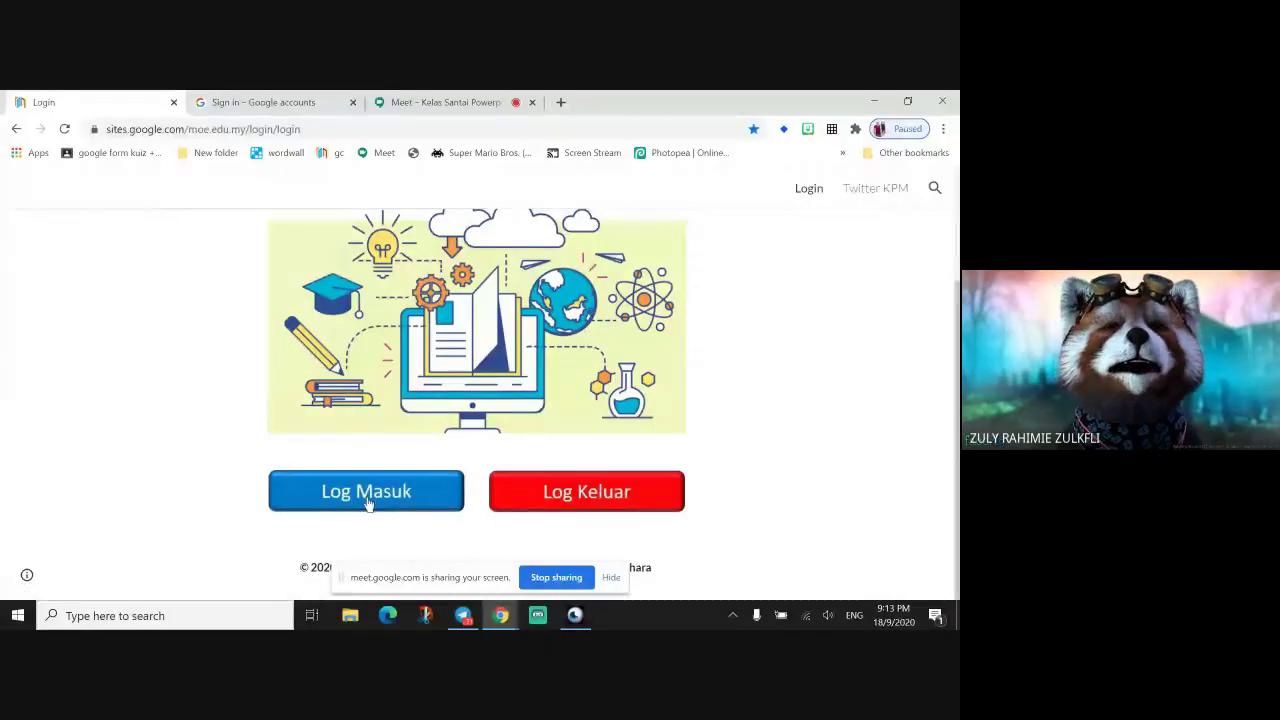
Sign in to the DELIMa site with the moe-dl.edu.my Google account and its password.
left_click(366, 492)
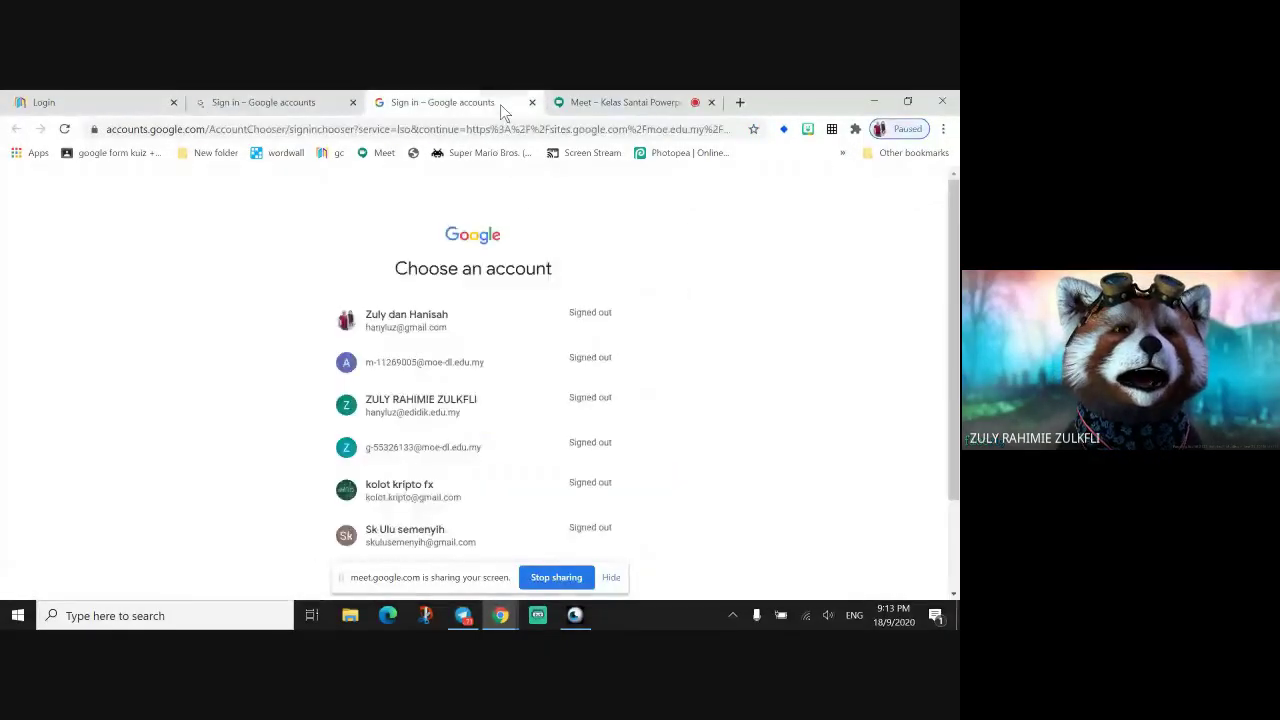
left_click(532, 102)
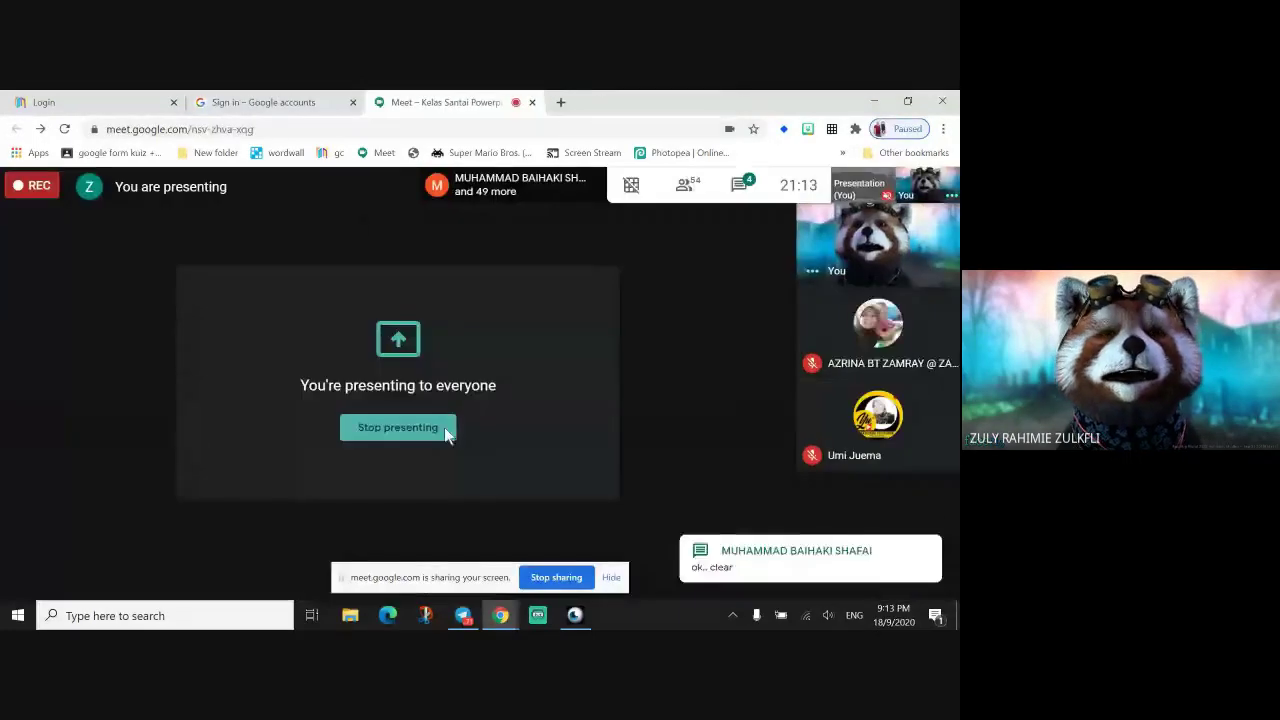
left_click(254, 100)
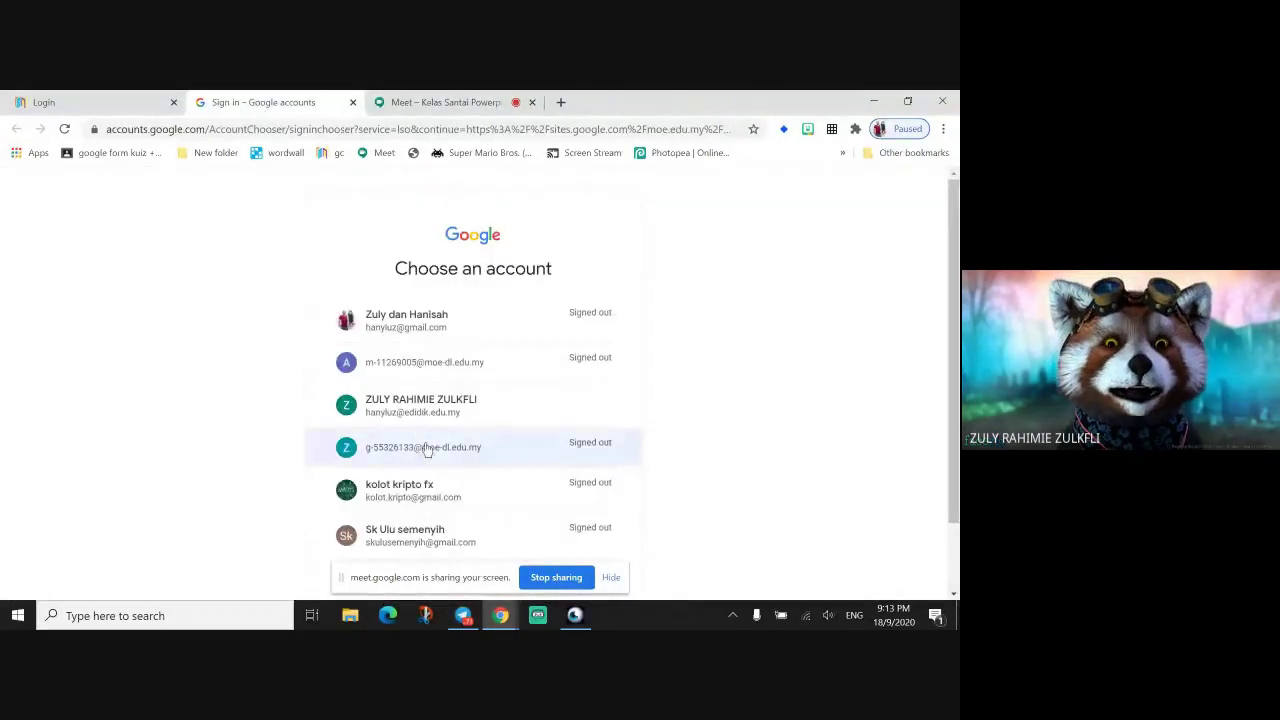
left_click(420, 444)
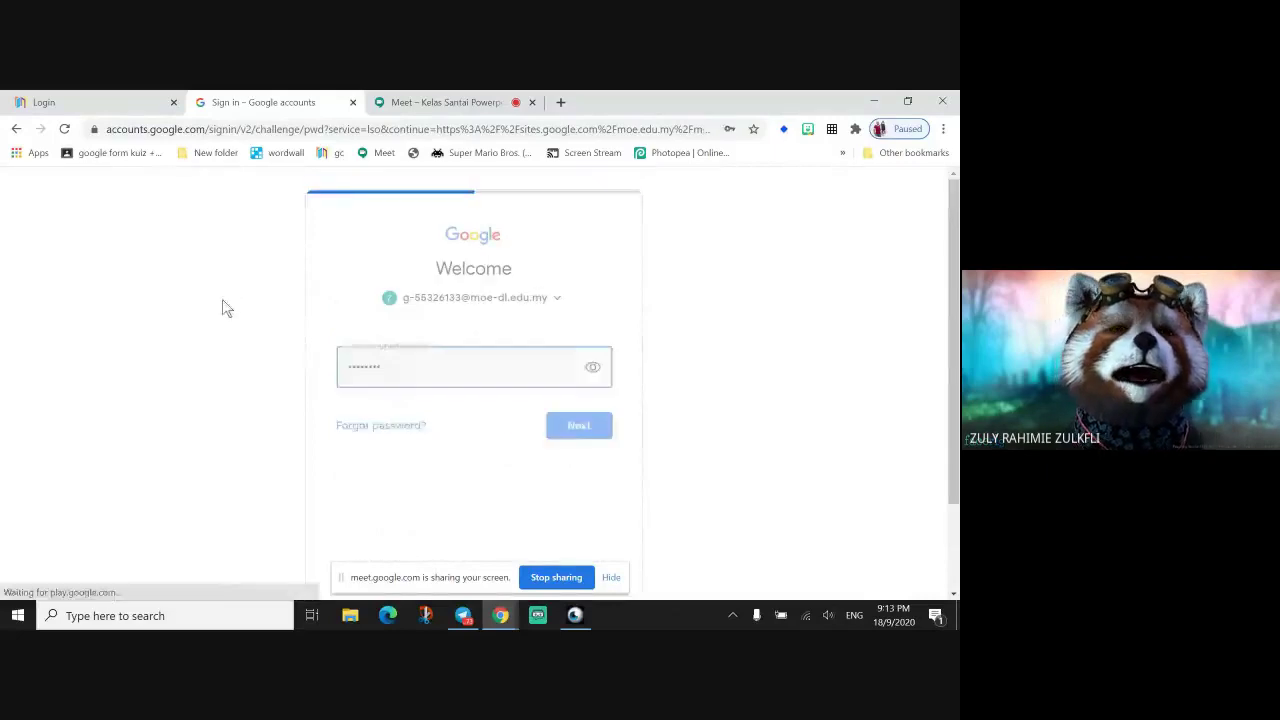
left_click(565, 425)
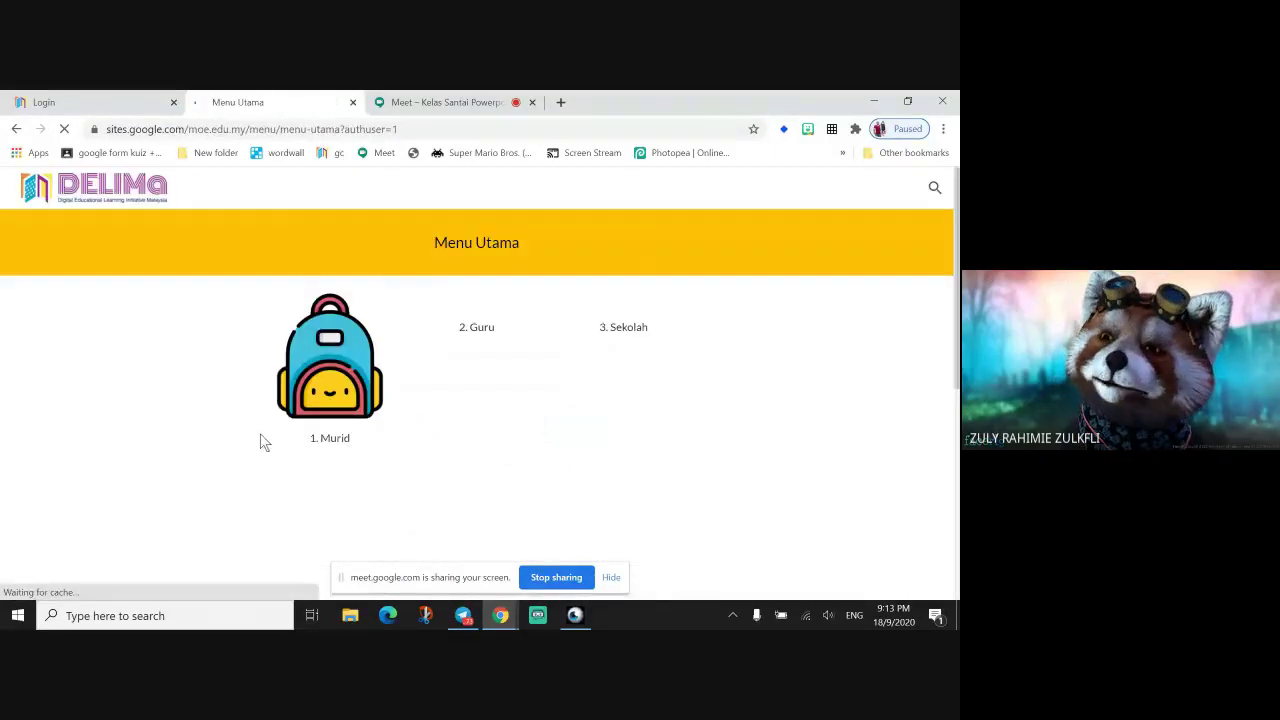
Open the Guru menu with the same moe-dl.edu.my account and close the leftover Menu Utama and Login pages.
left_click(494, 356)
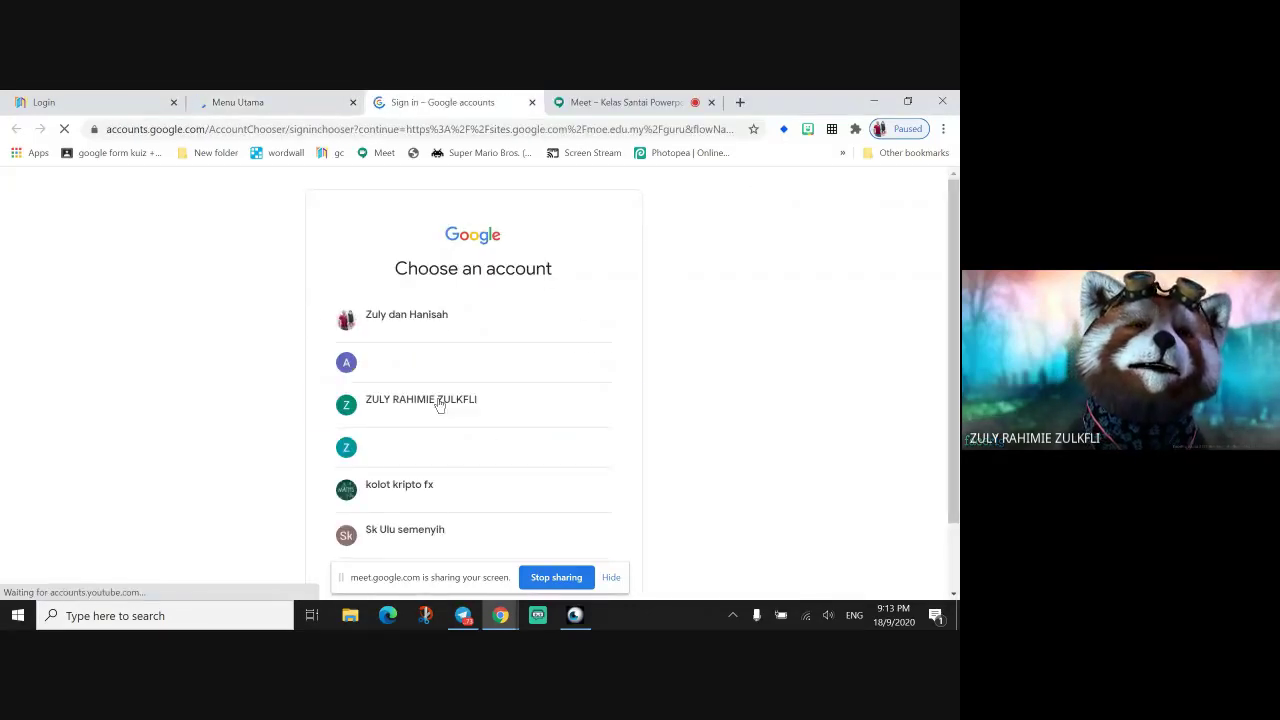
left_click(485, 449)
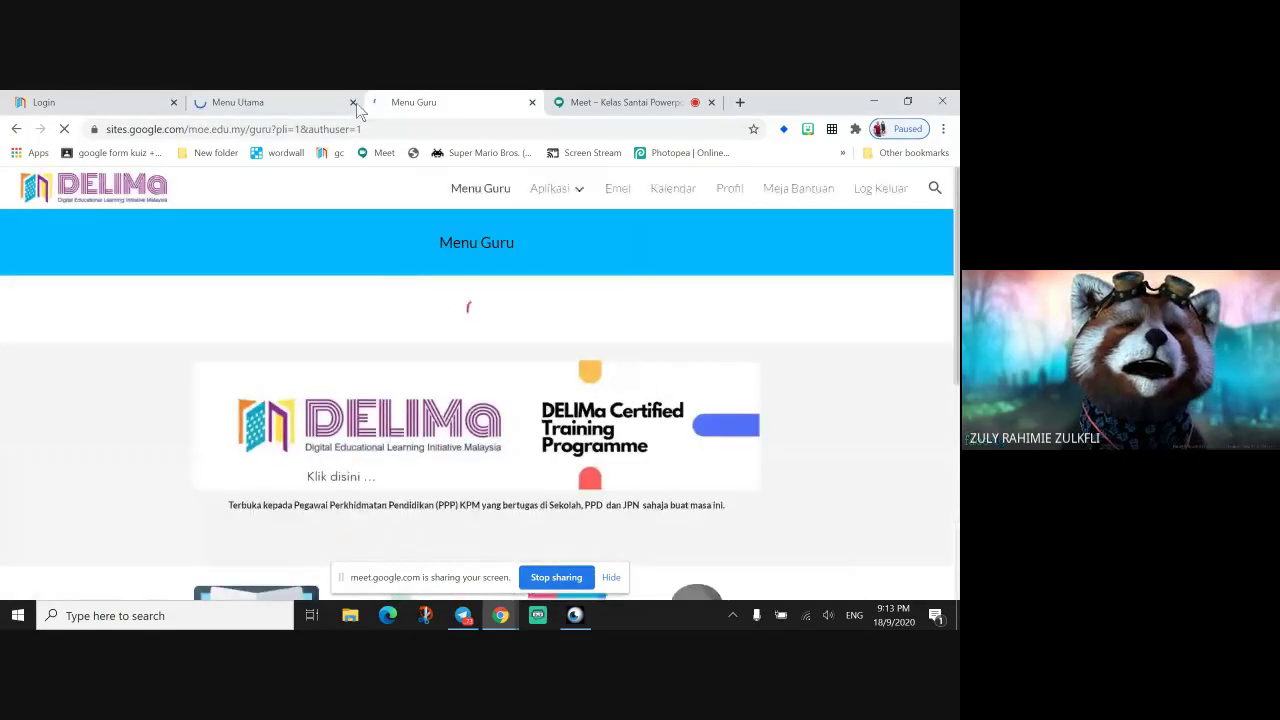
left_click(353, 102)
left_click(174, 102)
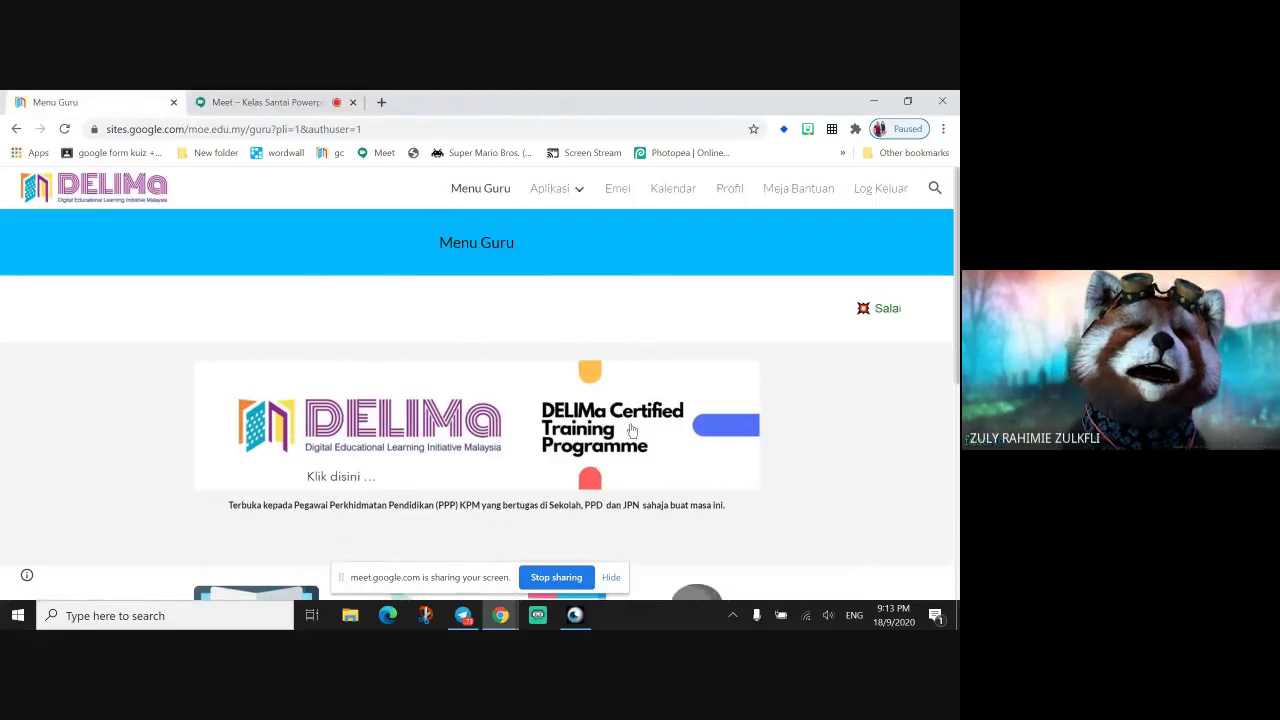
Launch PowerPoint from DELIMa's Microsoft applications and create a new blank presentation.
scroll(577, 420, "down", 3)
left_click(548, 452)
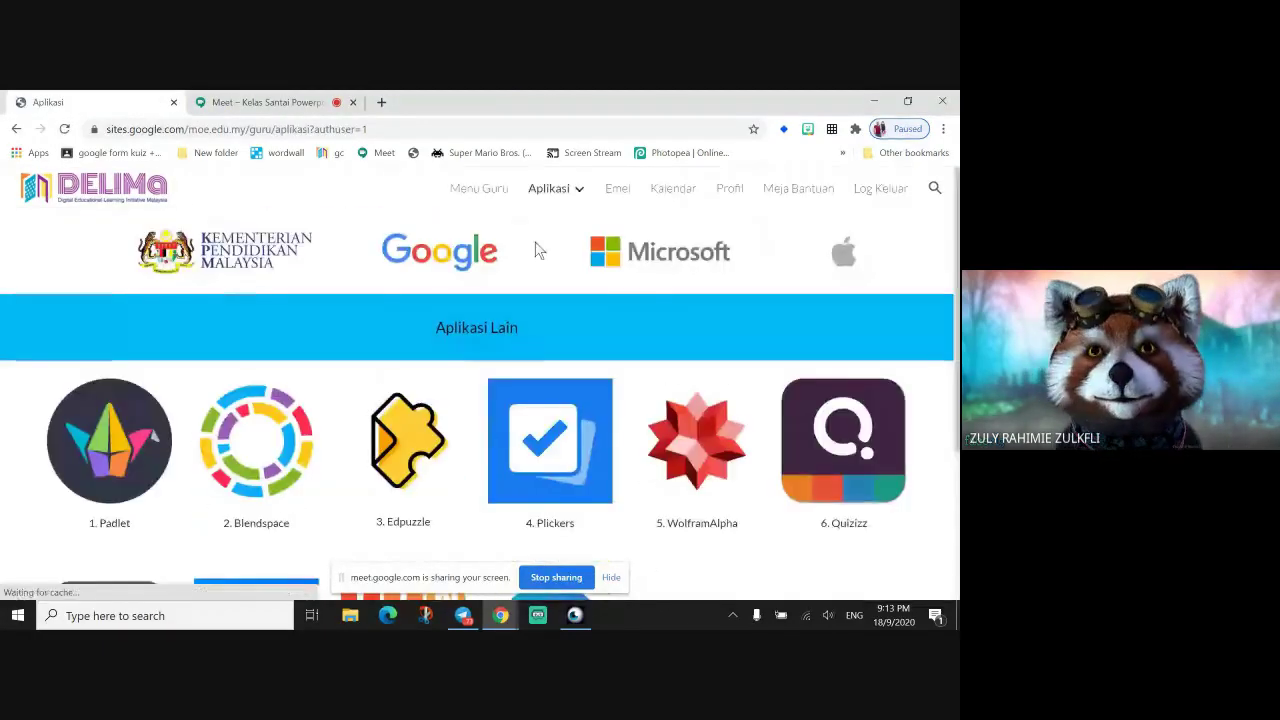
left_click(634, 266)
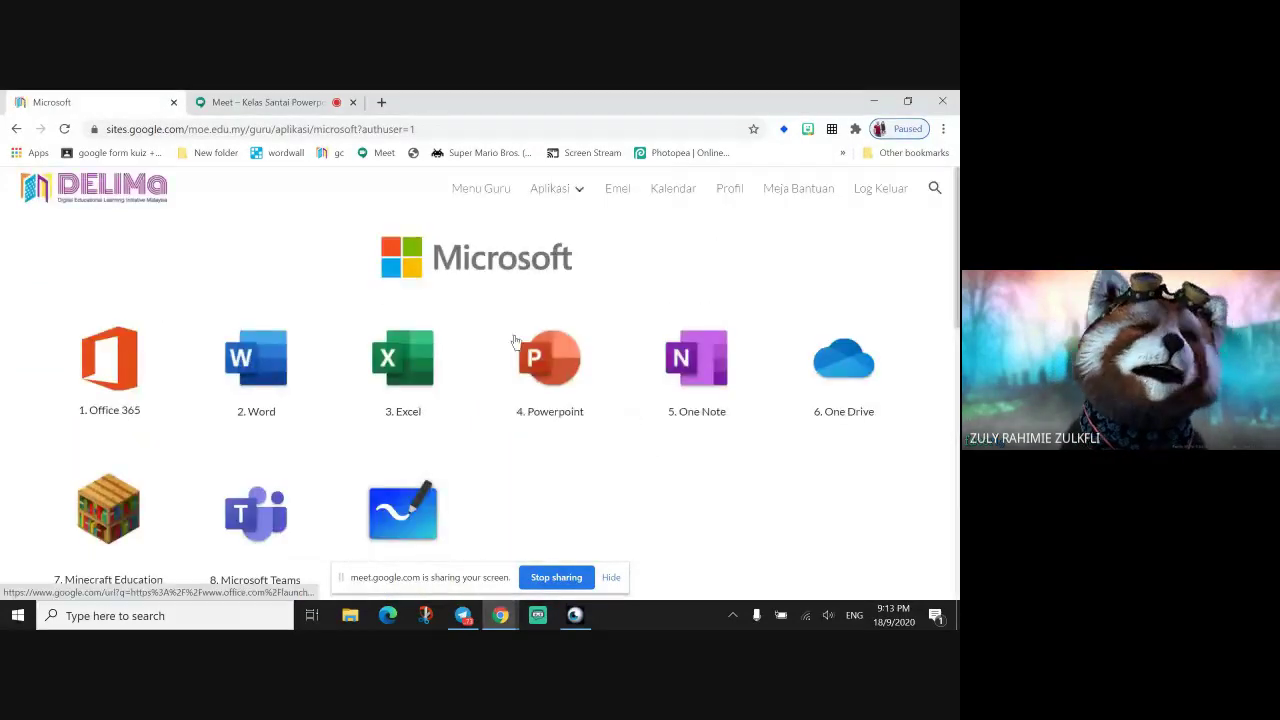
left_click(562, 383)
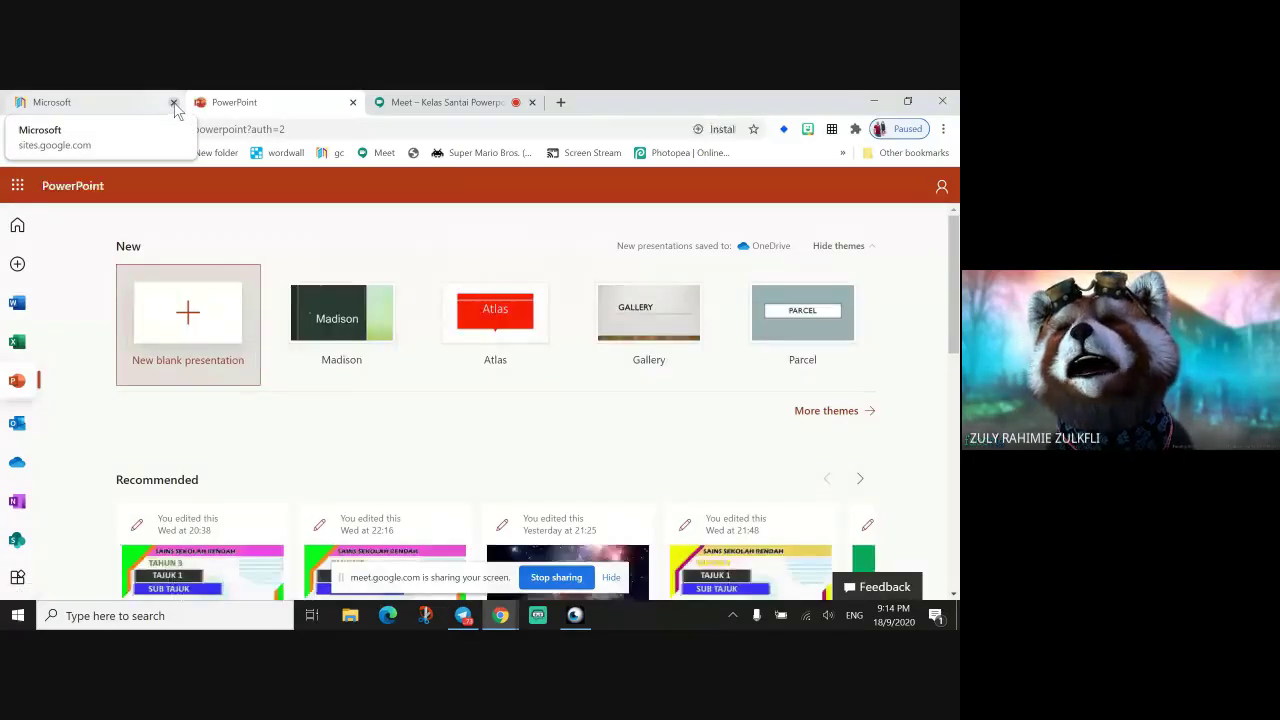
left_click(173, 102)
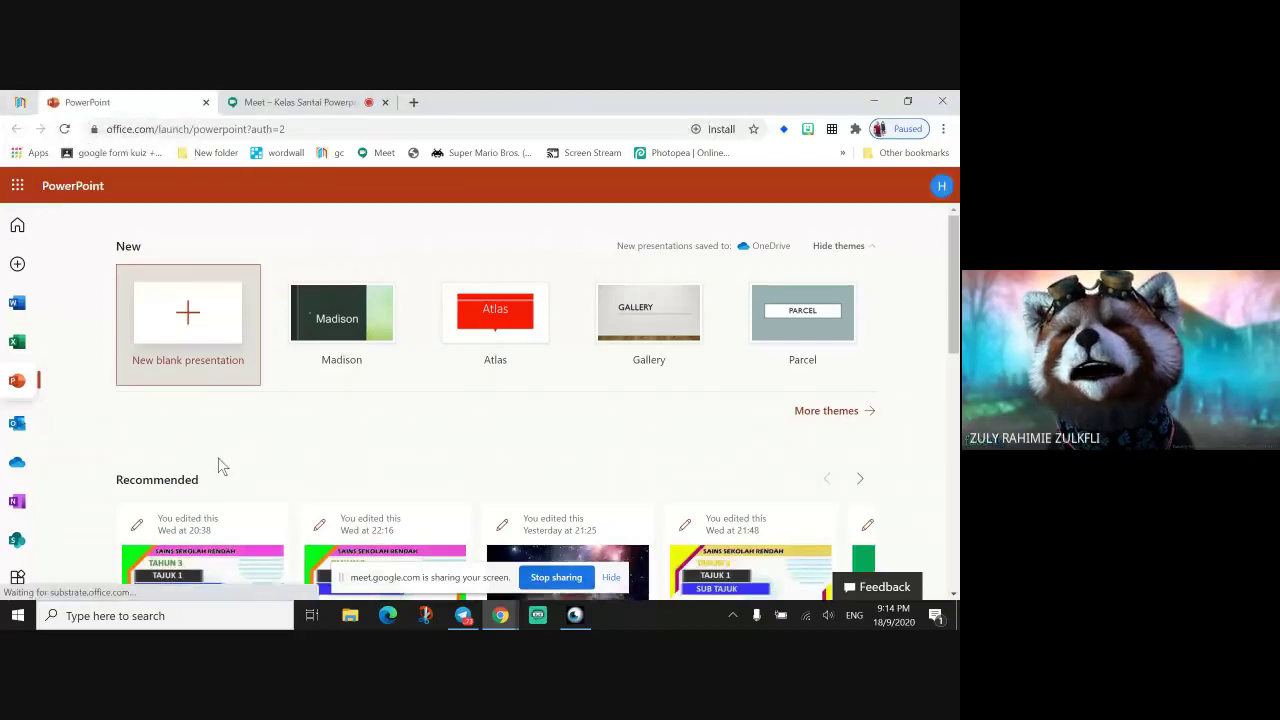
left_click(192, 319)
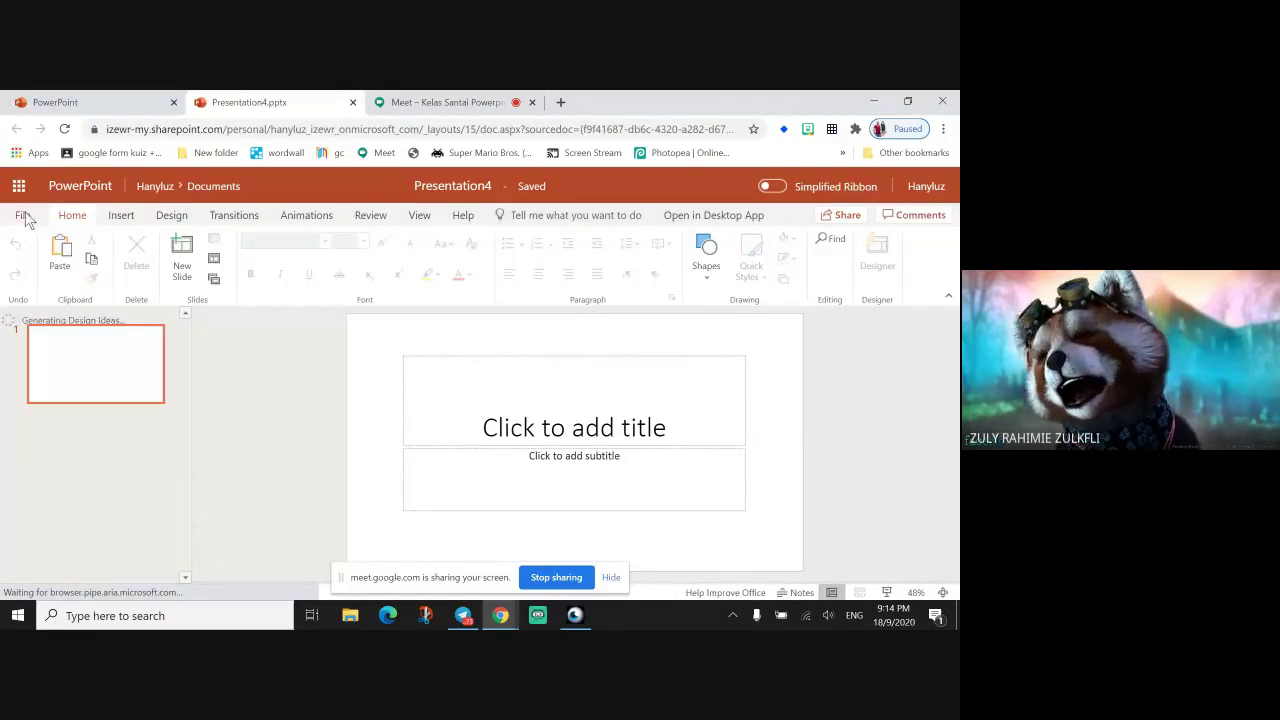
Examine the blank presentation's download formats and its available slide size options.
left_click(22, 215)
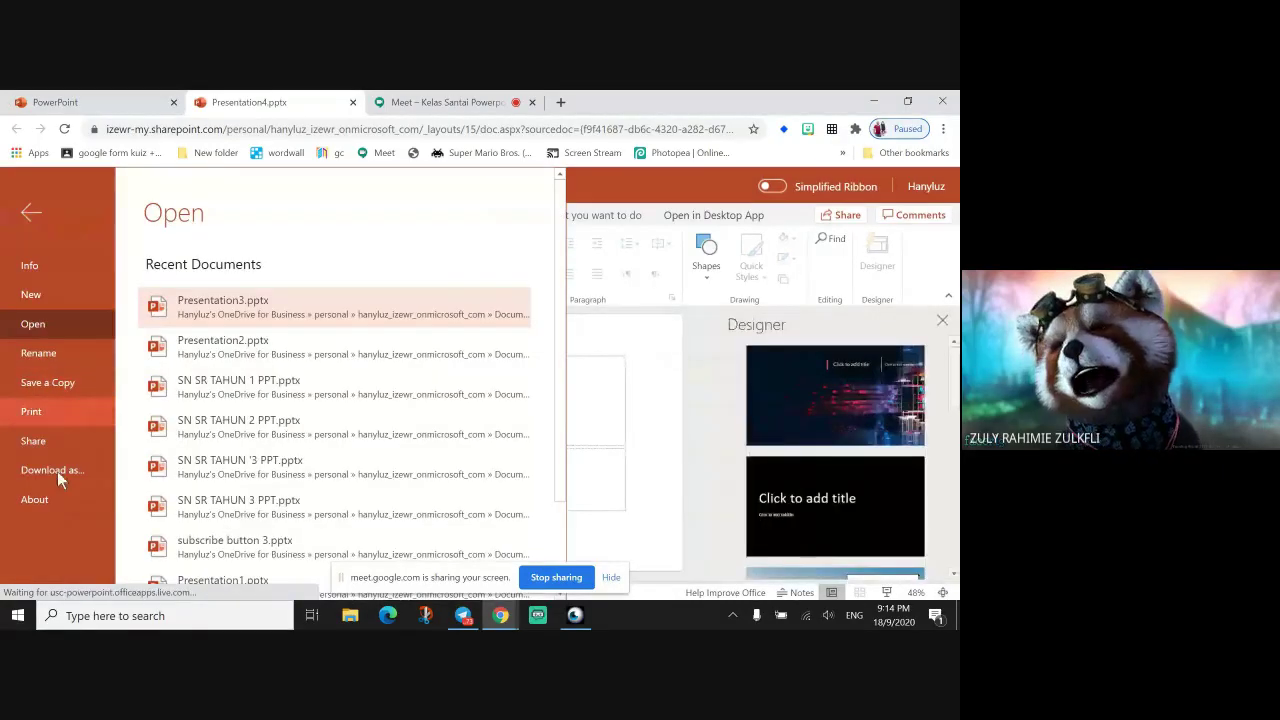
left_click(57, 471)
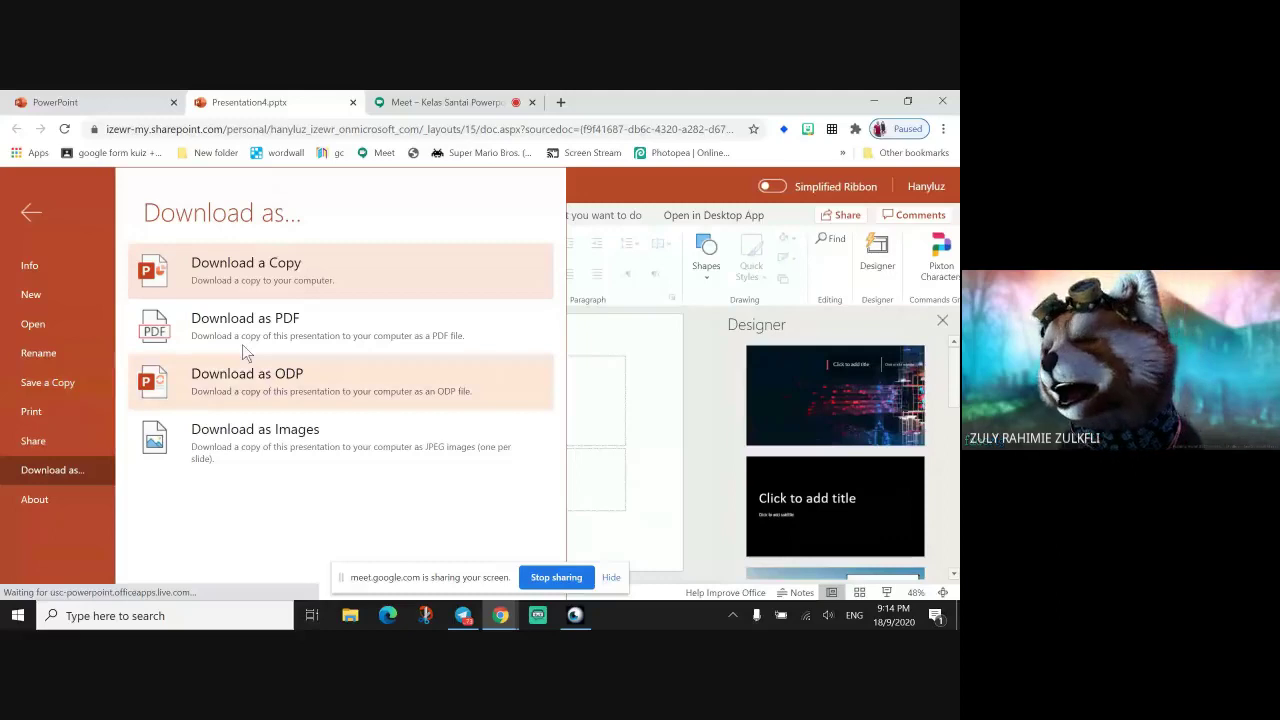
left_click(676, 394)
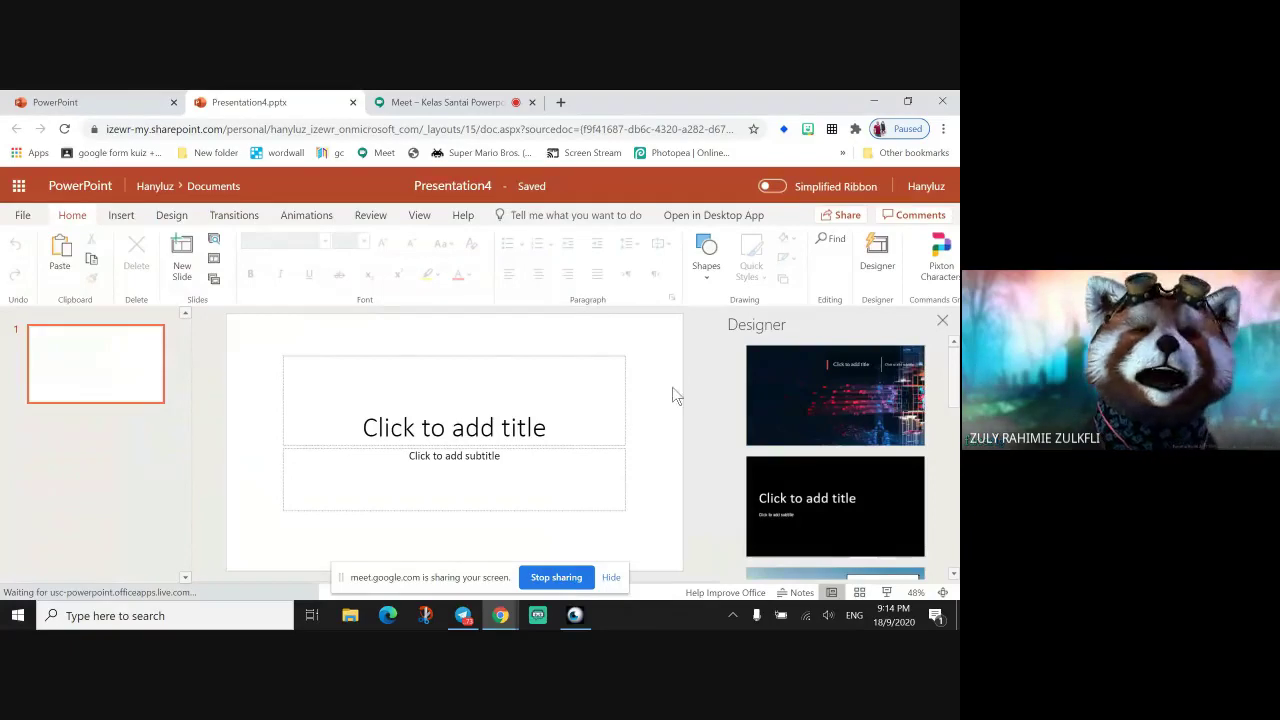
left_click(168, 215)
left_click(822, 278)
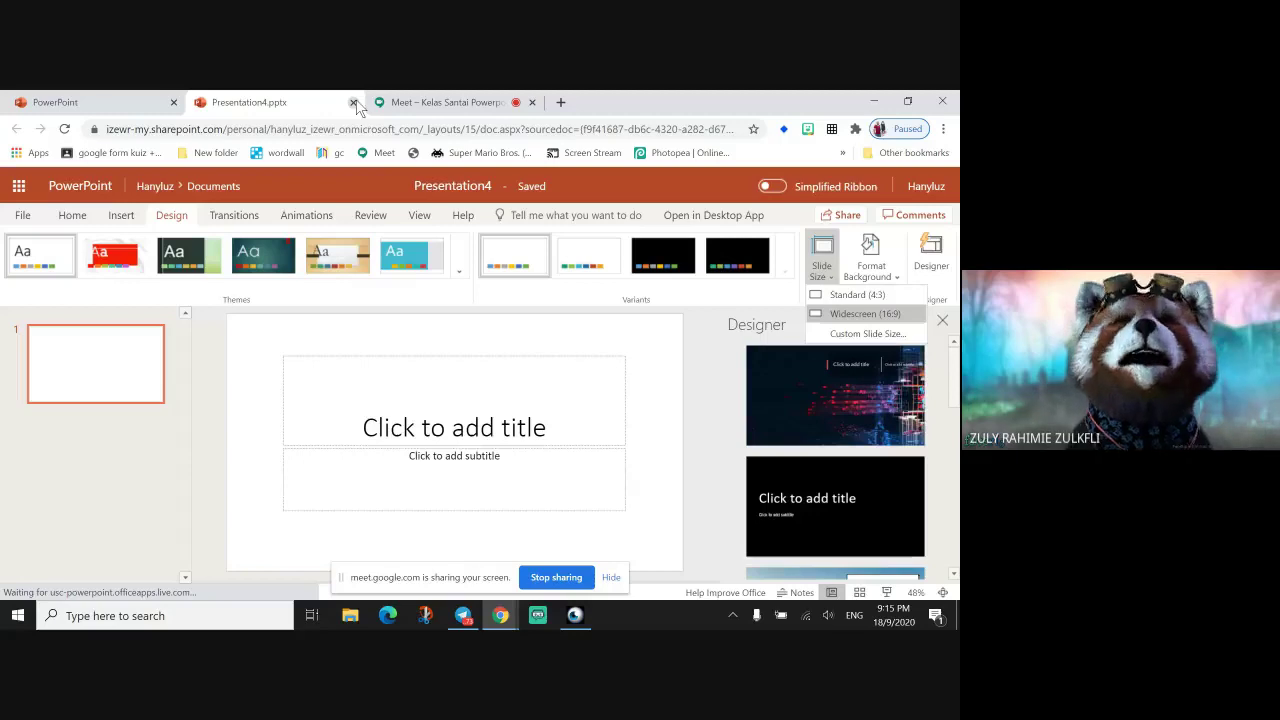
Open youtube.com in a new browser tab.
key("ctrl+t")
type("youtube.com")
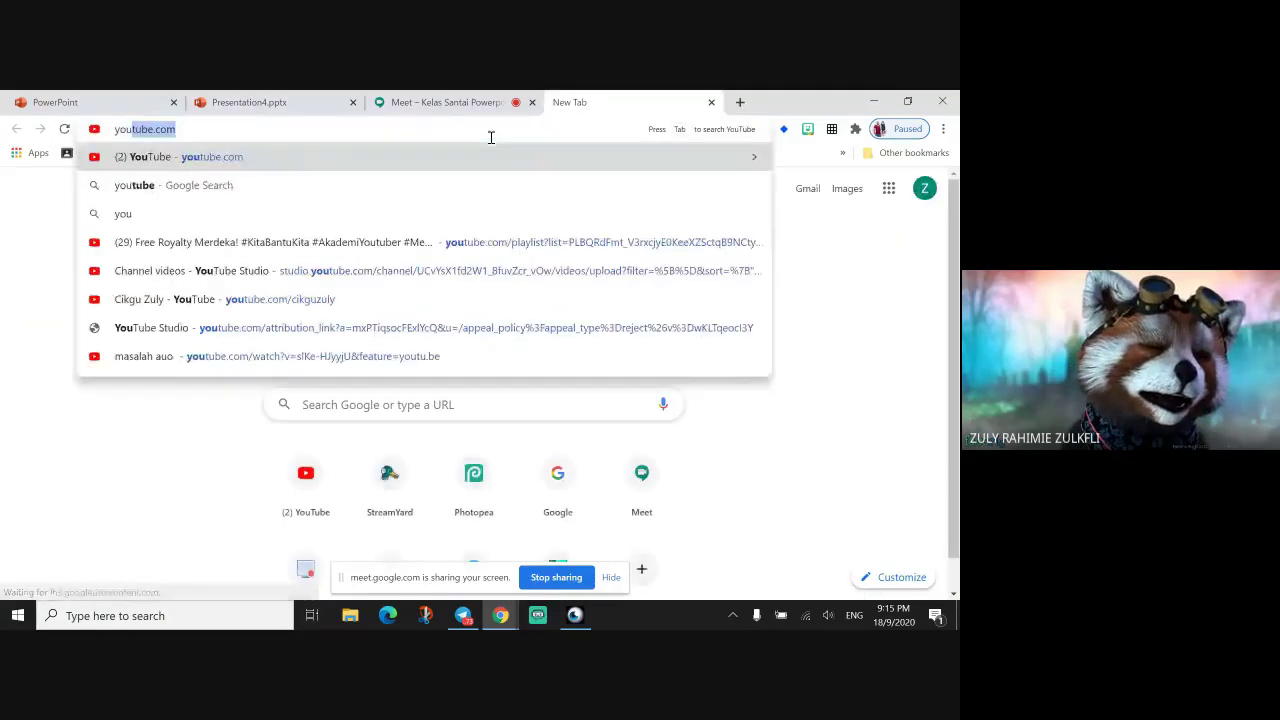
key("Return")
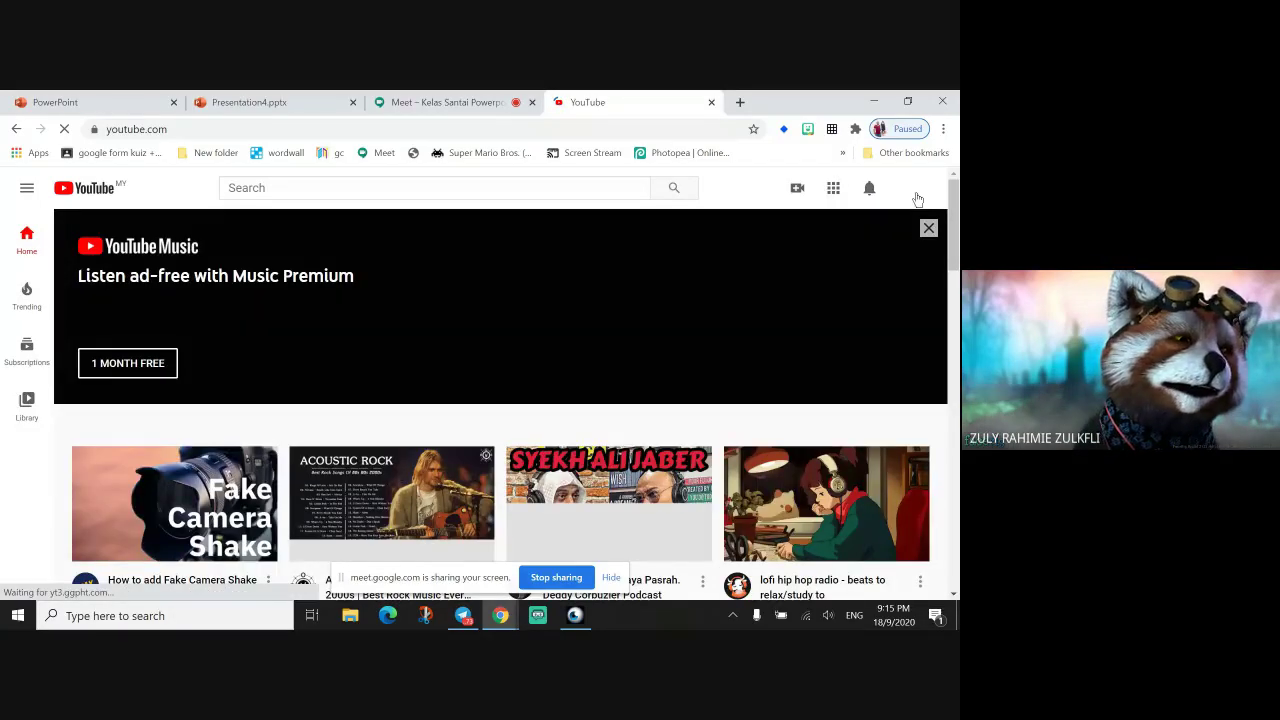
Add the Gmail account to YouTube, enter the account password, and continue as the first listed channel.
left_click(913, 190)
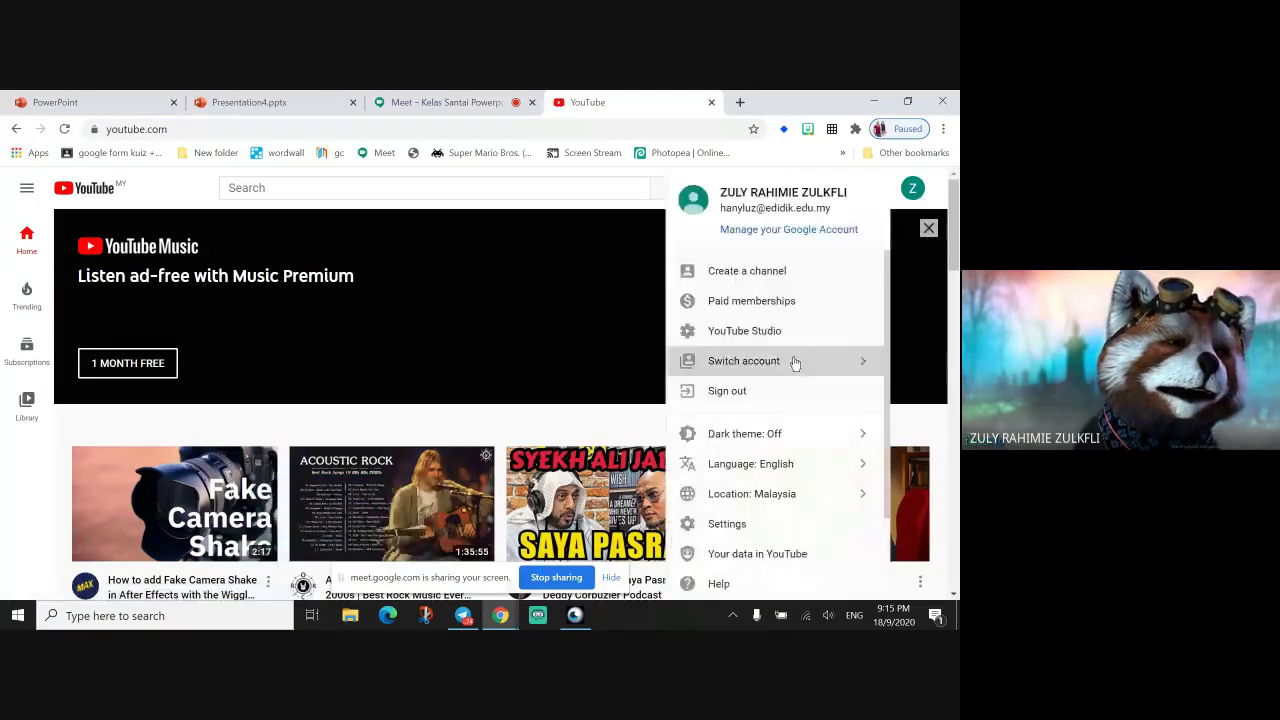
left_click(795, 362)
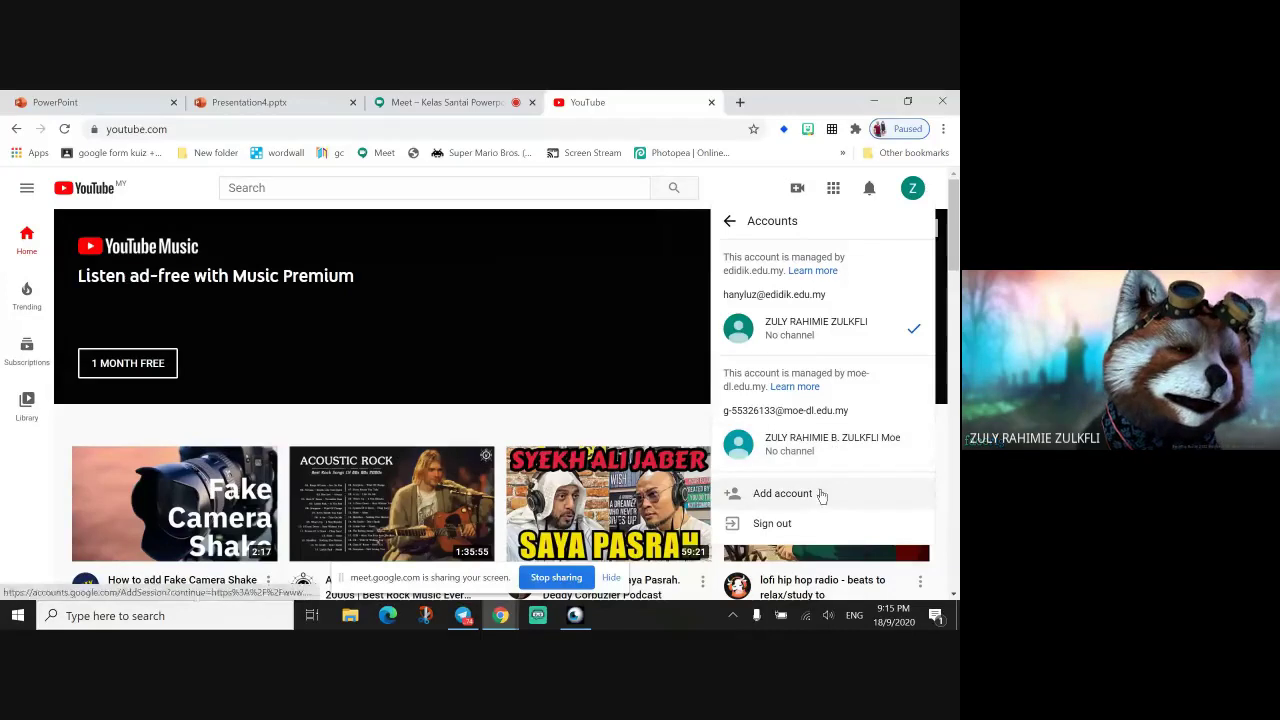
left_click(821, 495)
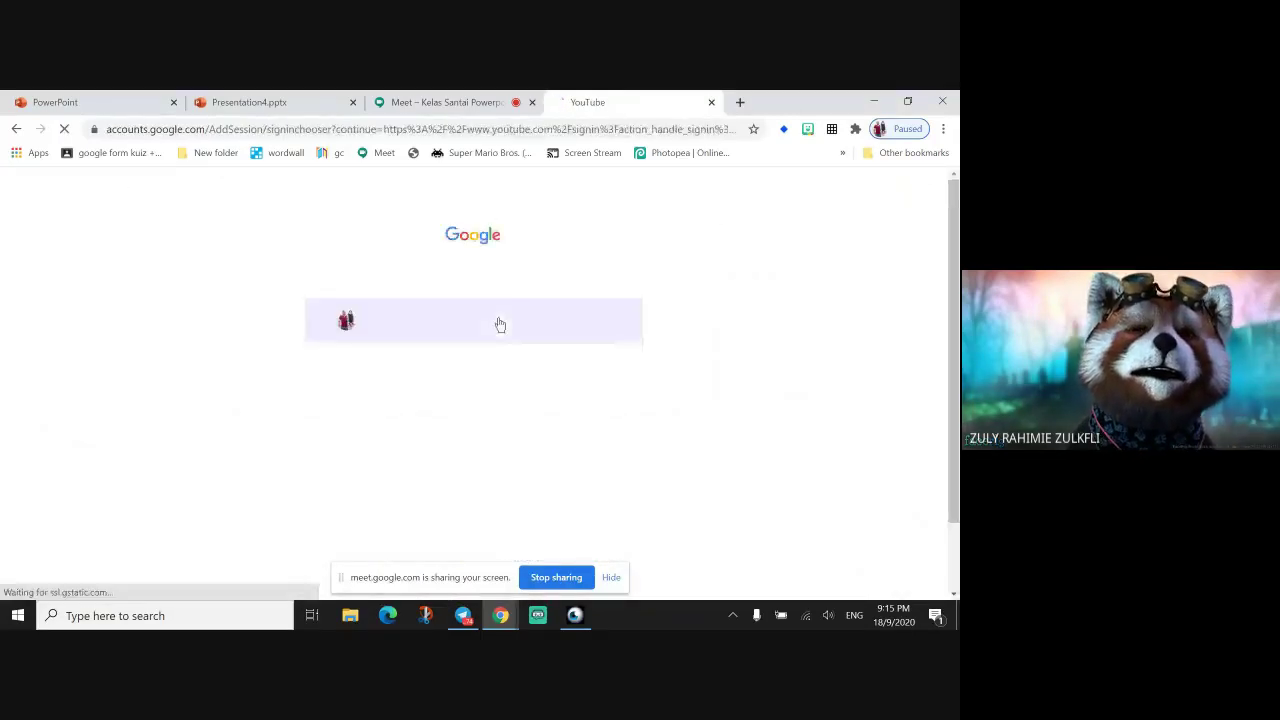
left_click(482, 329)
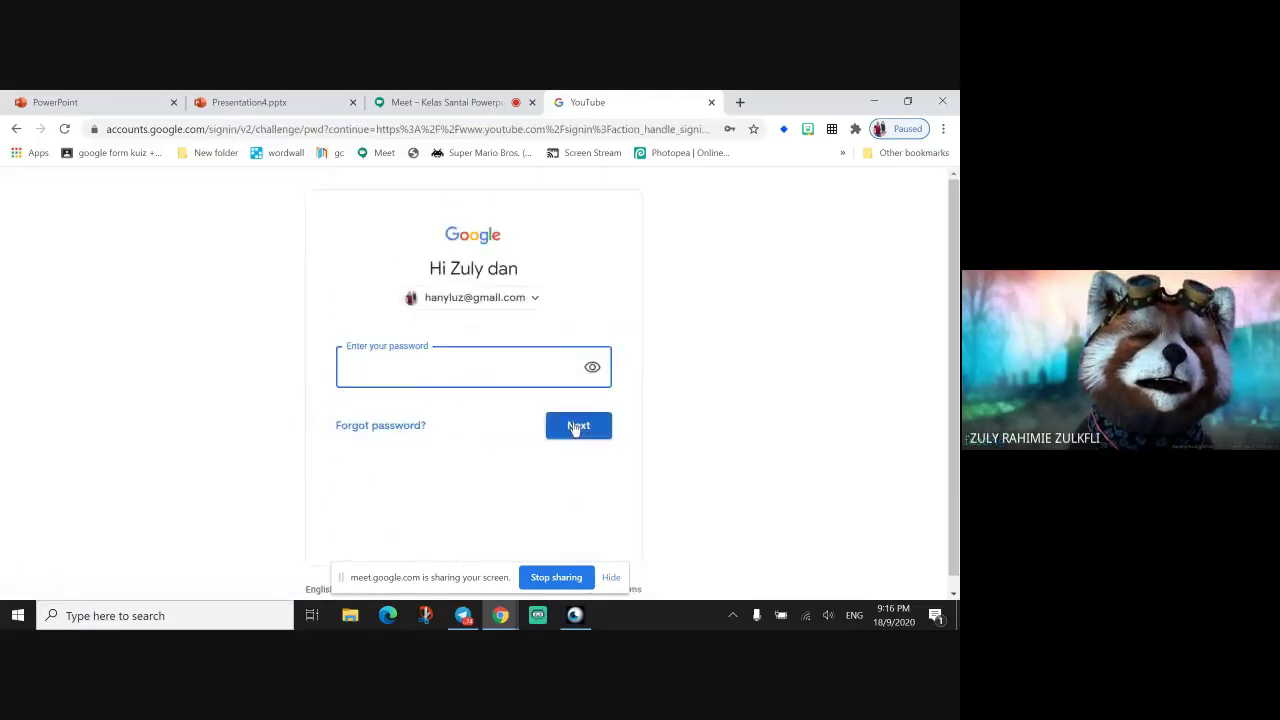
type("••••")
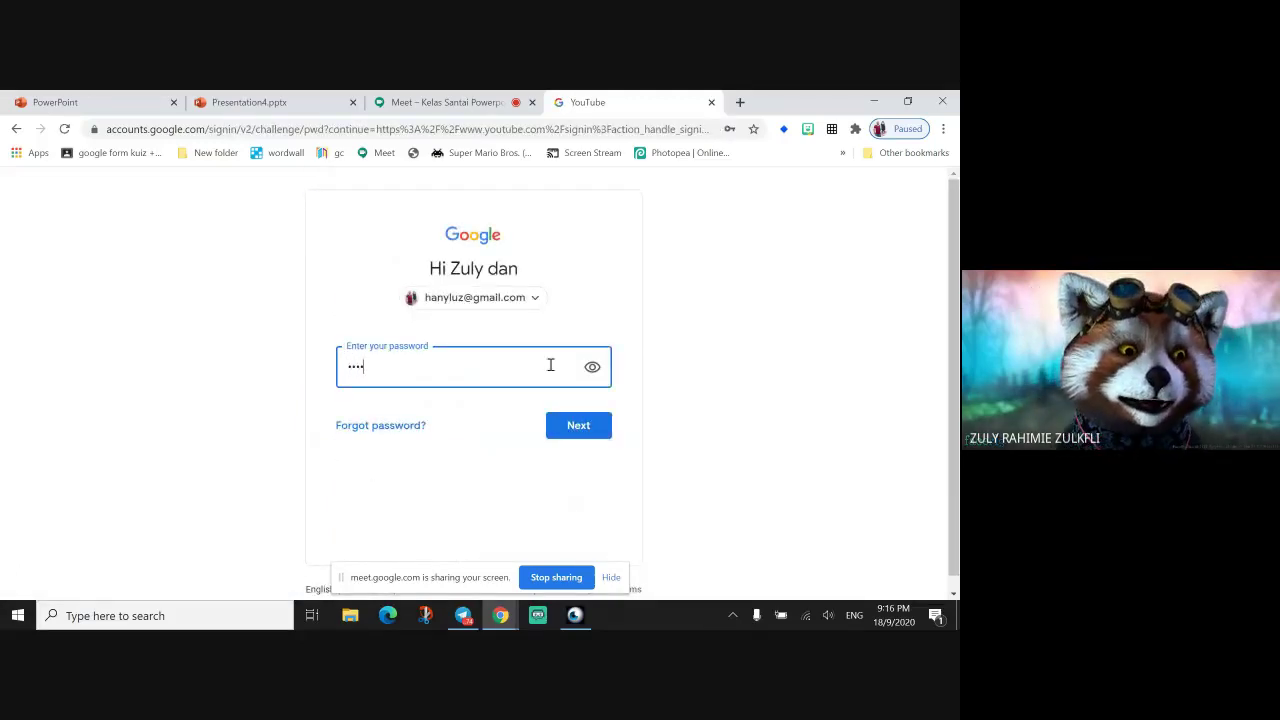
type("•••")
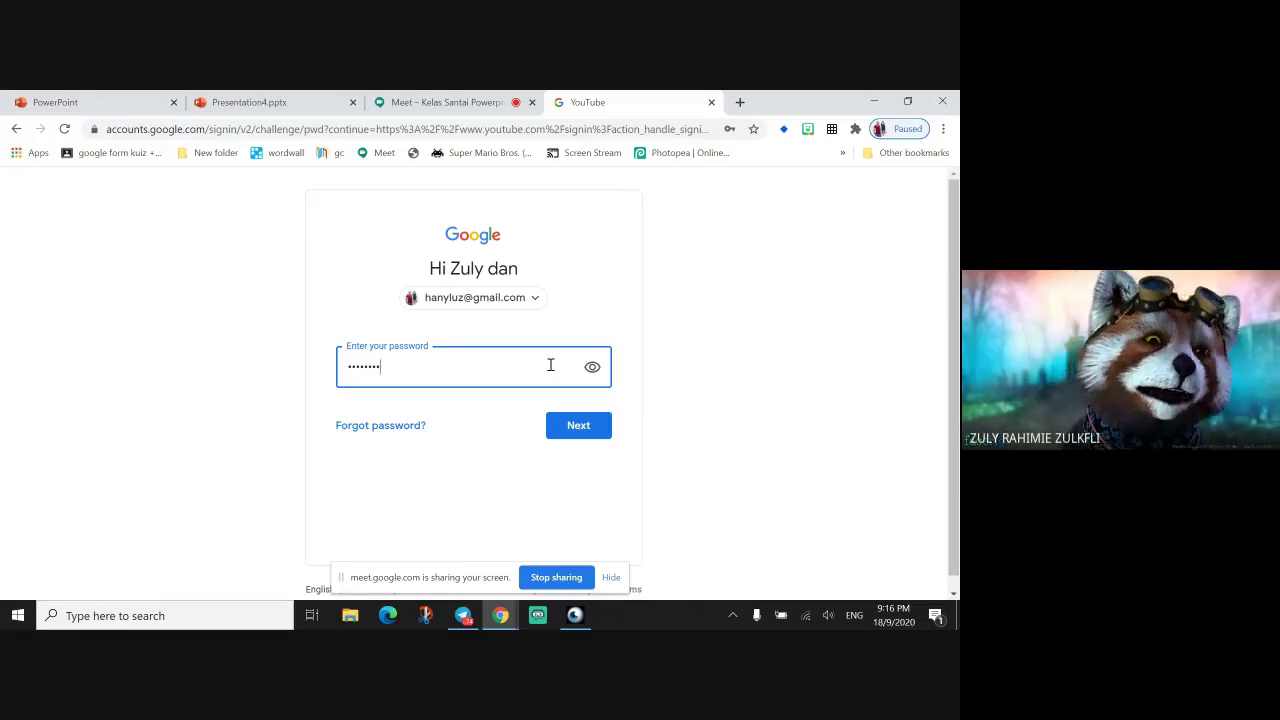
left_click(576, 430)
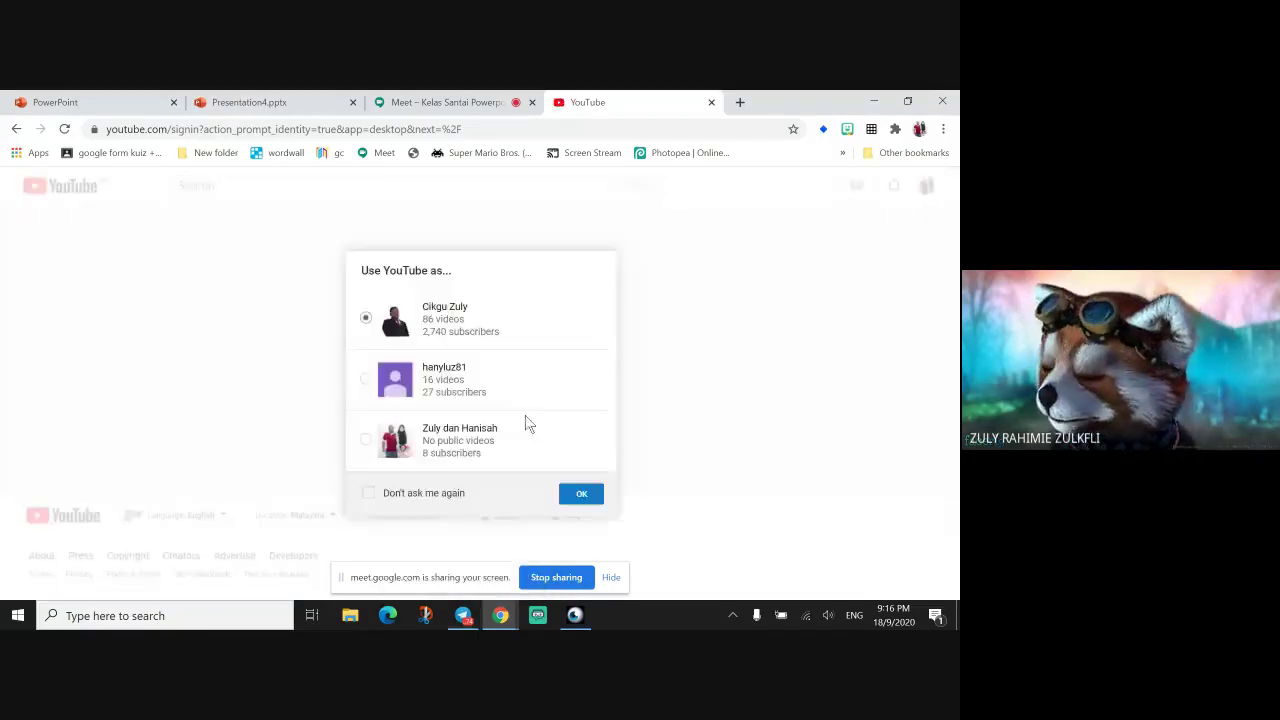
left_click(578, 494)
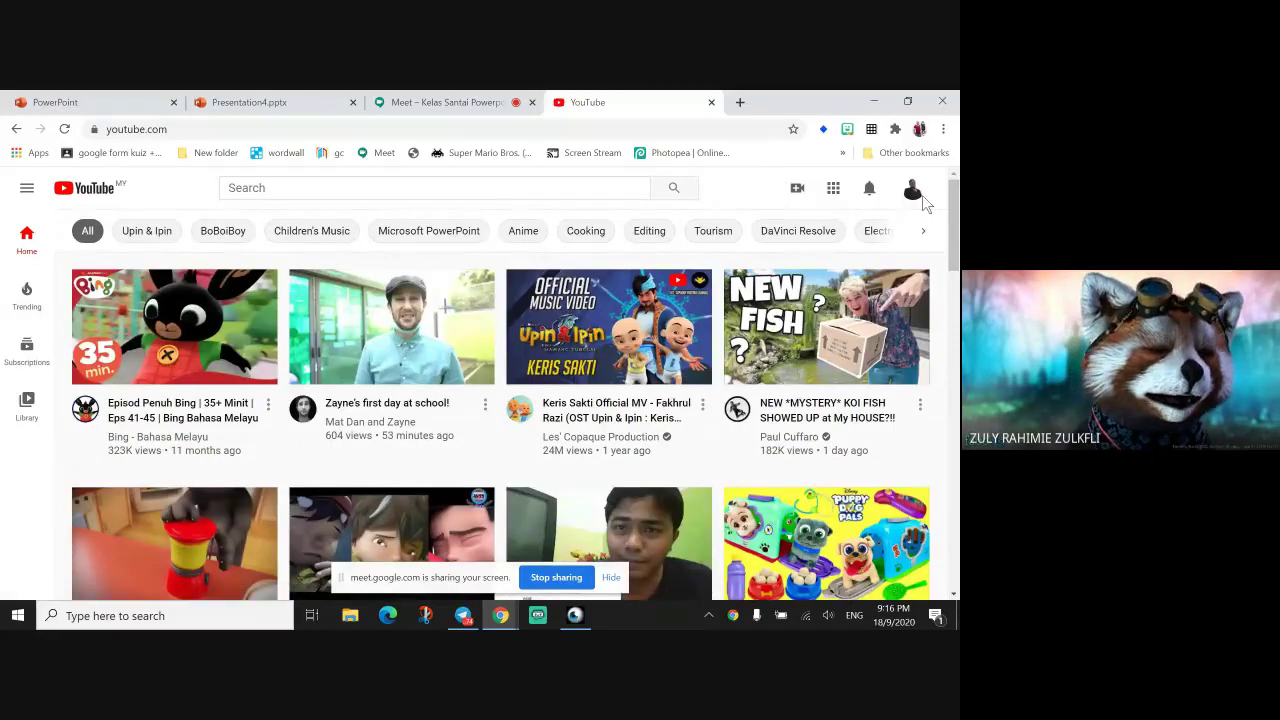
Open your own YouTube channel and go to editing its banner in the channel customization branding settings.
left_click(913, 192)
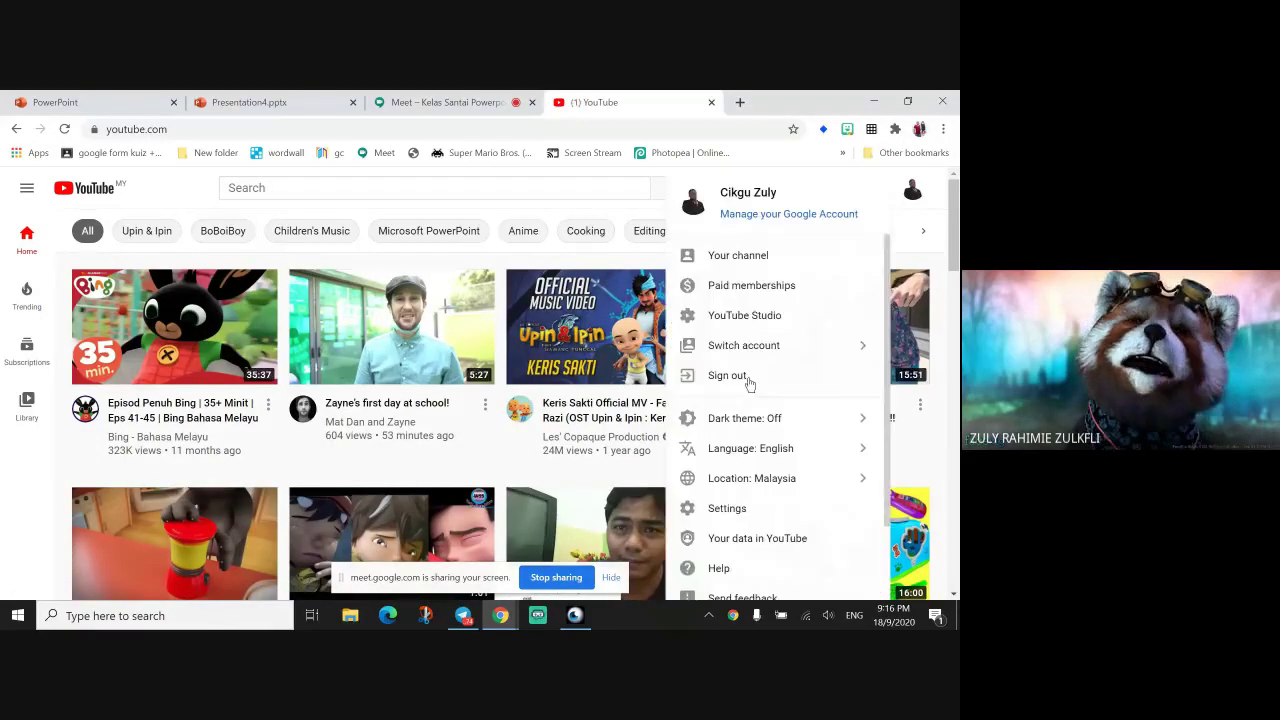
left_click(738, 255)
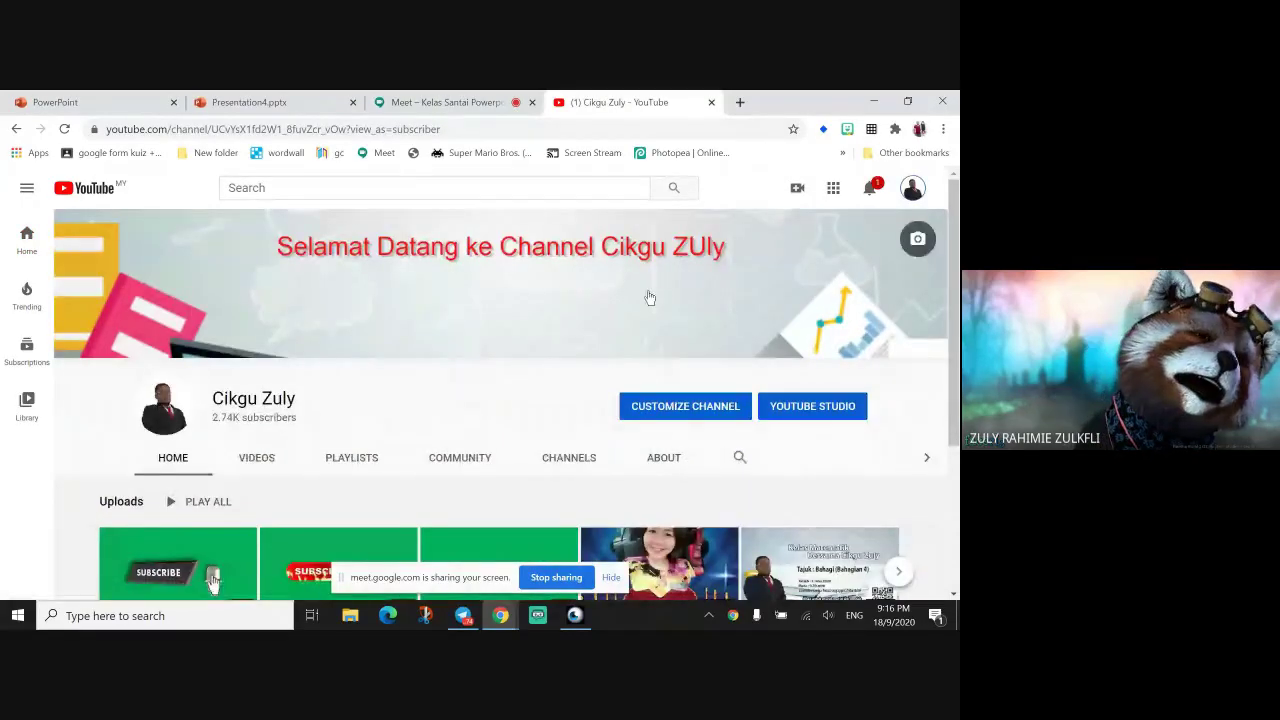
left_click(917, 238)
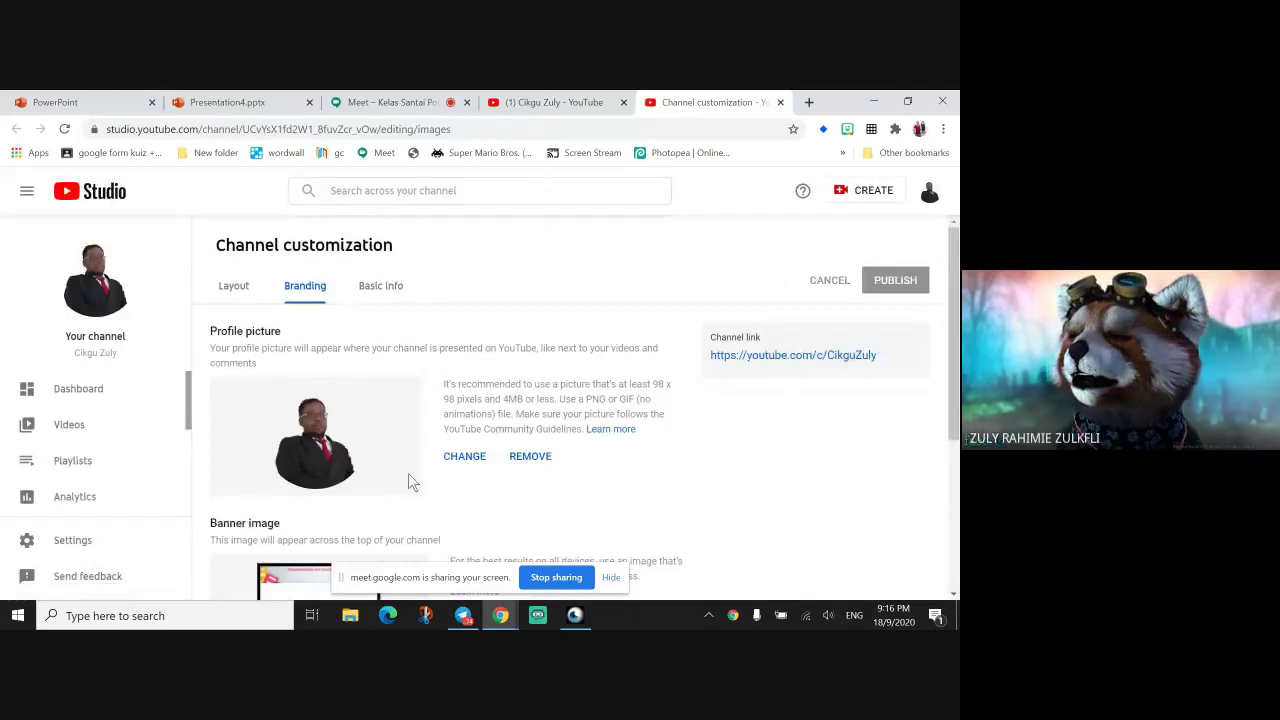
Examine the recommended minimum pixel dimensions for the channel's banner image, highlighting the width and height.
scroll(533, 475, "down", 3)
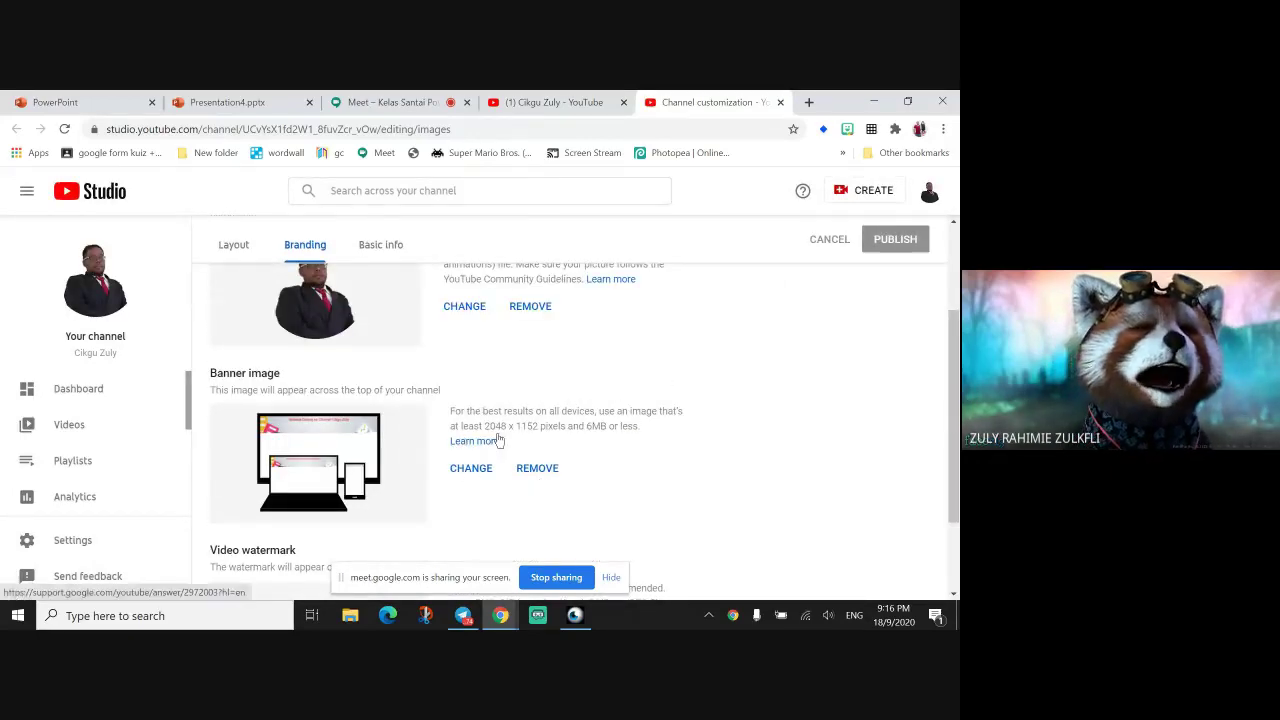
left_click_drag(485, 427, 543, 426)
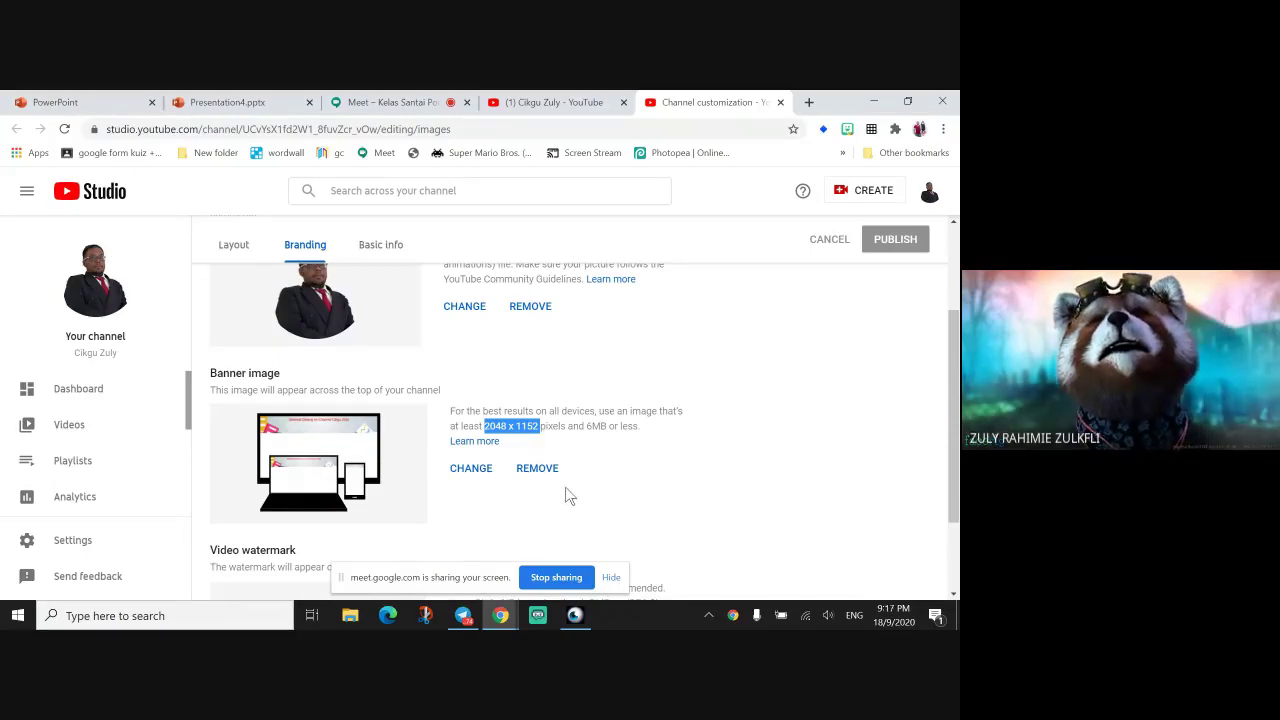
left_click(514, 431)
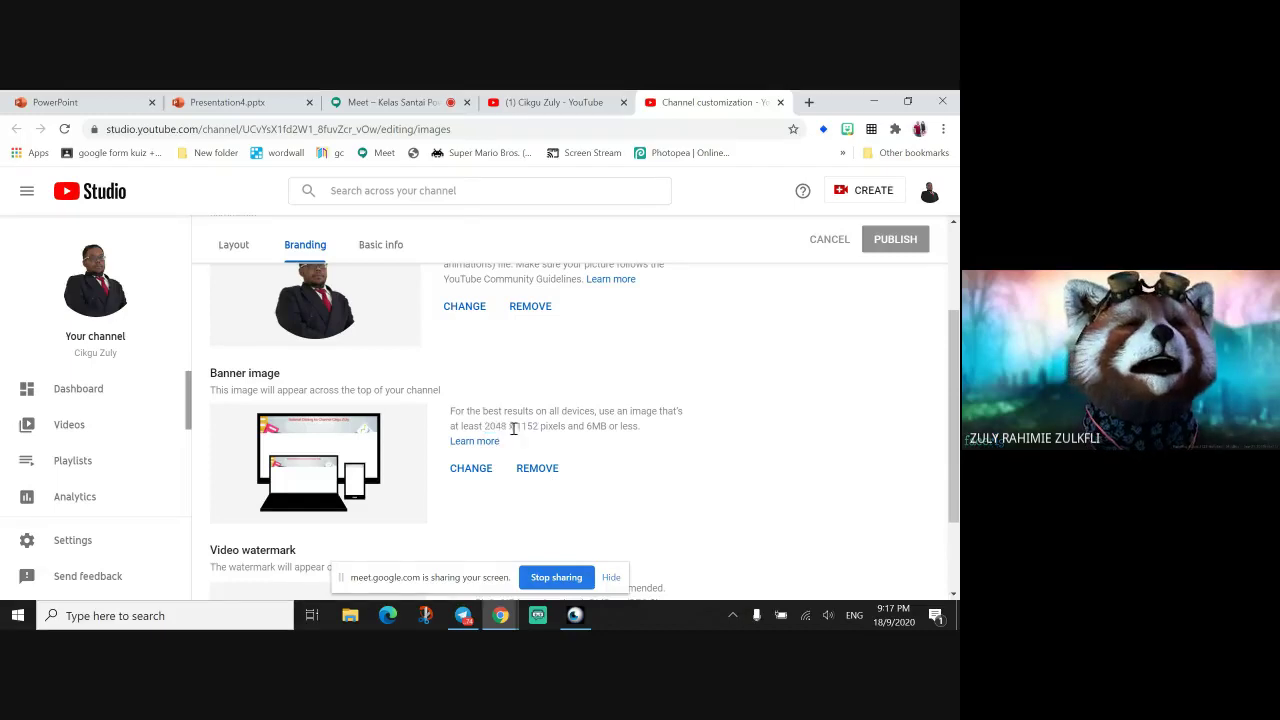
left_click_drag(483, 427, 509, 428)
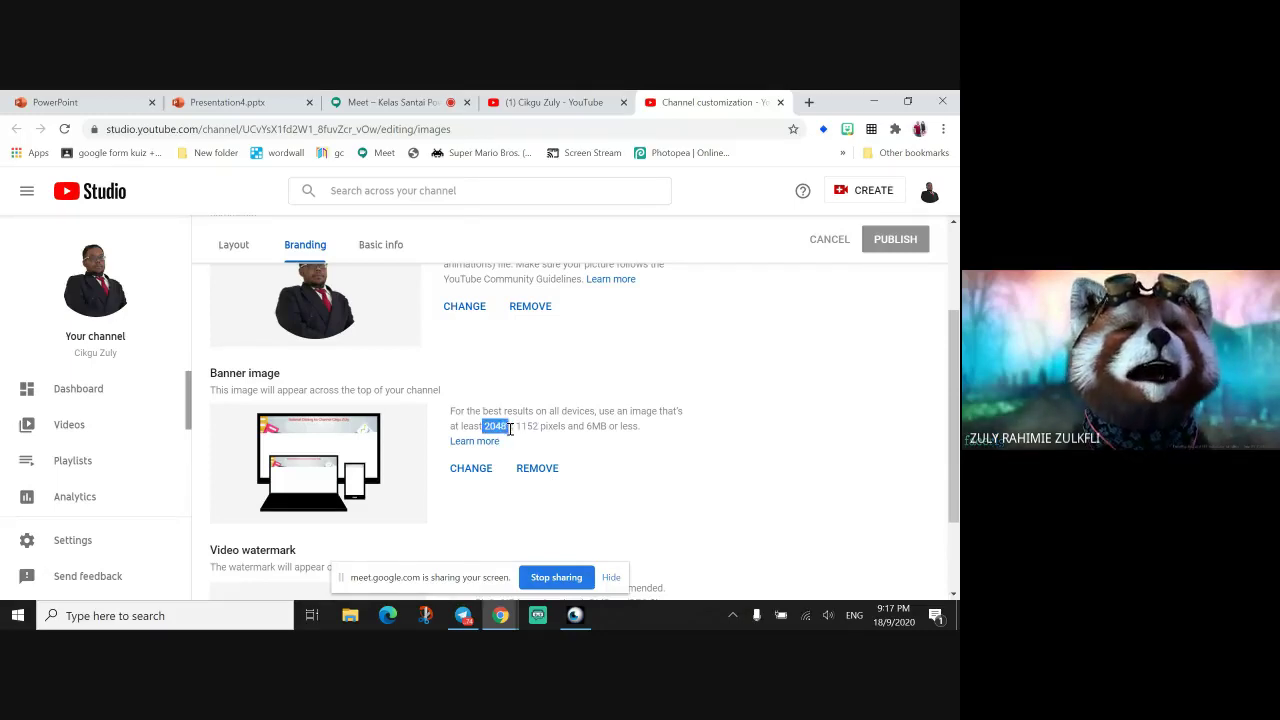
left_click(484, 428)
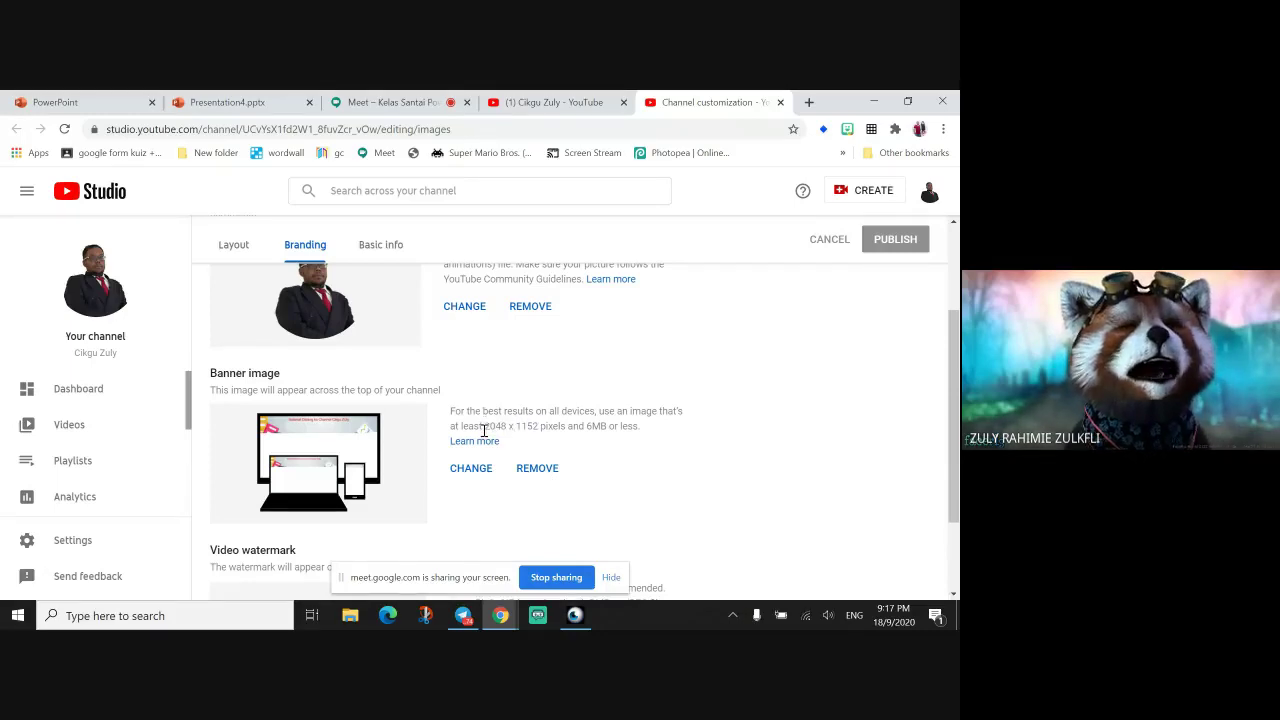
Highlight the 2048 pixel width in the banner image size recommendation.
left_click_drag(484, 428, 514, 428)
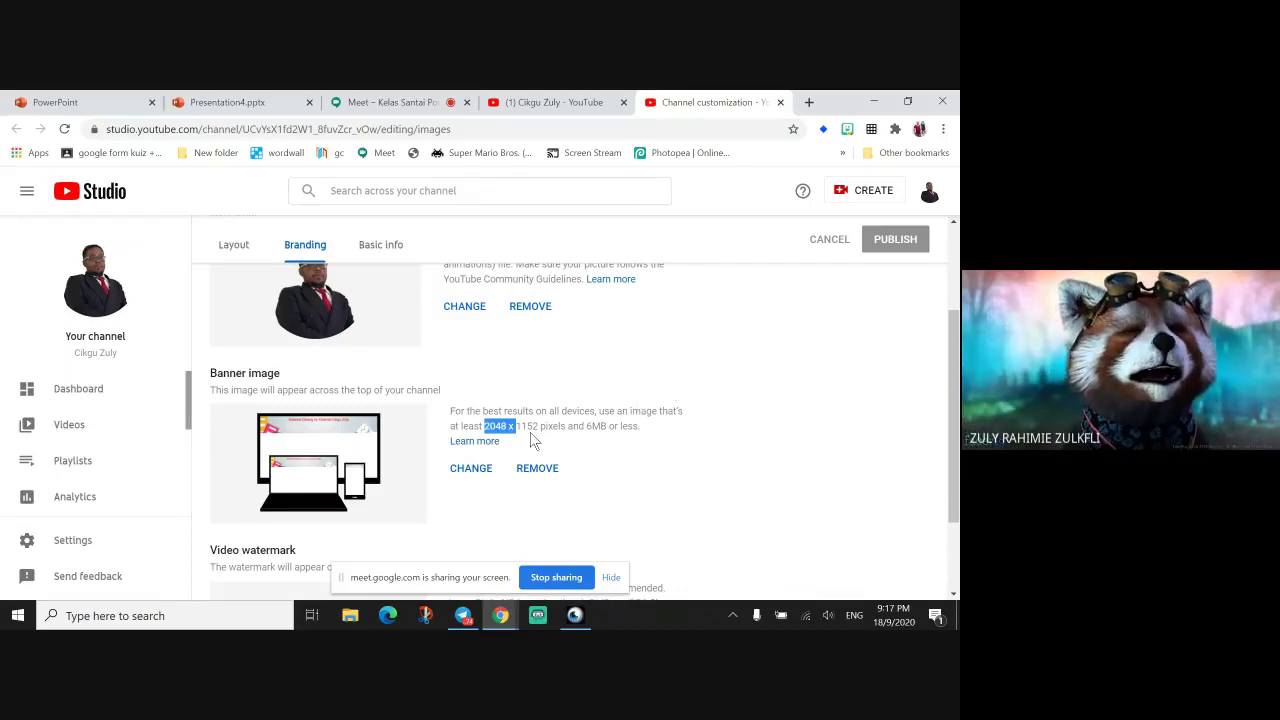
left_click(482, 428)
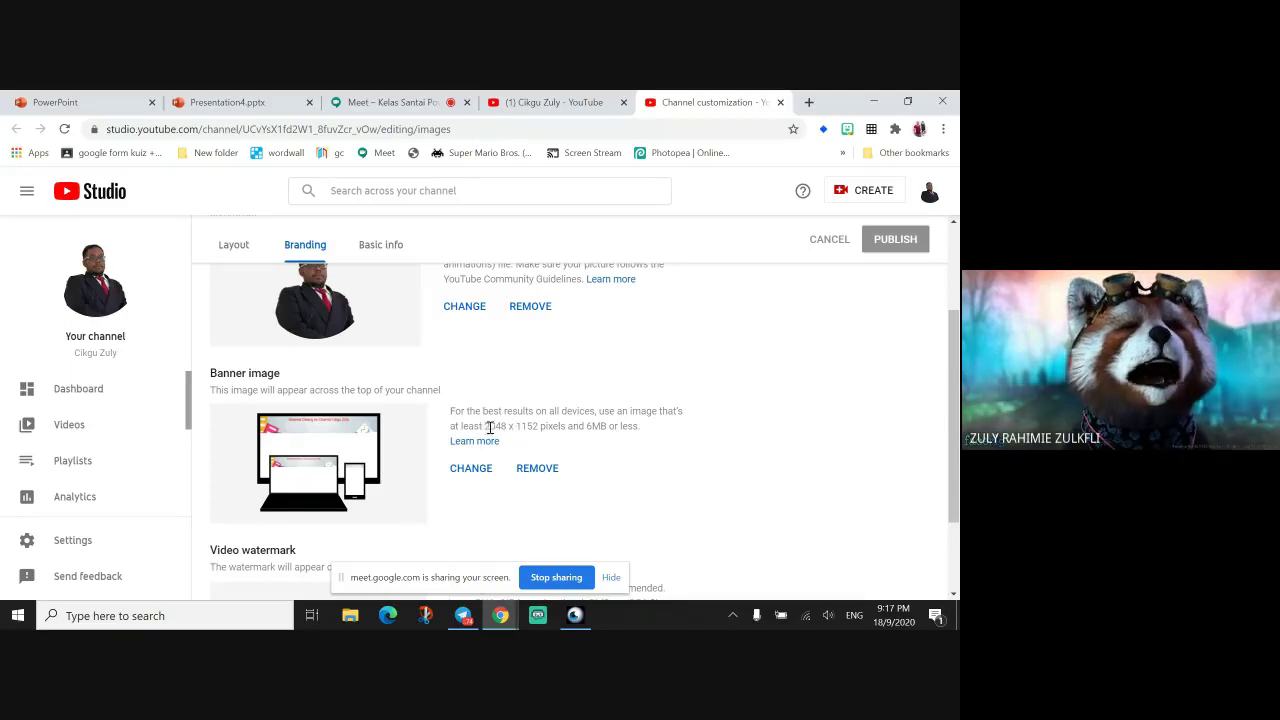
left_click_drag(484, 427, 516, 427)
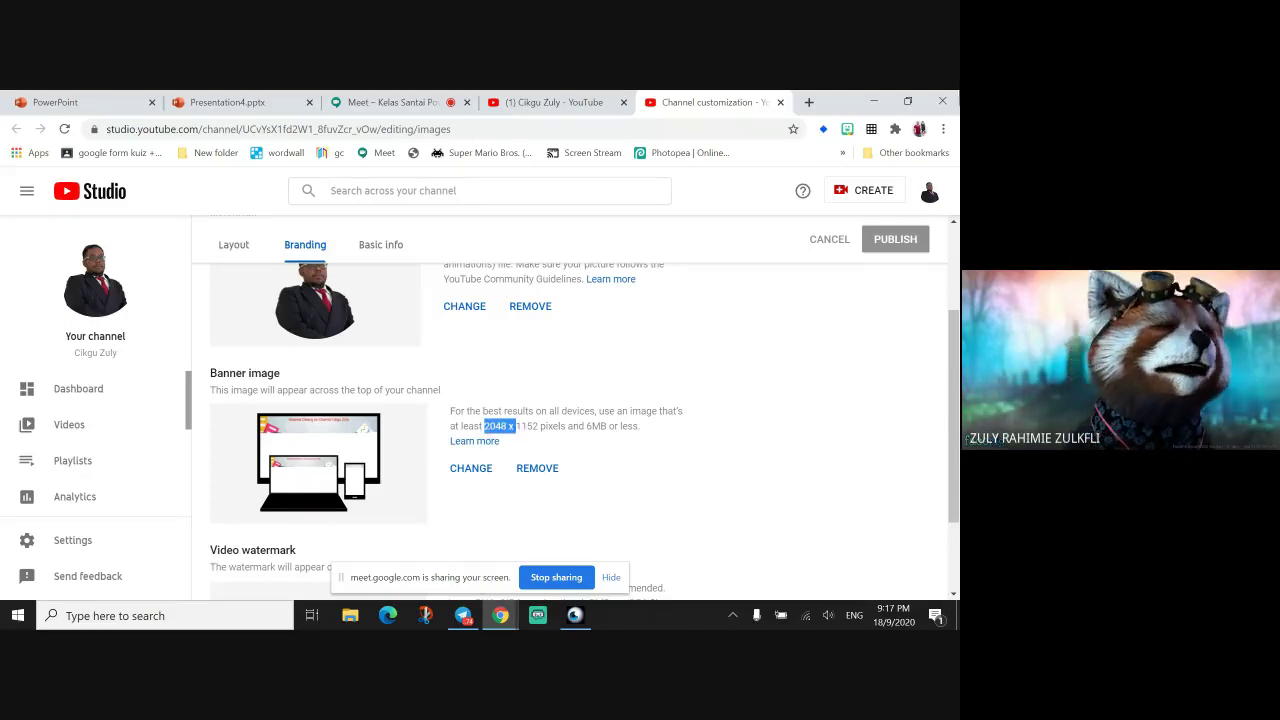
Search Google for "pixel to cm convert" in a new browser tab and open the UnitConverters.net pixel-to-centimeter converter.
left_click(808, 103)
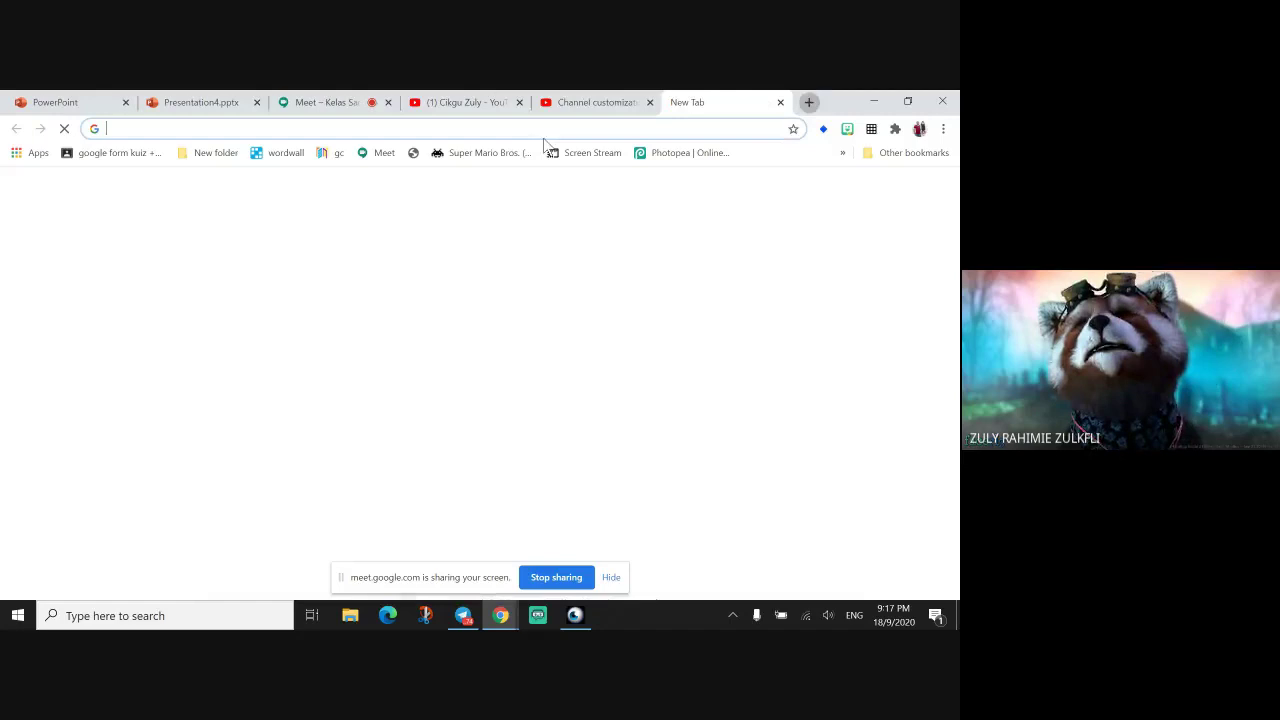
left_click(360, 129)
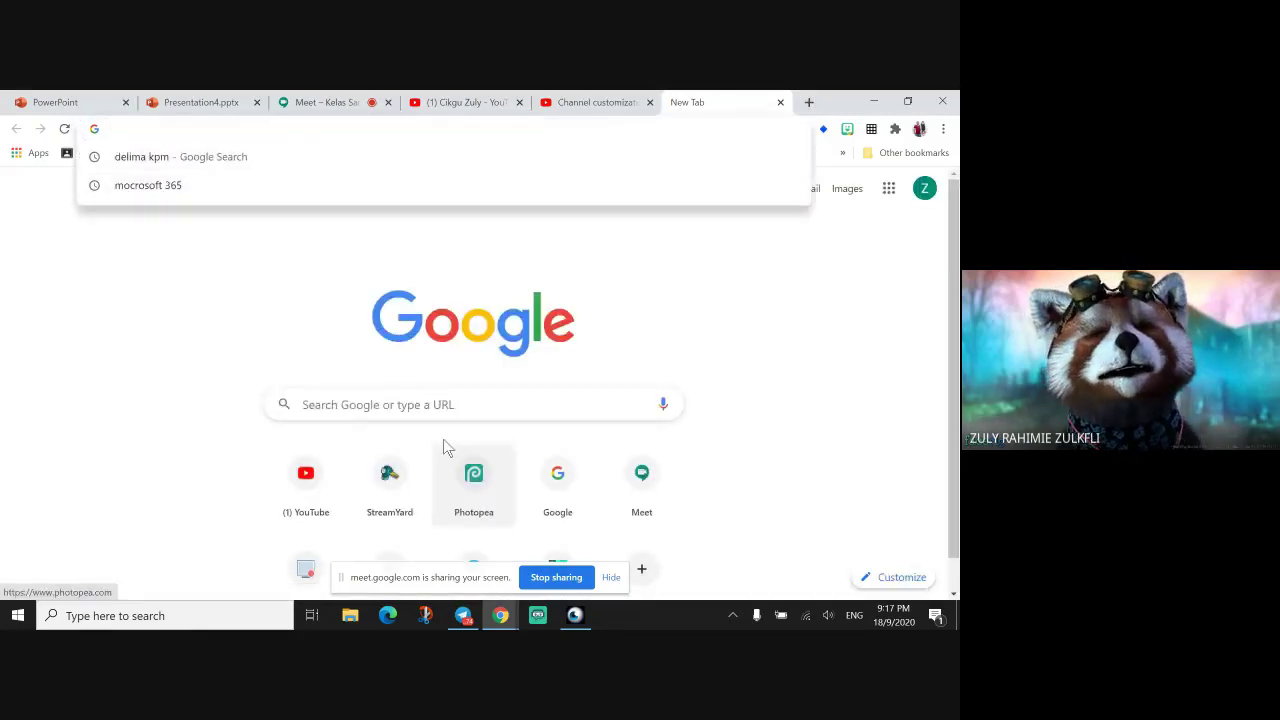
left_click(451, 405)
type("pixel")
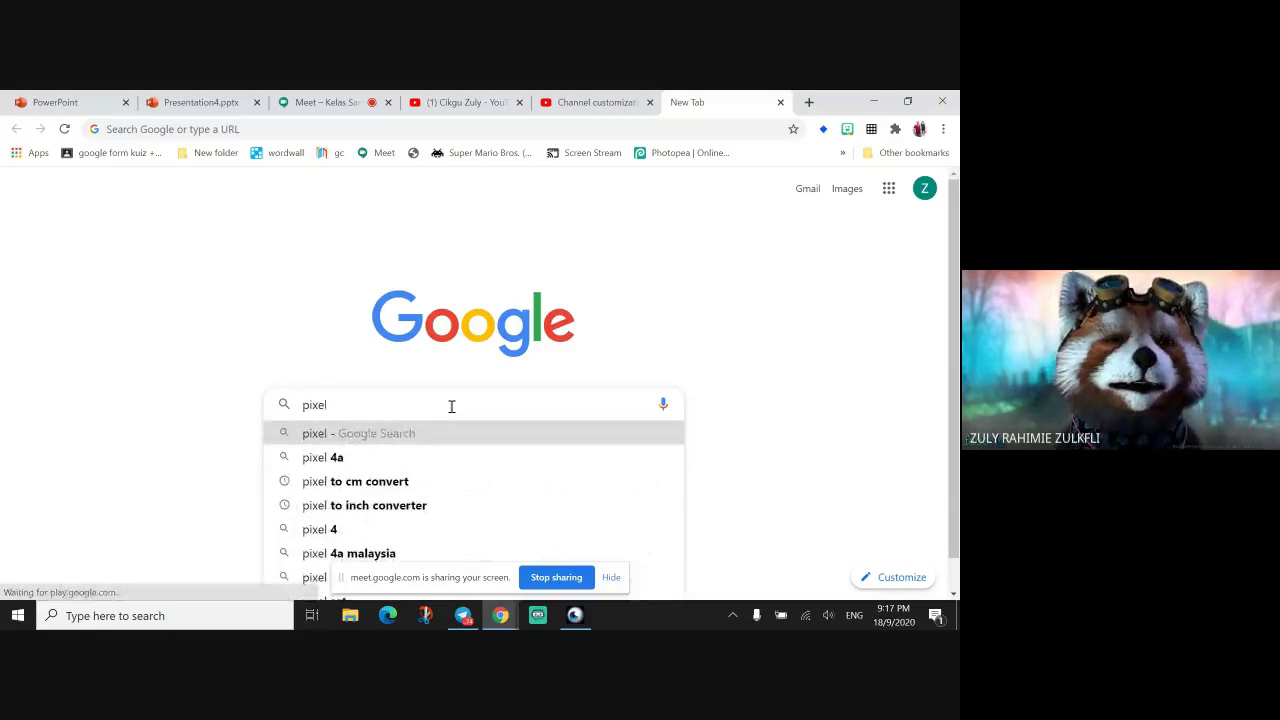
left_click(490, 484)
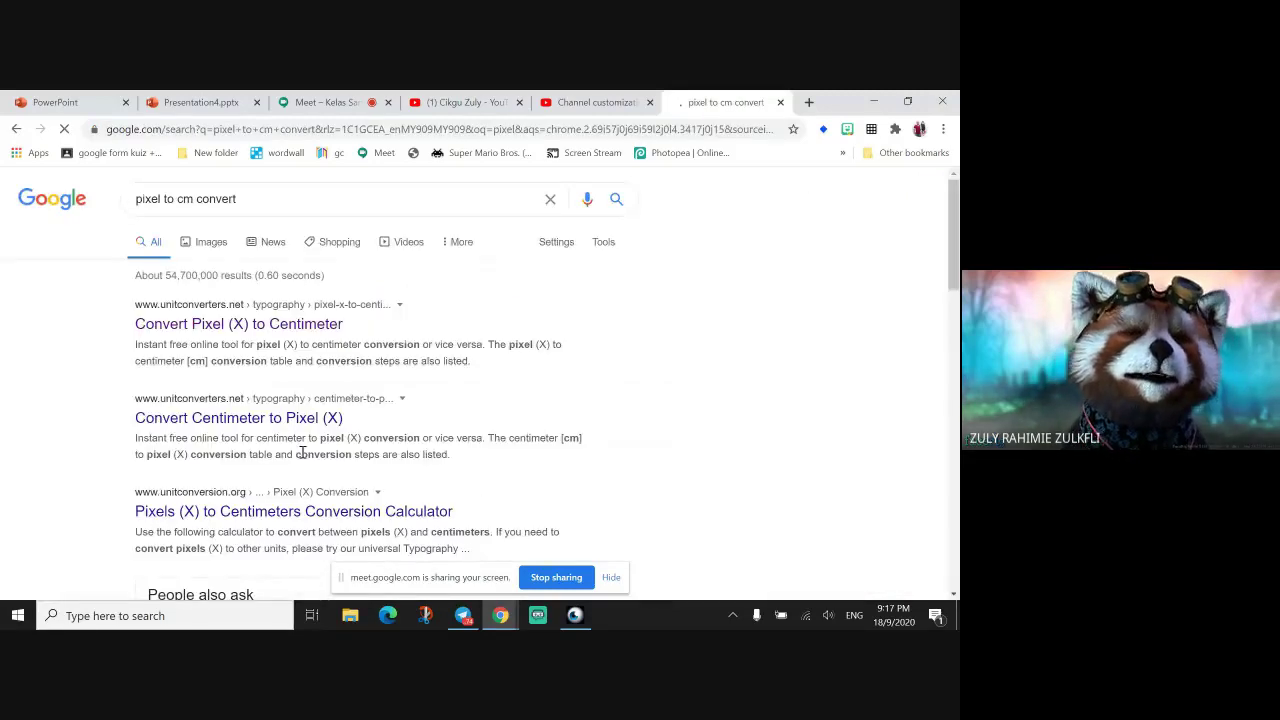
left_click(320, 324)
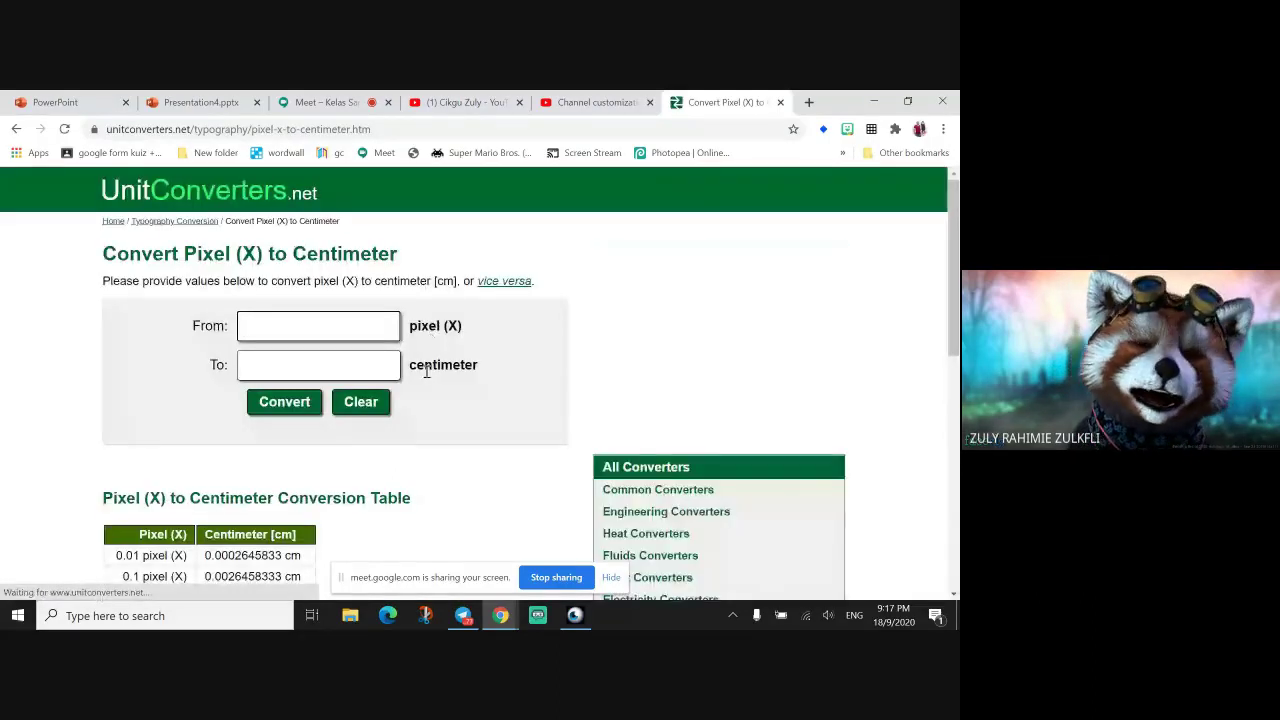
Convert the banner width of 2048 pixels to centimeters and copy the converted value.
left_click(305, 322)
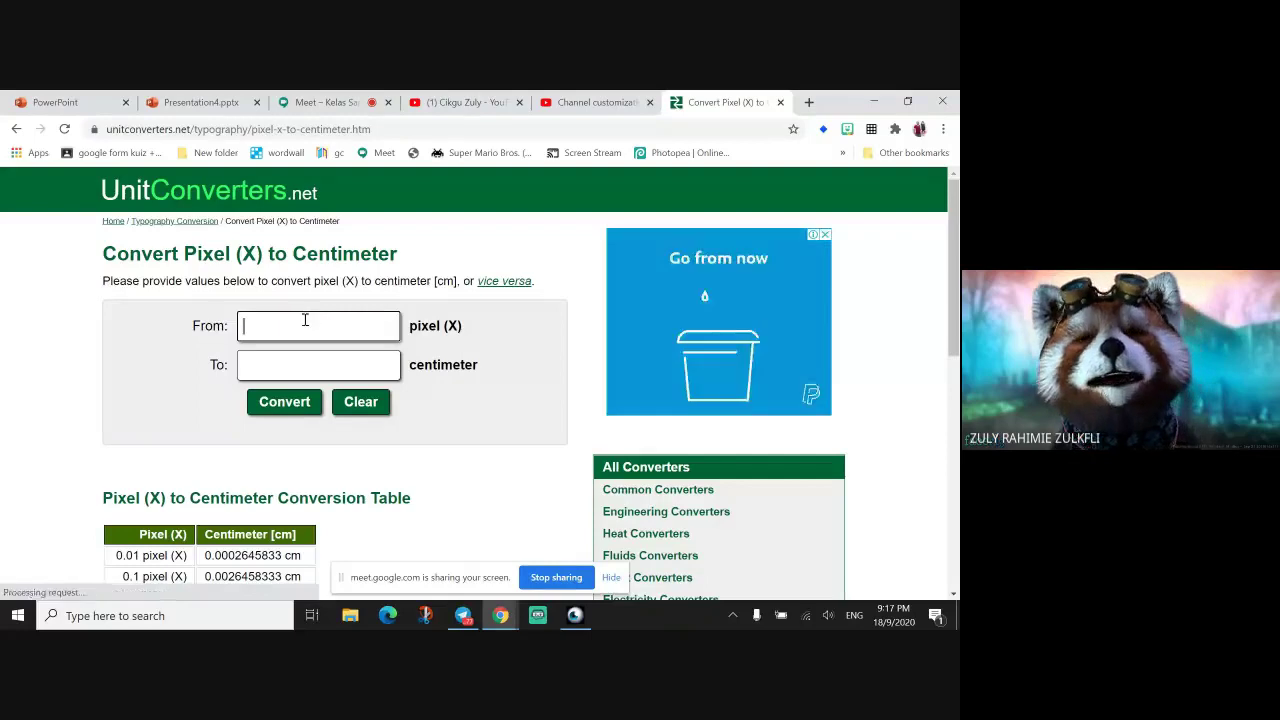
type("2048")
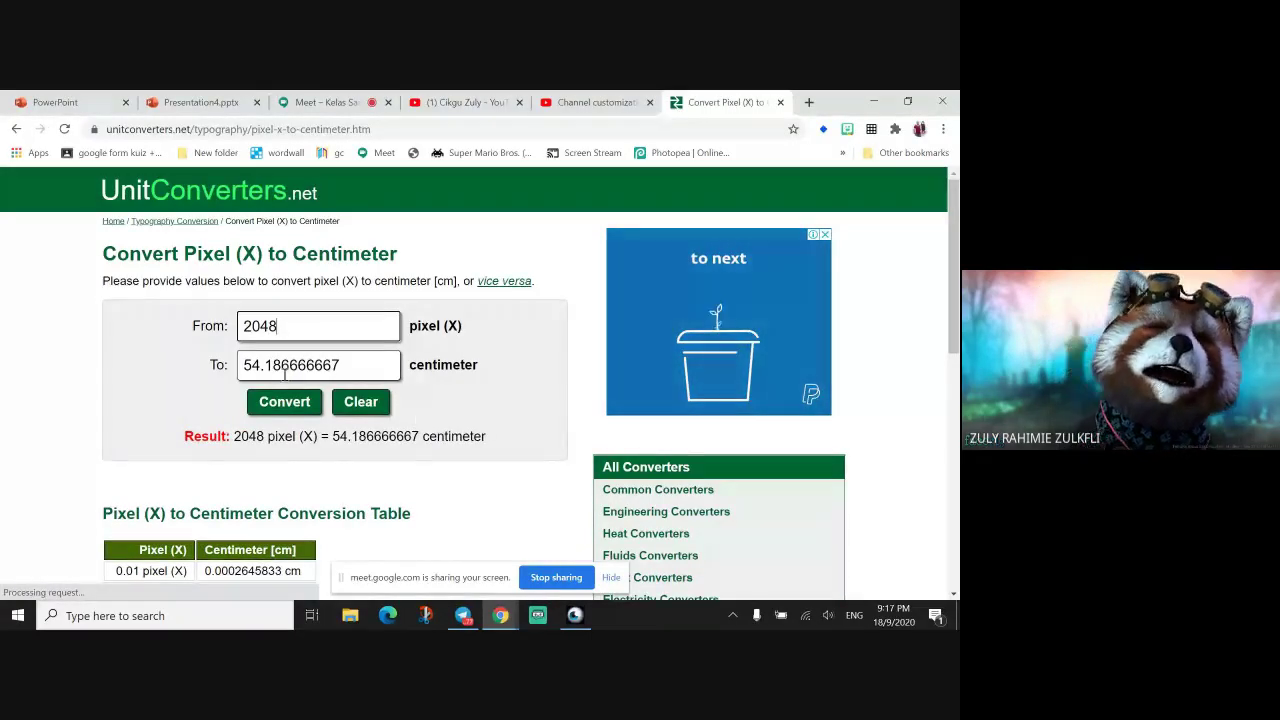
double_click(360, 362)
key("ctrl+c")
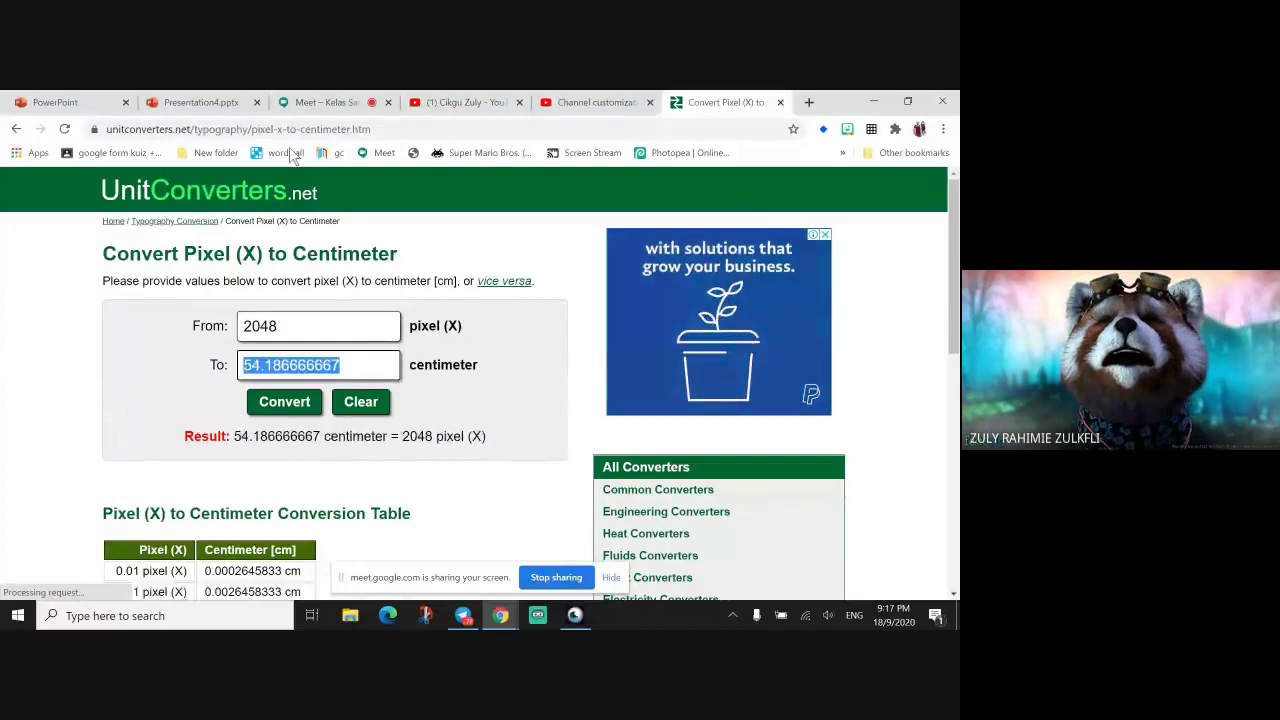
Return to Presentation4 and paste the copied 54.186666667 as the width of the custom slide size.
left_click(214, 102)
left_click(855, 334)
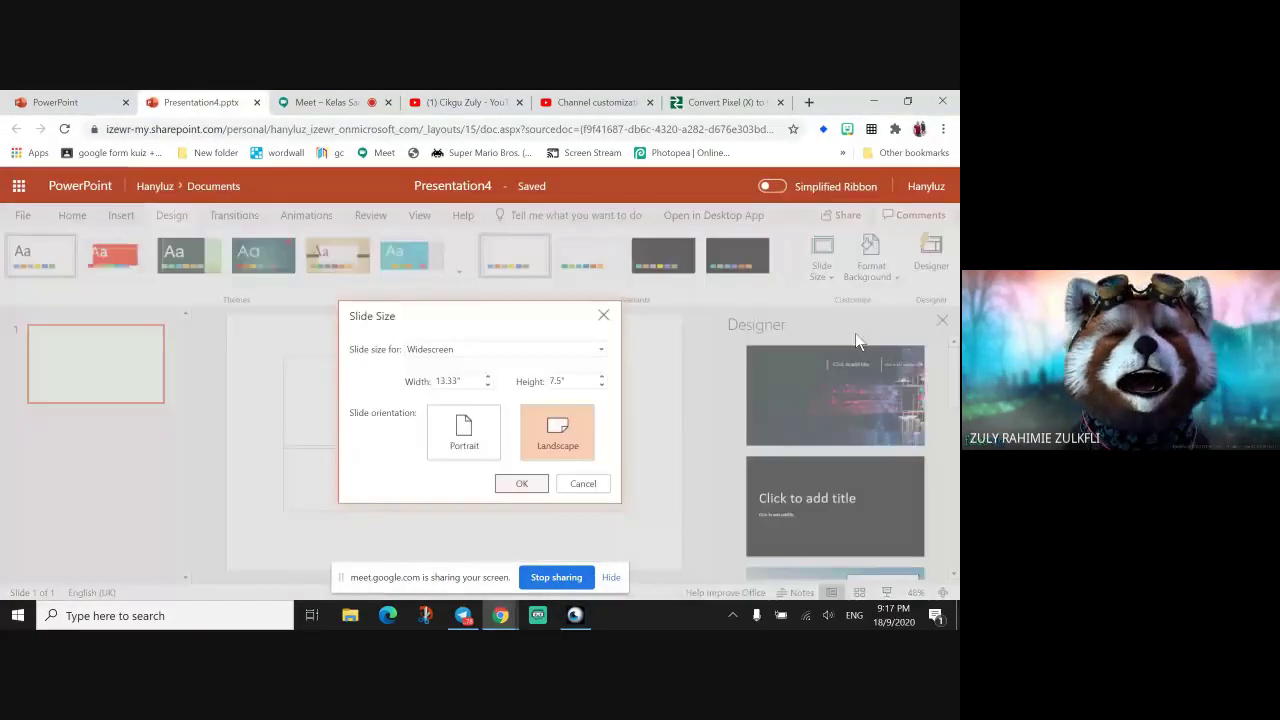
left_click(466, 381)
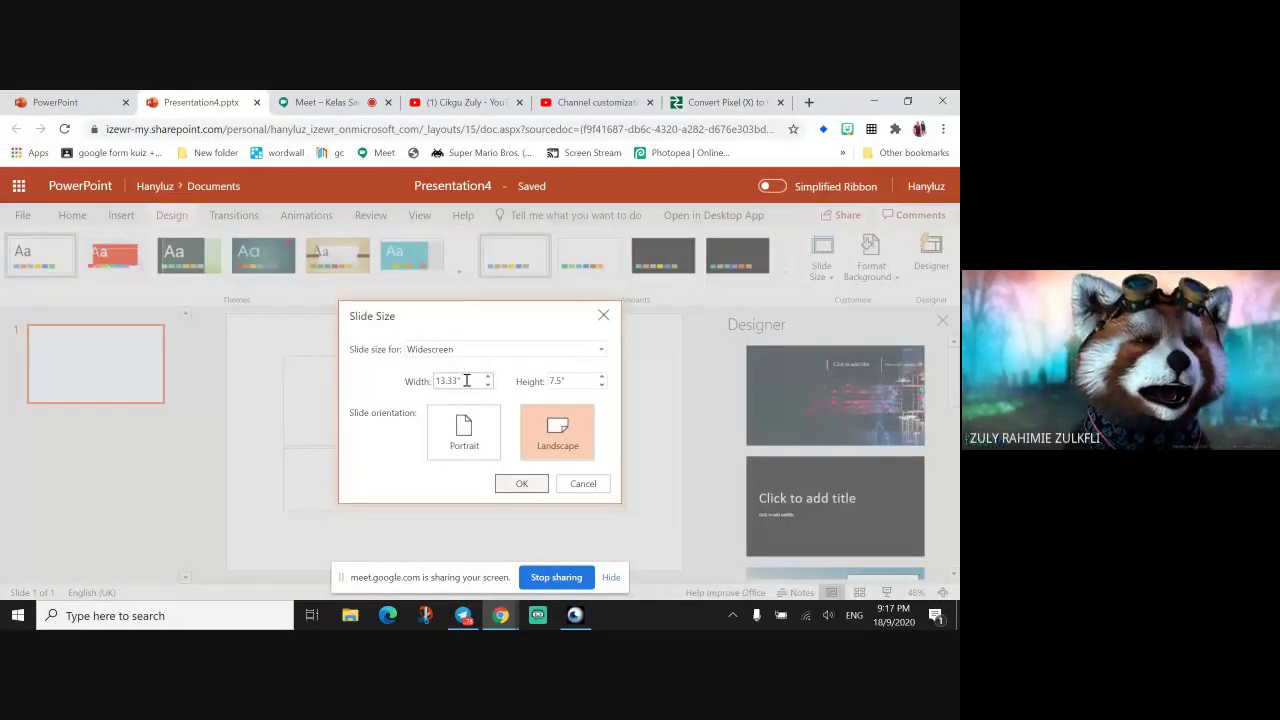
double_click(466, 381)
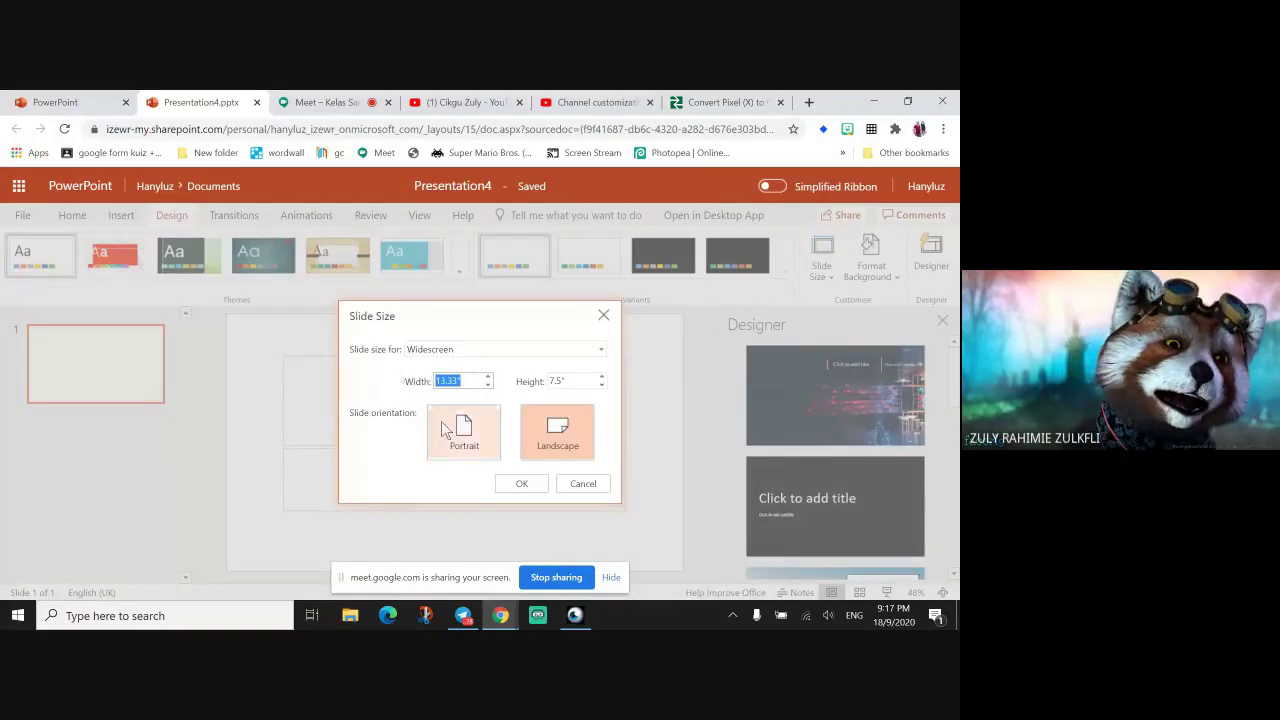
key("ctrl+v")
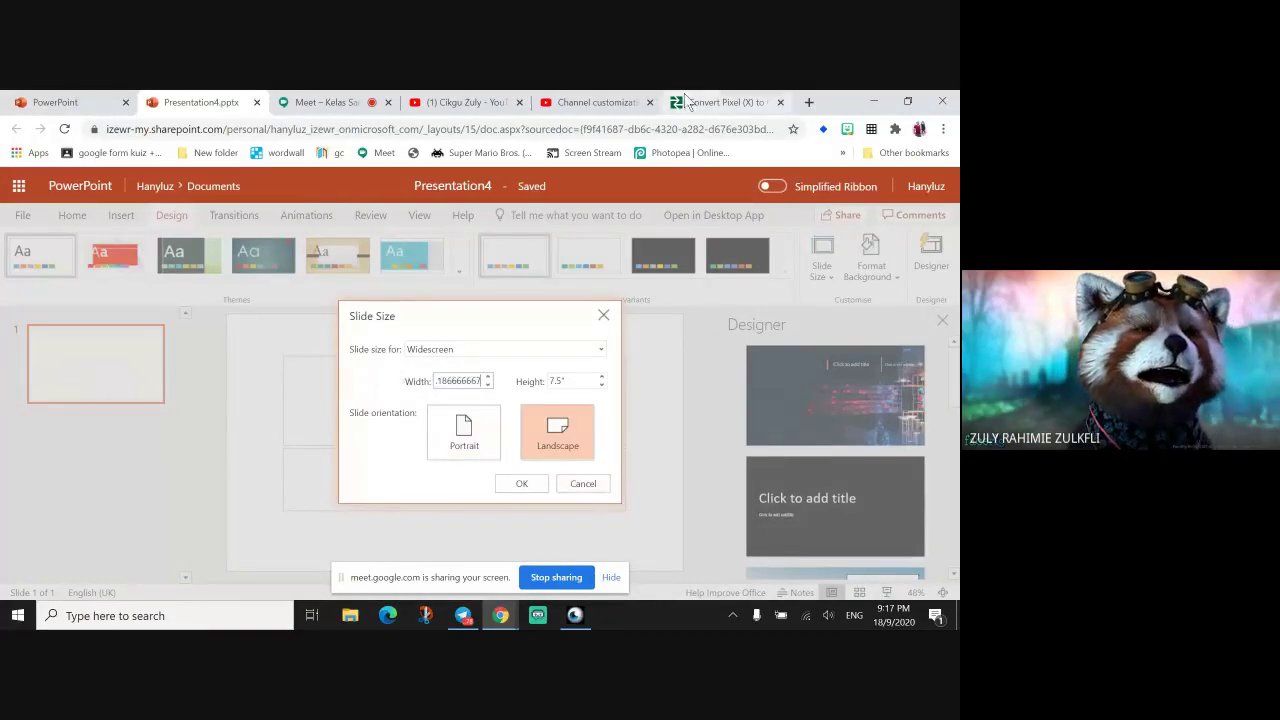
Check the banner's recommended height on the YouTube branding page and convert 1152 pixels to centimeters.
left_click(575, 103)
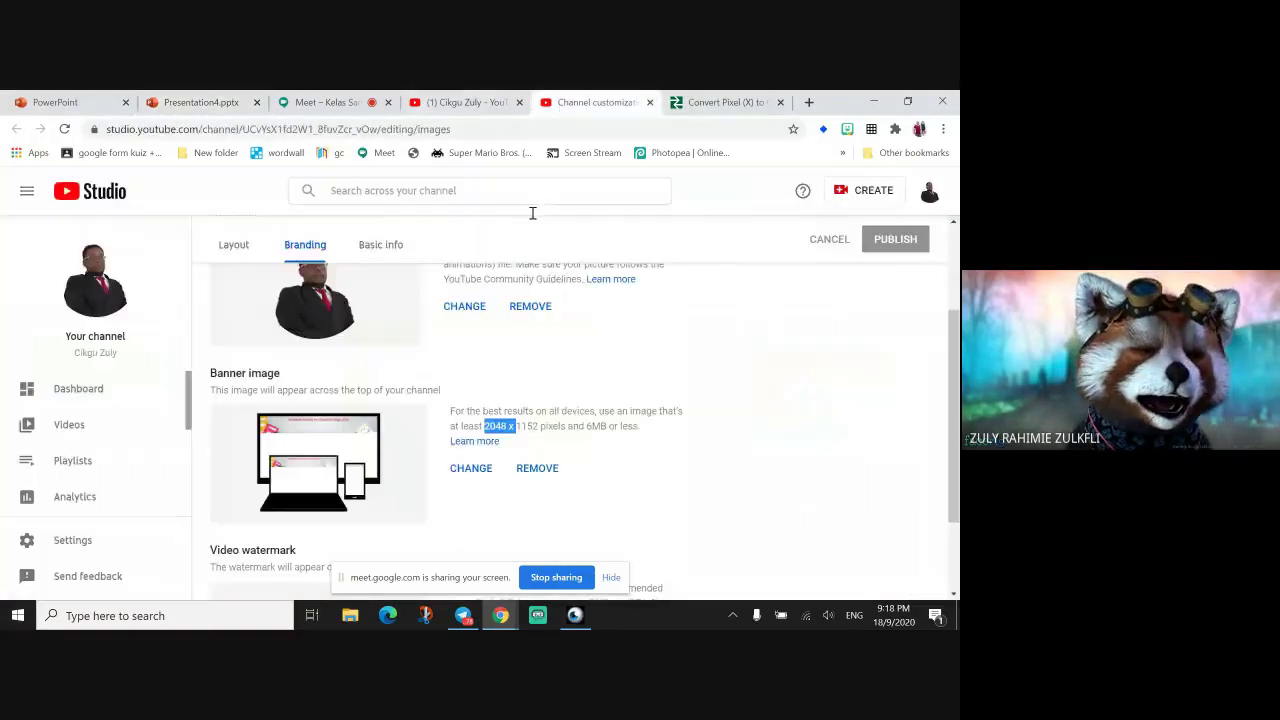
left_click(534, 429)
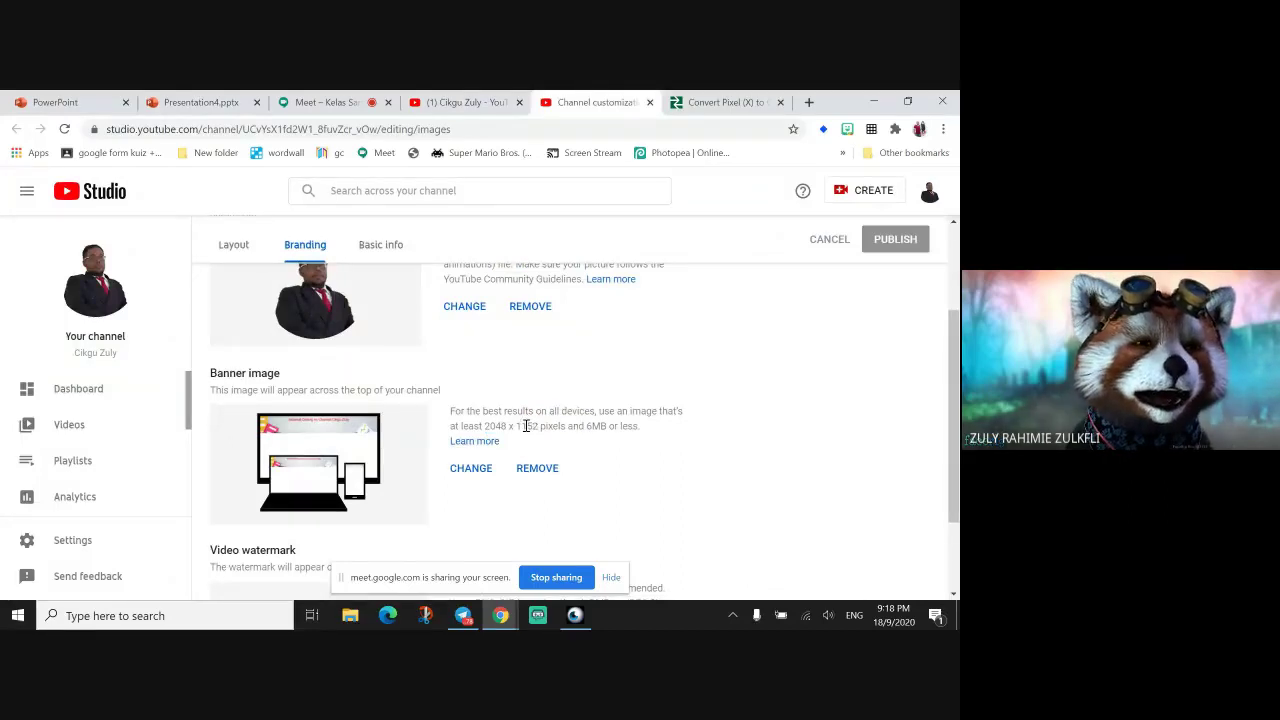
left_click(698, 103)
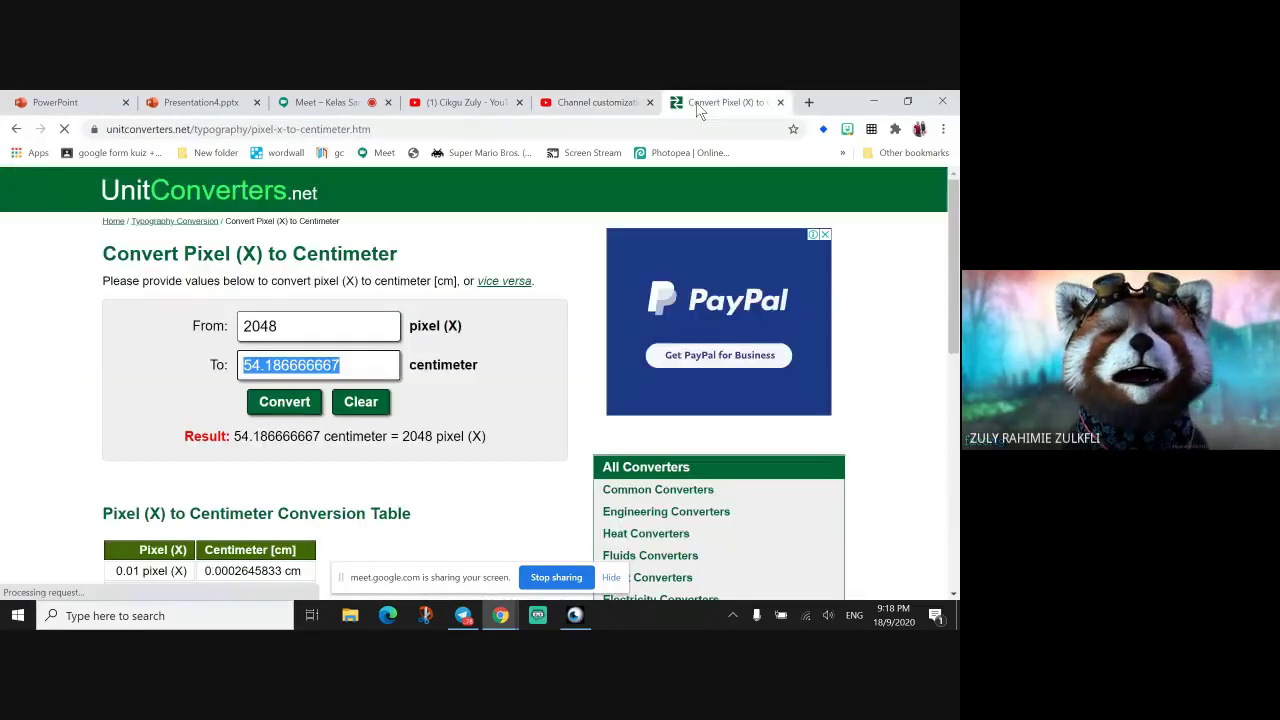
left_click(288, 328)
type("1152")
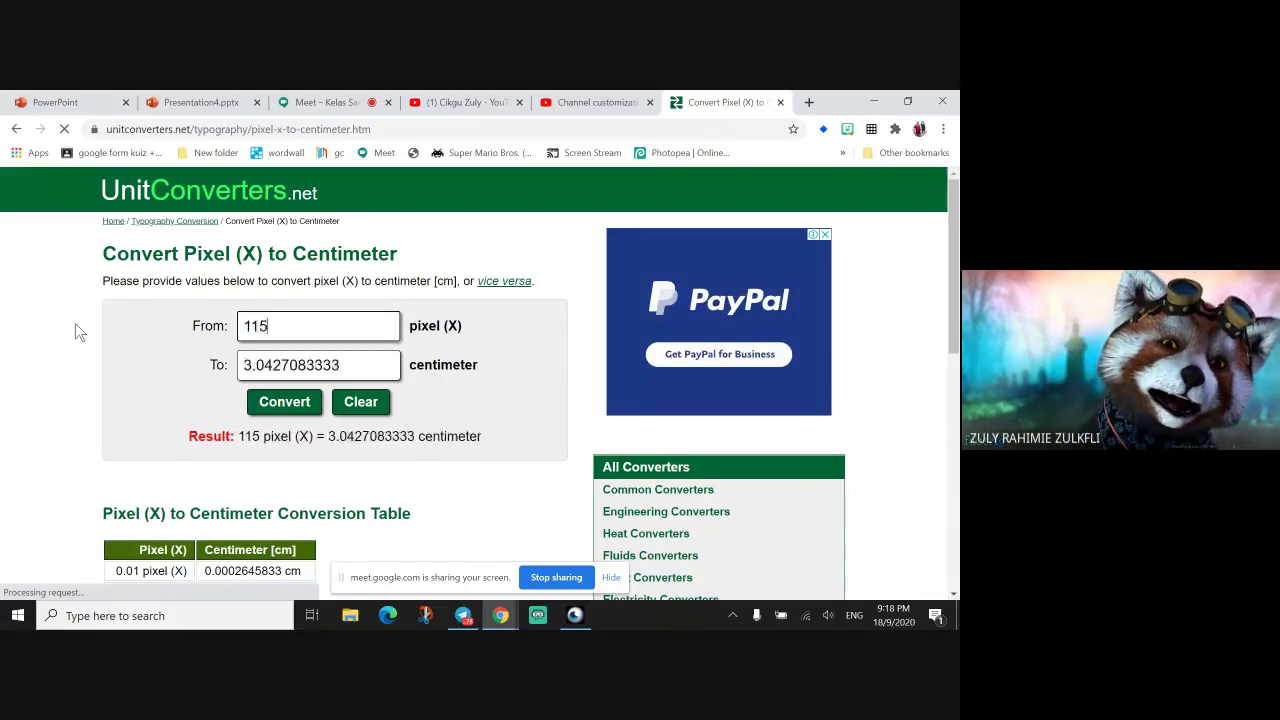
left_click(297, 360)
Recheck the banner dimensions on the YouTube branding page and convert the 2048 pixel width to centimeters again.
left_click(590, 103)
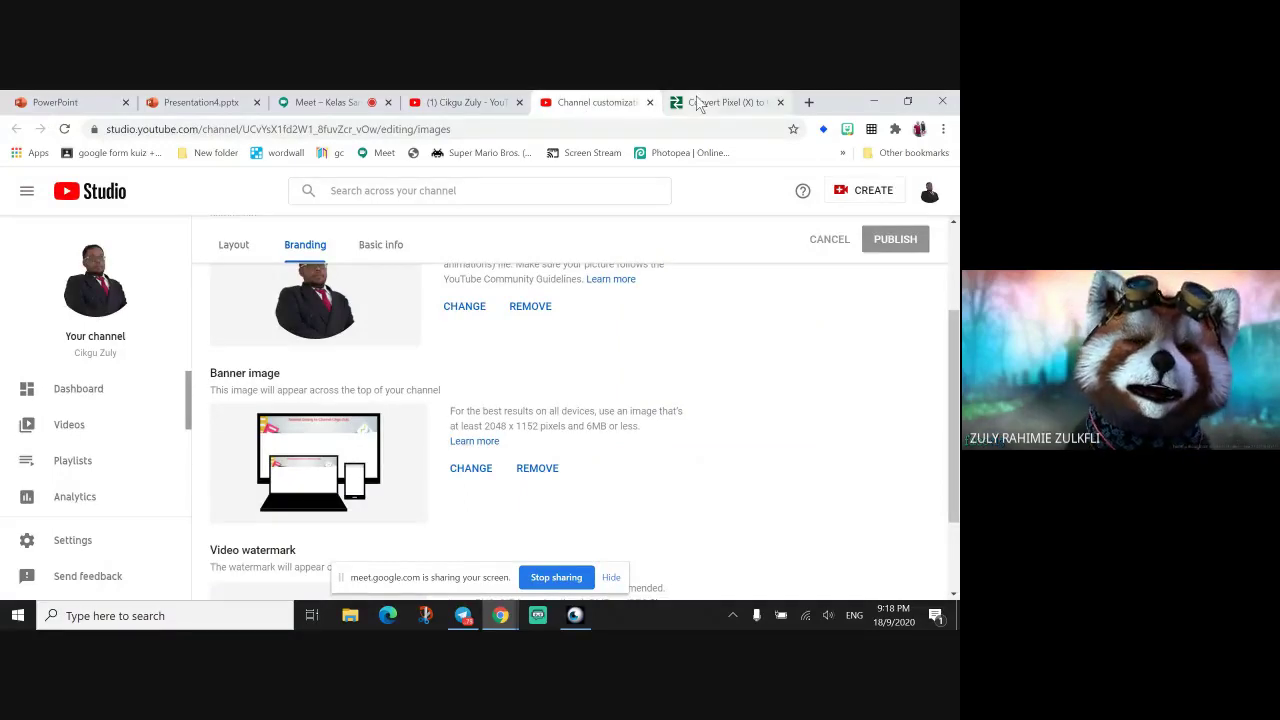
left_click(700, 103)
left_click(297, 322)
type("2")
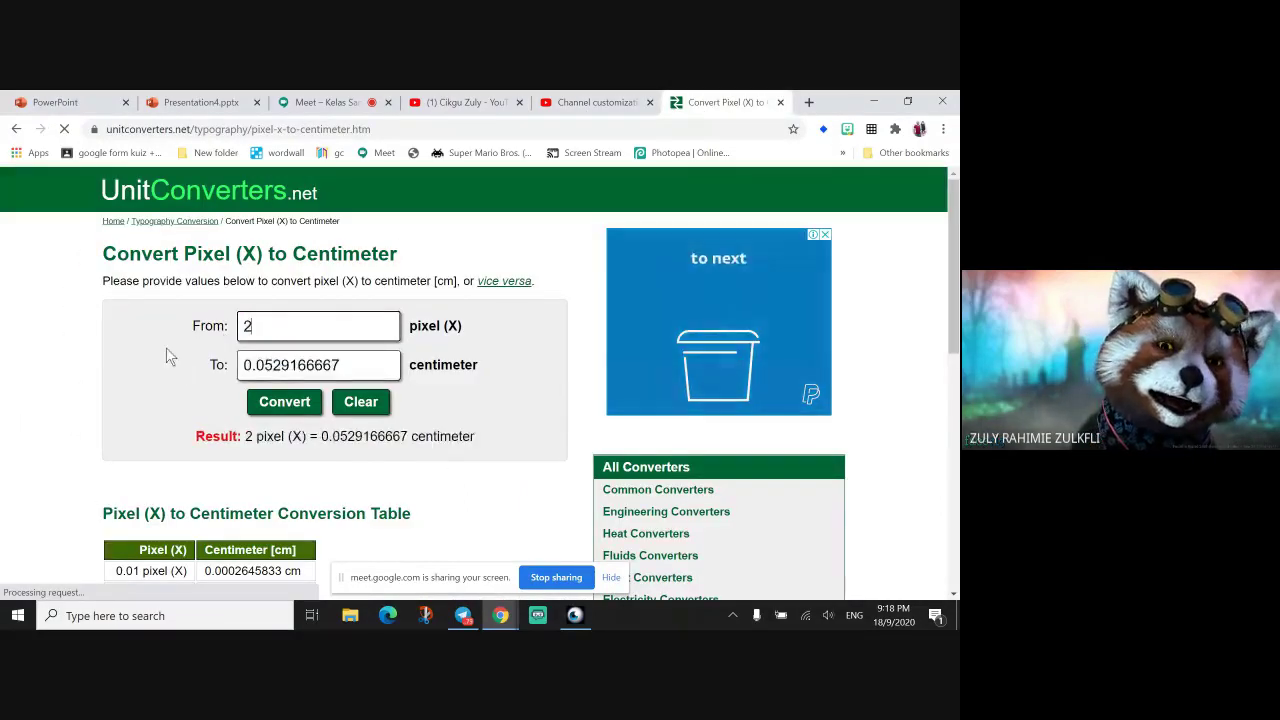
type("048")
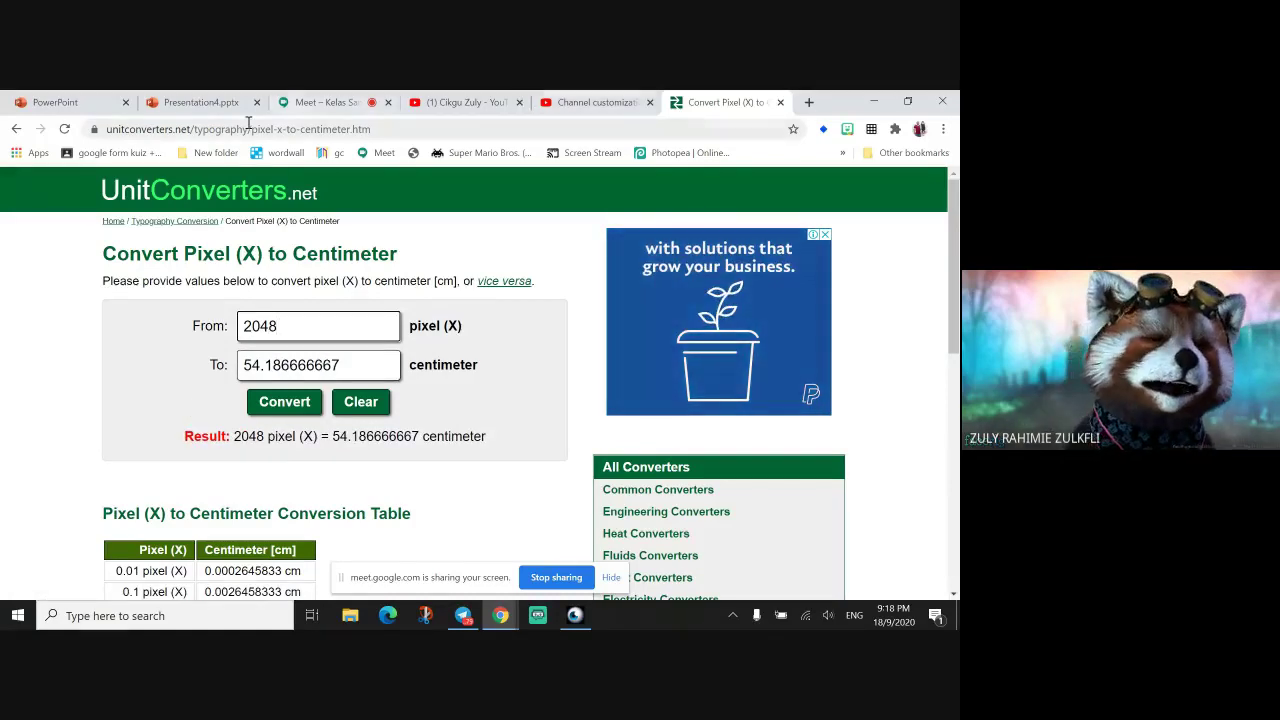
Set the slide height to 30.48 in Presentation4 and apply the new slide size with the content scaled to Maximise.
left_click(200, 102)
left_click(568, 380)
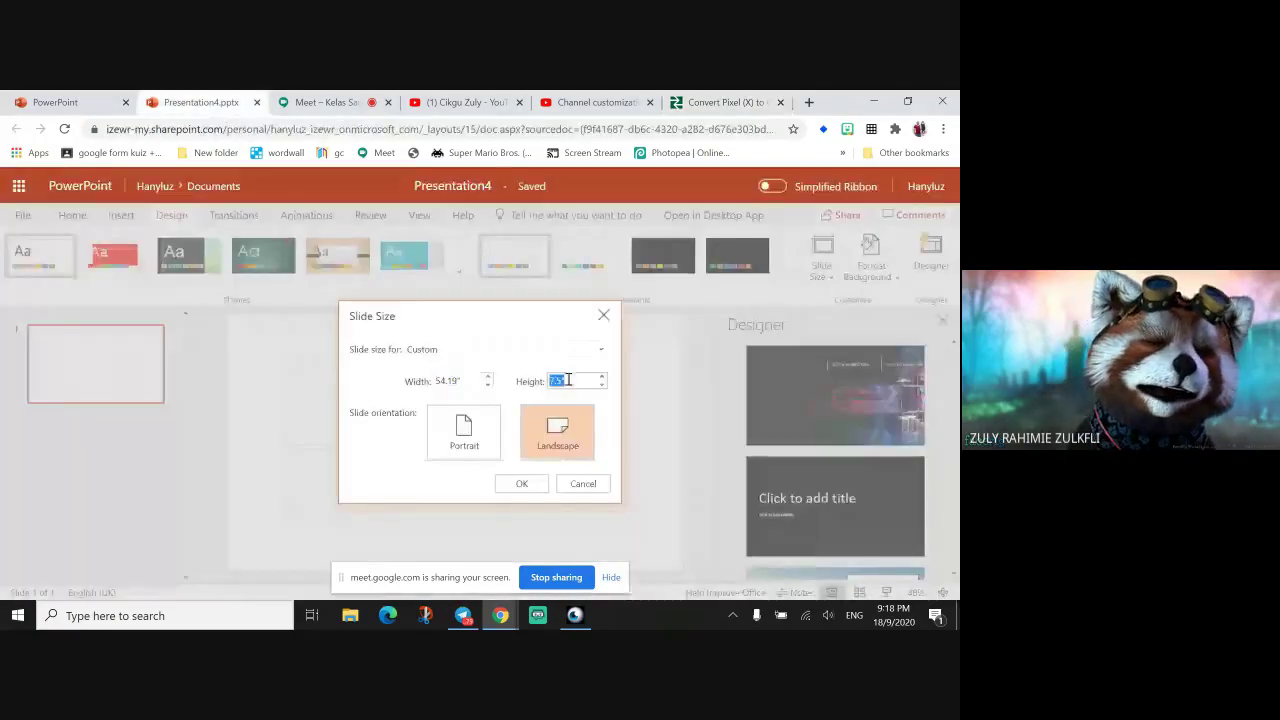
type("30.48")
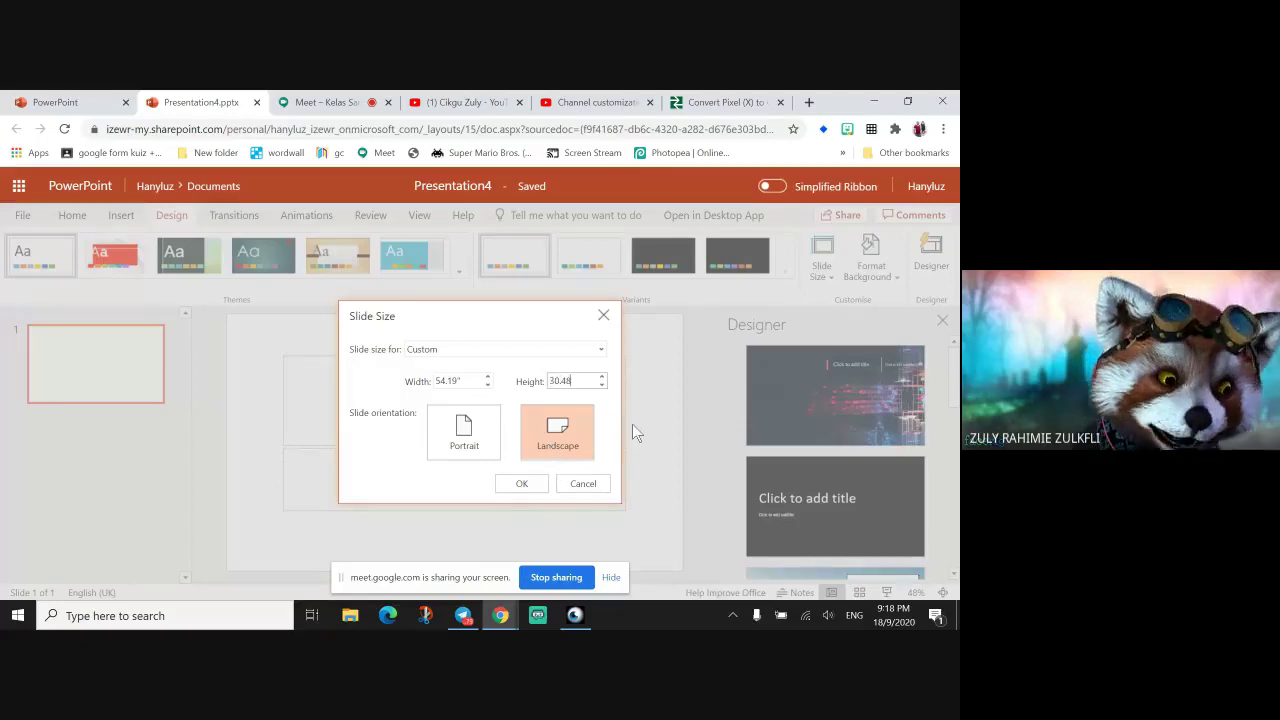
left_click(463, 378)
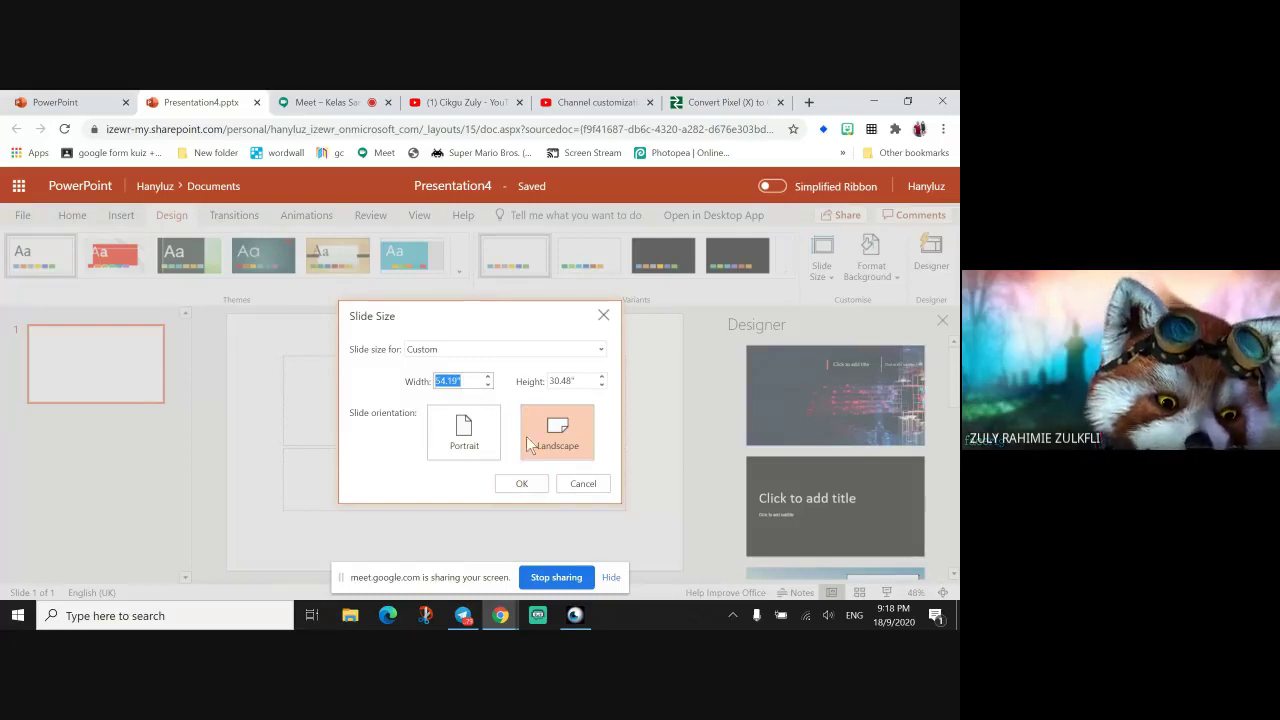
left_click(522, 486)
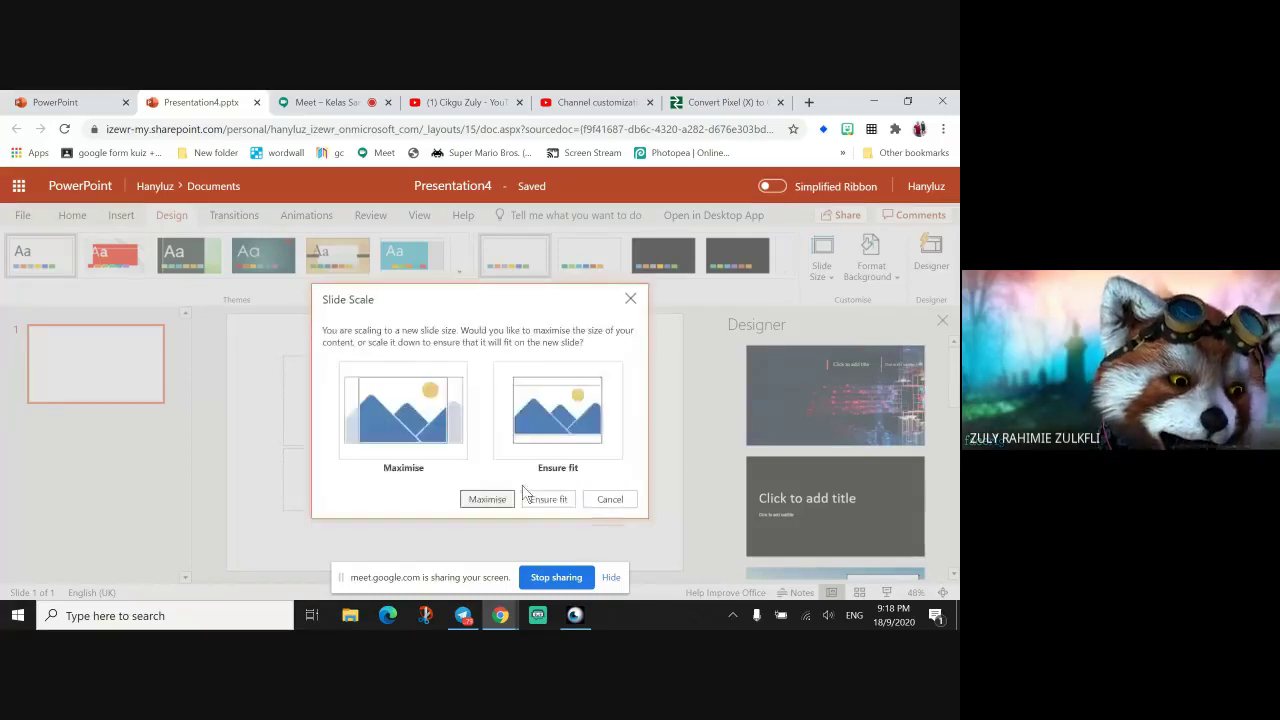
key("Return")
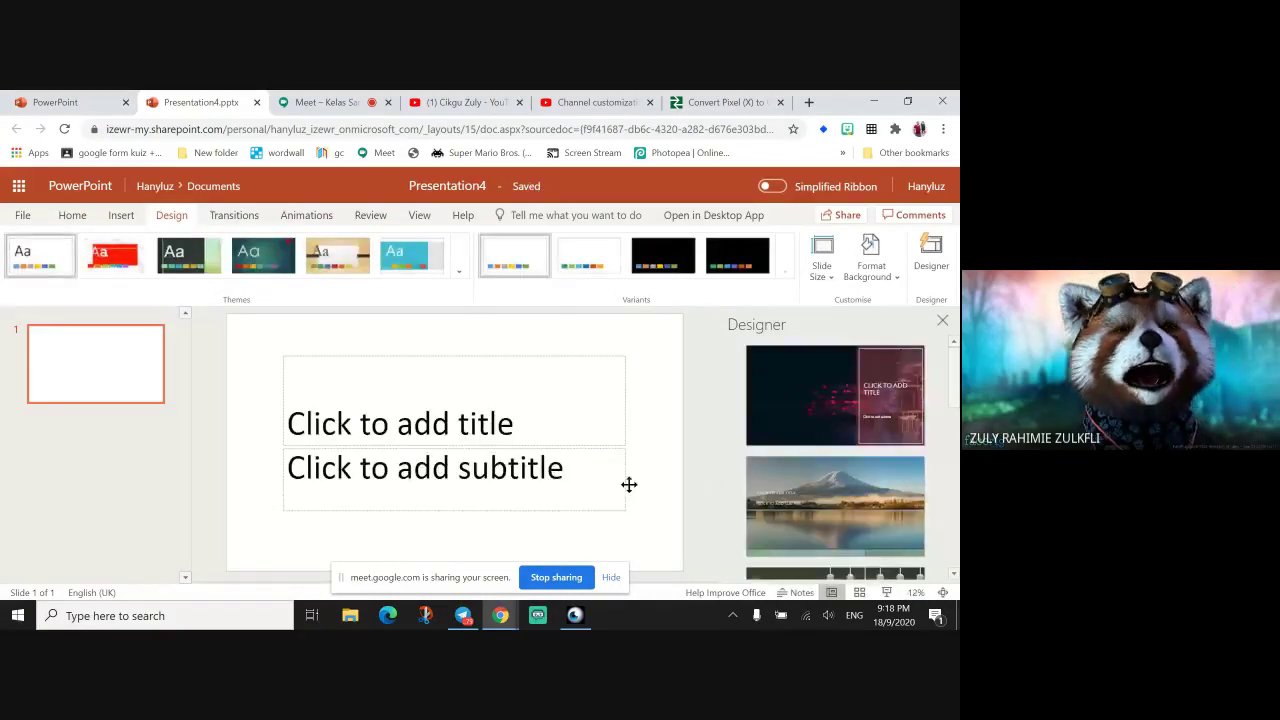
Try applying the Blank layout to the slide, and undo the layout change.
right_click(520, 334)
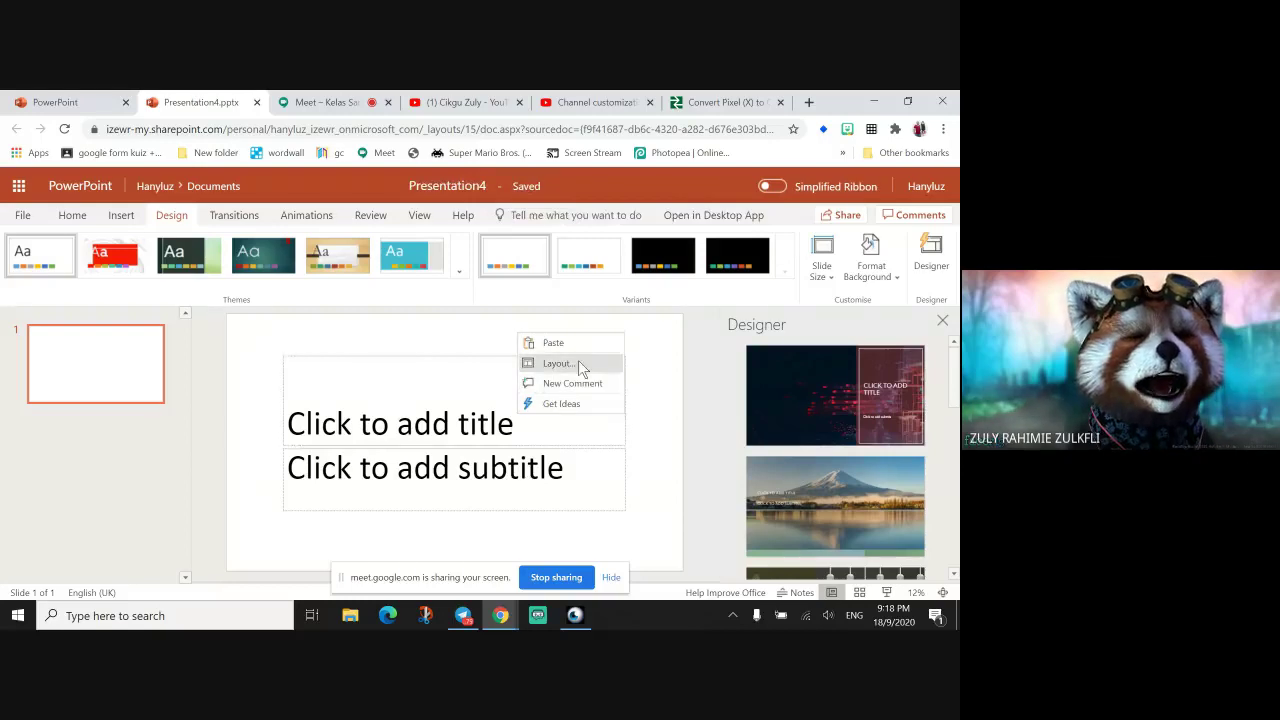
right_click(652, 373)
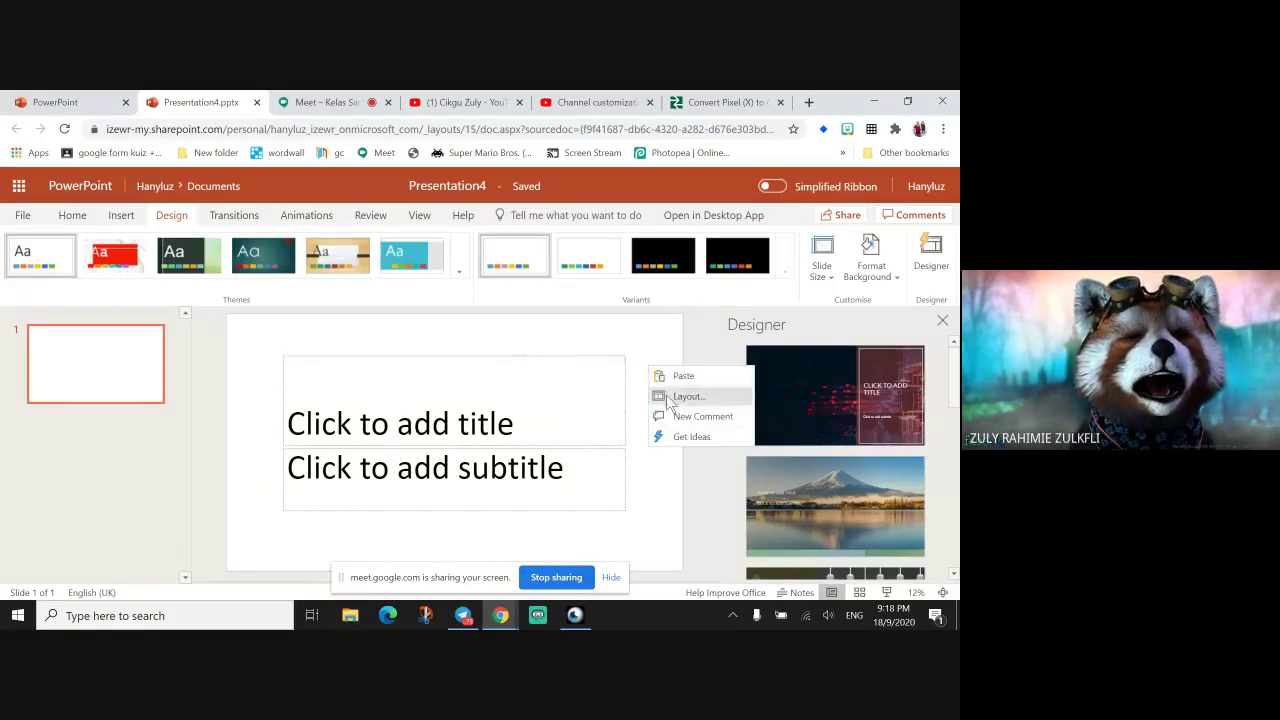
left_click(678, 395)
scroll(340, 500, "down", 1)
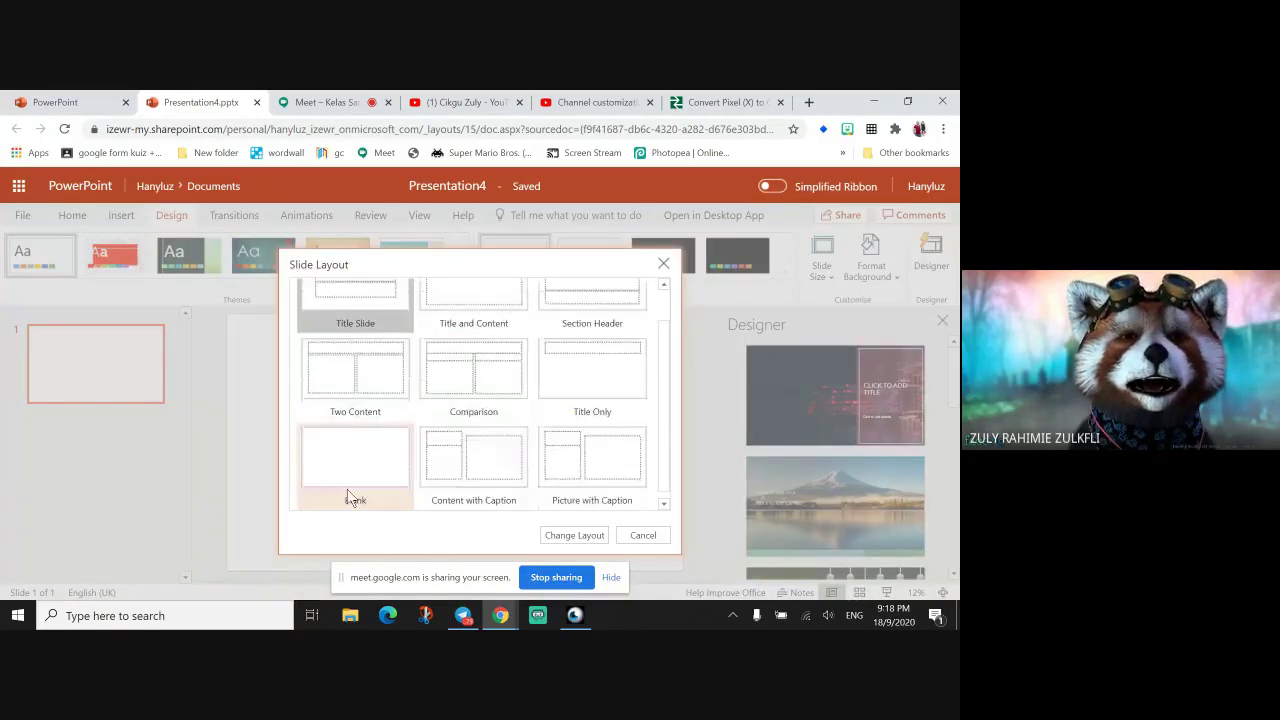
left_click(375, 458)
left_click(546, 535)
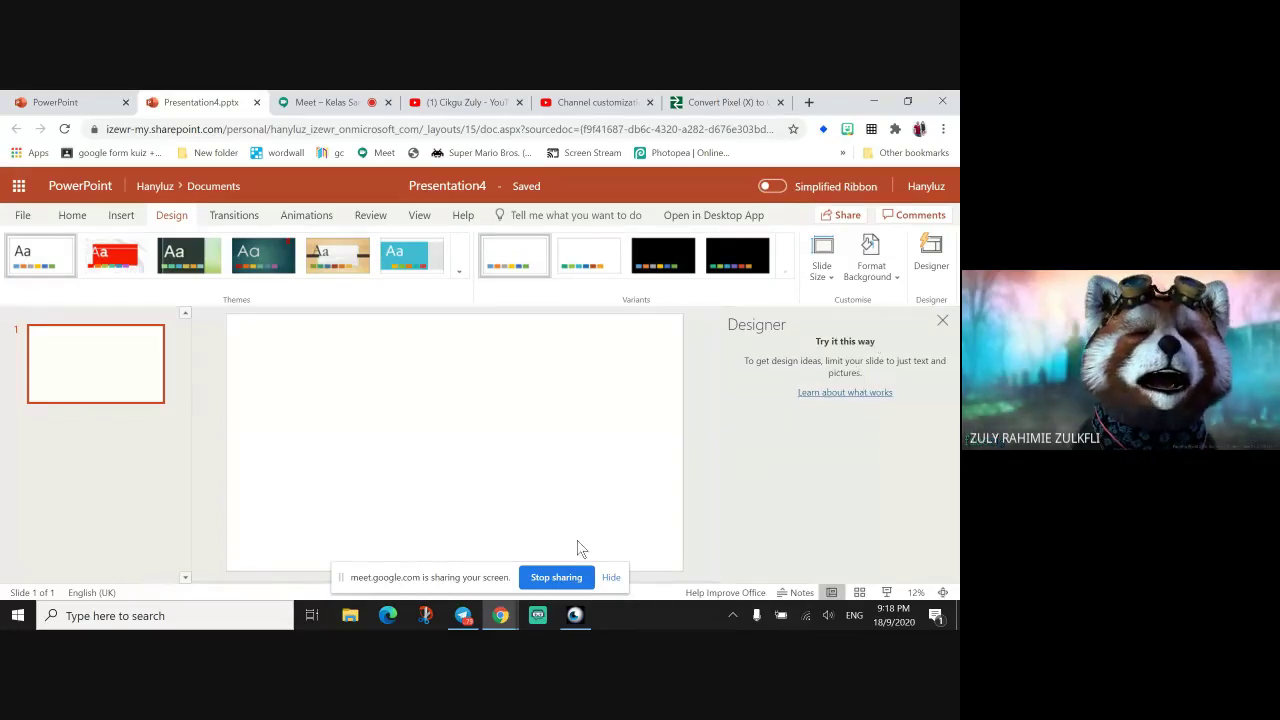
key("ctrl+z")
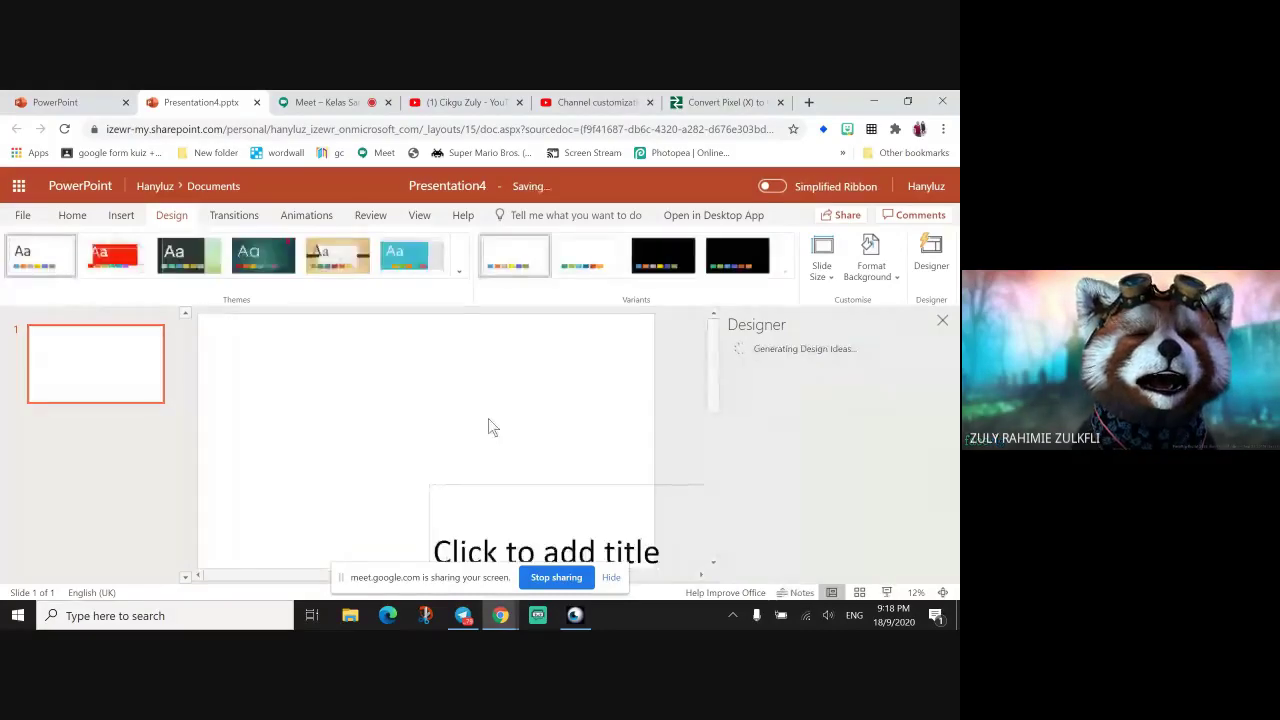
Delete the title placeholder from the slide.
left_click(515, 490)
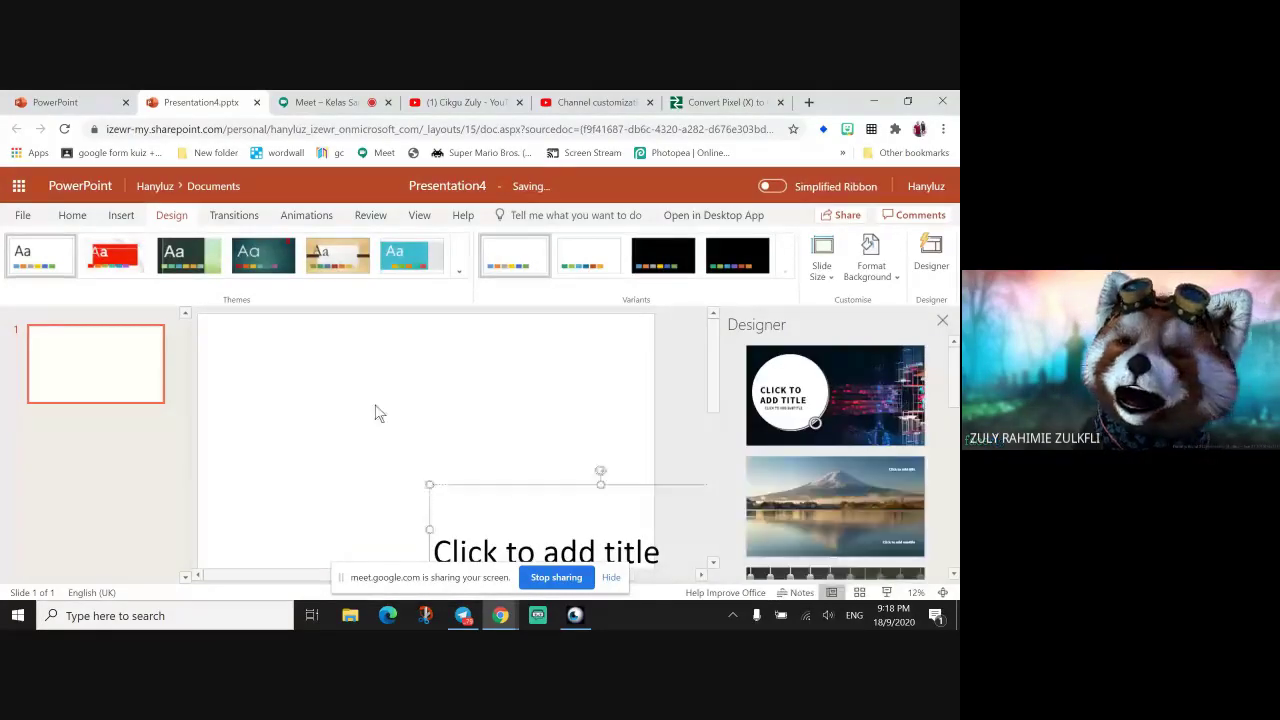
key("Delete")
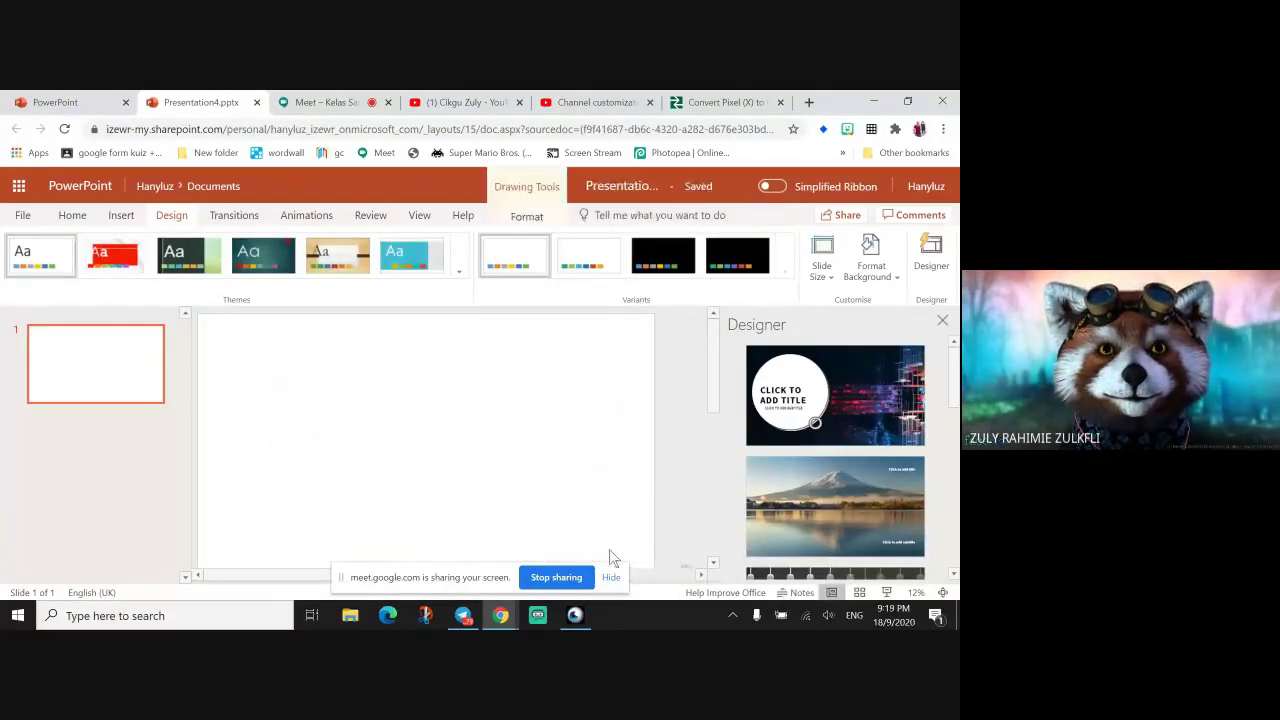
left_click(215, 216)
left_click(74, 215)
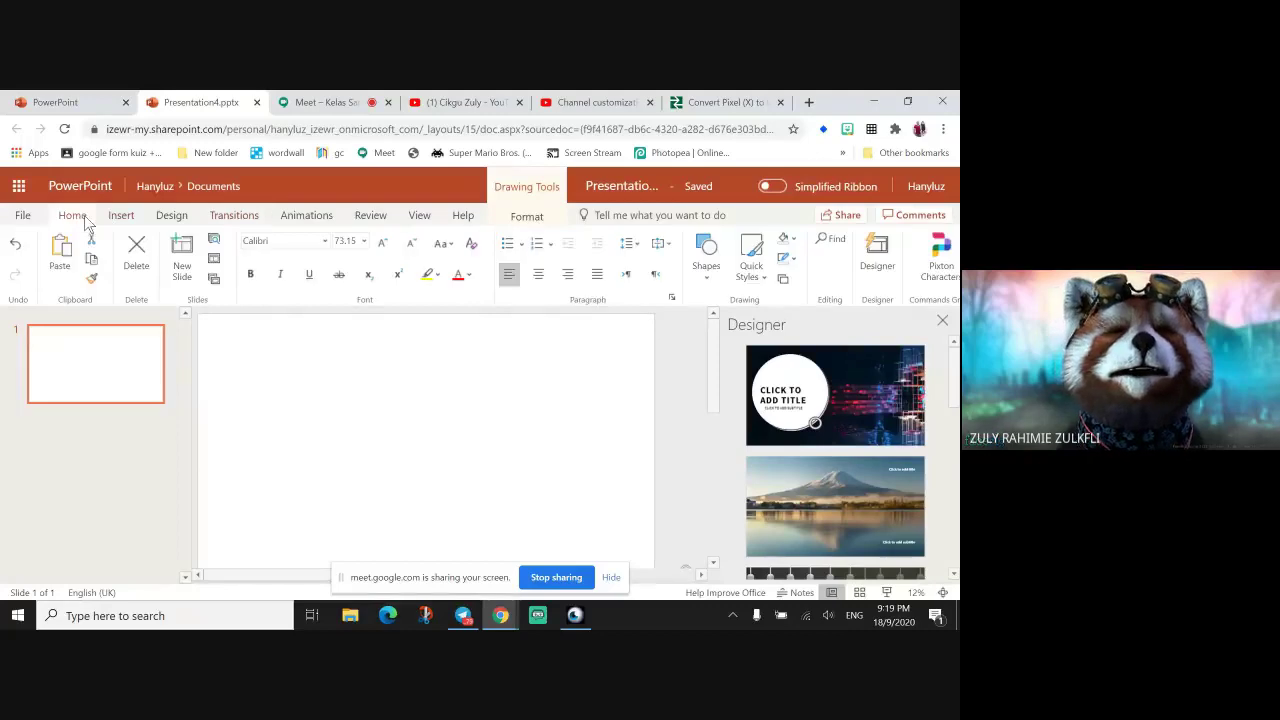
Close and reopen Designer to generate a fresh set of design ideas for the slide.
left_click(123, 218)
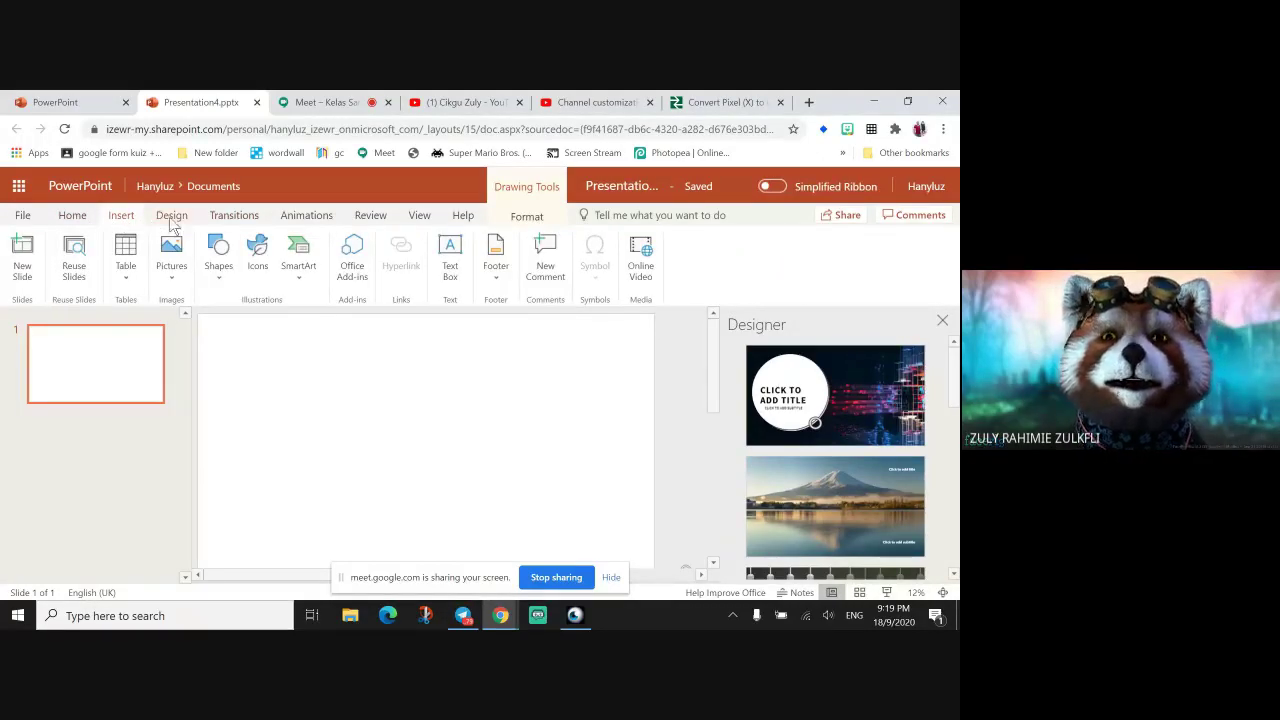
left_click(171, 220)
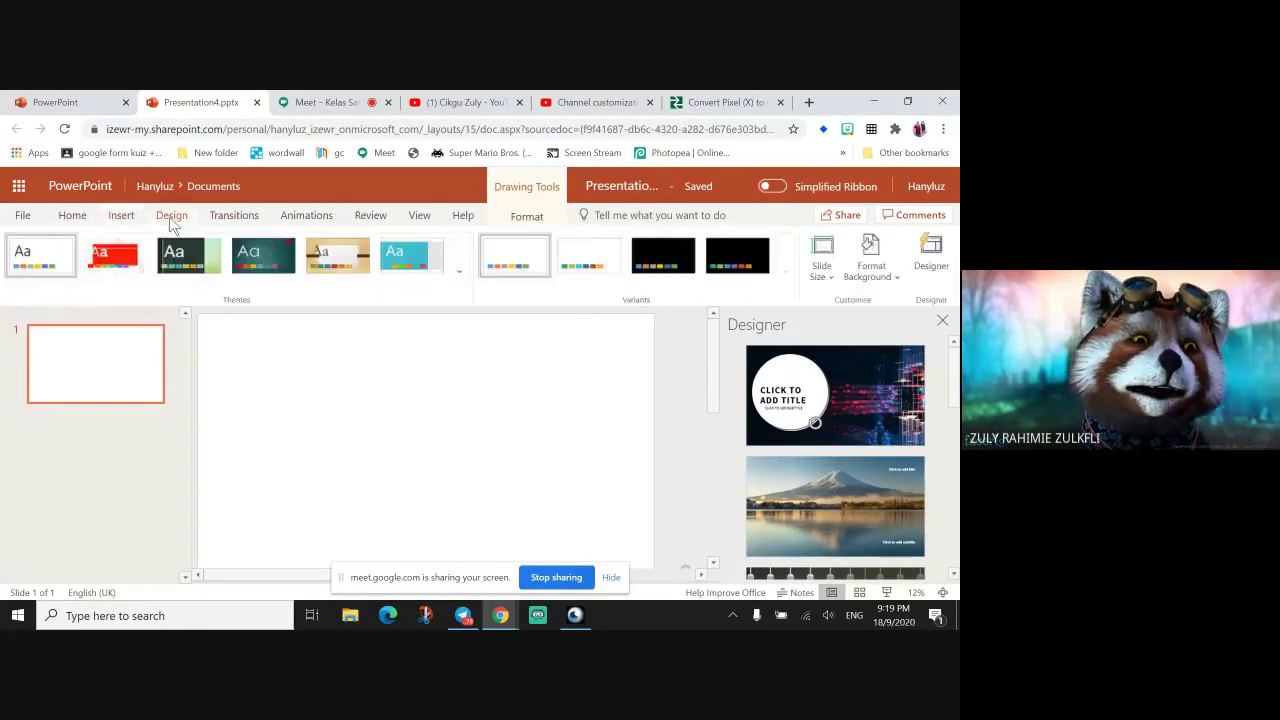
left_click(940, 256)
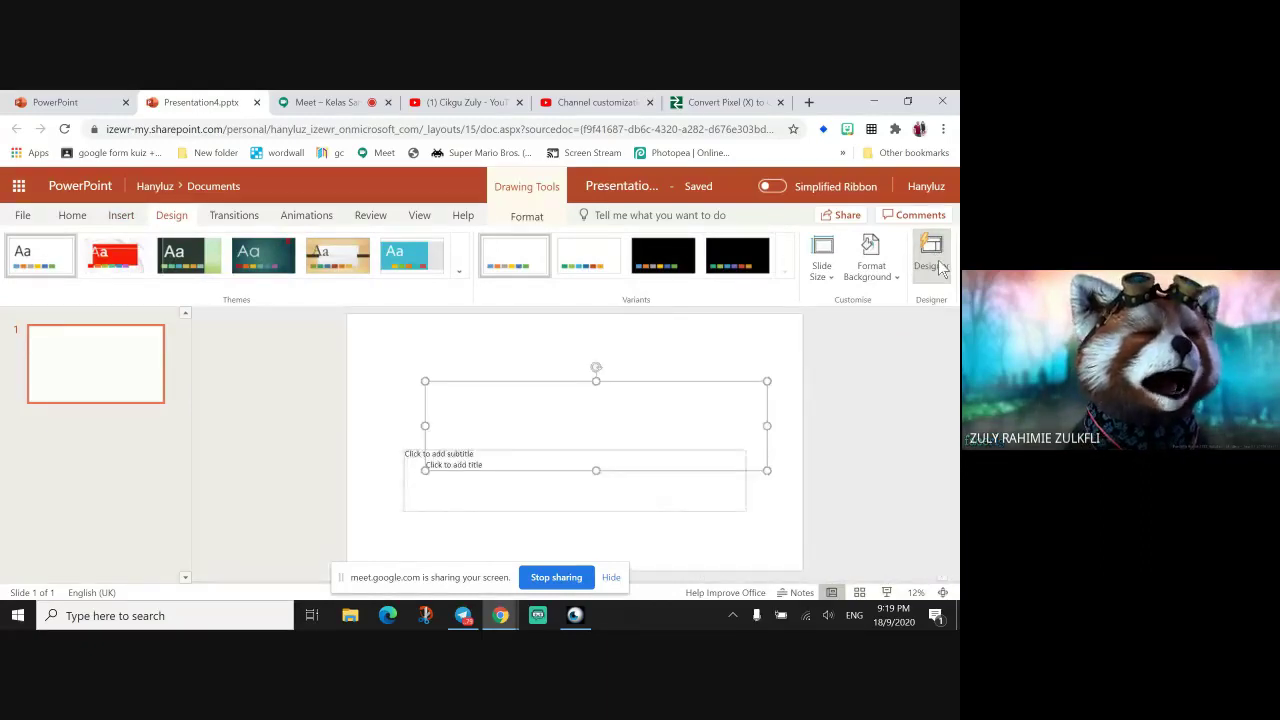
left_click(940, 268)
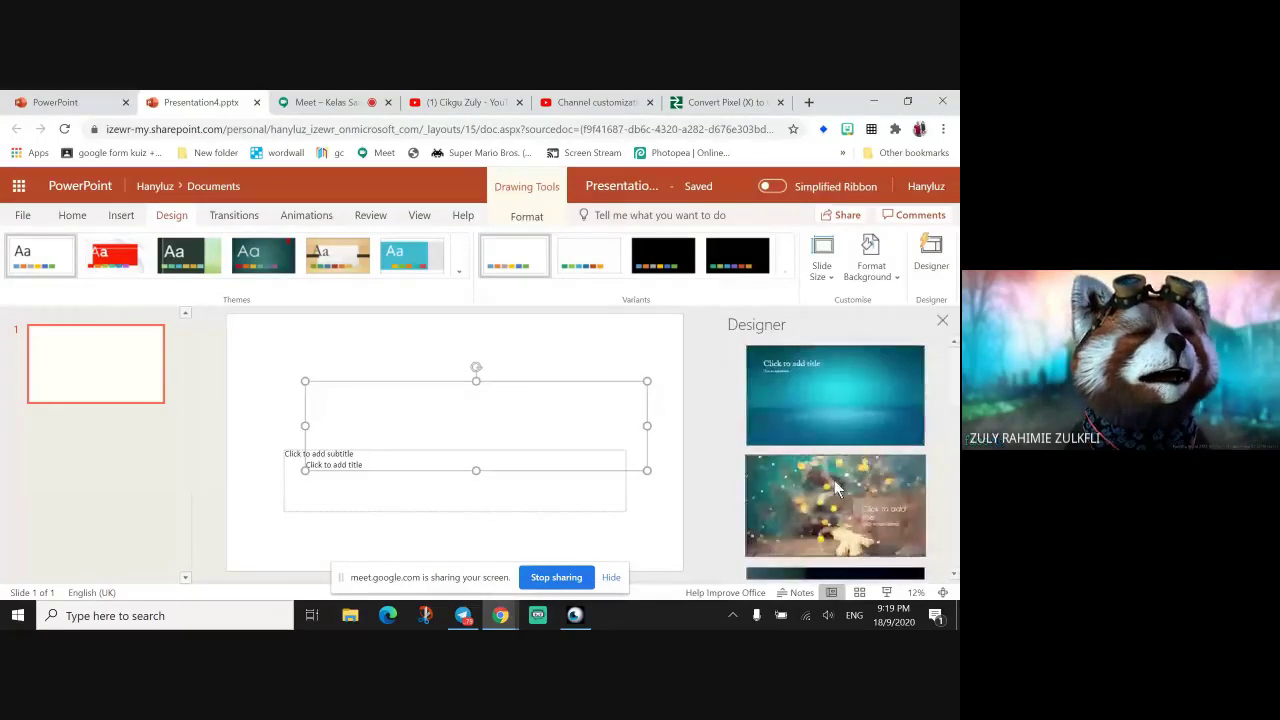
Browse the design ideas and apply the teal one with blurred lights and a snowflake cookie to the slide.
scroll(812, 461, "down", 1)
scroll(812, 461, "down", 5)
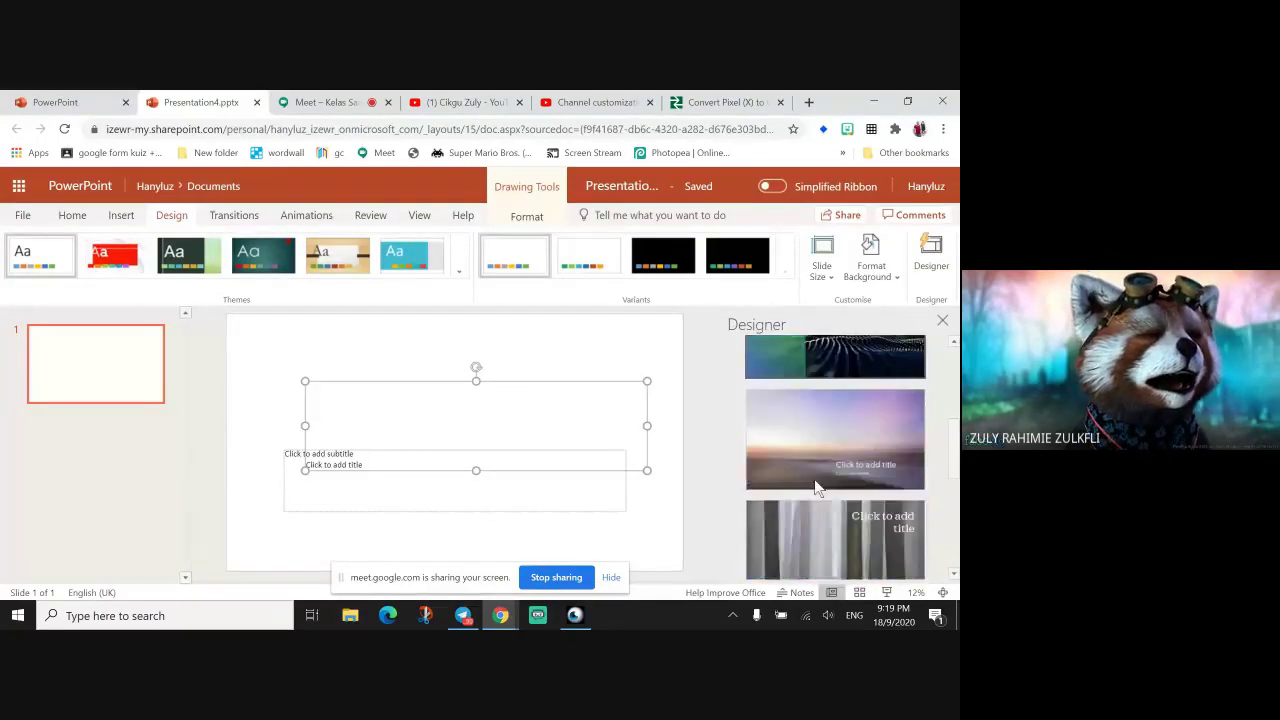
scroll(818, 500, "down", 4)
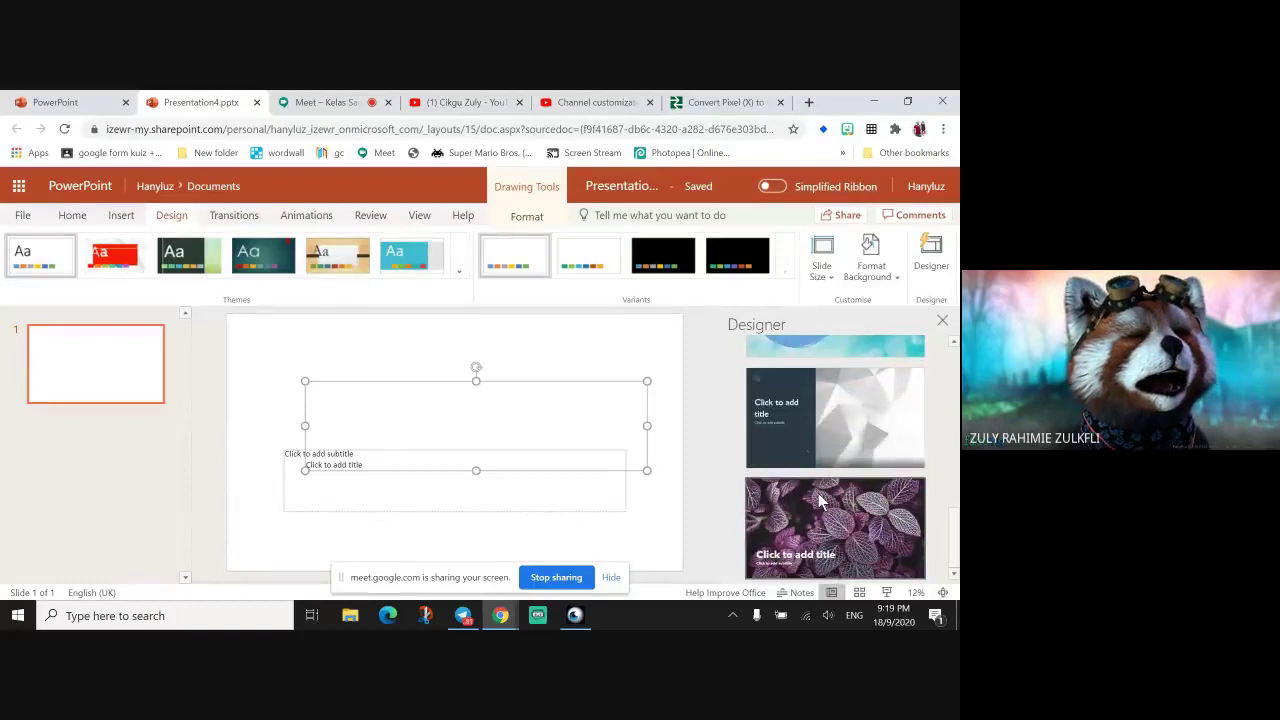
scroll(818, 503, "up", 1)
scroll(818, 495, "up", 3)
scroll(818, 495, "down", 2)
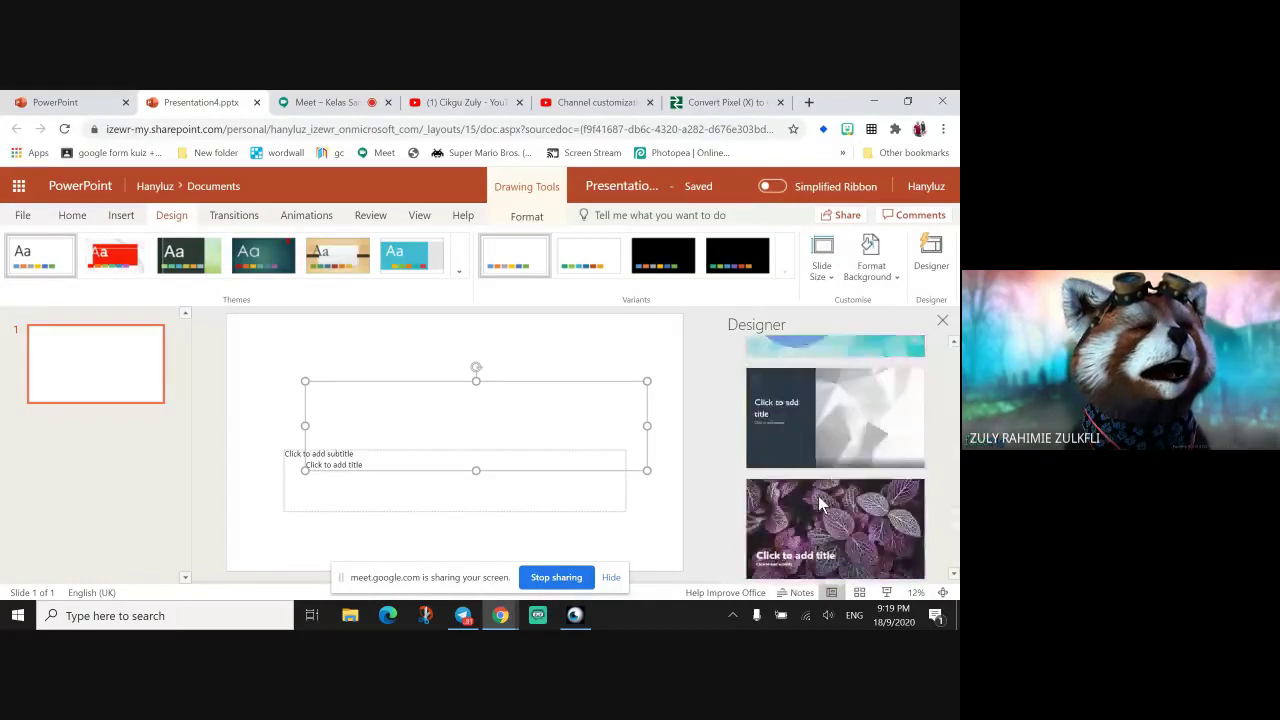
scroll(821, 536, "up", 2)
scroll(821, 536, "down", 3)
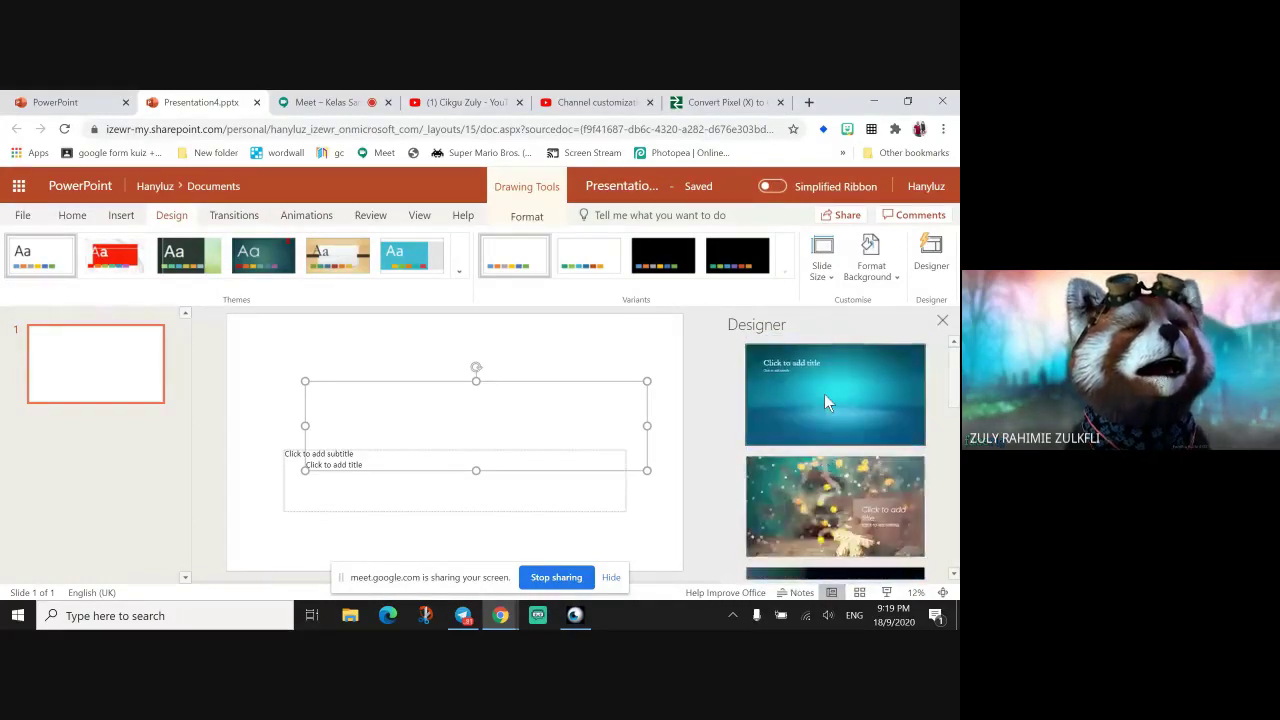
scroll(808, 470, "down", 1)
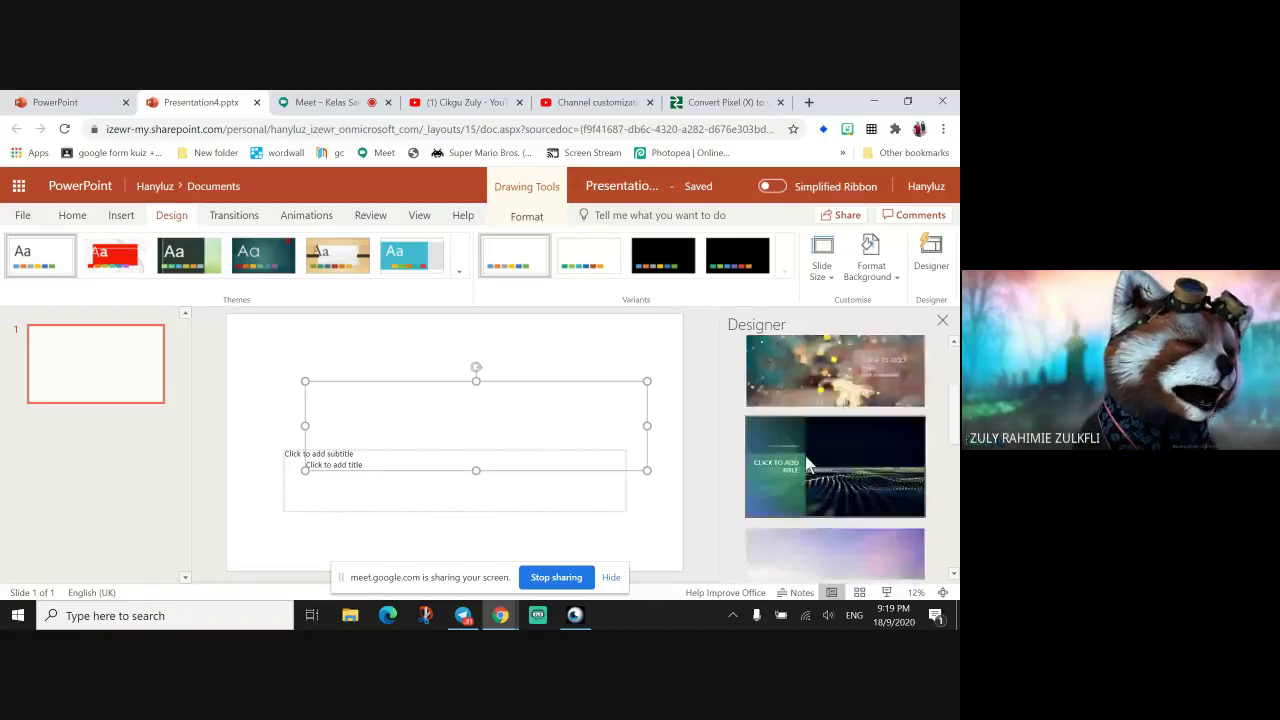
left_click(811, 384)
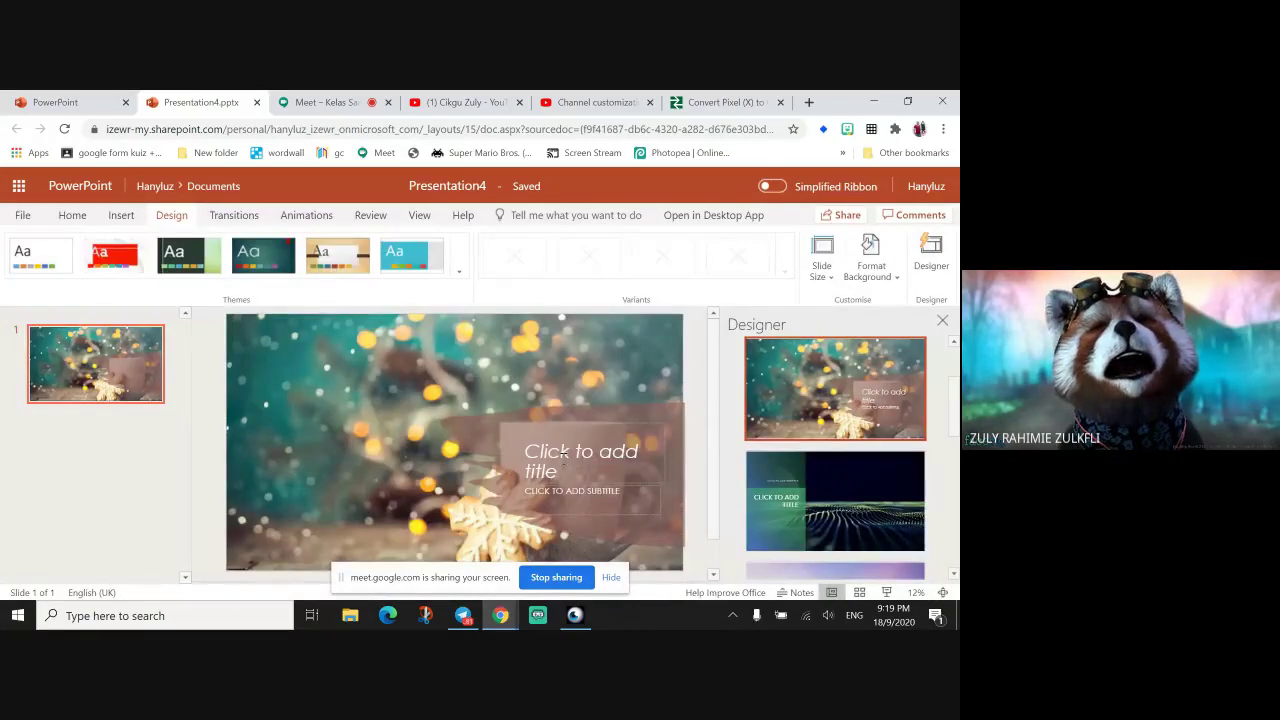
Regenerate the design ideas and delete the snowflake cookie background picture from the slide.
left_click(608, 446)
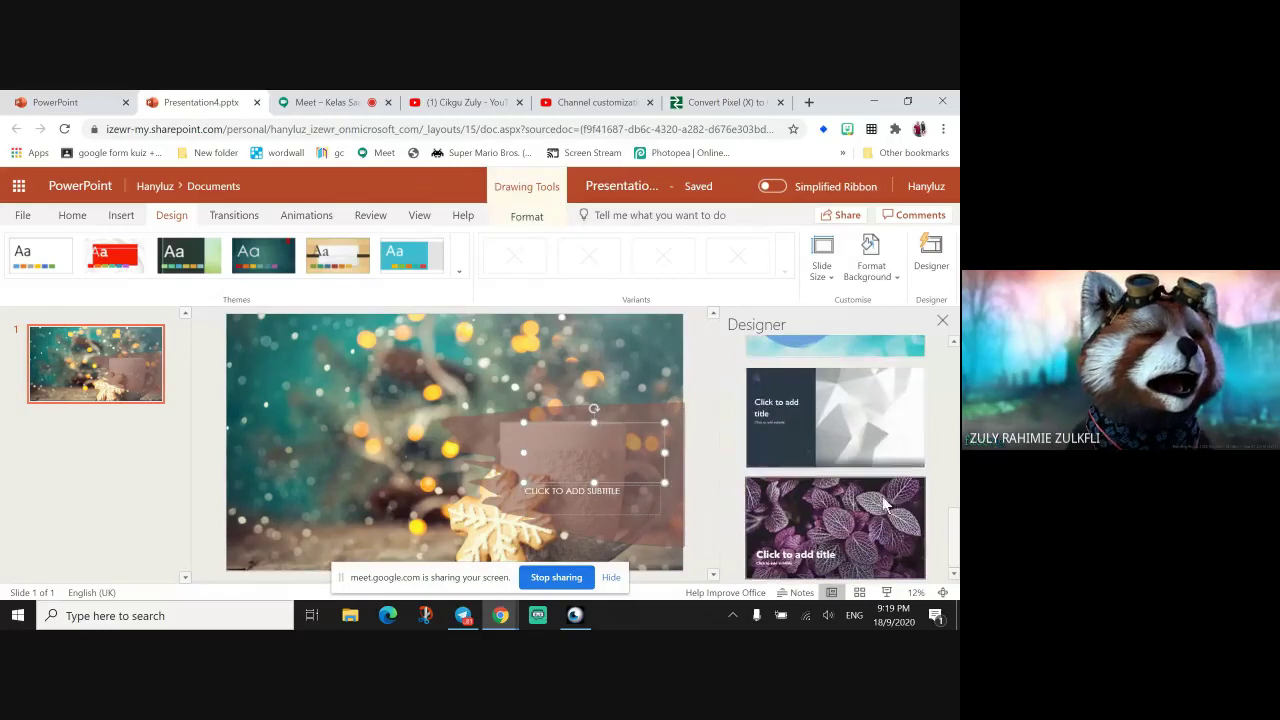
left_click(942, 321)
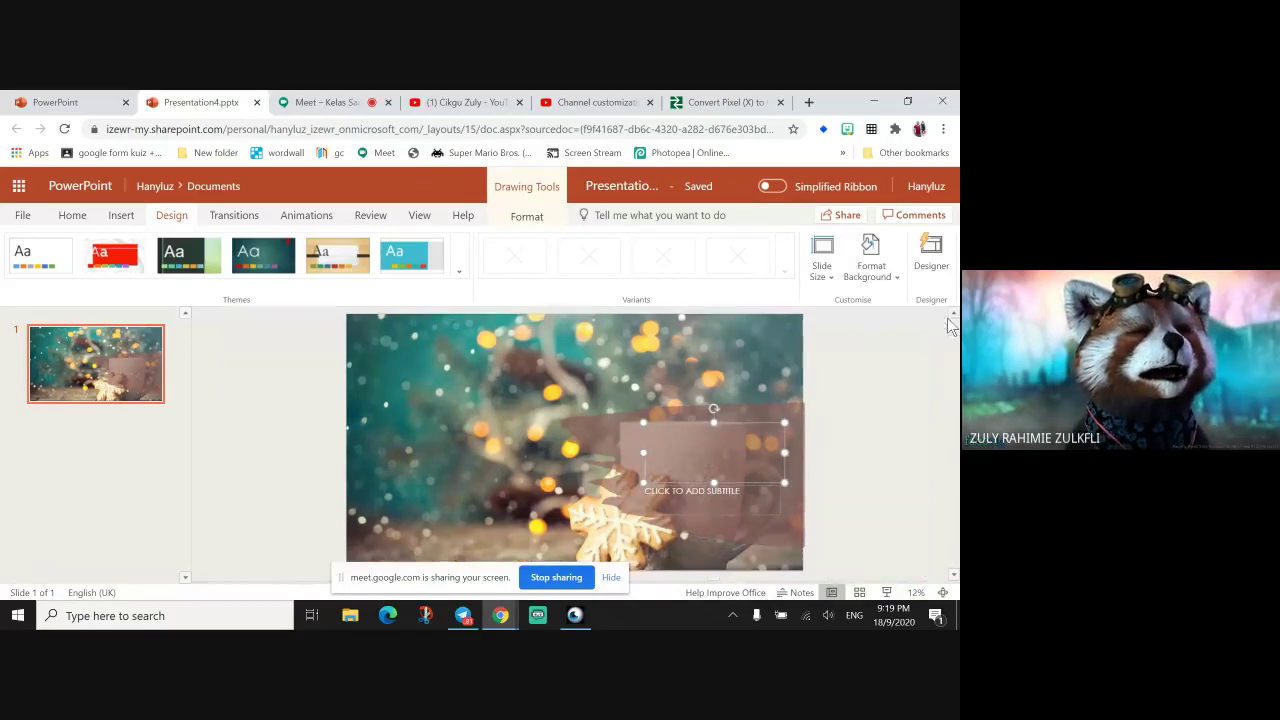
left_click(931, 262)
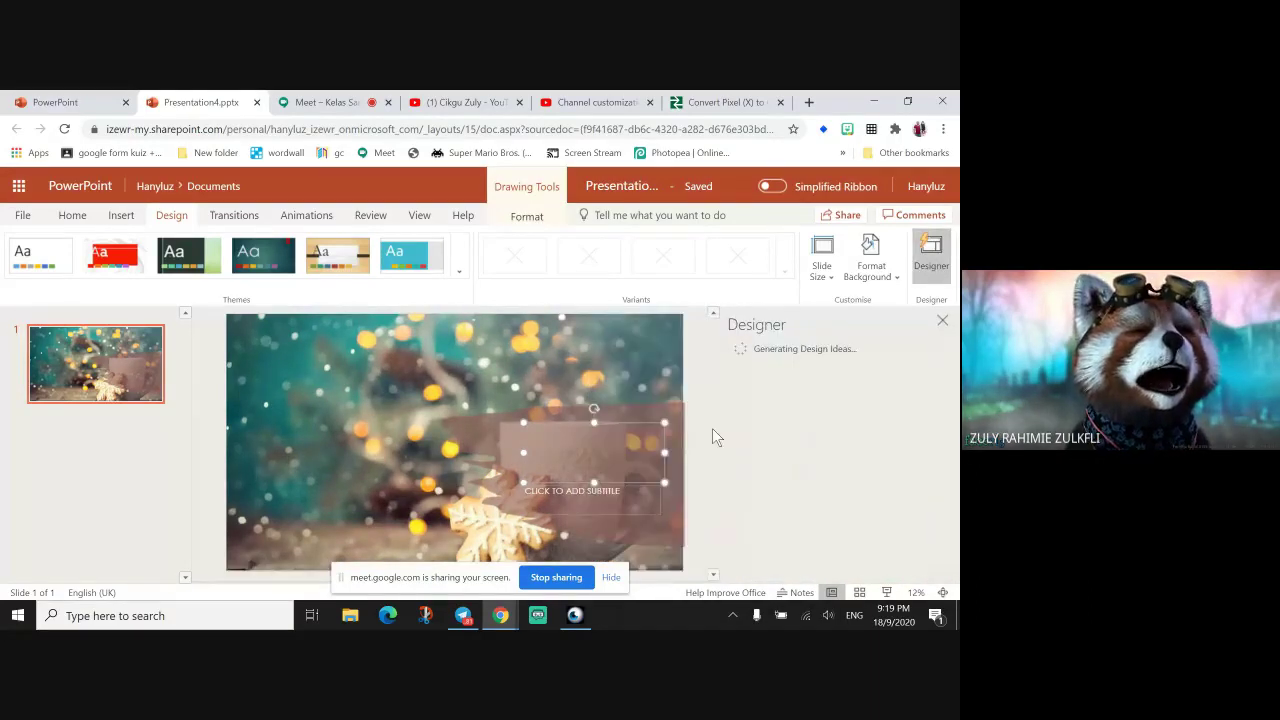
scroll(787, 394, "down", 1)
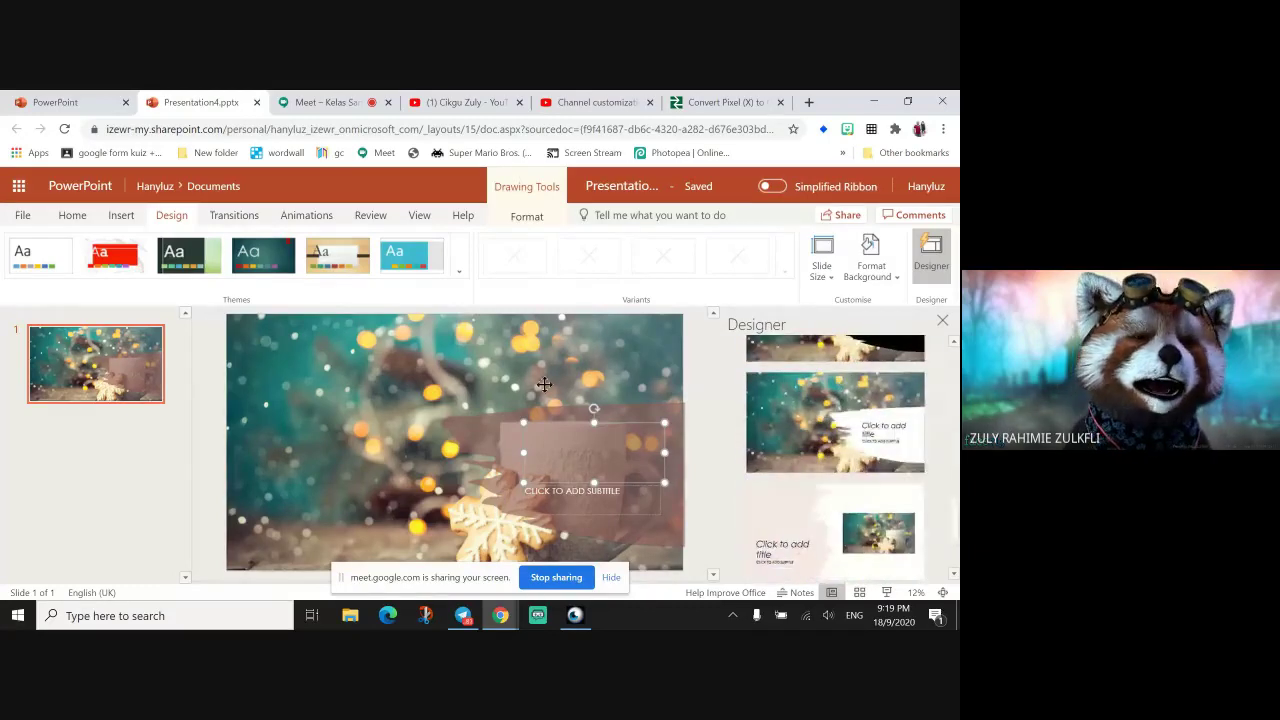
left_click(501, 380)
key("Delete")
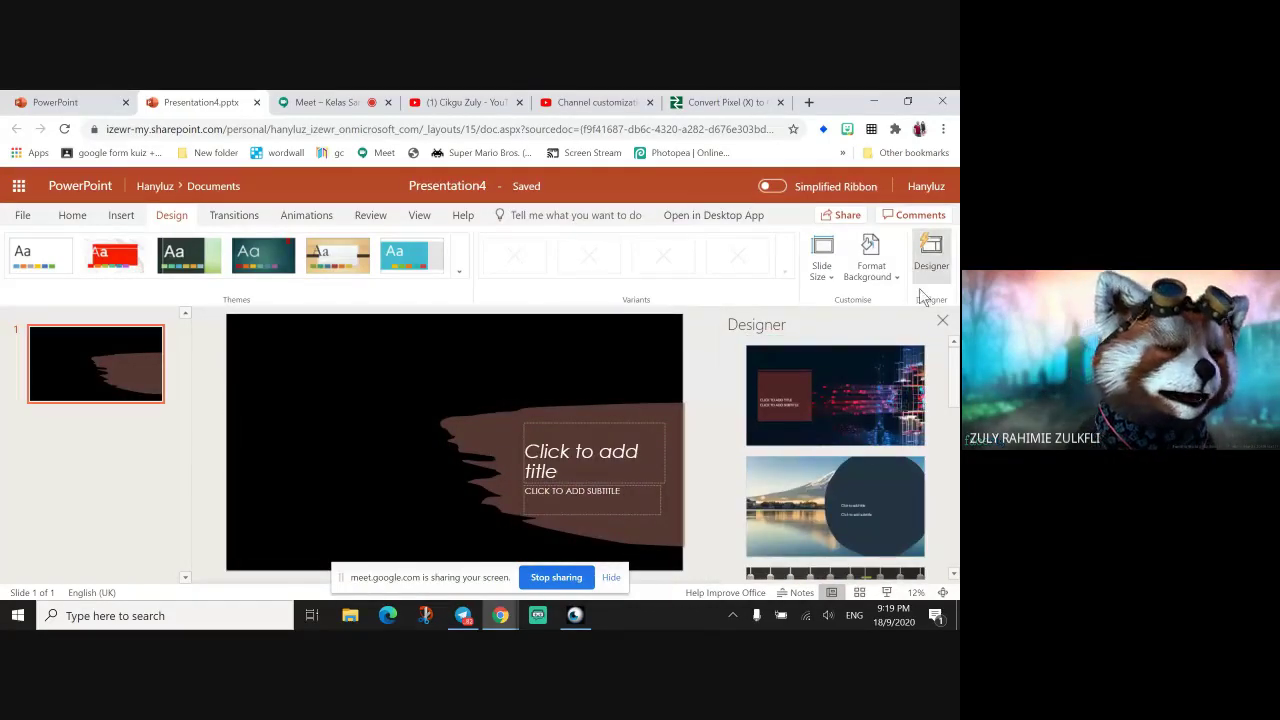
Apply the purple dotted-swirl design idea to the slide, and replace it with the magenta blurred-lights design.
scroll(863, 470, "down", 4)
scroll(863, 476, "up", 1)
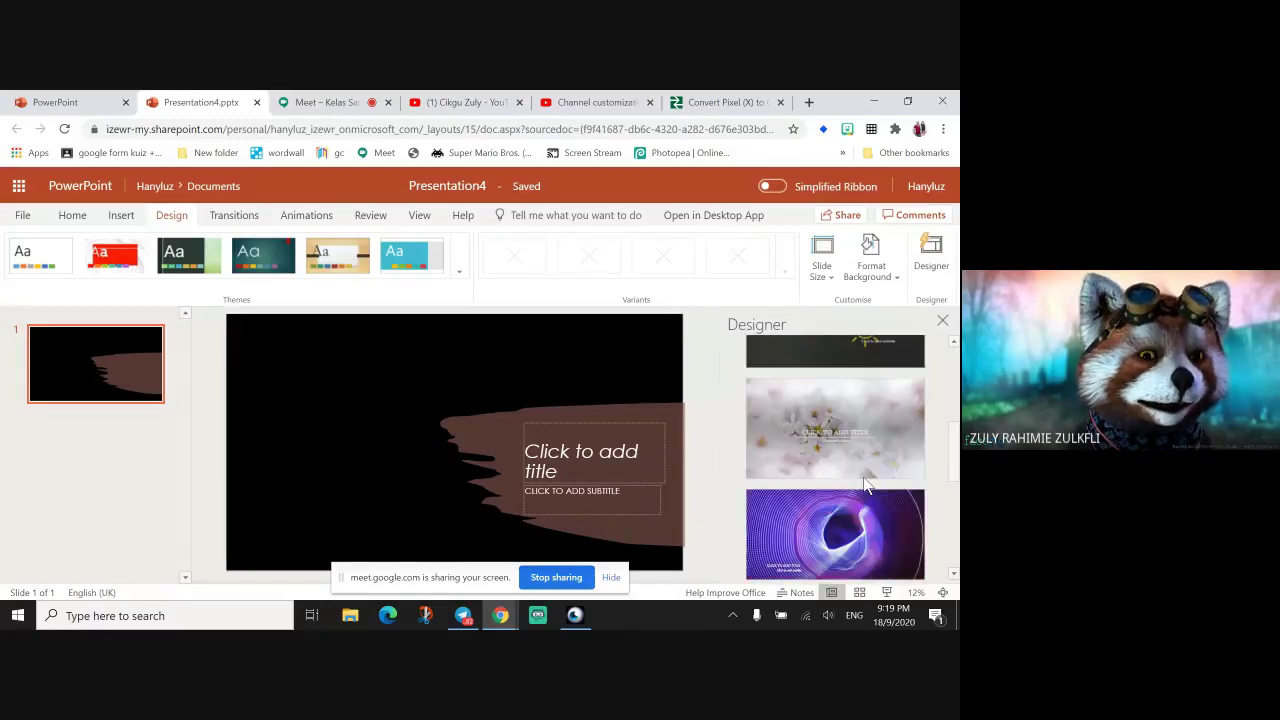
scroll(863, 485, "down", 3)
left_click(845, 400)
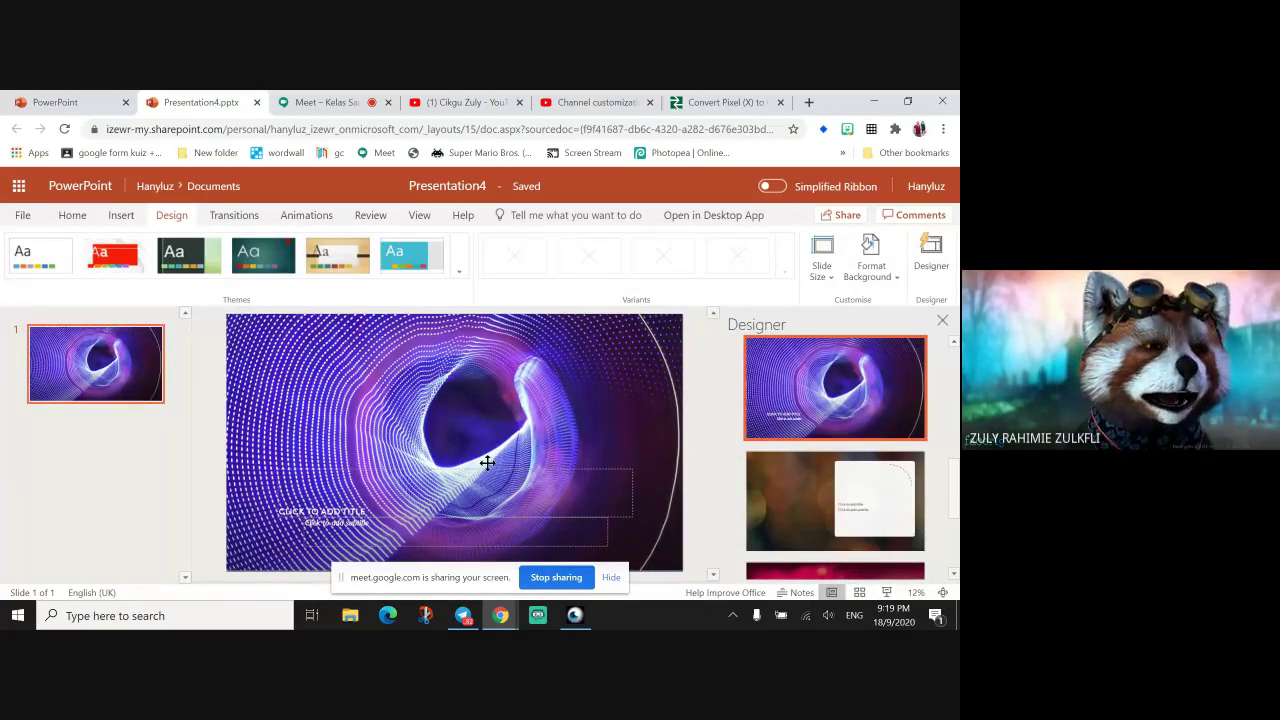
scroll(806, 472, "down", 2)
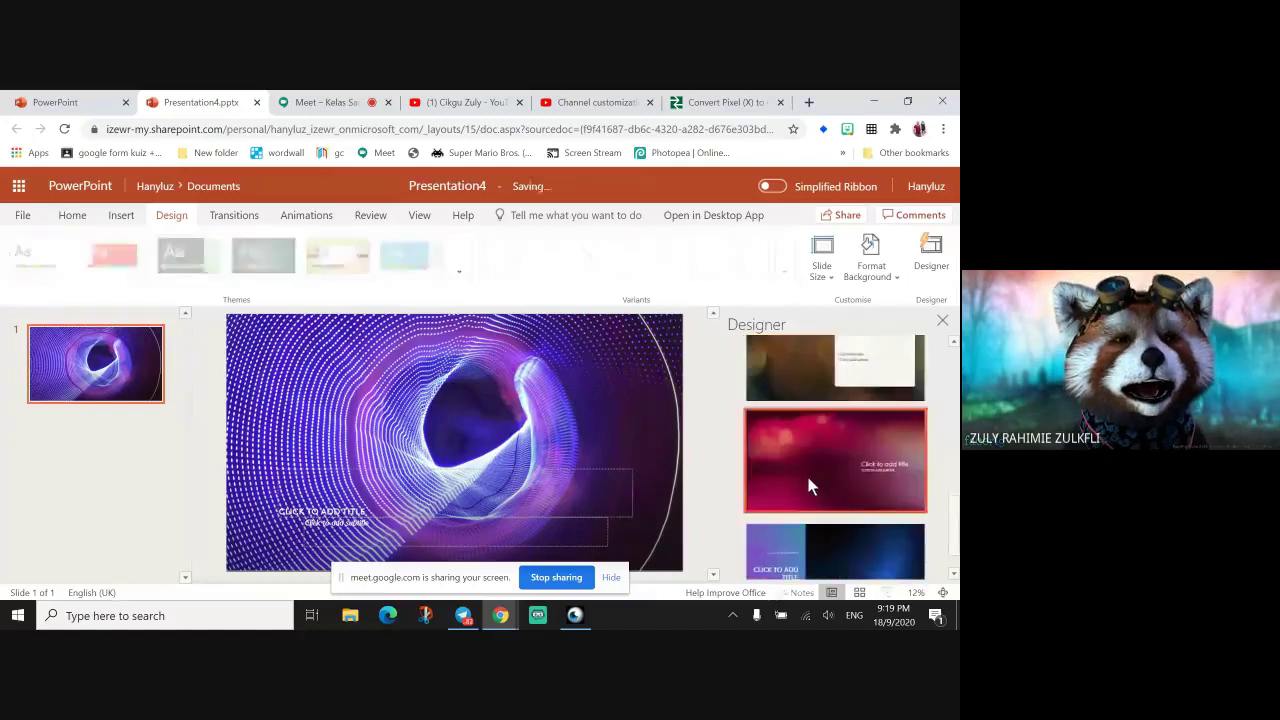
left_click(806, 472)
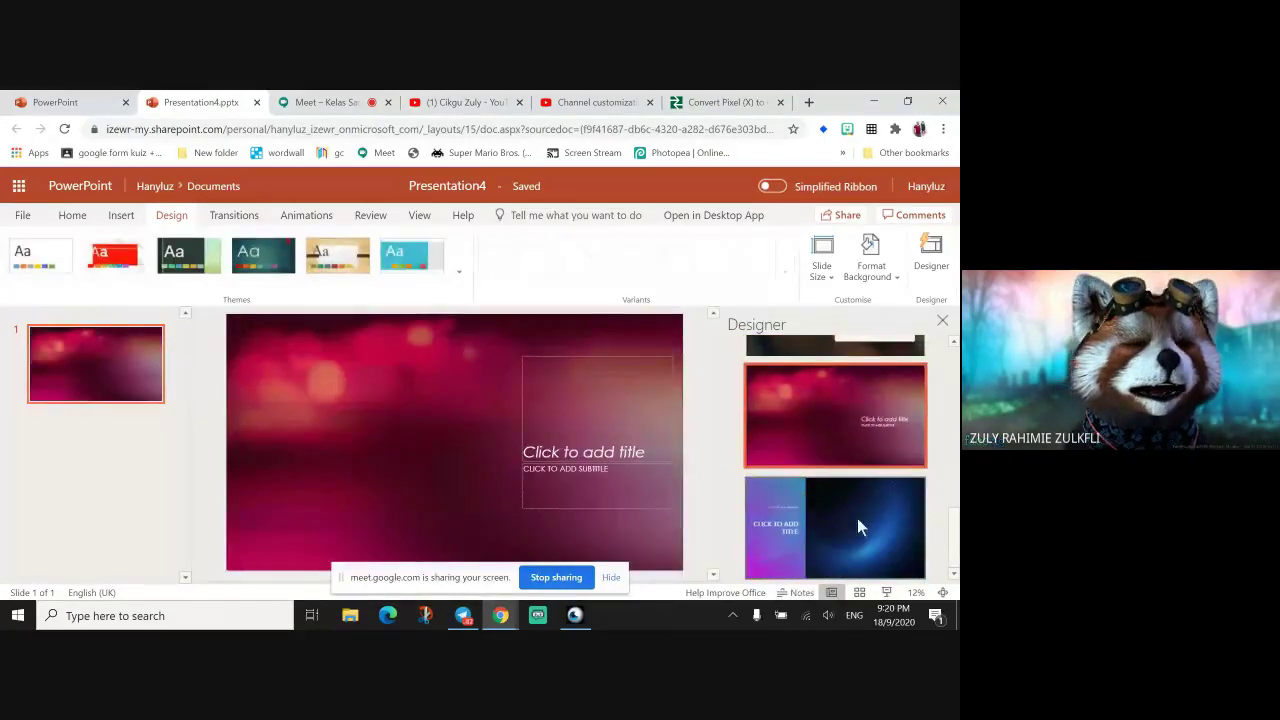
Apply the design idea with white blossoms and a centred title to the slide.
scroll(857, 536, "down", 3)
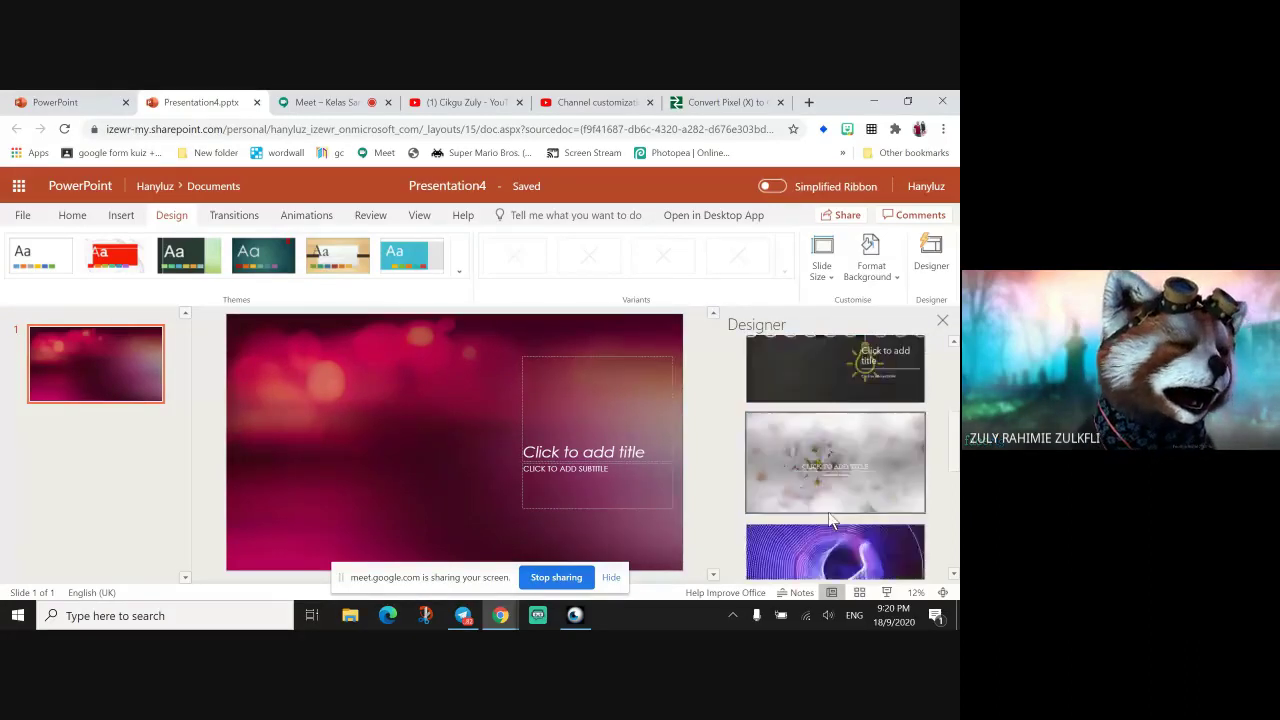
scroll(830, 520, "down", 3)
scroll(829, 518, "up", 2)
left_click(784, 493)
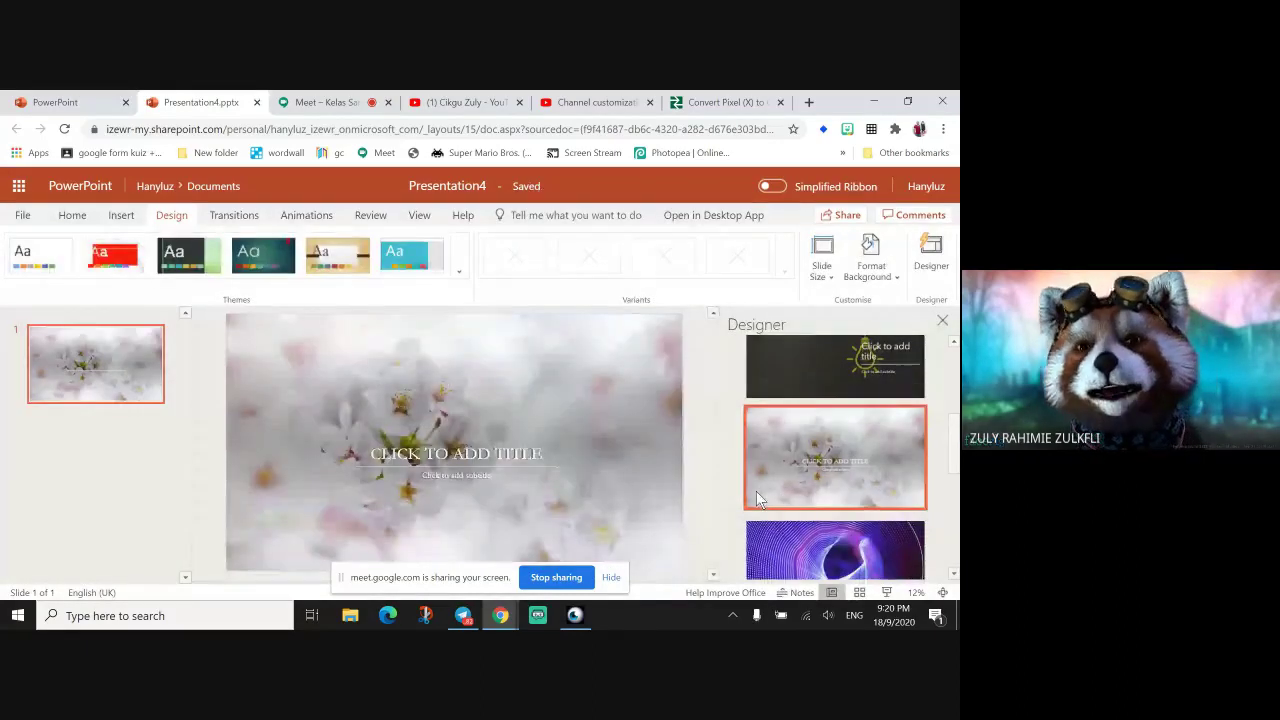
Delete the white blossom background picture from the slide.
scroll(788, 494, "down", 5)
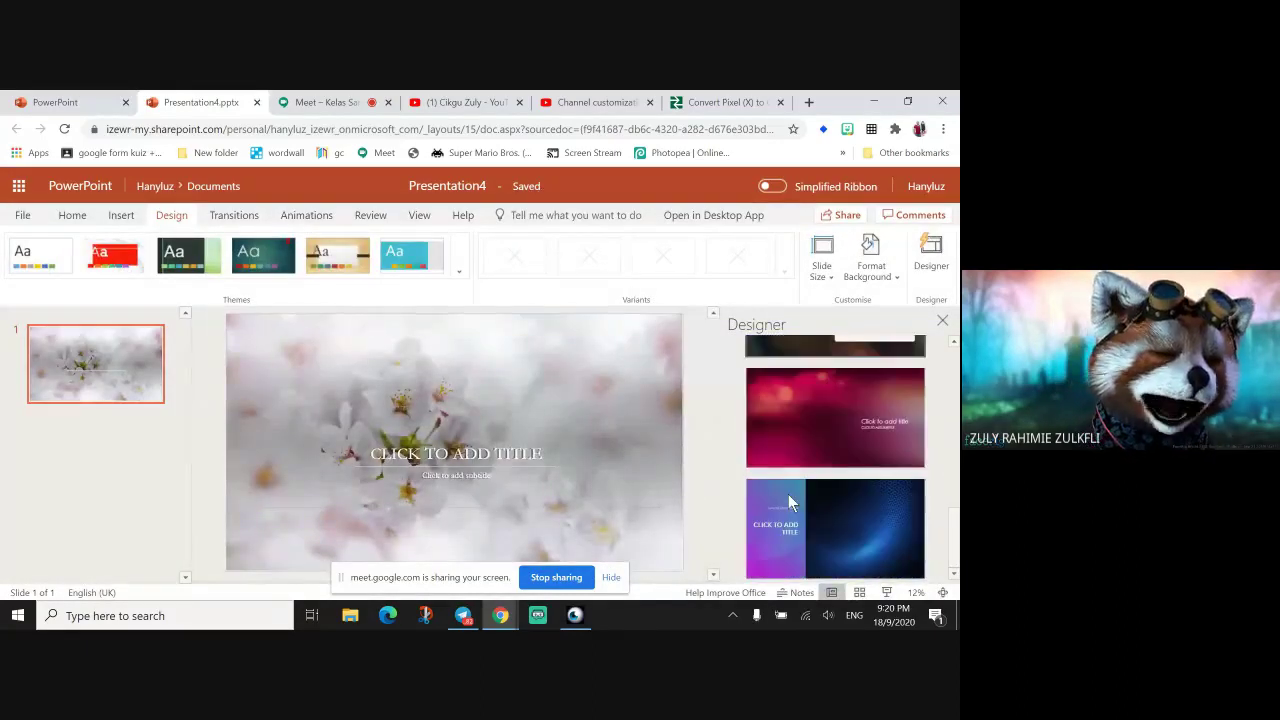
left_click(562, 352)
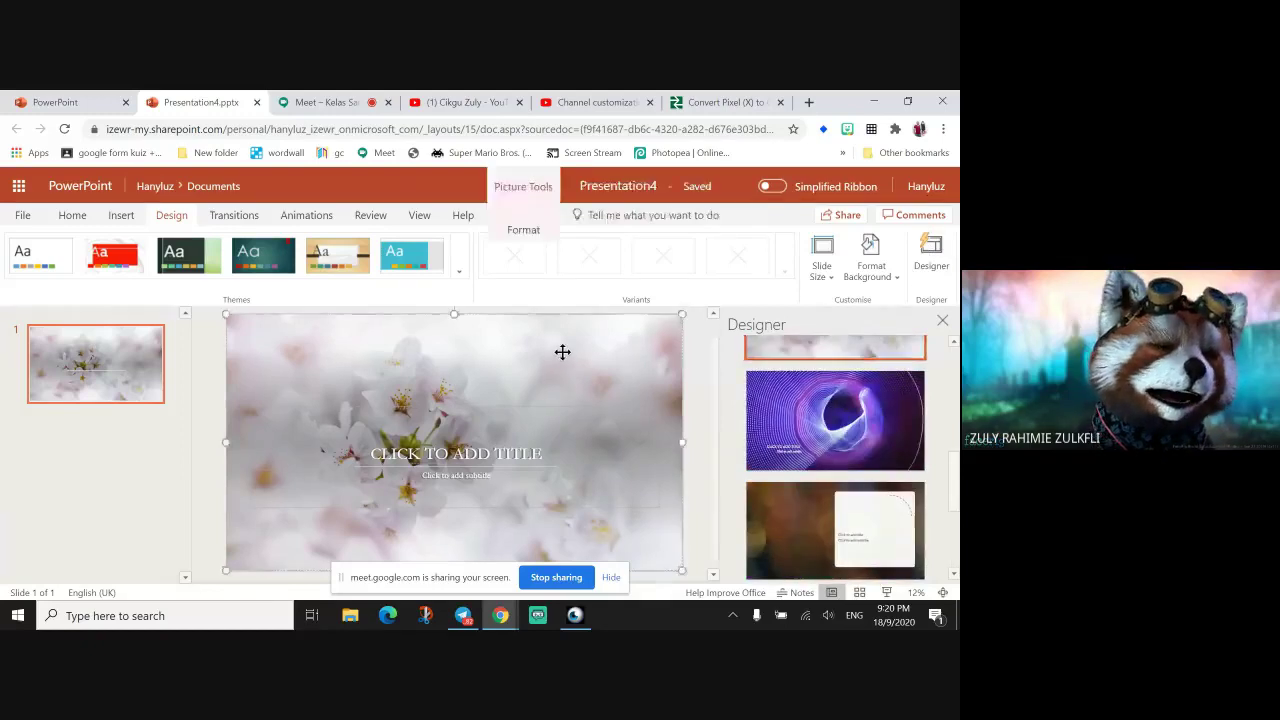
key("Delete")
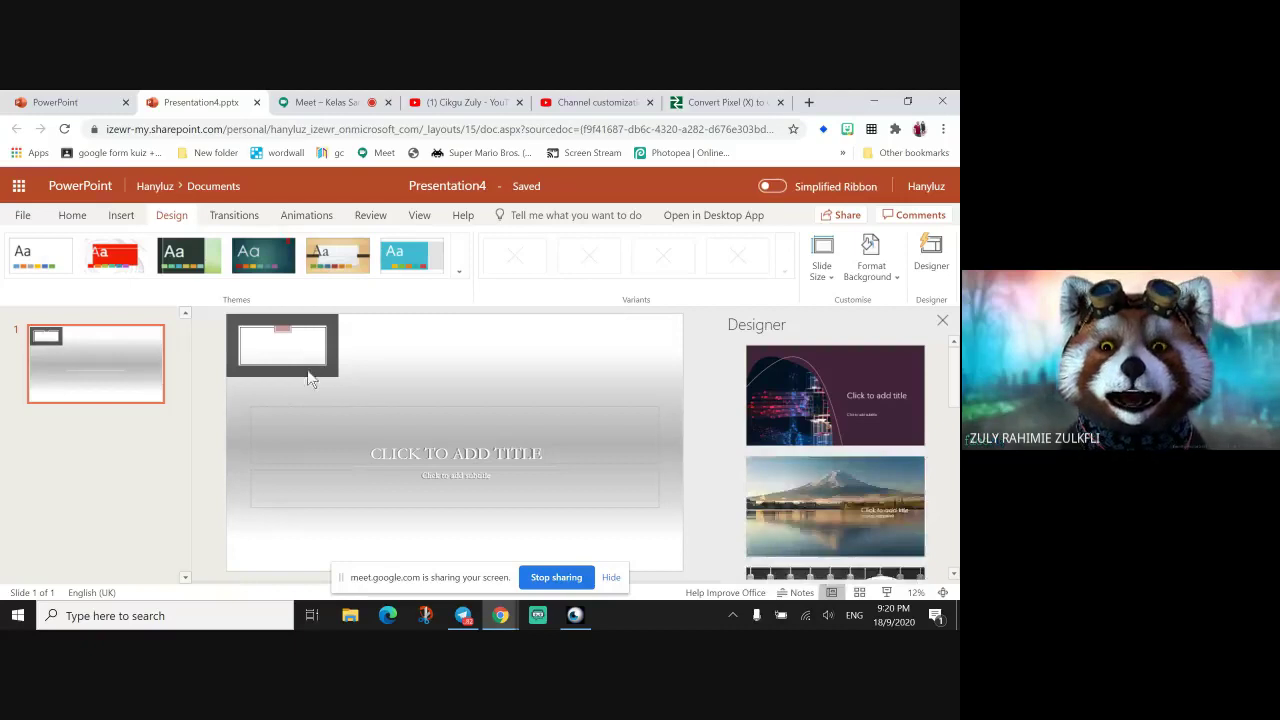
Regenerate the Designer suggestions twice, looking through them for another background for the slide.
left_click(921, 278)
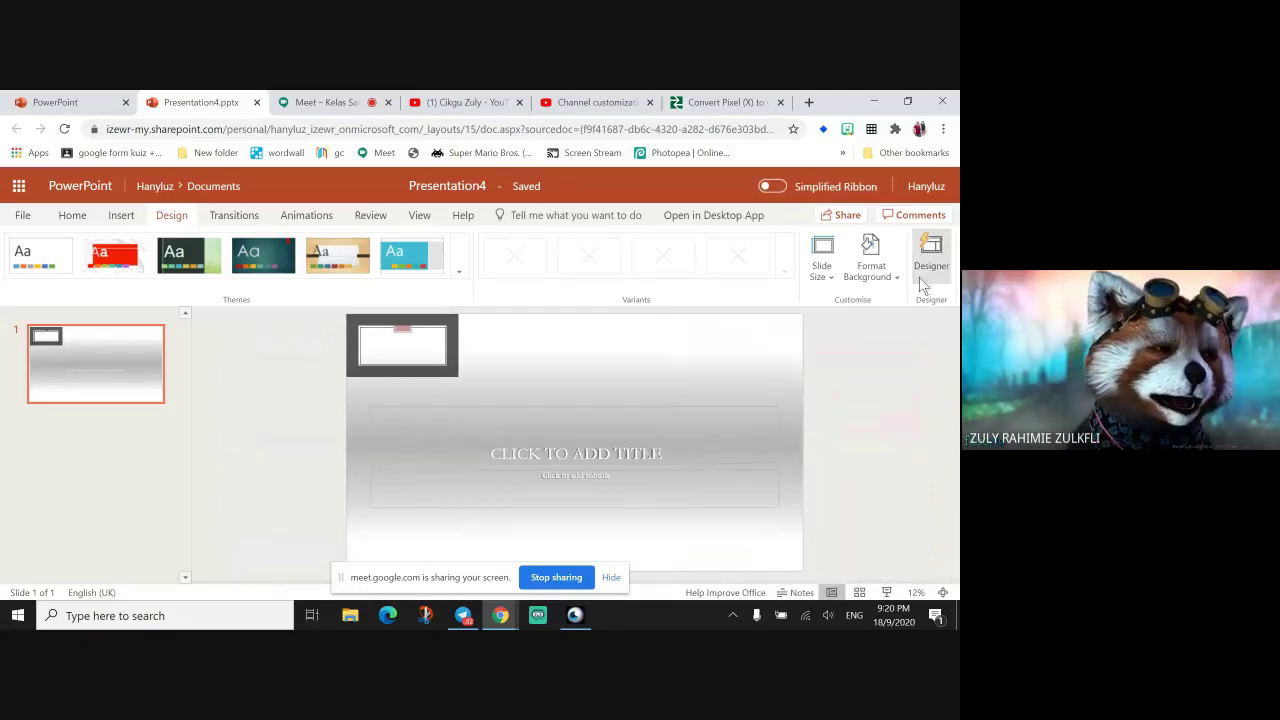
left_click(919, 277)
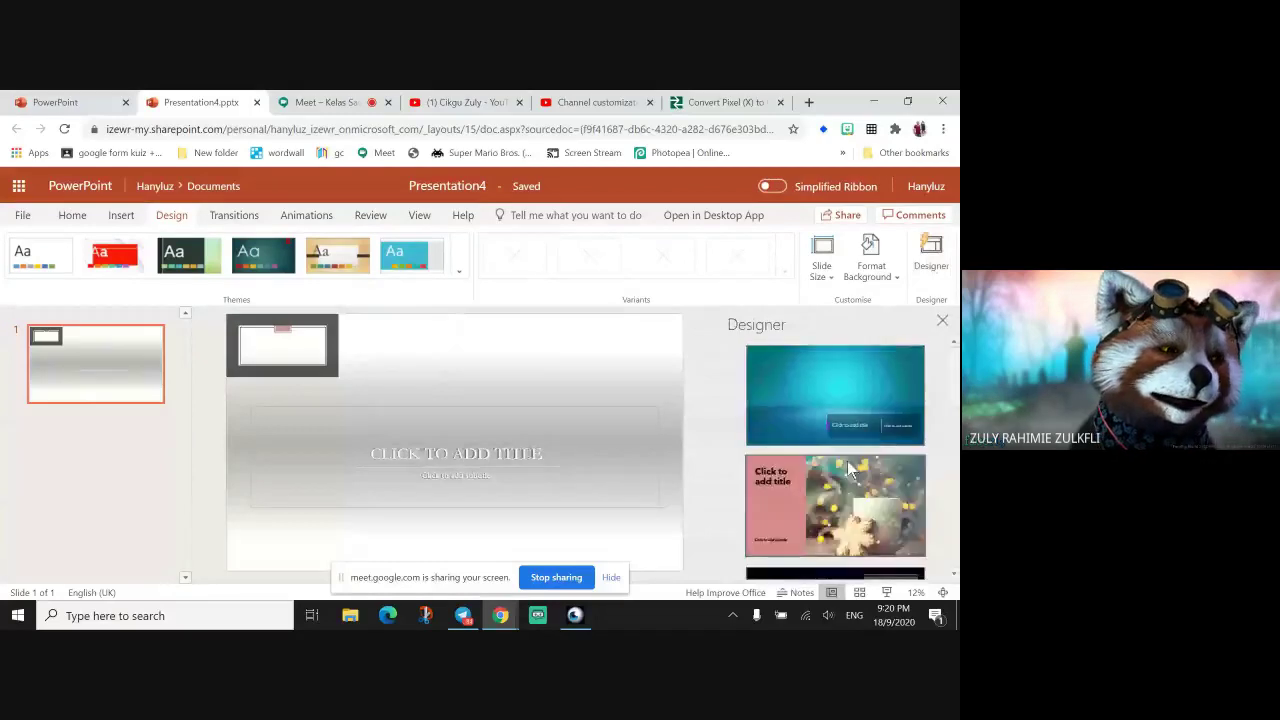
scroll(847, 460, "down", 5)
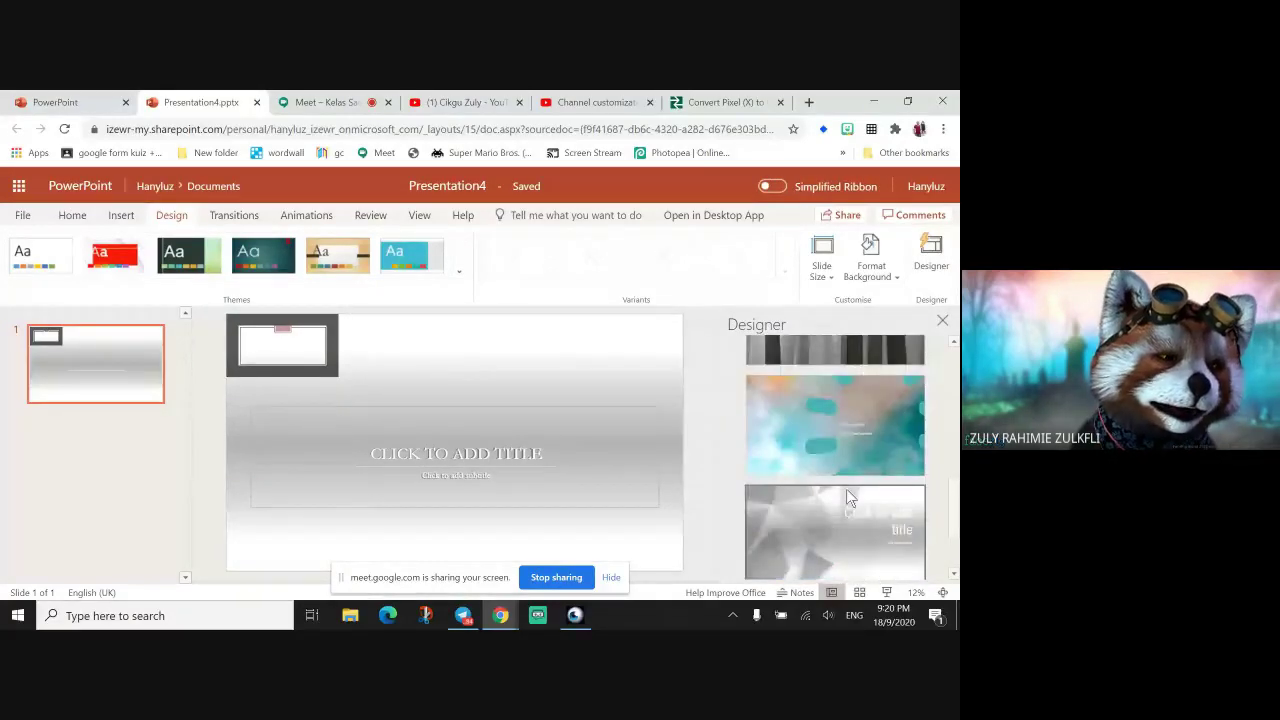
scroll(846, 497, "down", 2)
scroll(845, 531, "up", 4)
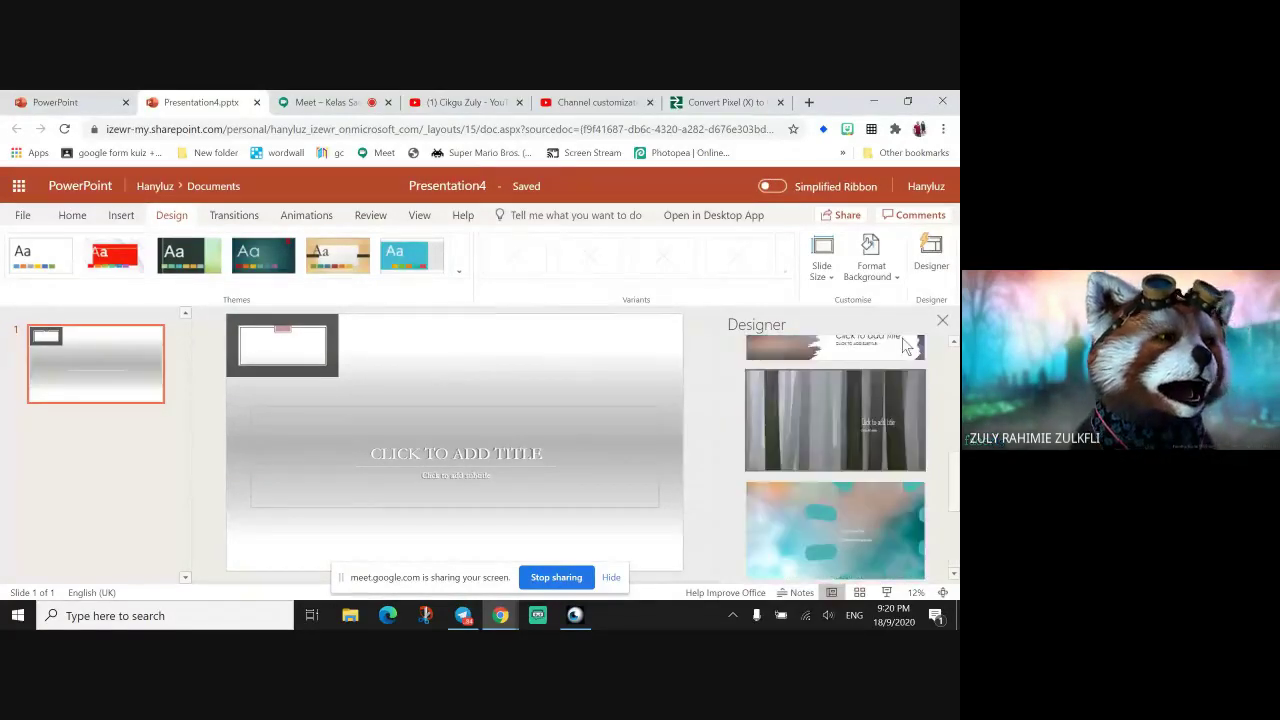
left_click(942, 320)
left_click(938, 265)
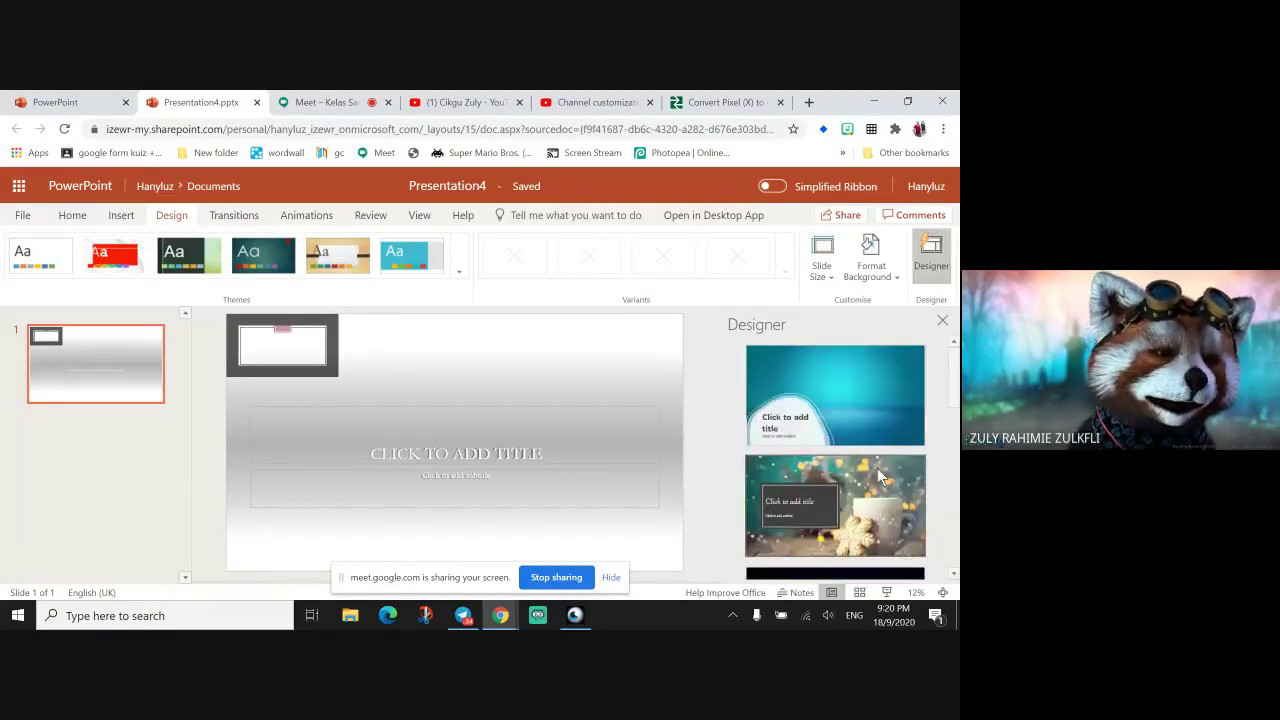
Apply the design idea with the blurred pastel seascape to the slide.
scroll(877, 470, "down", 5)
scroll(878, 484, "down", 1)
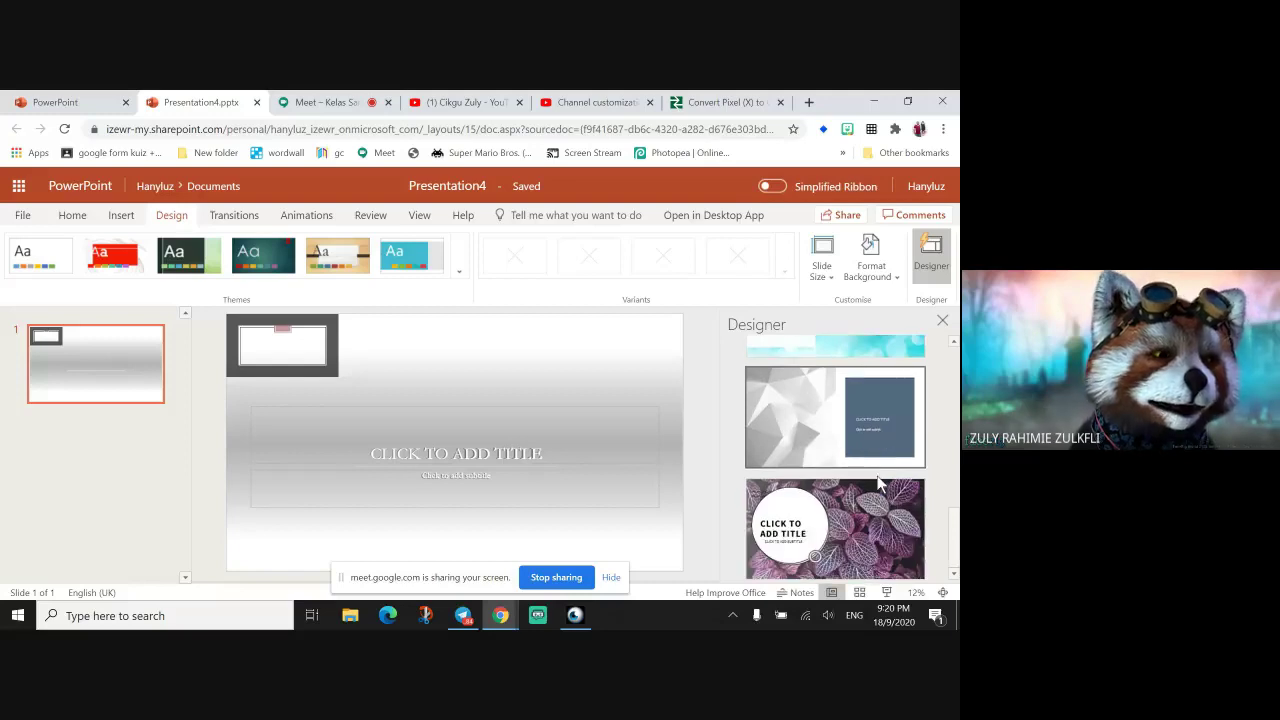
left_click(877, 475)
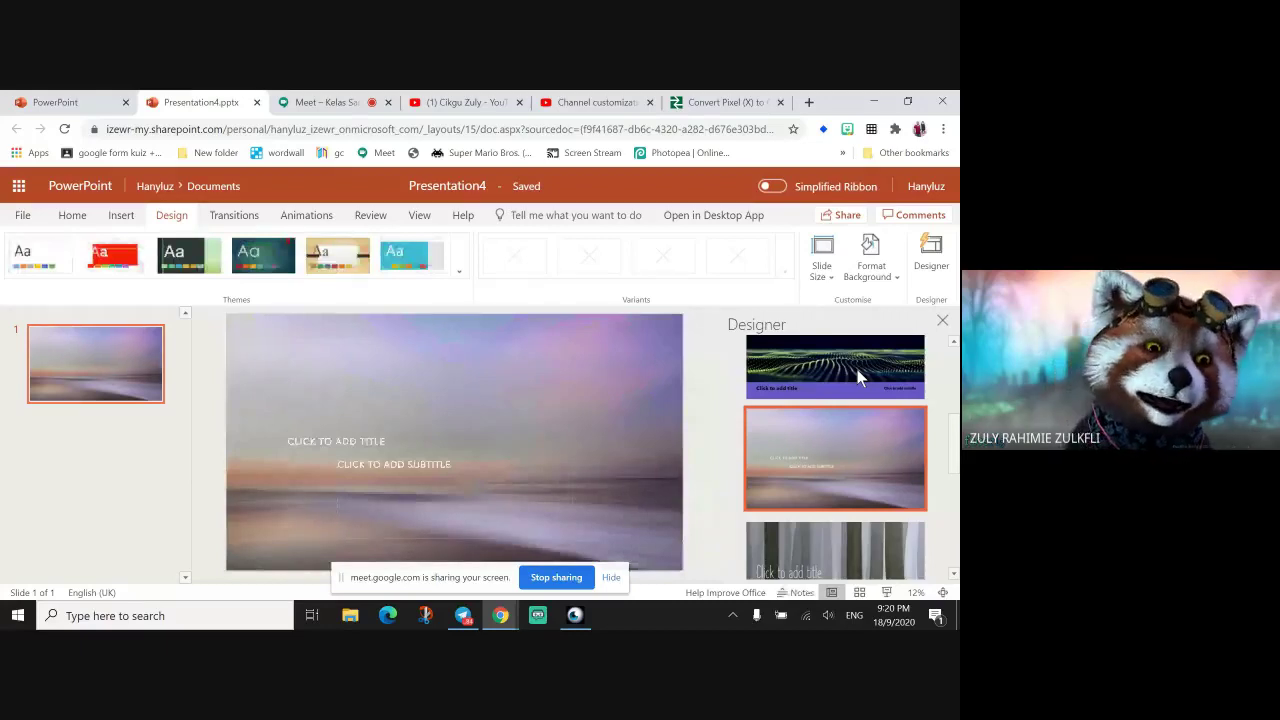
Apply the design idea with the mug, snowflake cookie and dark title box, and move its background picture to the right.
scroll(857, 369, "up", 3)
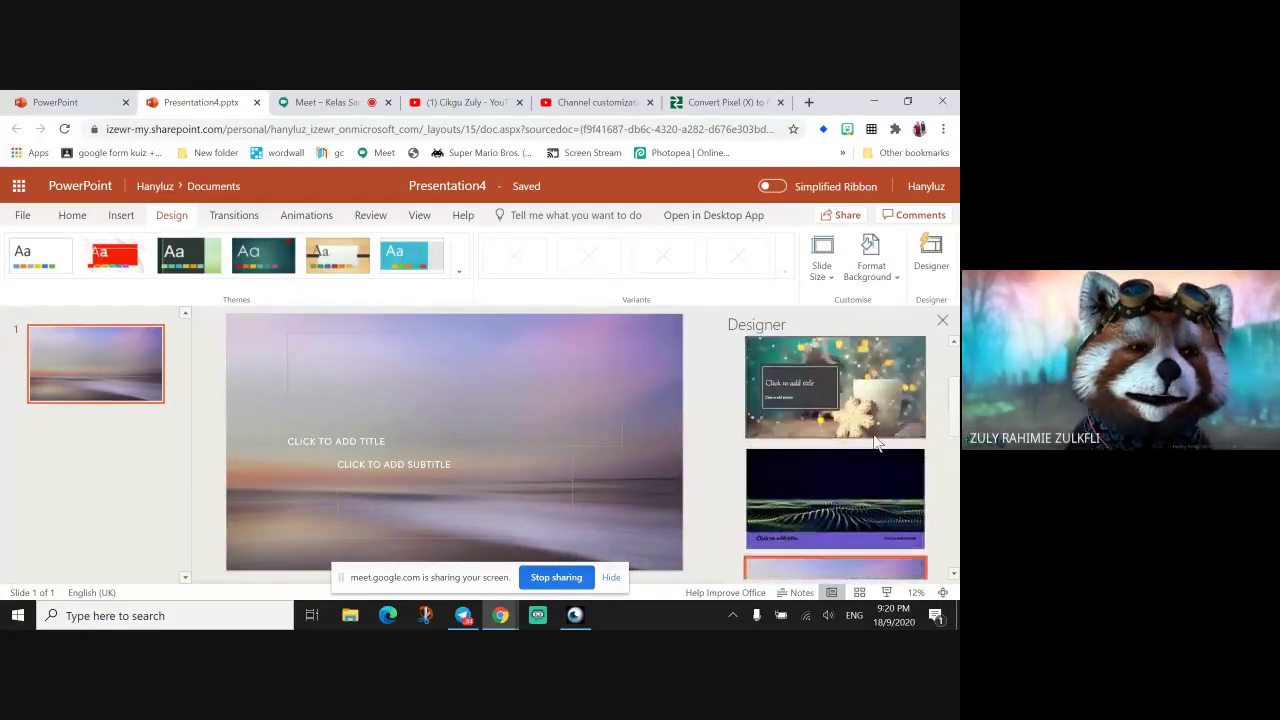
left_click(882, 396)
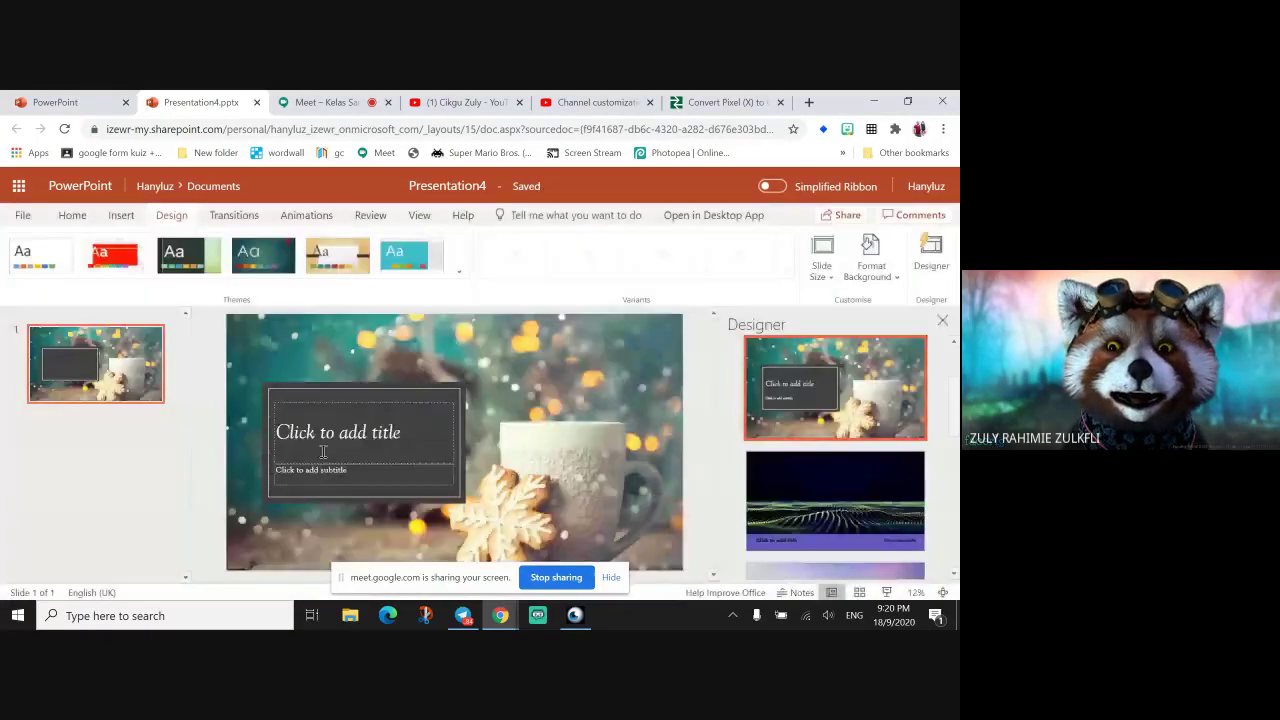
left_click(343, 387)
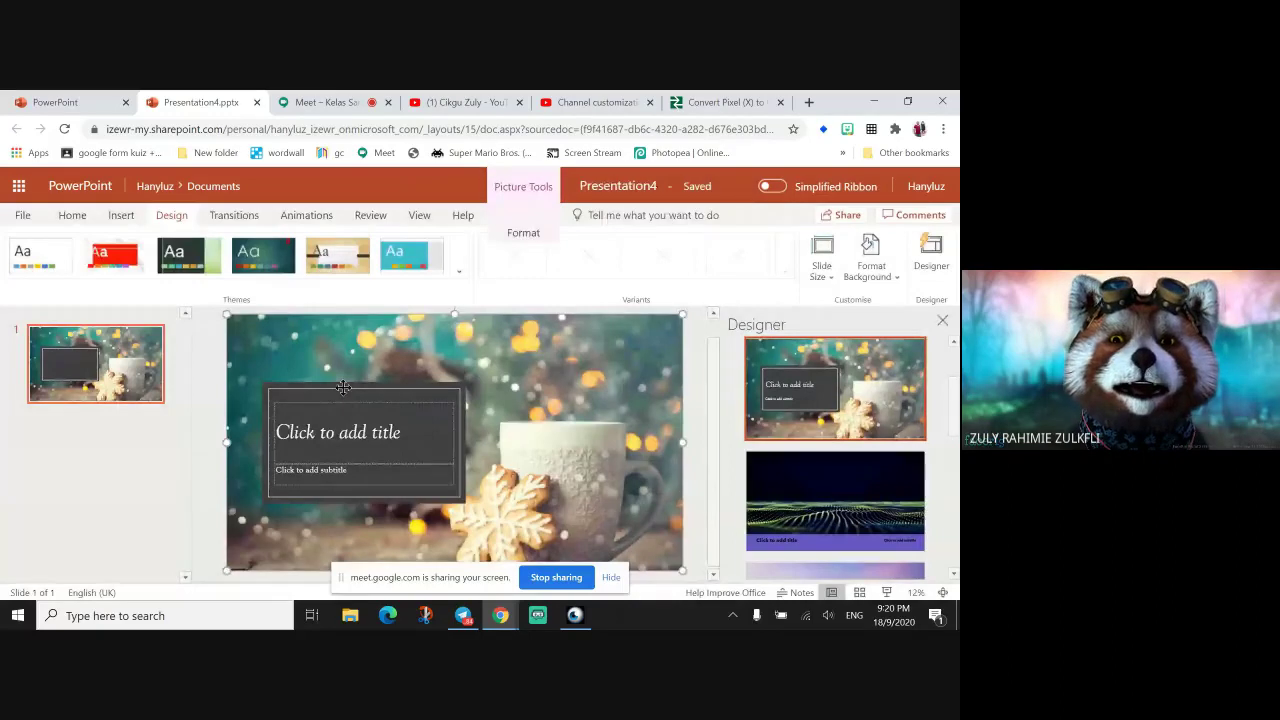
left_click_drag(343, 387, 436, 393)
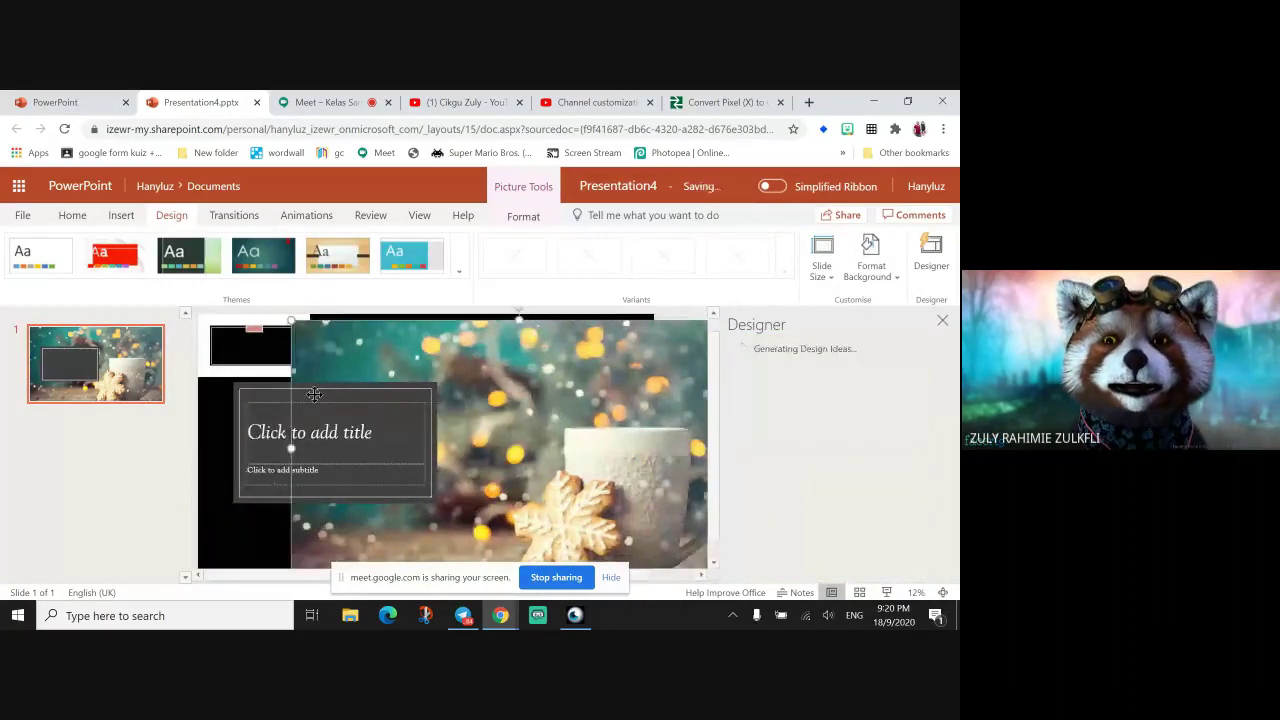
Delete the mug and snowflake cookie background picture from the slide.
left_click(238, 399)
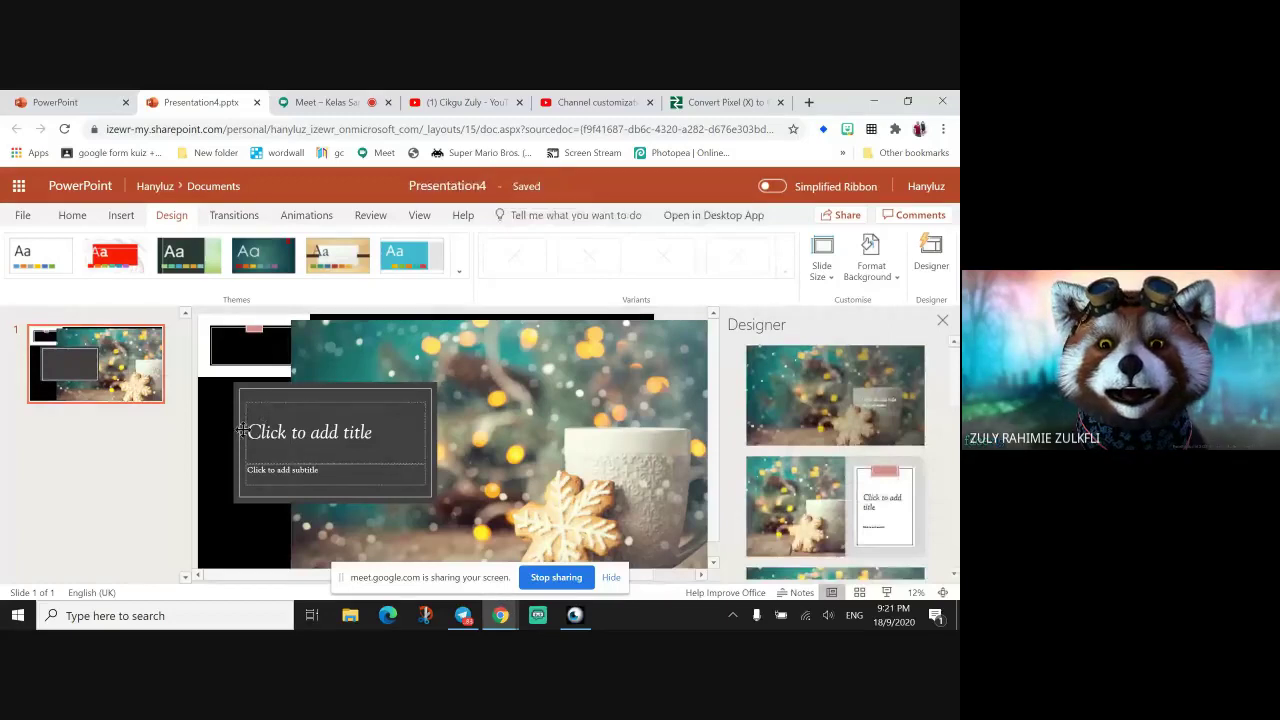
left_click(242, 430)
left_click(231, 428)
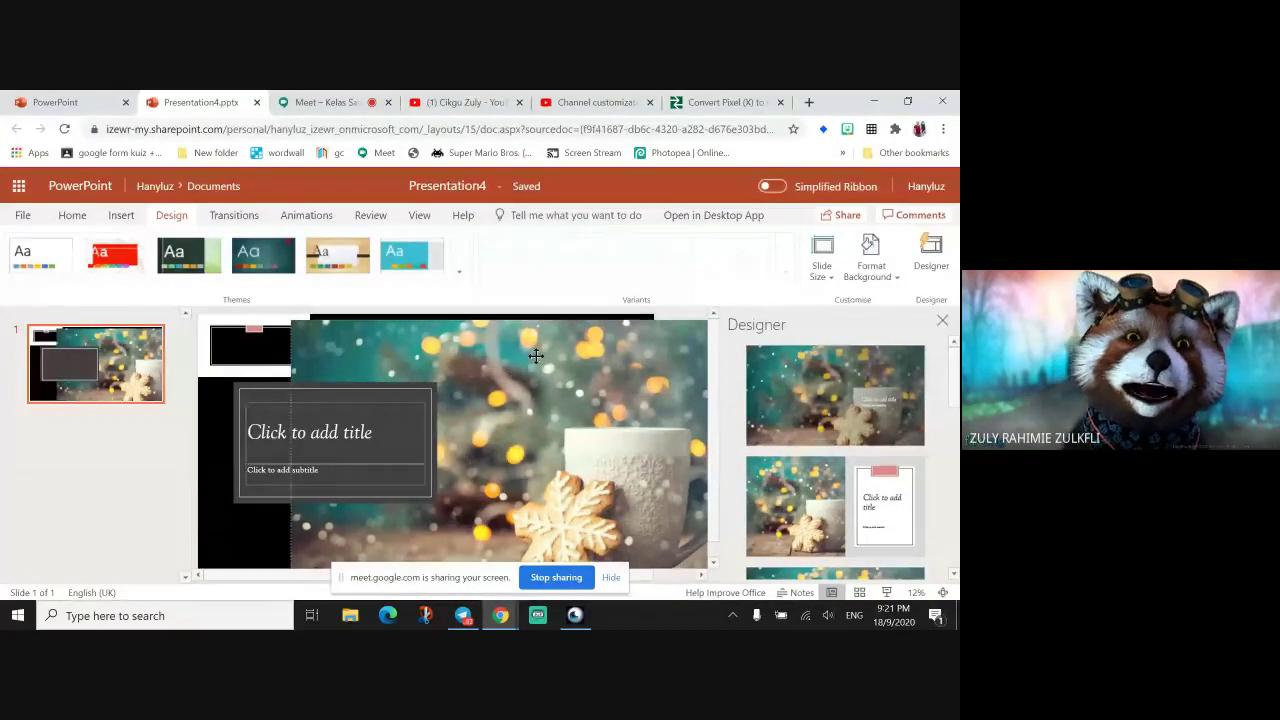
left_click(562, 440)
key("Delete")
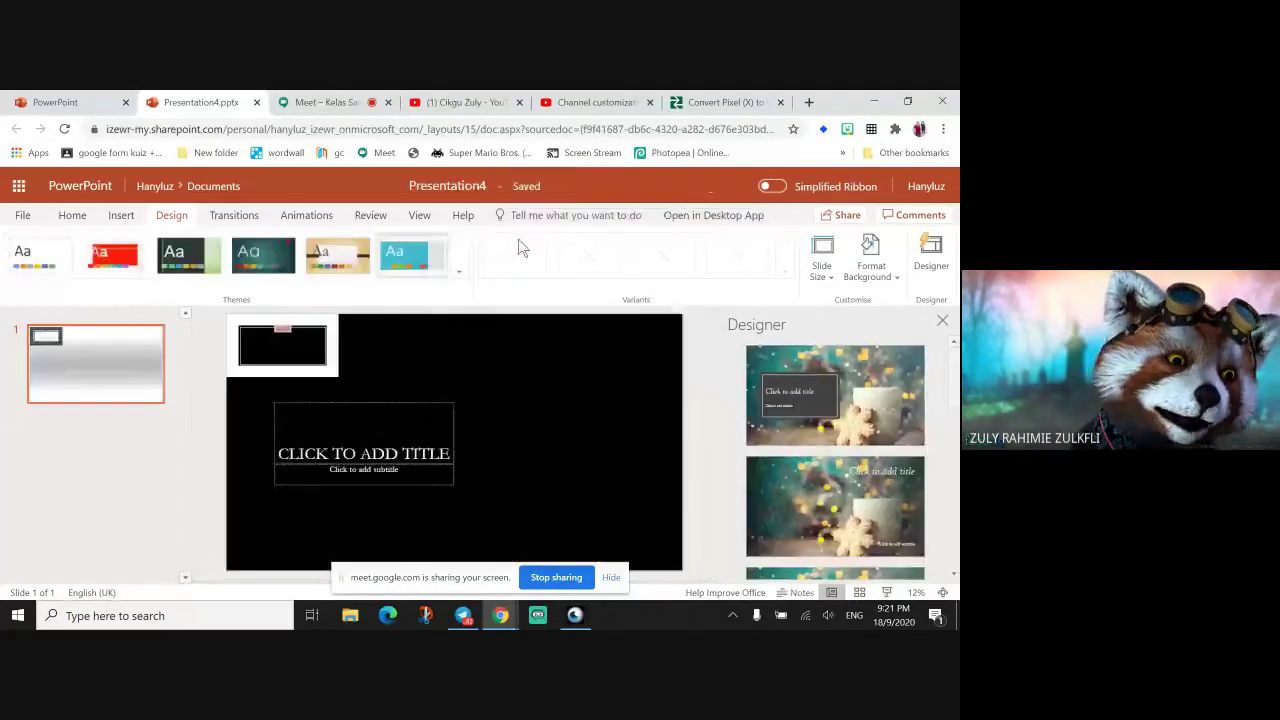
Try to apply the mug and snowflake design idea without a title box, and hide the screen-sharing notice.
scroll(812, 508, "down", 1)
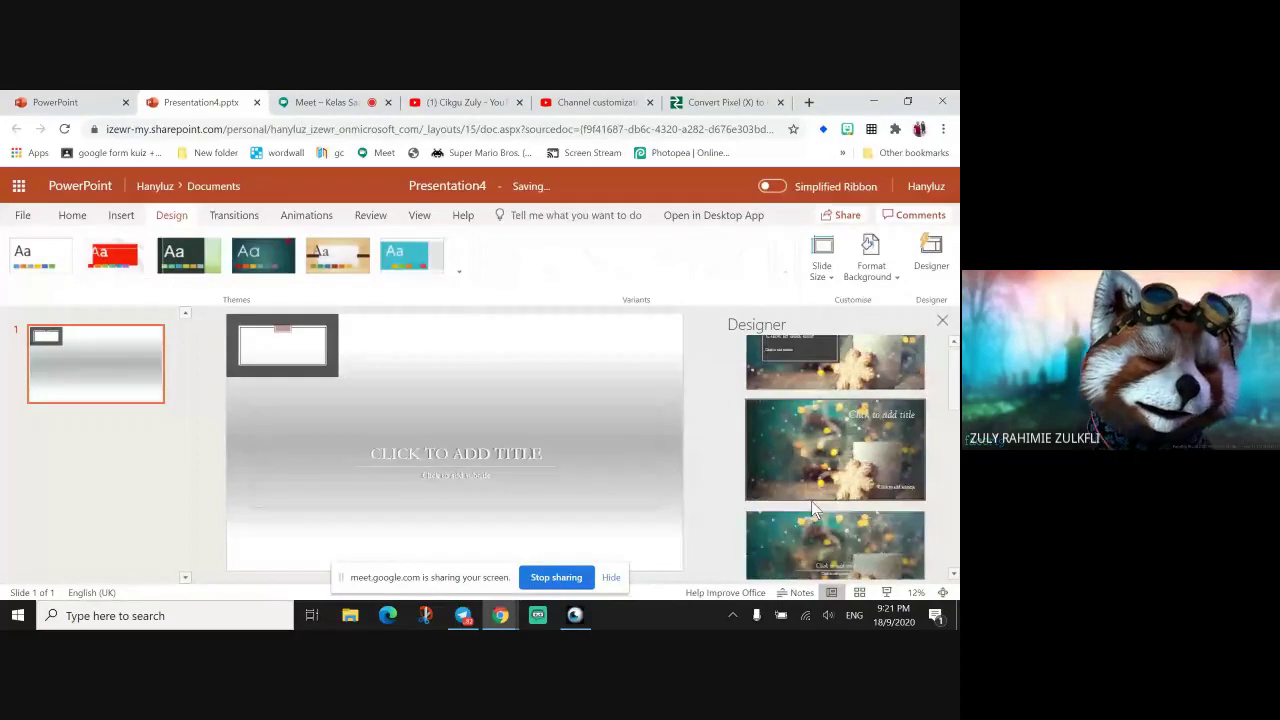
left_click(811, 498)
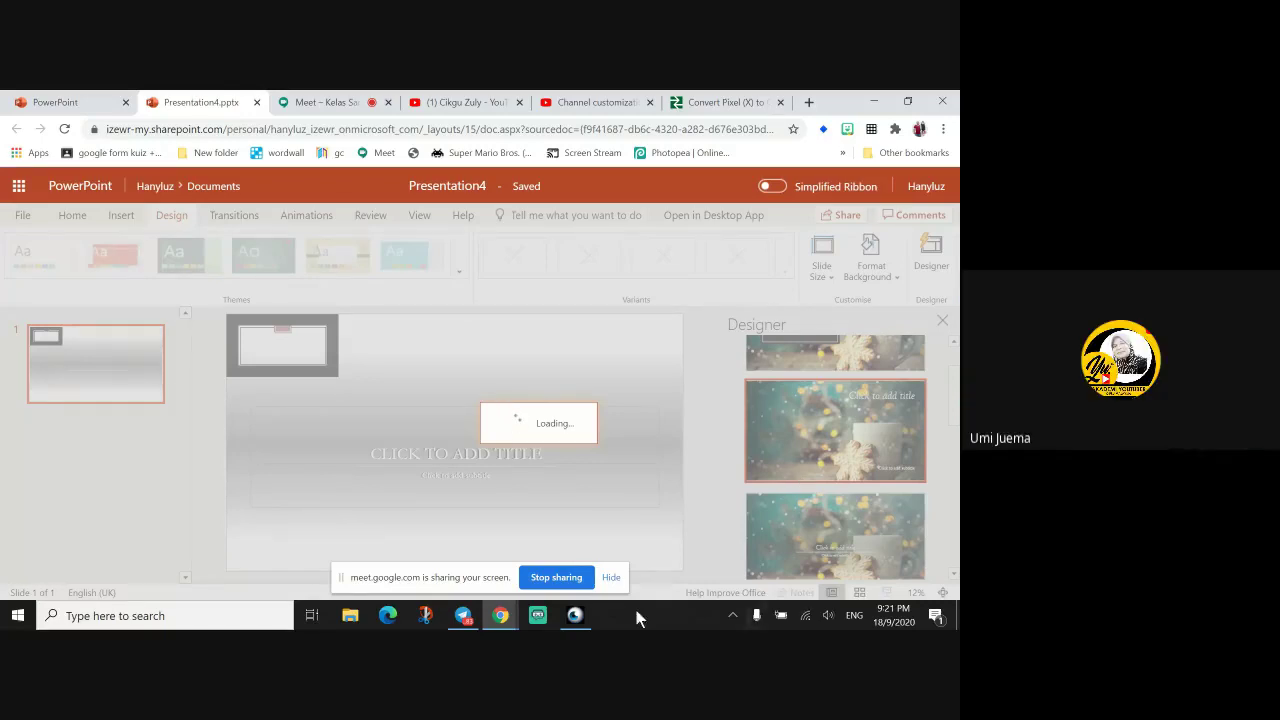
left_click(609, 578)
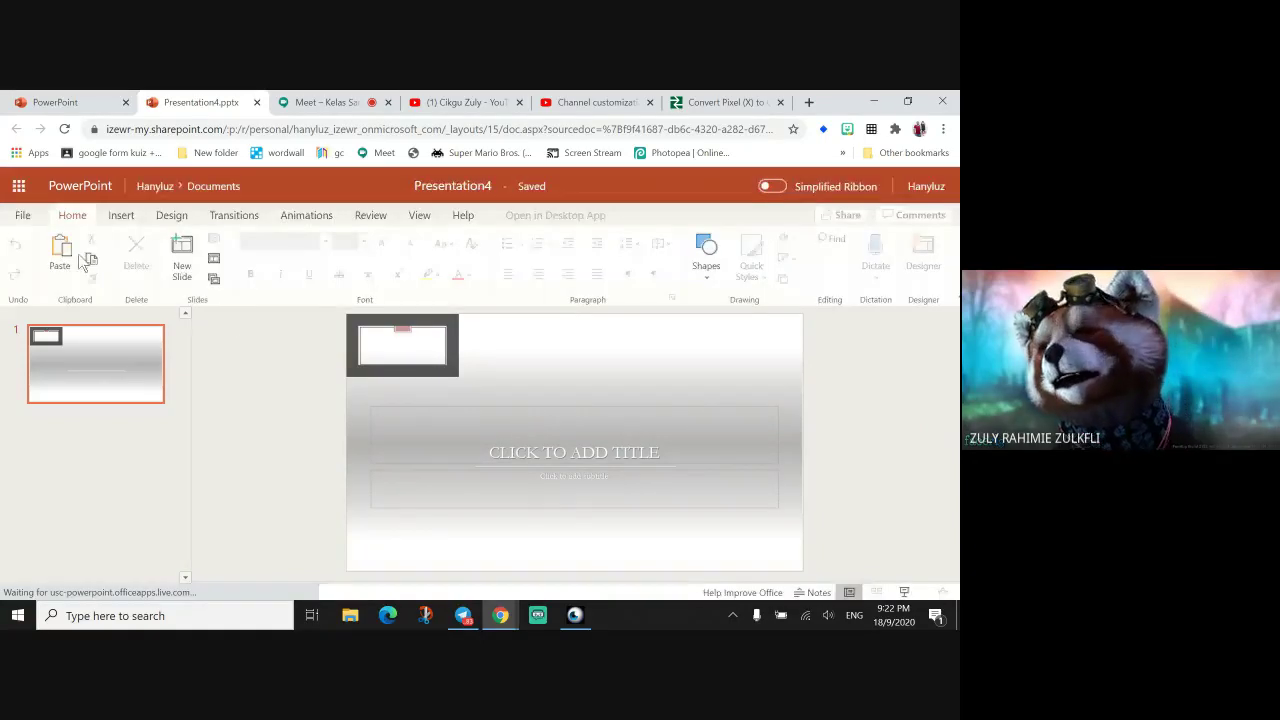
Create a new blank presentation and close the browser tab of Presentation4.
left_click(22, 215)
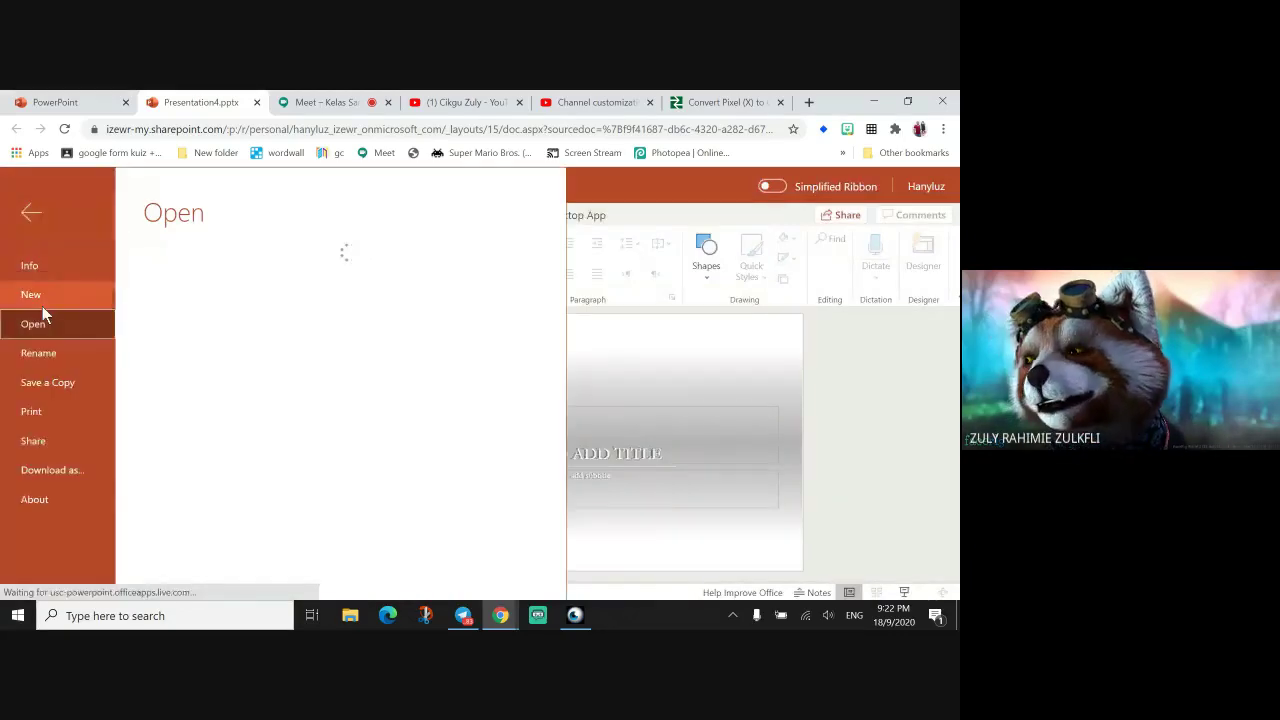
left_click(53, 292)
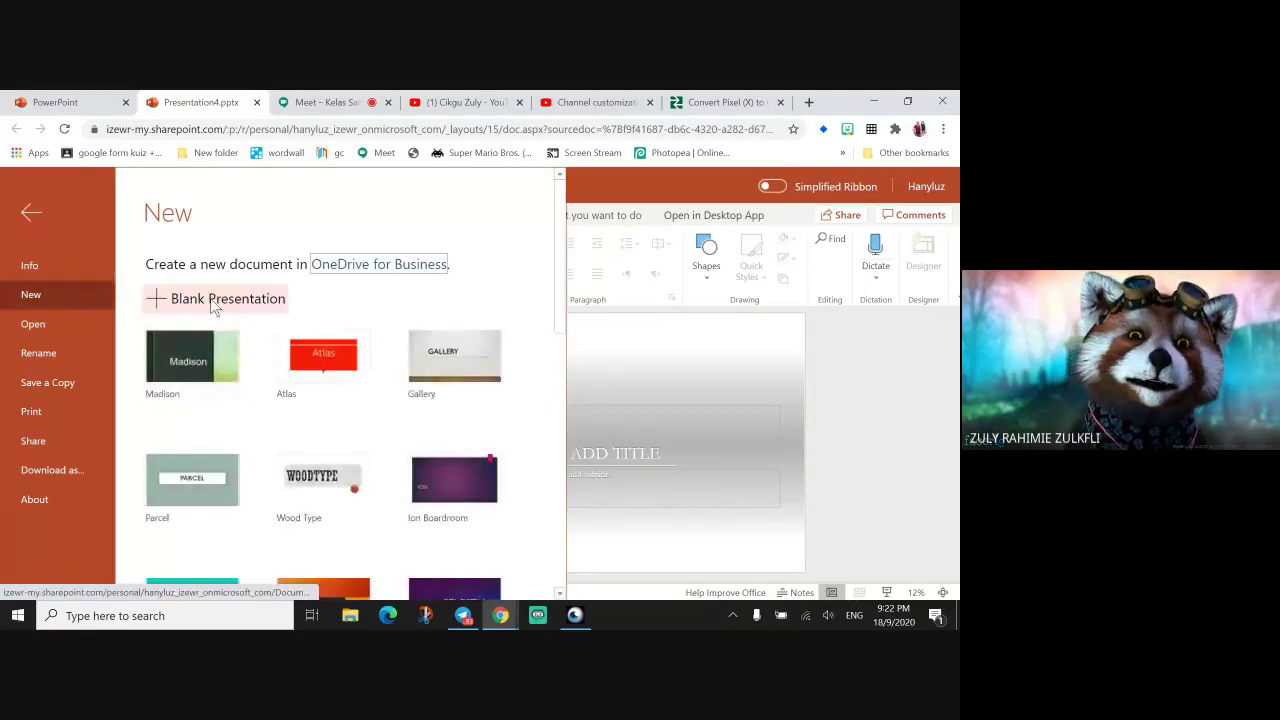
left_click(215, 300)
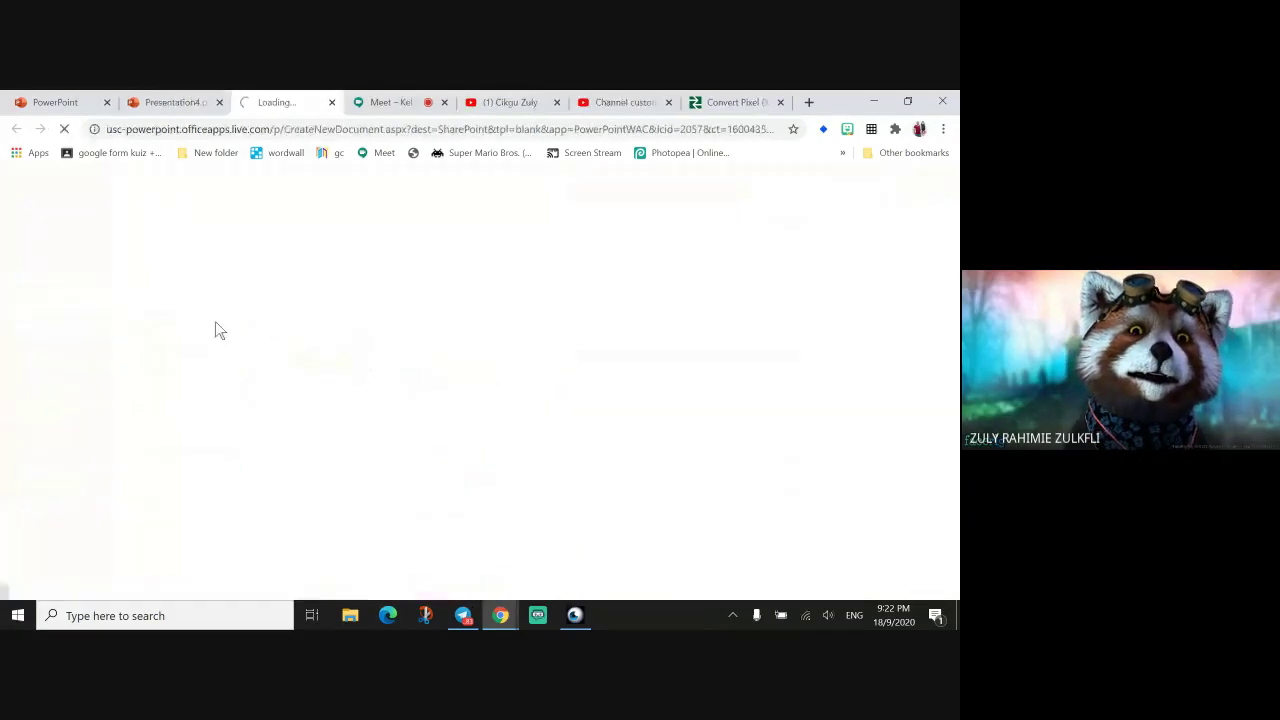
left_click(218, 102)
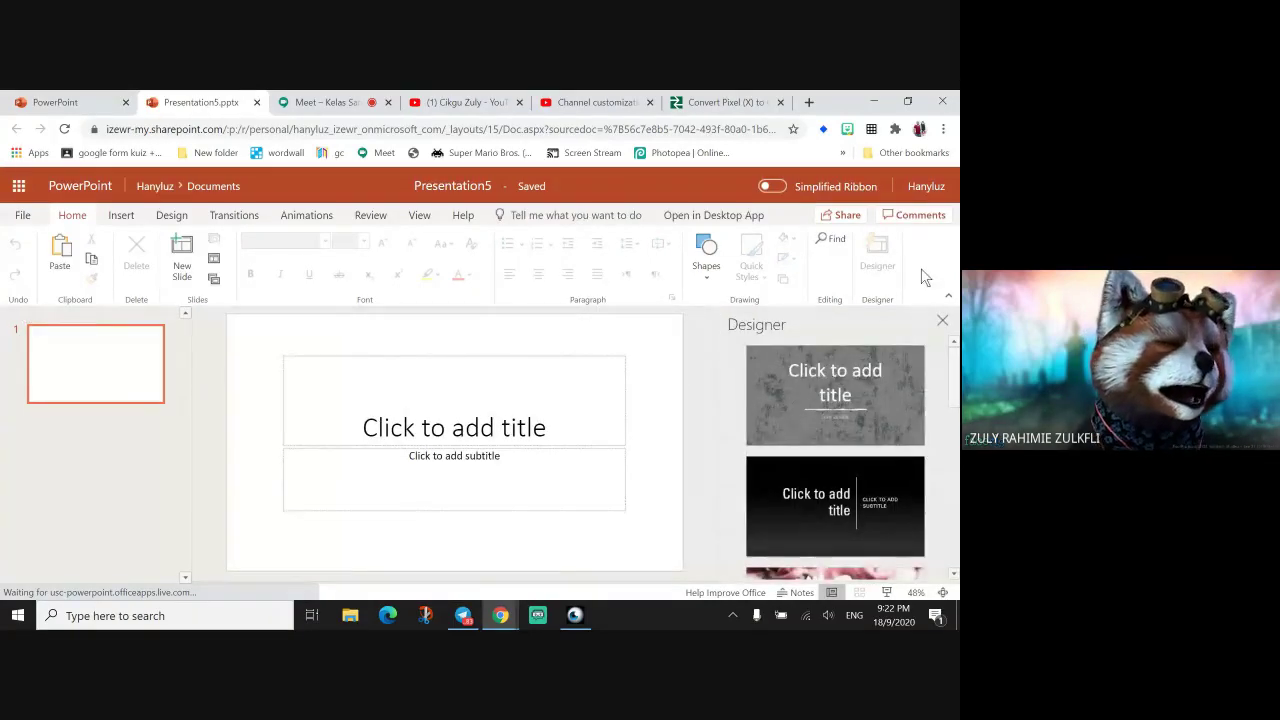
Look through the Designer suggestions and apply the design idea with the dewy green grass blades to the slide.
scroll(844, 446, "down", 1)
scroll(867, 542, "down", 5)
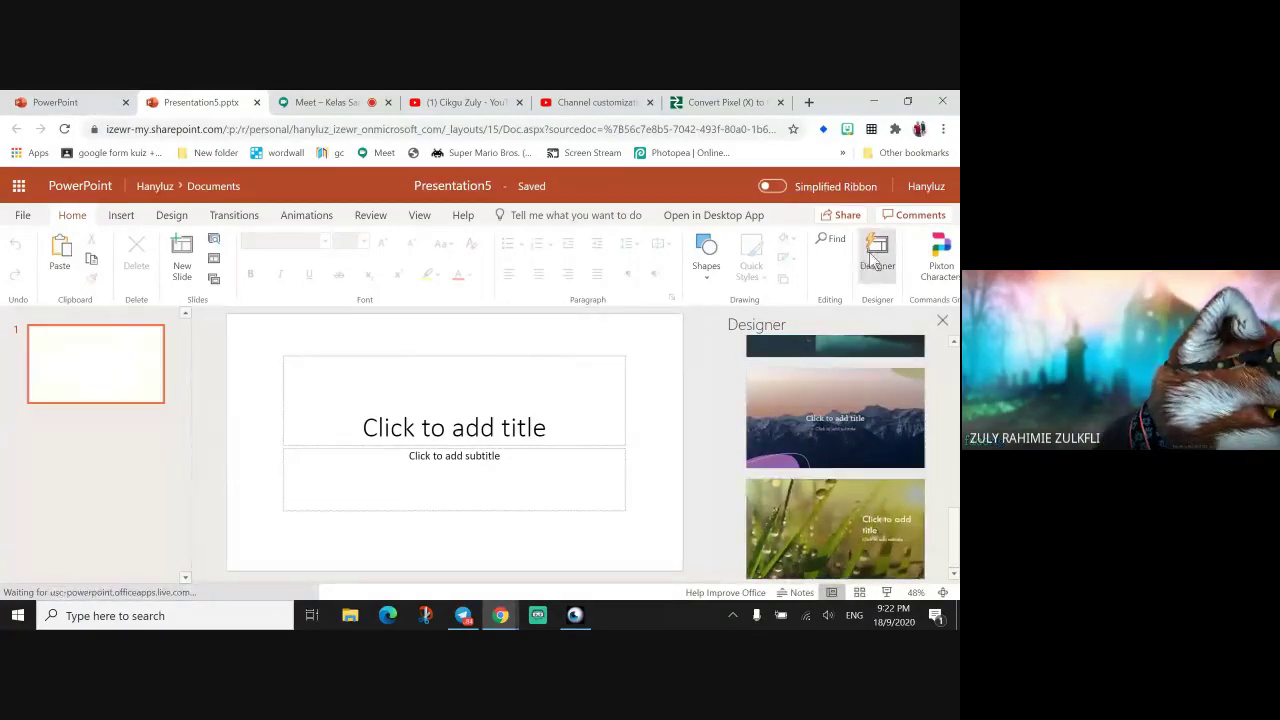
scroll(850, 546, "up", 3)
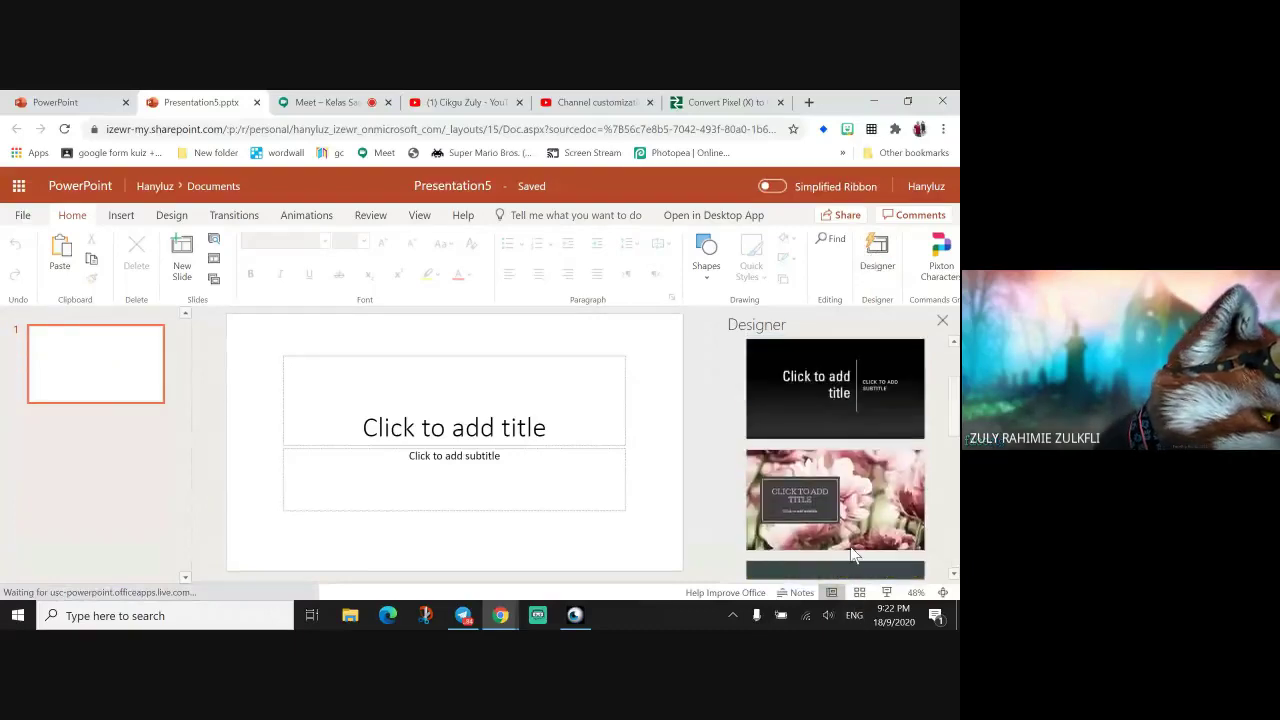
scroll(850, 546, "down", 4)
left_click(830, 549)
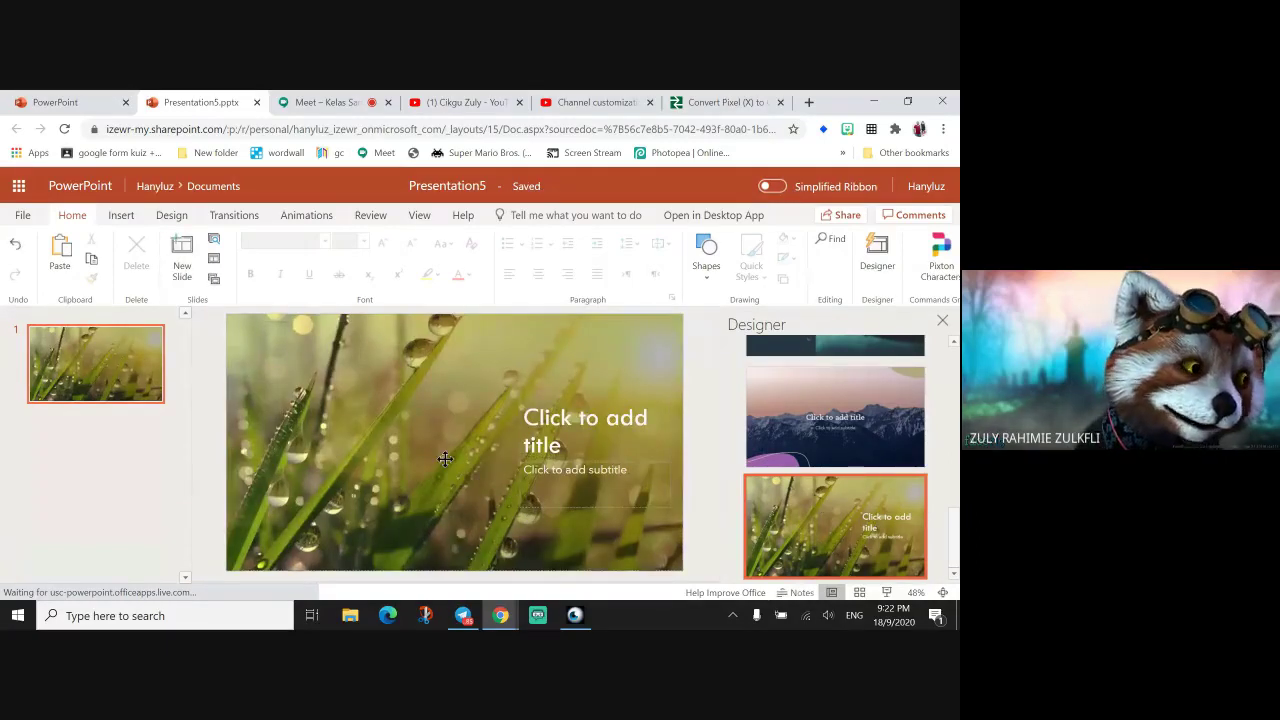
Regenerate the Designer suggestions with the grass background picture selected.
left_click(445, 459)
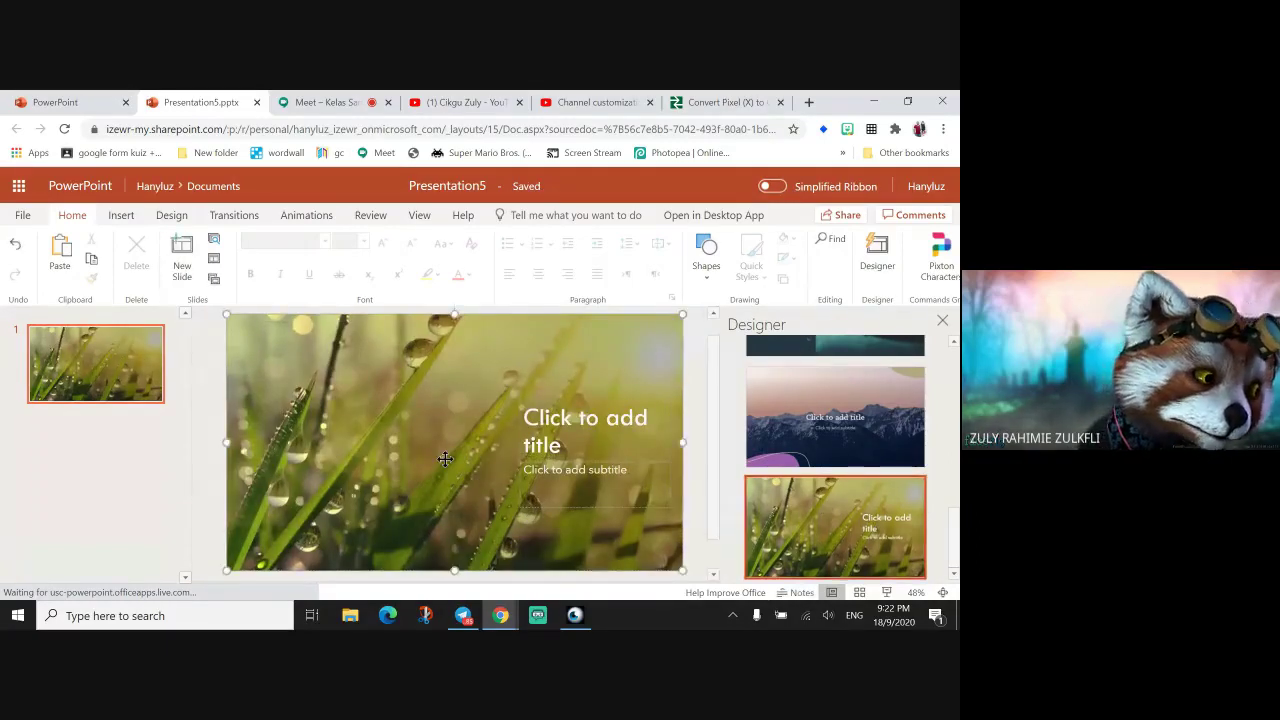
left_click(888, 254)
left_click(888, 254)
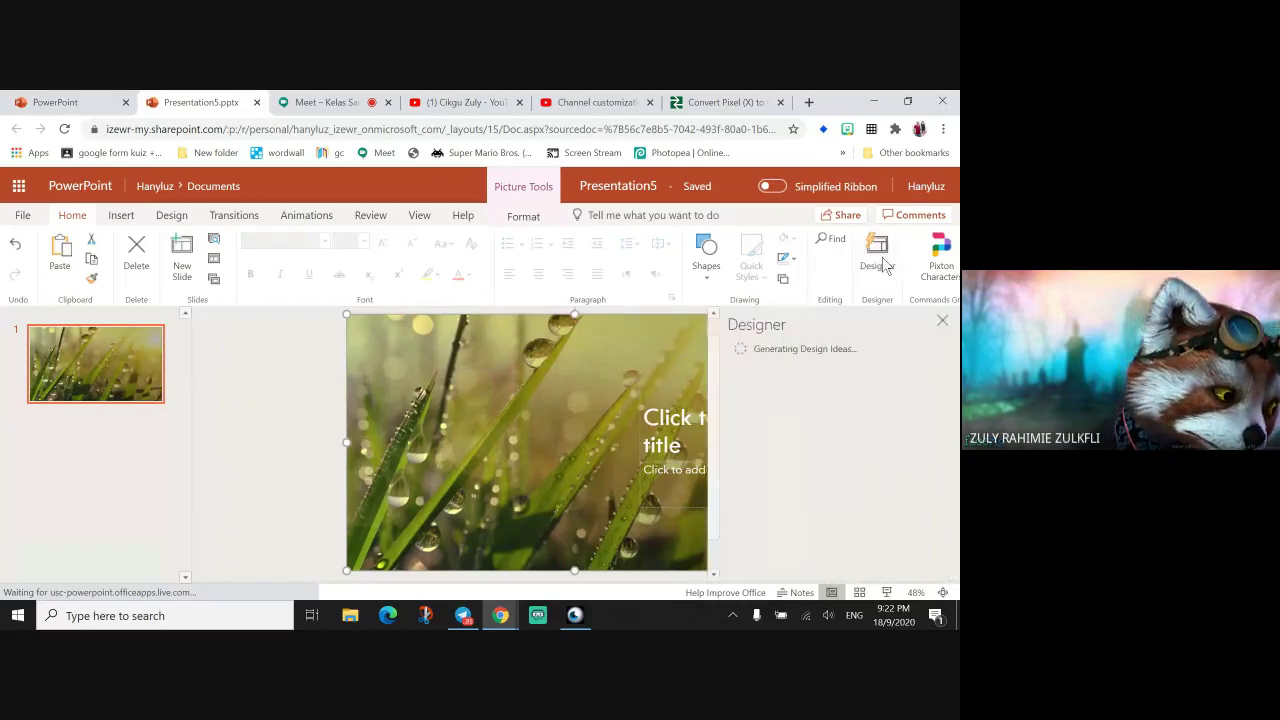
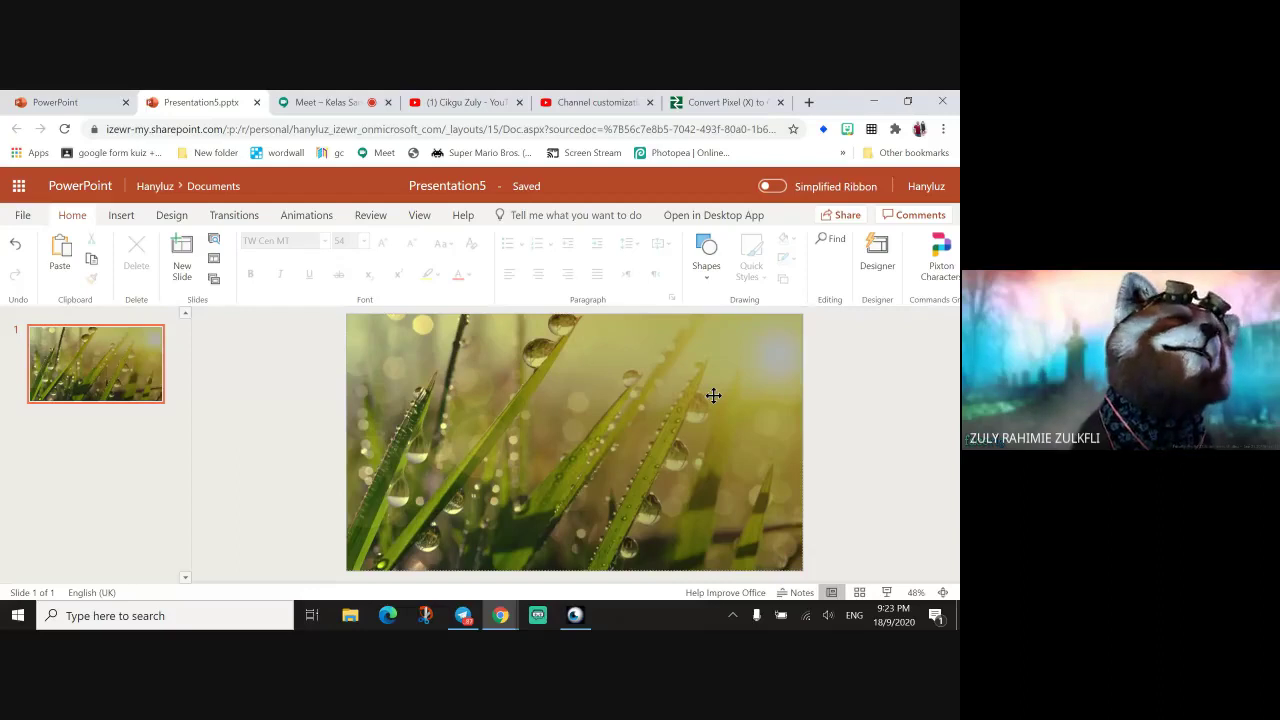
Switch to the Simplified Ribbon and return to the Classic Ribbon.
left_click(768, 189)
left_click(549, 443)
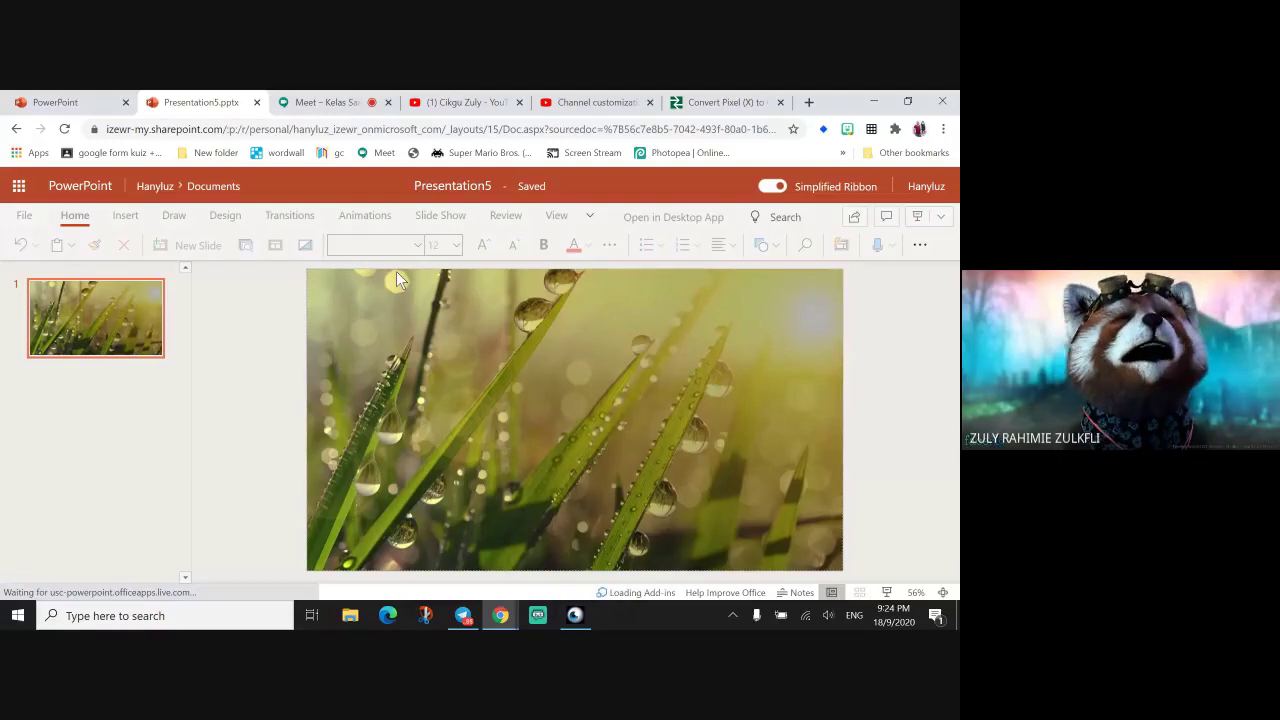
left_click(775, 187)
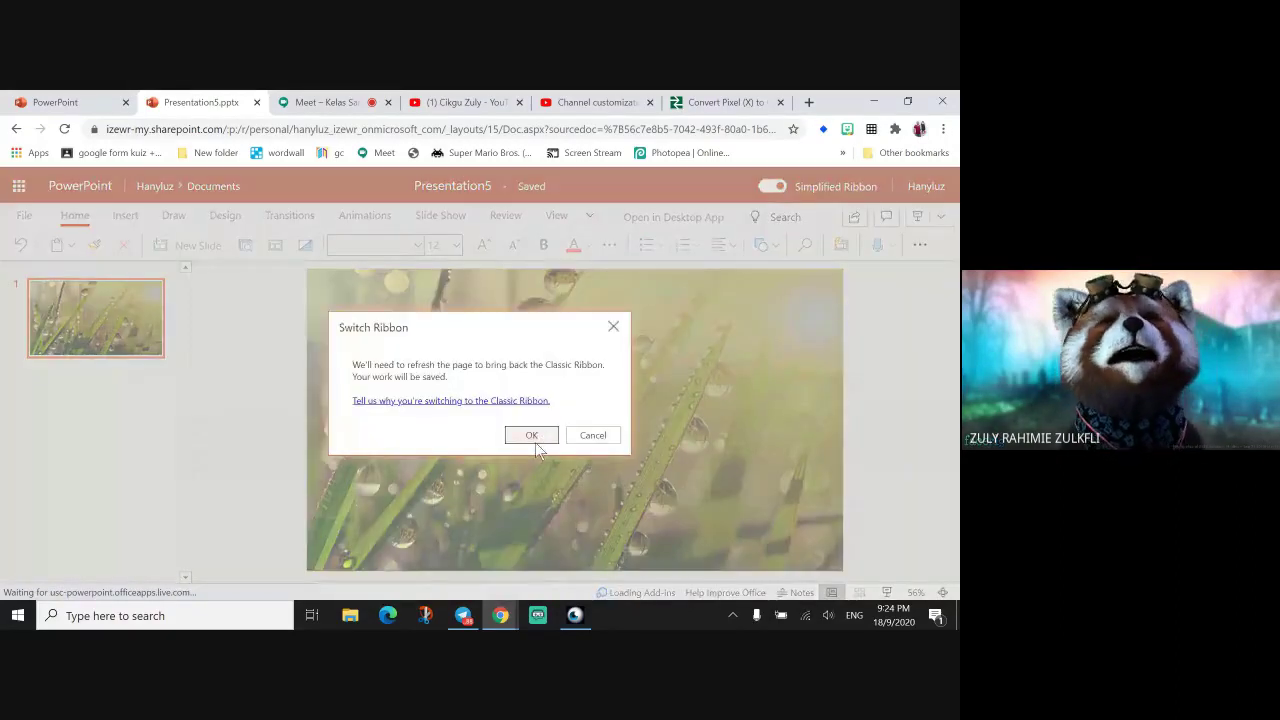
left_click(533, 440)
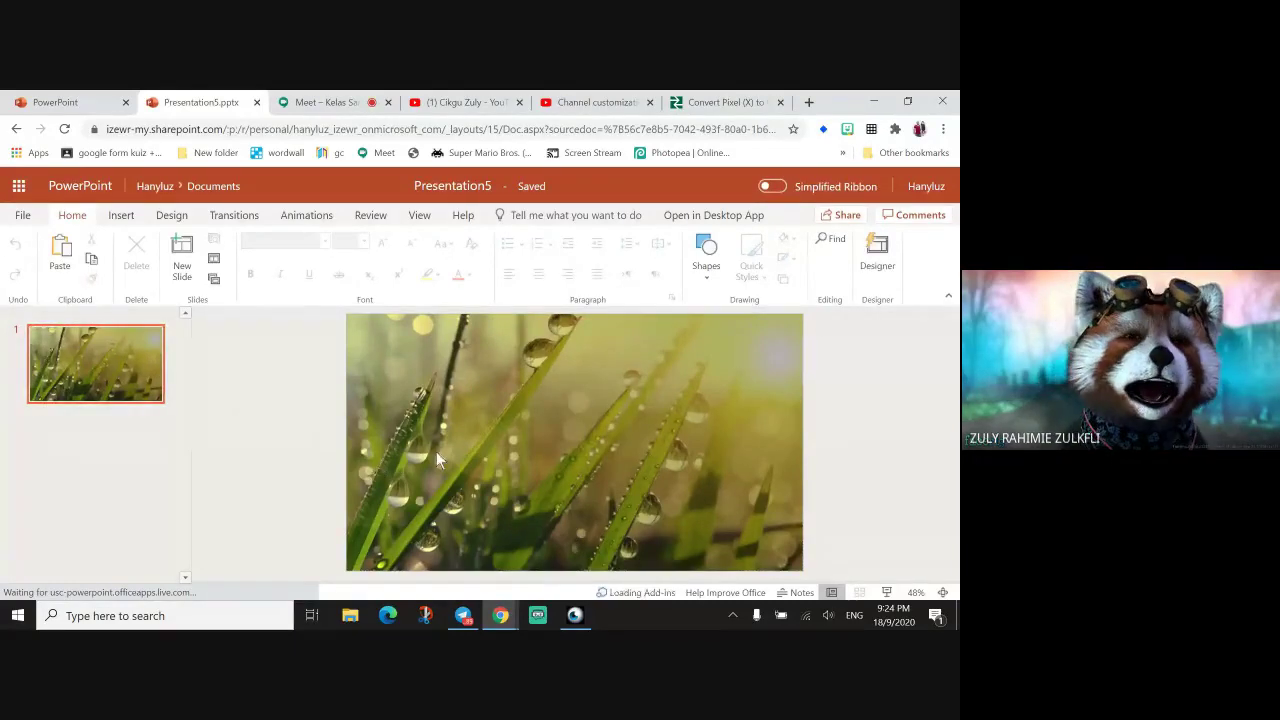
Check the banner image's recommended pixel size in YouTube Studio and skim the linked YouTube Help article on channel art.
left_click(605, 103)
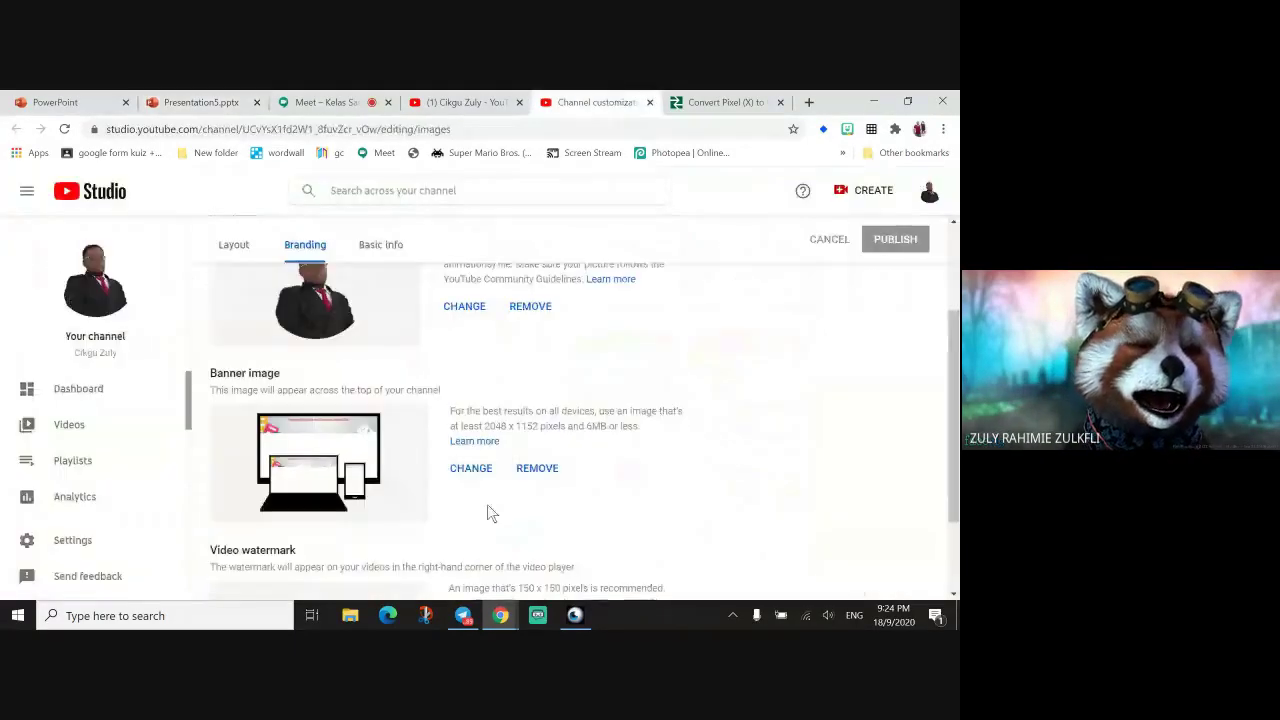
left_click_drag(484, 426, 538, 428)
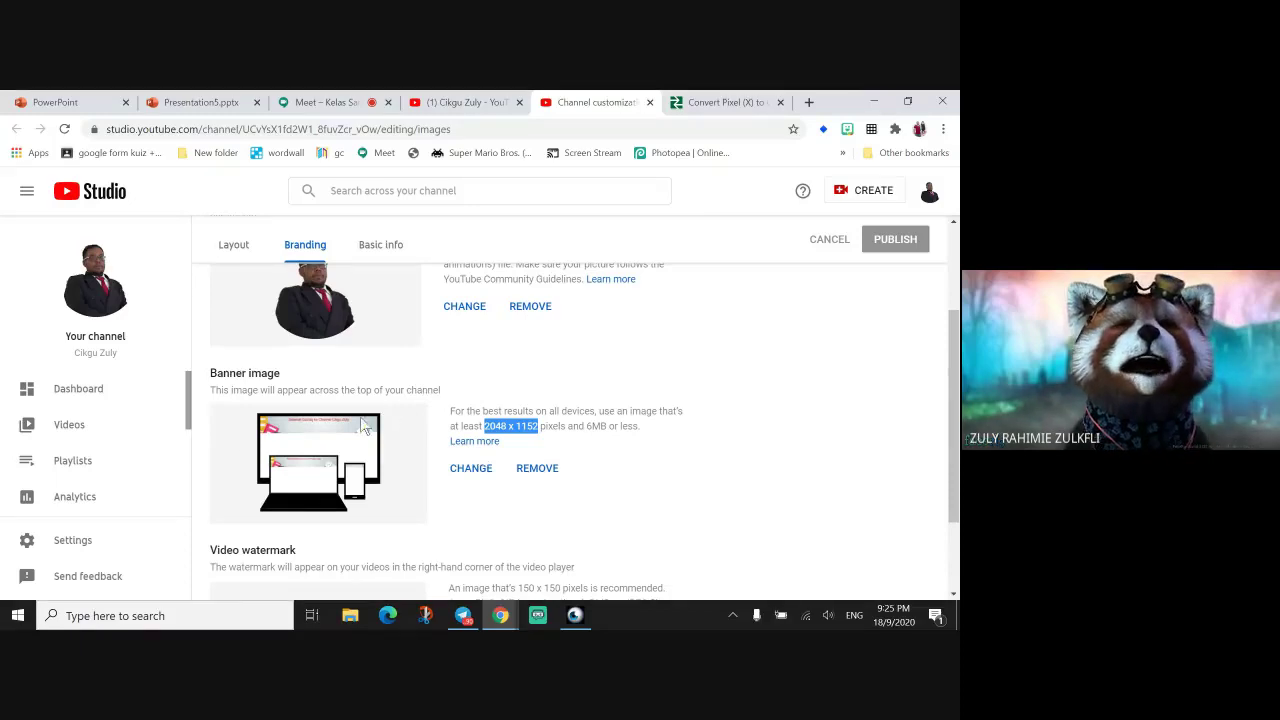
left_click(474, 442)
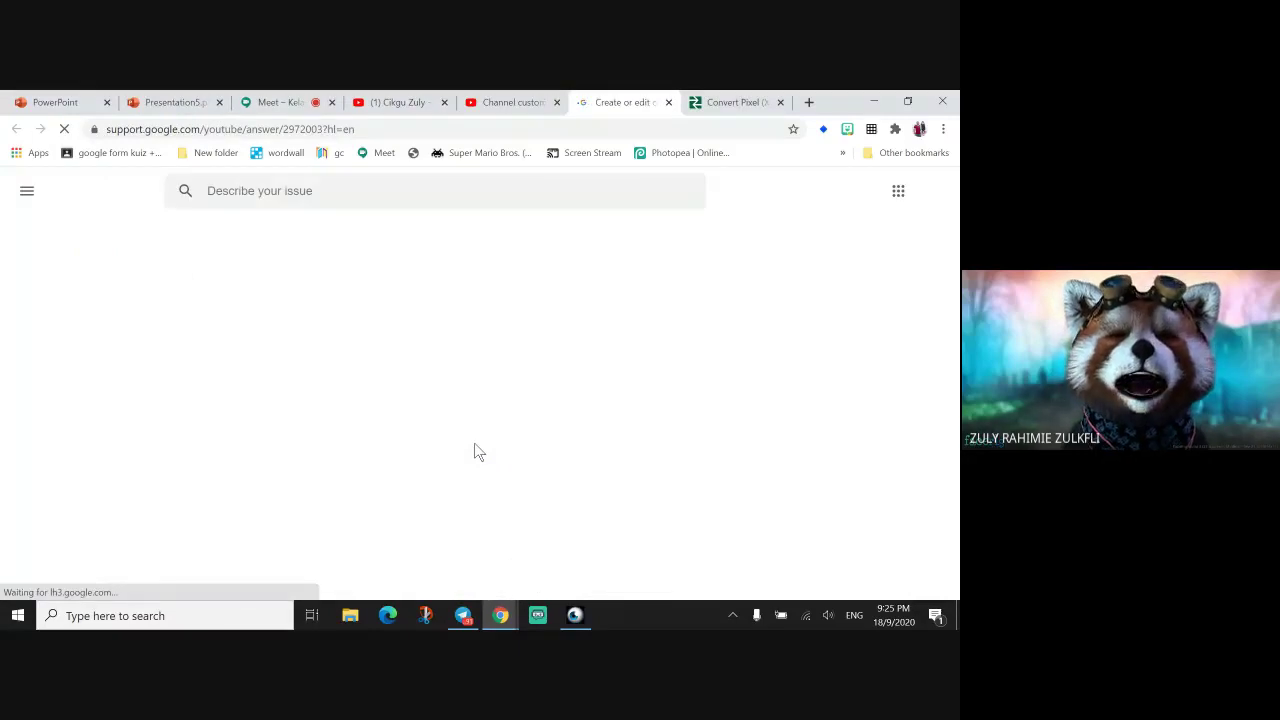
scroll(478, 442, "down", 5)
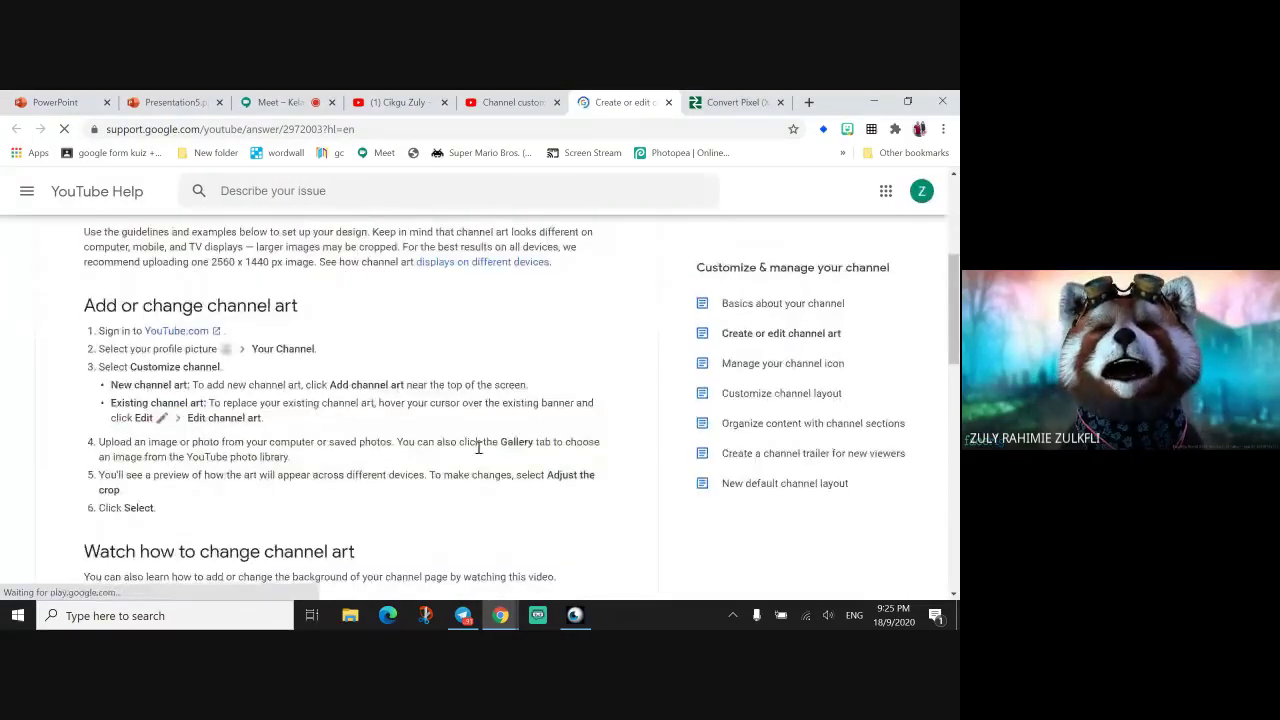
scroll(478, 456, "down", 1)
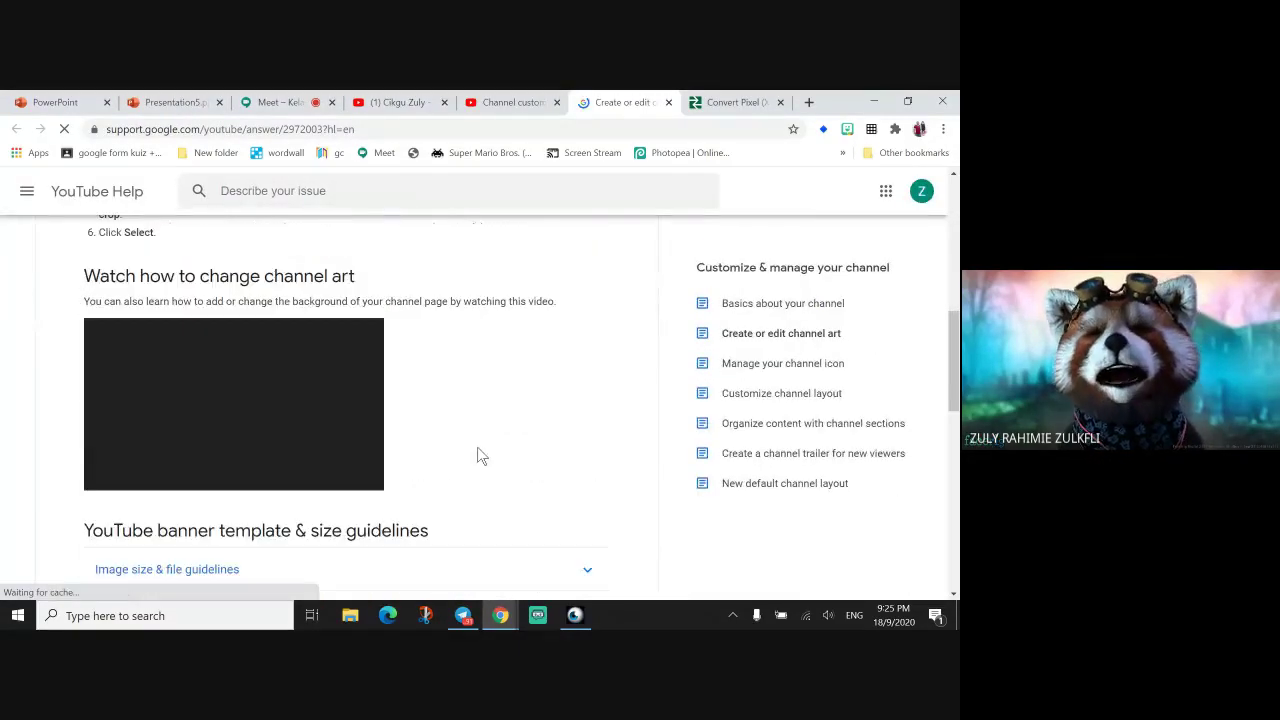
scroll(478, 456, "down", 1)
left_click(491, 104)
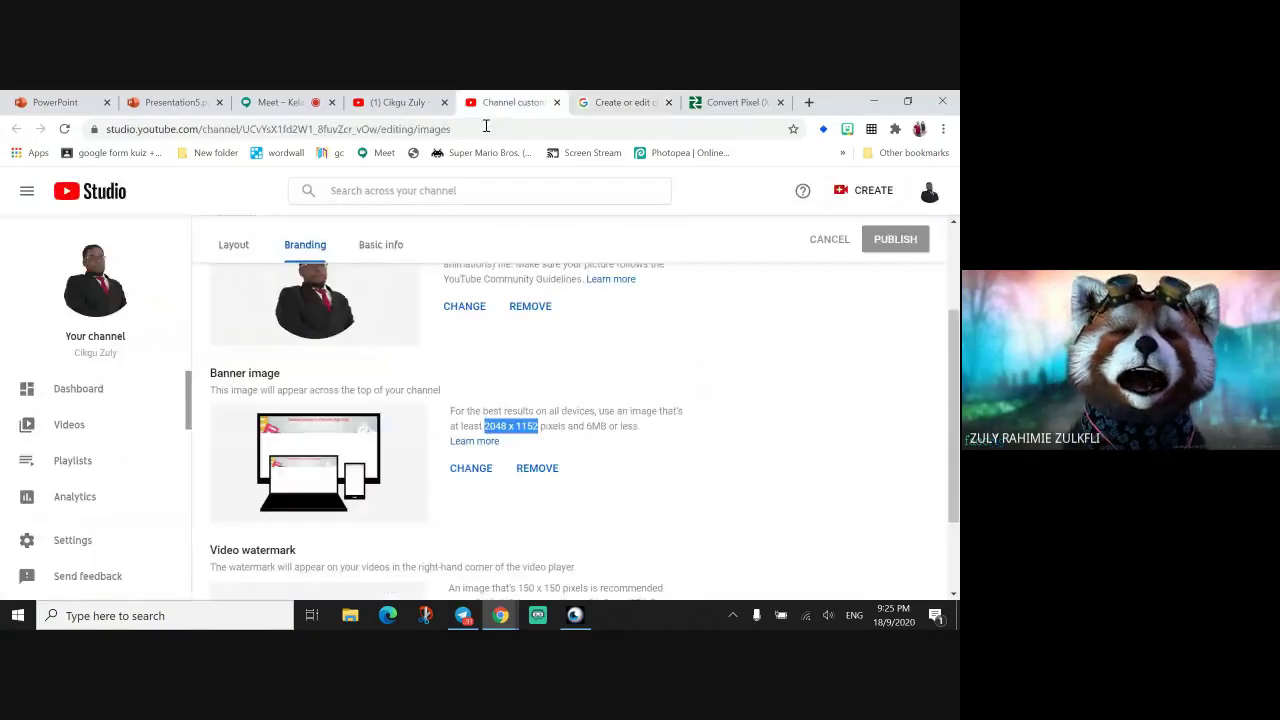
left_click(648, 104)
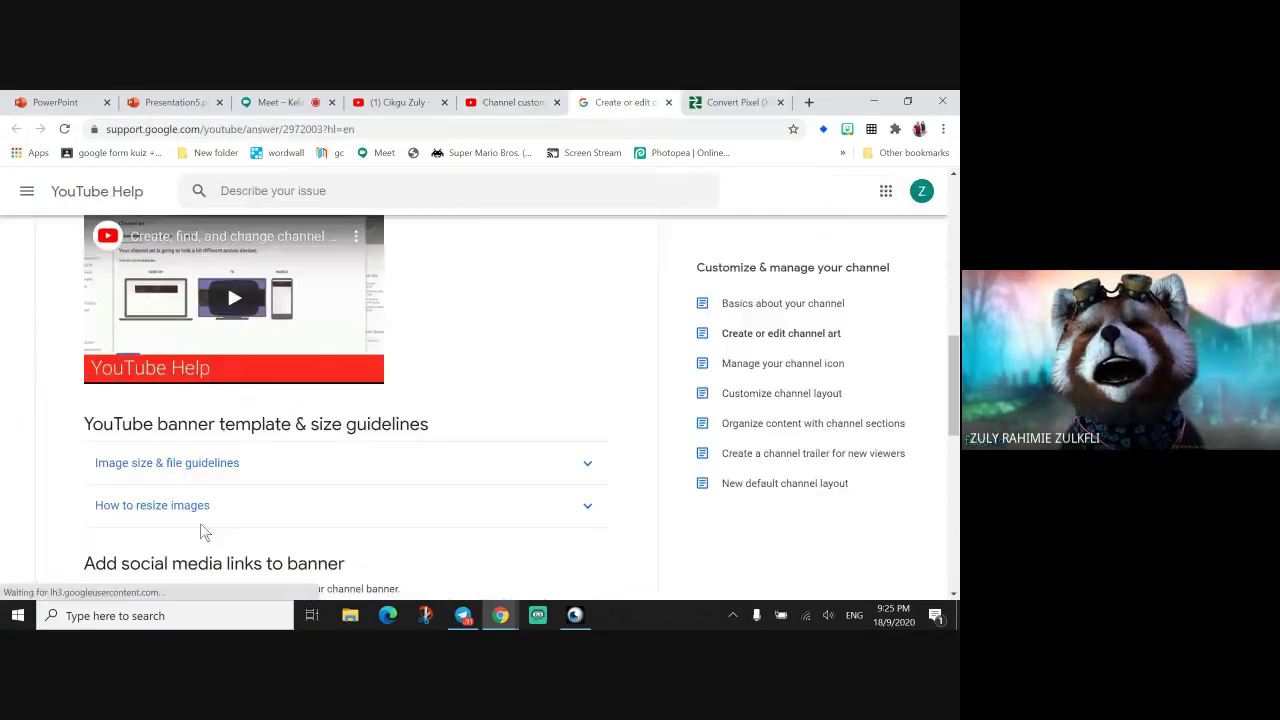
Expand the image size and file guidelines and examine the safe area dimensions for text and logos.
left_click(131, 463)
scroll(131, 467, "down", 1)
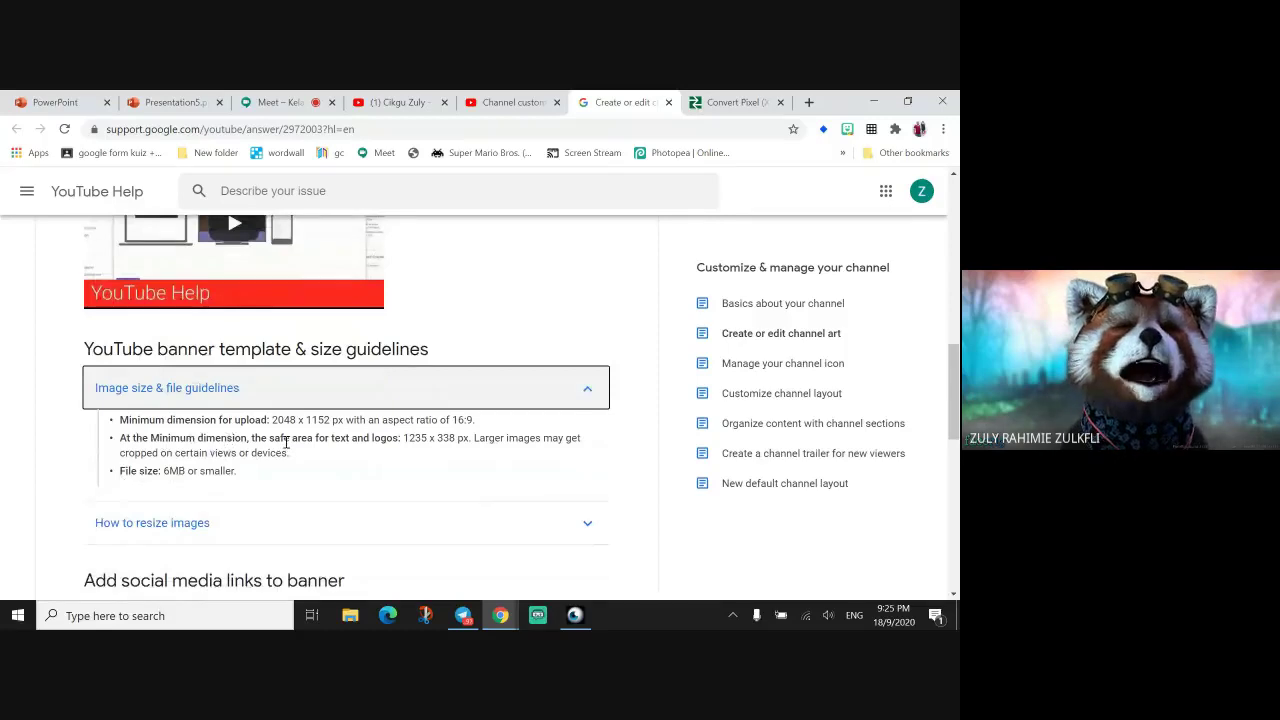
left_click_drag(407, 442, 430, 443)
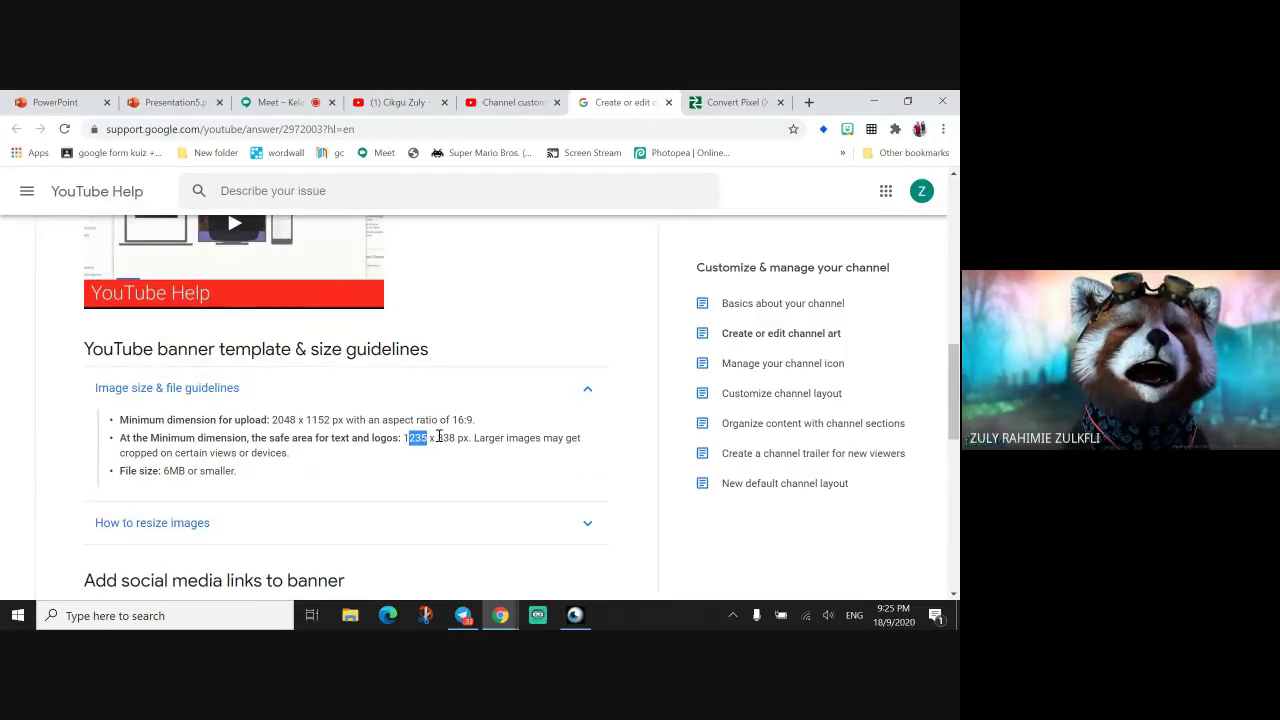
double_click(442, 437)
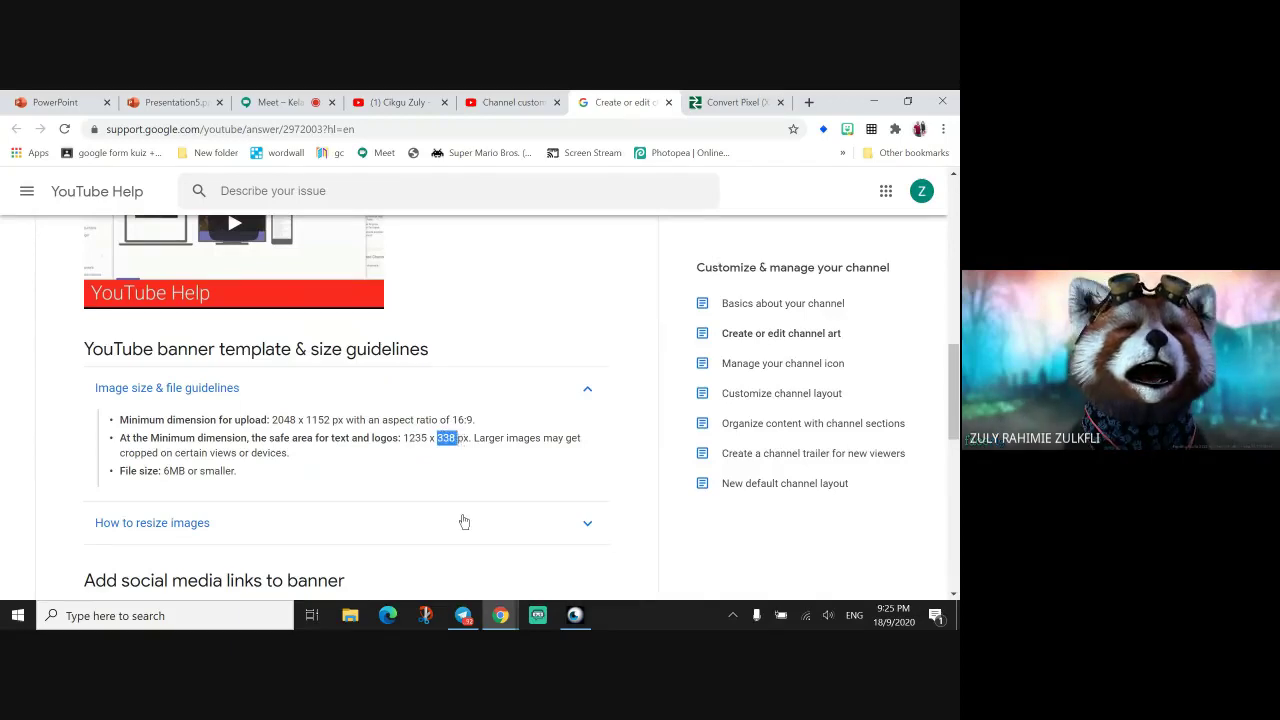
double_click(423, 437)
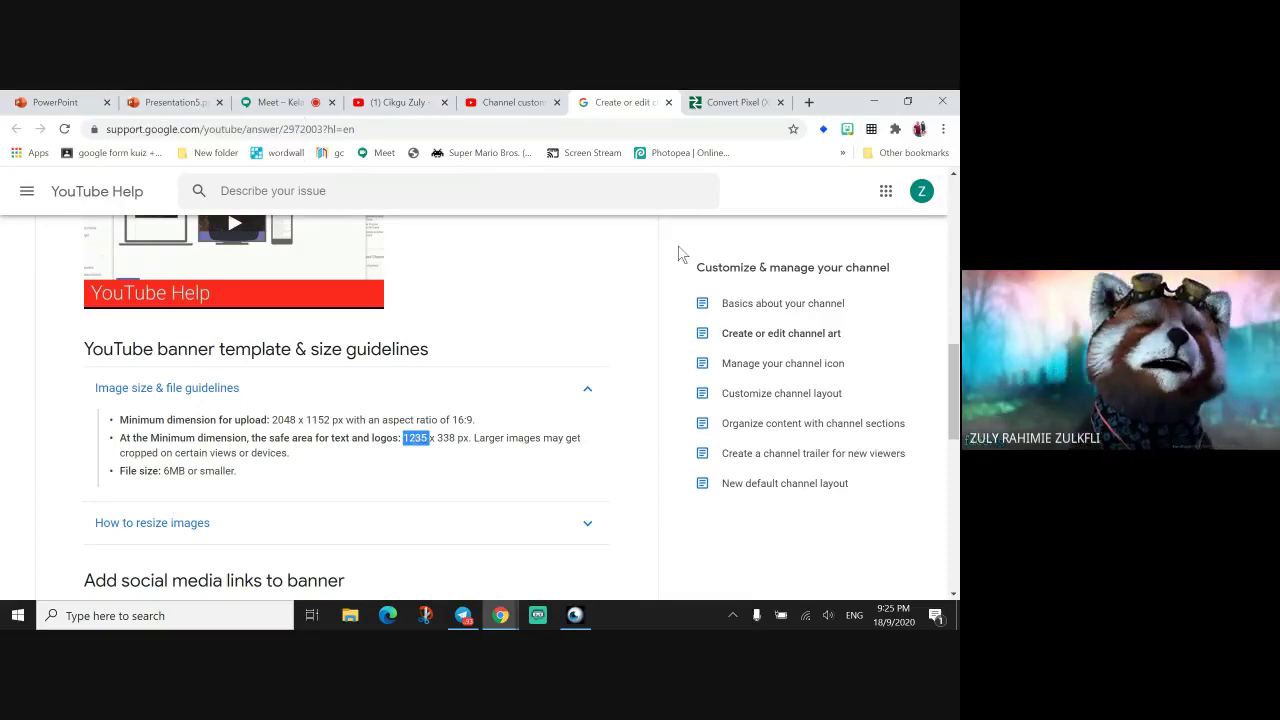
Return to the PowerPoint presentation and insert a rectangle shape over the grass picture, keeping it selected.
left_click(150, 106)
left_click(121, 215)
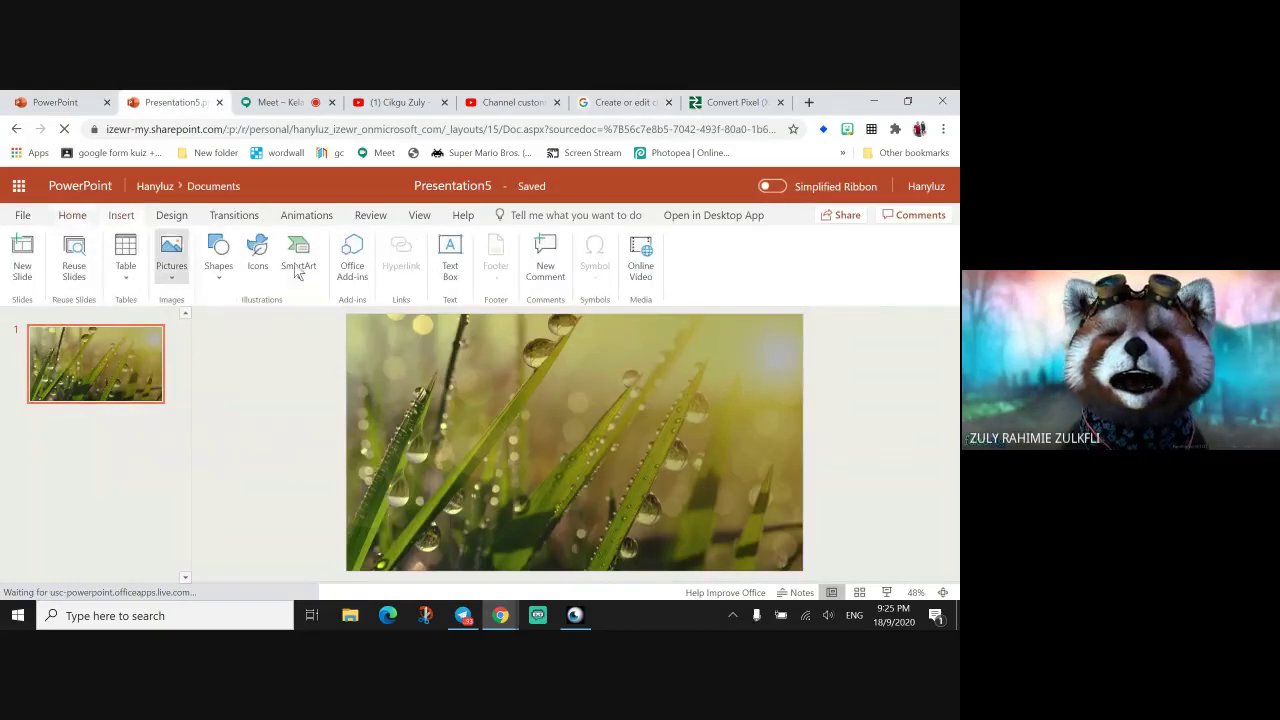
left_click(218, 255)
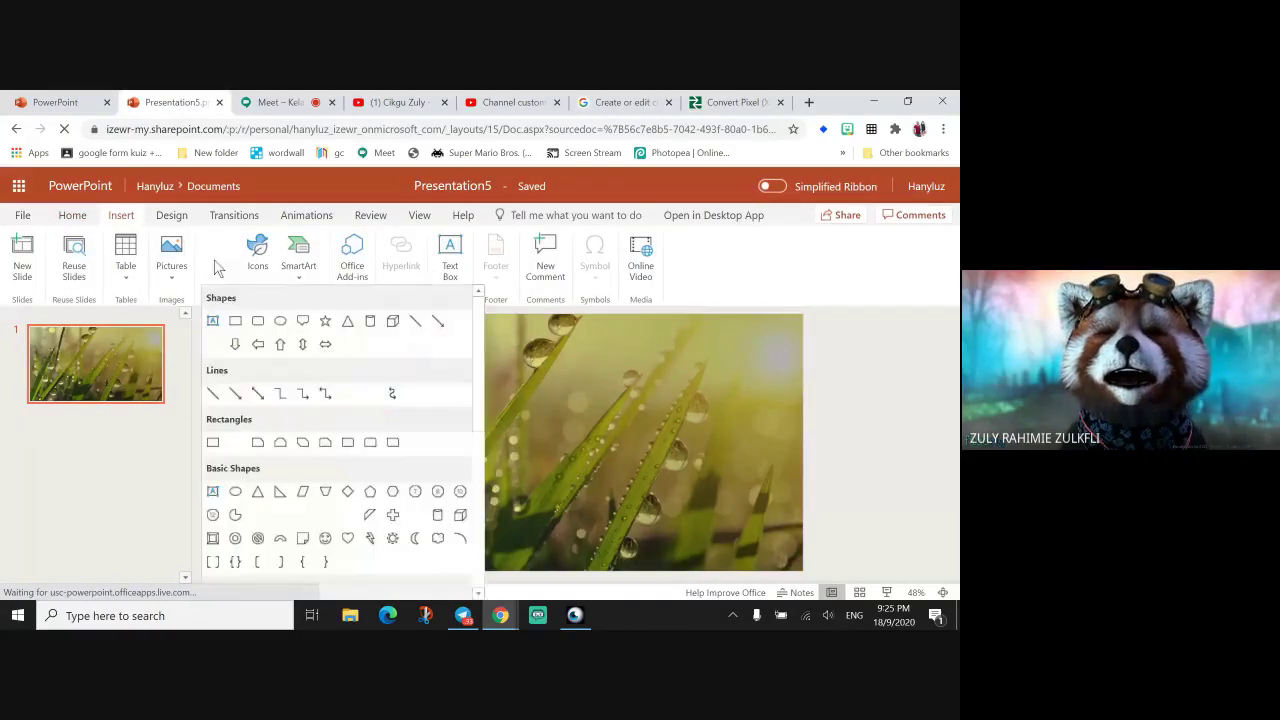
left_click(235, 322)
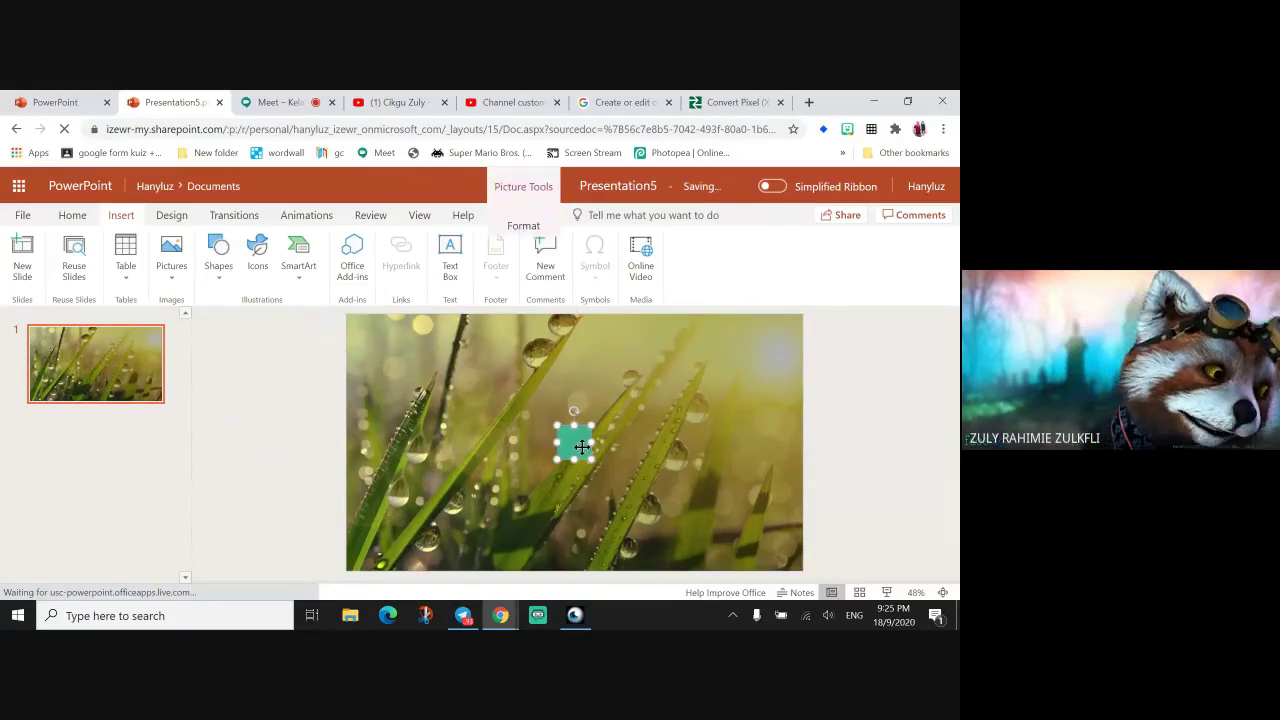
right_click(582, 447)
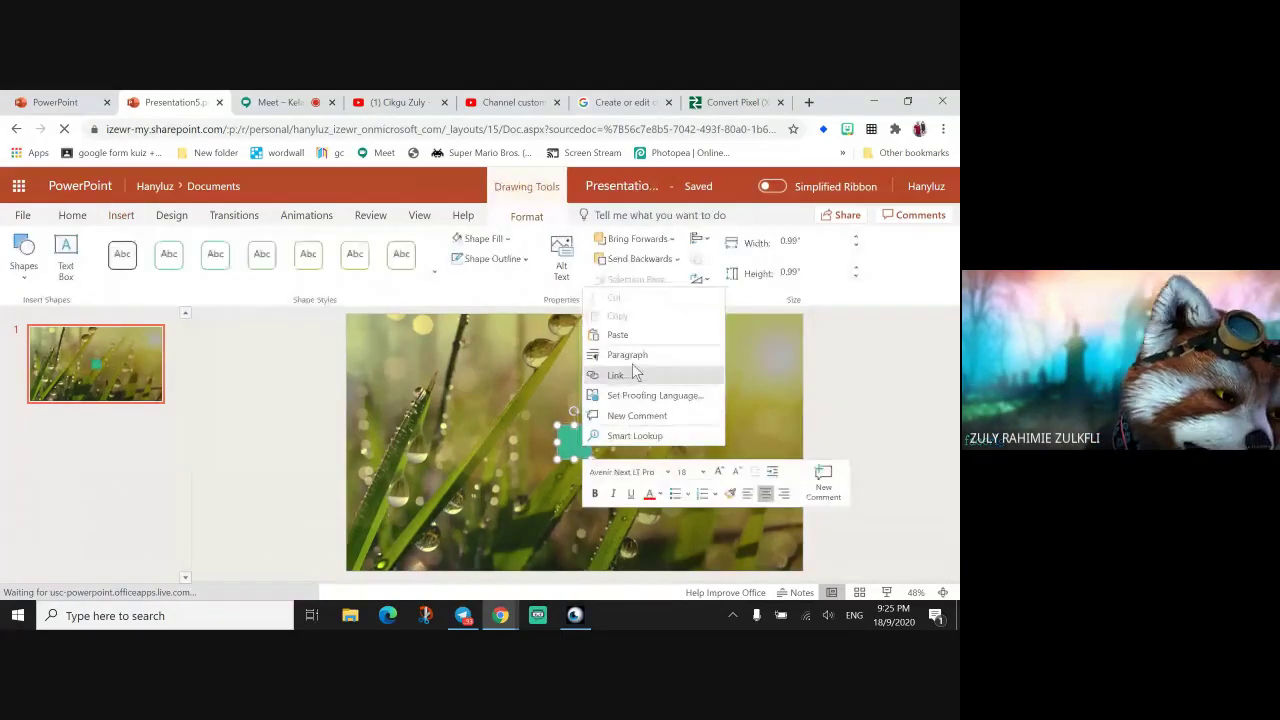
left_click(577, 435)
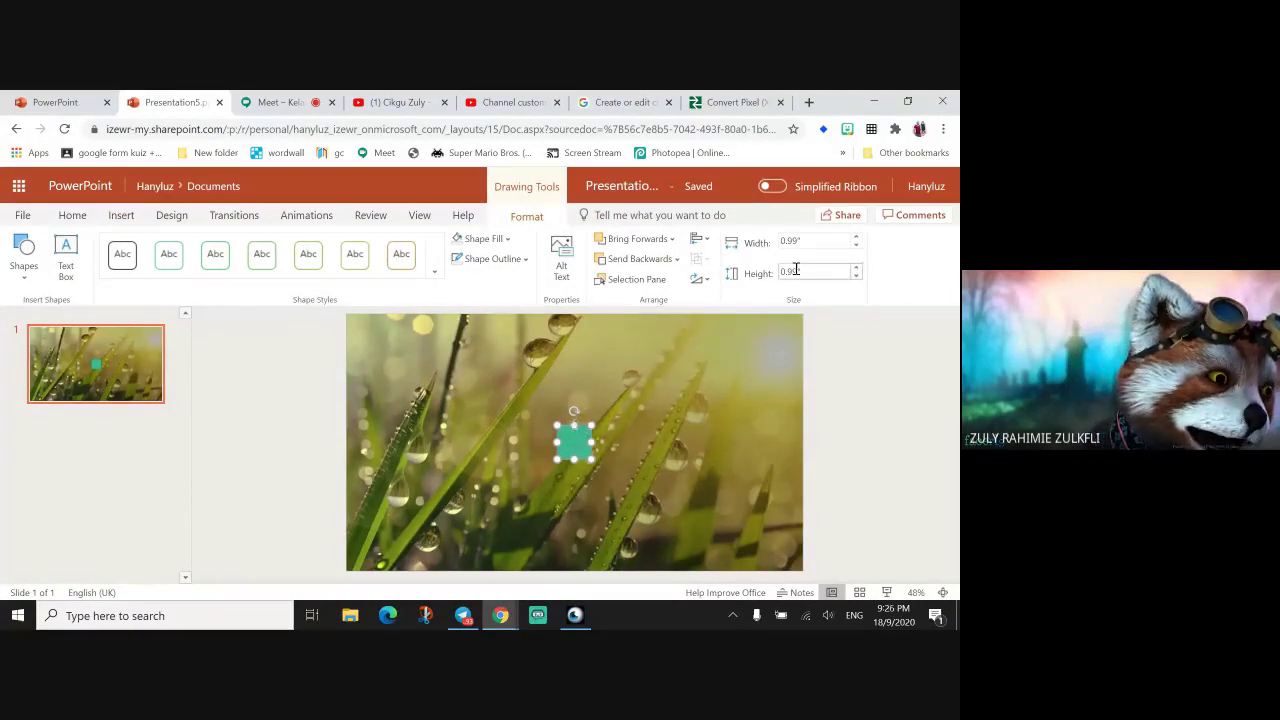
Copy the 1235 px safe-area width from the YouTube Help page, convert it to centimetres in UnitConverters, and copy the result.
left_click(745, 104)
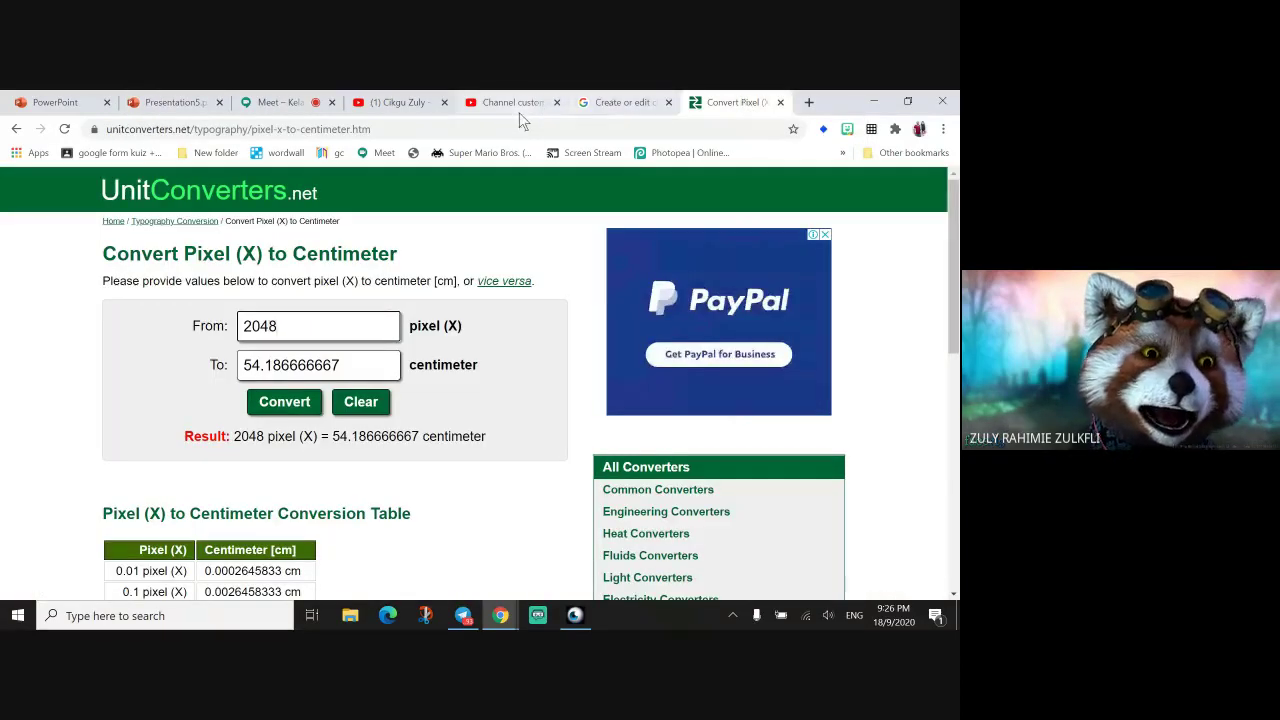
left_click(588, 97)
left_click_drag(403, 438, 432, 439)
key("ctrl+c")
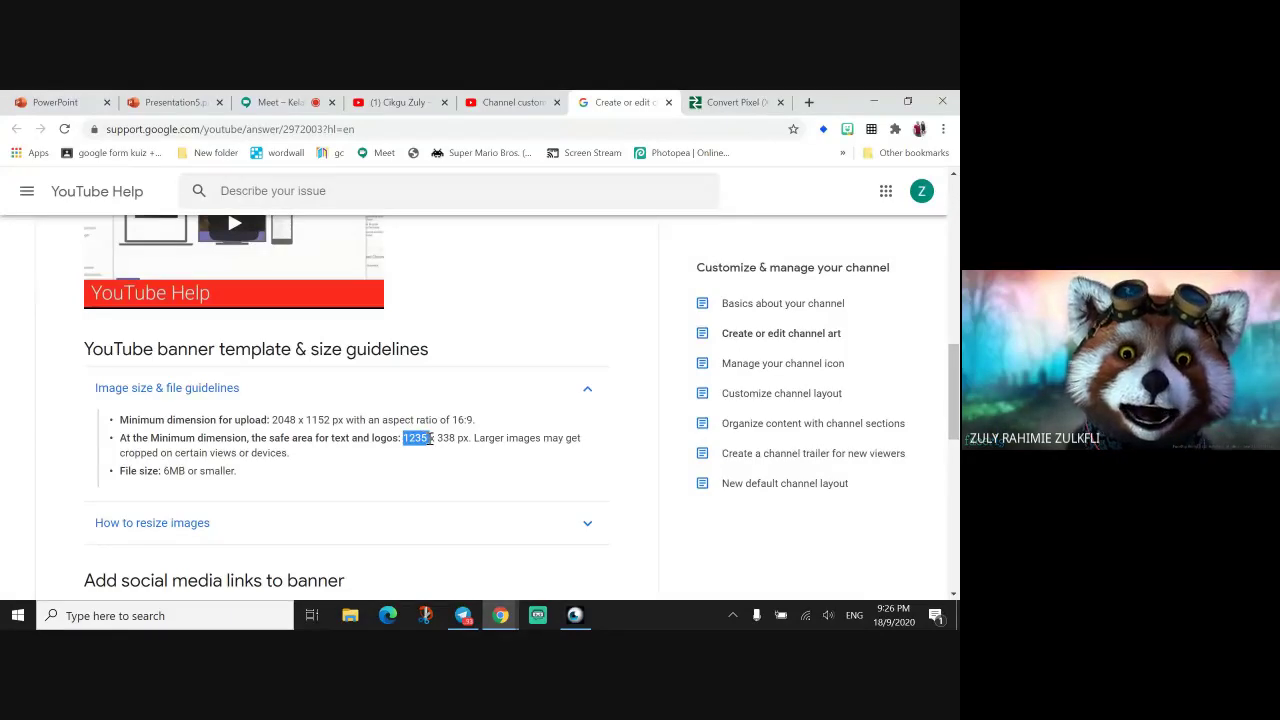
left_click(757, 108)
left_click_drag(282, 333, 125, 328)
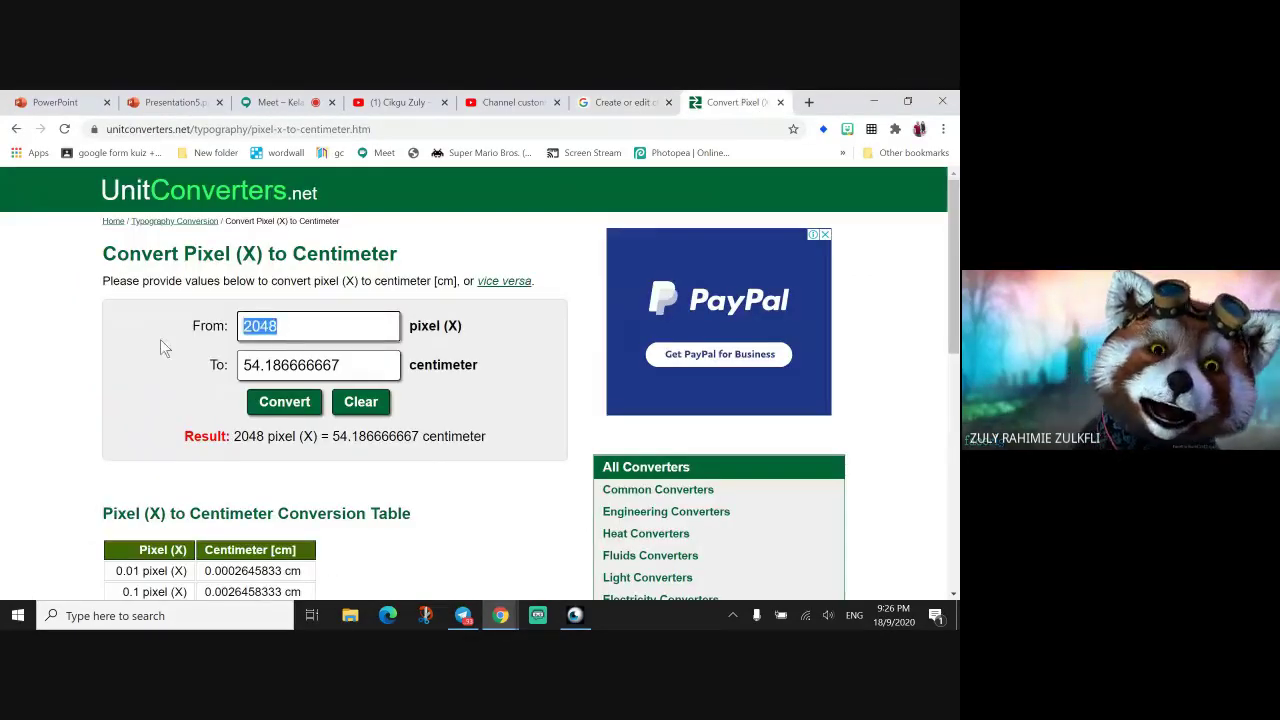
key("ctrl+v")
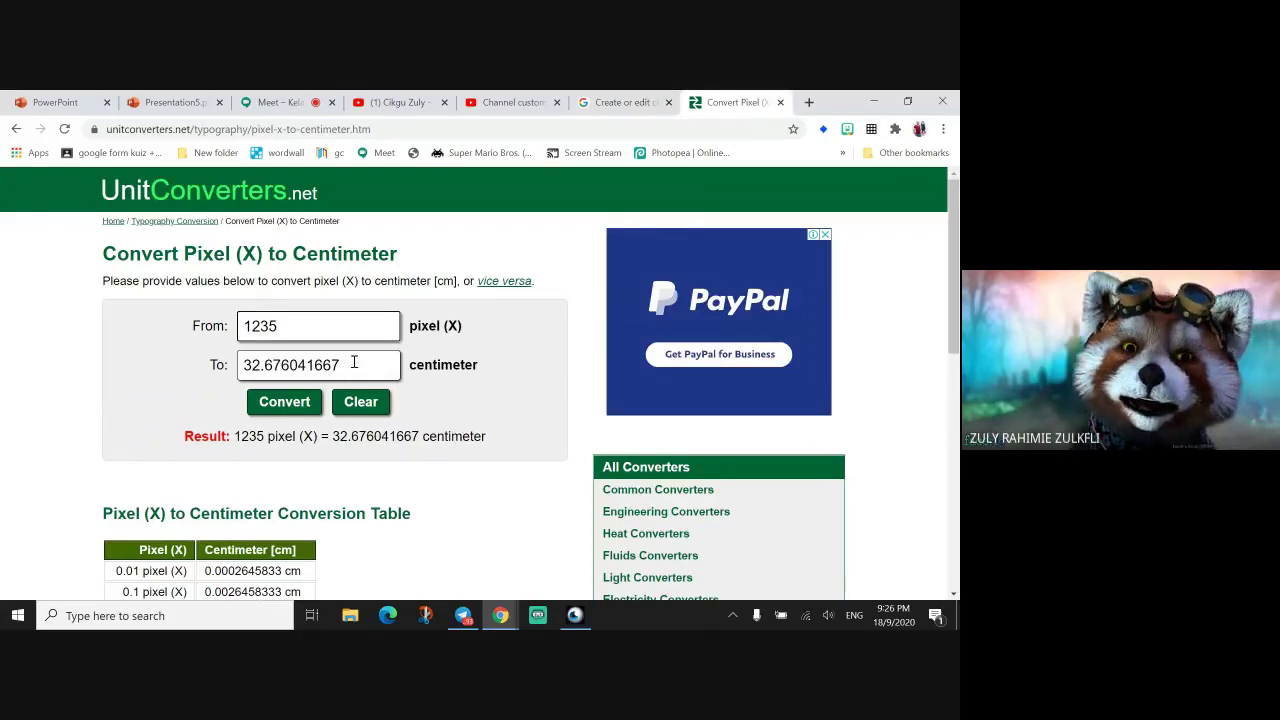
left_click_drag(350, 366, 137, 372)
key("ctrl+c")
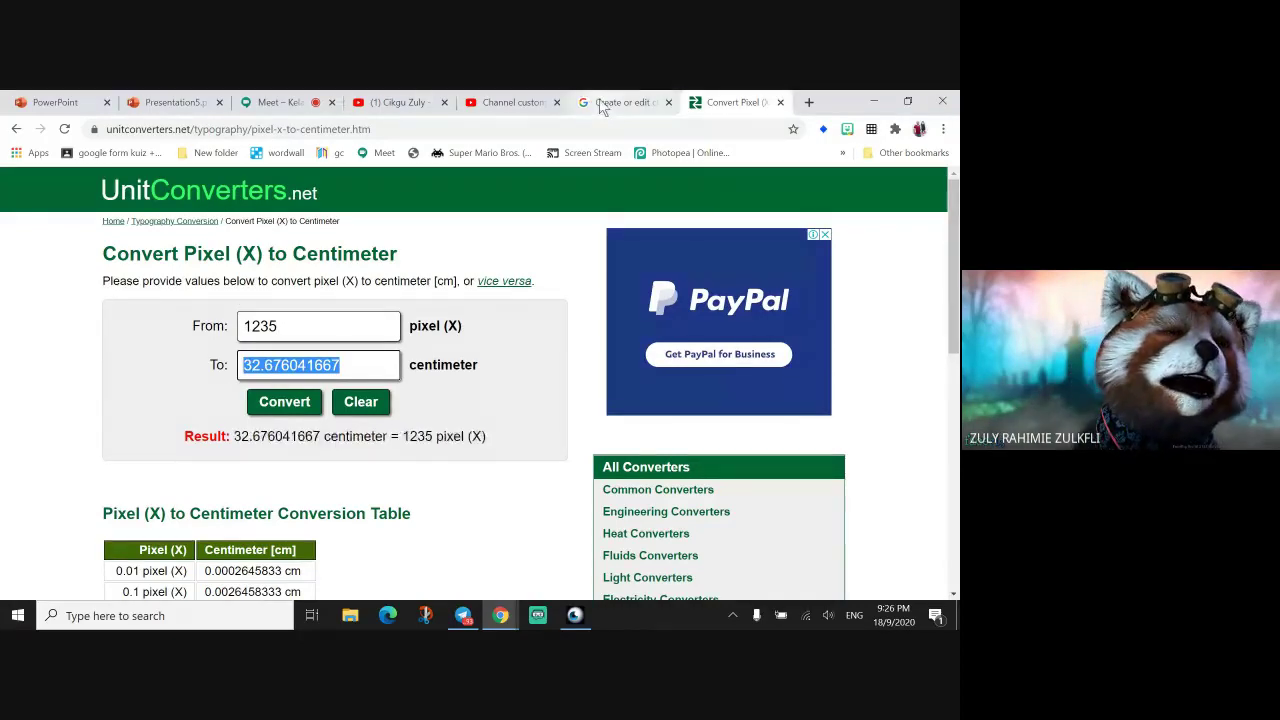
Return to the PowerPoint presentation and set the selected rectangle's width to 32.676041667.
left_click(170, 102)
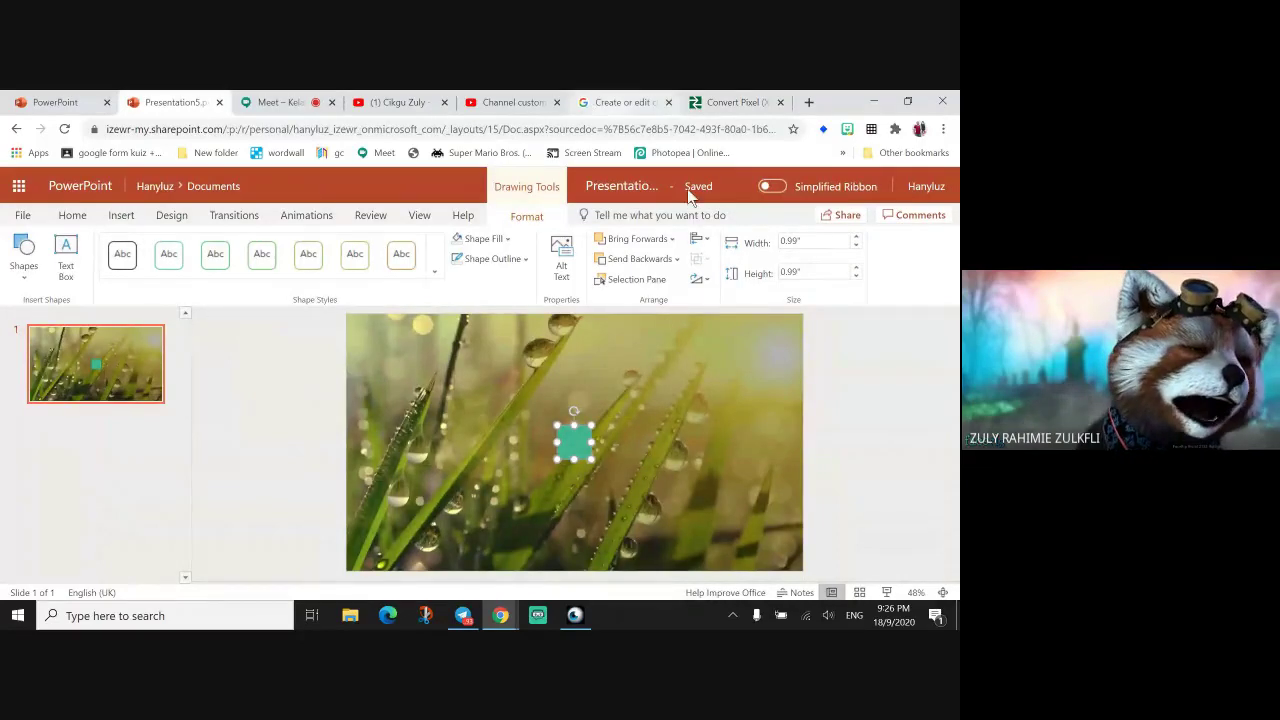
left_click(820, 239)
key("ctrl+v")
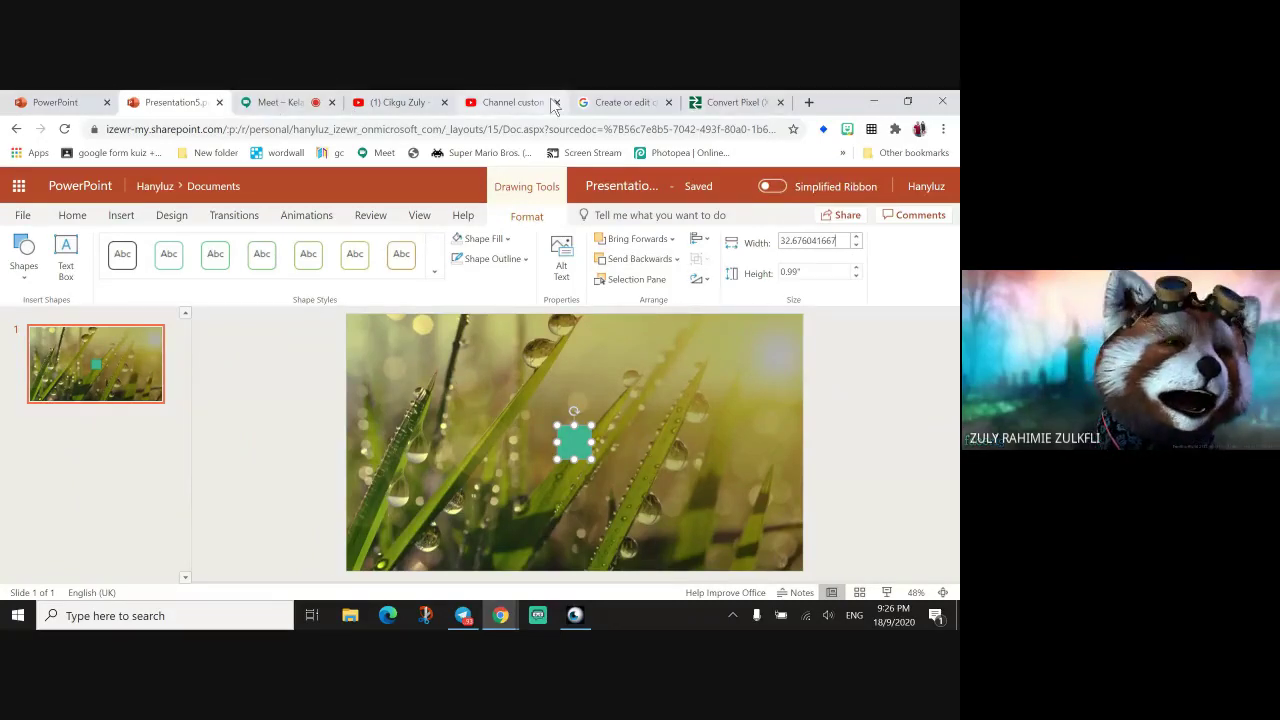
Take the 338 px safe-area height from YouTube Help, convert it to centimetres in UnitConverters, and copy the result.
left_click(620, 102)
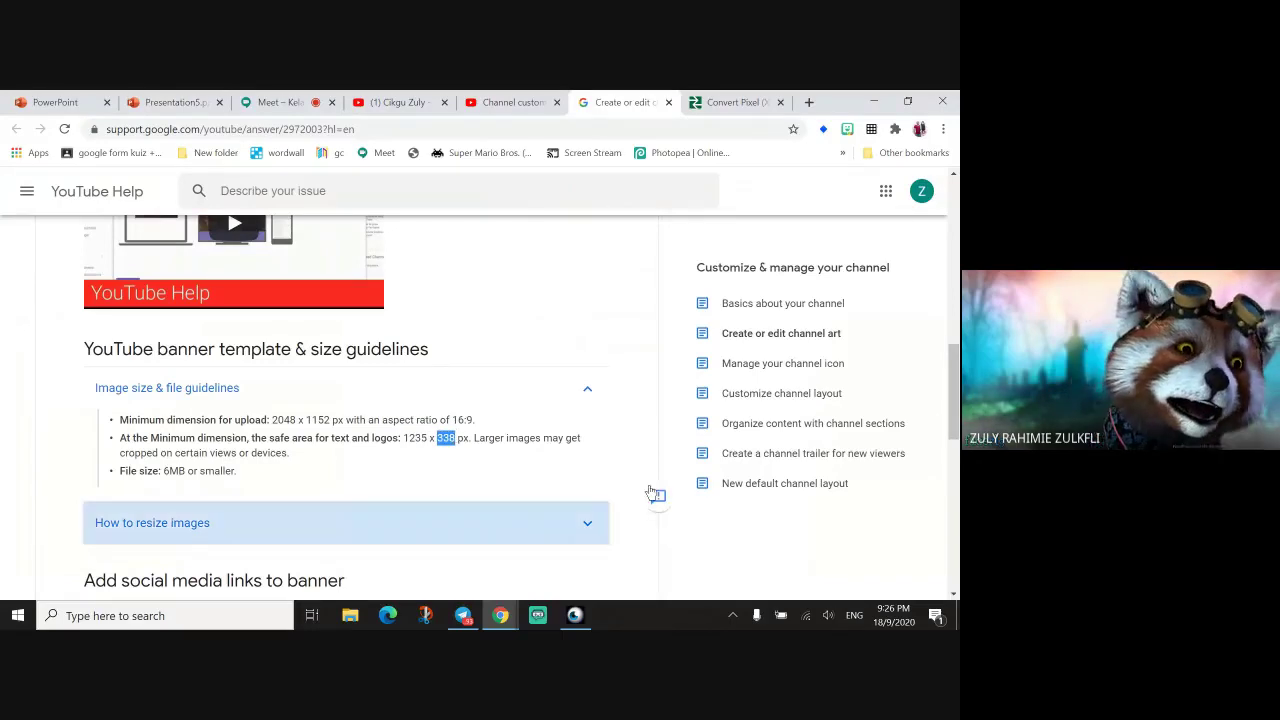
left_click(708, 103)
double_click(330, 326)
type("338")
left_click_drag(357, 364, 59, 366)
key("ctrl+c")
Switch back to the PowerPoint presentation and set the rectangle's height to 8.9429166667.
left_click(170, 102)
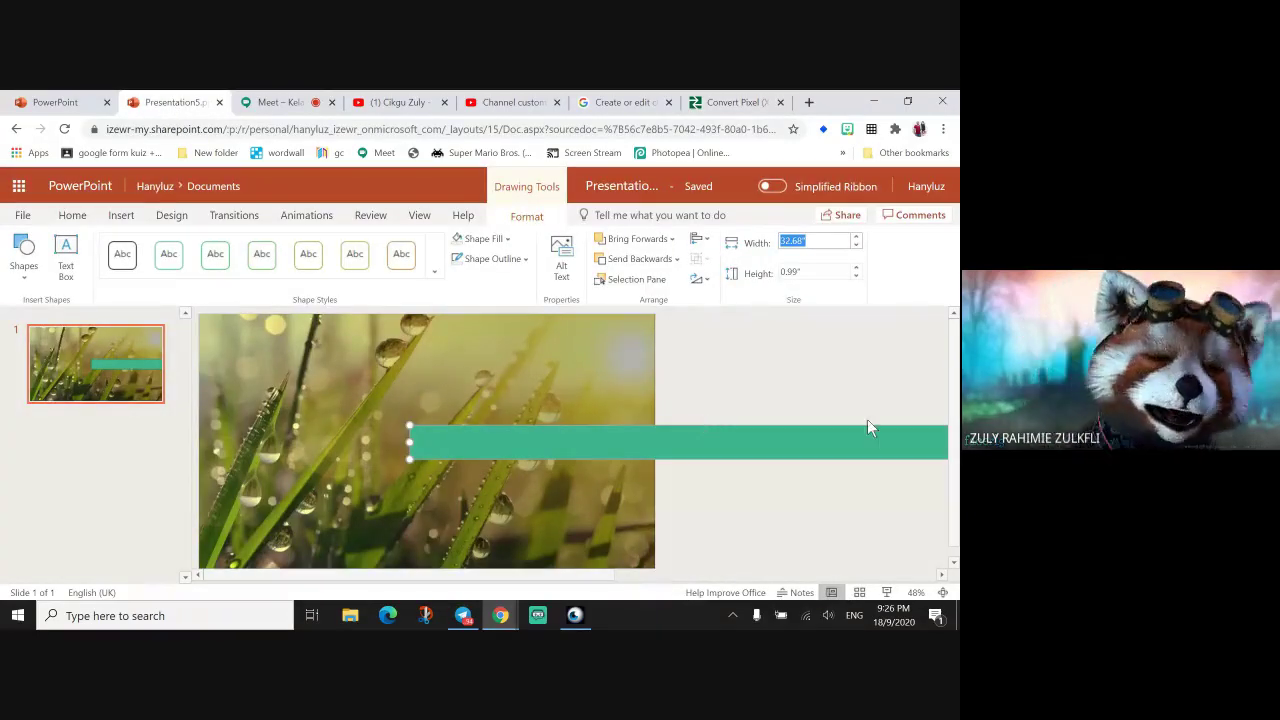
key("Tab")
key("ctrl+v")
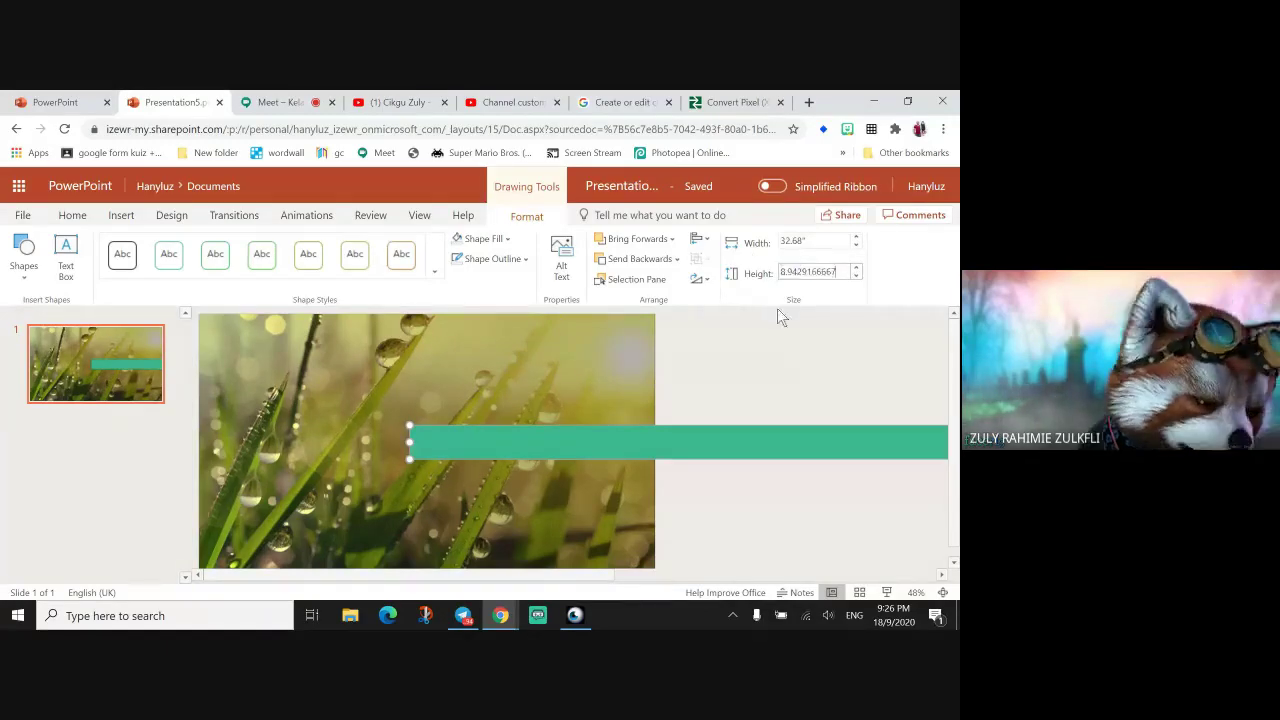
key("Return")
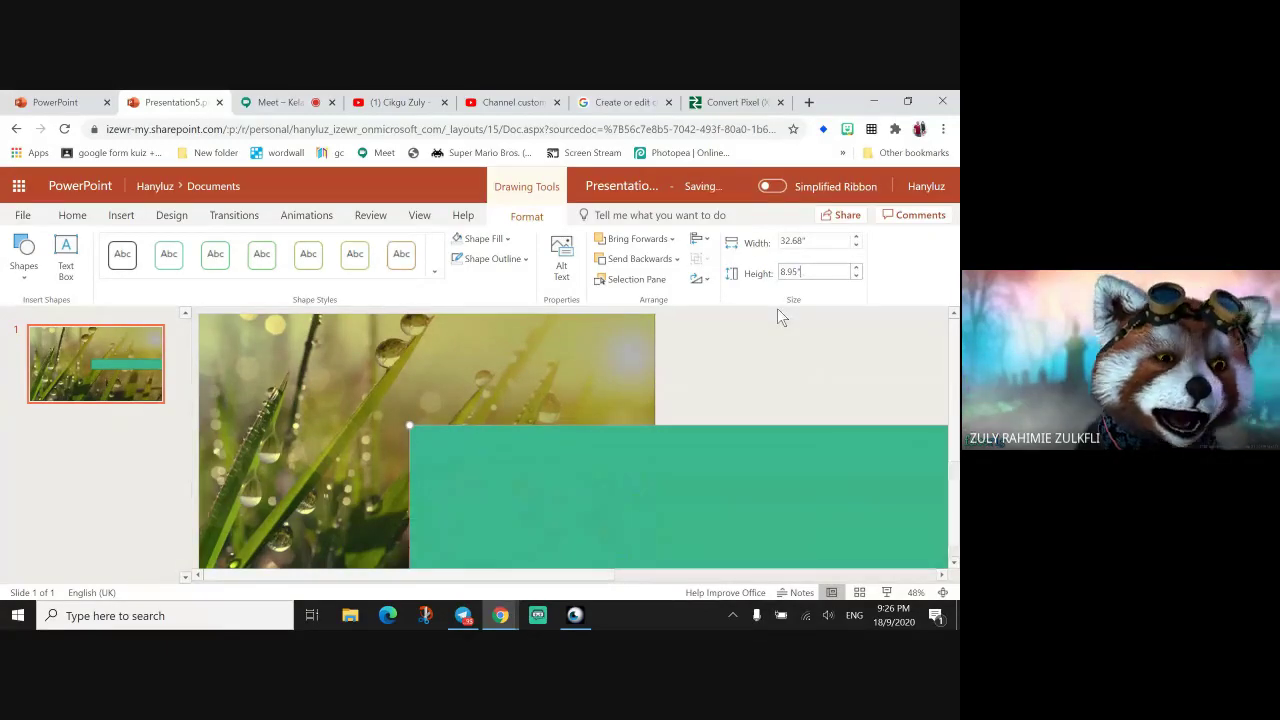
Try to position the enlarged rectangle over the grass picture on the slide.
left_click_drag(668, 538, 506, 480)
key("ctrl+minus")
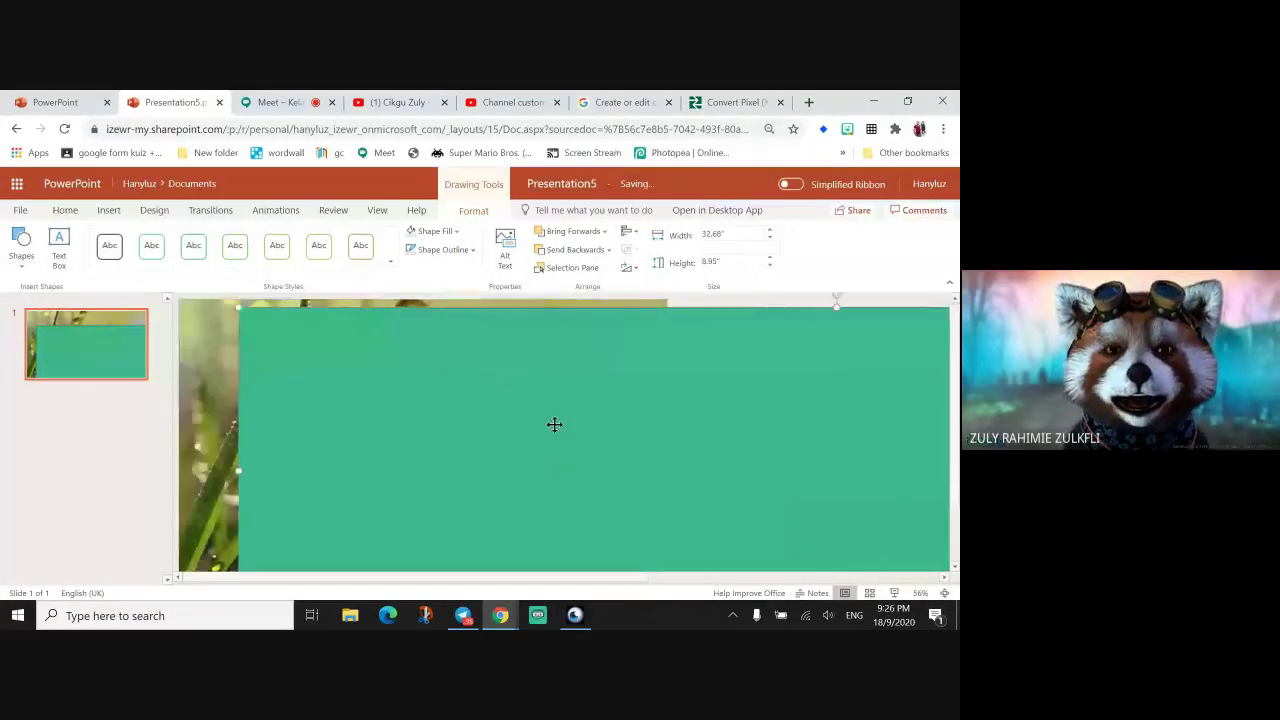
left_click_drag(346, 397, 426, 492)
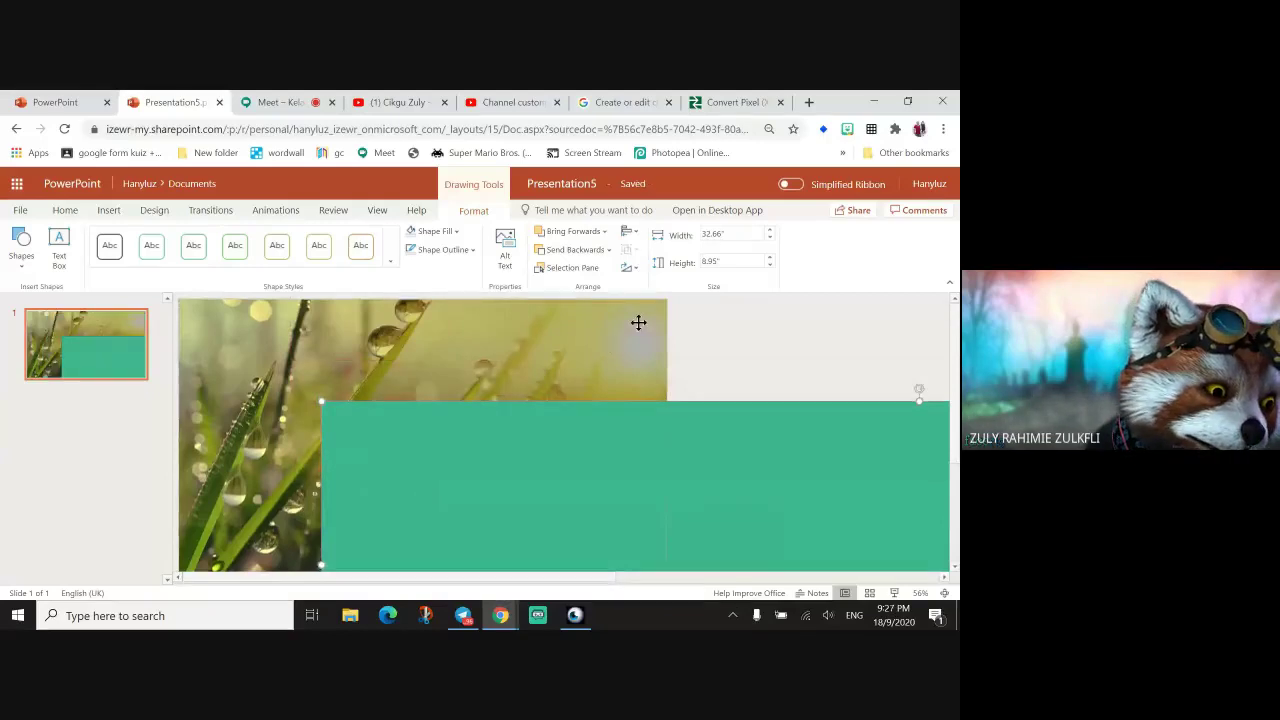
Recheck the 1235 px safe-area width in YouTube Help and its centimetre conversion in UnitConverters, returning to the presentation.
left_click(722, 101)
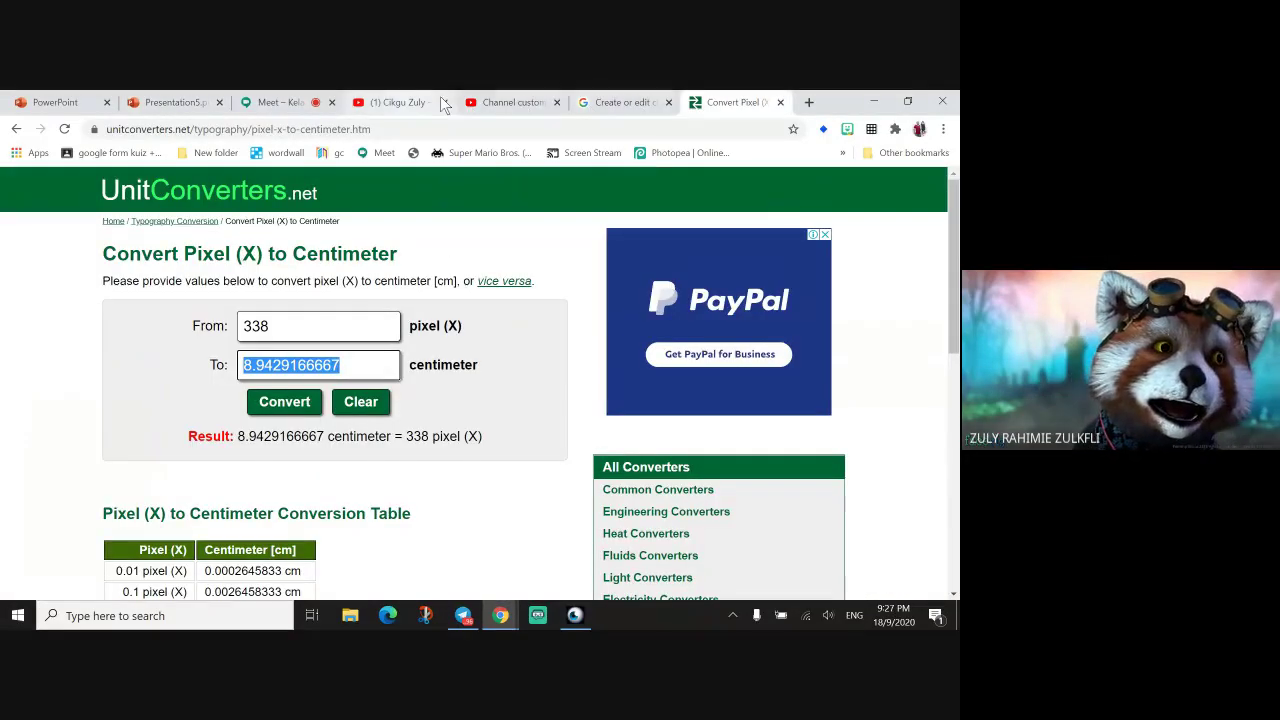
left_click(612, 104)
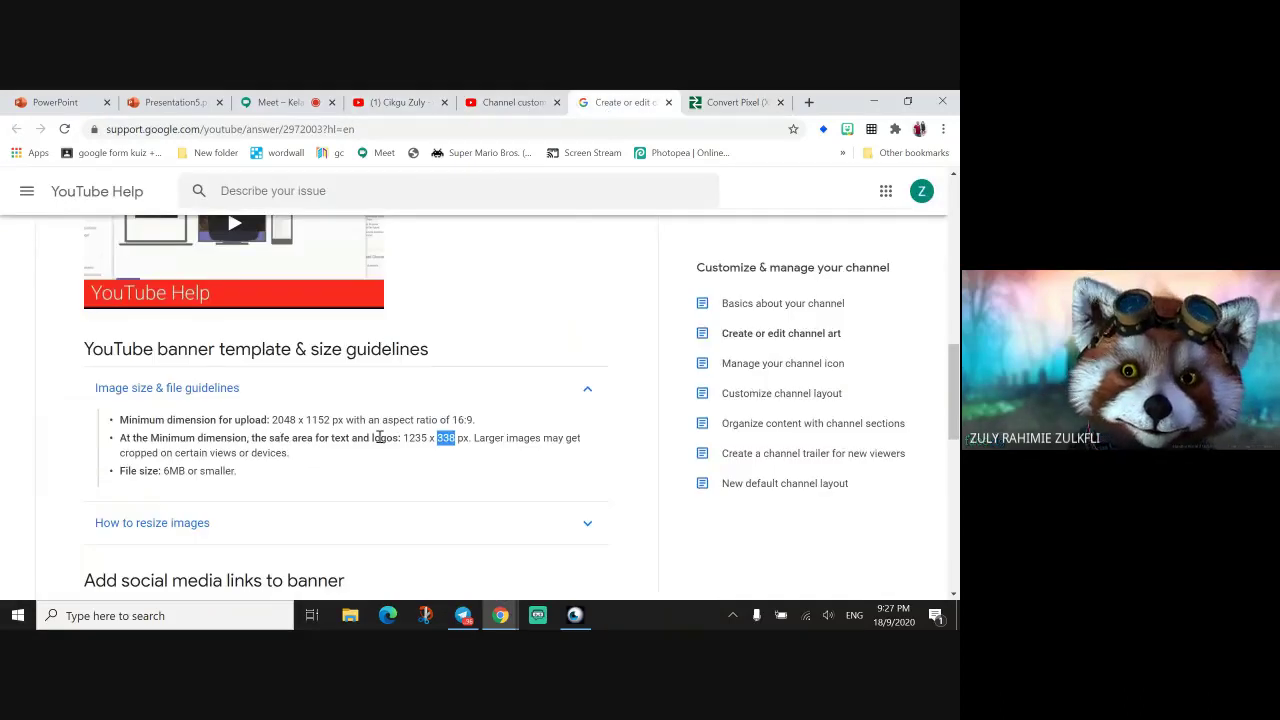
left_click_drag(405, 437, 427, 438)
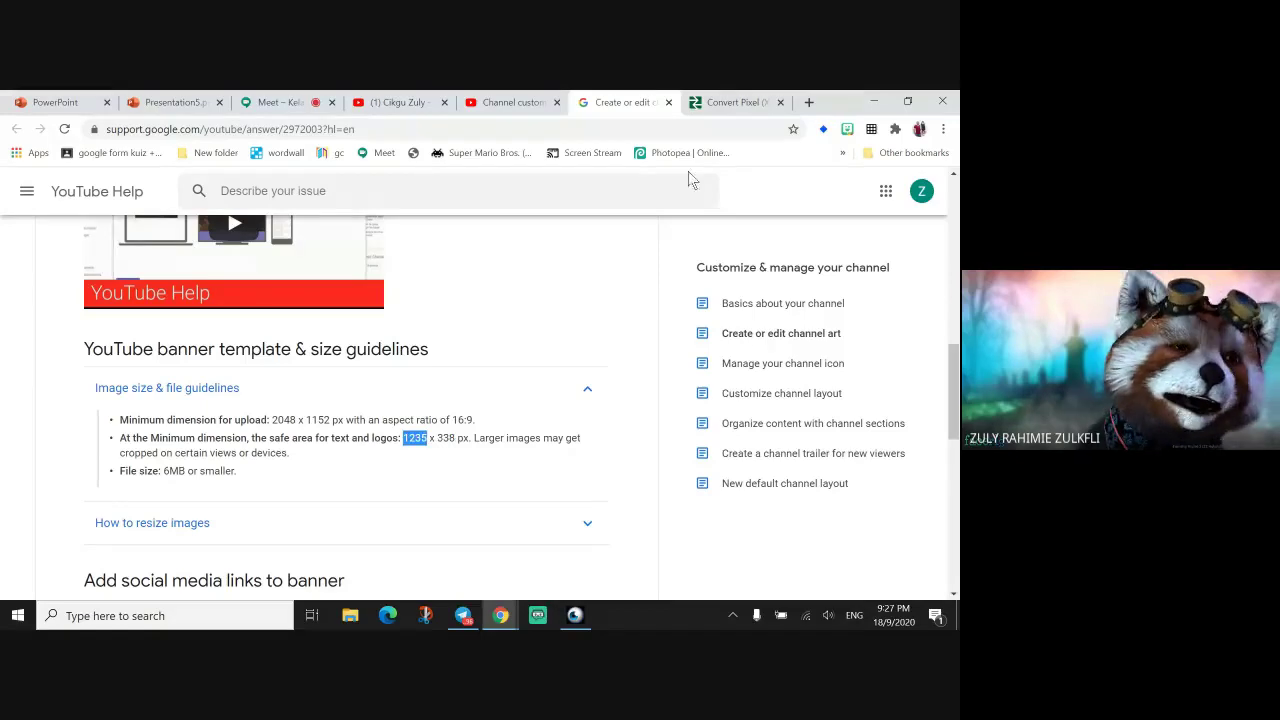
left_click(716, 100)
key("ctrl+v")
left_click(285, 401)
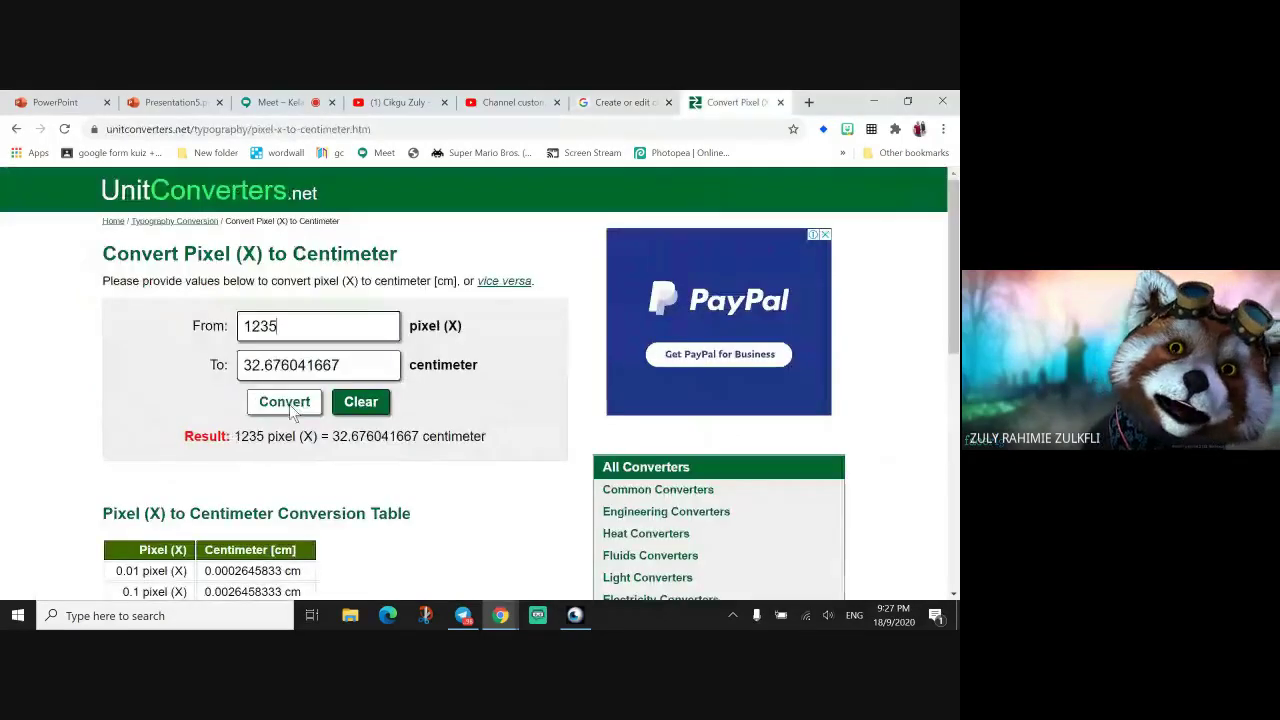
left_click(352, 366)
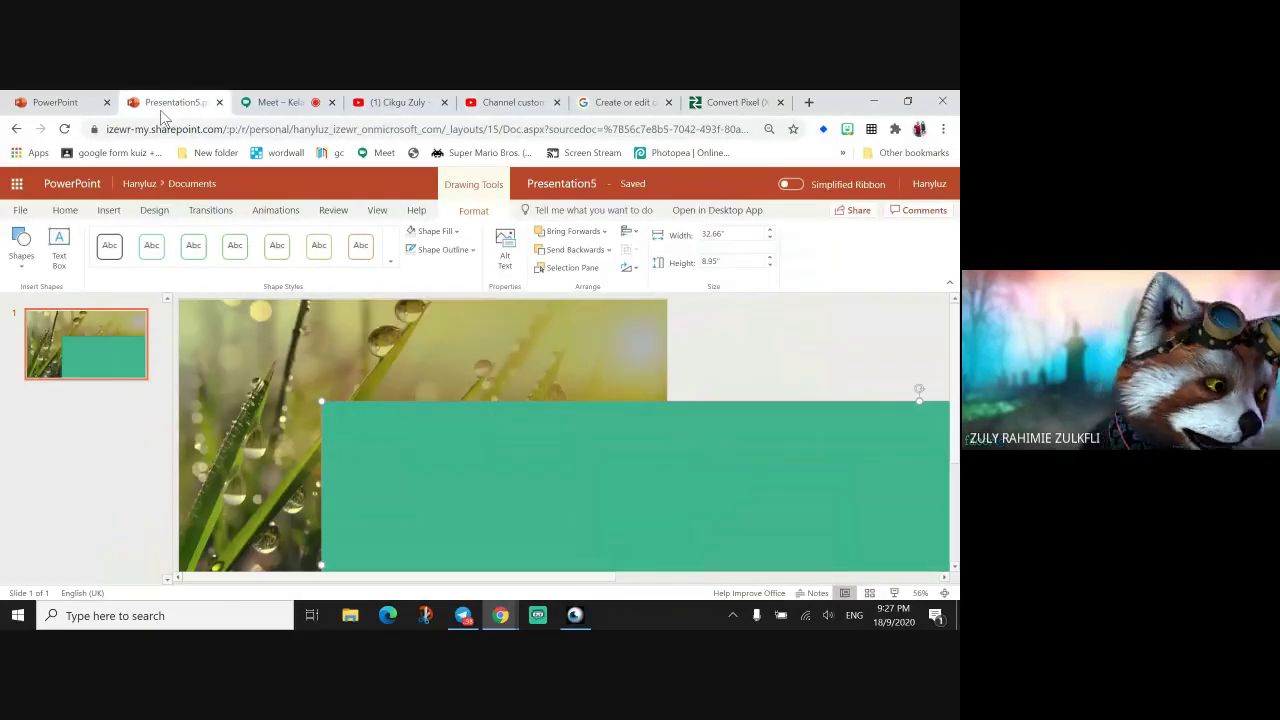
Zoom the slide to 33% and reposition the rectangle to compare it with the grass picture.
left_click_drag(553, 538, 470, 434)
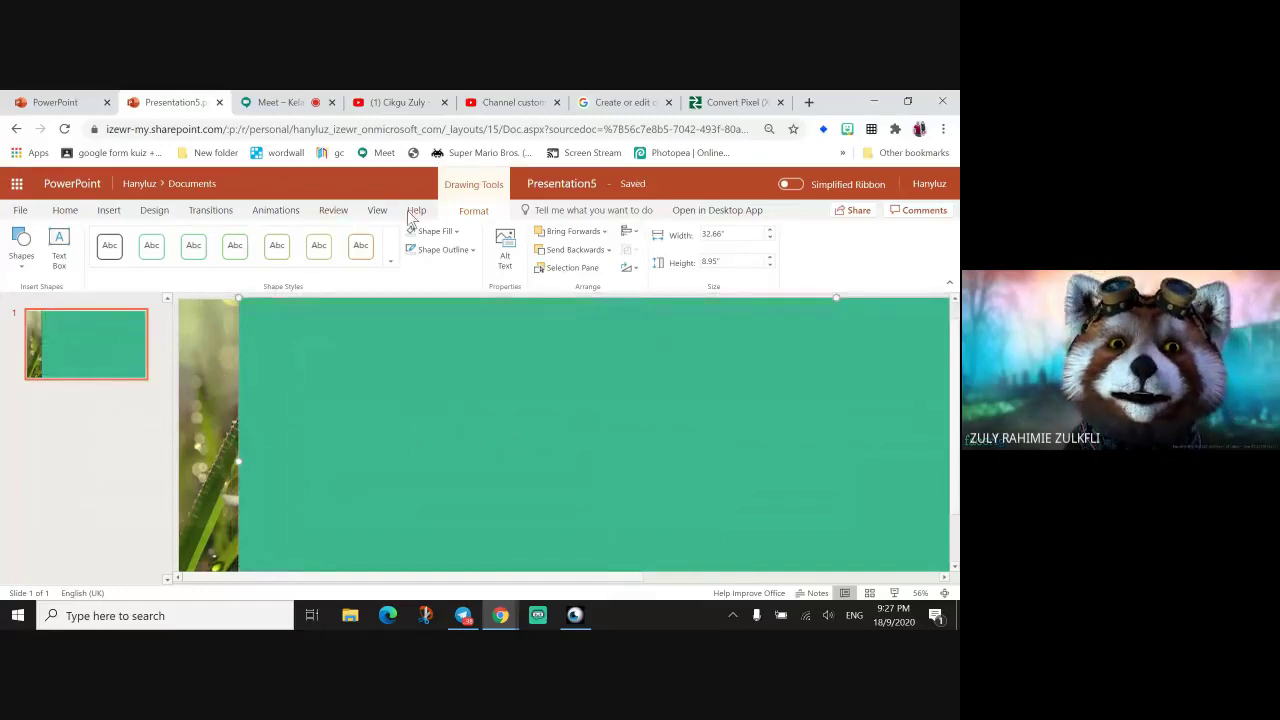
left_click(377, 211)
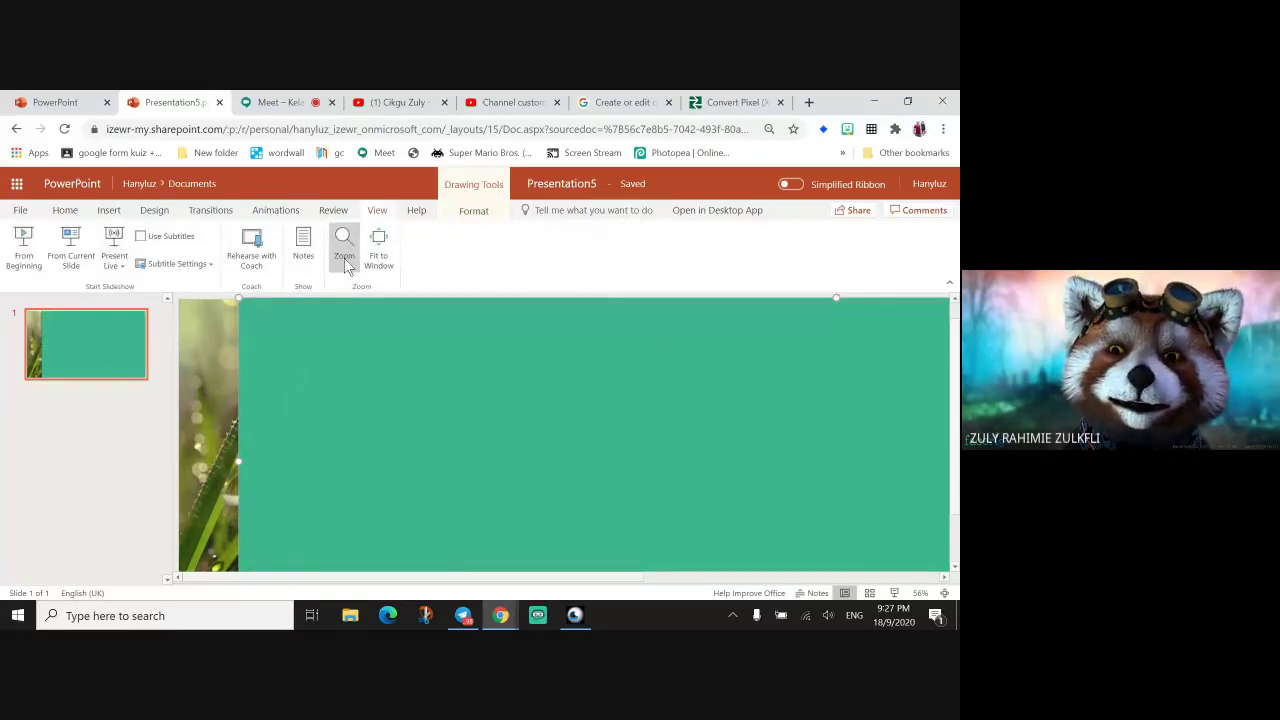
left_click(344, 258)
left_click(460, 482)
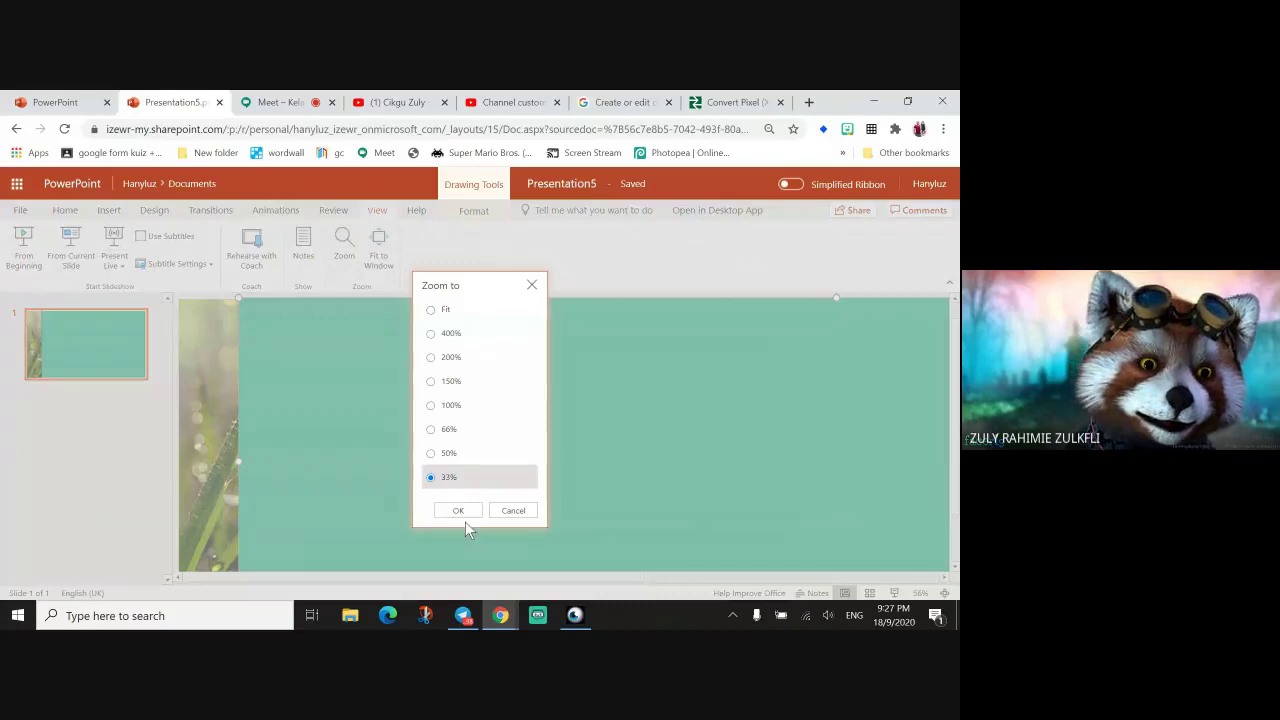
left_click(459, 513)
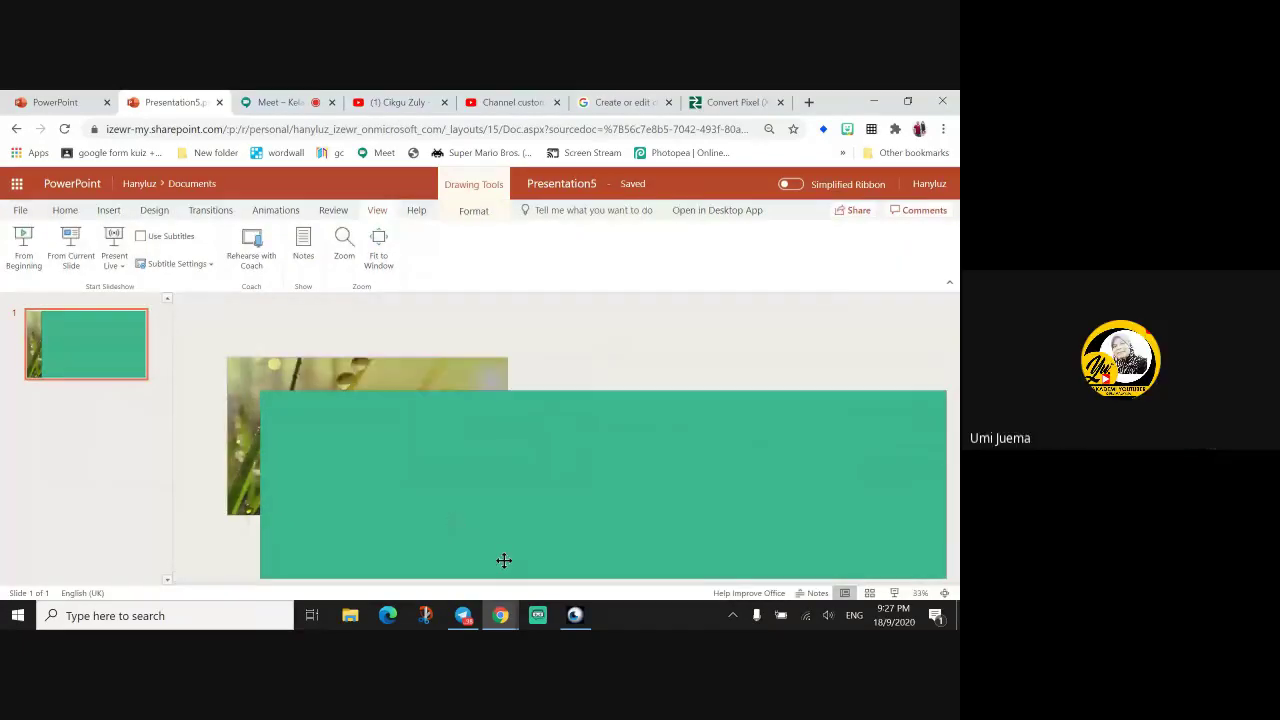
left_click_drag(515, 552, 513, 497)
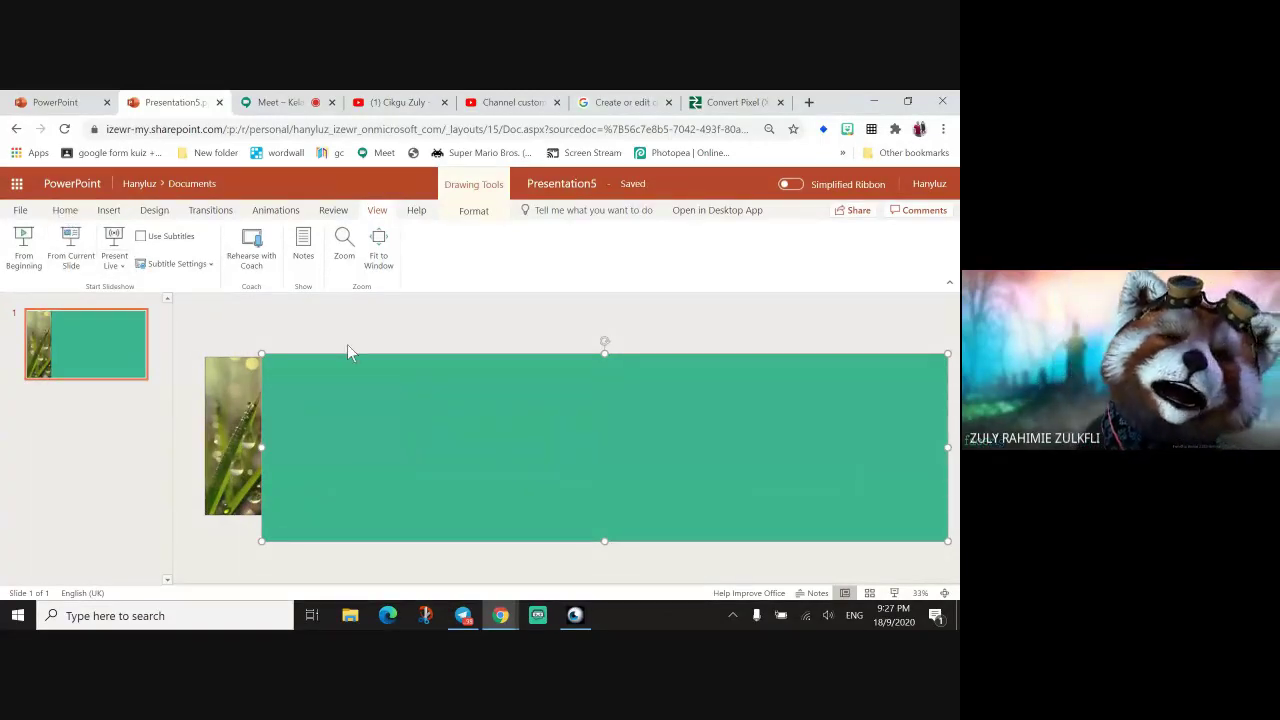
mouse_move(415, 413)
left_mouse_down()
mouse_move(443, 503)
mouse_move(424, 401)
left_mouse_up()
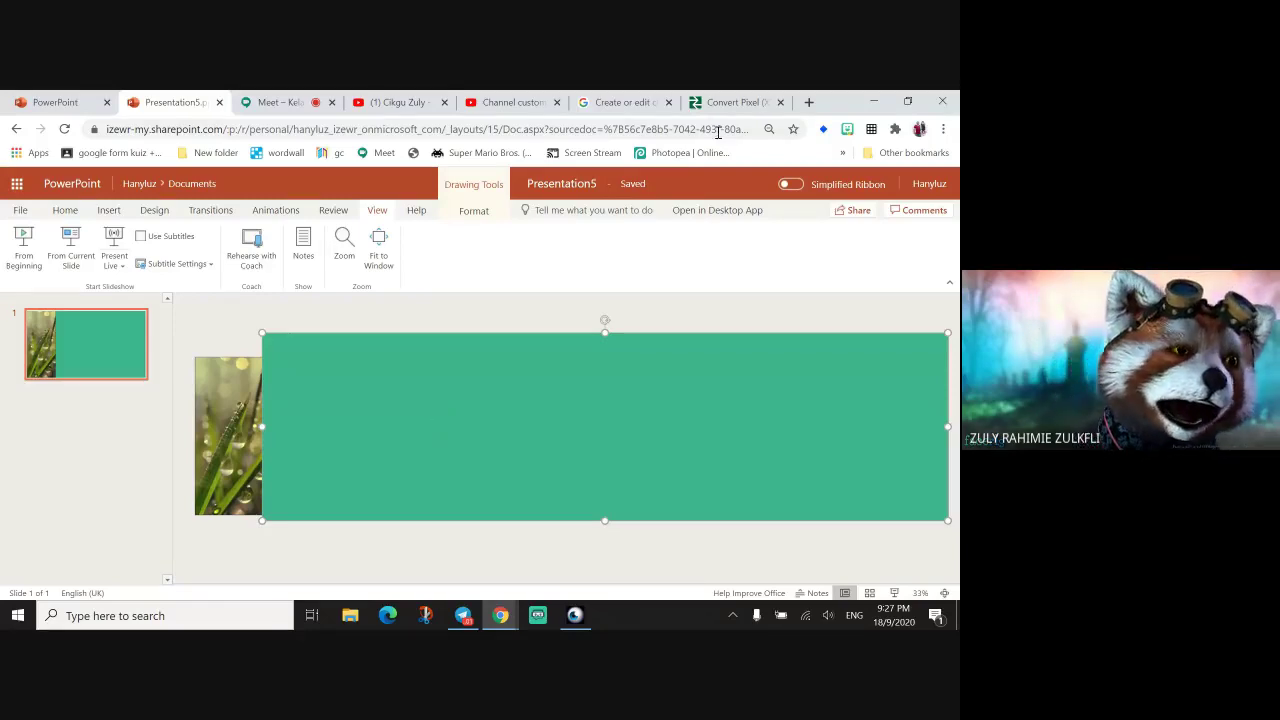
Compare the extents of the grass picture and the oversized green rectangle, and delete the rectangle.
left_click(236, 400)
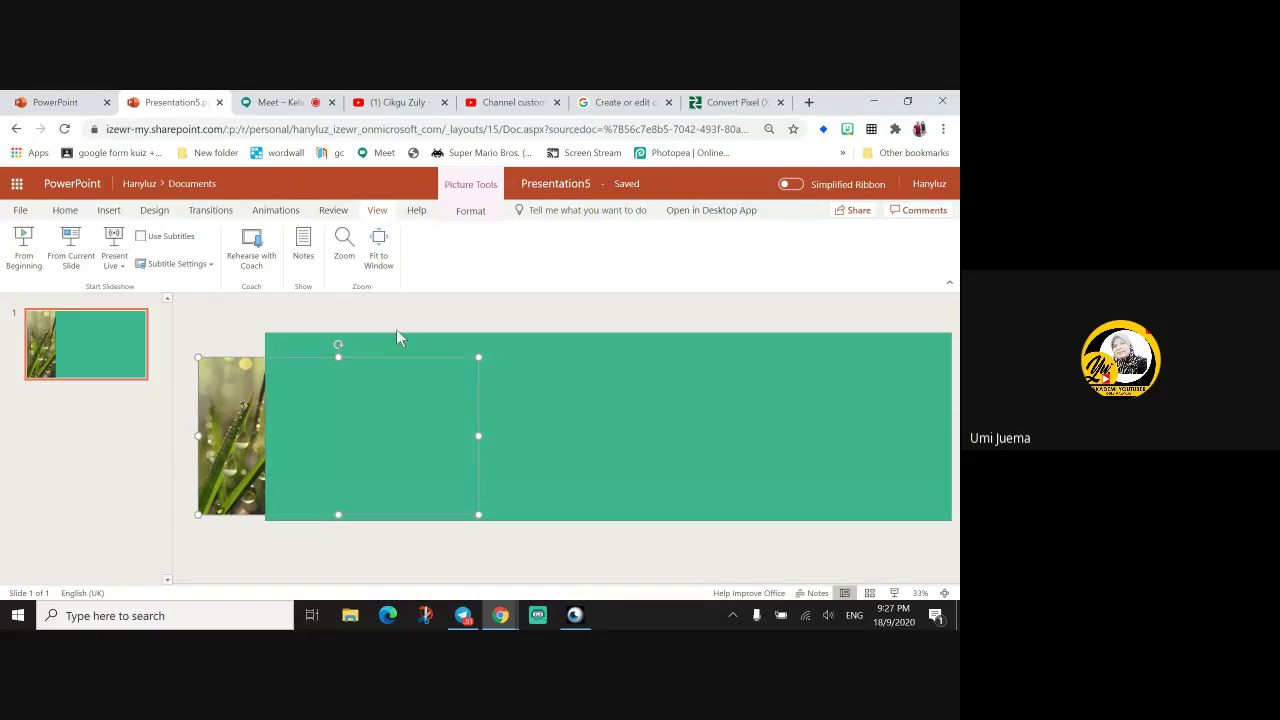
left_click(740, 430)
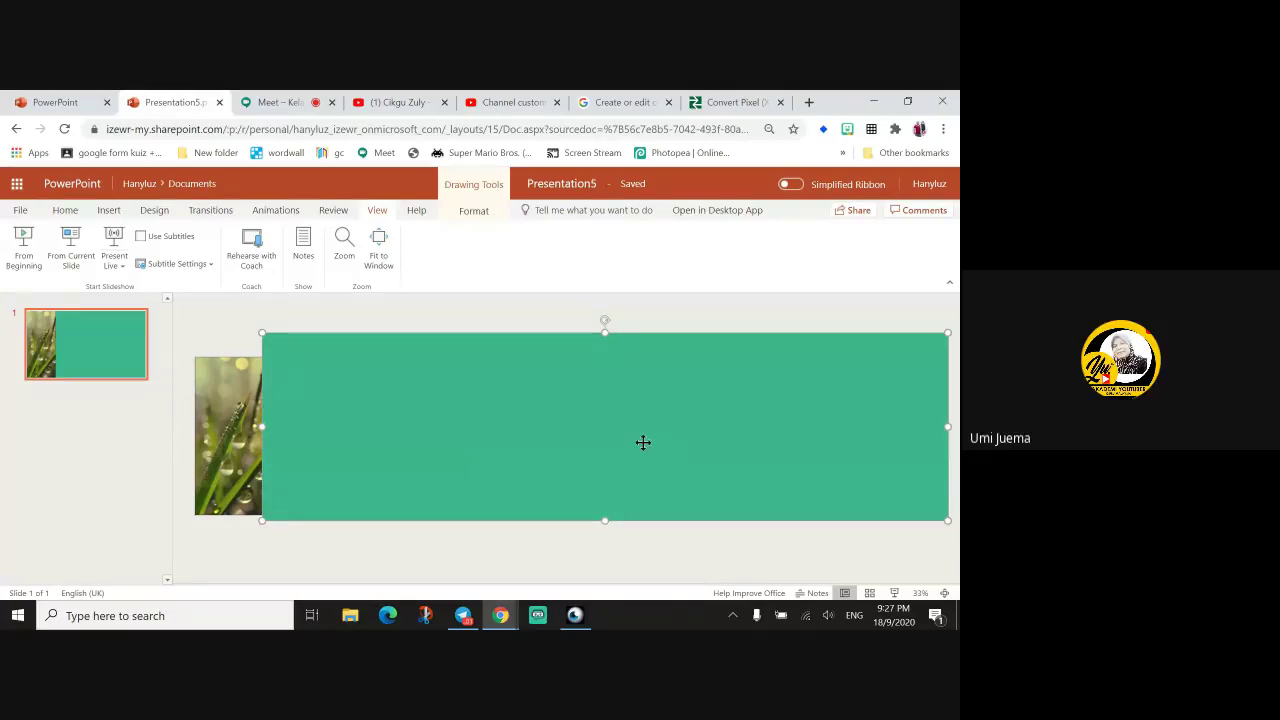
left_click(204, 381)
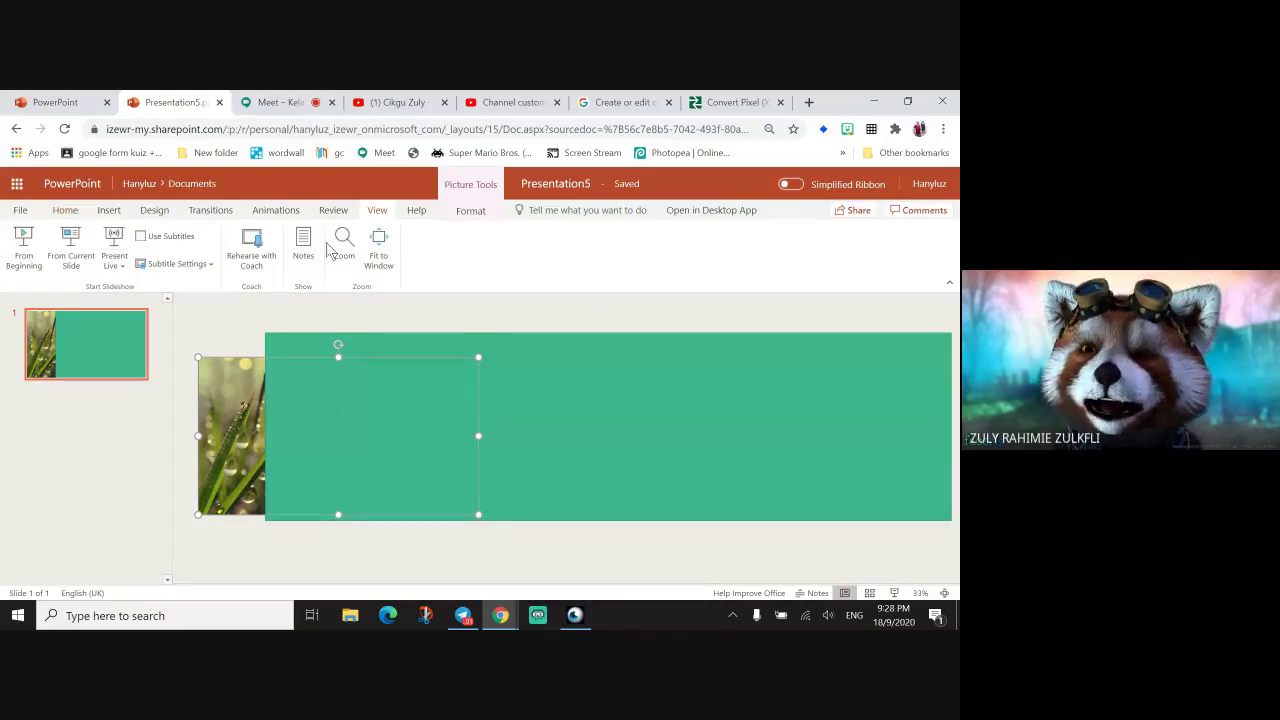
left_click(637, 411)
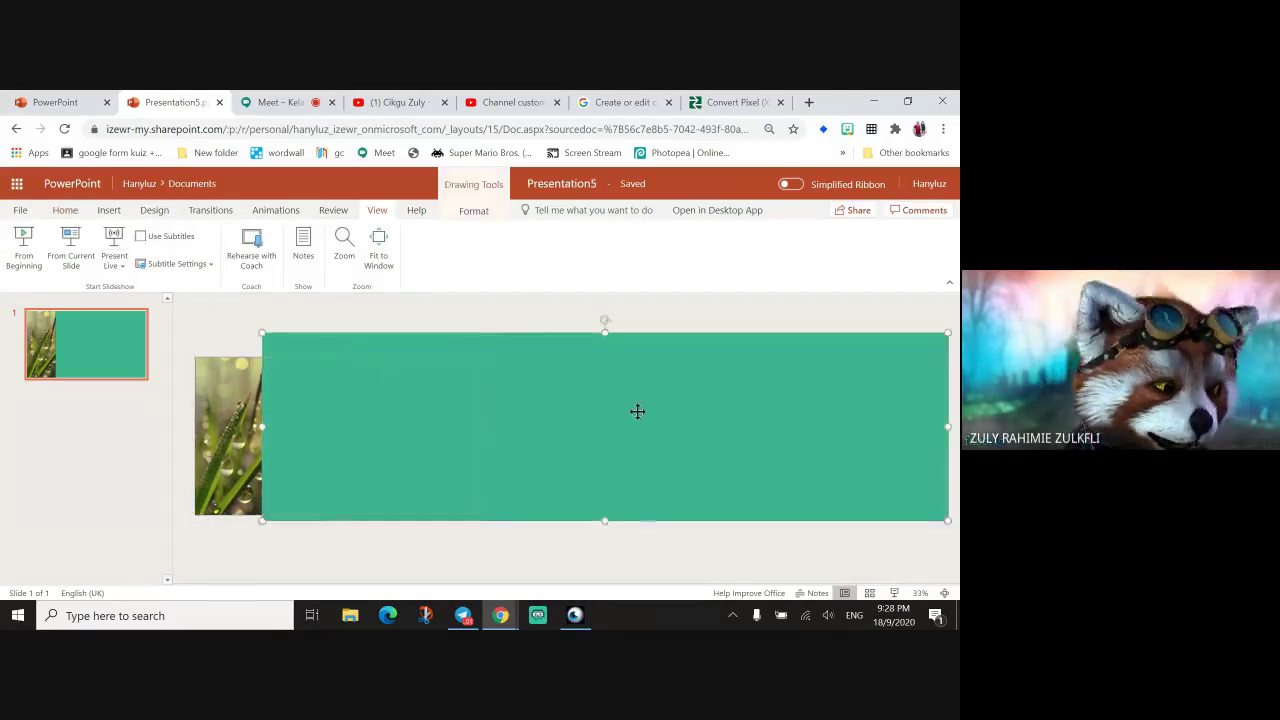
key("Delete")
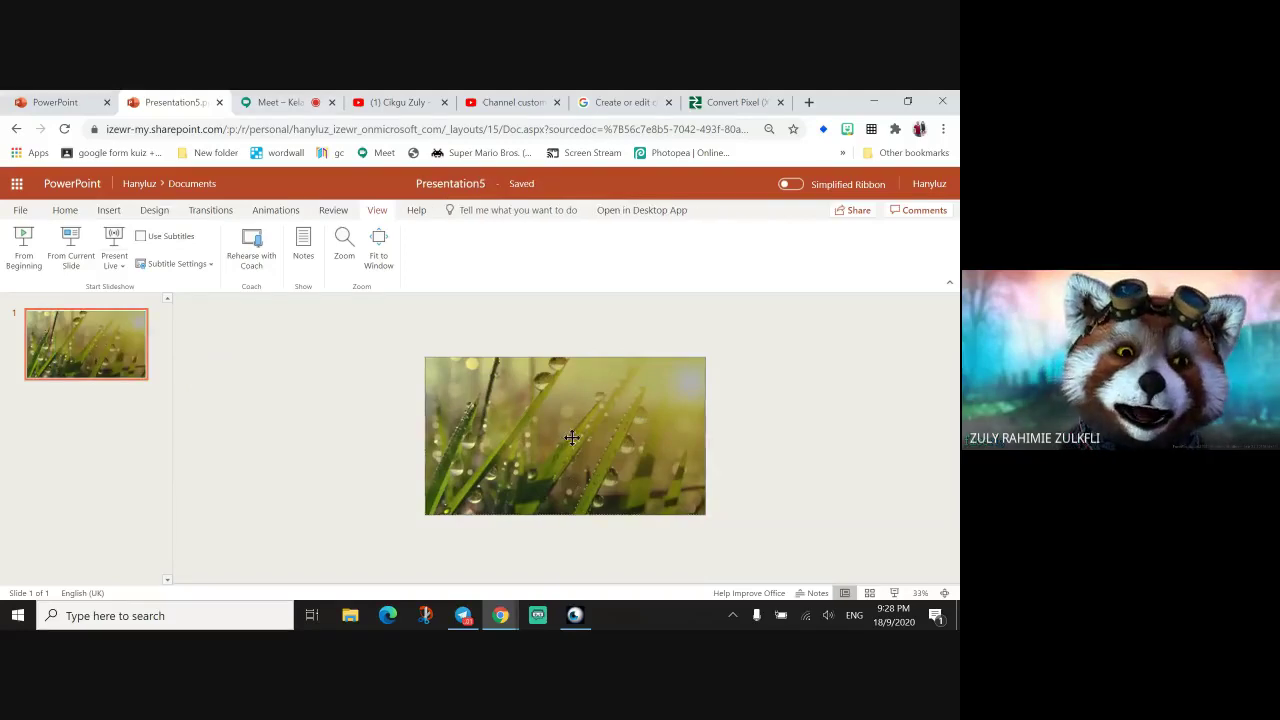
Open the custom slide size settings for the presentation.
left_click(571, 437)
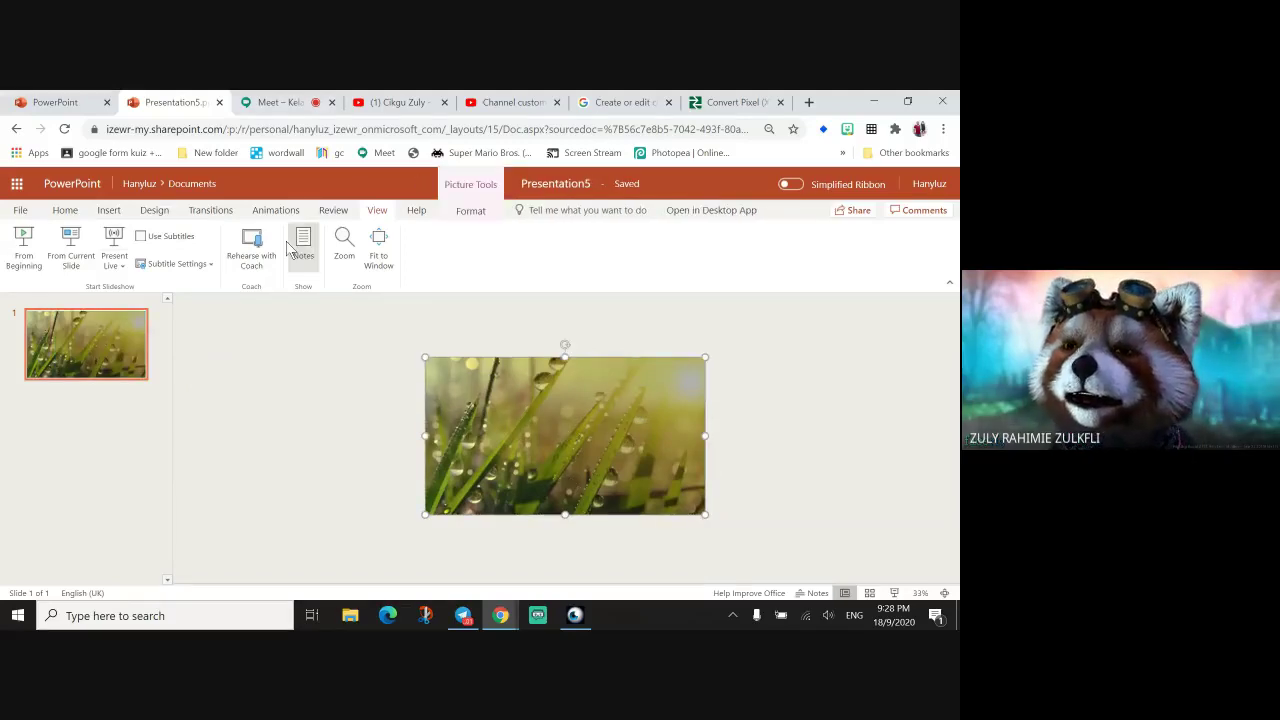
left_click(70, 212)
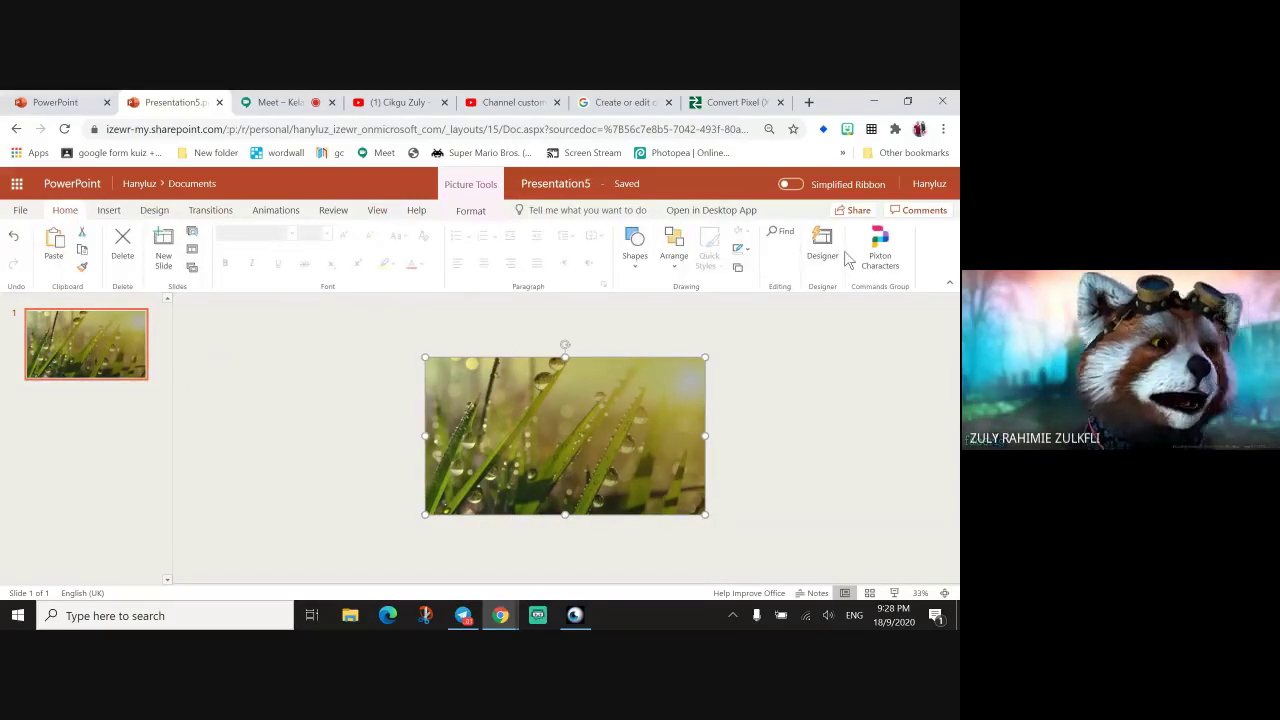
left_click(108, 210)
left_click(155, 210)
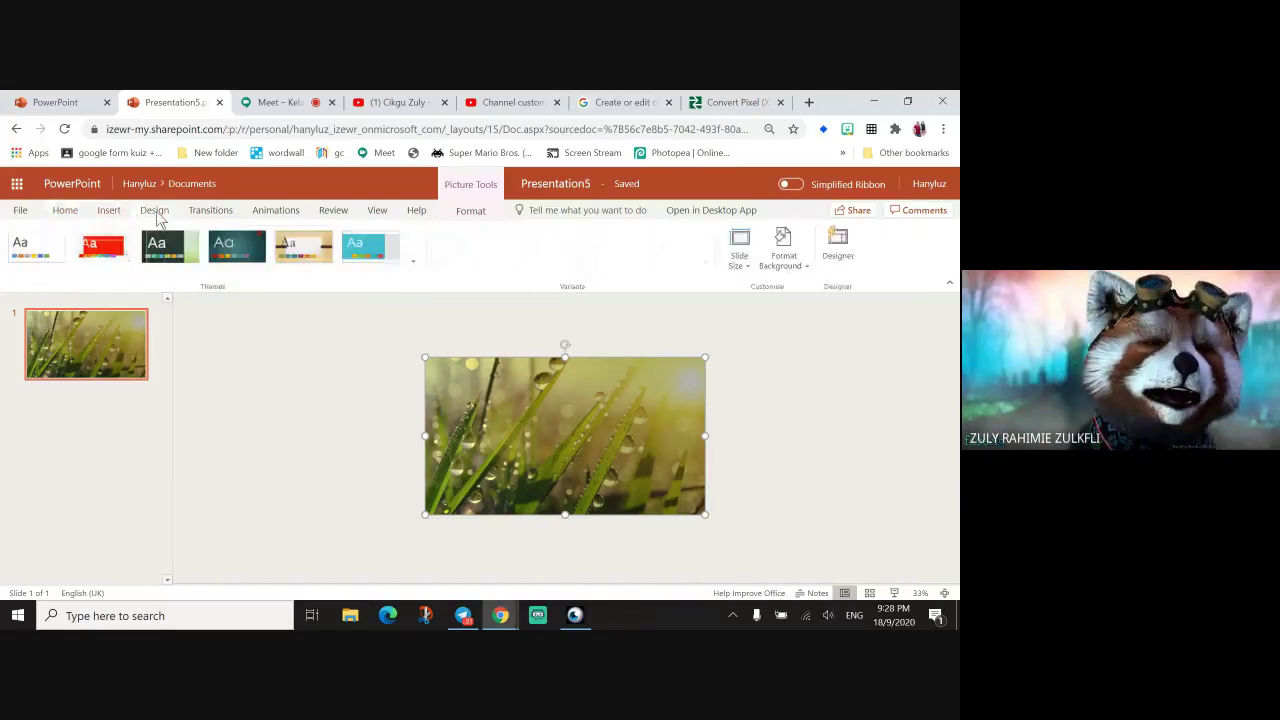
left_click(739, 248)
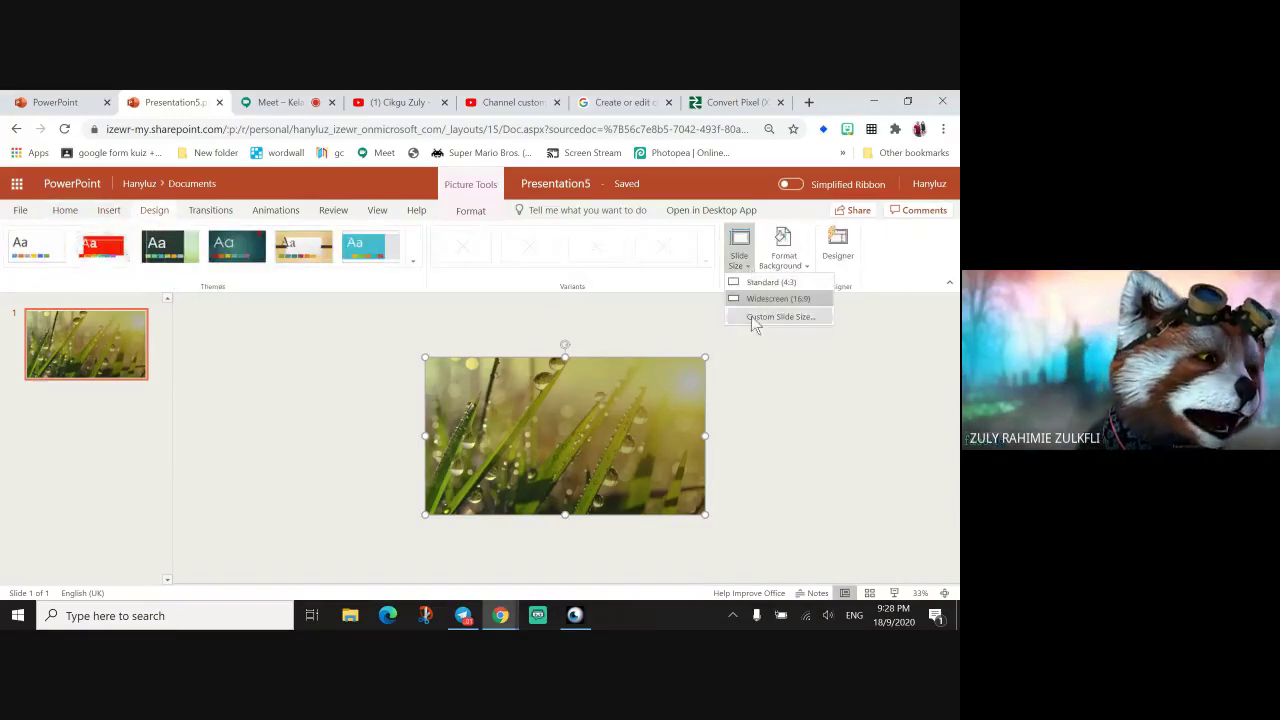
left_click(751, 316)
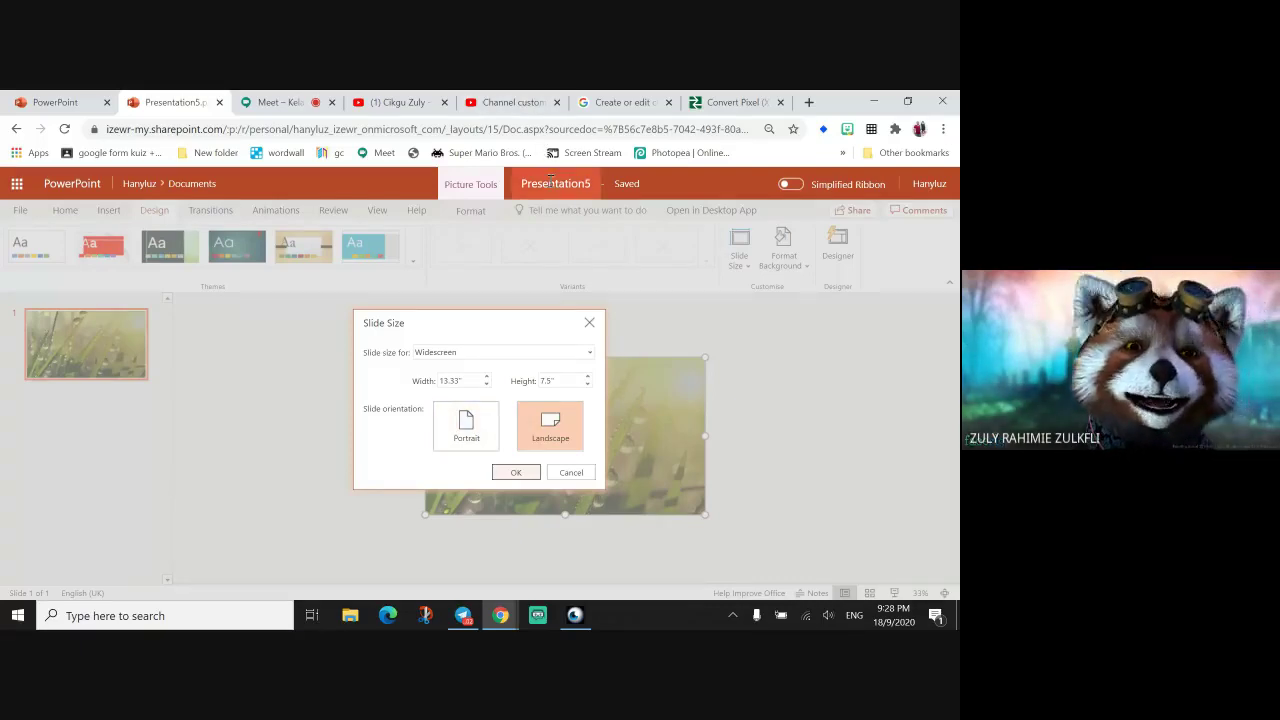
Copy the 2048 px banner width from YouTube Studio and convert it to centimetres in UnitConverters.
left_click(737, 103)
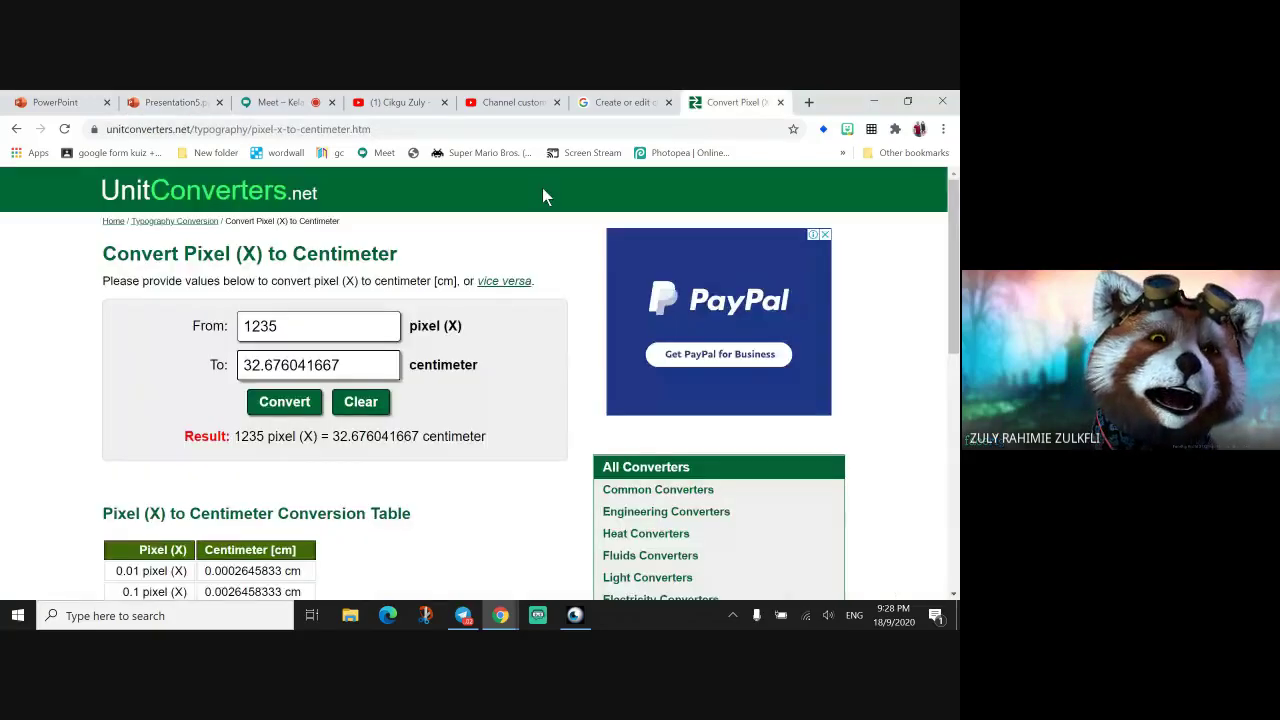
left_click(625, 103)
left_click(507, 103)
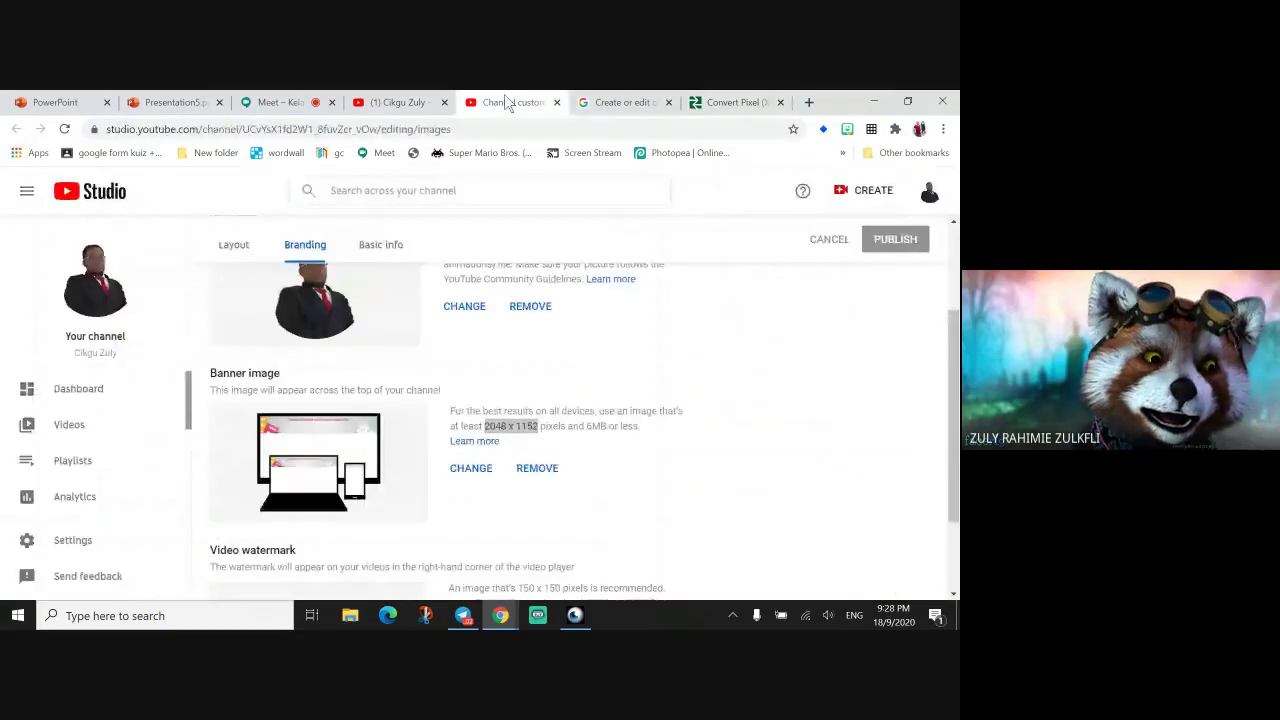
left_click(480, 423)
left_click_drag(482, 424, 508, 425)
key("ctrl+c")
left_click(729, 103)
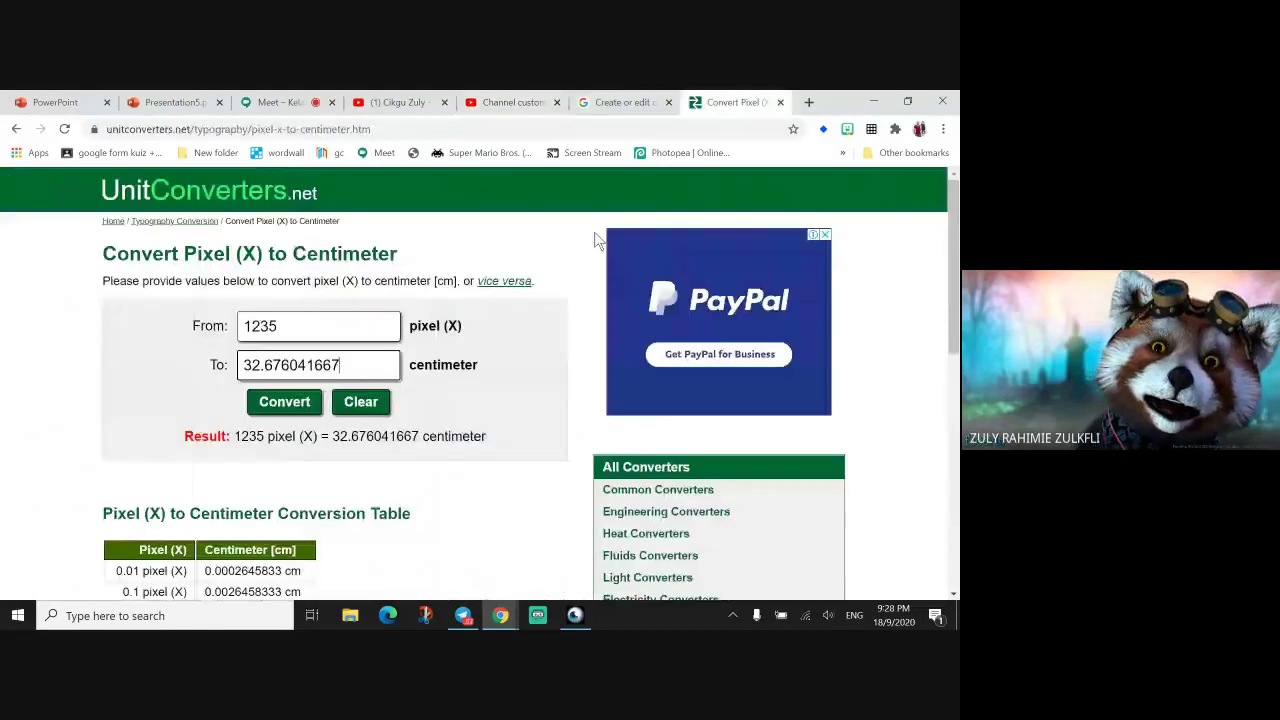
left_click_drag(285, 326, 170, 341)
key("ctrl+v")
key("Tab")
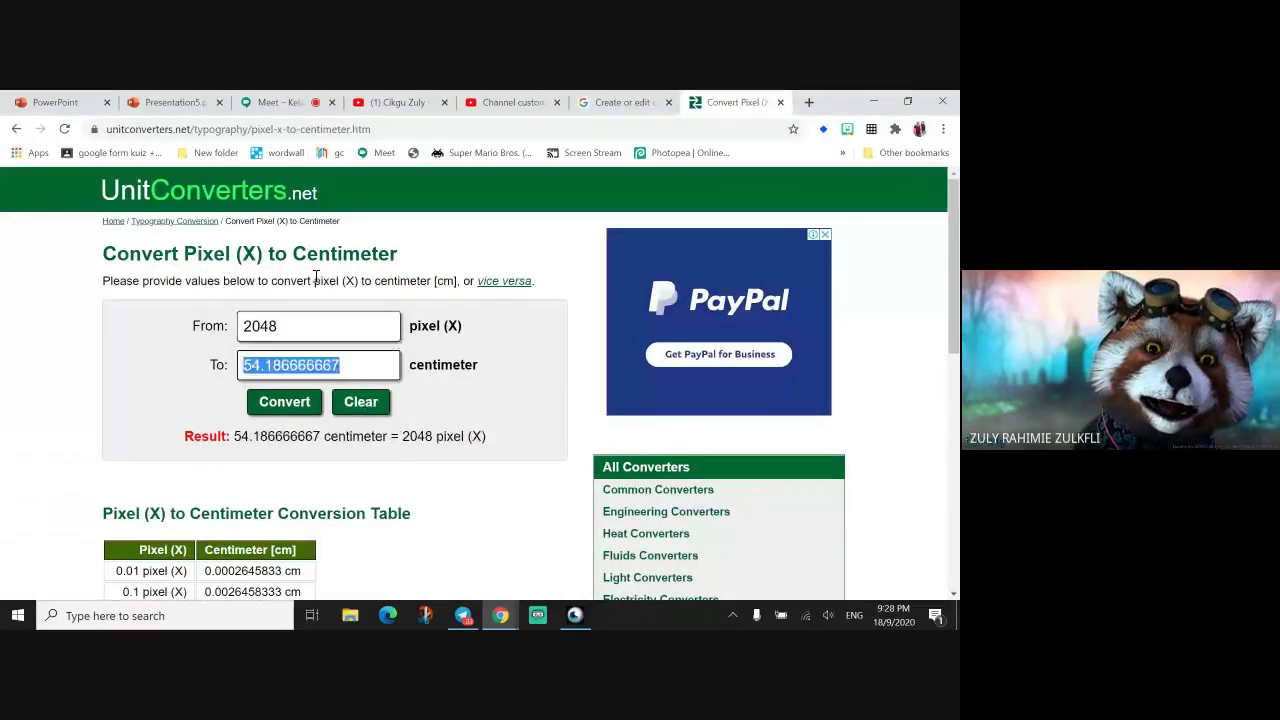
Return to the presentation and set the custom slide width to the converted value 54.186666667.
left_click(165, 102)
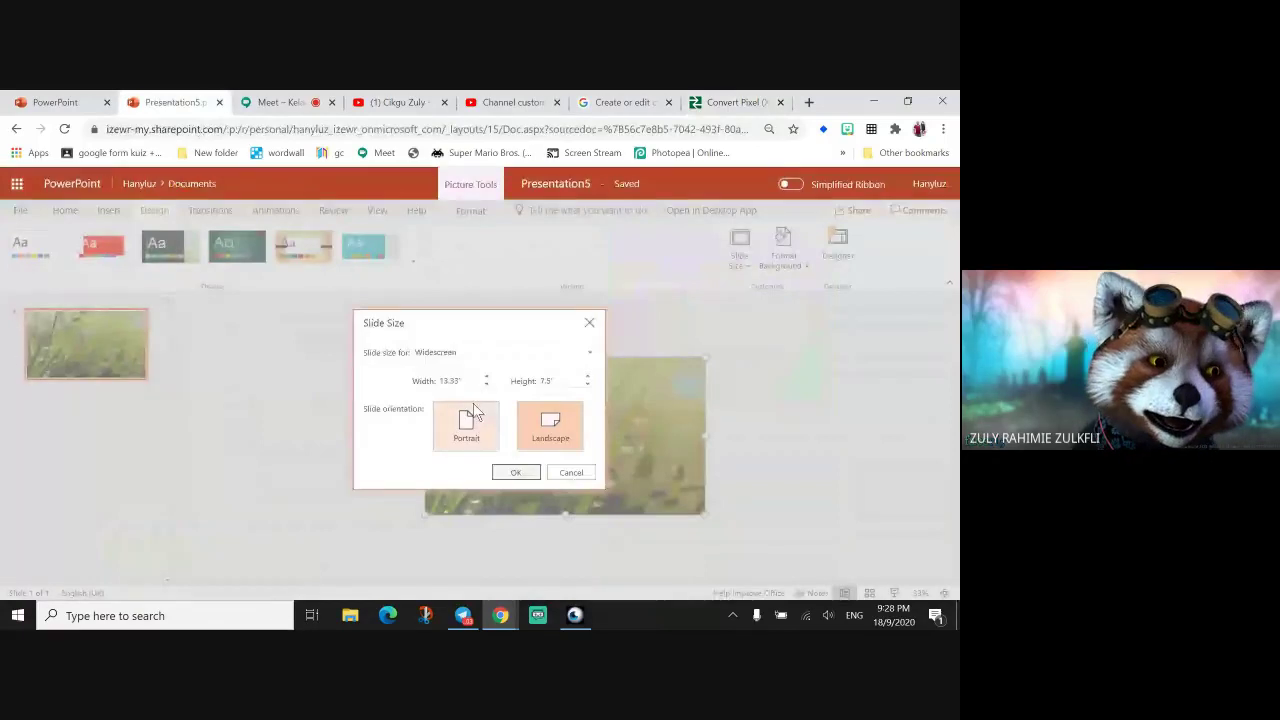
left_click_drag(468, 380, 291, 372)
type("18.66666667")
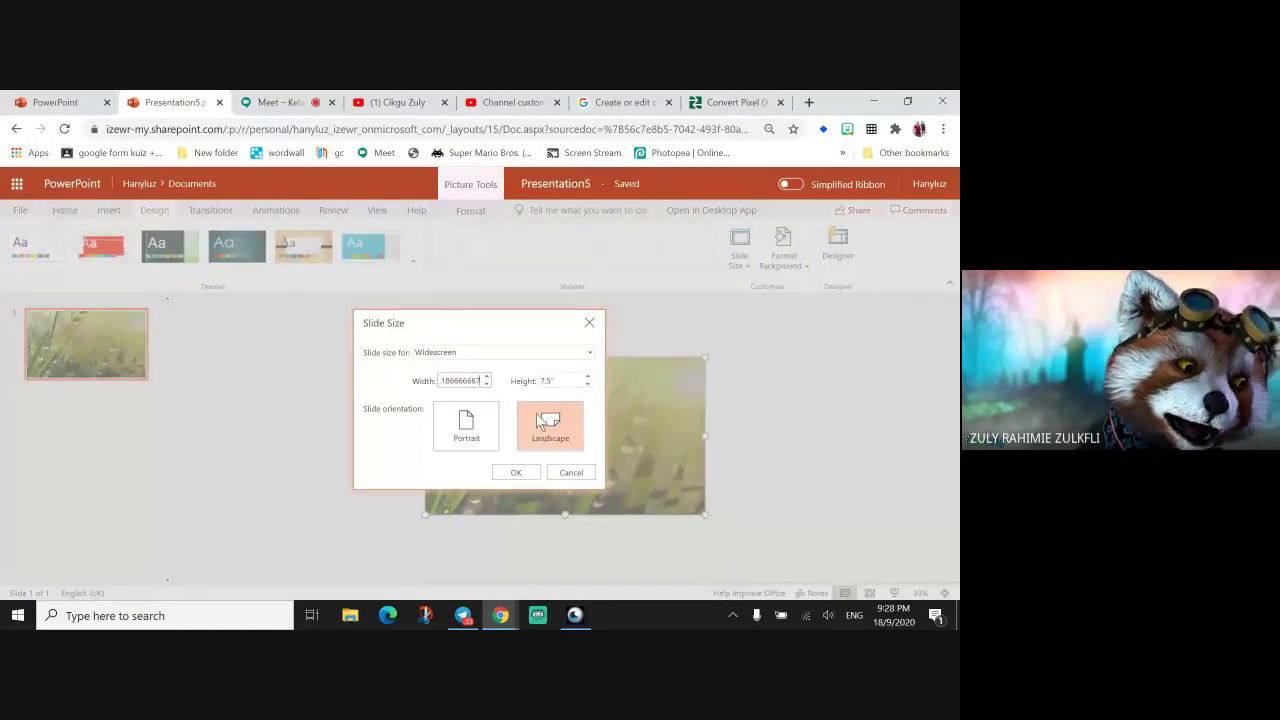
left_click(563, 380)
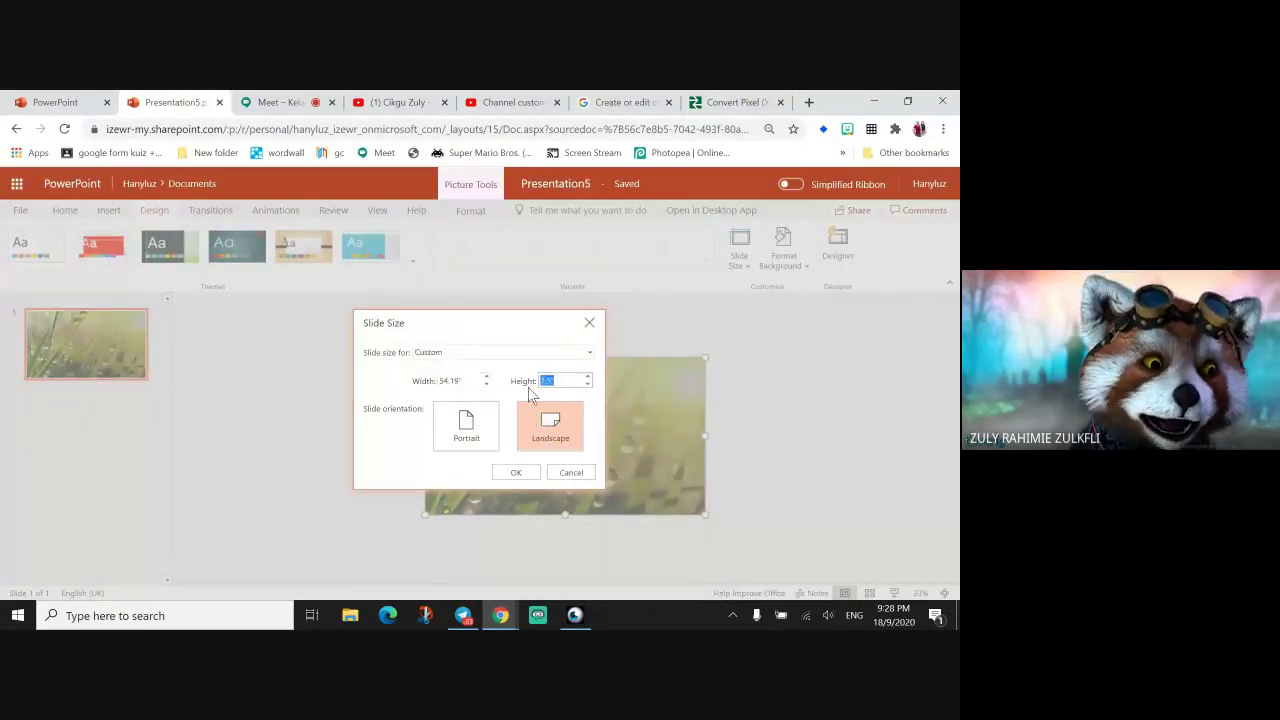
Copy the 1152 px banner height from YouTube Studio, convert it to centimetres in UnitConverters, and copy the result.
left_click(724, 104)
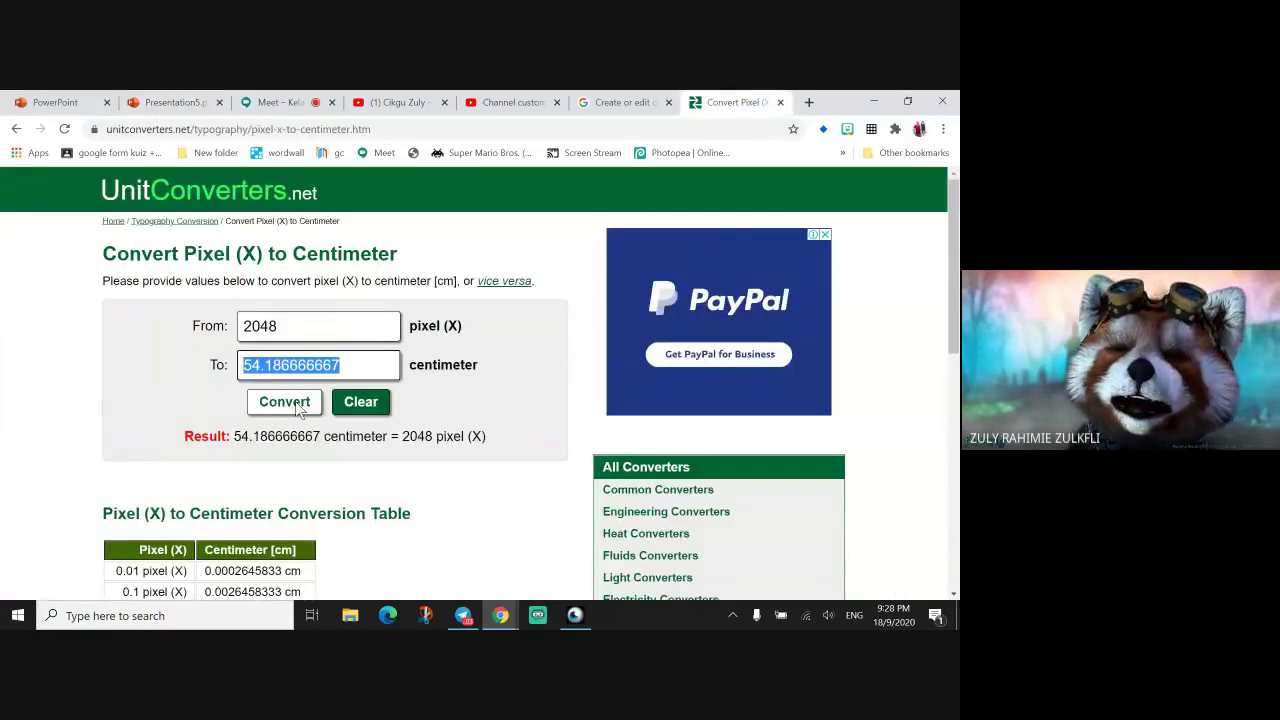
left_click(540, 104)
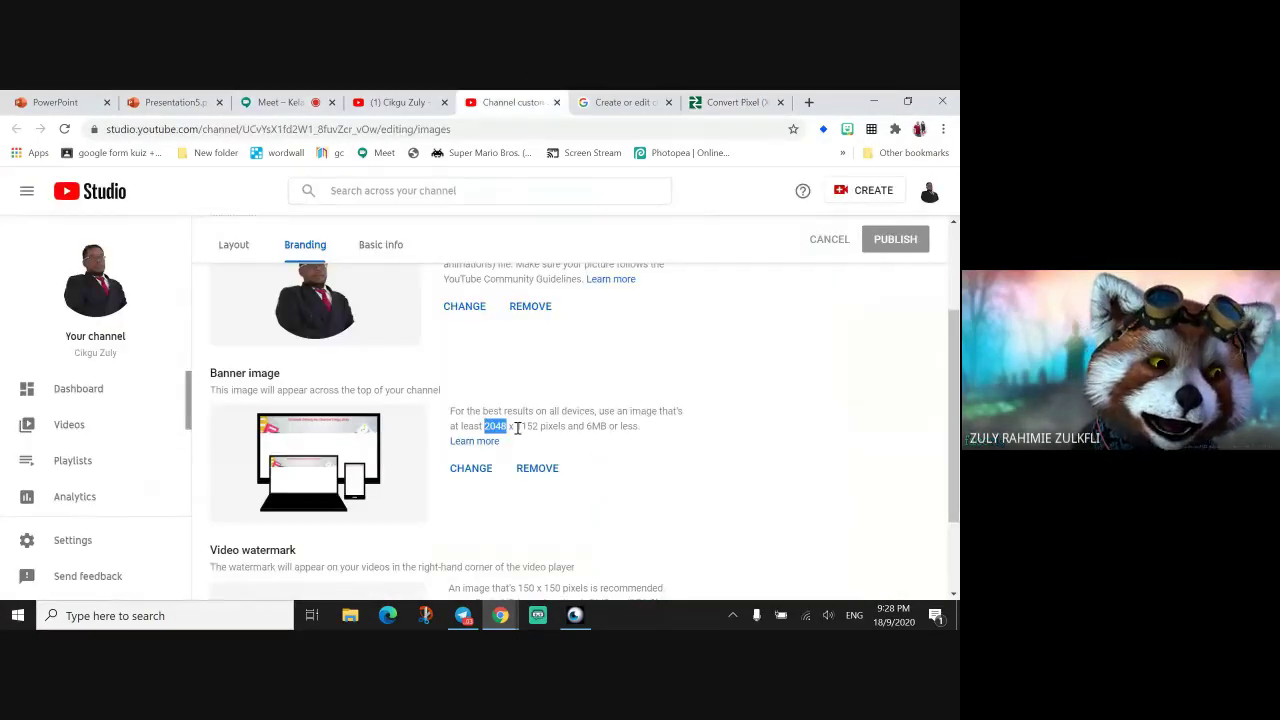
left_click_drag(516, 426, 537, 427)
key("ctrl+c")
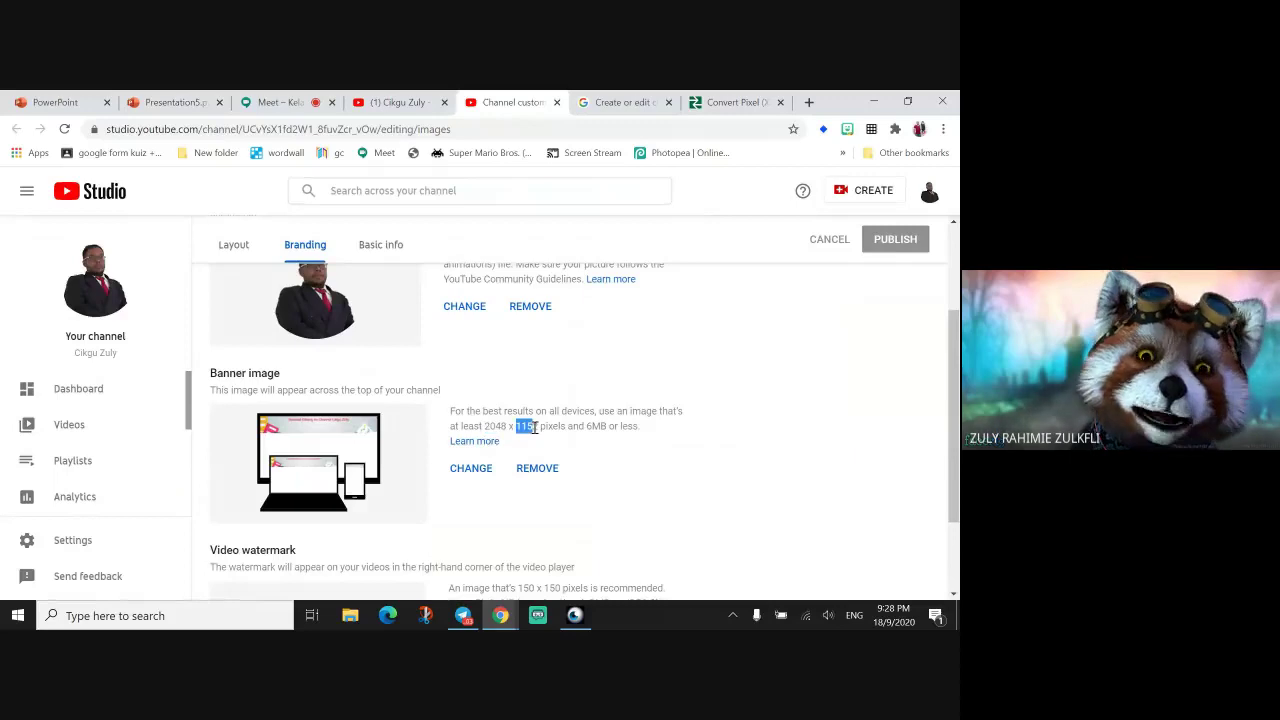
left_click(742, 100)
double_click(320, 338)
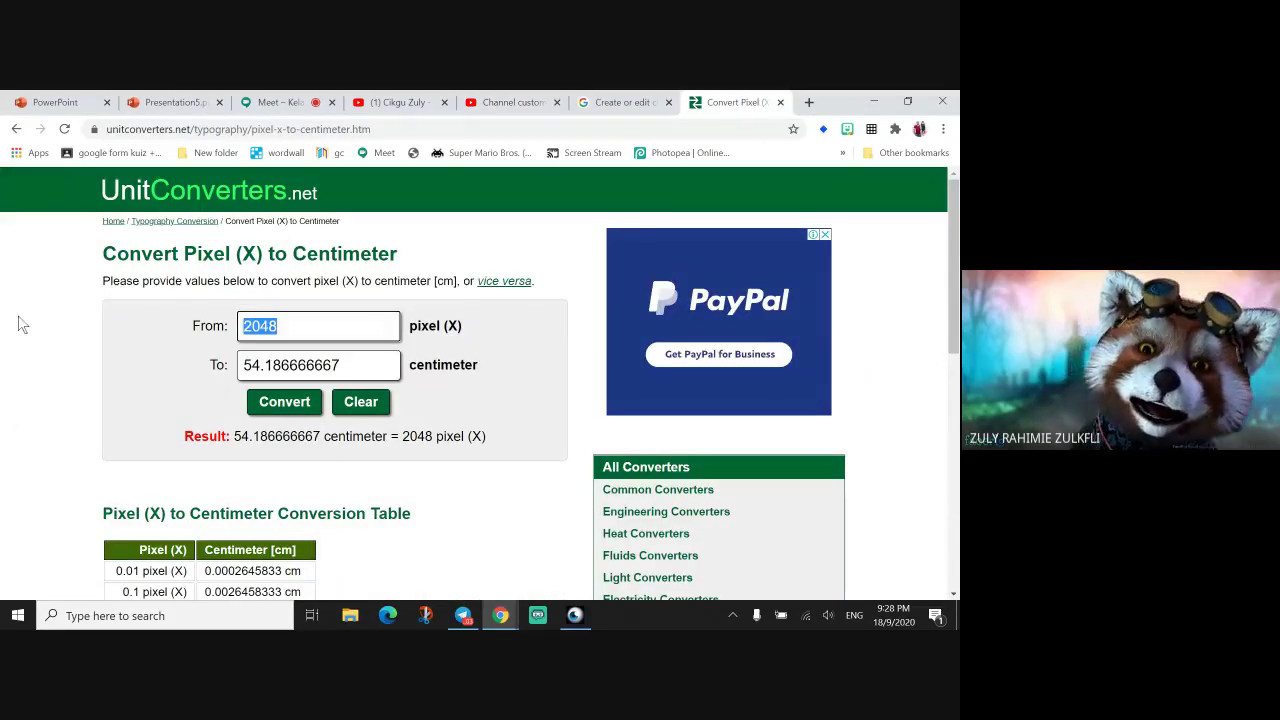
key("ctrl+v")
left_click(290, 406)
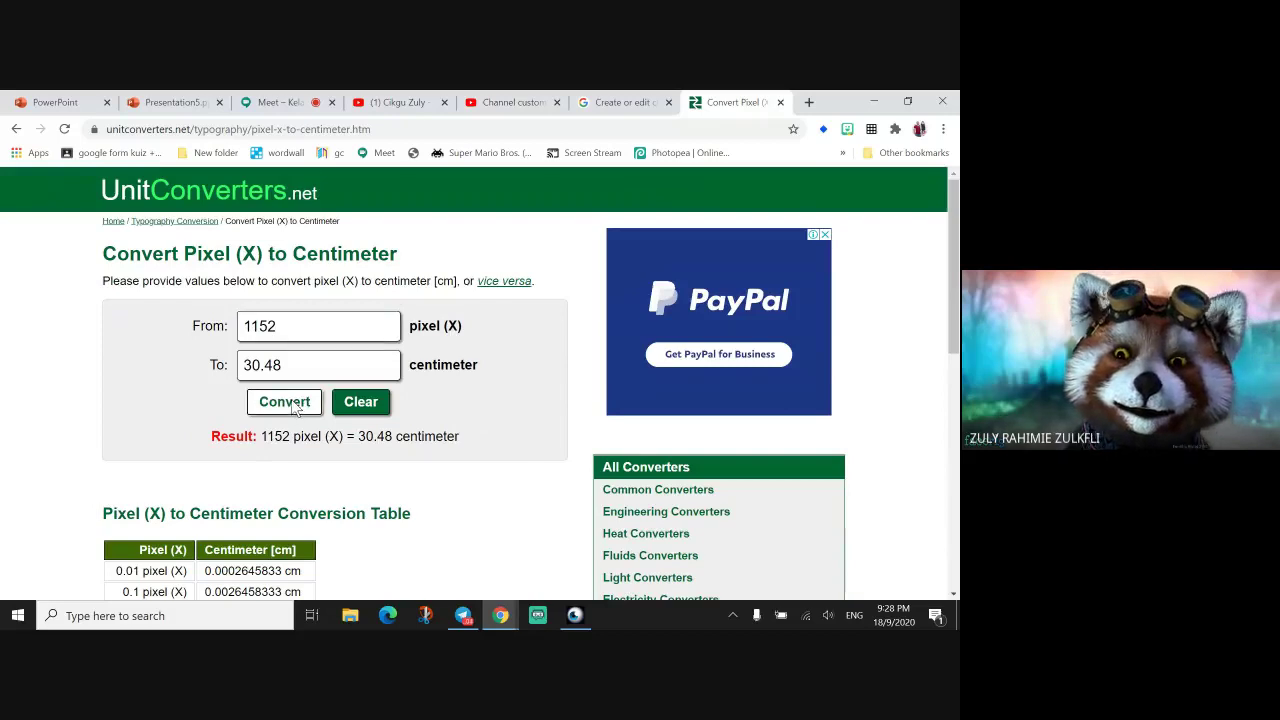
key("shift+Tab")
key("ctrl+c")
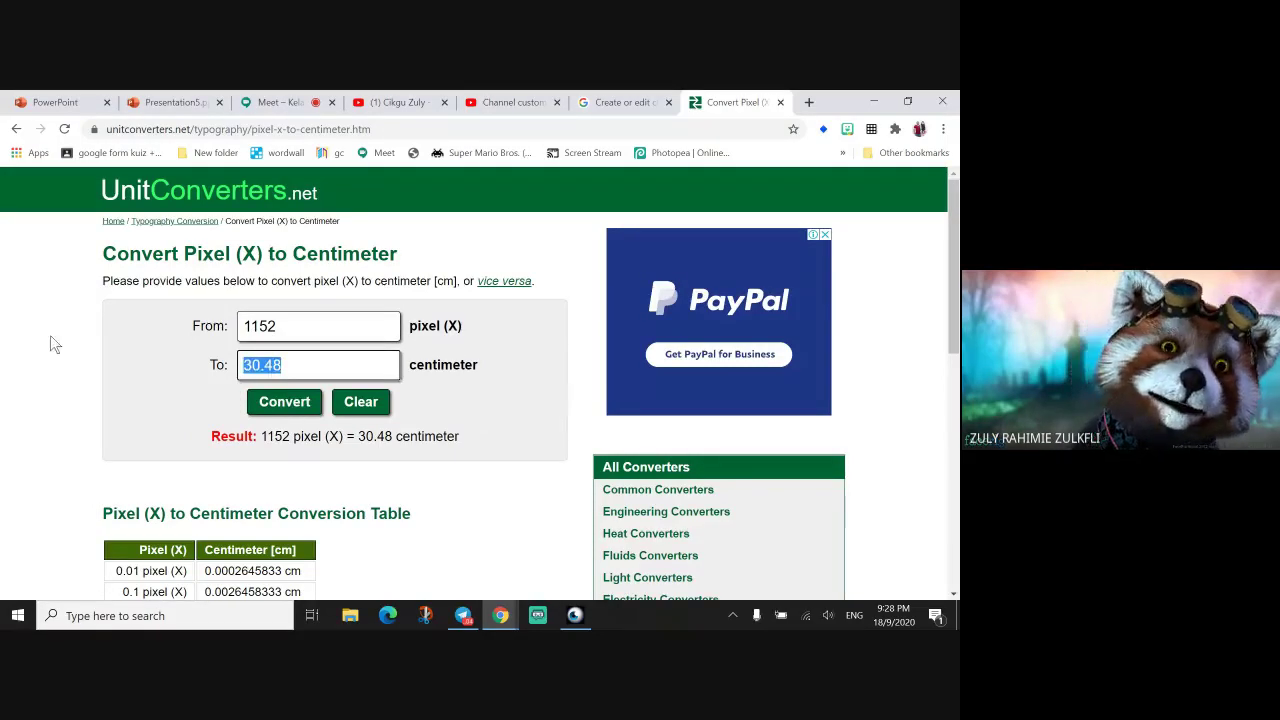
Set the custom slide height to 30.48 in the presentation and apply the new slide size.
left_click(165, 103)
key("ctrl+v")
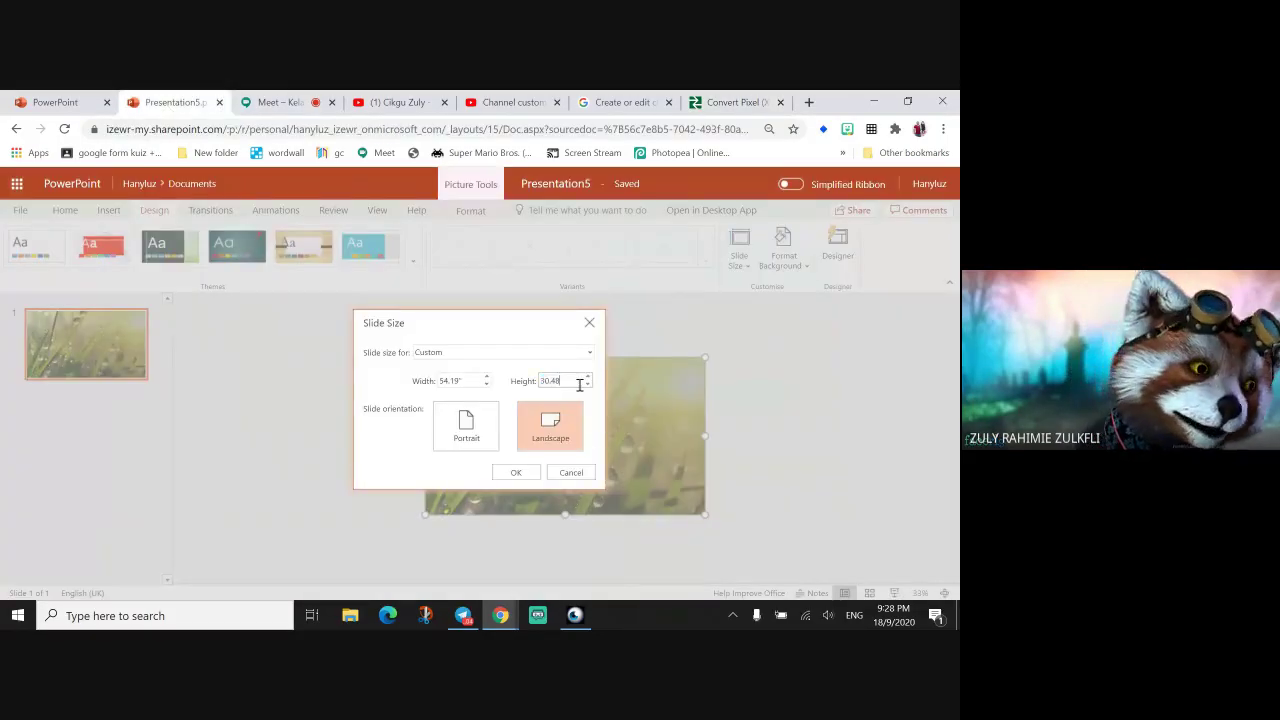
left_click(517, 475)
left_click(489, 489)
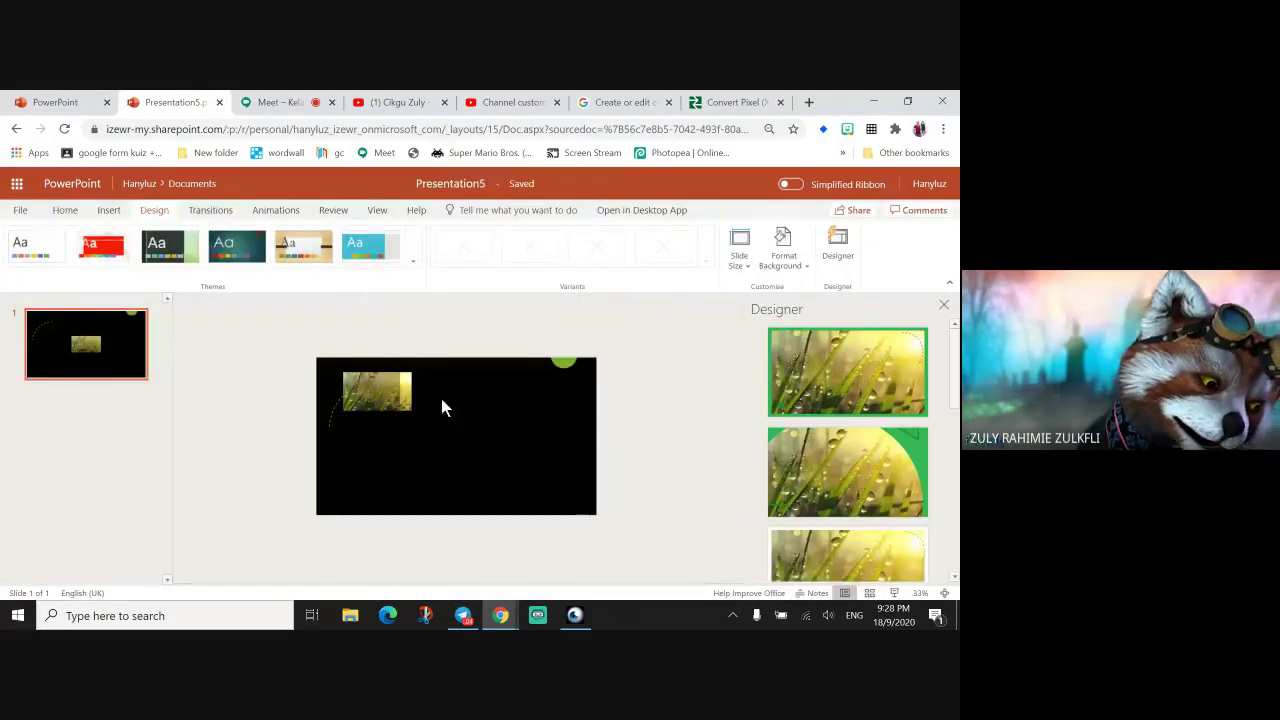
Apply the green-framed Designer layout and enlarge its grass picture to cover the whole slide.
left_click(841, 381)
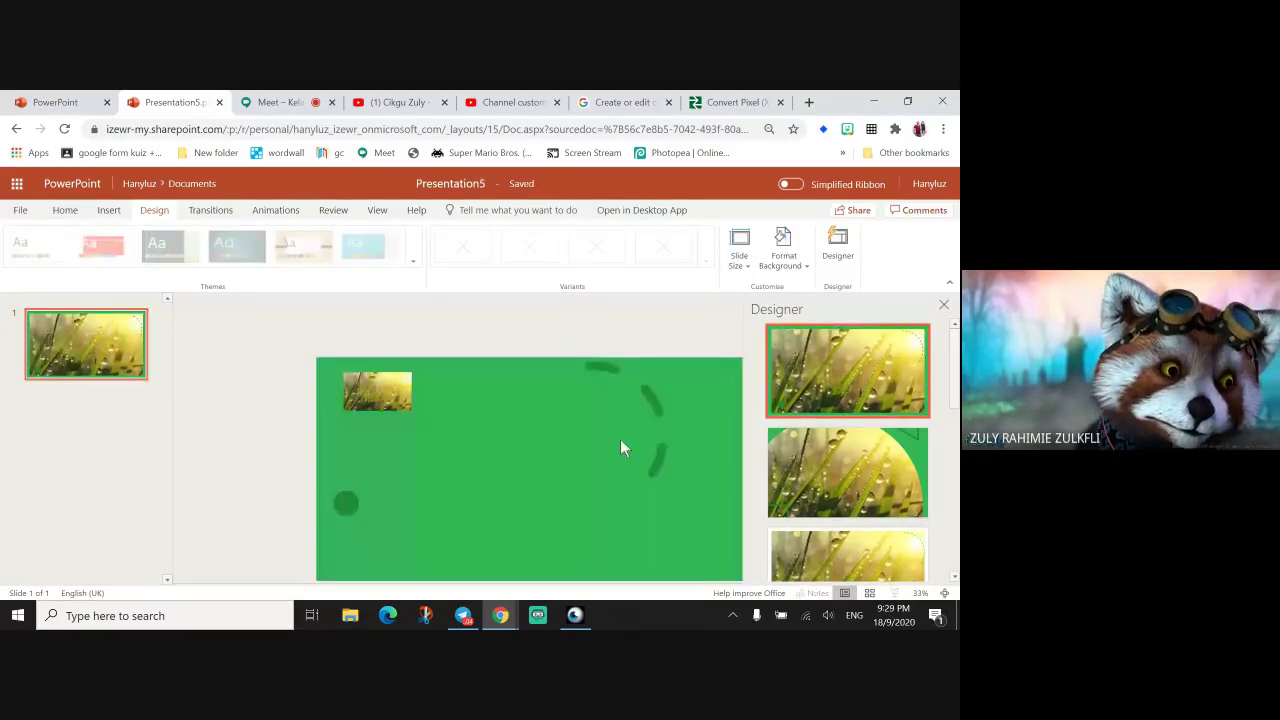
left_click(396, 405)
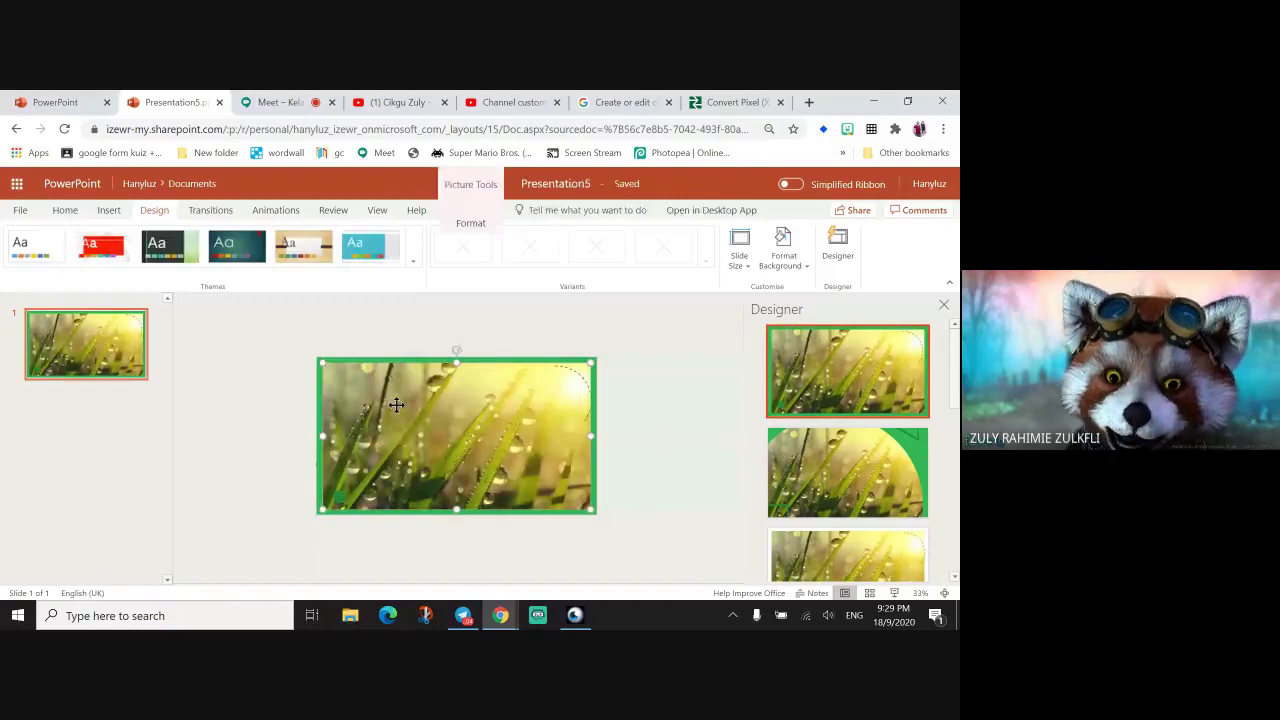
left_click_drag(318, 360, 315, 356)
left_click_drag(590, 508, 598, 514)
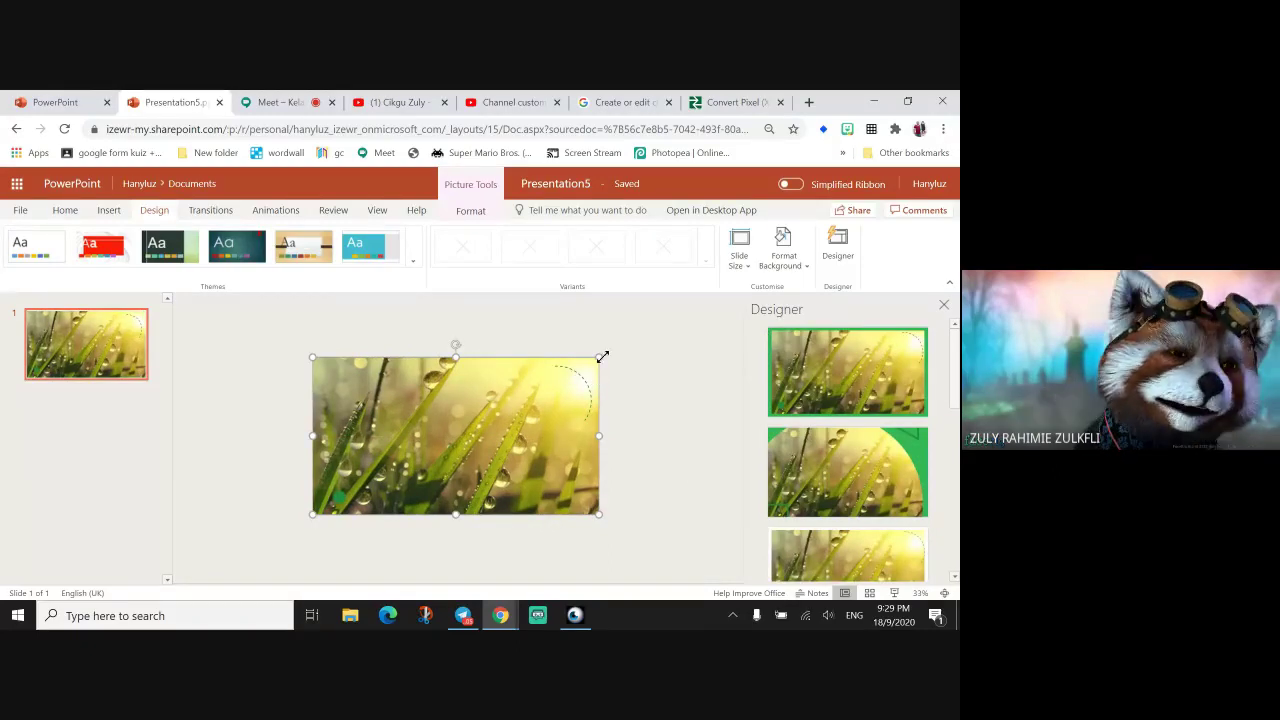
left_click_drag(602, 356, 605, 353)
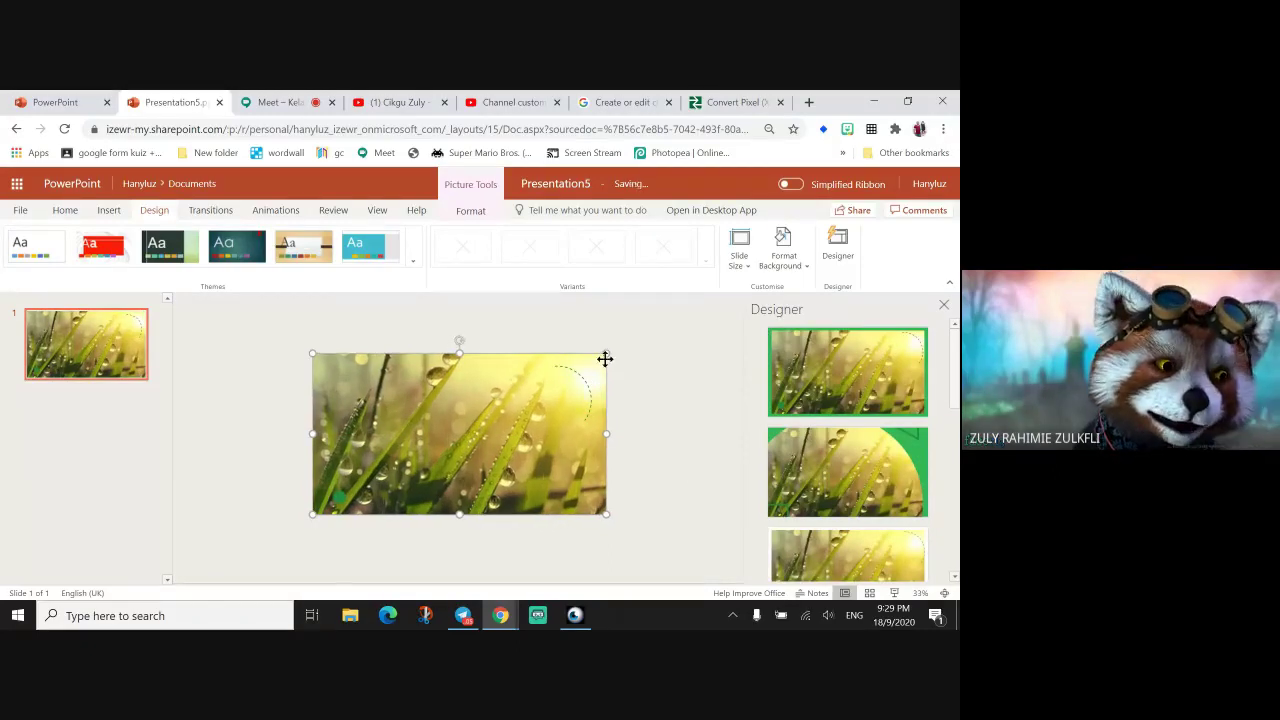
Shrink the grass picture slightly and align it with the slide's edges.
left_click(667, 403)
left_click(604, 512)
left_click_drag(606, 515, 597, 506)
left_click_drag(396, 495, 394, 498)
left_click(658, 461)
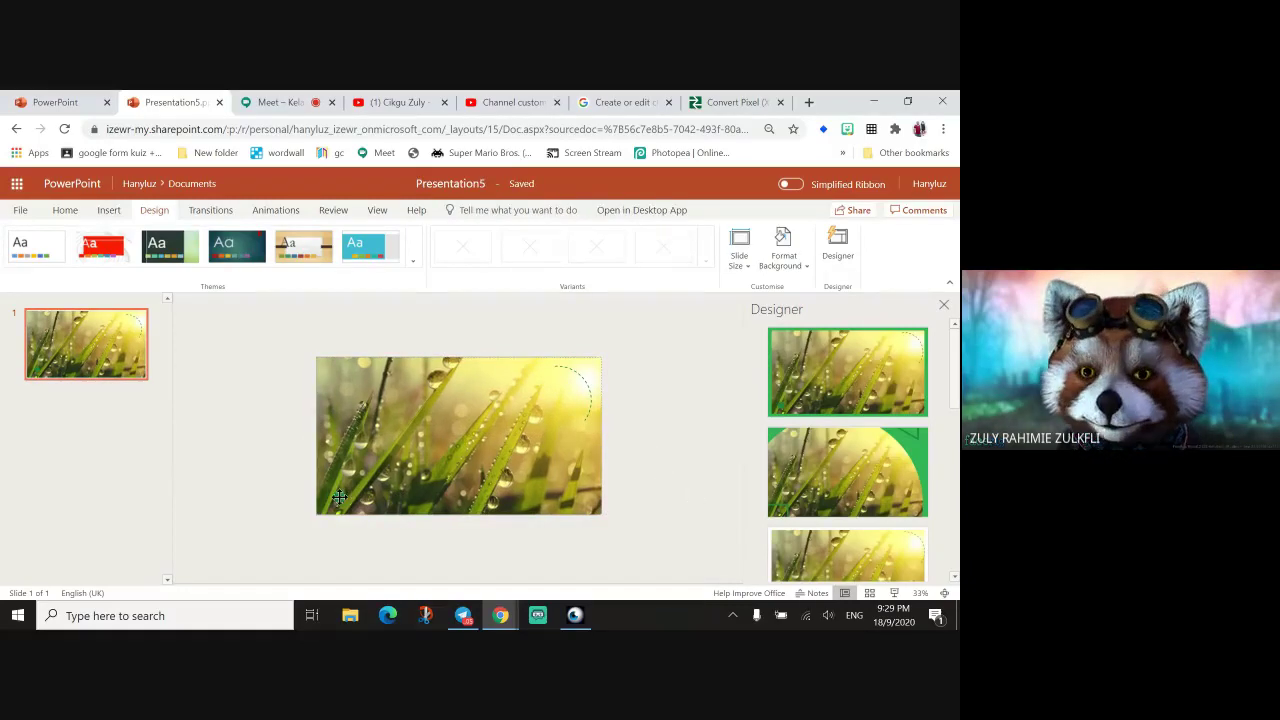
Open the Selection Pane and hide the decorative Oval 23 and Arc 21 objects.
left_click(220, 212)
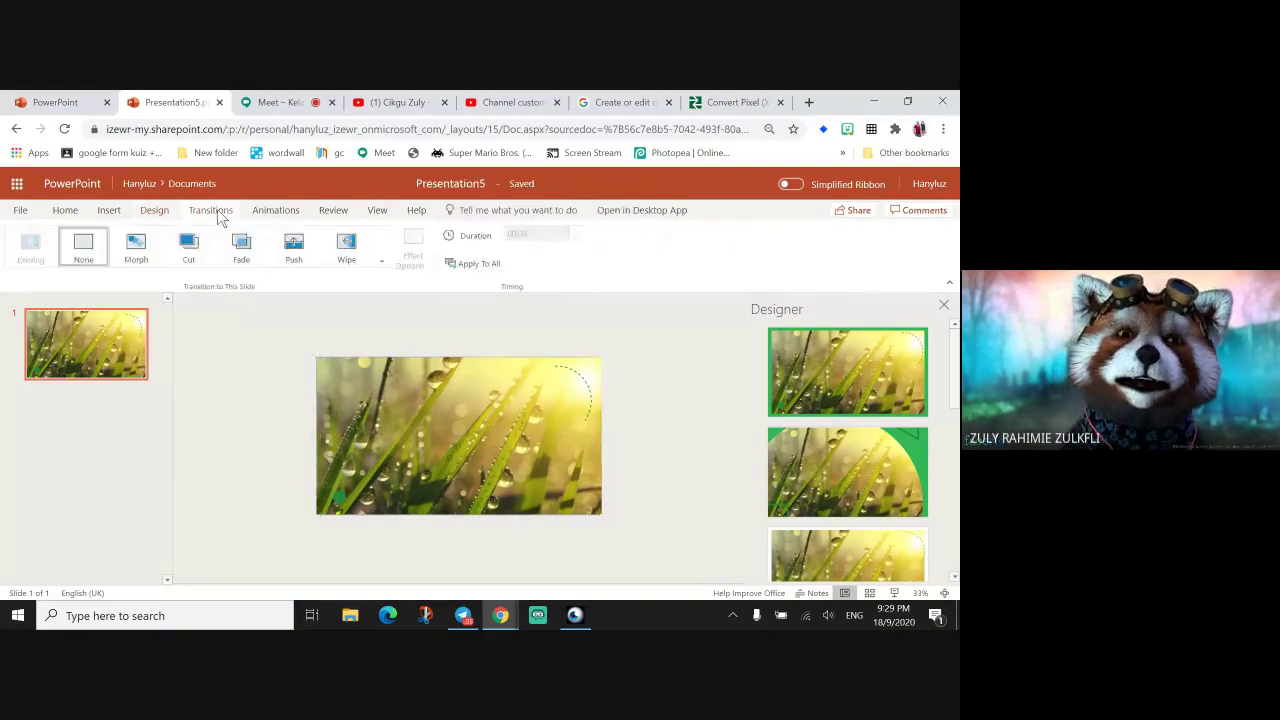
left_click(65, 210)
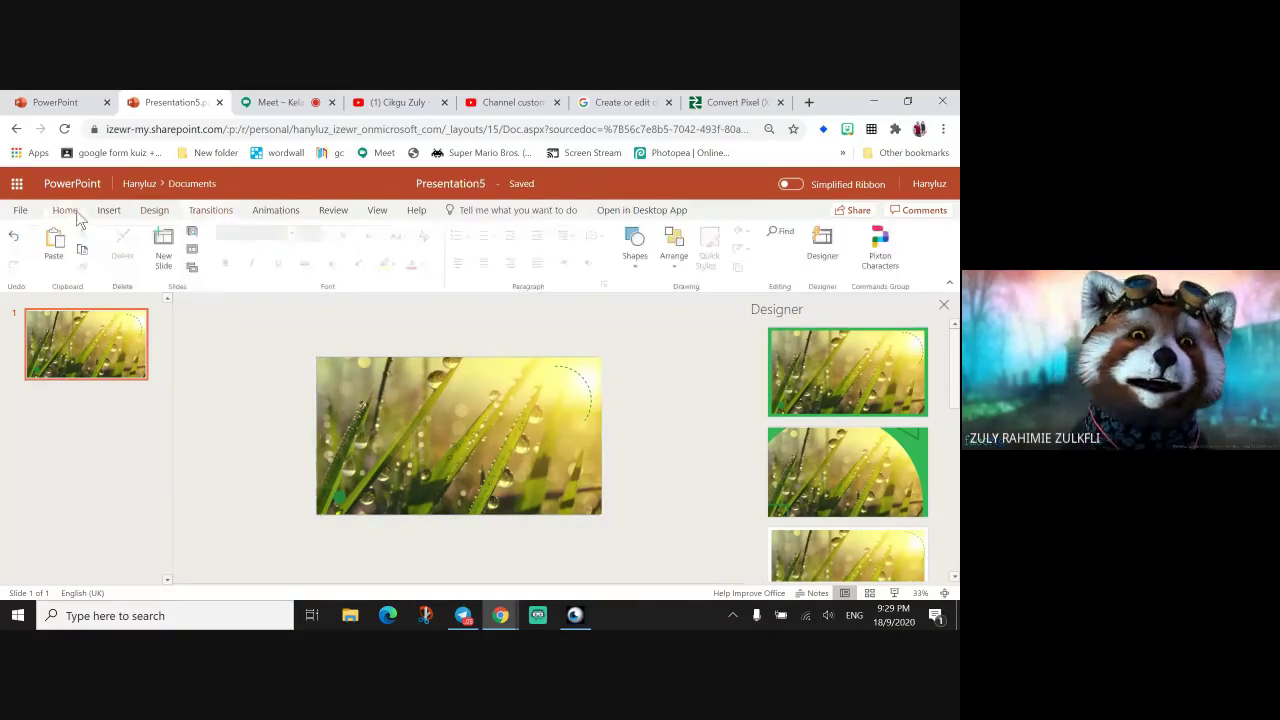
left_click(675, 247)
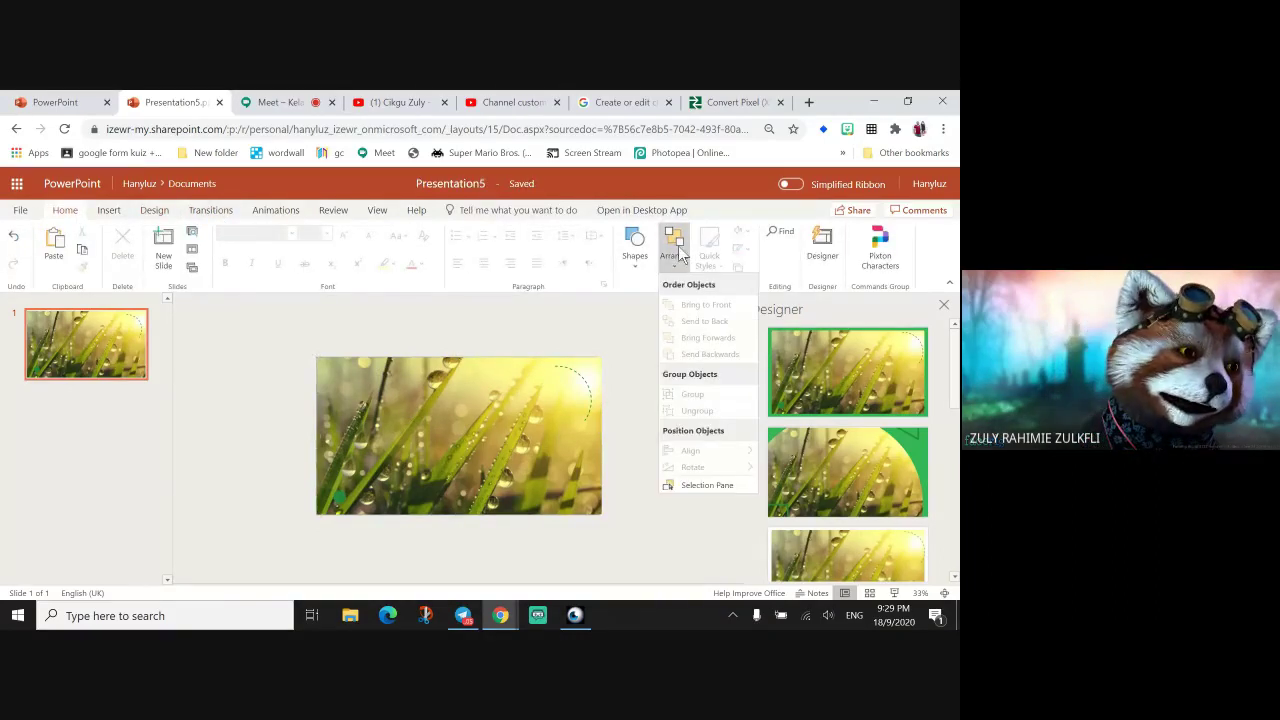
left_click(724, 494)
left_click(718, 372)
left_click(719, 400)
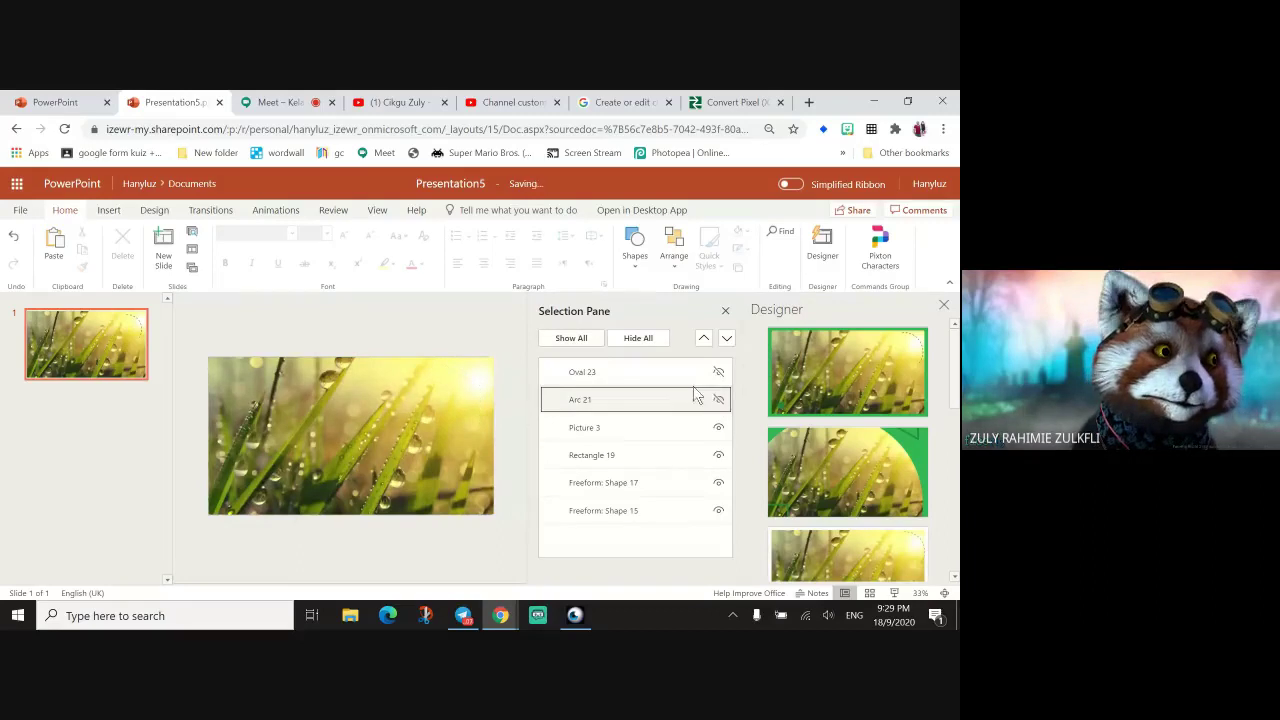
Toggle the visibility of Oval 23 and Picture 3 to identify them, leaving only the picture shown of the two.
left_click(674, 375)
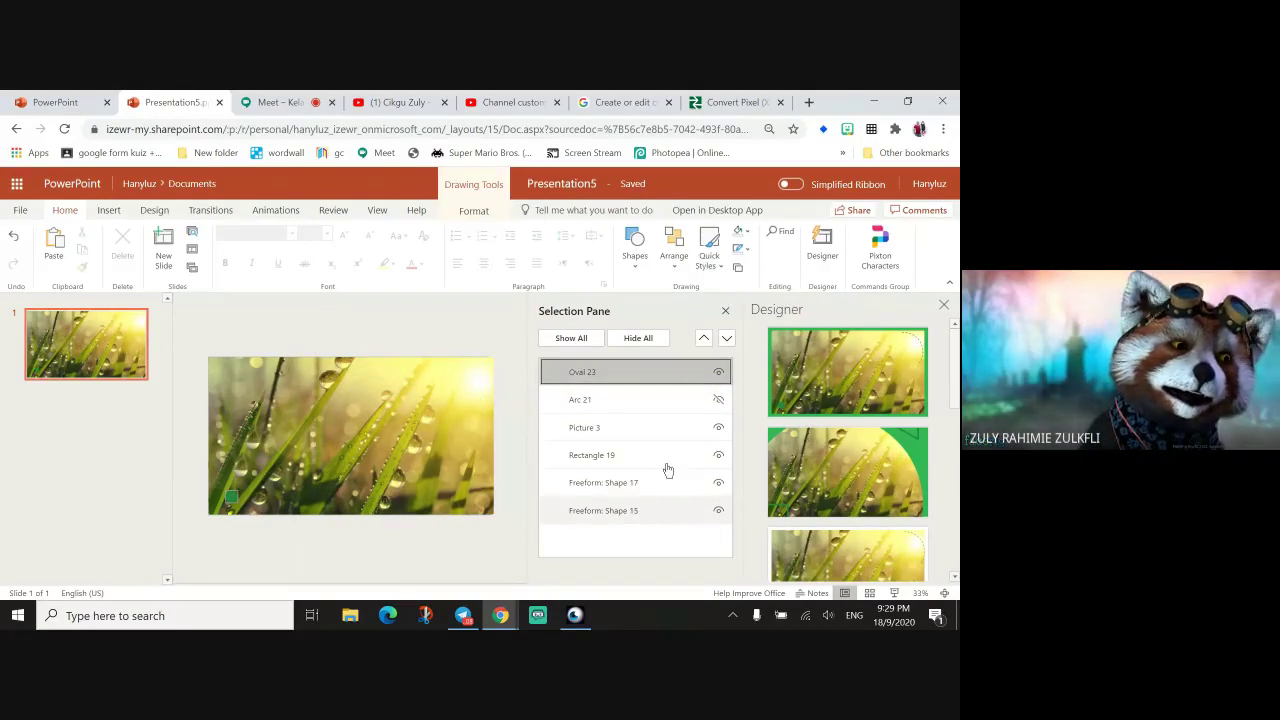
left_click(720, 399)
left_click(718, 371)
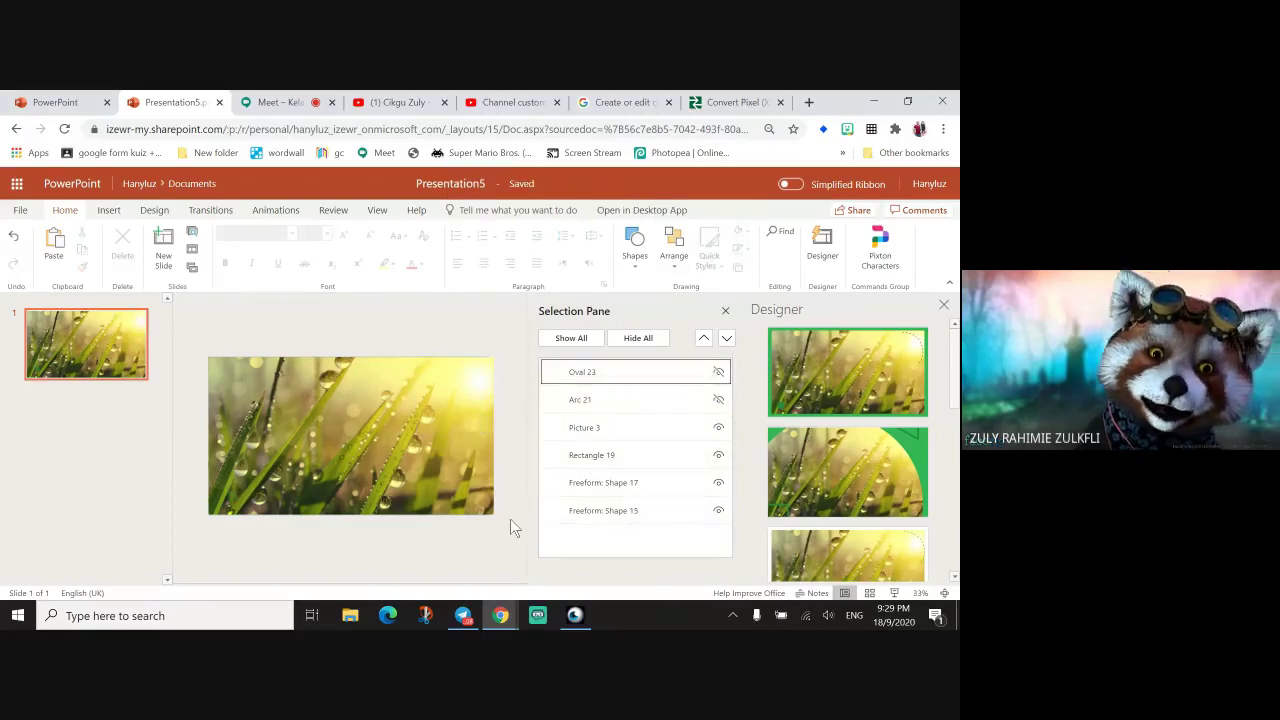
left_click(718, 428)
left_click(718, 428)
Hide Rectangle 19, Freeform: Shape 17 and Freeform: Shape 15, and close Designer.
left_click(719, 455)
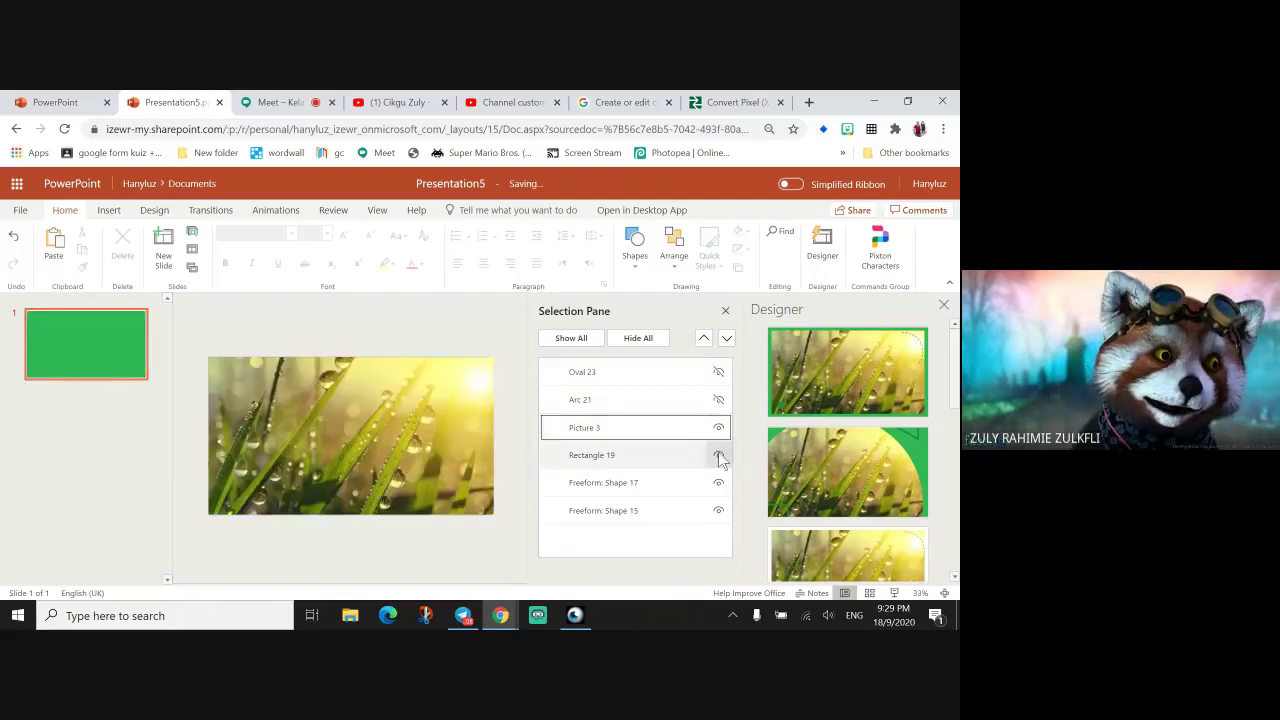
left_click(718, 483)
left_click(718, 511)
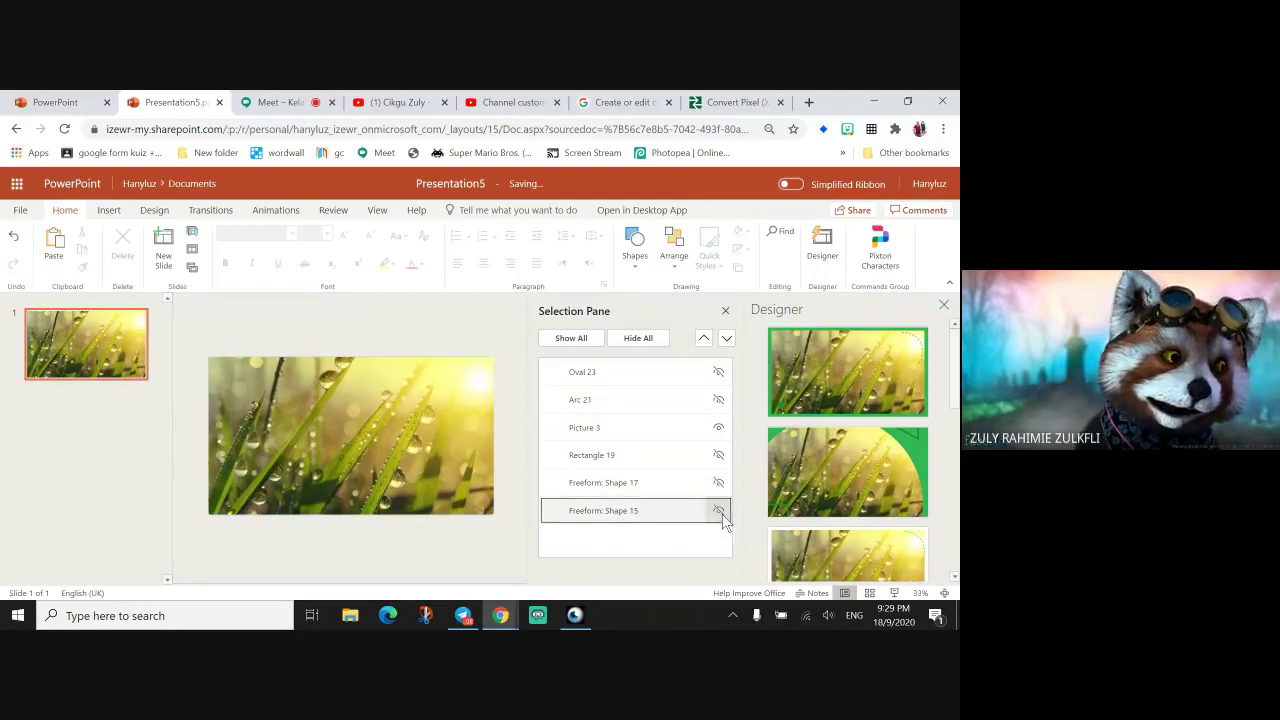
left_click(945, 305)
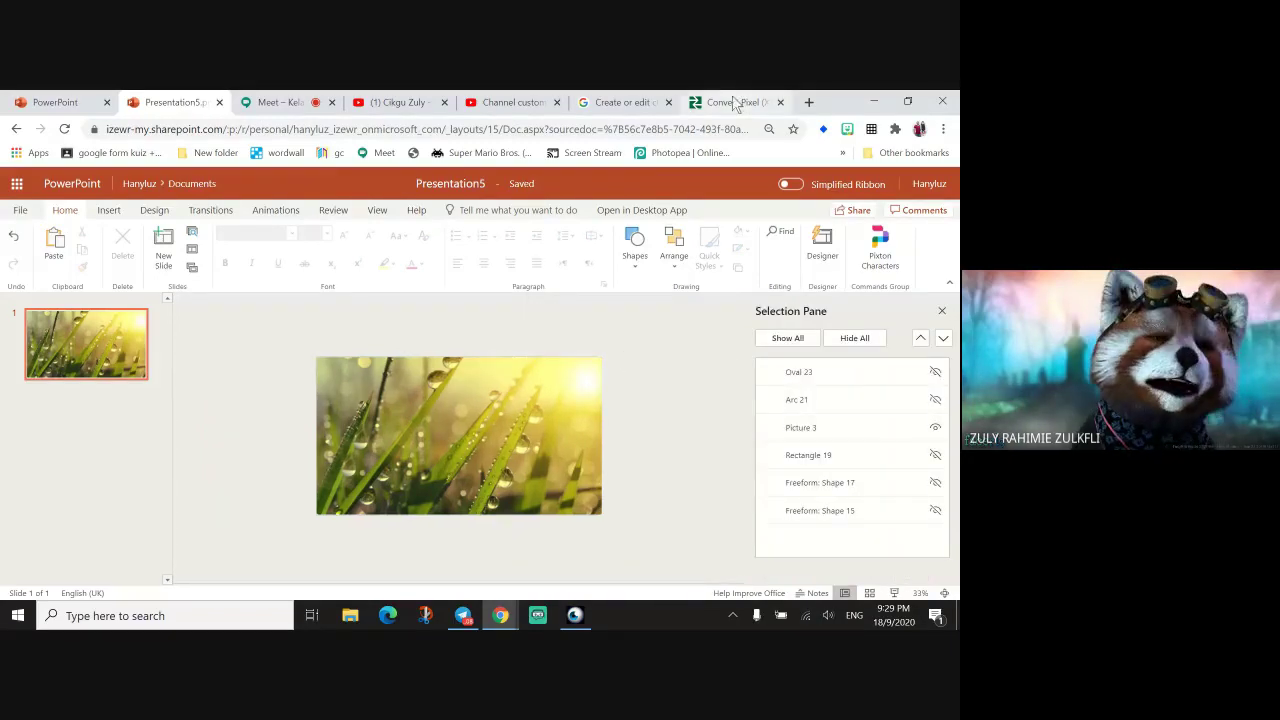
Insert a rectangle on the slide and enlarge it to about 7.78" wide by 5.77" high.
left_click(637, 258)
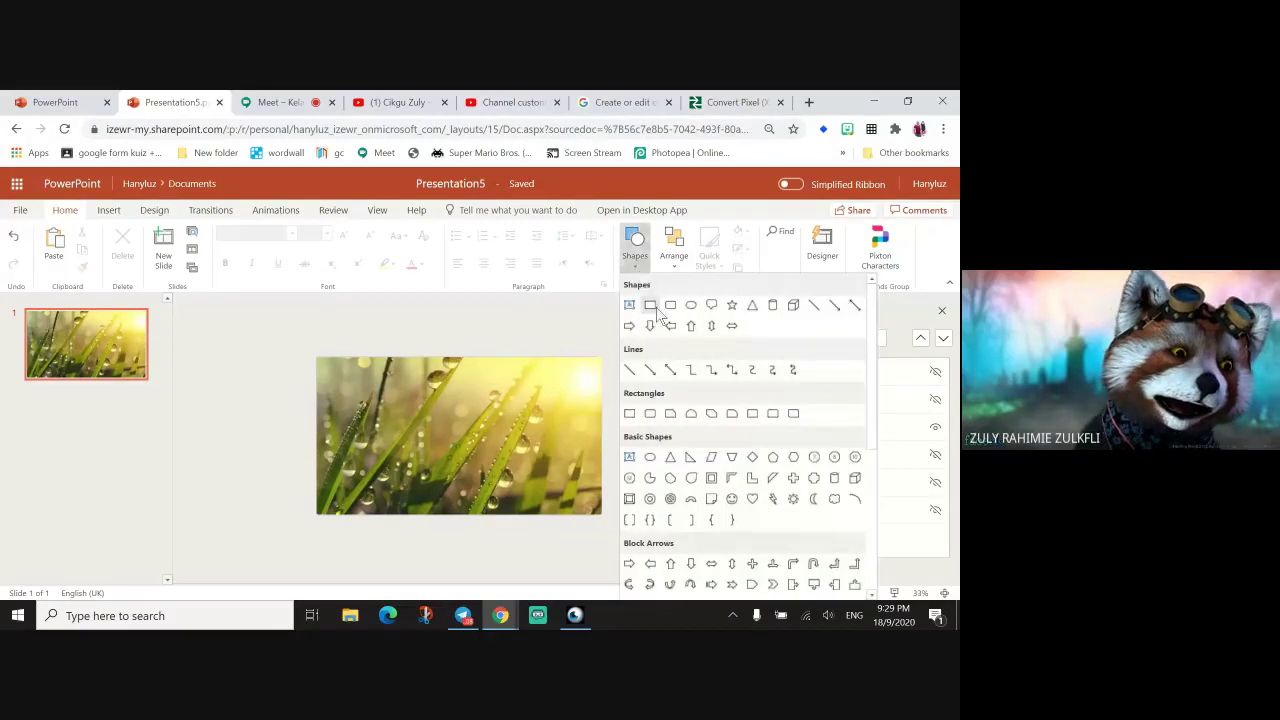
left_click(558, 406)
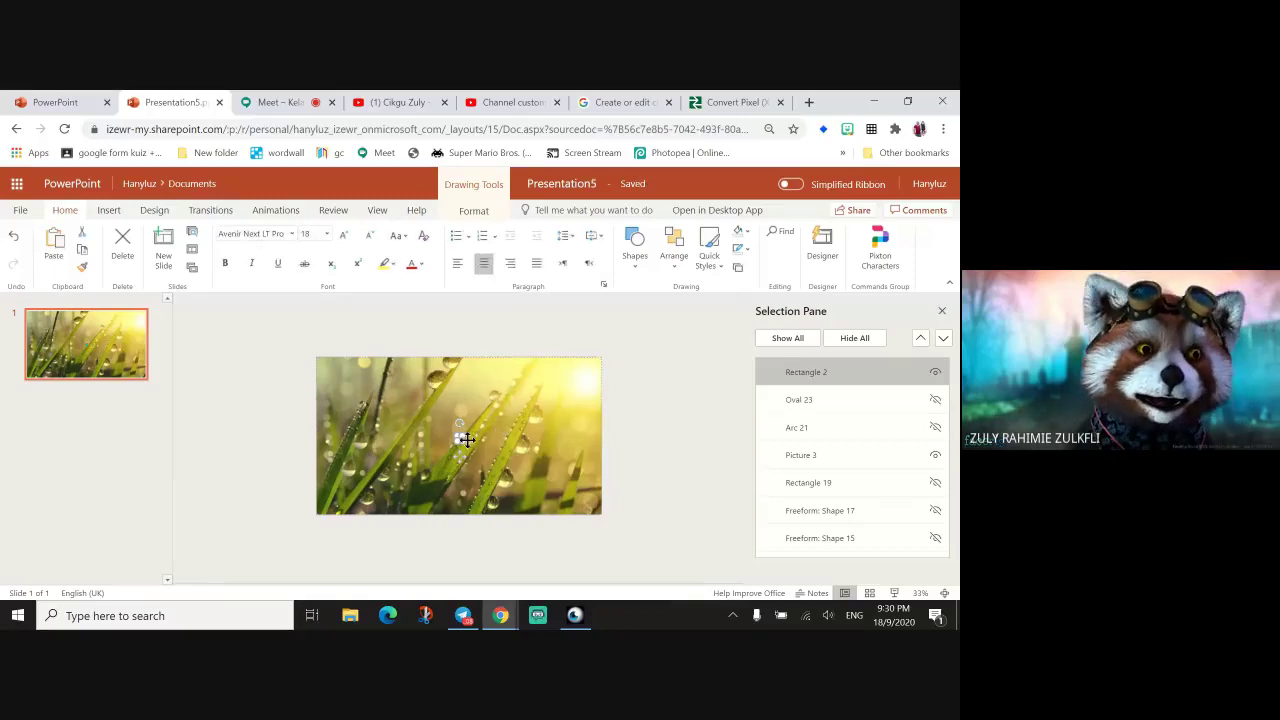
left_click_drag(457, 434, 500, 467)
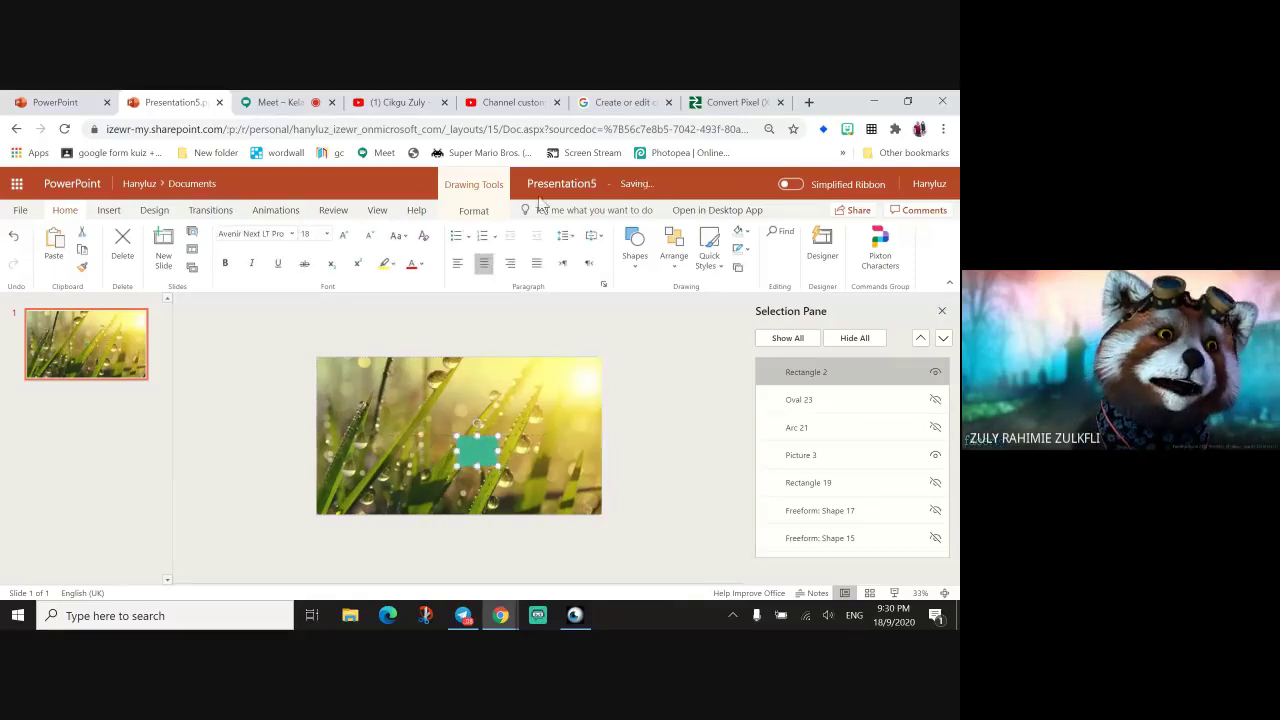
left_click(473, 211)
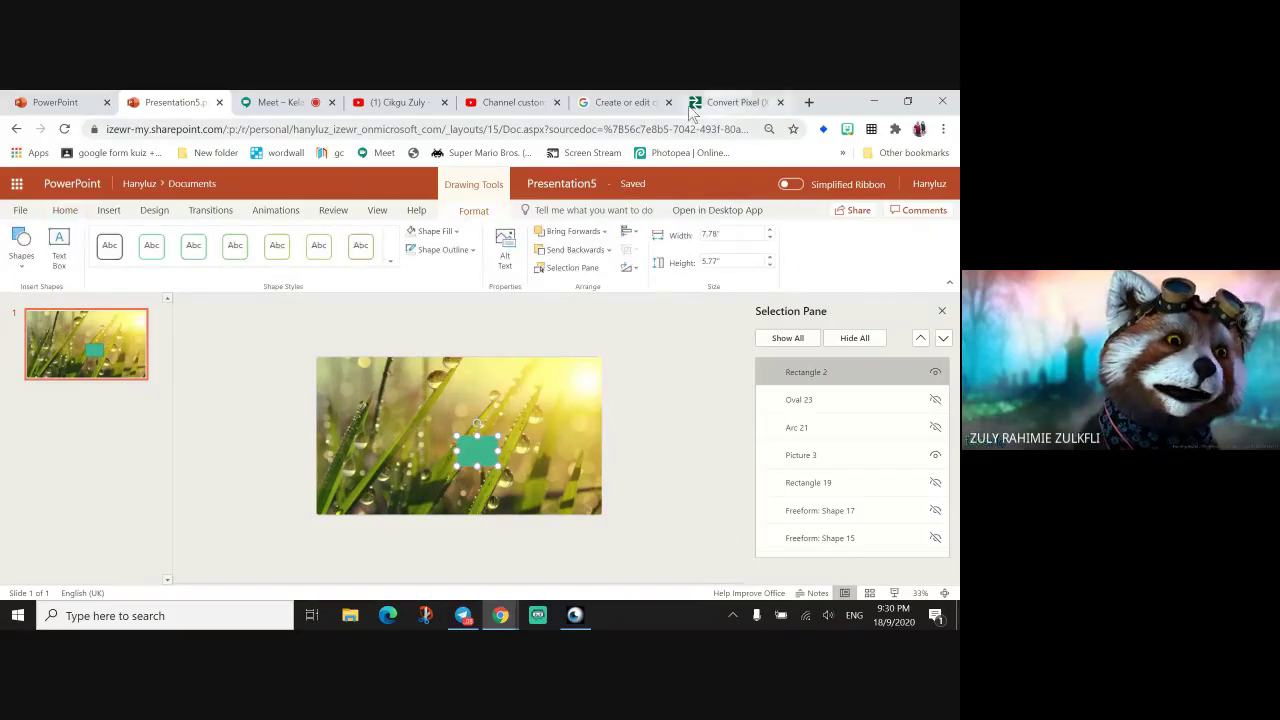
Copy the safe area's 1235 px width from the YouTube guidelines, convert it to centimetres in the unit converter and copy the result.
left_click(621, 102)
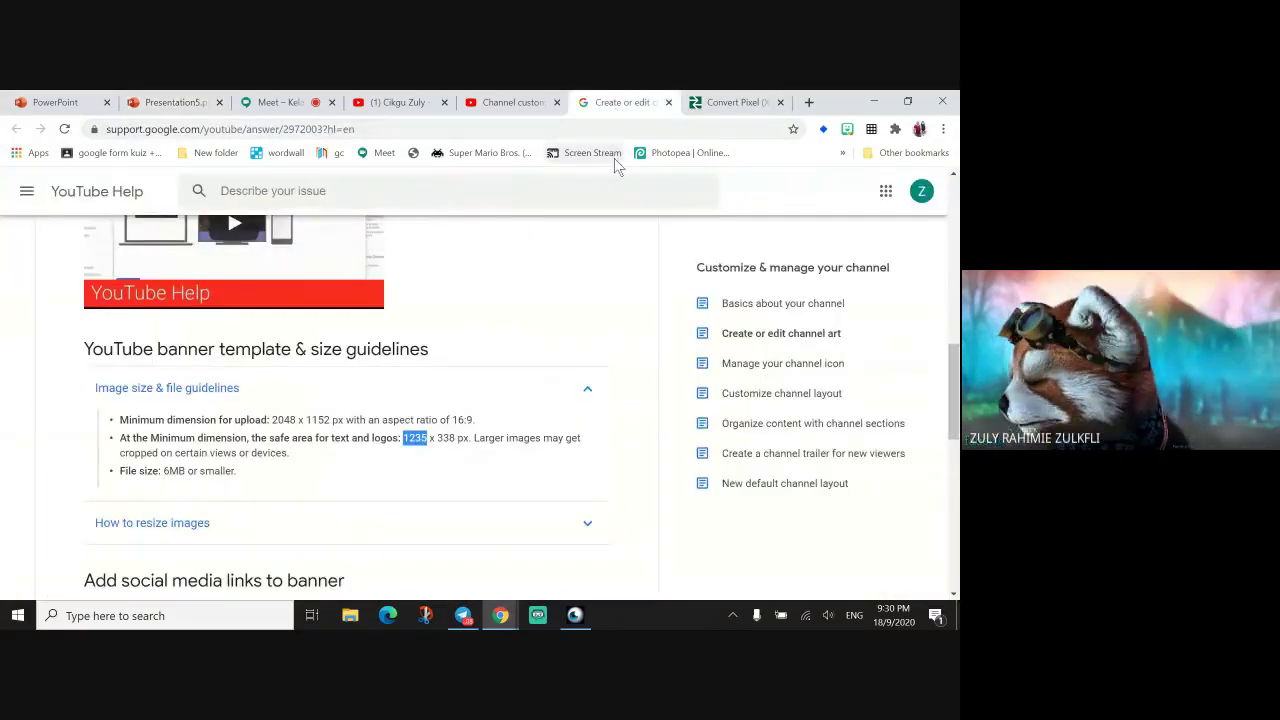
left_click(404, 438)
left_click_drag(404, 438, 428, 438)
key("ctrl+c")
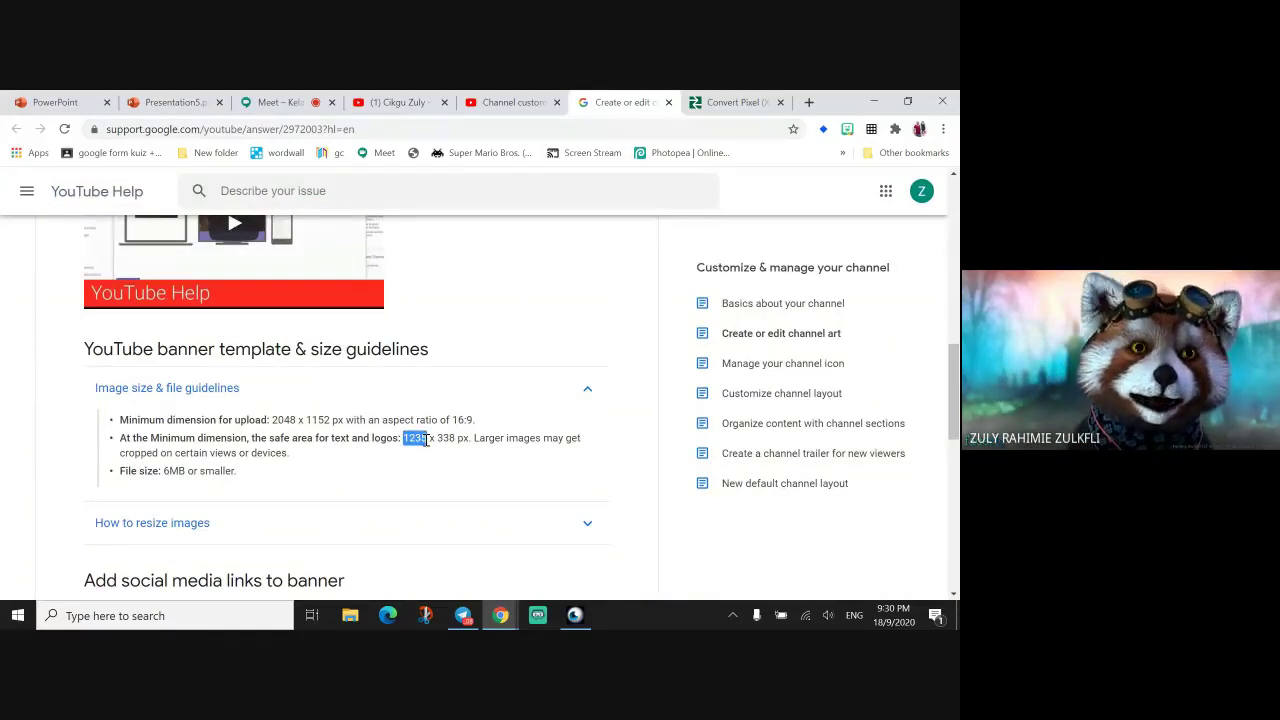
left_click(740, 102)
key("shift+Tab")
key("ctrl+v")
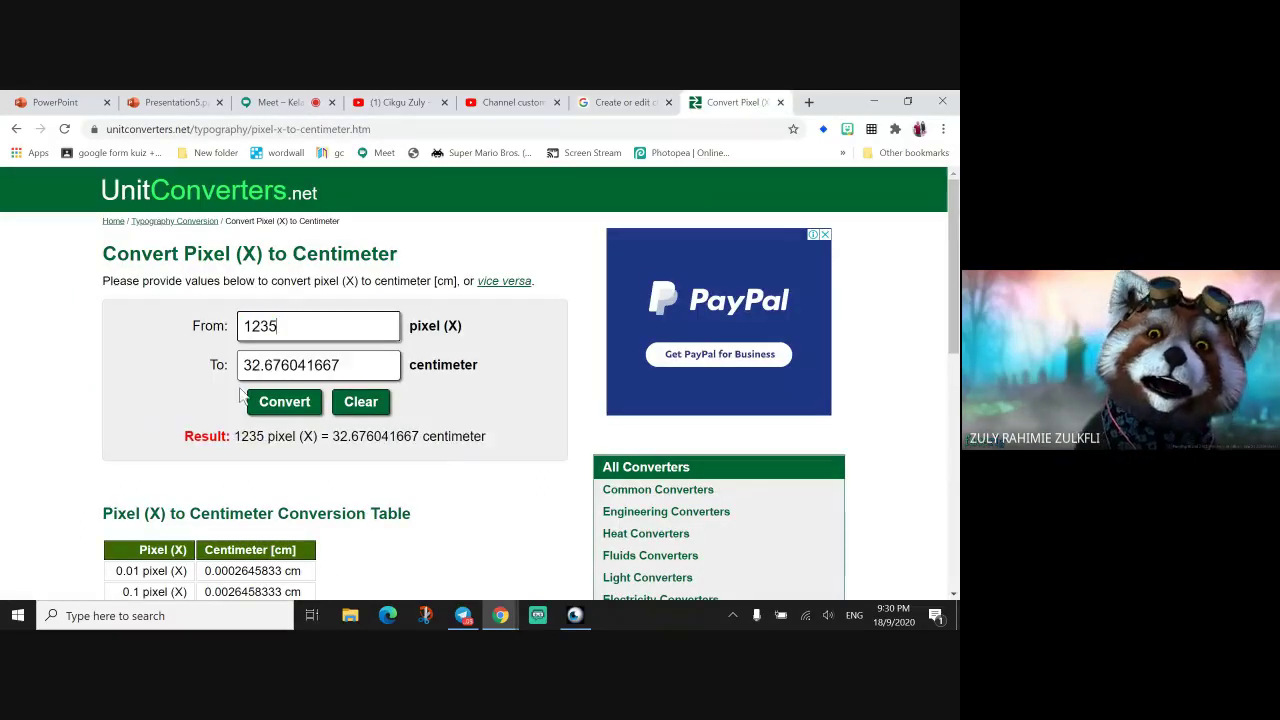
left_click(365, 371)
key("ctrl+a")
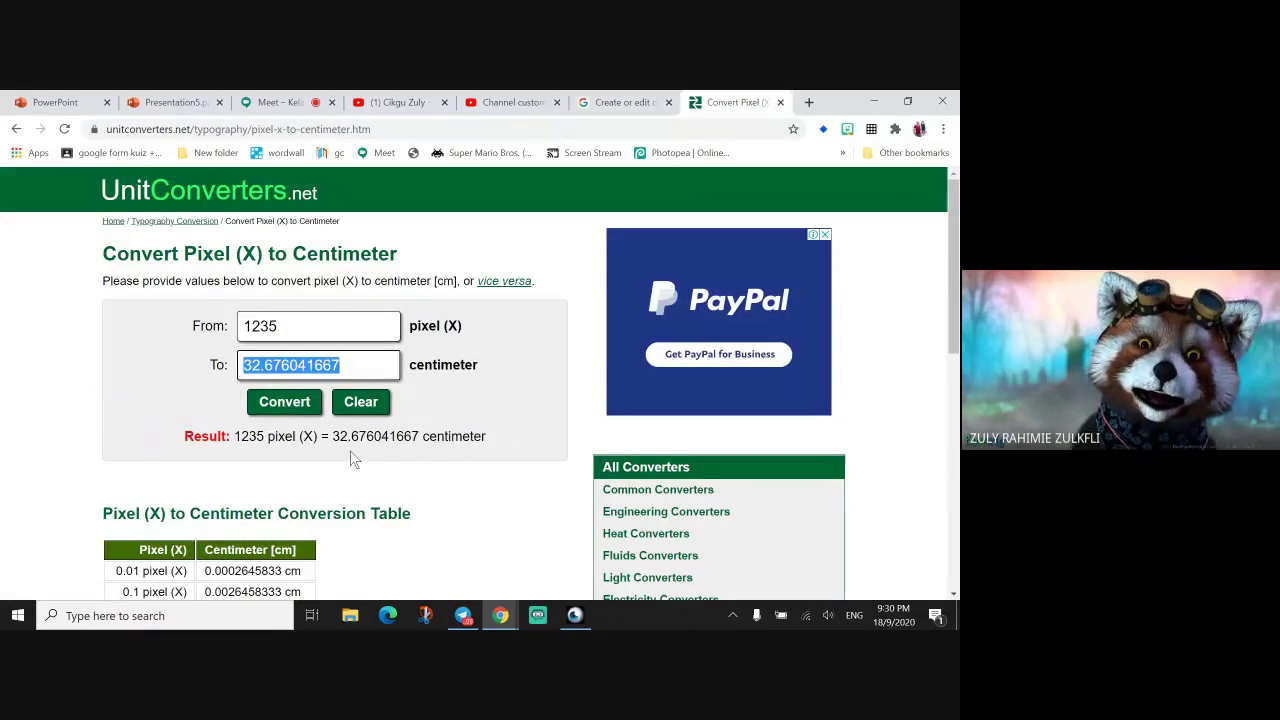
key("ctrl+c")
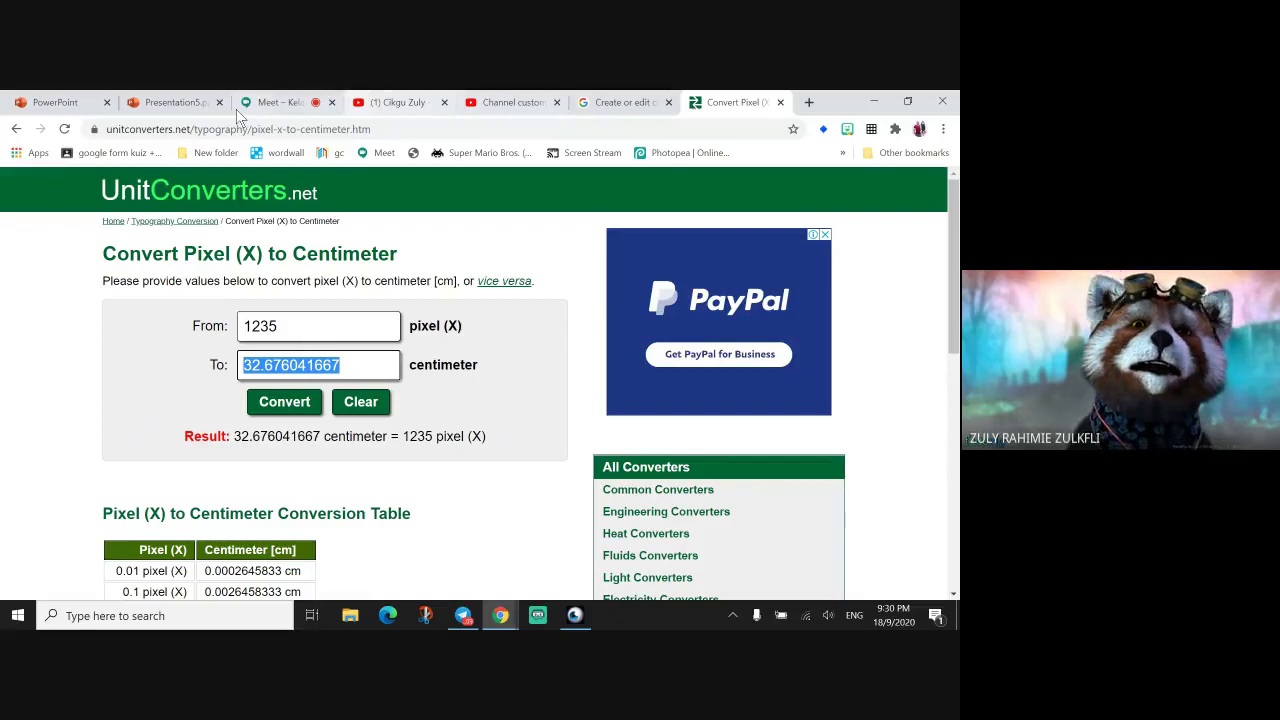
Return to the presentation and set the rectangle's width to the converted value, 32.676041667.
left_click(205, 104)
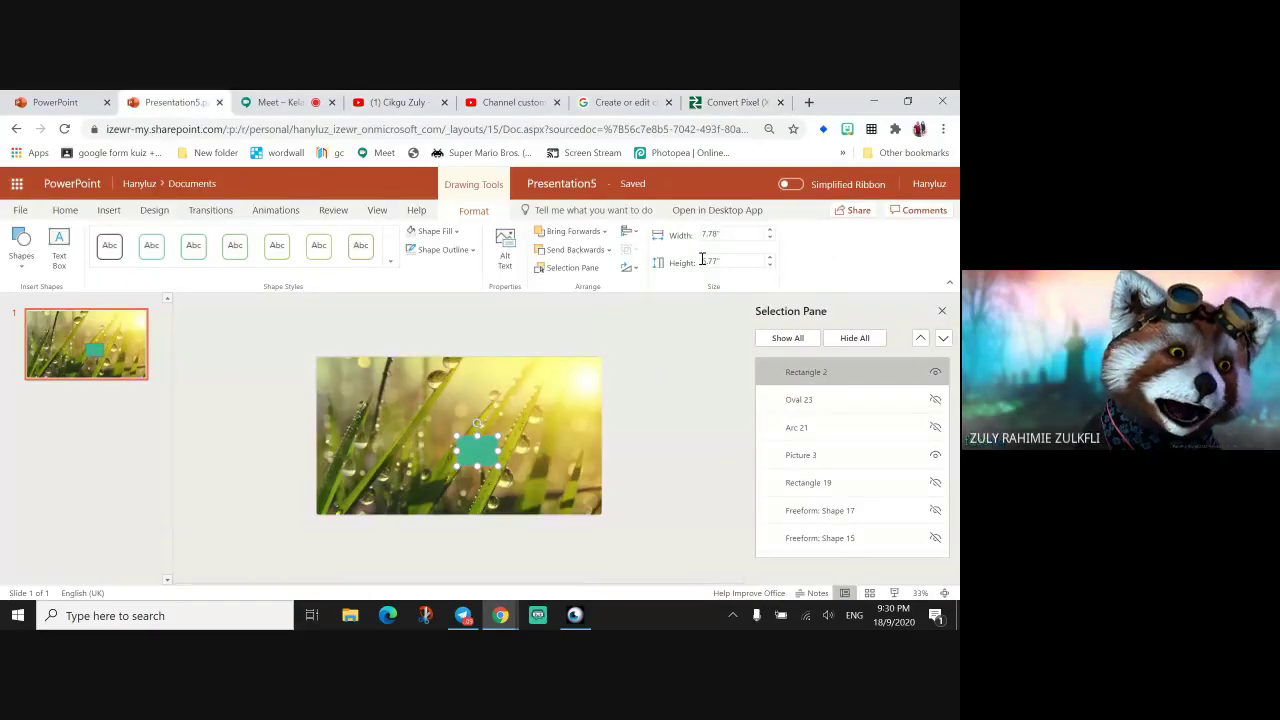
left_click(727, 234)
key("ctrl+v")
left_click(733, 262)
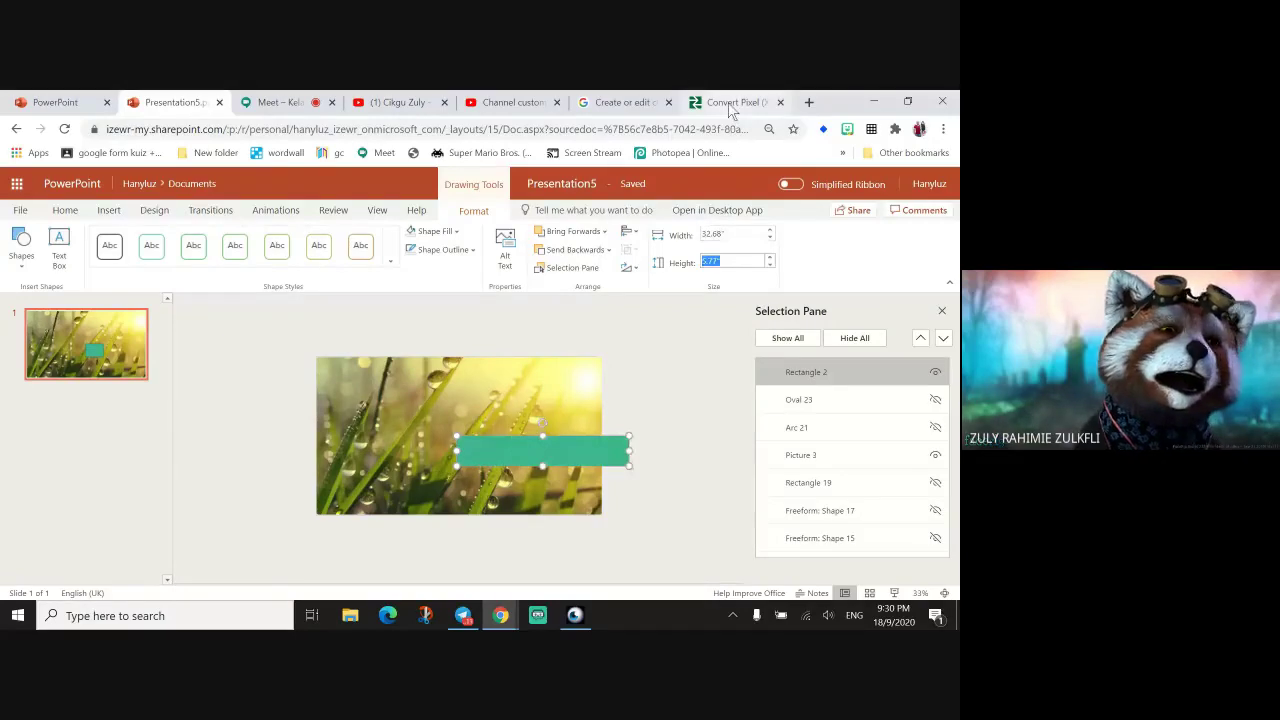
Convert the guidelines' 338 px safe-area height to centimetres in the unit converter and copy the result.
left_click(731, 104)
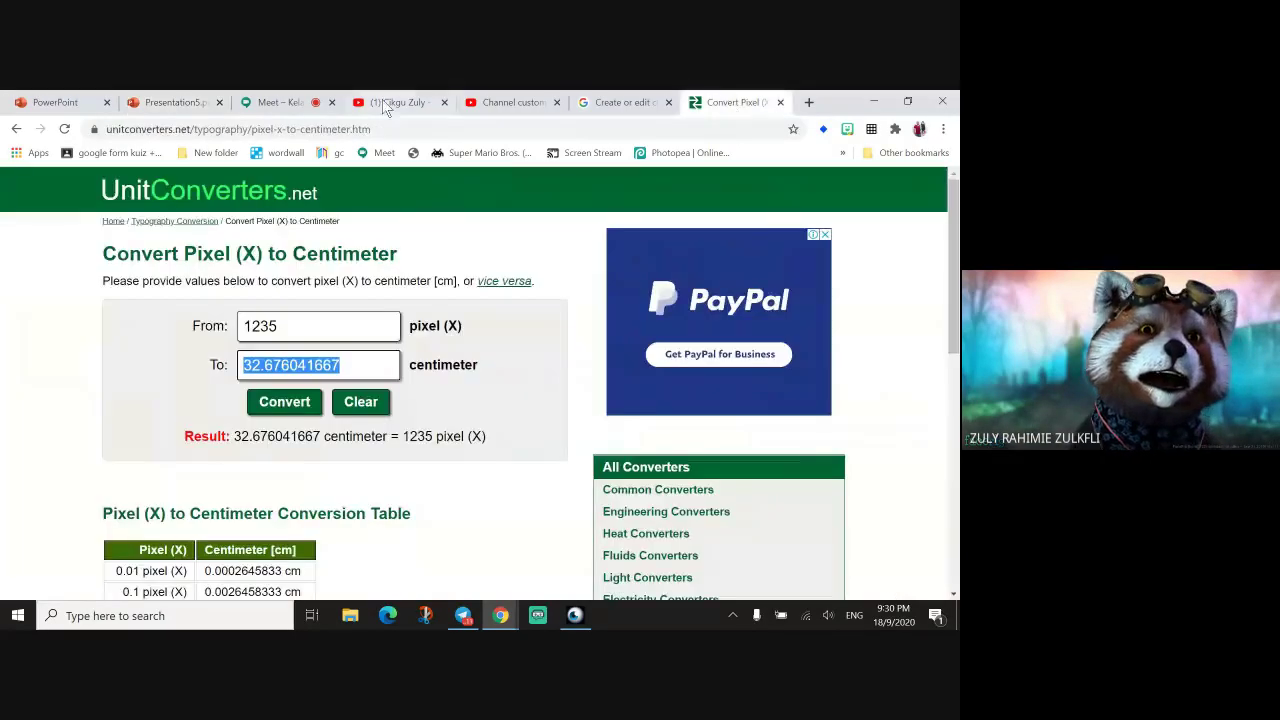
left_click(602, 100)
double_click(440, 440)
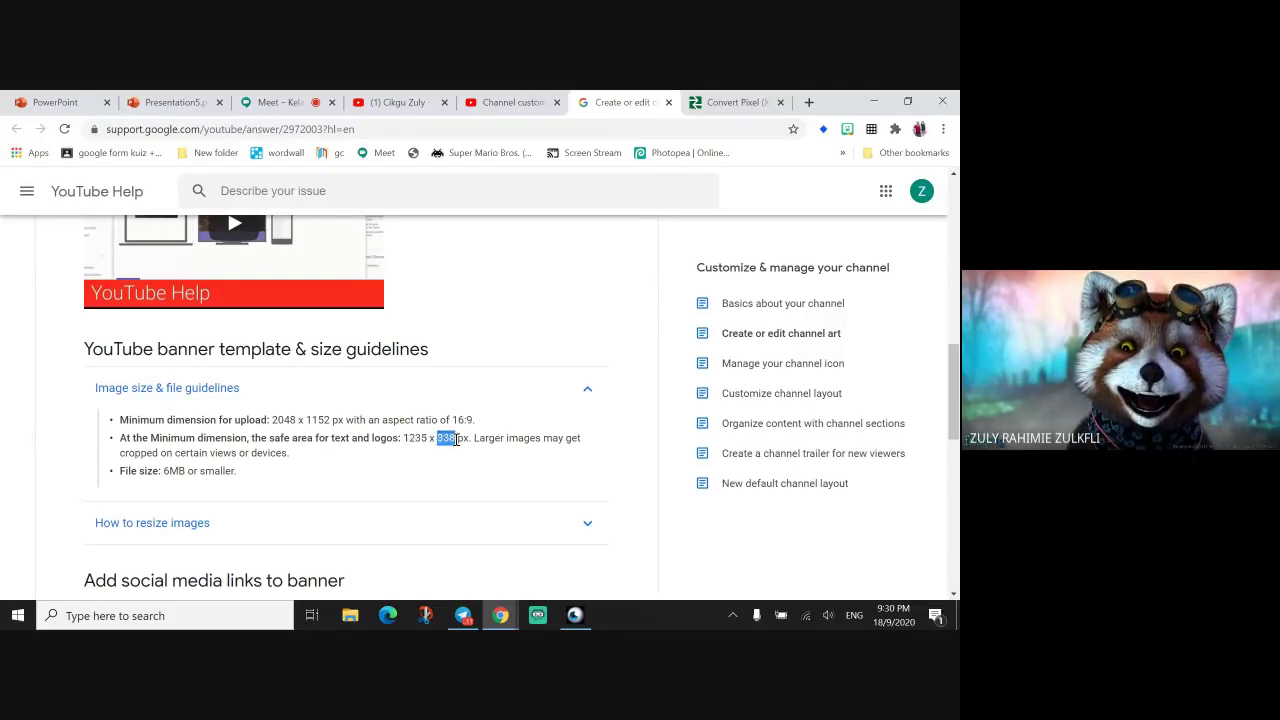
left_click(728, 102)
key("shift+Tab")
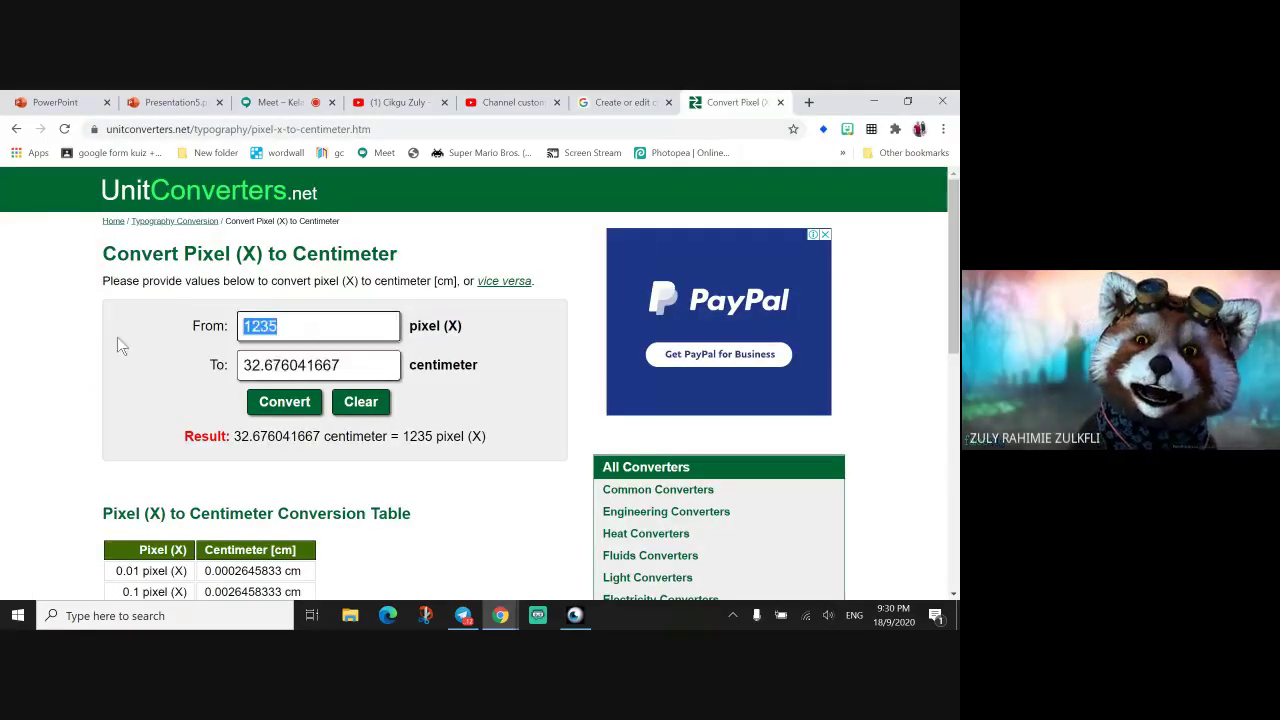
key("ctrl+v")
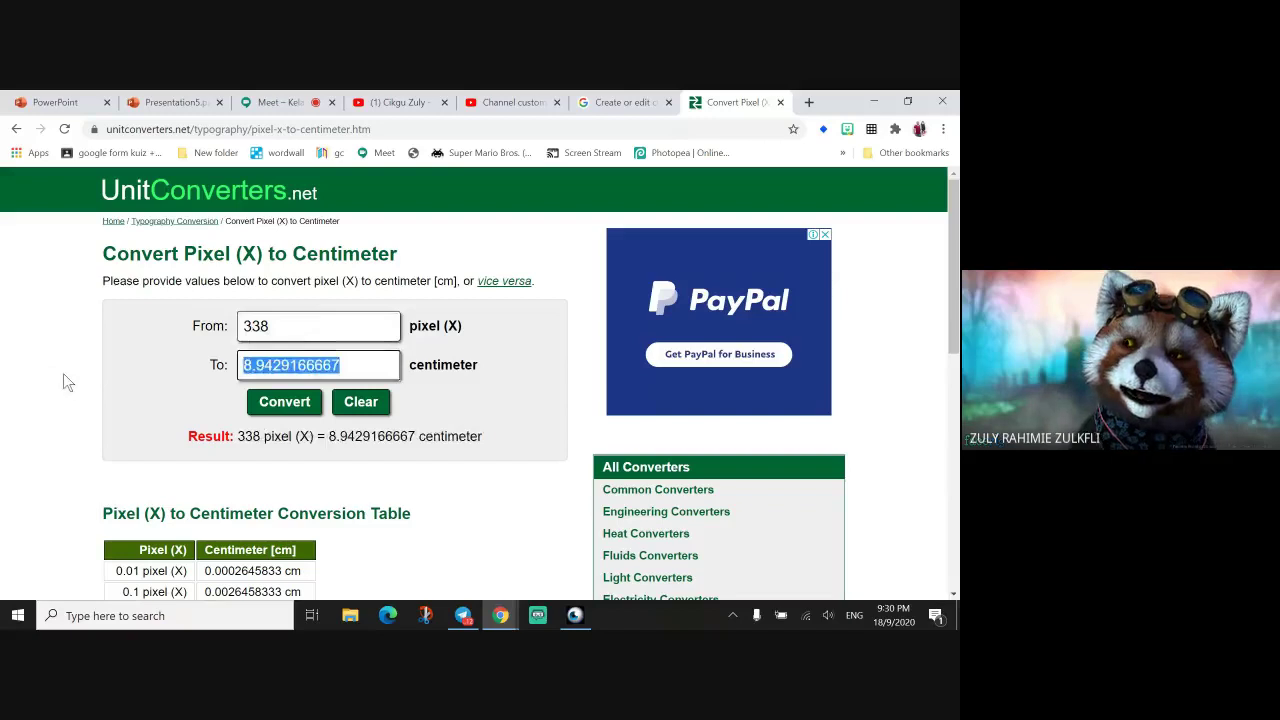
key("ctrl+c")
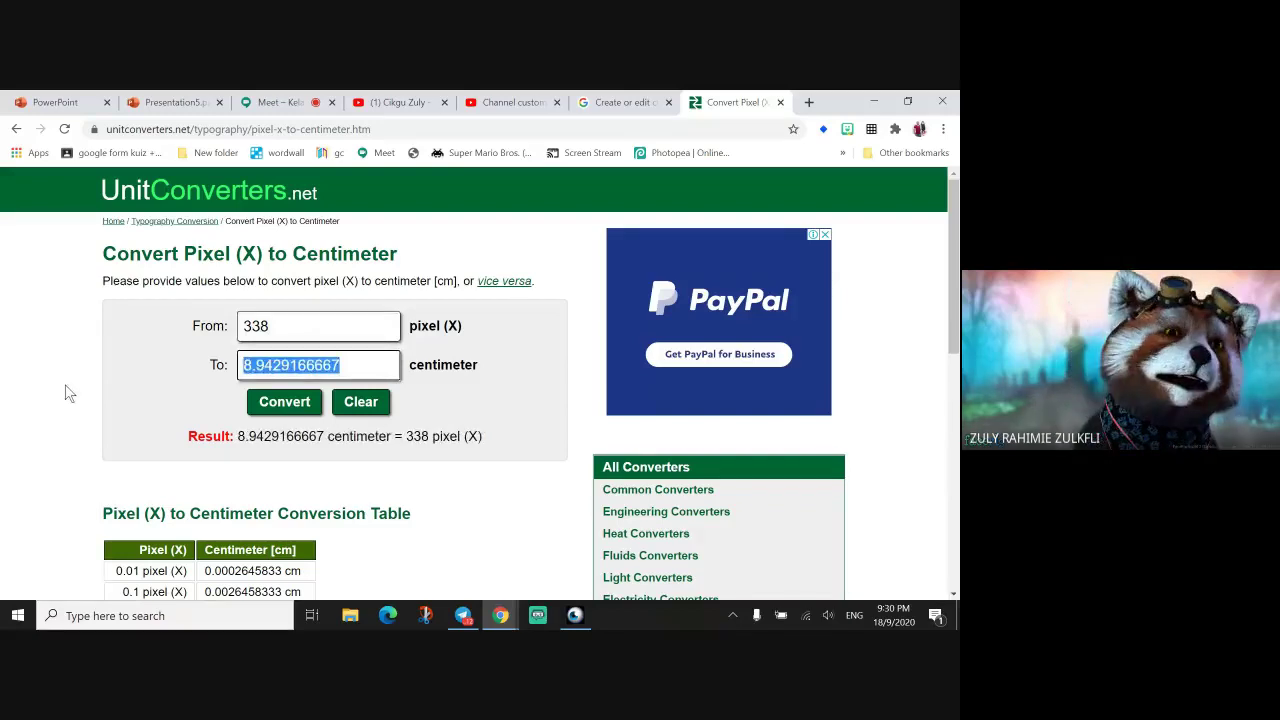
Set the rectangle's height in the presentation to 8.9429166667 and move the shape to the middle of the grass picture.
left_click(165, 102)
key("ctrl+v")
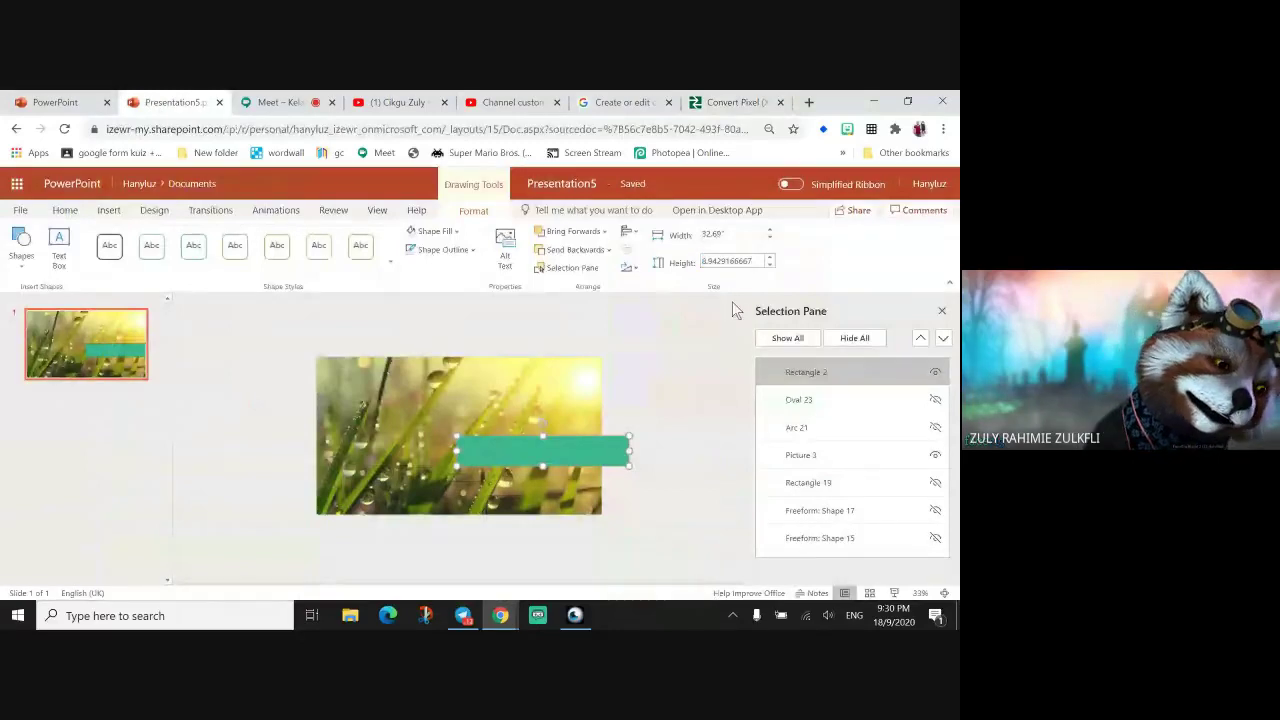
key("Return")
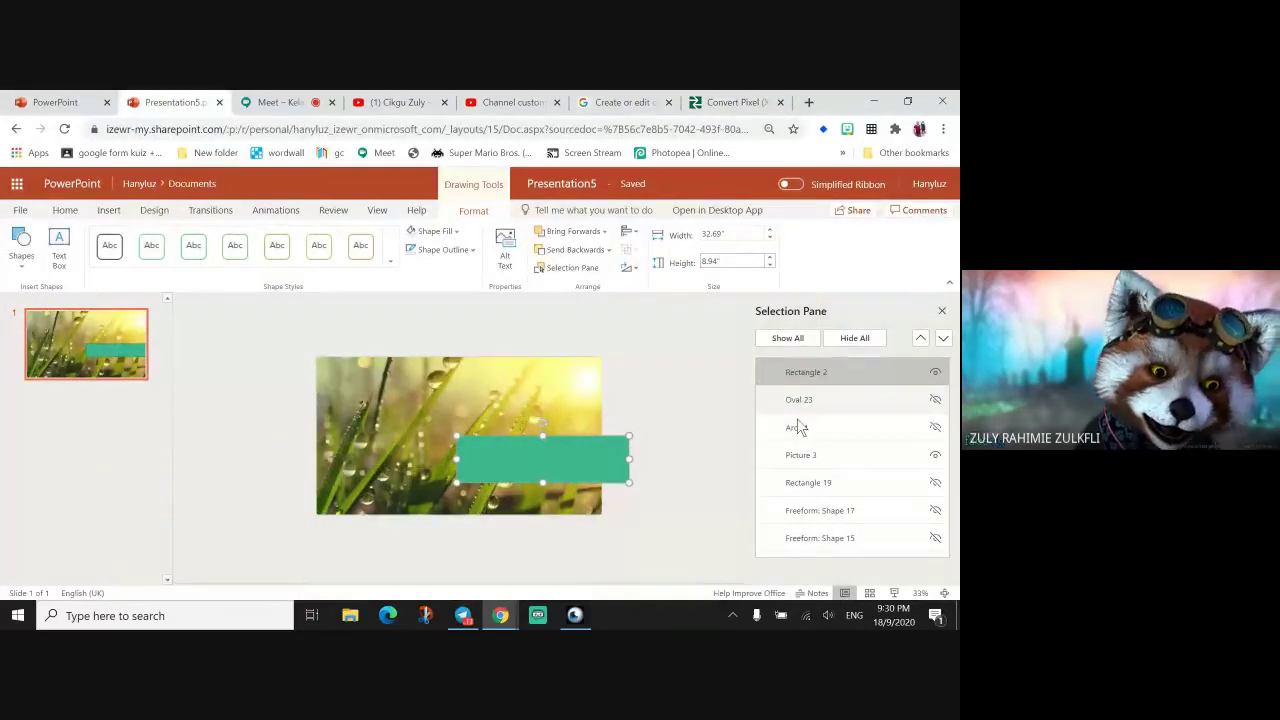
left_click_drag(563, 471, 478, 448)
Reset the browser zoom to 100% and set the slide zoom to Fit.
key("ctrl+plus")
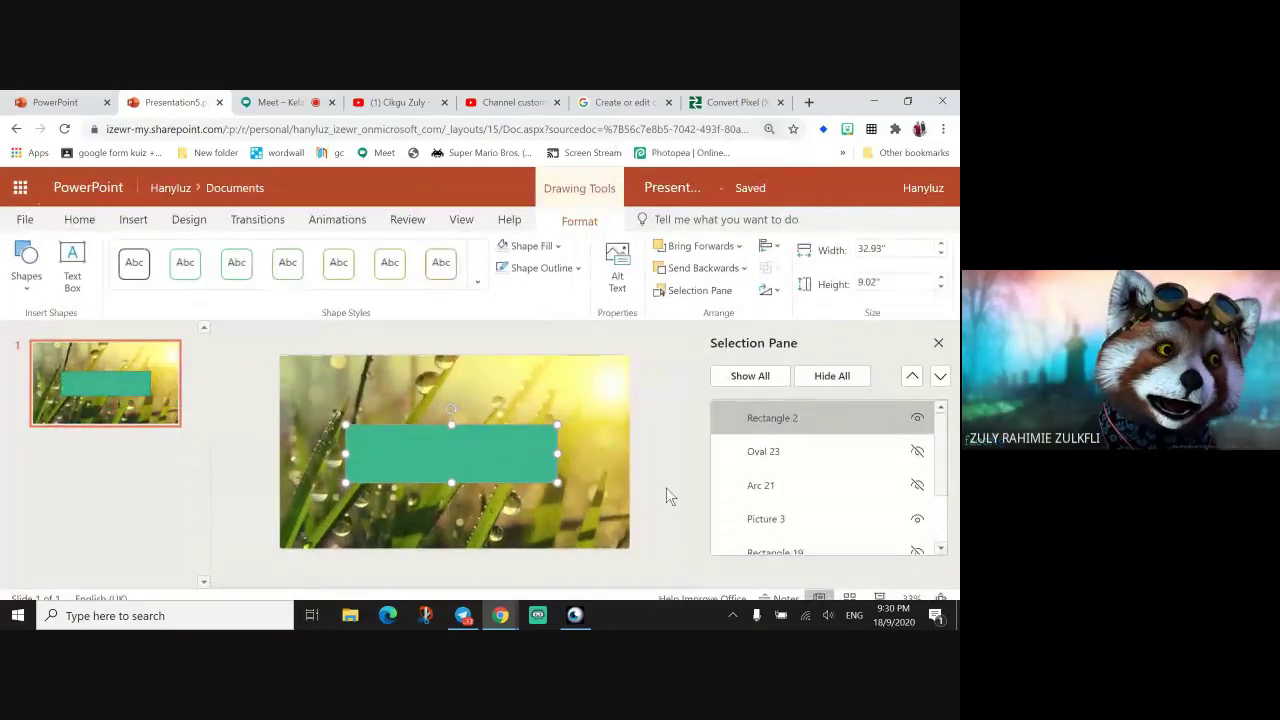
key("ctrl+minus")
key("ctrl+minus")
key("ctrl+minus")
left_click(772, 160)
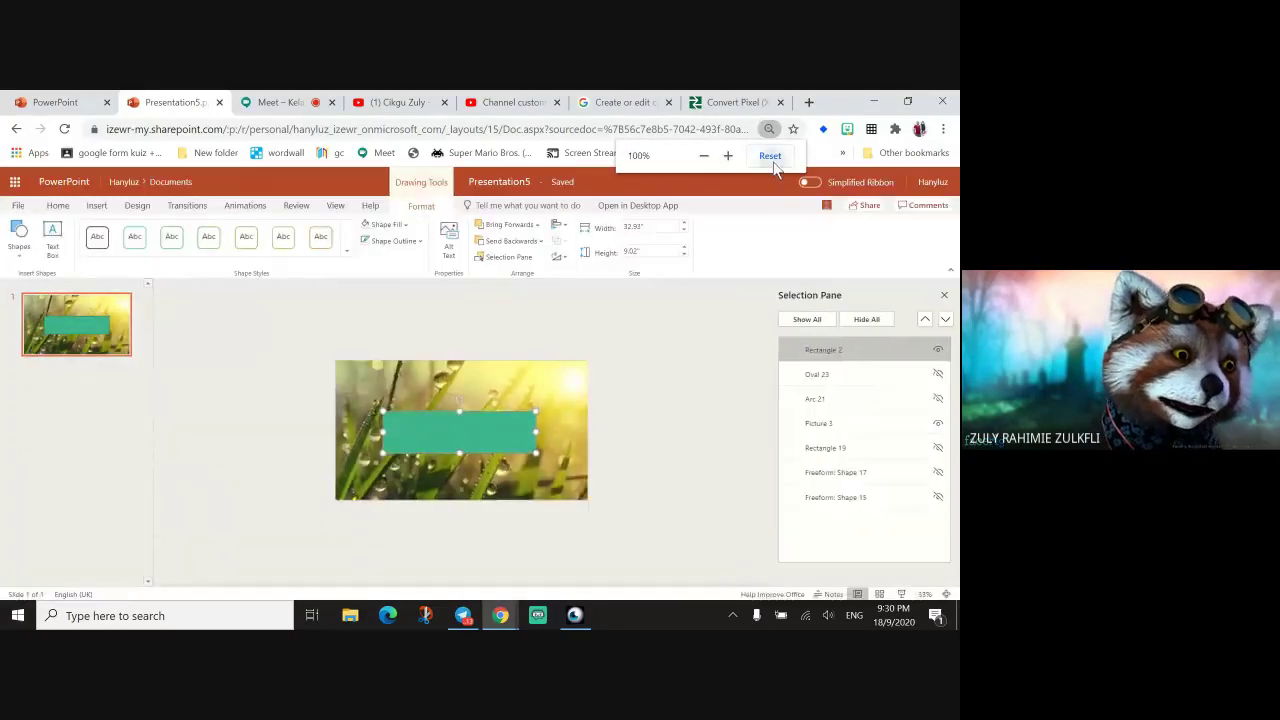
left_click(419, 217)
left_click(382, 252)
left_click(428, 300)
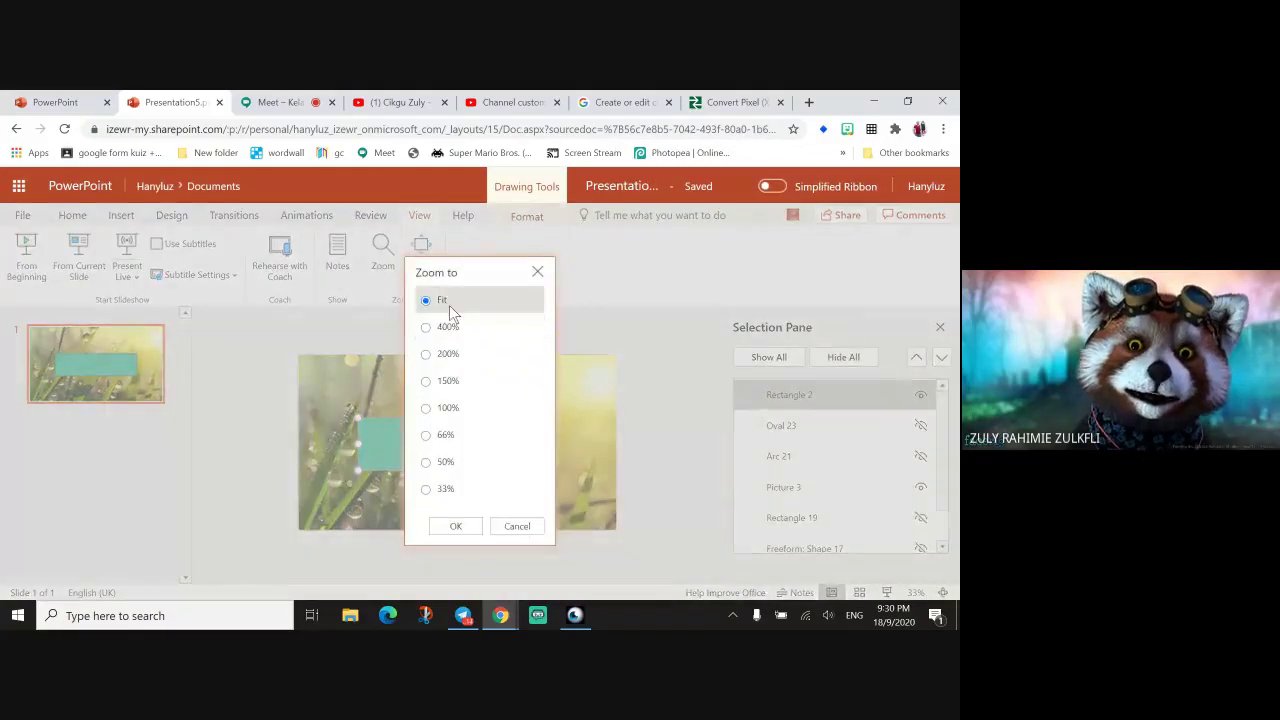
left_click(455, 526)
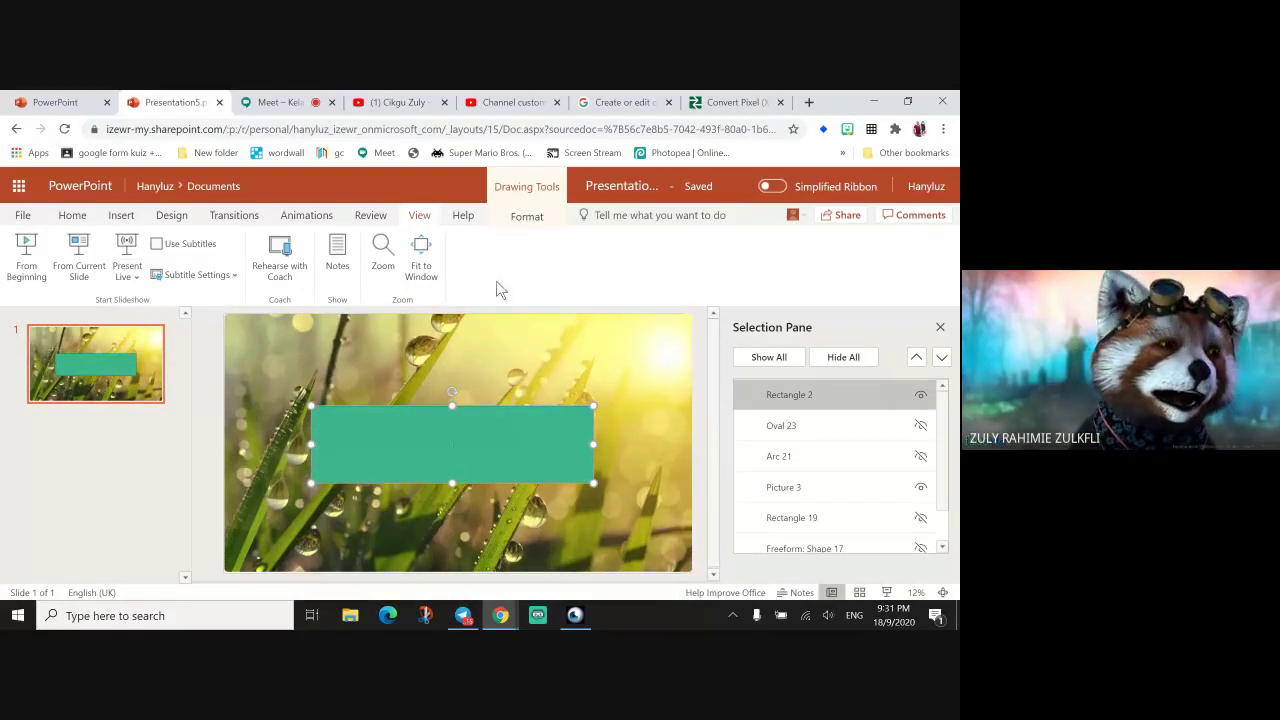
Centre the green rectangle on the slide with Align centre and Align Middle.
left_click(527, 217)
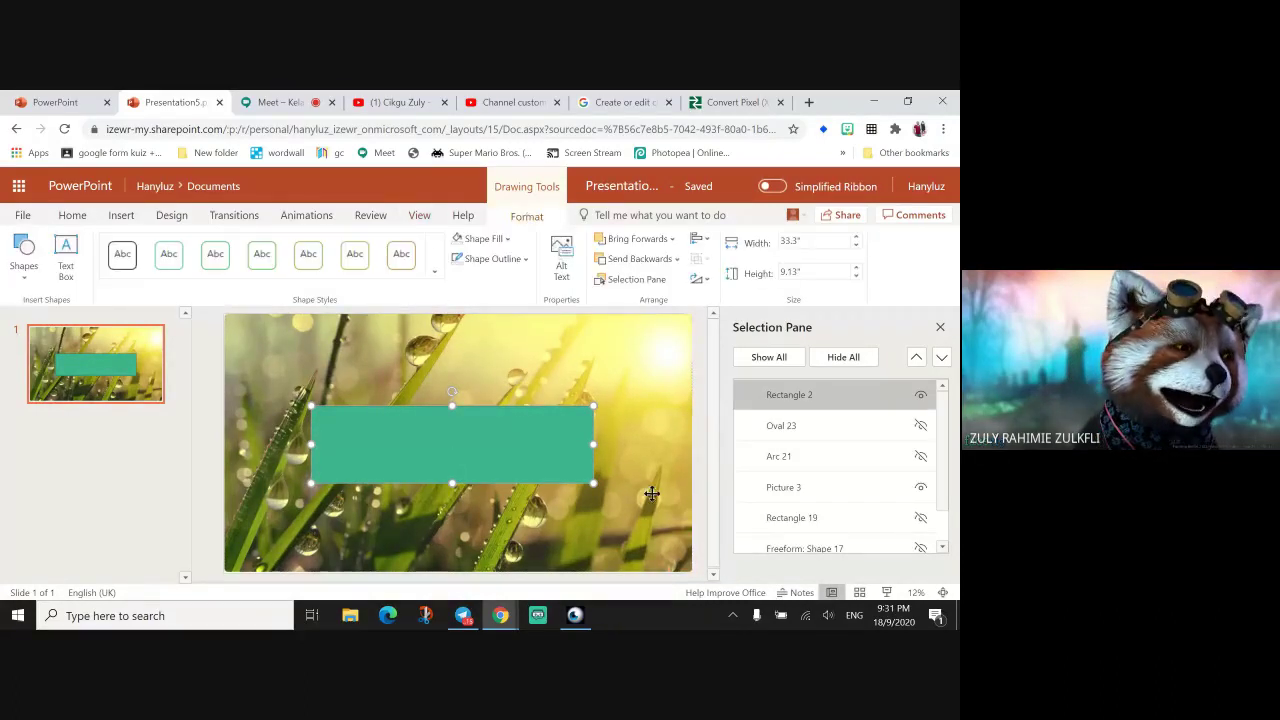
left_click(712, 248)
left_click(728, 277)
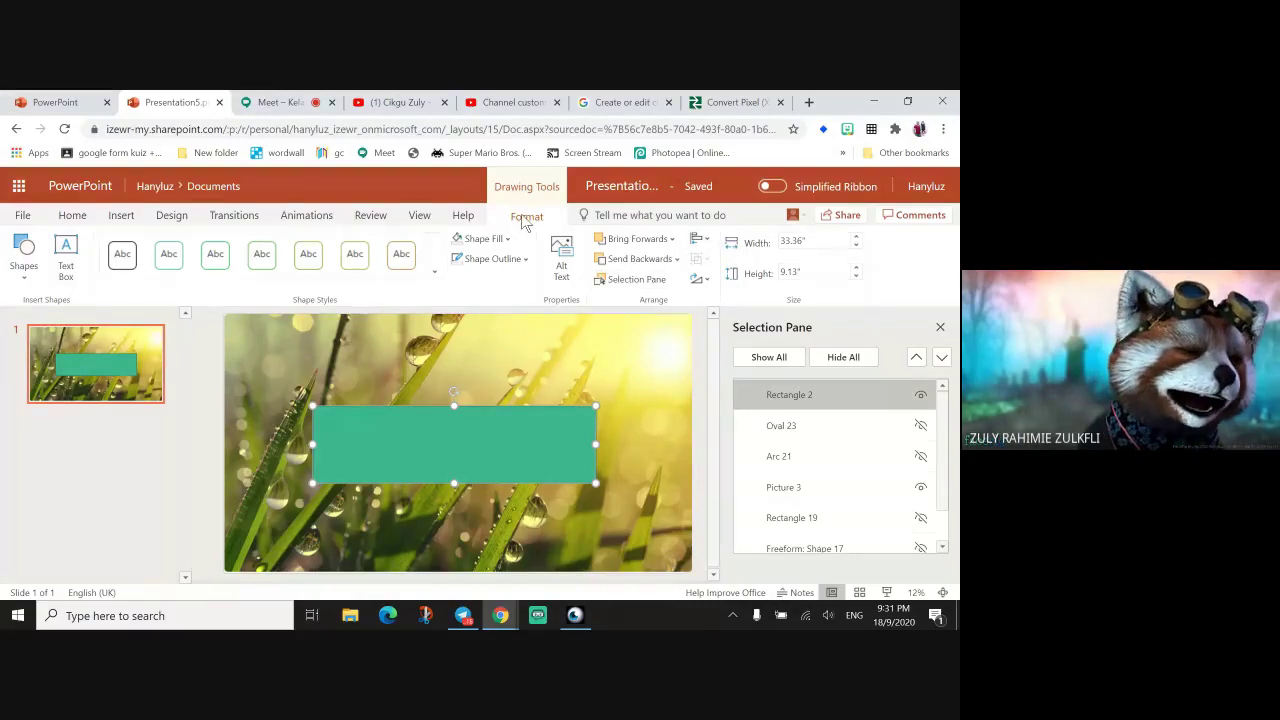
left_click(706, 242)
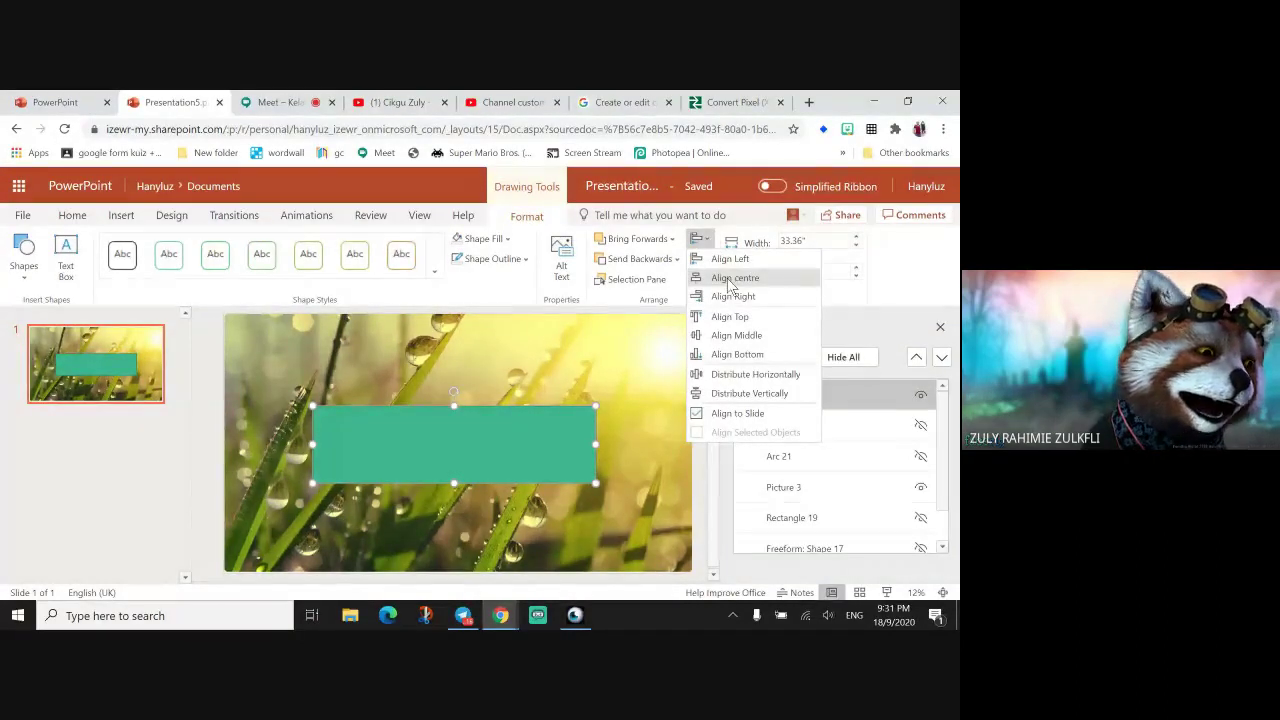
left_click(729, 336)
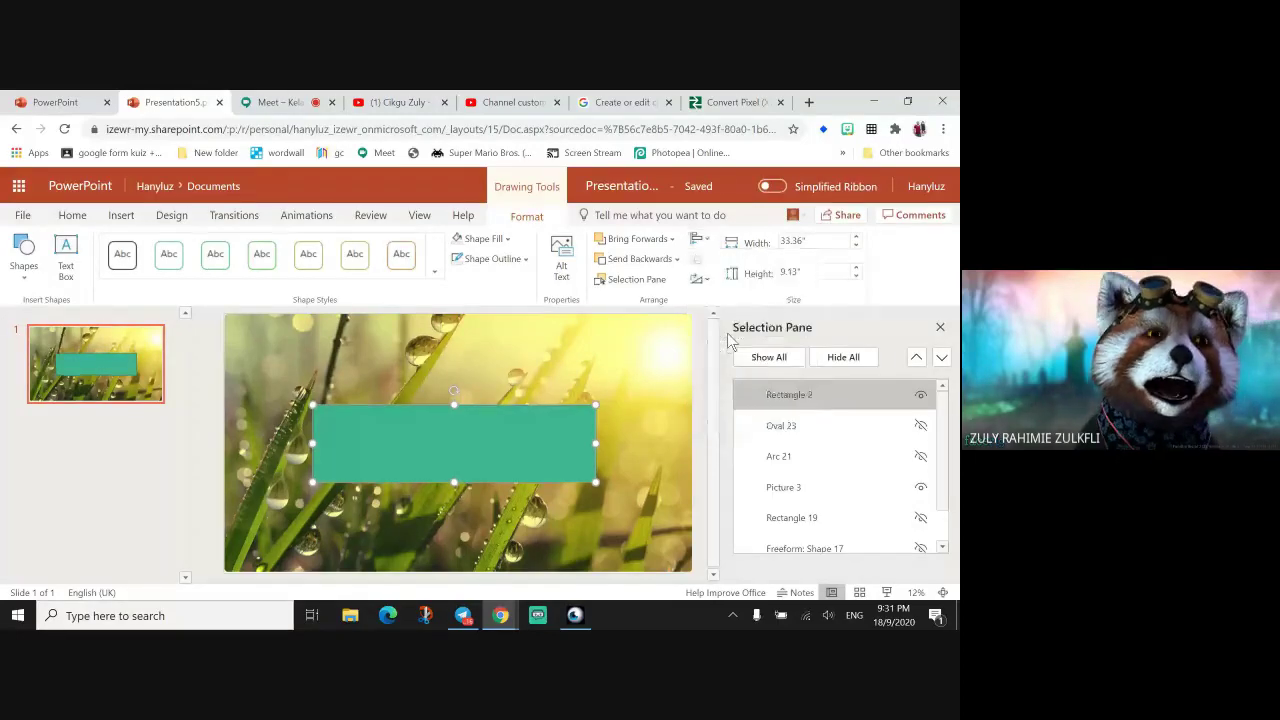
left_click(700, 240)
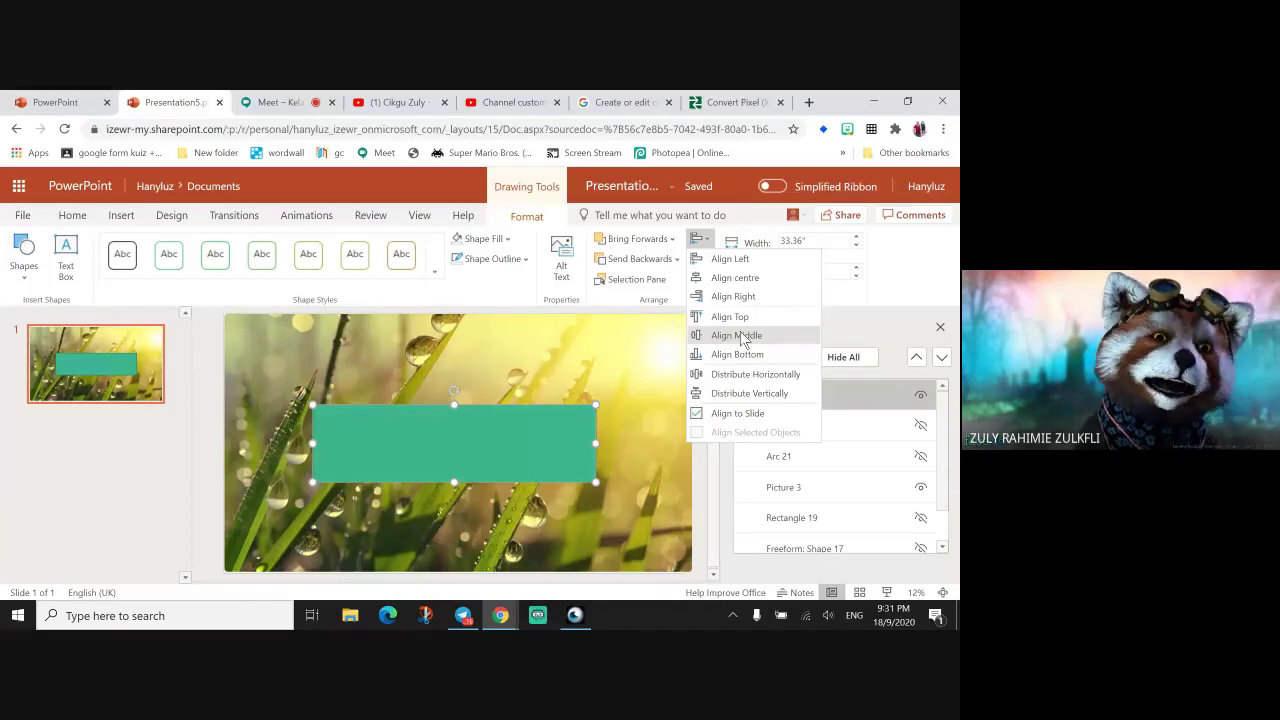
left_click(659, 346)
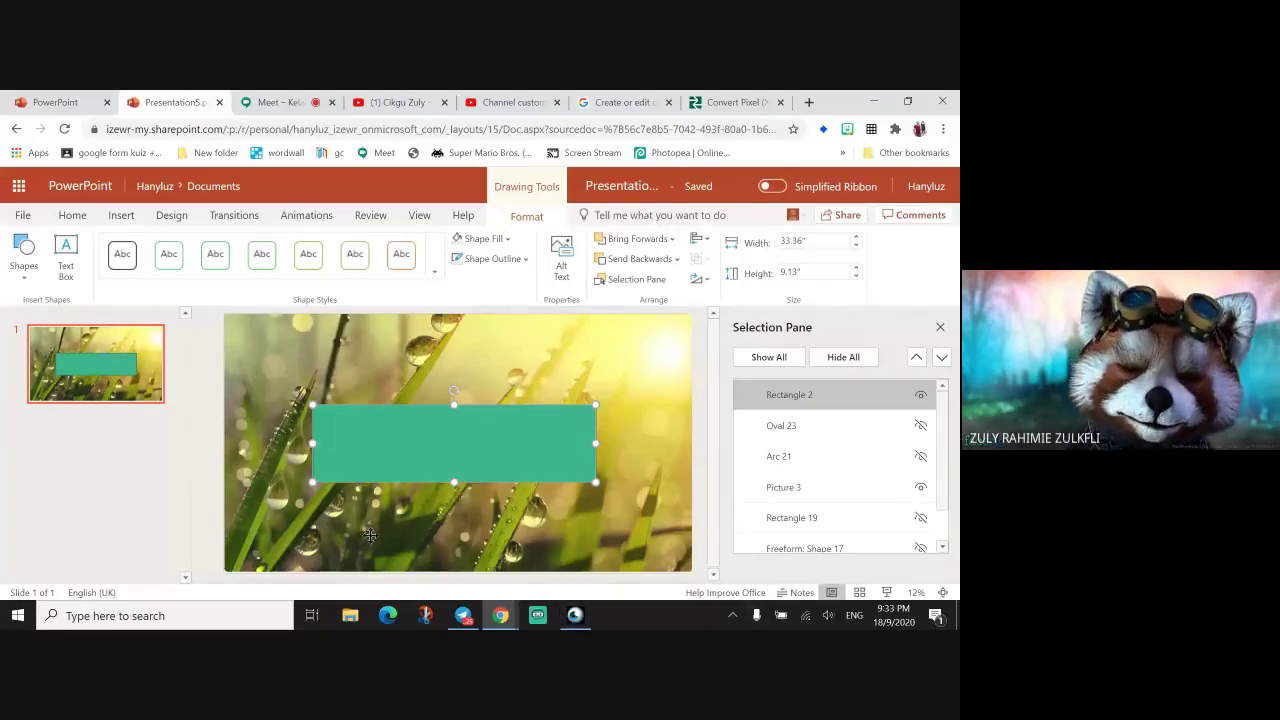
Insert photo_2020-09-18_20-42-51 from the Telegram Desktop folder in Downloads onto the slide.
left_click(355, 618)
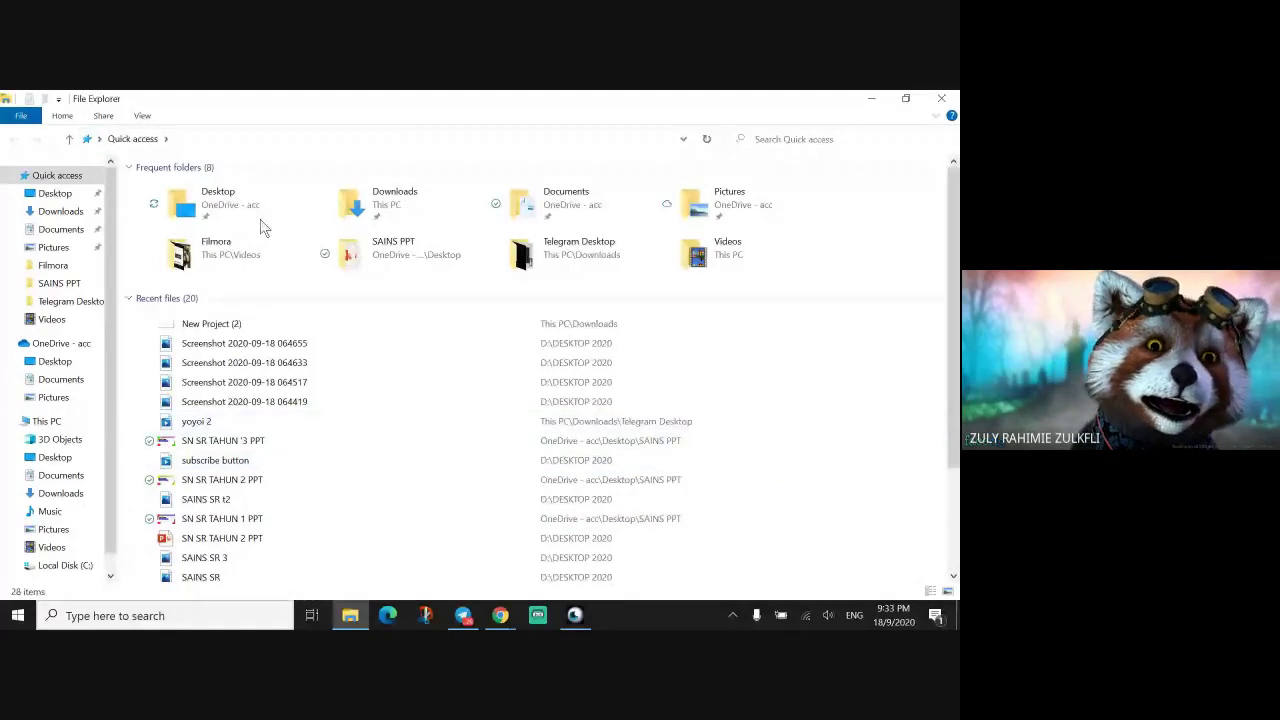
double_click(418, 202)
double_click(215, 200)
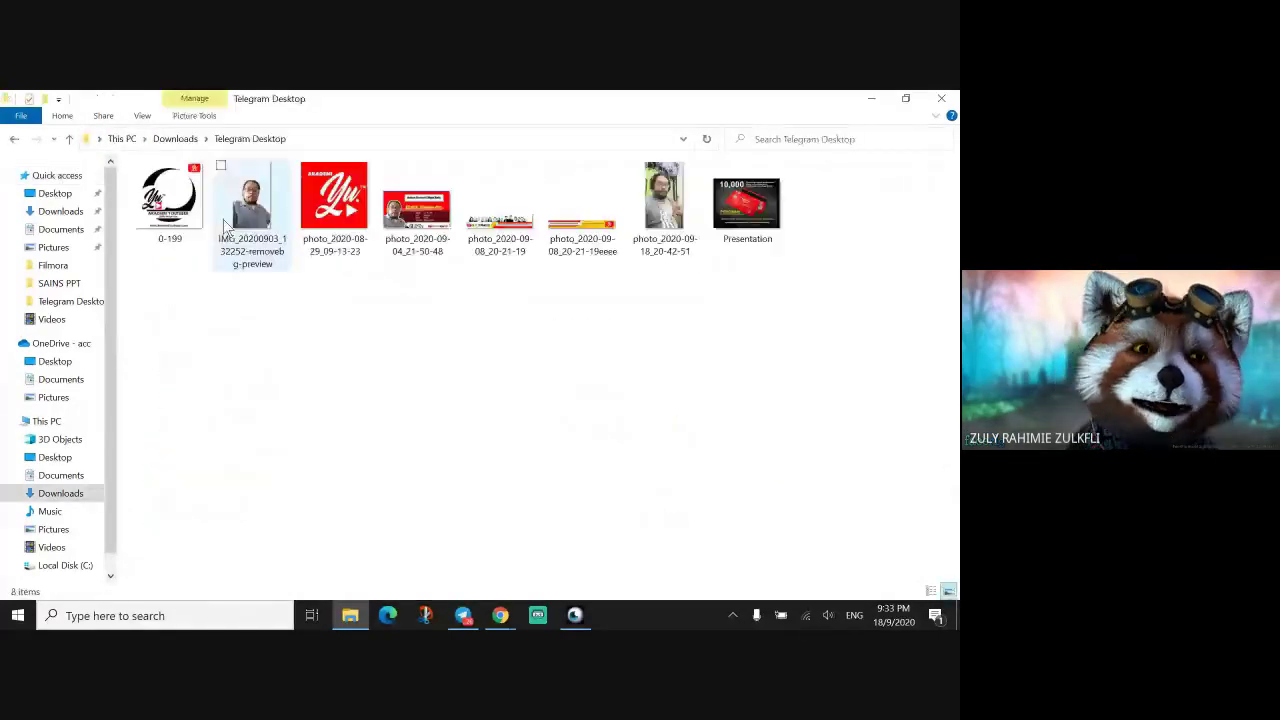
left_click(682, 220)
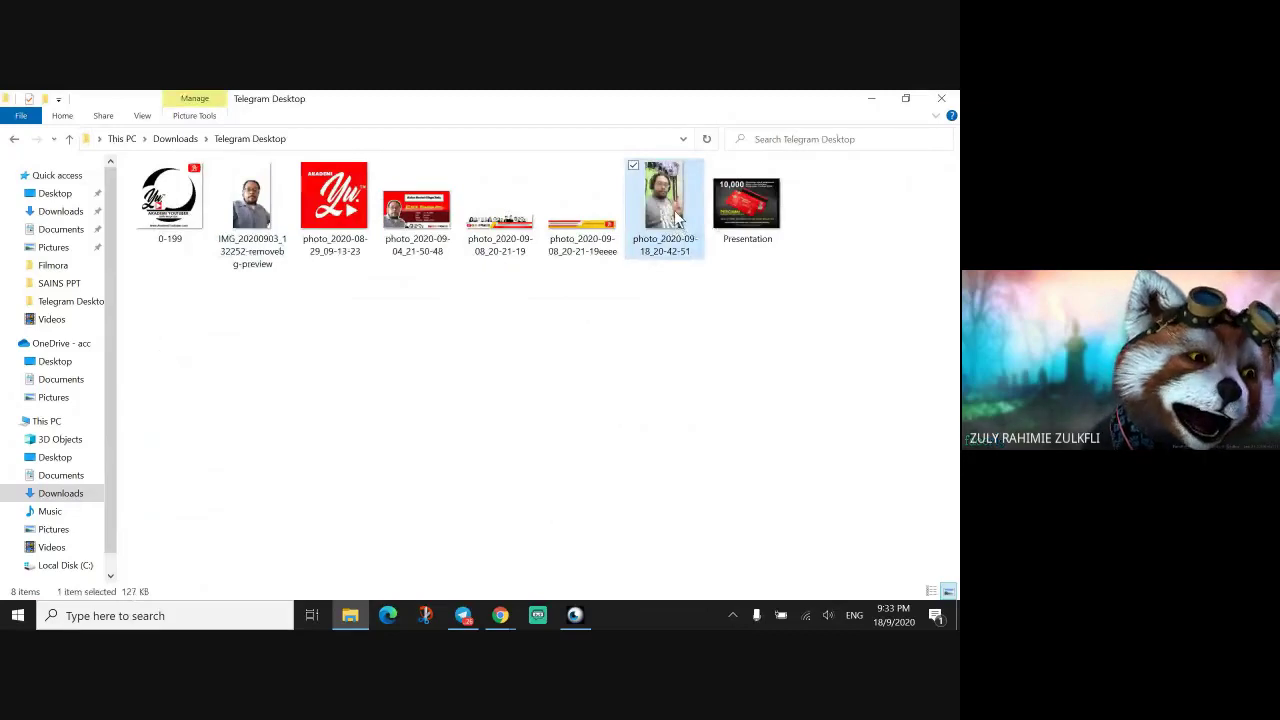
left_click_drag(678, 215, 378, 462)
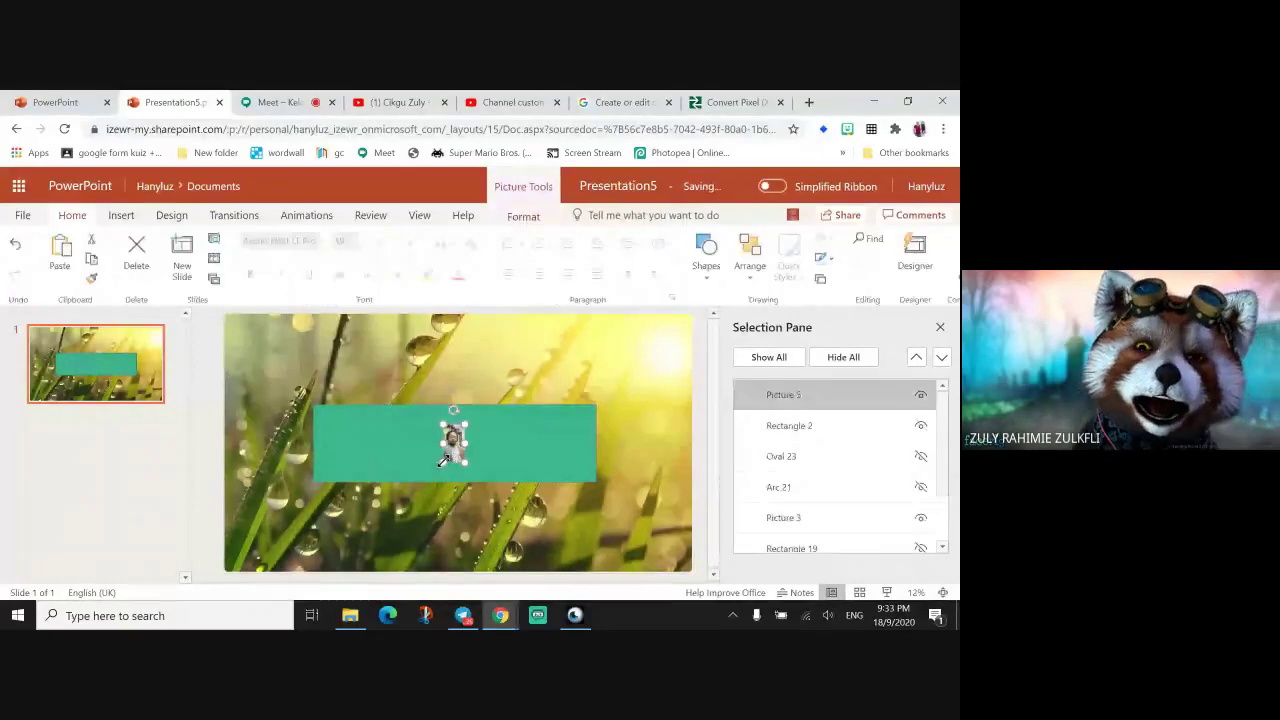
Enlarge the portrait photo to about 13.02" by 23.4" over the rectangle's left part and show its picture formatting options.
left_click_drag(441, 462, 366, 458)
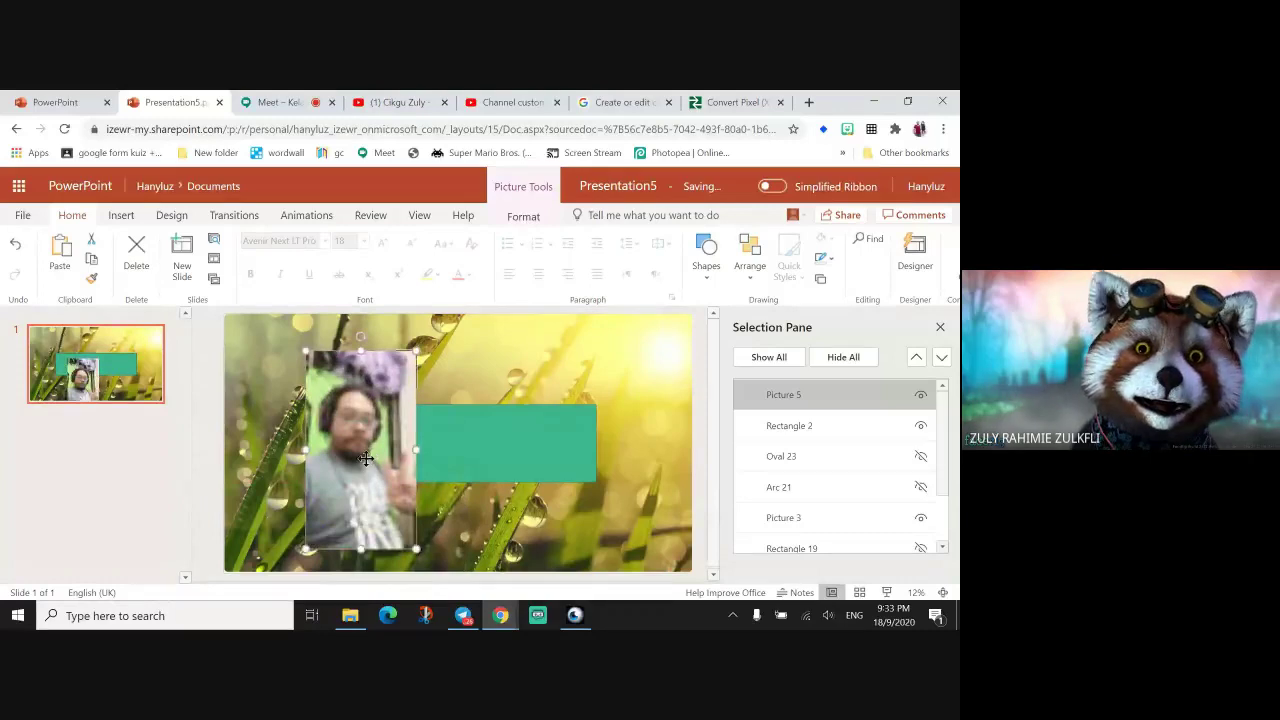
right_click(366, 458)
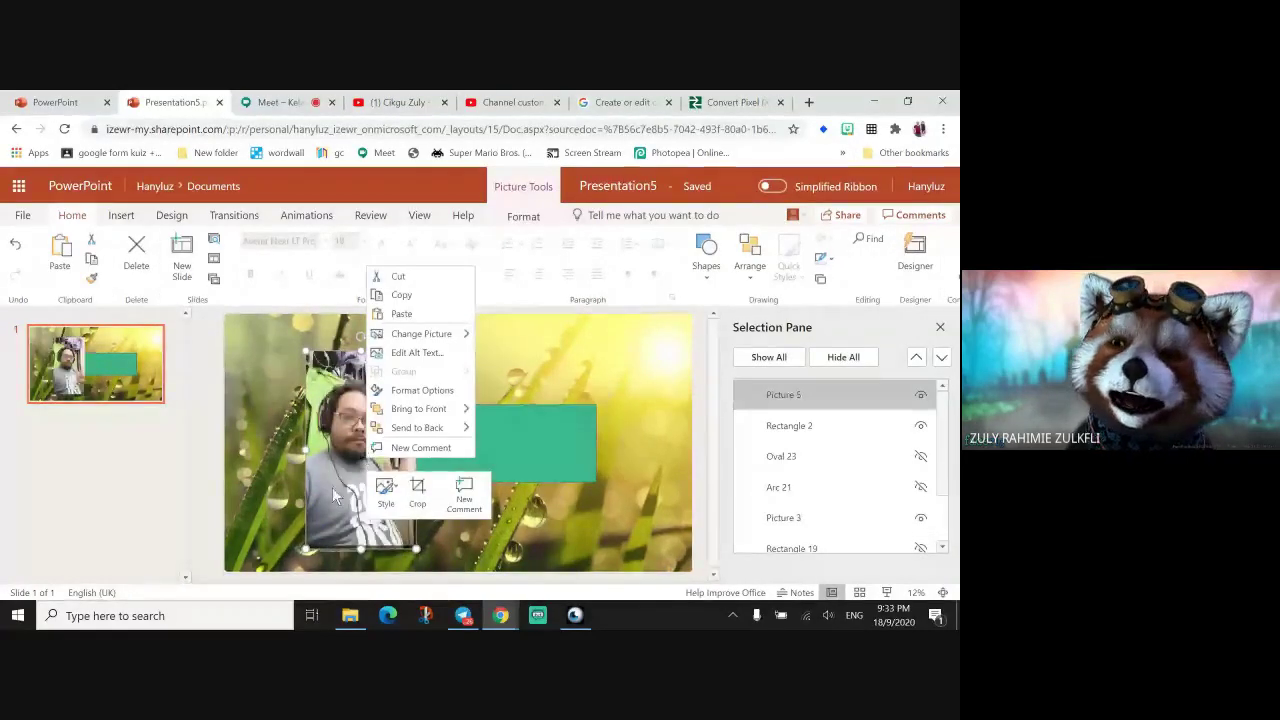
left_click(332, 487)
left_click(521, 217)
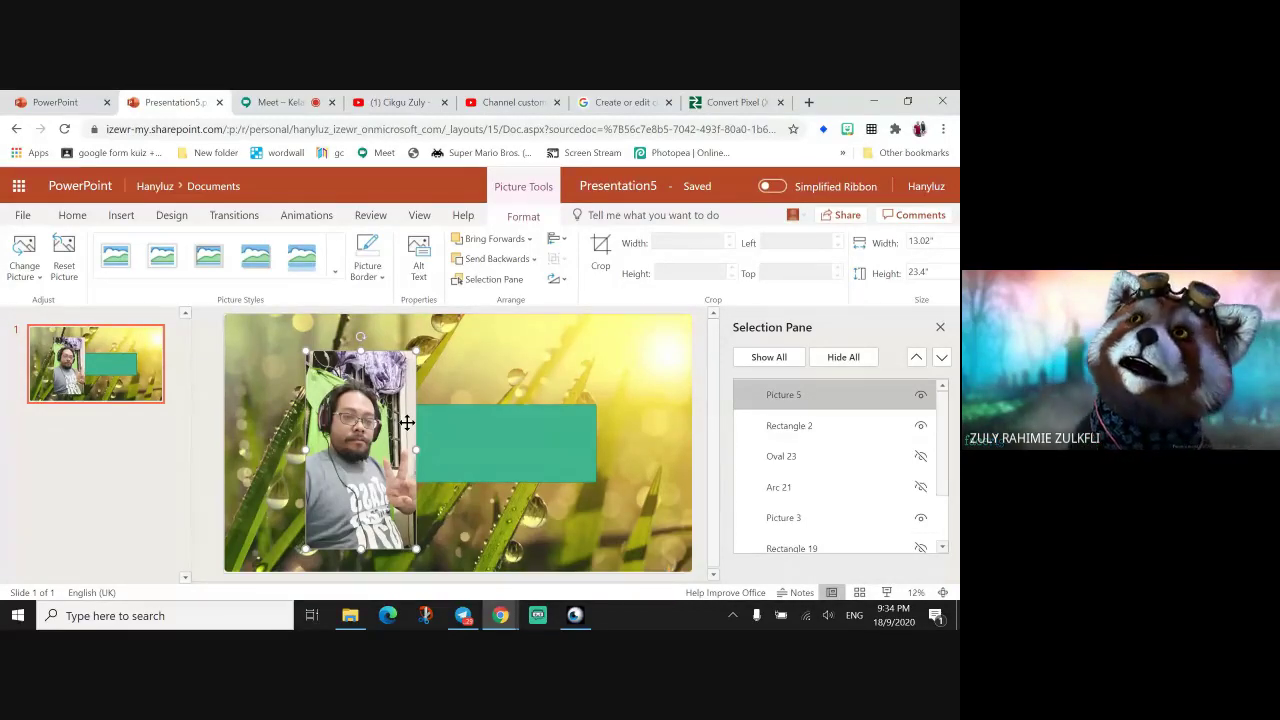
Move the portrait photo slightly to the right over the green rectangle.
left_click(38, 283)
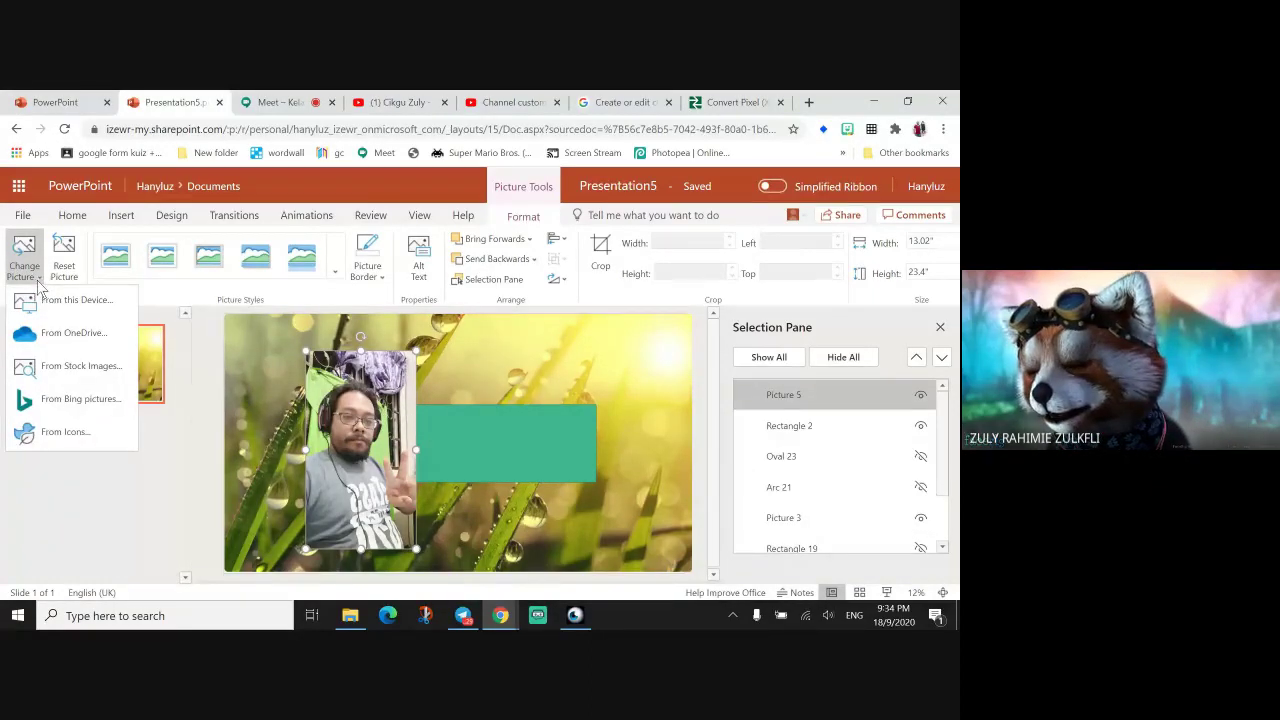
left_click(66, 283)
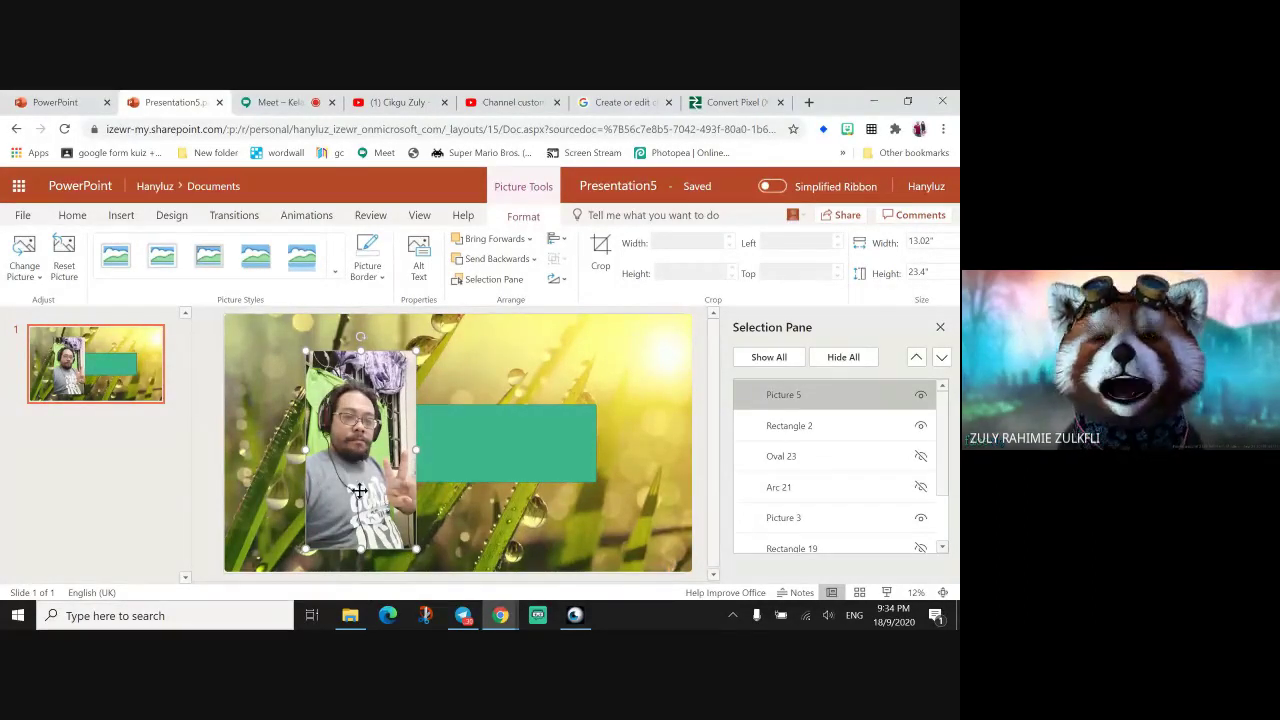
left_click_drag(360, 495, 388, 490)
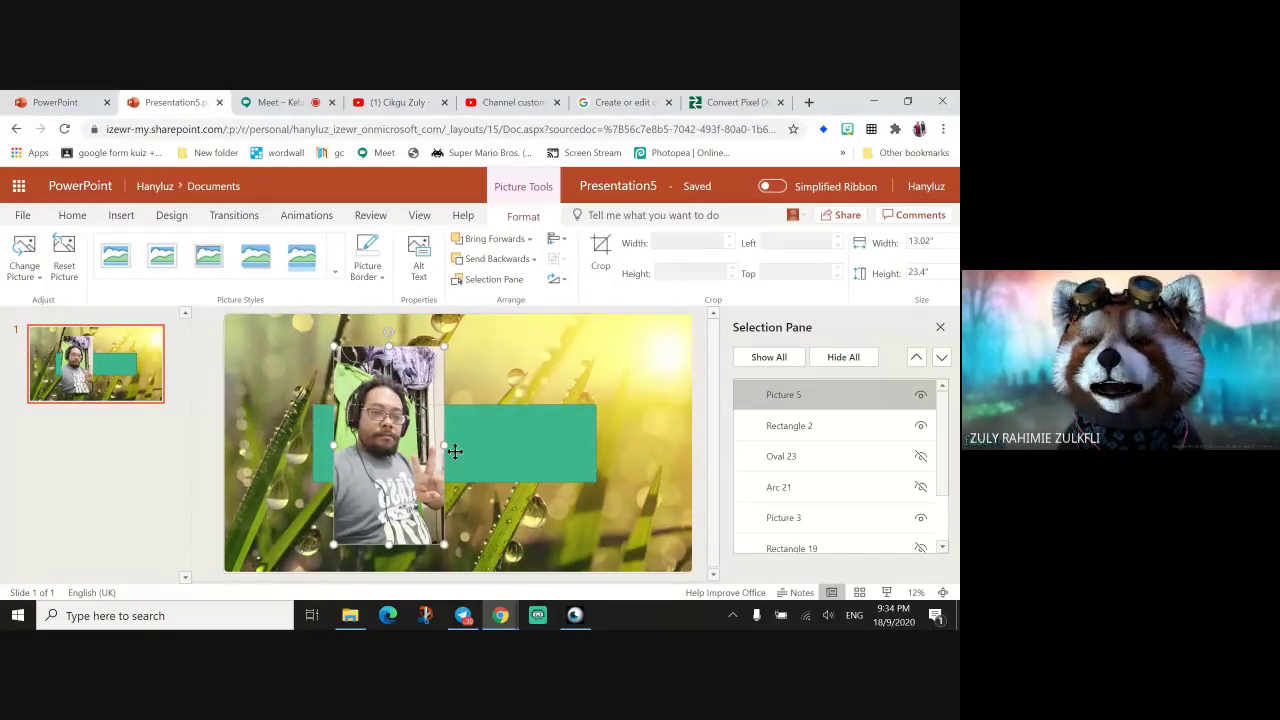
Try an oval picture style on the portrait photo, shortened to about 15.97" high, and undo both changes.
left_click(129, 222)
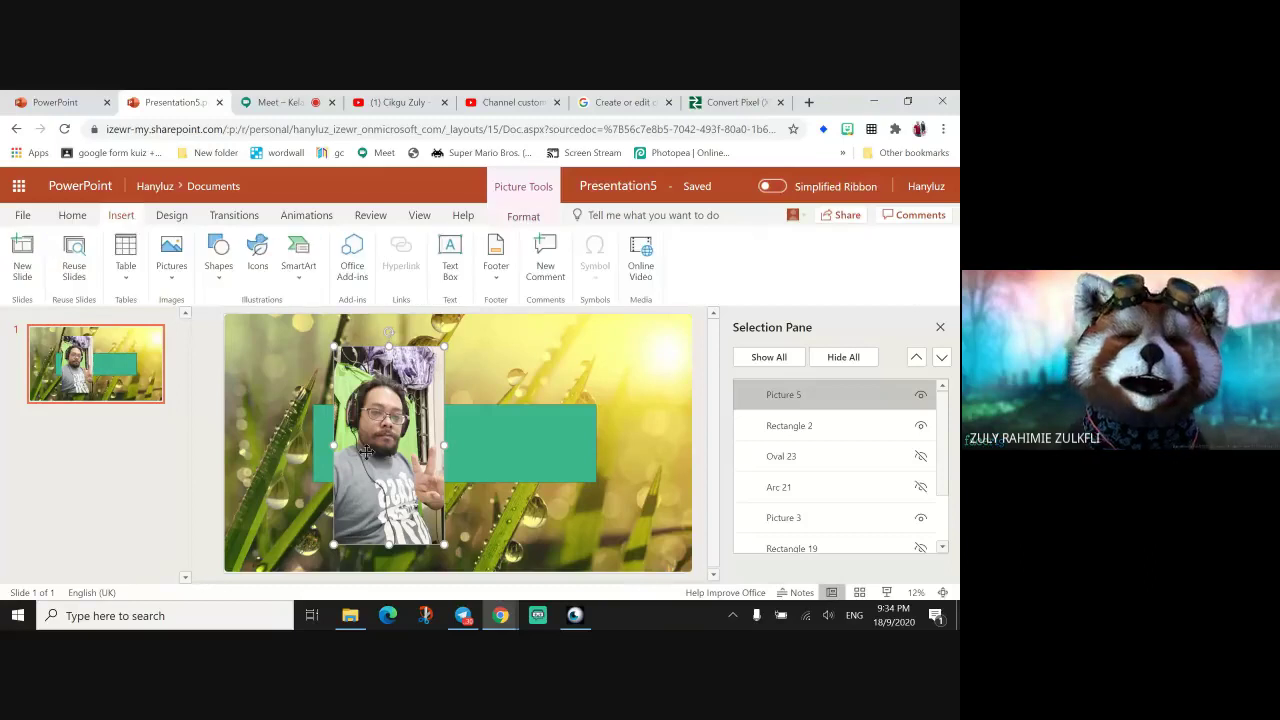
left_click(541, 222)
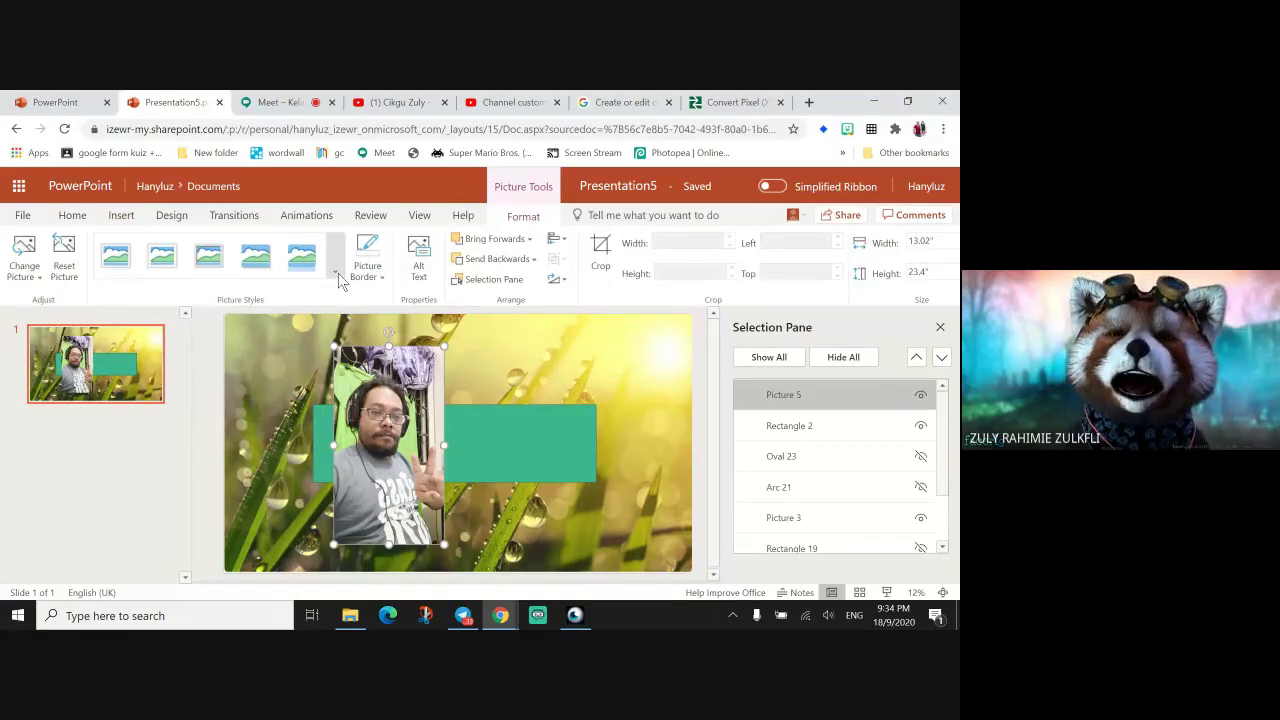
left_click(336, 271)
left_click(172, 300)
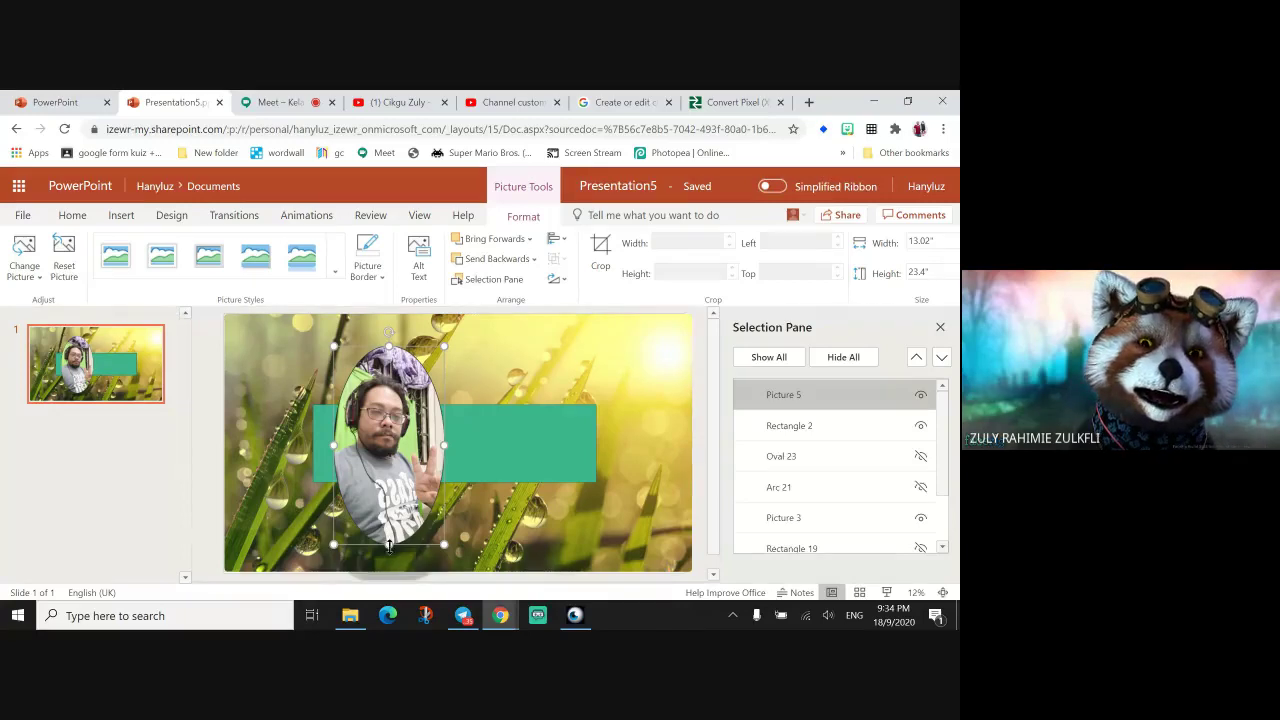
left_click_drag(389, 545, 387, 488)
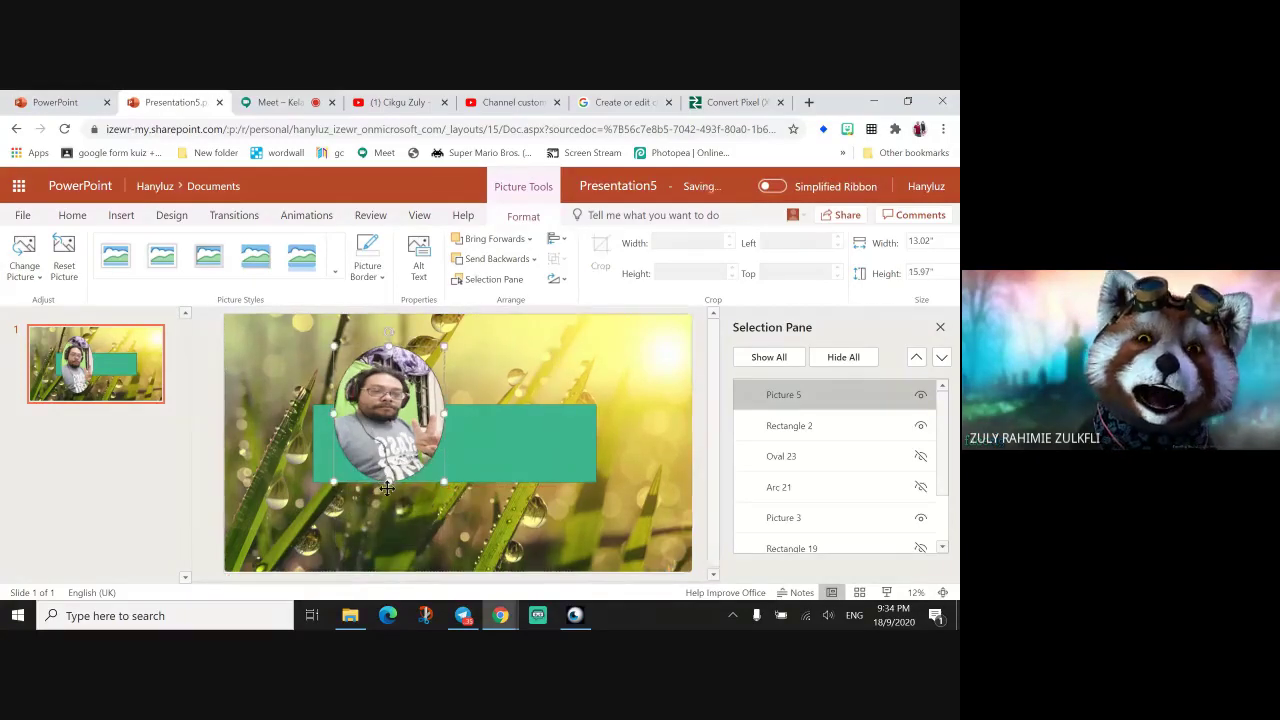
key("ctrl+z")
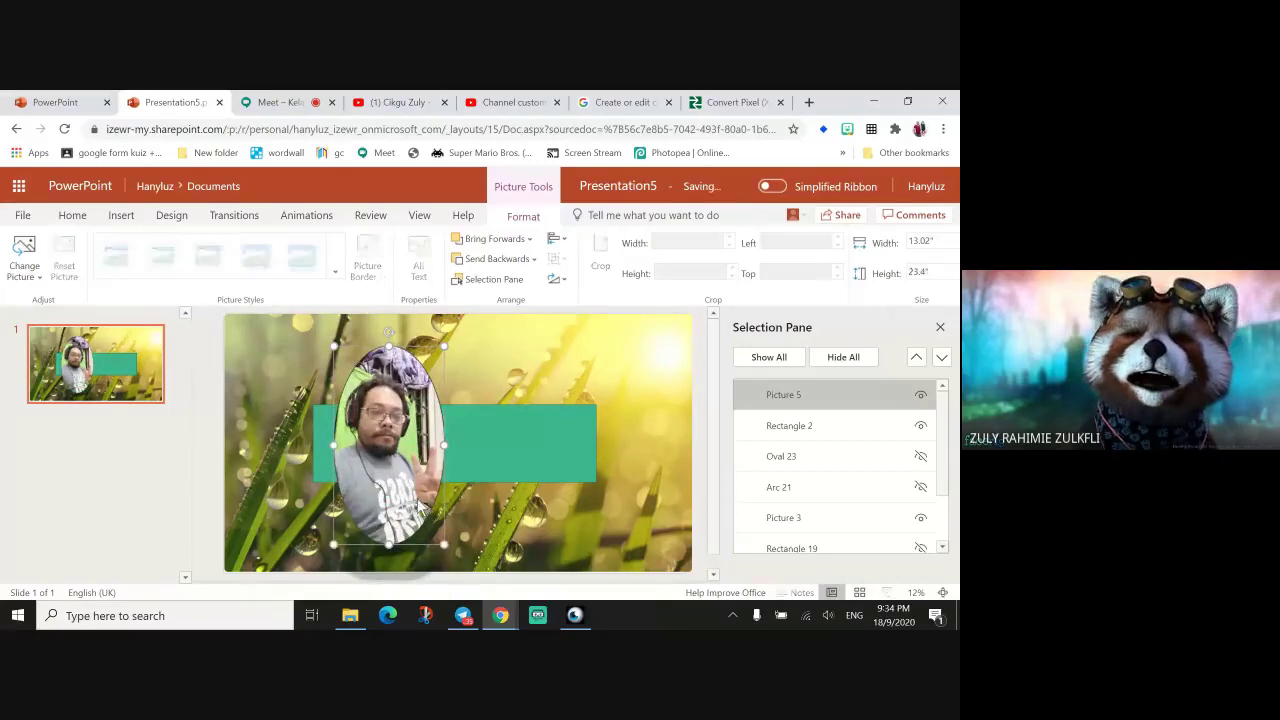
key("ctrl+z")
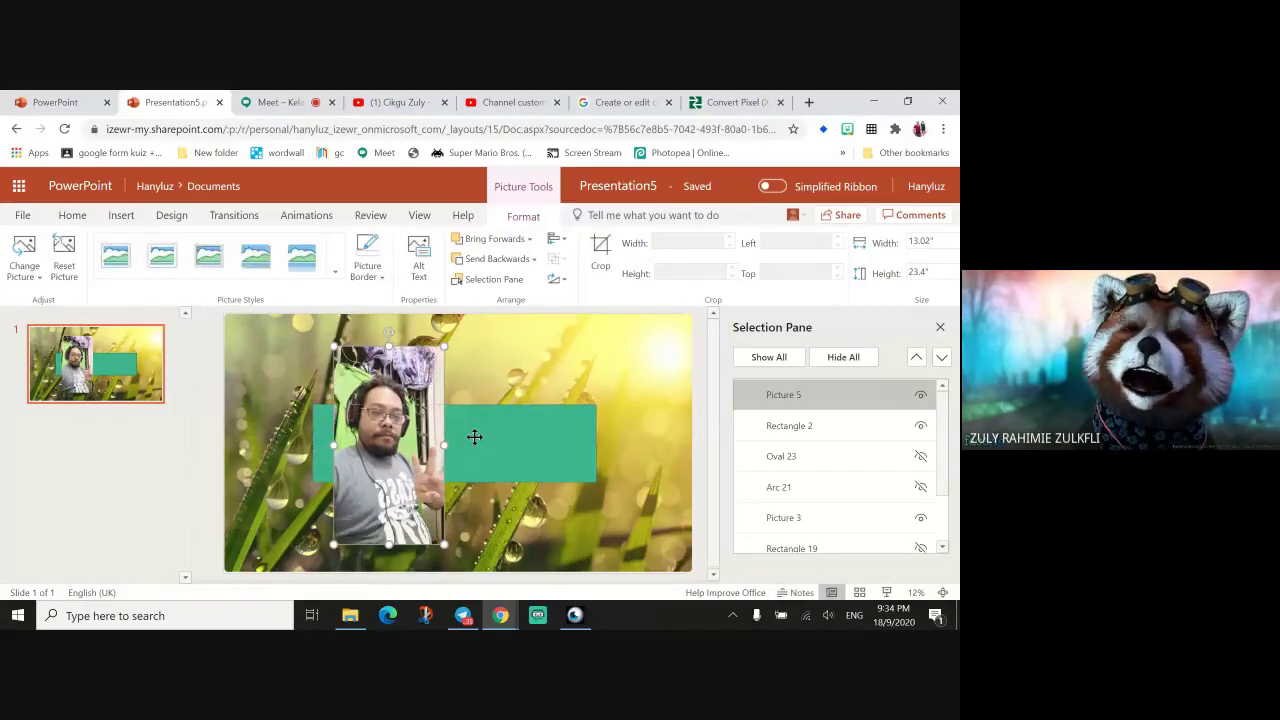
Insert an oval shape on the slide and shift the portrait photo slightly down and to the left.
left_click(120, 214)
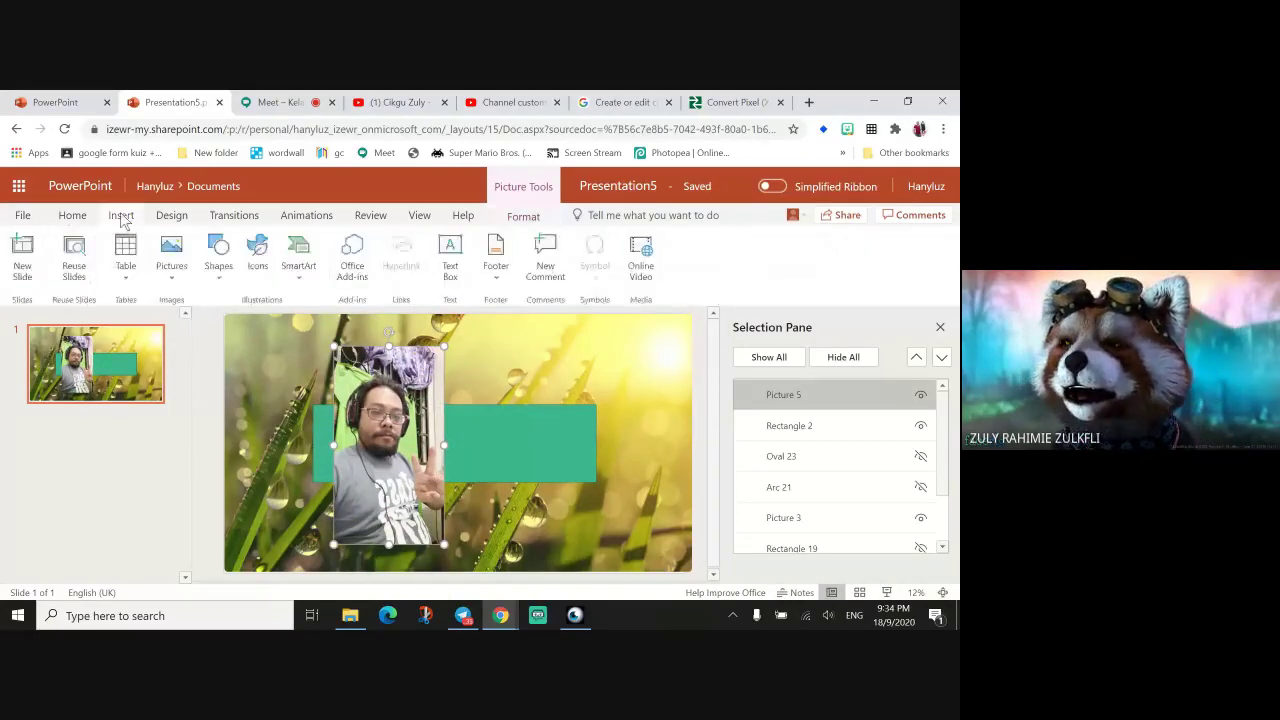
left_click(219, 262)
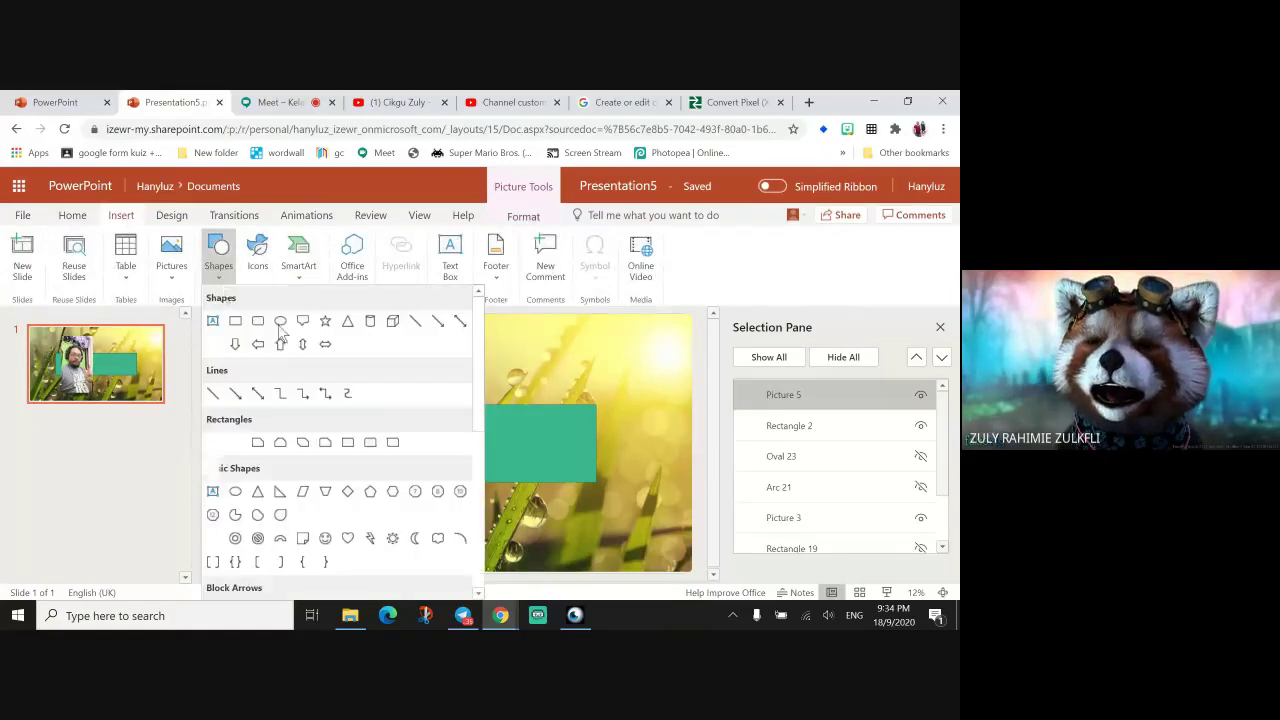
left_click(280, 326)
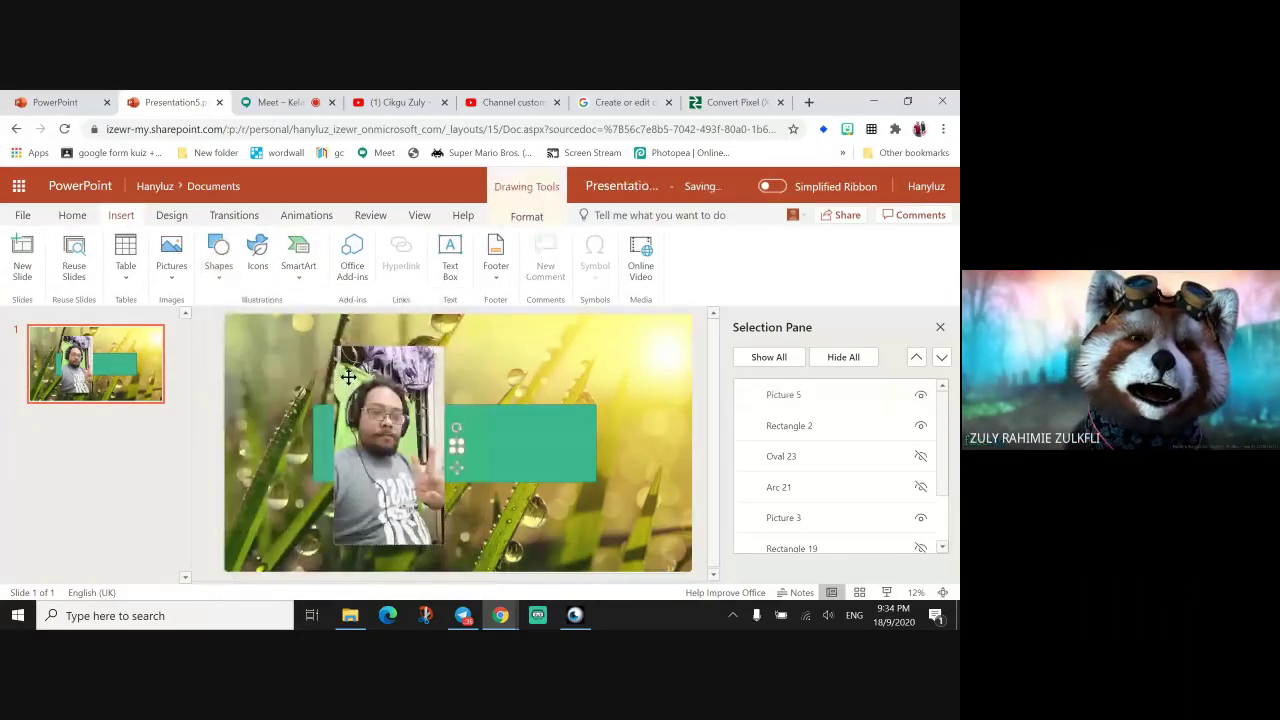
left_click_drag(355, 377, 328, 356)
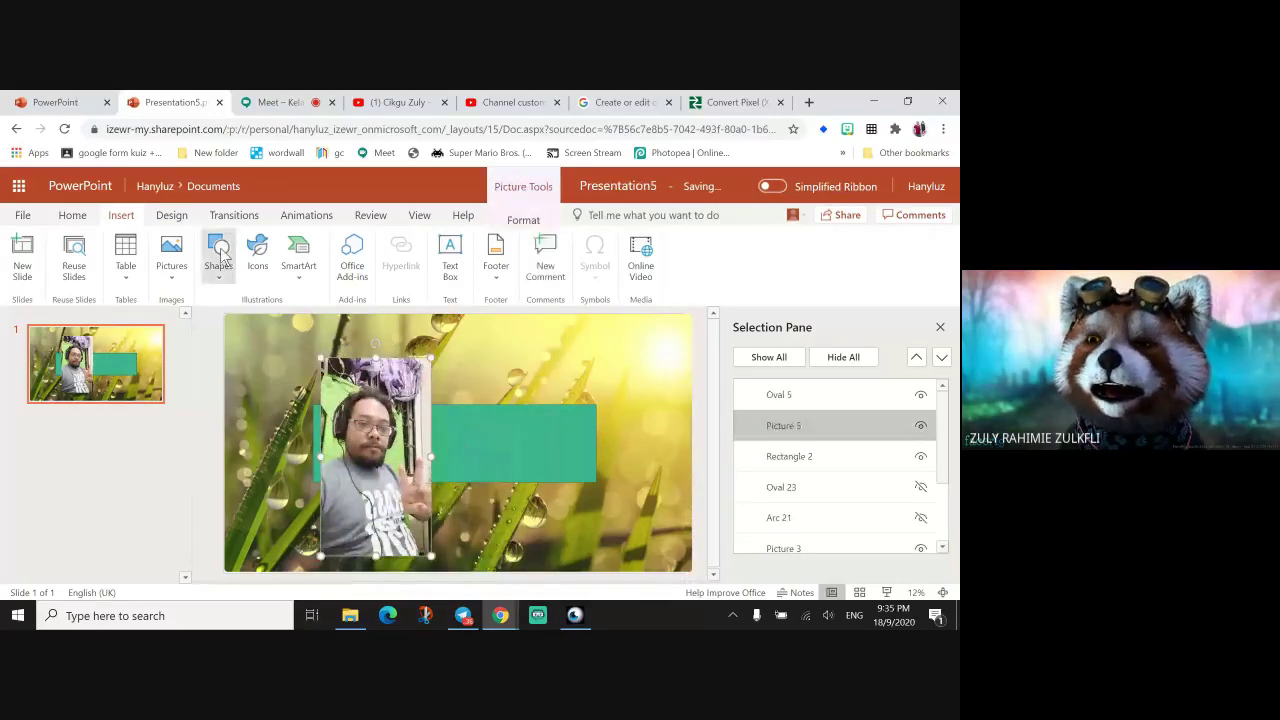
Insert a second oval shape and delete it again.
left_click(222, 258)
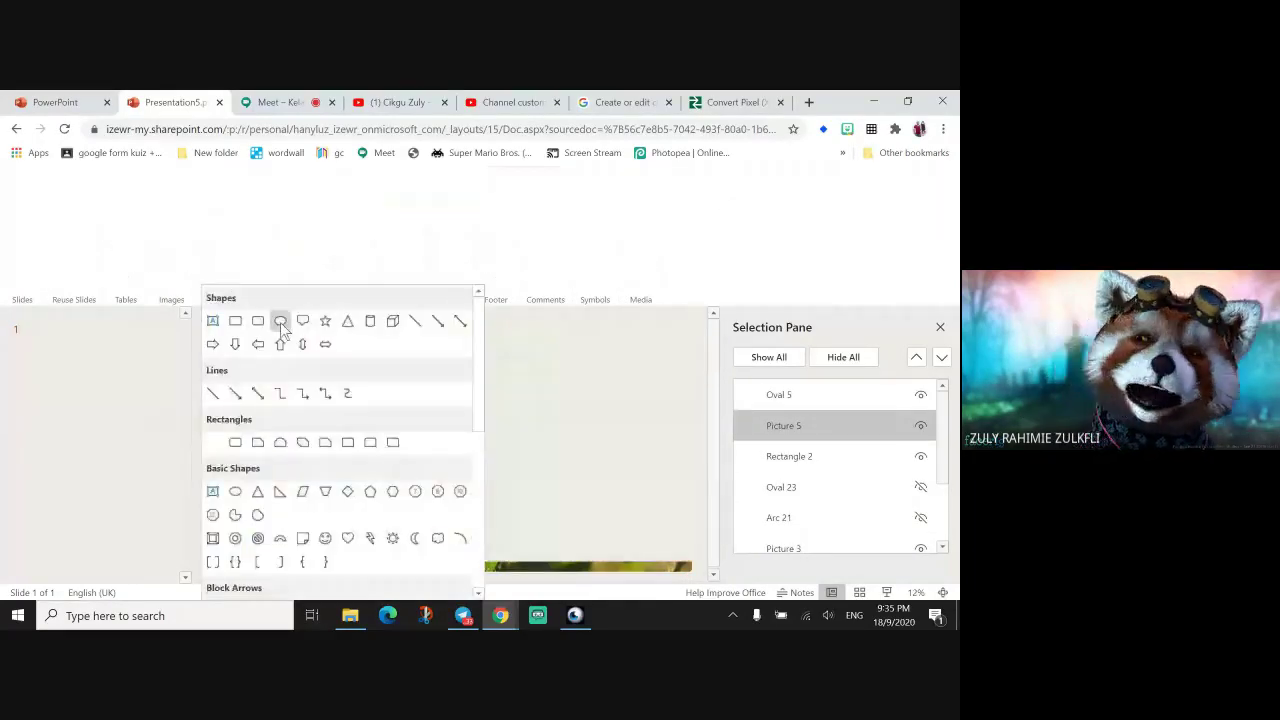
left_click(280, 322)
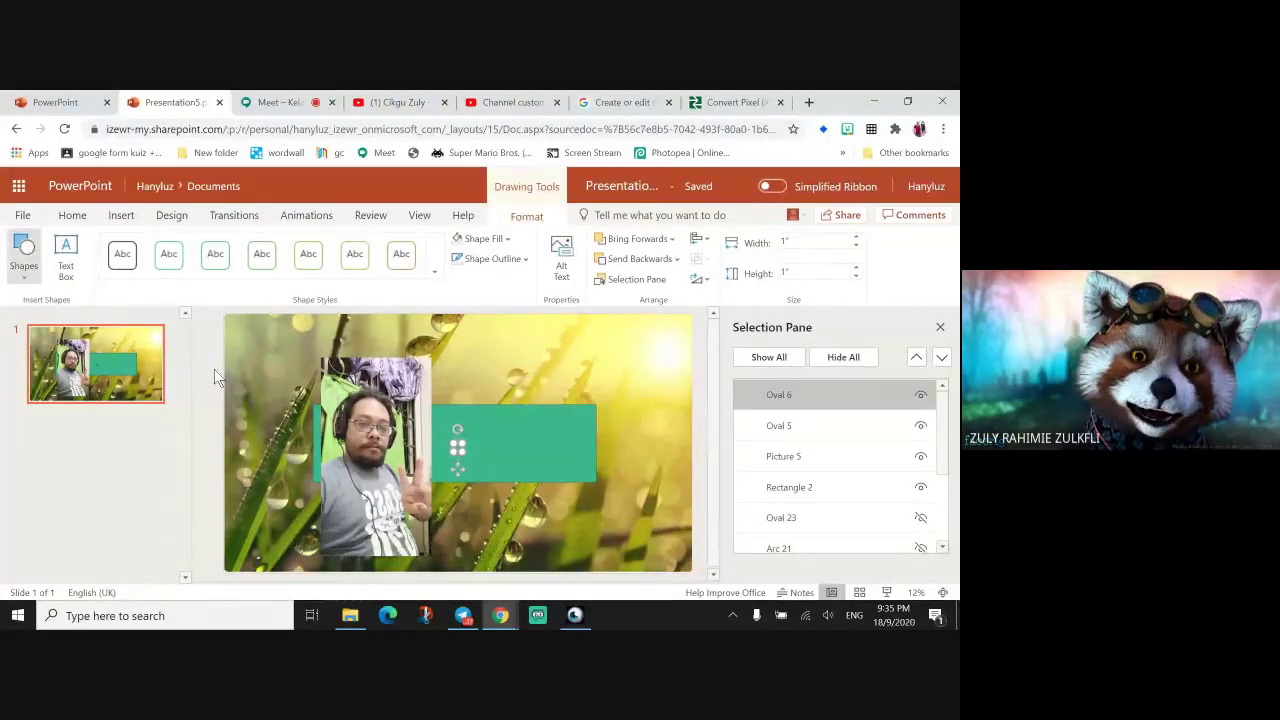
left_click(26, 280)
left_click(460, 452)
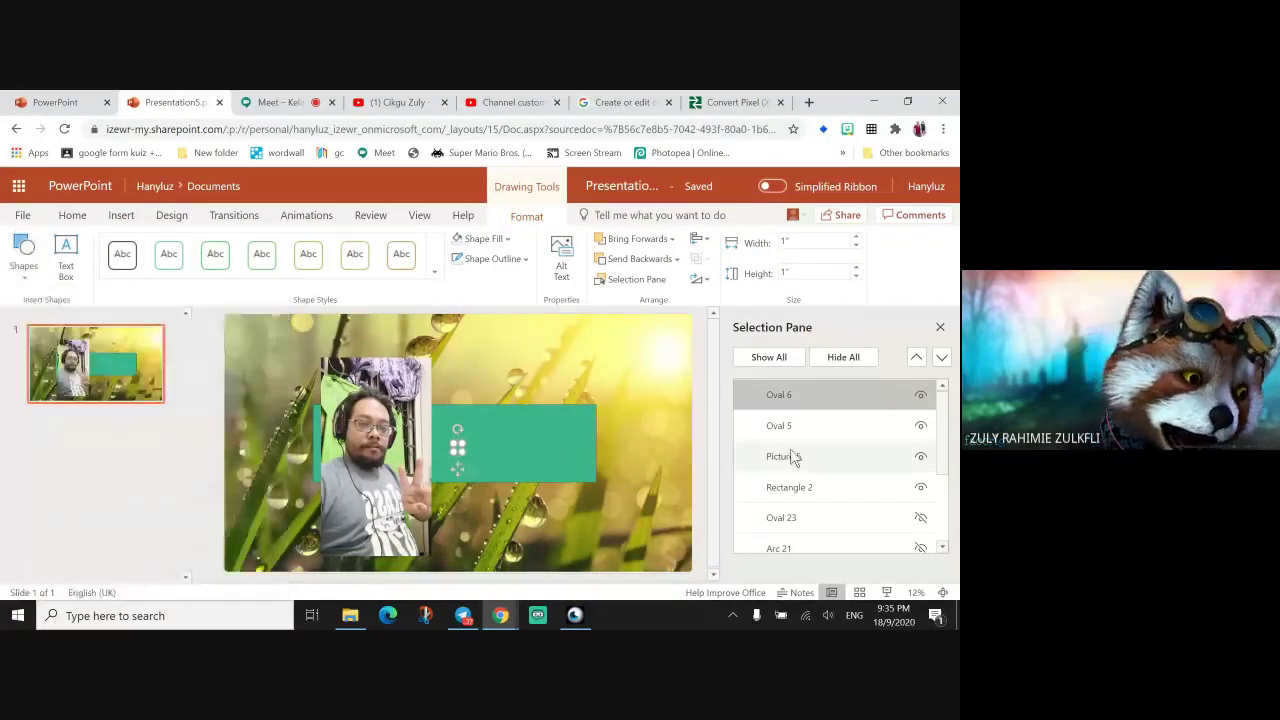
key("Delete")
Enlarge the small oval into a circle almost as wide as the portrait photo, covering the face.
left_click(458, 447)
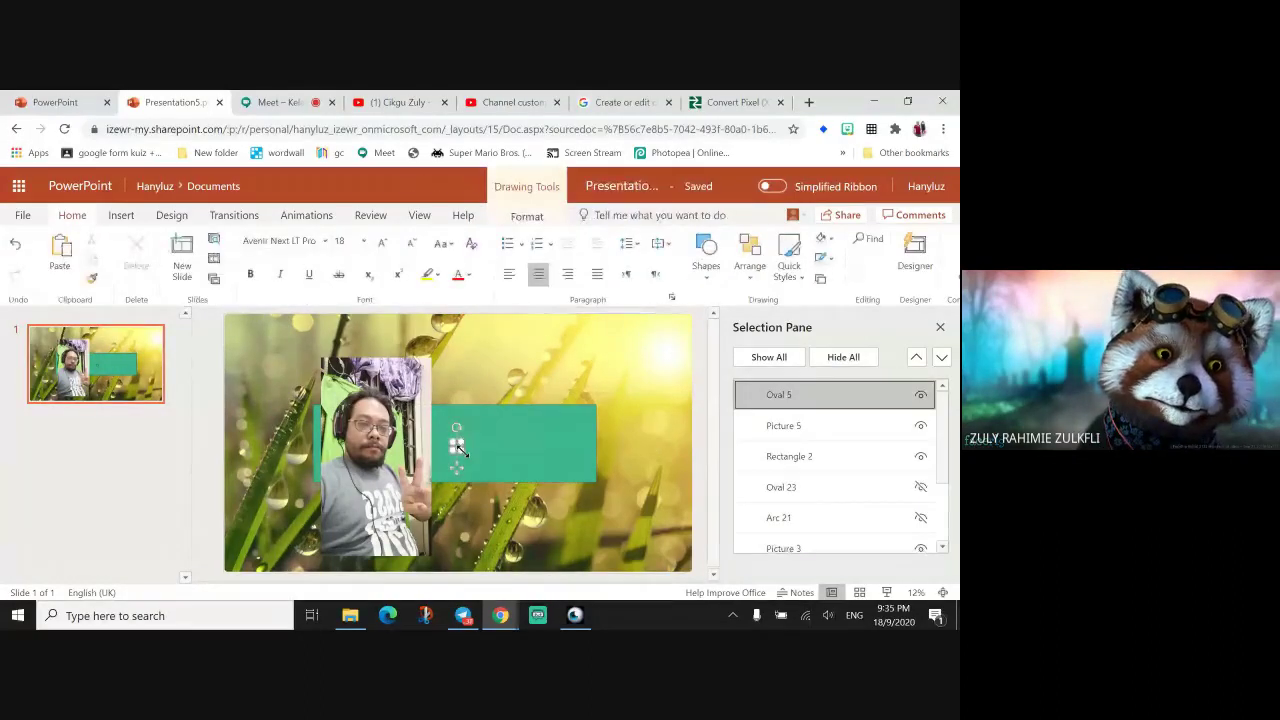
left_click_drag(460, 452, 431, 487)
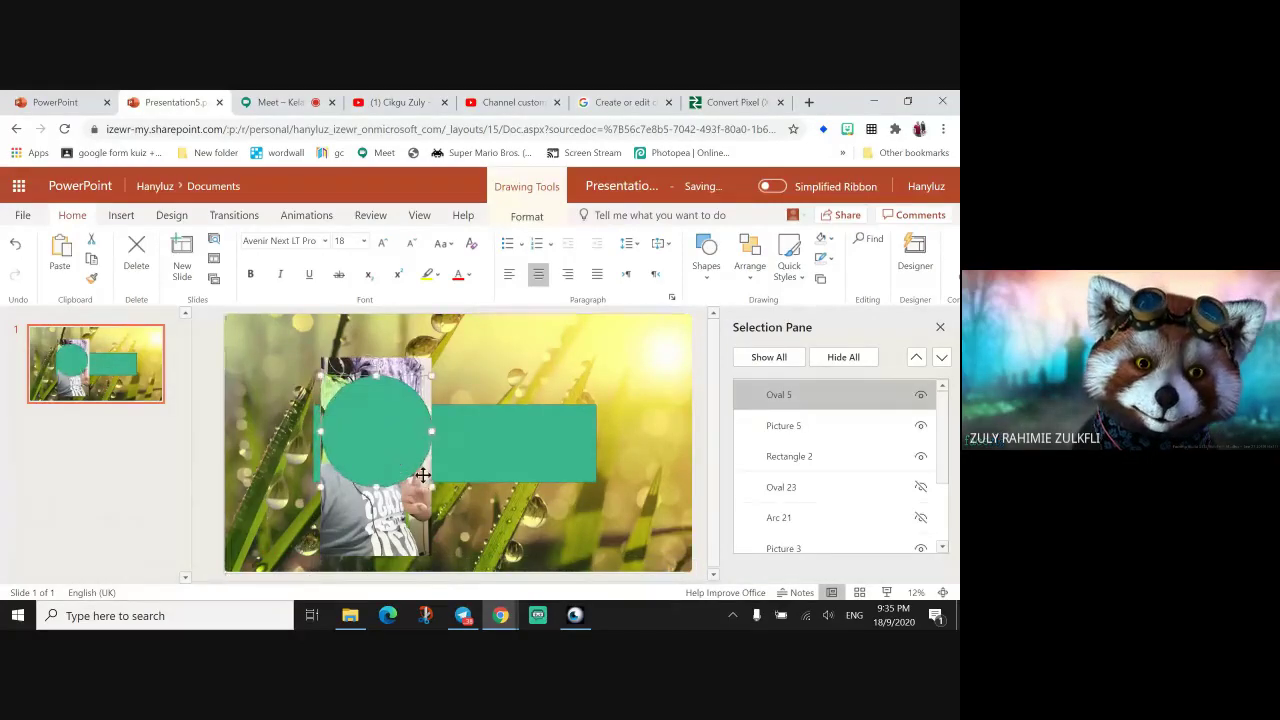
left_click_drag(431, 487, 404, 460)
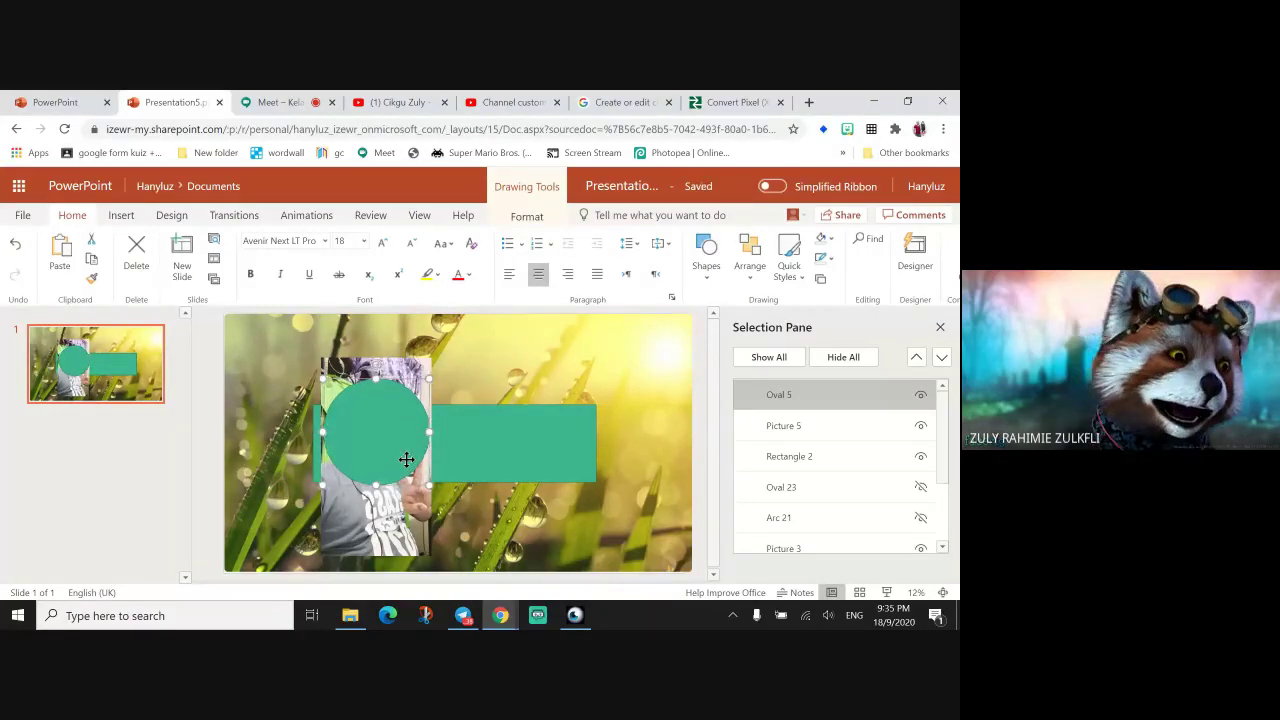
Select the circle and the portrait photo together and examine their drawing, picture and grouping options for a way to combine them.
left_click(802, 436, "ctrl")
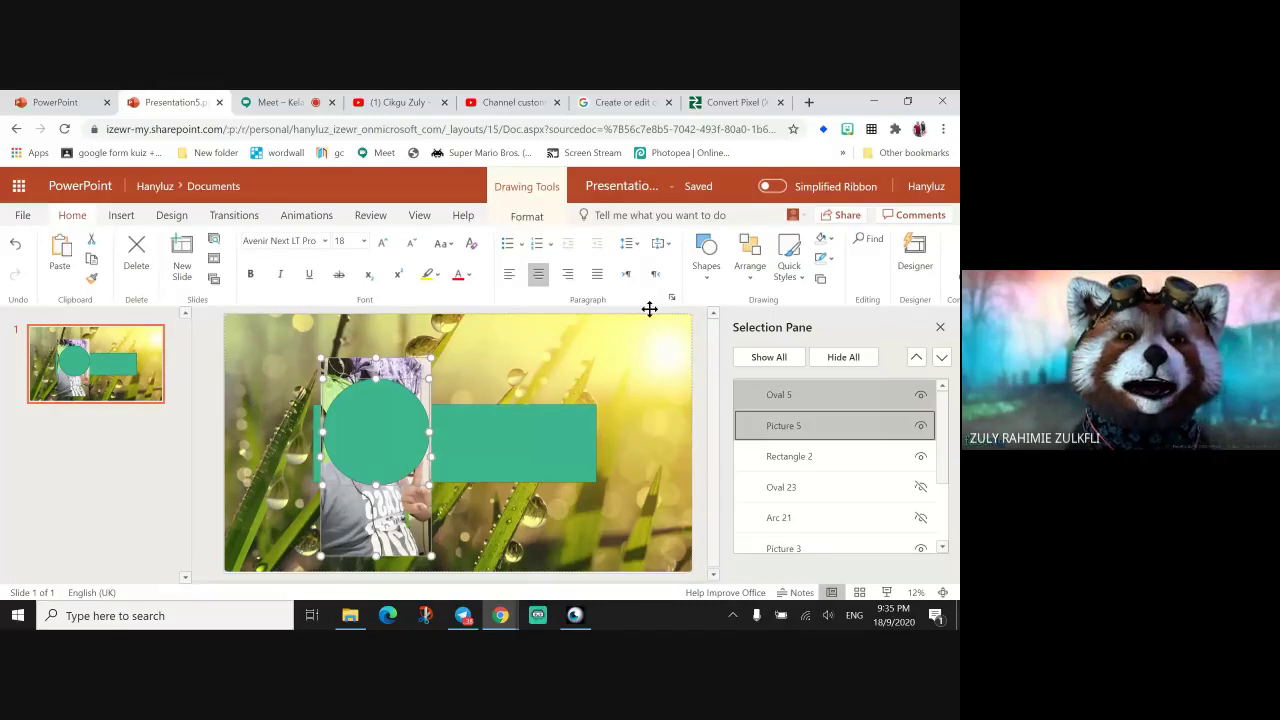
left_click(606, 216)
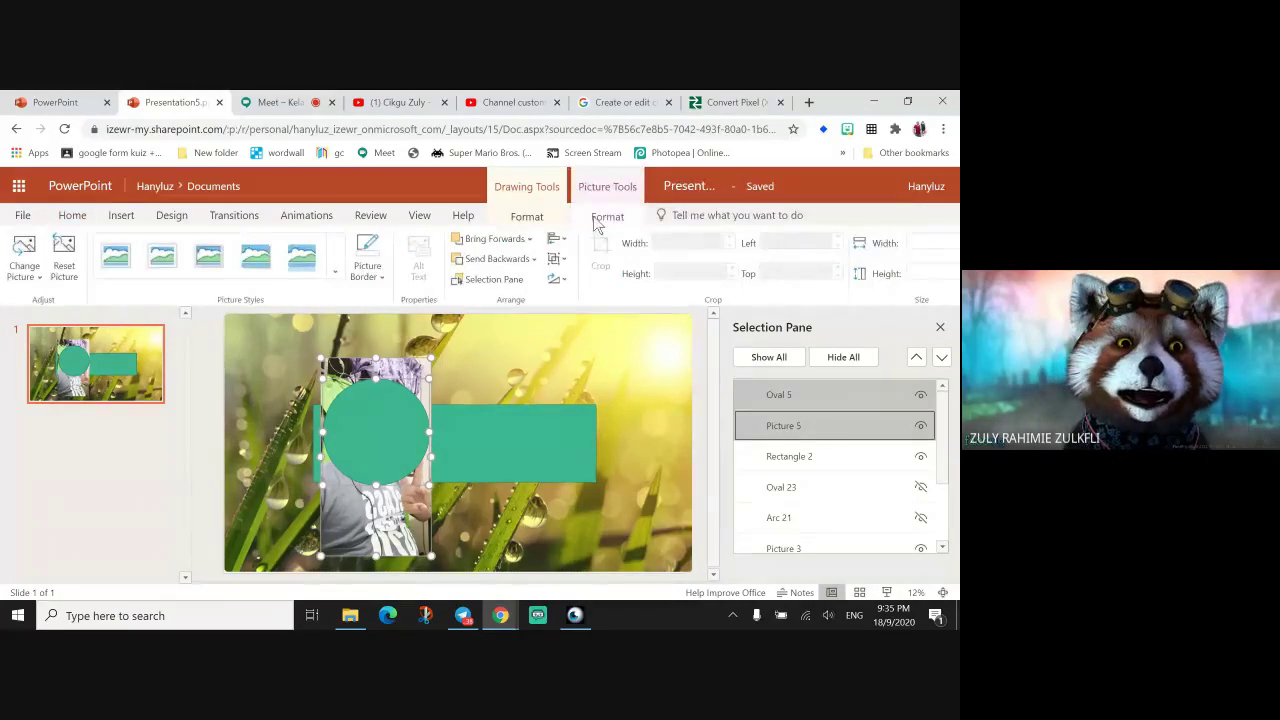
left_click(530, 218)
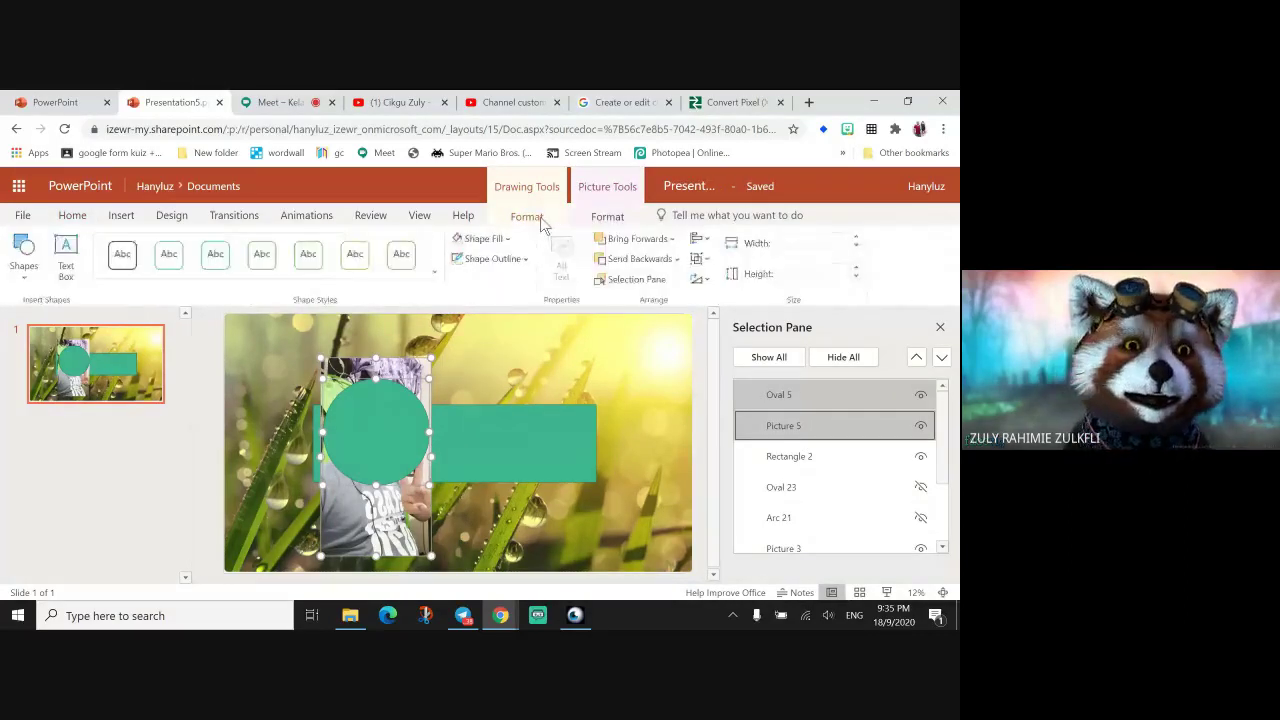
left_click(607, 218)
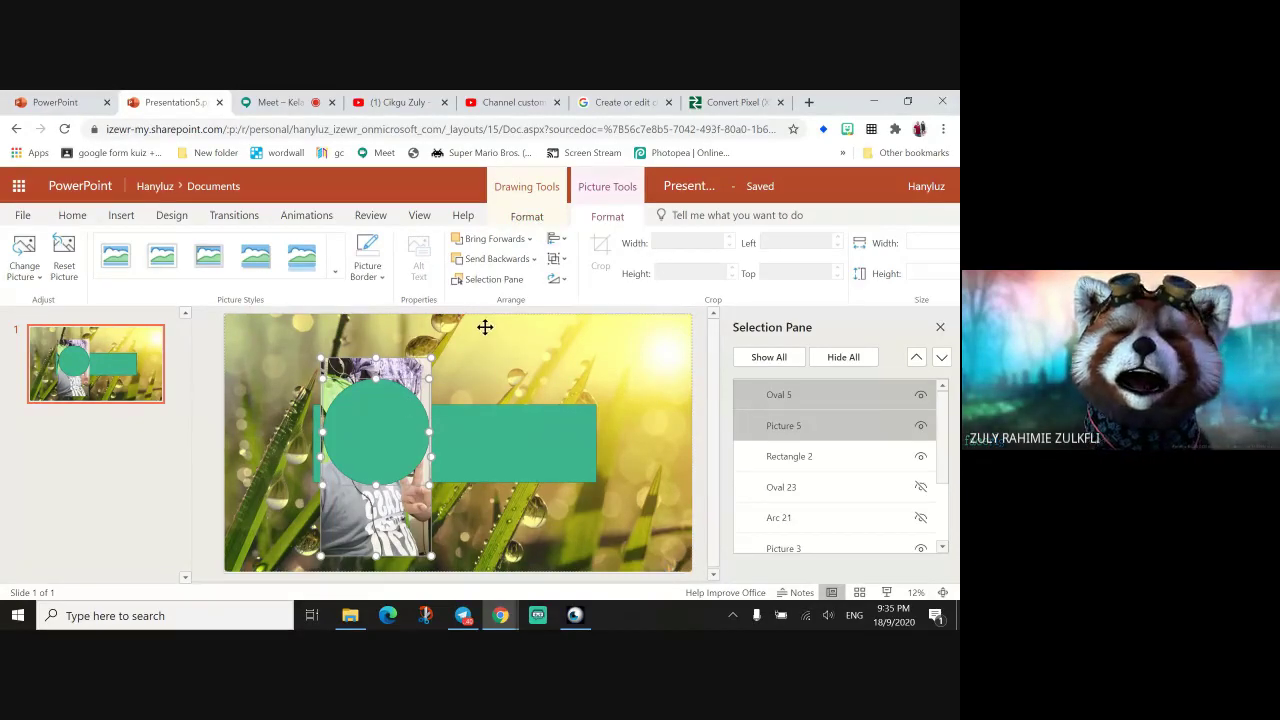
left_click(560, 260)
left_click(560, 260)
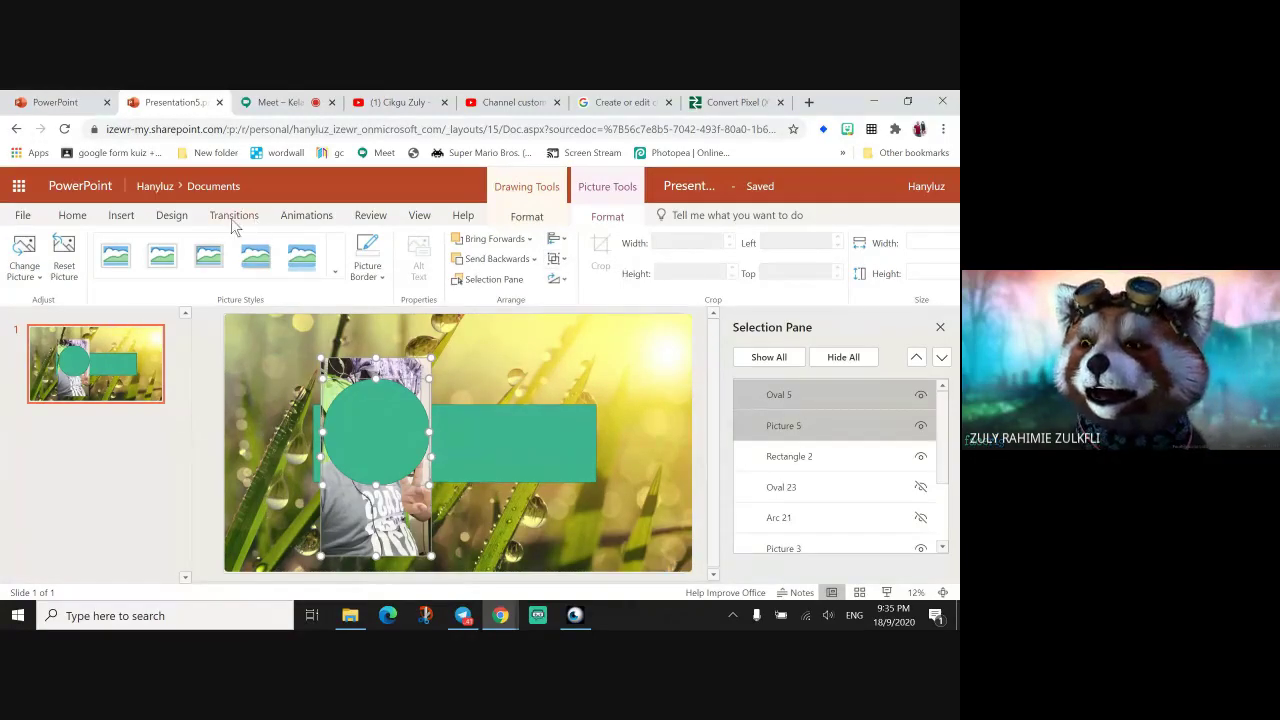
left_click(40, 280)
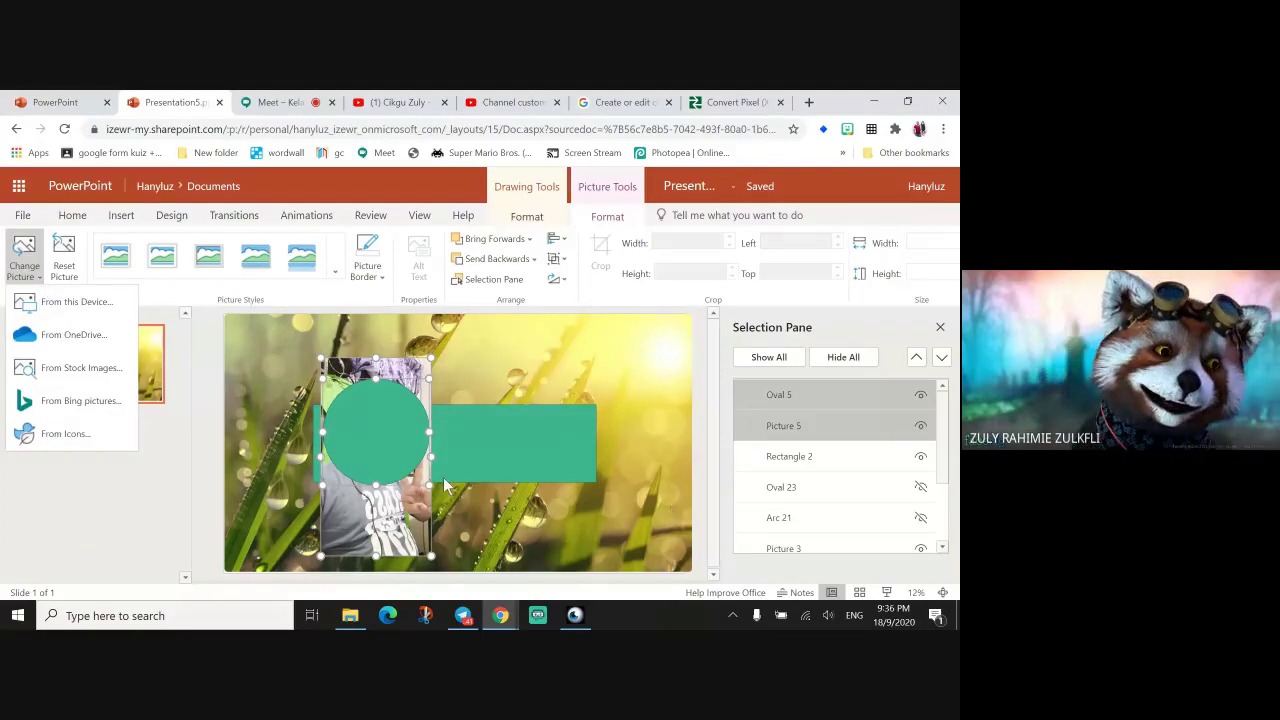
left_click(480, 463)
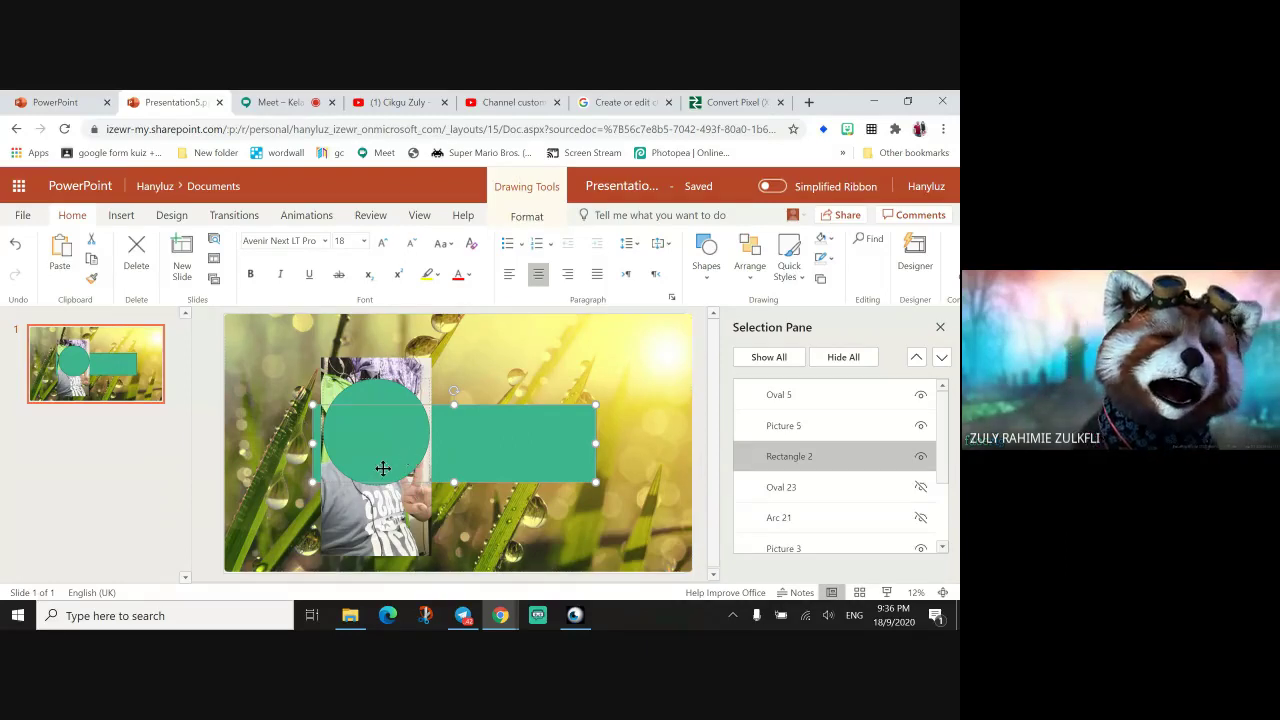
Delete the circle covering the portrait photo and move the photo a little to the right over the green rectangle.
left_click(397, 423)
key("Delete")
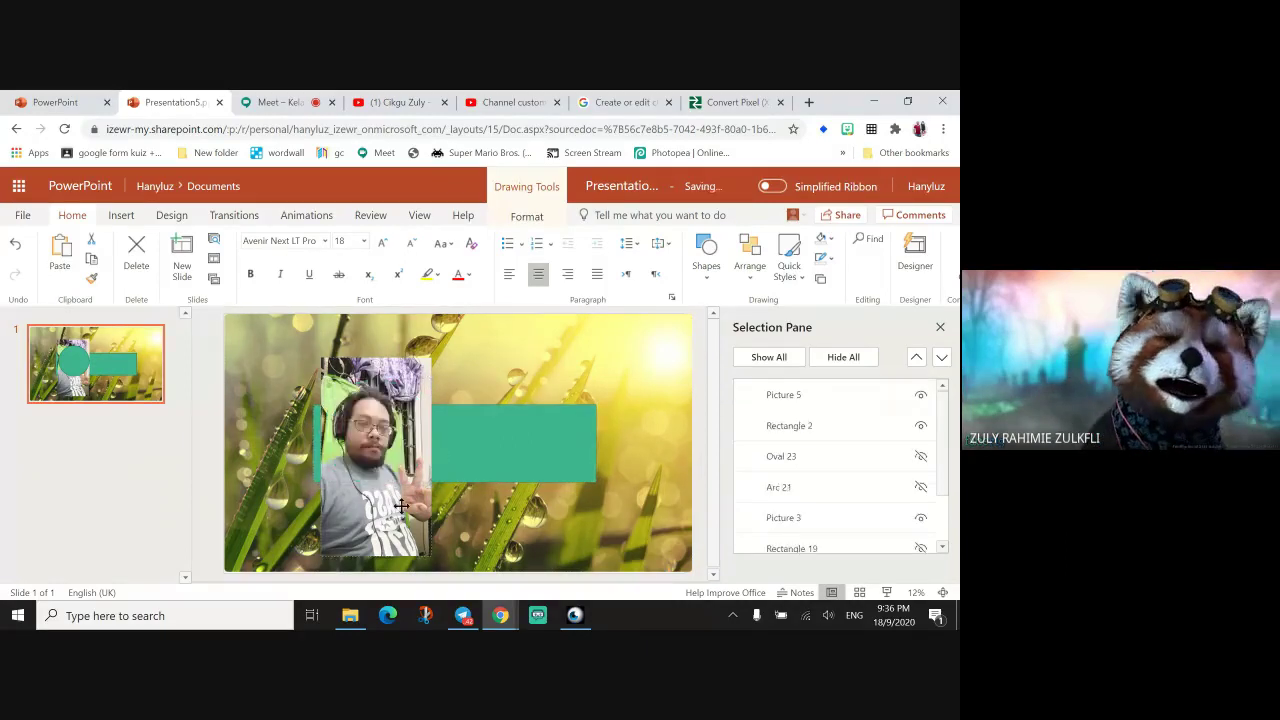
left_click(401, 506)
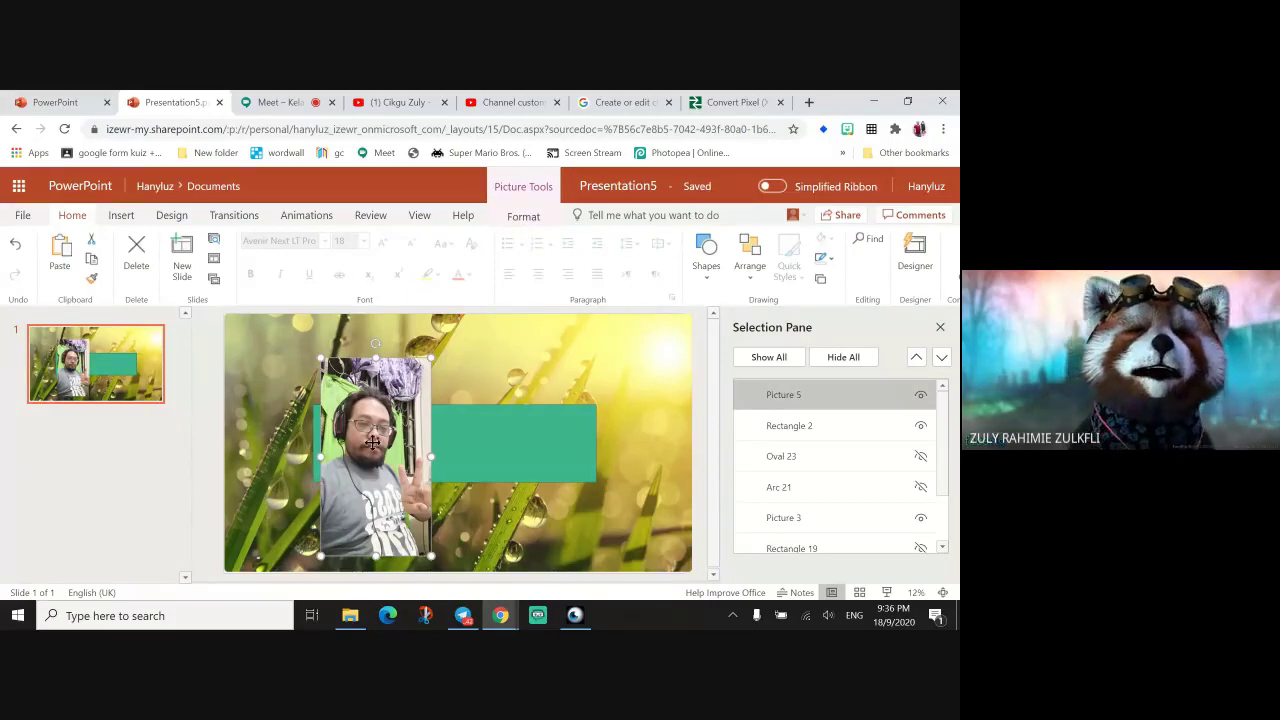
left_click_drag(372, 443, 394, 443)
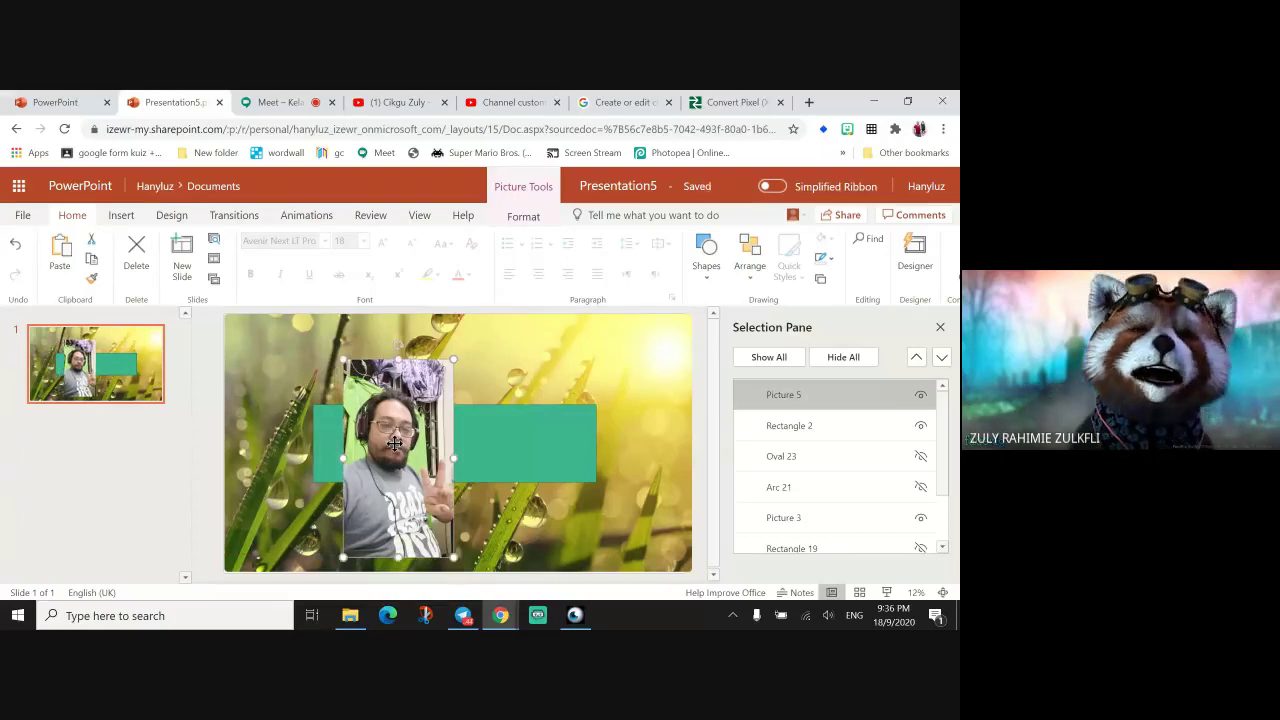
Crop the portrait photo around the head to about 11.66" wide by 13.52" high.
left_click(524, 218)
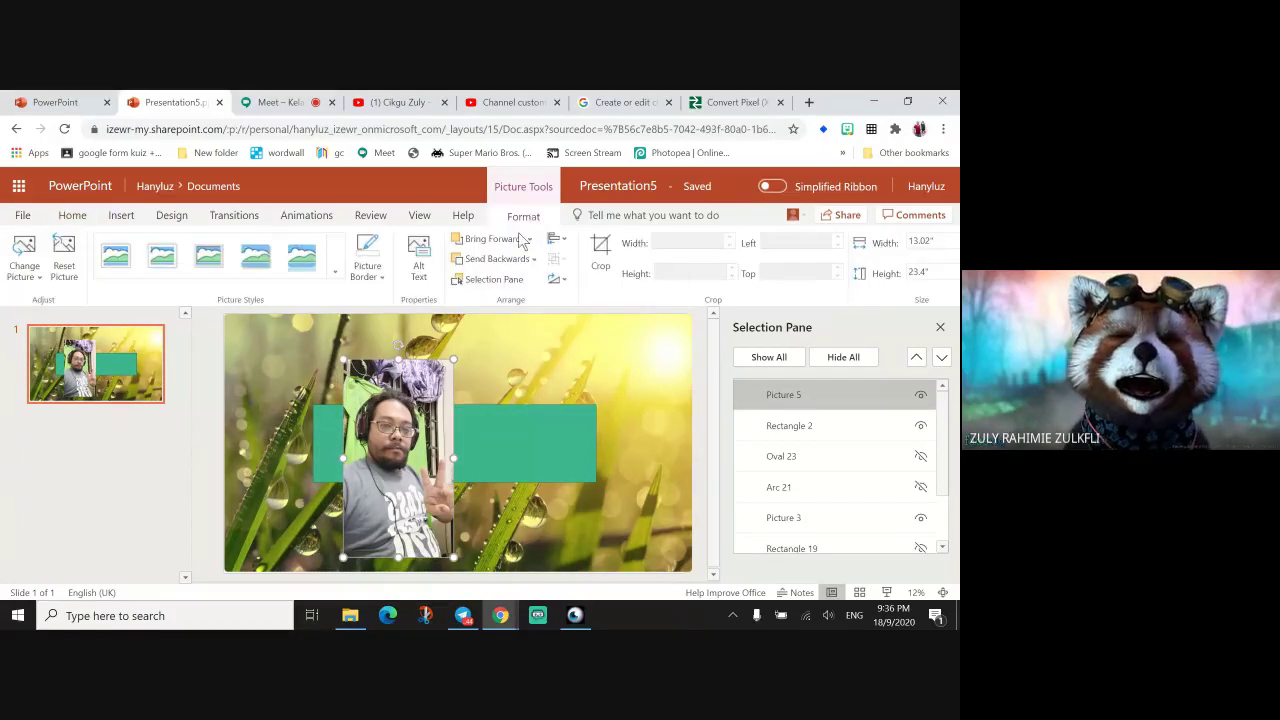
left_click(600, 255)
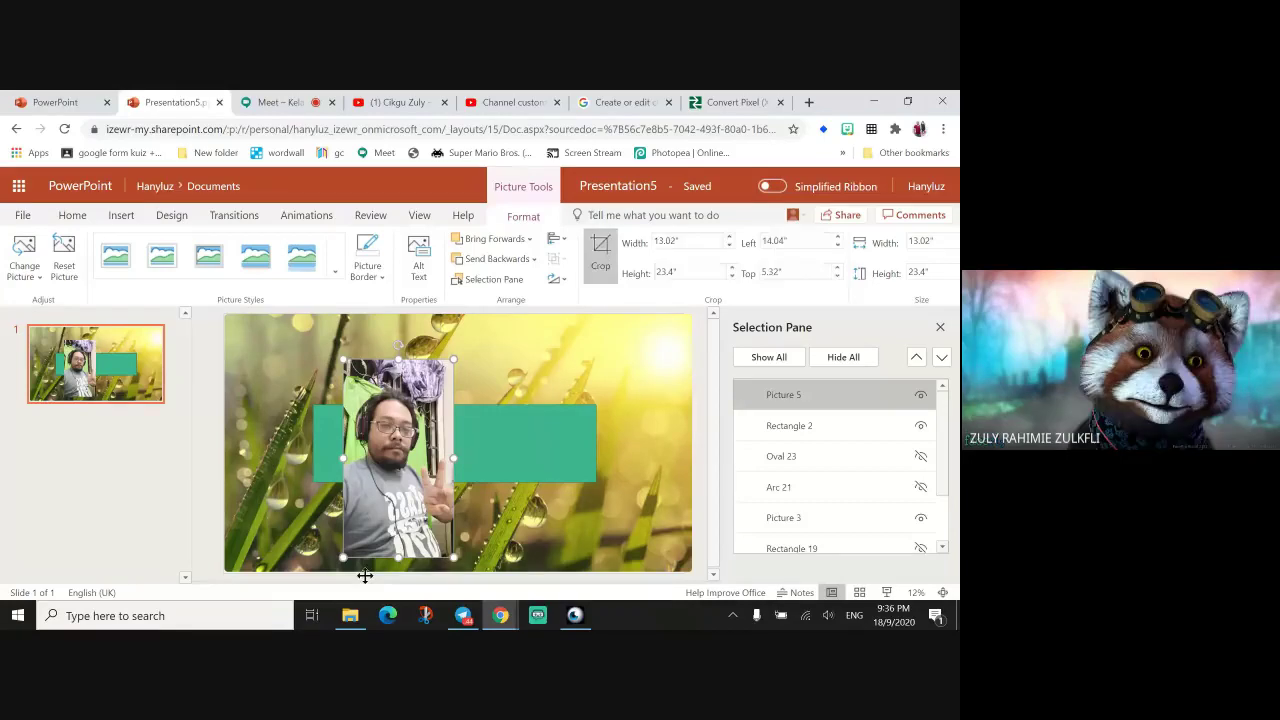
left_click_drag(396, 557, 396, 491)
left_click_drag(396, 364, 396, 381)
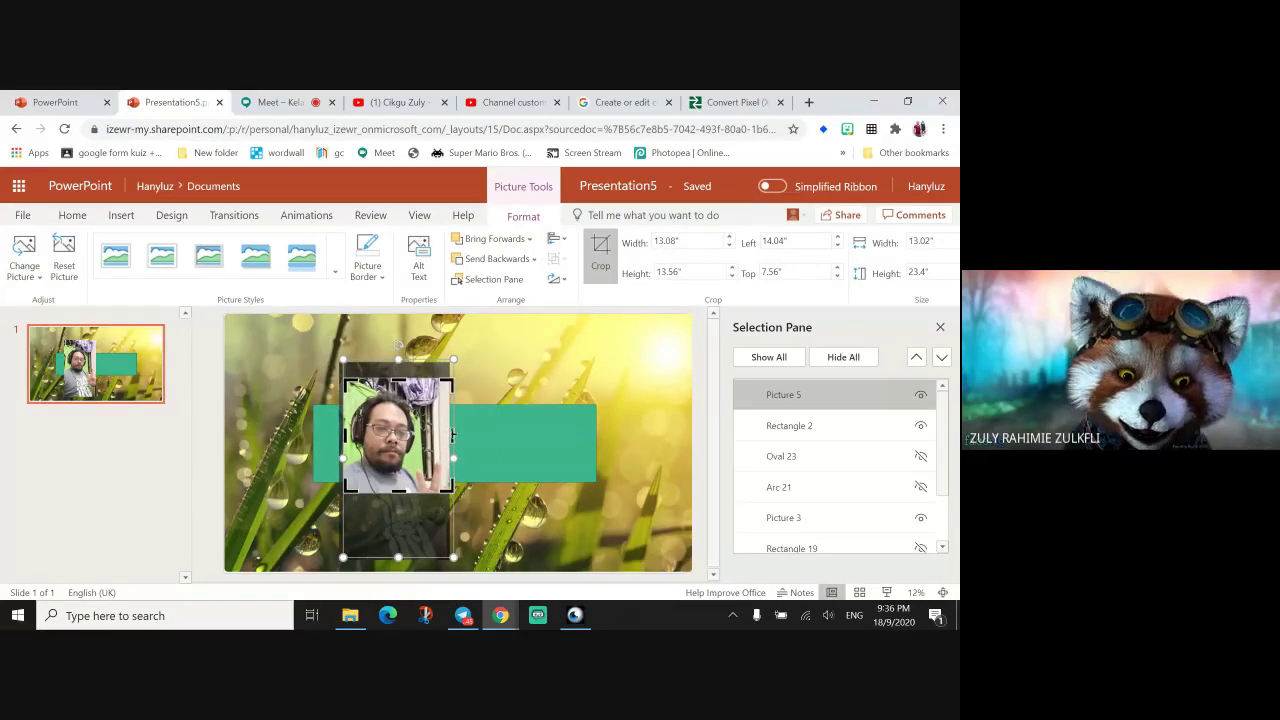
left_click_drag(452, 434, 441, 436)
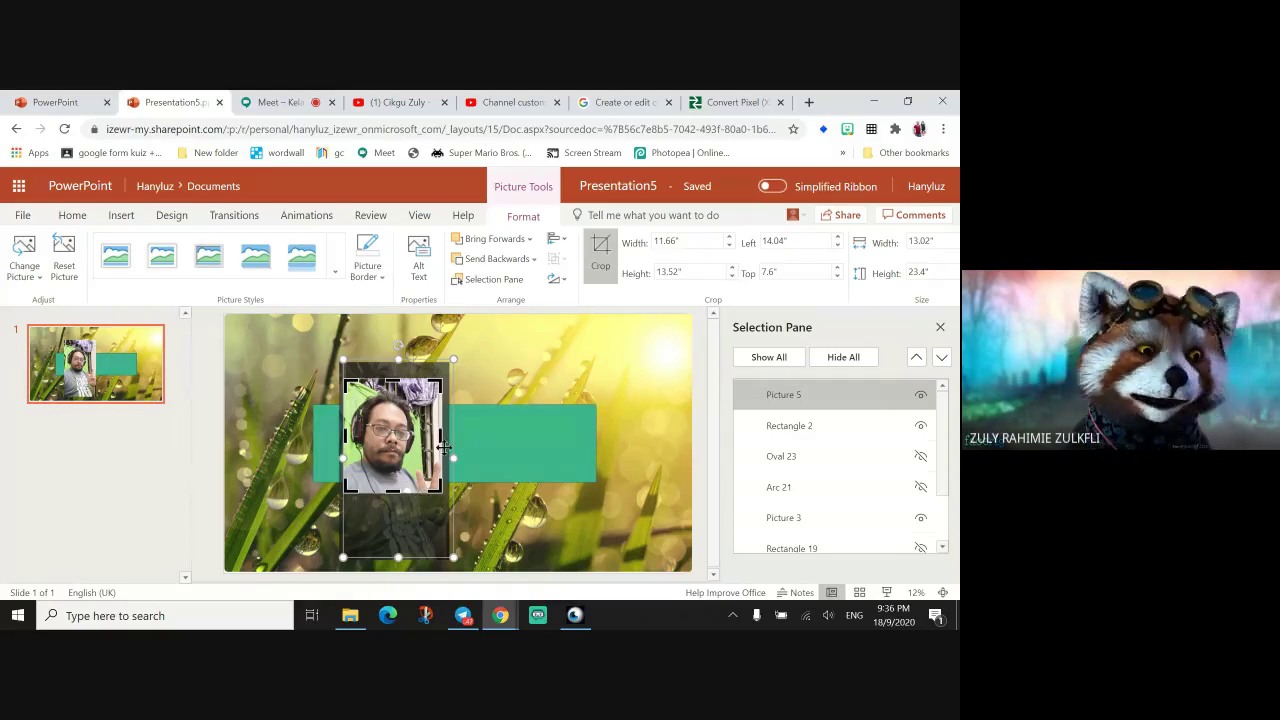
left_click(600, 262)
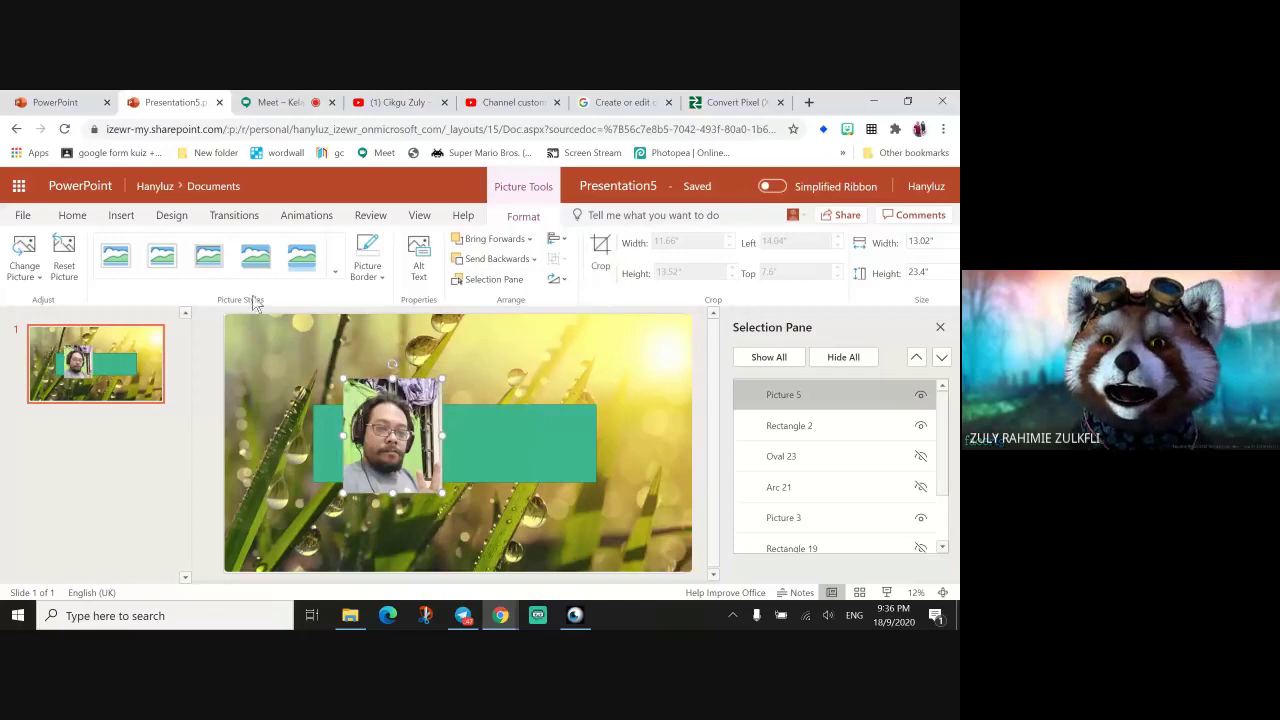
Apply an oval picture style to the portrait photo and check the available border weights.
left_click(336, 271)
key("Escape")
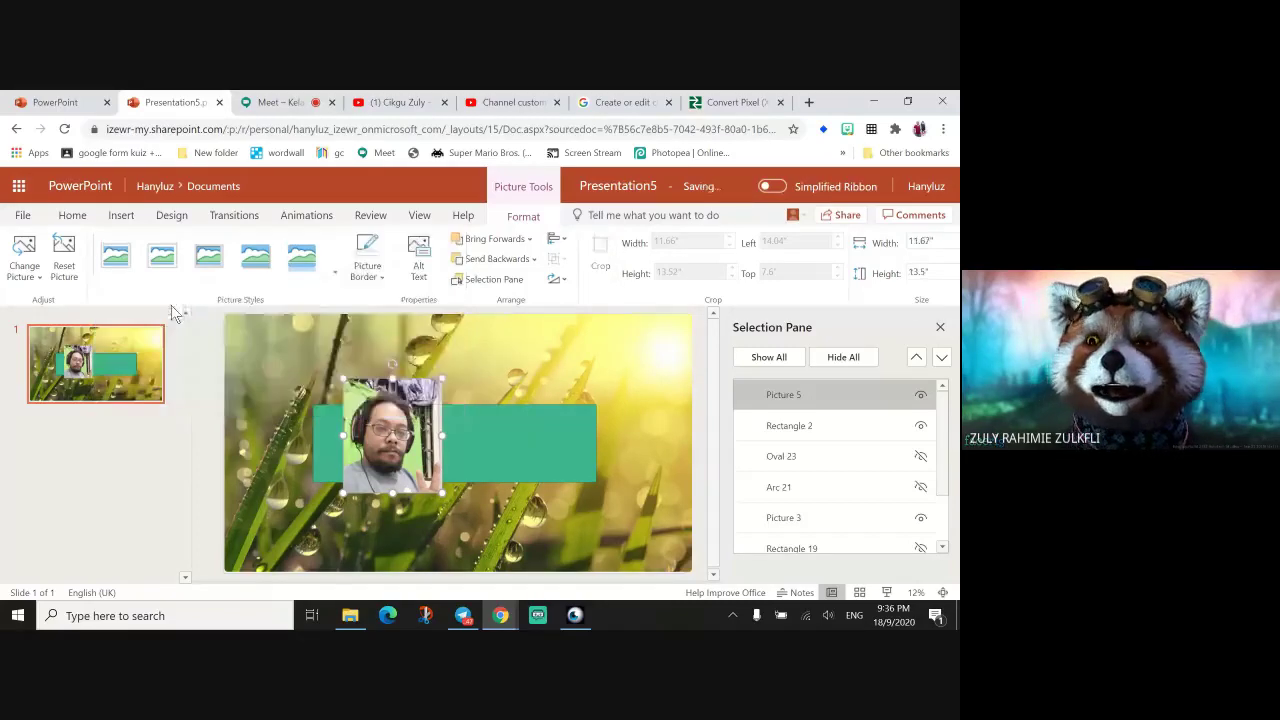
left_click(383, 279)
mouse_move(400, 500)
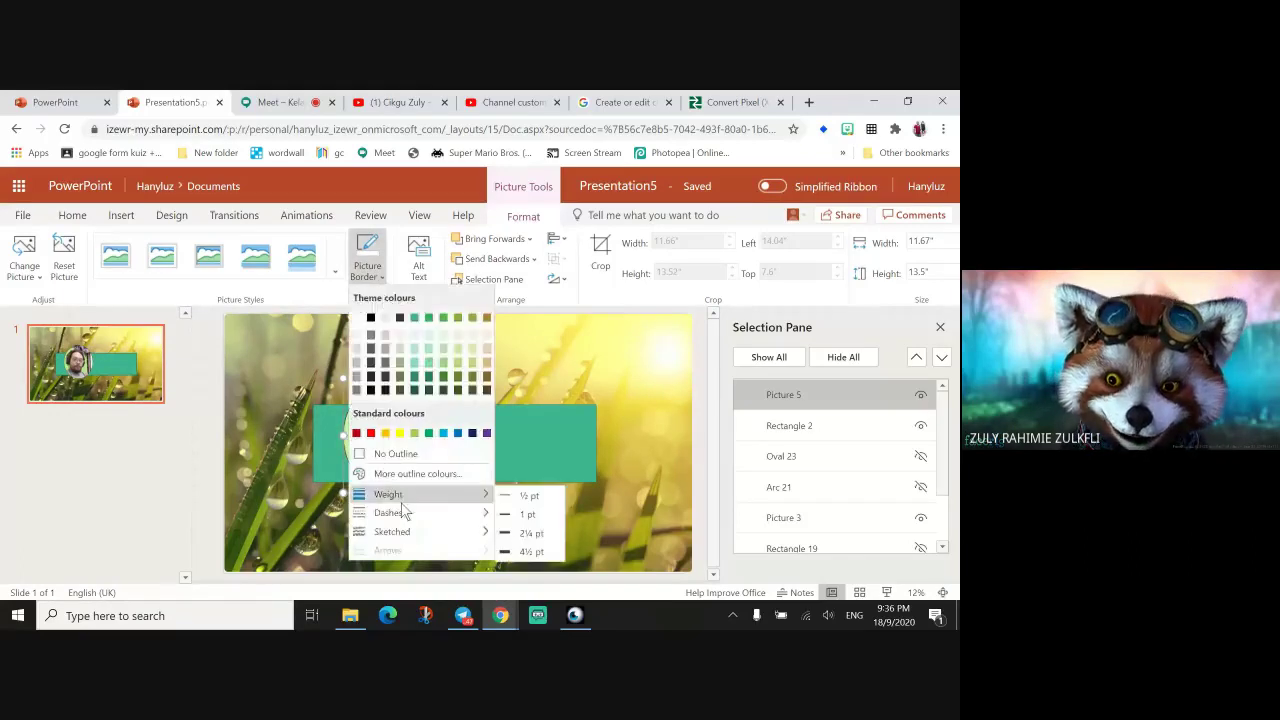
left_click(560, 445)
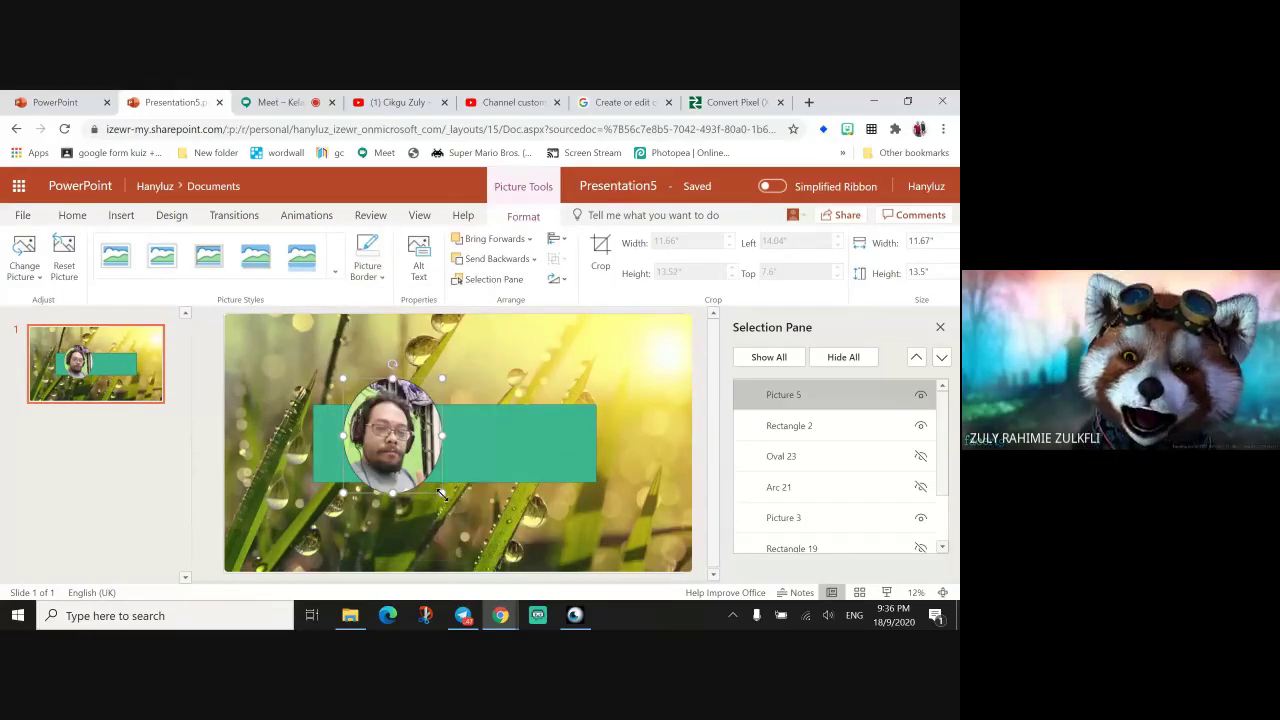
Shrink the oval portrait to about 6.6" wide by 7.6" high and place it inside the green rectangle's left end.
left_click_drag(441, 494, 356, 452)
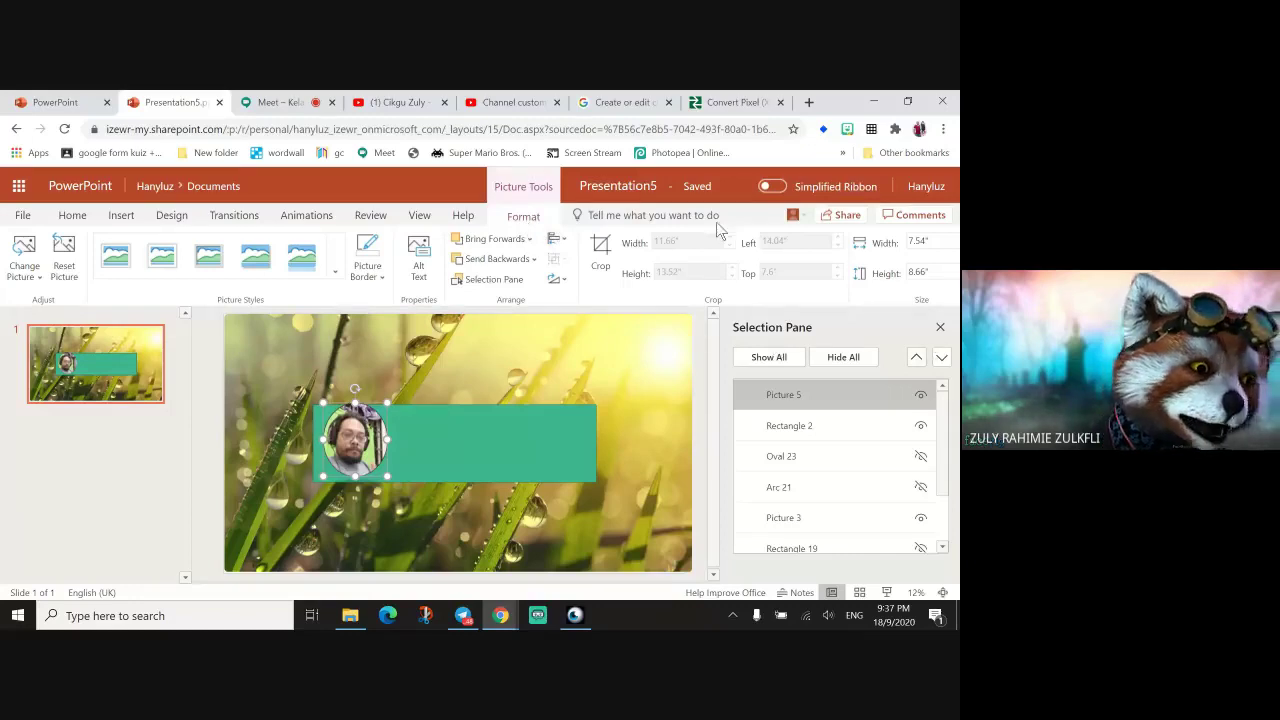
left_click(378, 279)
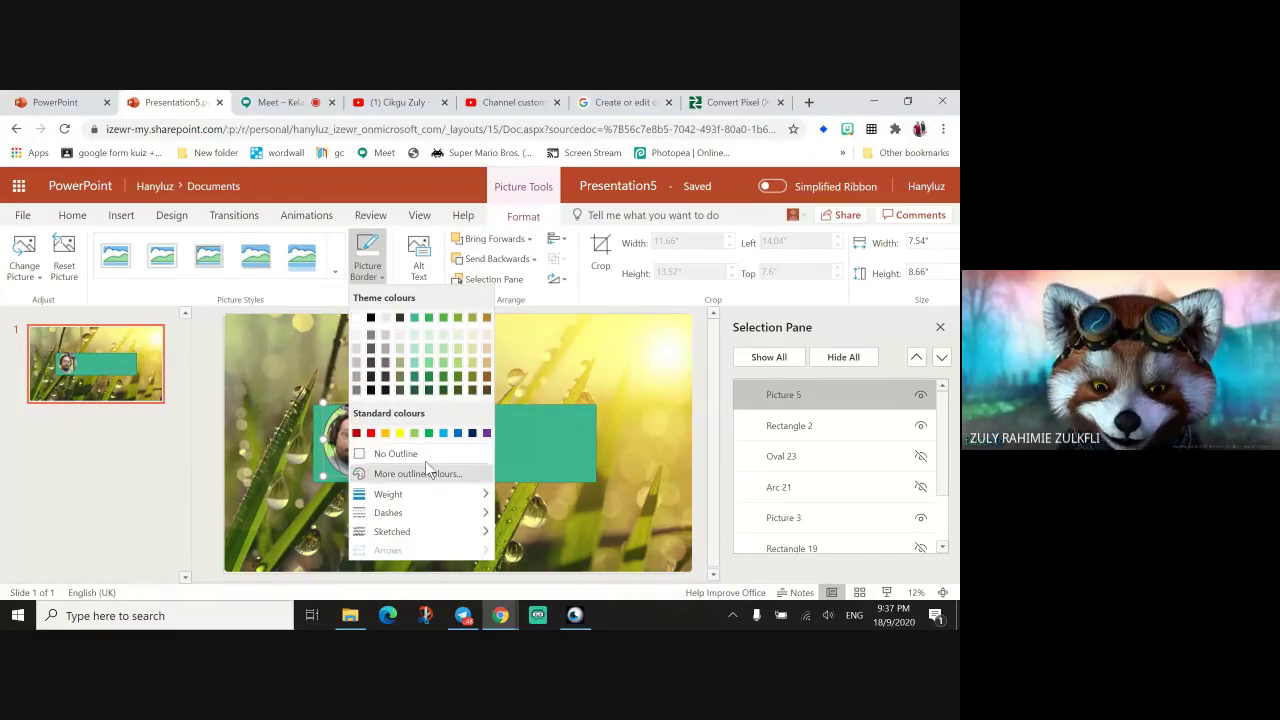
mouse_move(435, 521)
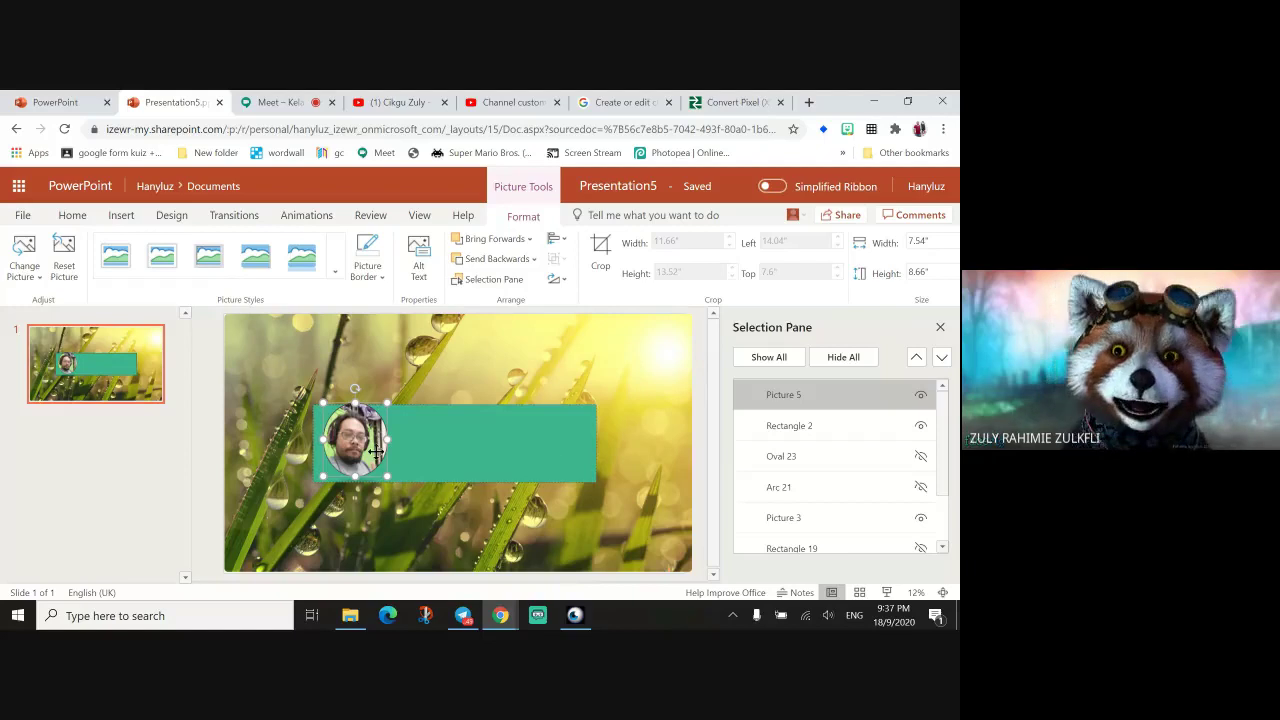
mouse_move(376, 453)
left_mouse_down()
mouse_move(372, 474)
mouse_move(363, 465)
left_mouse_up()
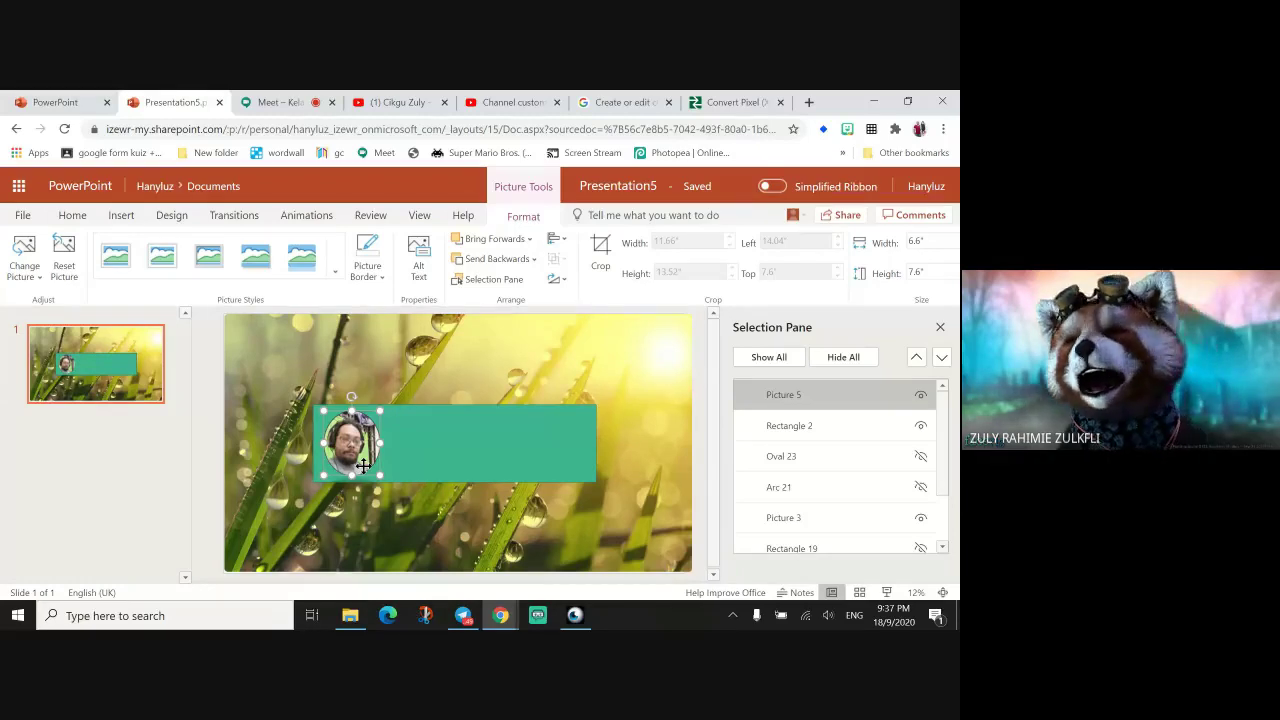
Minimise the open windows, close the Clownfish Voice Changer setup and switch to the desktop PowerPoint.
left_click(868, 101)
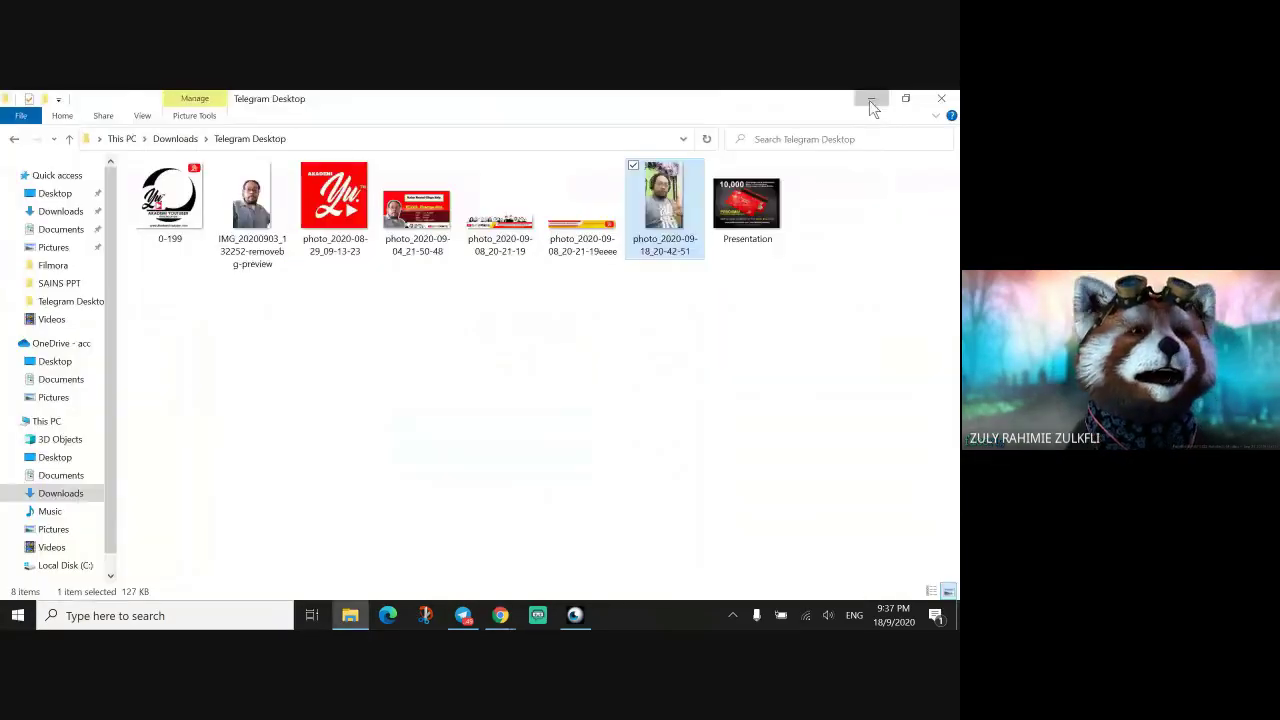
left_click(871, 101)
left_click(910, 102)
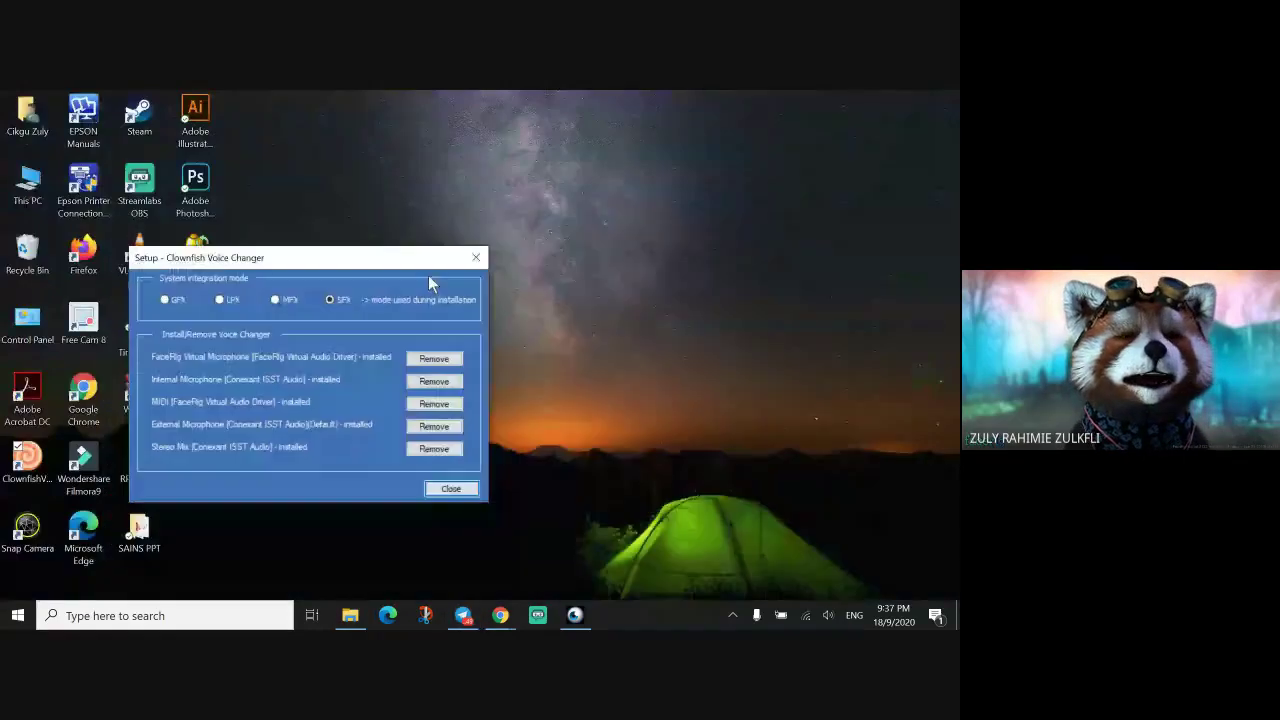
left_click(476, 256)
left_click(12, 618)
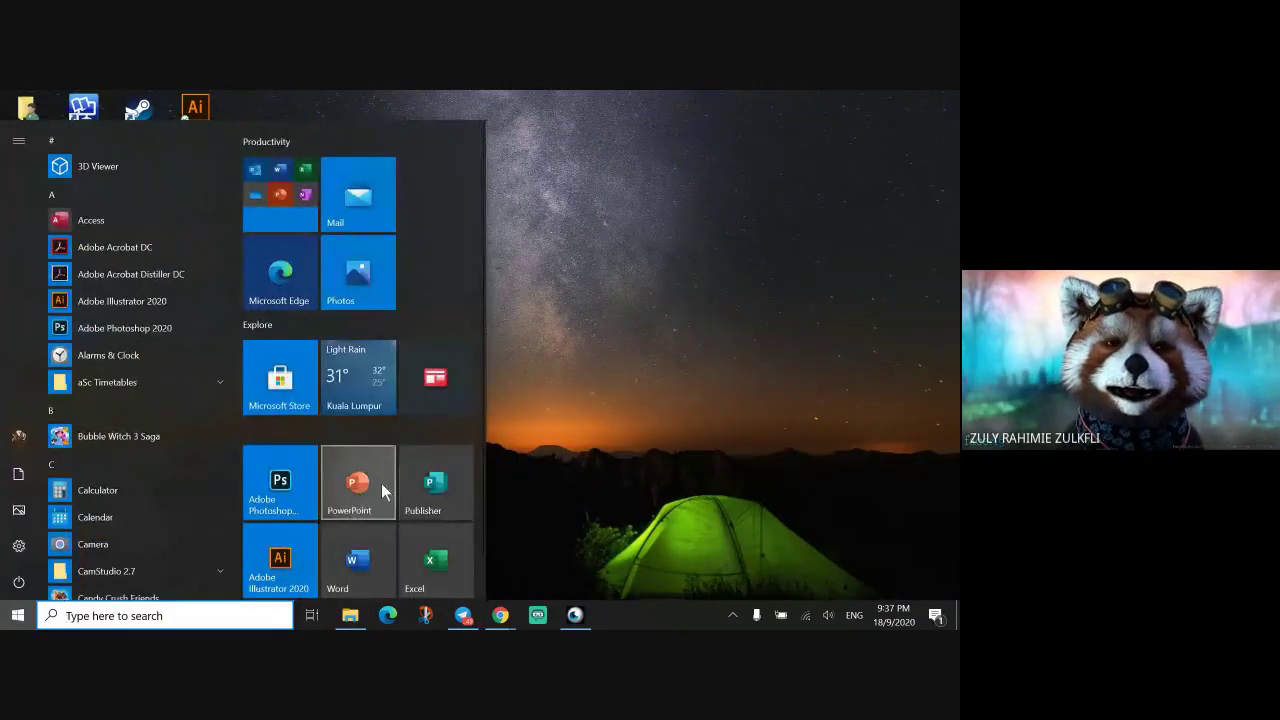
left_click(389, 479)
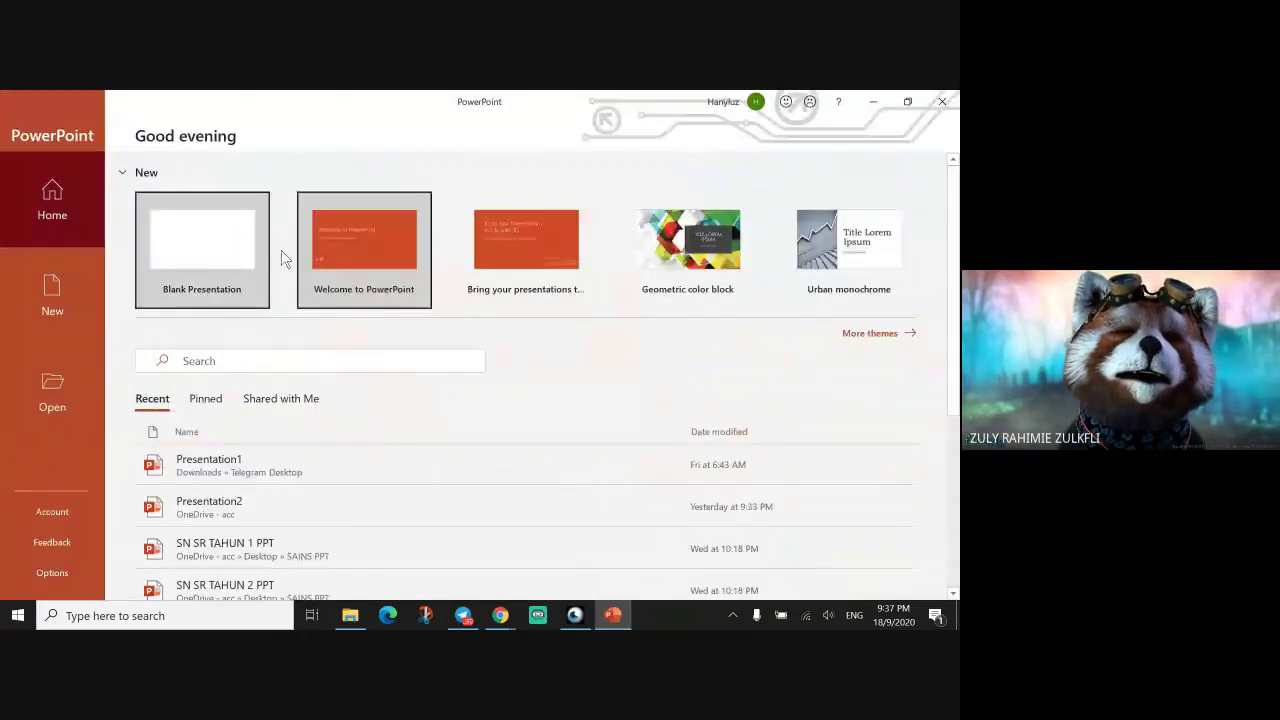
Create a blank presentation and change its title slide to the Blank layout.
left_click(227, 233)
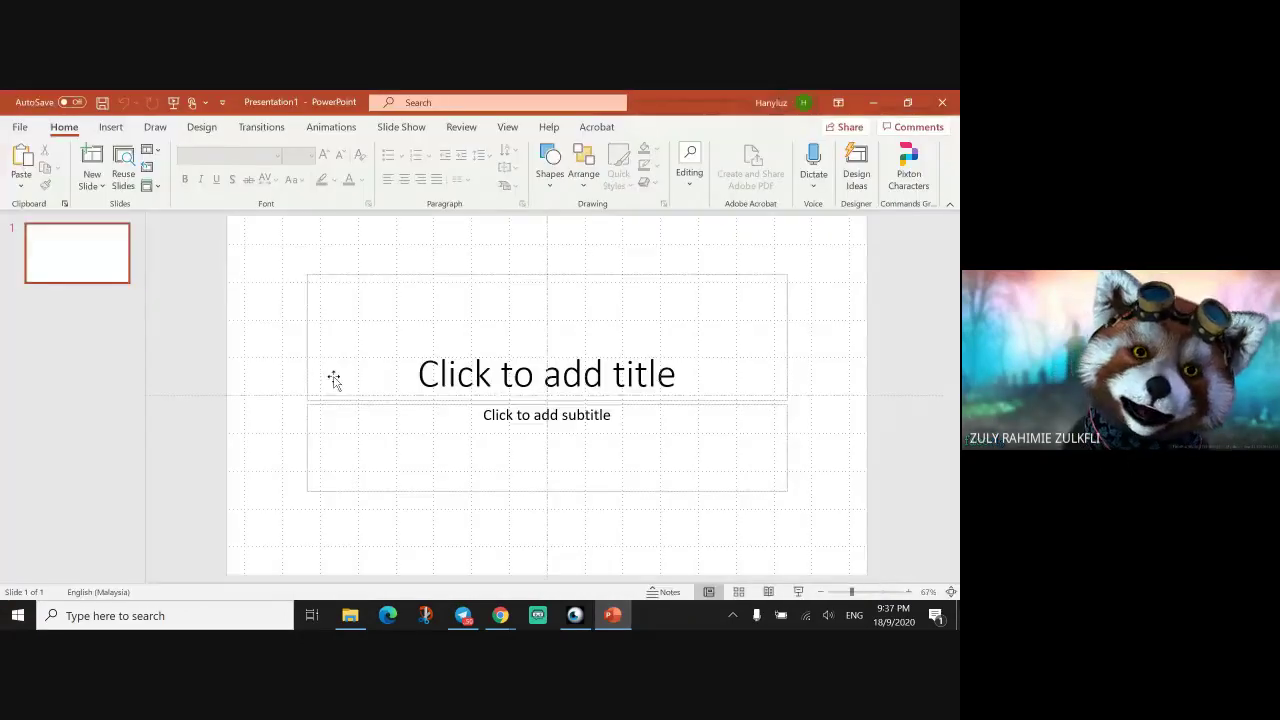
right_click(749, 245)
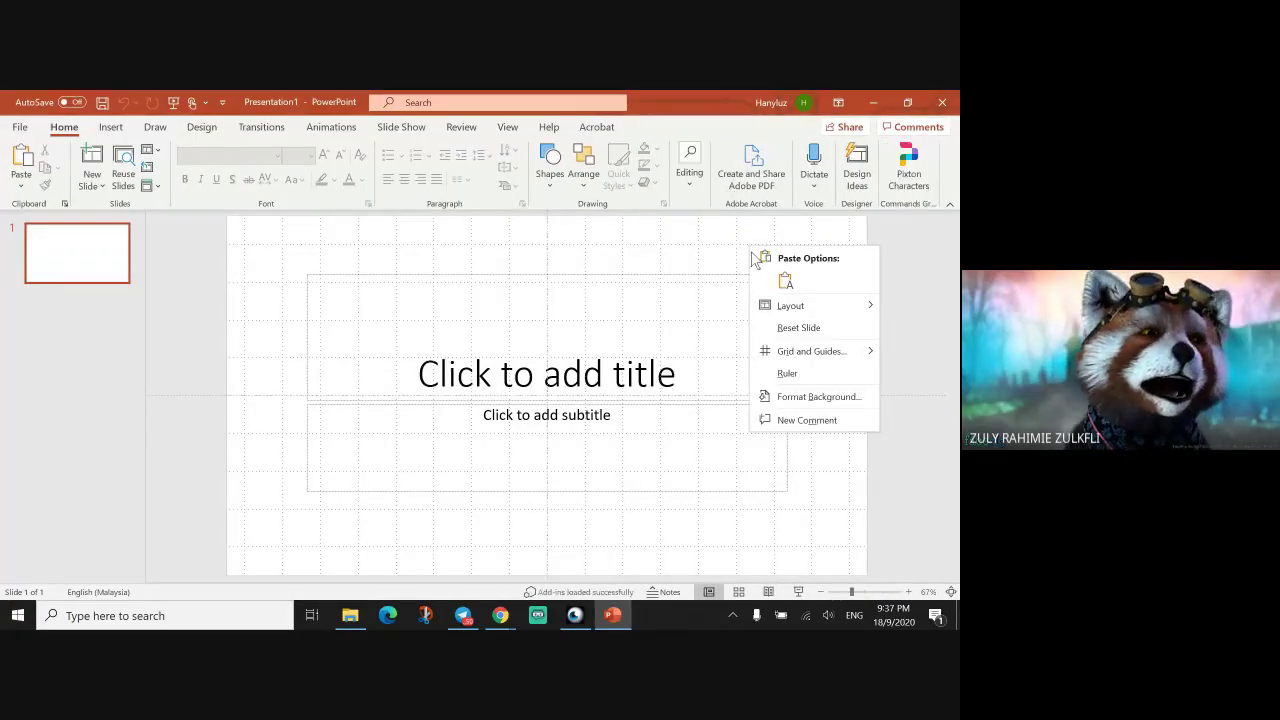
mouse_move(815, 313)
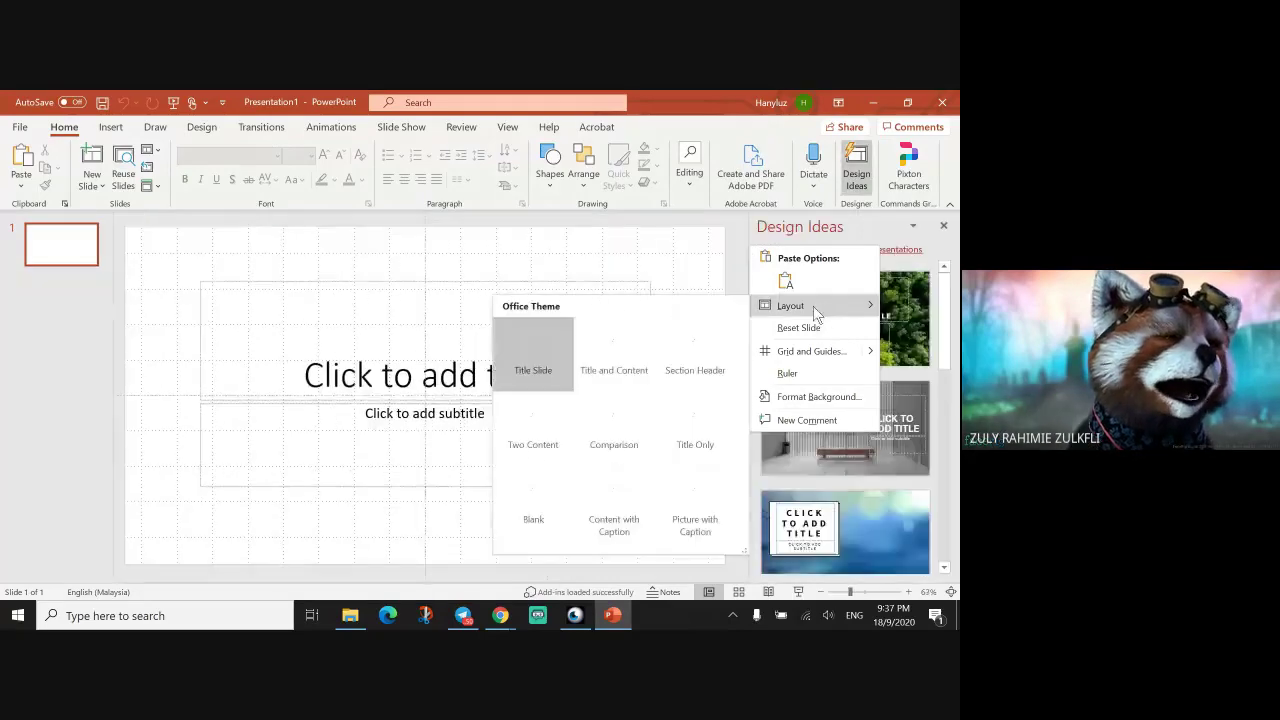
left_click(533, 484)
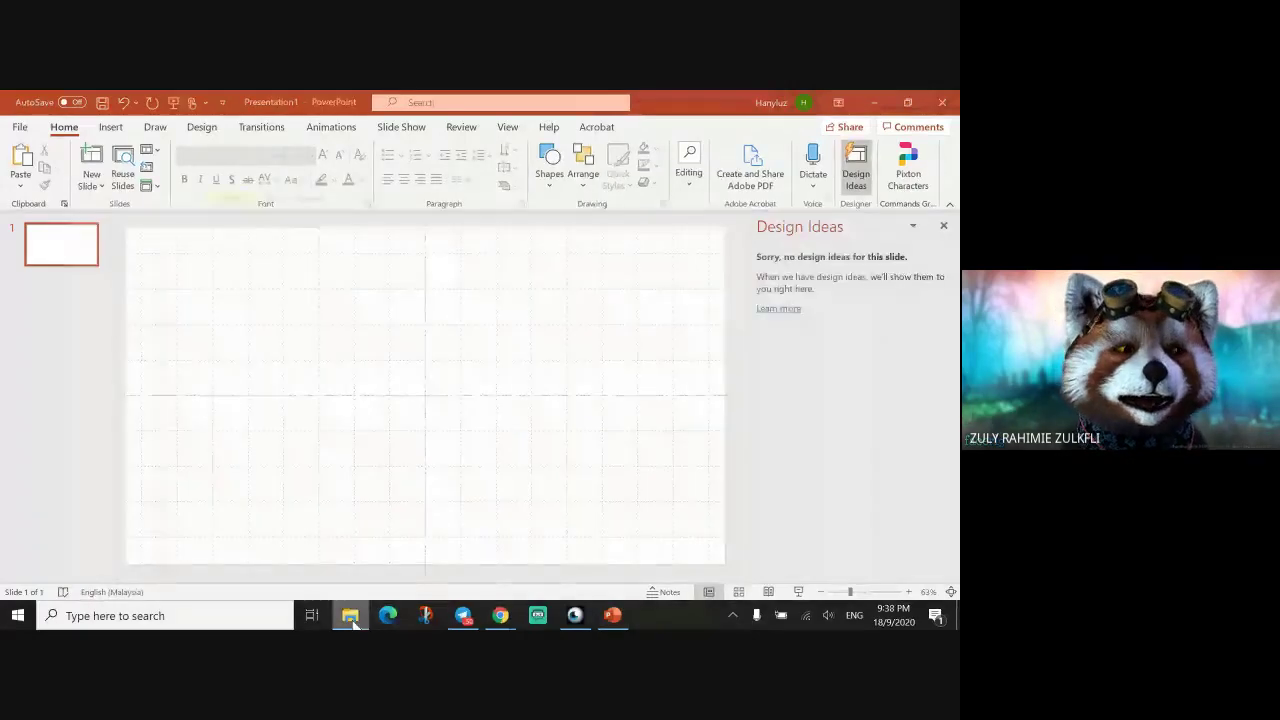
Copy photo_2020-09-18_20-42-51 from the Telegram Desktop folder onto the blank slide and start removing its background.
left_click(350, 615)
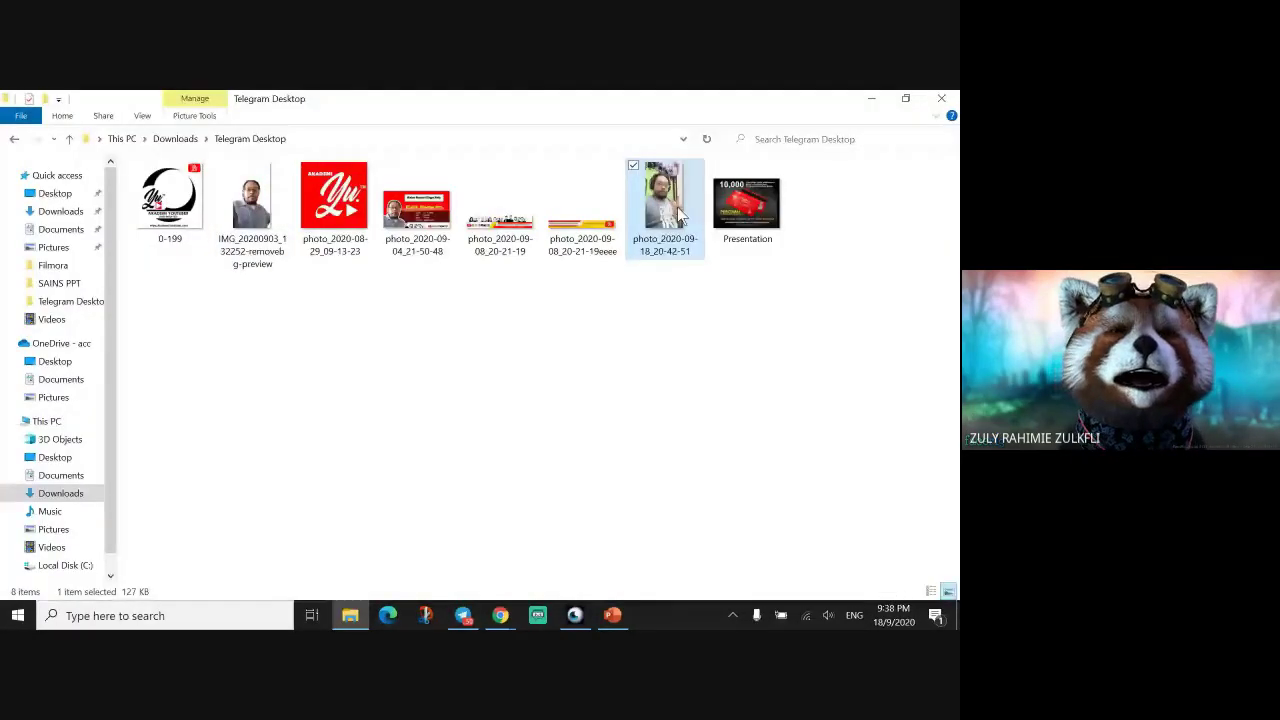
key("ctrl+c")
left_click(613, 615)
key("ctrl+v")
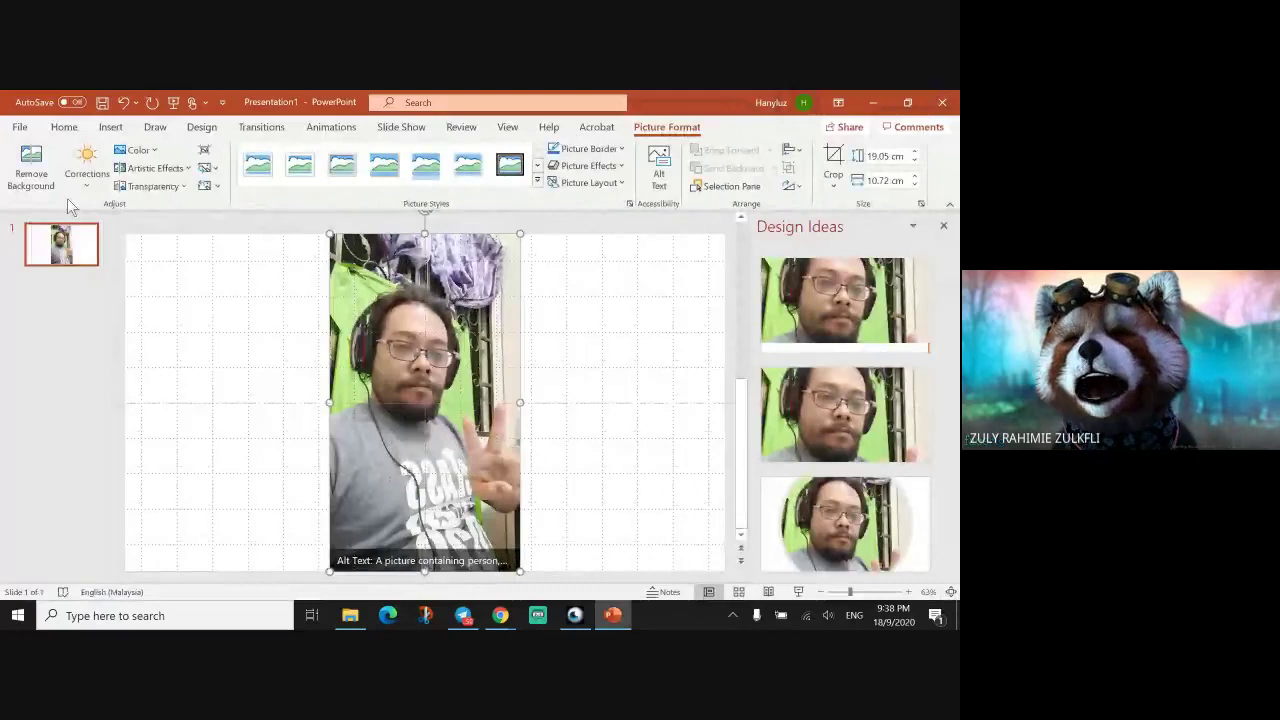
left_click(31, 176)
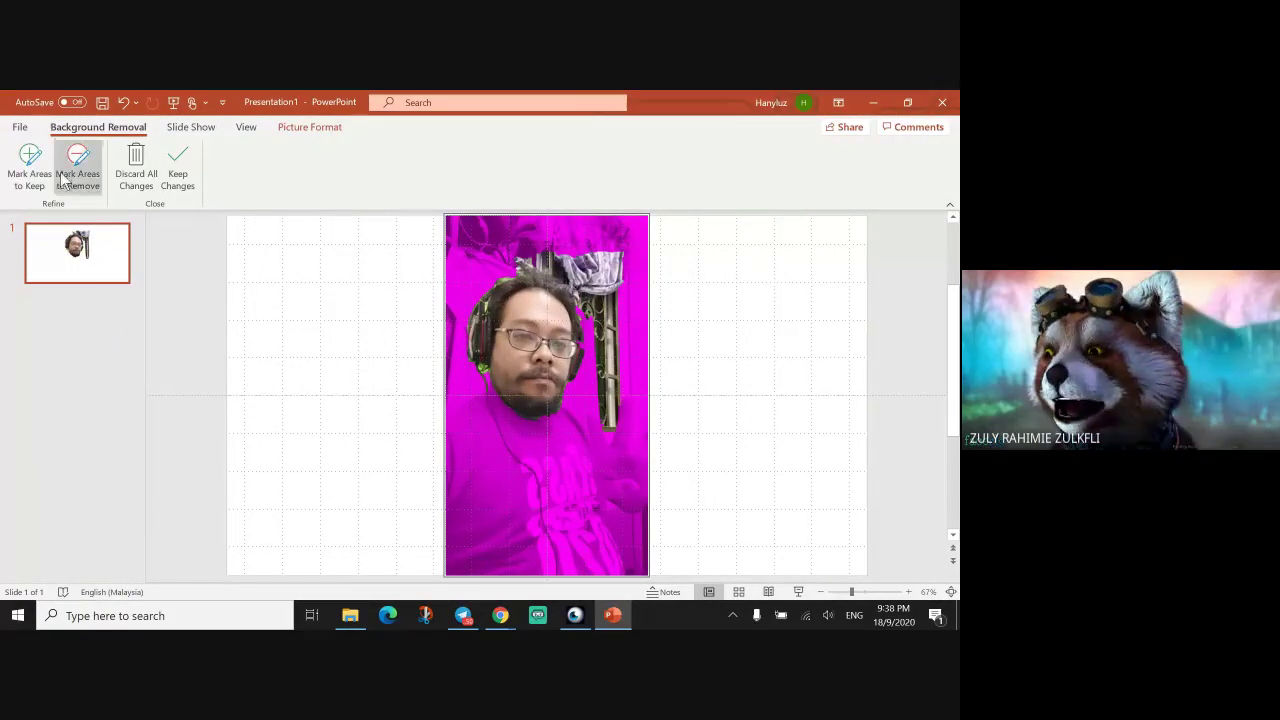
left_click(29, 170)
mouse_move(492, 372)
left_mouse_down()
mouse_move(456, 420)
mouse_move(462, 444)
left_mouse_up()
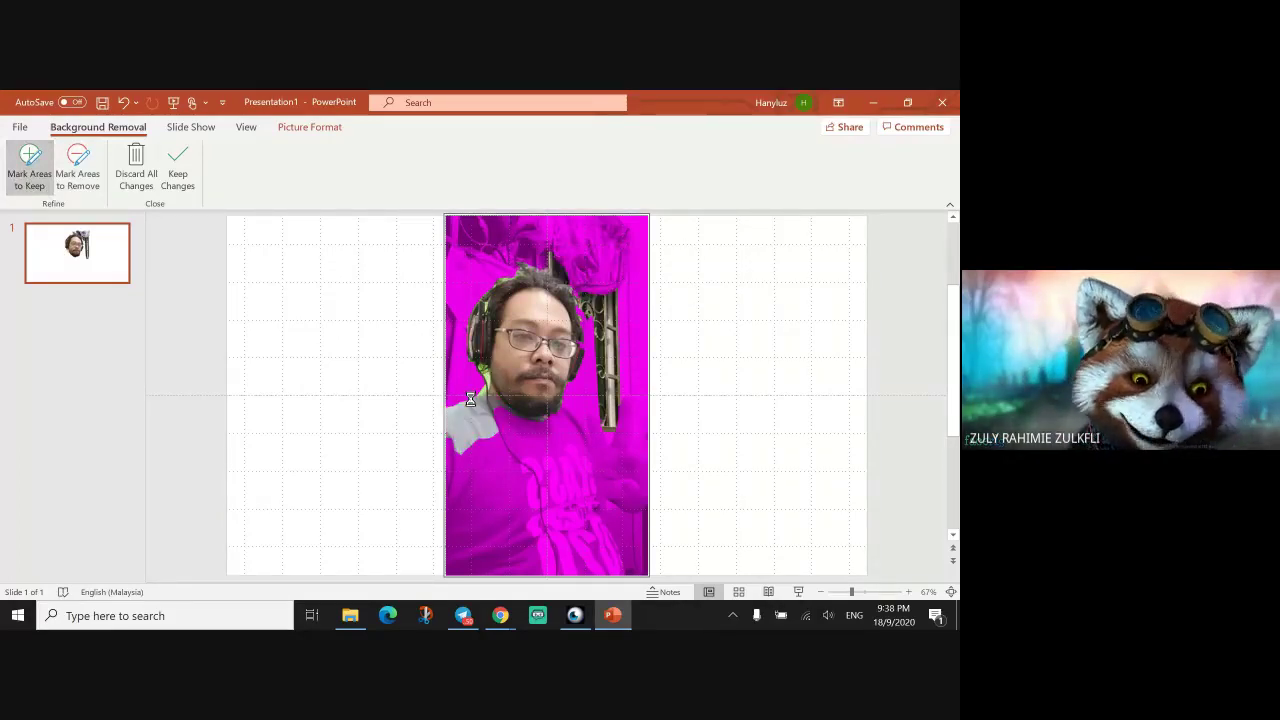
key("ctrl+z")
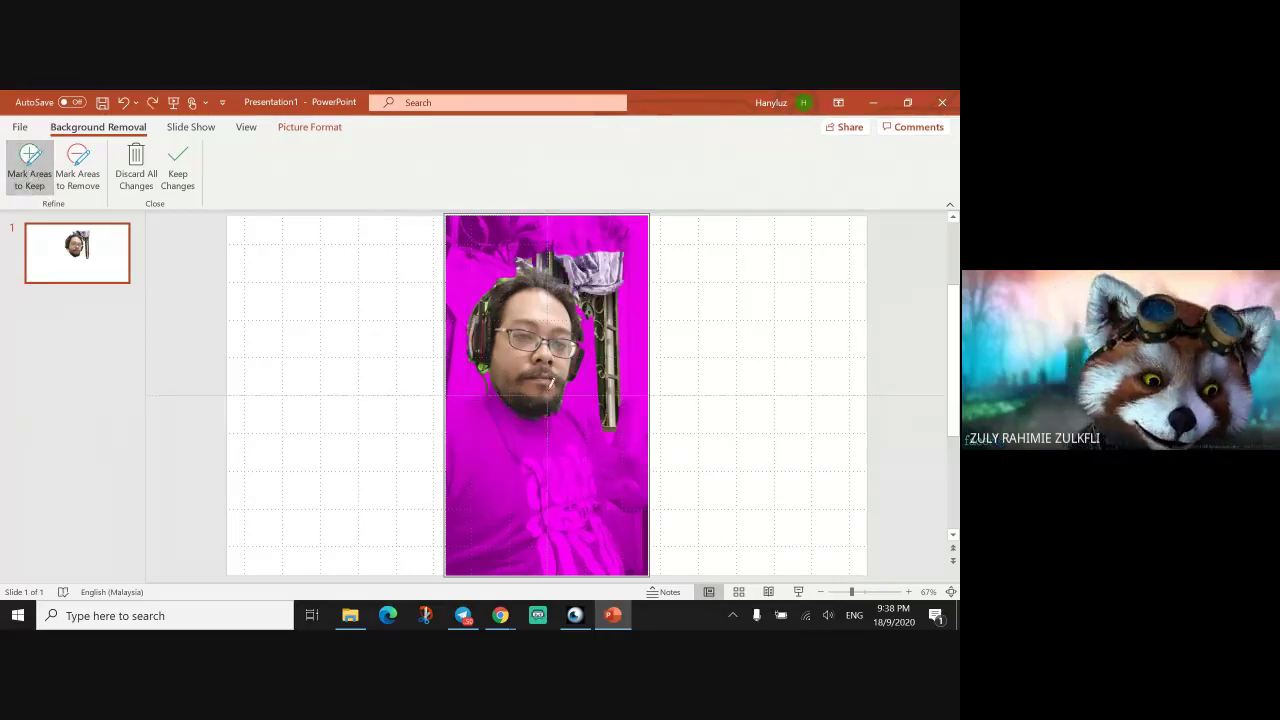
mouse_move(495, 376)
left_mouse_down()
mouse_move(447, 416)
mouse_move(445, 445)
mouse_move(500, 545)
mouse_move(642, 548)
mouse_move(675, 432)
mouse_move(580, 378)
left_mouse_up()
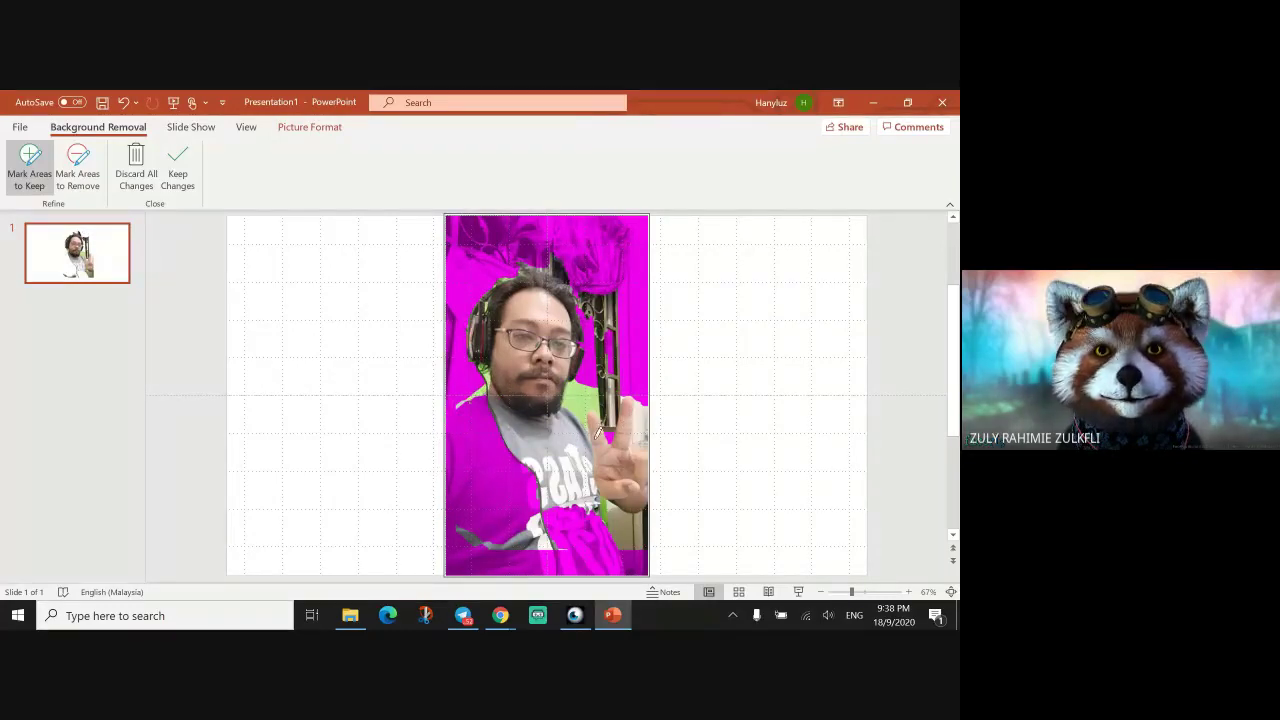
key("Escape")
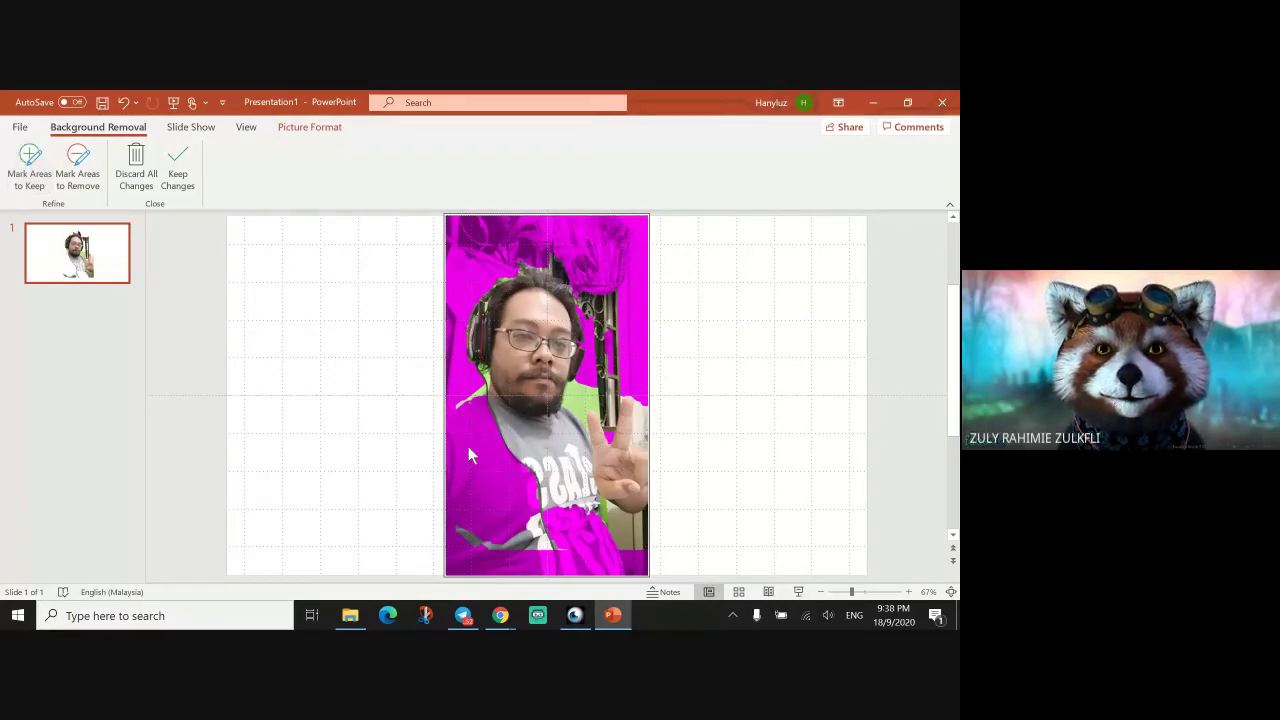
key("ctrl+z")
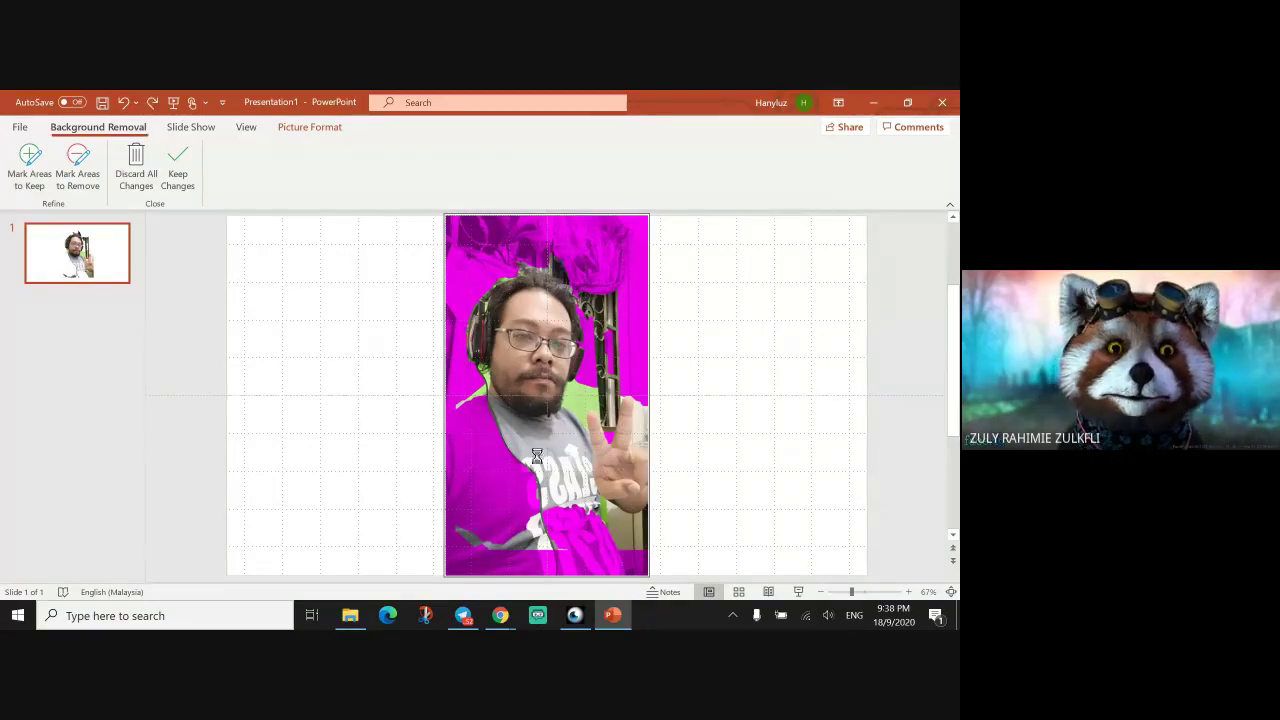
Mark the shoulders, grey shirt and raised hand in the photo as areas to keep in the background removal.
left_click(34, 168)
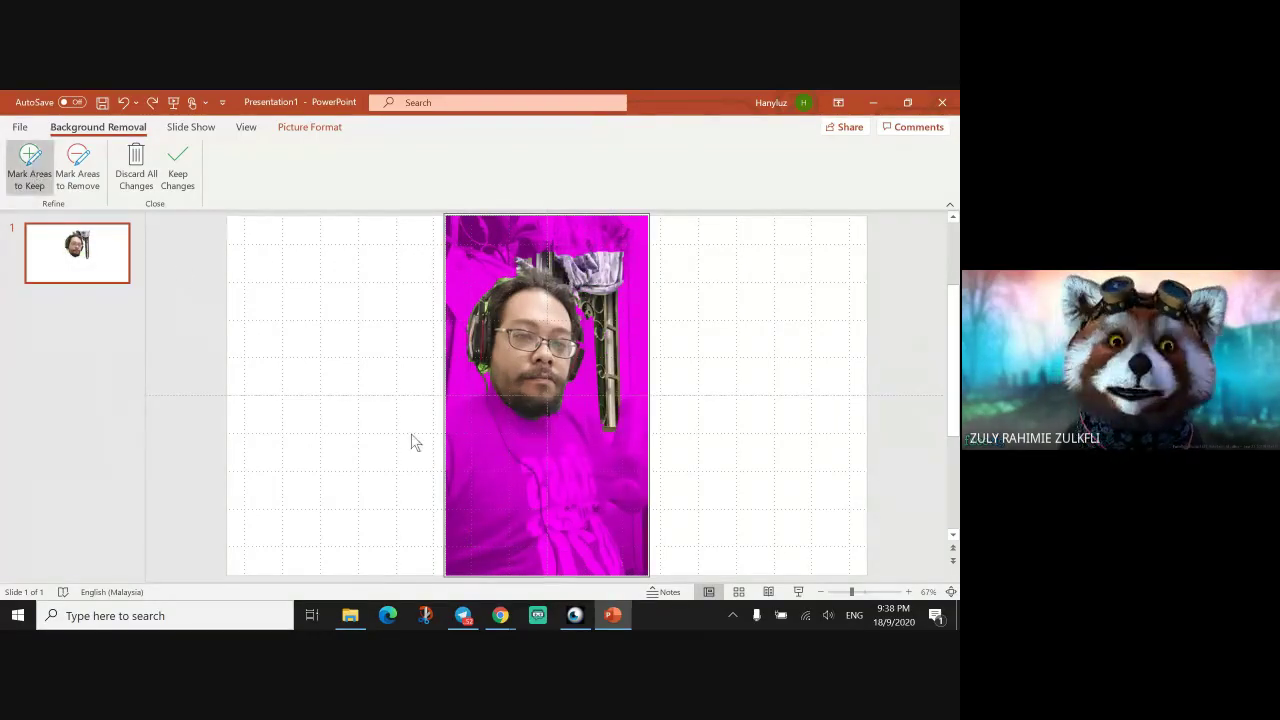
left_click_drag(487, 380, 449, 413)
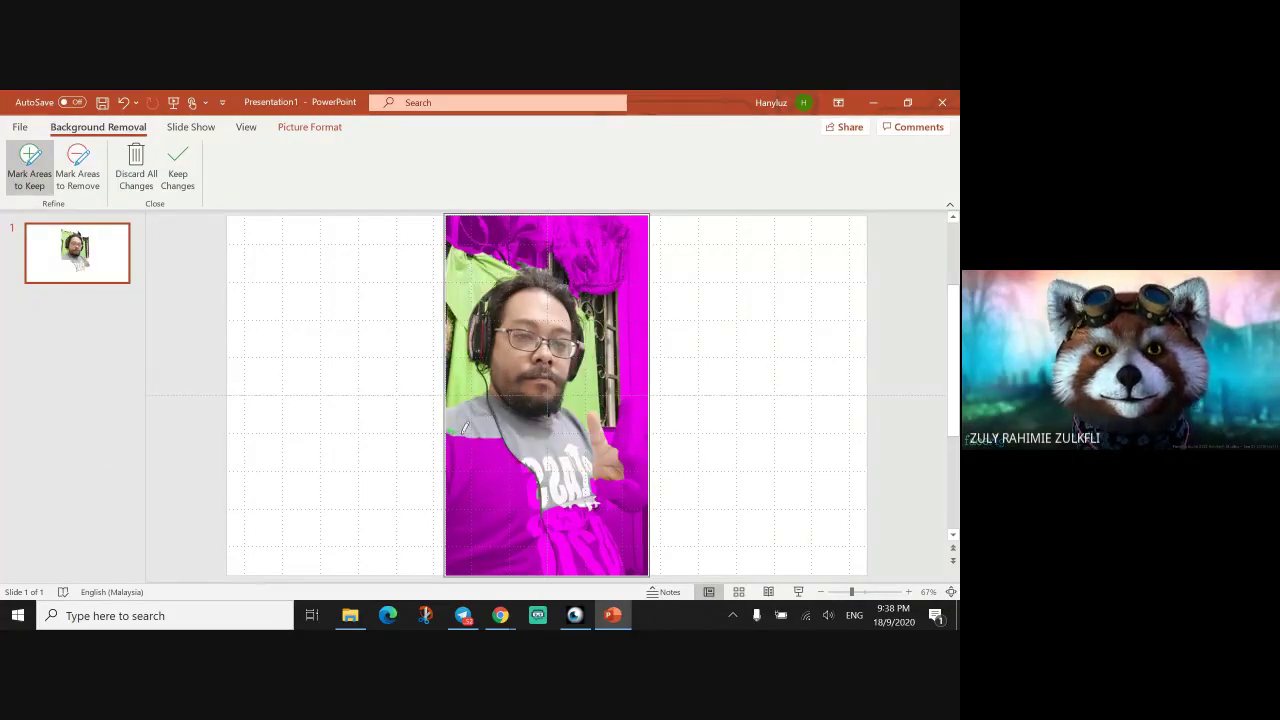
mouse_move(518, 452)
left_mouse_down()
mouse_move(538, 482)
mouse_move(534, 514)
left_mouse_up()
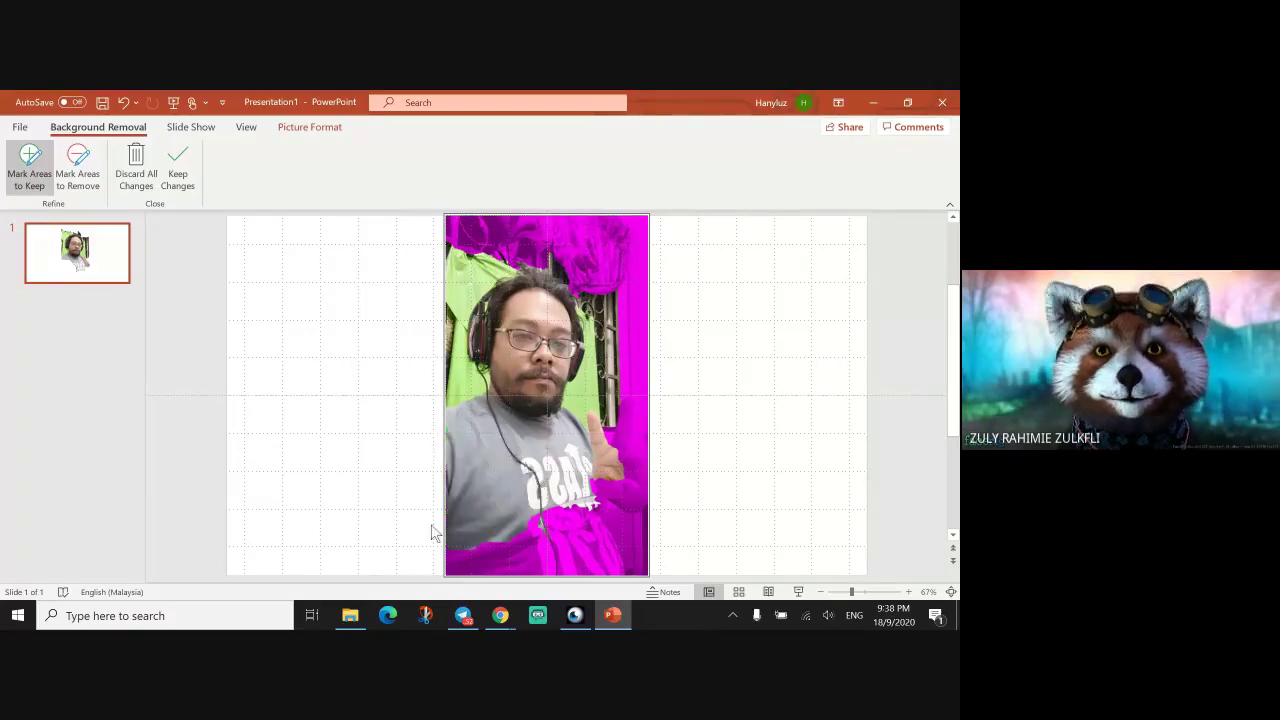
mouse_move(447, 540)
left_mouse_down()
mouse_move(590, 496)
mouse_move(596, 540)
mouse_move(470, 556)
left_mouse_up()
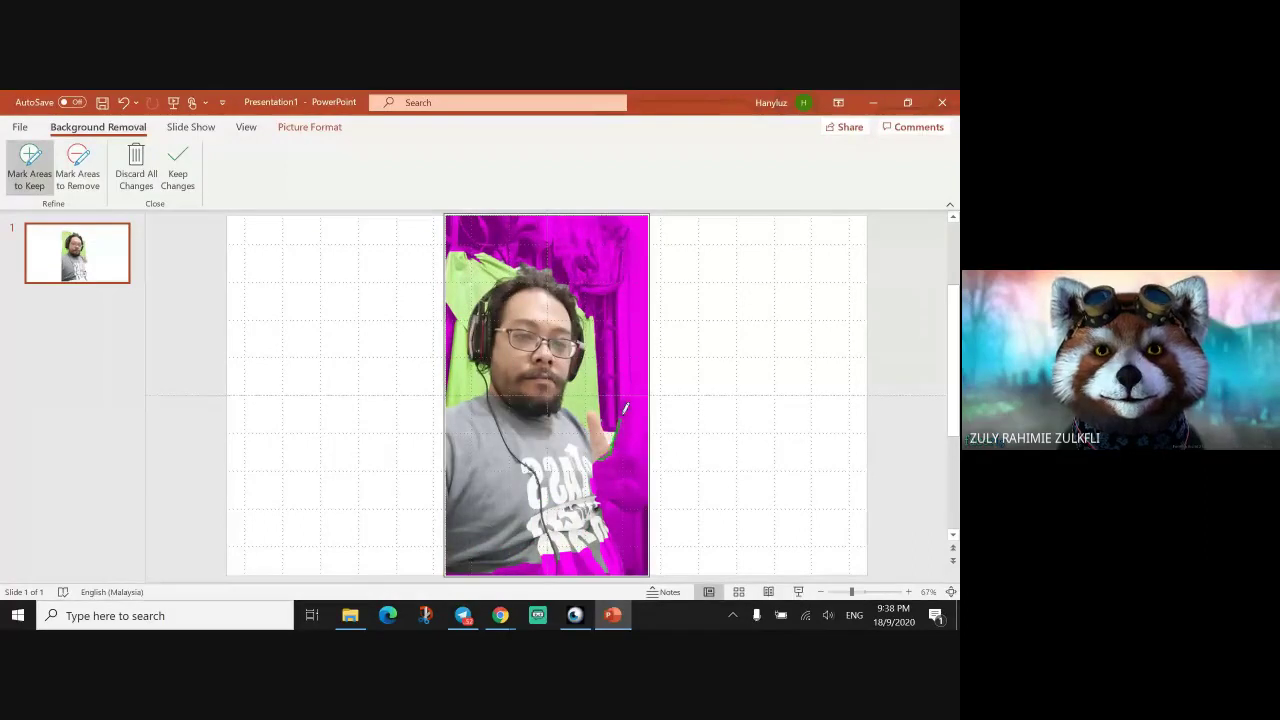
left_click_drag(626, 400, 632, 462)
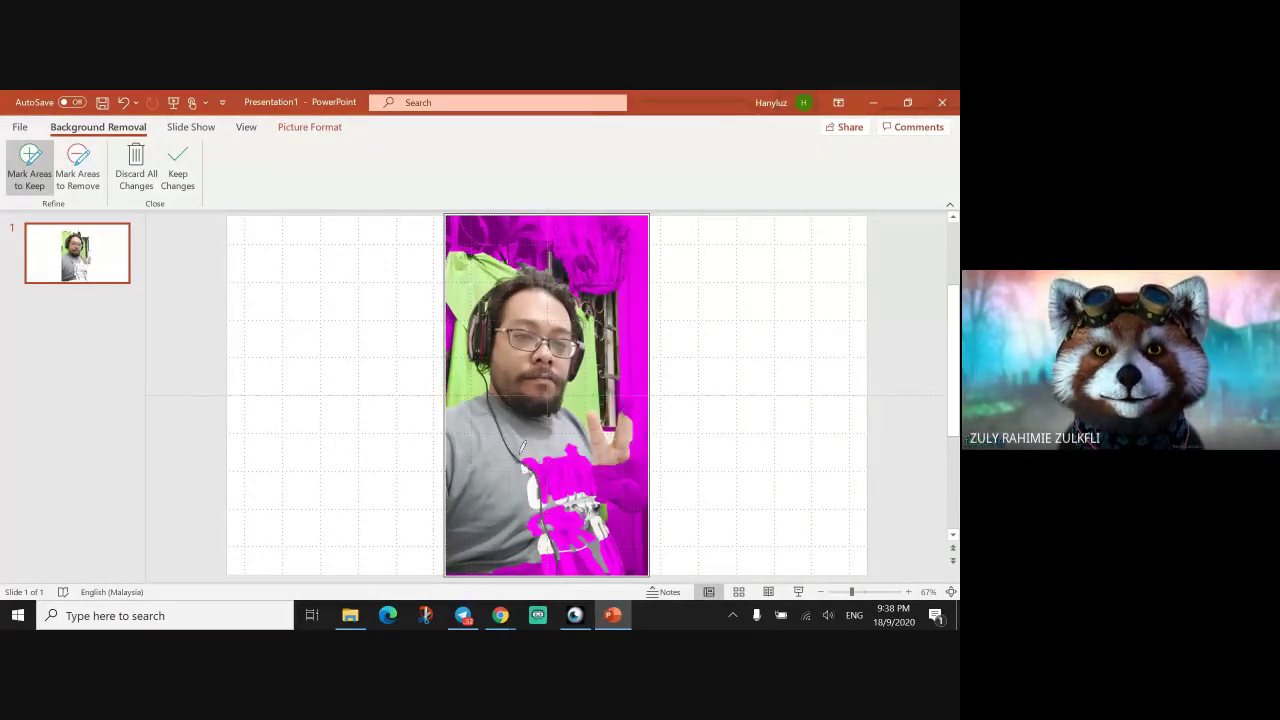
mouse_move(521, 448)
left_mouse_down()
mouse_move(588, 456)
mouse_move(630, 442)
left_mouse_up()
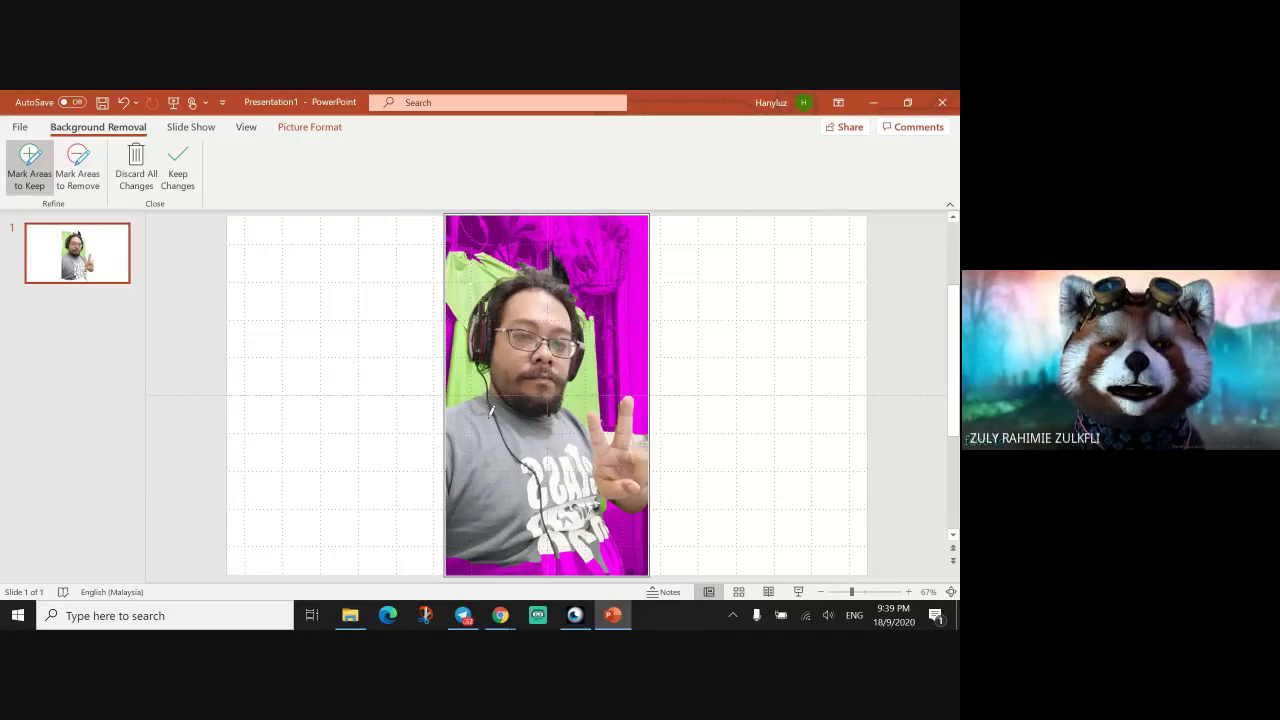
left_click(77, 168)
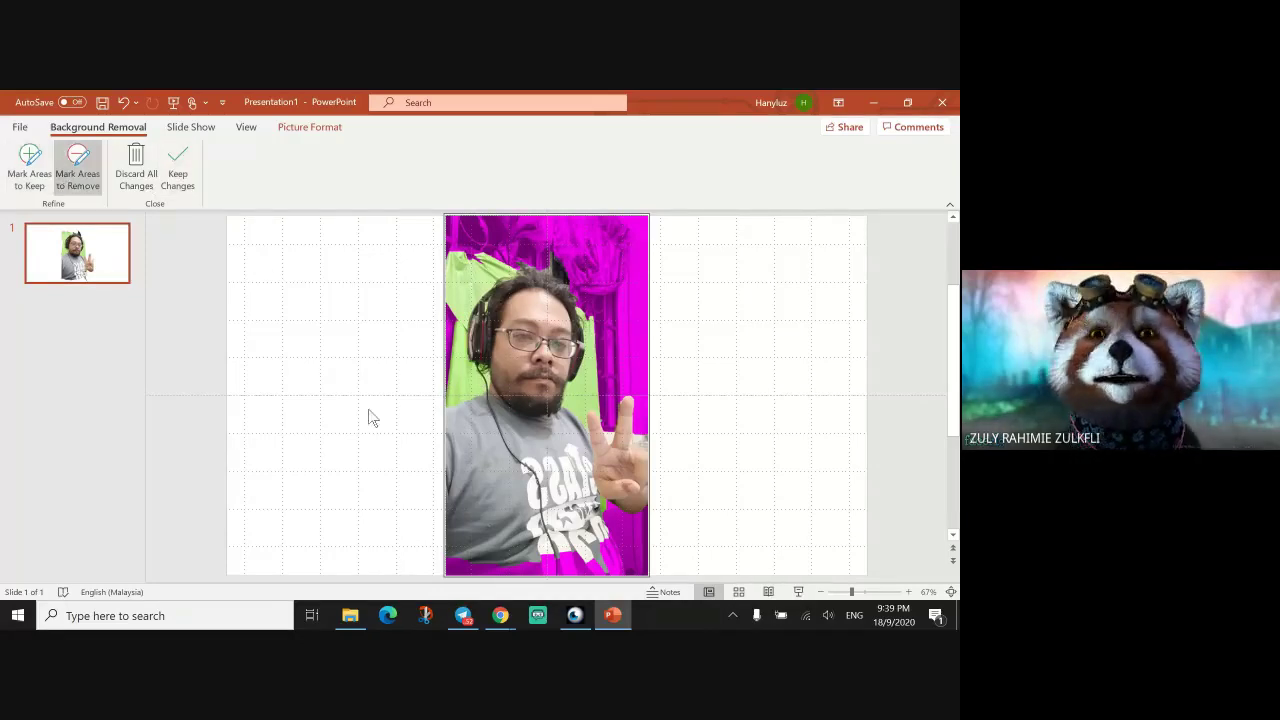
key("Escape")
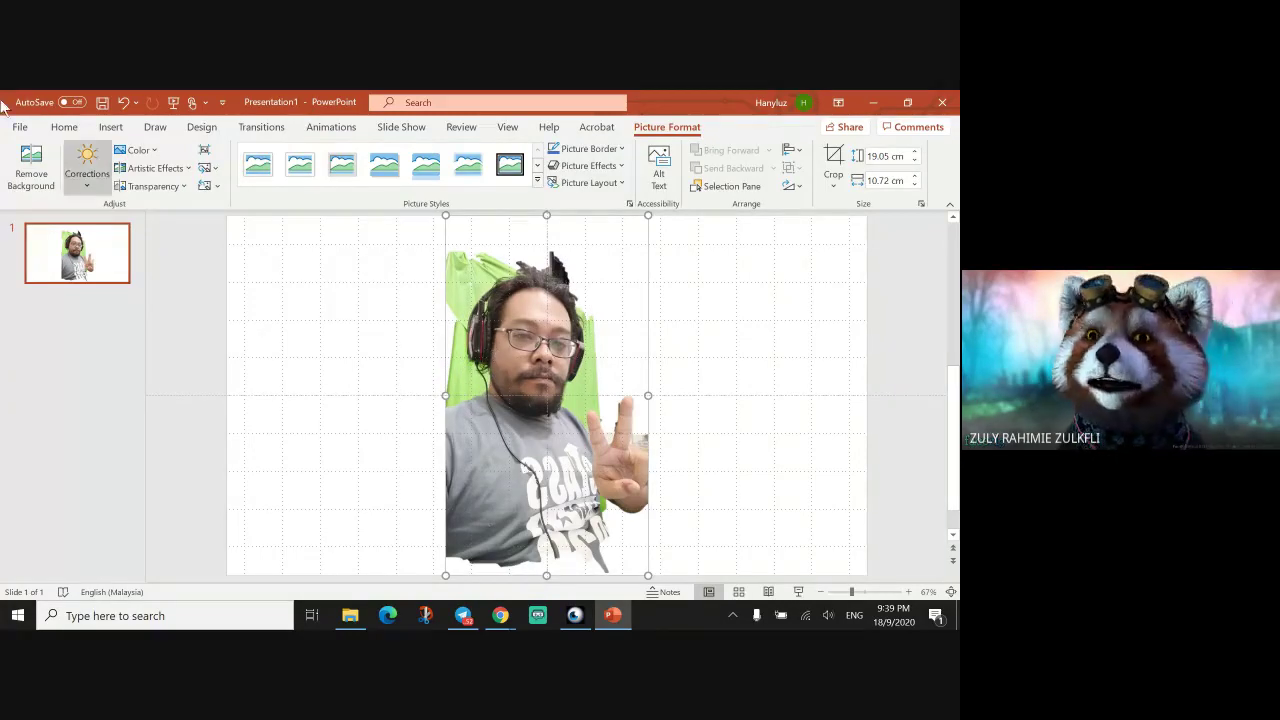
left_click(30, 168)
left_click(70, 182)
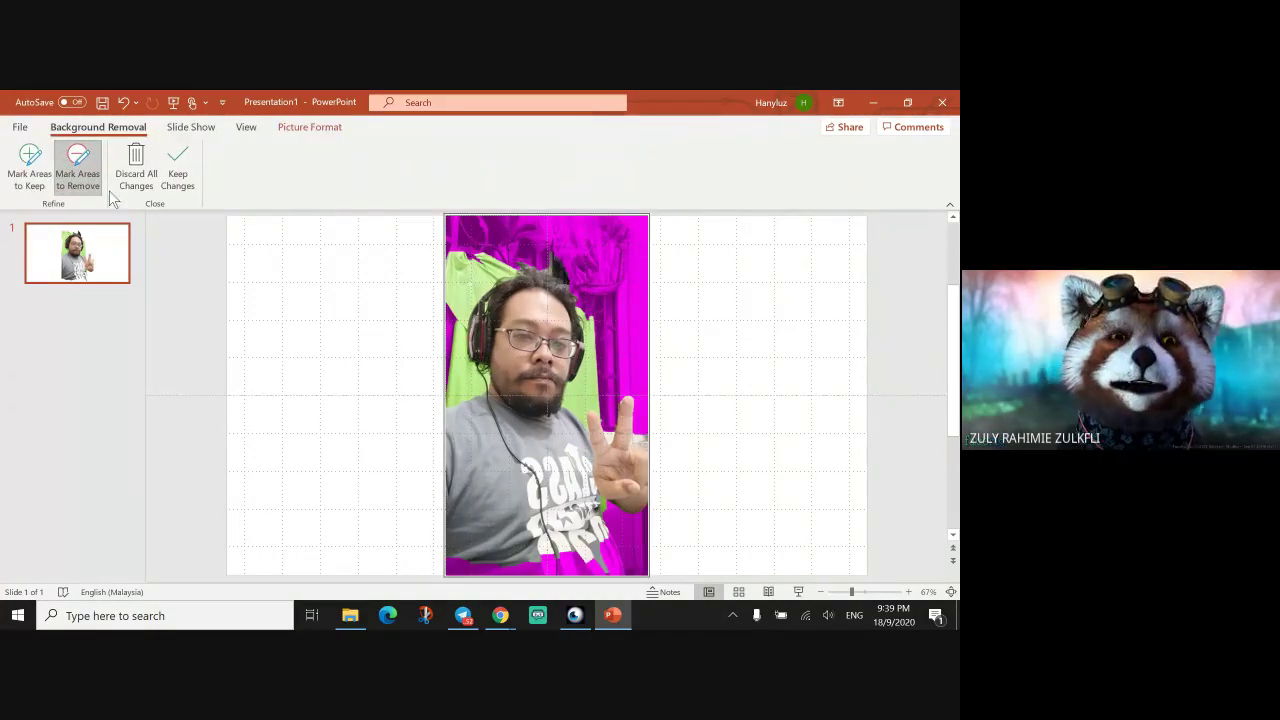
left_click(447, 401)
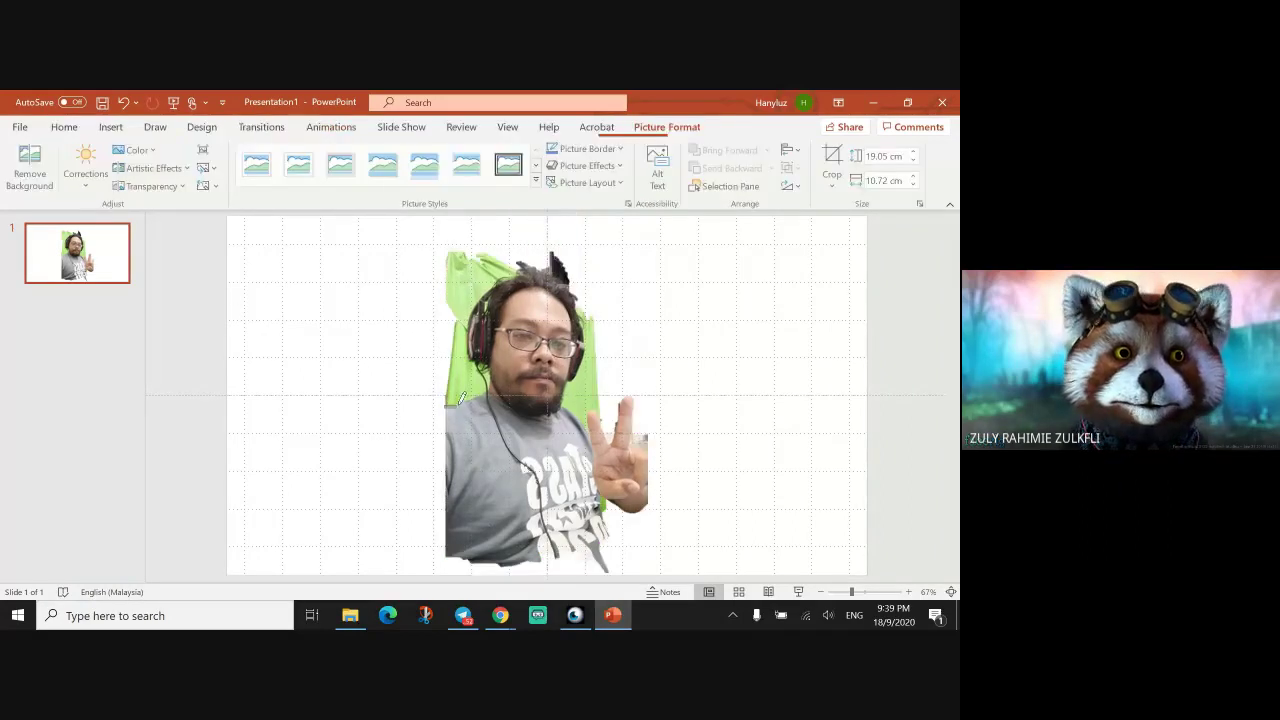
Mark the green areas around the headphones, neck and shoulders for removal from the photo and keep the background removal changes.
left_click(30, 165)
left_click(77, 170)
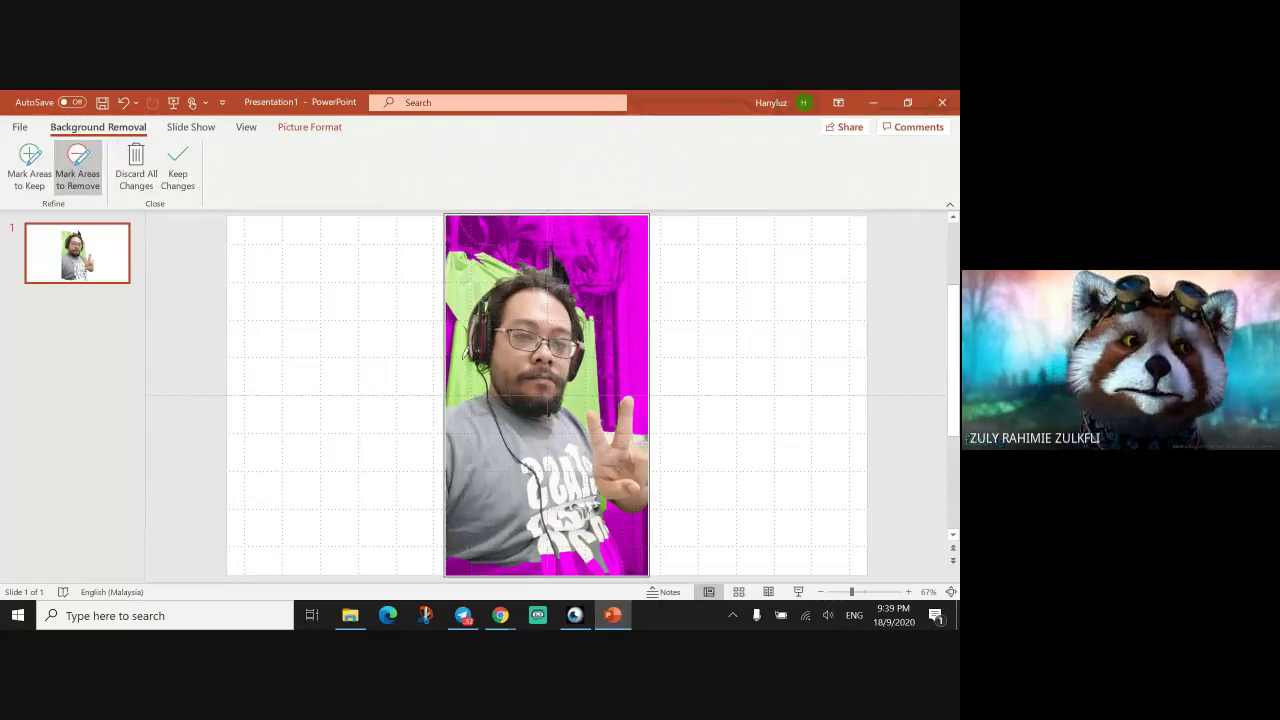
mouse_move(471, 366)
left_mouse_down()
mouse_move(450, 399)
mouse_move(487, 385)
mouse_move(472, 290)
mouse_move(520, 260)
mouse_move(510, 250)
mouse_move(449, 290)
mouse_move(459, 407)
left_mouse_up()
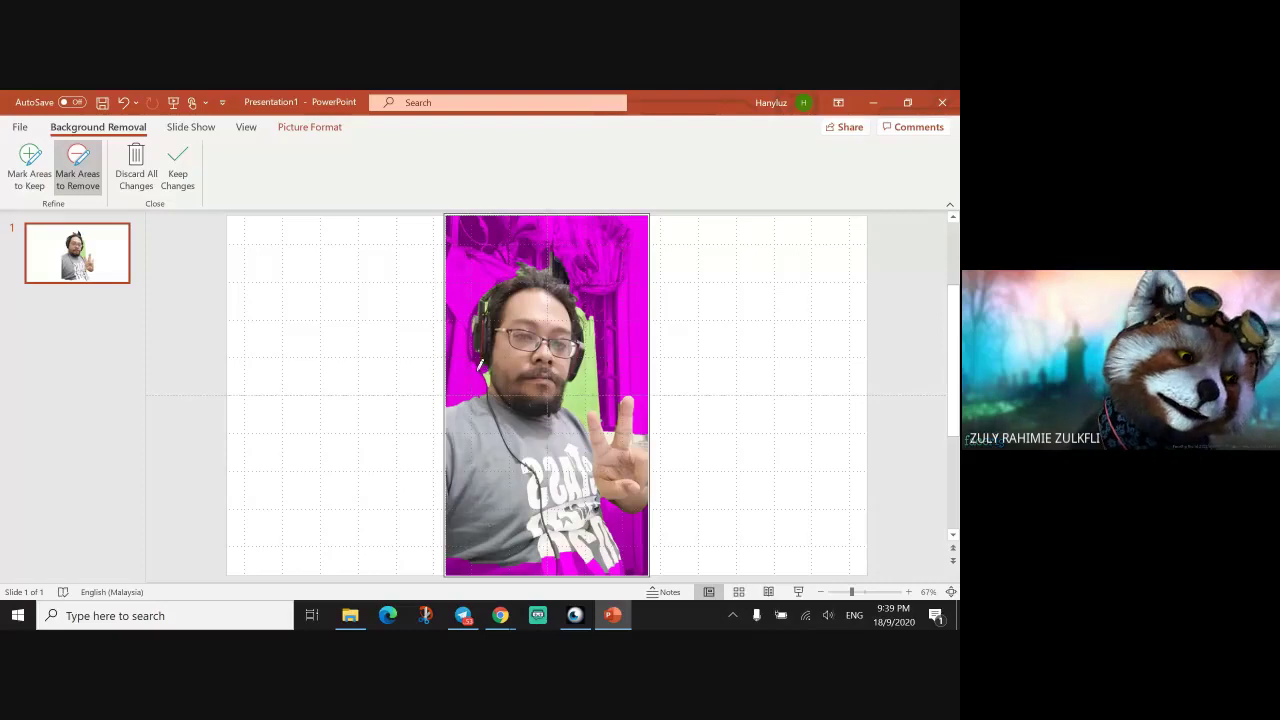
left_click_drag(490, 383, 488, 366)
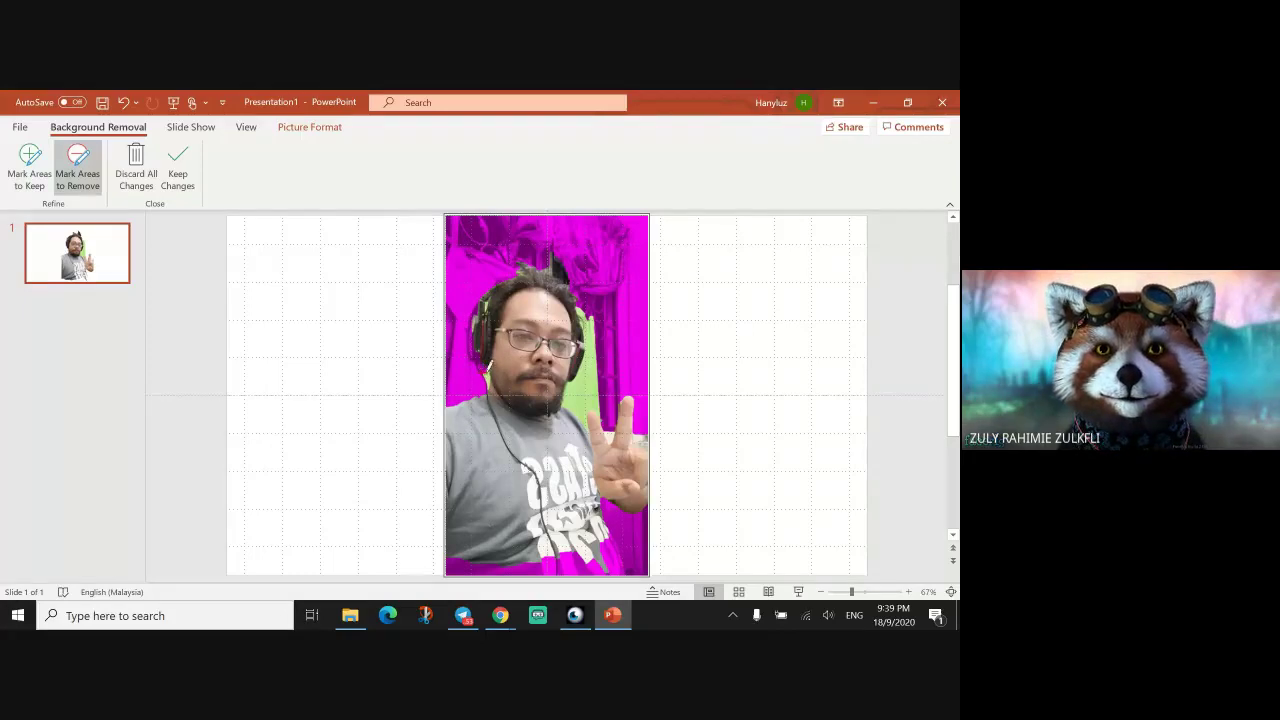
mouse_move(486, 373)
left_mouse_down()
mouse_move(485, 391)
mouse_move(479, 379)
left_mouse_up()
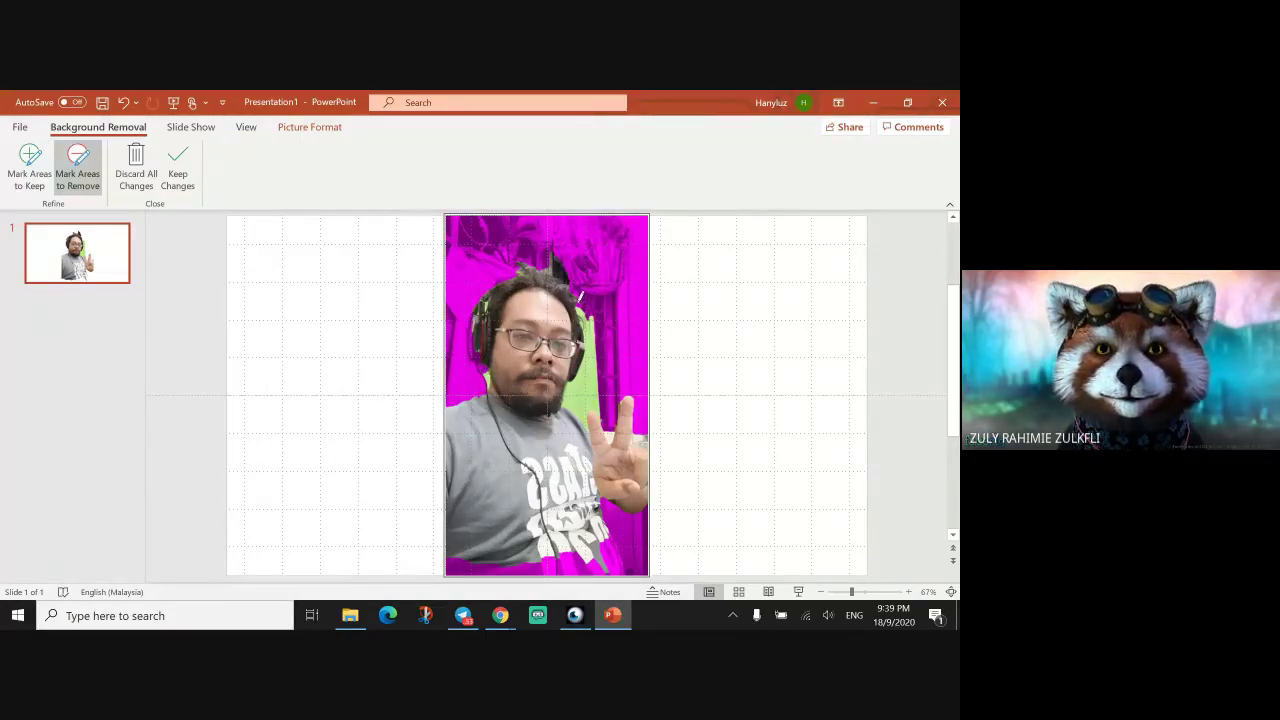
mouse_move(579, 297)
left_mouse_down()
mouse_move(589, 356)
mouse_move(566, 410)
mouse_move(582, 418)
mouse_move(601, 386)
mouse_move(585, 296)
left_mouse_up()
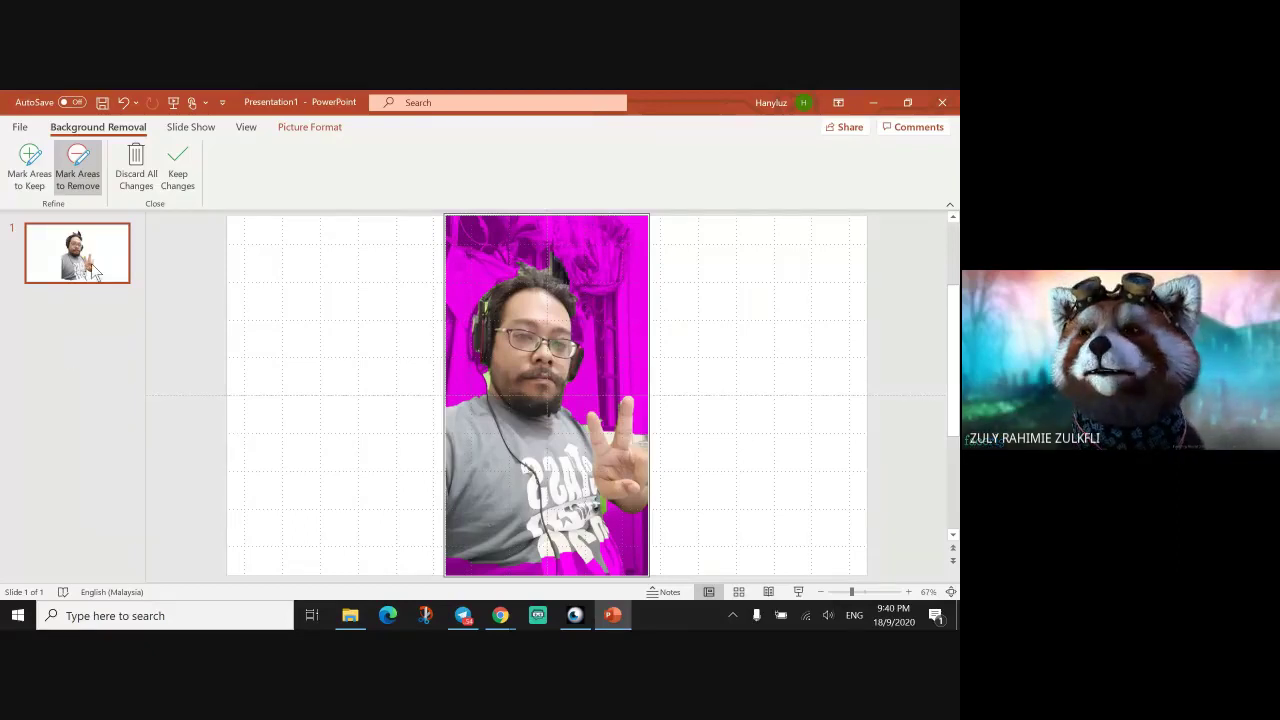
left_click(178, 168)
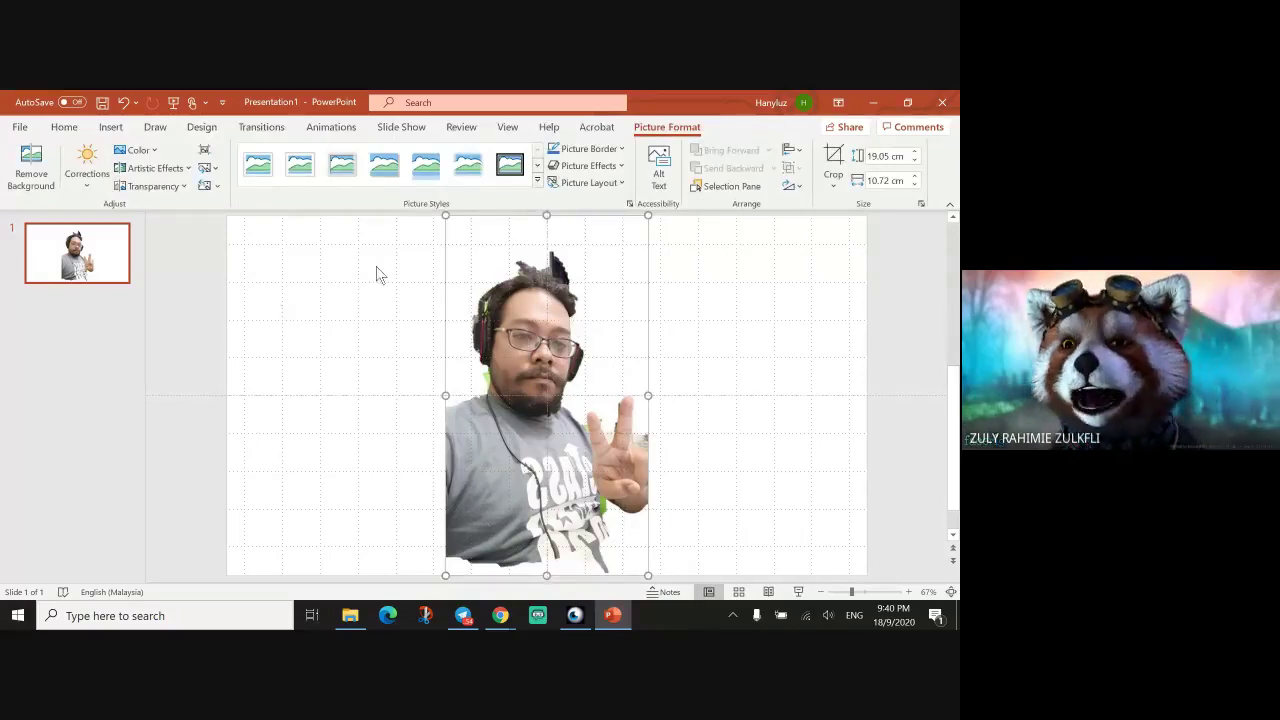
Shift the cut-out photo slightly and draw a circle about 11.72 cm in diameter centred over its head and shoulders.
left_click_drag(537, 414, 526, 414)
right_click(526, 414)
key("Escape")
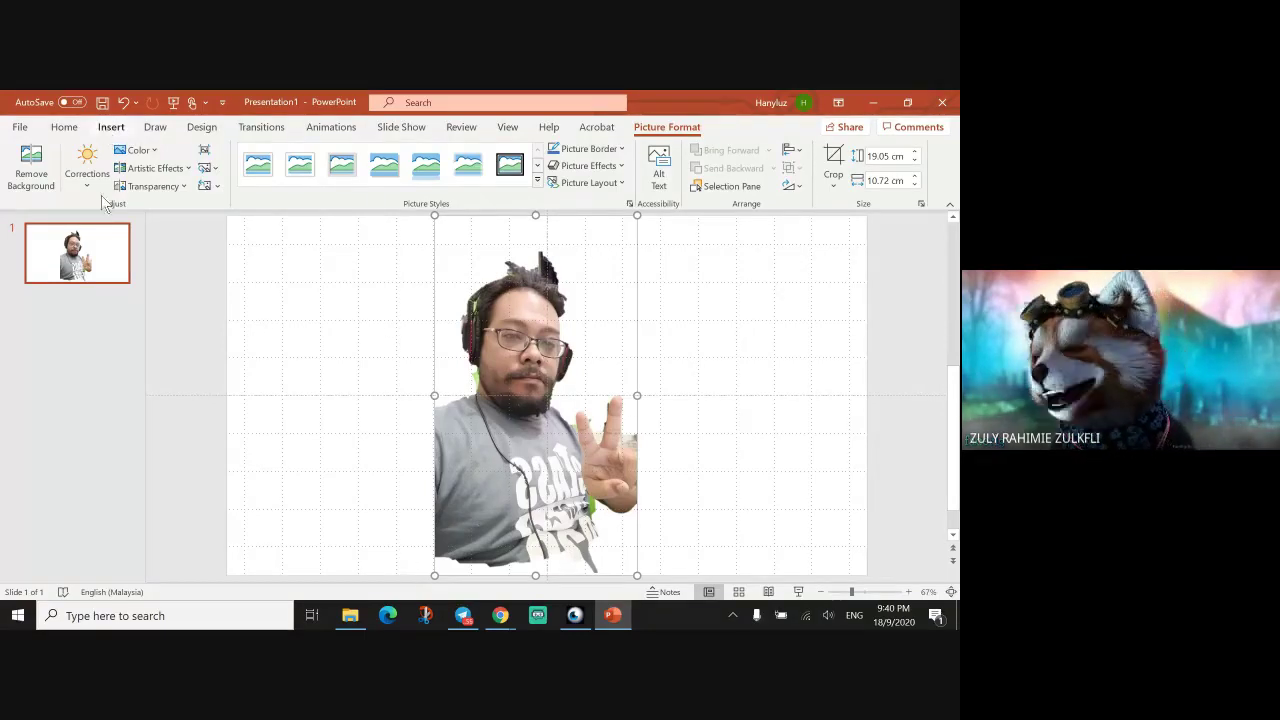
left_click(112, 127)
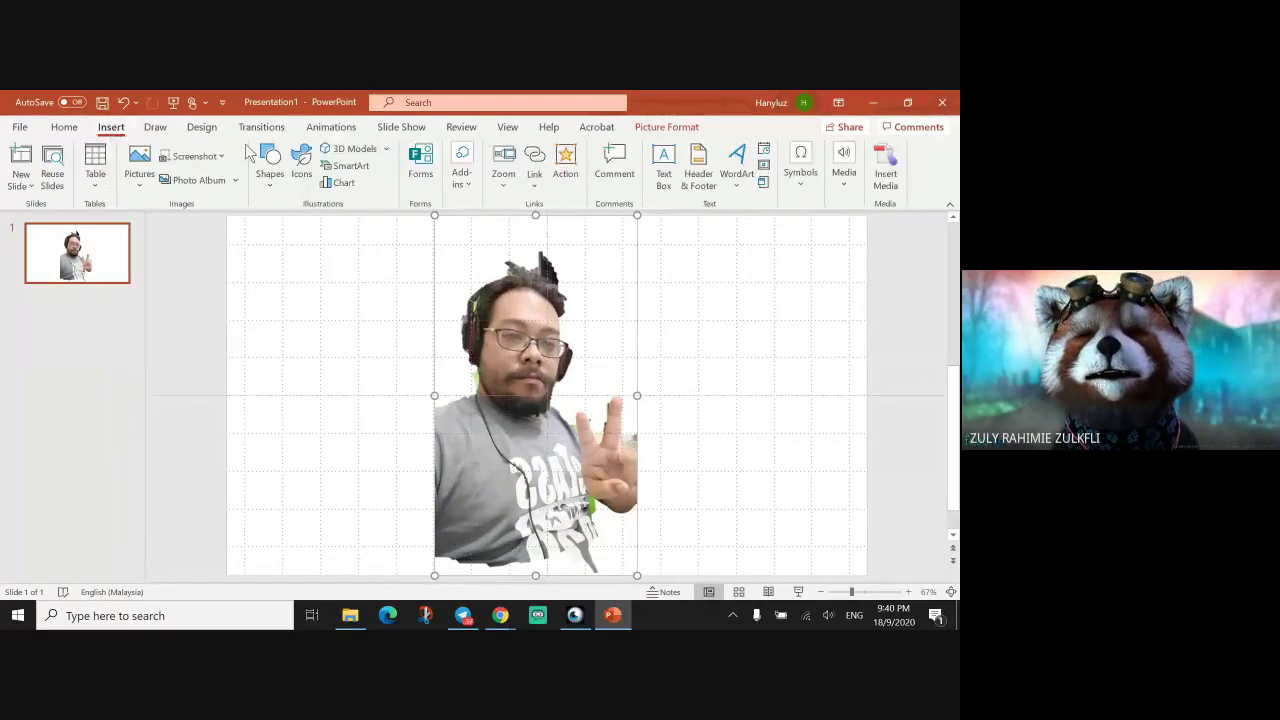
left_click(268, 168)
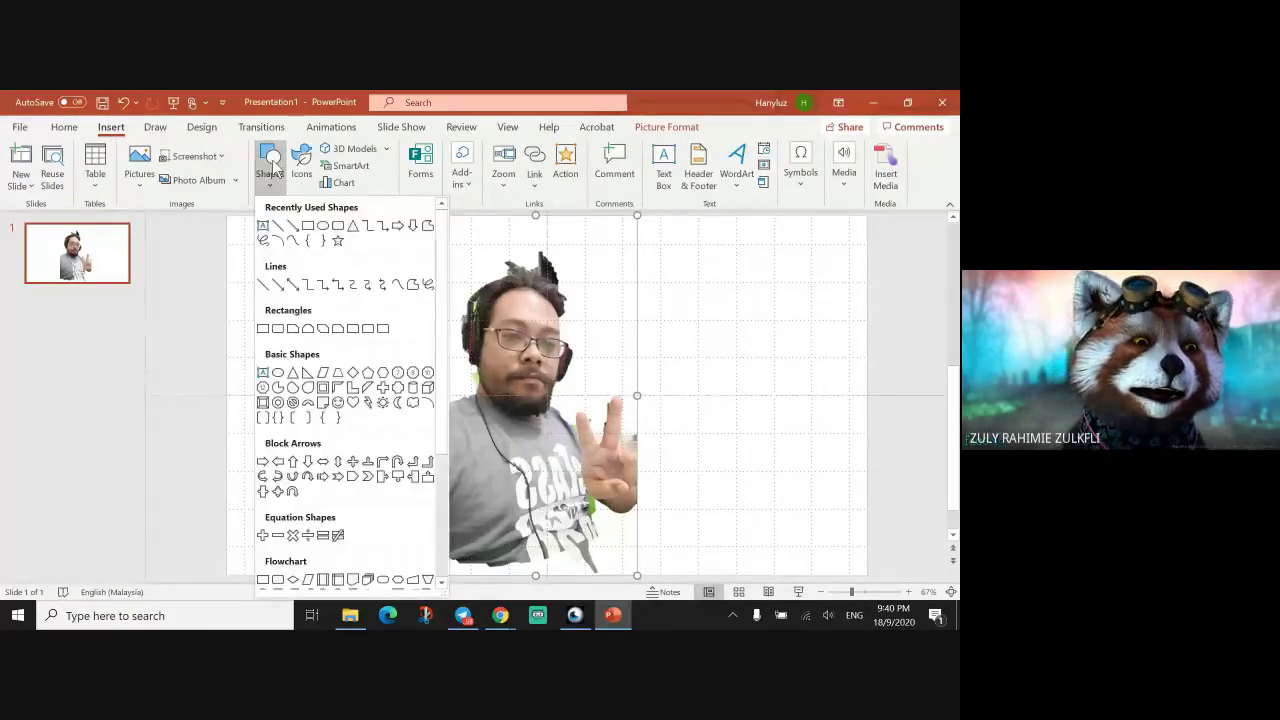
left_click(302, 371)
mouse_move(446, 252)
left_mouse_down()
mouse_move(650, 396)
mouse_move(622, 450)
mouse_move(632, 474)
left_mouse_up()
left_click_drag(565, 429, 557, 438)
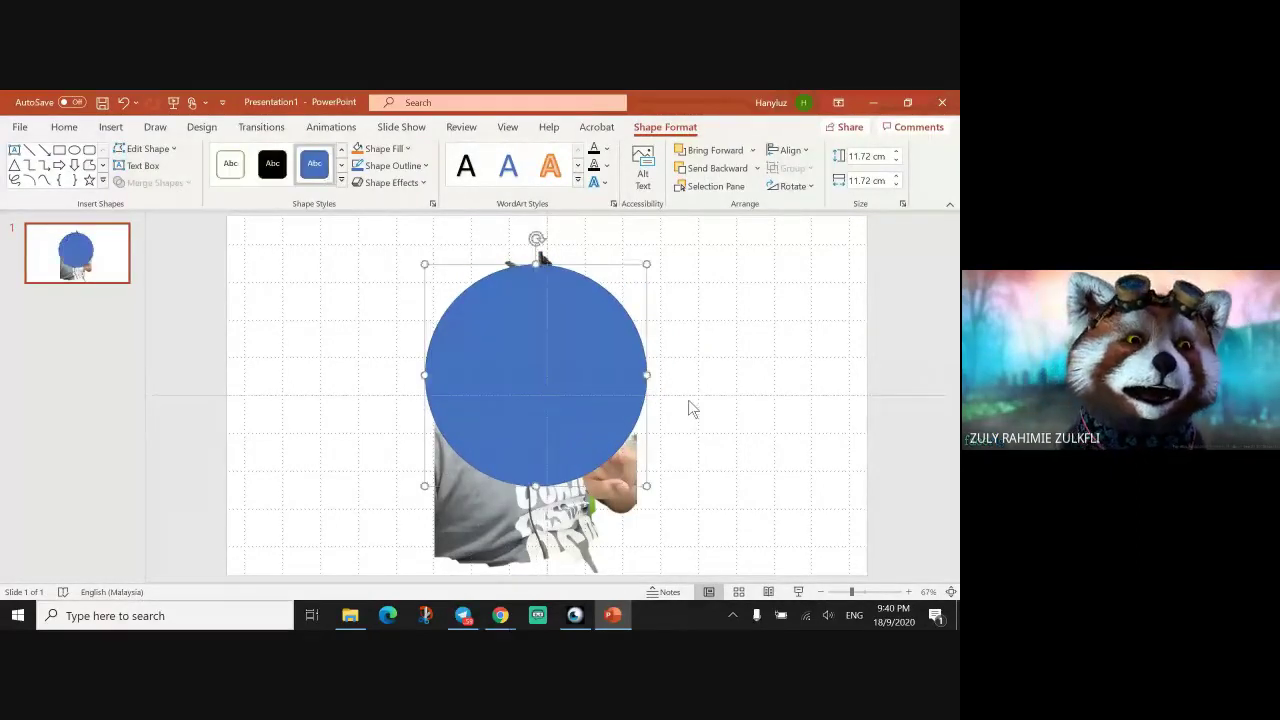
key("ctrl+a")
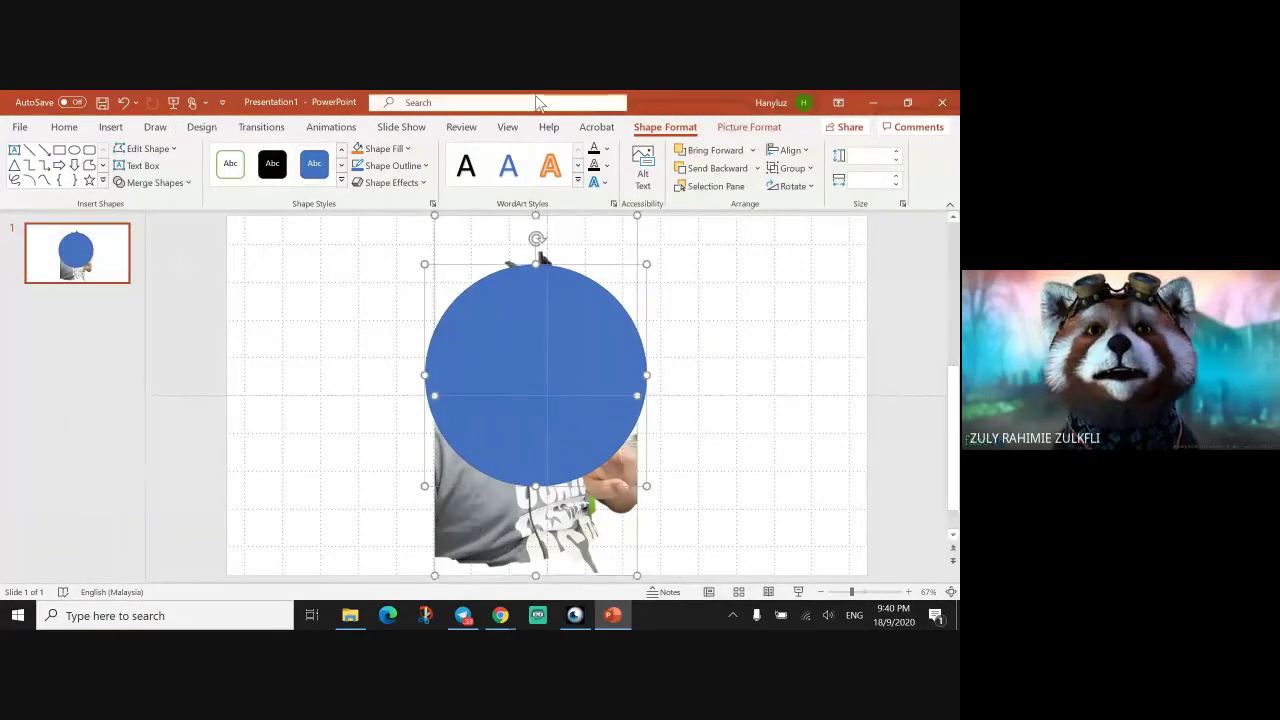
left_click(150, 182)
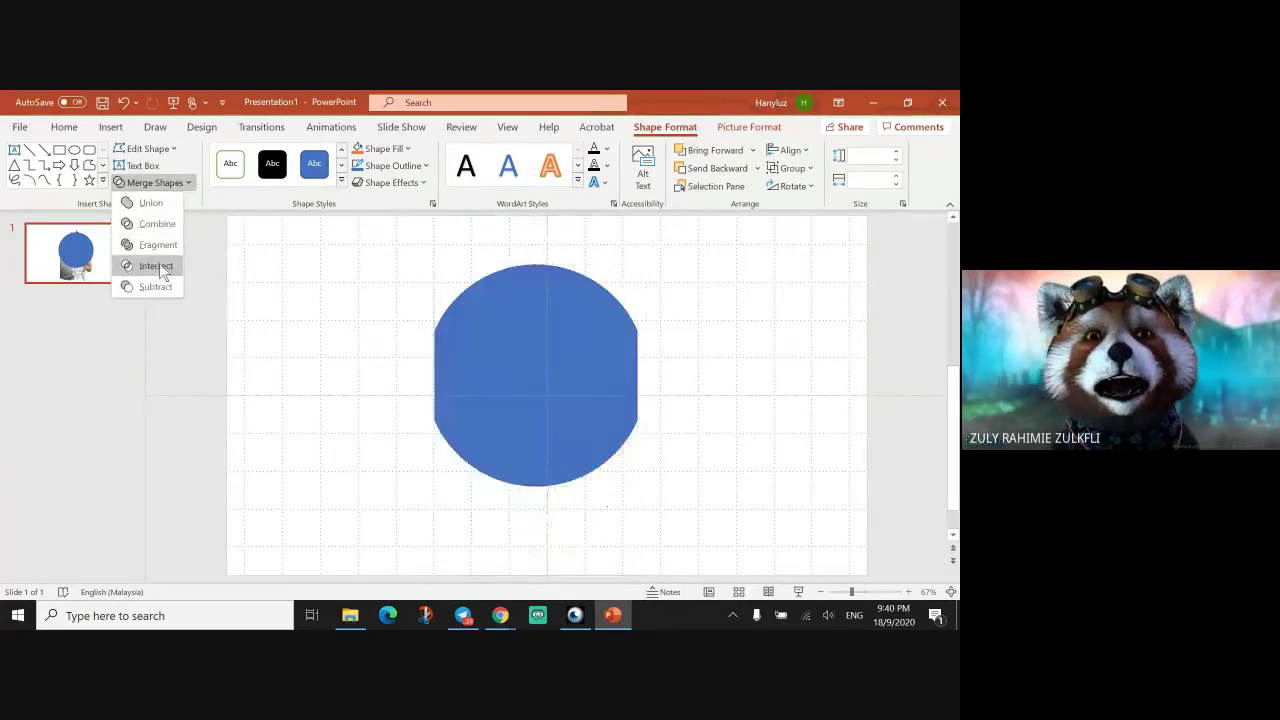
left_click(231, 341)
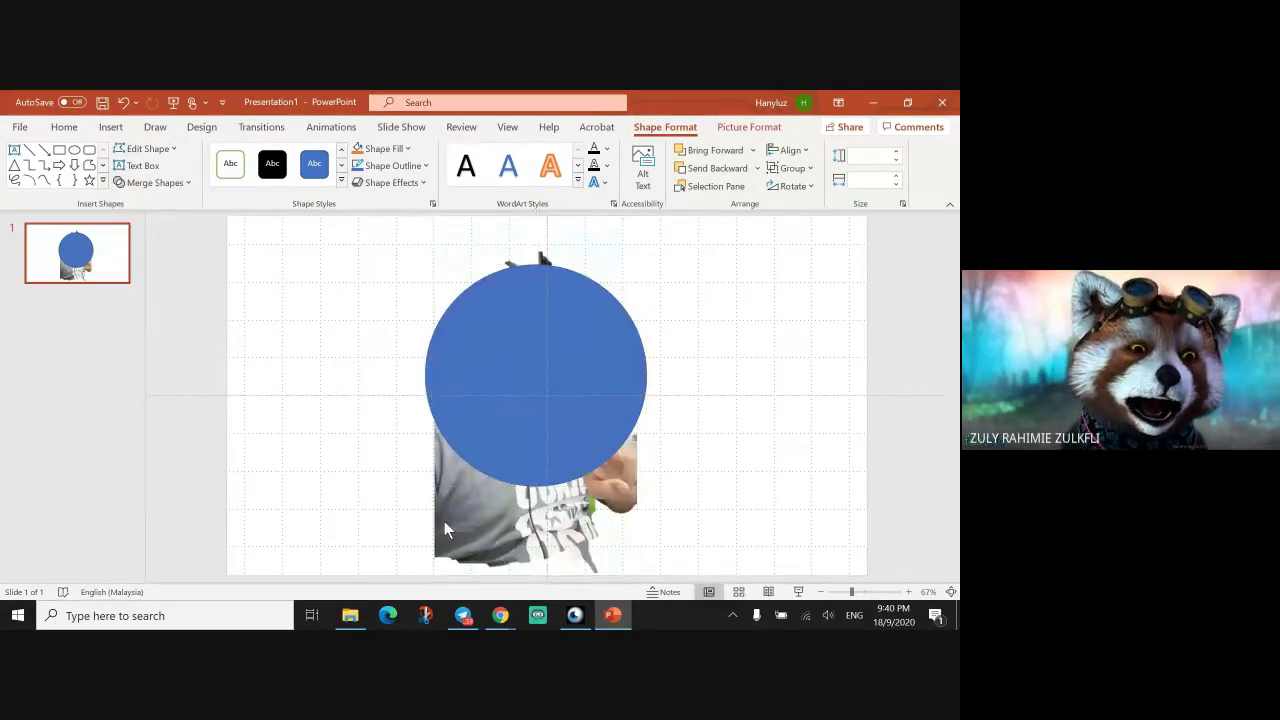
Intersect the cut-out photo with the blue circle, selecting the photo first, and move the resulting picture lower on the slide.
left_click(472, 516)
left_click(499, 326, "shift")
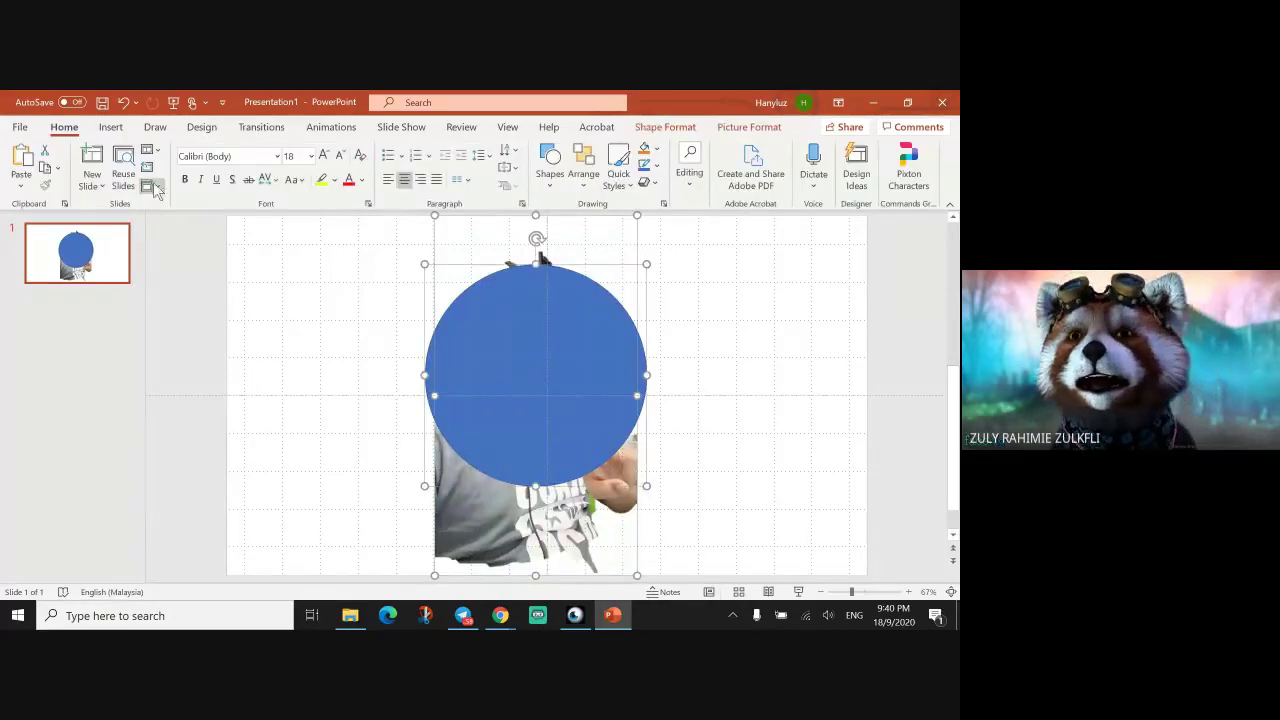
left_click(672, 128)
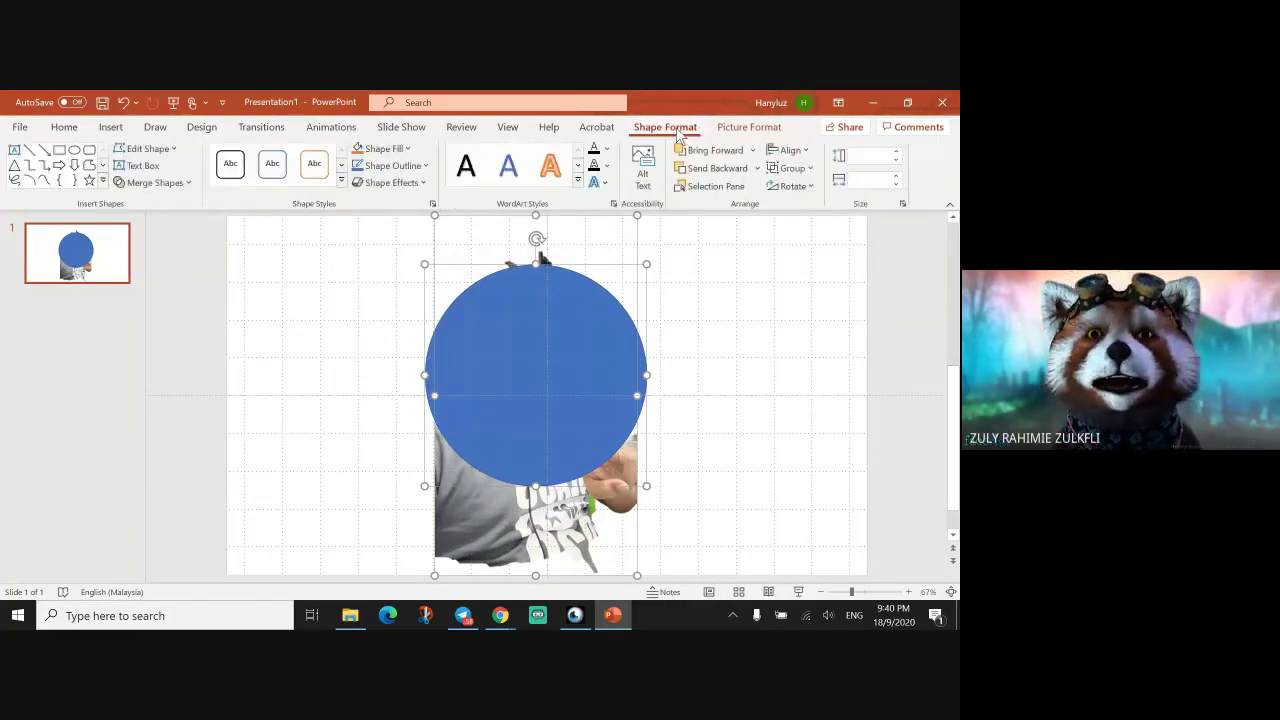
left_click(155, 182)
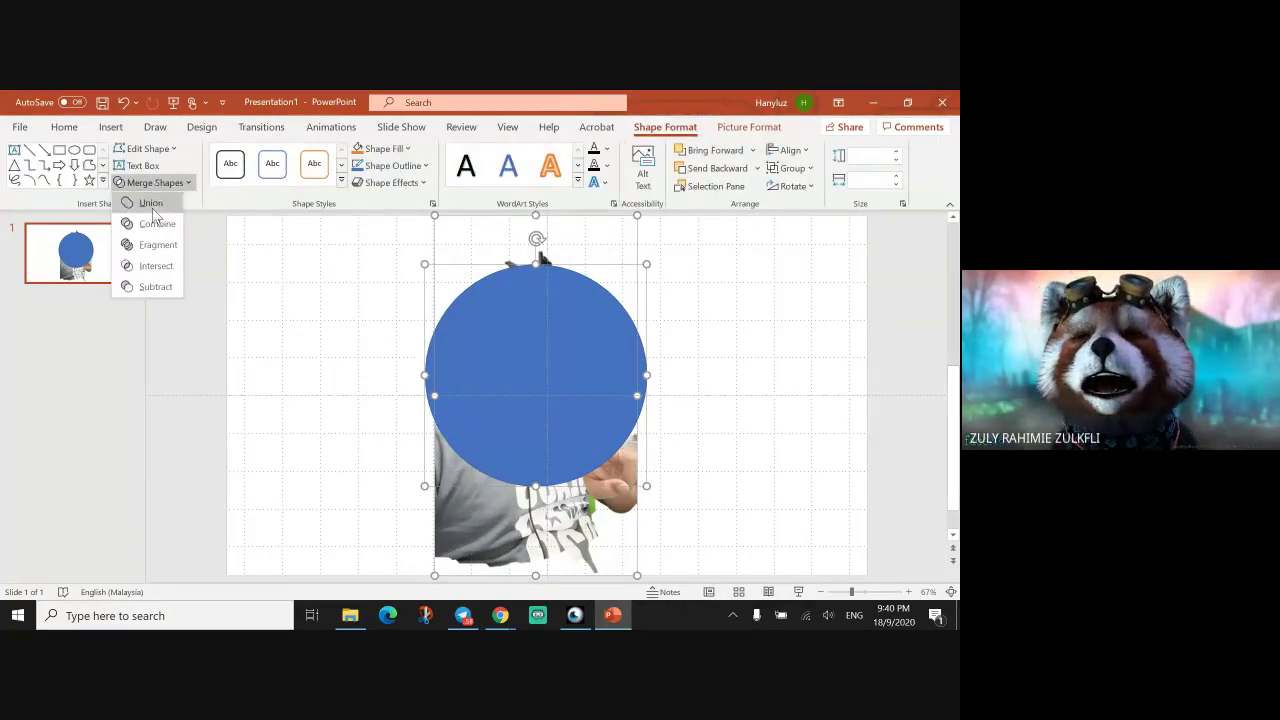
left_click(145, 266)
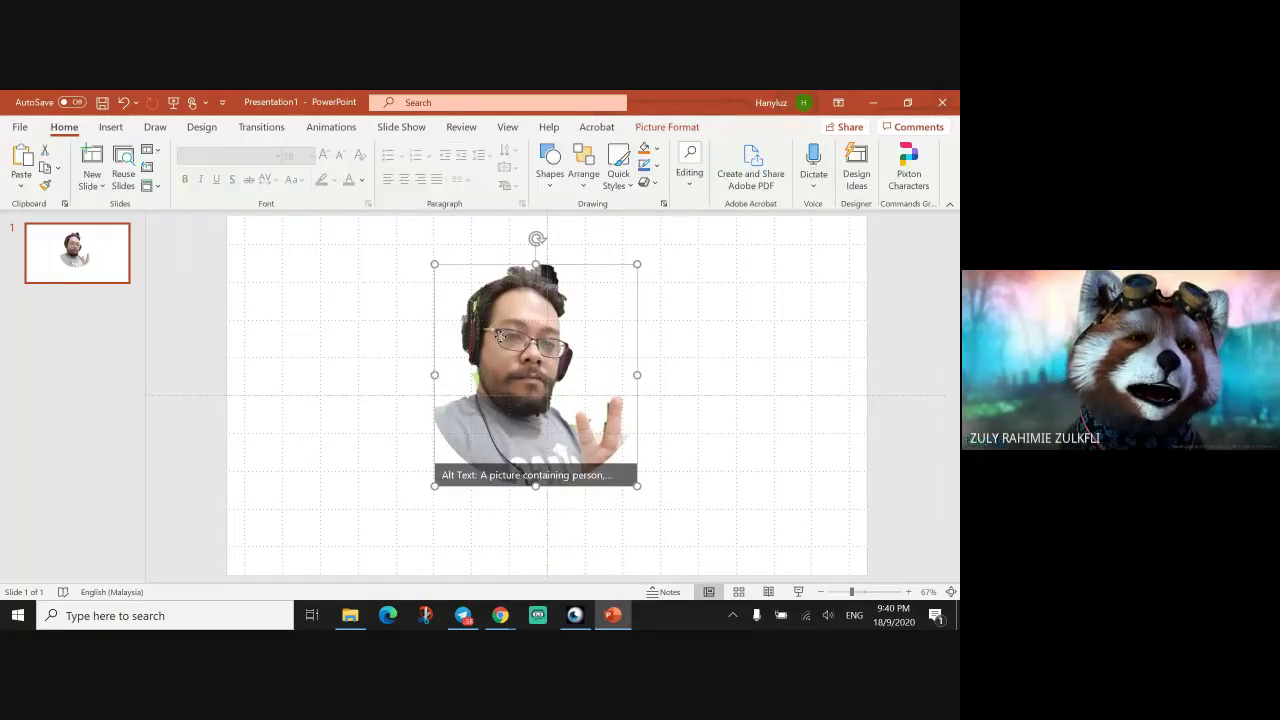
left_click_drag(499, 337, 477, 382)
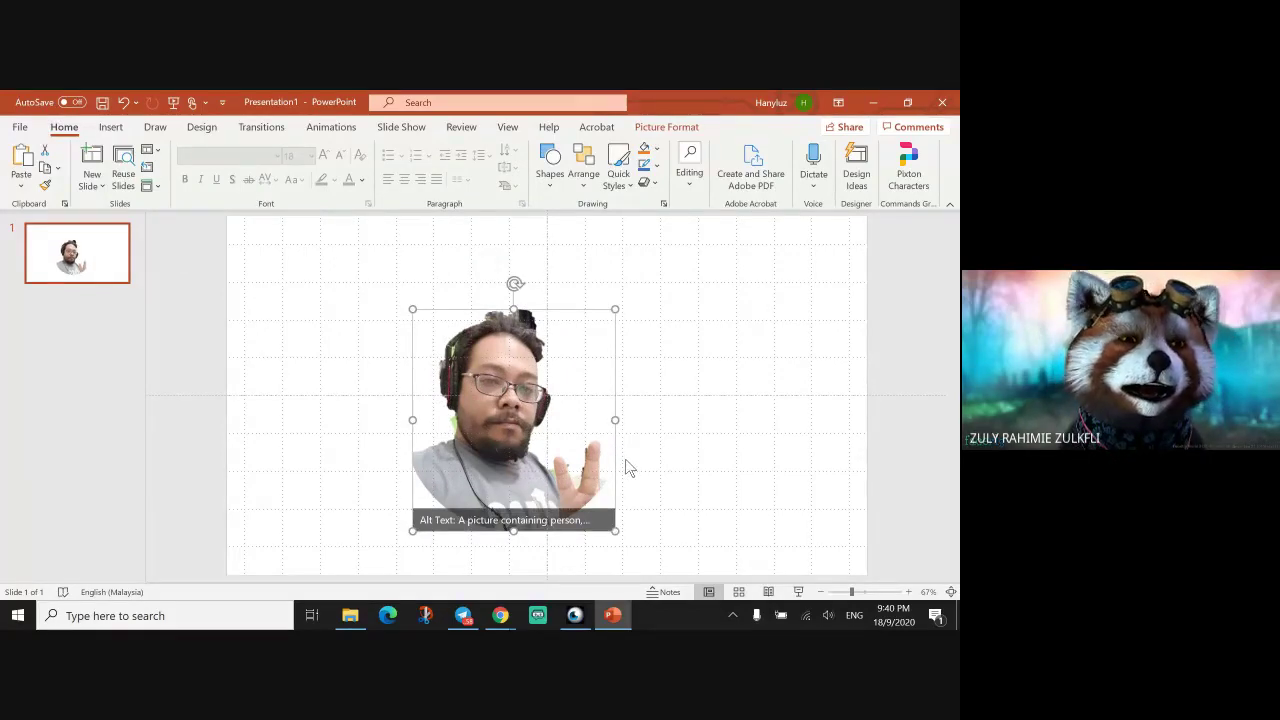
Undo the circular crop and circle, and discard all background removal changes to restore the original photo.
key("ctrl+z")
key("ctrl+z")
key("ctrl+z")
key("ctrl+z")
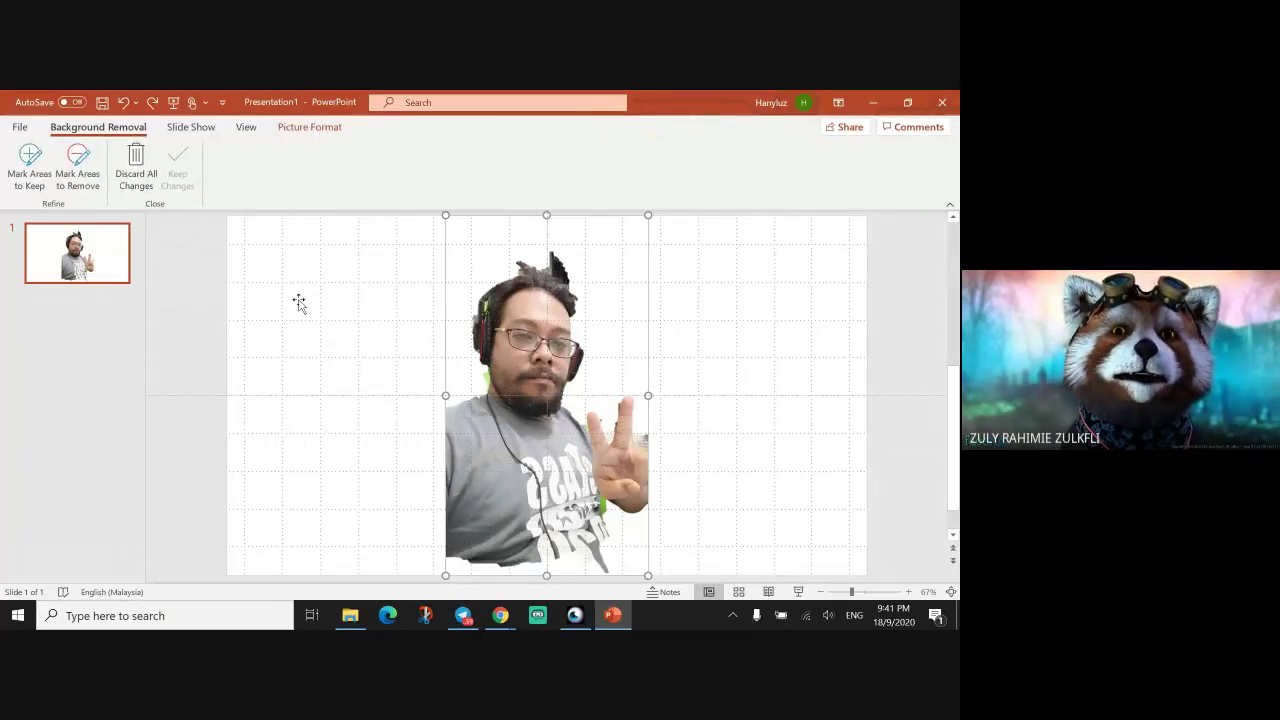
left_click(135, 165)
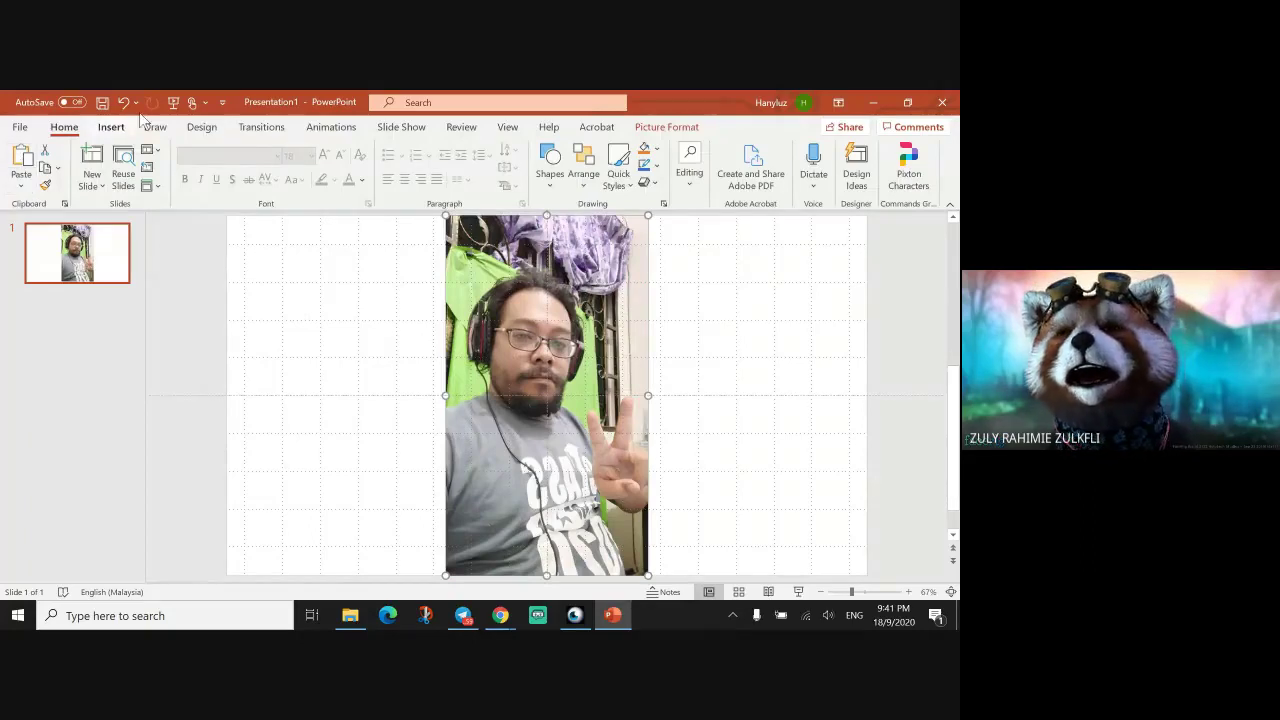
Draw a smaller circle over the face in the original photo and position it around the head.
left_click(110, 127)
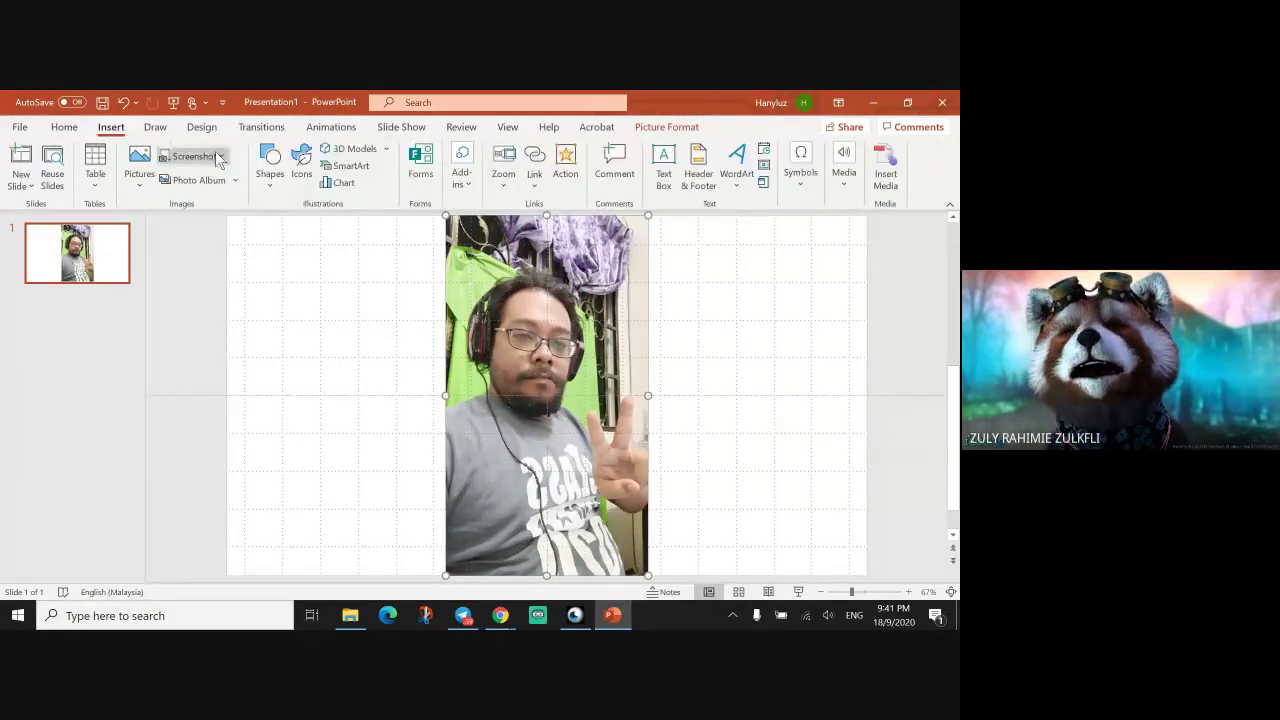
left_click(272, 172)
left_click(324, 228)
left_click_drag(460, 253, 640, 436)
left_click_drag(554, 380, 542, 379)
Intersect the photo with the circle, selecting the photo first, and move the round portrait toward the slide's left half.
left_click(548, 535)
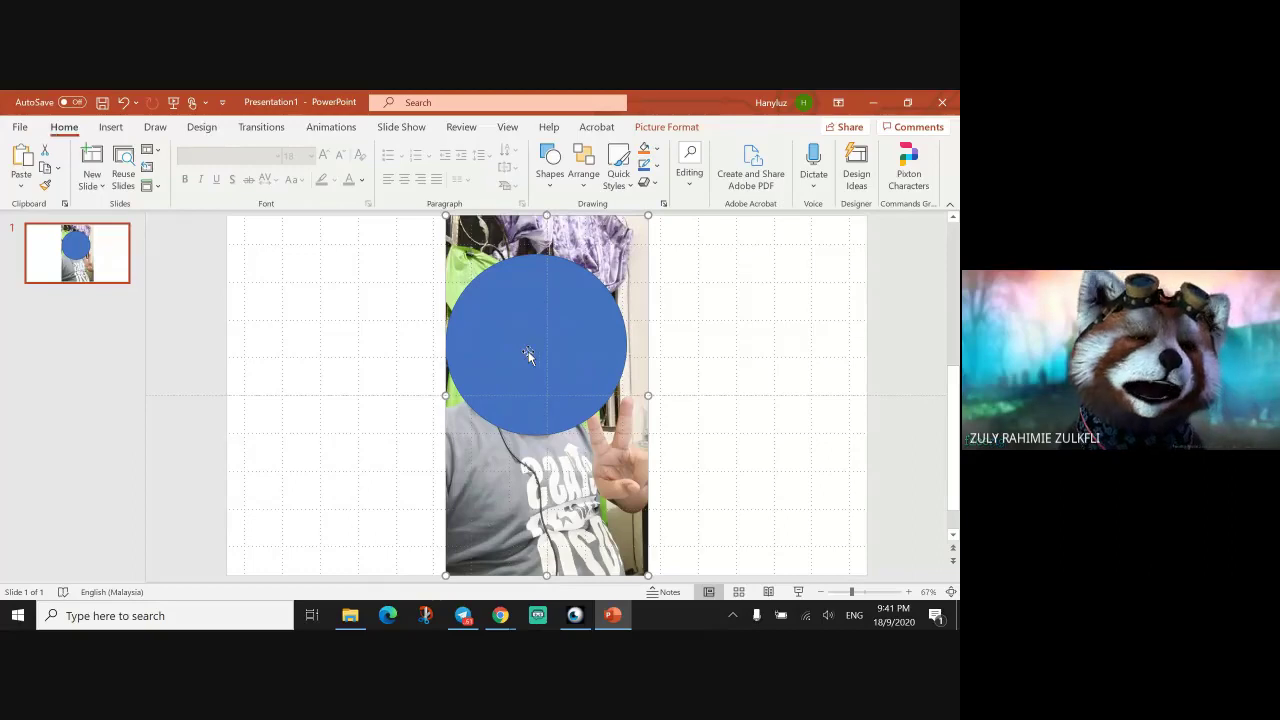
left_click(506, 367, "shift")
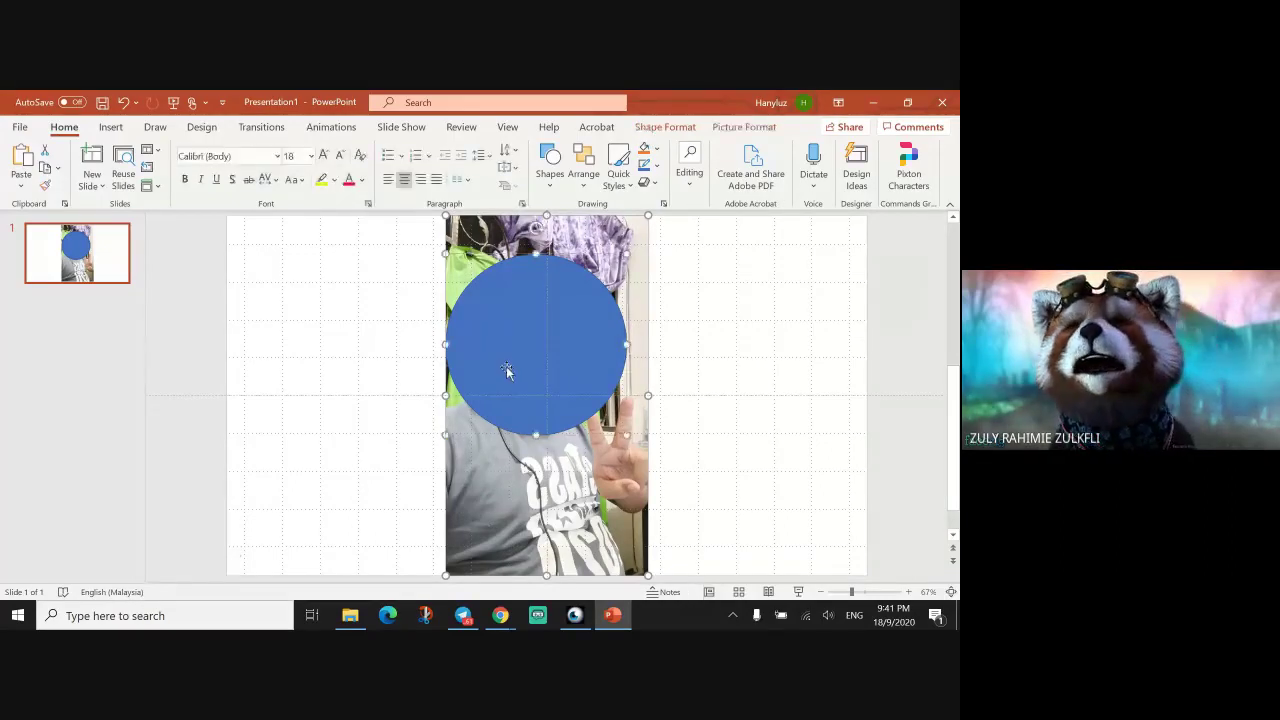
left_click(665, 127)
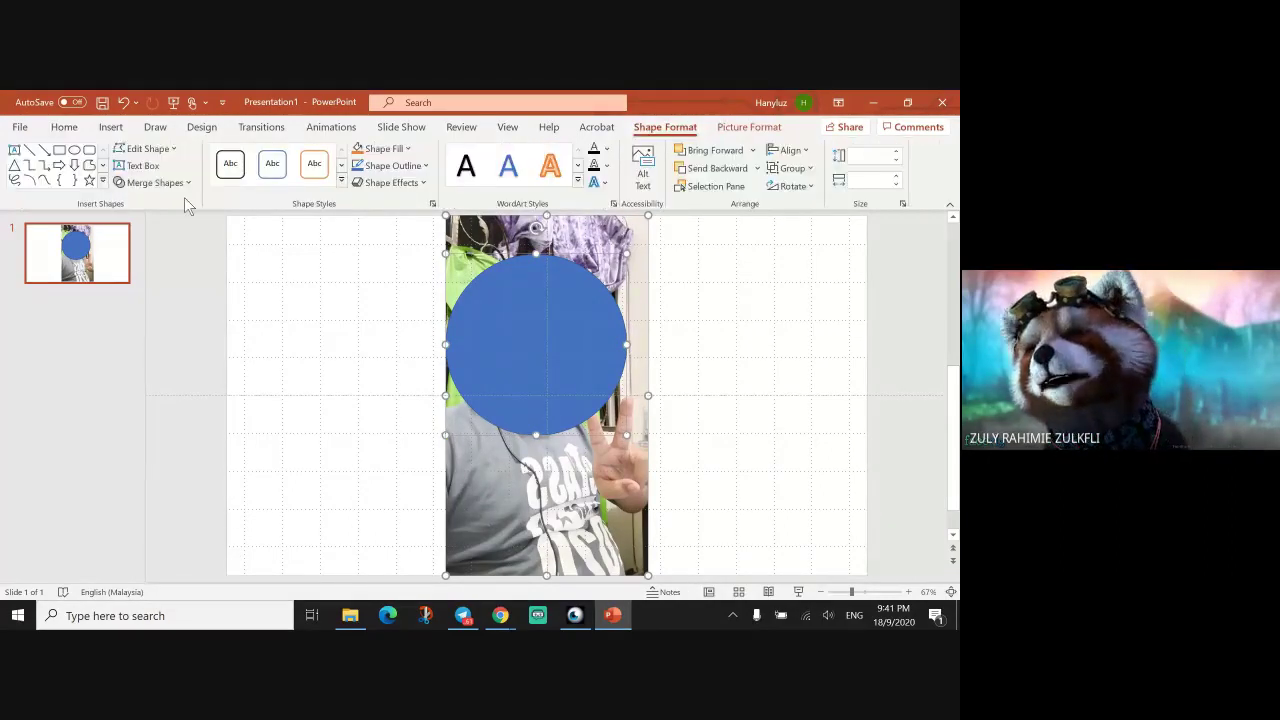
left_click(180, 183)
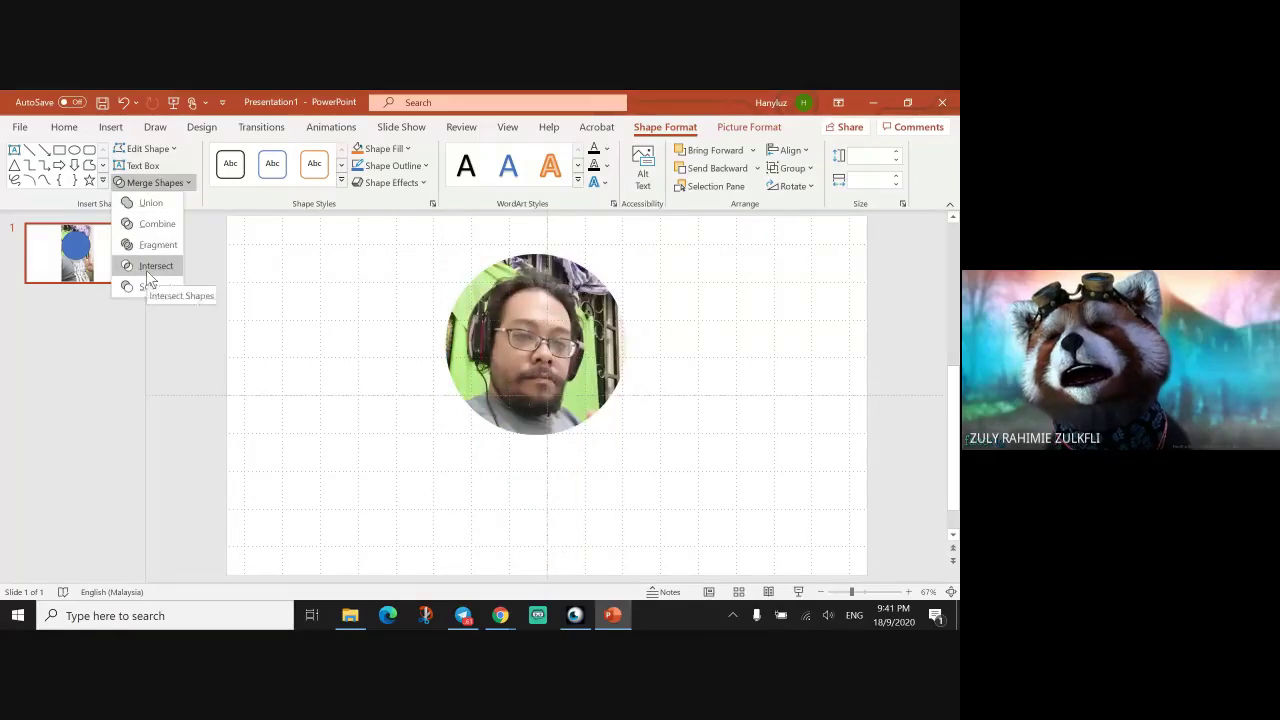
left_click(147, 272)
left_click_drag(540, 365, 432, 416)
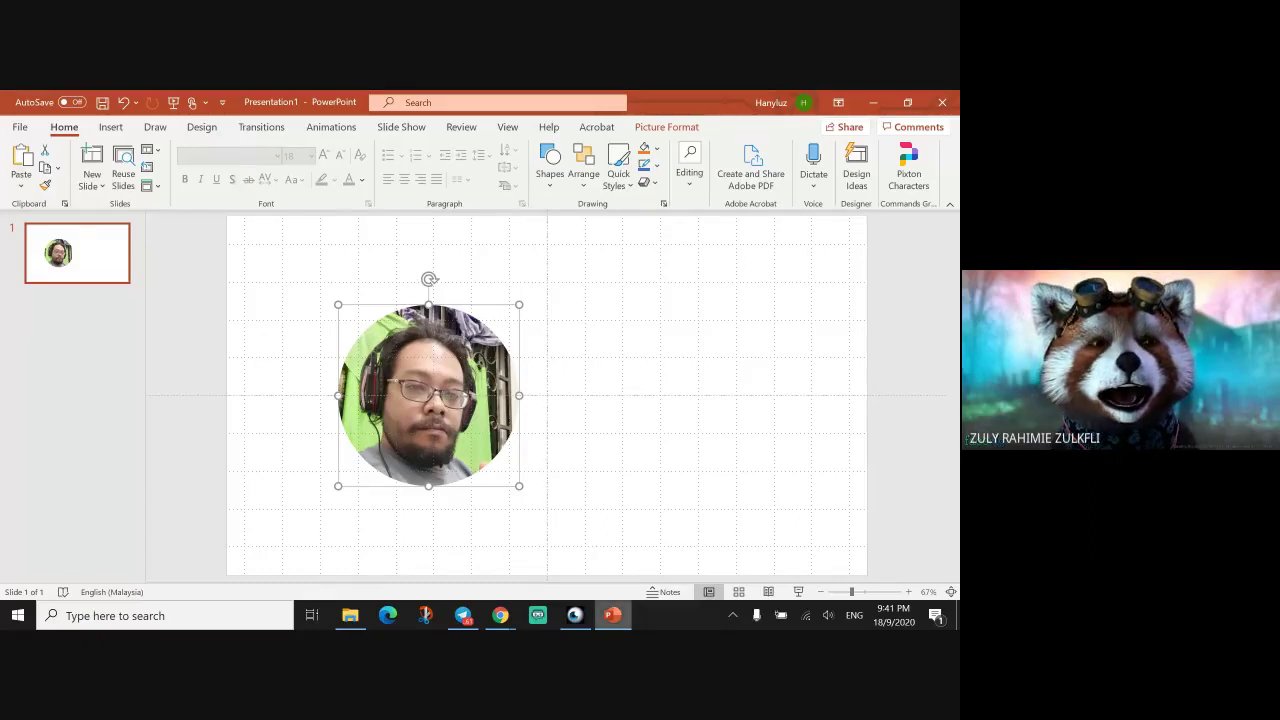
Switch to Presentation5 in Chrome, insert a text box on the green rectangle and widen it to about 6.01 inches.
mouse_move(594, 624)
mouse_move(499, 622)
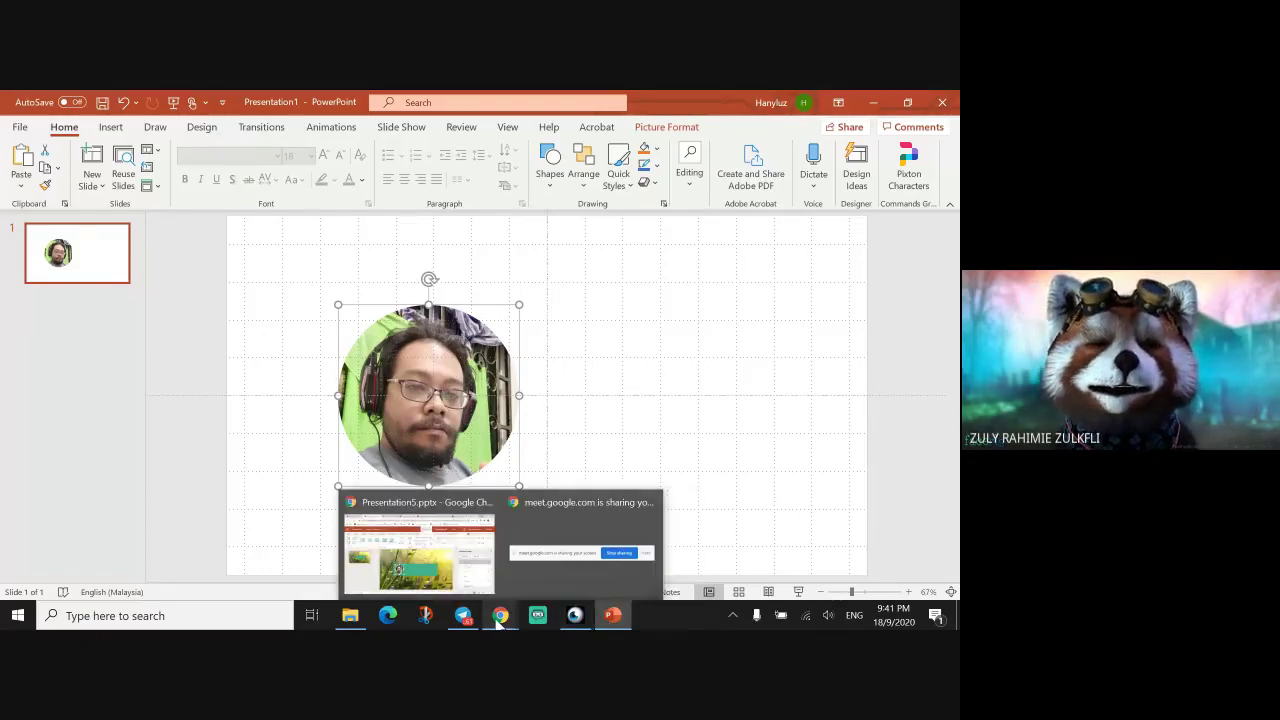
left_click(477, 575)
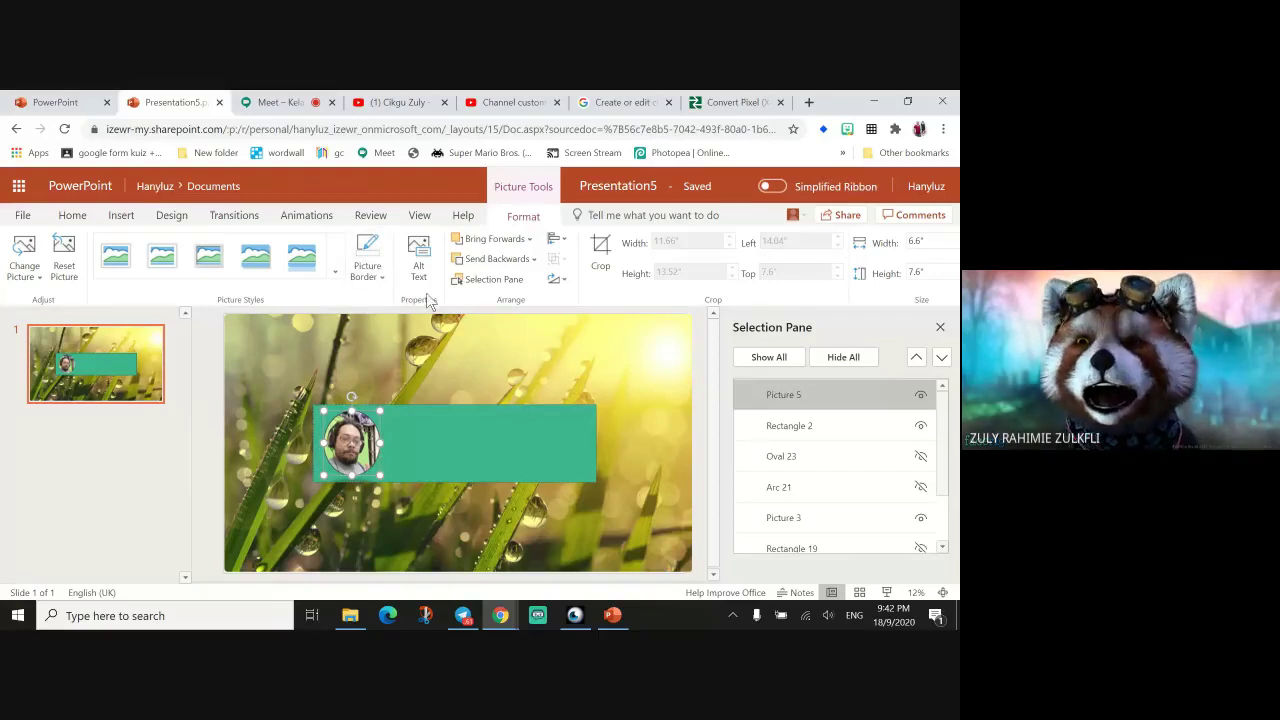
left_click(121, 216)
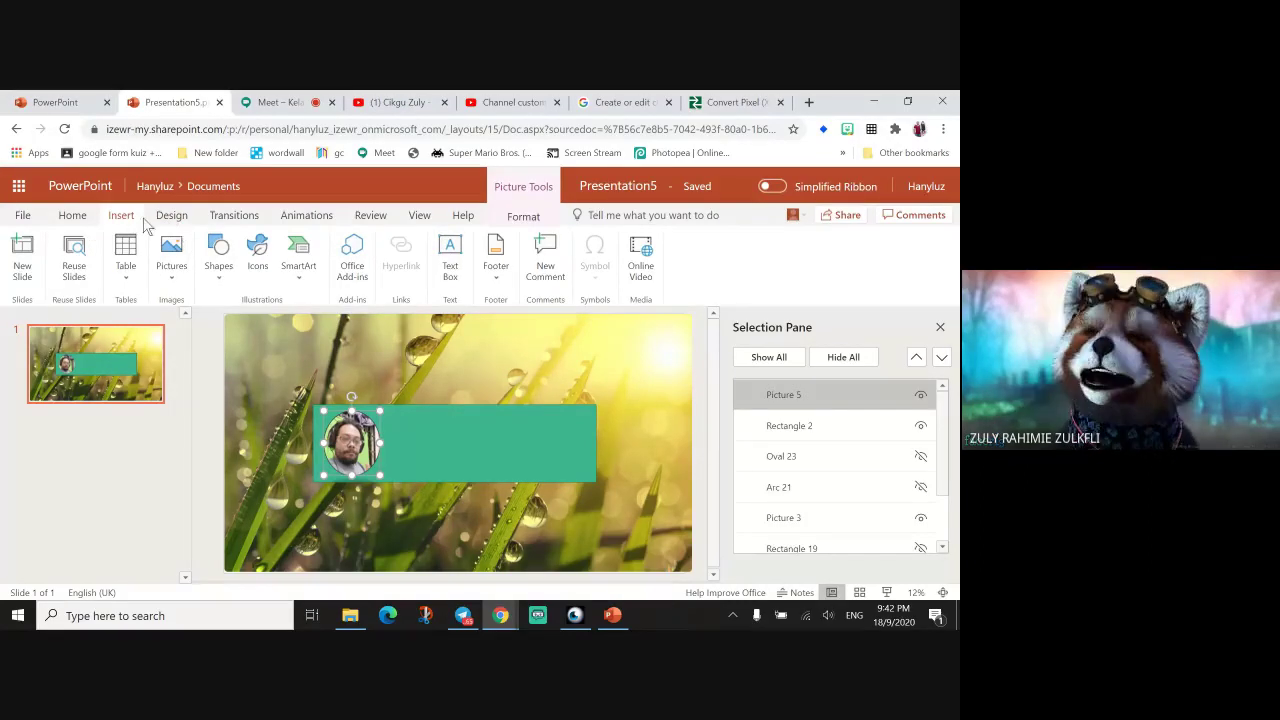
left_click(177, 221)
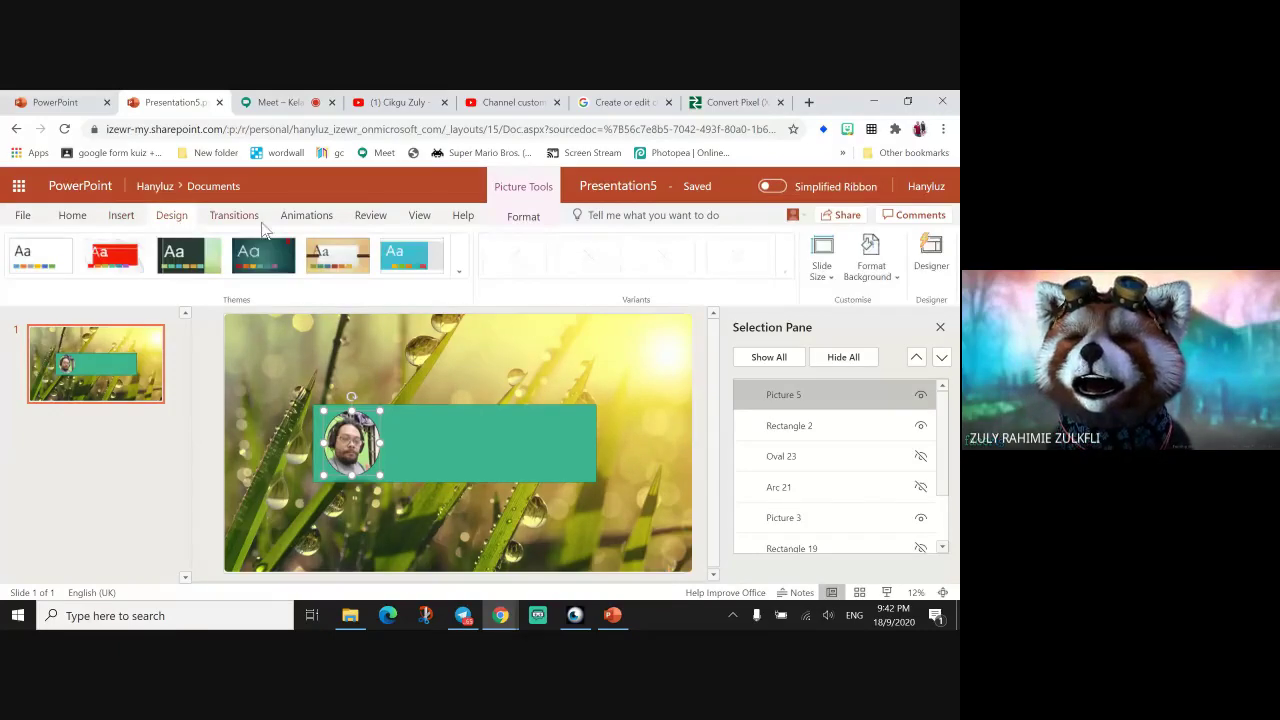
left_click(130, 214)
left_click(451, 259)
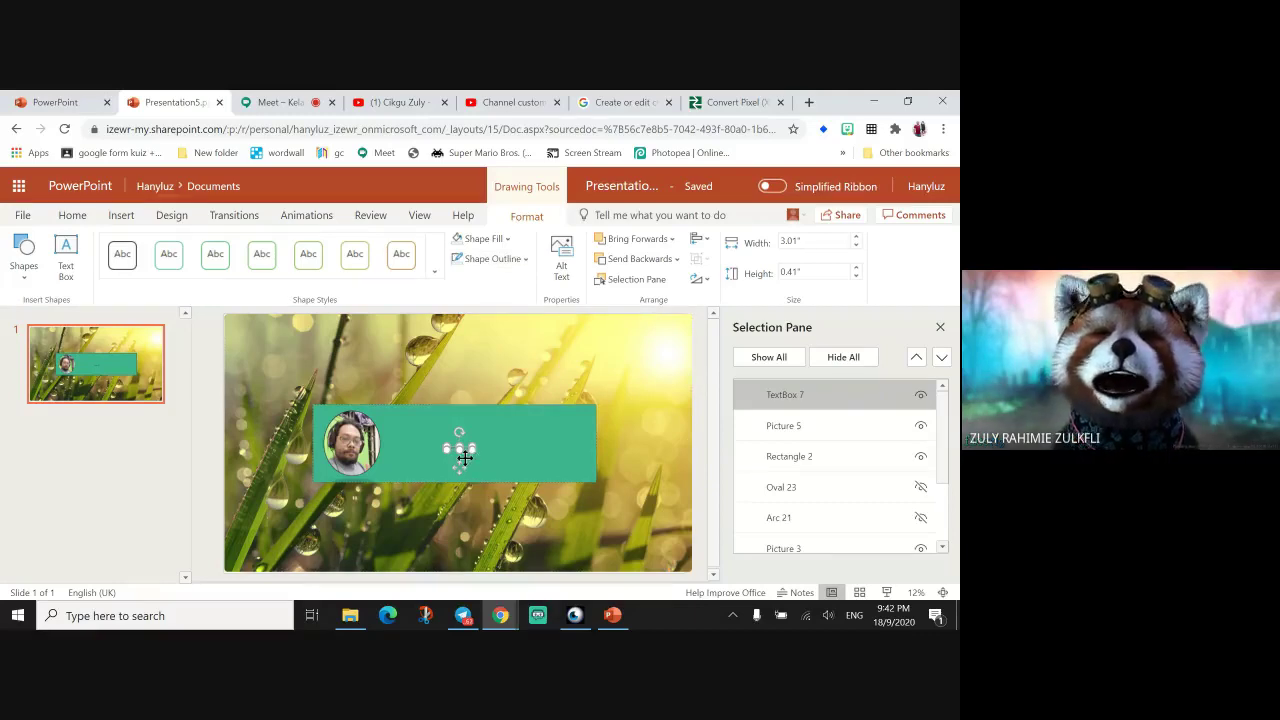
left_click_drag(474, 455, 494, 487)
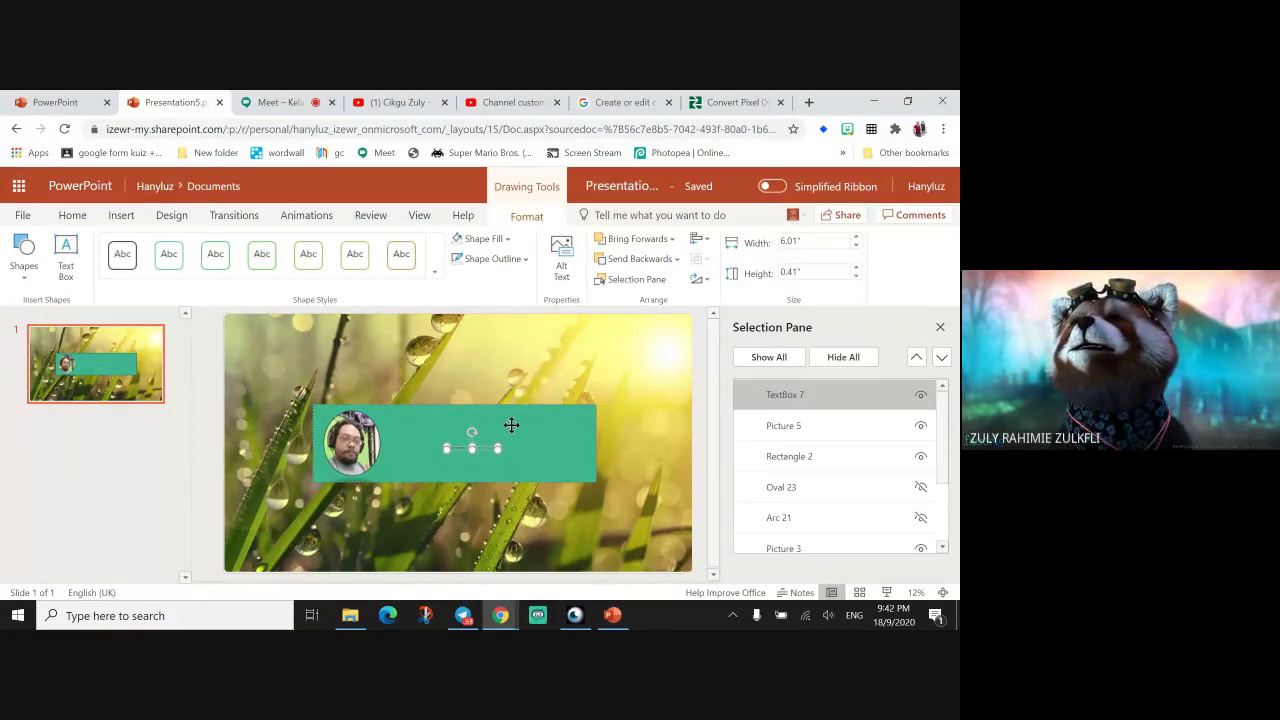
Switch to Presentation1 in desktop PowerPoint and open its custom slide size settings.
left_click(612, 615)
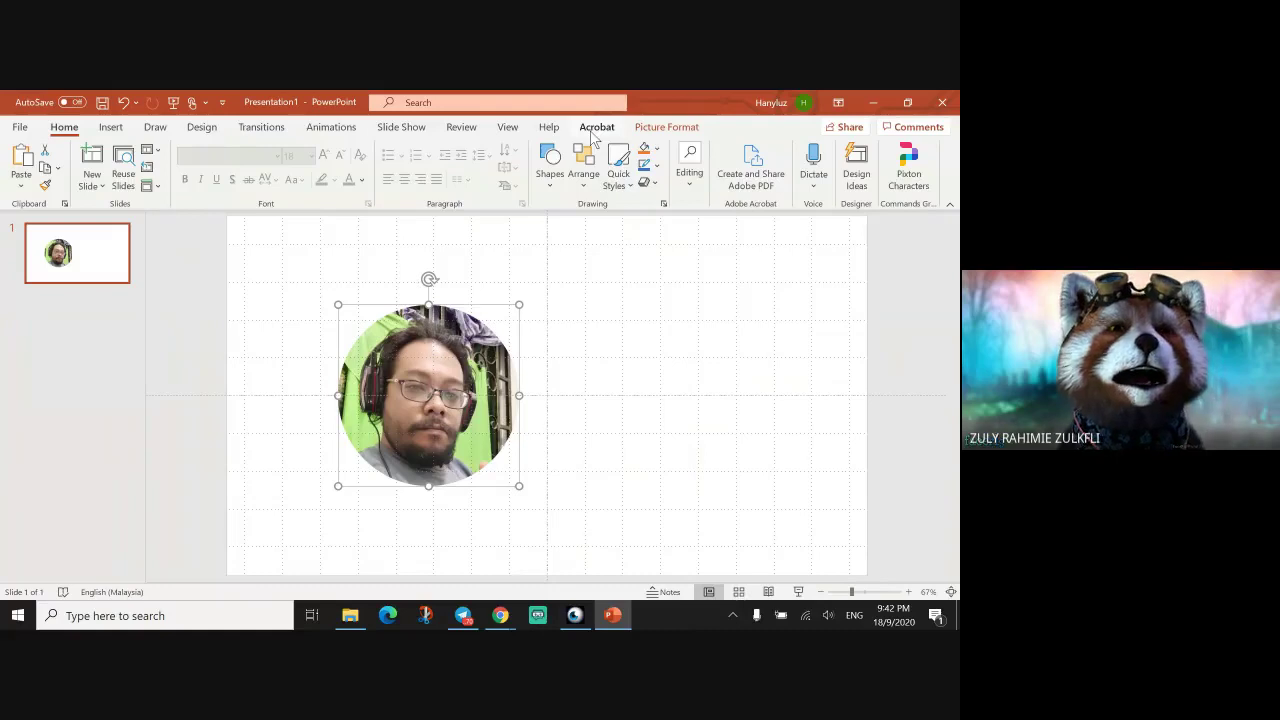
left_click(113, 128)
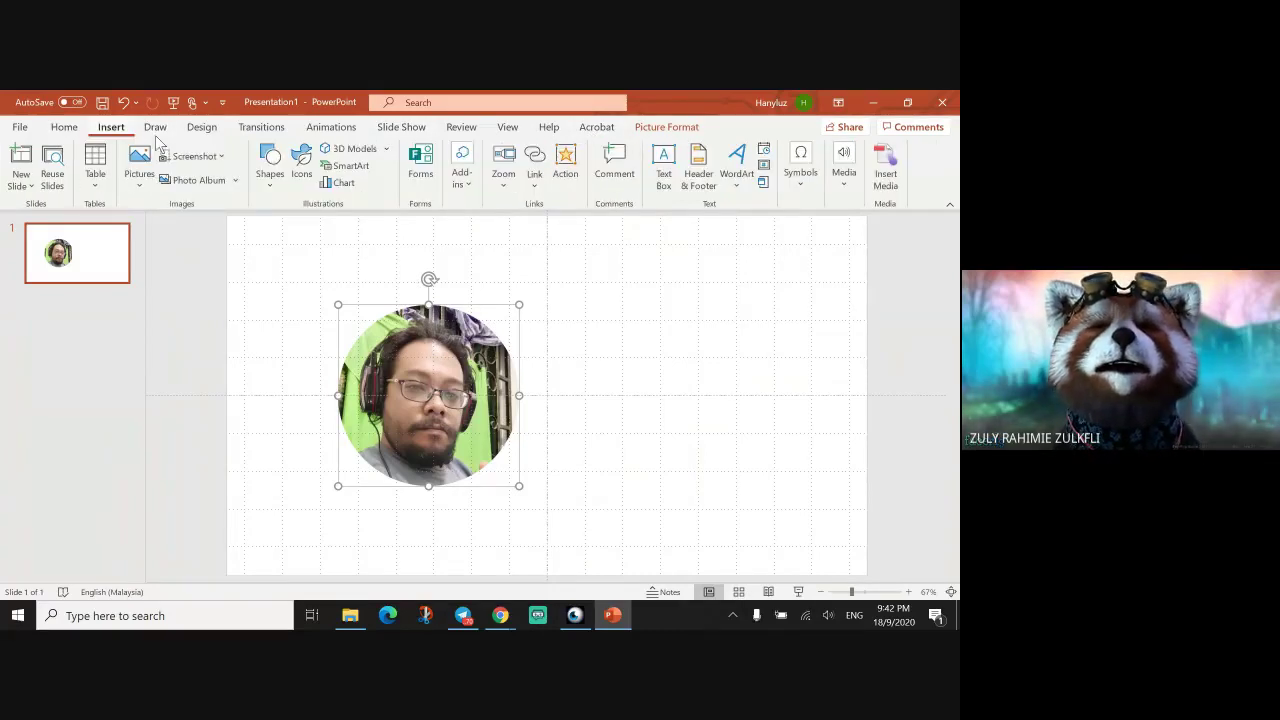
left_click(205, 127)
left_click(775, 172)
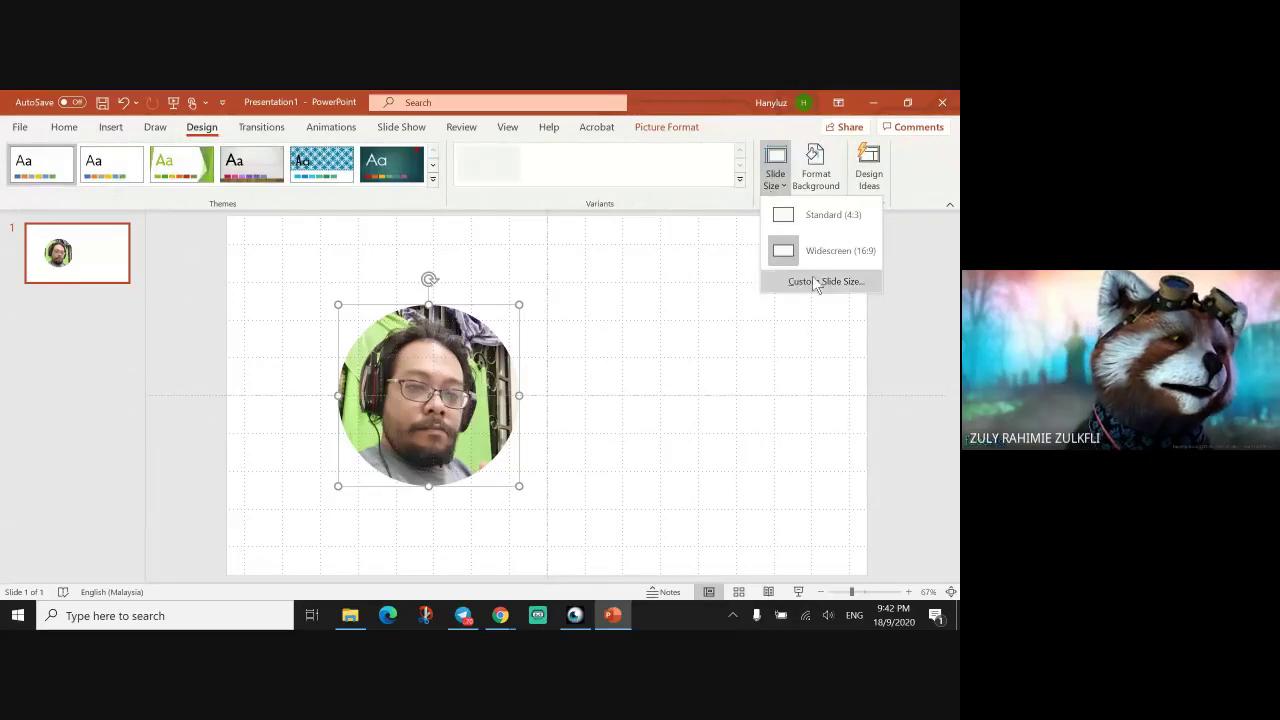
left_click(812, 276)
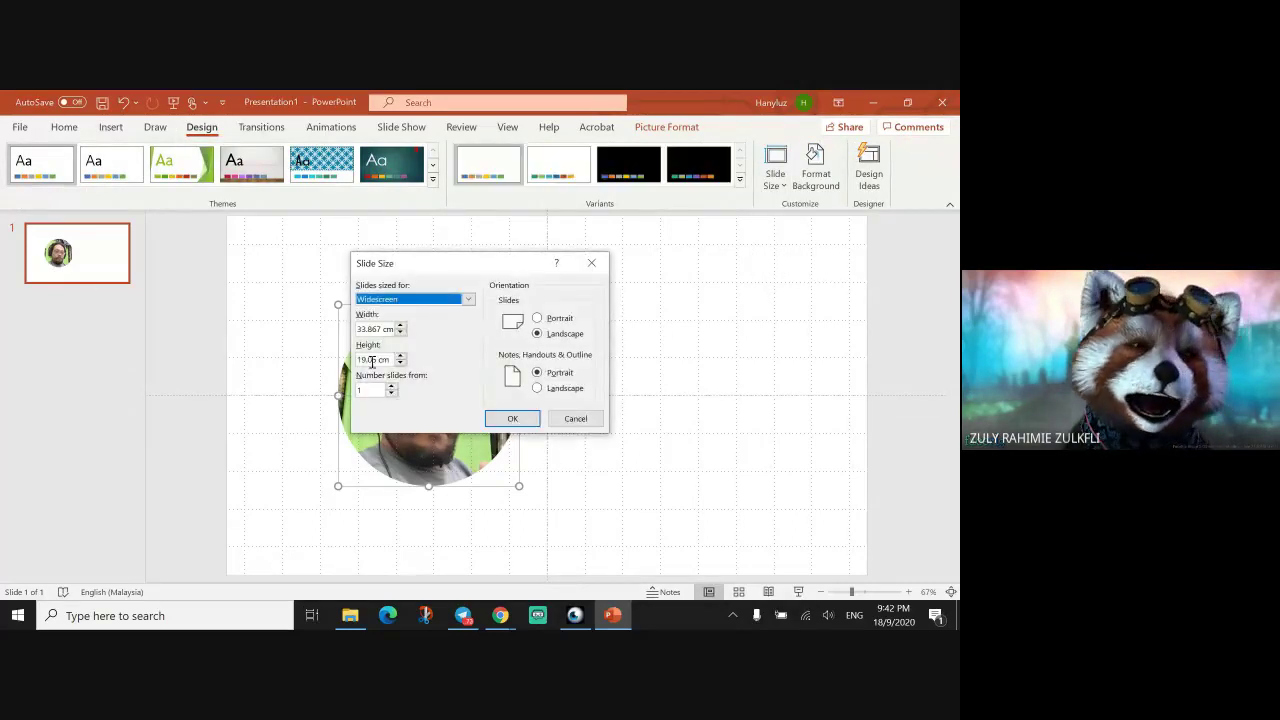
Try a custom slide width of 72 in.
left_click_drag(380, 329, 339, 341)
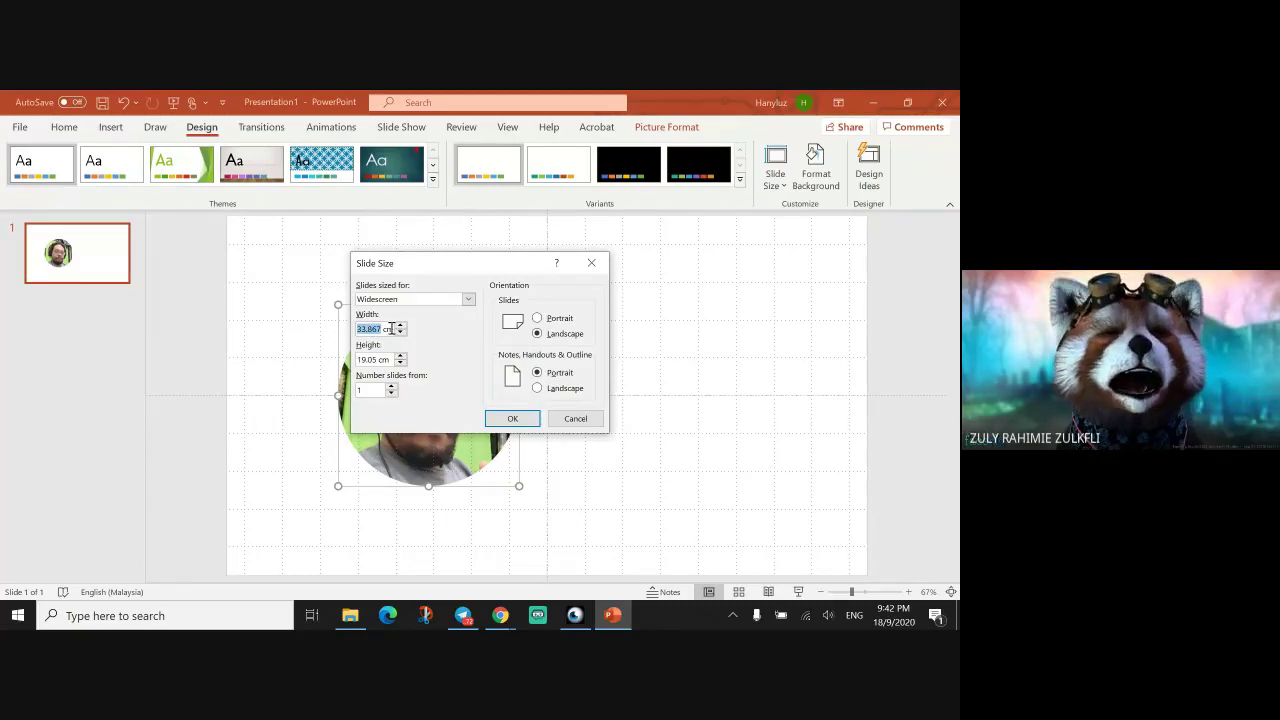
key("Delete")
key("Delete")
key("Delete")
key("Delete")
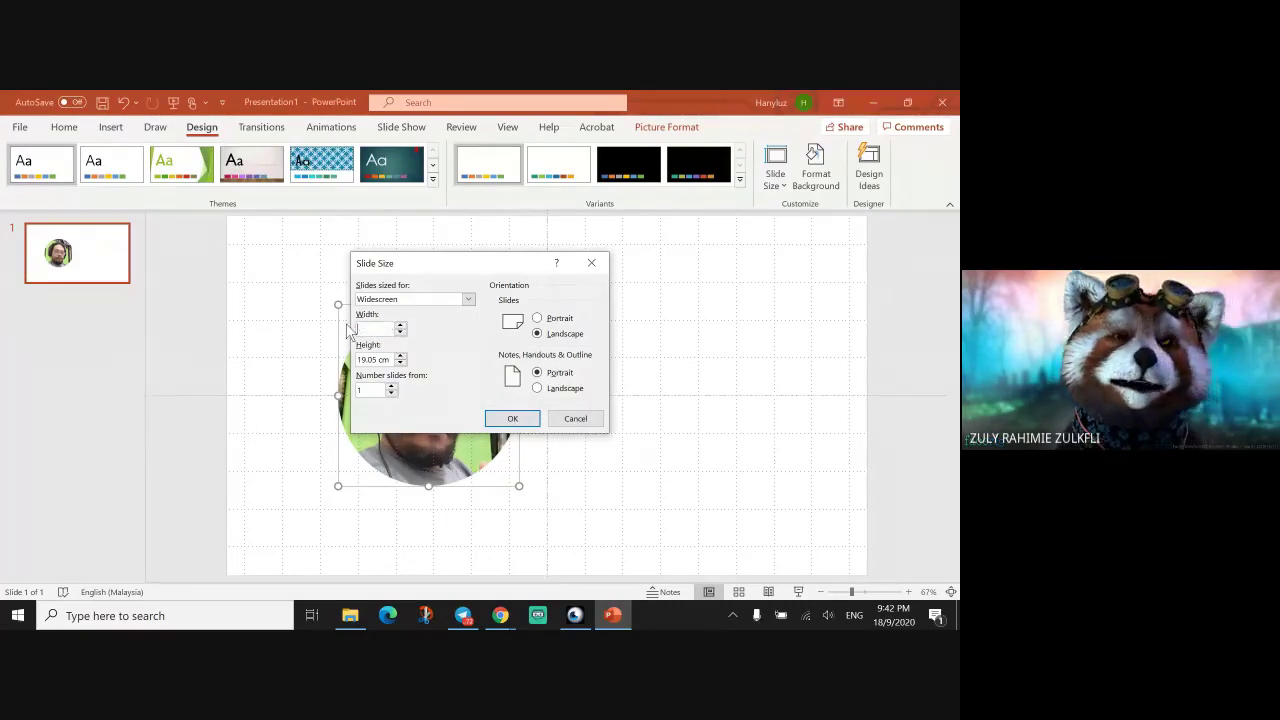
type("7")
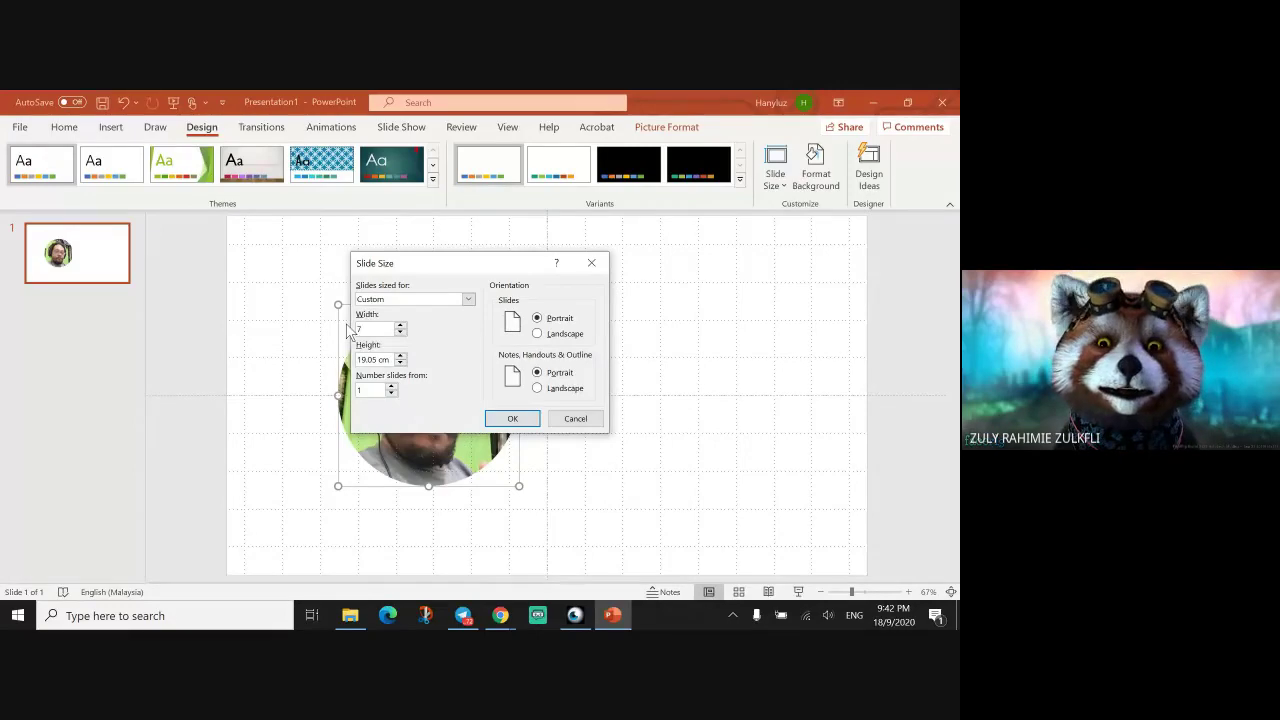
type("2 in")
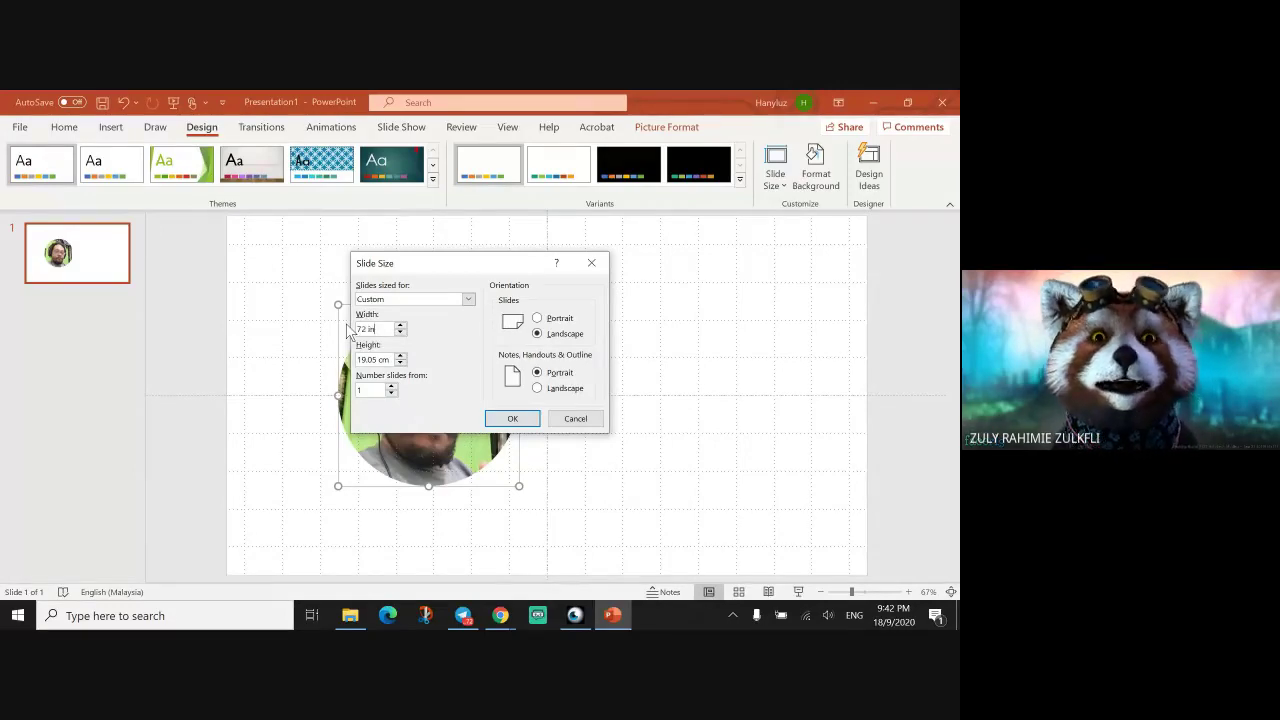
left_click(375, 359)
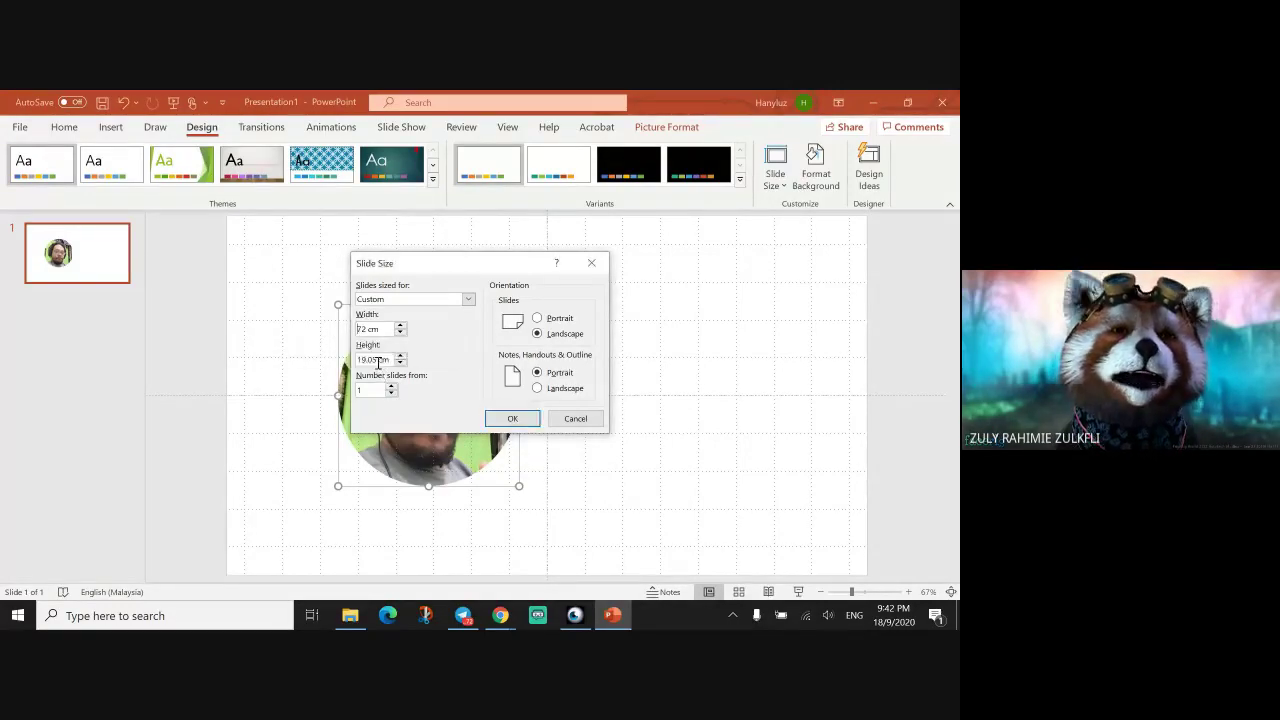
Replace the custom slide width with 23 cm.
left_click_drag(383, 331, 298, 326)
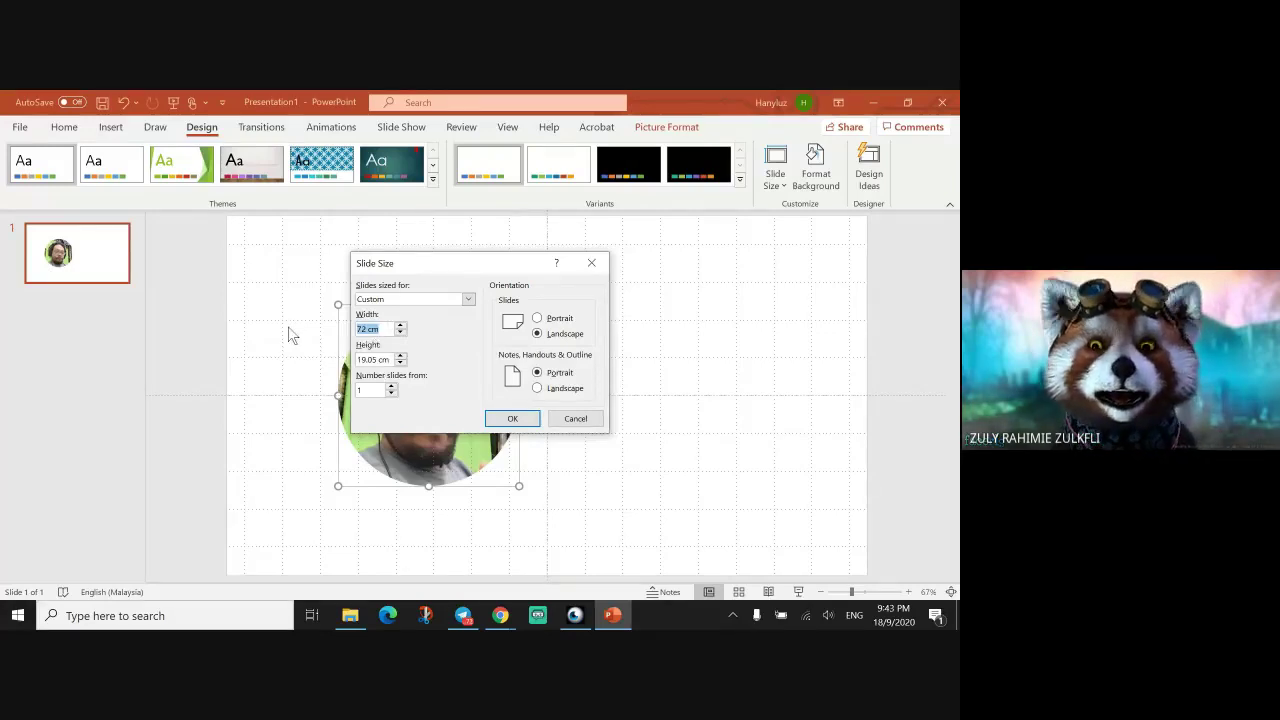
type("23")
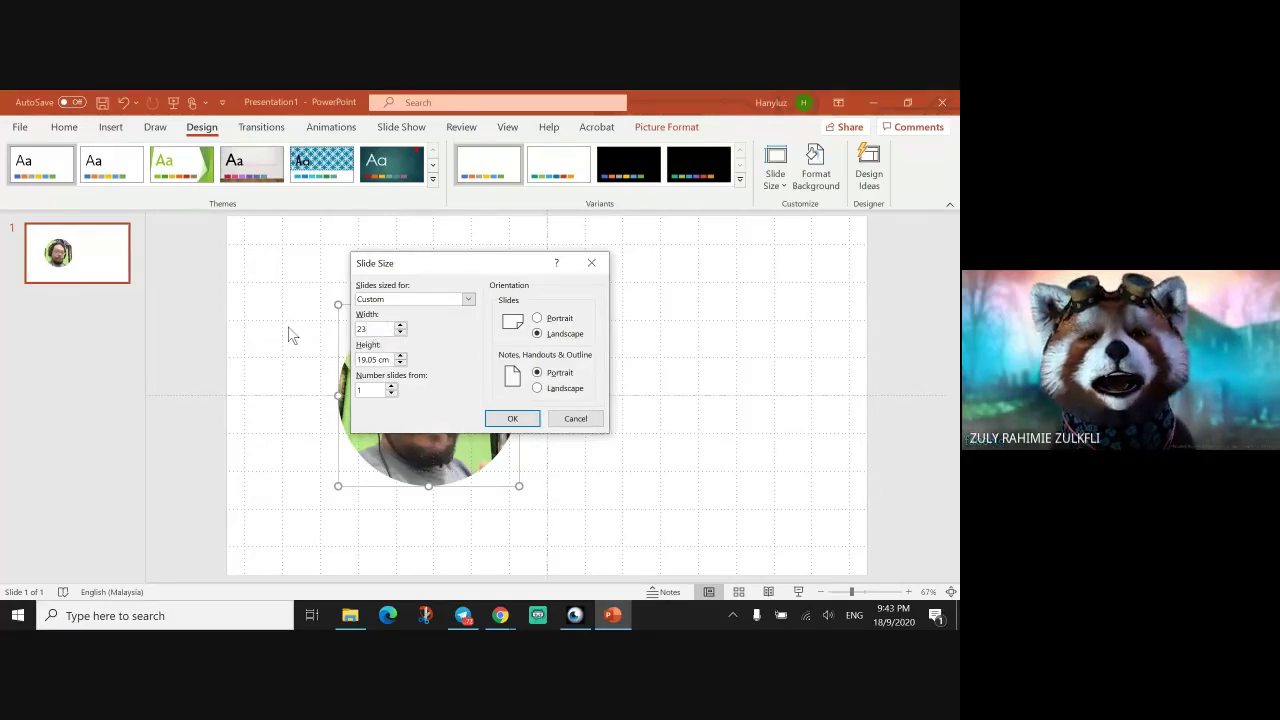
left_click(373, 359)
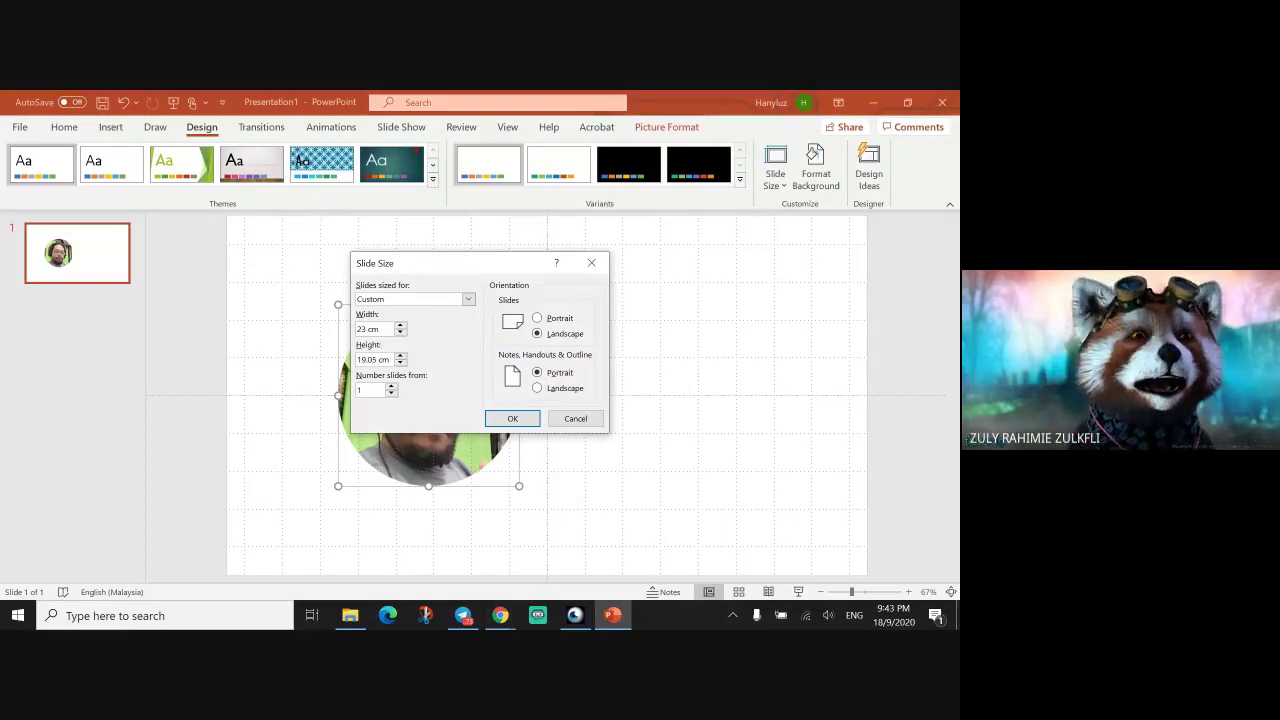
Switch to Presentation5 in Chrome and inspect the unit used in the text box's width value.
mouse_move(505, 618)
left_click(420, 550)
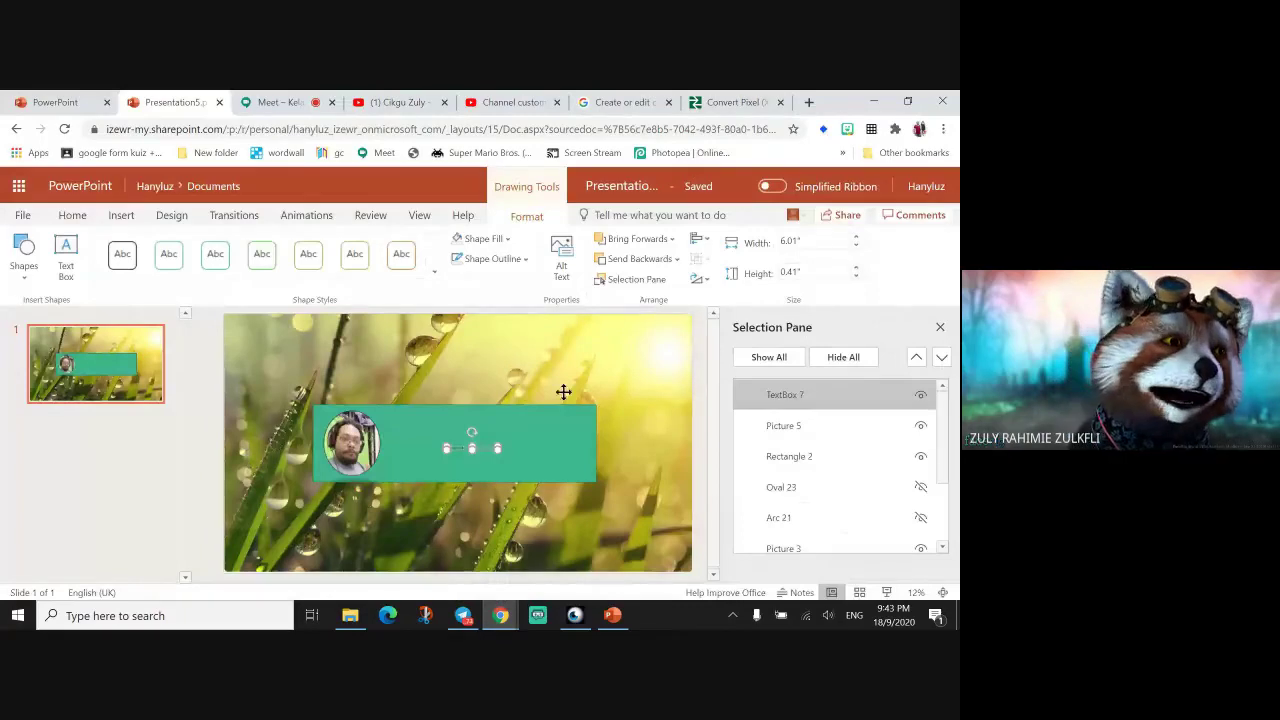
left_click(810, 240)
left_click(810, 238)
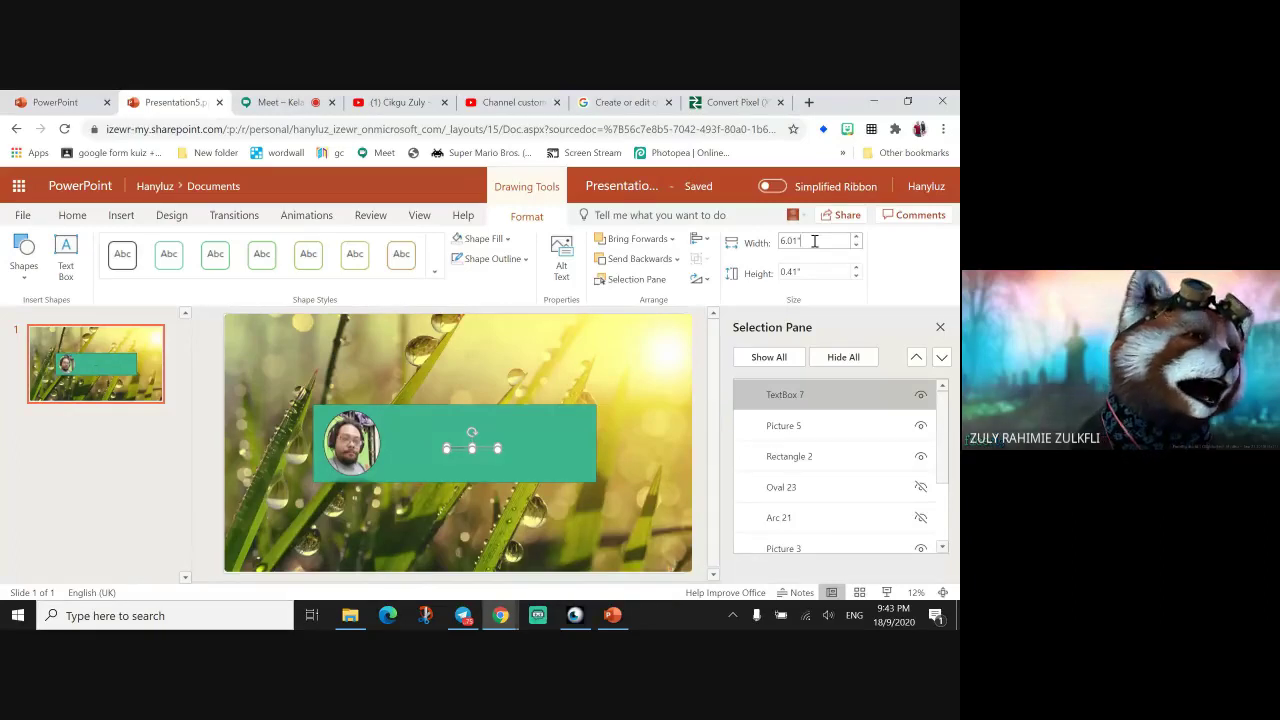
left_click_drag(797, 241, 816, 244)
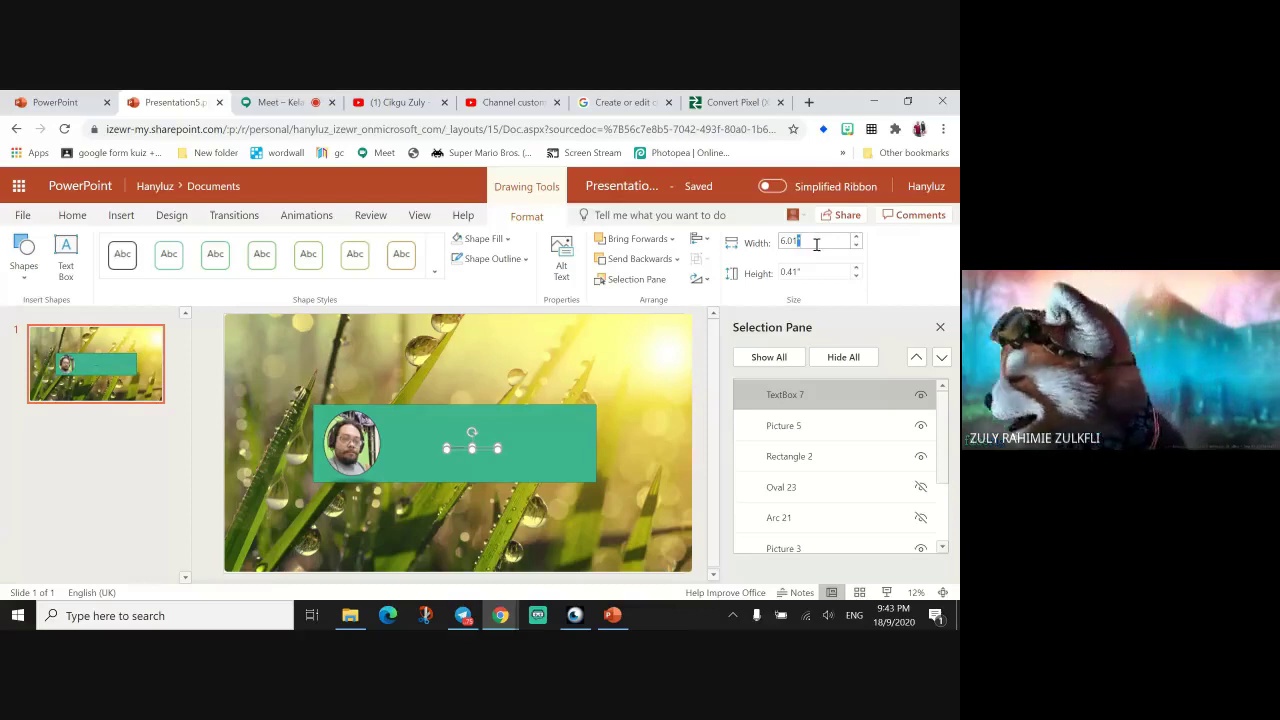
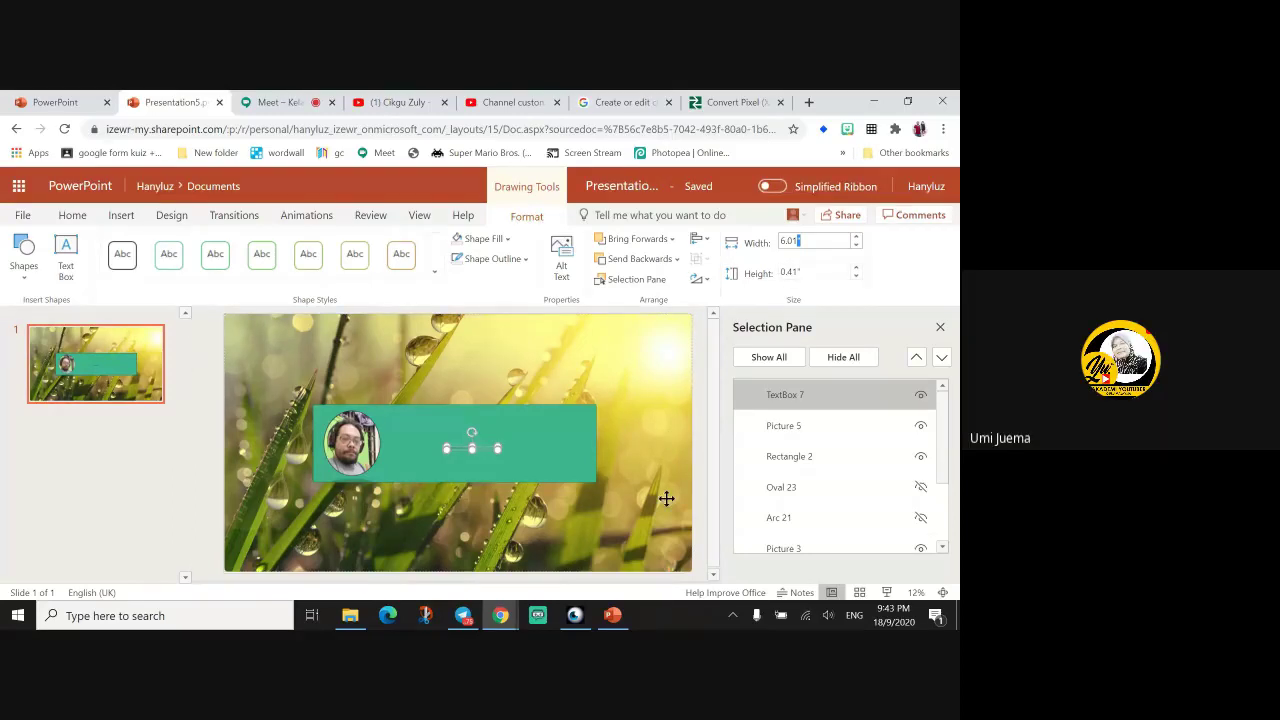
Return to Presentation1 in desktop PowerPoint, try a slide width of 4566, and set it to 45 cm instead.
mouse_move(613, 620)
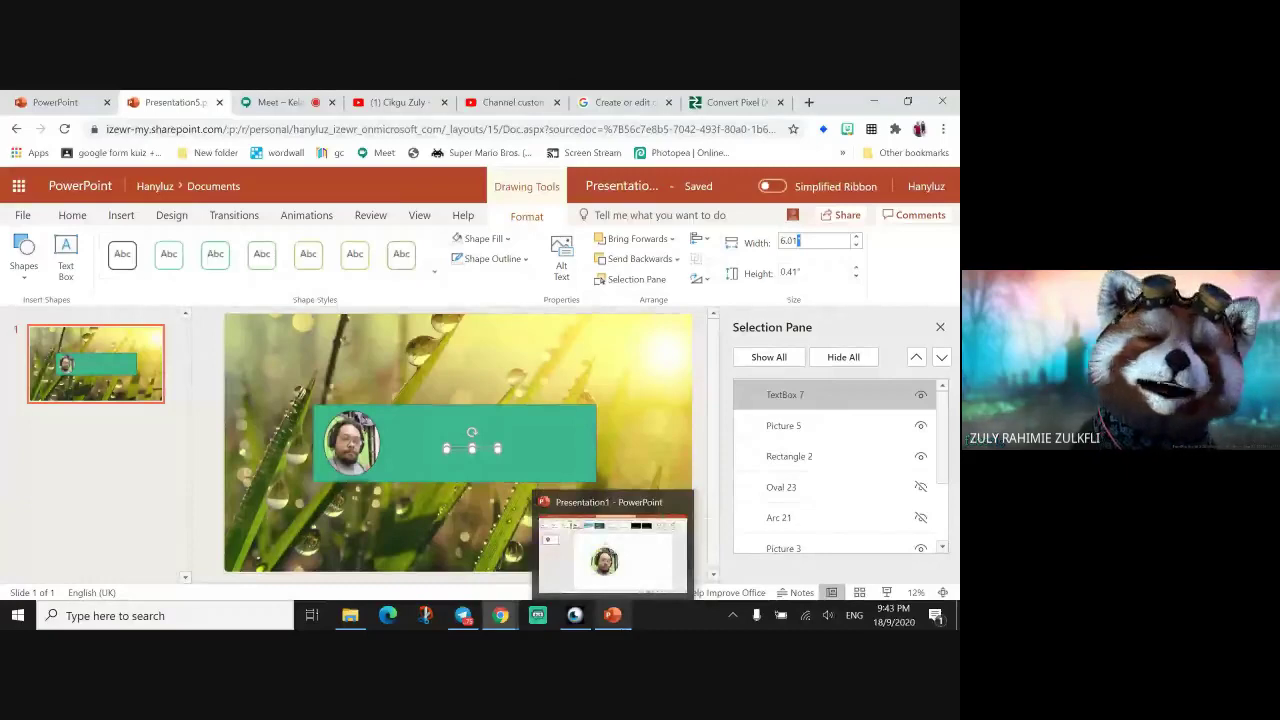
left_click(540, 546)
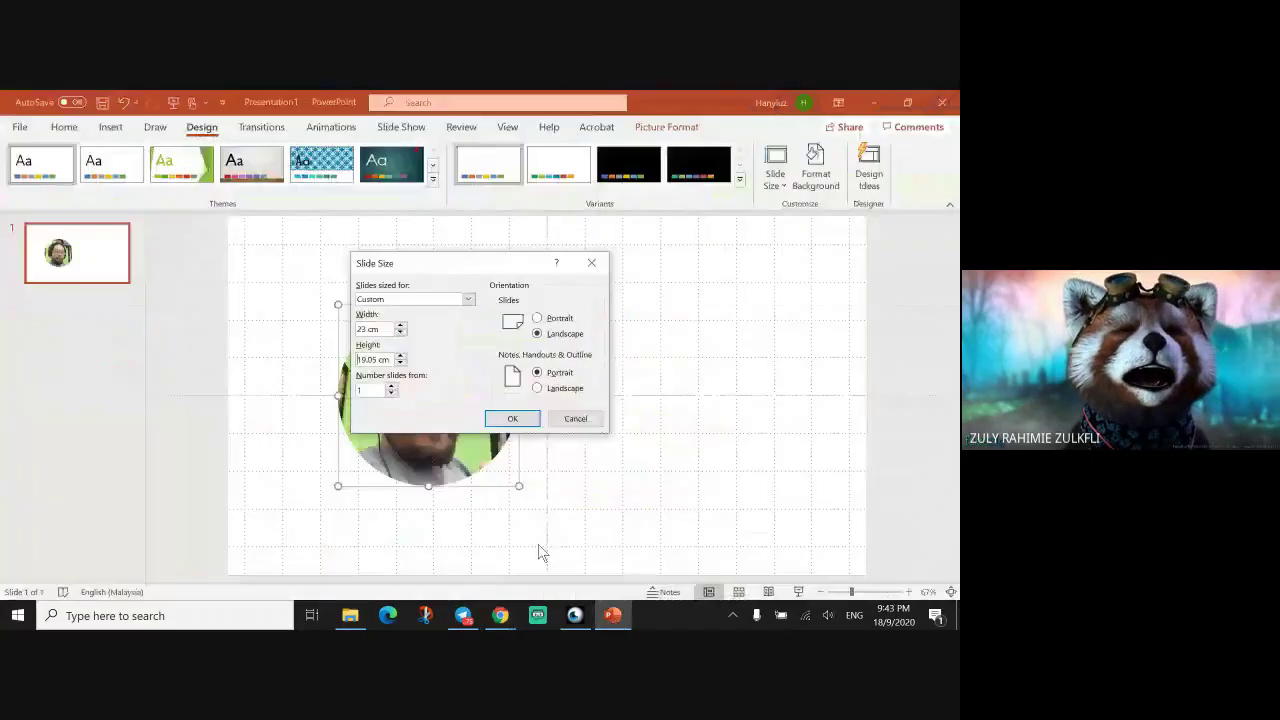
left_click_drag(383, 330, 201, 345)
type("4566")
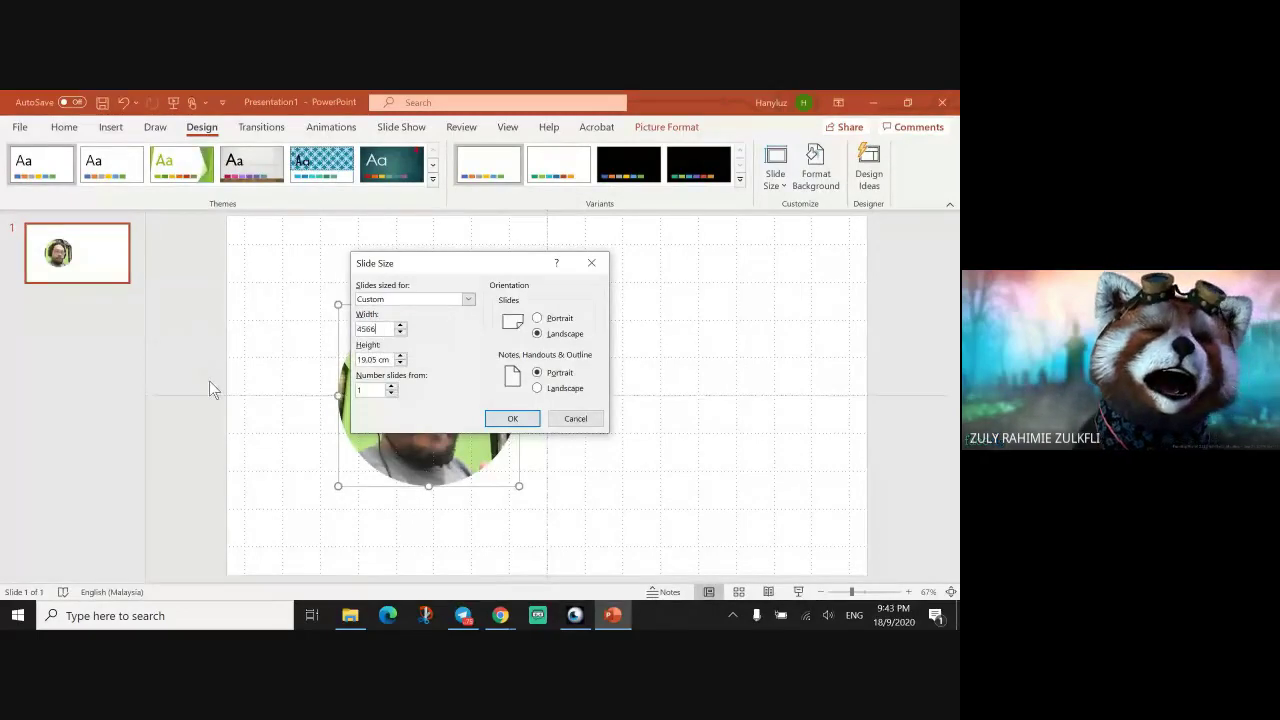
left_click(356, 382)
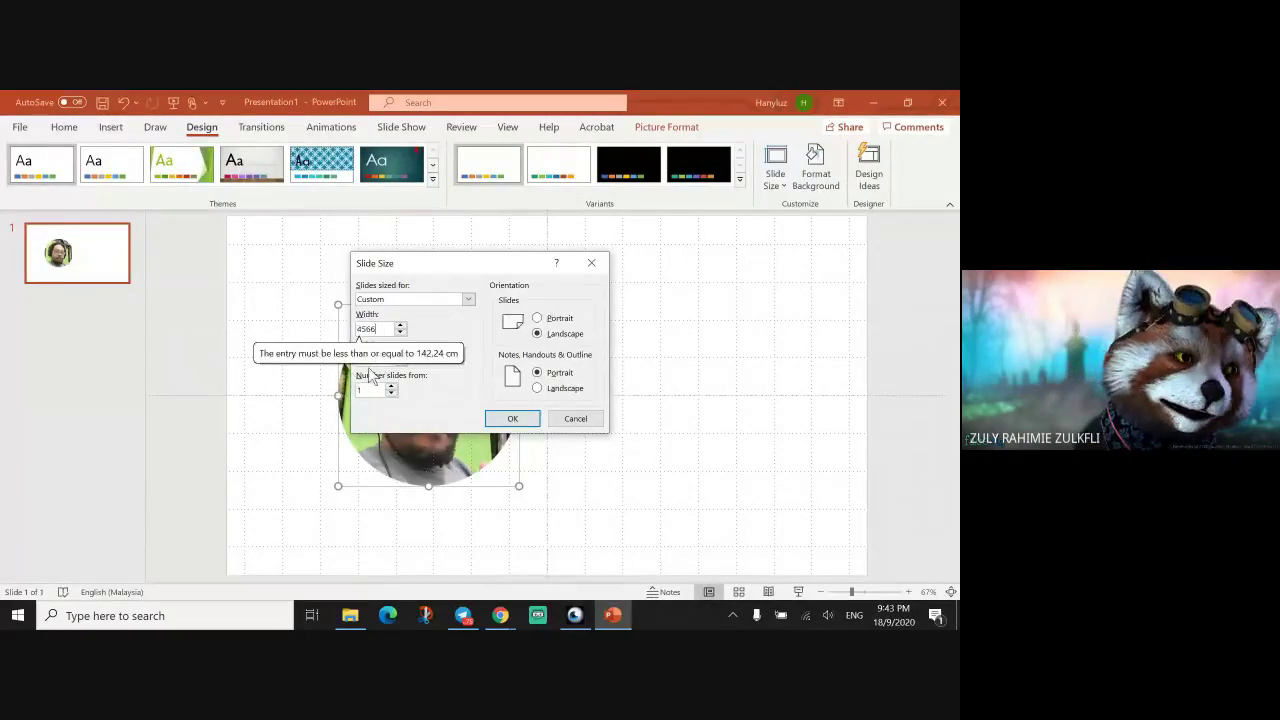
type("in")
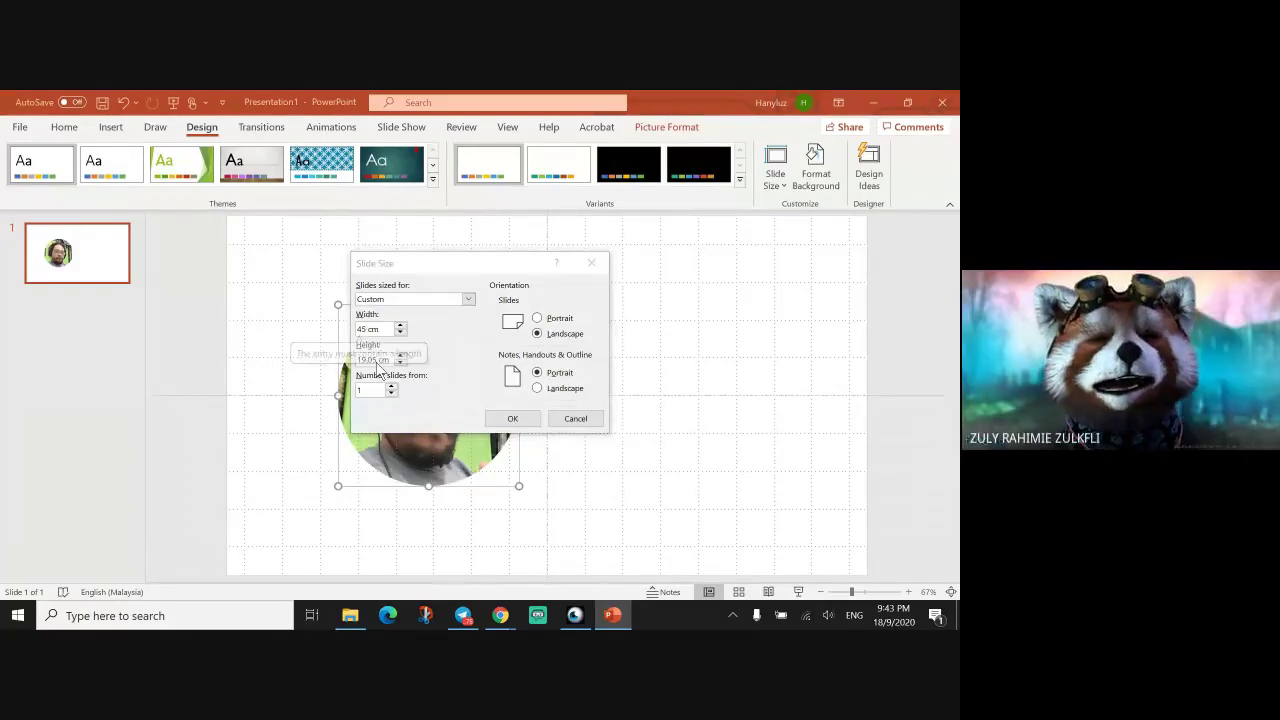
Switch to Chrome and review the banner size requirements in YouTube Studio and YouTube Help, and the pixel-to-centimeter converter.
left_click(512, 623)
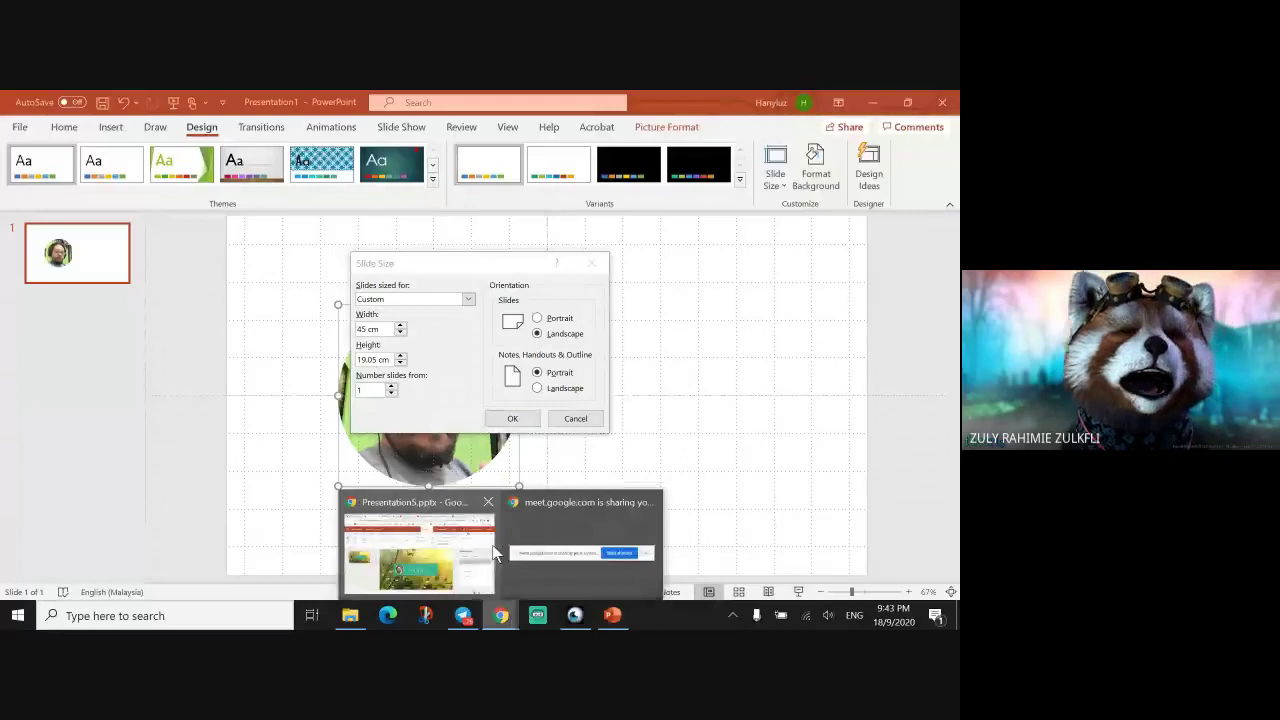
left_click(493, 556)
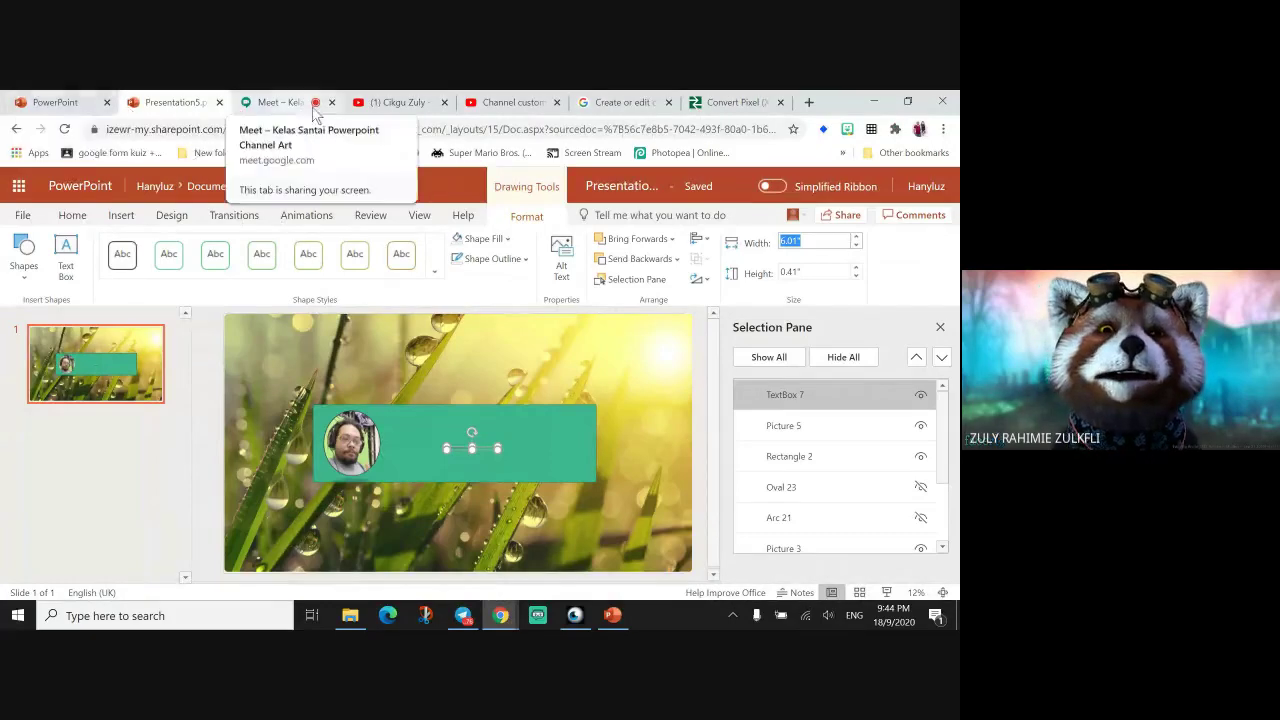
left_click(505, 102)
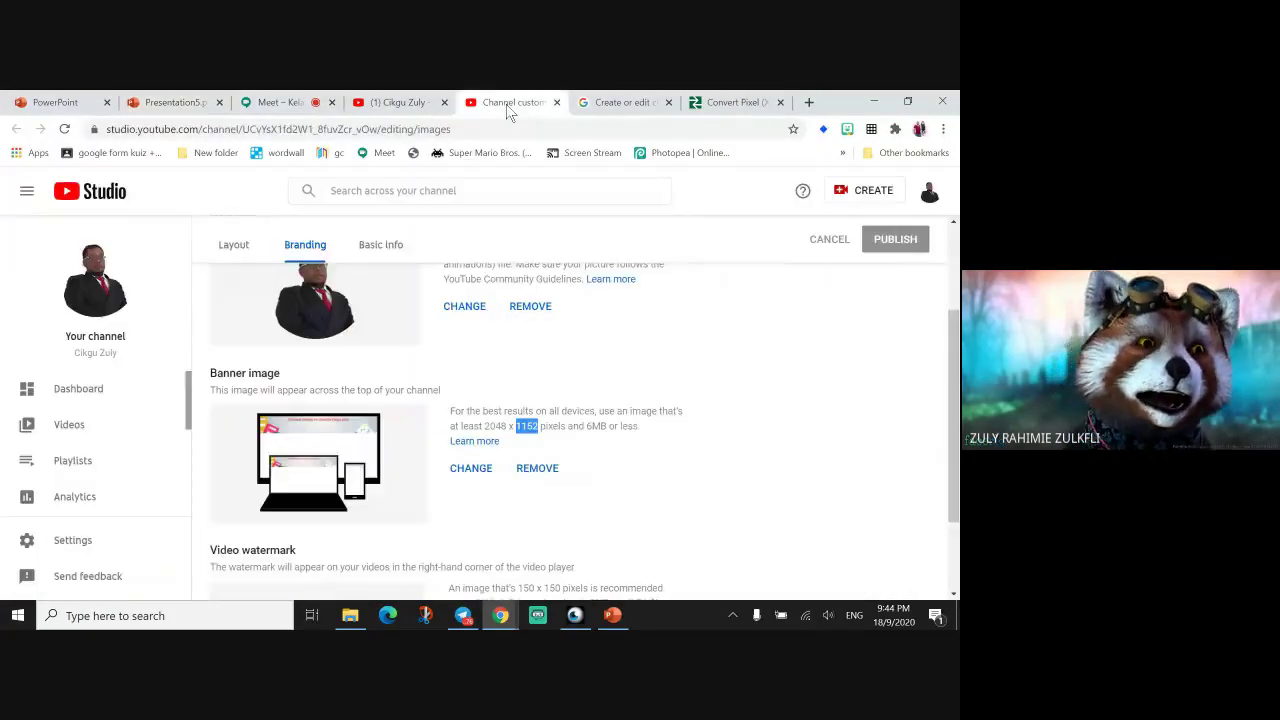
left_click(619, 104)
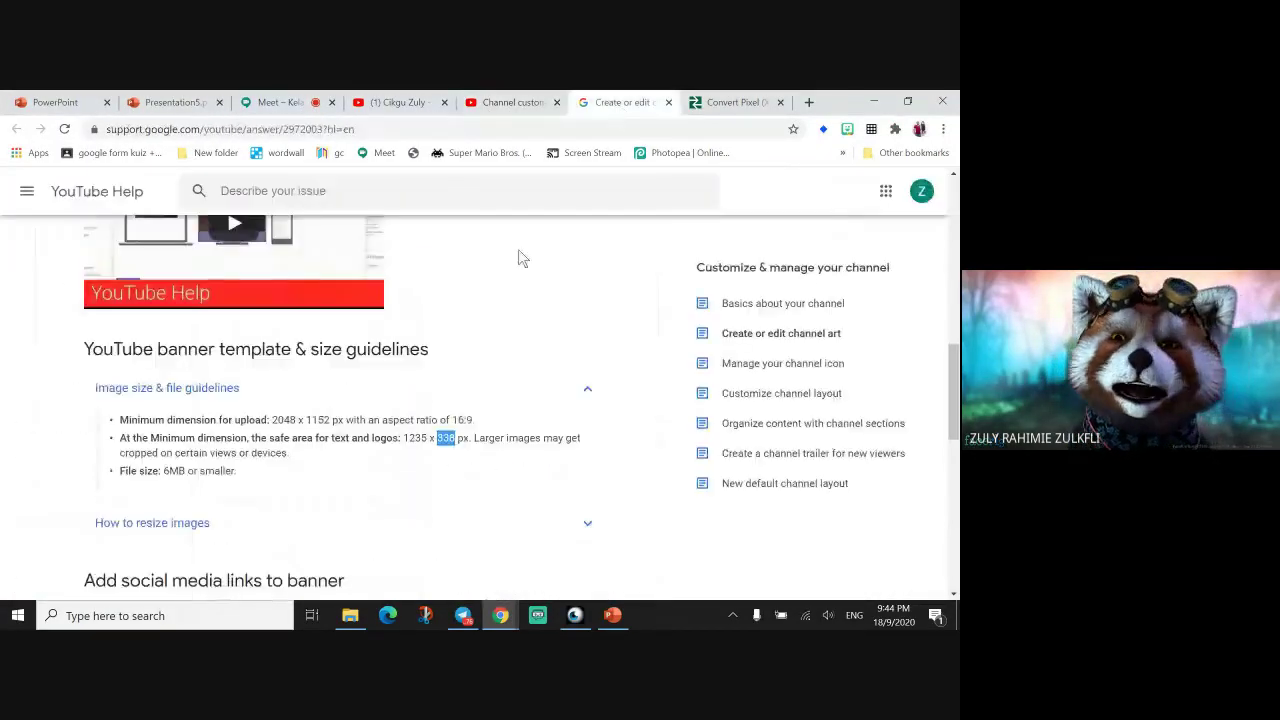
left_click(701, 104)
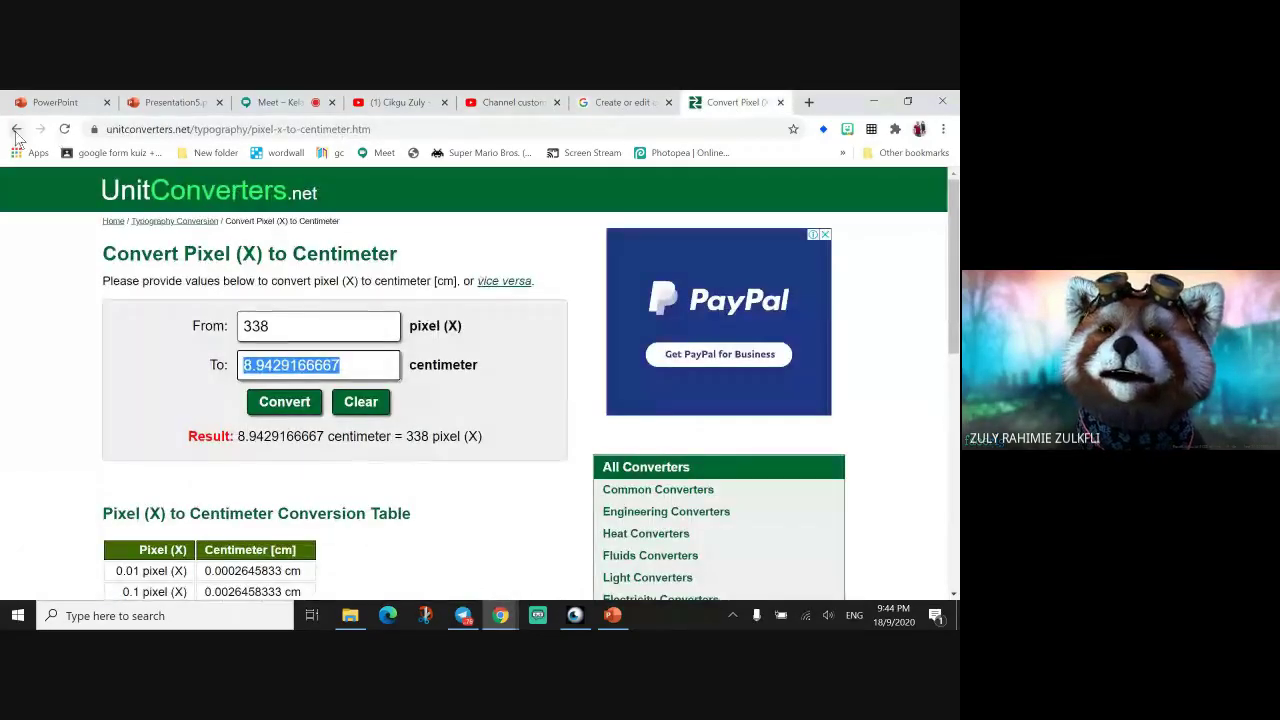
Go back to the Google search, look up a pixel to inch converter instead, and open the UnitConverters.net page.
key("alt+Left")
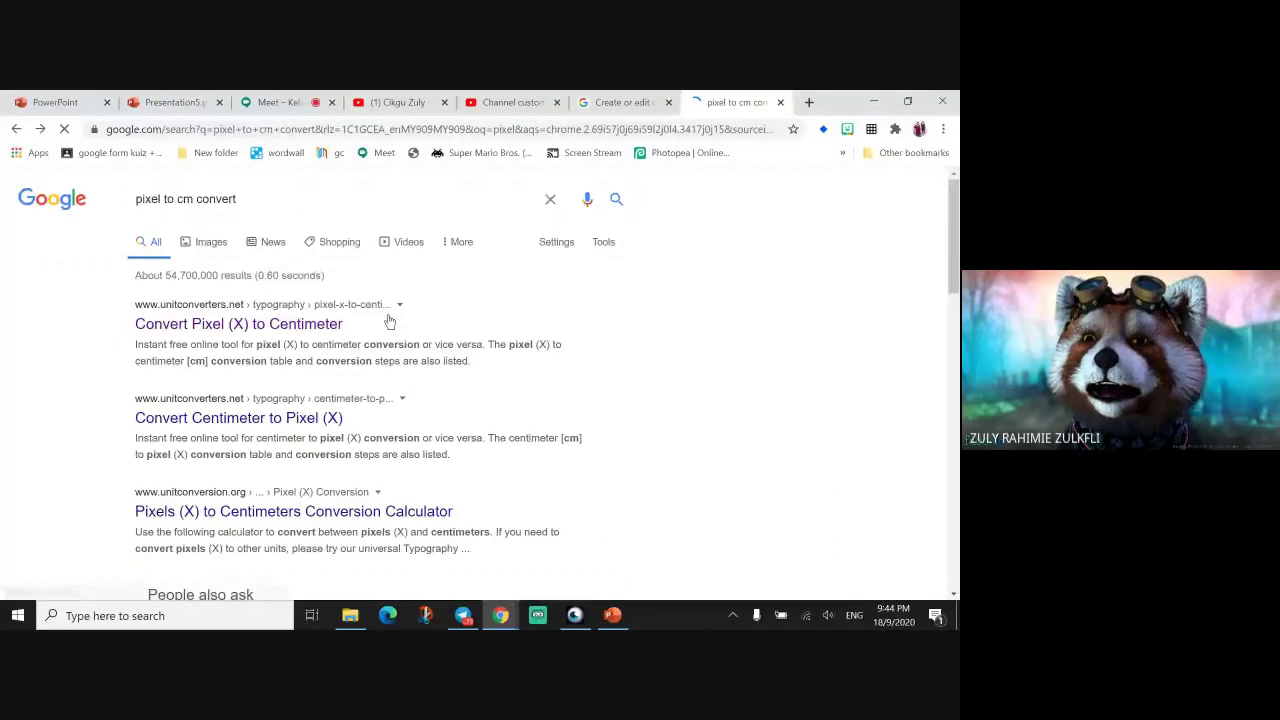
left_click(193, 199)
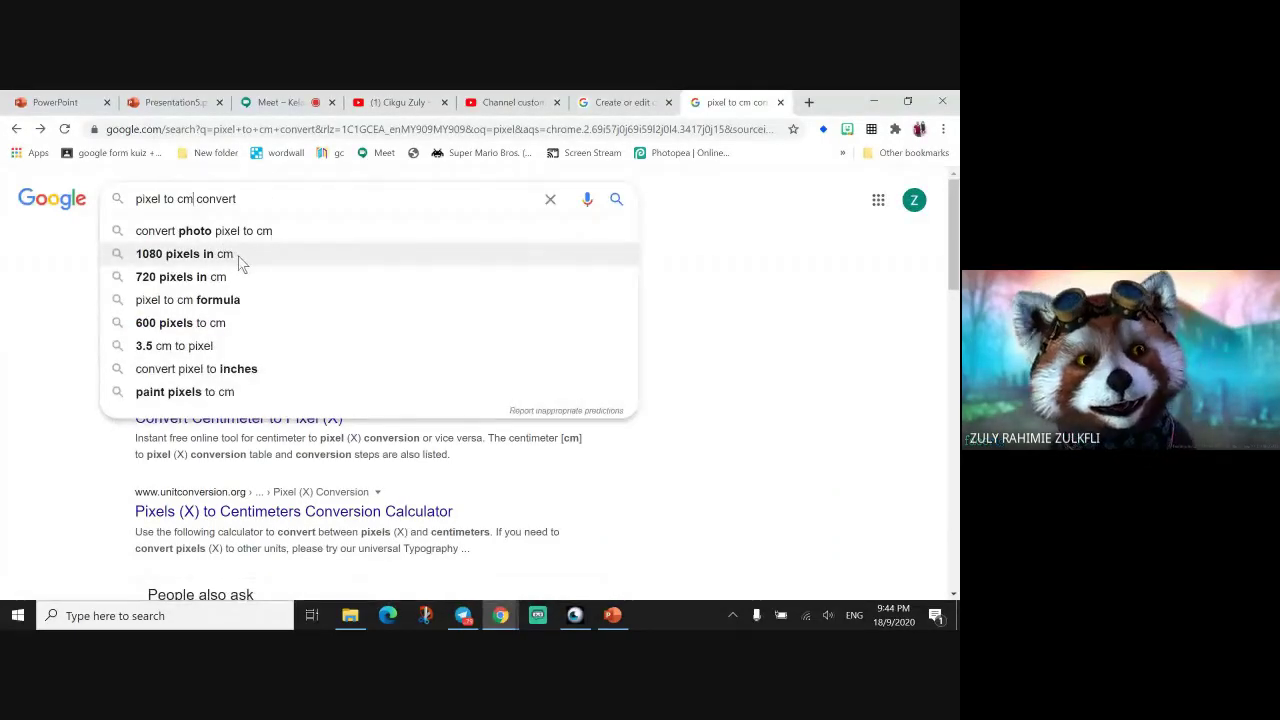
key("BackSpace")
type("md")
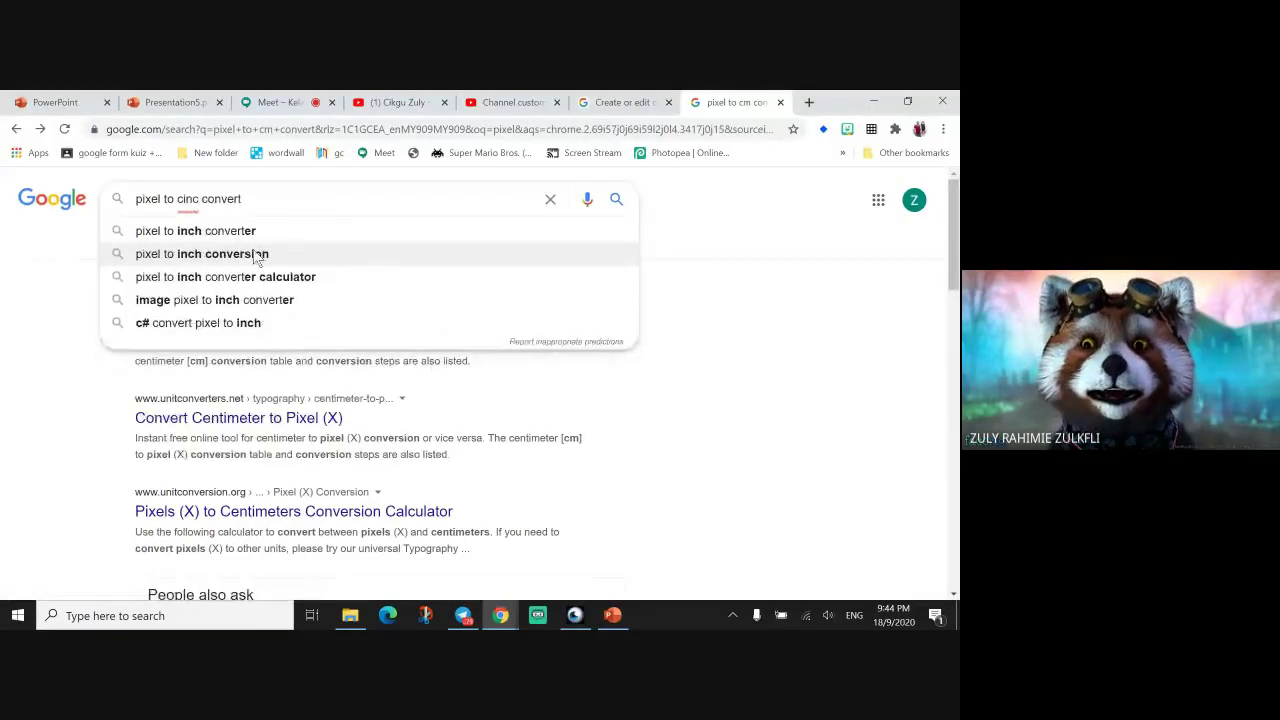
left_click(268, 234)
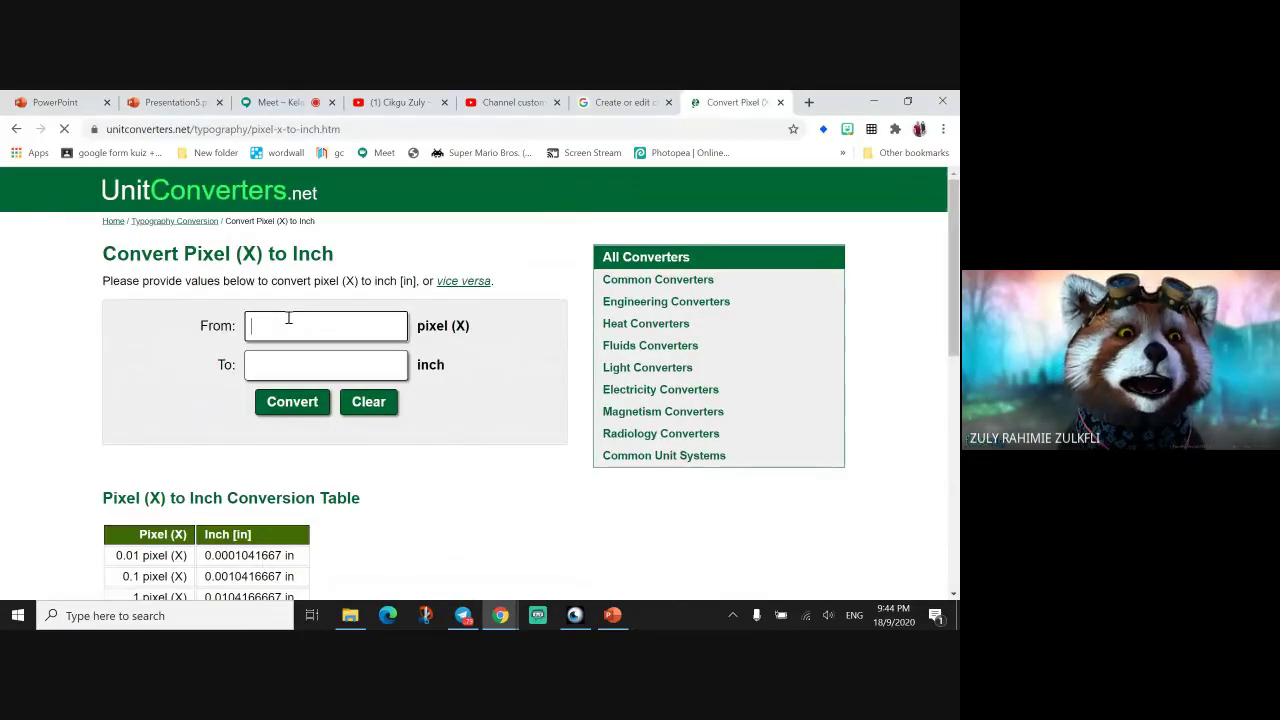
Copy the 2048-pixel banner width from YouTube Studio, convert it to inches, copy the result, and return to Presentation5.
left_click(510, 102)
double_click(492, 426)
key("ctrl+c")
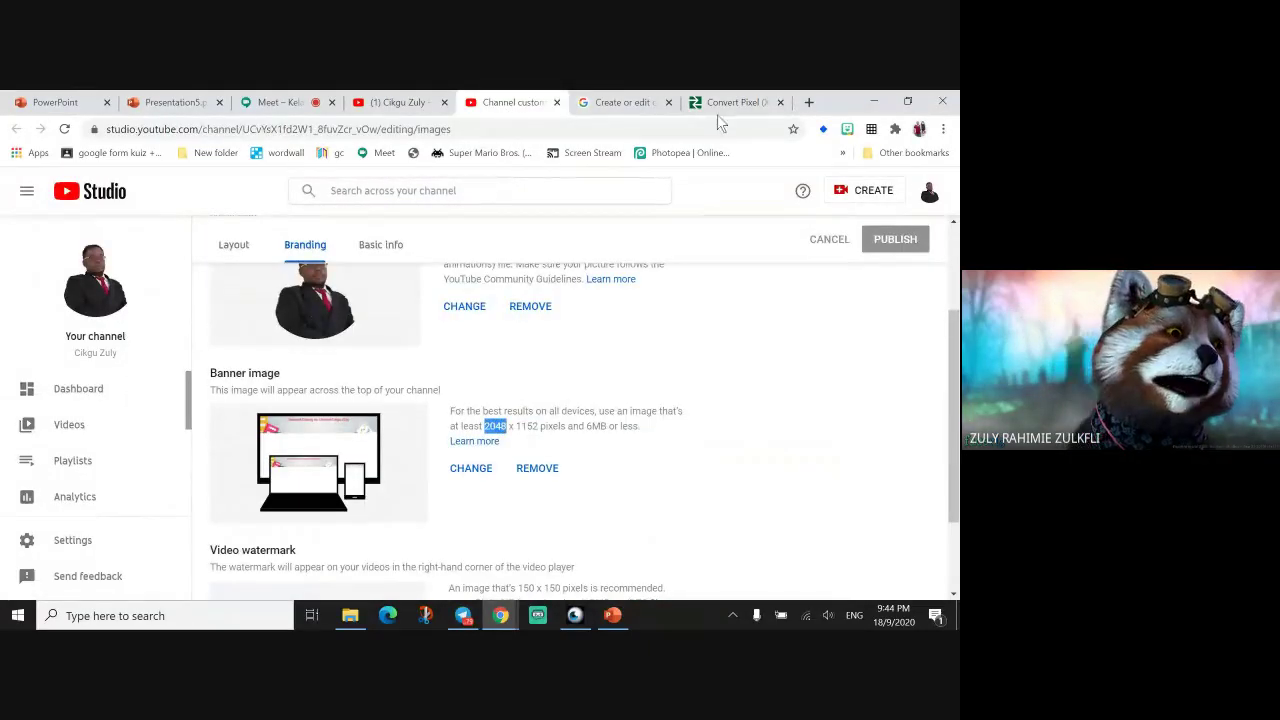
left_click(766, 102)
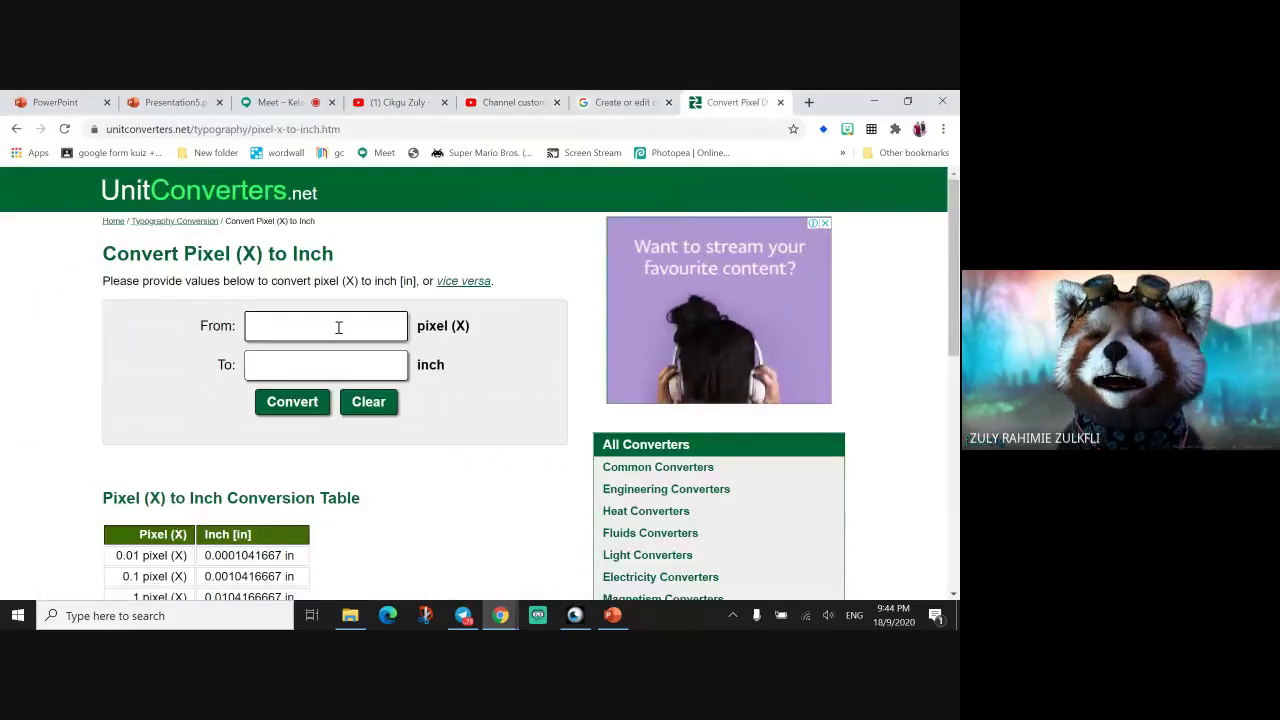
key("ctrl+v")
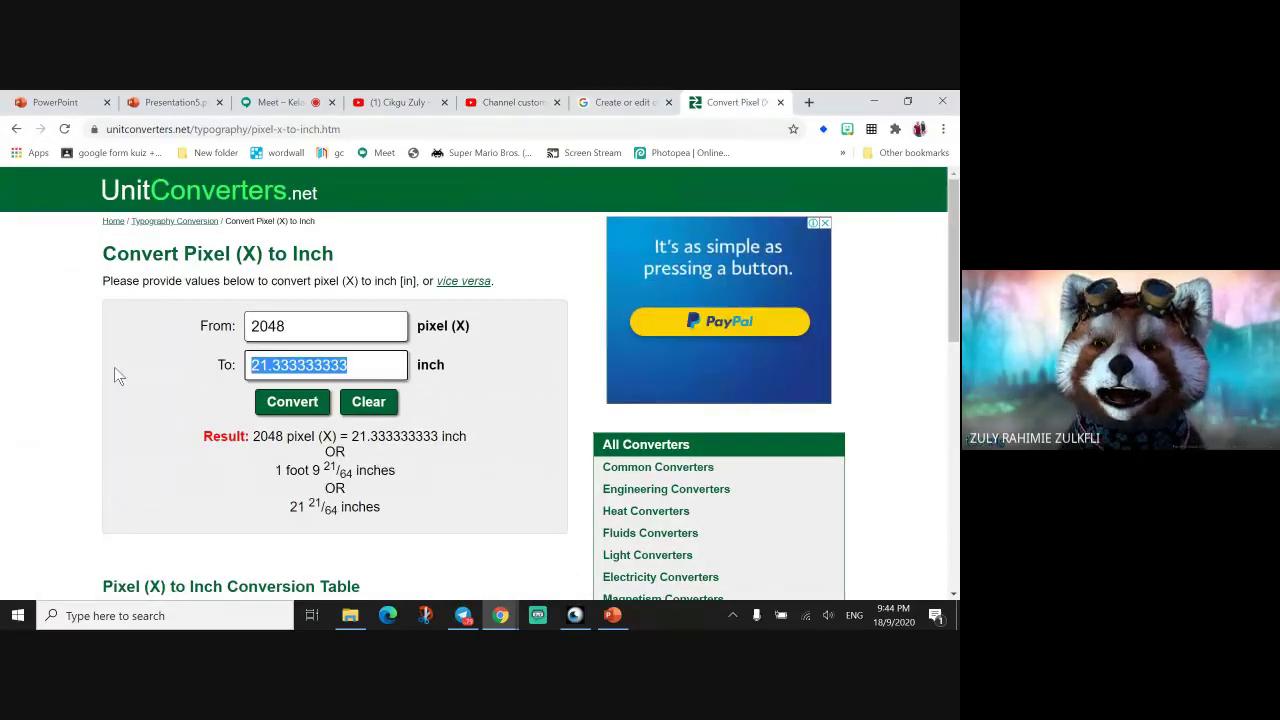
key("ctrl+c")
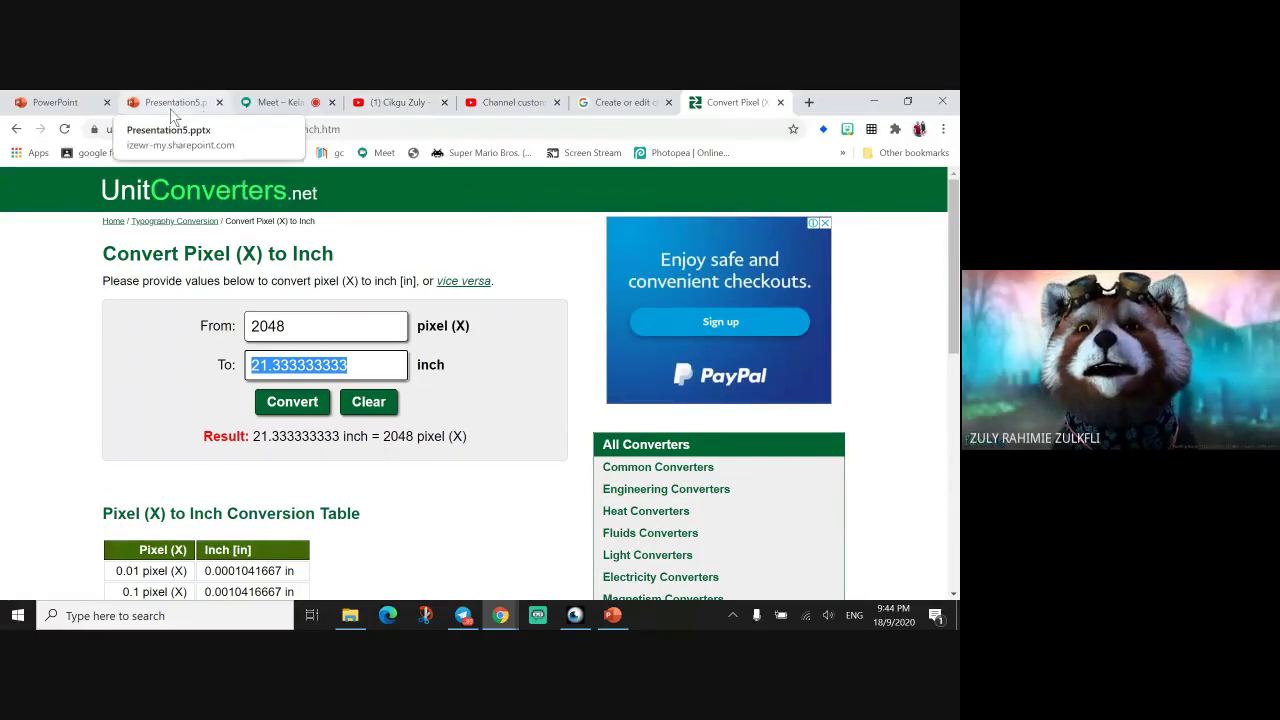
left_click(170, 102)
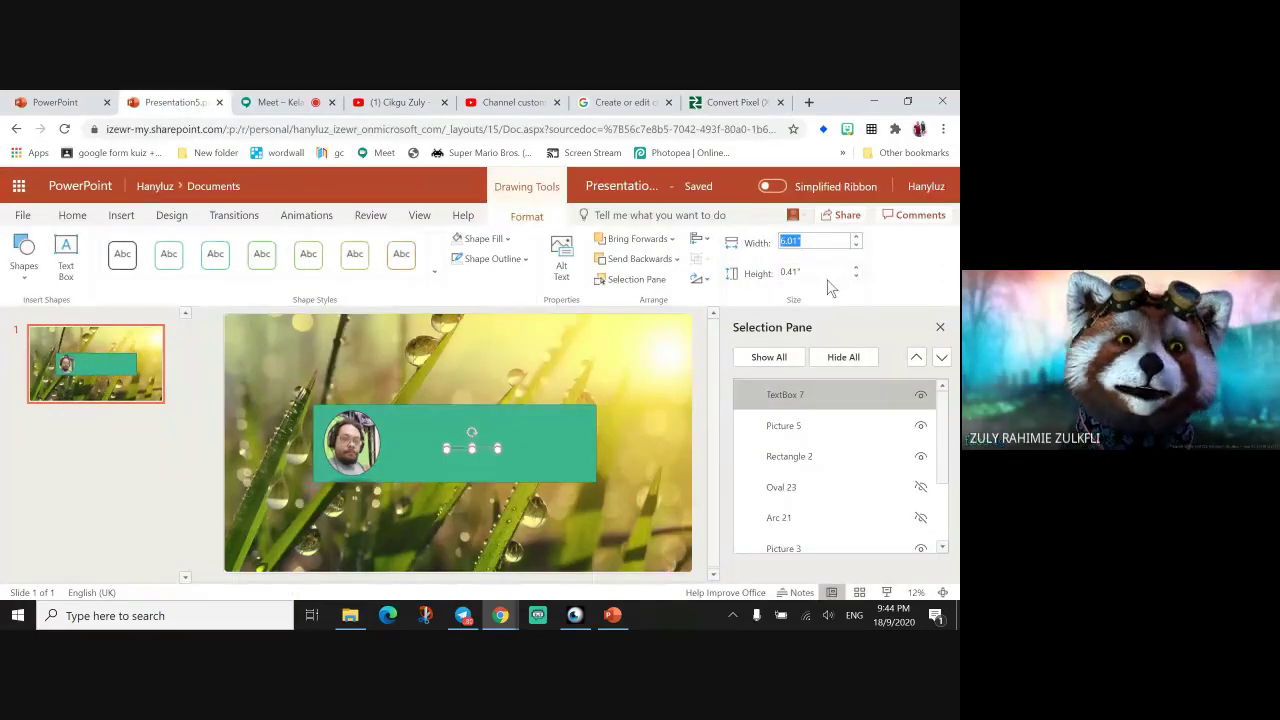
left_click(18, 218)
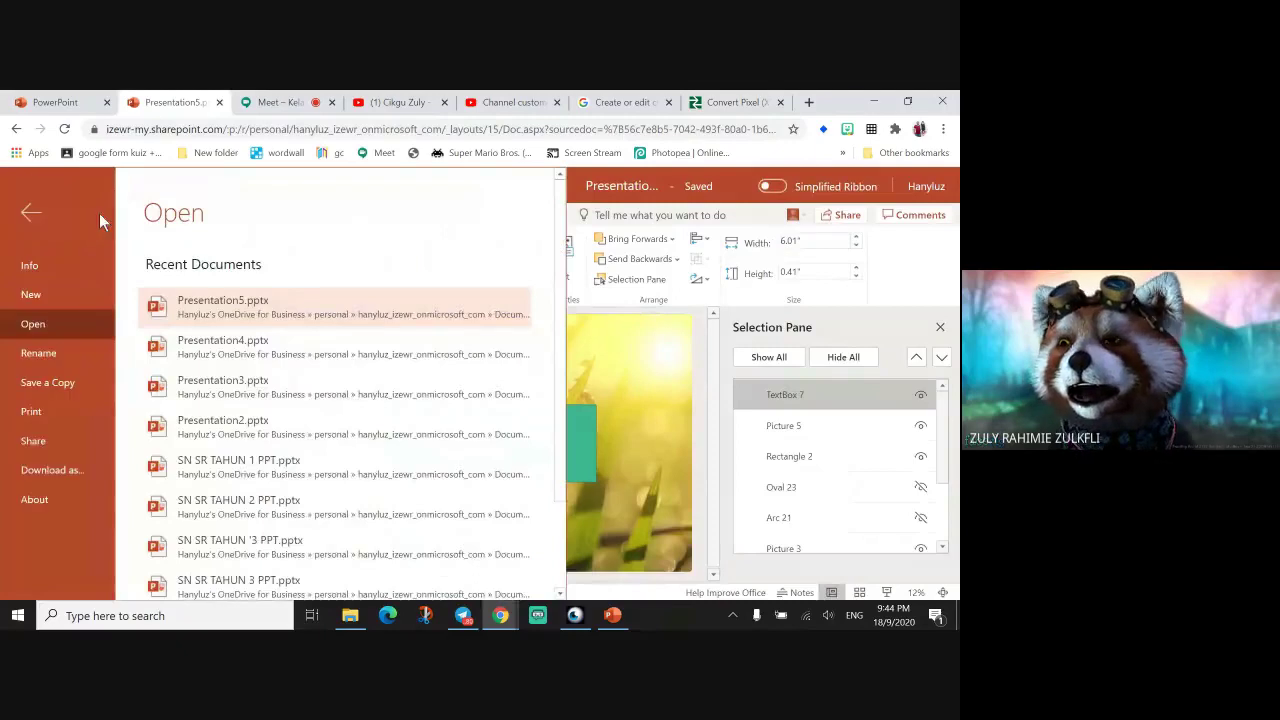
left_click(34, 214)
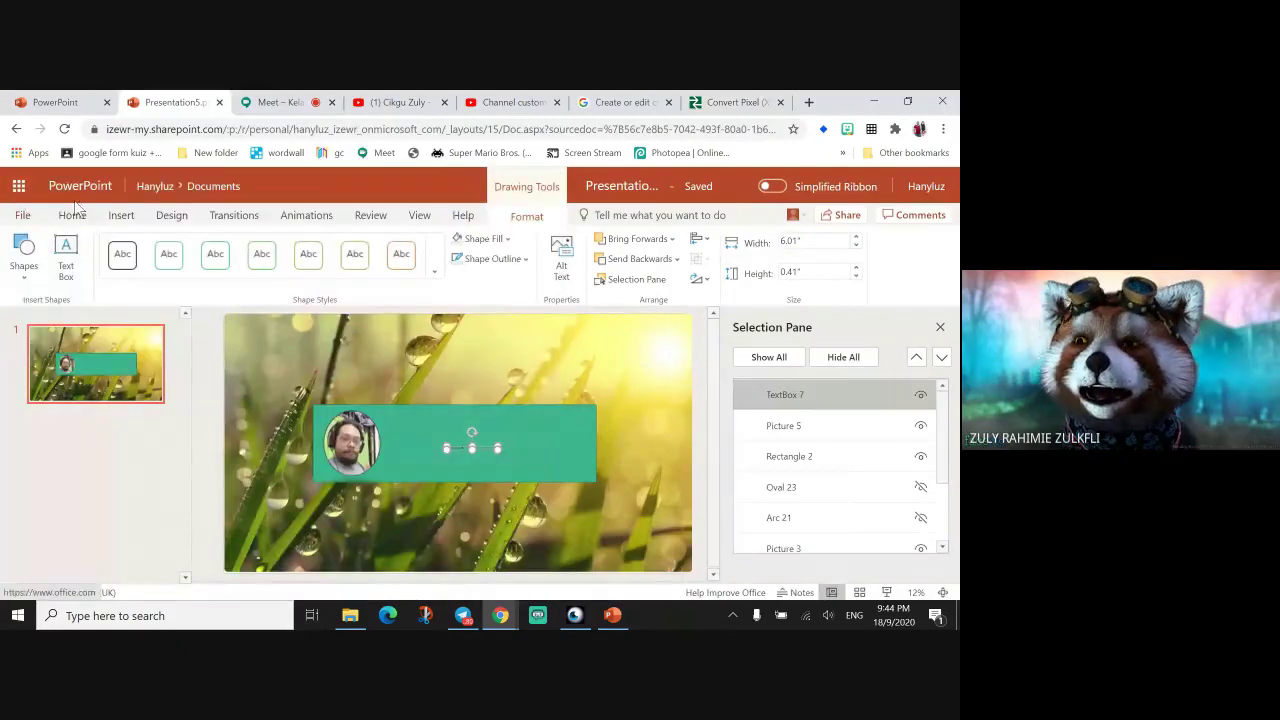
left_click(121, 217)
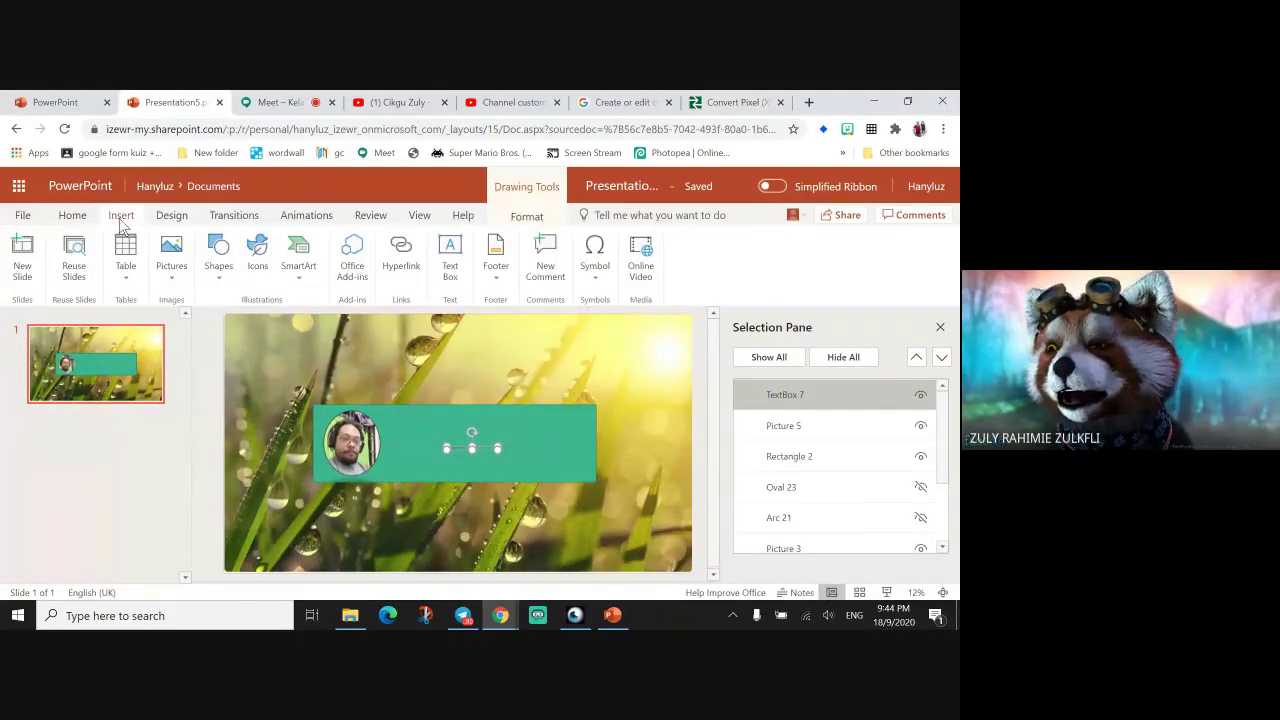
left_click(80, 216)
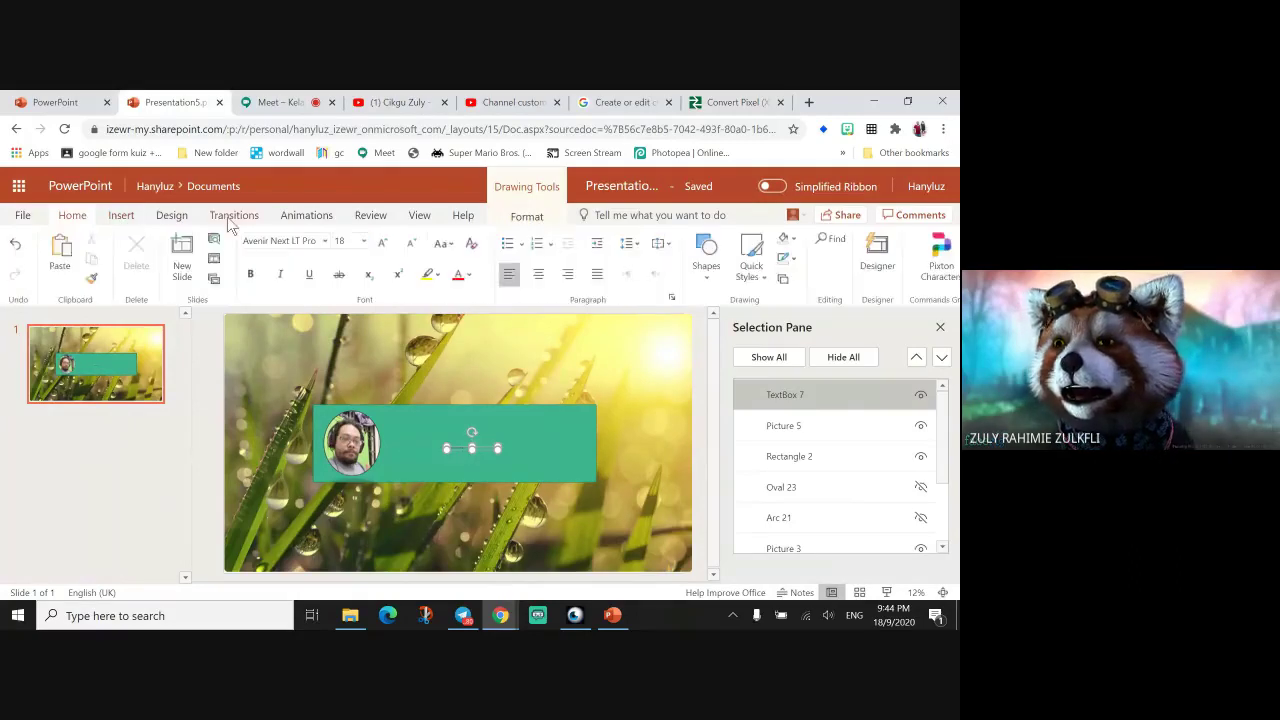
Open the custom slide size settings and set the width to the converted 21.333333333 inches.
left_click(185, 218)
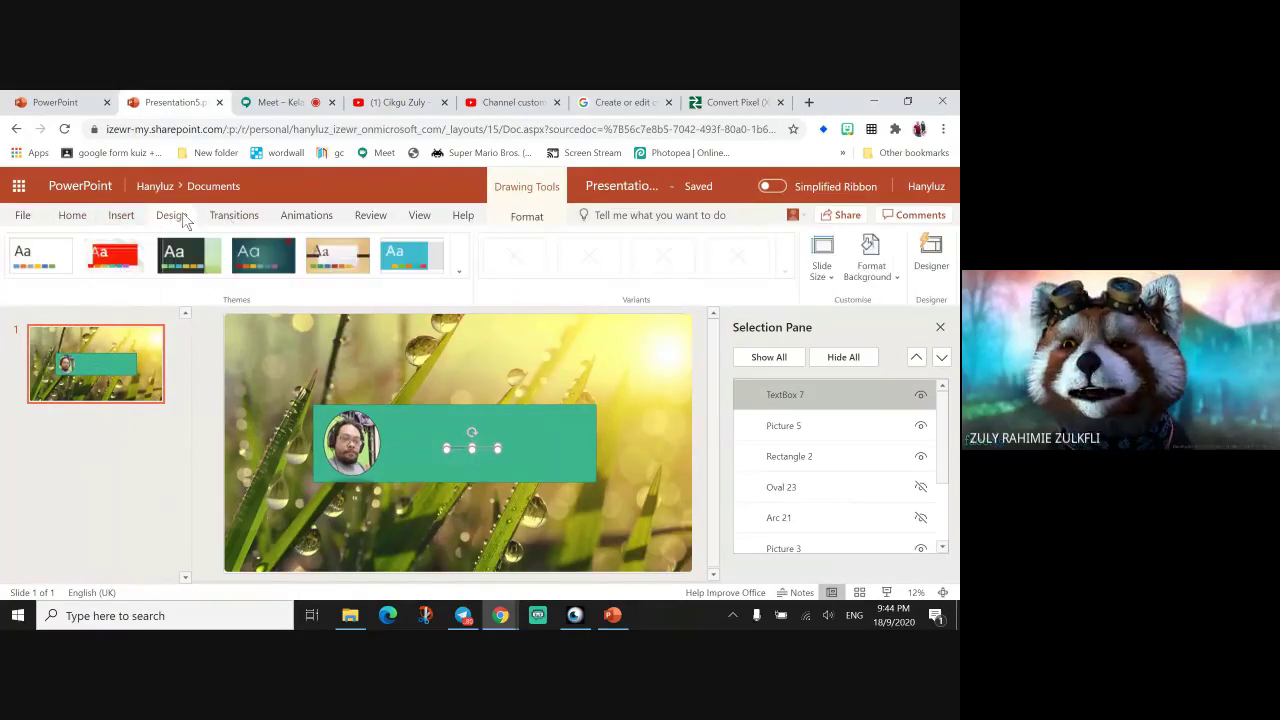
left_click(819, 271)
left_click(840, 334)
double_click(464, 381)
key("ctrl+v")
double_click(438, 381)
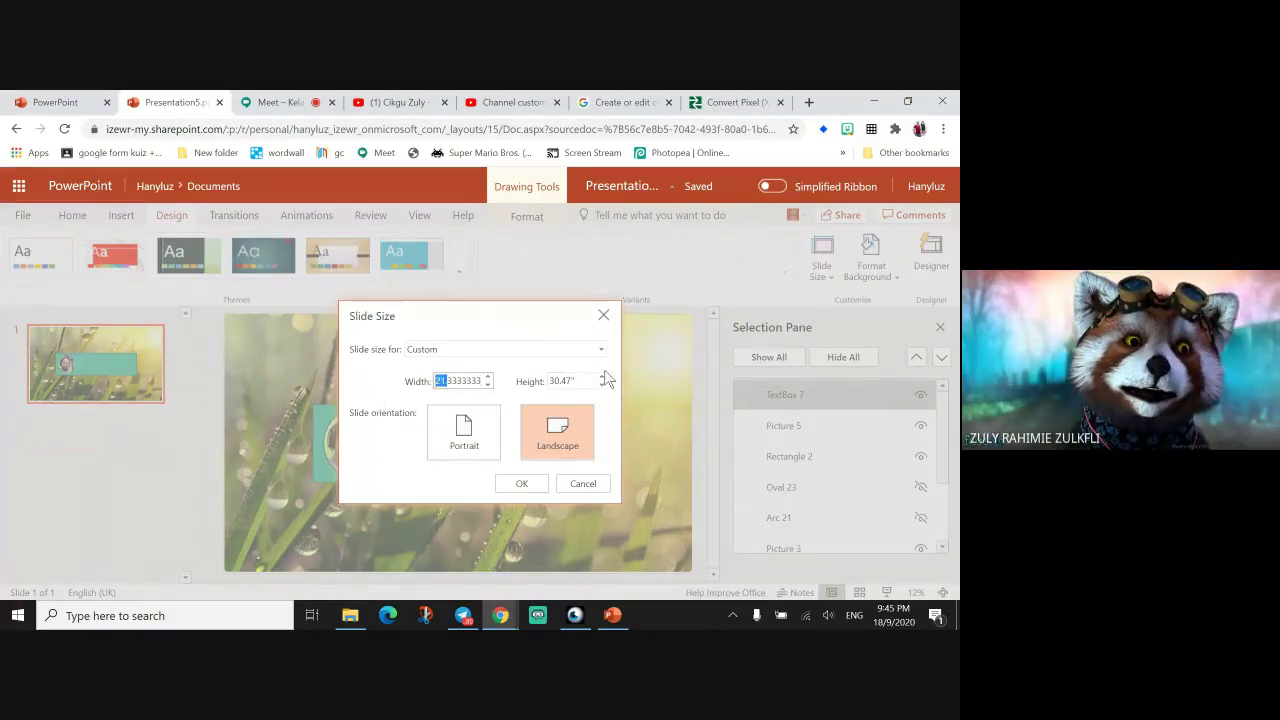
key("Tab")
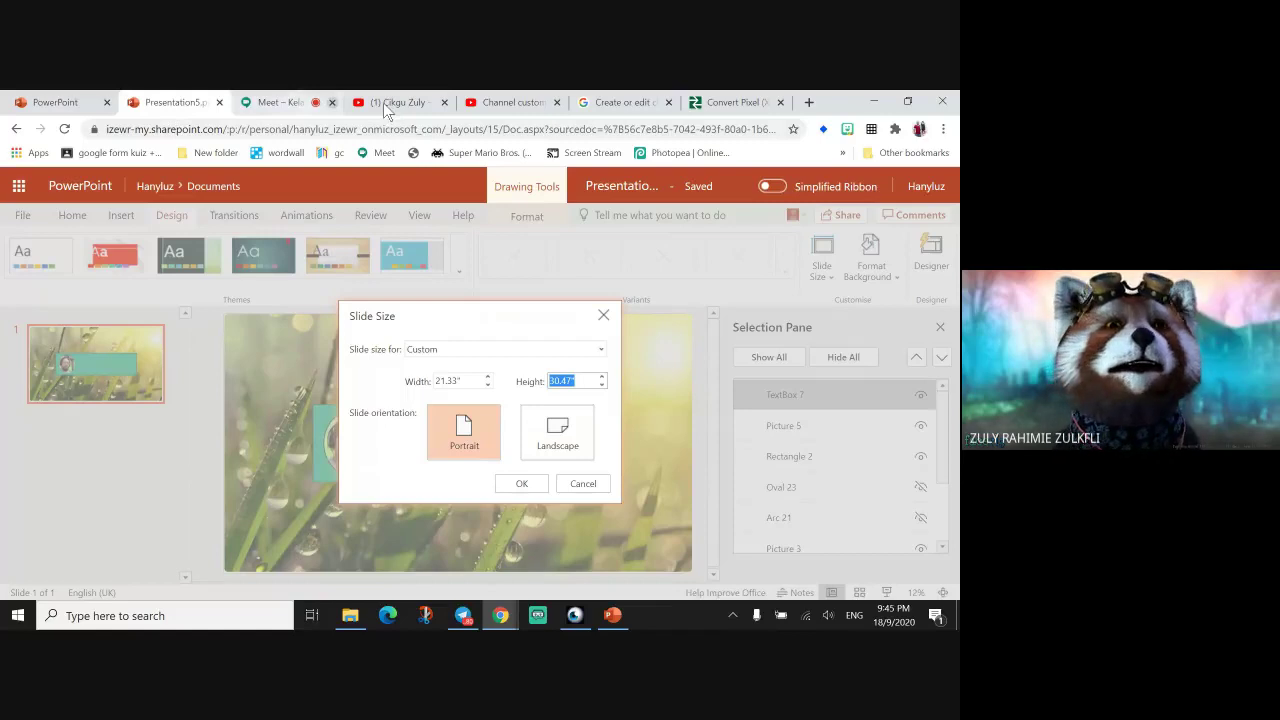
Copy the 1152-pixel banner height from YouTube Studio, convert it to inches on UnitConverters.net, and copy the result.
left_click(500, 102)
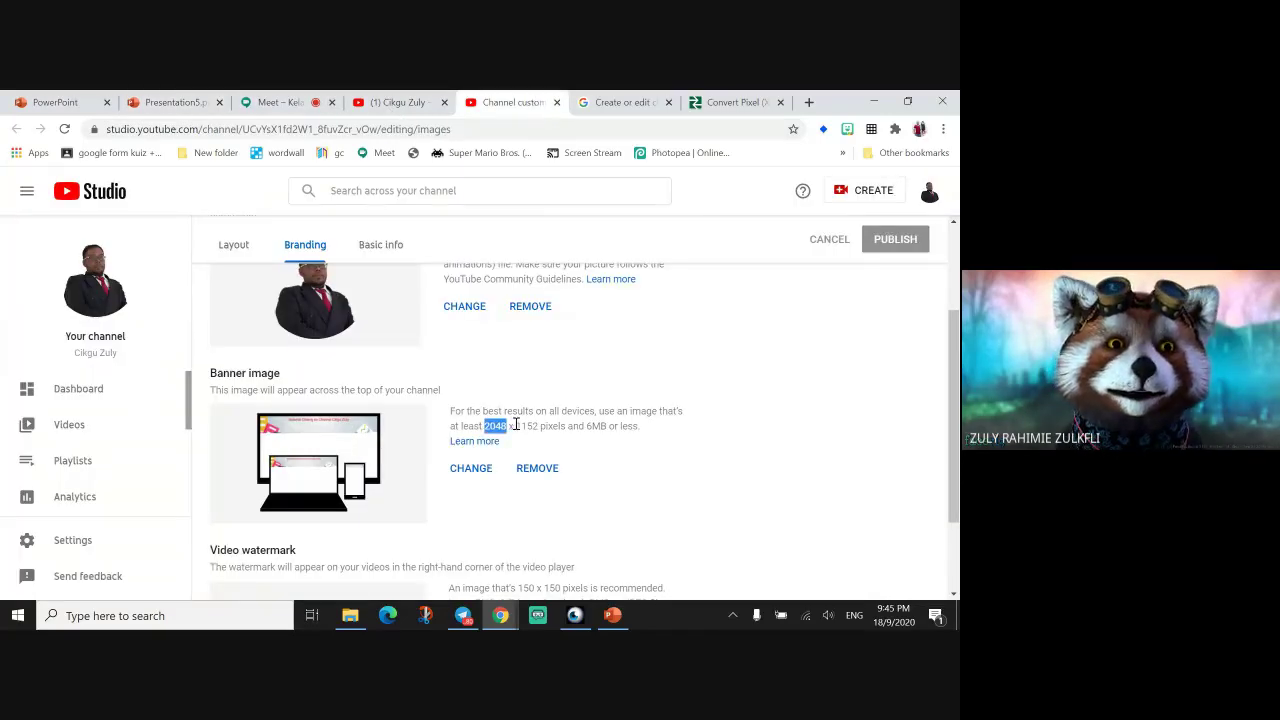
double_click(528, 426)
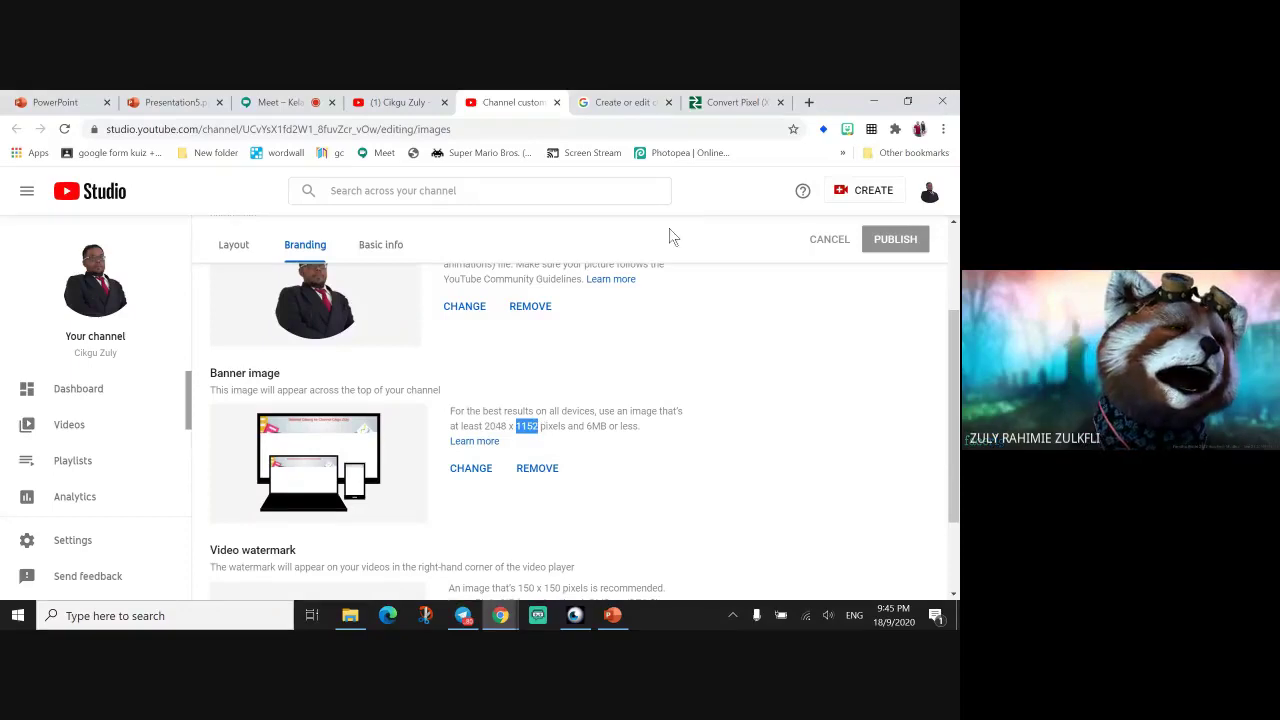
left_click(738, 102)
double_click(267, 326)
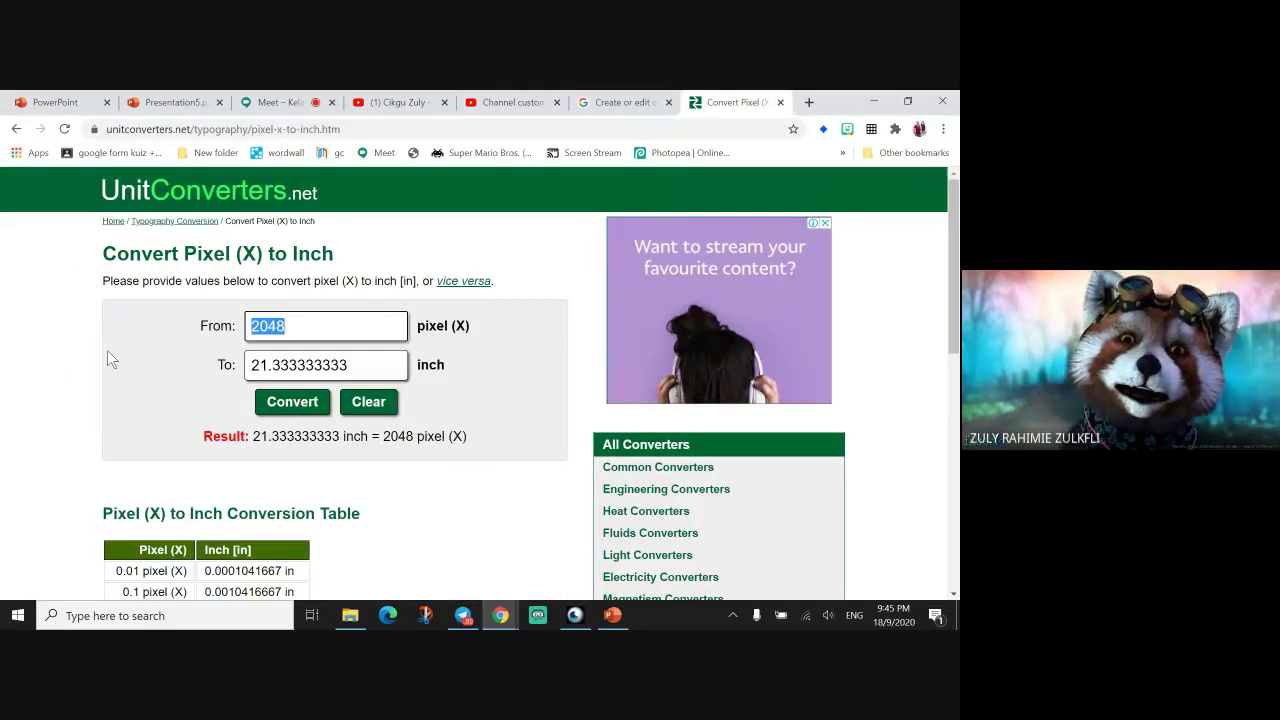
key("ctrl+v")
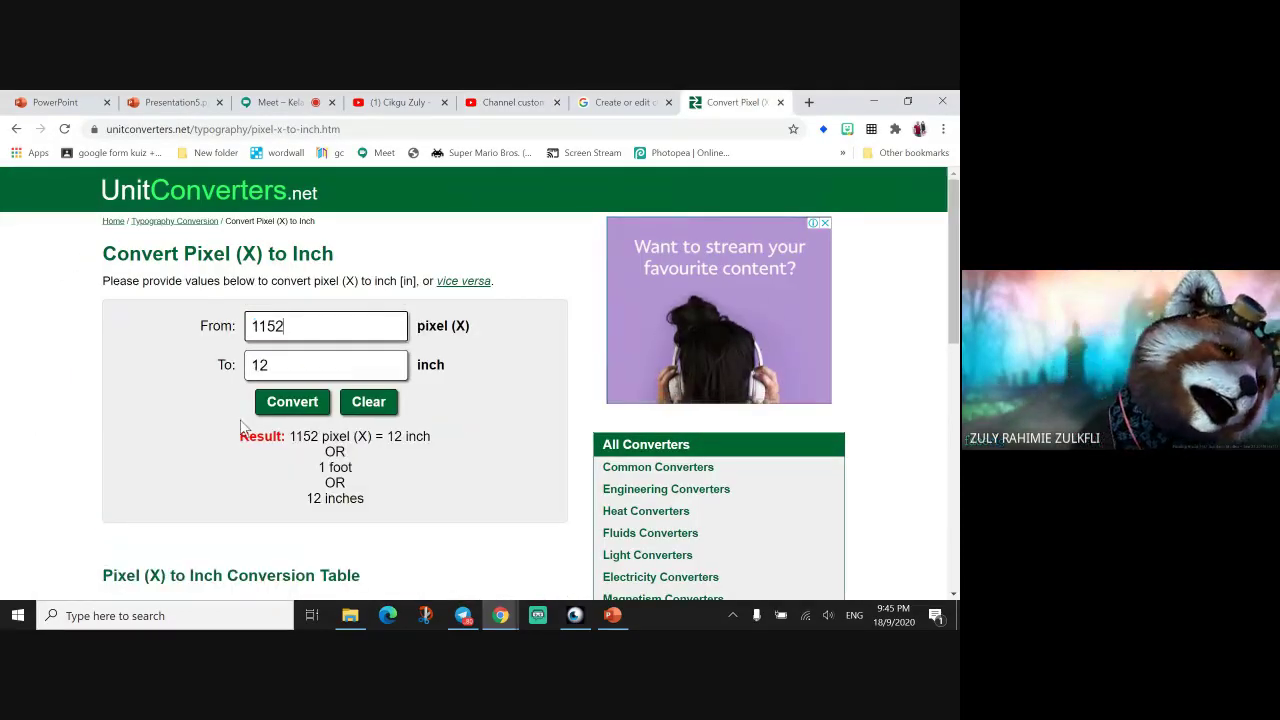
double_click(258, 366)
key("ctrl+c")
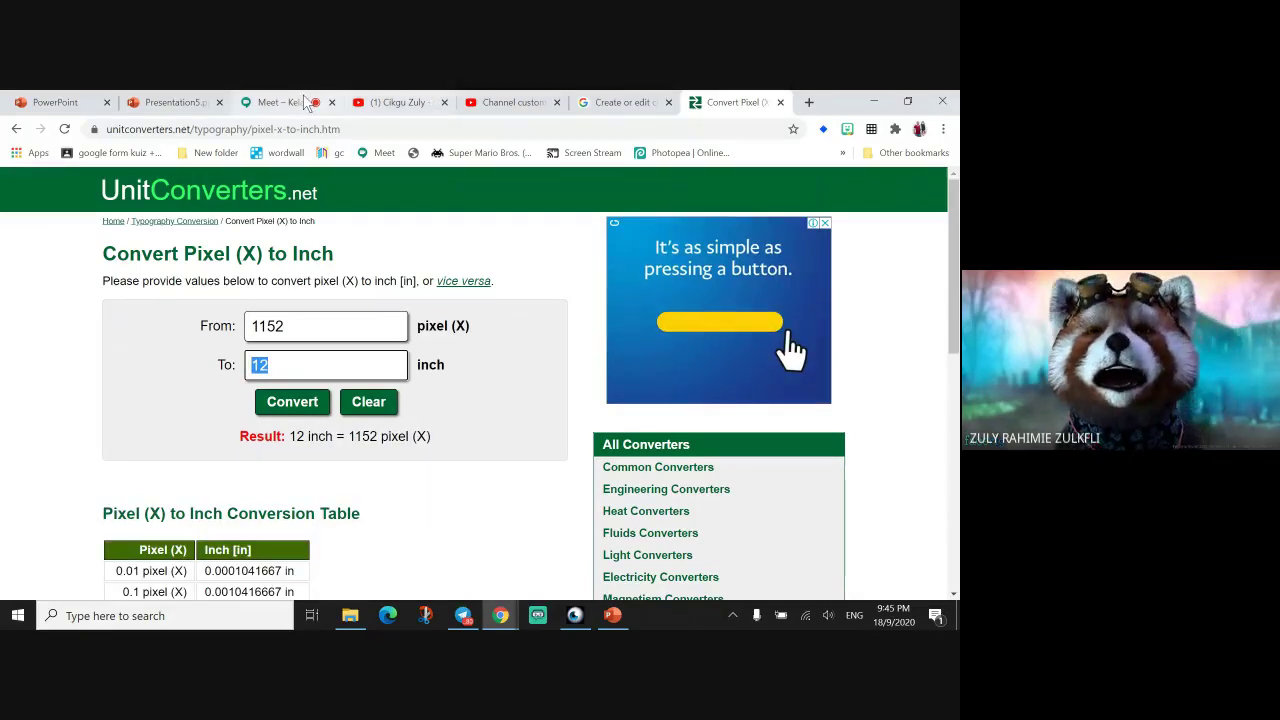
Return to Presentation5, set the slide height to 12 inches, and apply the new size with the Ensure fit scaling.
left_click(140, 100)
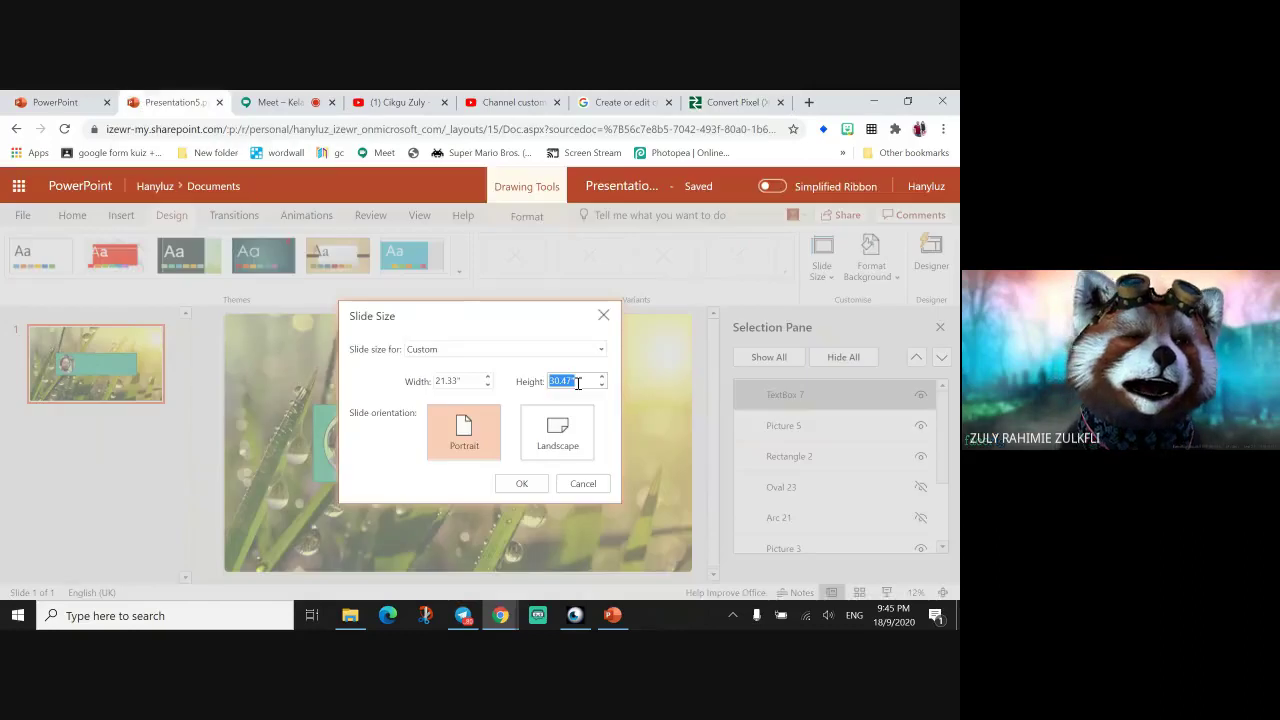
type("12")
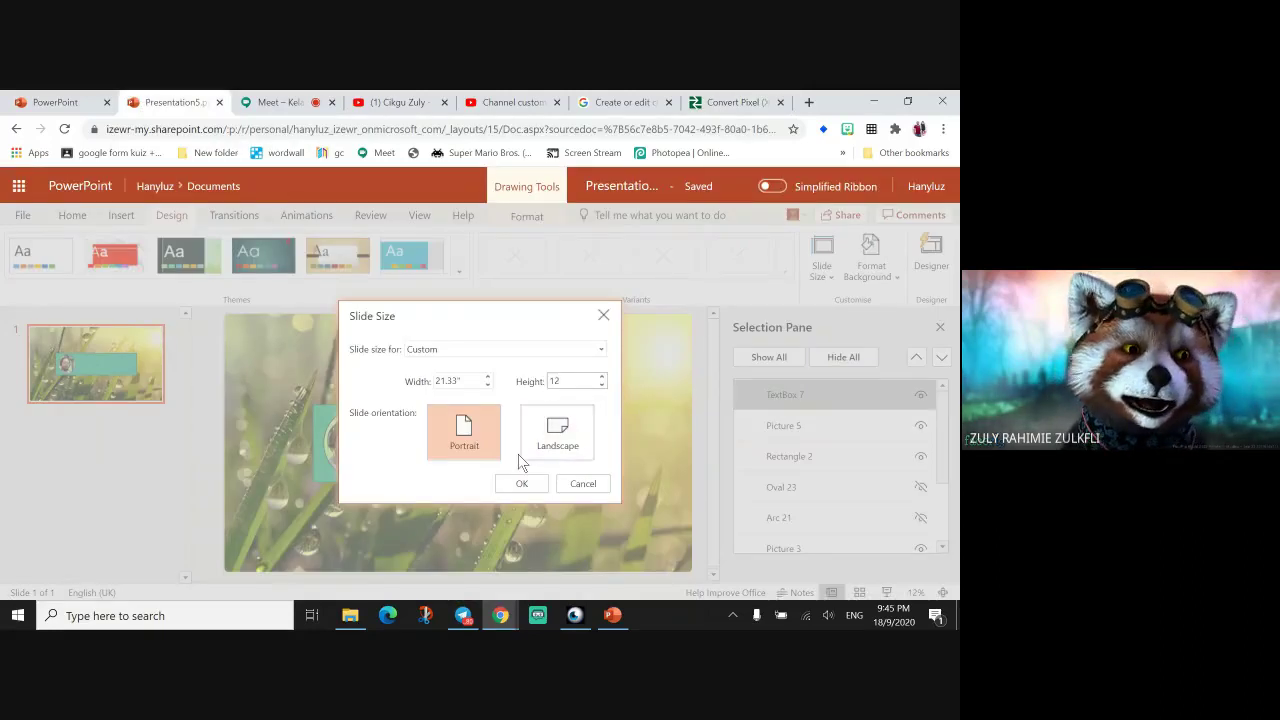
left_click(519, 454)
left_click(540, 487)
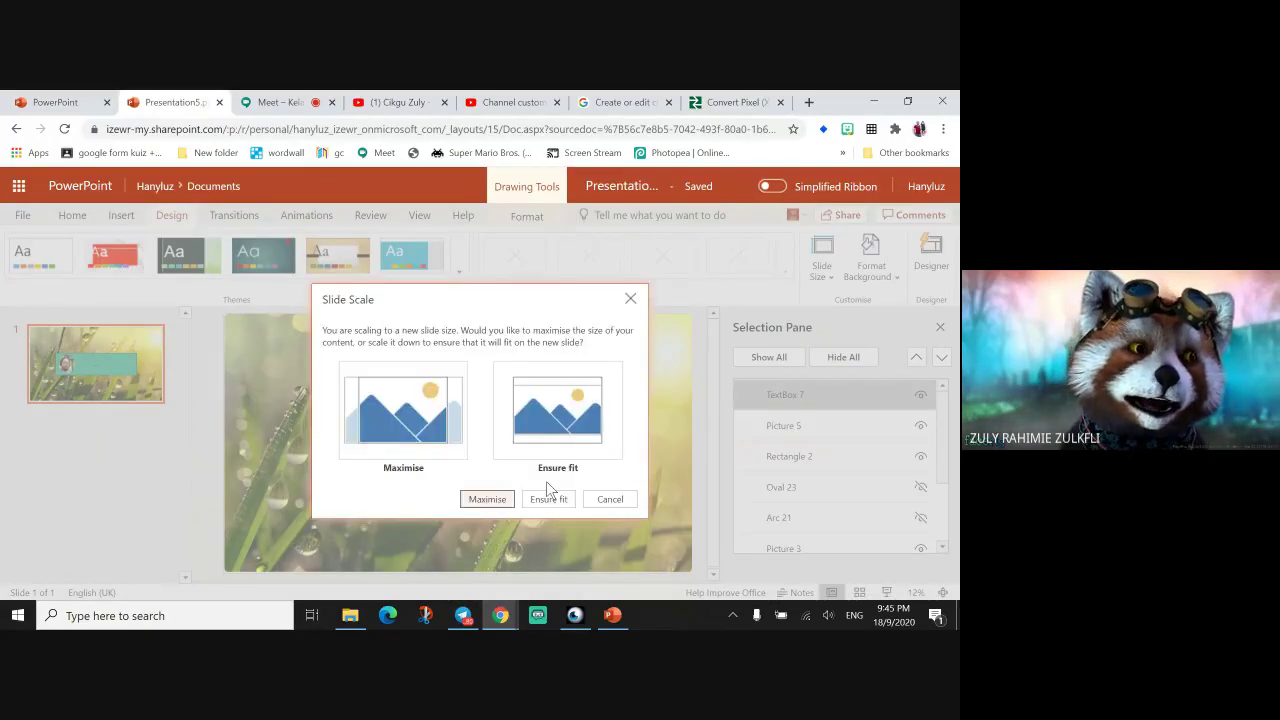
left_click(553, 427)
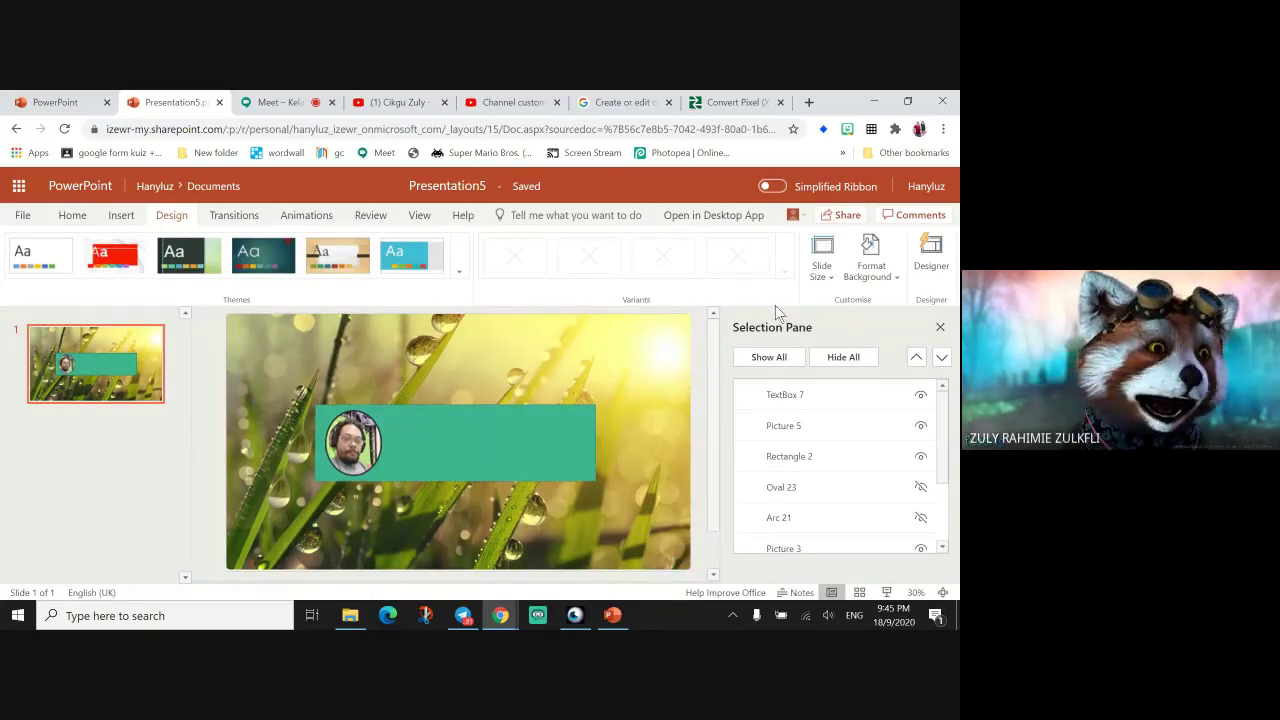
Check the width, height and orientation in the custom slide size settings.
left_click(821, 262)
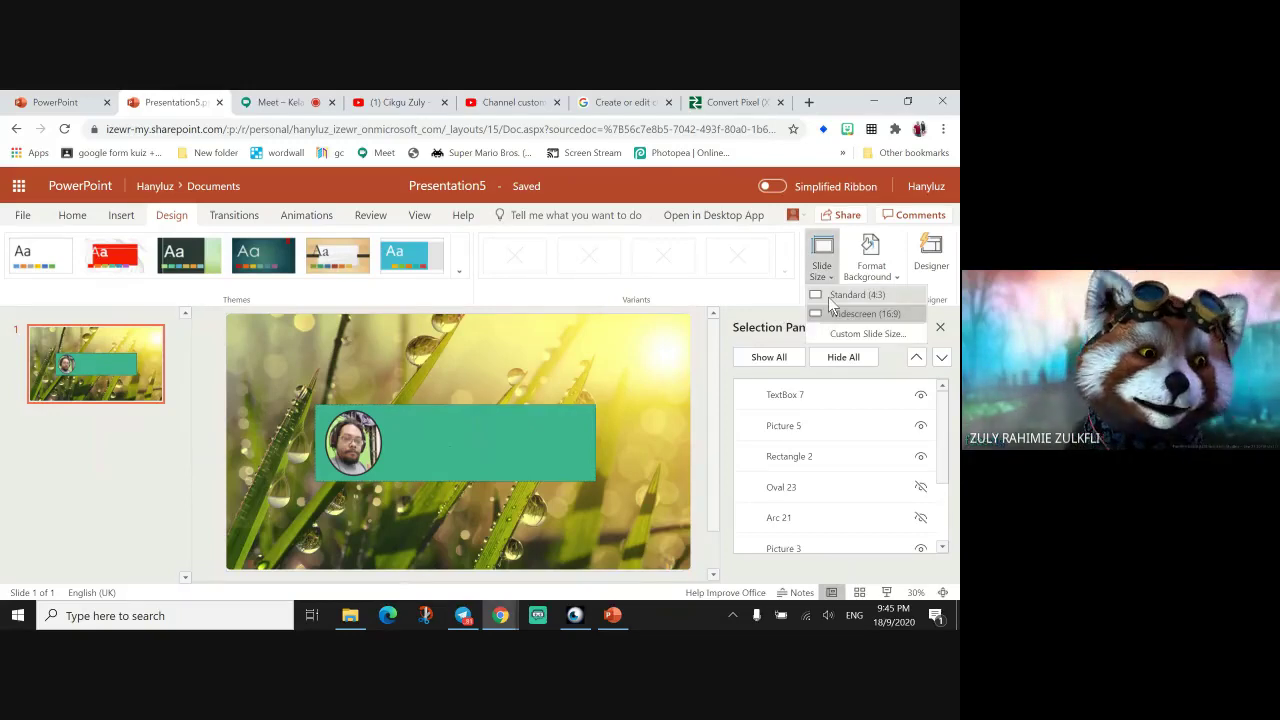
left_click(838, 334)
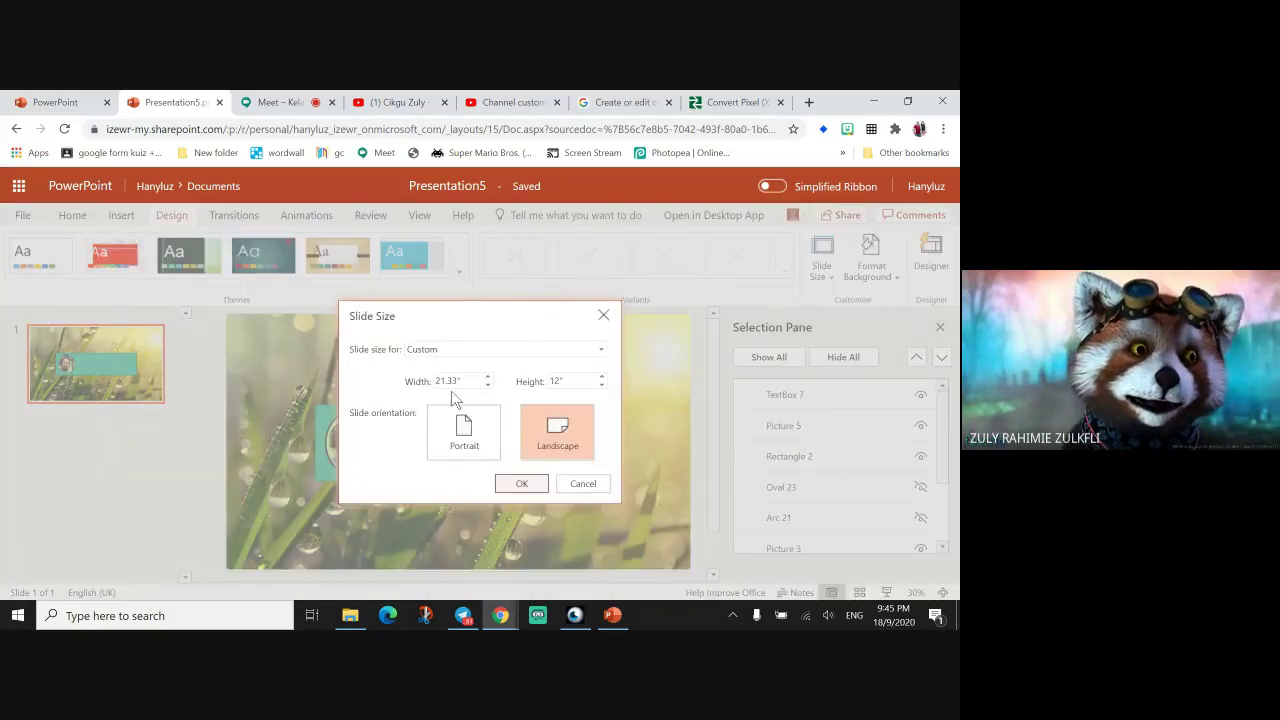
left_click(522, 484)
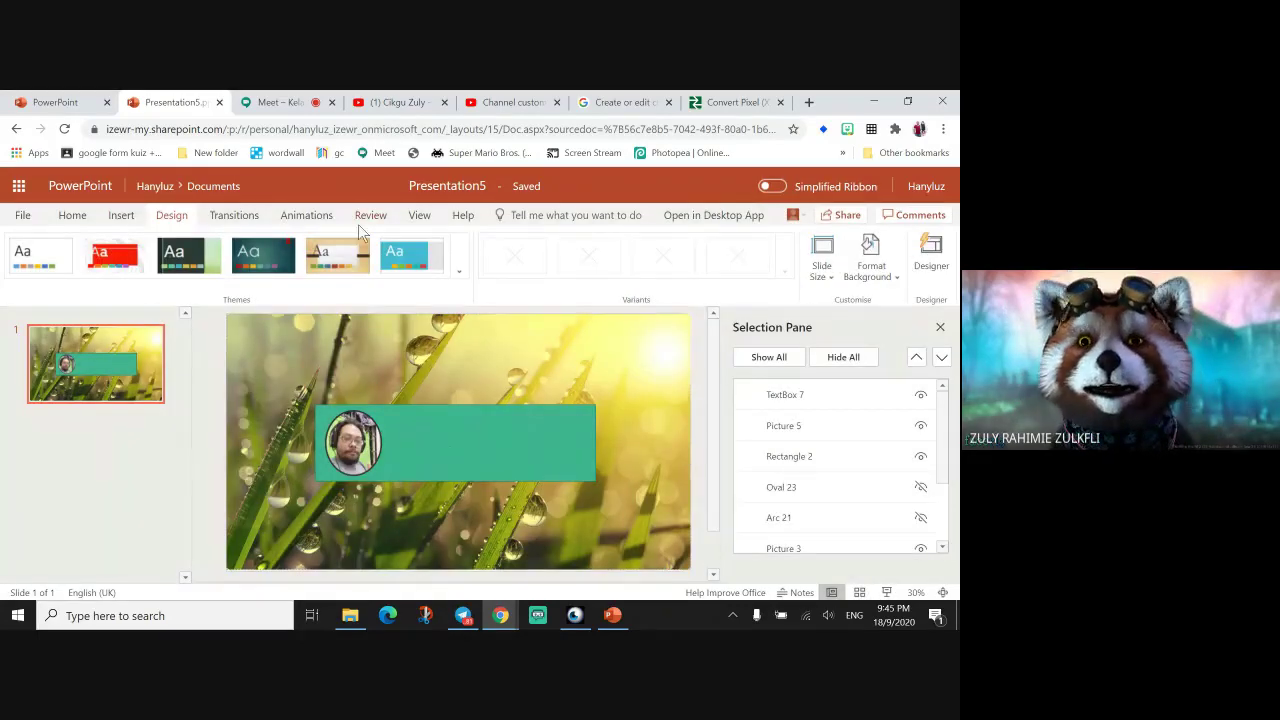
Shrink the grass background picture to match the slide's width, and stretch its lower edge to cover the bottom of the slide.
left_click(414, 216)
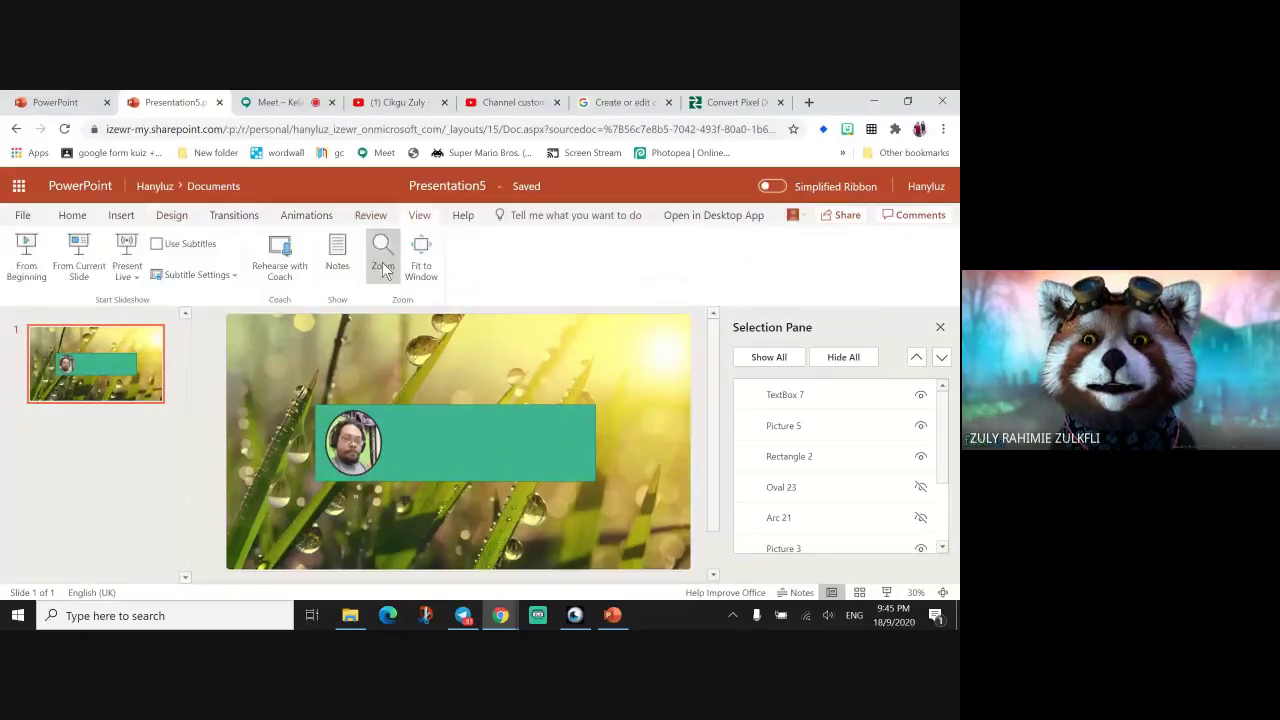
left_click(383, 265)
left_click(451, 529)
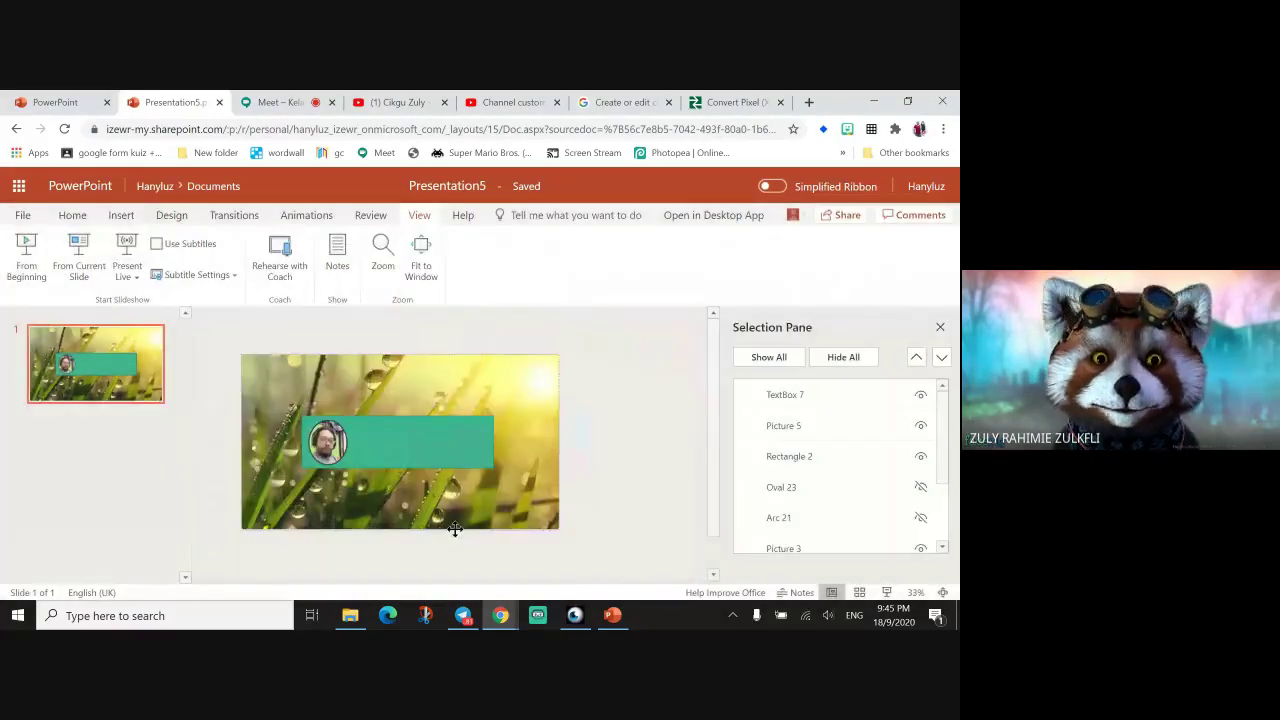
left_click(383, 250)
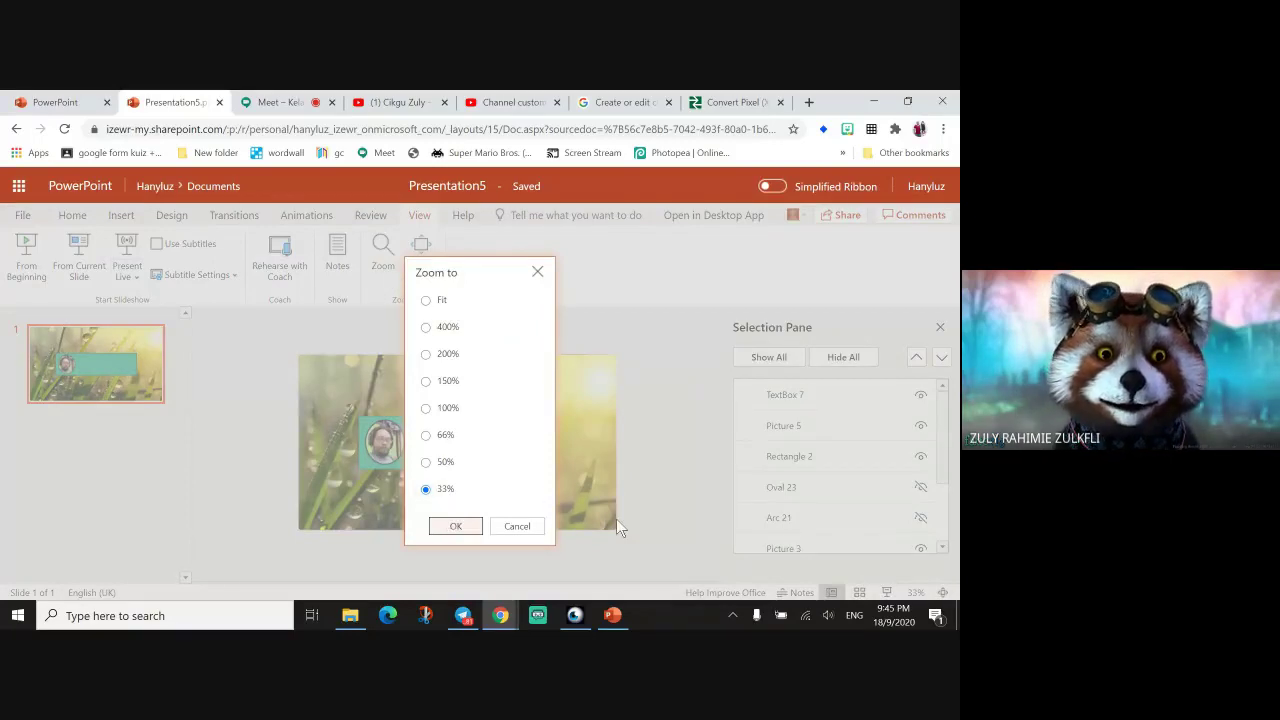
left_click(476, 530)
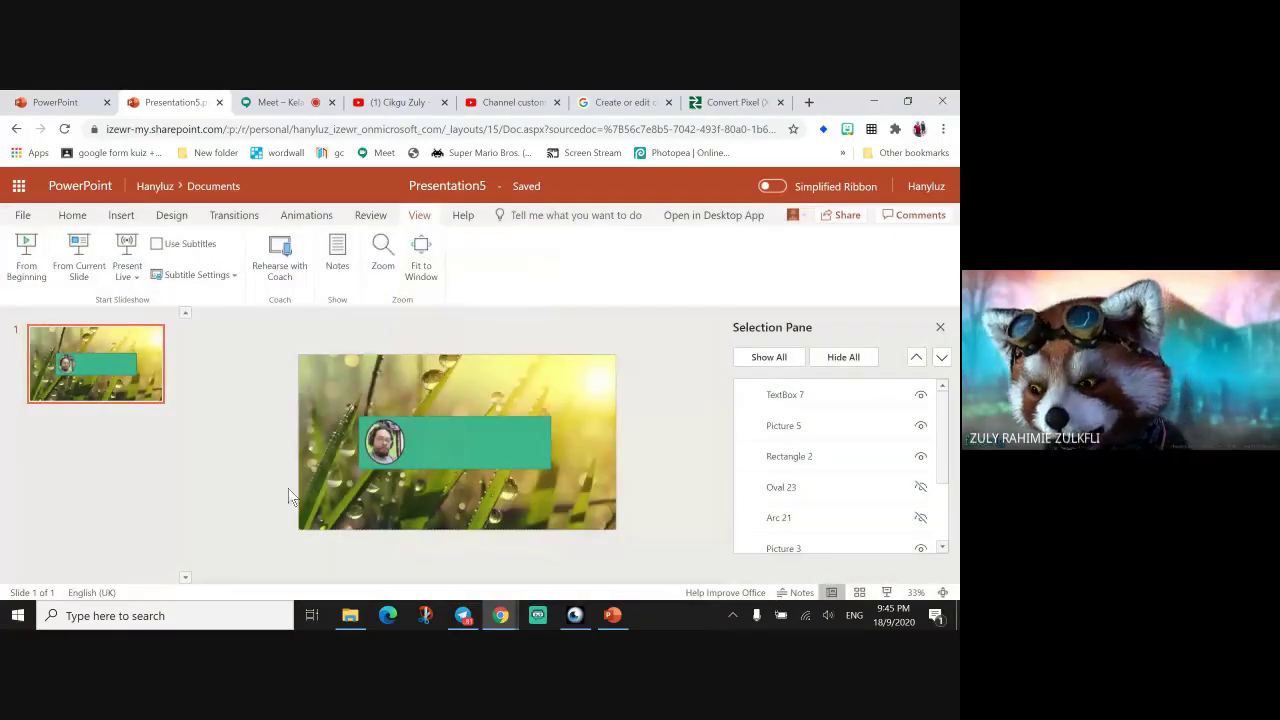
mouse_move(347, 491)
left_mouse_down()
mouse_move(453, 541)
mouse_move(353, 492)
mouse_move(347, 509)
mouse_move(362, 483)
mouse_move(347, 492)
left_mouse_up()
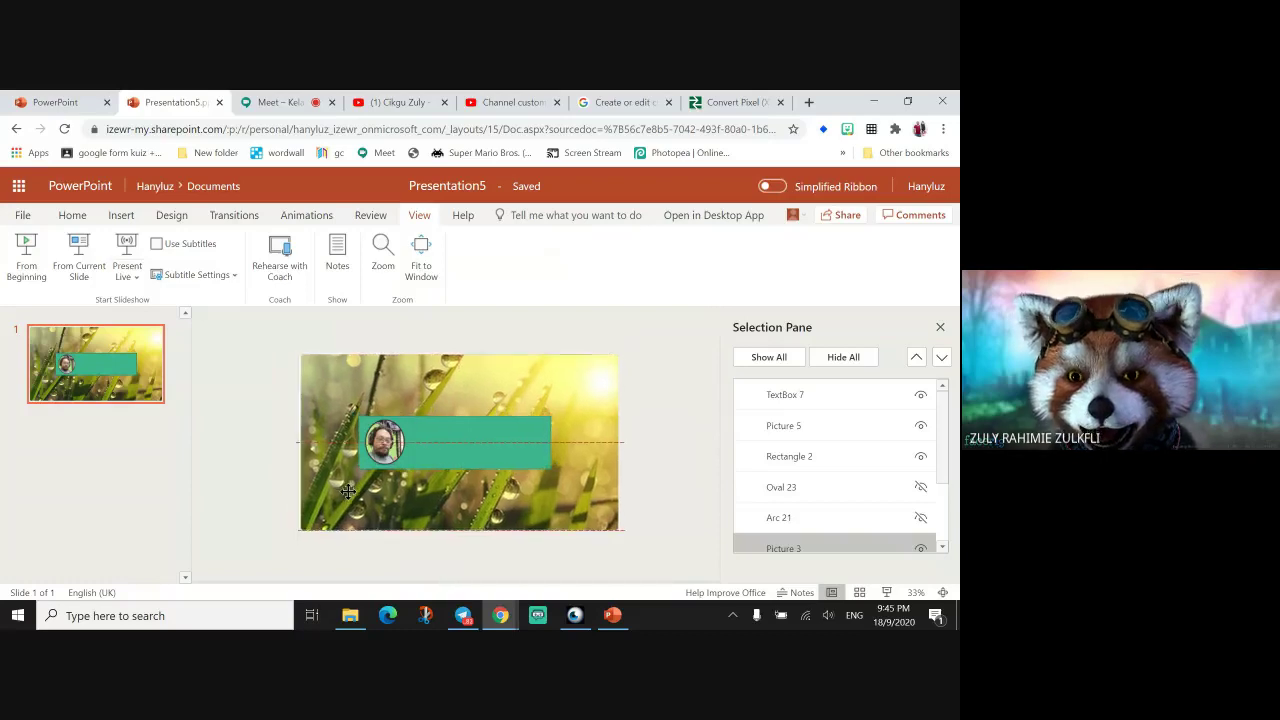
left_click_drag(604, 533, 608, 524)
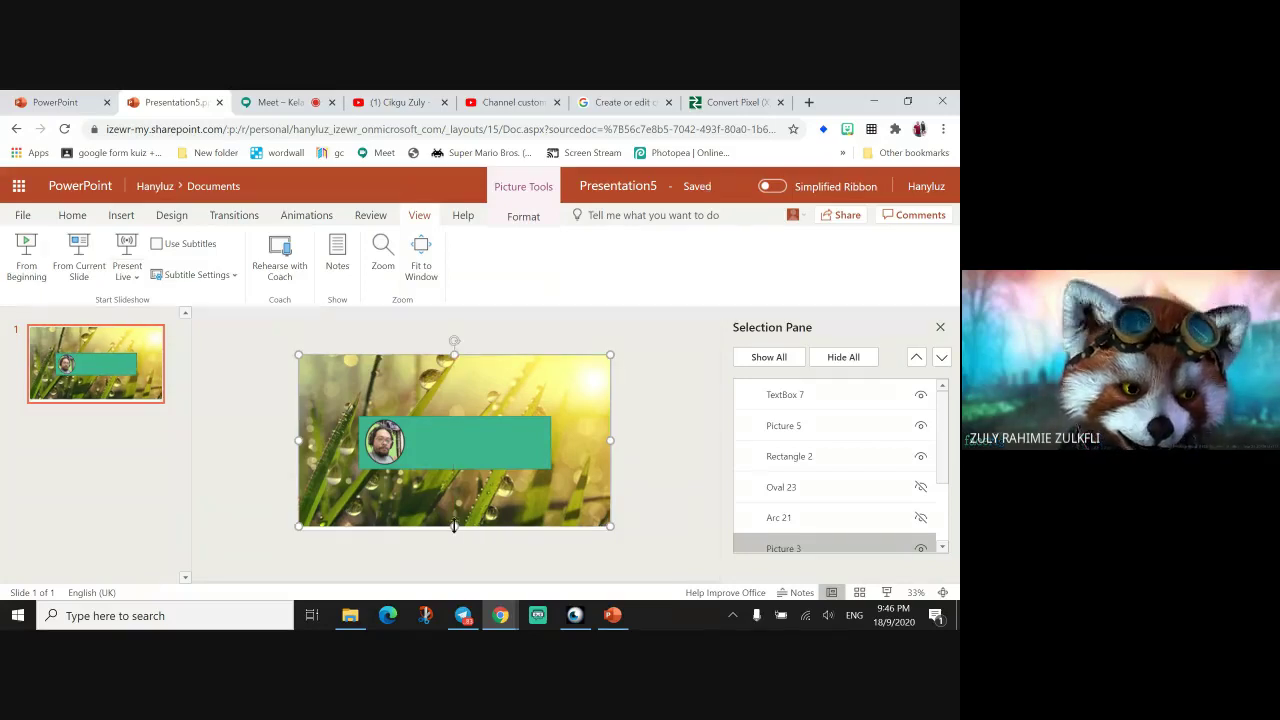
left_click_drag(454, 526, 459, 530)
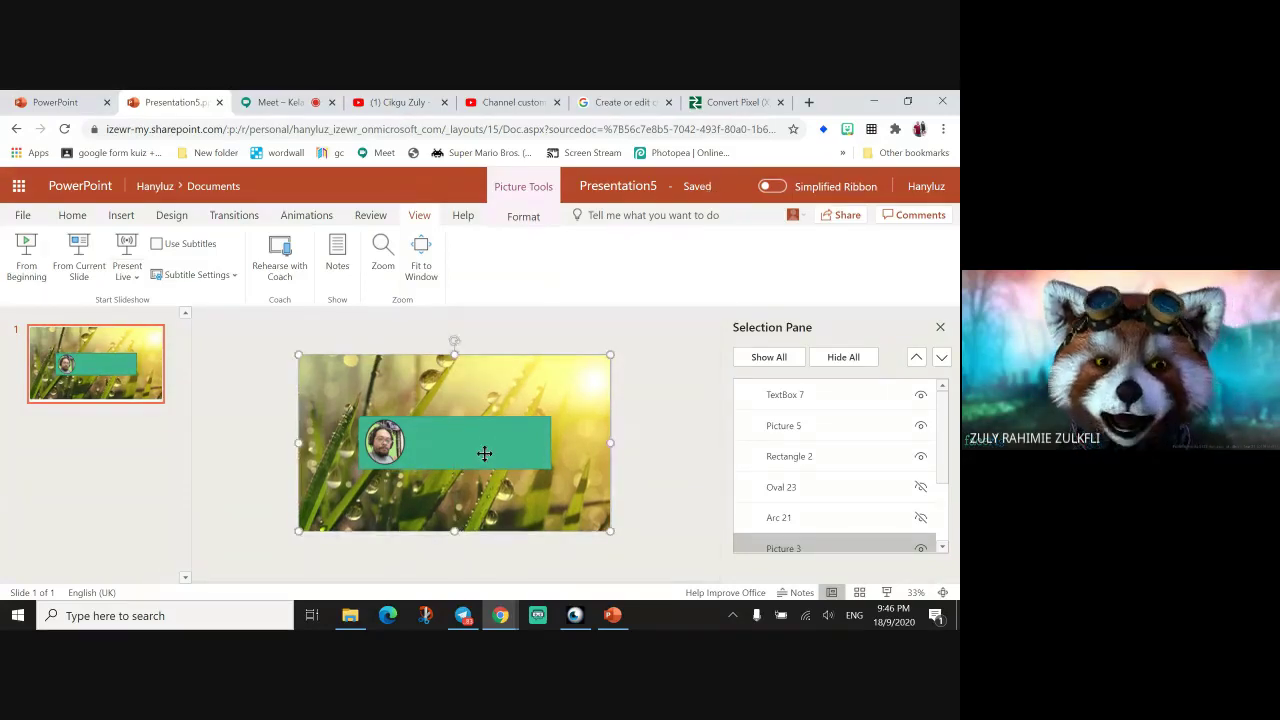
Nudge the background picture slightly sideways and move it back to cover the slide.
left_click(496, 443)
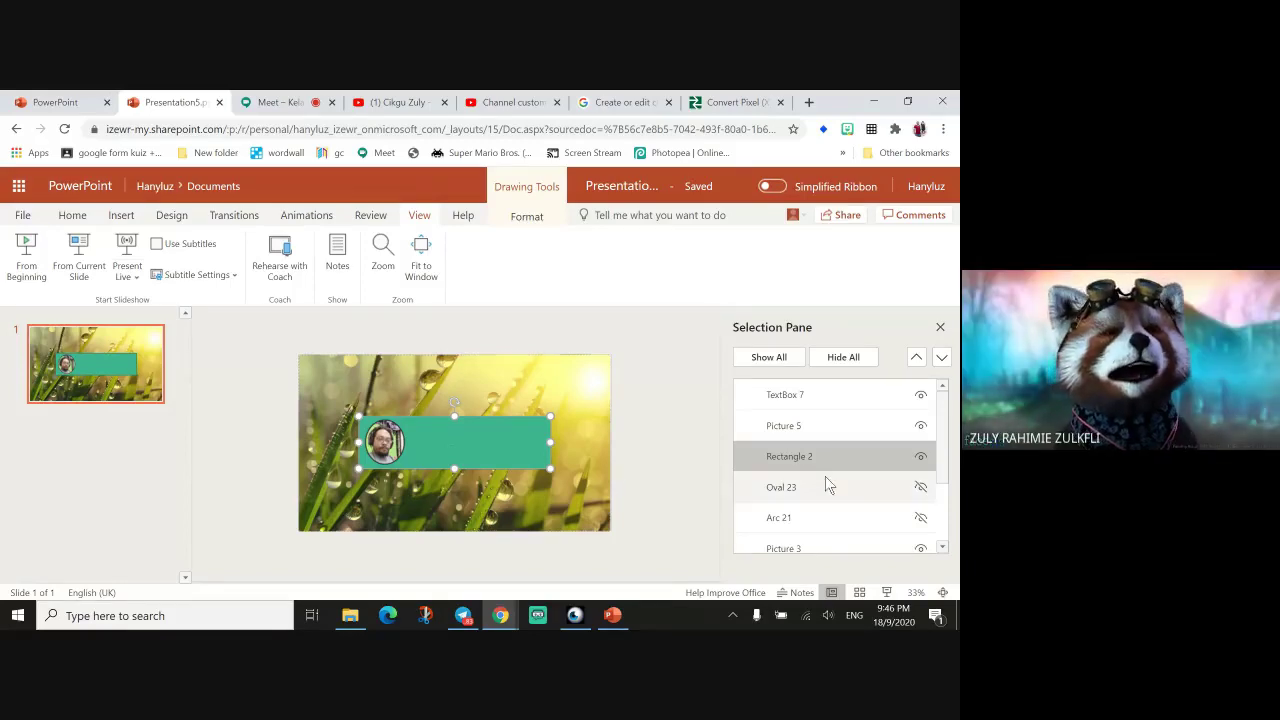
left_click(496, 397)
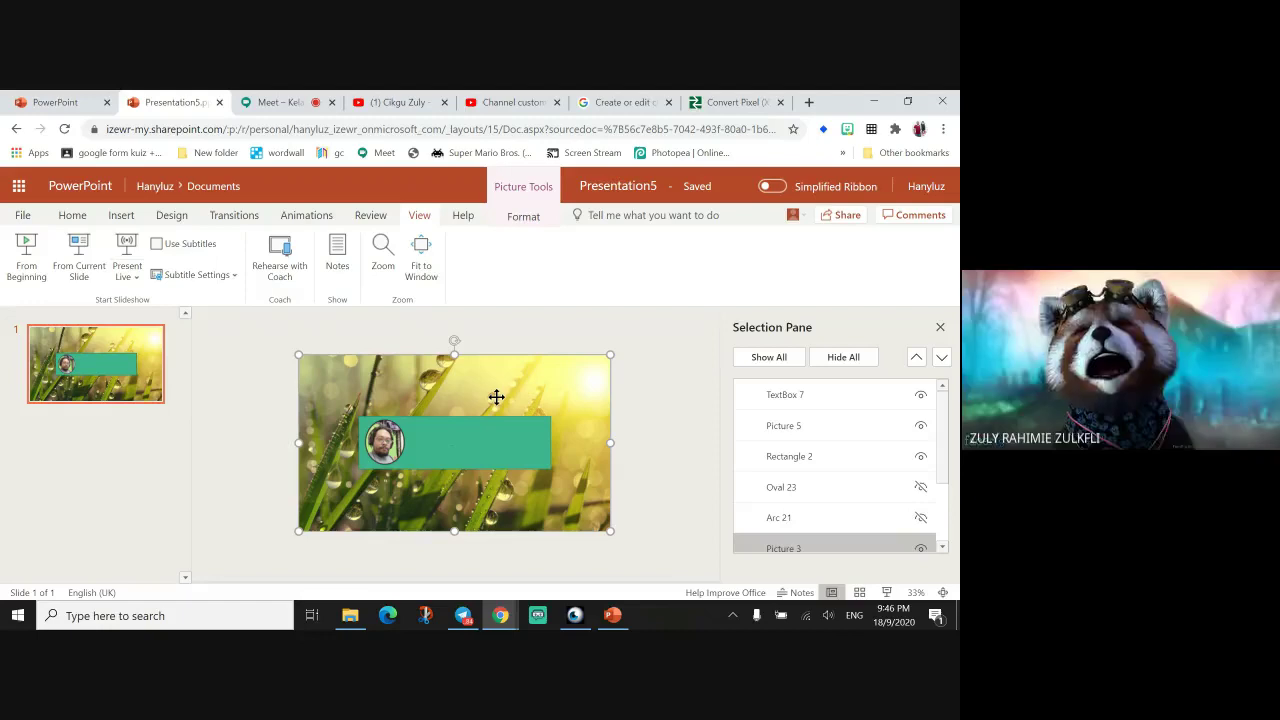
mouse_move(495, 401)
left_mouse_down()
mouse_move(534, 514)
mouse_move(497, 401)
left_mouse_up()
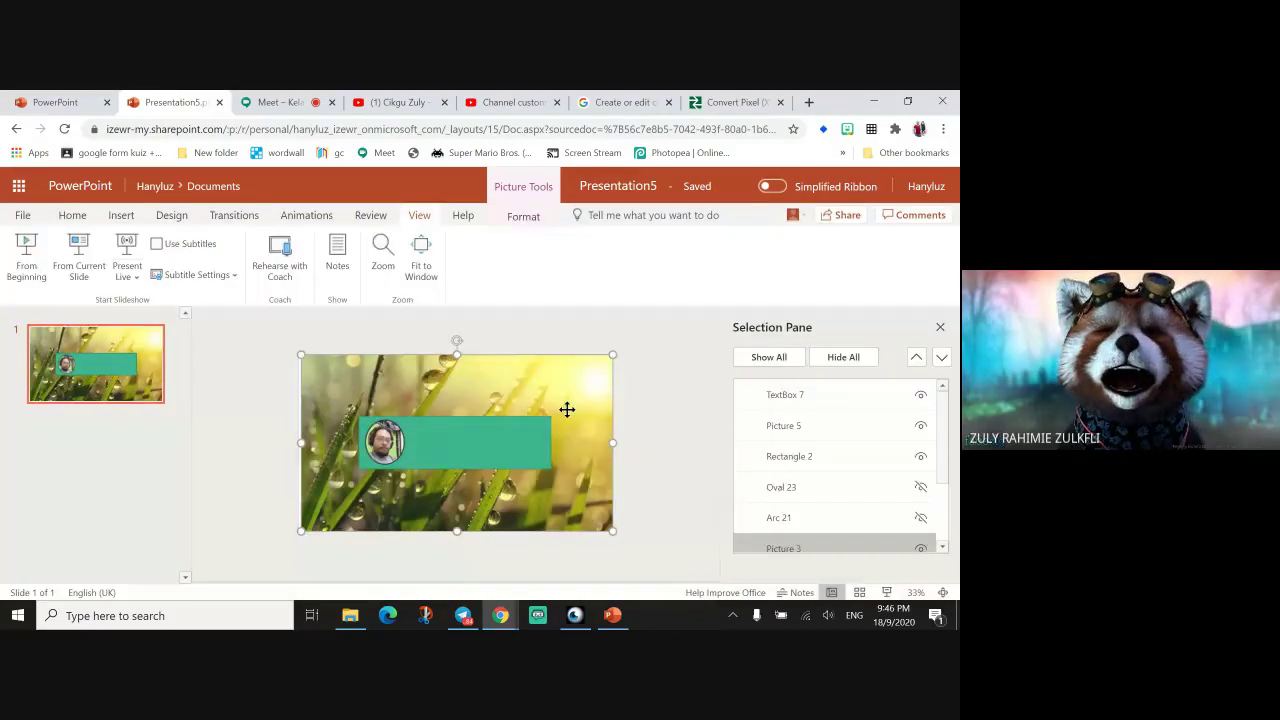
left_click_drag(566, 409, 563, 409)
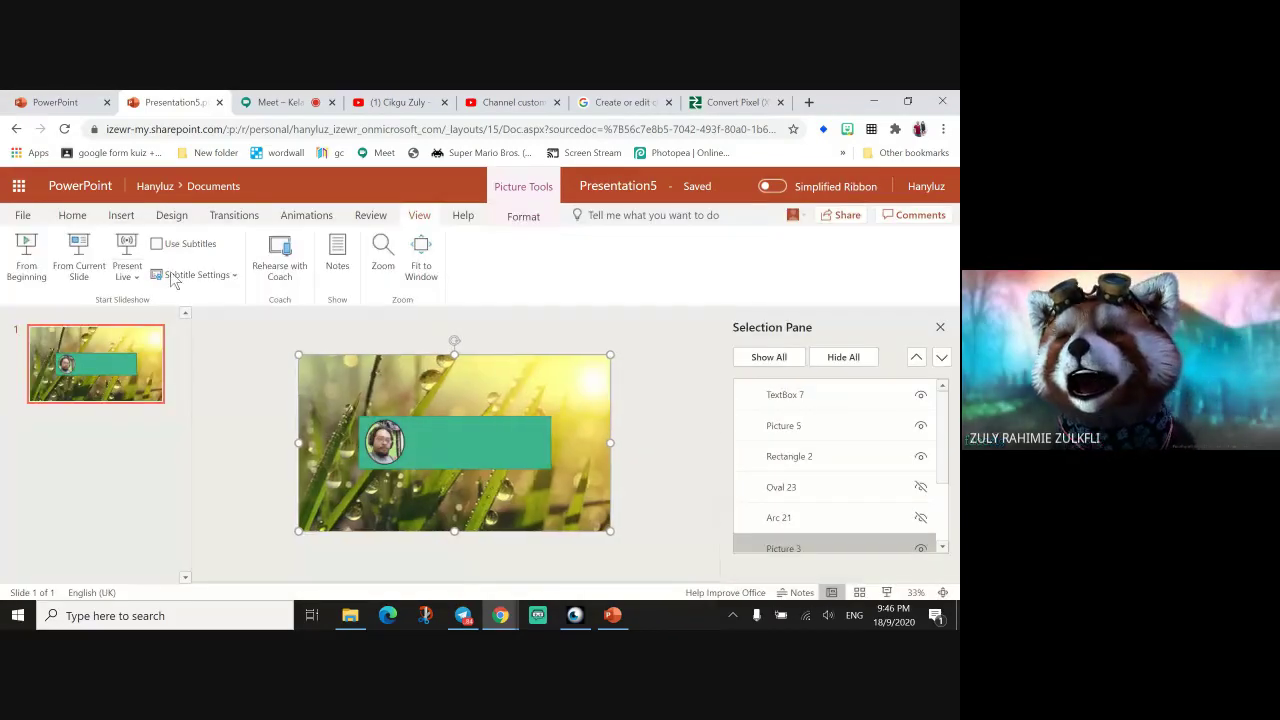
Examine the slide's background formatting options, including the solid fill colours.
left_click(171, 215)
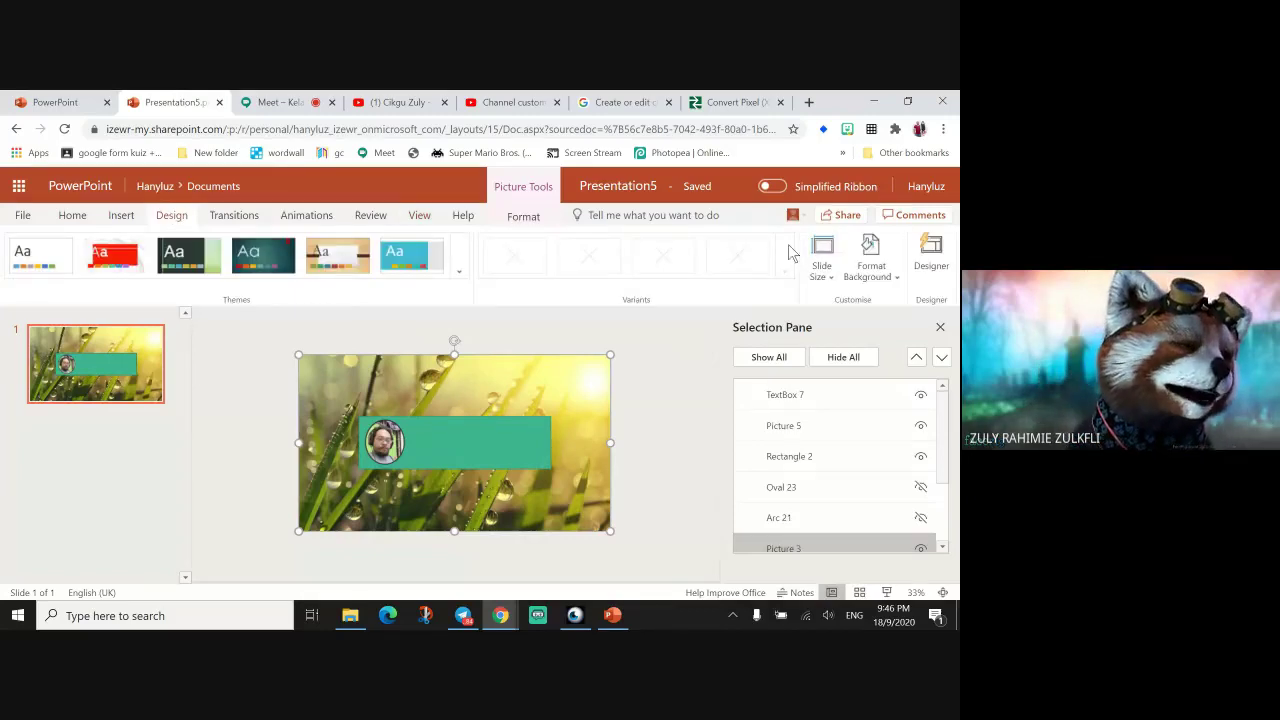
left_click(896, 277)
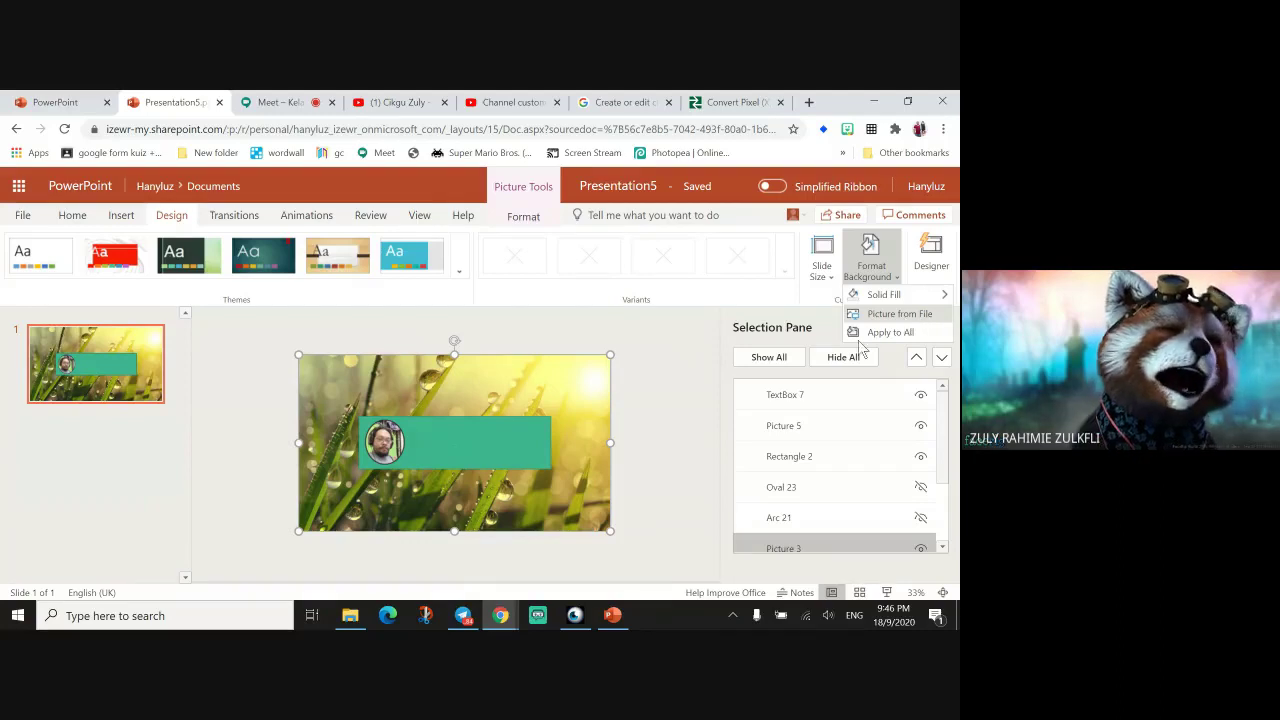
mouse_move(884, 294)
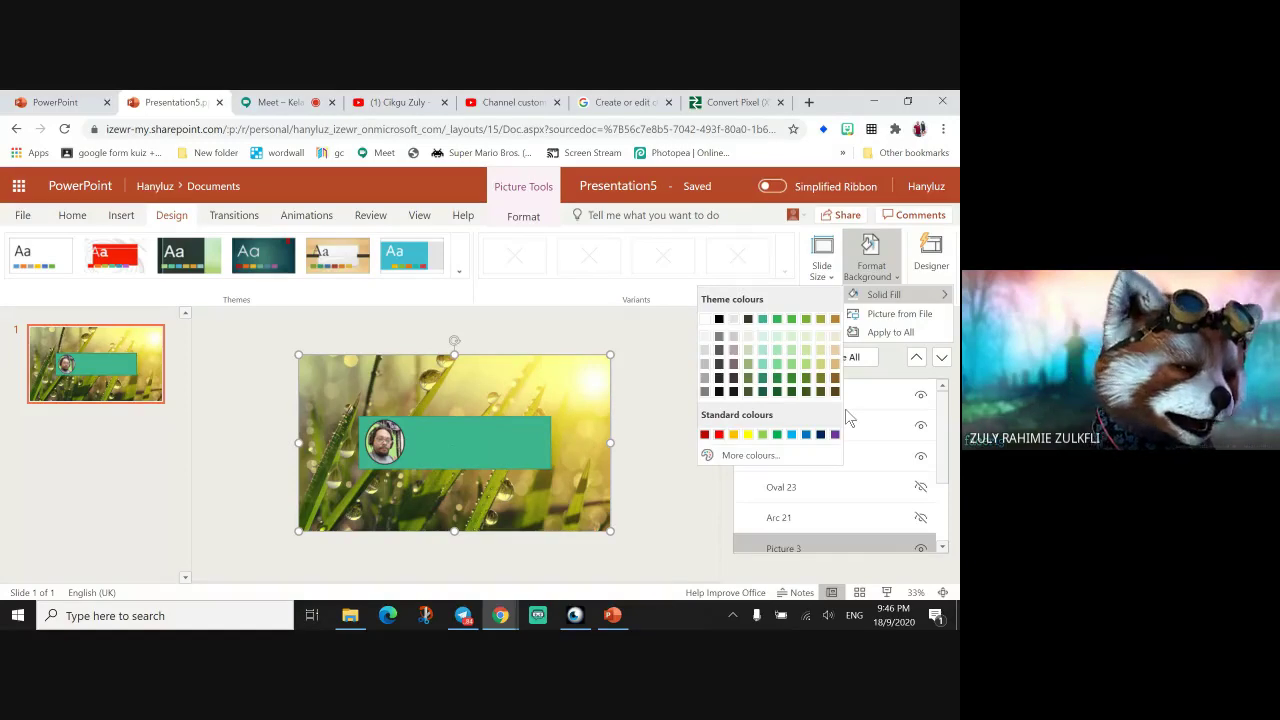
left_click(577, 384)
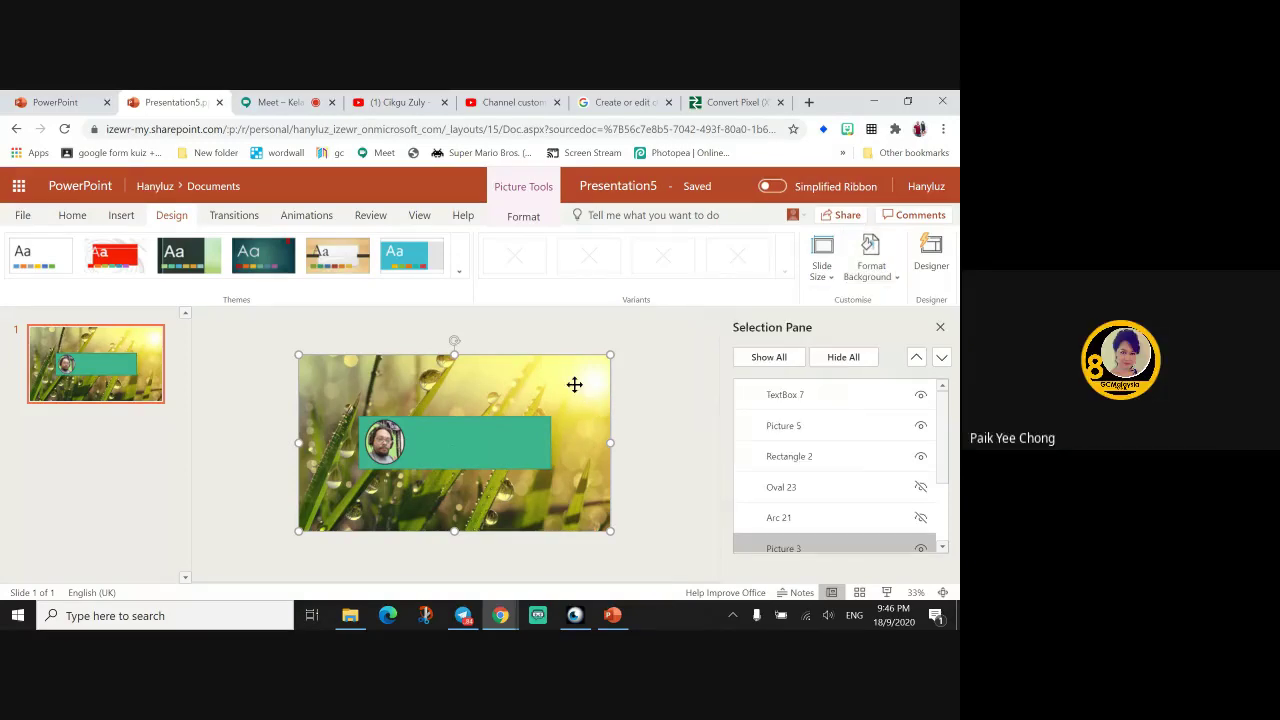
Try moving the empty text box and the background picture together, and return both to their original position.
left_click(457, 450)
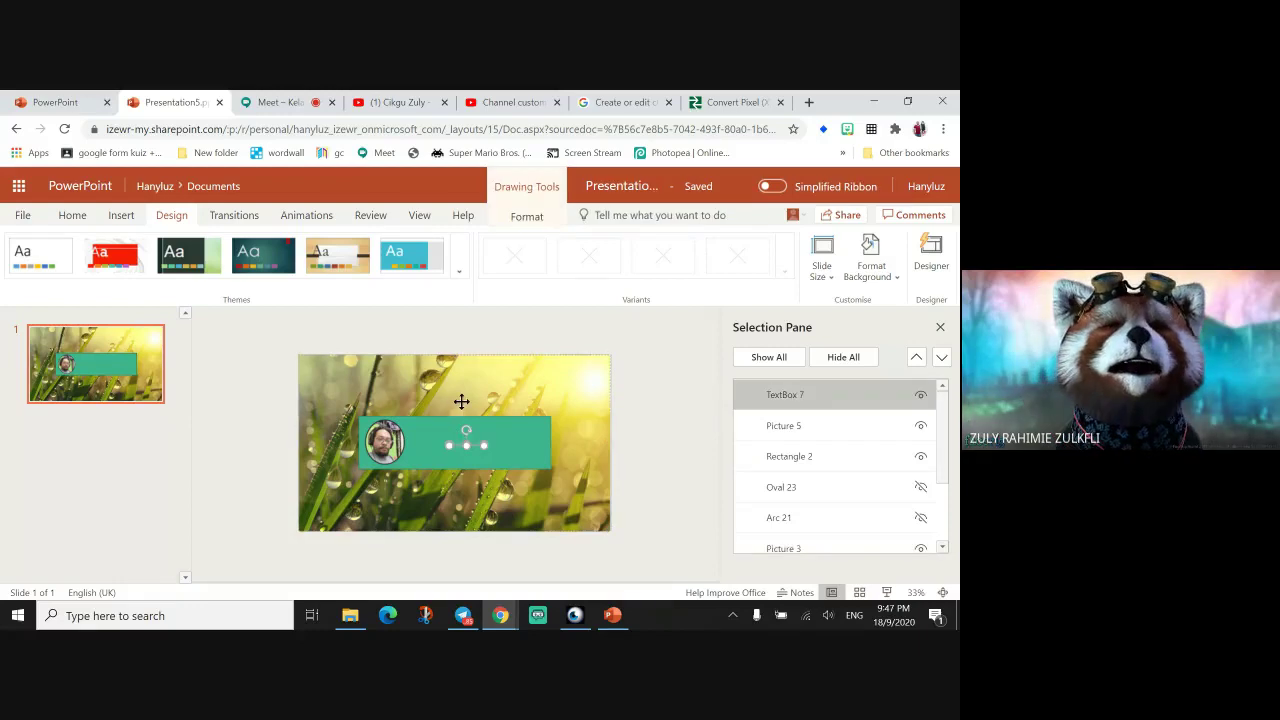
left_click(460, 403, "ctrl")
left_click_drag(460, 403, 418, 436)
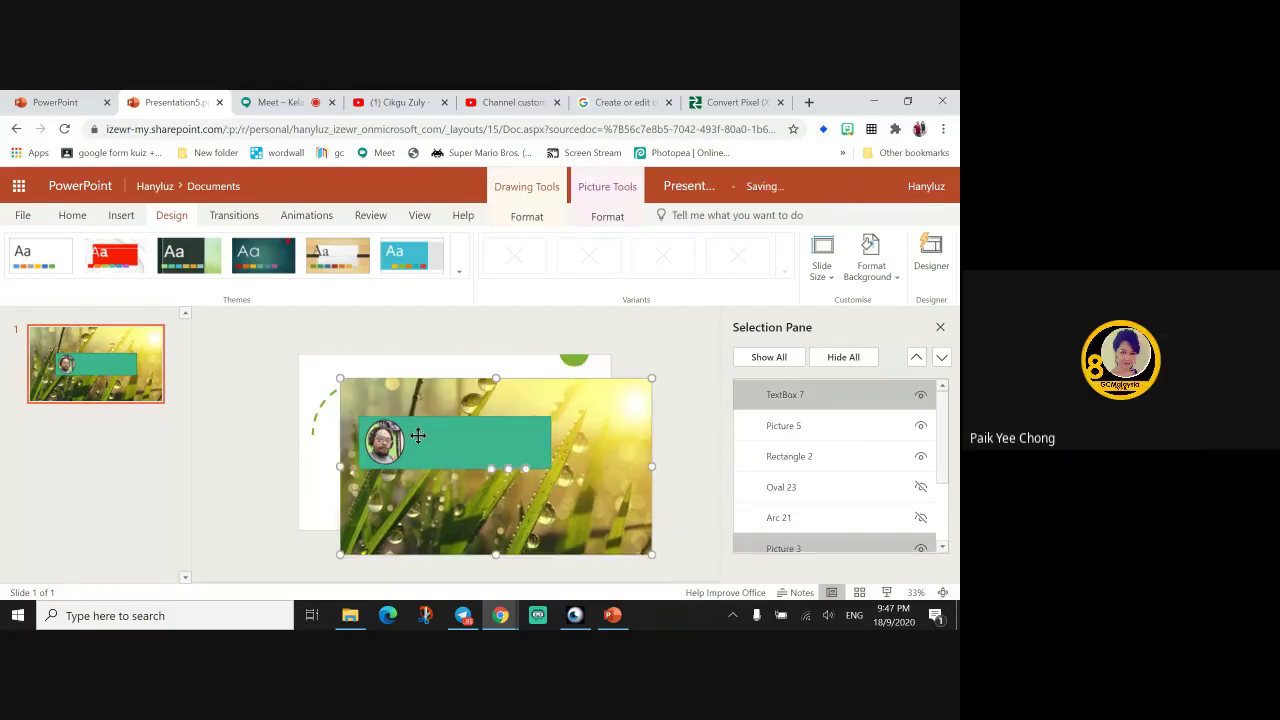
left_click(418, 436)
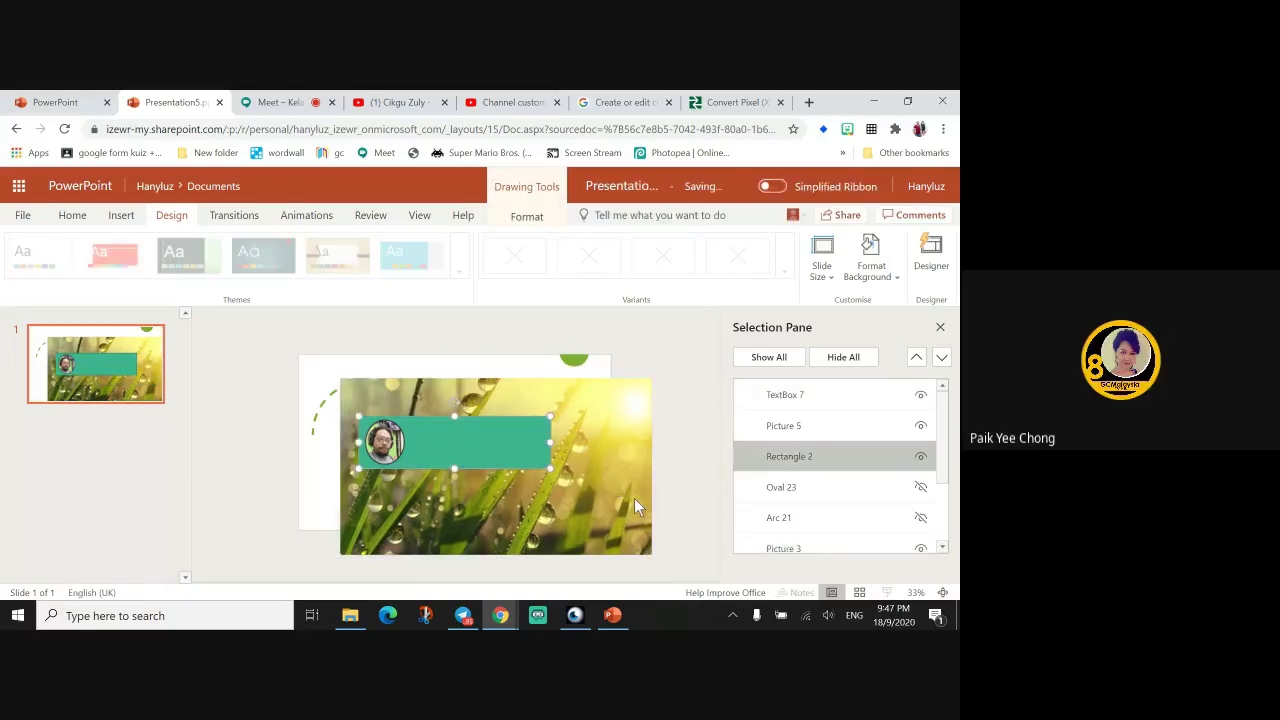
left_click(634, 500)
left_click_drag(356, 447, 314, 423)
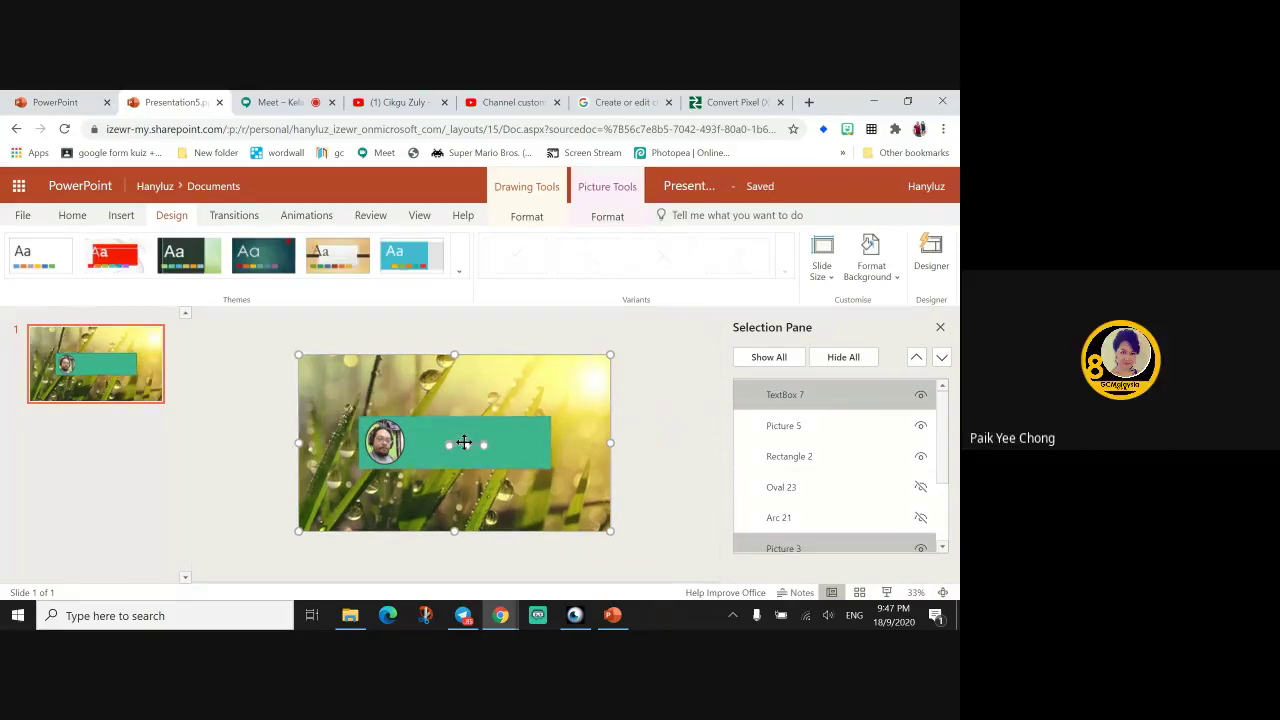
Try stretching the selected text box and background picture vertically, undo the stretch, and try deleting both objects.
left_click_drag(465, 447, 466, 462)
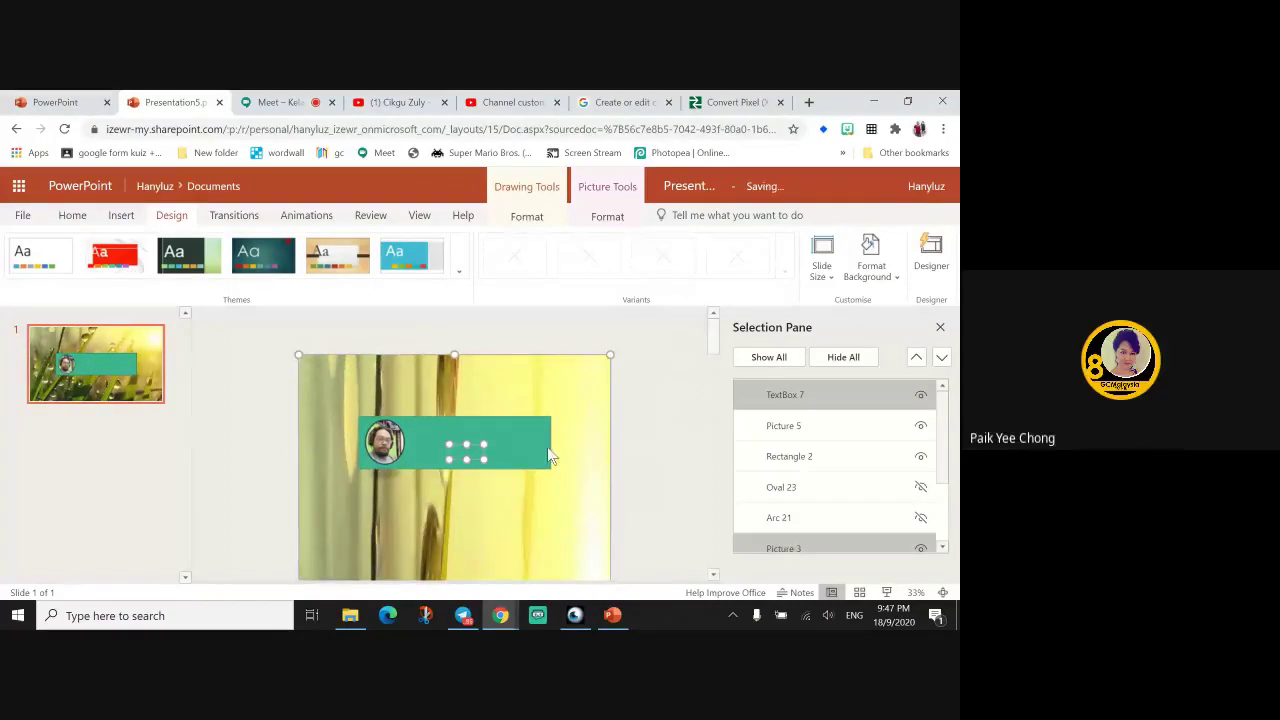
key("ctrl+z")
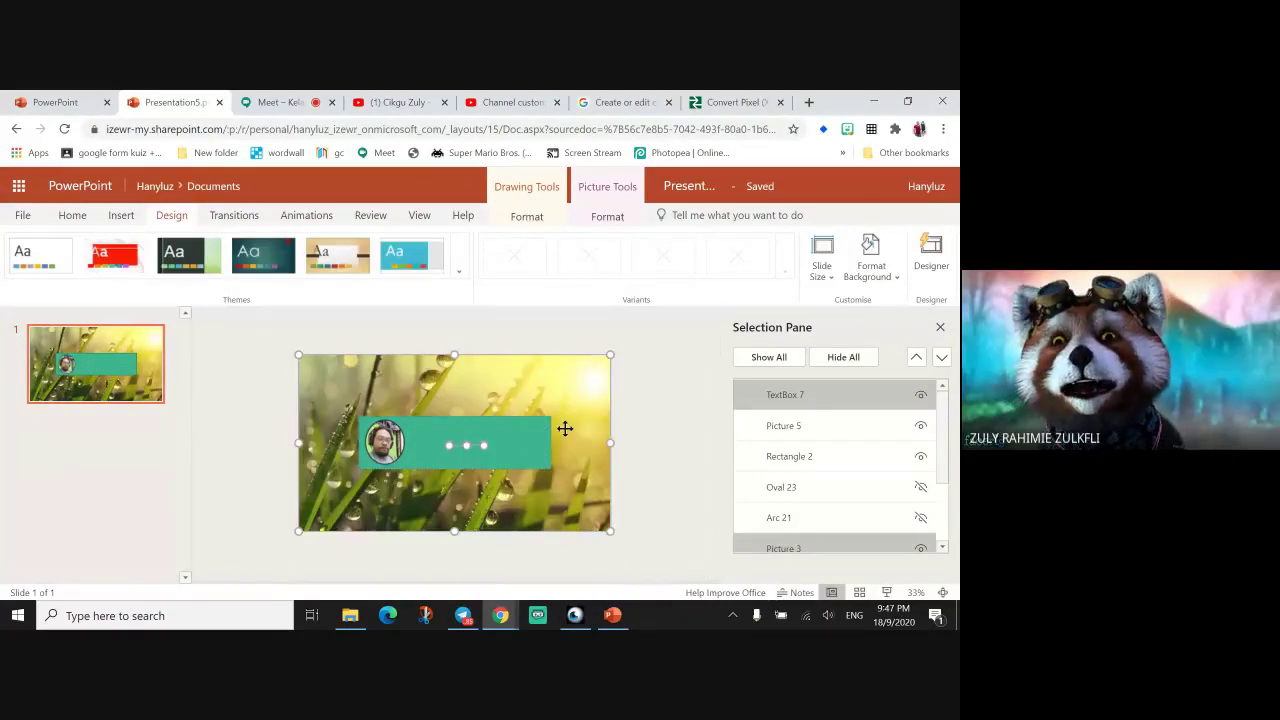
key("Delete")
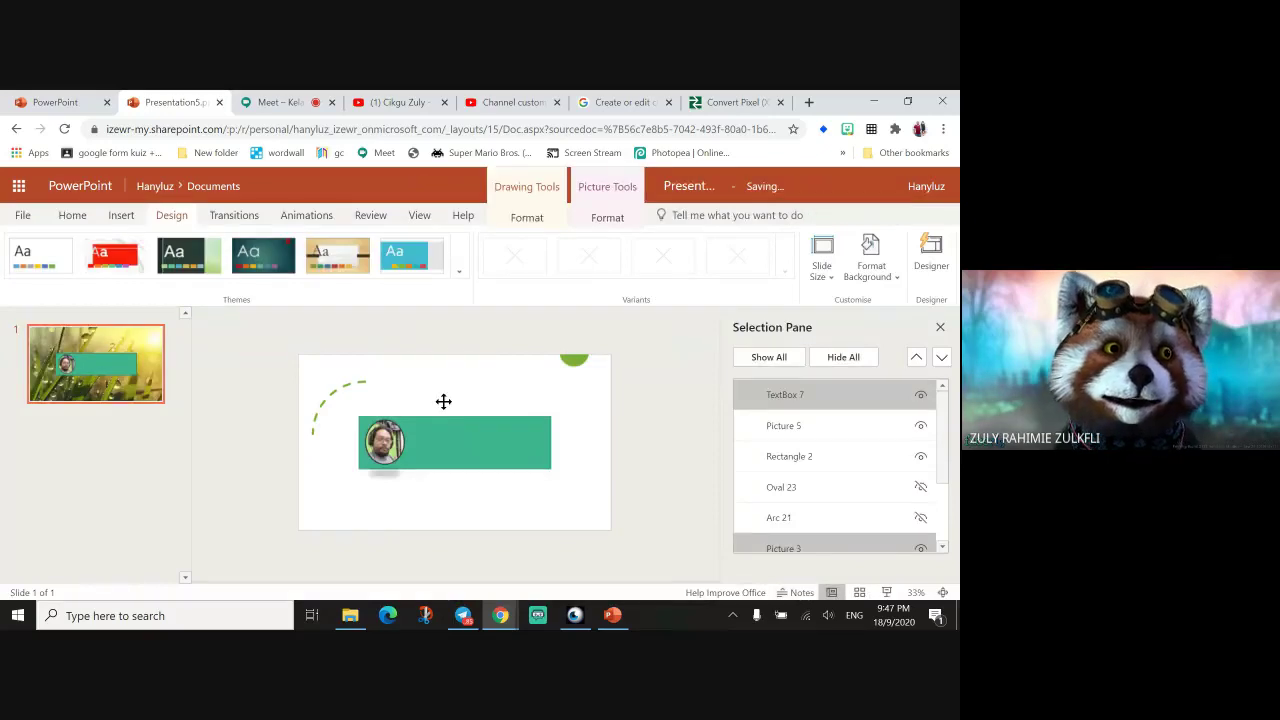
right_click(504, 395)
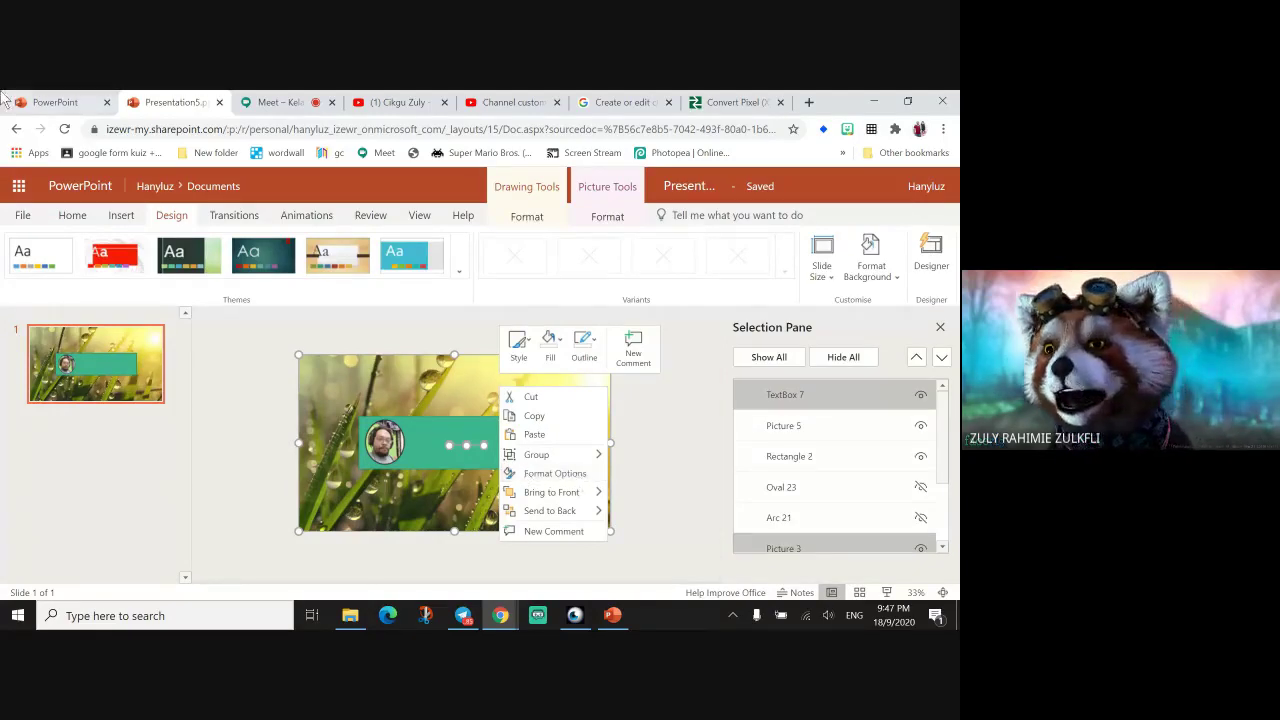
Create a new blank presentation and open its custom slide size settings.
left_click(50, 102)
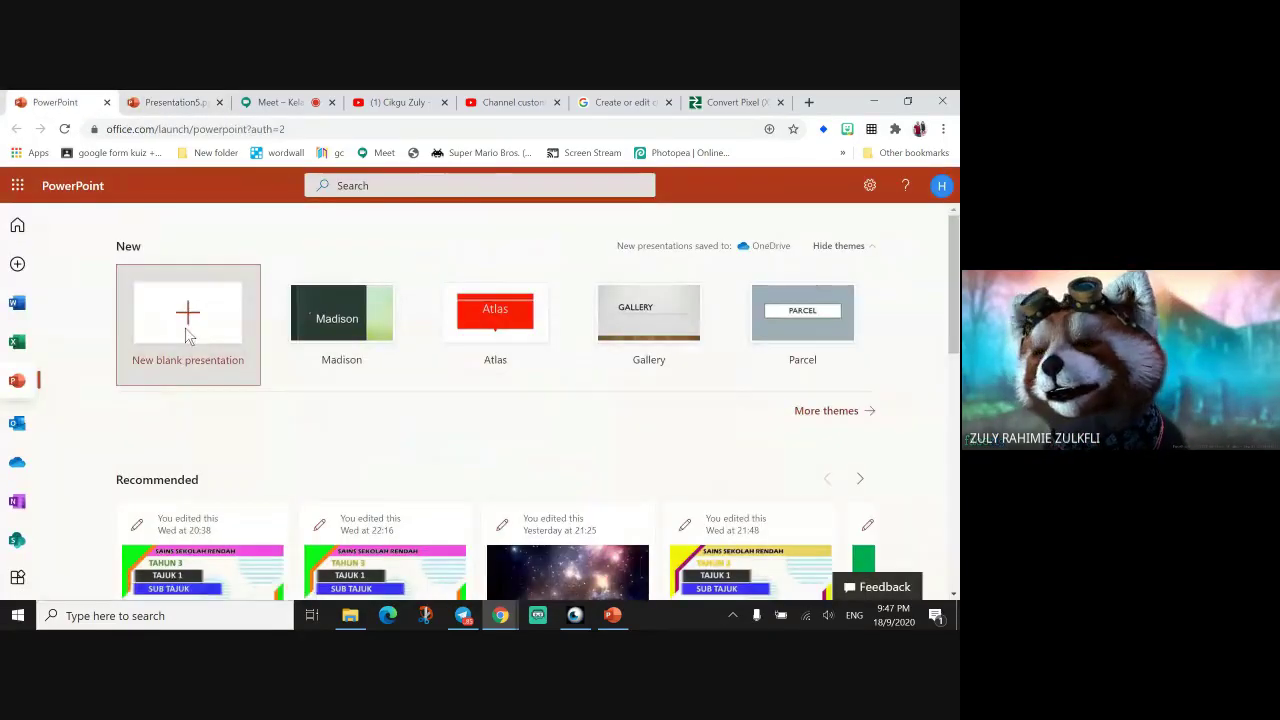
left_click(189, 336)
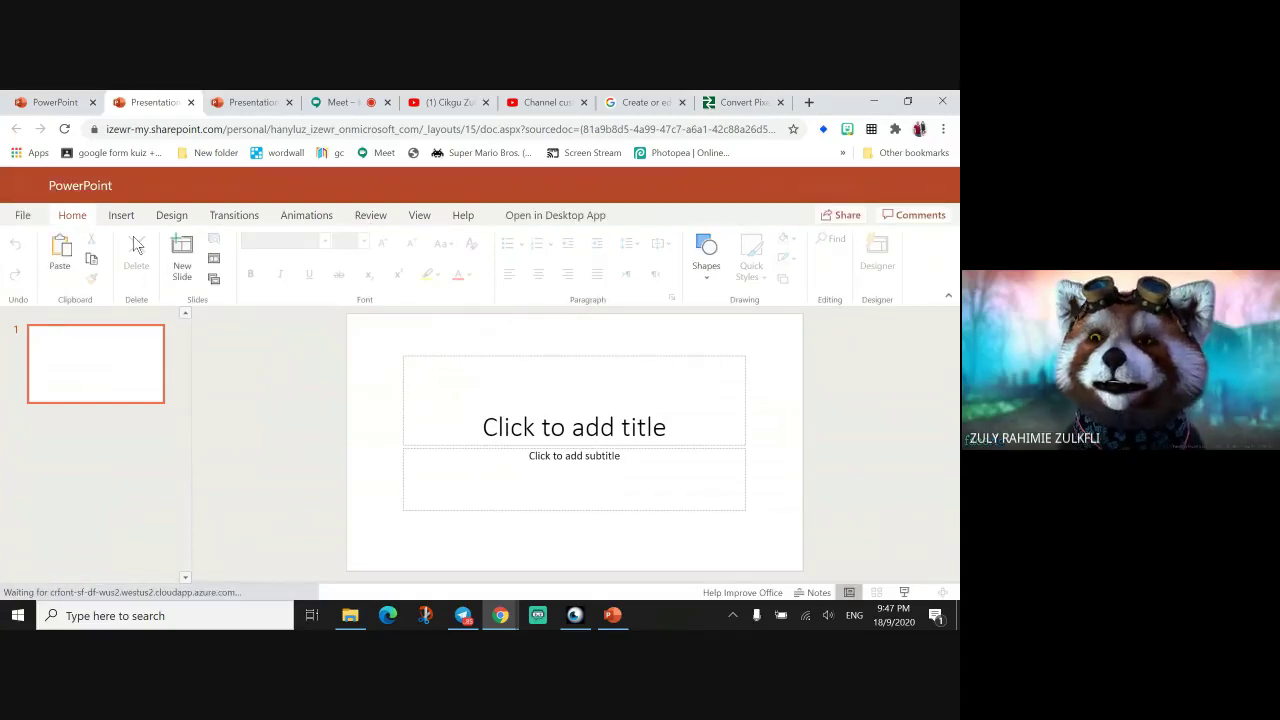
left_click(165, 218)
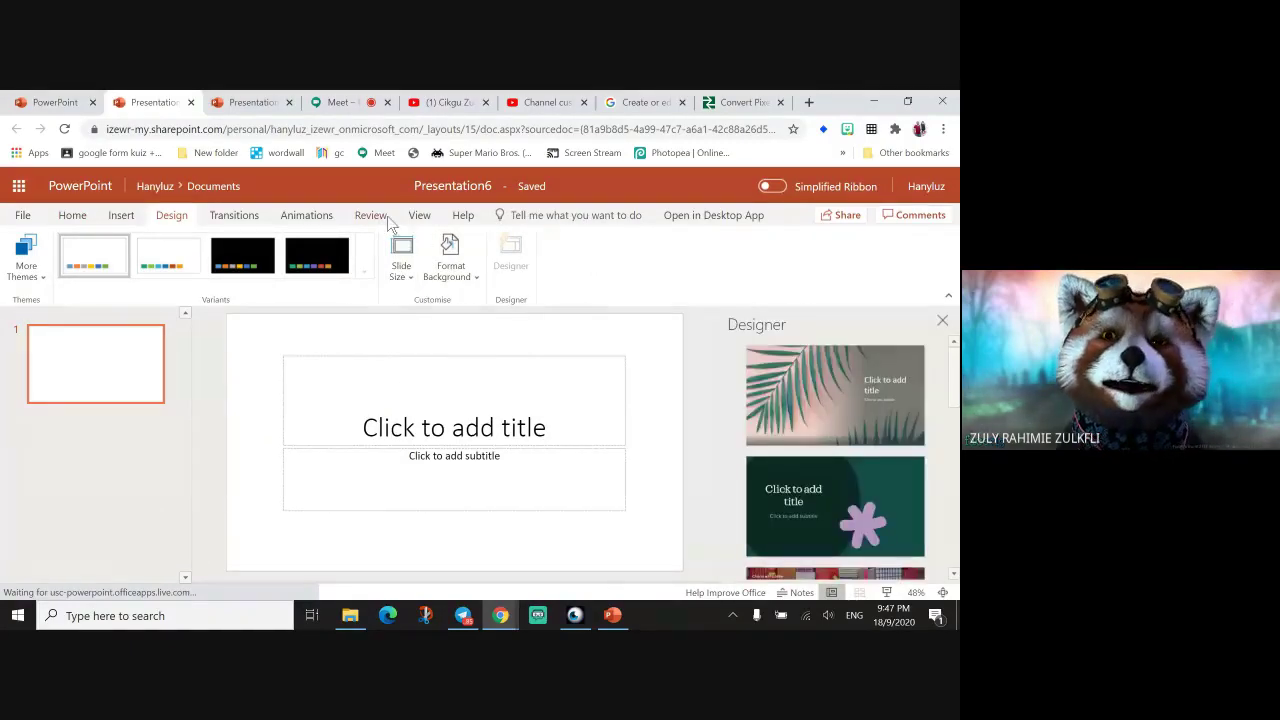
left_click(401, 258)
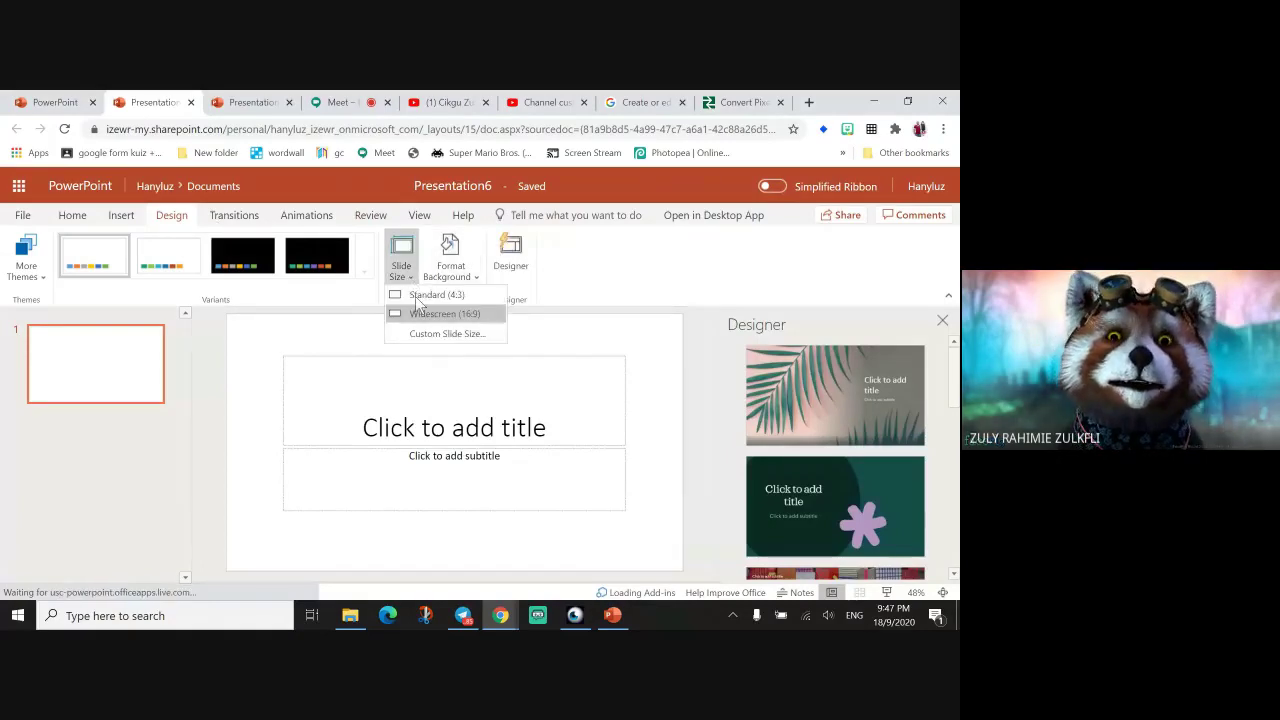
left_click(426, 335)
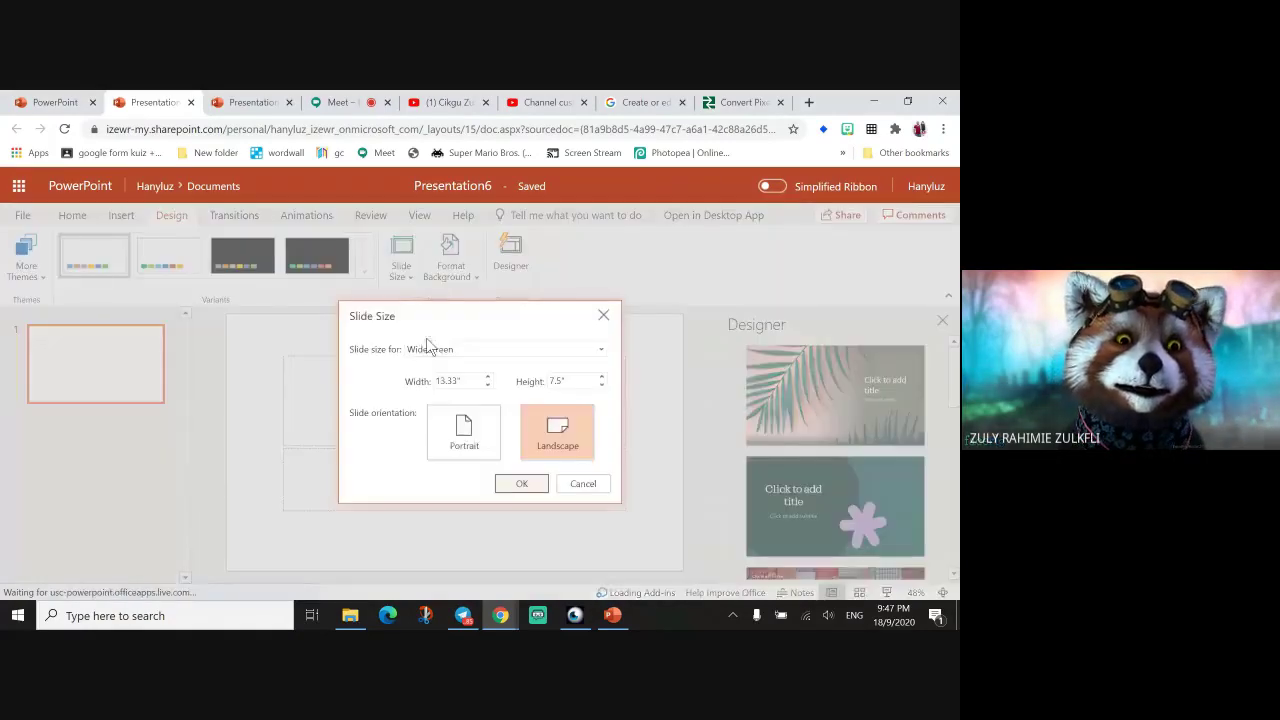
Copy the custom slide width of 21.33" from Presentation5 and set it as the new presentation's slide width.
left_click(245, 102)
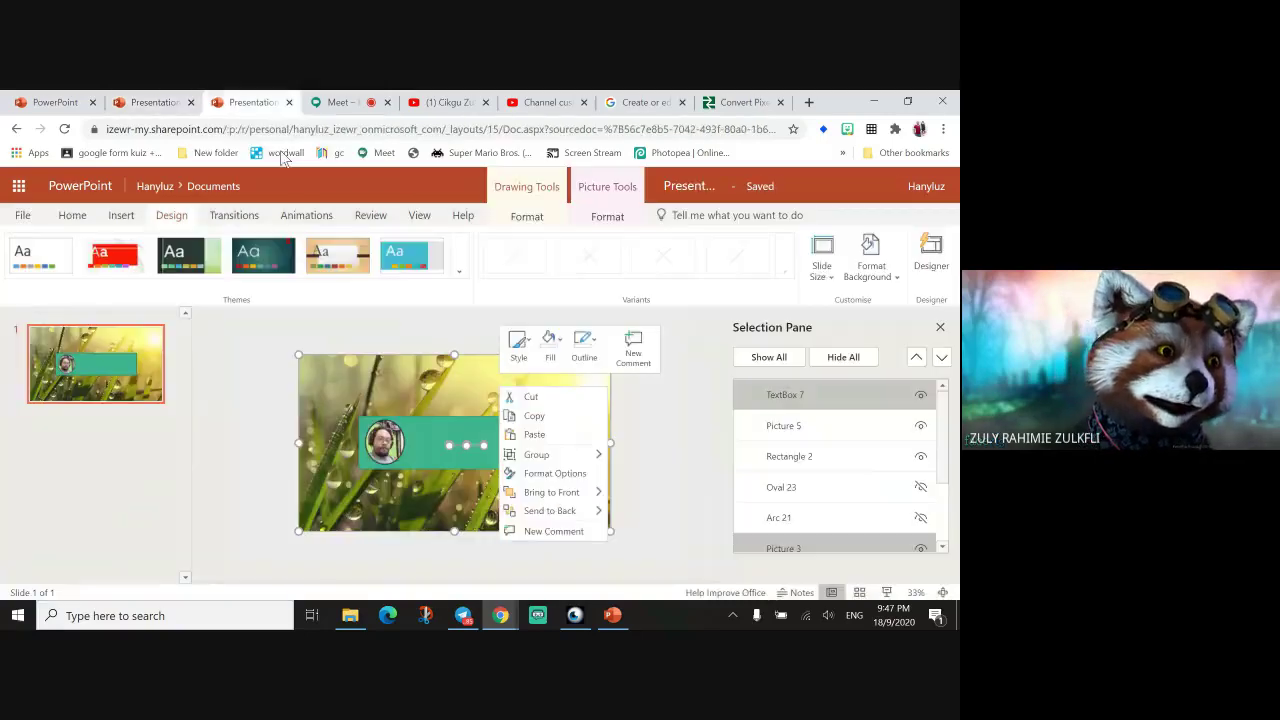
left_click(822, 258)
left_click(850, 334)
double_click(471, 381)
key("ctrl+c")
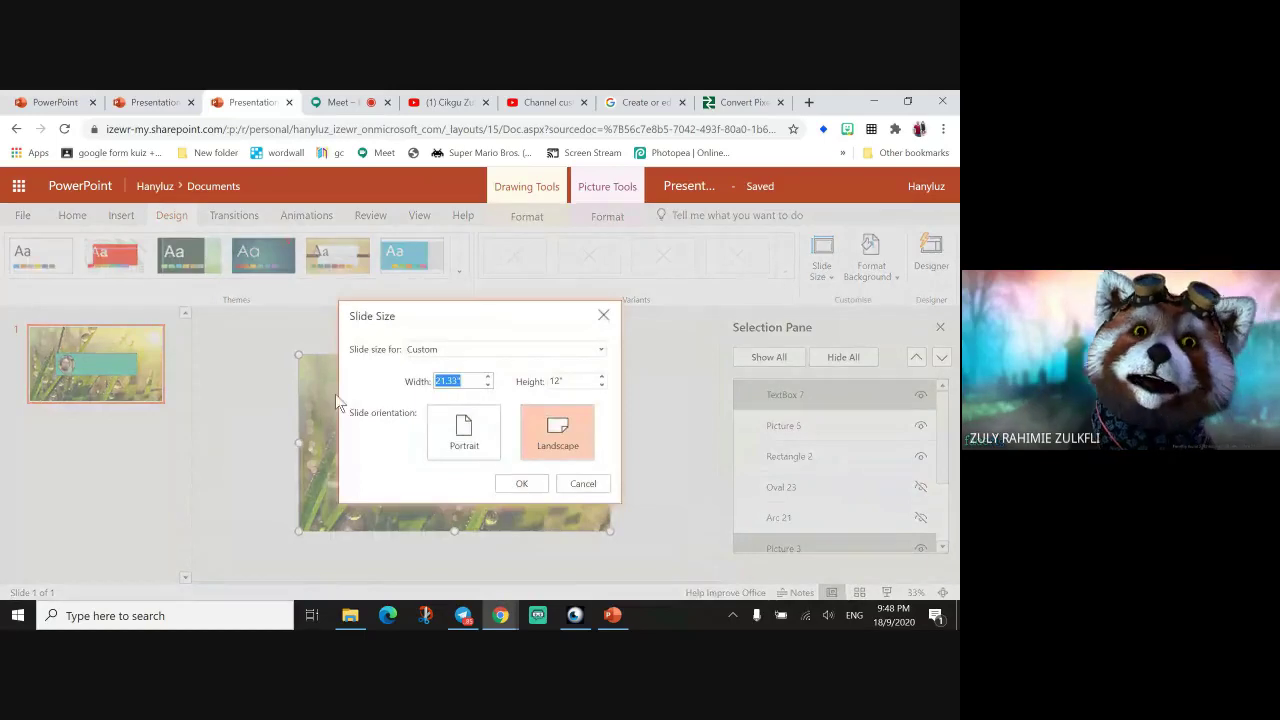
left_click(150, 104)
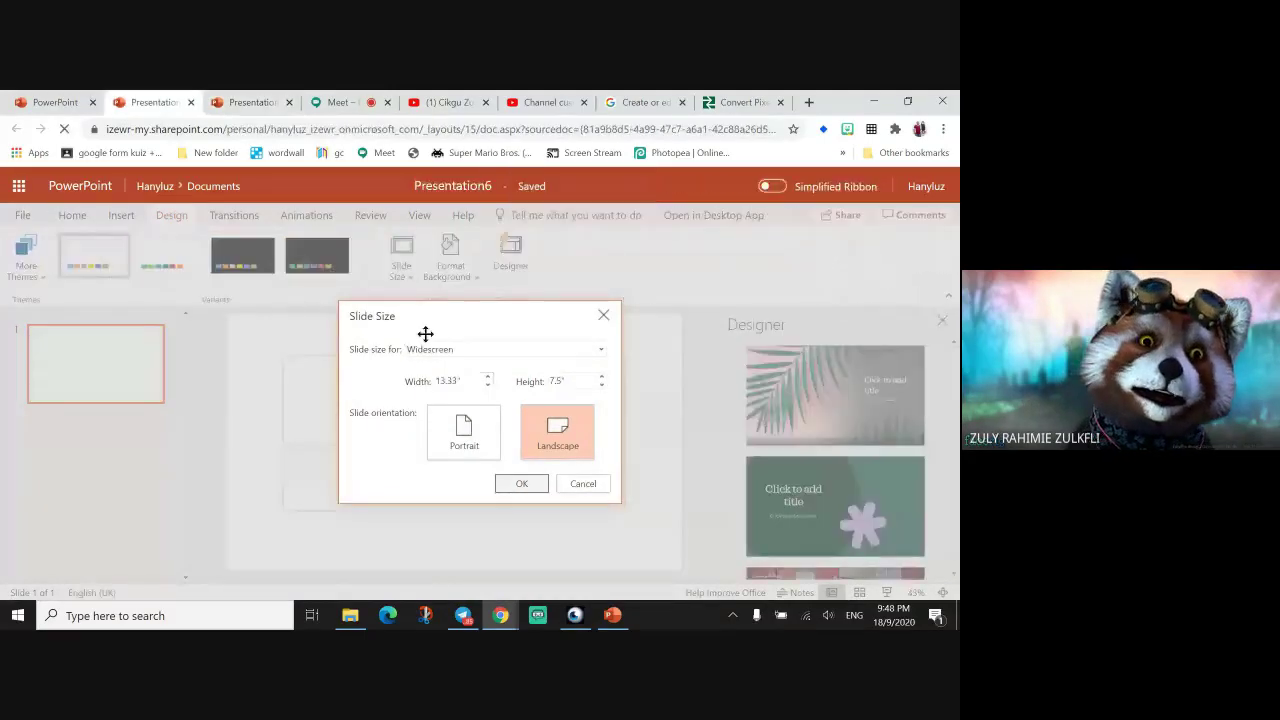
double_click(452, 381)
key("ctrl+v")
Check the slide height in Presentation5, set the new presentation's height to 12", and apply the custom slide size.
double_click(585, 381)
key("ctrl+Tab")
double_click(573, 384)
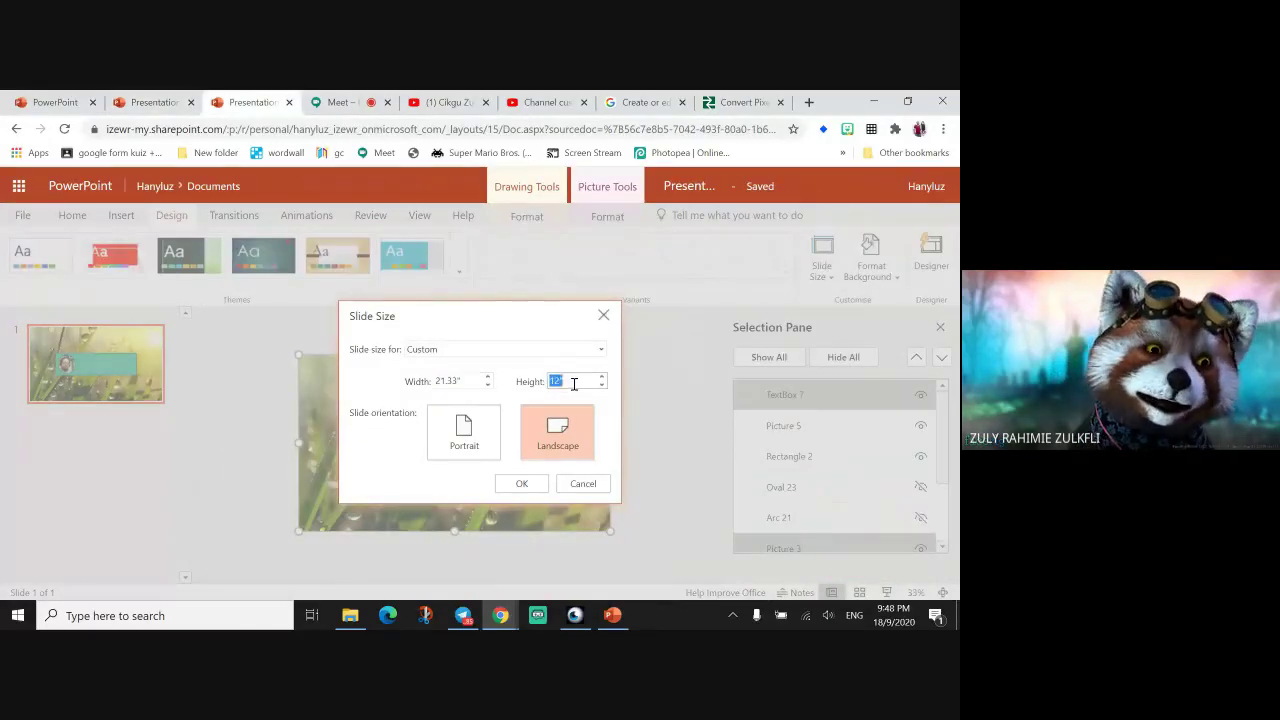
left_click(150, 102)
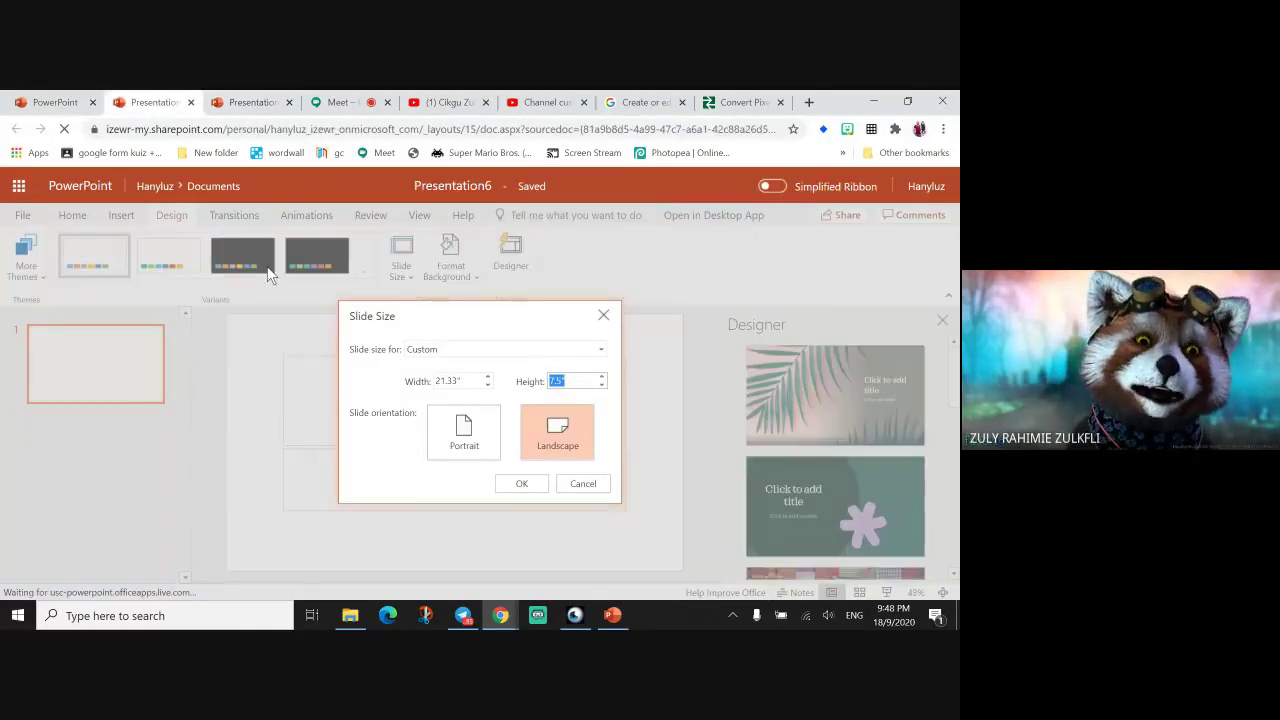
type("12")
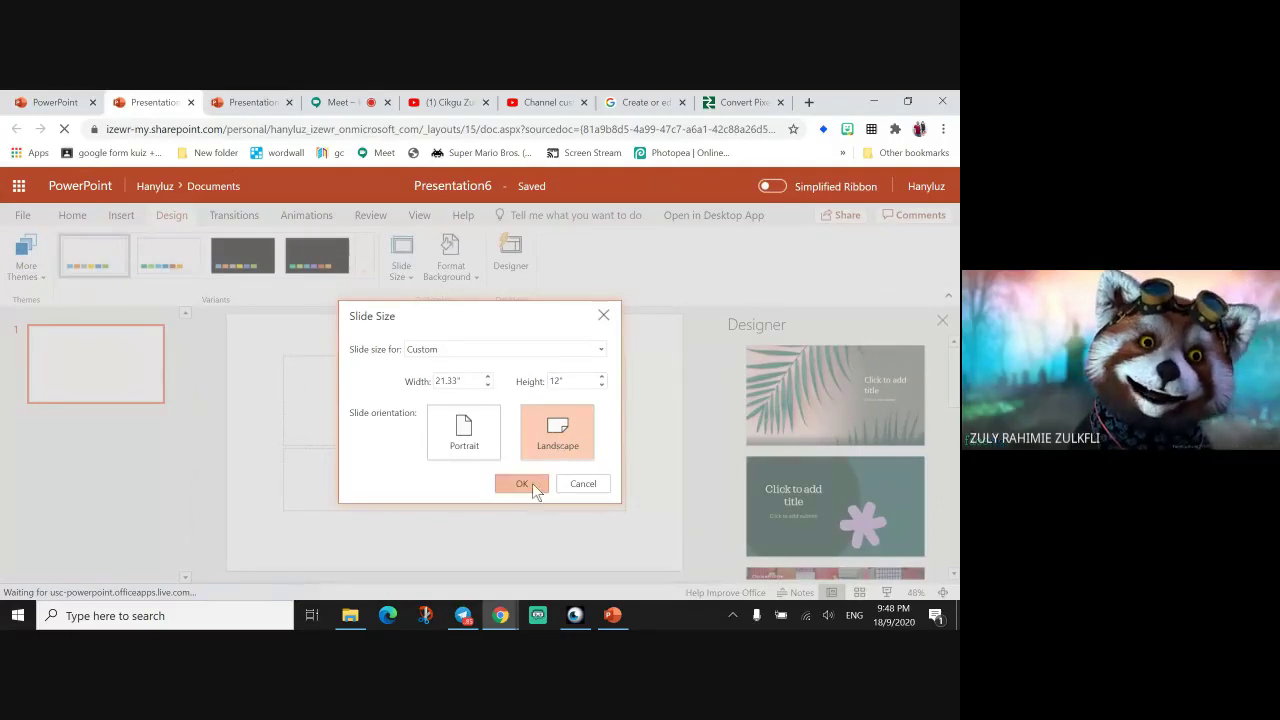
left_click(532, 483)
left_click(566, 424)
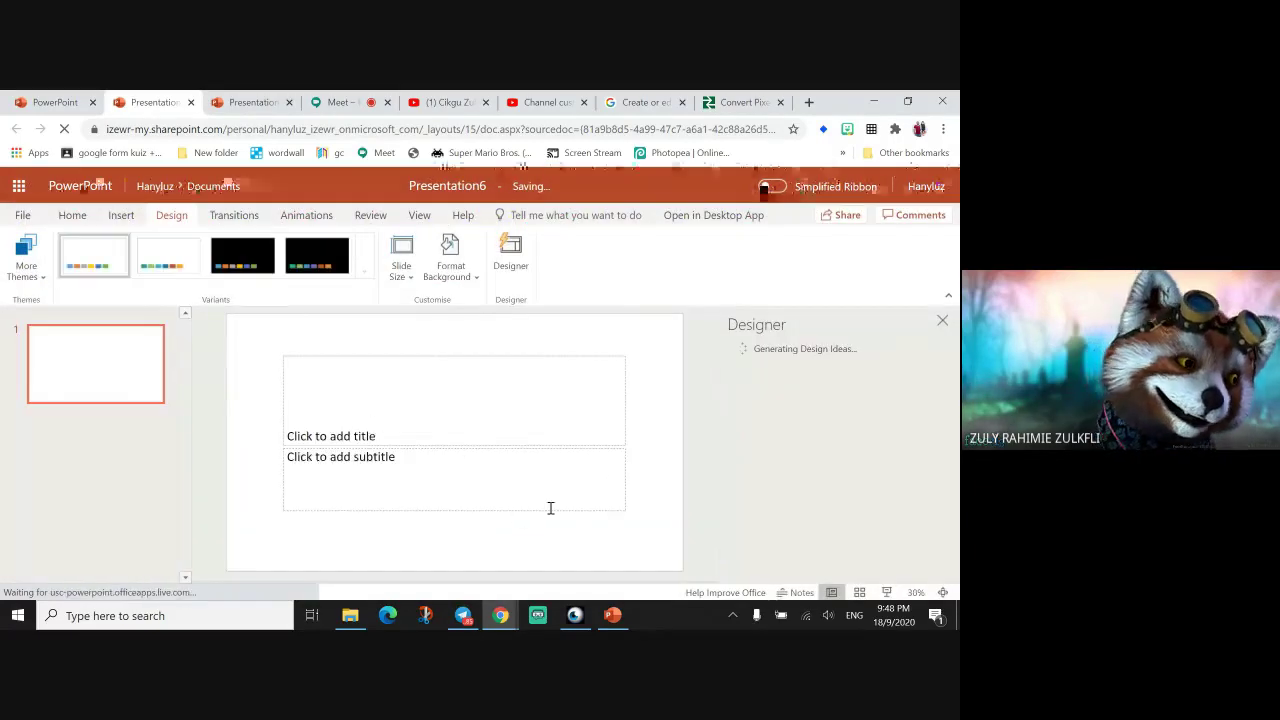
Apply the Designer idea with the dark blue abstract light-streak background to the title slide.
scroll(800, 500, "down", 1)
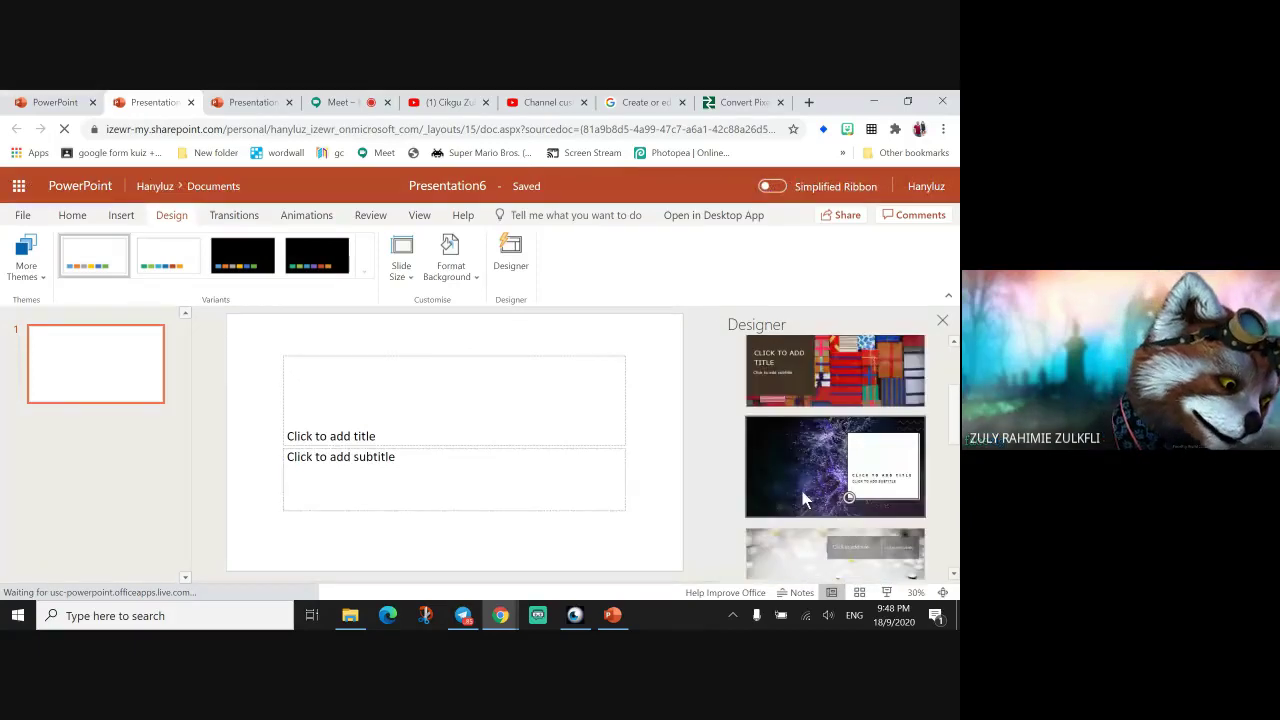
scroll(810, 490, "up", 1)
scroll(809, 490, "down", 1)
scroll(808, 490, "down", 2)
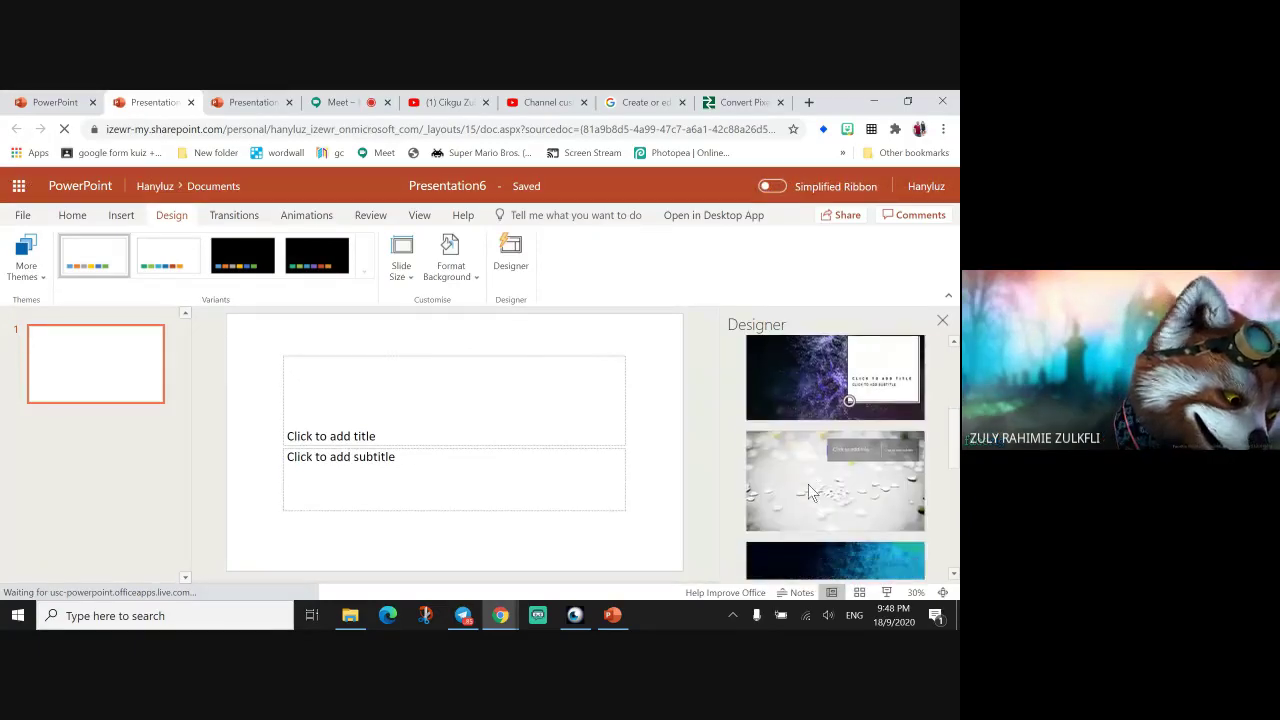
scroll(808, 490, "down", 2)
scroll(810, 492, "down", 2)
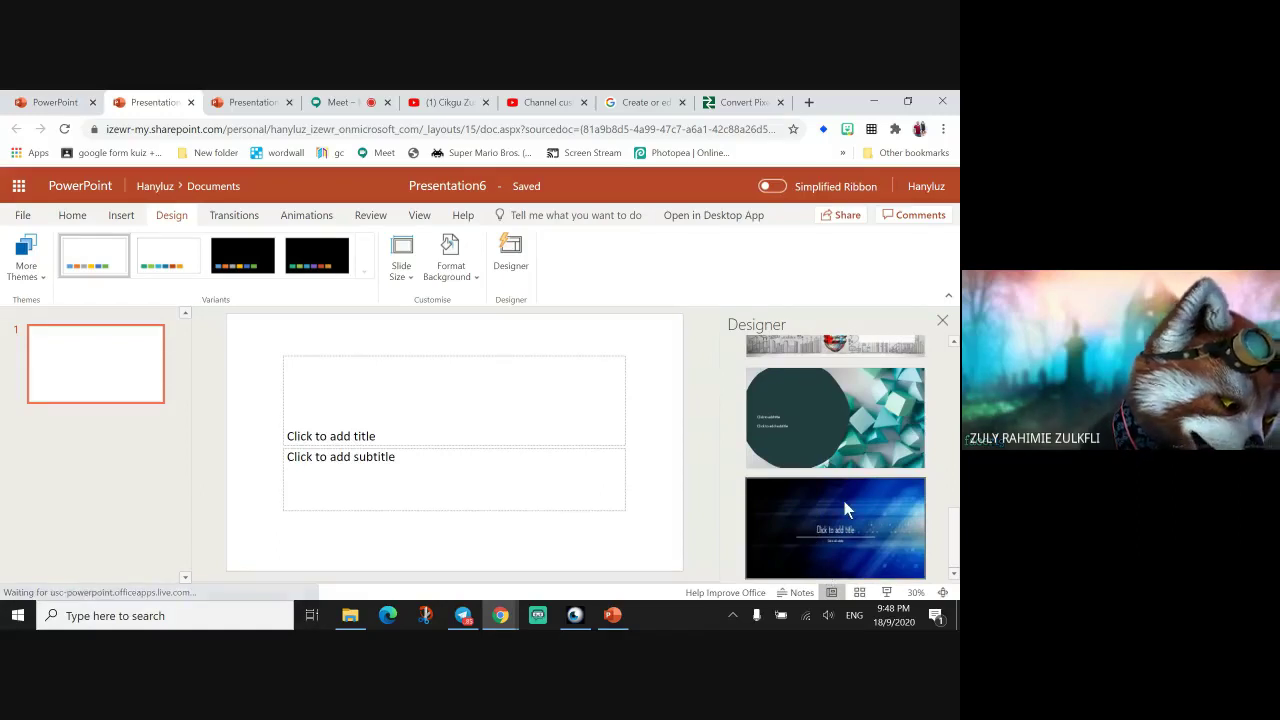
left_click(844, 501)
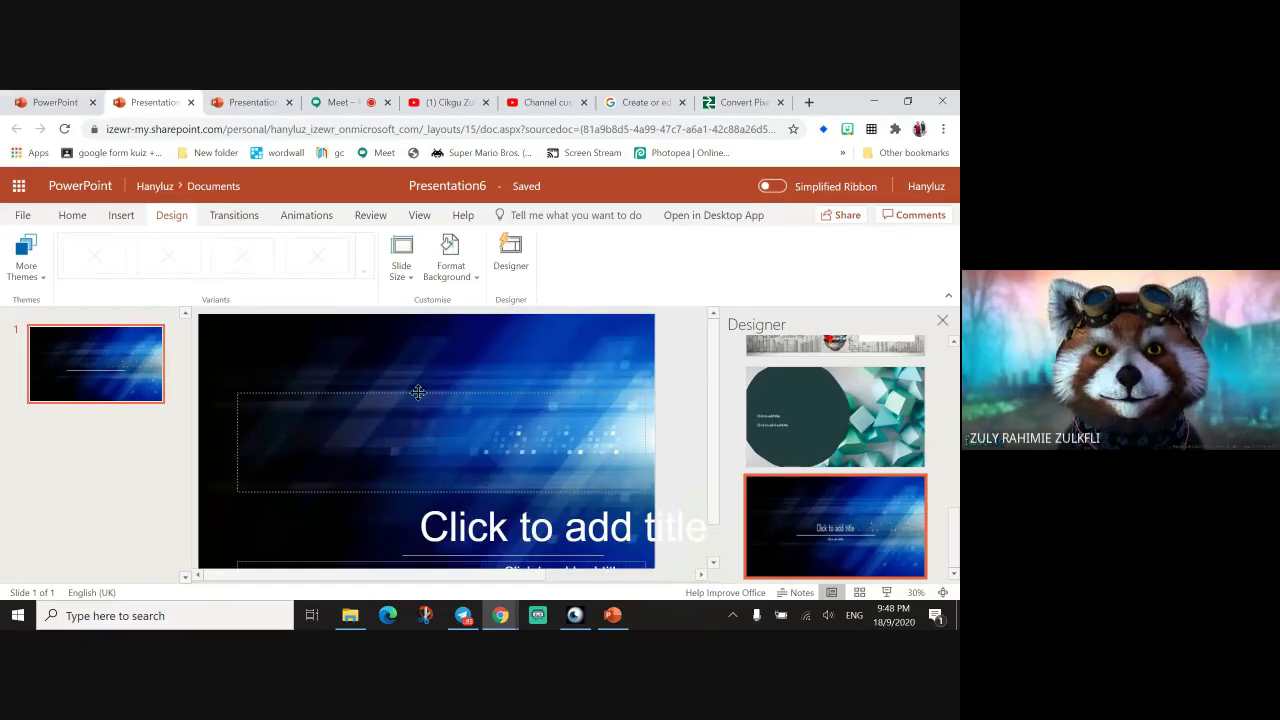
Examine the sources offered for replacing the blue background picture, without changing it.
left_click(405, 394)
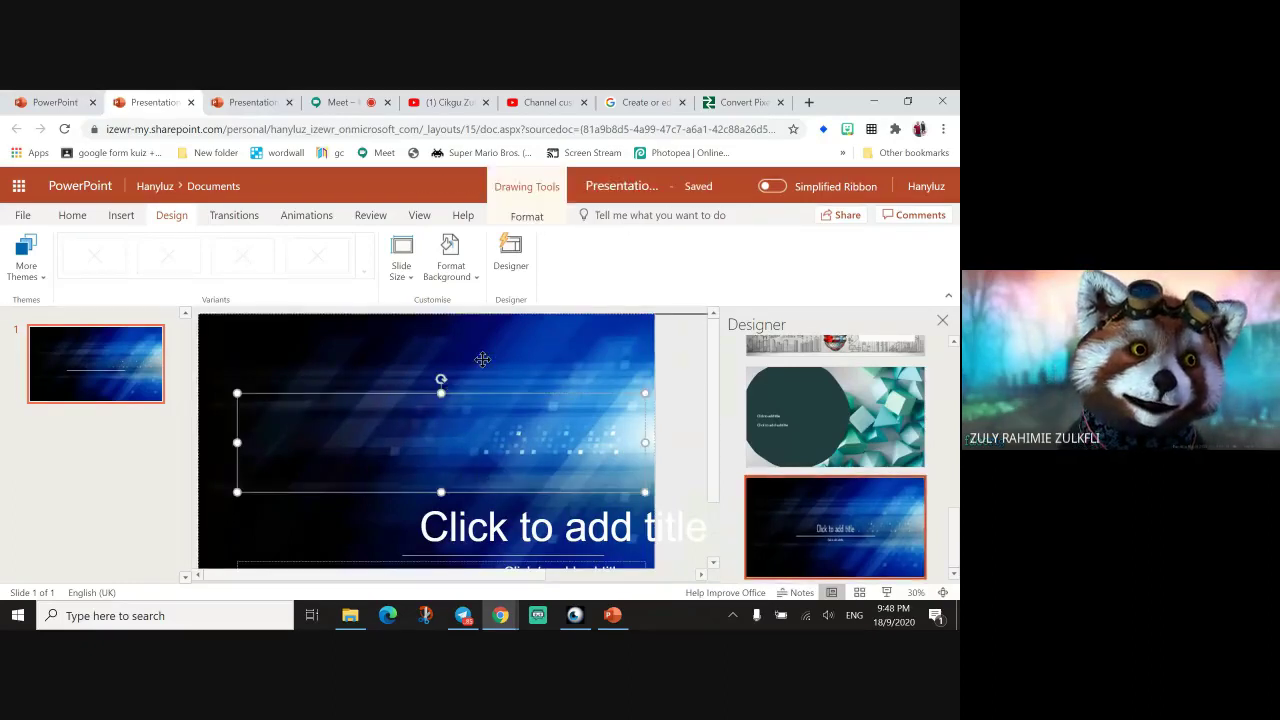
right_click(482, 359)
mouse_move(553, 435)
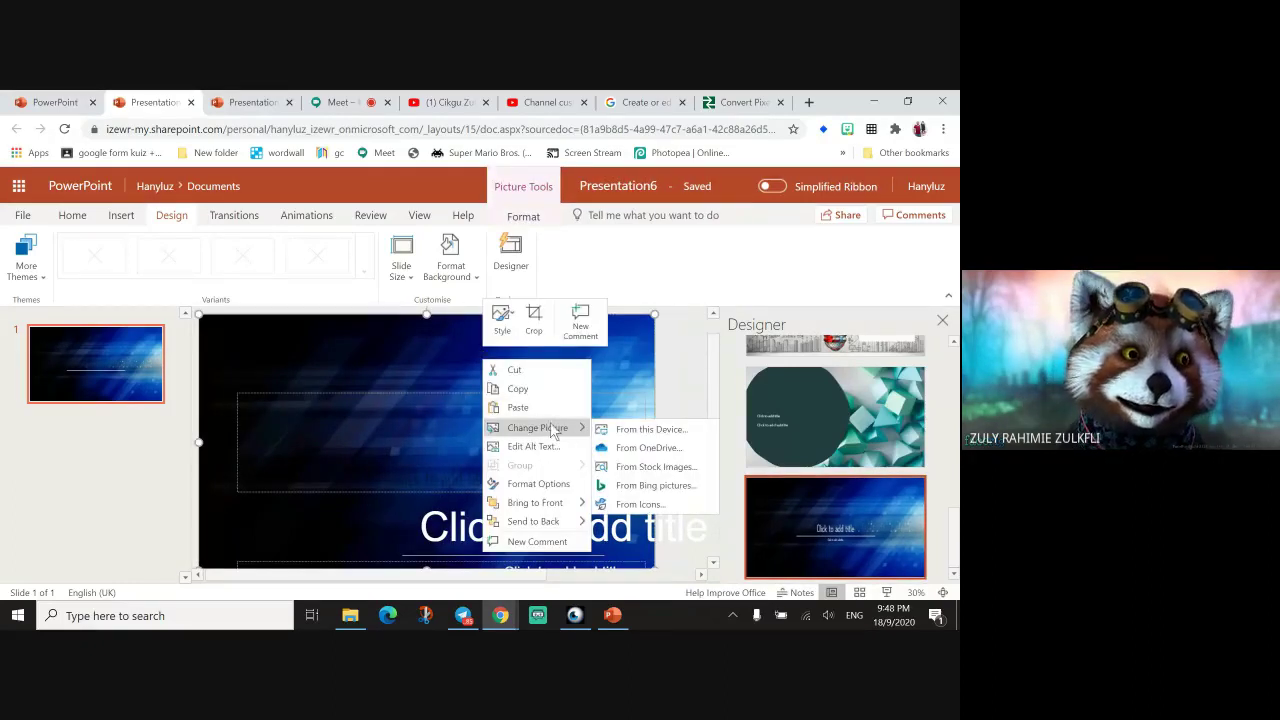
left_click(426, 376)
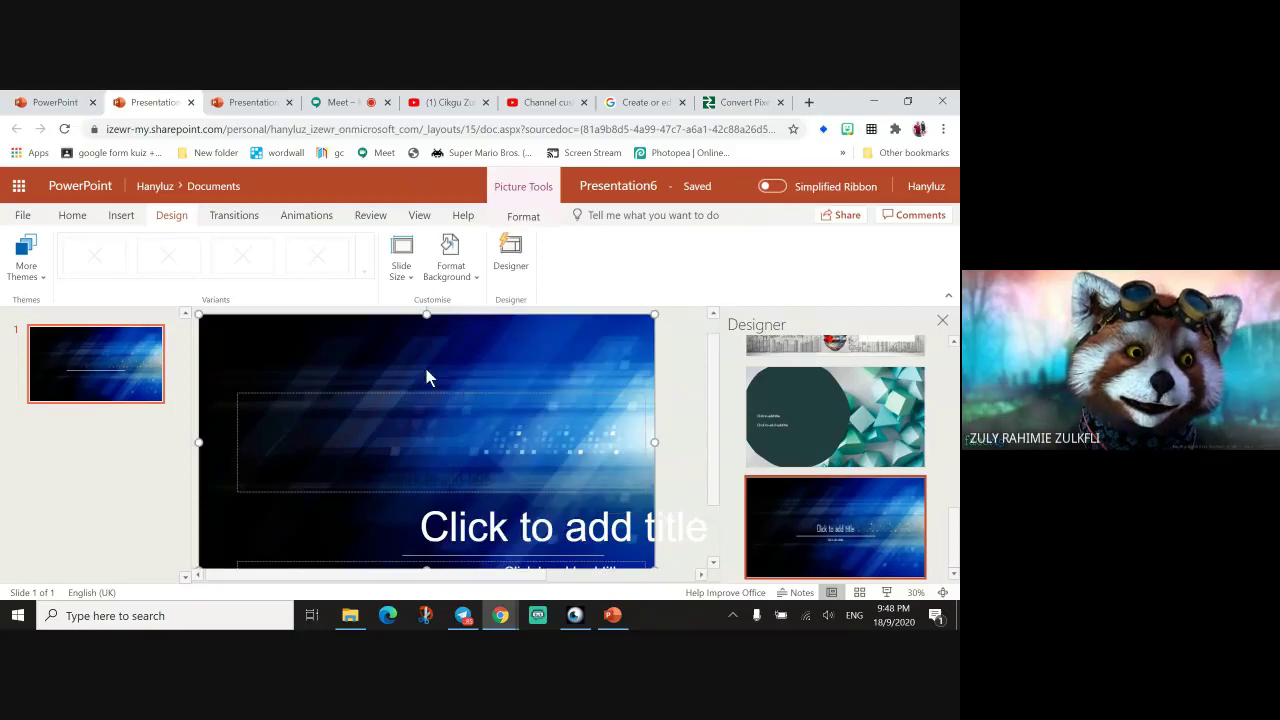
Delete the title and subtitle placeholders from the slide.
left_click(359, 397)
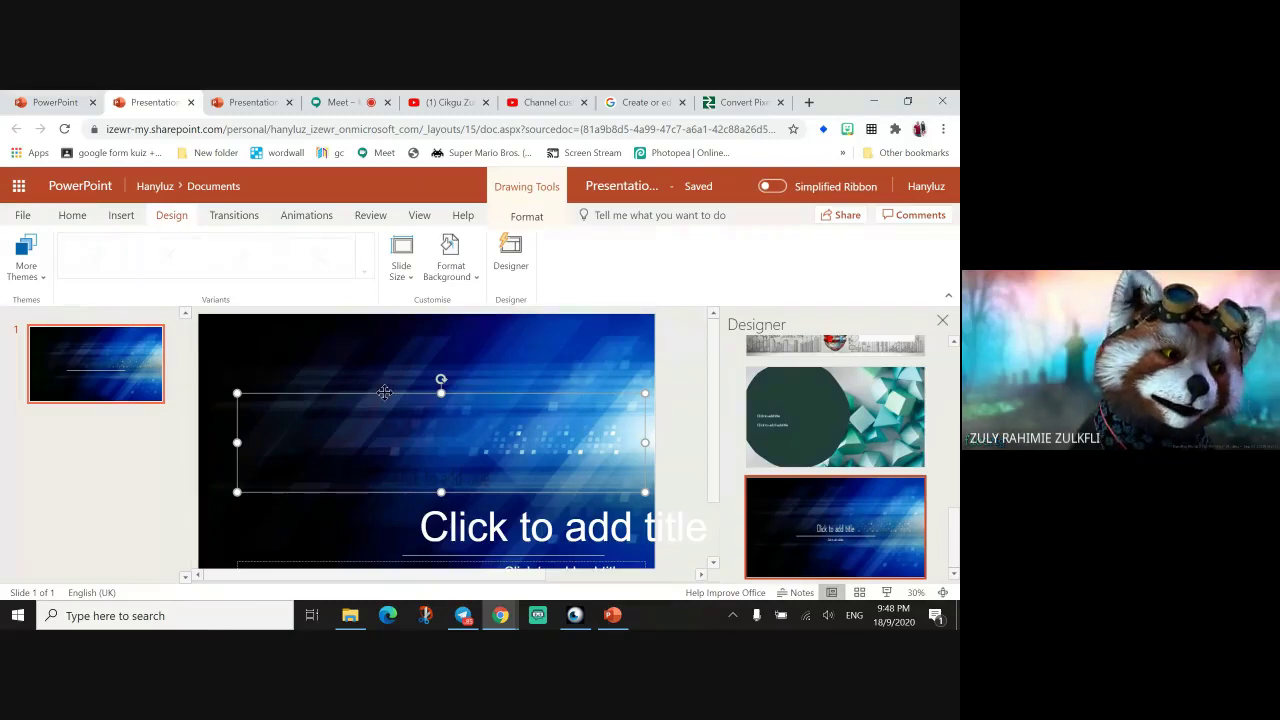
key("Delete")
left_click(557, 560)
key("Delete")
left_click(557, 556)
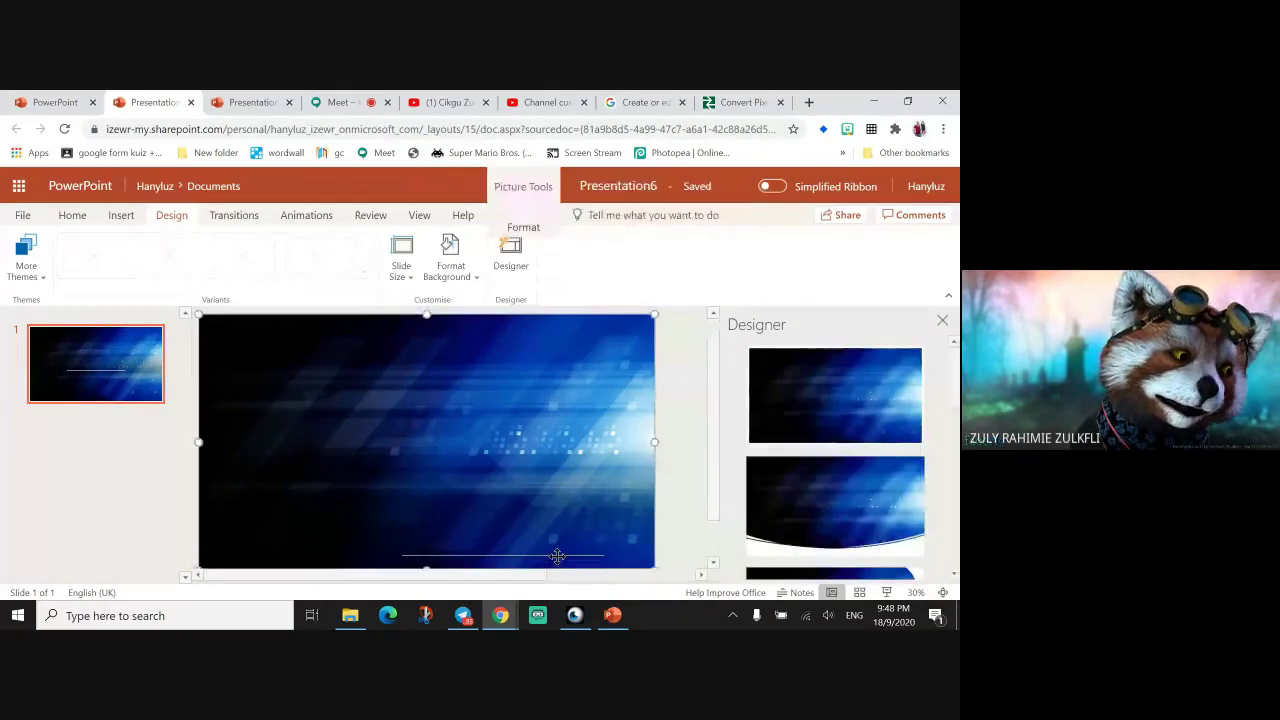
Change the slide to the Blank layout, moving the blue picture aside and back over the slide.
left_click_drag(534, 441, 470, 445)
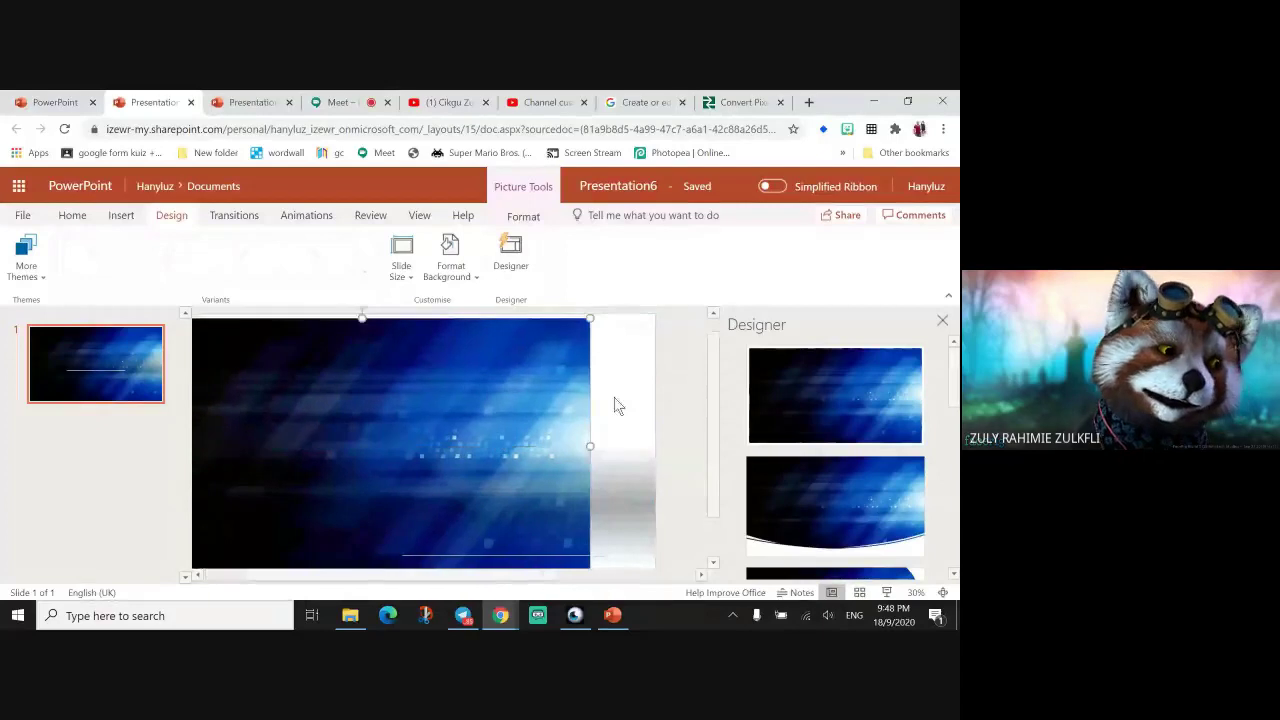
right_click(615, 398)
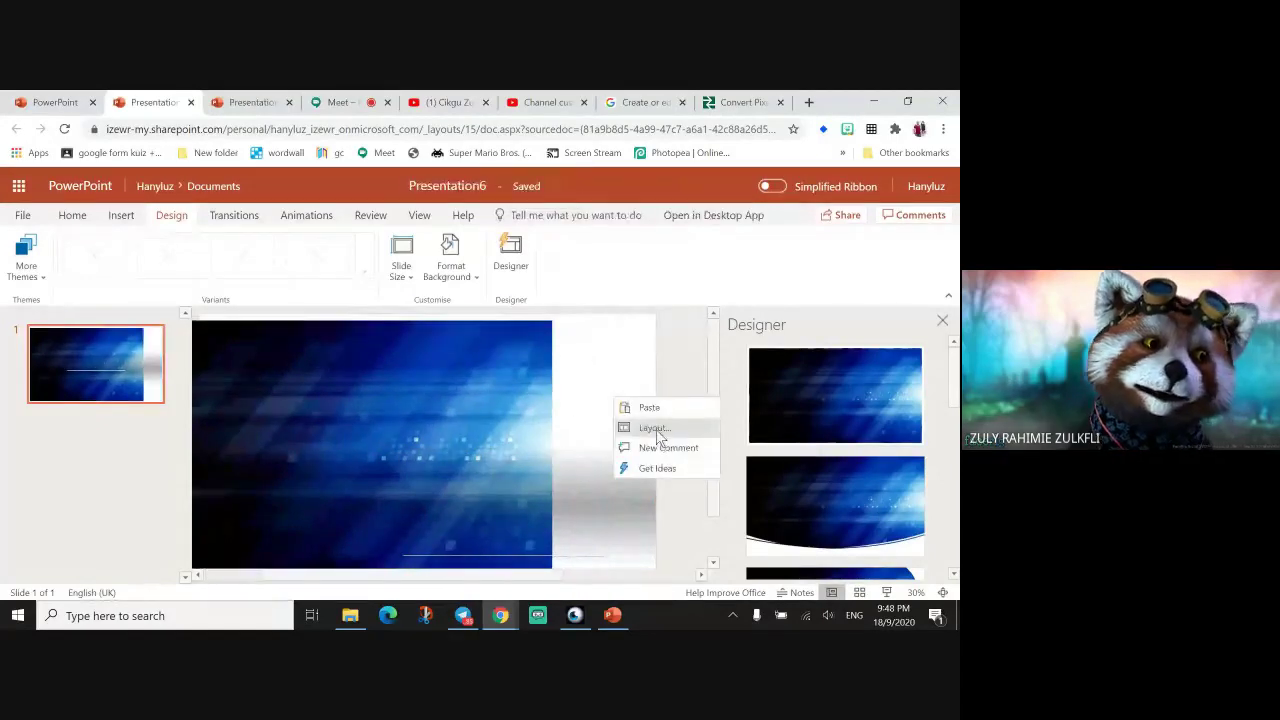
left_click(655, 428)
left_click(354, 498)
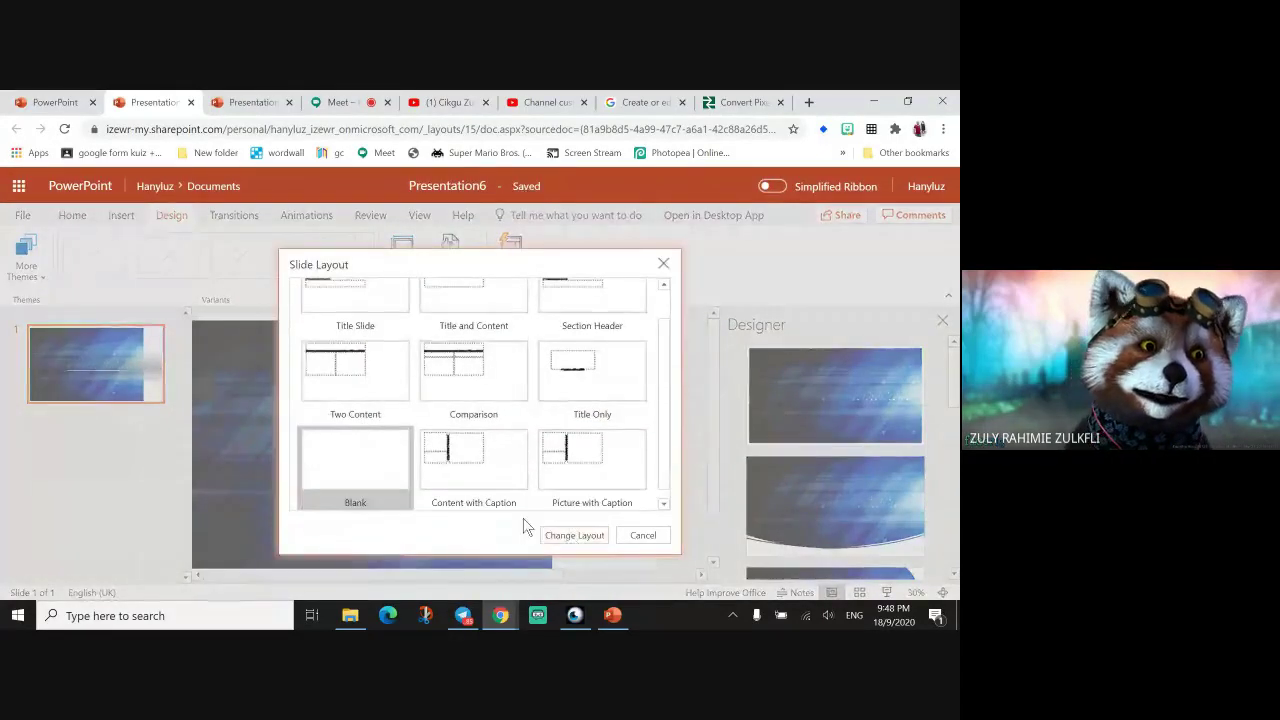
left_click(573, 536)
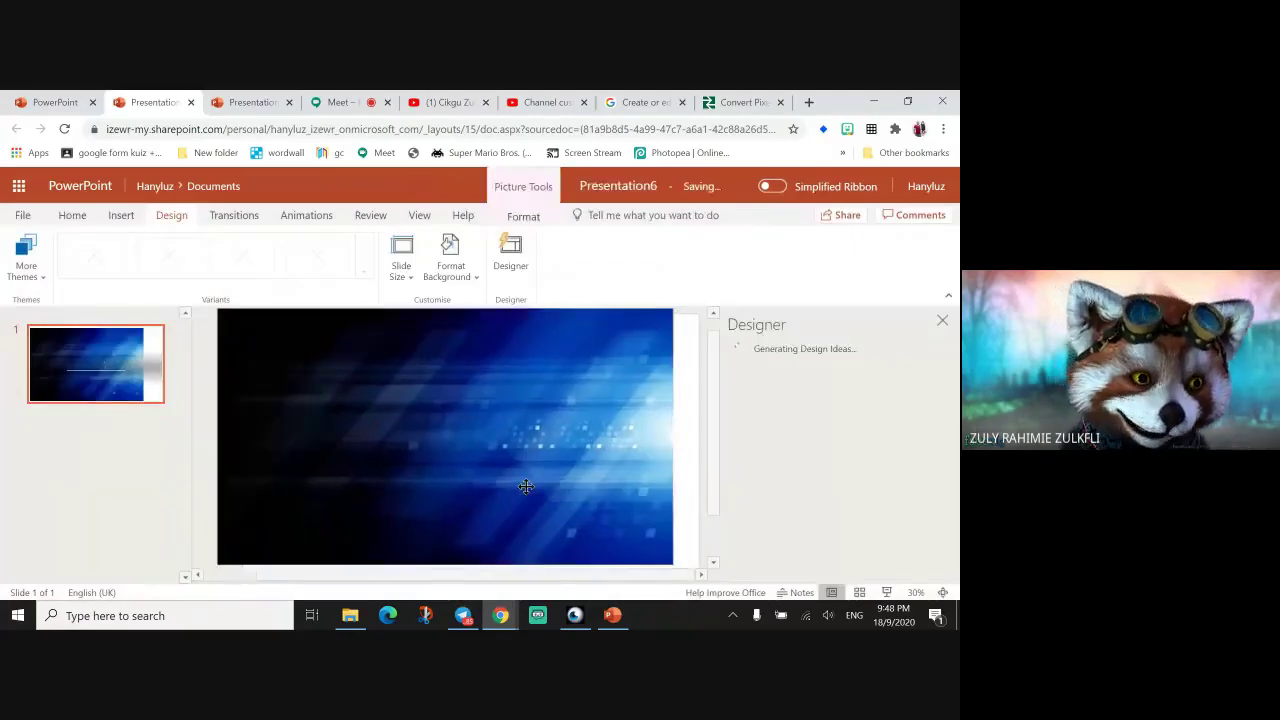
mouse_move(526, 487)
left_mouse_down()
mouse_move(553, 490)
mouse_move(539, 494)
left_mouse_up()
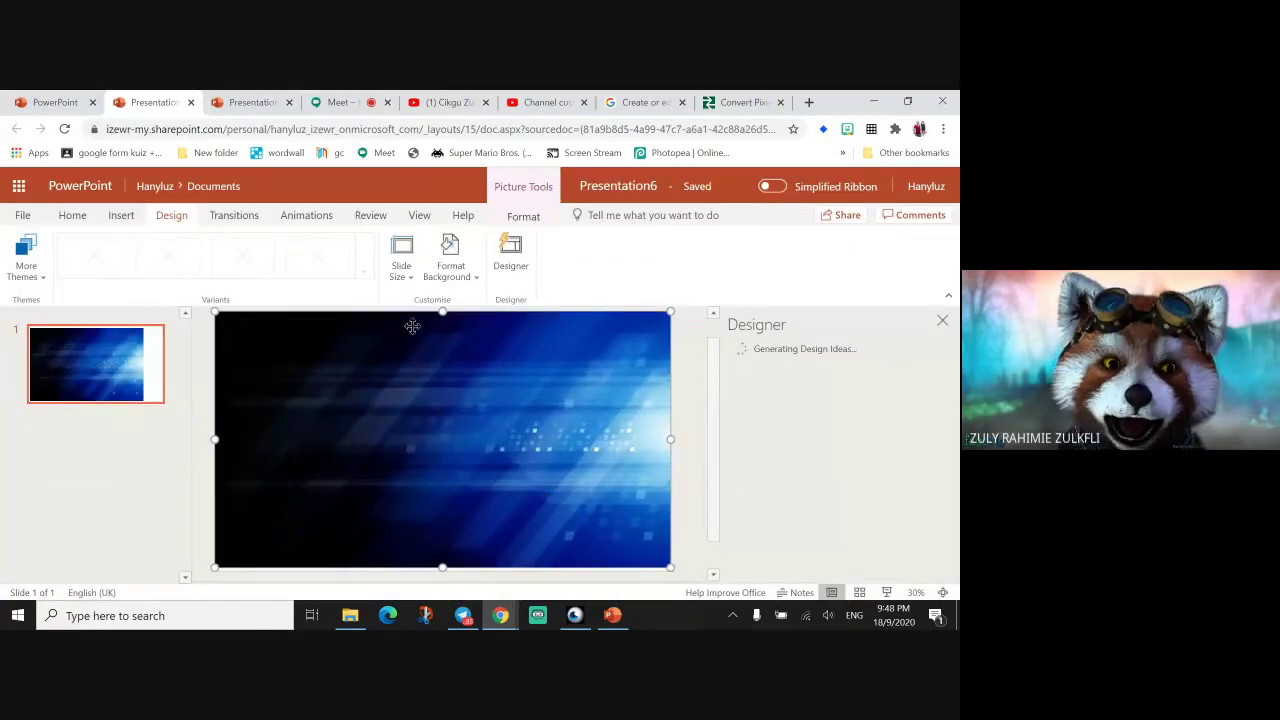
Set the zoom to 33% and reposition the blue picture so it exactly covers the slide.
left_click(421, 216)
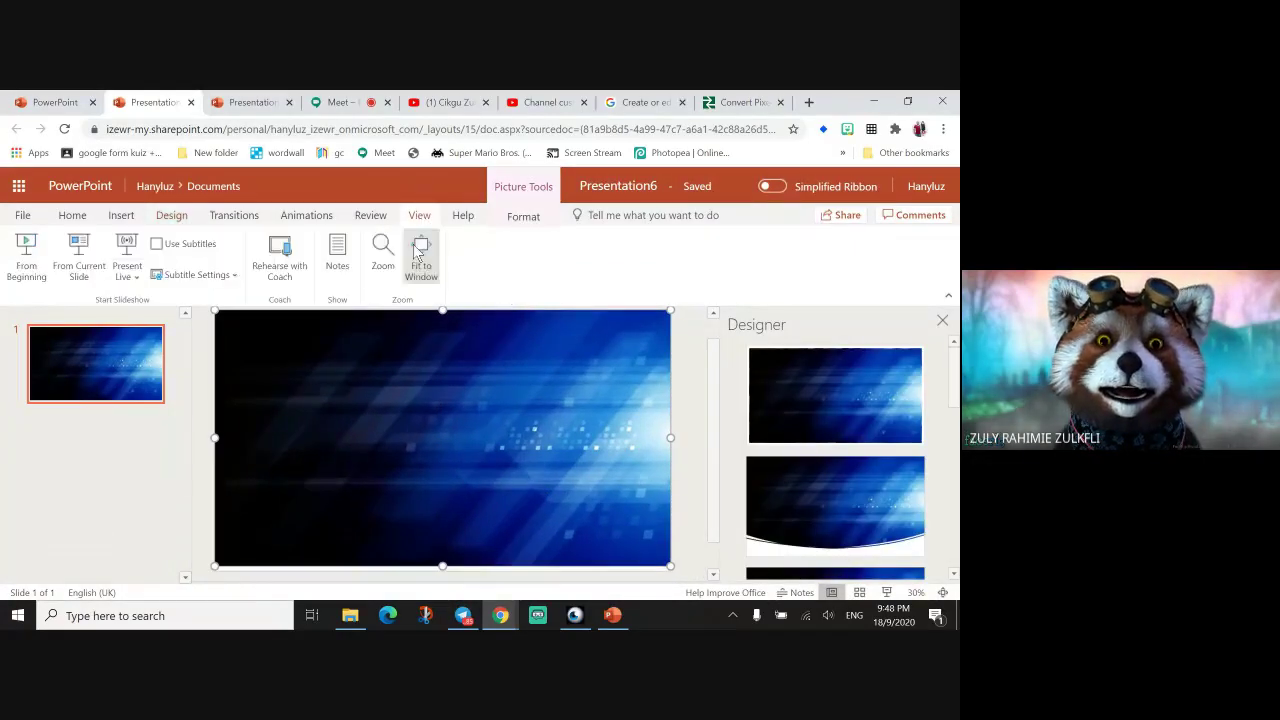
left_click(383, 255)
left_click(449, 462)
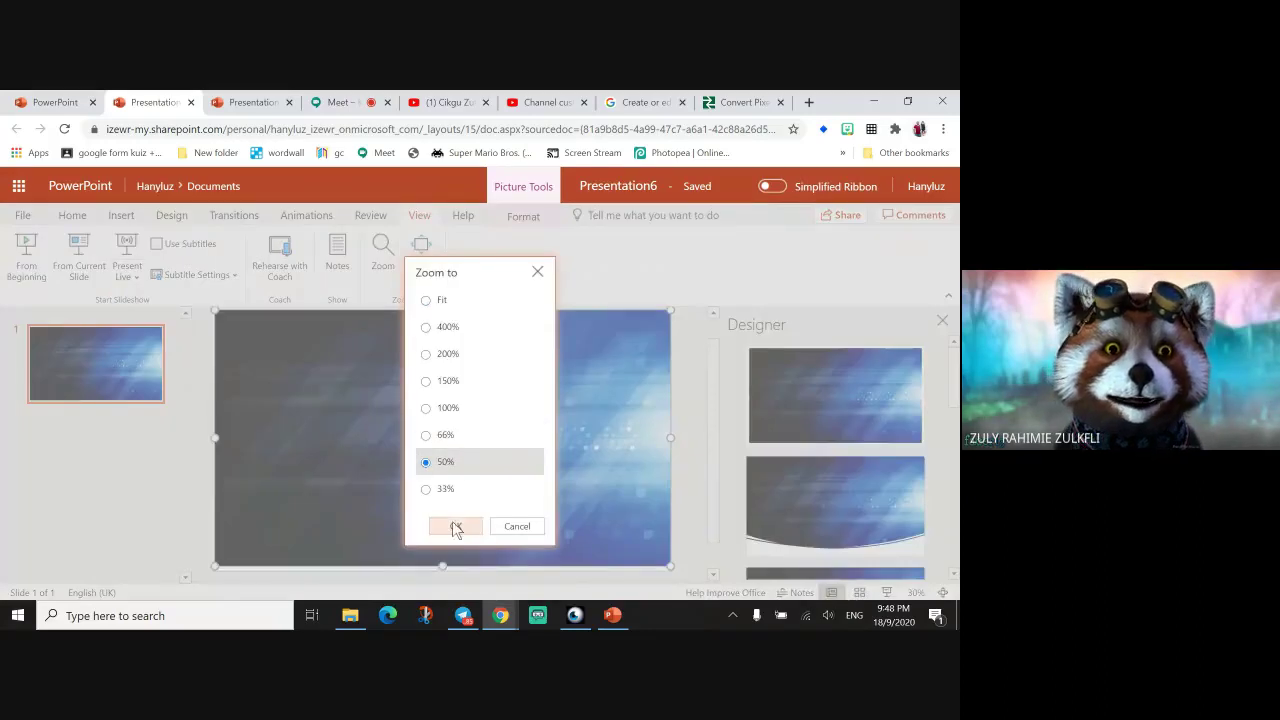
left_click(455, 526)
scroll(565, 540, "down", 1)
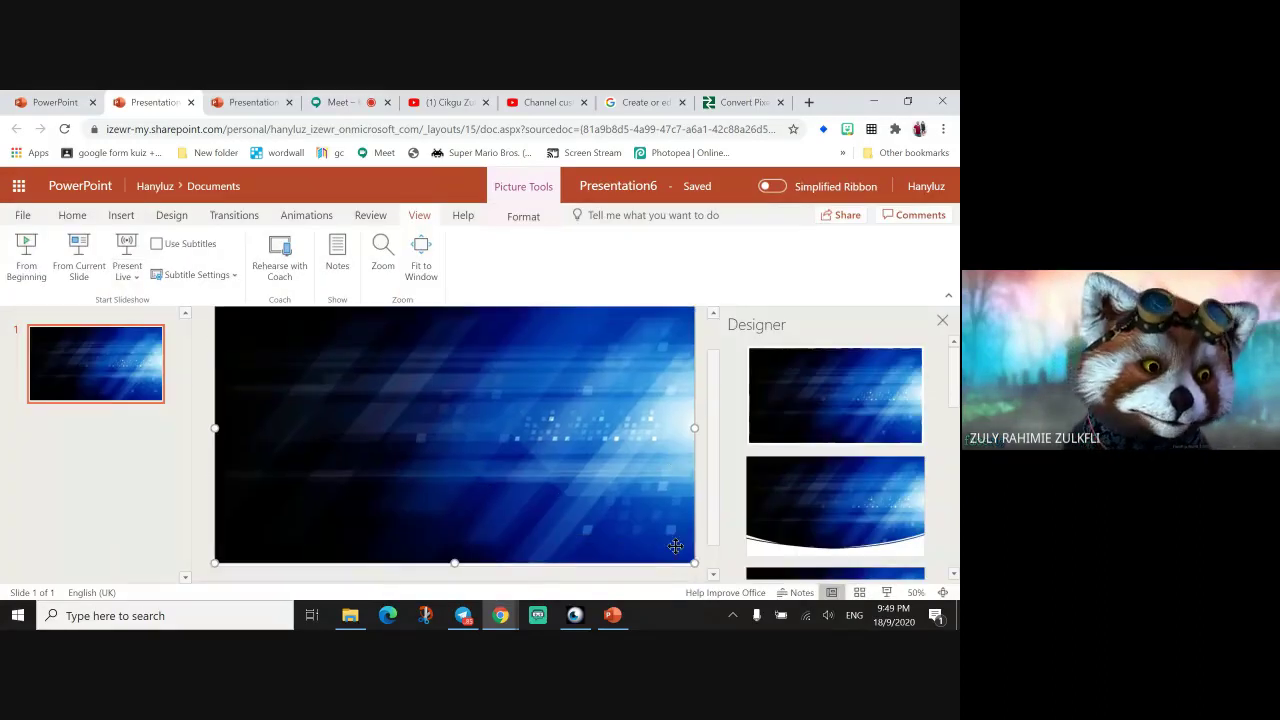
left_click_drag(616, 519, 616, 527)
left_click(382, 252)
left_click(430, 489)
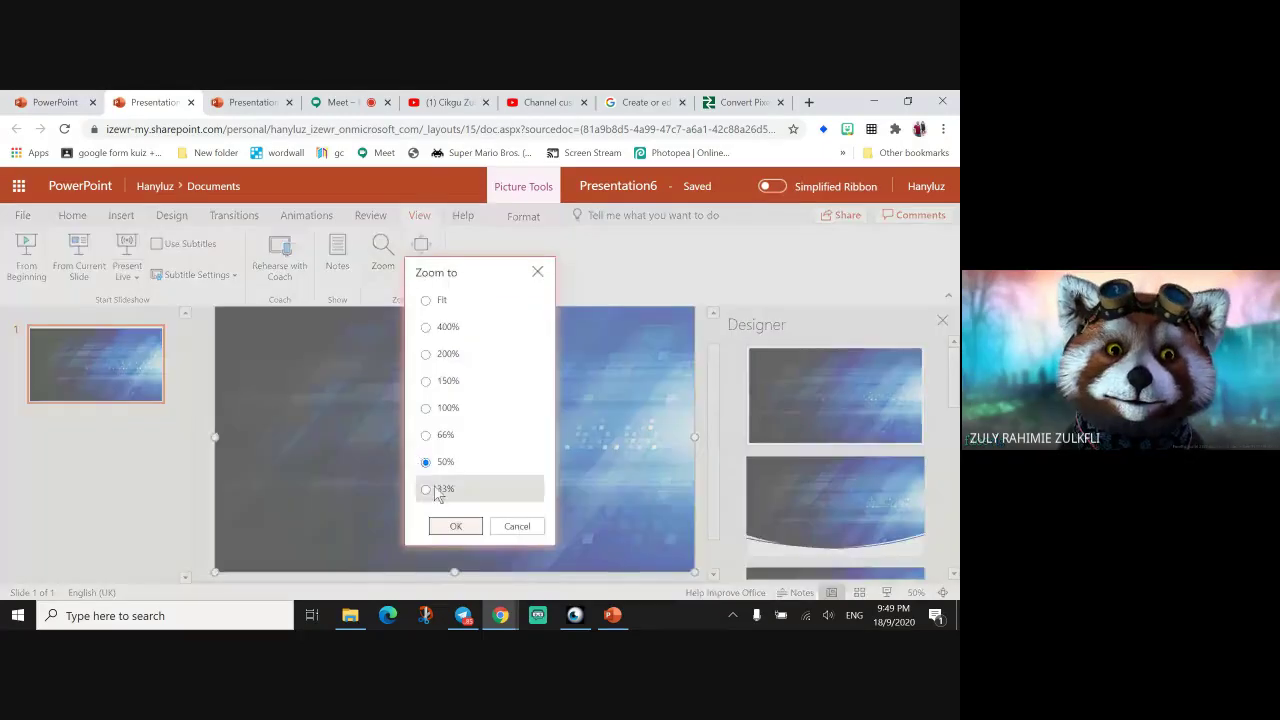
left_click(450, 523)
mouse_move(567, 477)
left_mouse_down()
mouse_move(556, 474)
mouse_move(570, 474)
left_mouse_up()
left_click(659, 515)
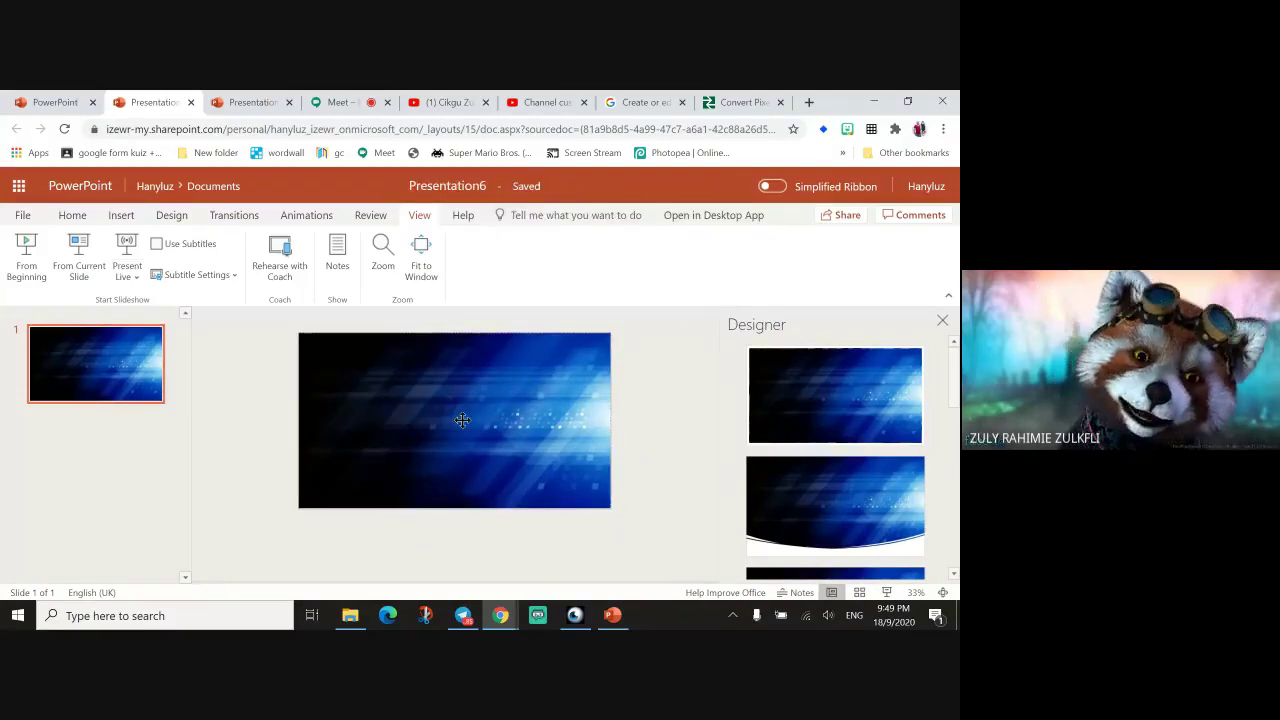
Copy the round portrait photo from Presentation5 into Presentation6 and place it outside the slide near its lower-left corner.
left_click(253, 104)
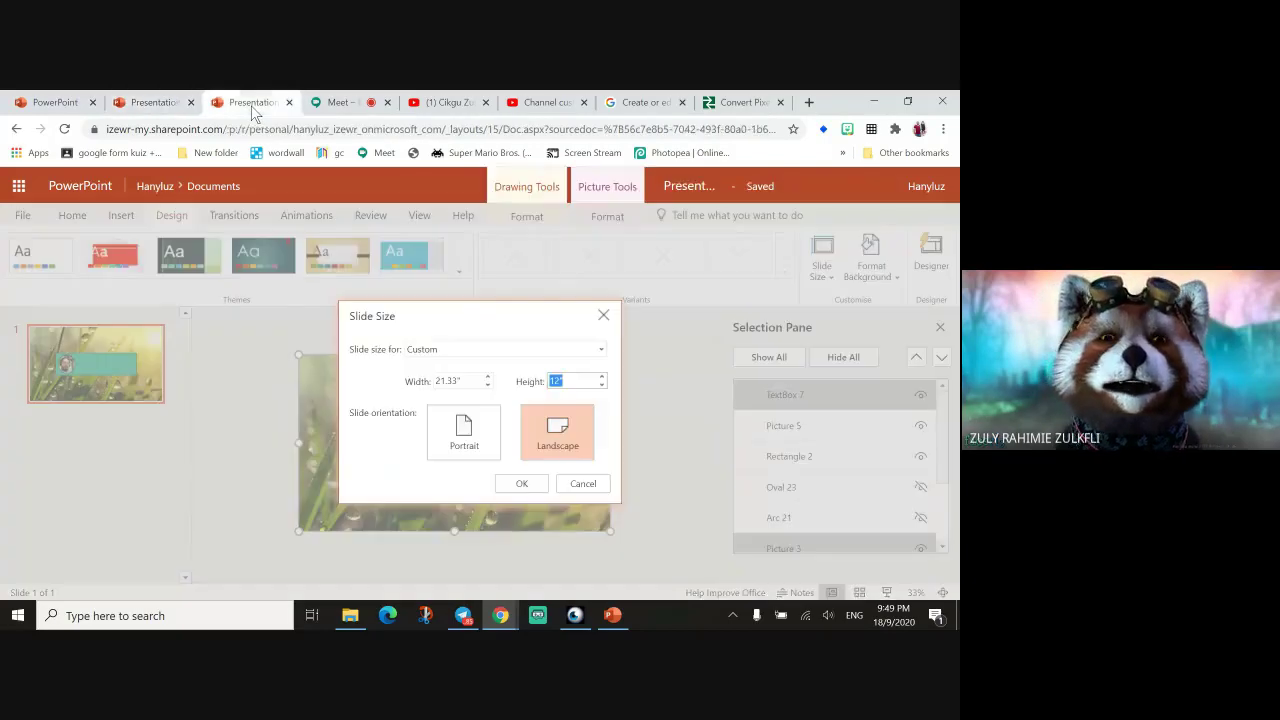
left_click(588, 494)
left_click(386, 447)
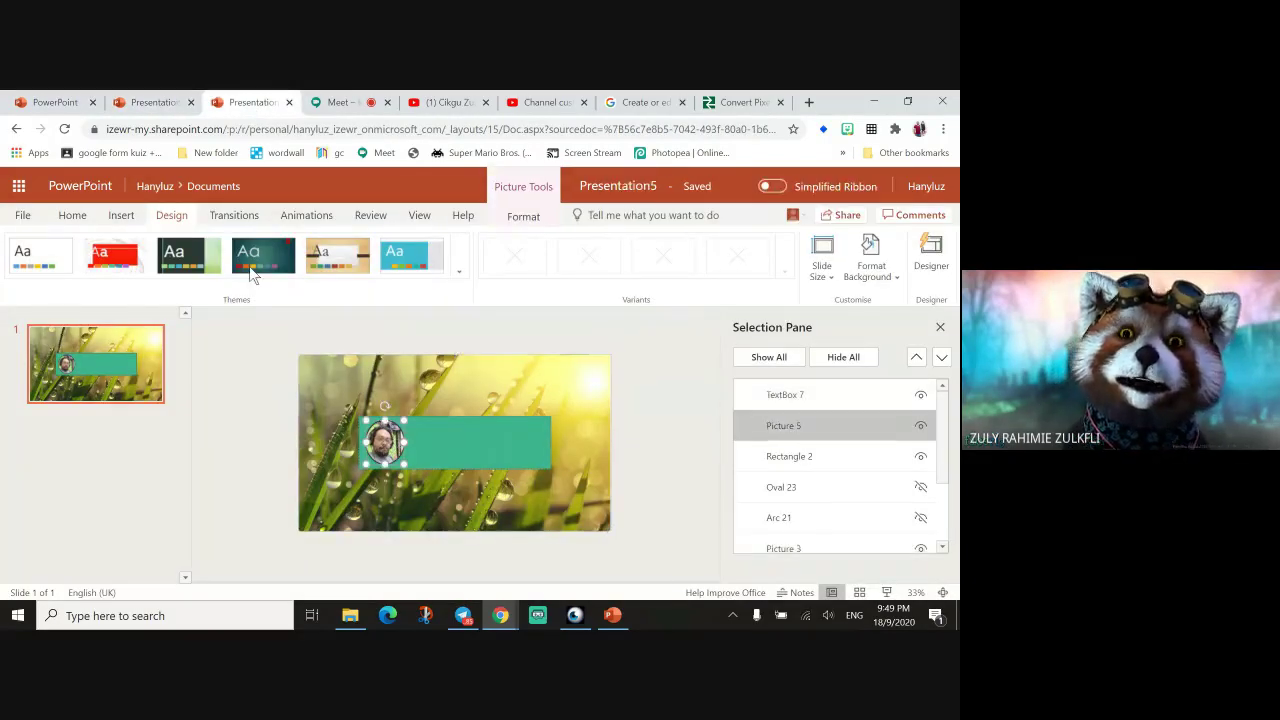
left_click(155, 102)
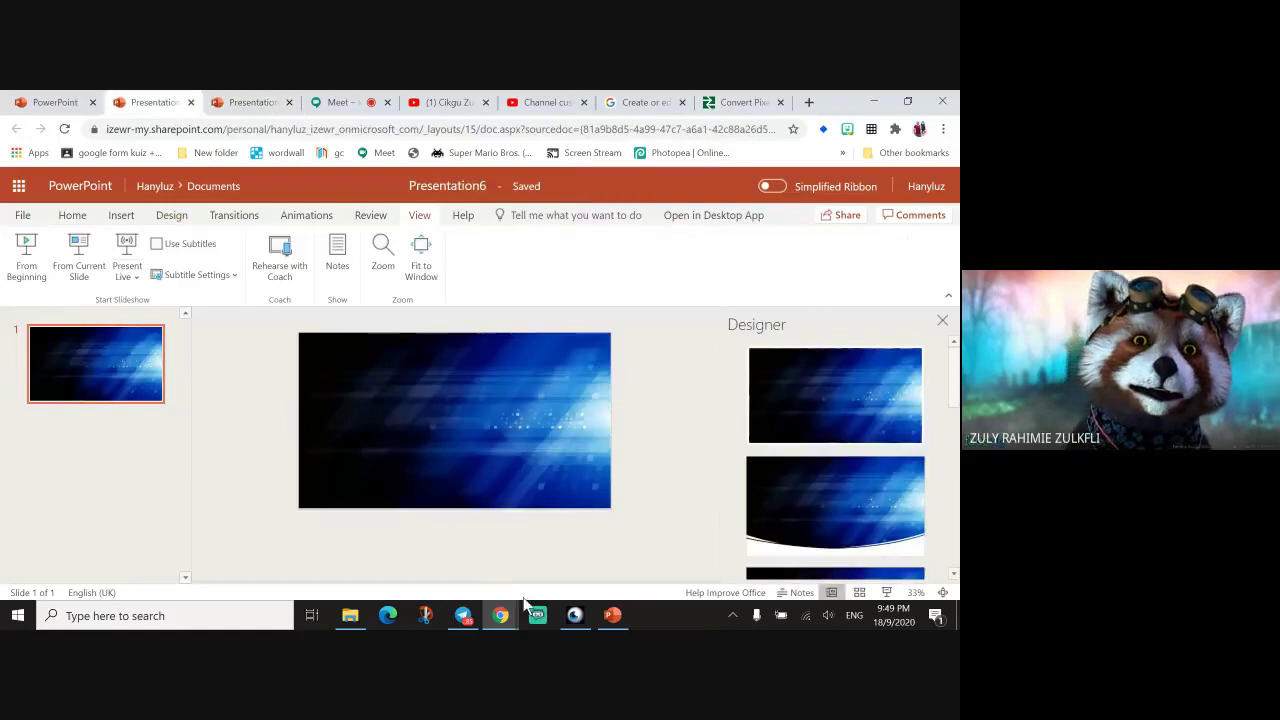
left_click(250, 101)
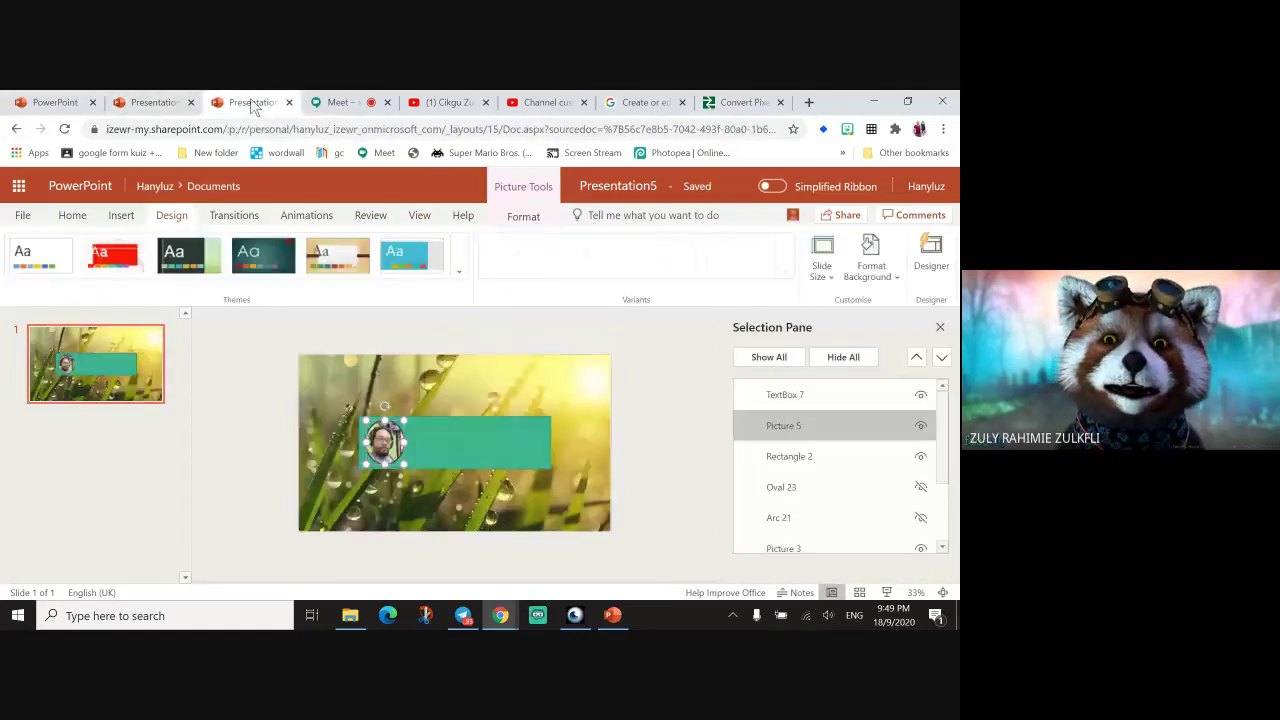
left_click(150, 103)
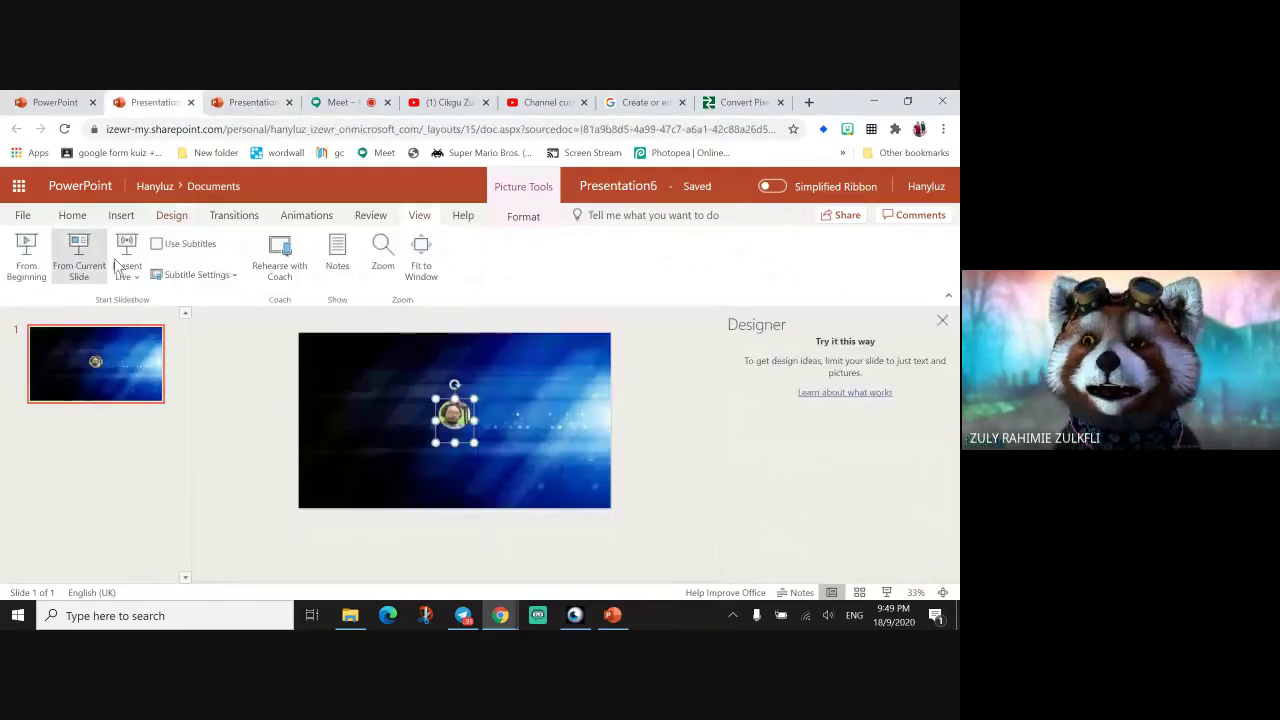
left_click_drag(494, 439, 308, 518)
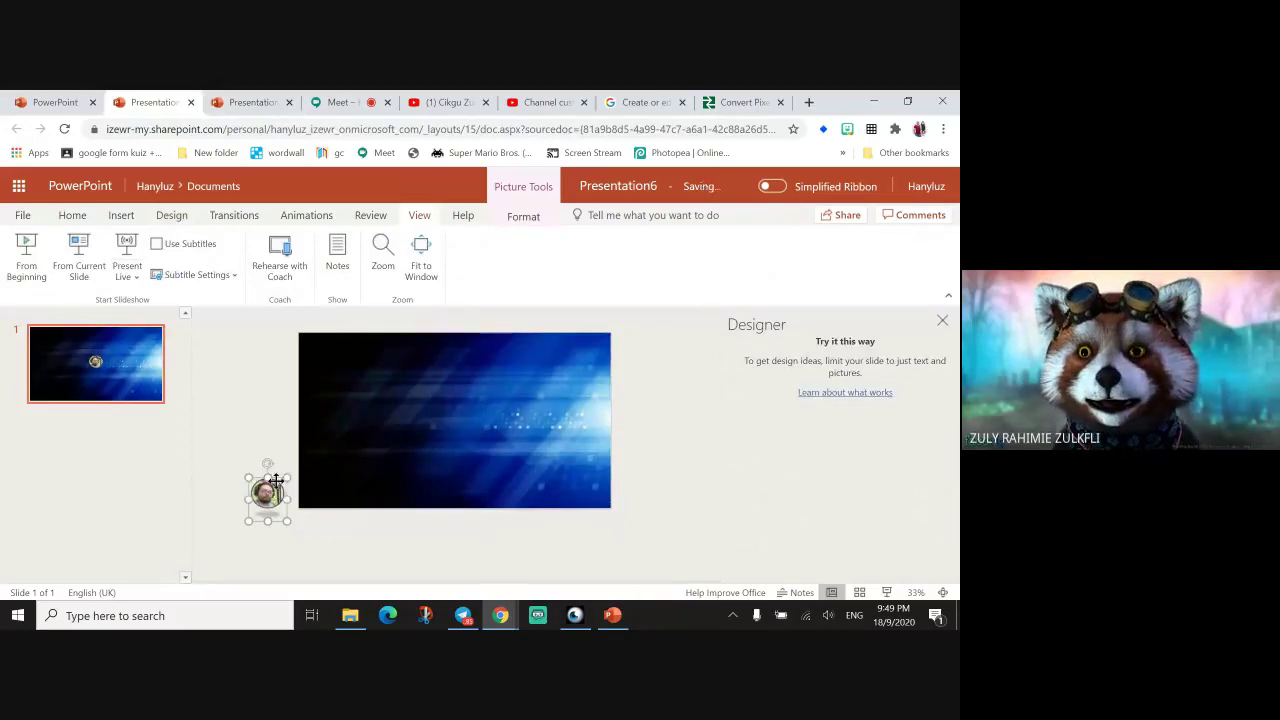
Insert a rectangle about 6.64" wide and 2.59" high near the middle of the slide.
left_click(120, 215)
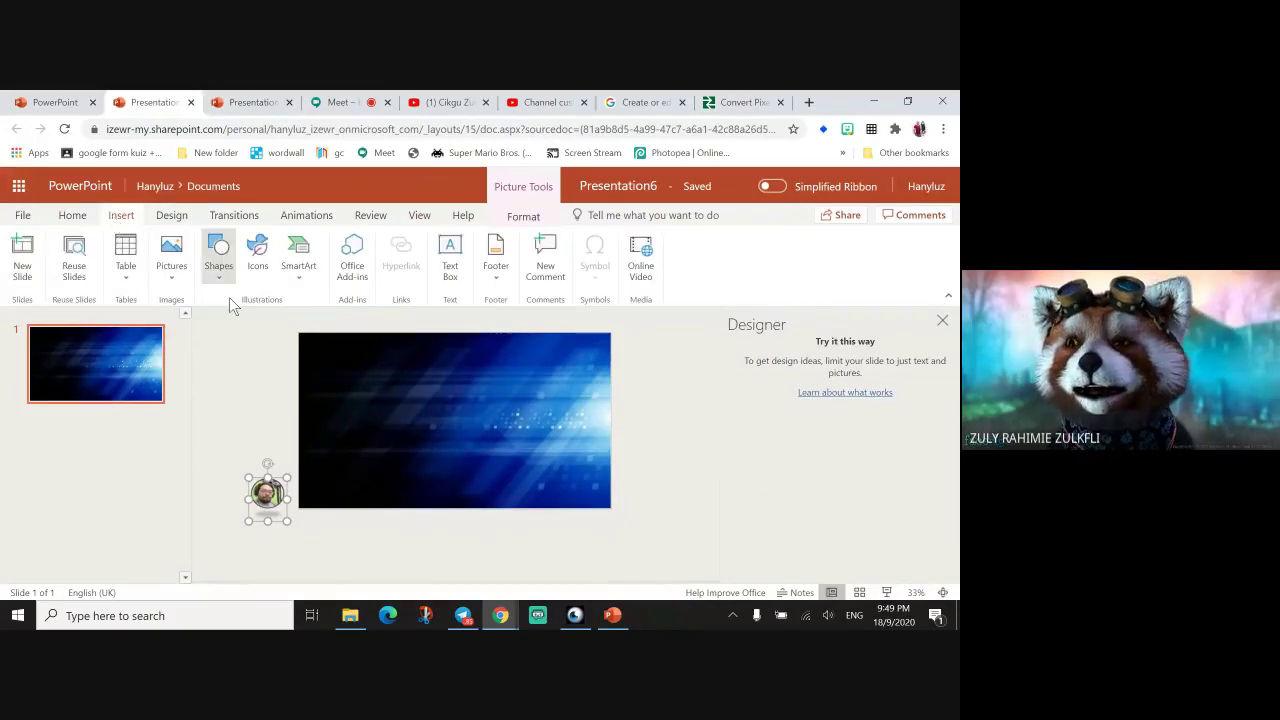
left_click(218, 258)
left_click(235, 322)
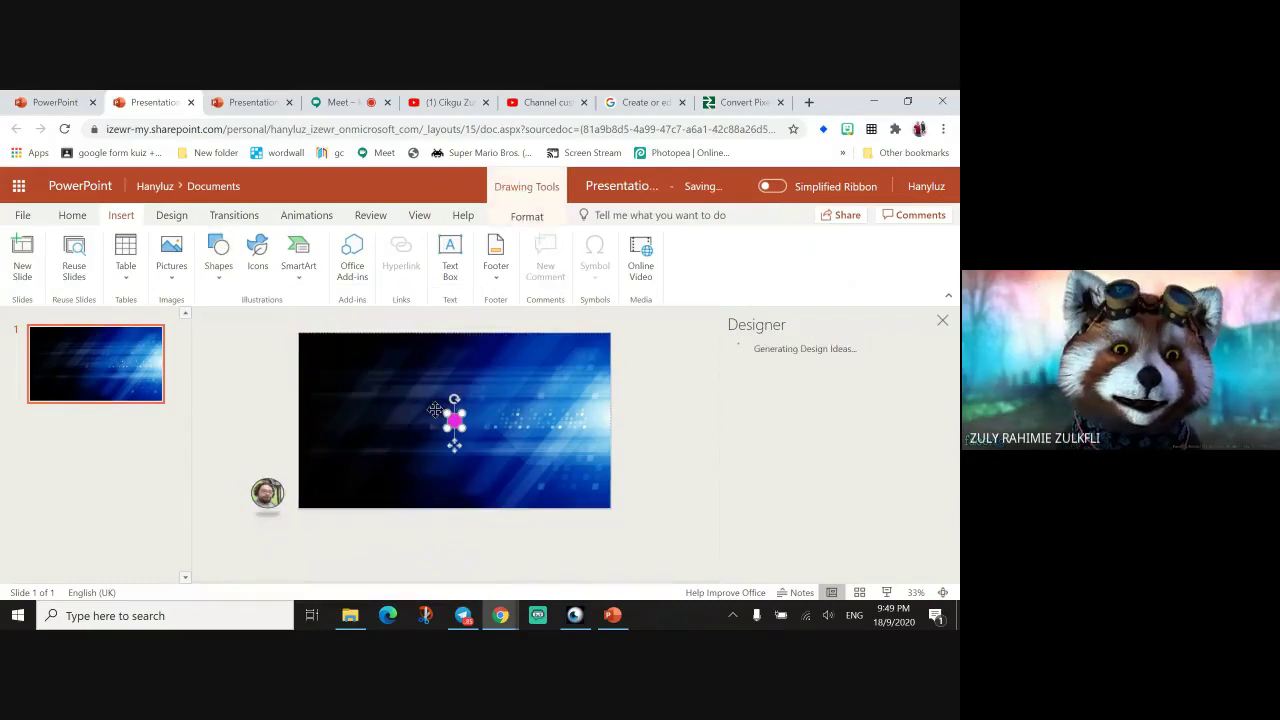
left_click_drag(464, 431, 545, 452)
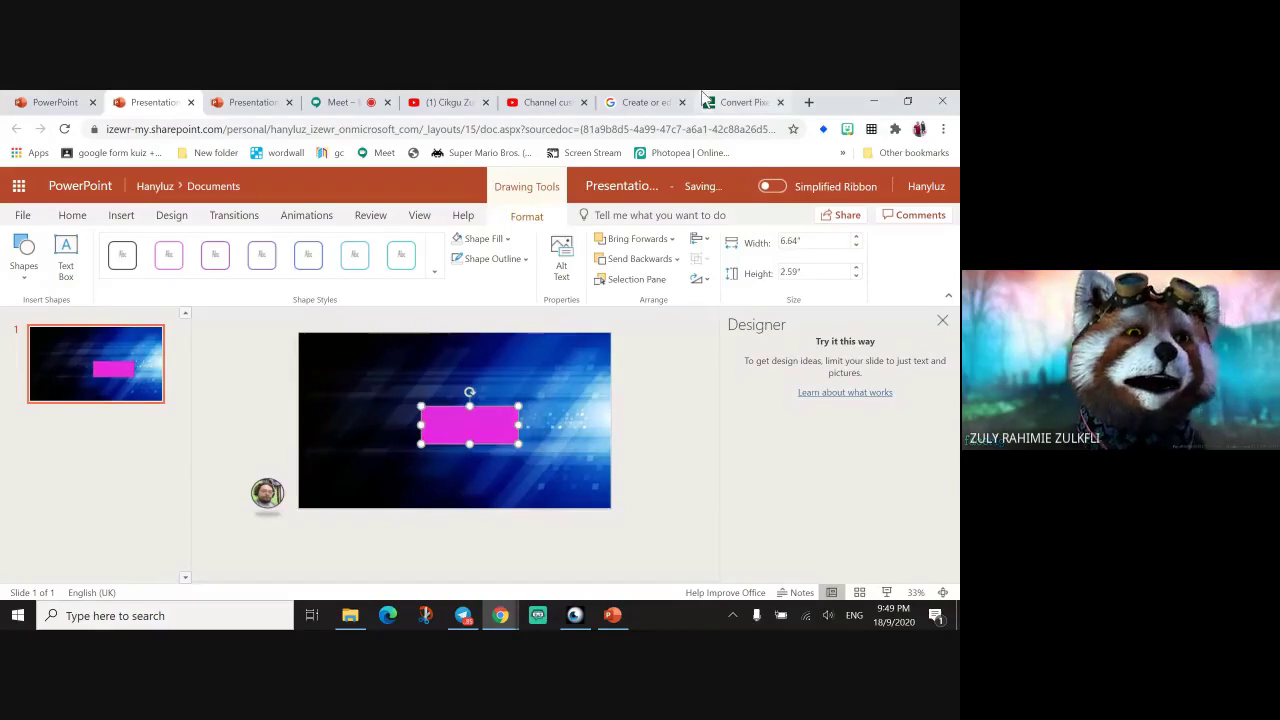
Copy the banner safe-area width of 1235 px from the YouTube Help page and convert it to inches on UnitConverters.net.
left_click(640, 103)
scroll(287, 428, "down", 1)
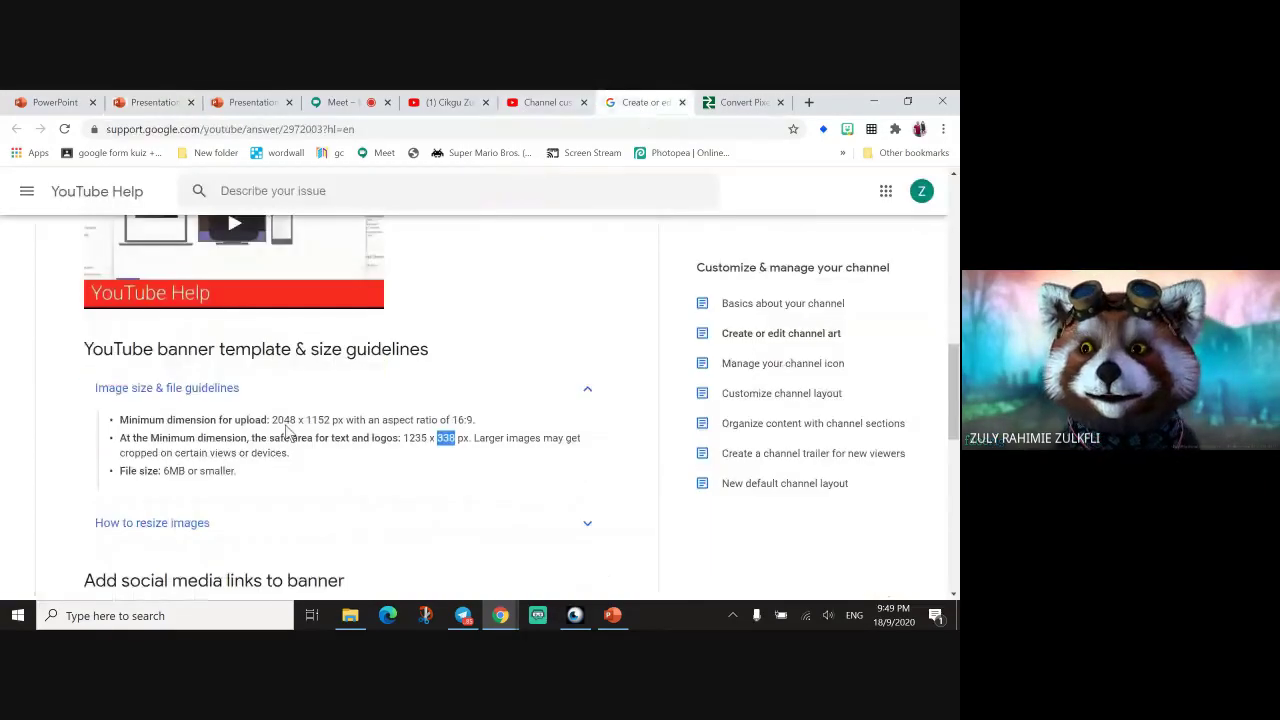
left_click_drag(403, 438, 435, 455)
key("ctrl+c")
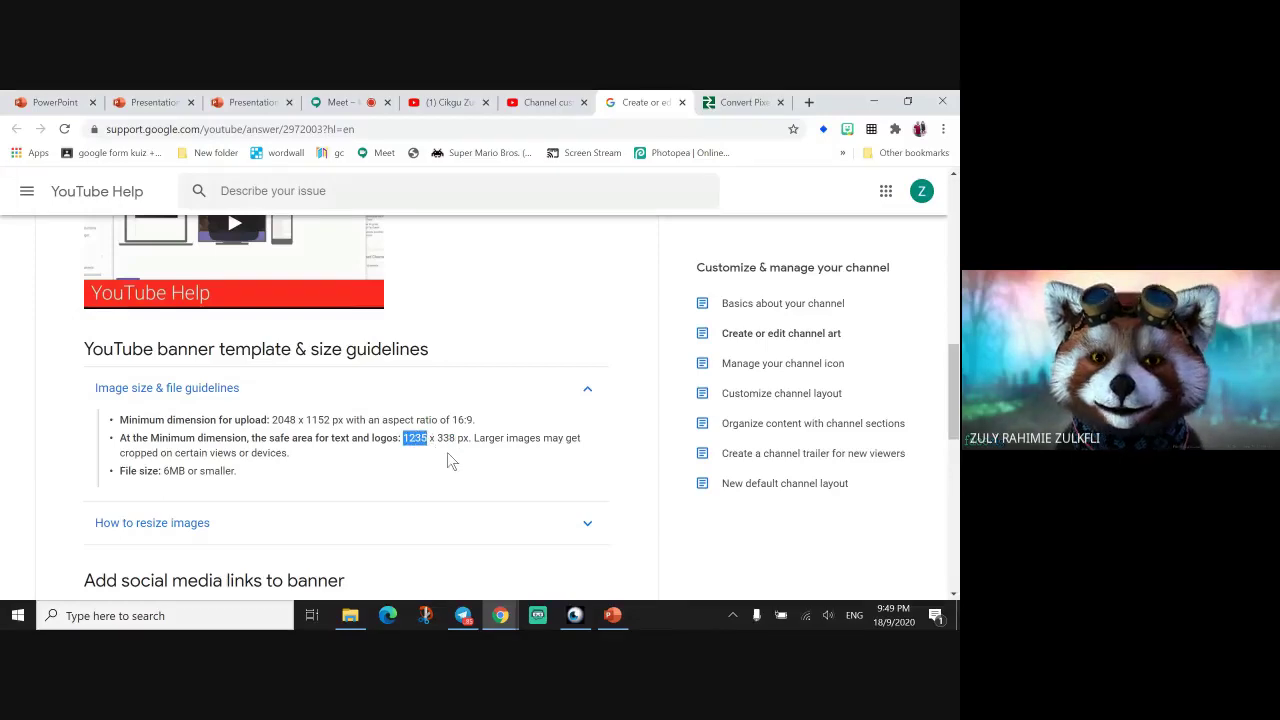
key("ctrl+Tab")
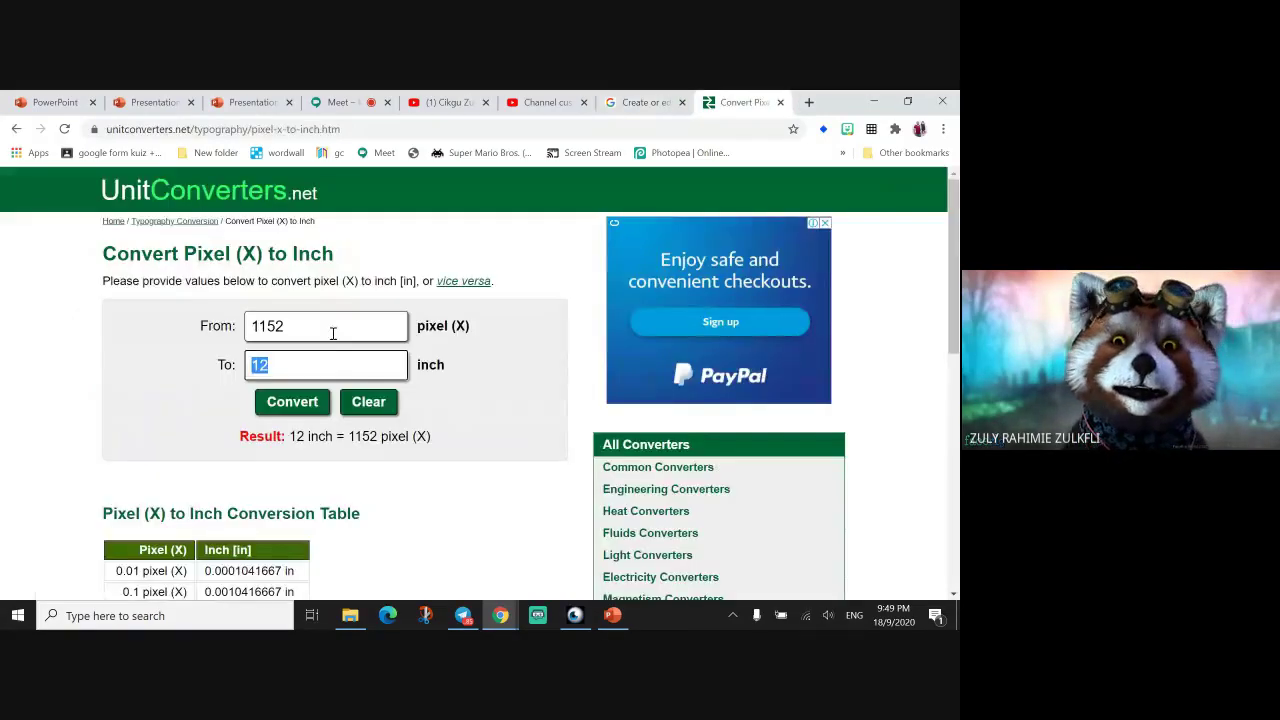
double_click(333, 333)
key("ctrl+v")
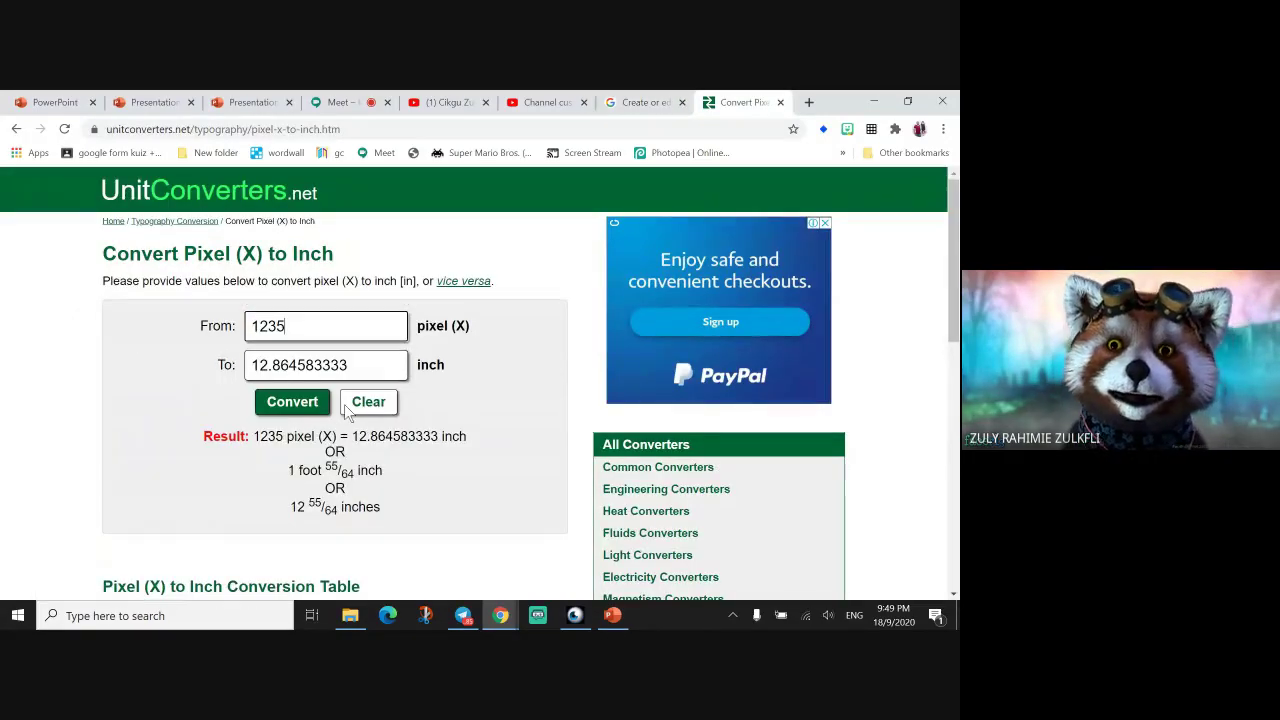
Copy the converted inch value and set the rectangle's width in Presentation6 to 12.864583333".
double_click(364, 372)
key("ctrl+c")
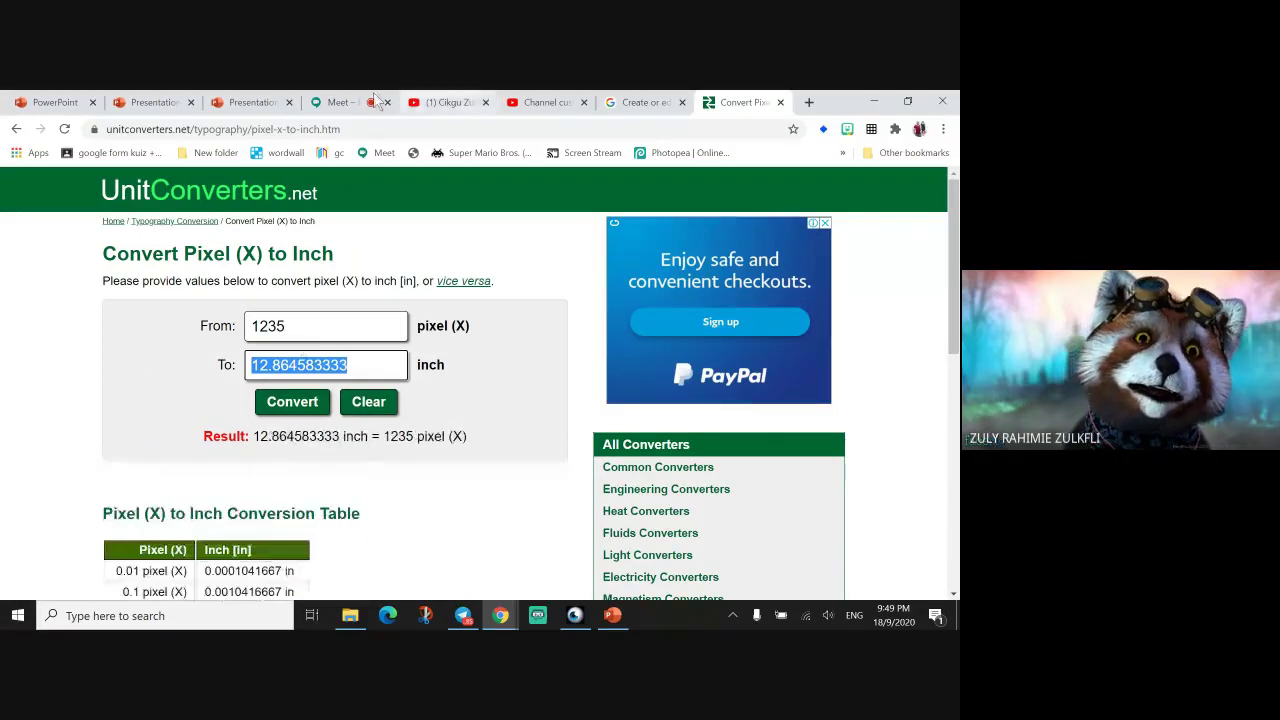
left_click(155, 102)
left_click(790, 241)
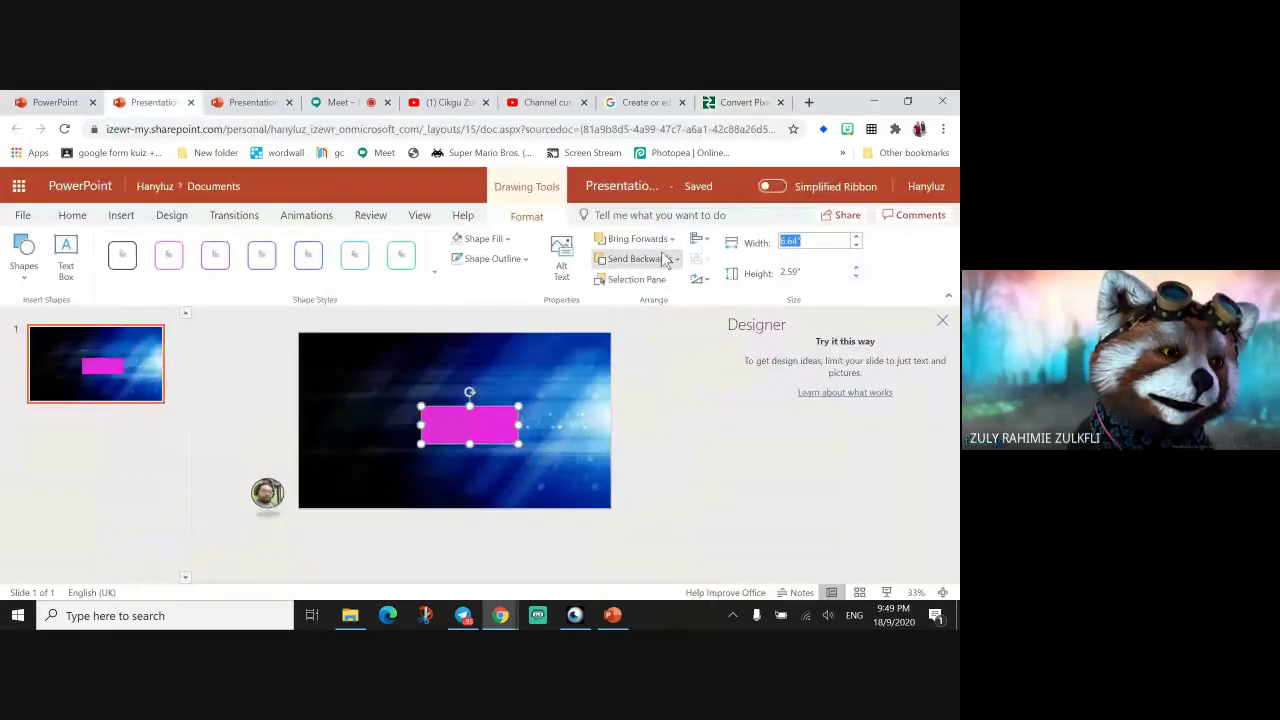
key("ctrl+v")
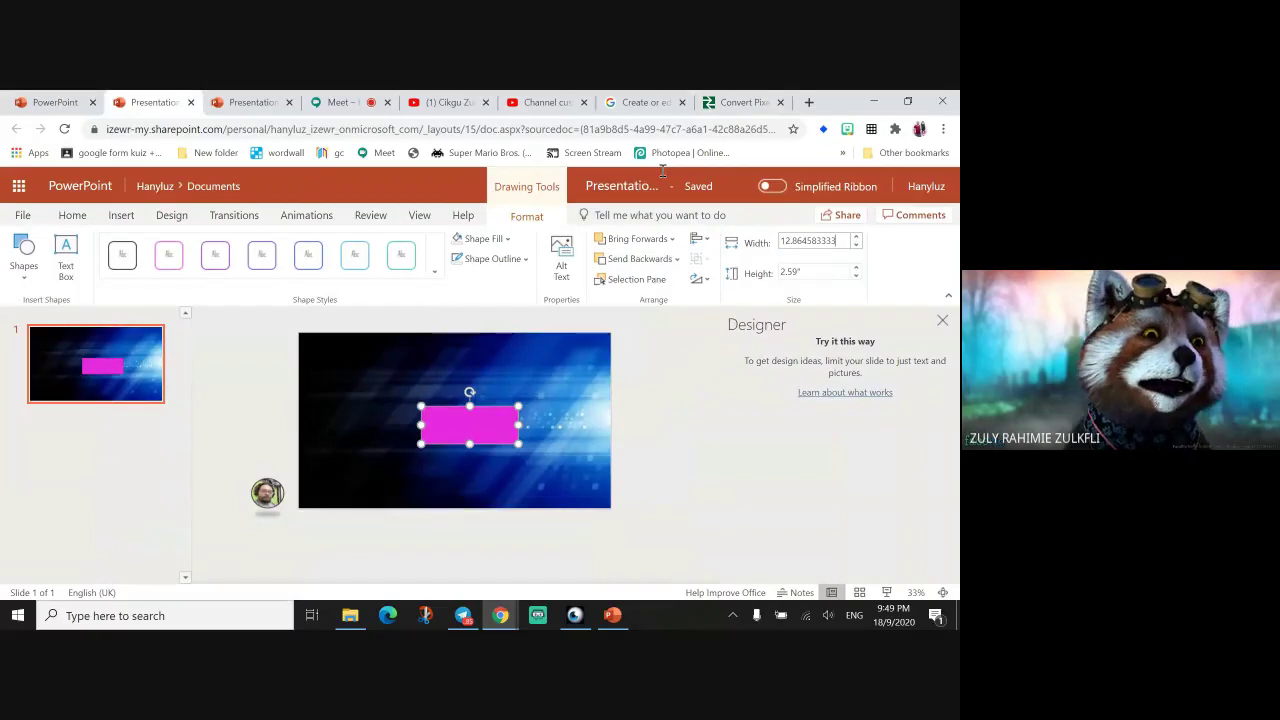
Take the safe-area height of 338 px from YouTube Help and convert it to inches on UnitConverters.net.
left_click(612, 100)
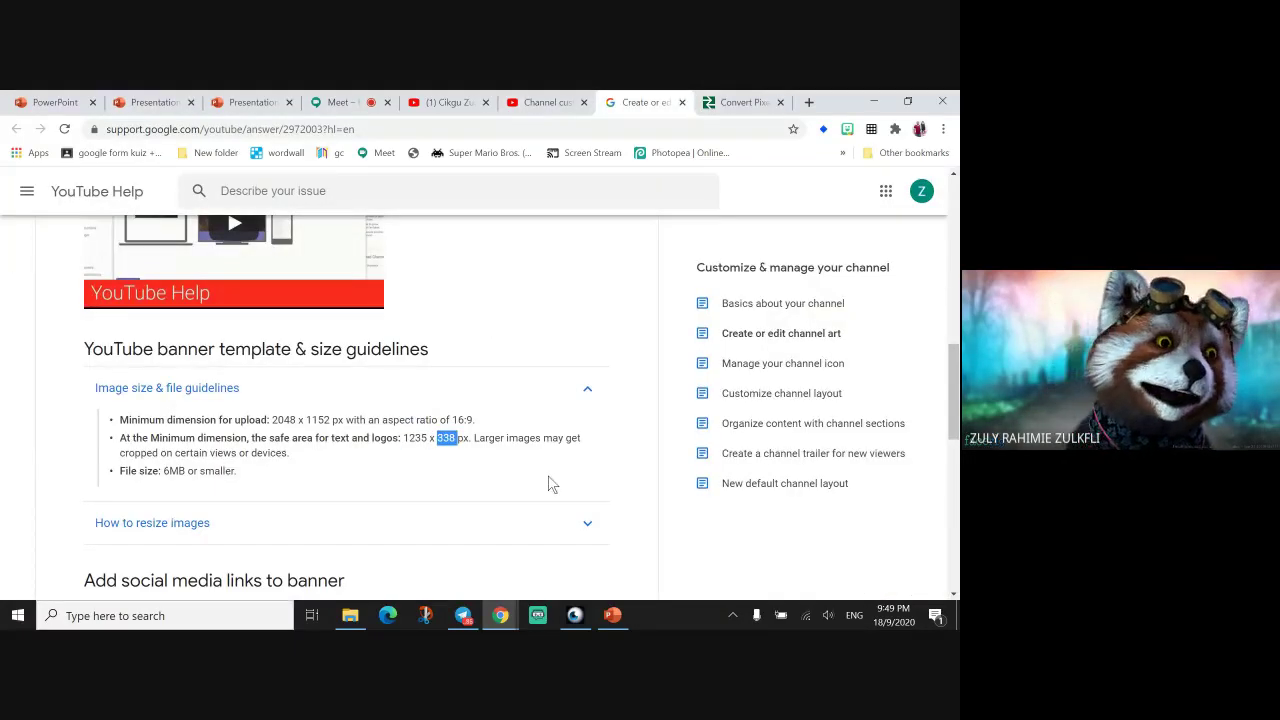
left_click(730, 102)
key("shift+Tab")
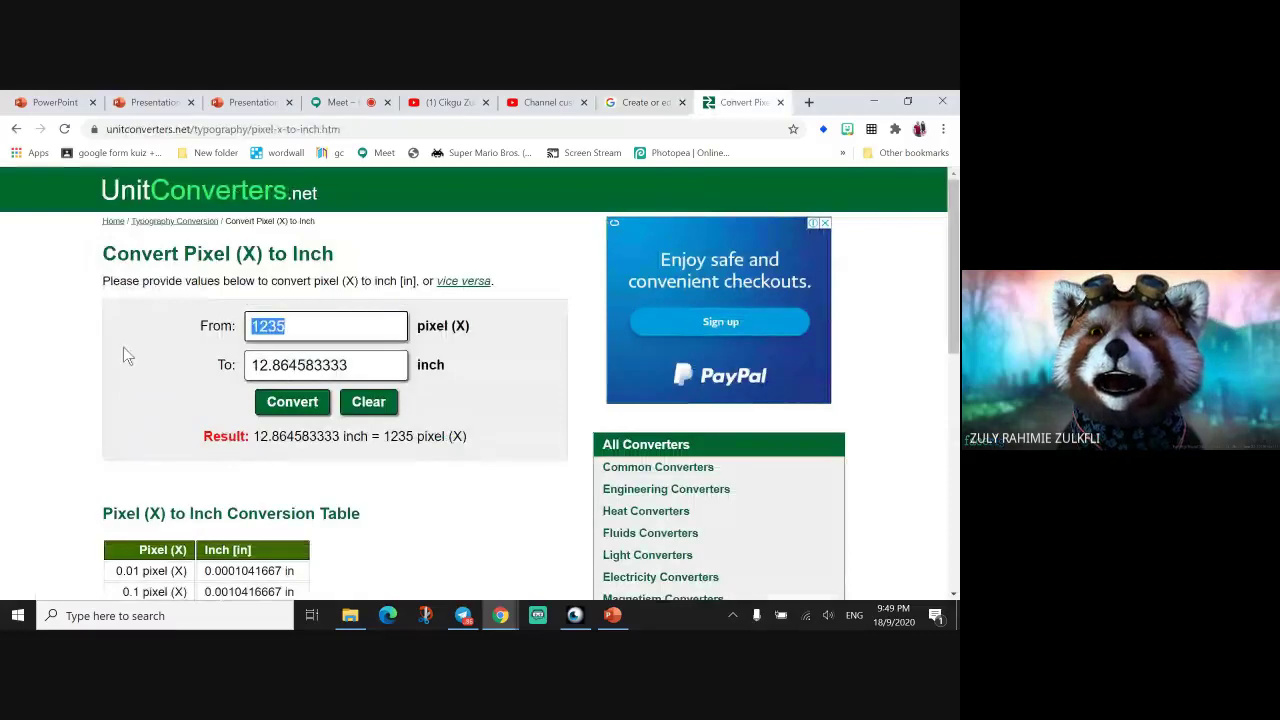
type("338")
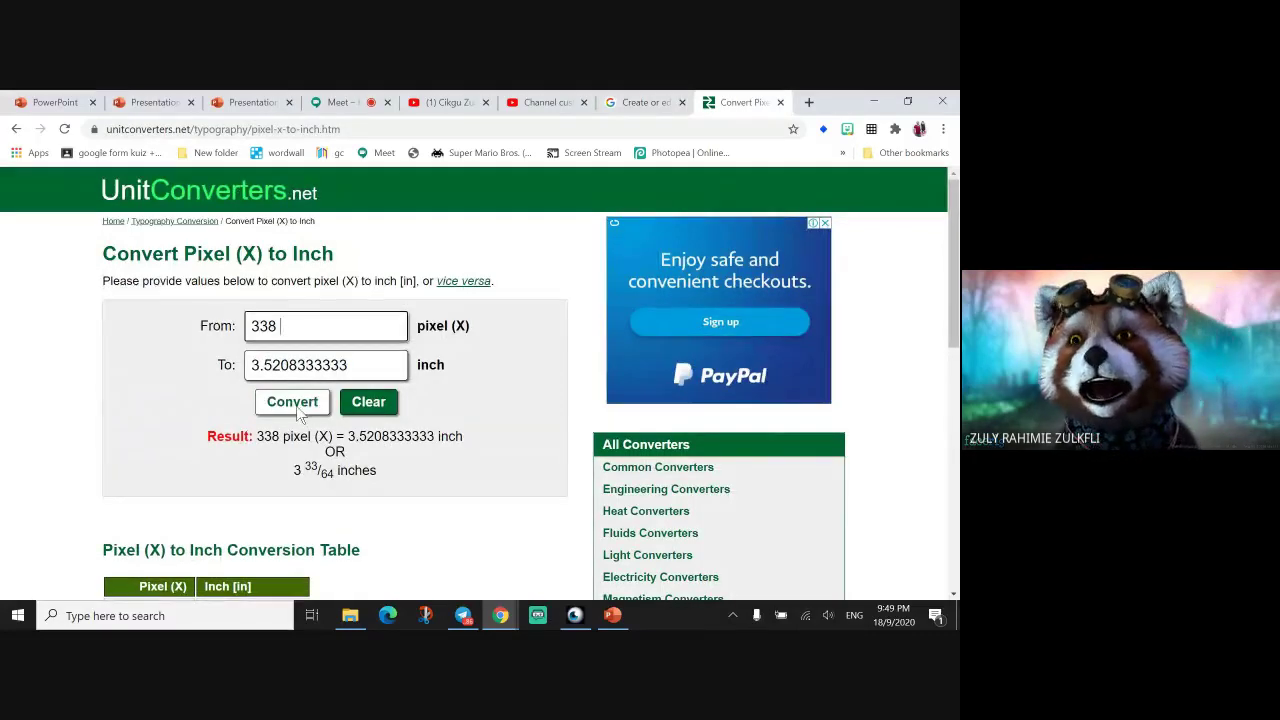
key("Tab")
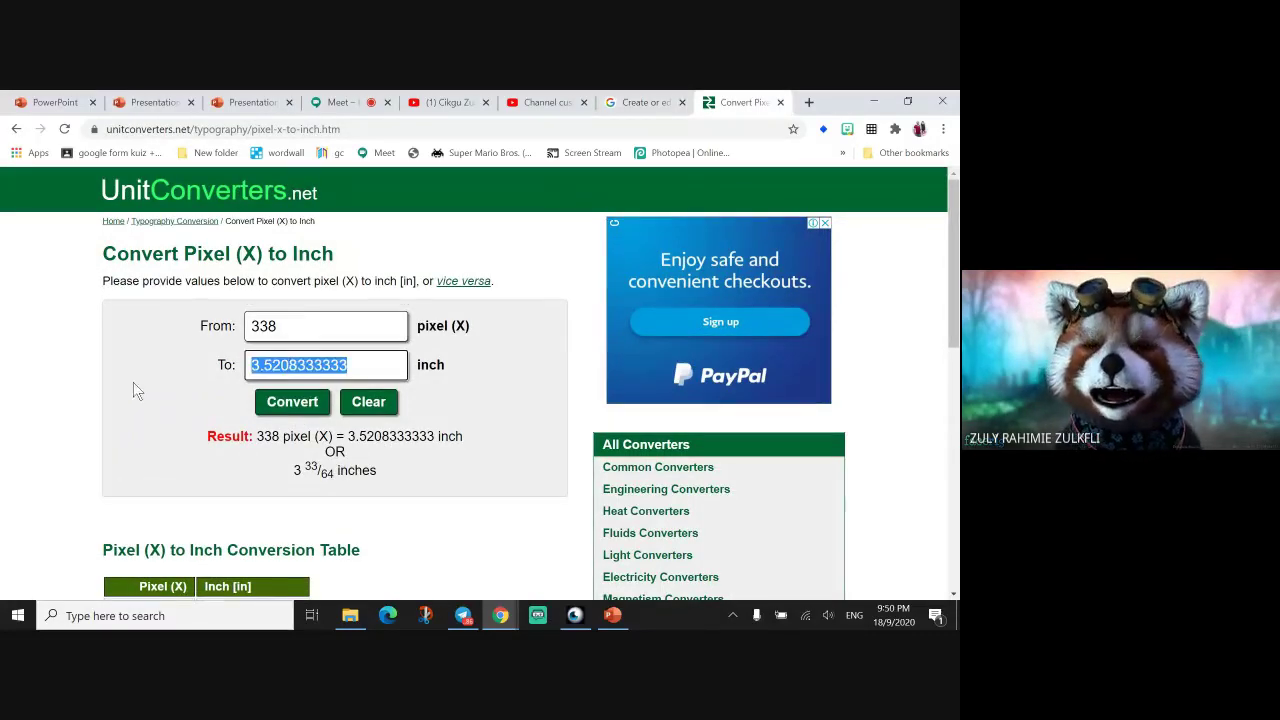
Set the rectangle's height in Presentation6 to 3.5208333333" and move the rectangle toward the slide's centre.
left_click(150, 102)
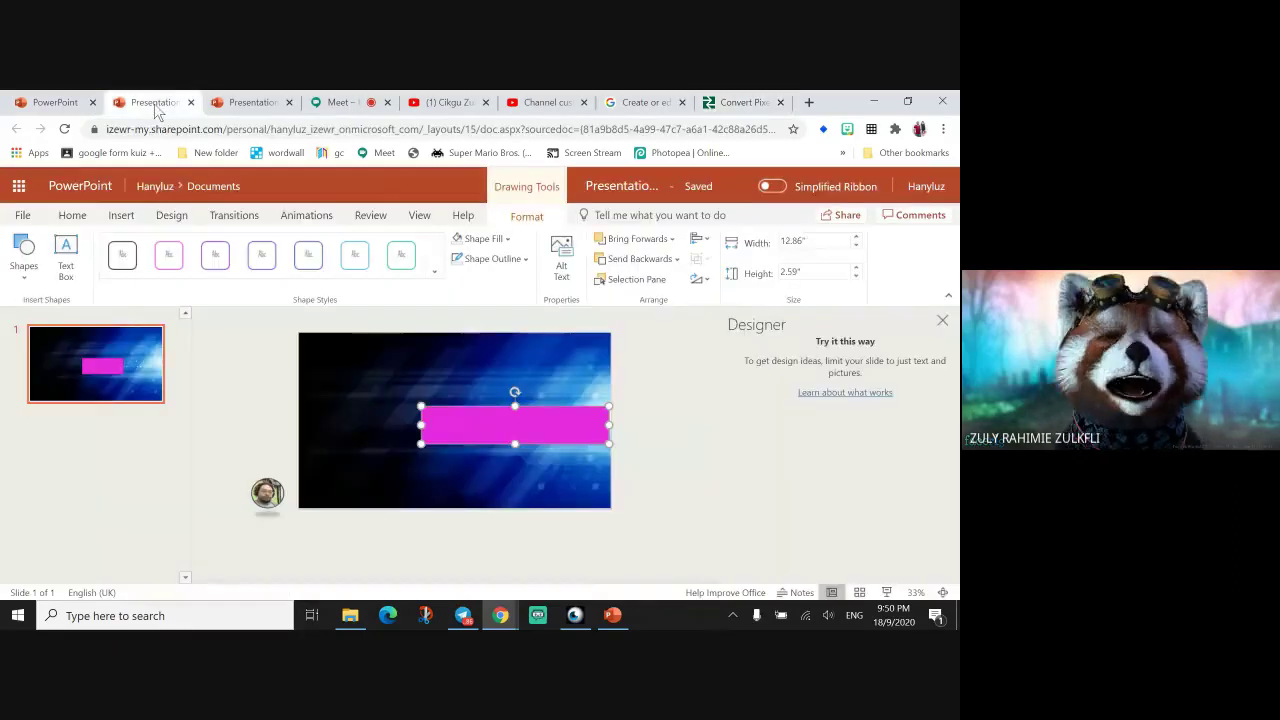
left_click(810, 271)
key("ctrl+v")
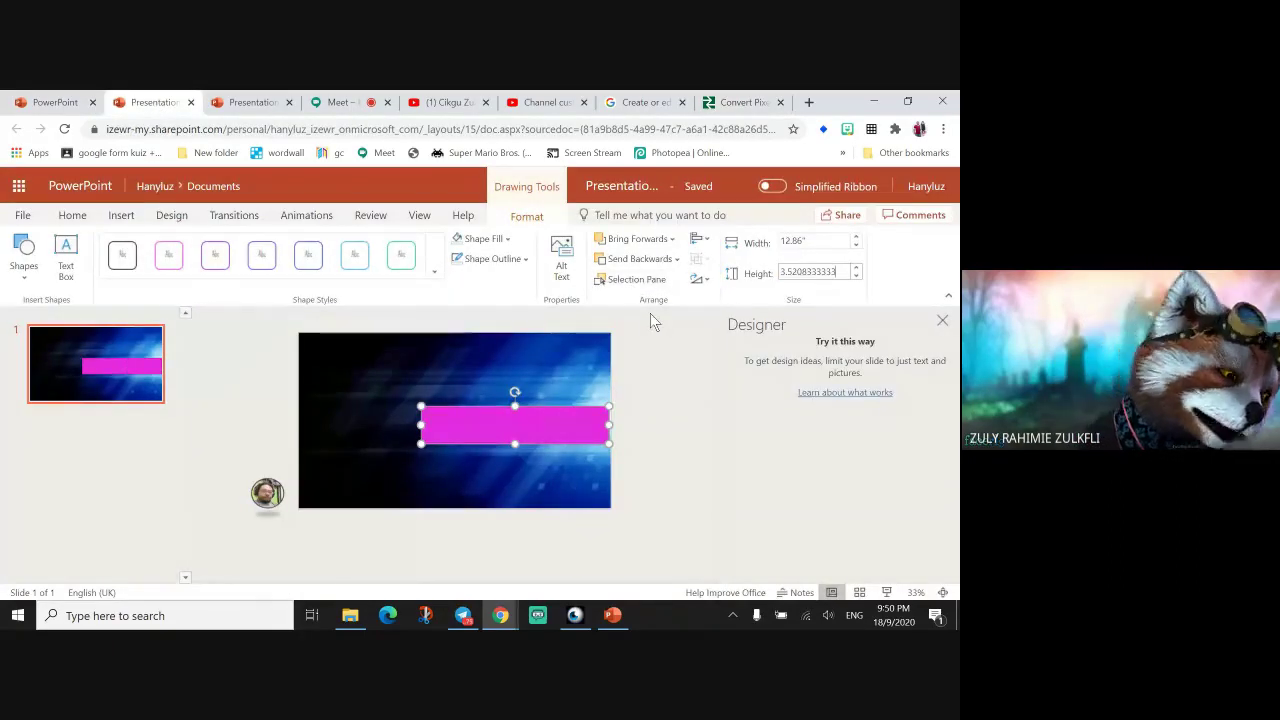
key("Return")
left_click_drag(503, 431, 437, 423)
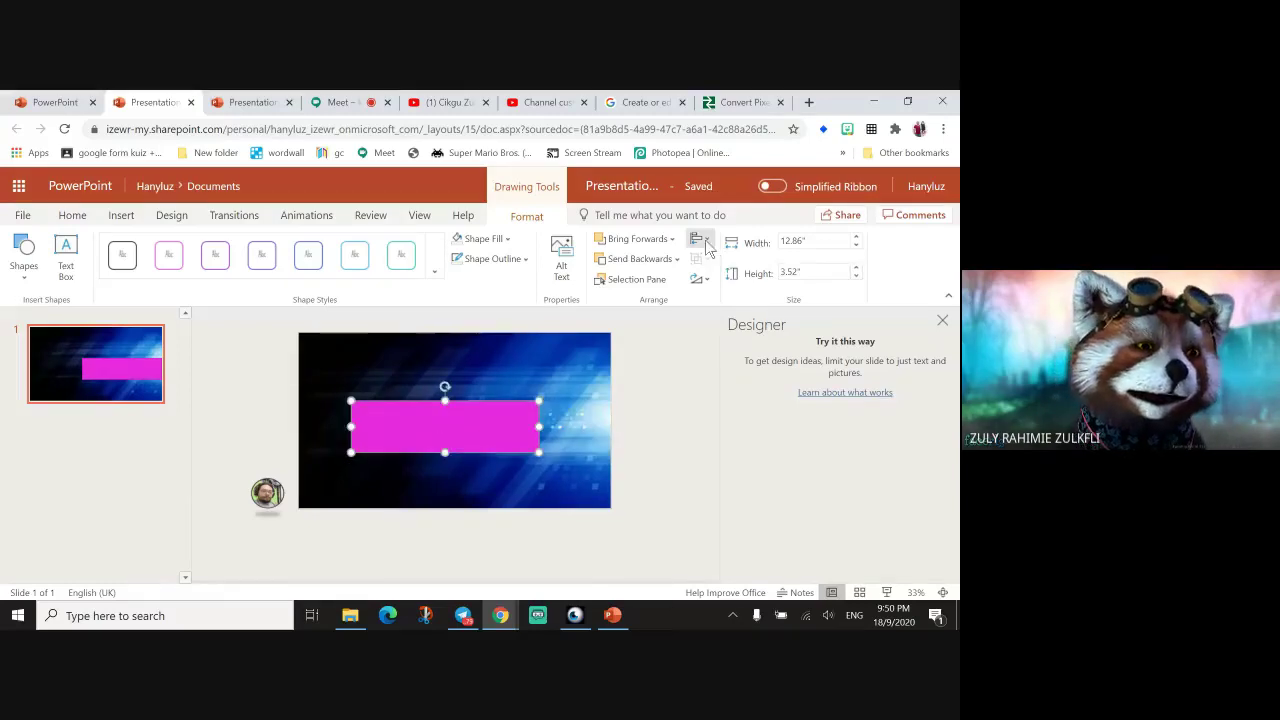
Align the pink rectangle to the centre and middle of the slide.
left_click(706, 247)
left_click(705, 278)
left_click(700, 241)
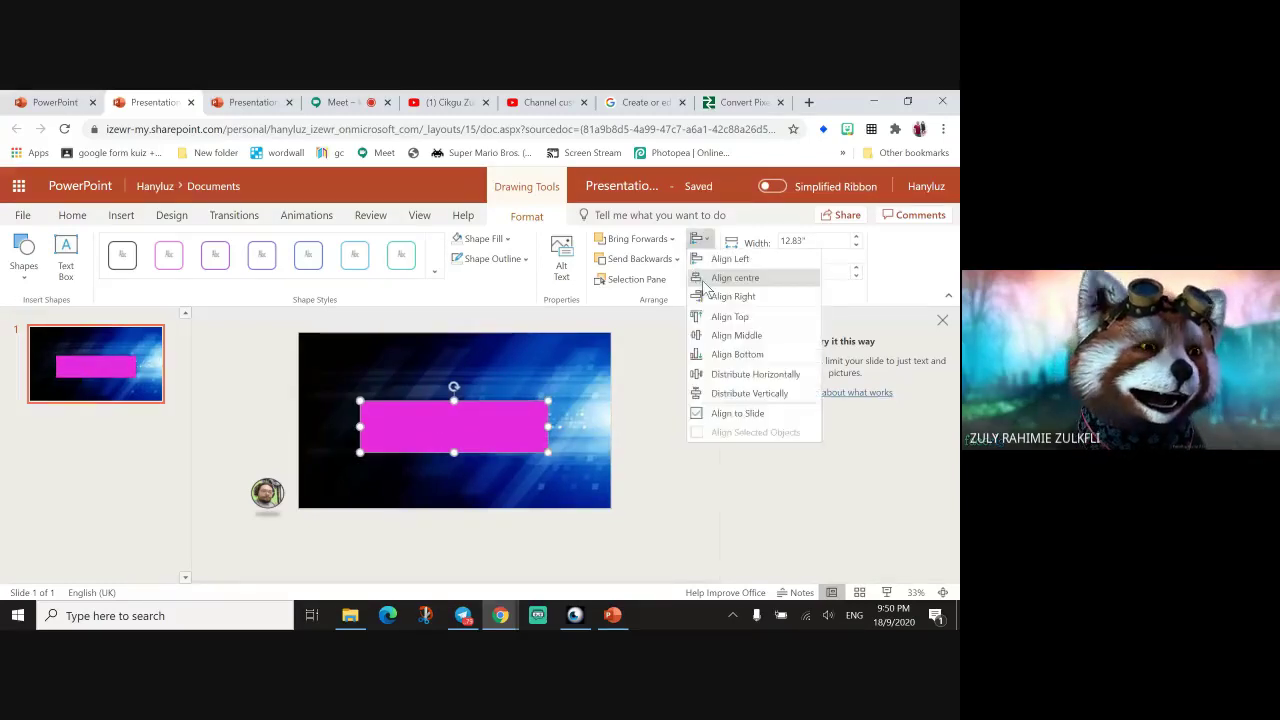
left_click(703, 335)
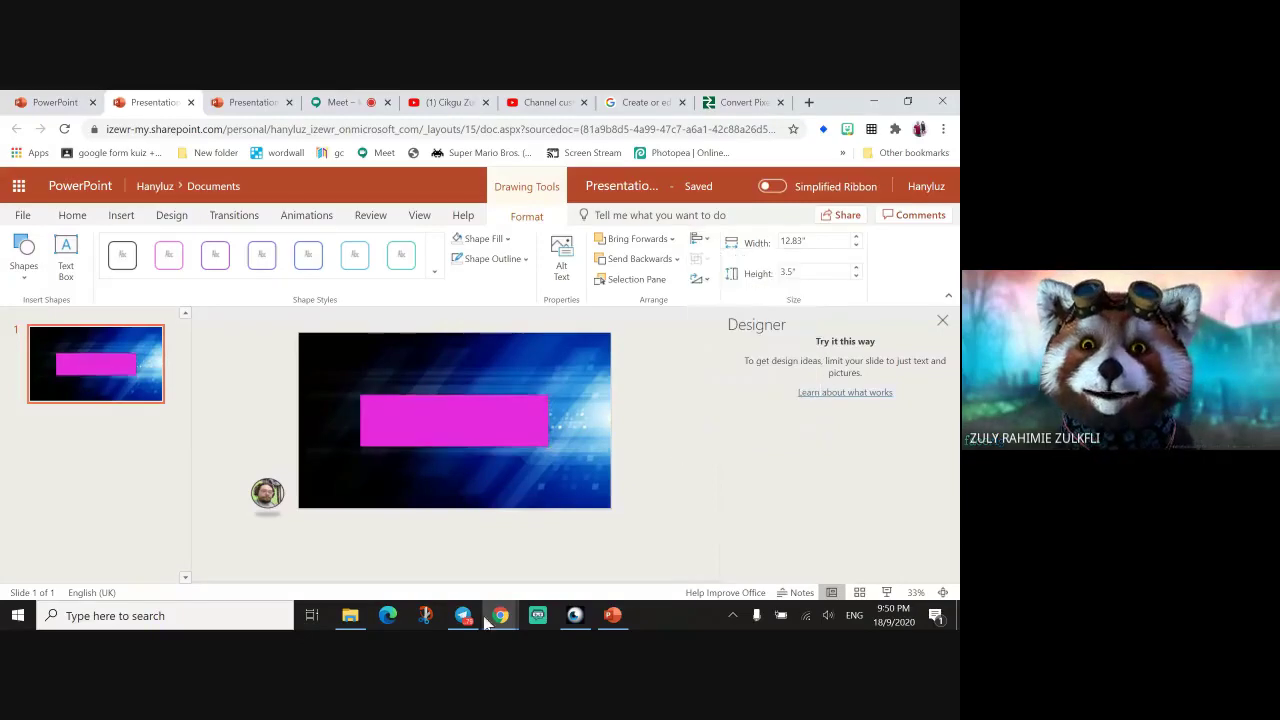
left_click(261, 566)
Bring the round portrait photo to the front and move it onto the left end of the pink rectangle.
left_click(378, 424)
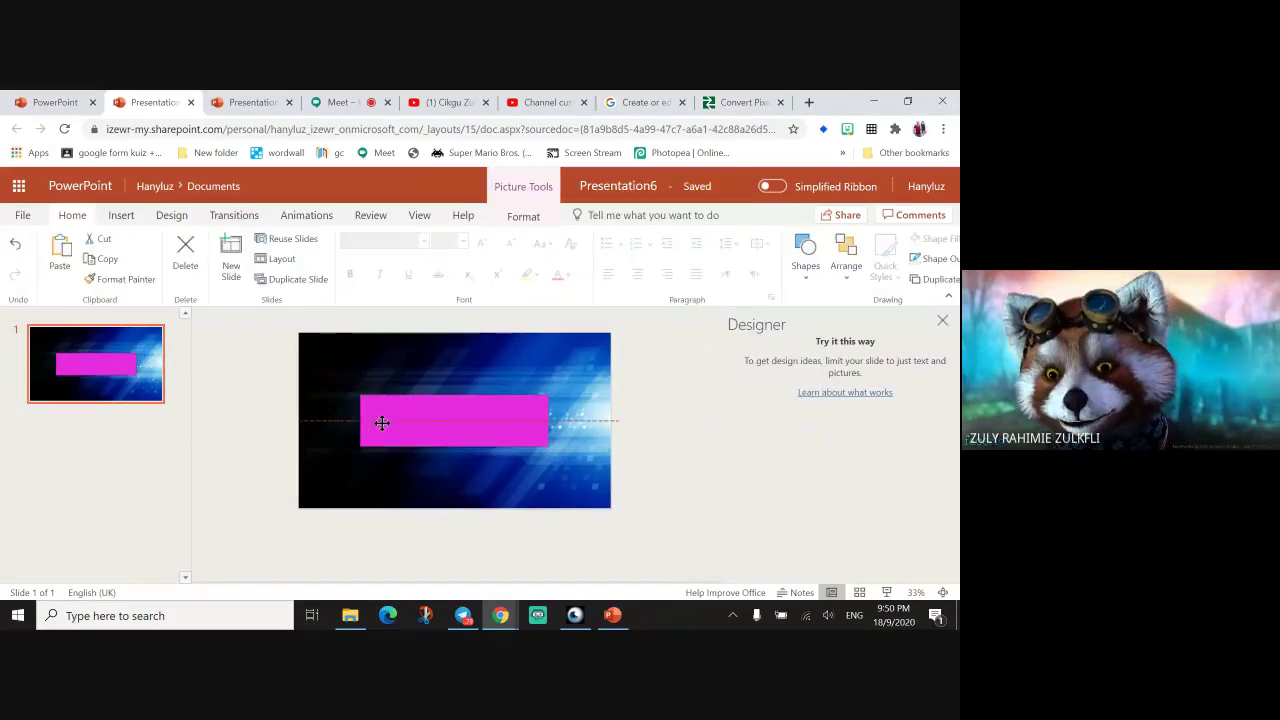
right_click(264, 489)
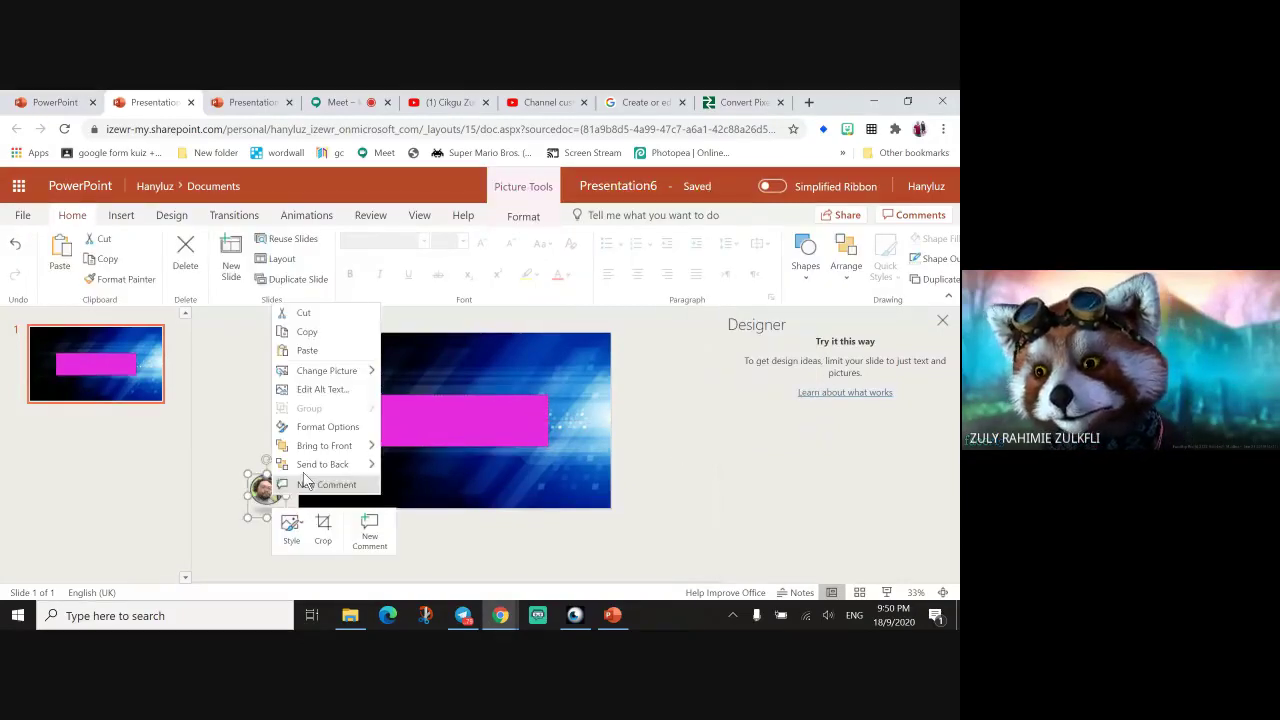
mouse_move(348, 447)
left_click(406, 449)
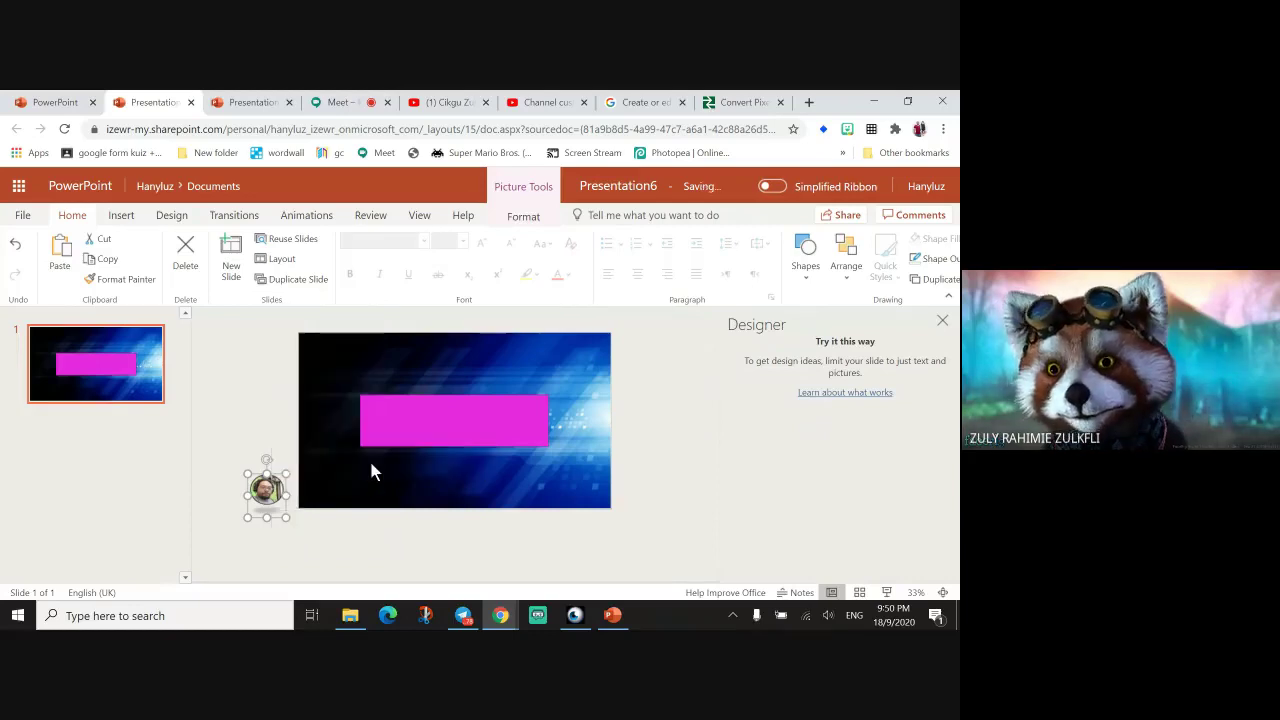
left_click_drag(268, 489, 384, 426)
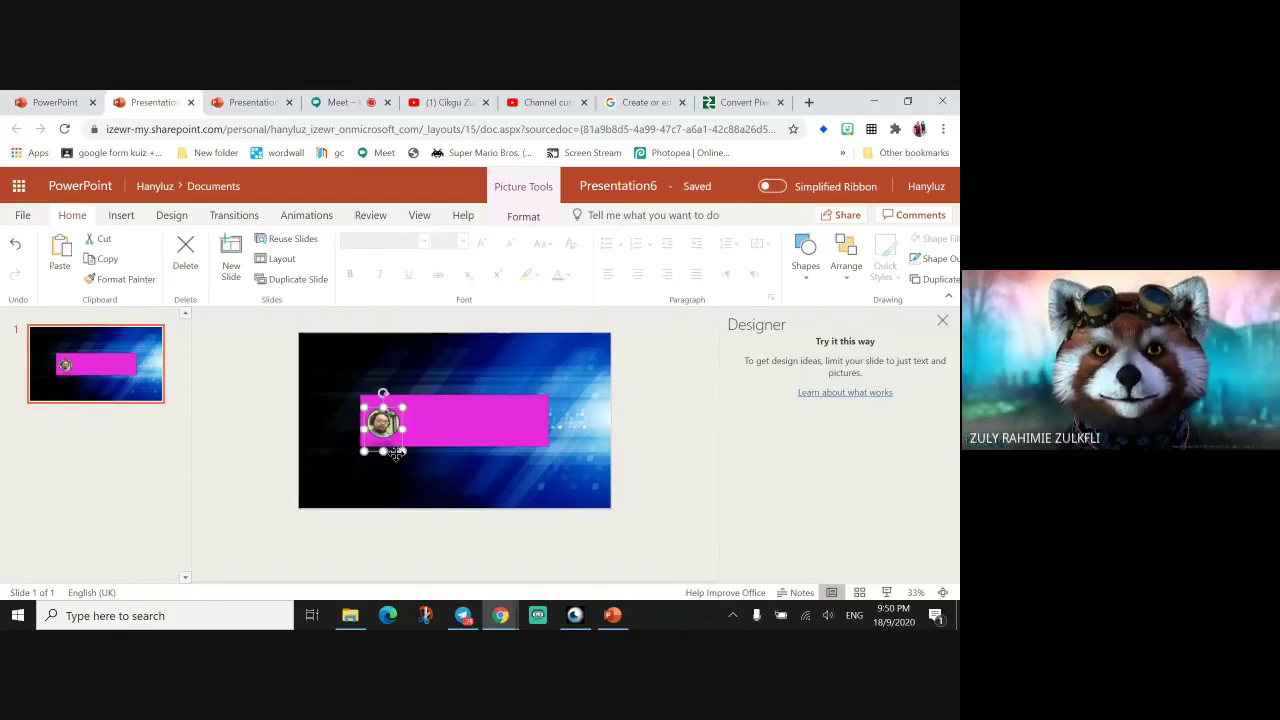
left_click(550, 458)
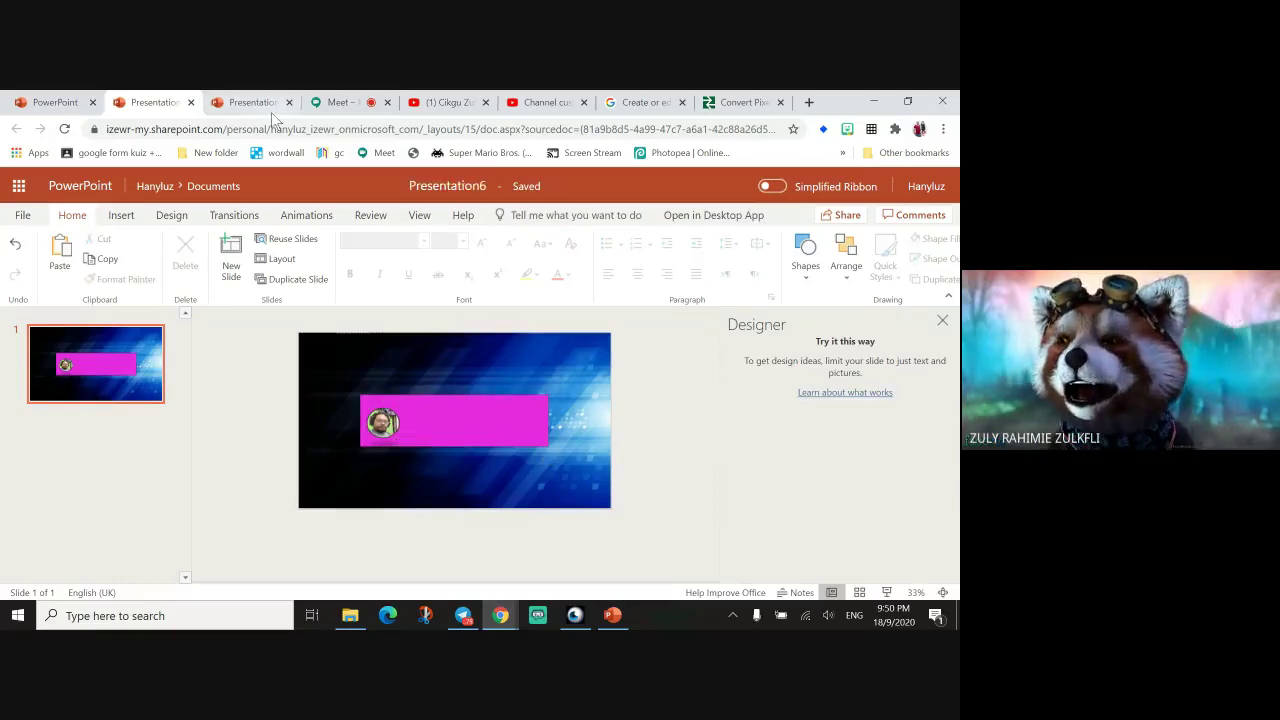
Insert a text box, move it near the pink rectangle's upper edge and widen it to about 11.77".
left_click(122, 215)
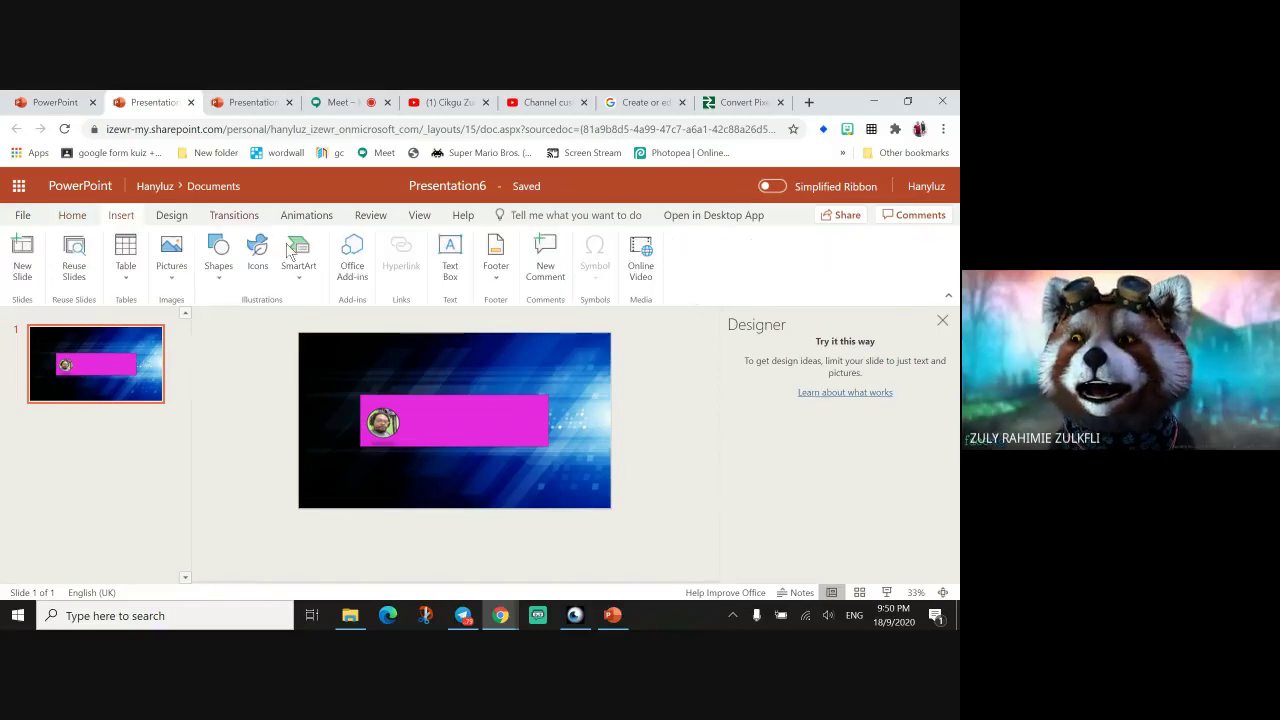
left_click(462, 278)
left_click(444, 359)
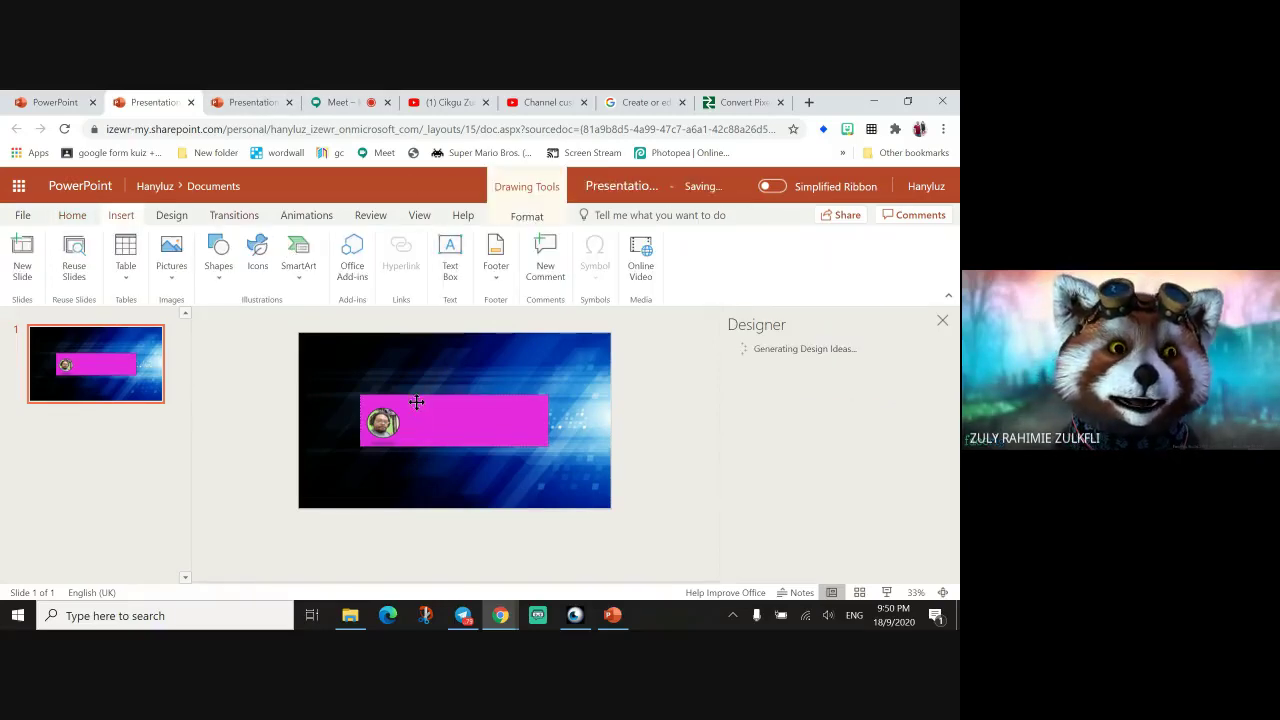
left_click(458, 410)
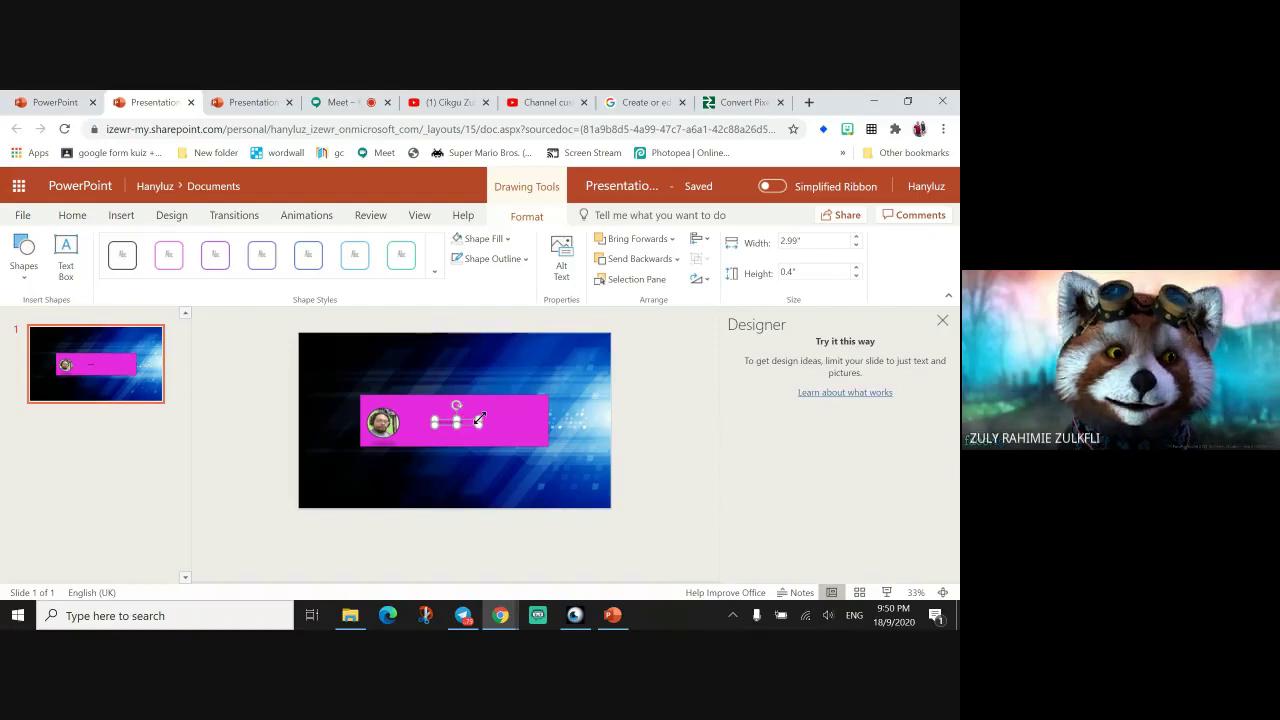
left_click_drag(480, 419, 502, 401)
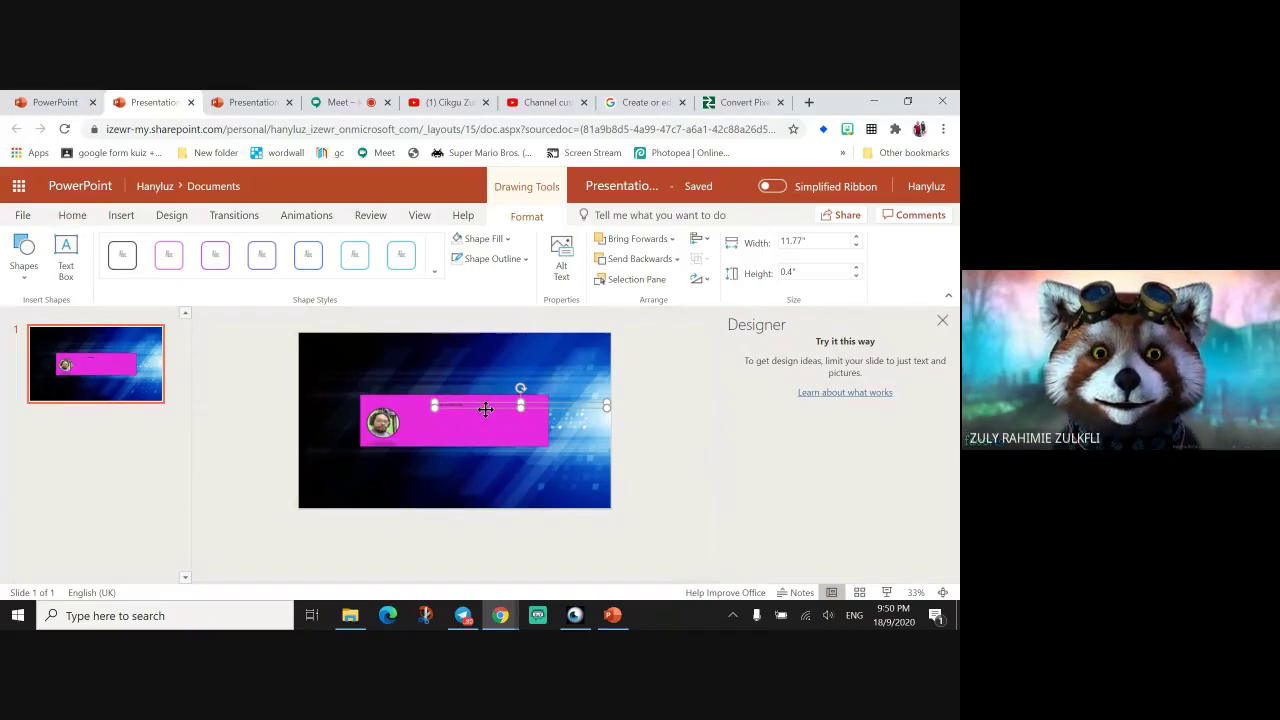
Enter the channel's title in the new text box.
left_click(418, 222)
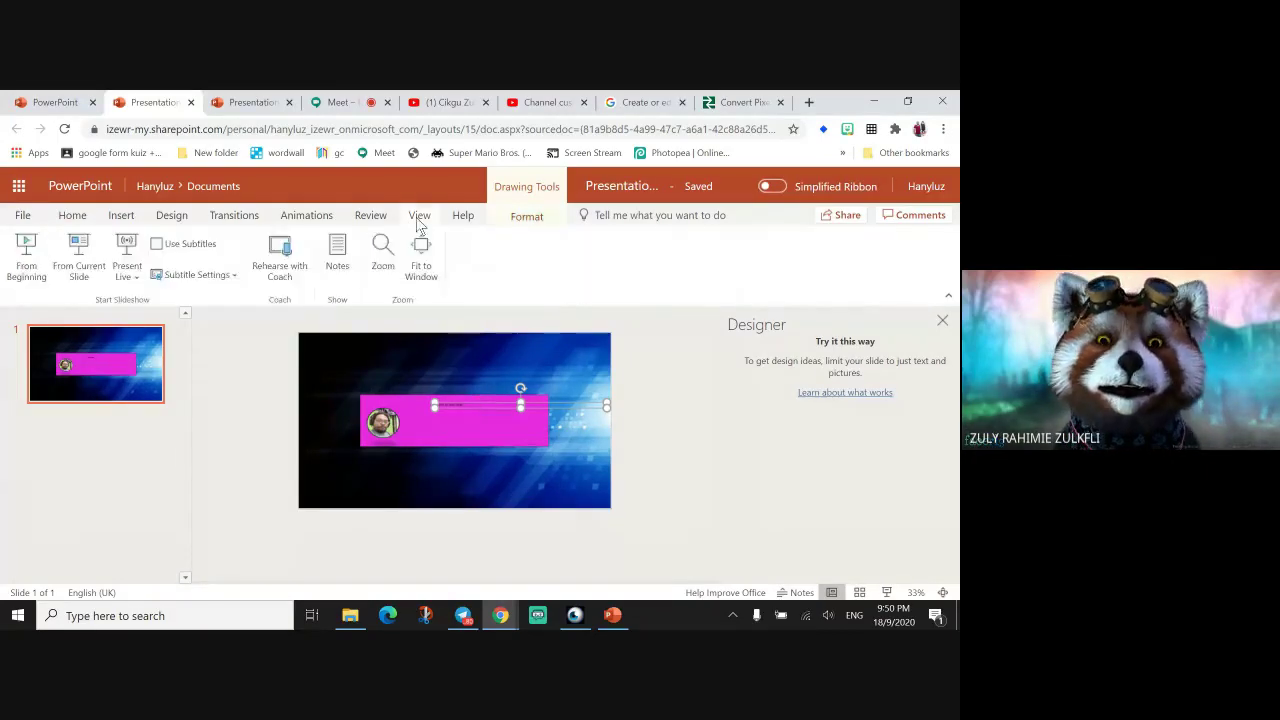
left_click(421, 252)
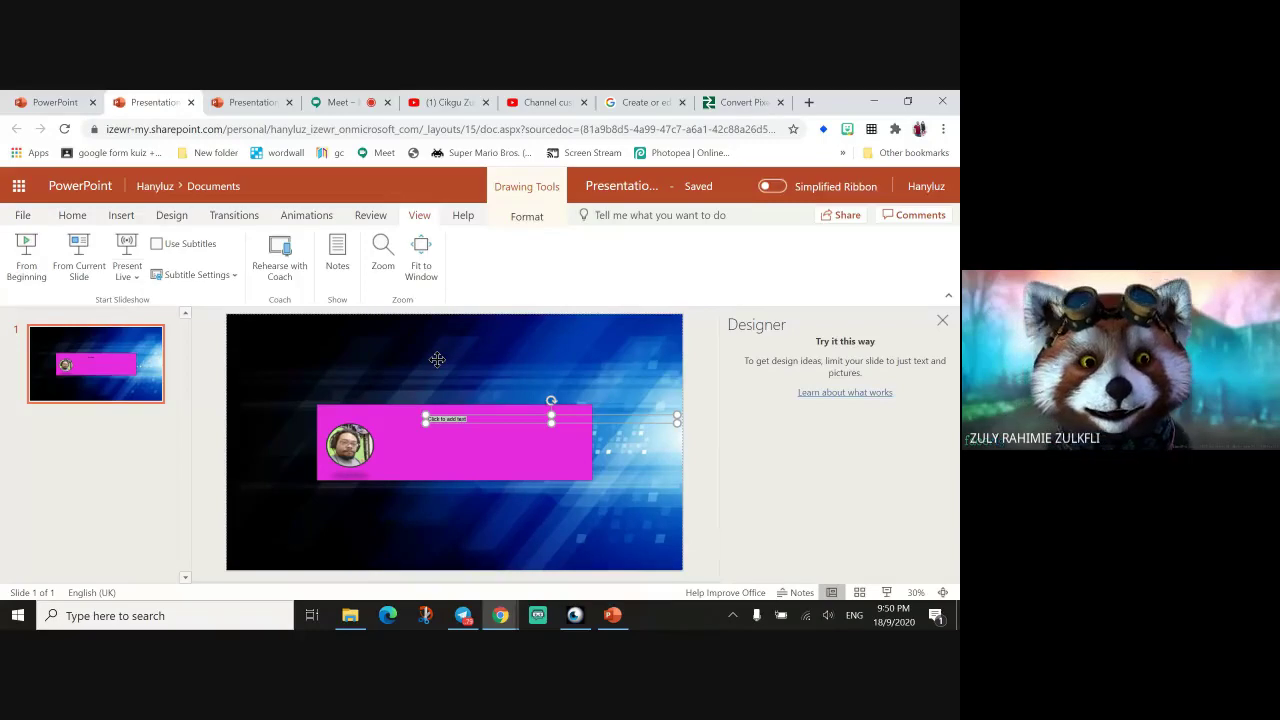
key("ctrl+v")
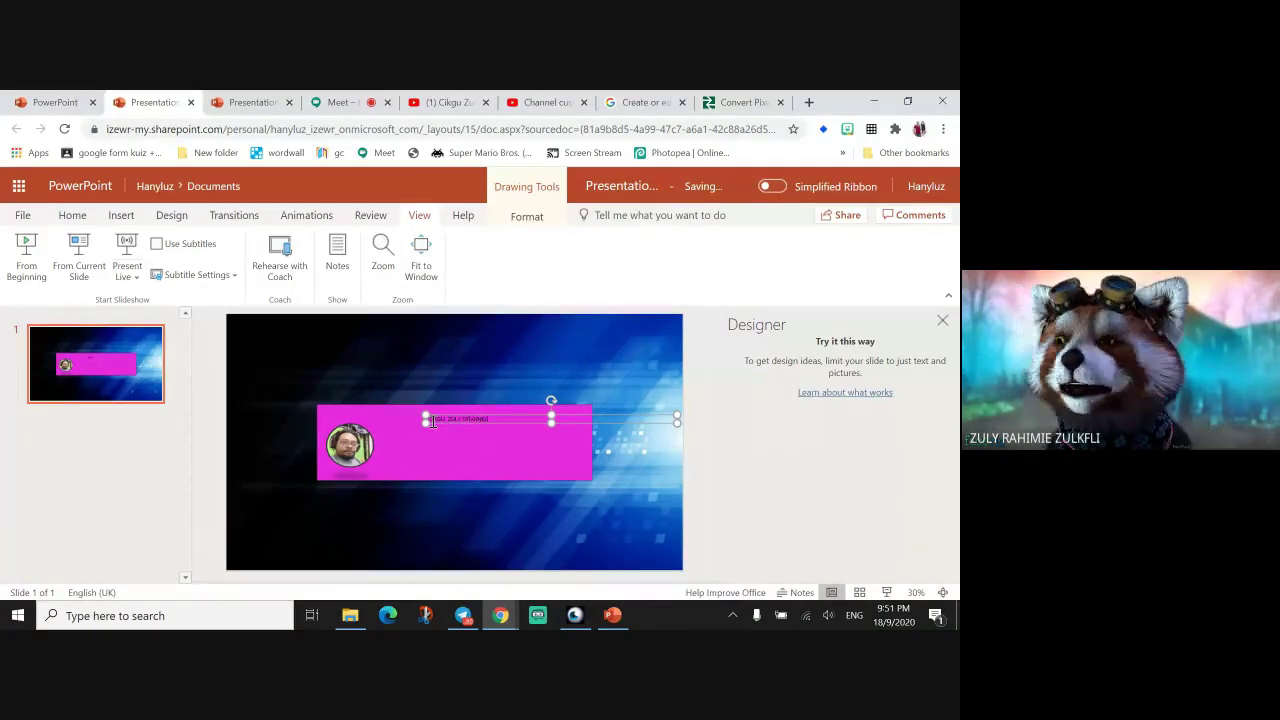
Set the channel title's font to Arial Black at size 44.
left_click(72, 215)
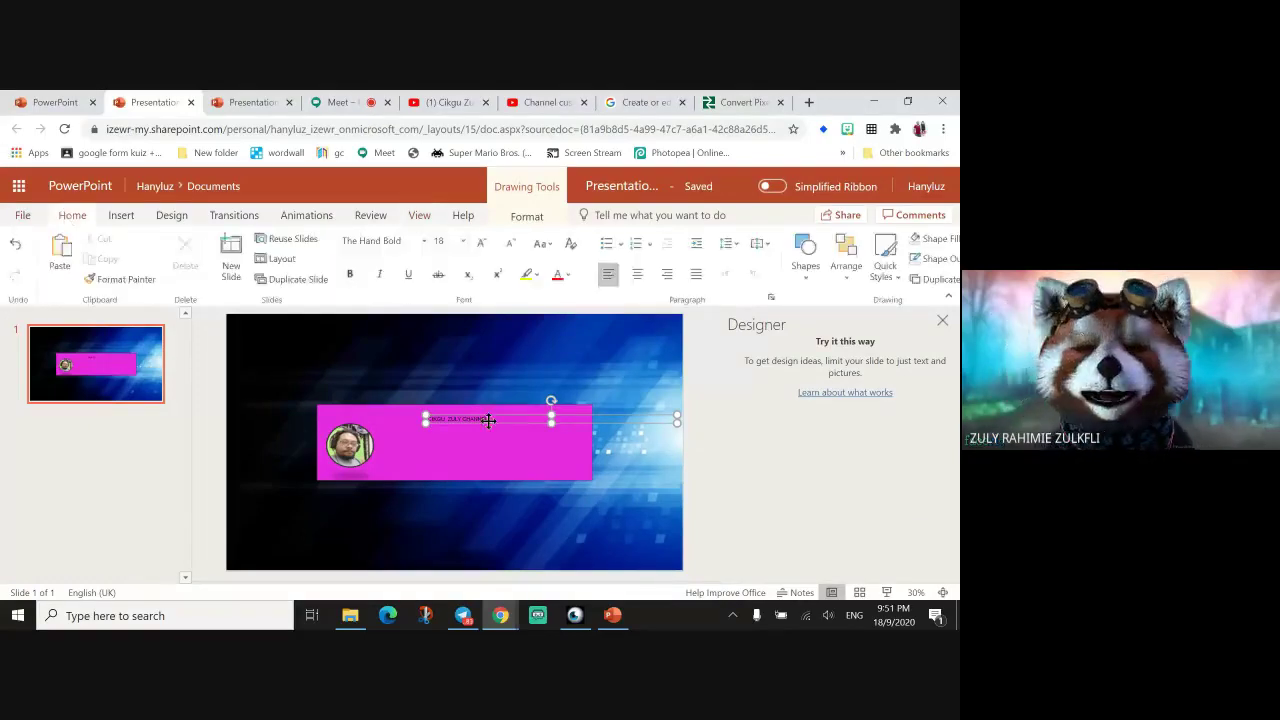
left_click(493, 425)
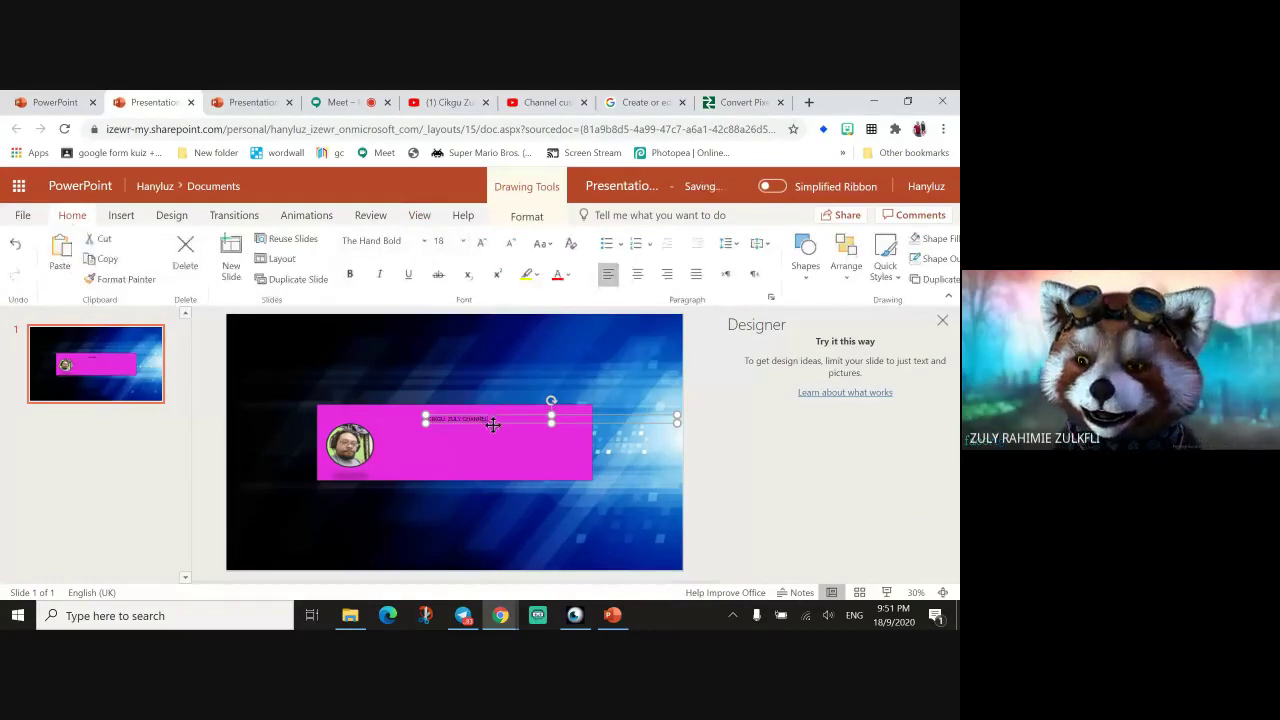
key("ctrl+a")
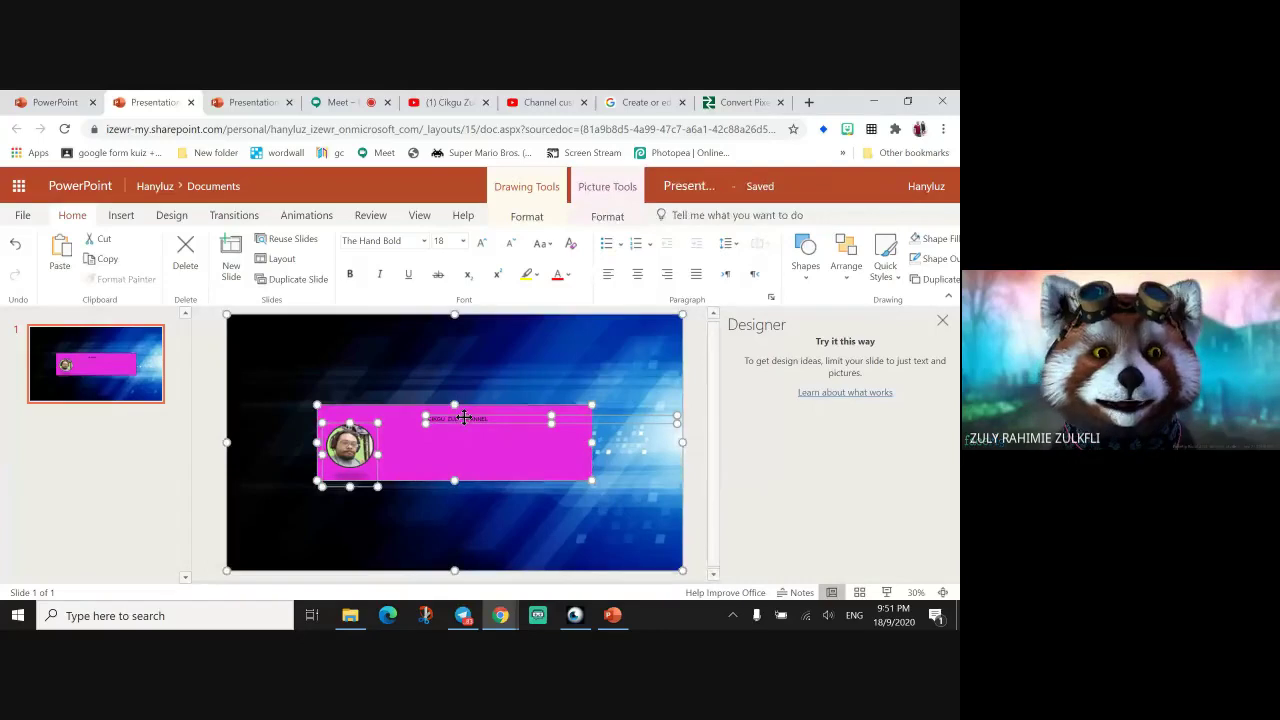
left_click(463, 417)
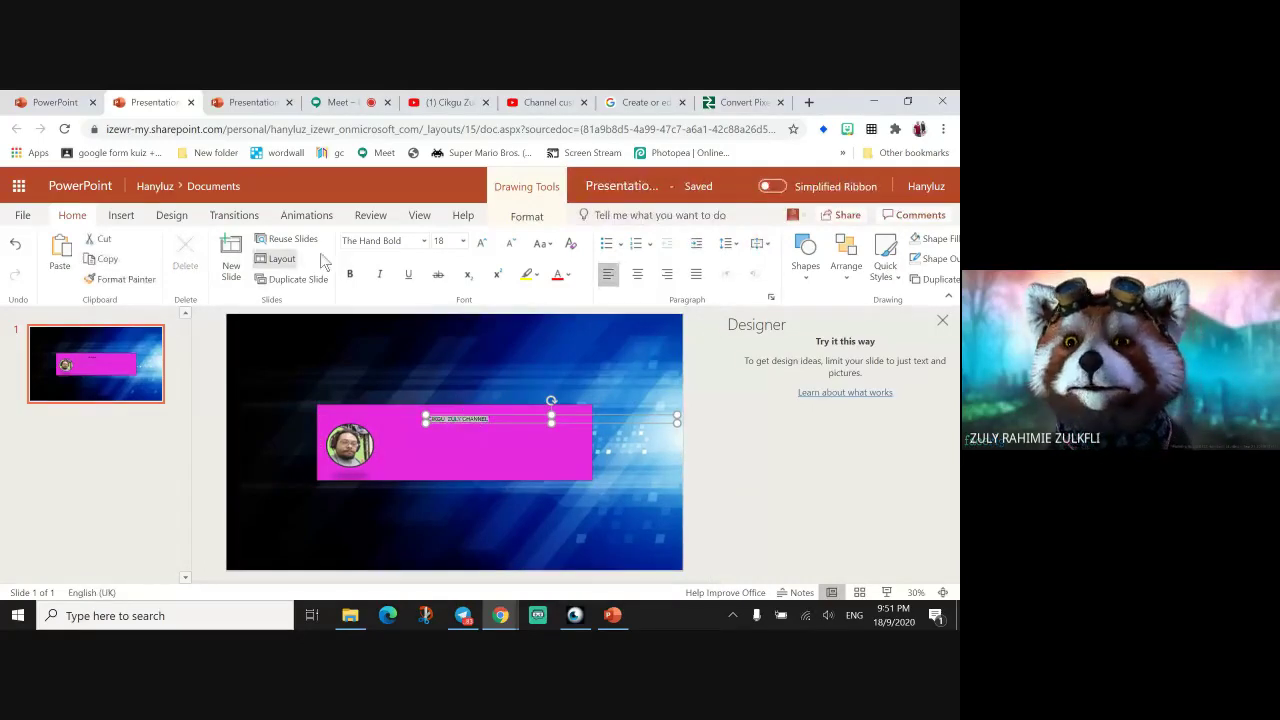
left_click(424, 241)
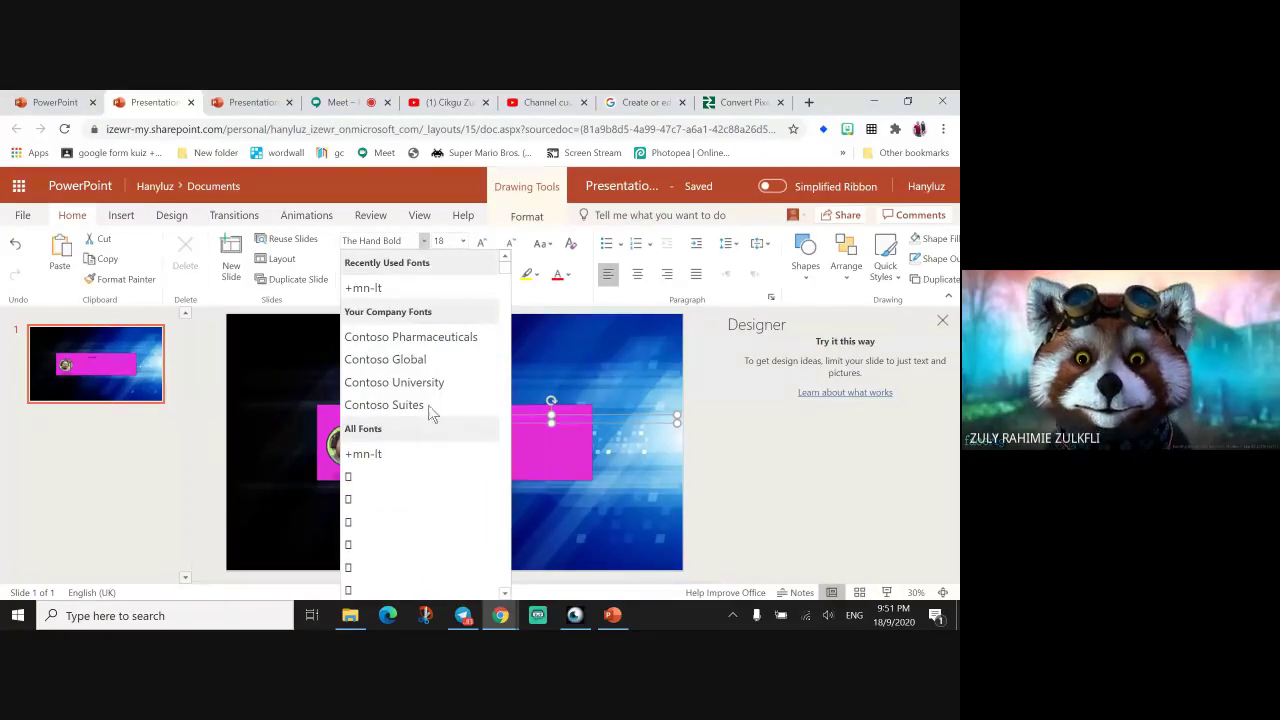
scroll(430, 415, "down", 5)
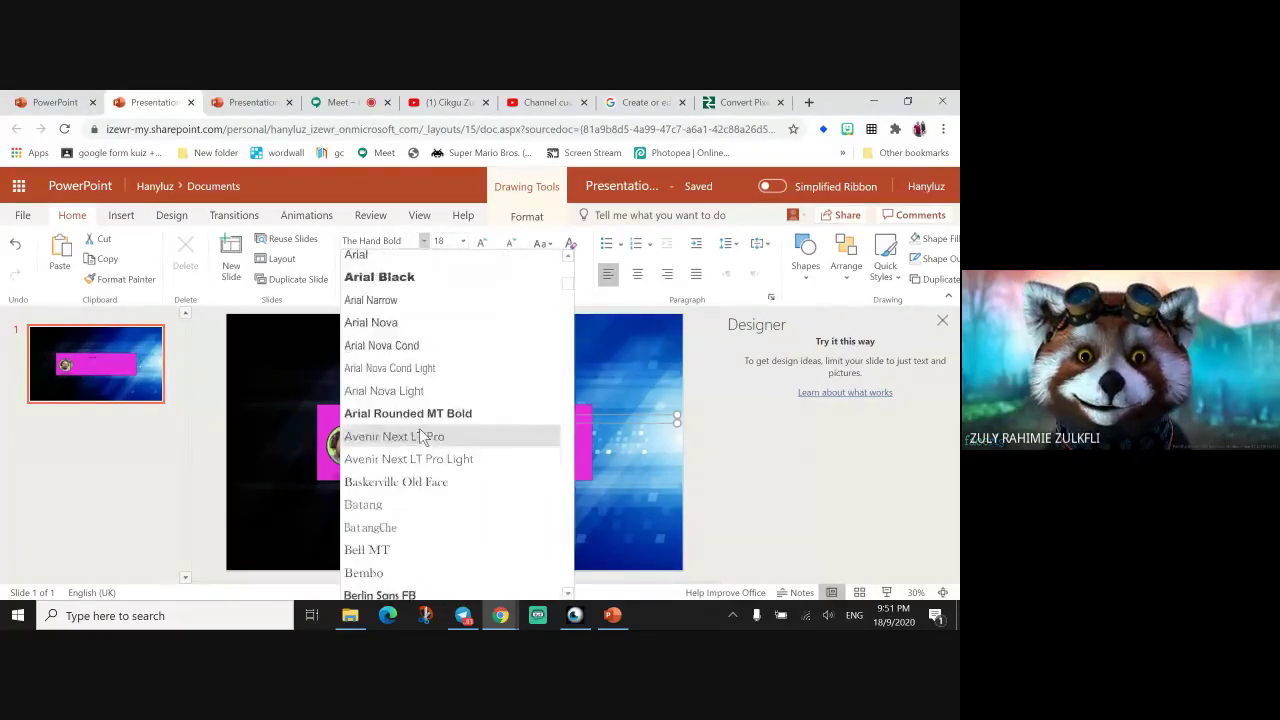
left_click(414, 280)
left_click(463, 241)
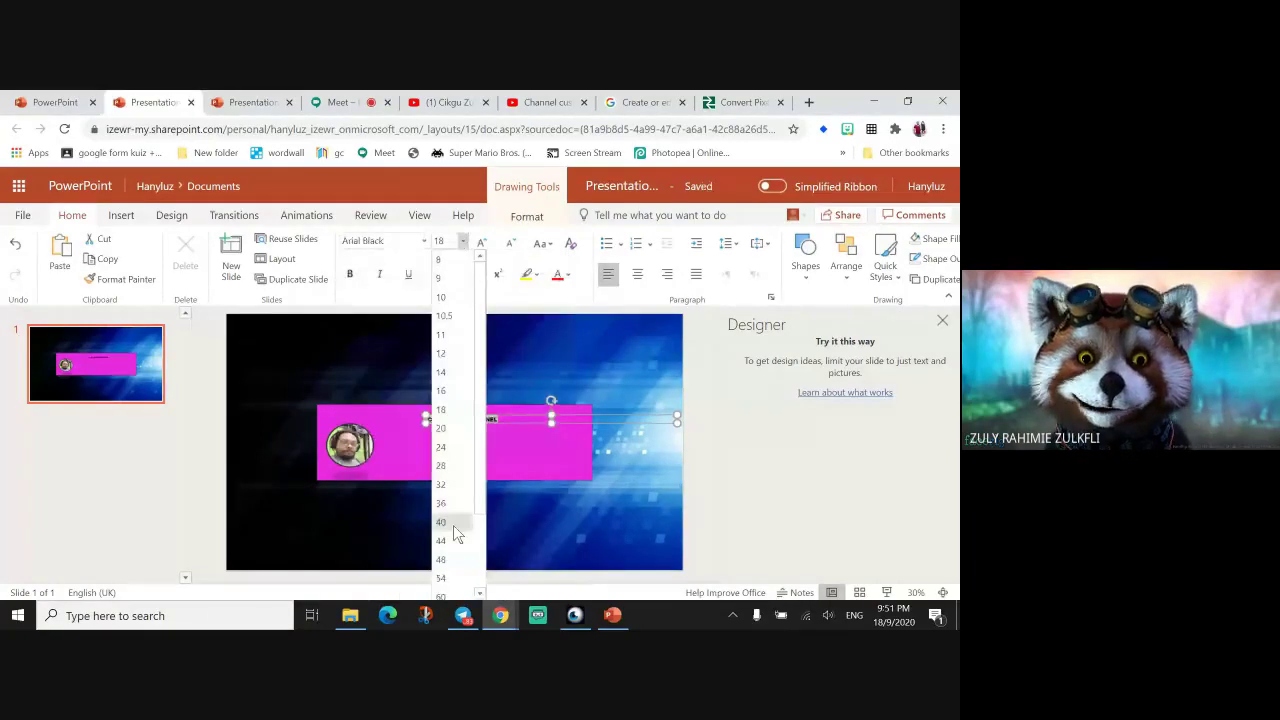
left_click(441, 541)
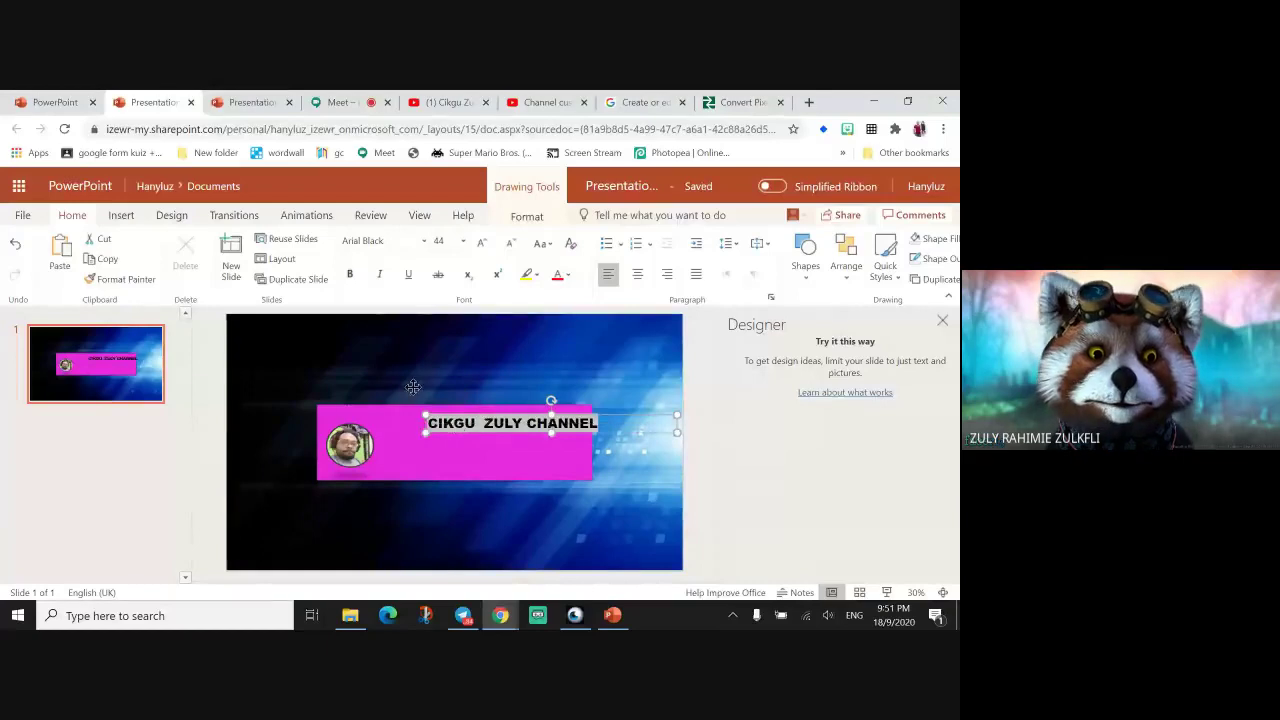
Move the channel title beside the portrait, along the pink rectangle's upper edge.
left_click(448, 429)
left_click(455, 421)
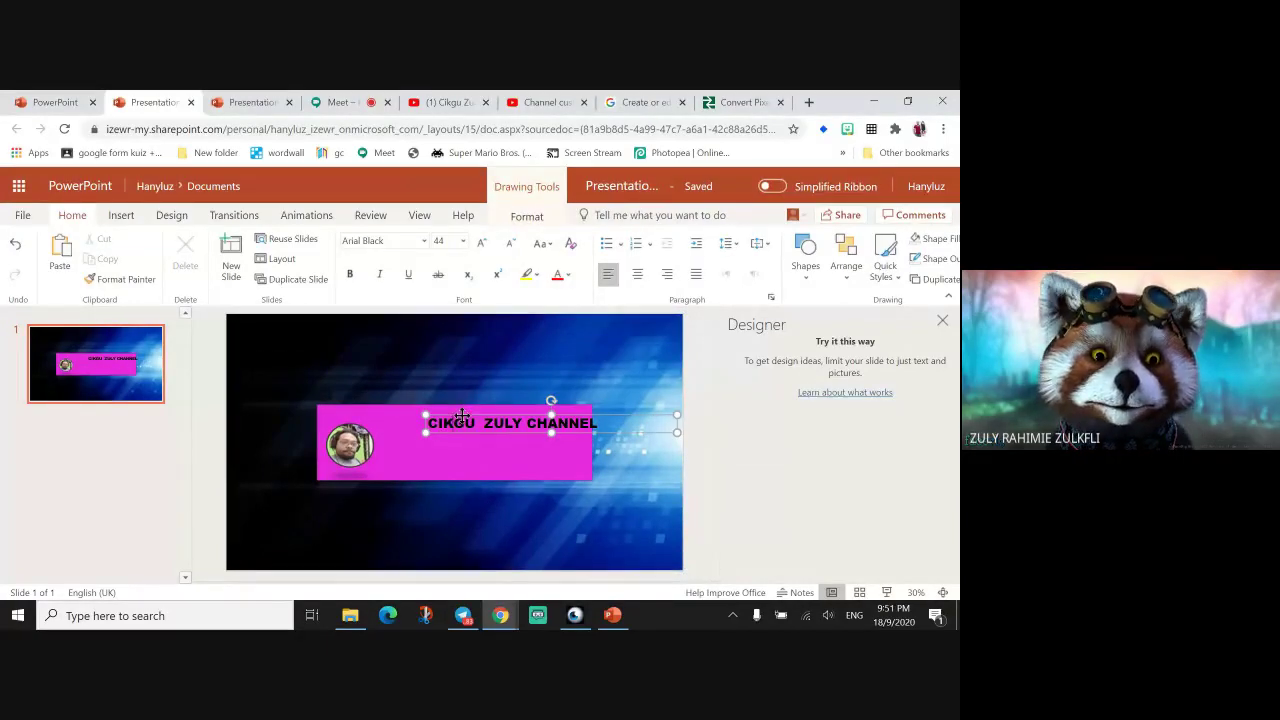
left_click_drag(462, 415, 422, 416)
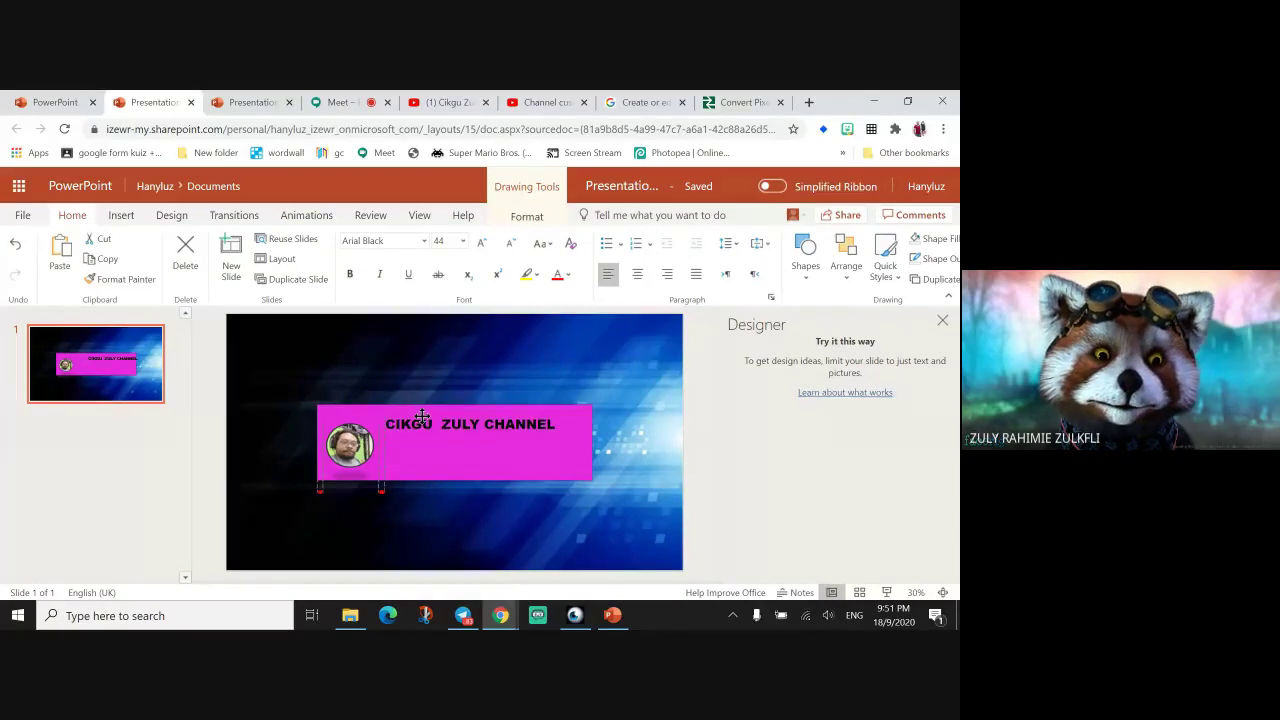
left_click_drag(422, 414, 414, 414)
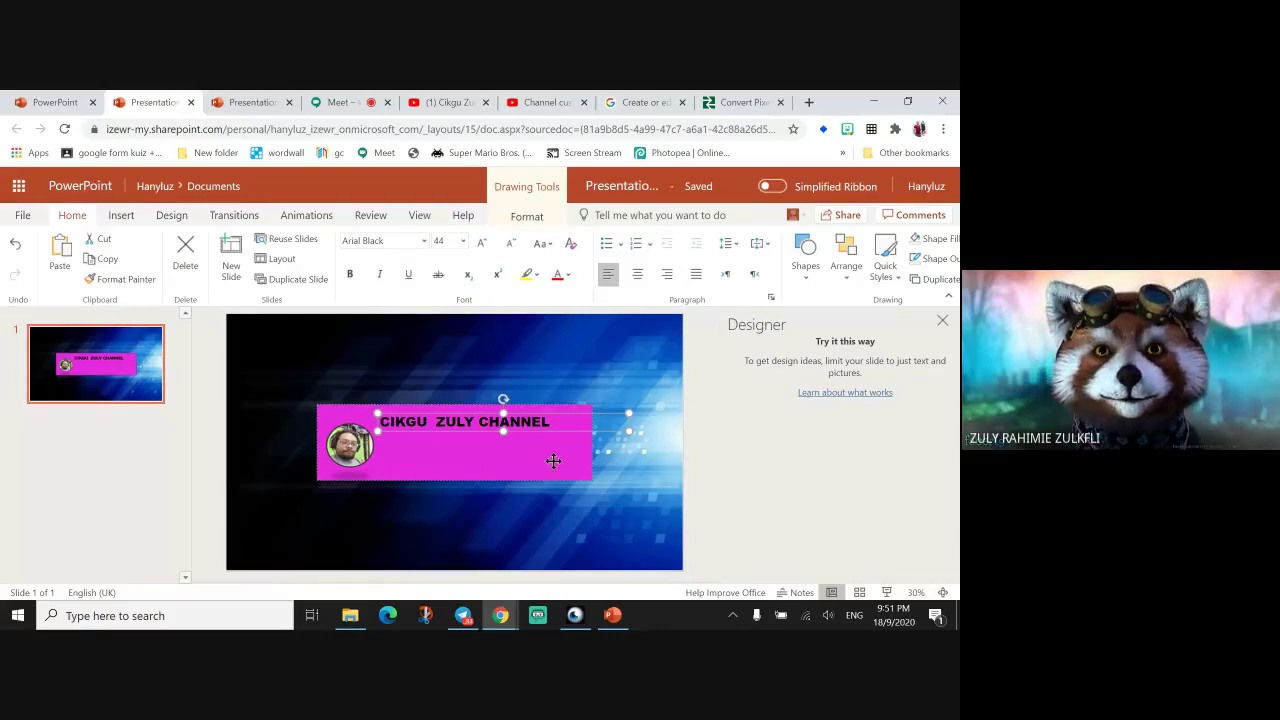
Check the title's shape formatting options, switch to Presentation1 in desktop PowerPoint and dismiss the Slide Size dialog without applying it.
left_click(540, 217)
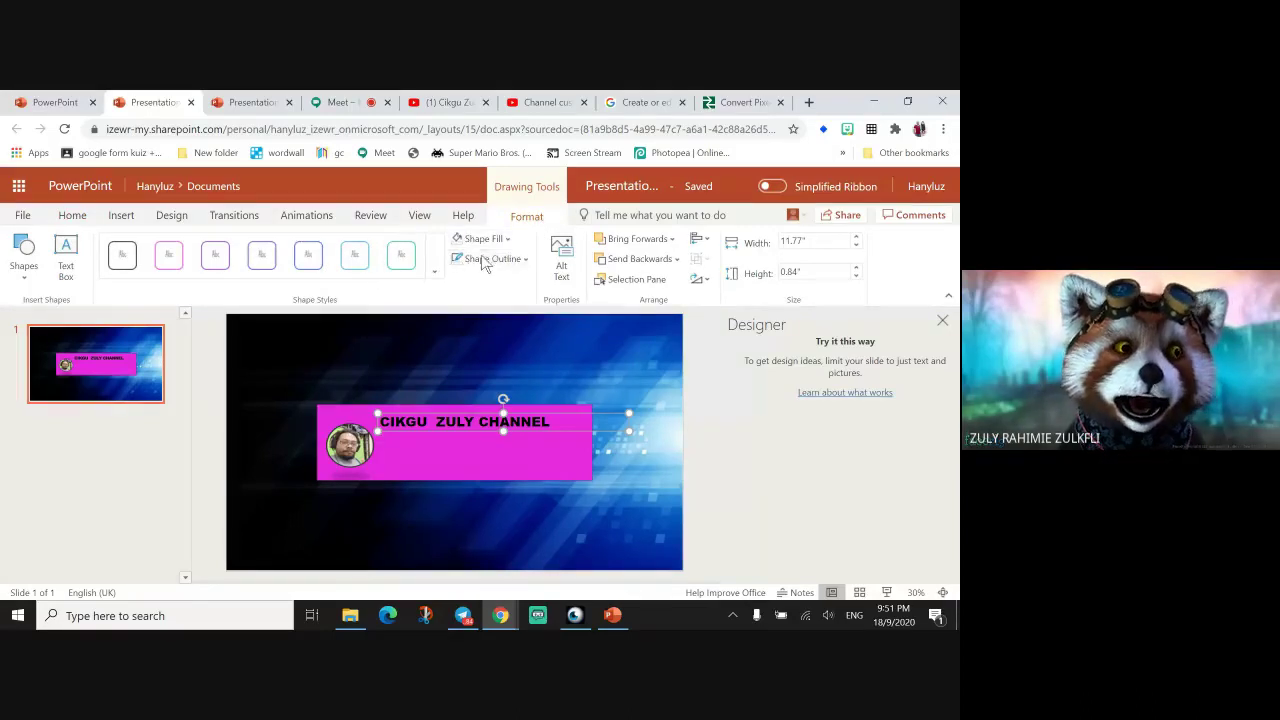
left_click(609, 620)
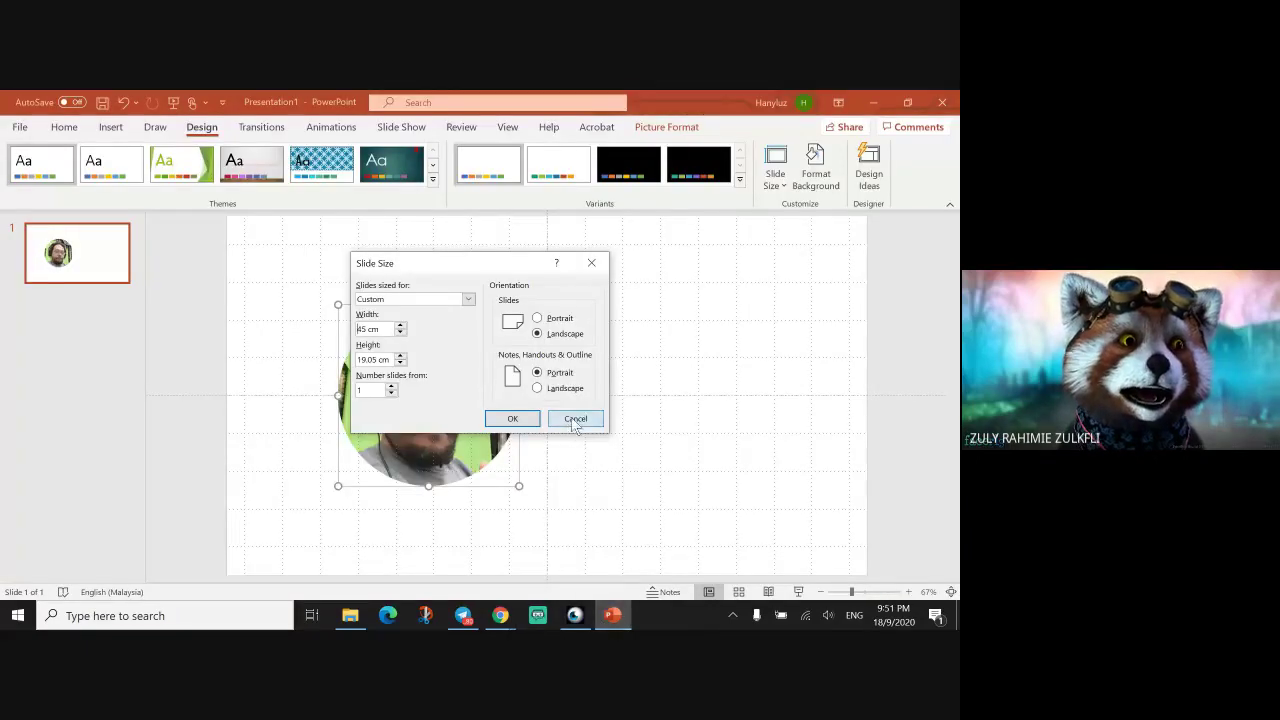
left_click(575, 420)
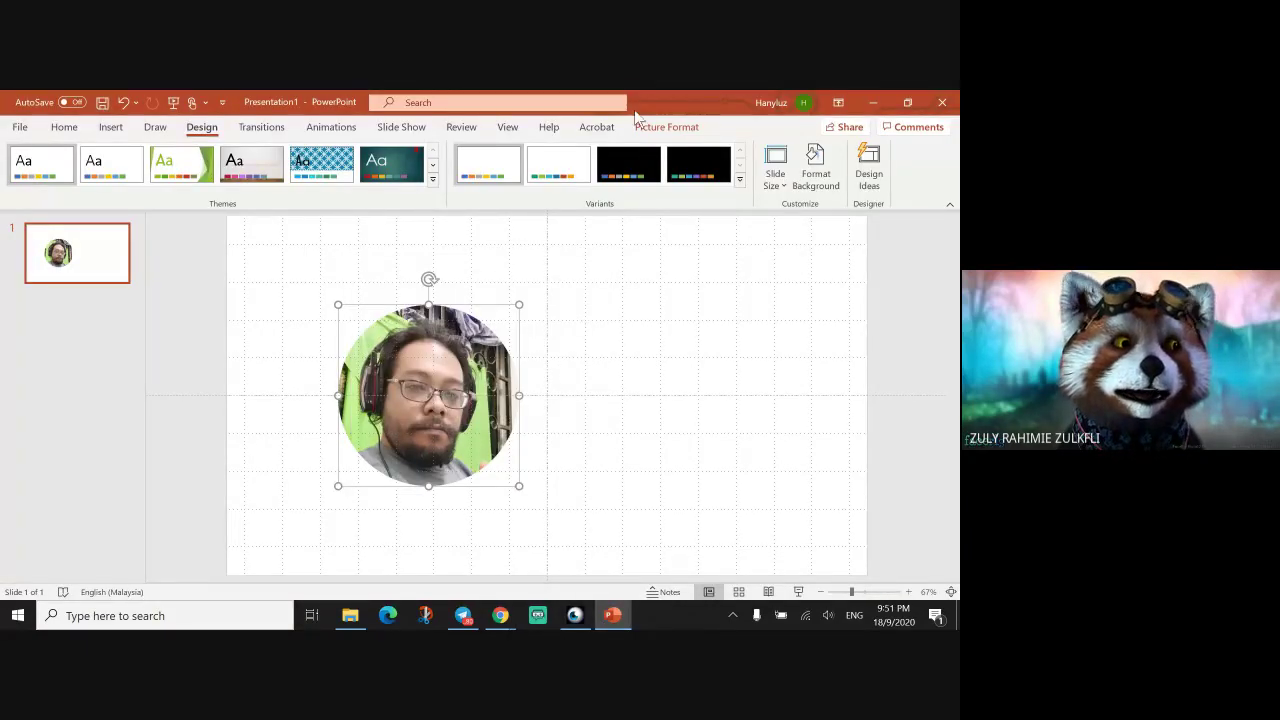
left_click(585, 260)
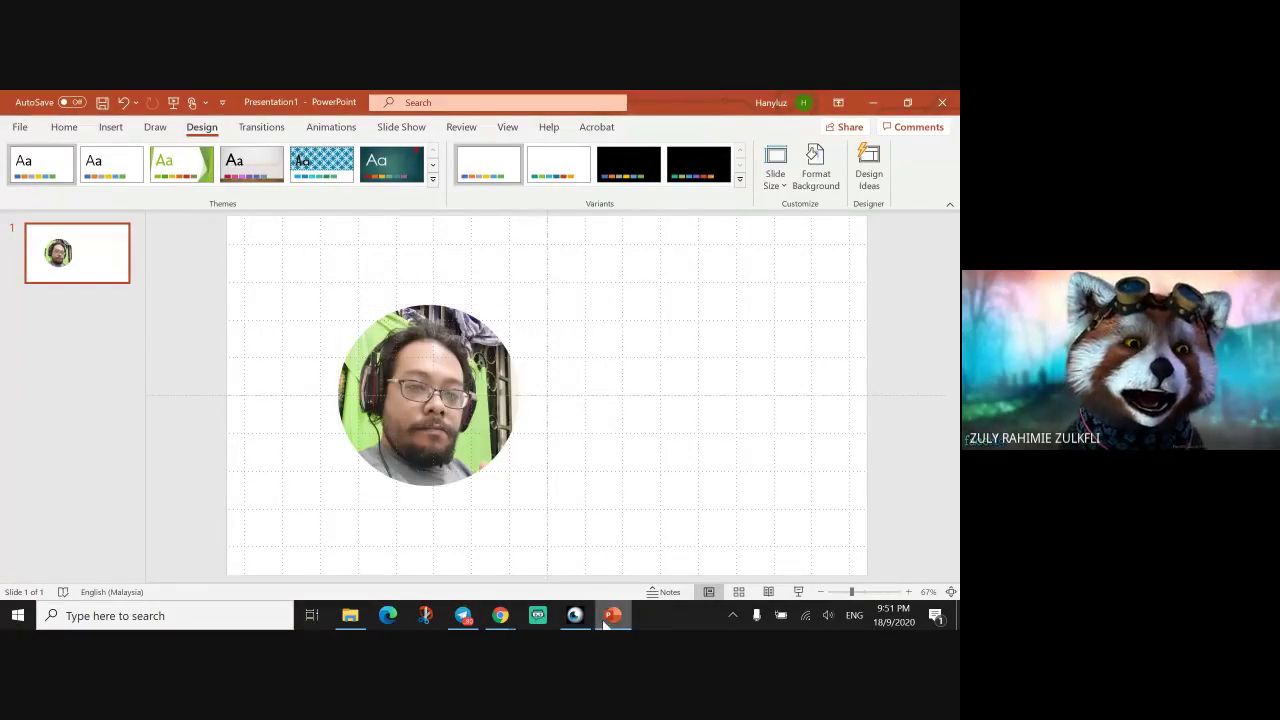
Add a text box reading "fsfafzfz" beside the portrait in Presentation1, view its shape and WordArt options, and switch back to Presentation6.
left_click(110, 127)
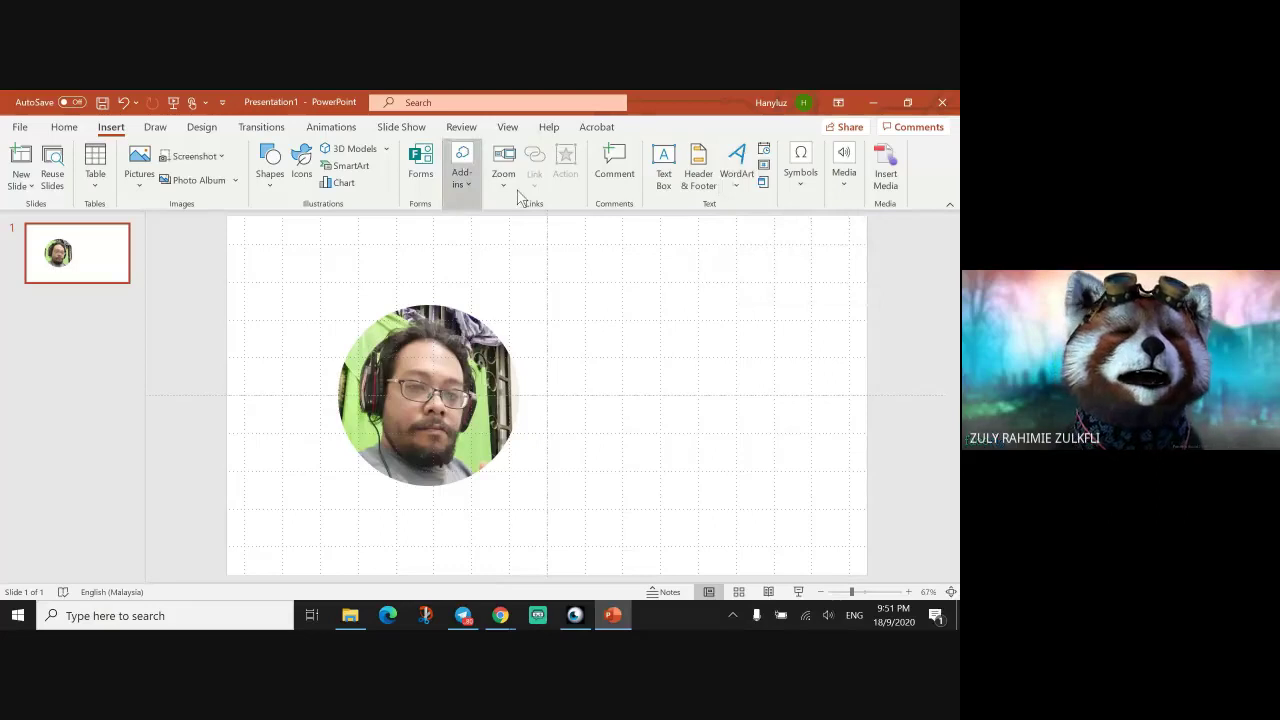
left_click(663, 170)
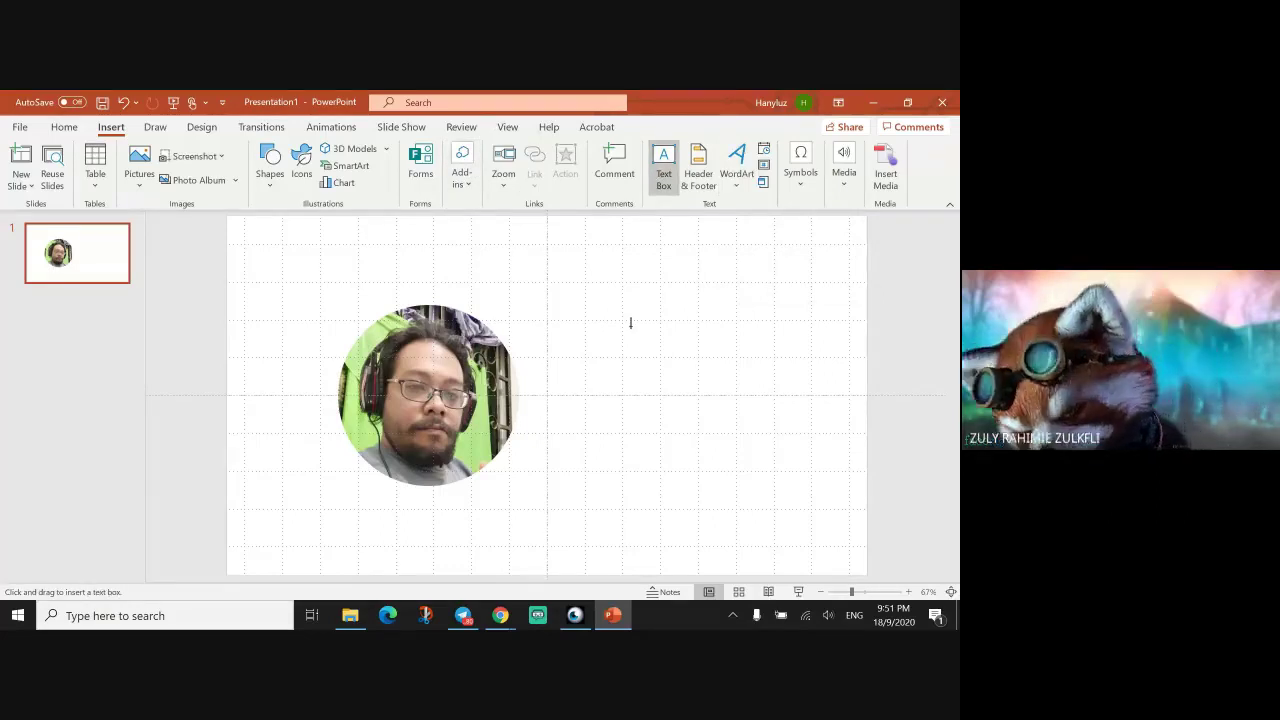
left_click(630, 350)
type("fsfafzfz")
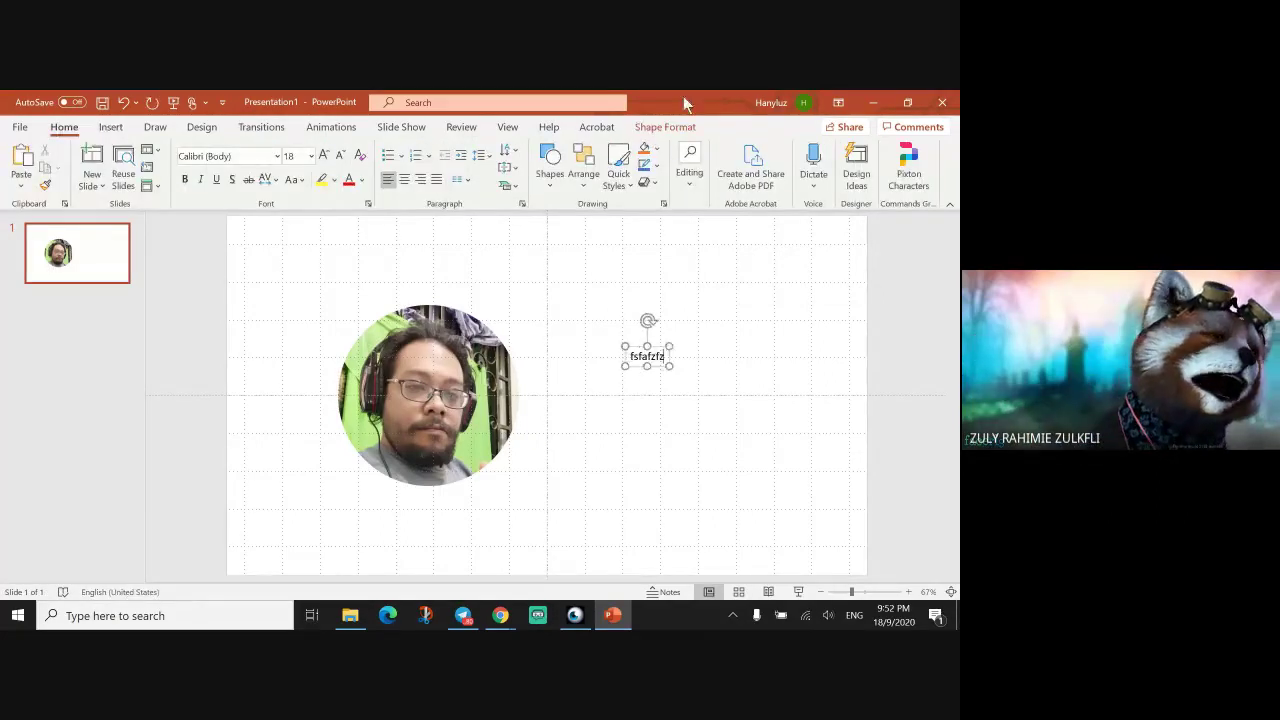
left_click(668, 128)
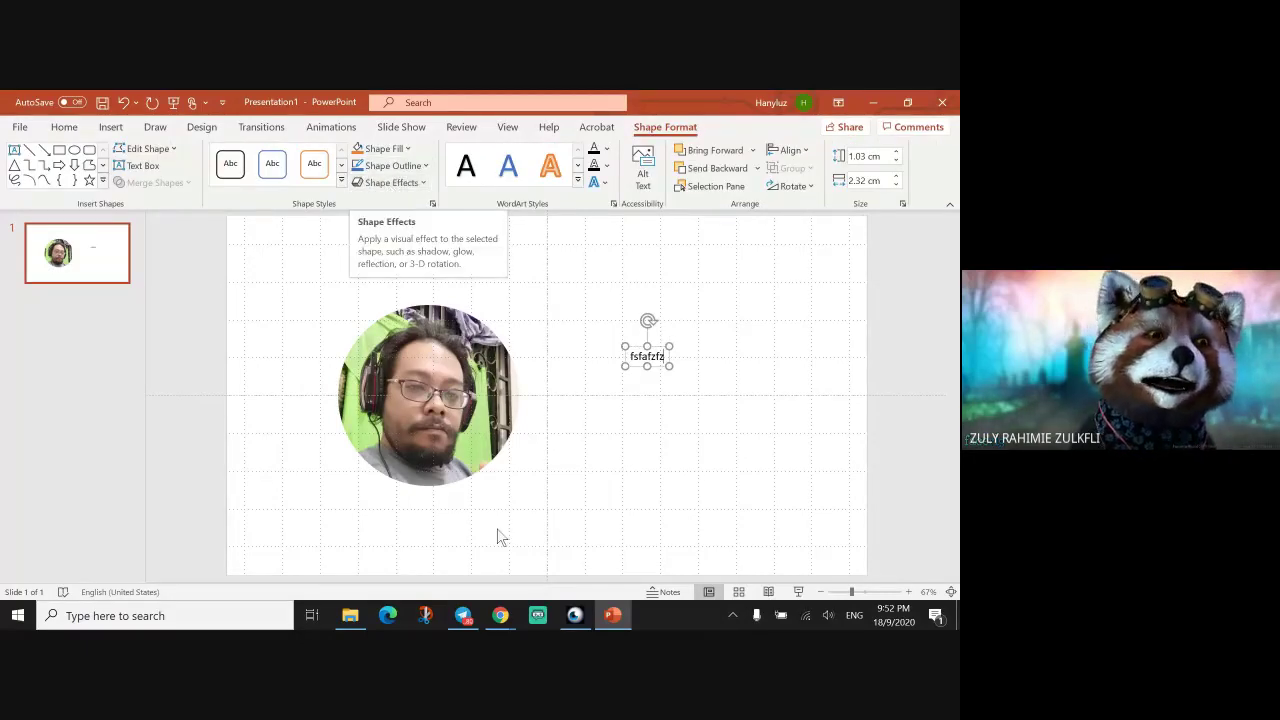
mouse_move(500, 615)
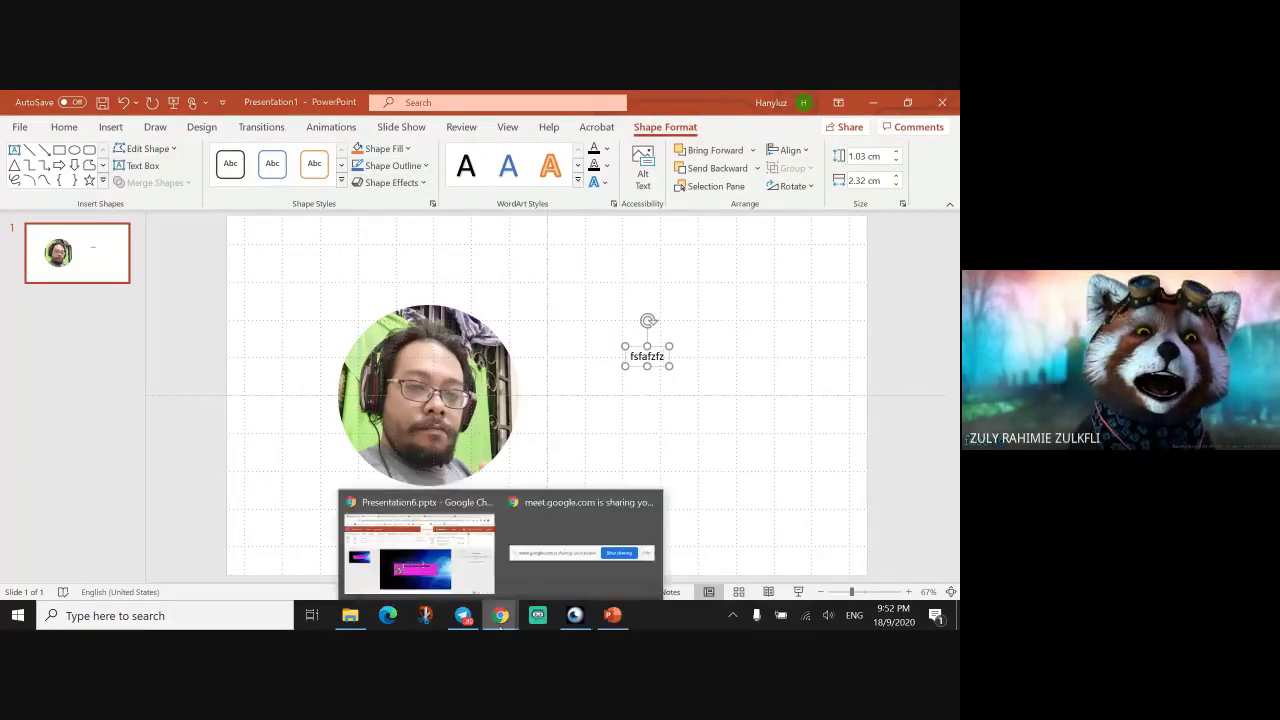
left_click(417, 555)
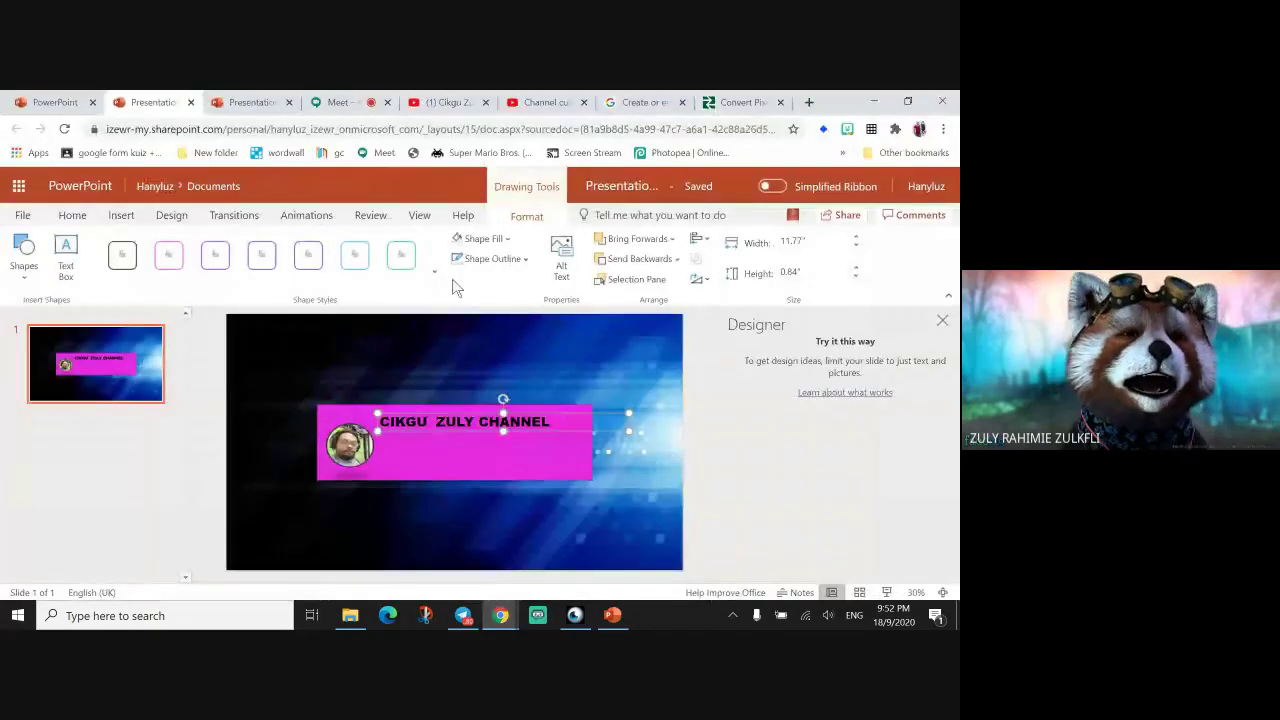
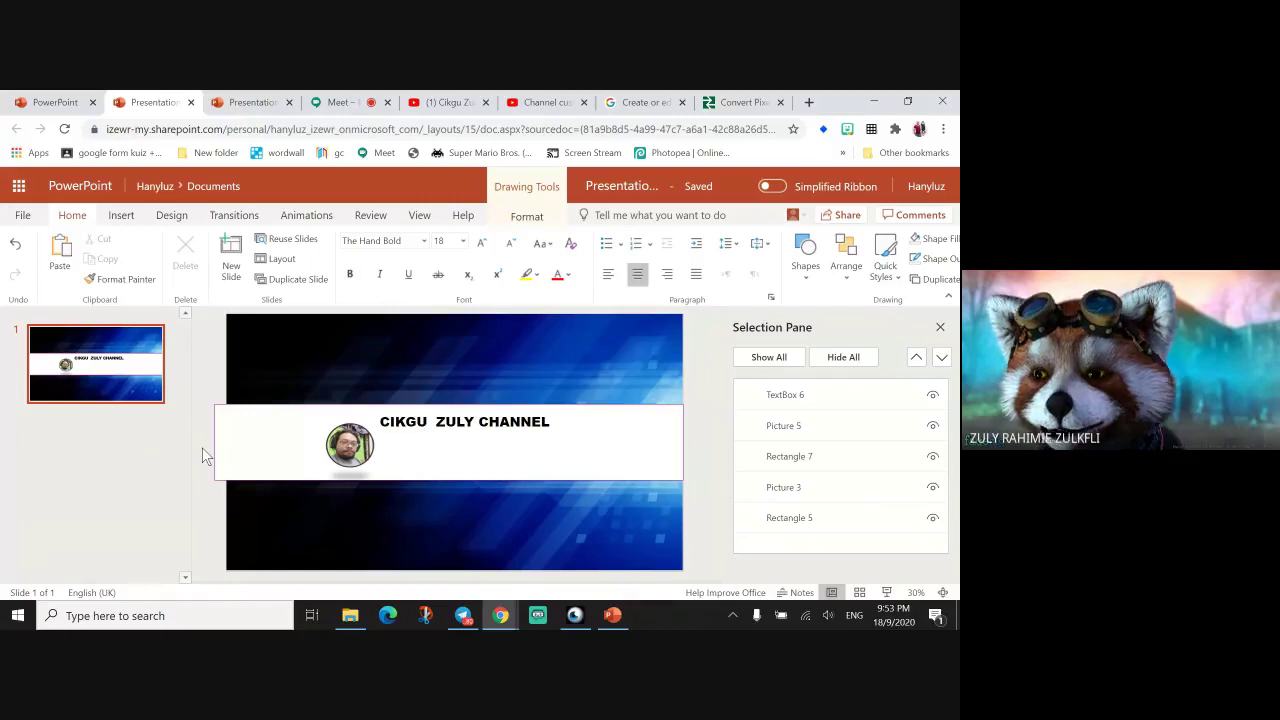
Move the white band horizontally to the centre of the slide.
left_click_drag(236, 455, 249, 456)
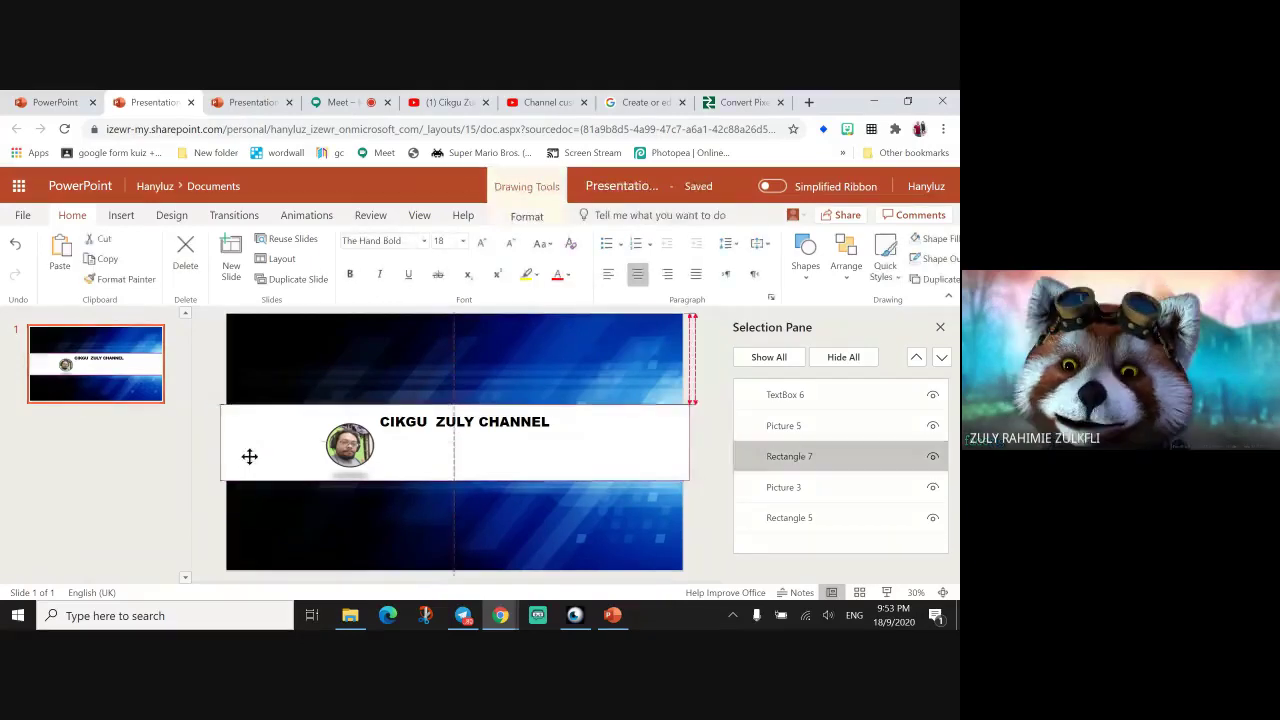
right_click(250, 457)
left_click(550, 429)
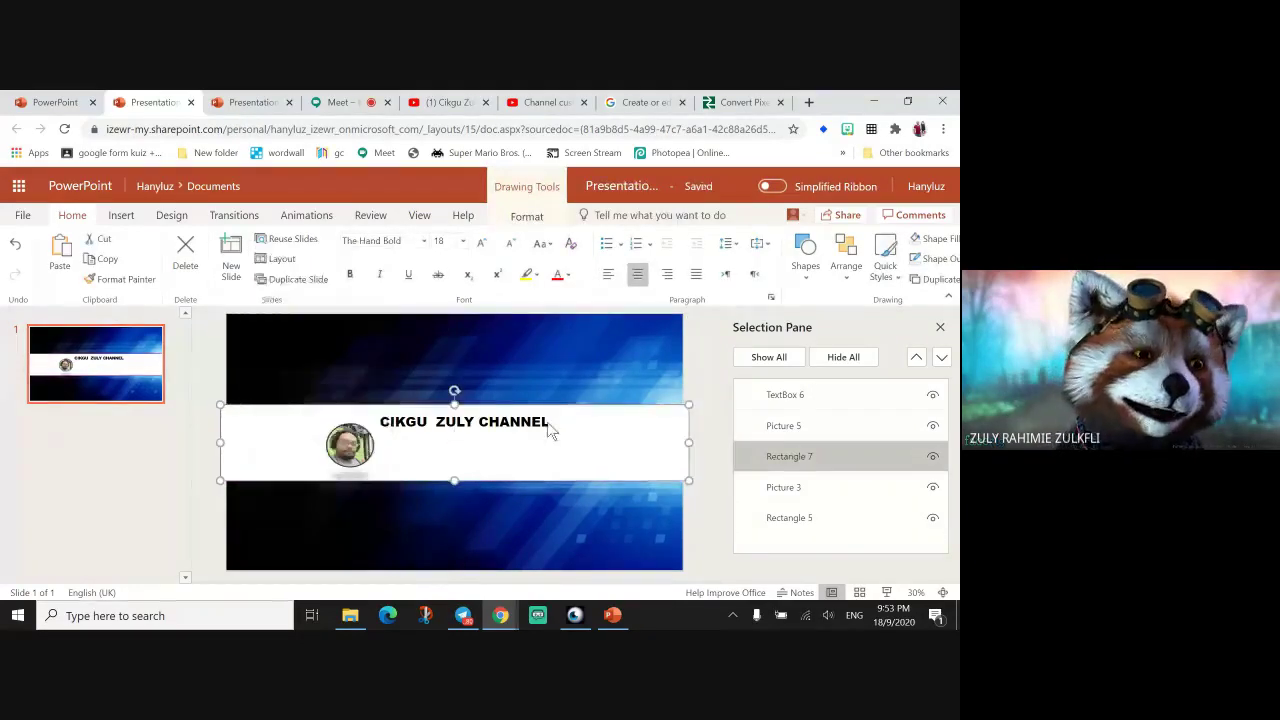
Check the white band's arrangement, size, margin, rotation and fill options.
left_click(270, 463)
right_click(243, 471)
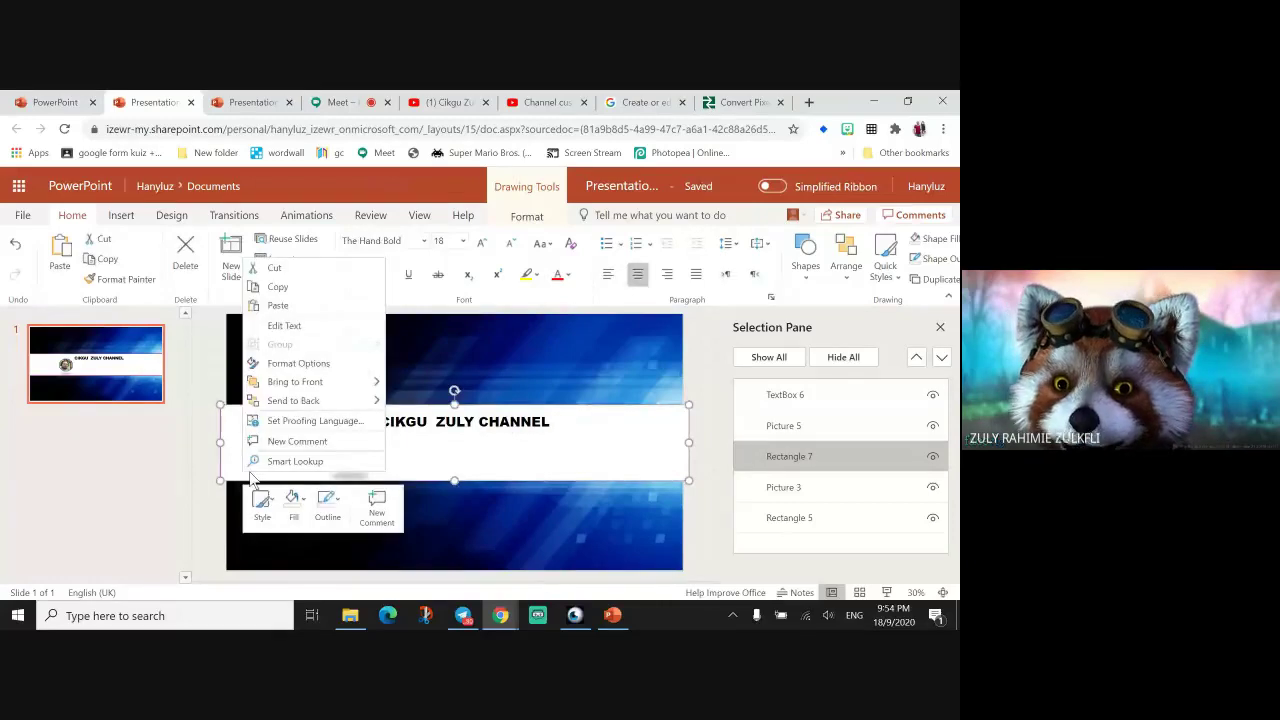
mouse_move(301, 384)
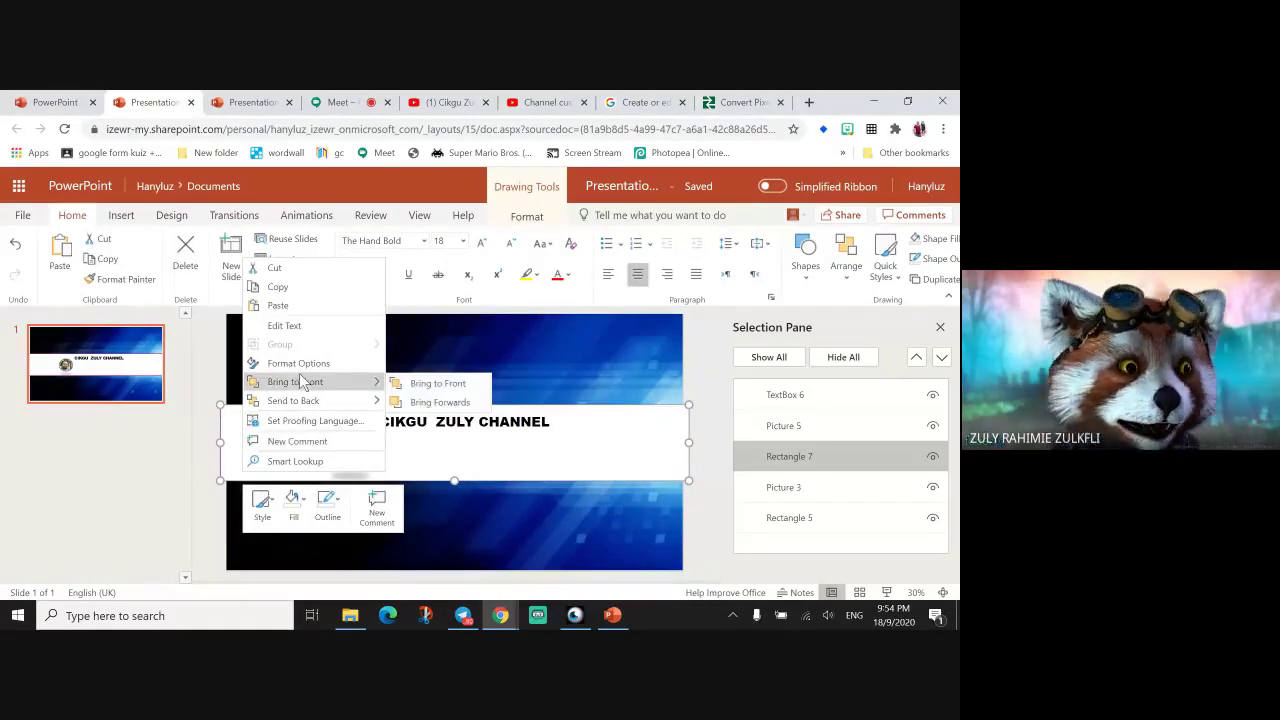
left_click(309, 365)
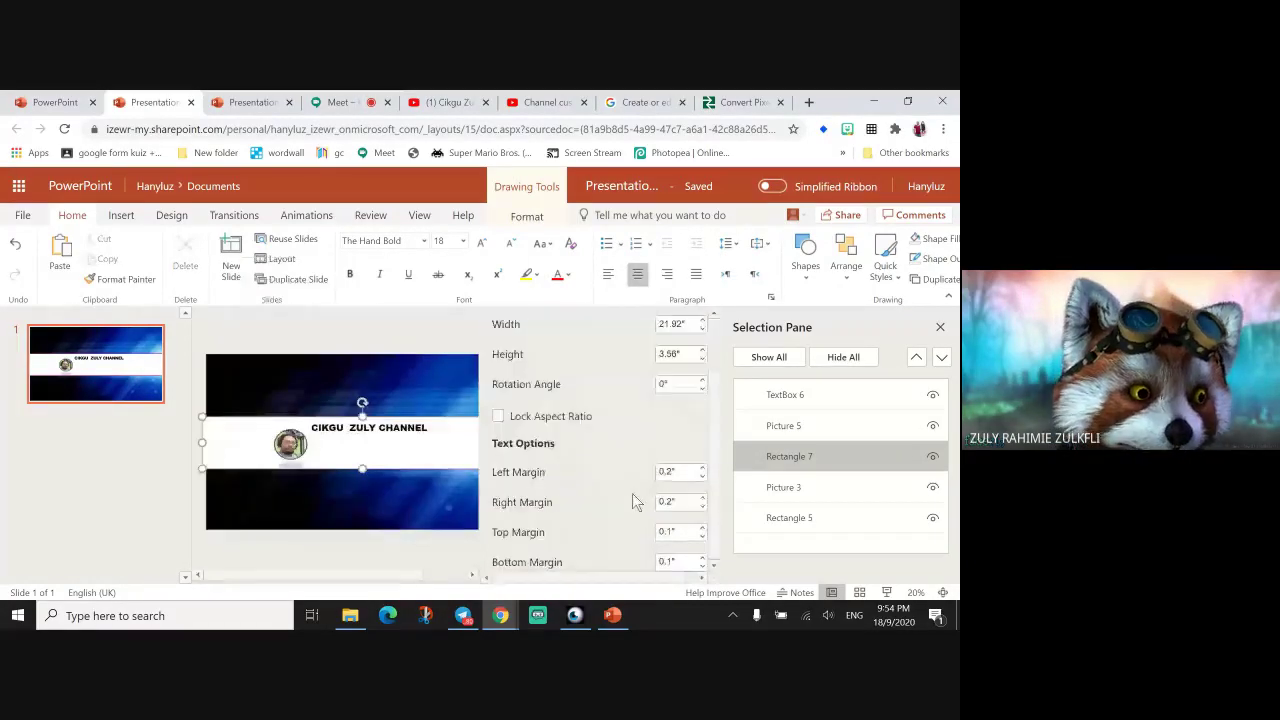
scroll(636, 499, "down", 2)
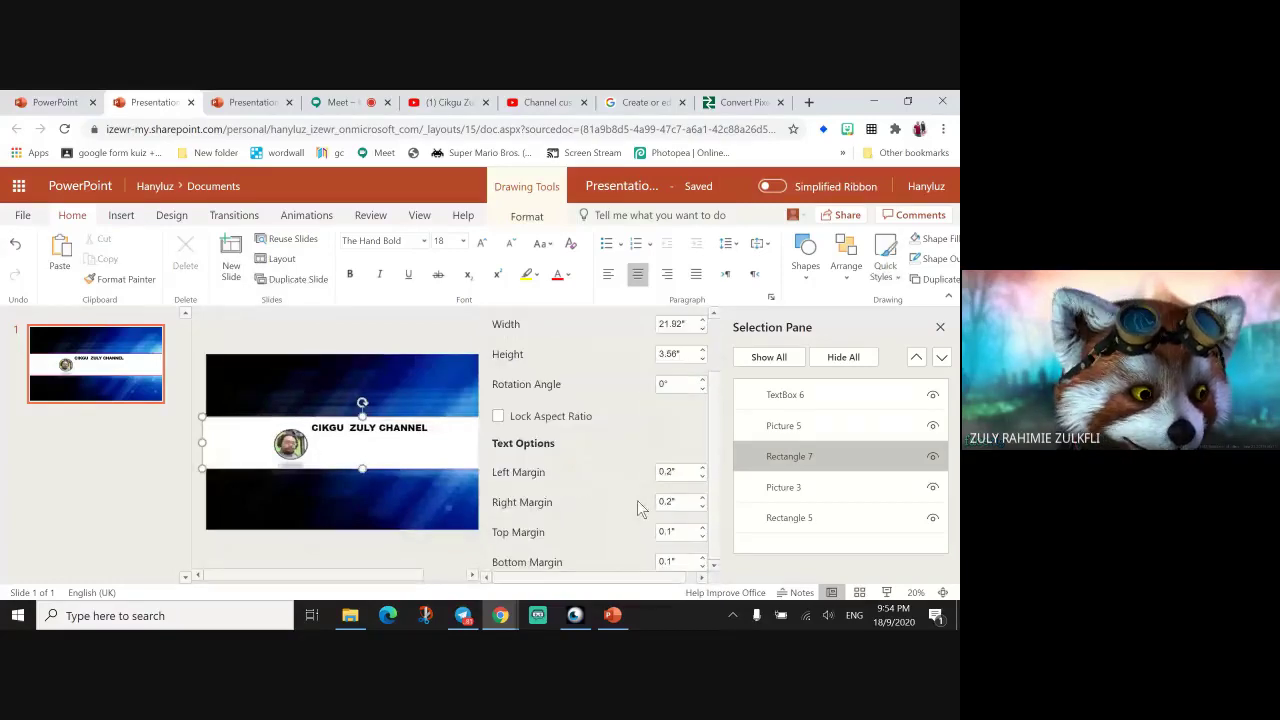
scroll(637, 500, "up", 2)
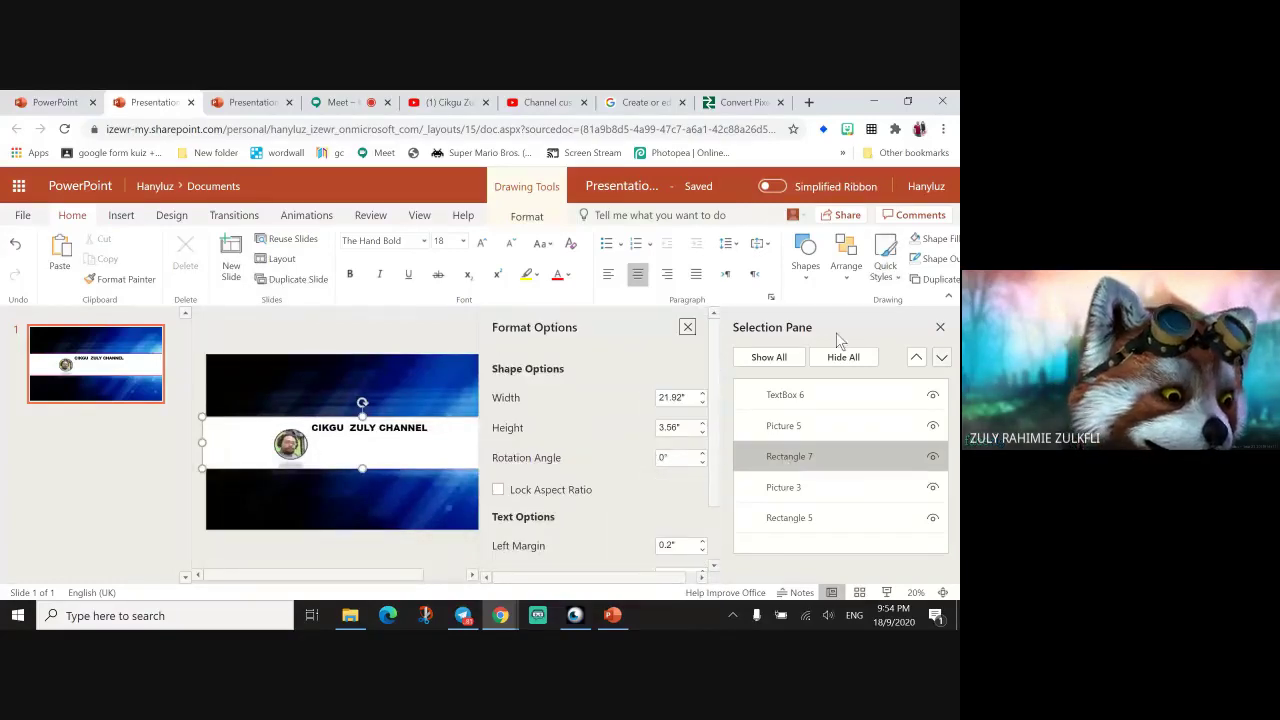
left_click(687, 327)
left_click(525, 218)
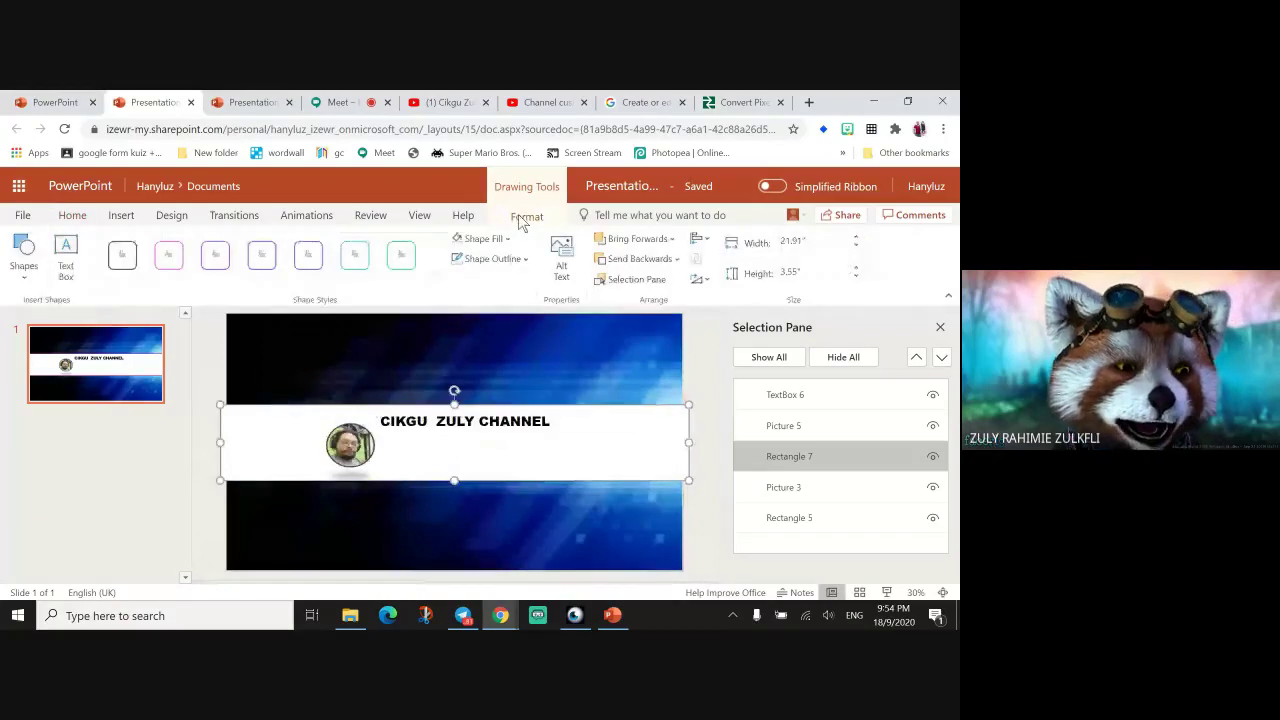
left_click(701, 280)
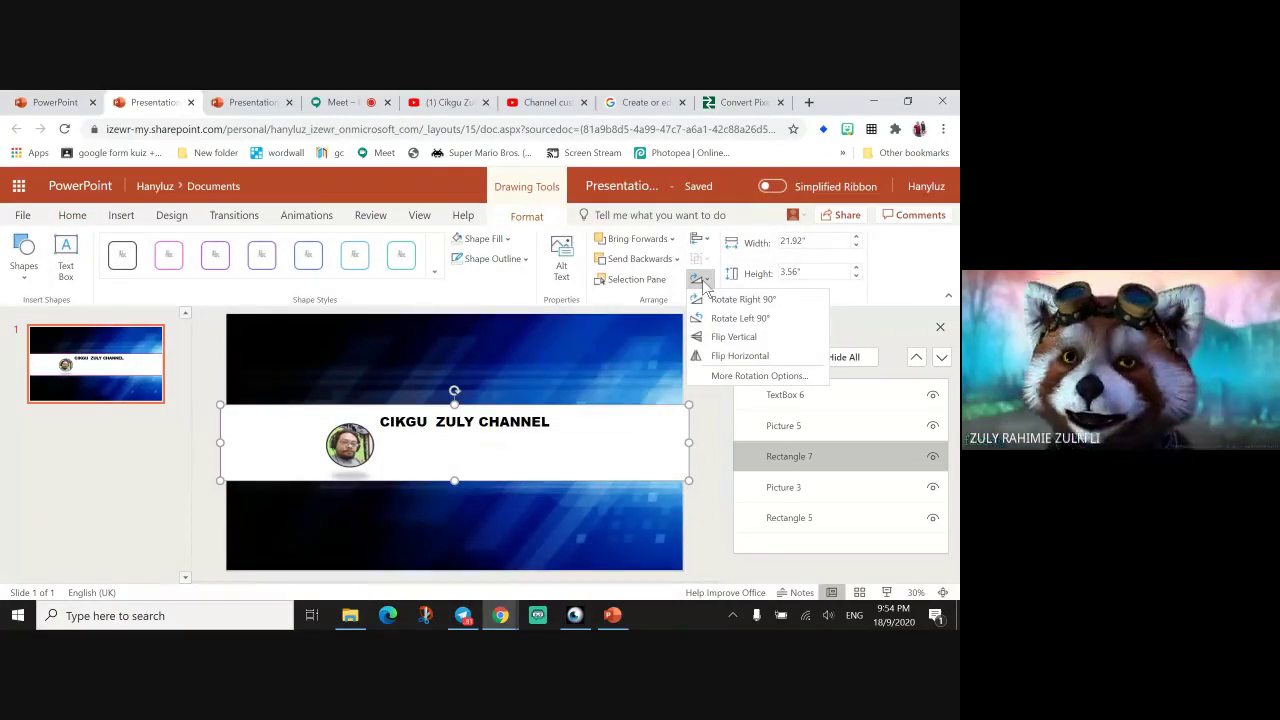
left_click(700, 280)
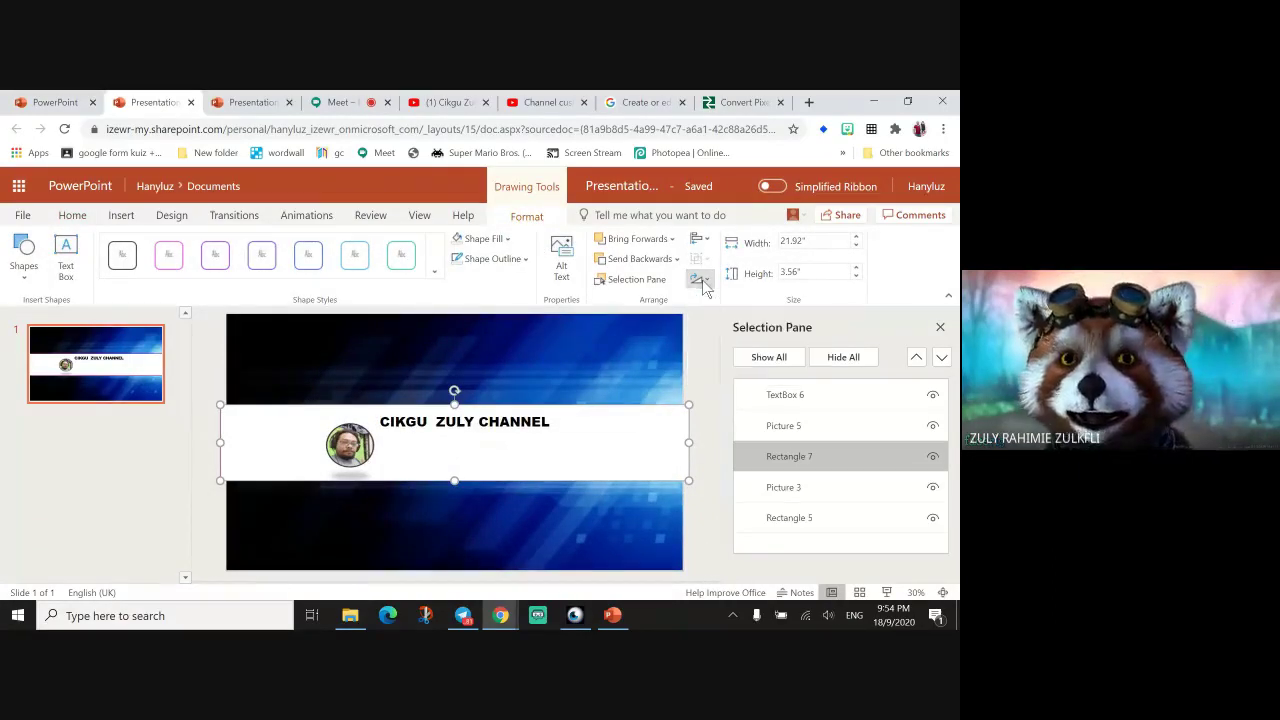
left_click(511, 241)
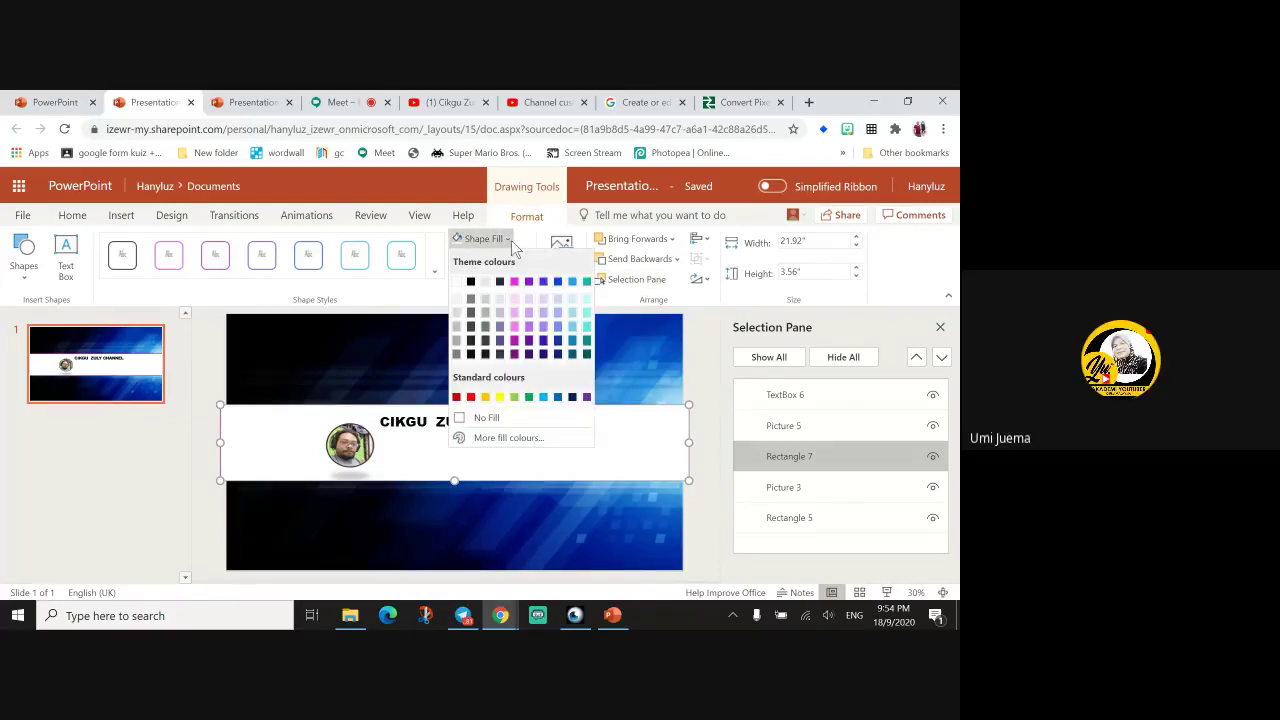
left_click(511, 240)
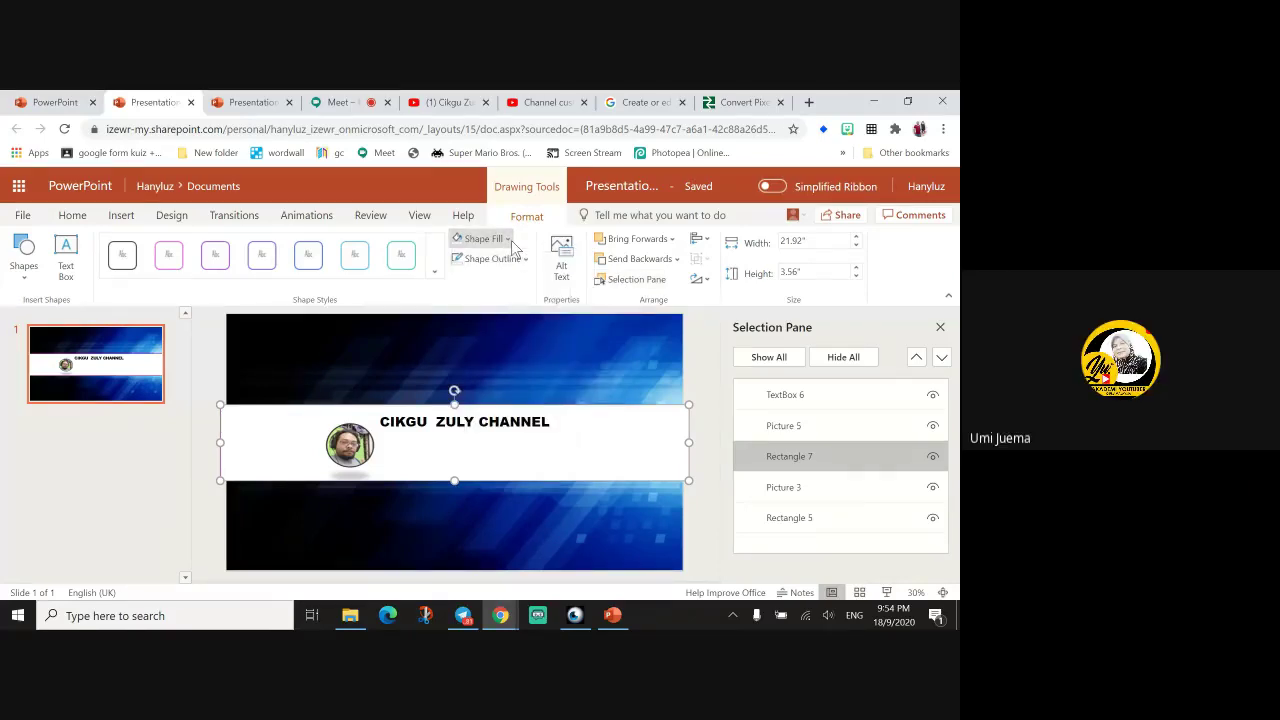
Nudge the white band off centre and move it back to the slide's centre.
mouse_move(286, 465)
left_mouse_down()
mouse_move(259, 547)
mouse_move(297, 451)
left_mouse_up()
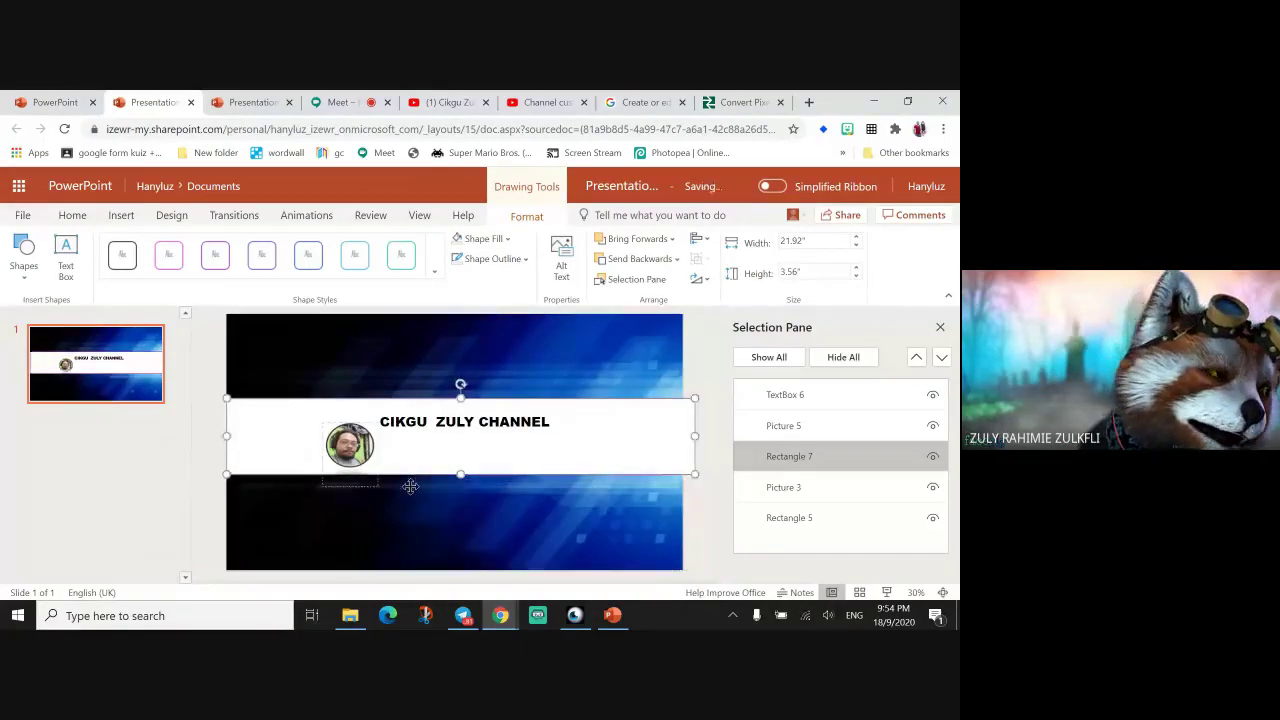
left_click_drag(598, 443, 592, 450)
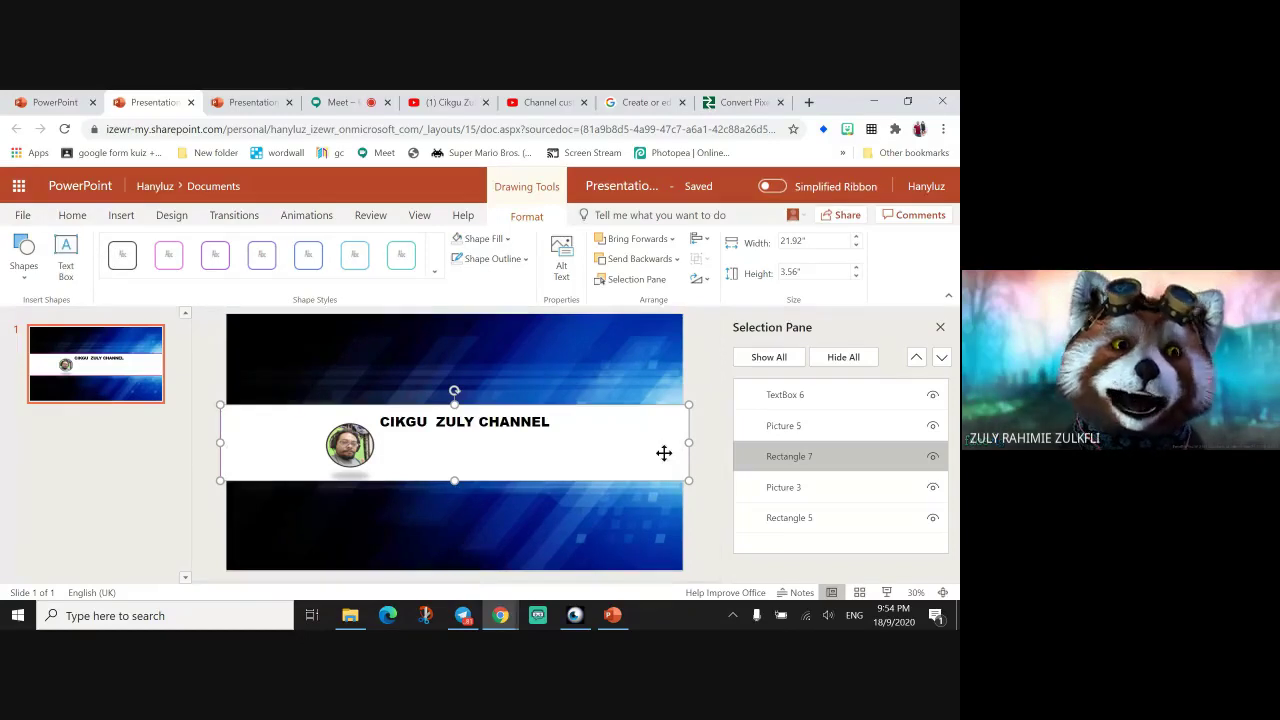
left_click(702, 434)
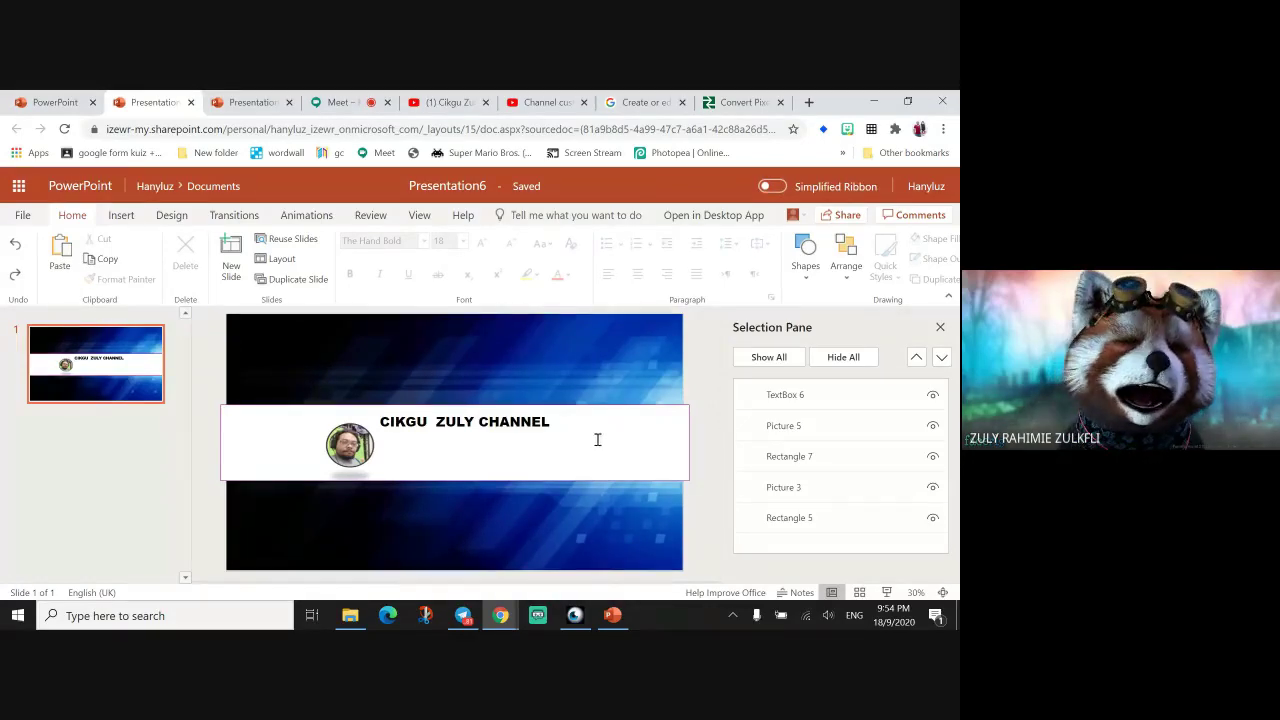
left_click(564, 471)
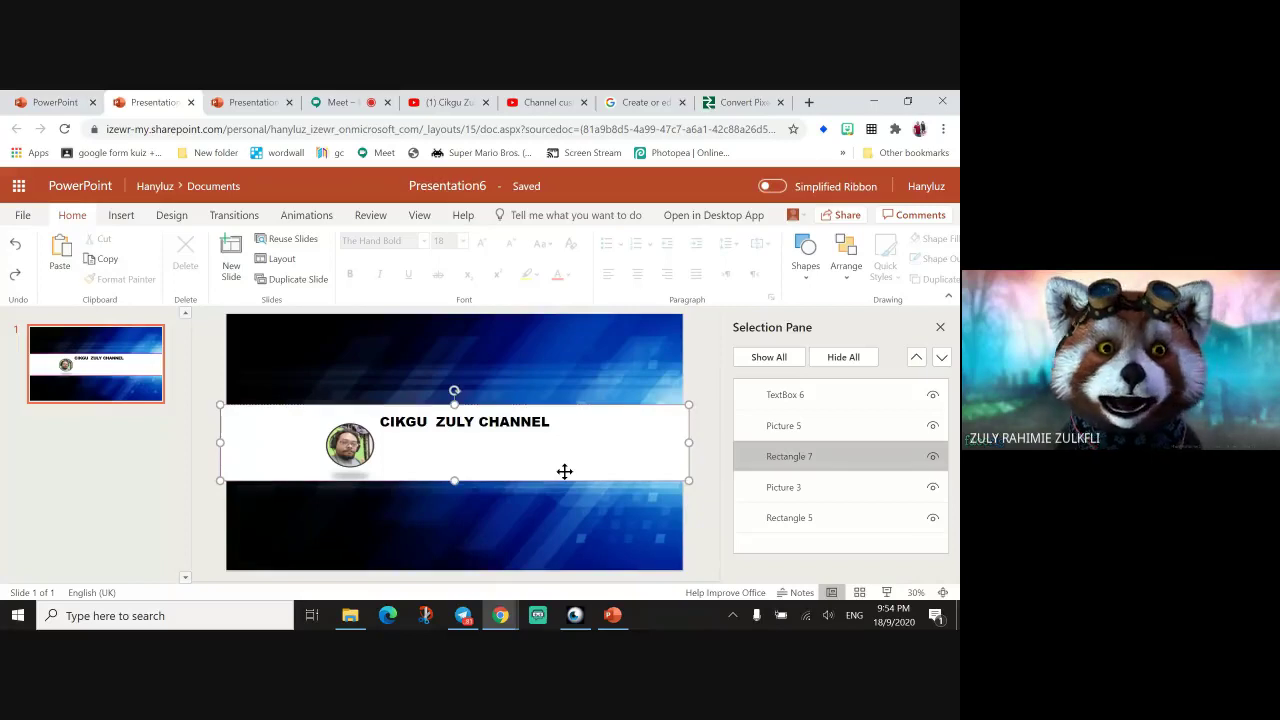
left_click(697, 360)
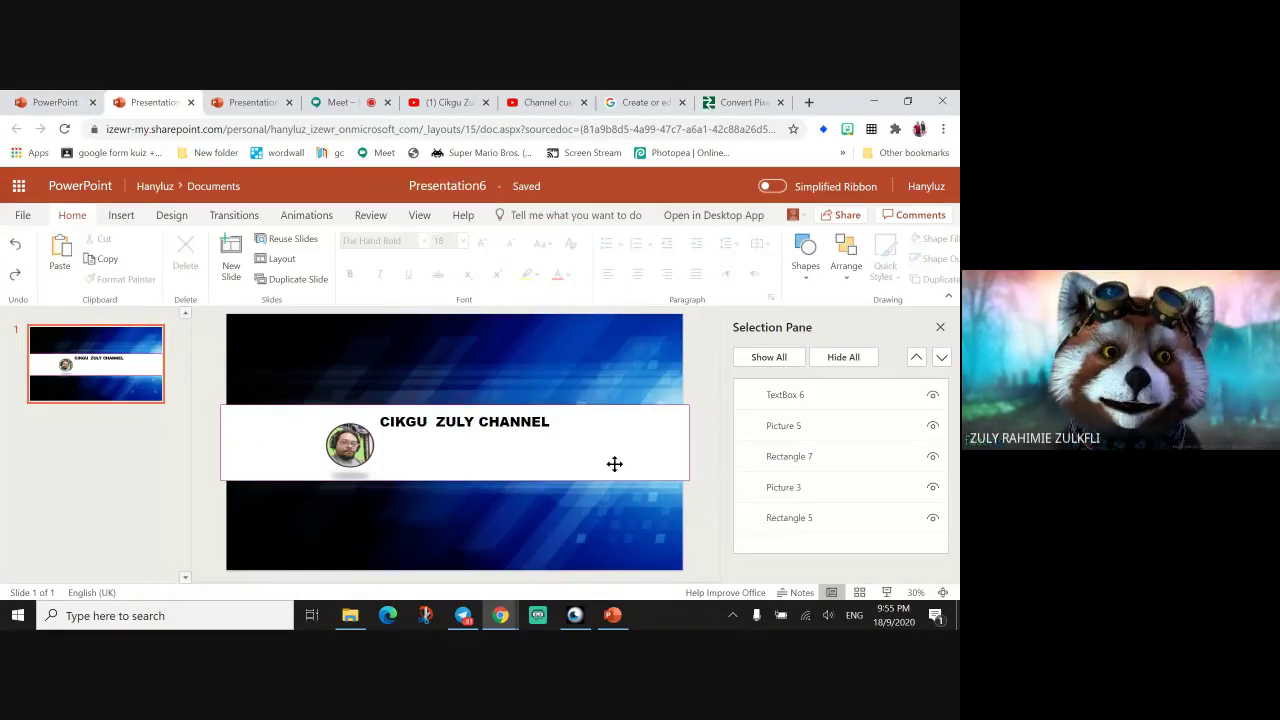
left_click(541, 420)
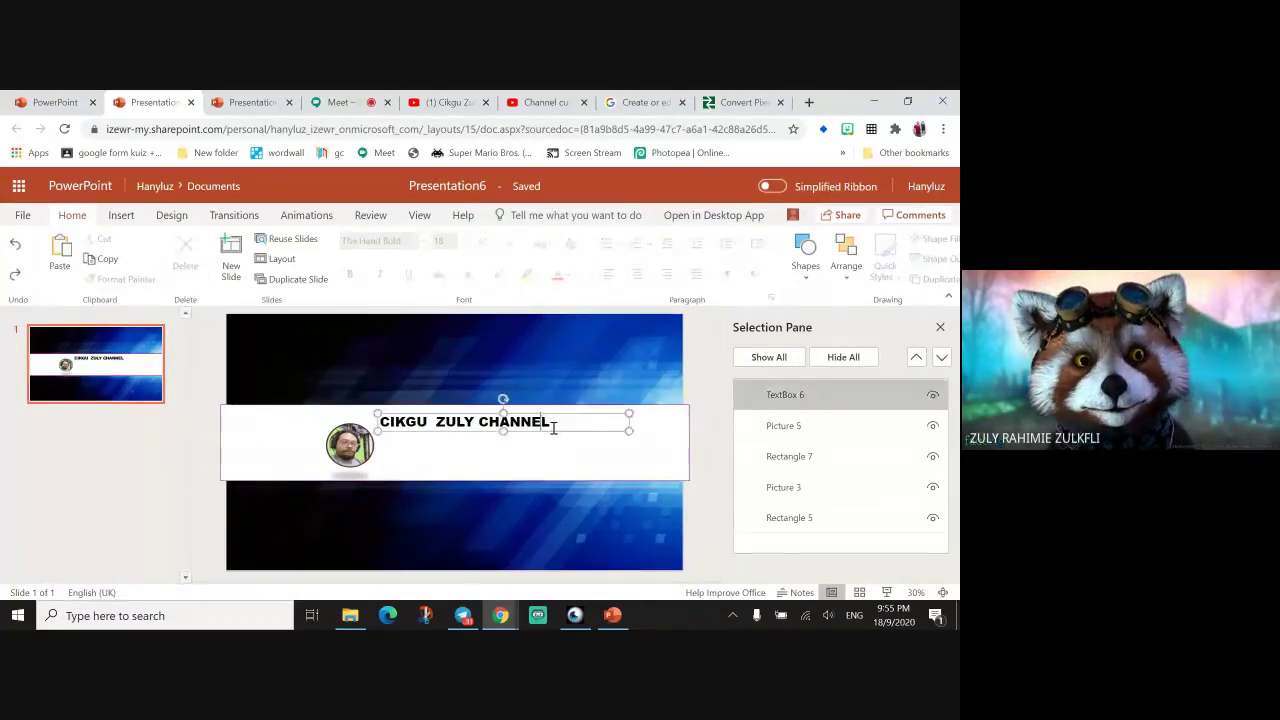
left_click(571, 448)
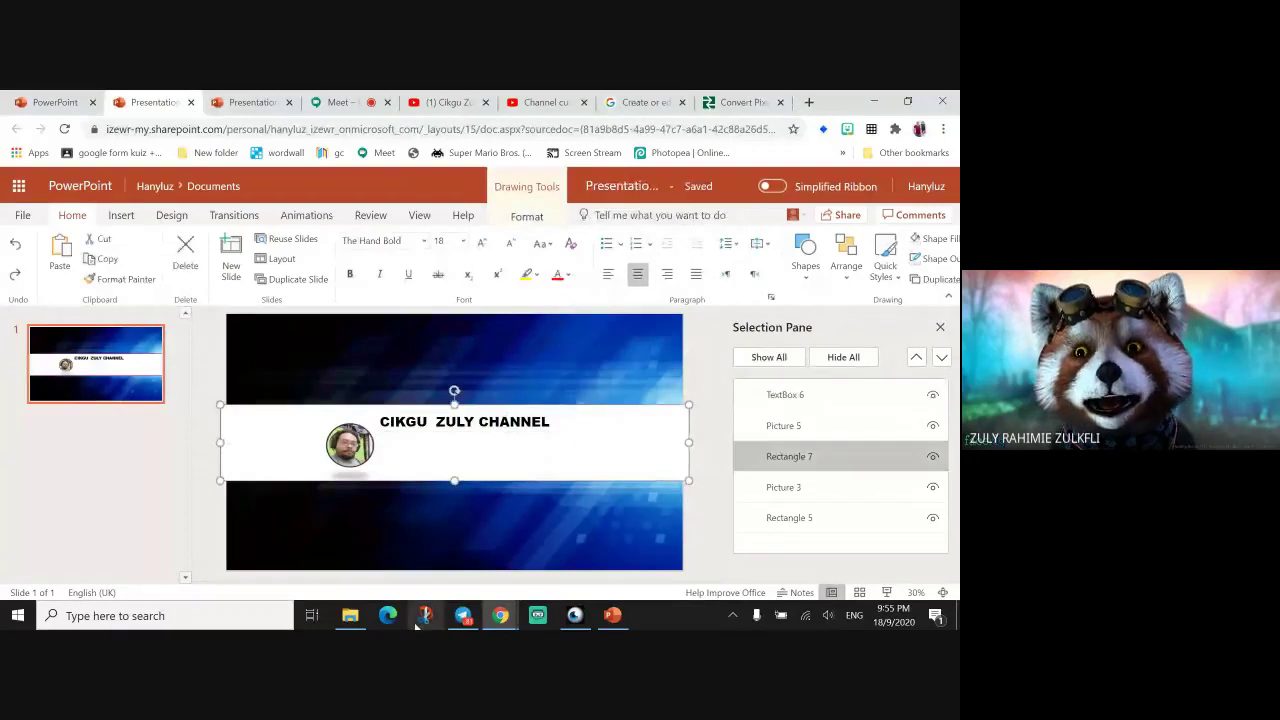
Insert the red logo picture from File Explorer, shrink it and place it below the channel title beside the portrait.
left_click(350, 615)
left_click_drag(310, 228, 443, 474)
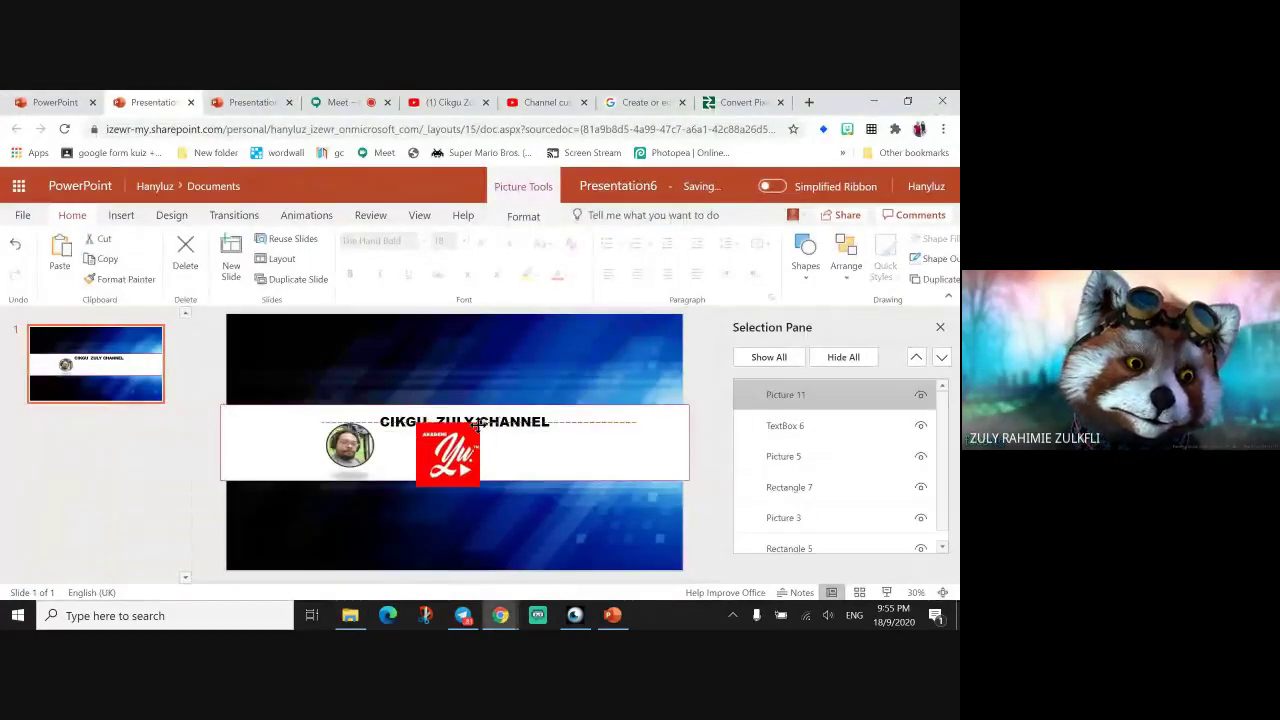
left_click_drag(467, 507, 398, 460)
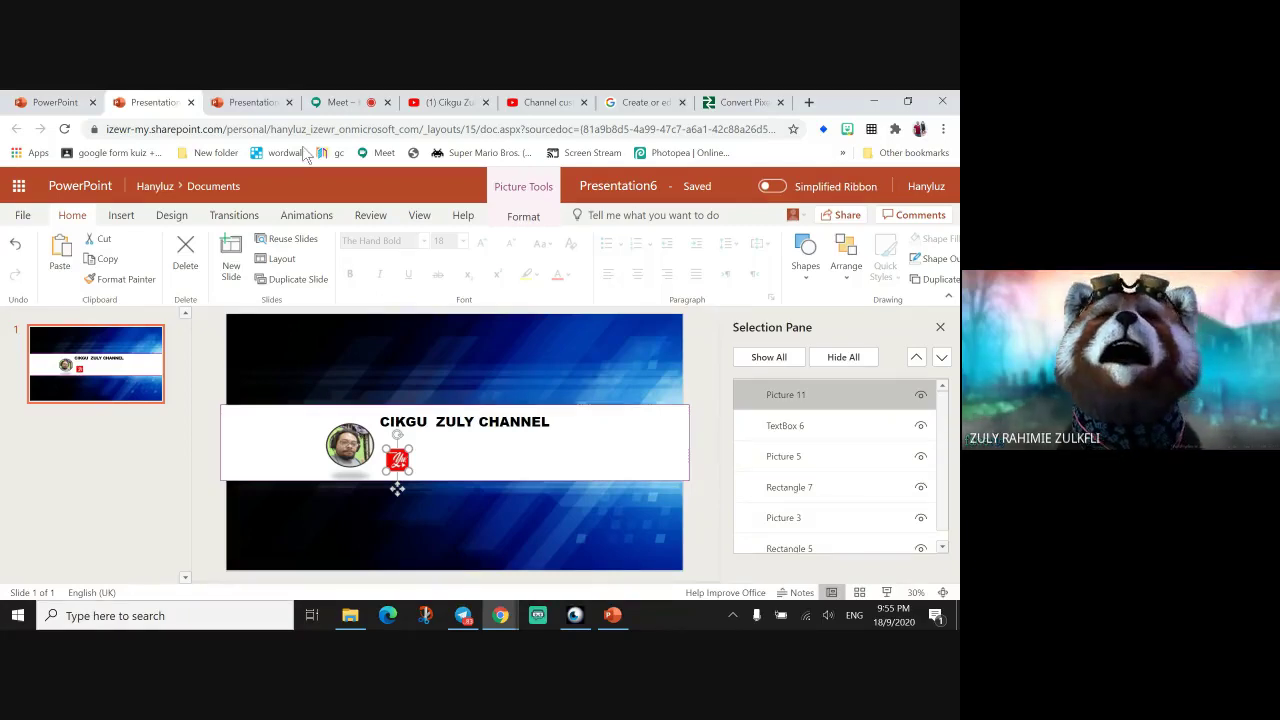
left_click(57, 266)
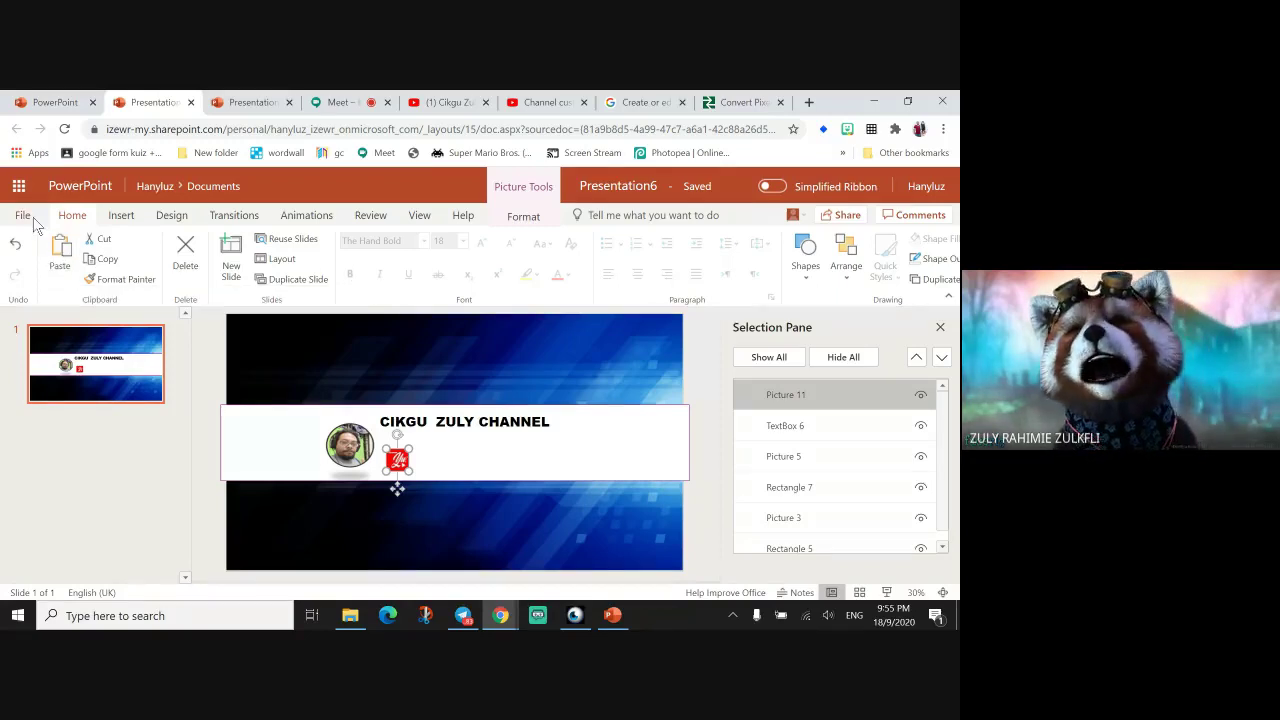
left_click(33, 217)
left_click(75, 383)
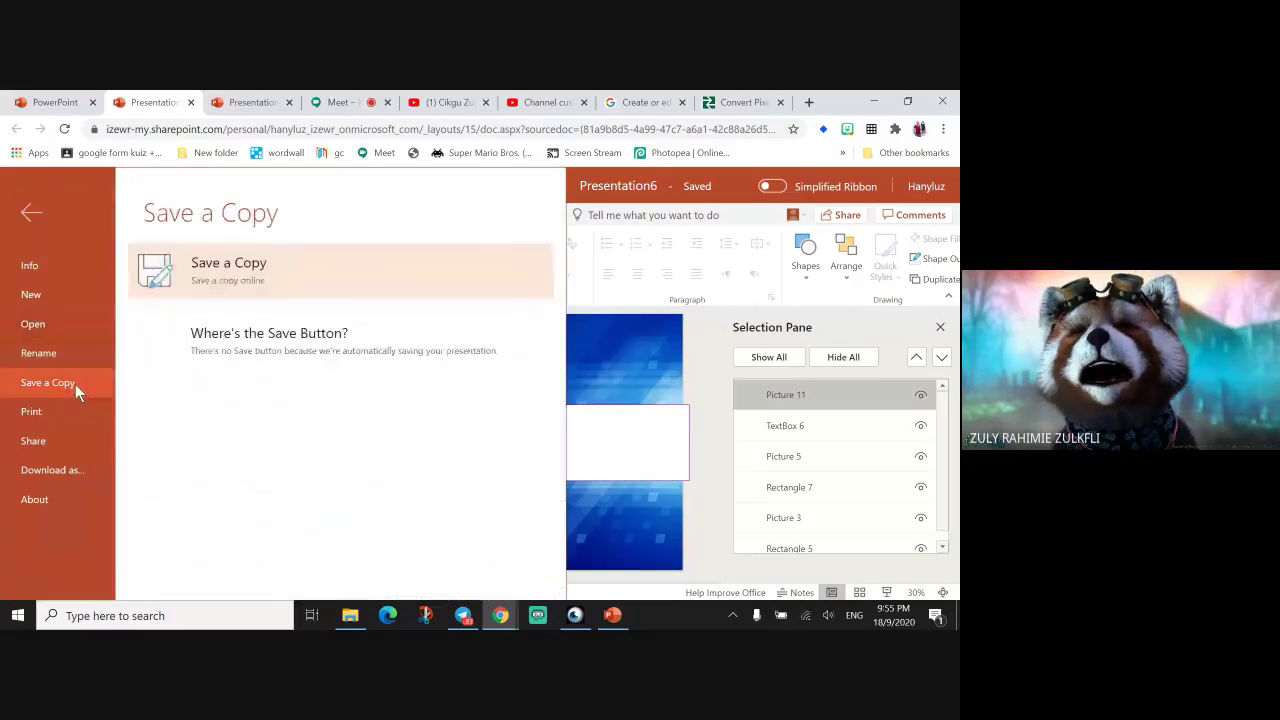
left_click(271, 265)
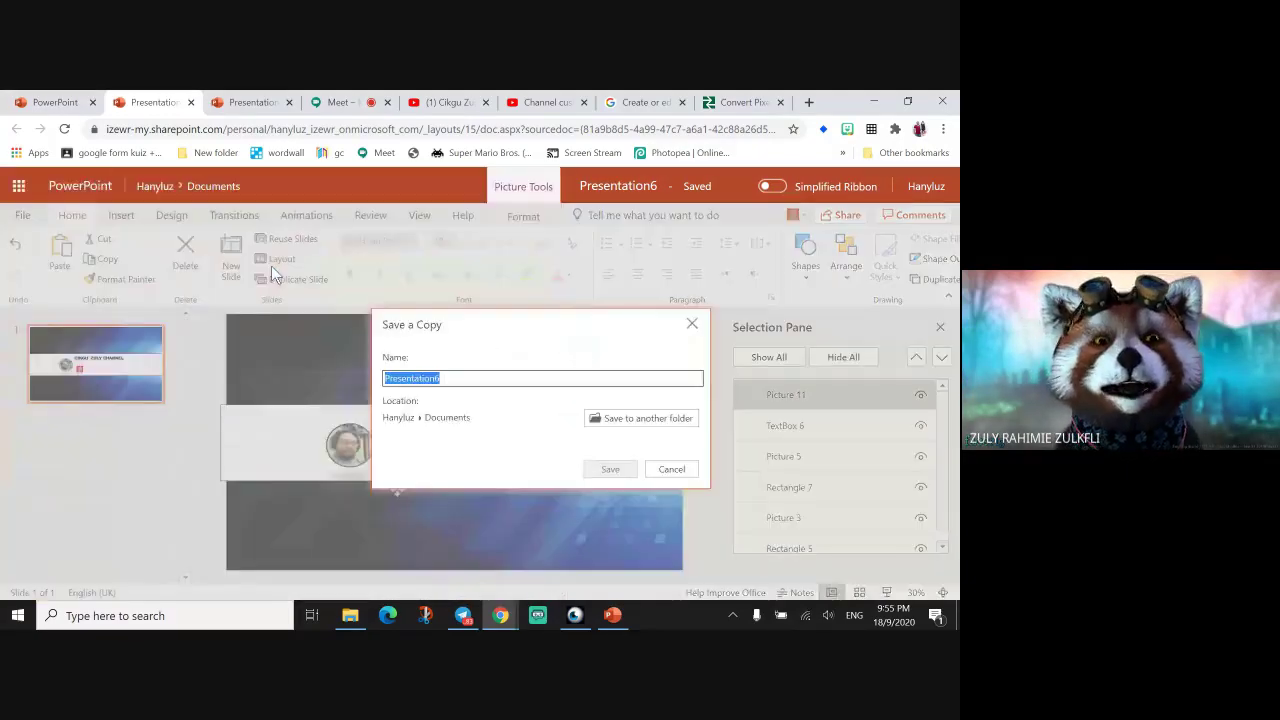
left_click(612, 419)
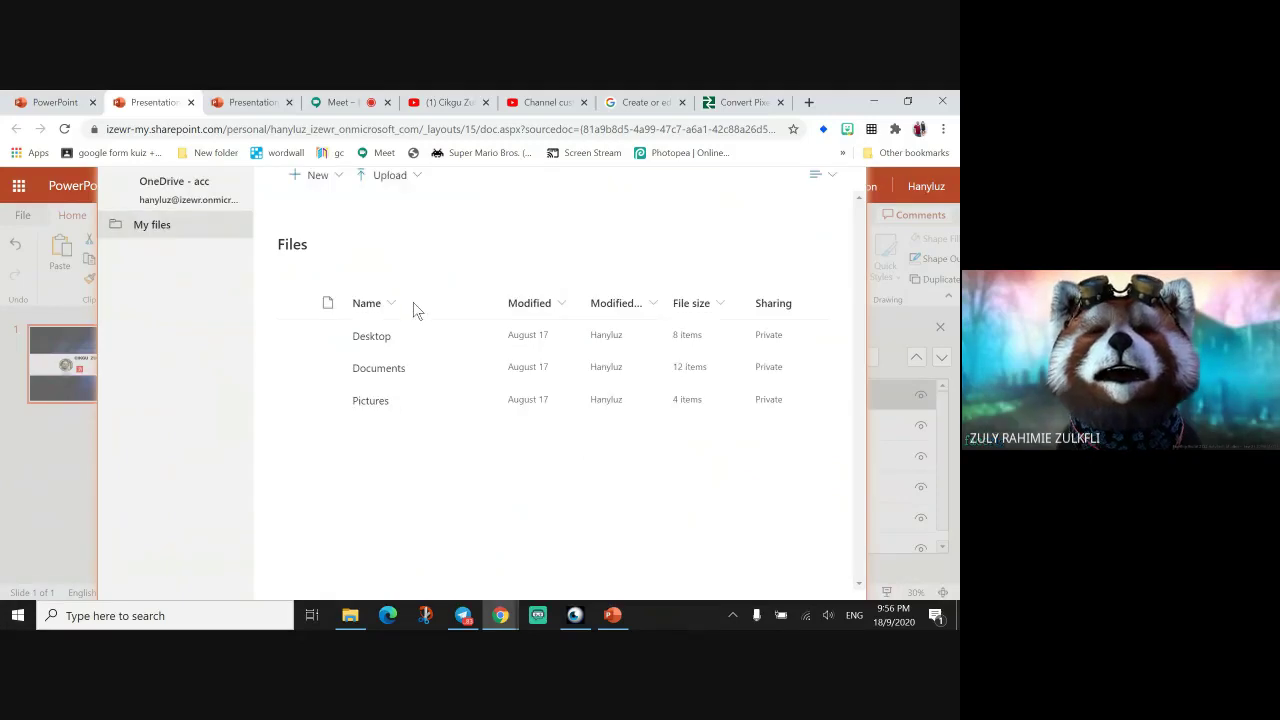
left_click(372, 341)
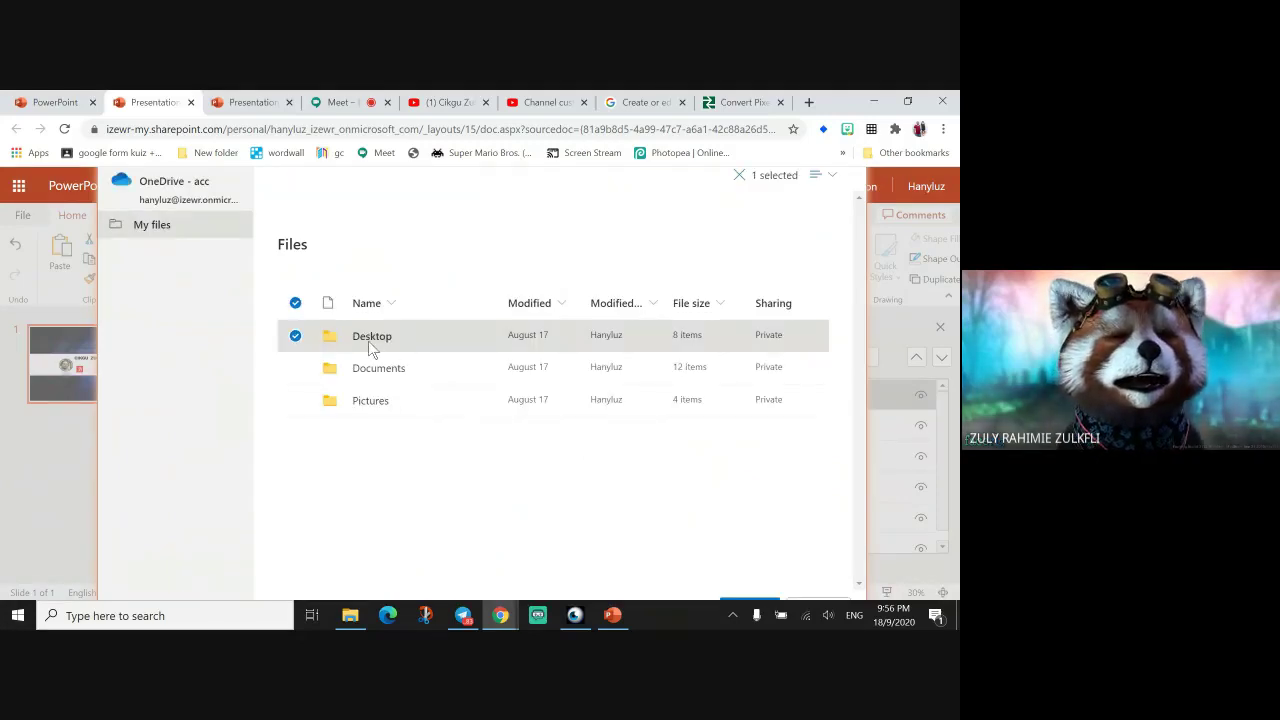
left_click(369, 343)
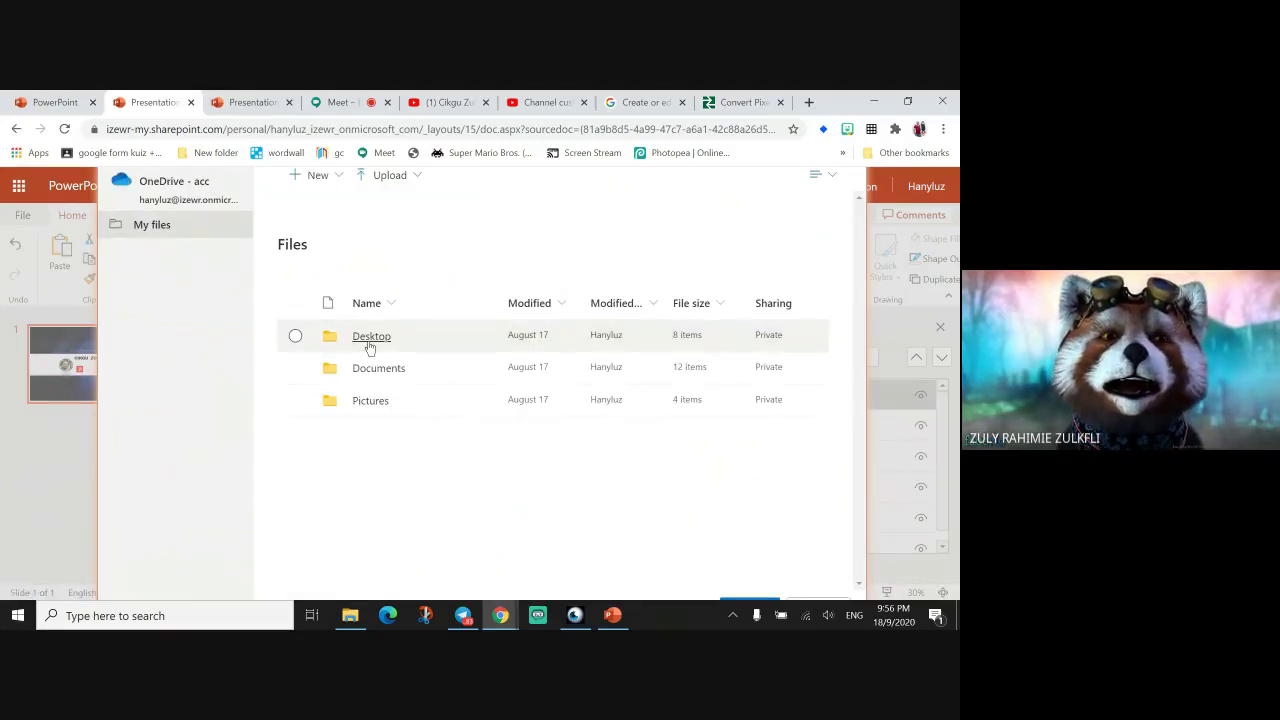
left_click(370, 337)
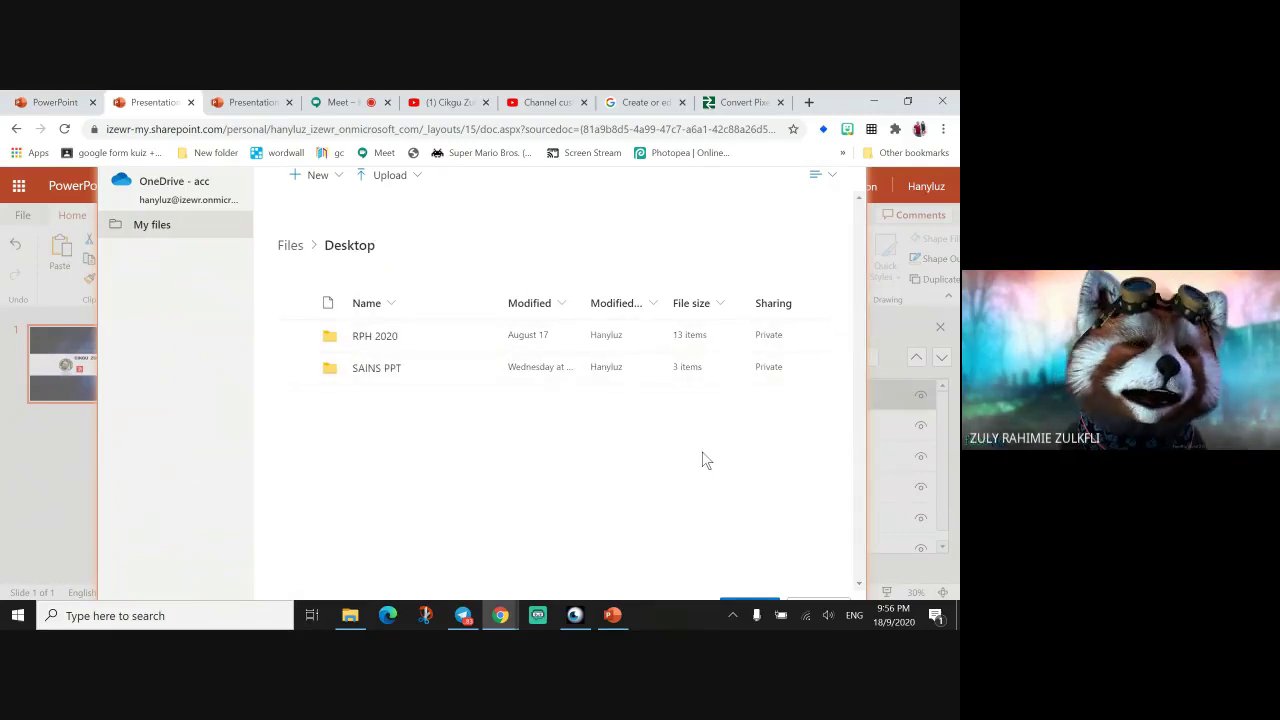
key("ctrl+minus")
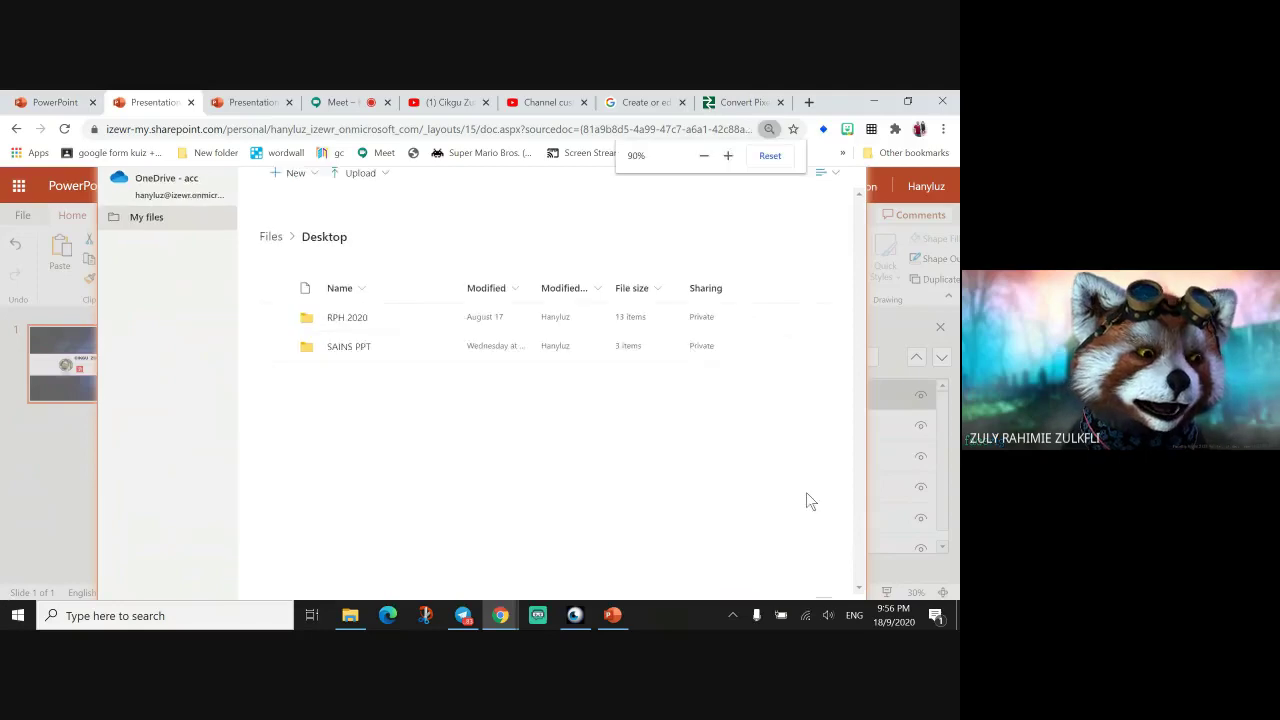
key("ctrl+plus")
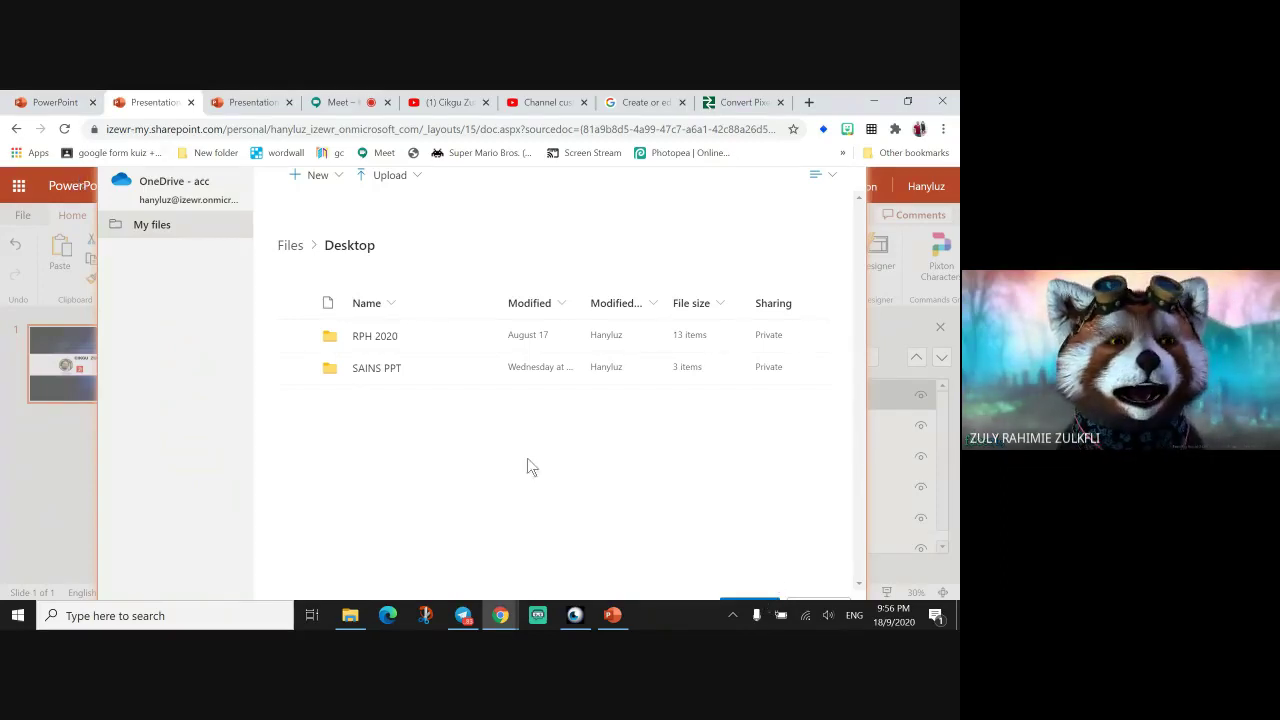
key("ctrl+minus")
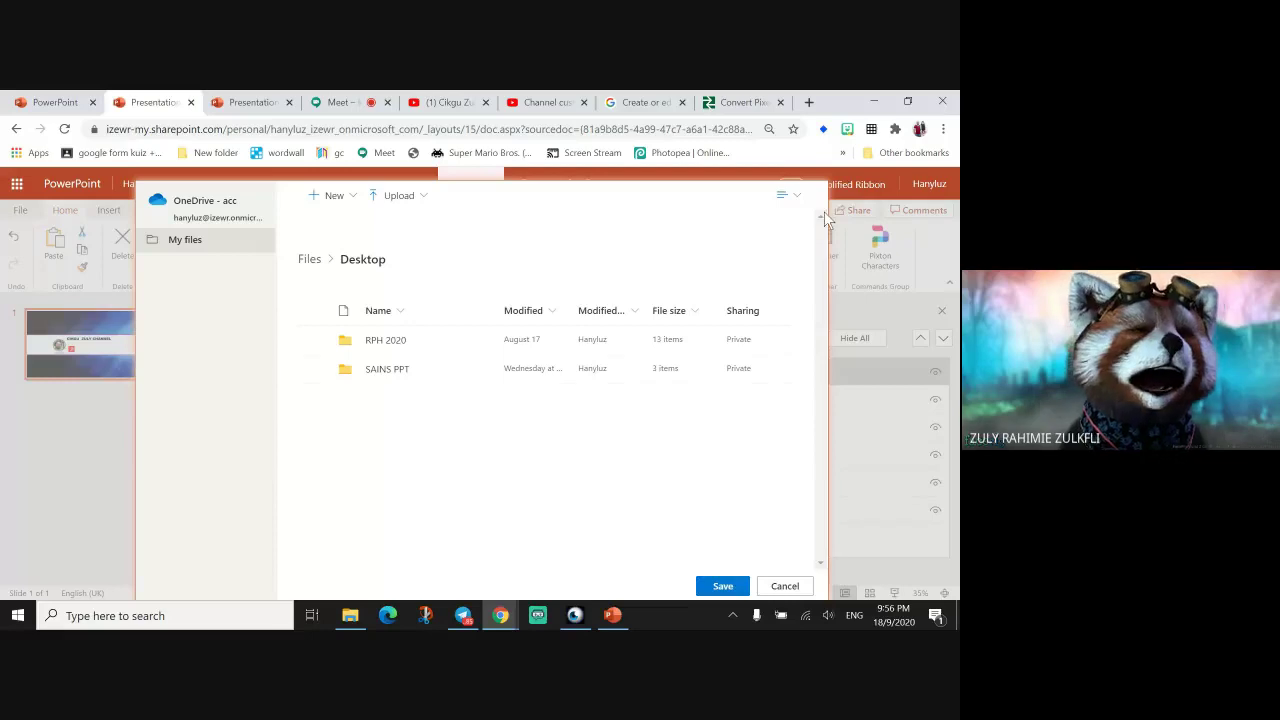
left_click(793, 587)
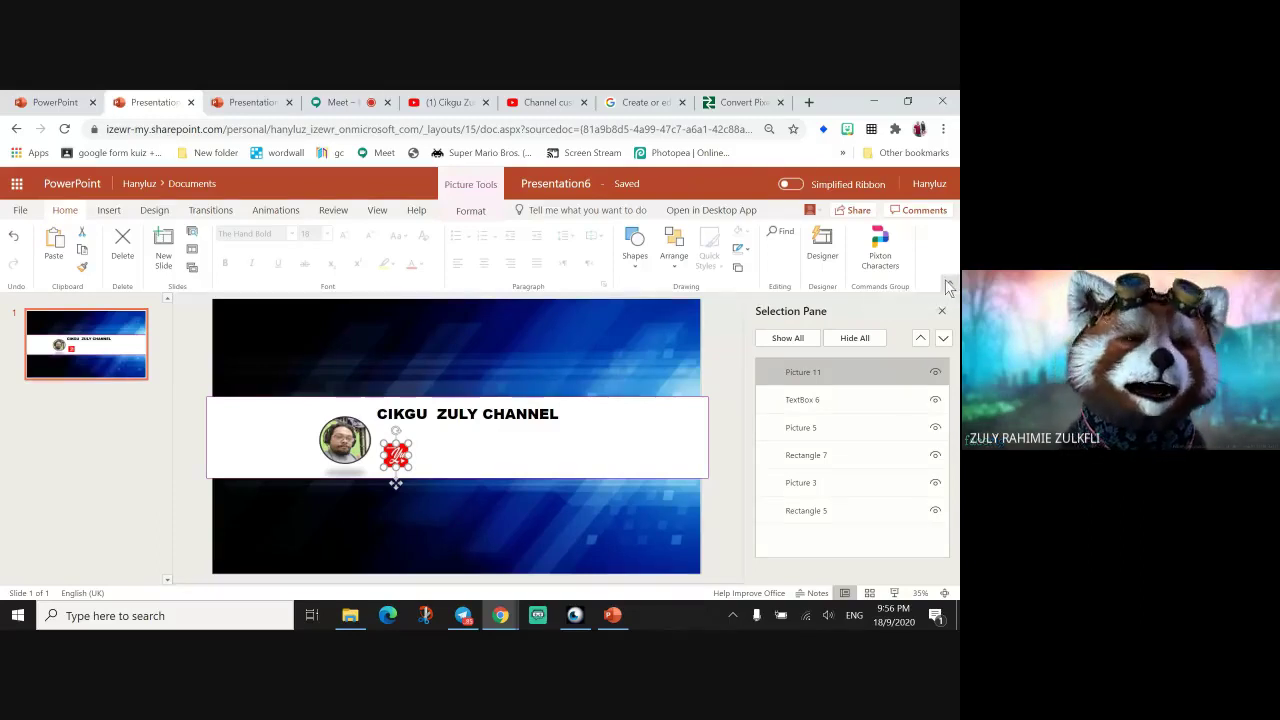
Examine the recent and recommended presentations on the PowerPoint online home page to check that Presentation6 is stored there.
left_click(55, 102)
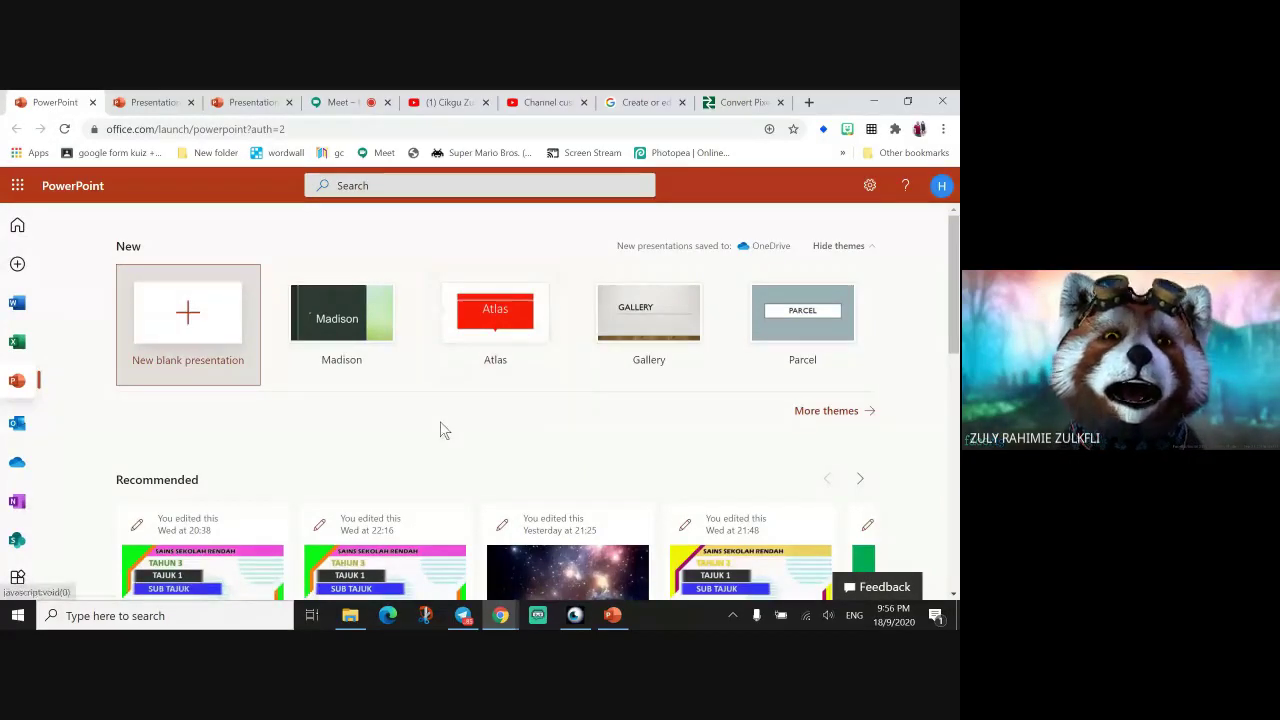
scroll(445, 432, "down", 4)
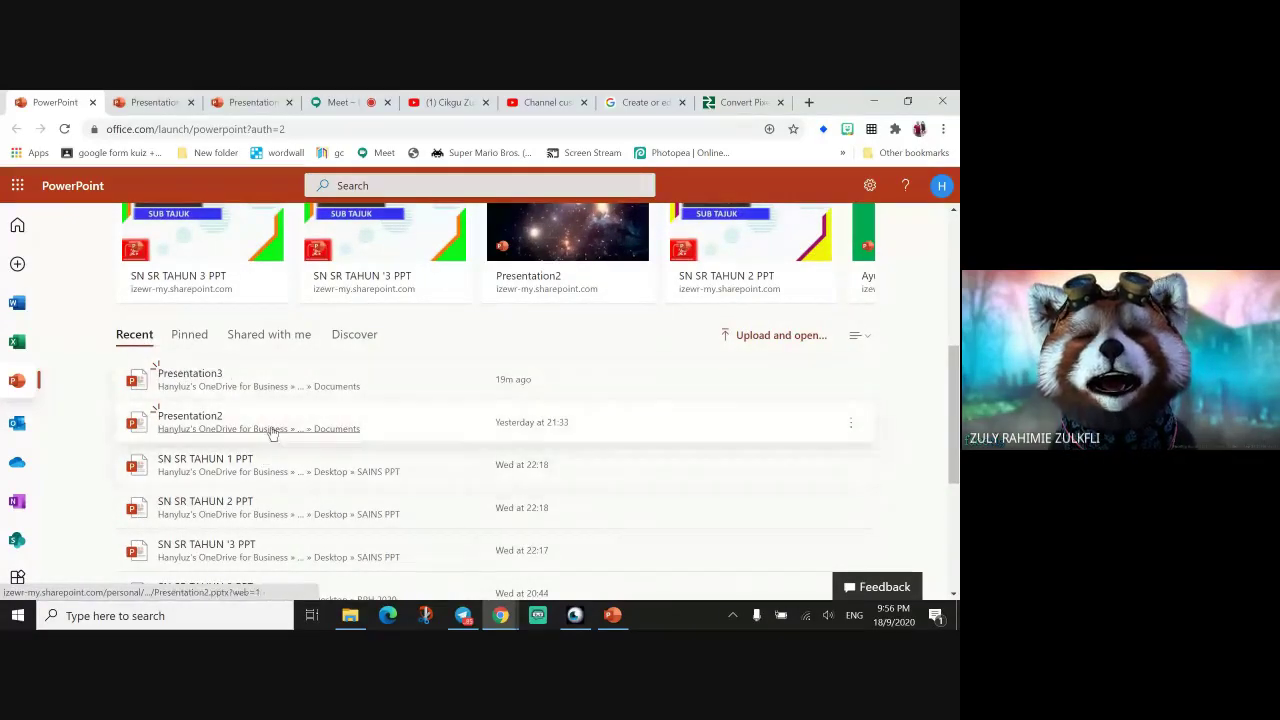
left_click(155, 103)
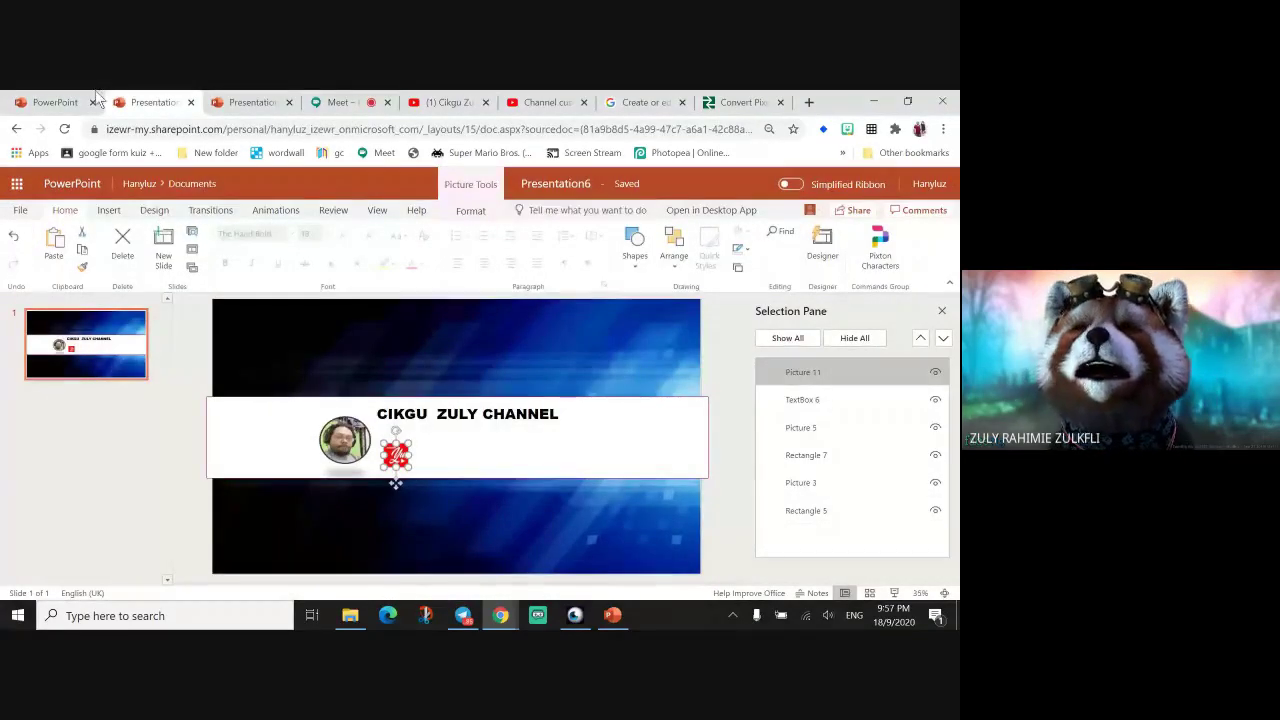
left_click(46, 101)
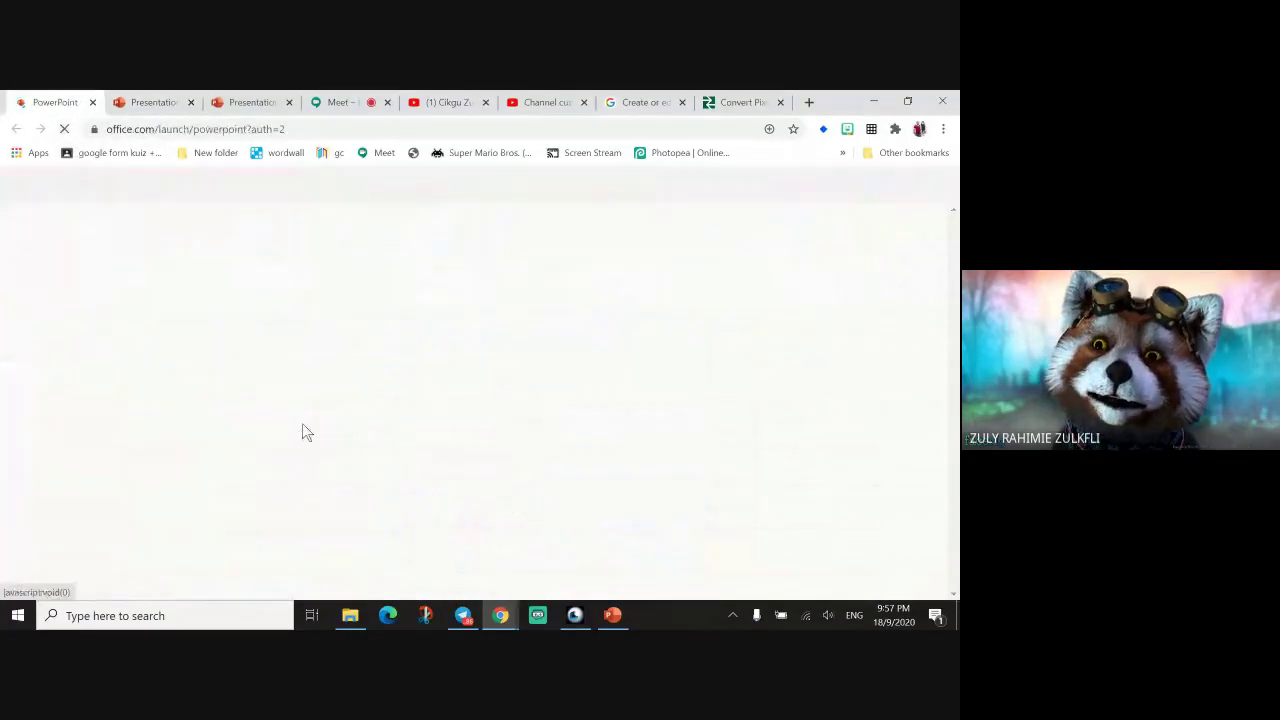
left_click(170, 103)
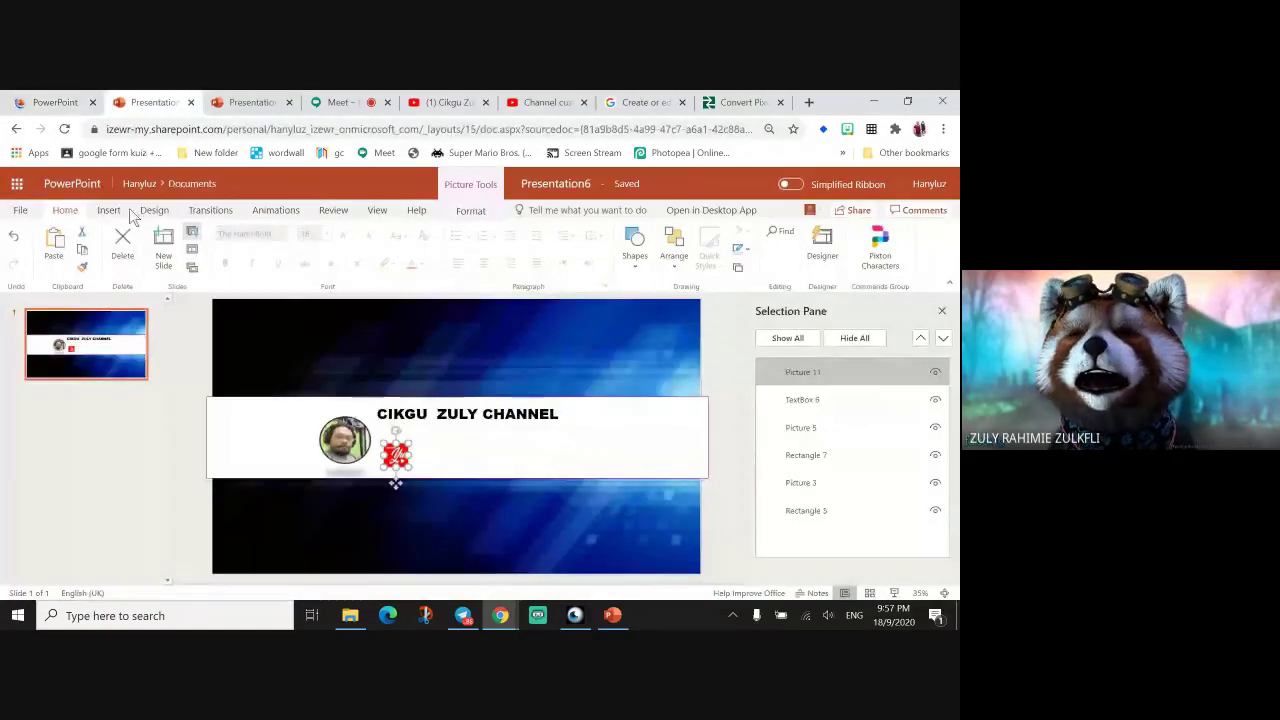
left_click(46, 101)
scroll(298, 460, "down", 2)
scroll(298, 480, "down", 4)
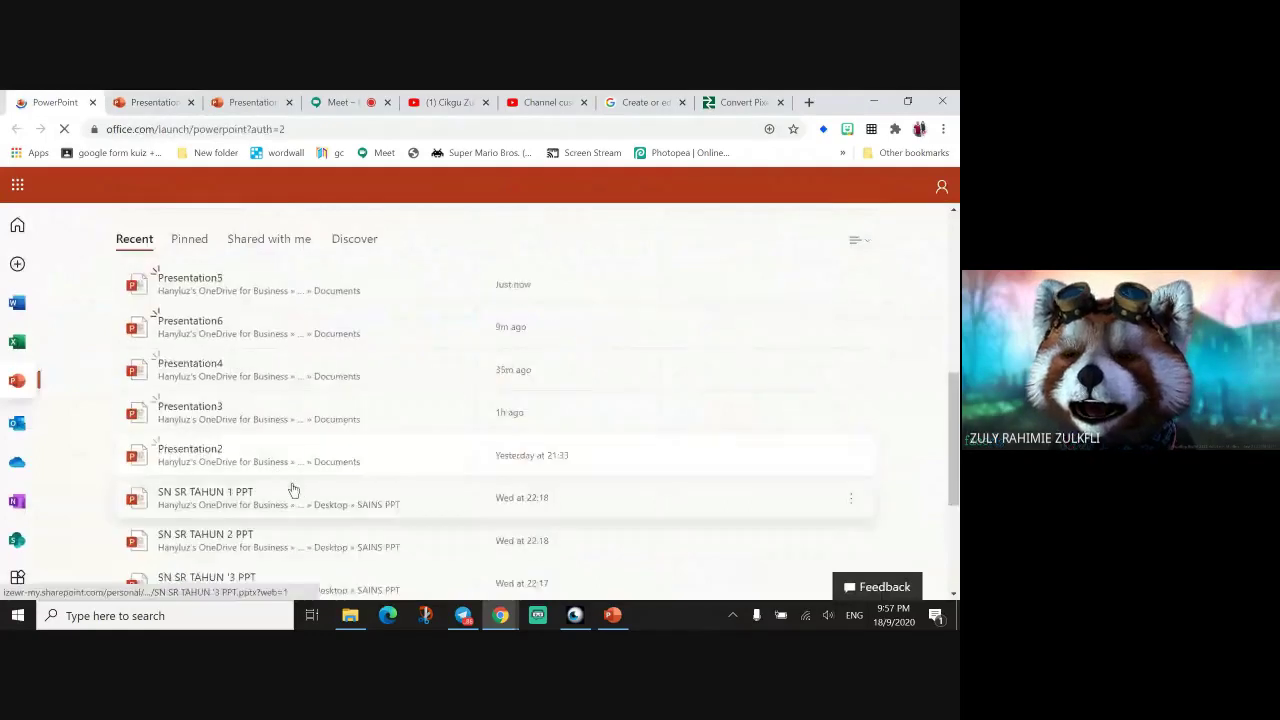
scroll(298, 488, "down", 3)
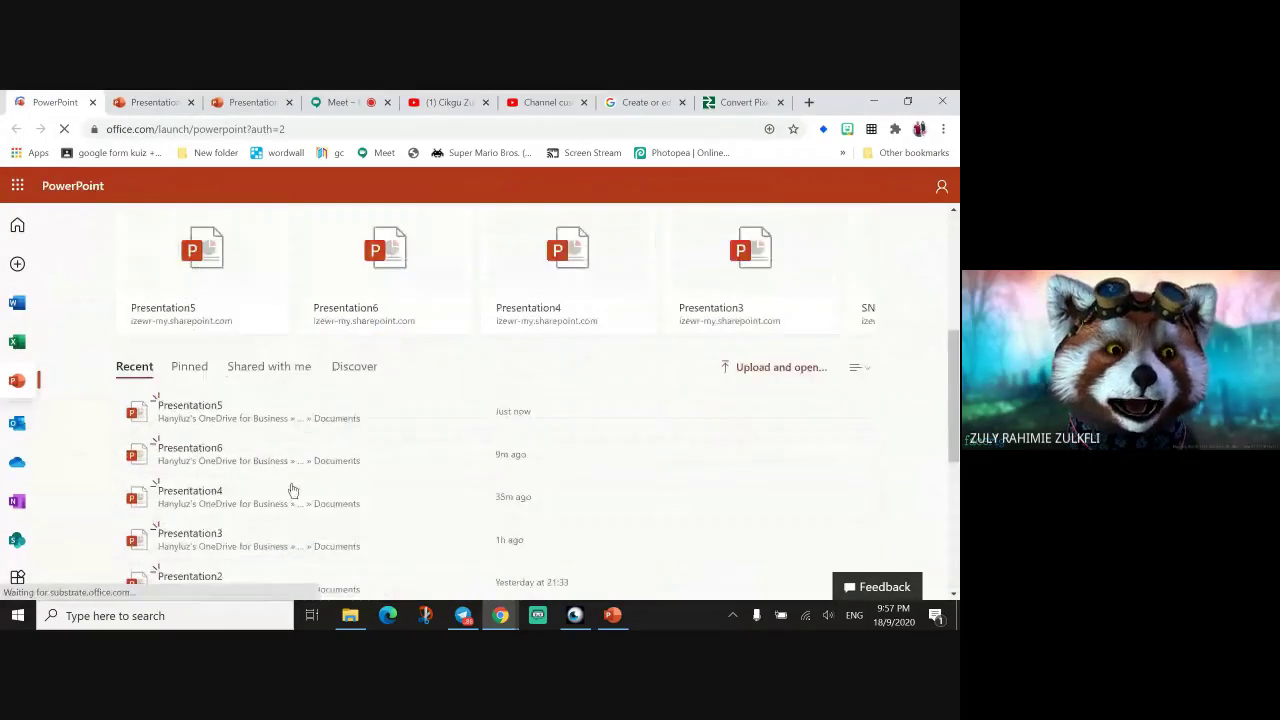
scroll(293, 490, "up", 1)
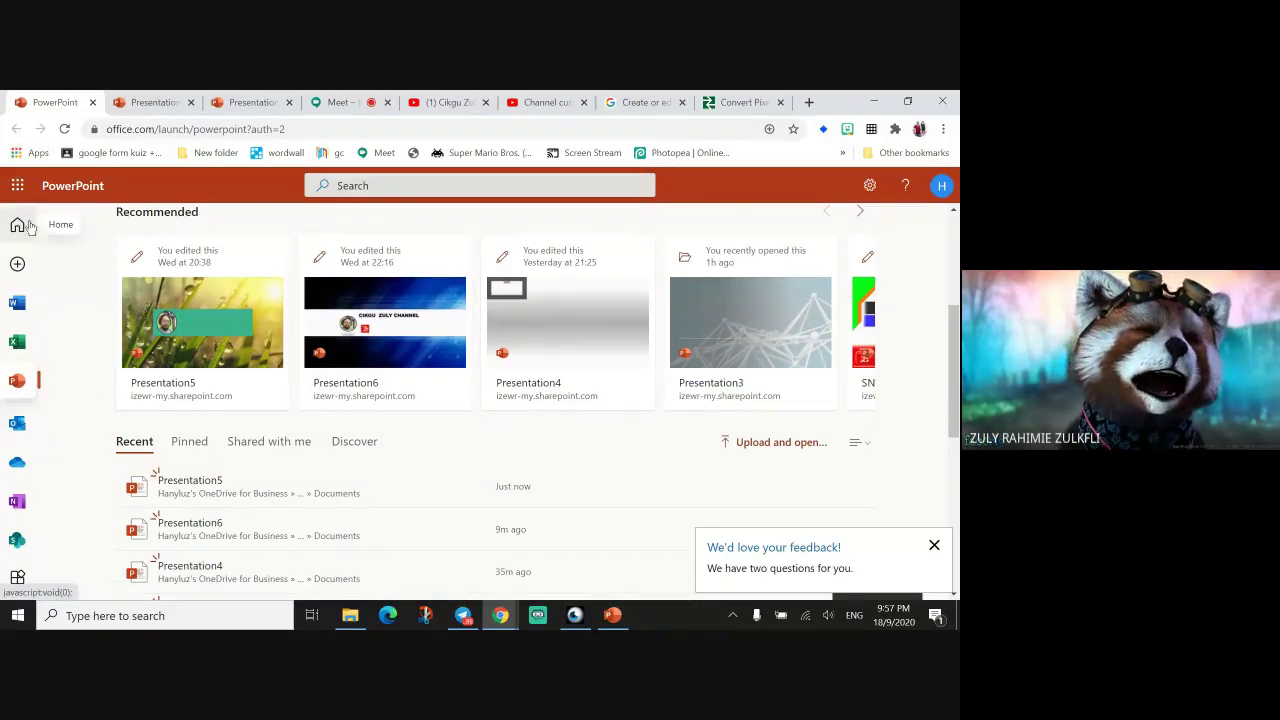
Switch to desktop PowerPoint, close its open Presentation1, and return to Presentation6 in the browser.
key("alt+Tab")
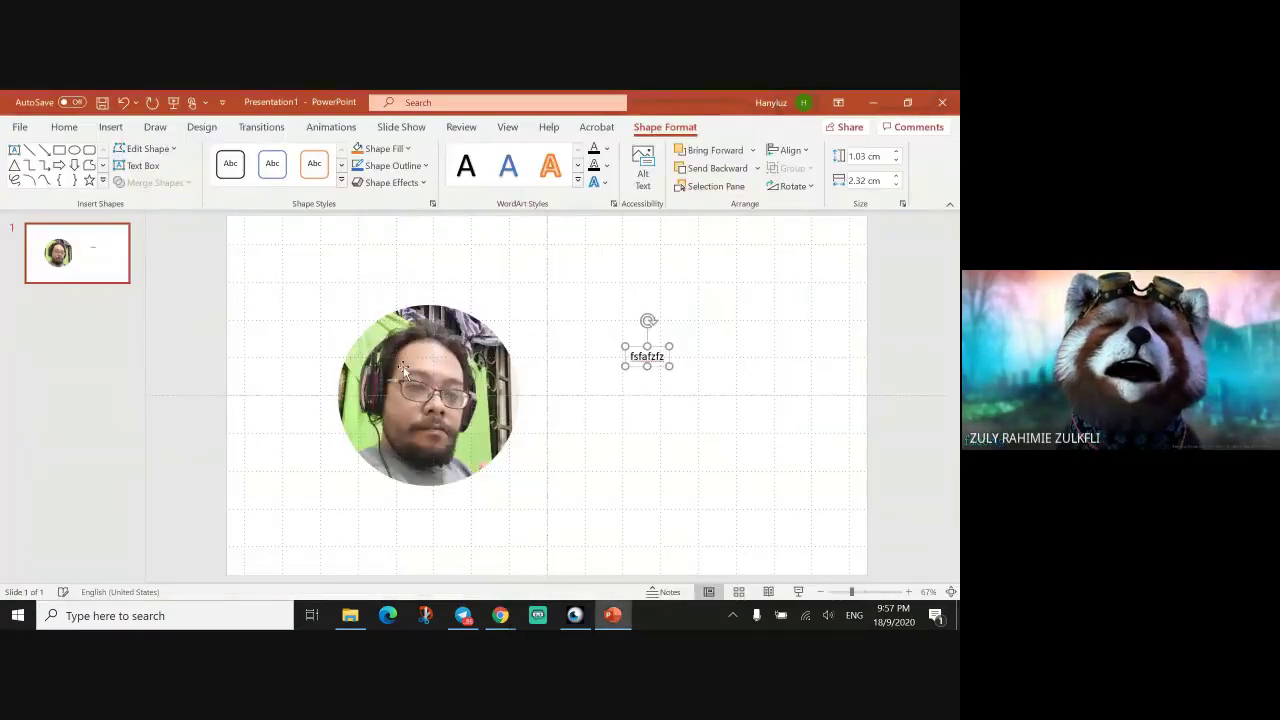
left_click(20, 128)
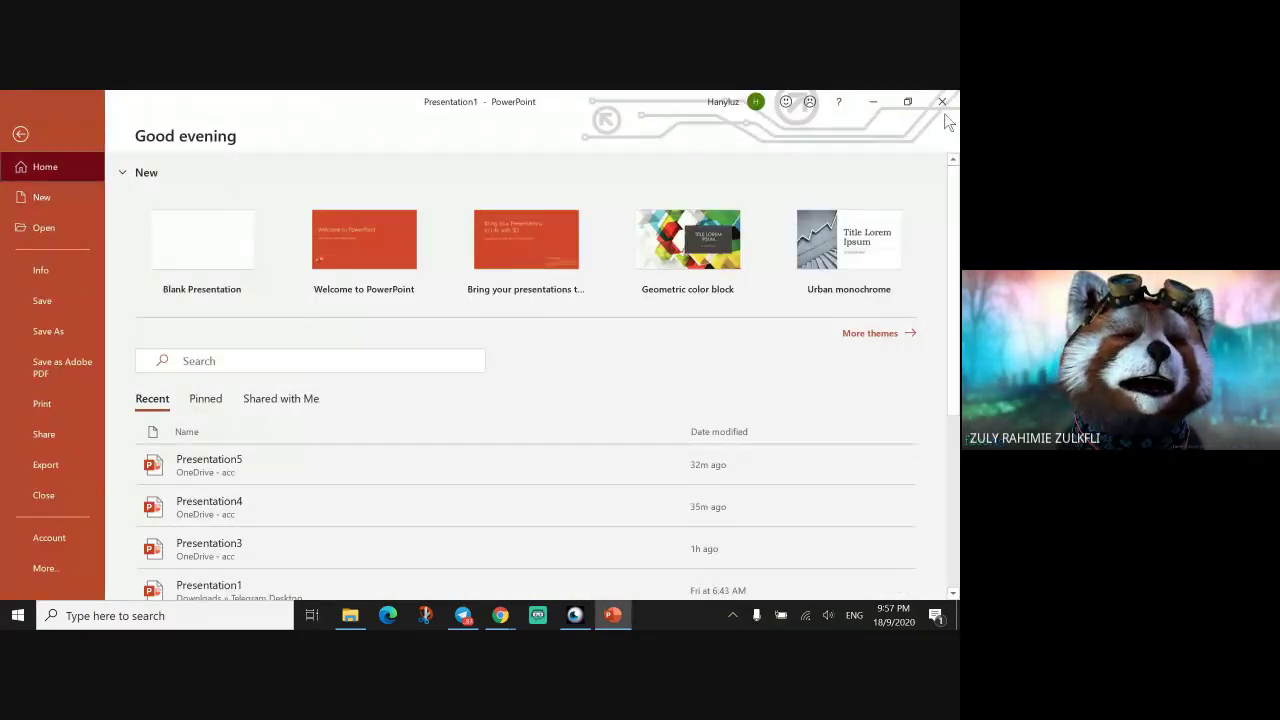
left_click(942, 101)
left_click(556, 440)
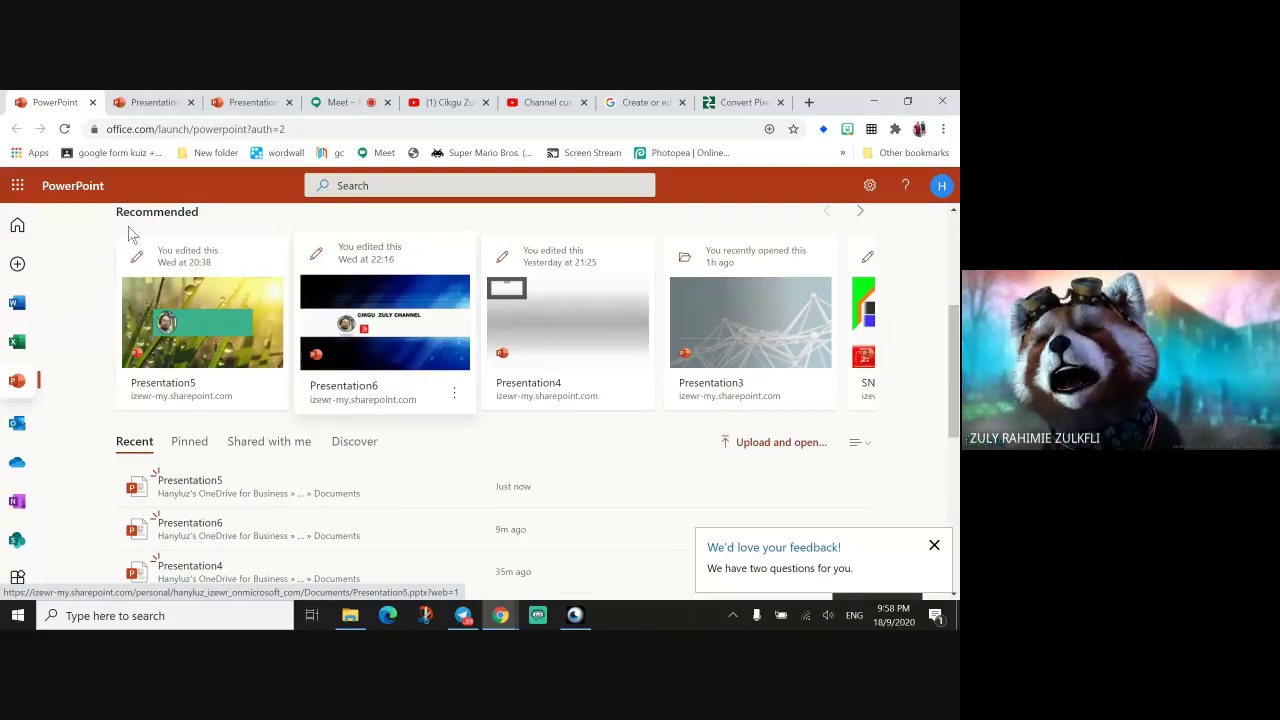
left_click(155, 102)
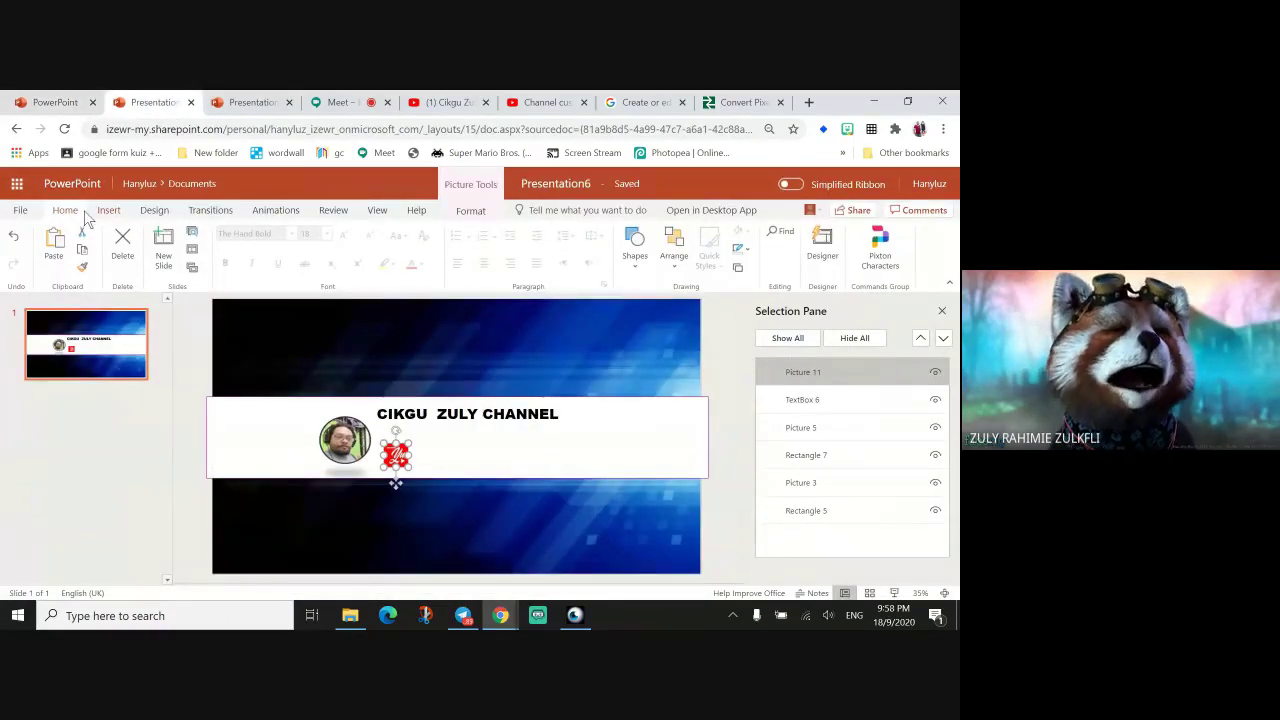
left_click(718, 214)
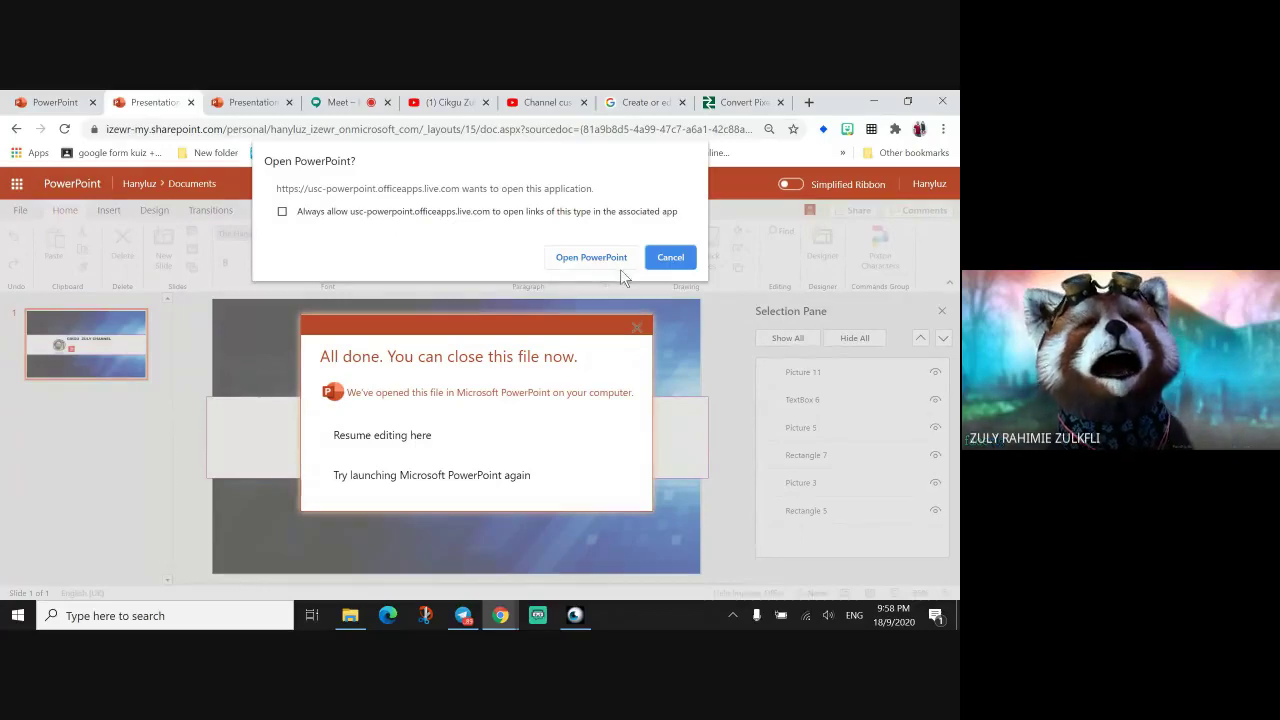
left_click(671, 256)
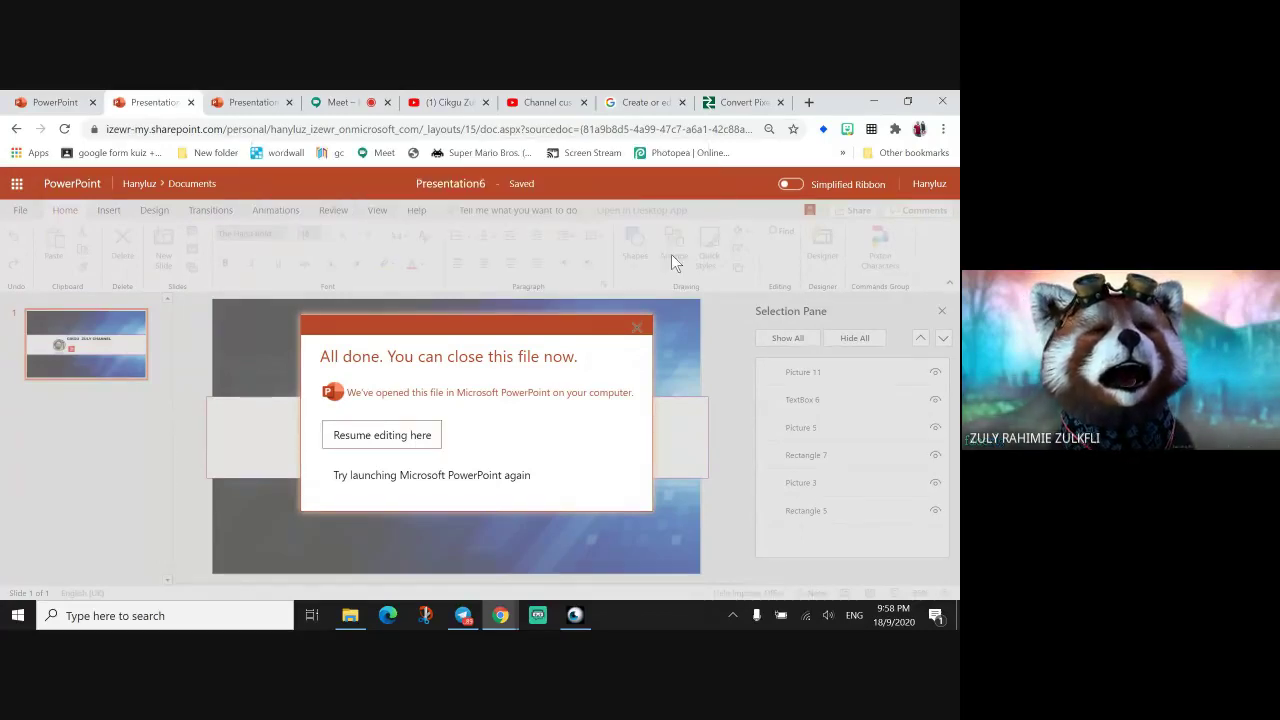
left_click(636, 329)
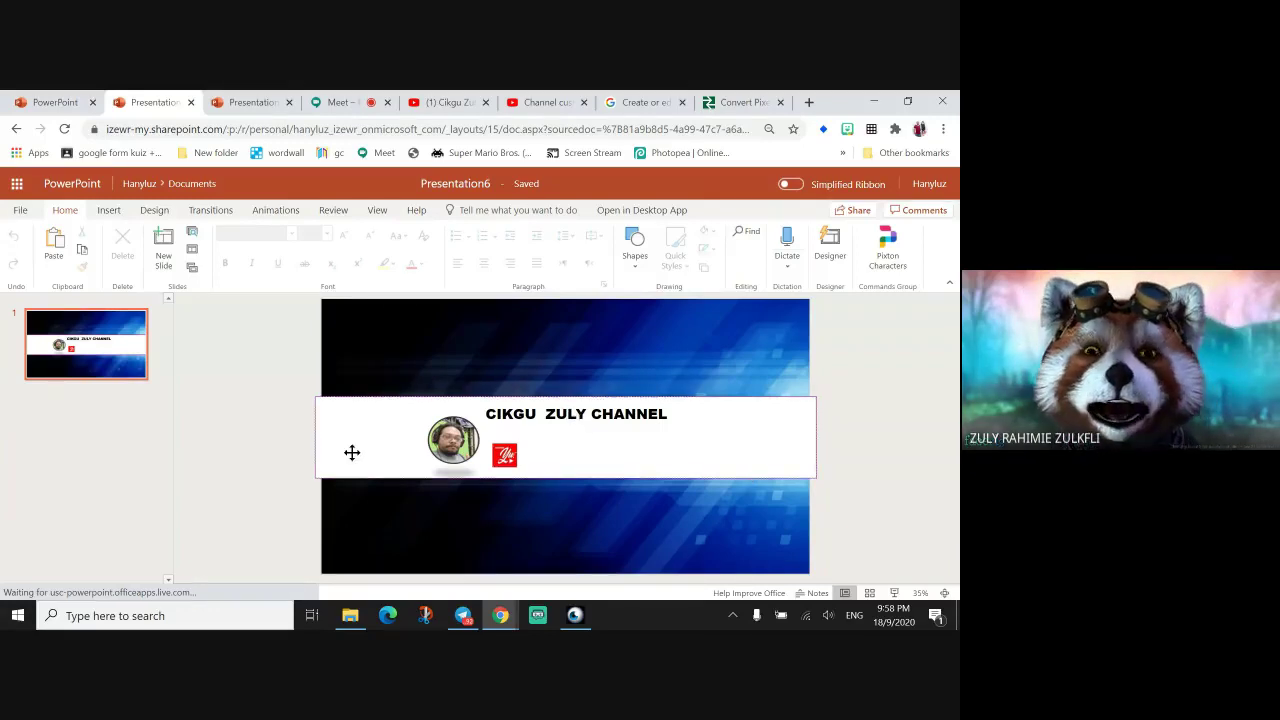
Move the red logo rightward beneath the word CHANNEL and delete the white band.
left_click(505, 457)
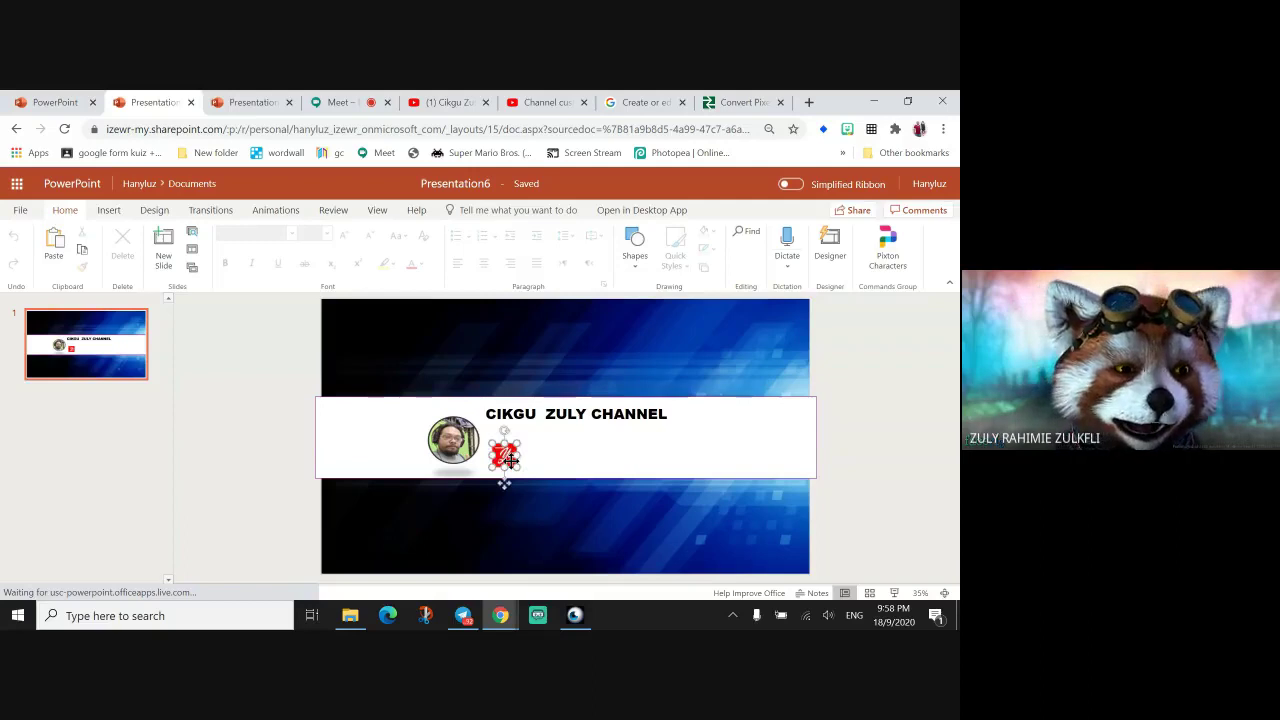
left_click_drag(510, 459, 629, 460)
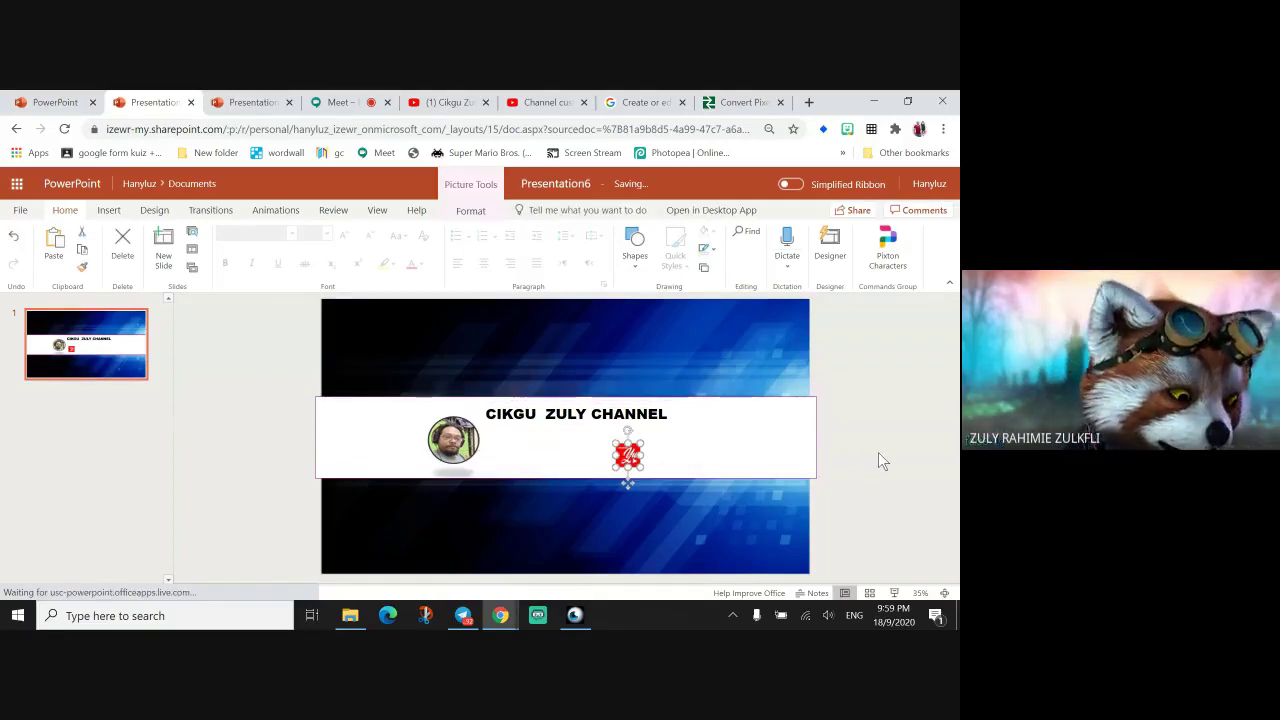
left_click(789, 443)
key("Delete")
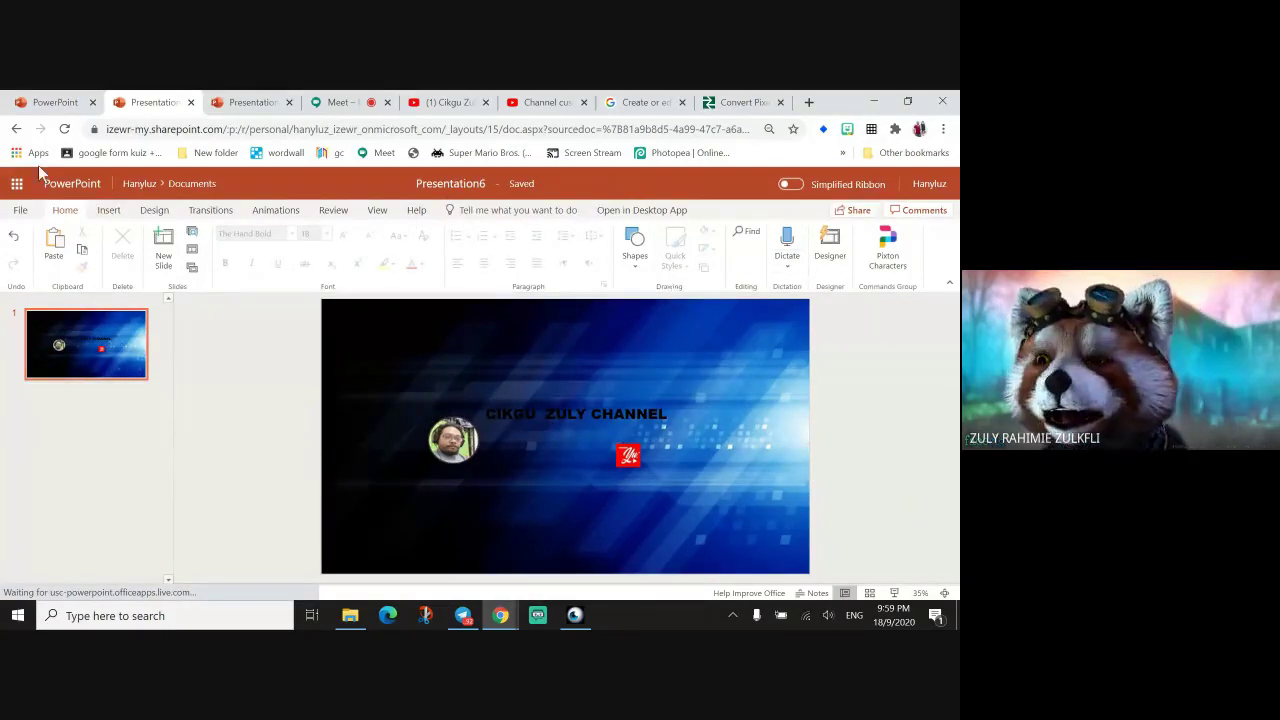
Look through the home, insert, design, transition, animation, review, view and help commands for a way to reorder the slide's objects.
left_click(380, 520)
left_click(108, 210)
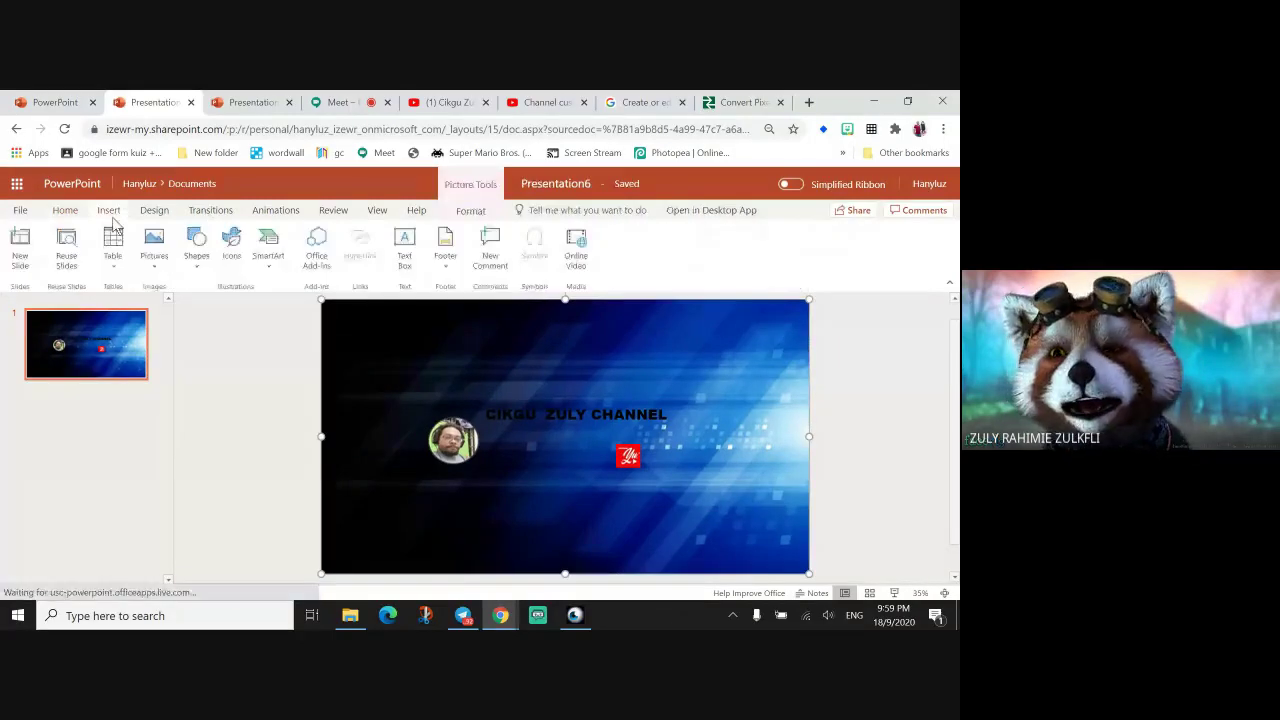
left_click(66, 210)
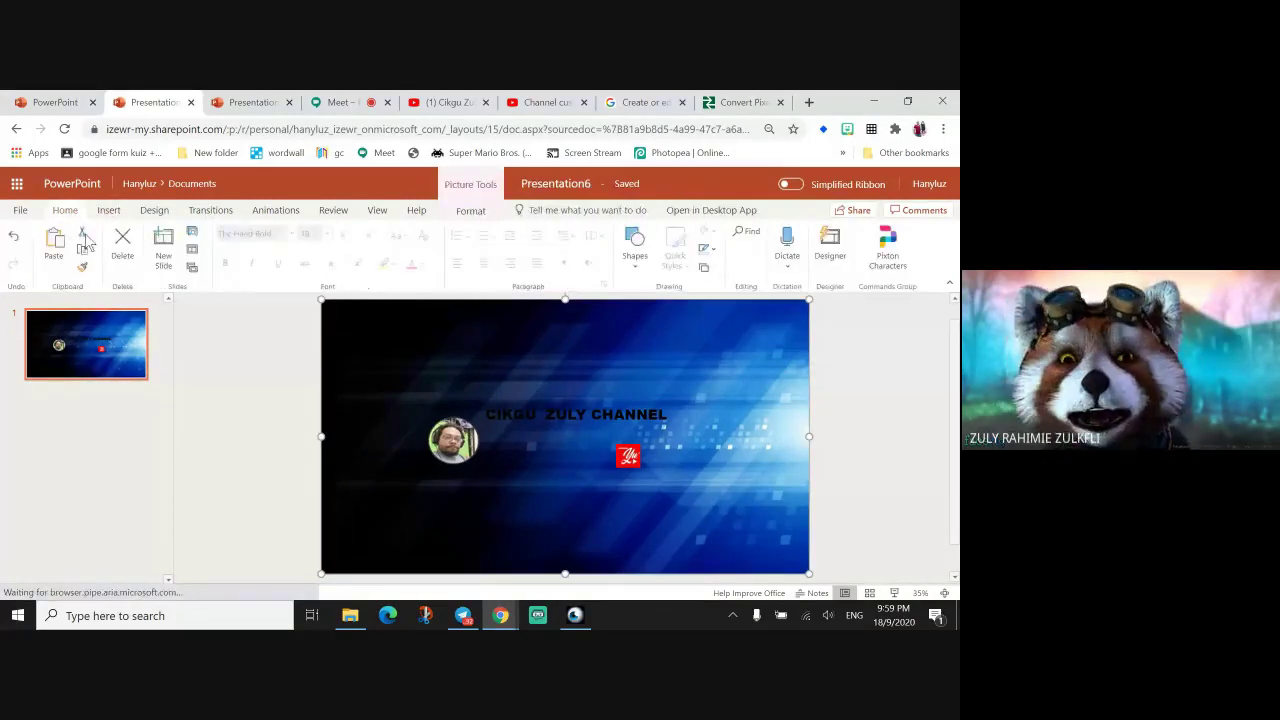
left_click(145, 342)
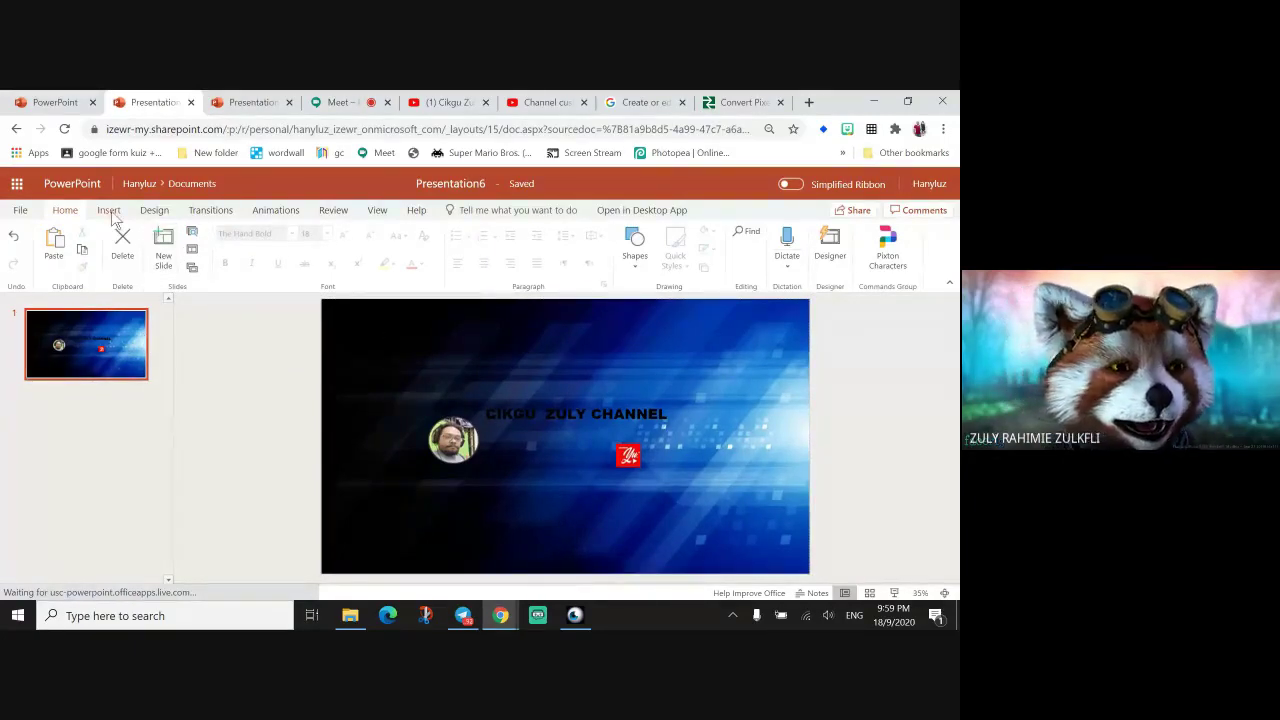
left_click(110, 212)
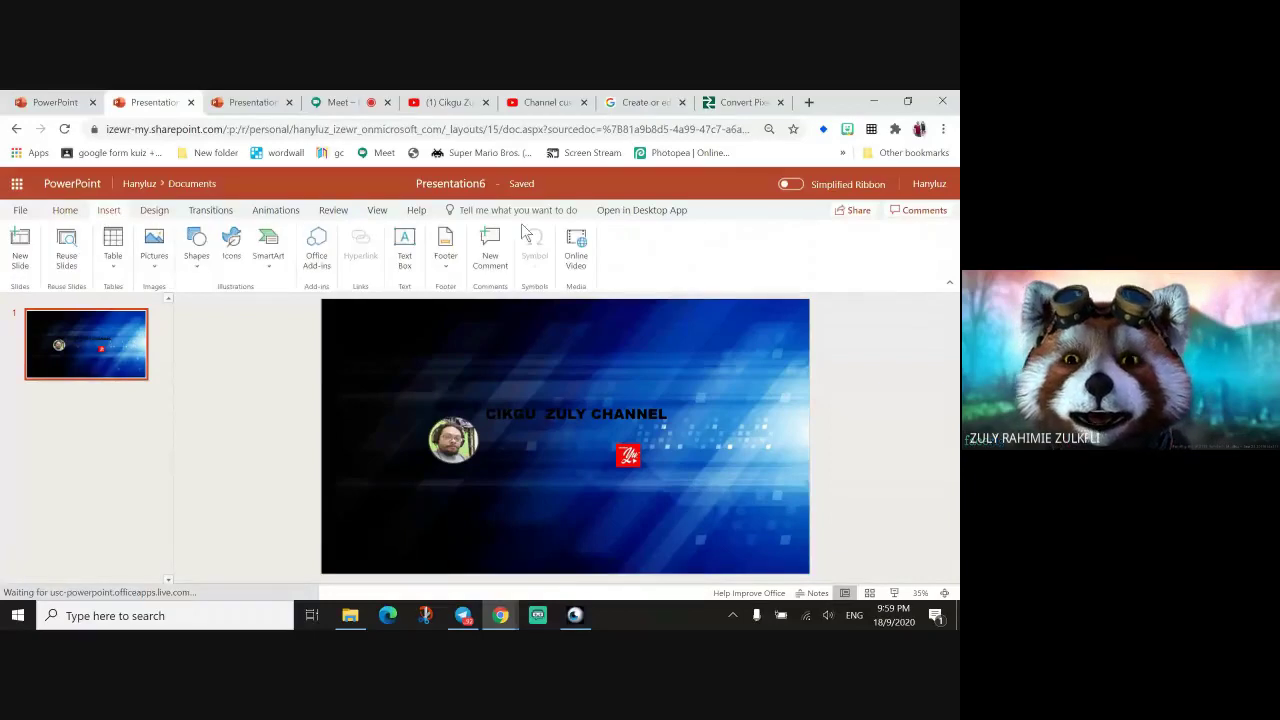
left_click(416, 212)
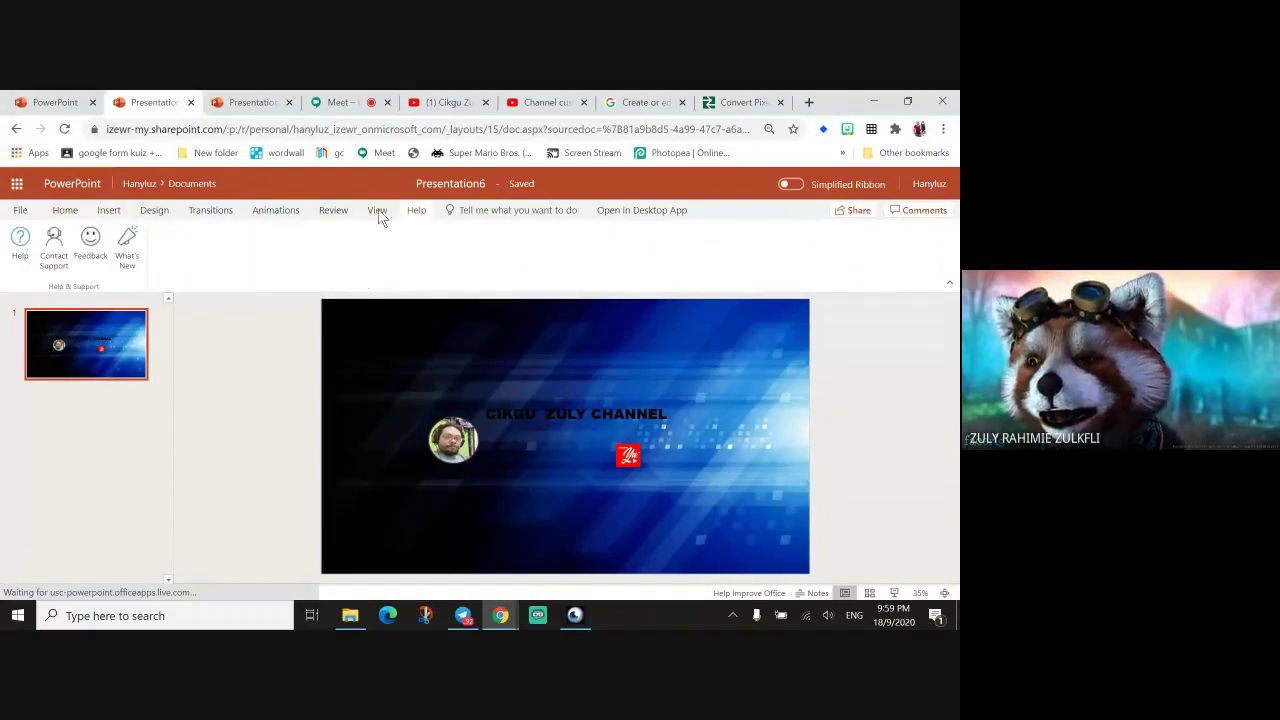
left_click(377, 211)
left_click(333, 211)
left_click(272, 211)
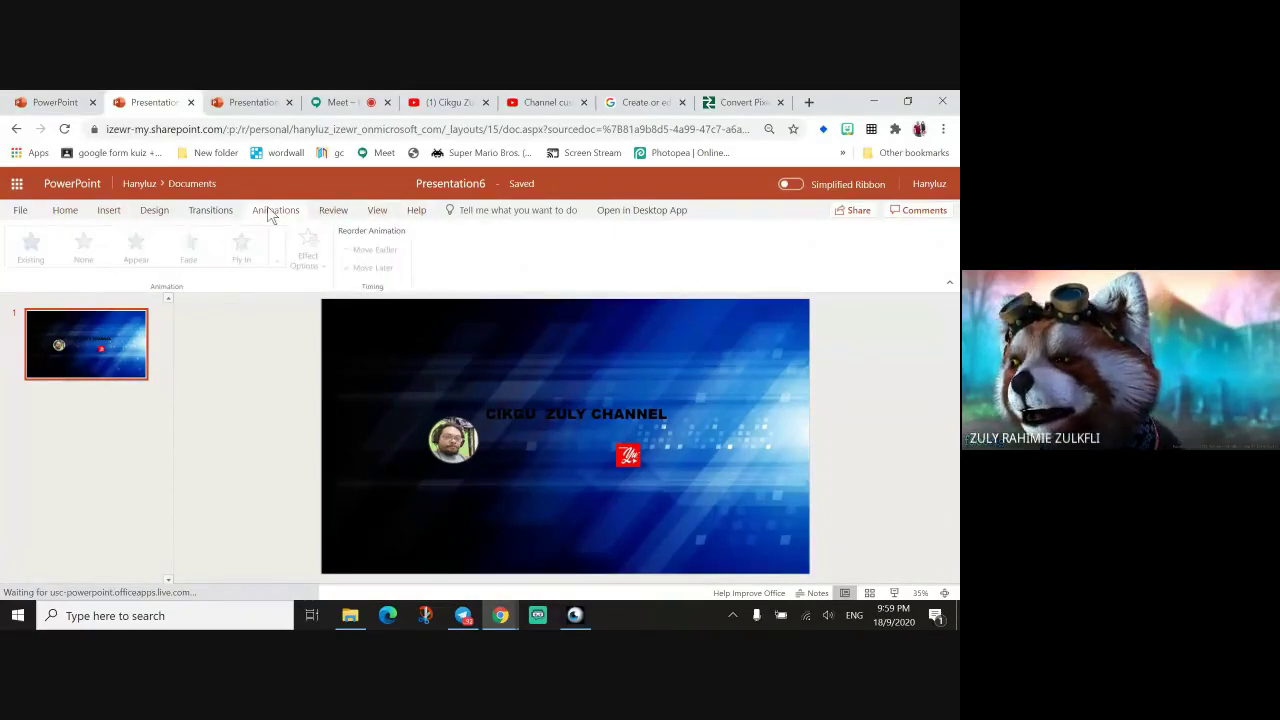
left_click(208, 210)
left_click(153, 212)
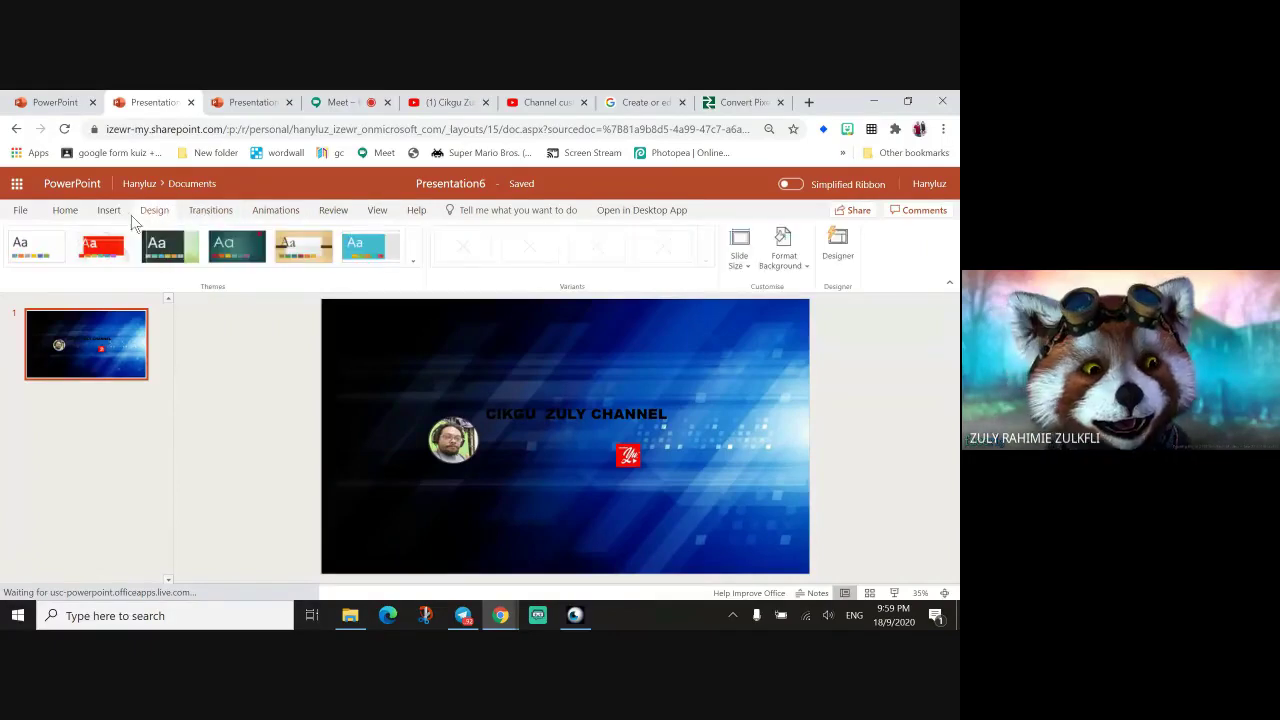
left_click(109, 211)
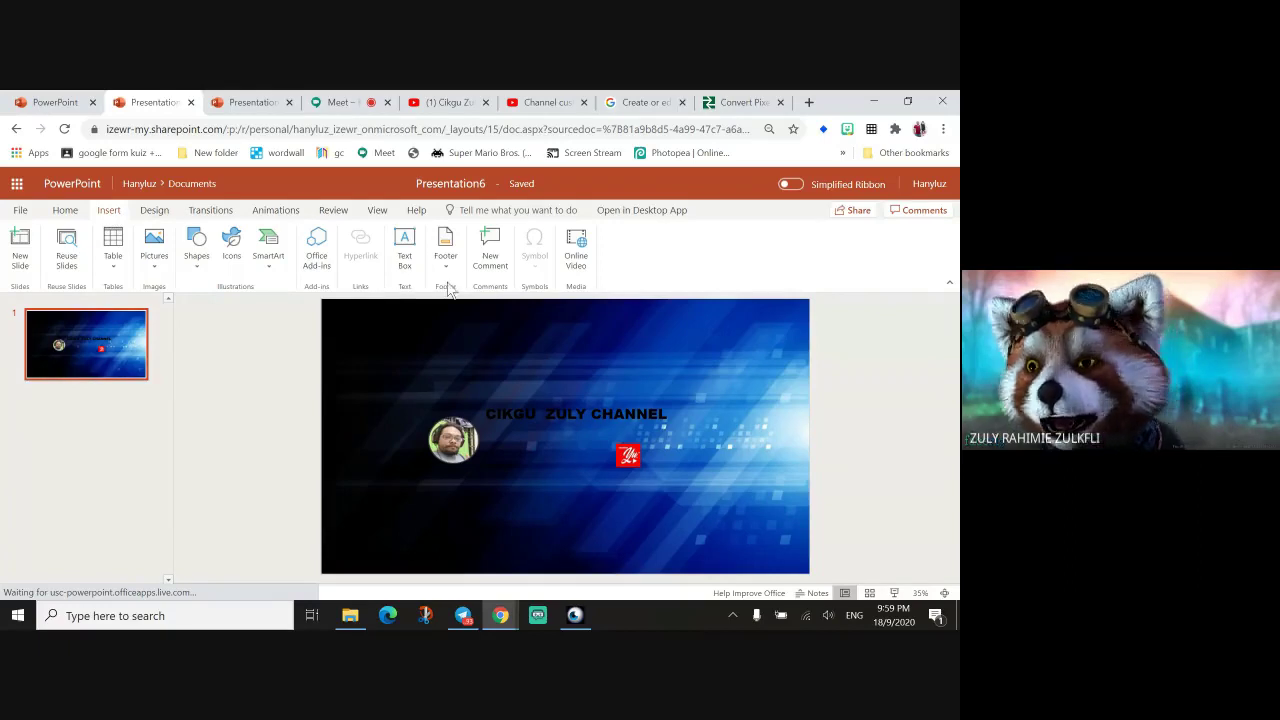
left_click(75, 213)
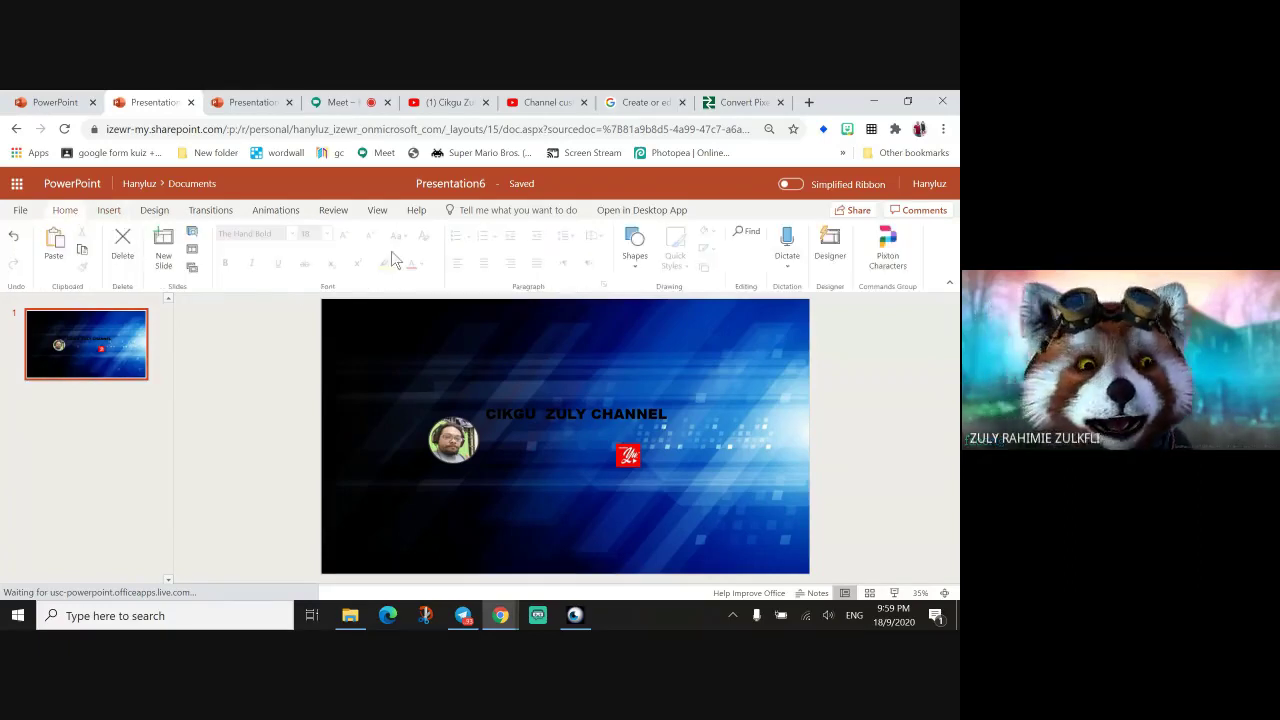
left_click(617, 414)
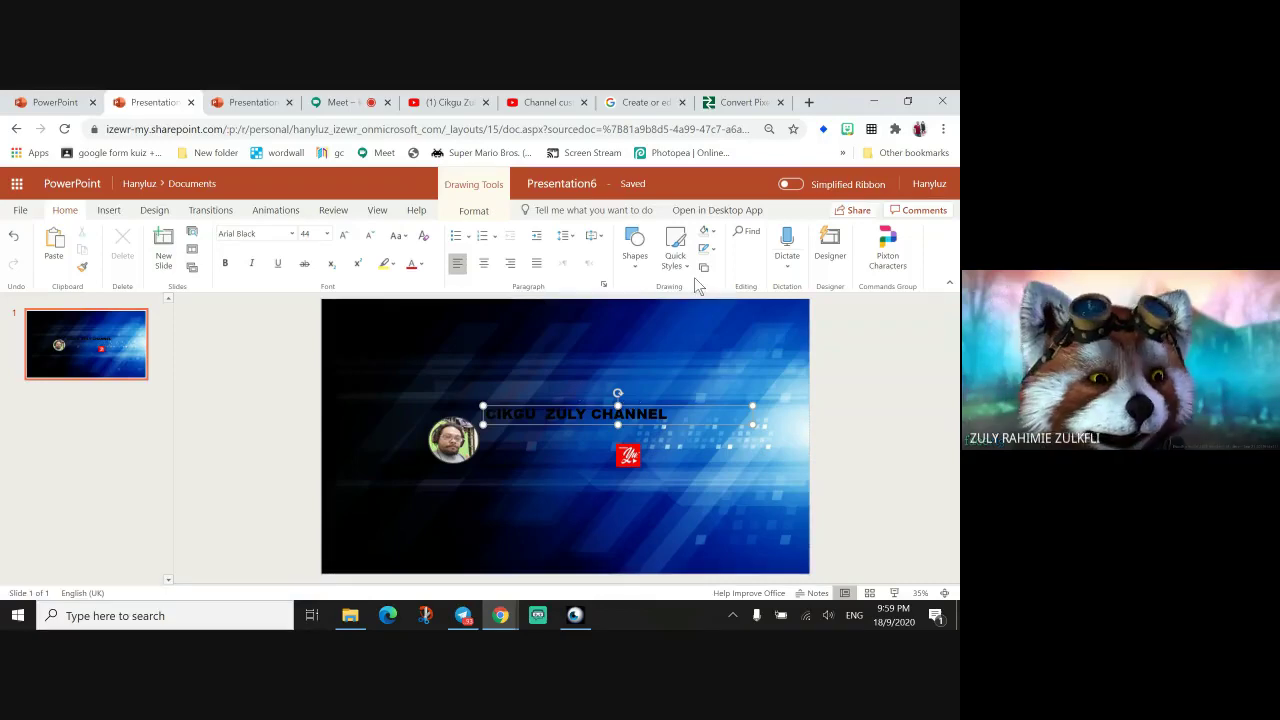
left_click(103, 214)
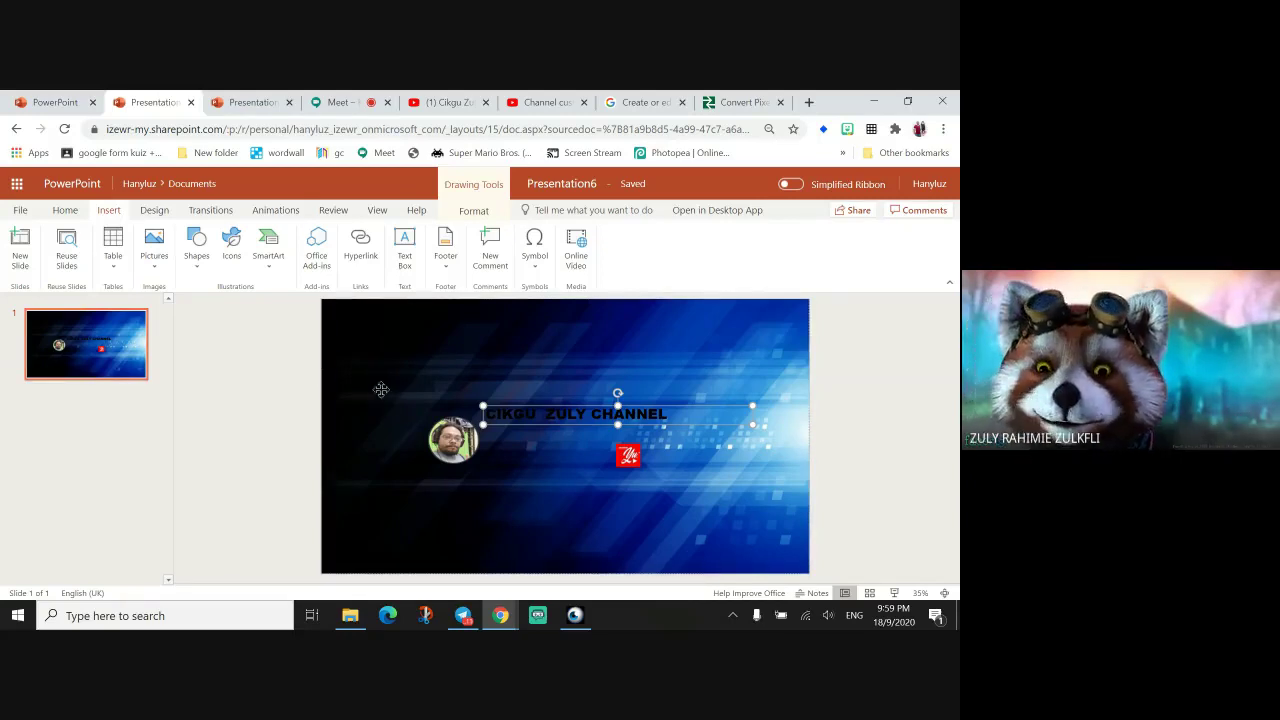
Send the blue background picture behind the magenta rectangle in the stacking order.
left_click(372, 360)
right_click(372, 359)
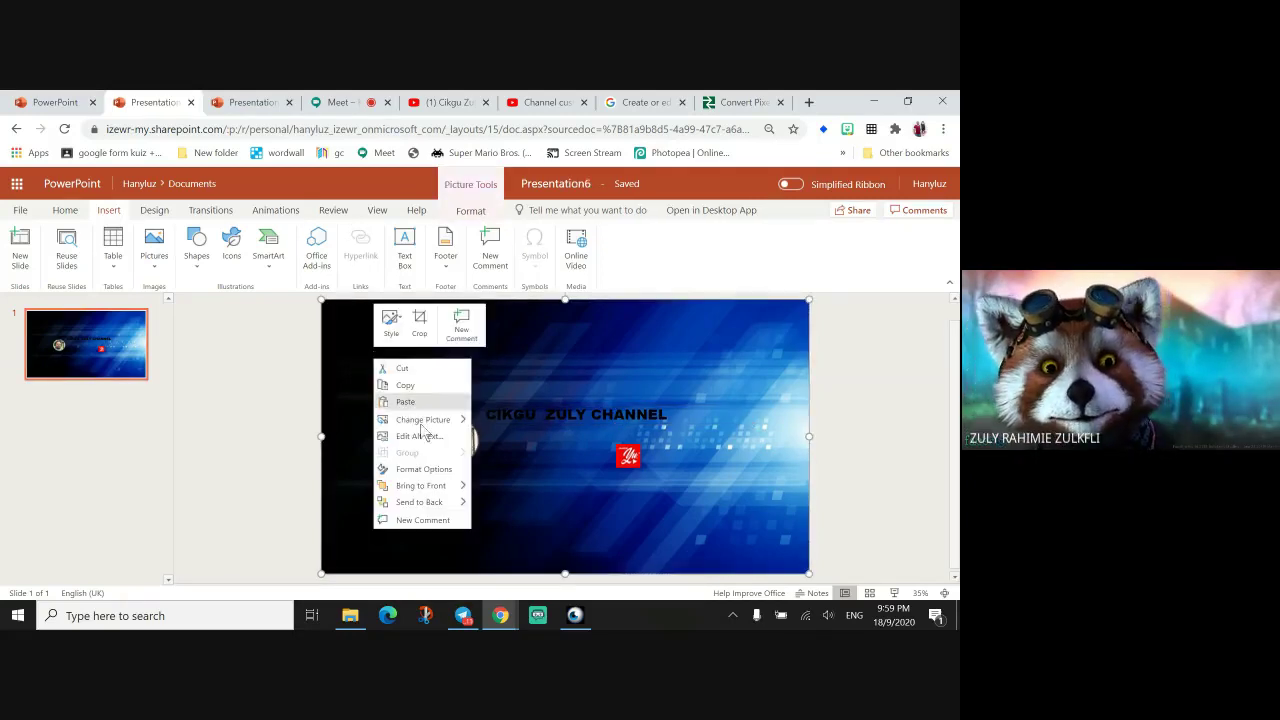
mouse_move(420, 485)
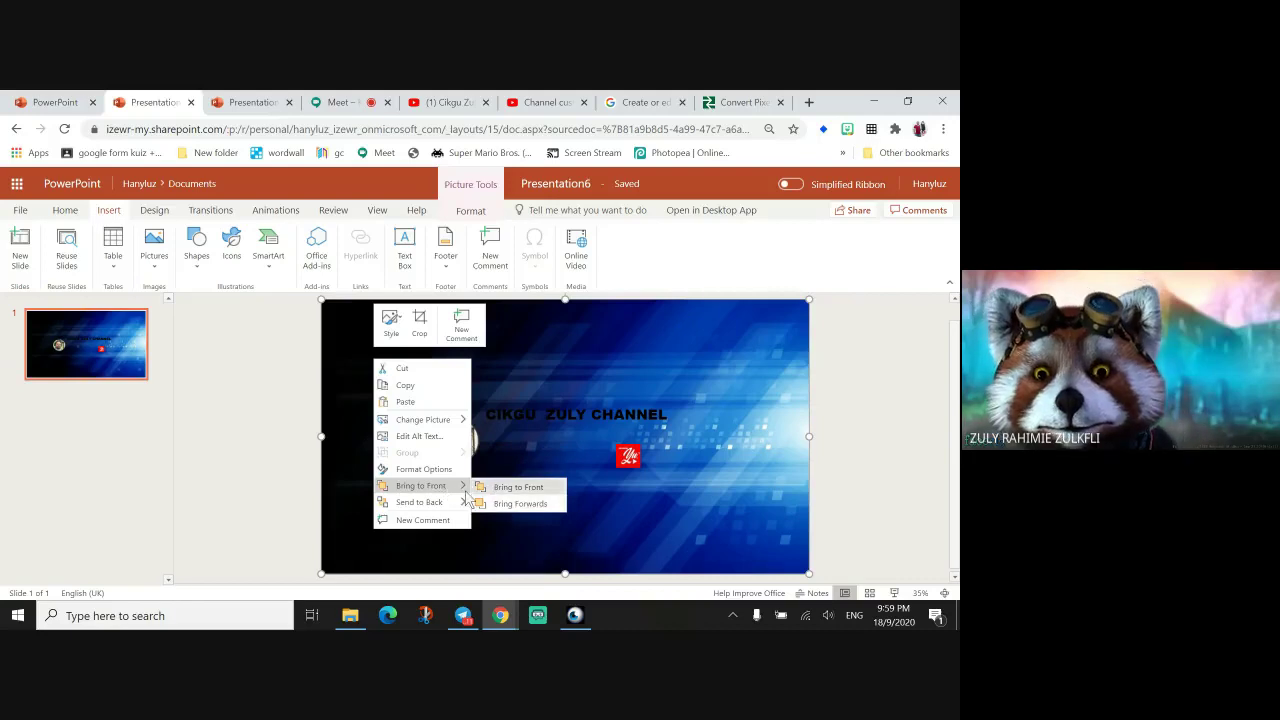
mouse_move(462, 502)
left_click(512, 517)
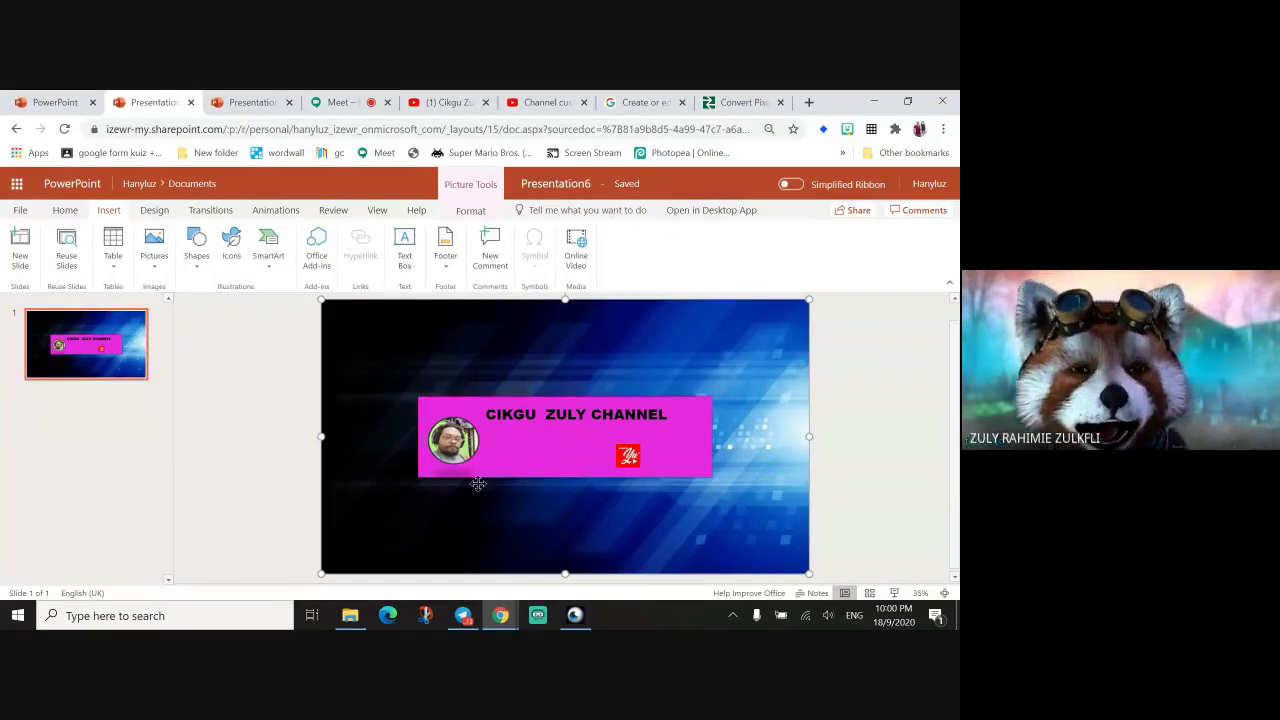
Move the red logo to the end of the channel title inside the magenta rectangle, and select the rectangle.
left_click(625, 460)
left_click_drag(627, 455, 687, 416)
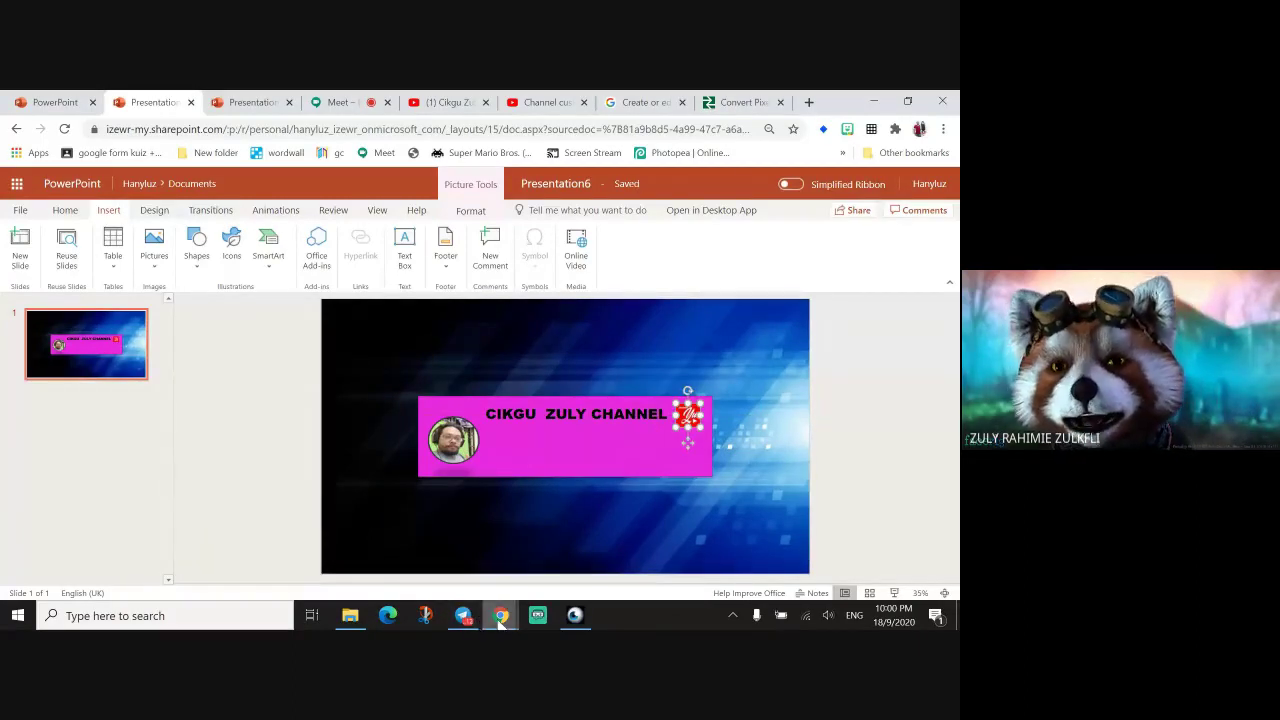
mouse_move(468, 620)
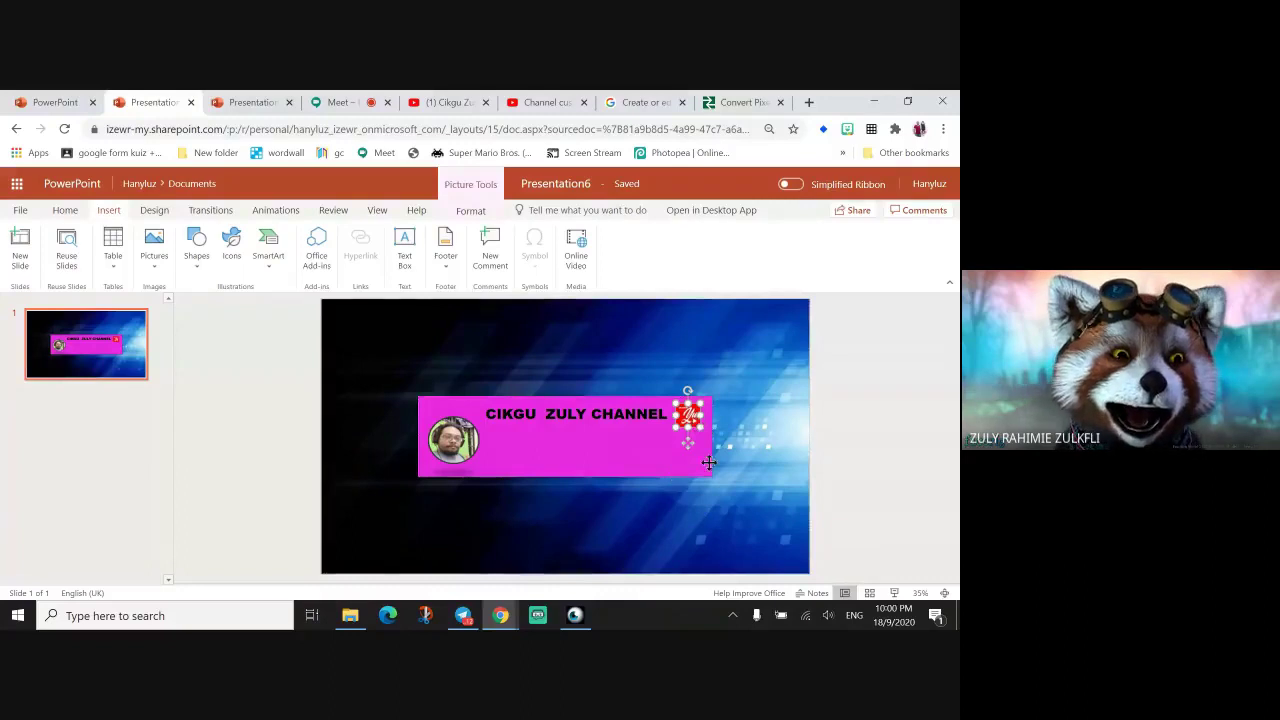
left_click(563, 466)
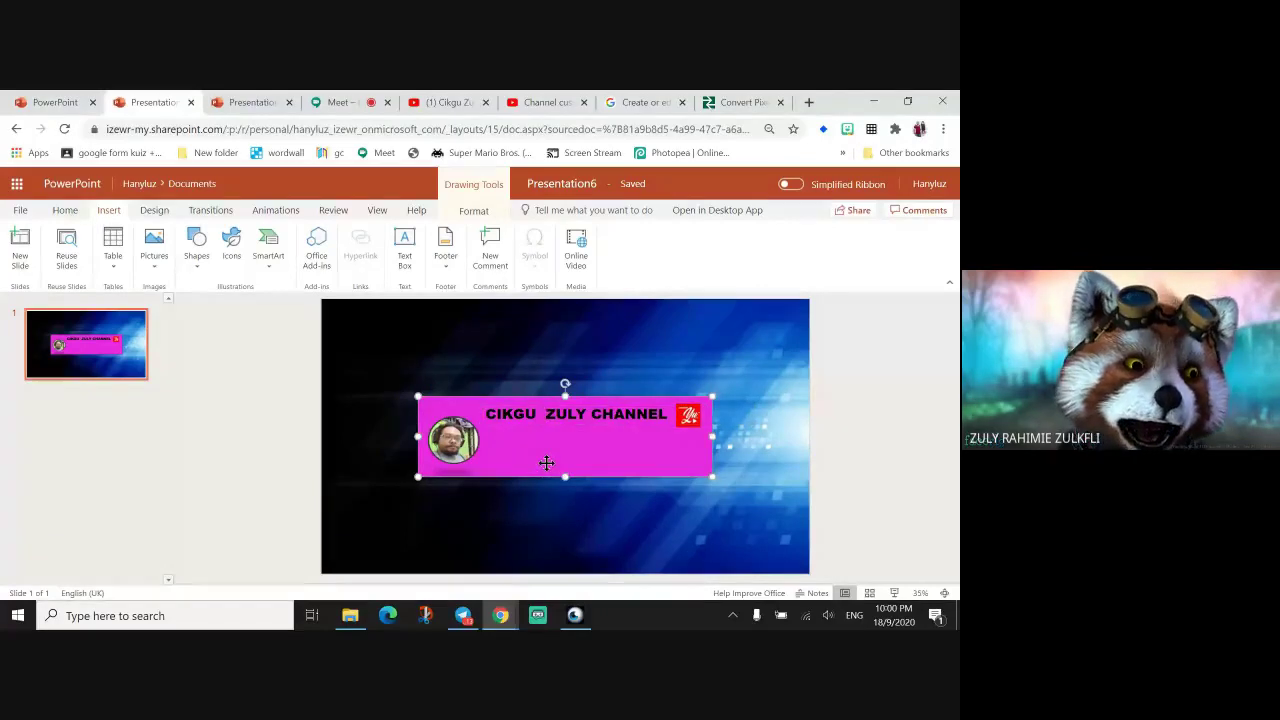
Try moving the magenta rectangle down below the portrait and channel title, and undo the move.
left_click_drag(546, 463, 536, 536)
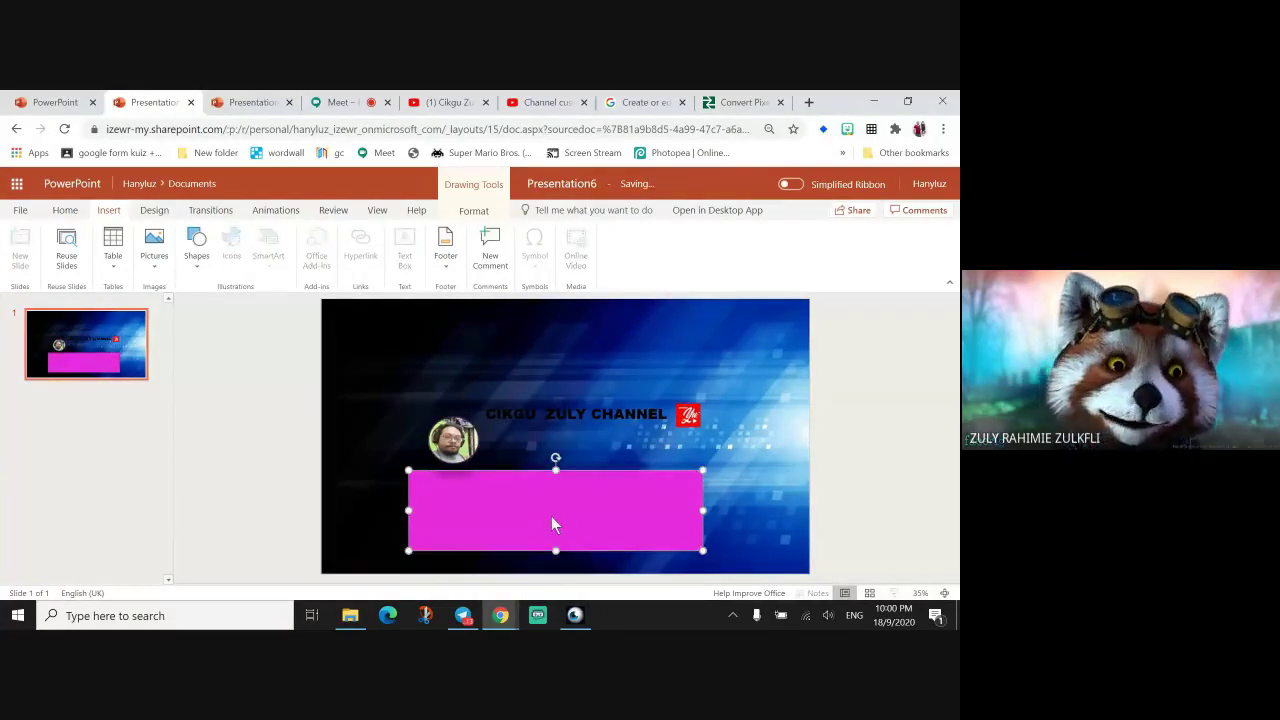
key("ctrl+z")
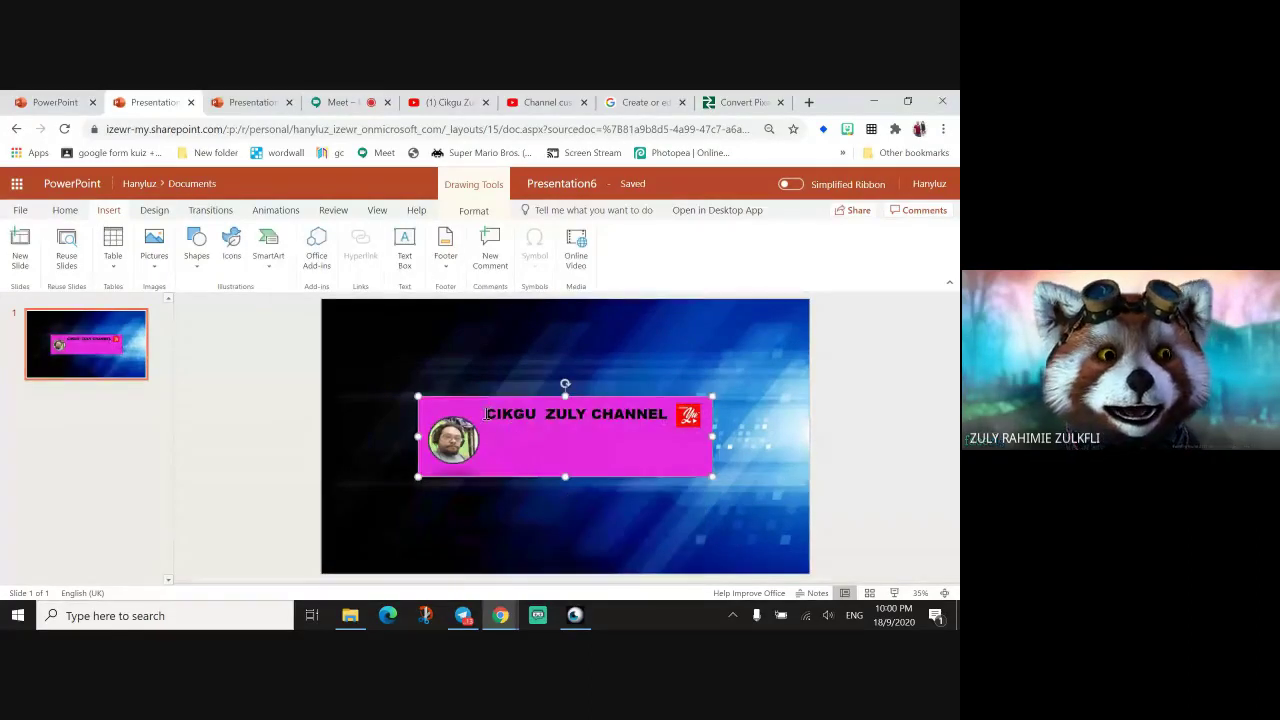
Try the thickest listed outline weight on the channel title's text box, and undo it along with the red logo's last move.
left_click(559, 415)
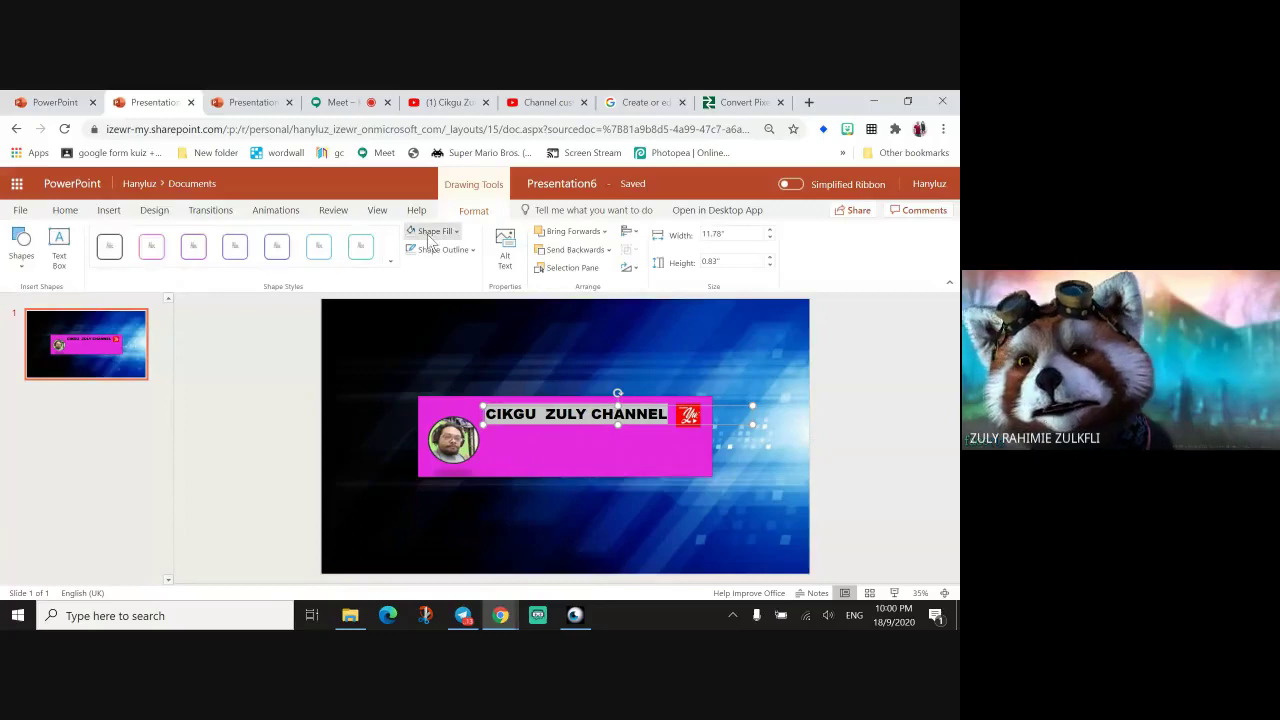
left_click(468, 252)
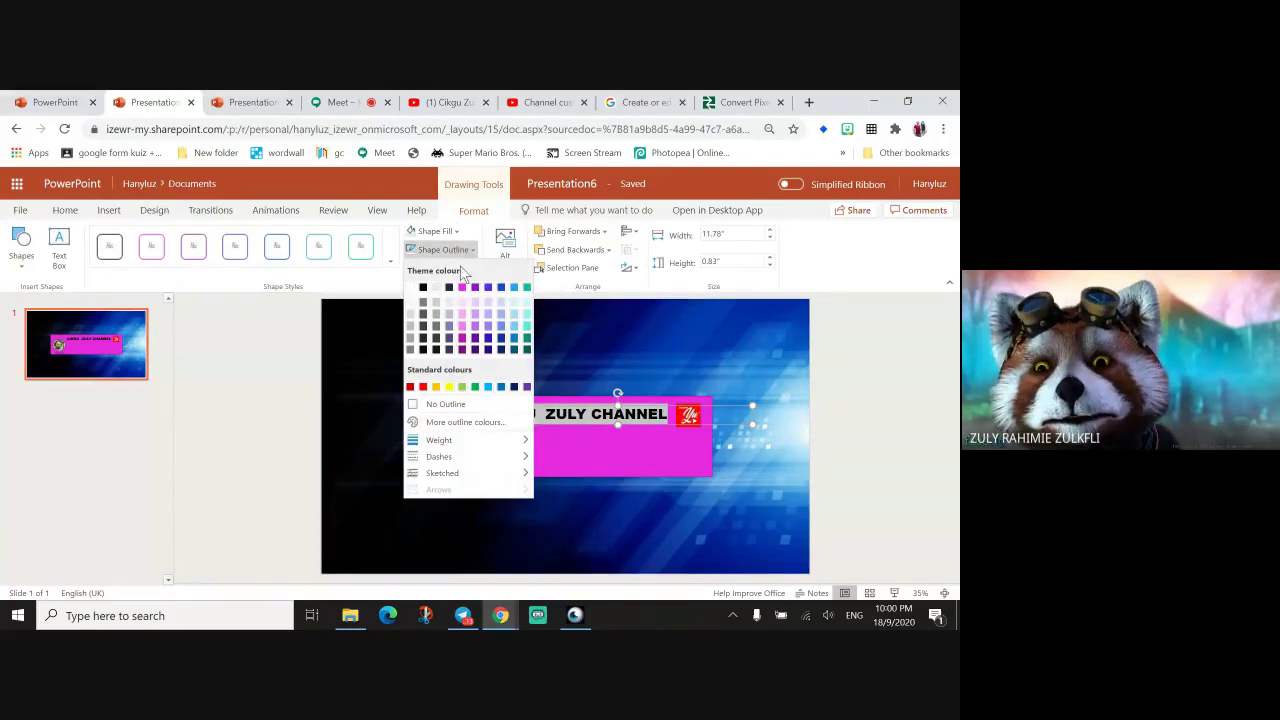
left_click(470, 250)
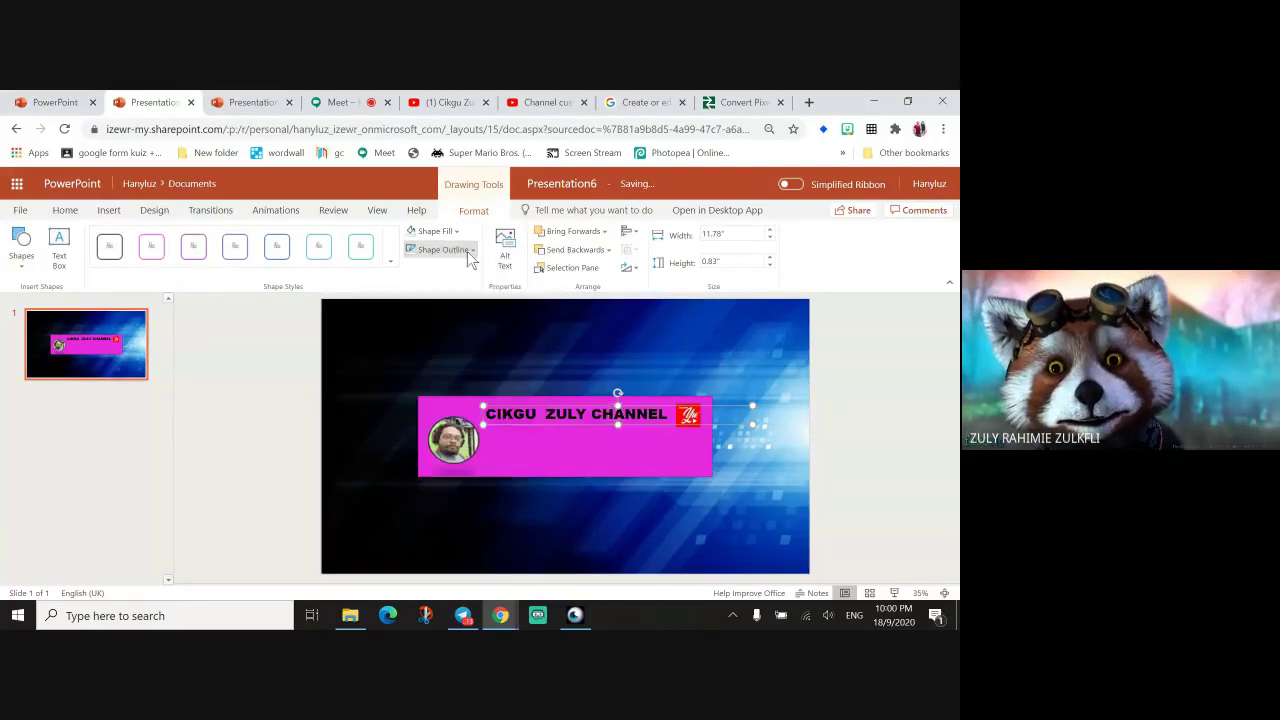
left_click(470, 250)
mouse_move(469, 443)
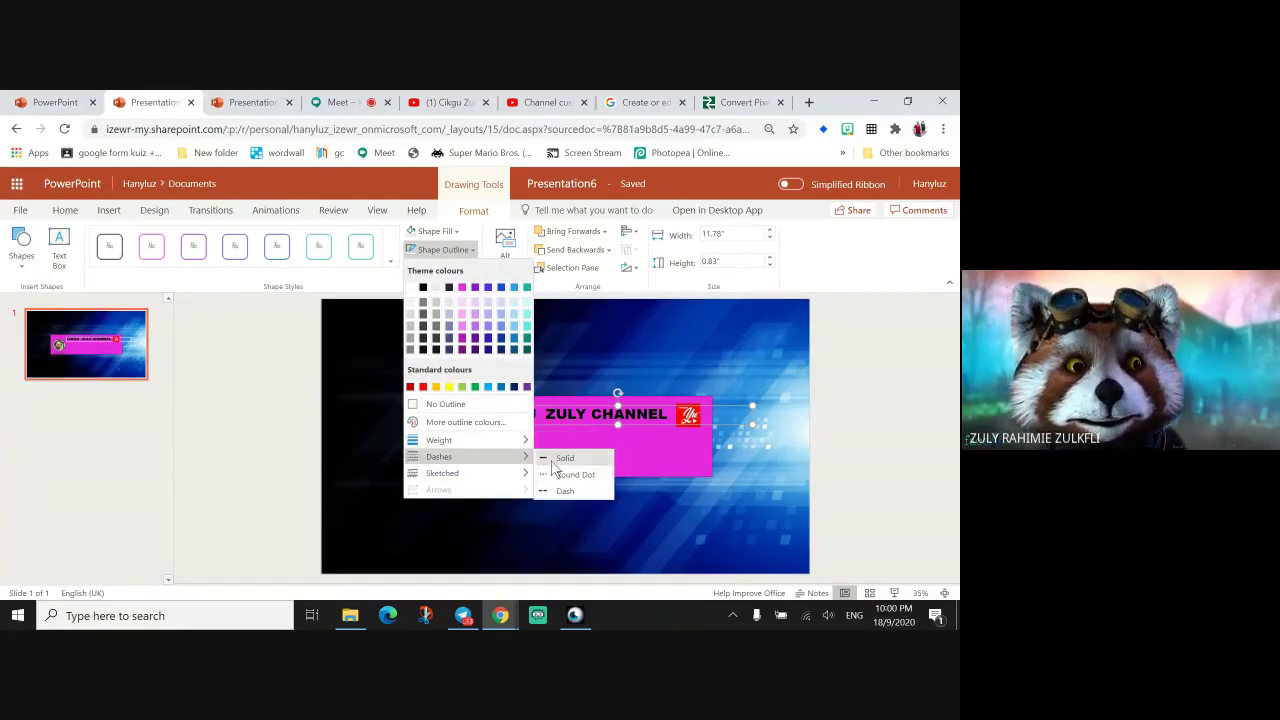
mouse_move(540, 446)
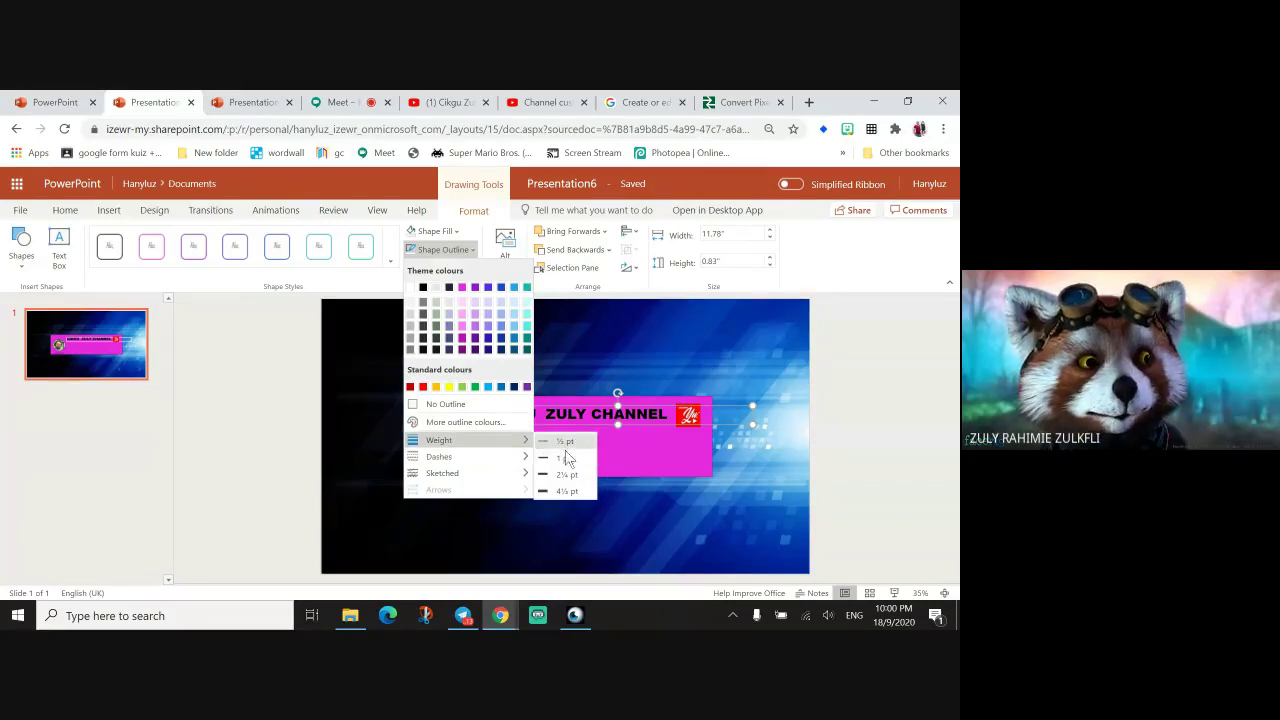
left_click(566, 490)
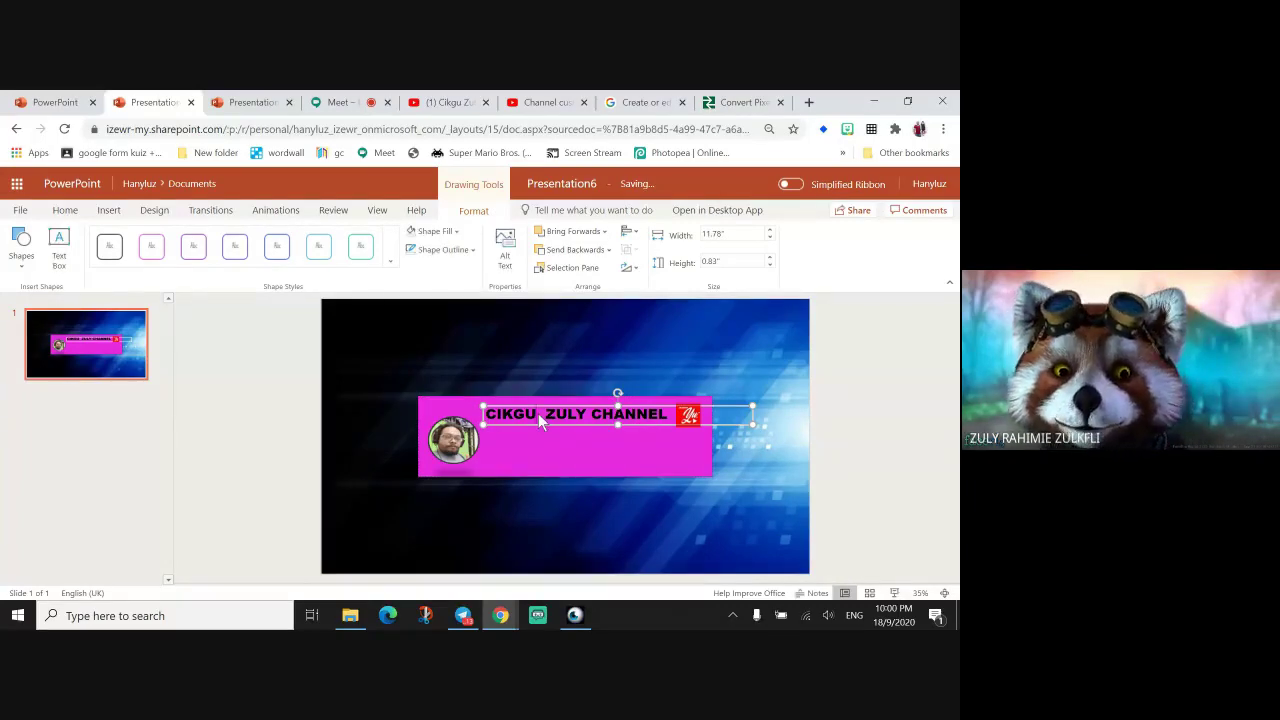
key("Tab")
key("ctrl+z")
Give the channel title's text box a custom outline colour of faf7f7, testing it with a downward rectangle move that is undone.
left_click(589, 424)
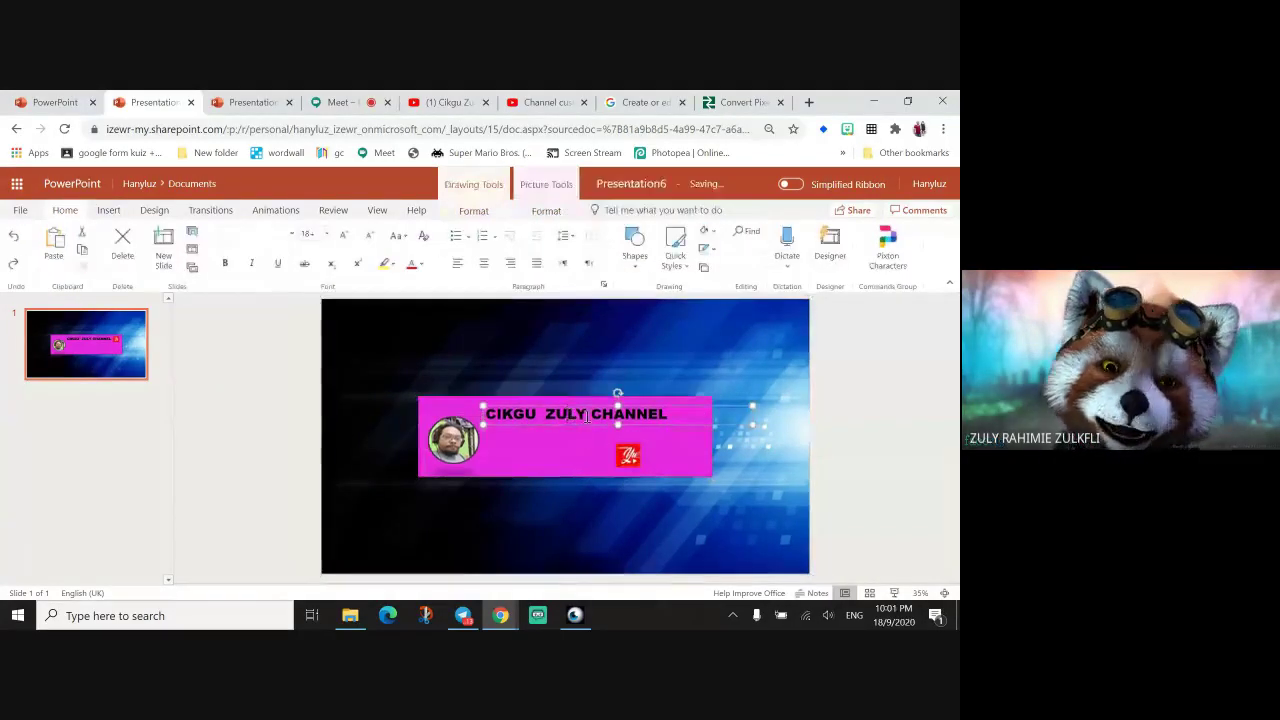
left_click(470, 212)
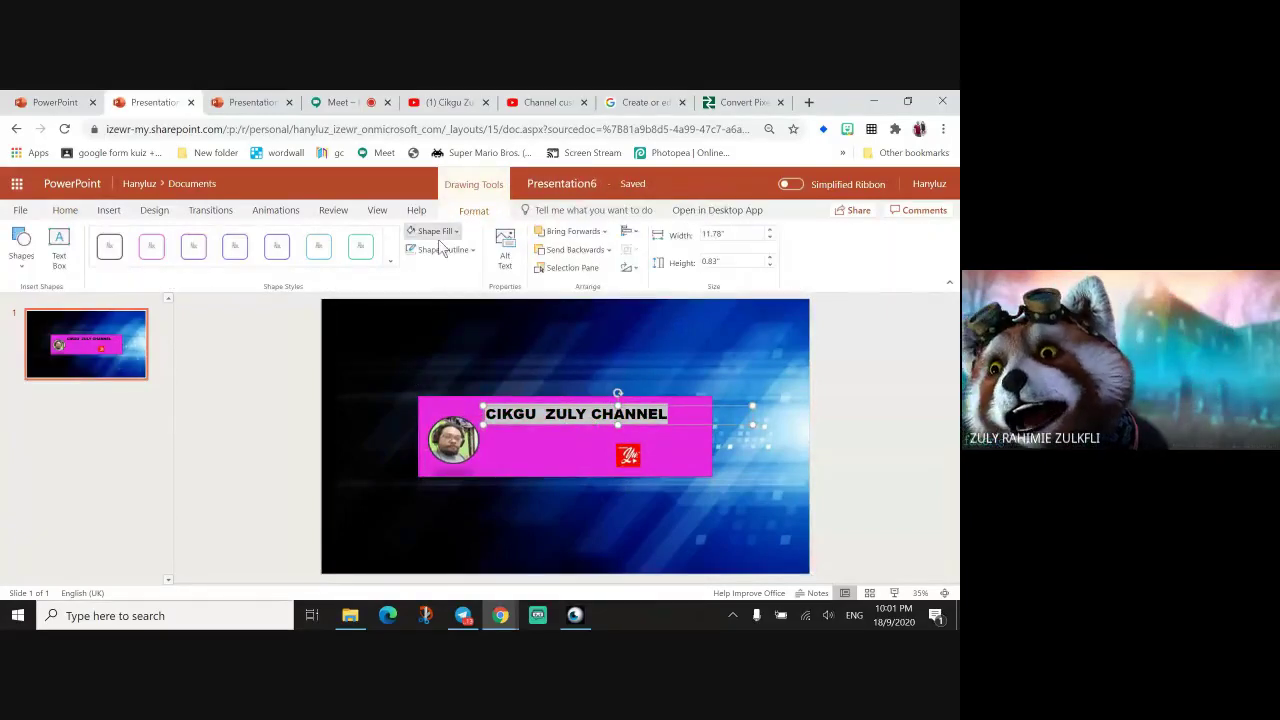
left_click(450, 249)
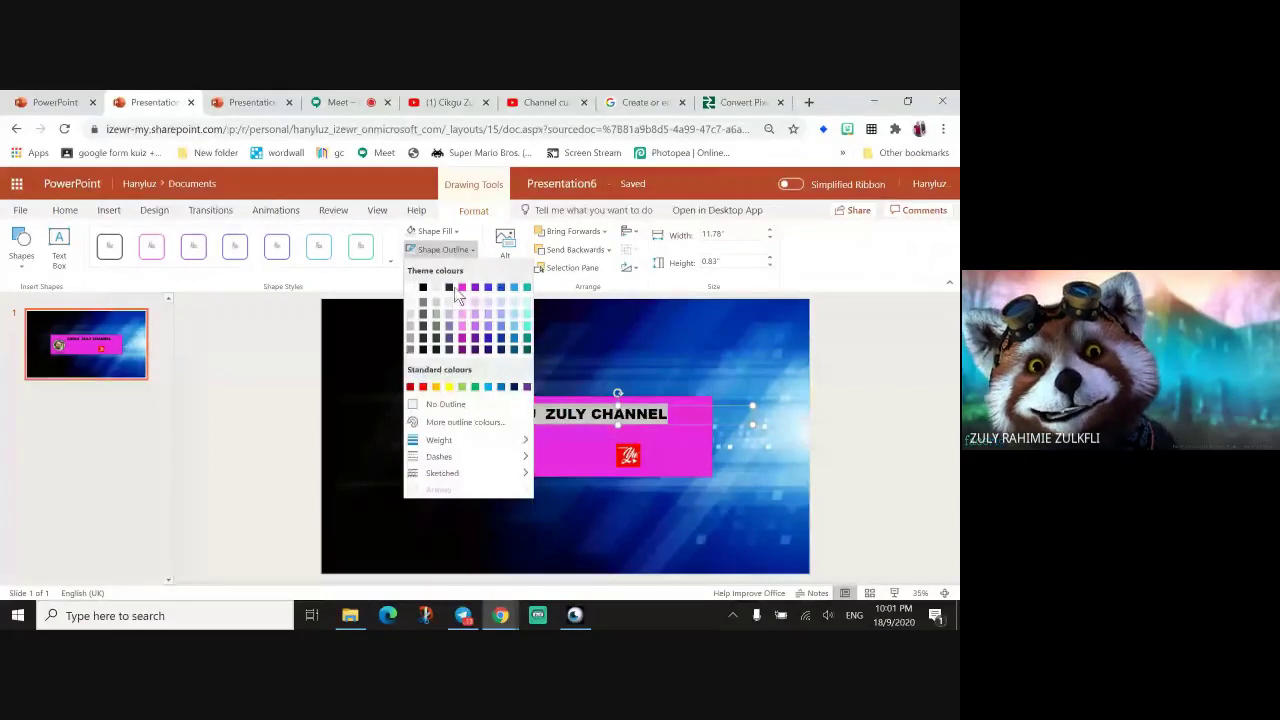
left_click(478, 401)
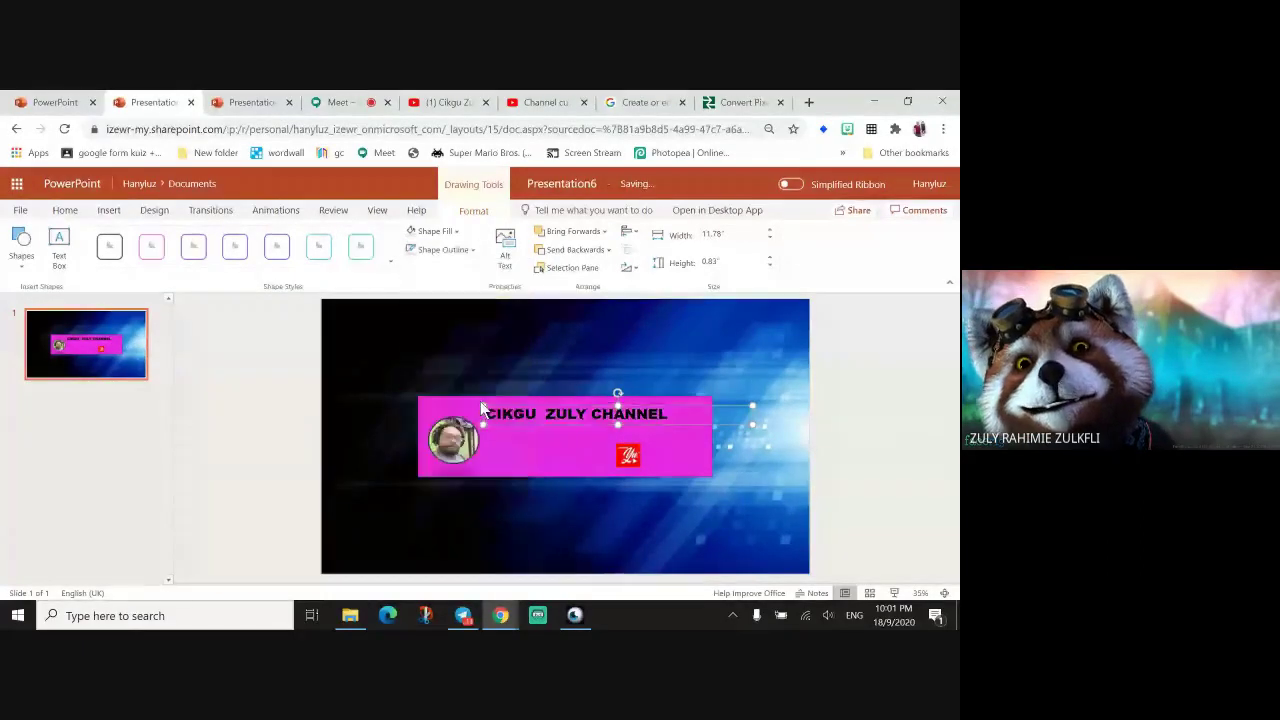
left_click(468, 249)
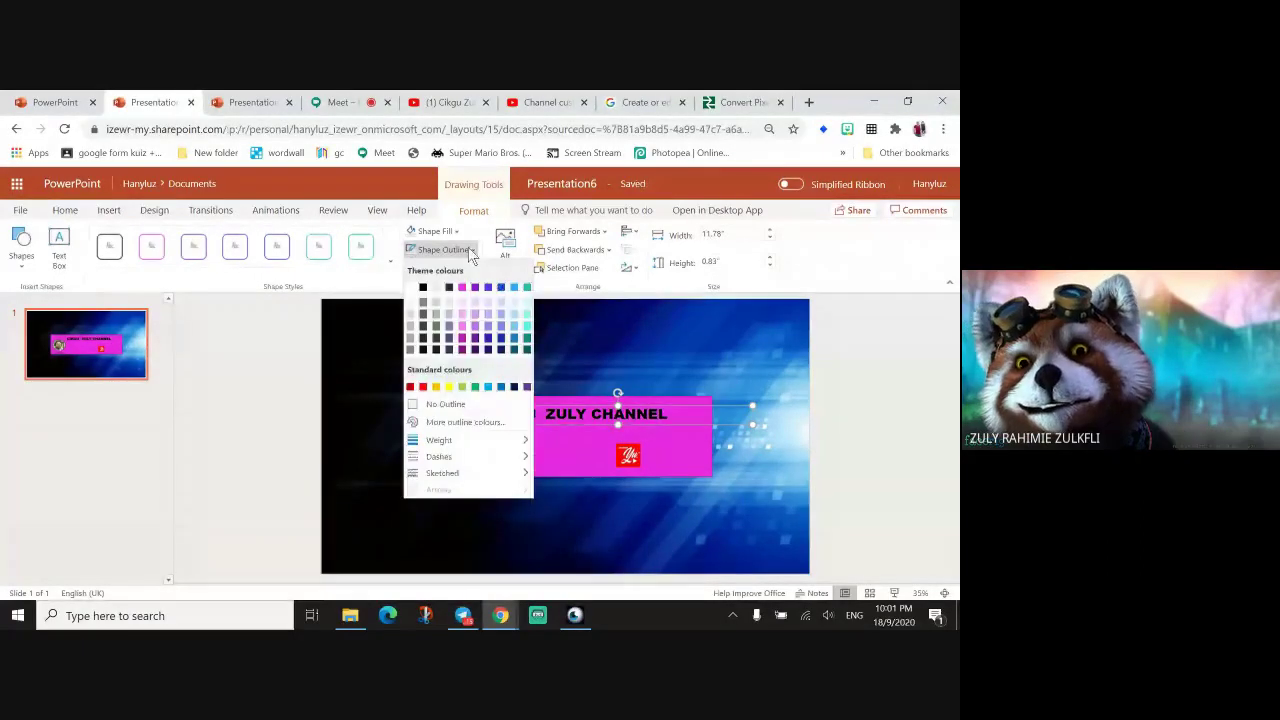
left_click(445, 422)
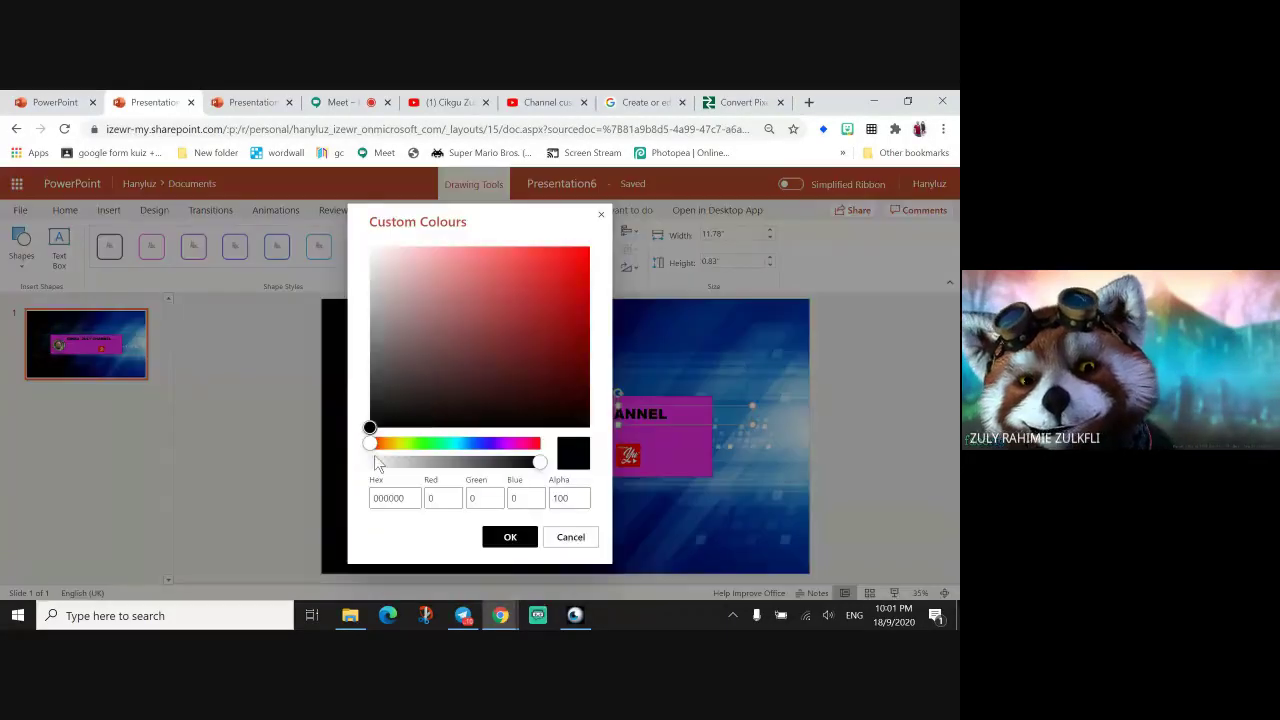
left_click(371, 250)
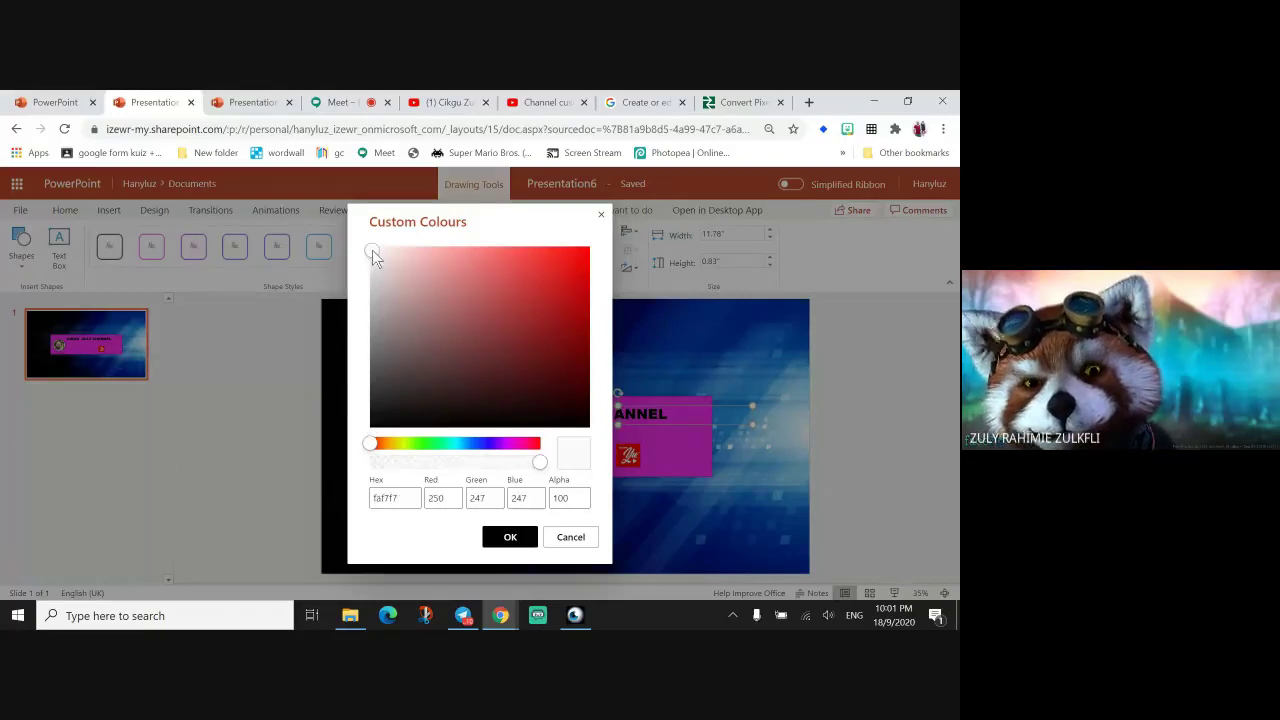
left_click(510, 540)
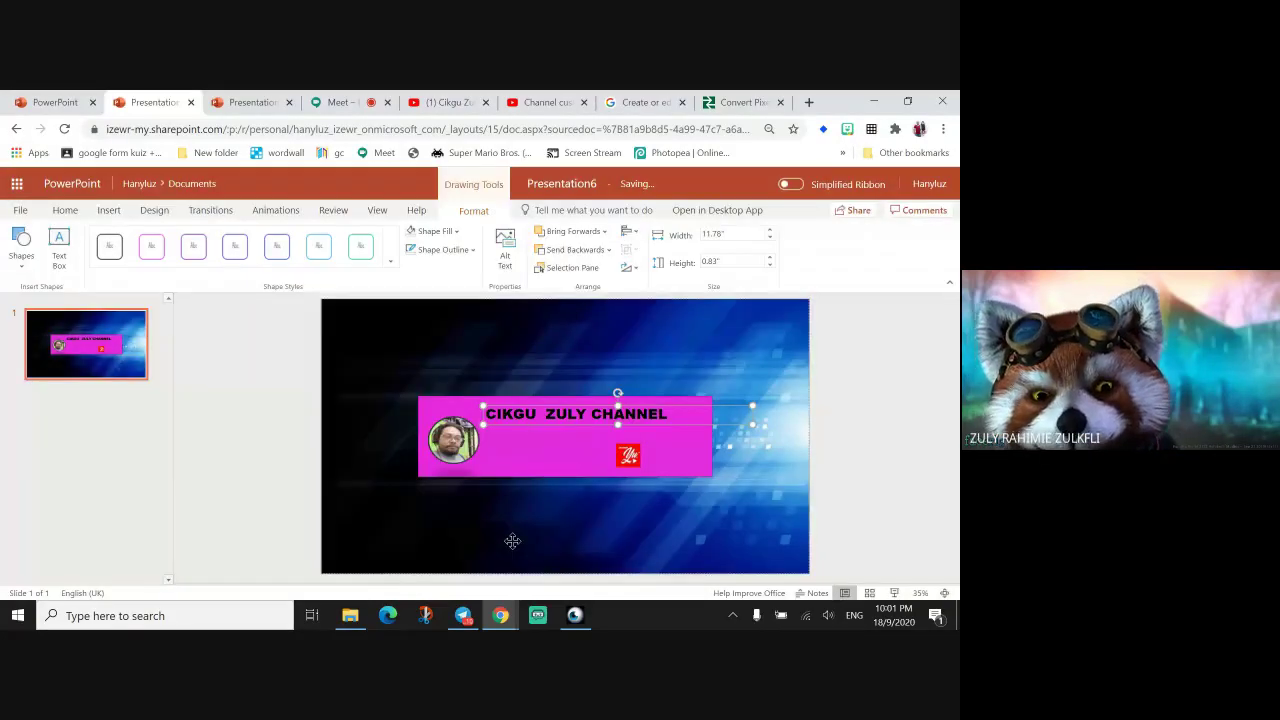
mouse_move(551, 445)
left_mouse_down()
mouse_move(555, 486)
mouse_move(556, 470)
left_mouse_up()
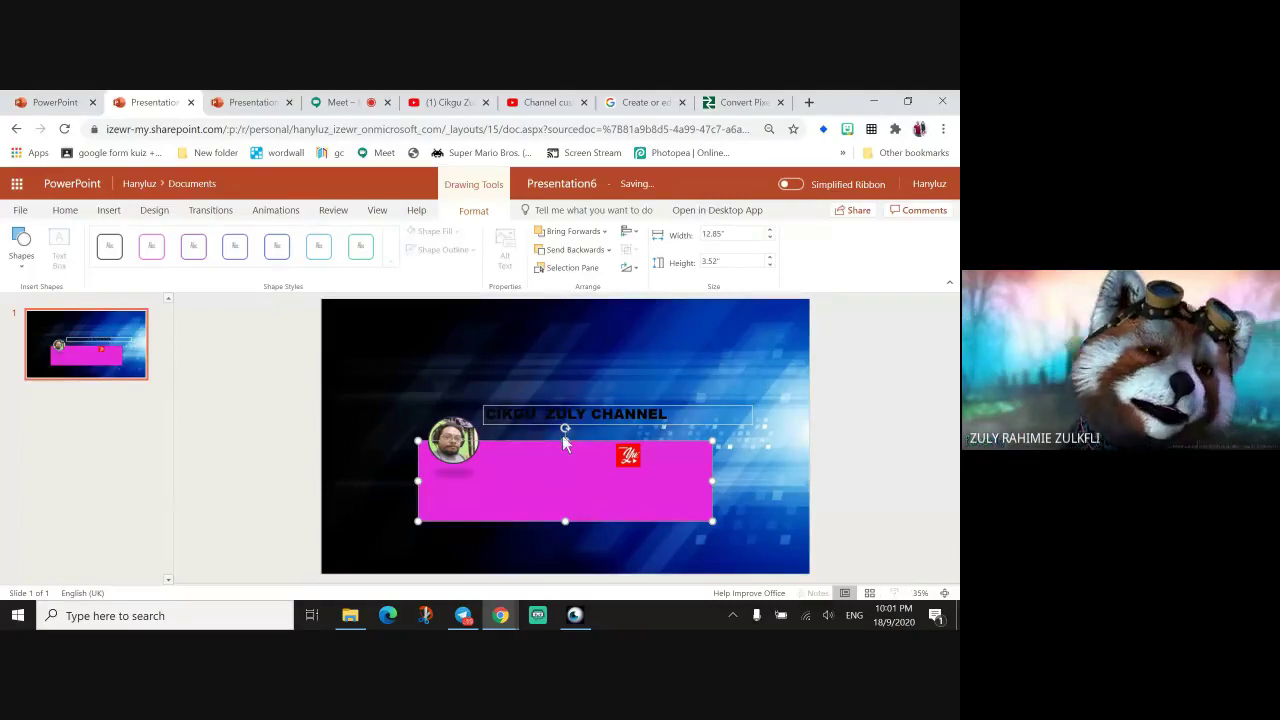
key("ctrl+z")
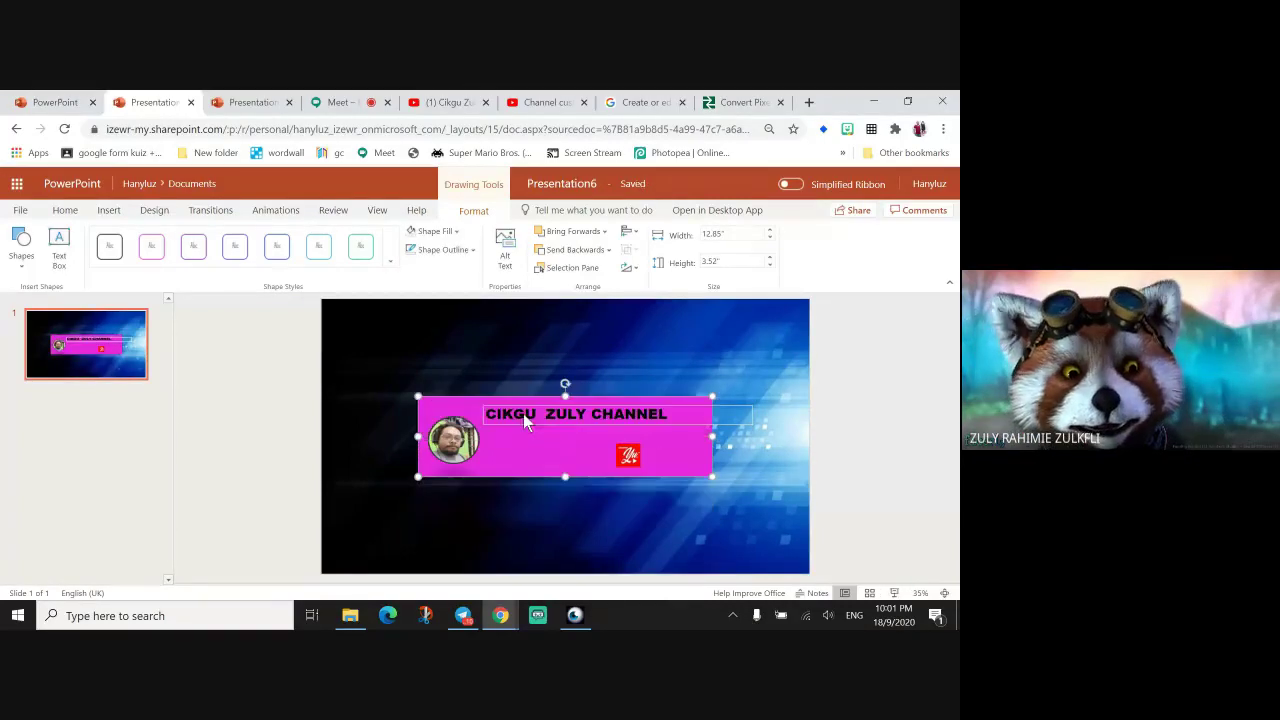
Remove the outline from the channel title's text box.
left_click(523, 413)
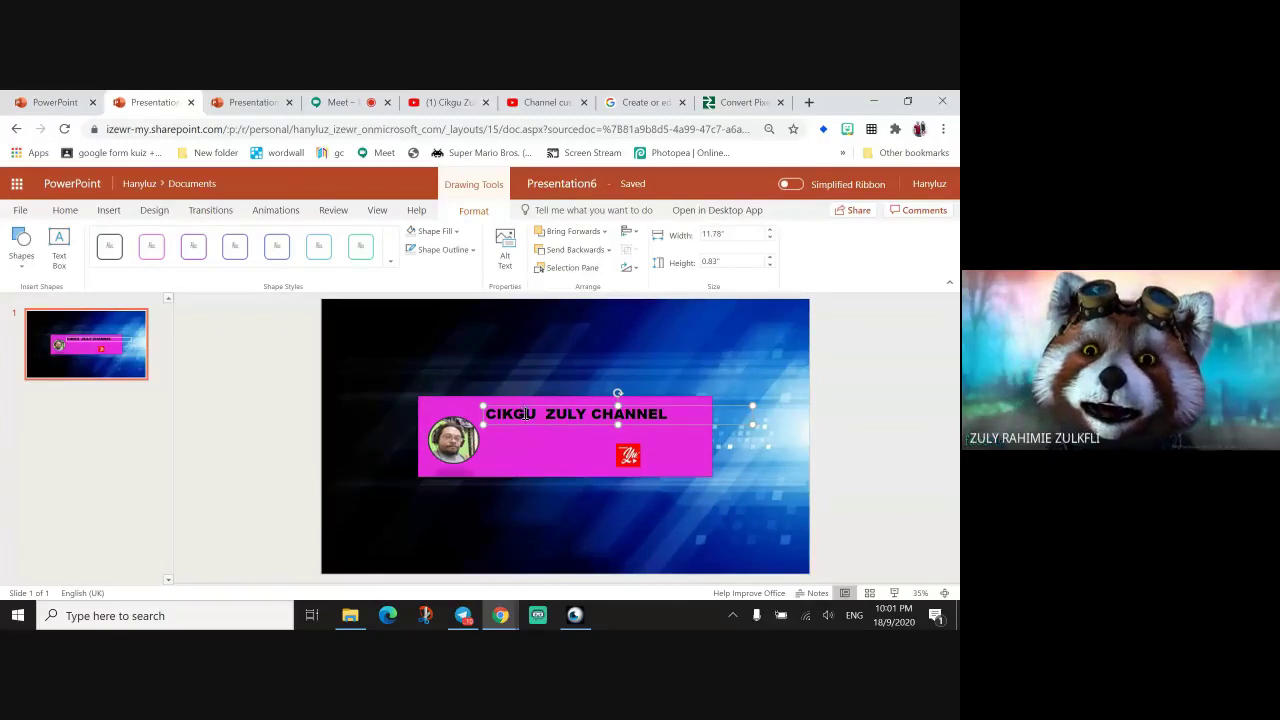
triple_click(525, 413)
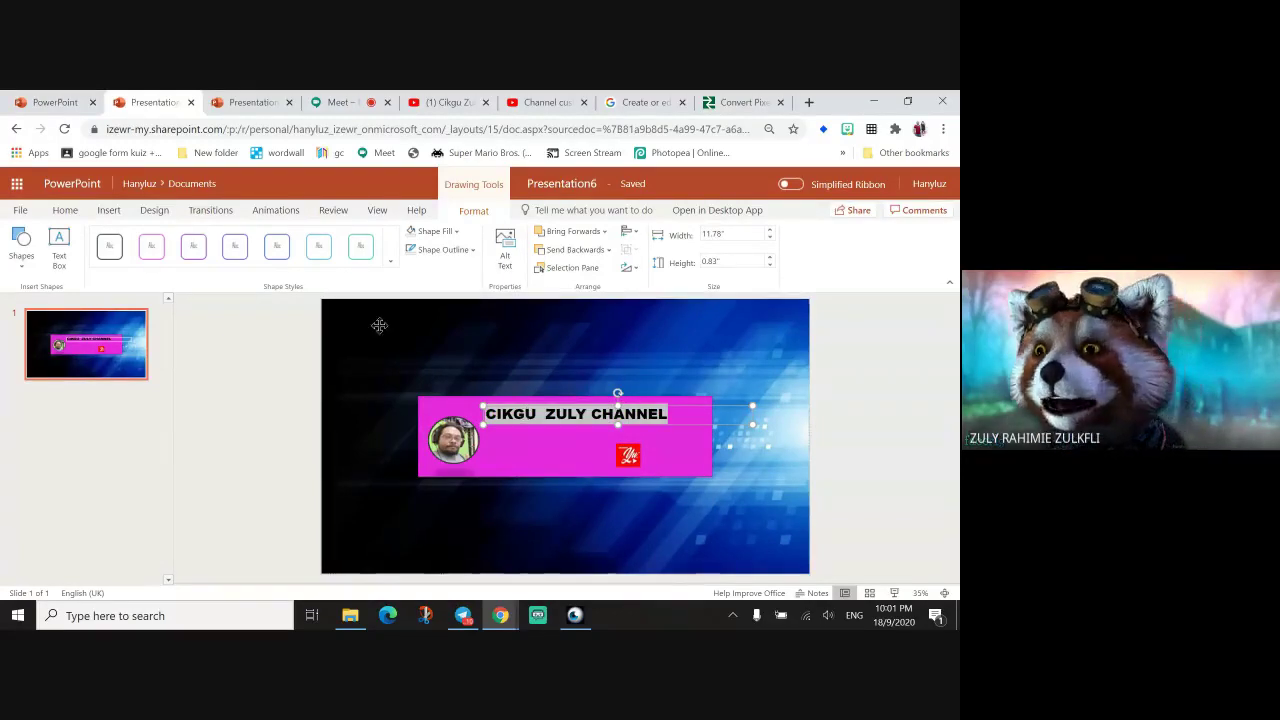
left_click(65, 212)
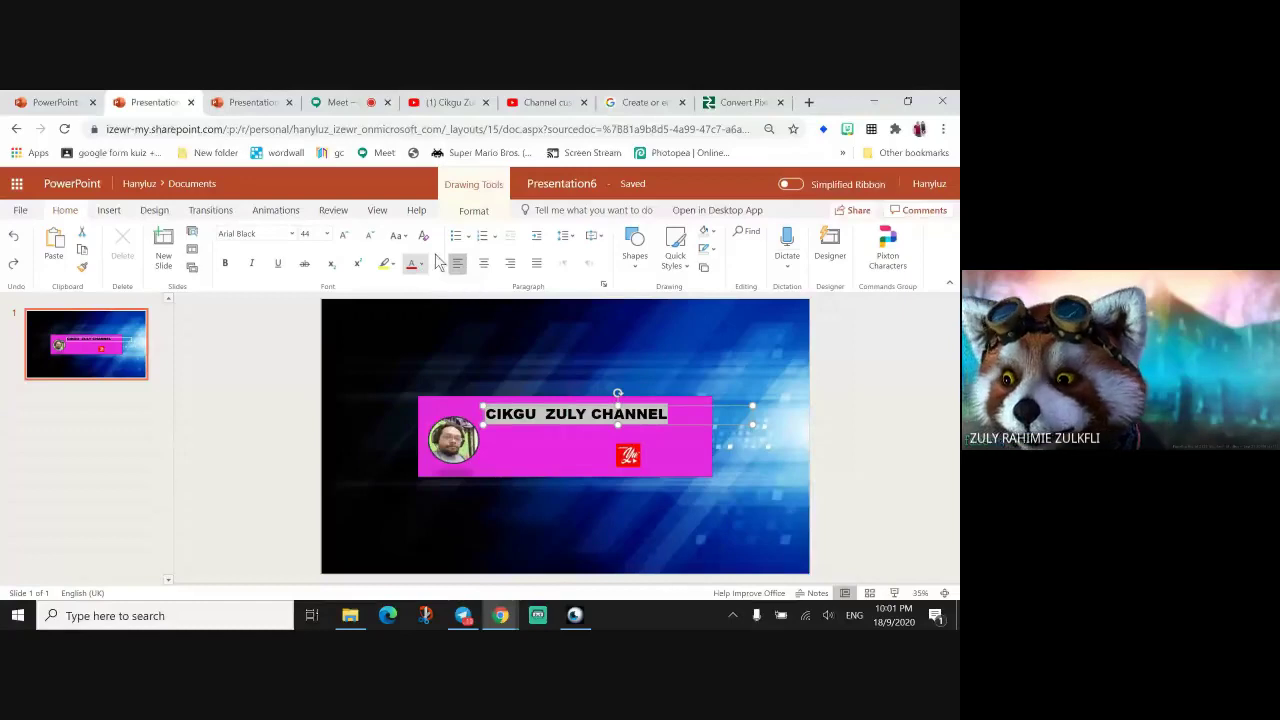
left_click(463, 214)
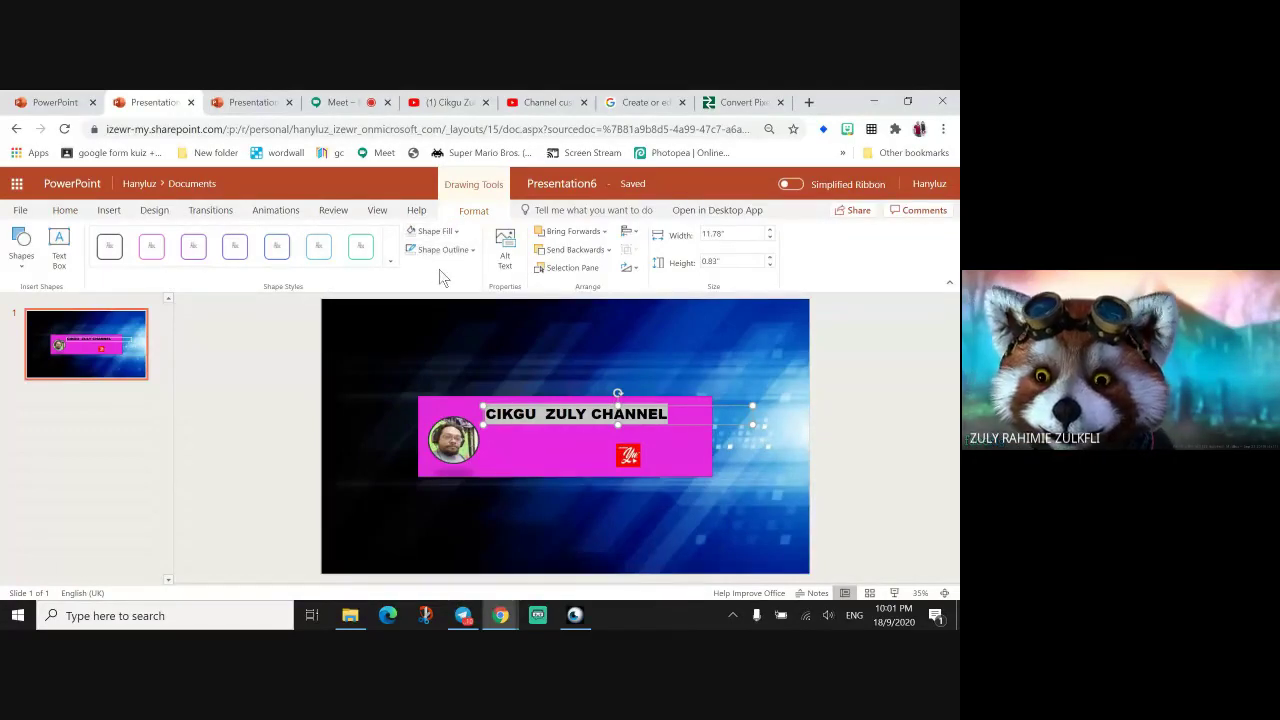
left_click(509, 431)
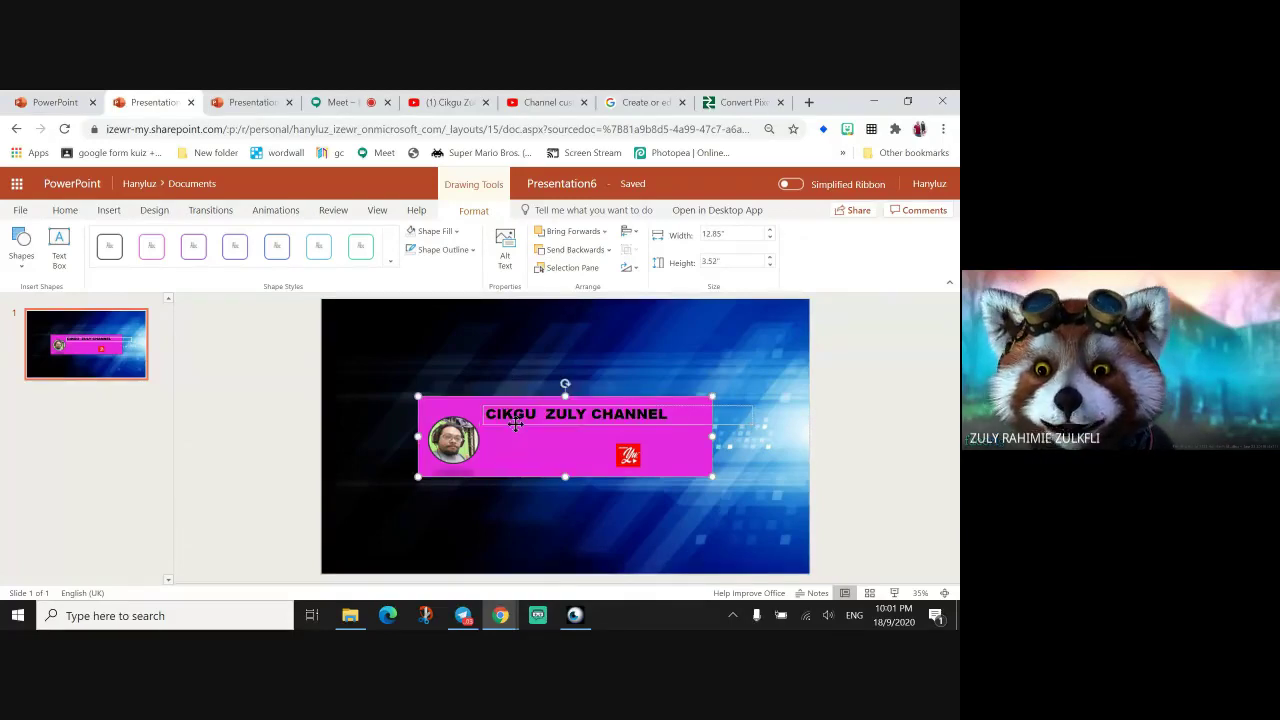
left_click(515, 423)
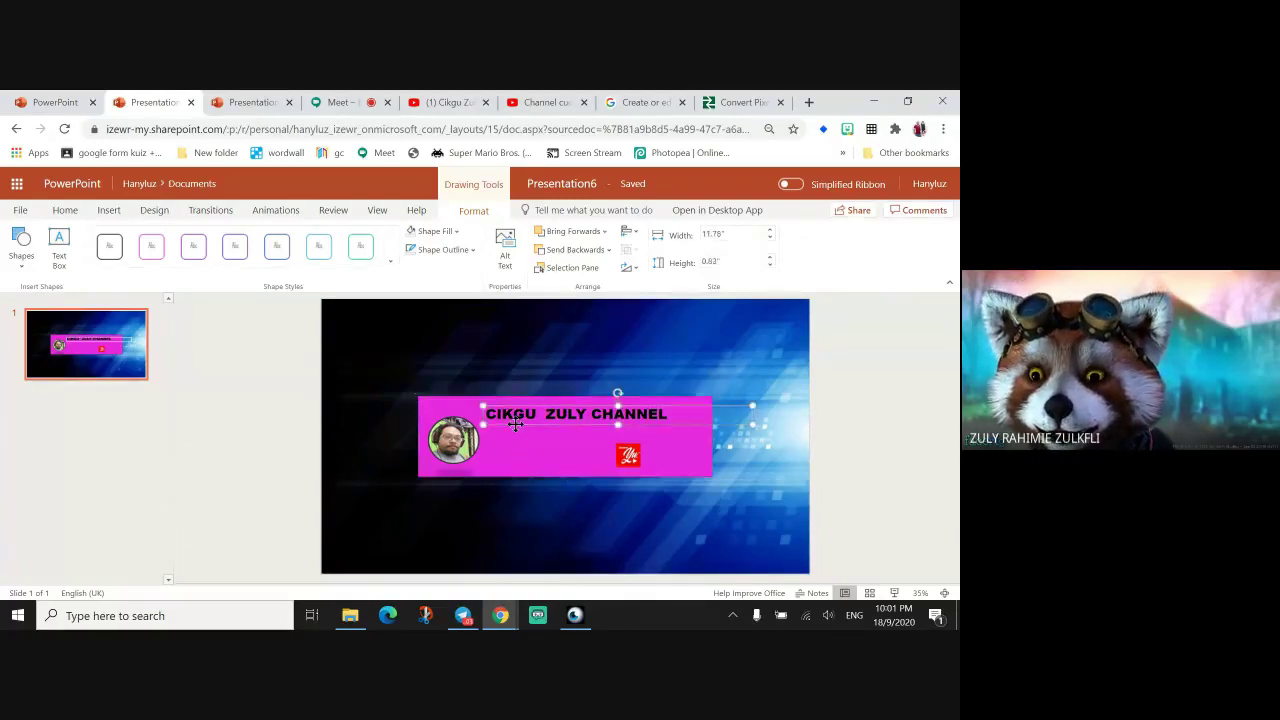
left_click(443, 249)
left_click(447, 438)
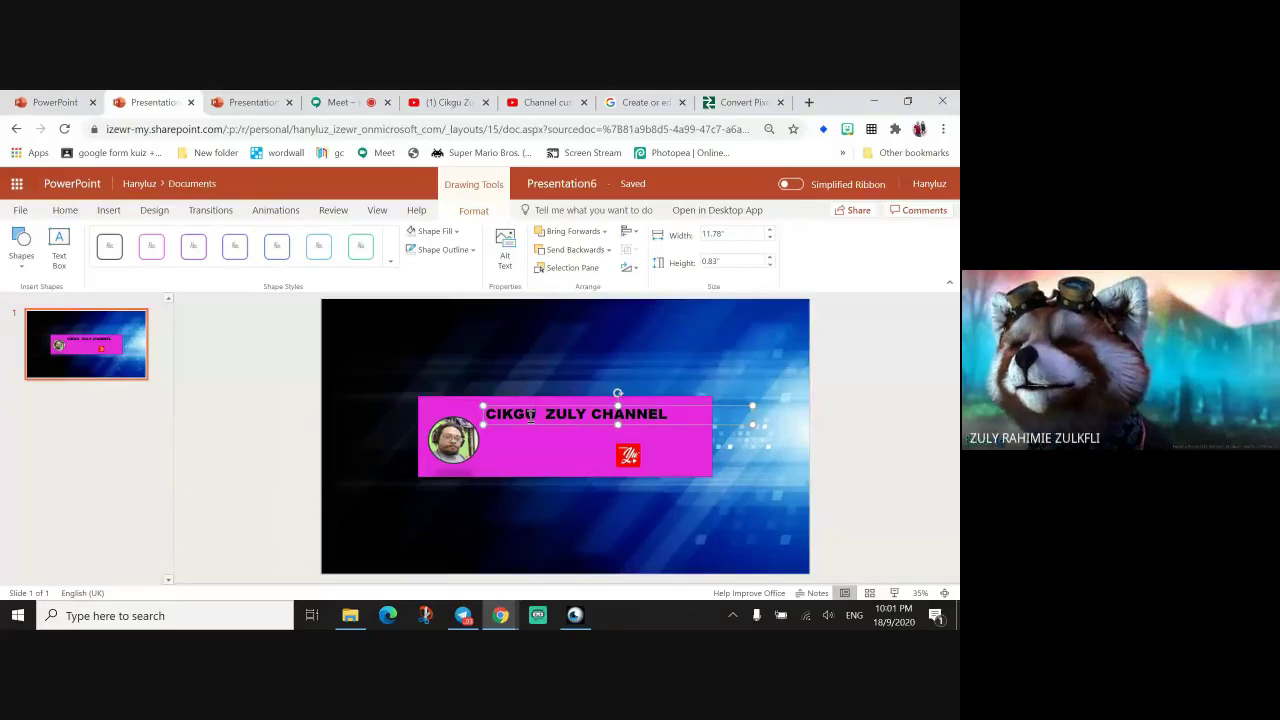
left_click(456, 232)
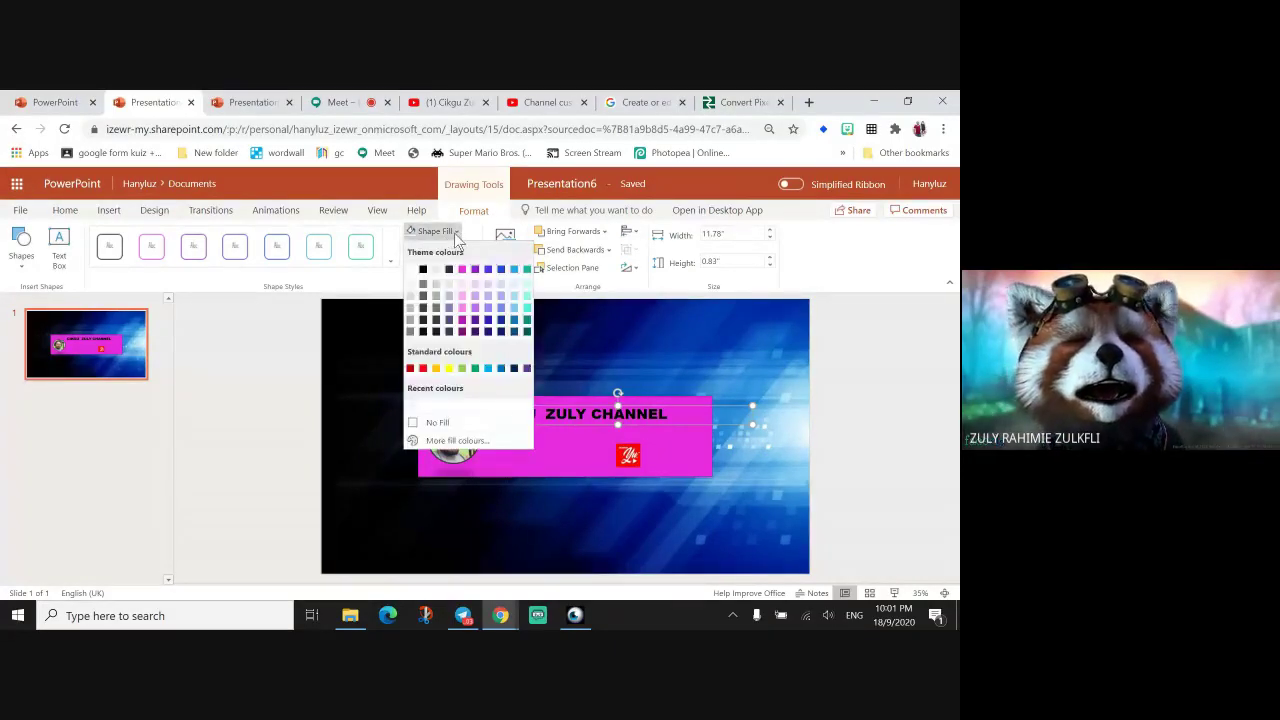
left_click(568, 411)
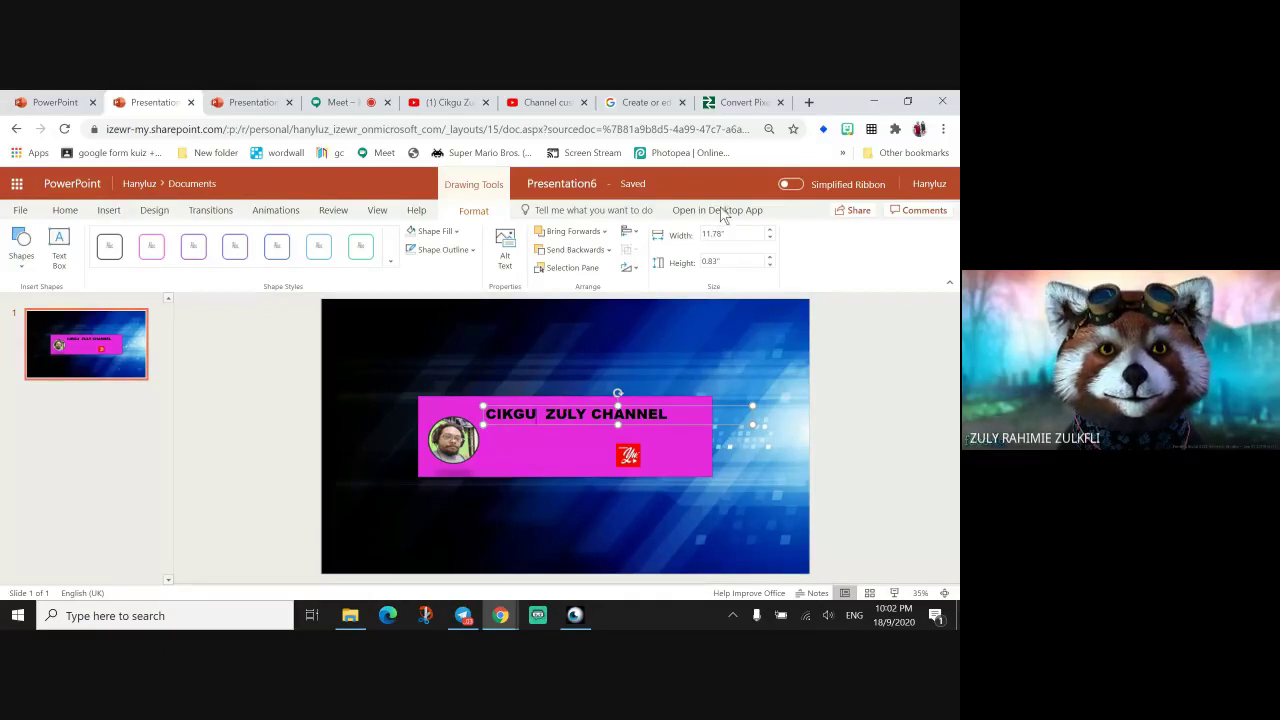
Fill the magenta rectangle behind the title with the lightest grey shade of the white theme colour.
left_click(536, 447)
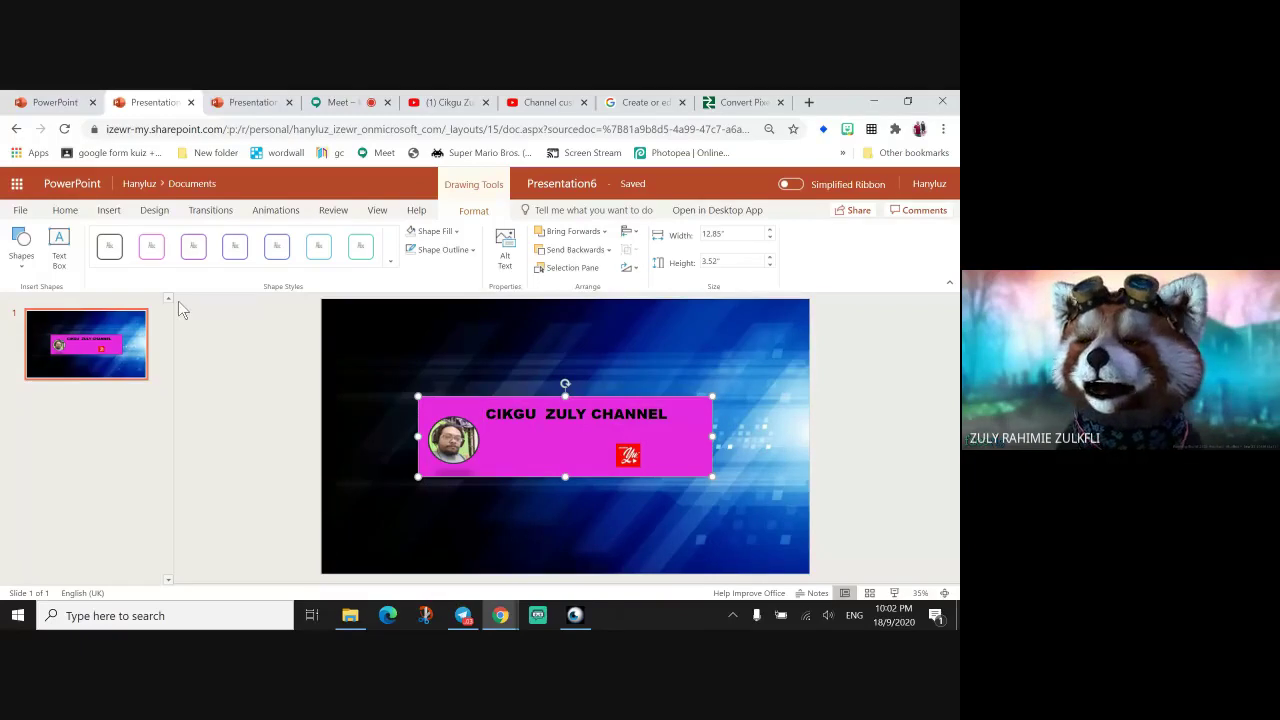
left_click(392, 262)
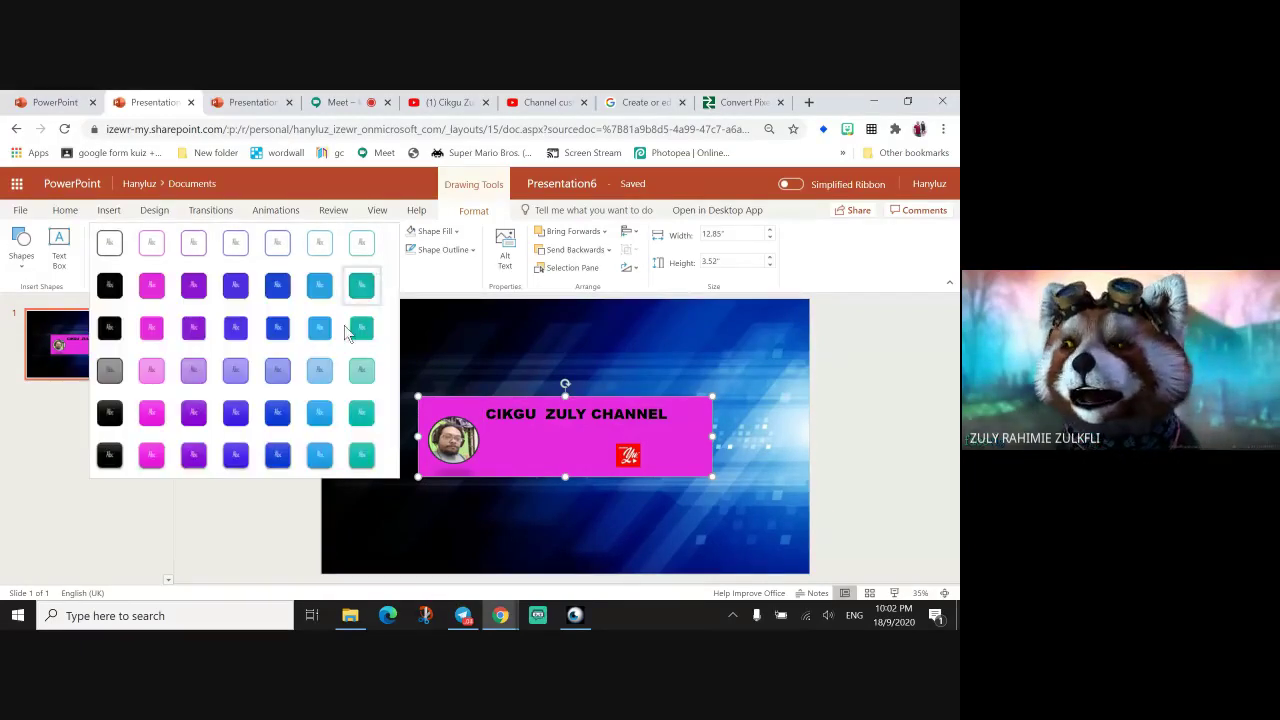
left_click(446, 233)
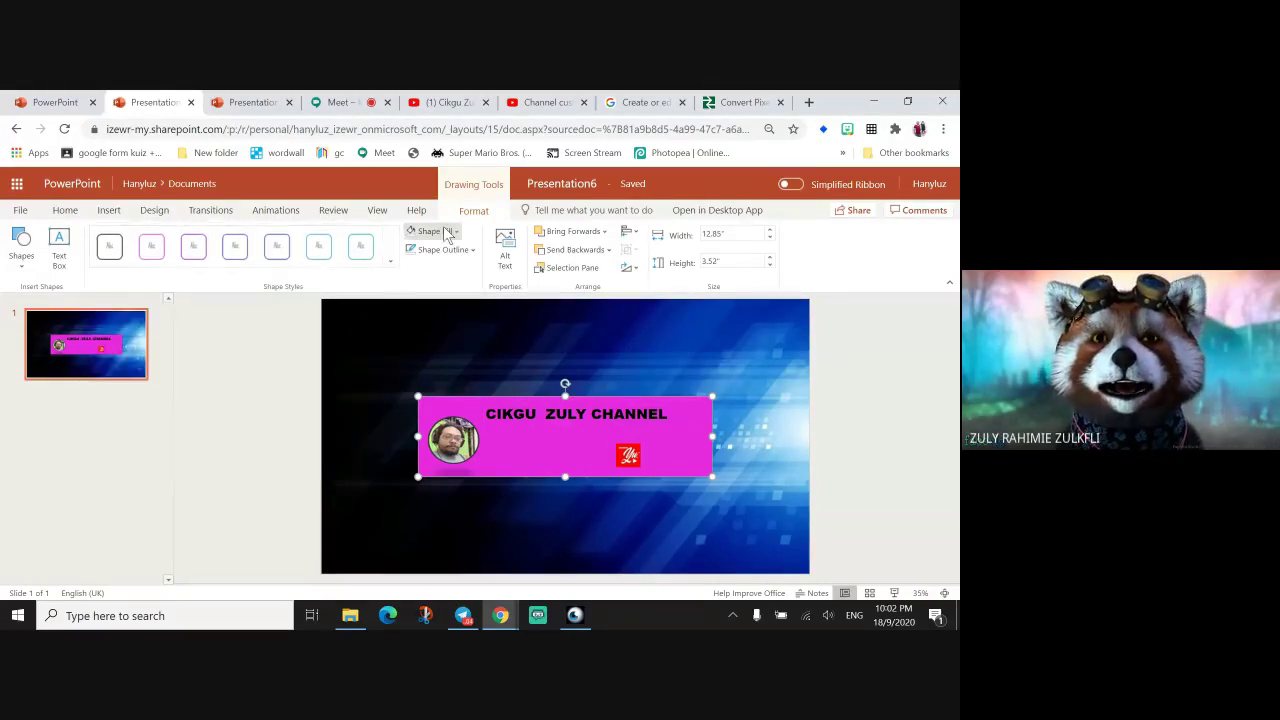
left_click(448, 232)
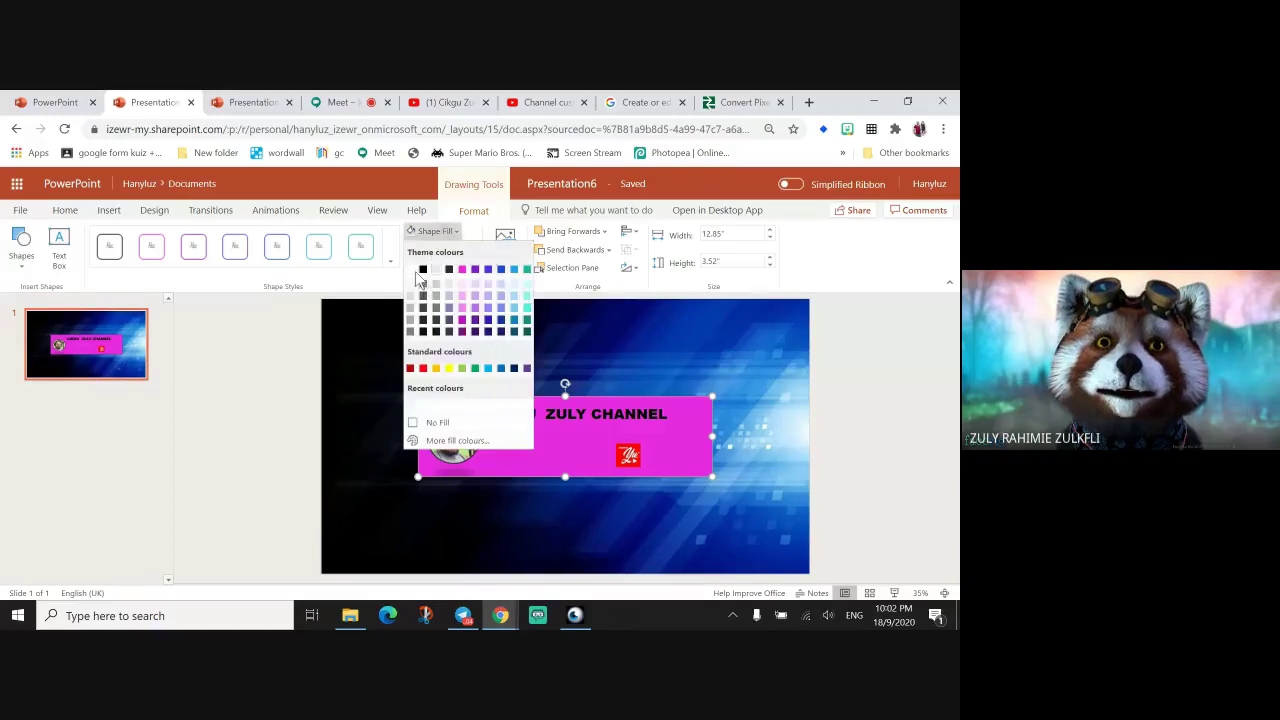
left_click(411, 285)
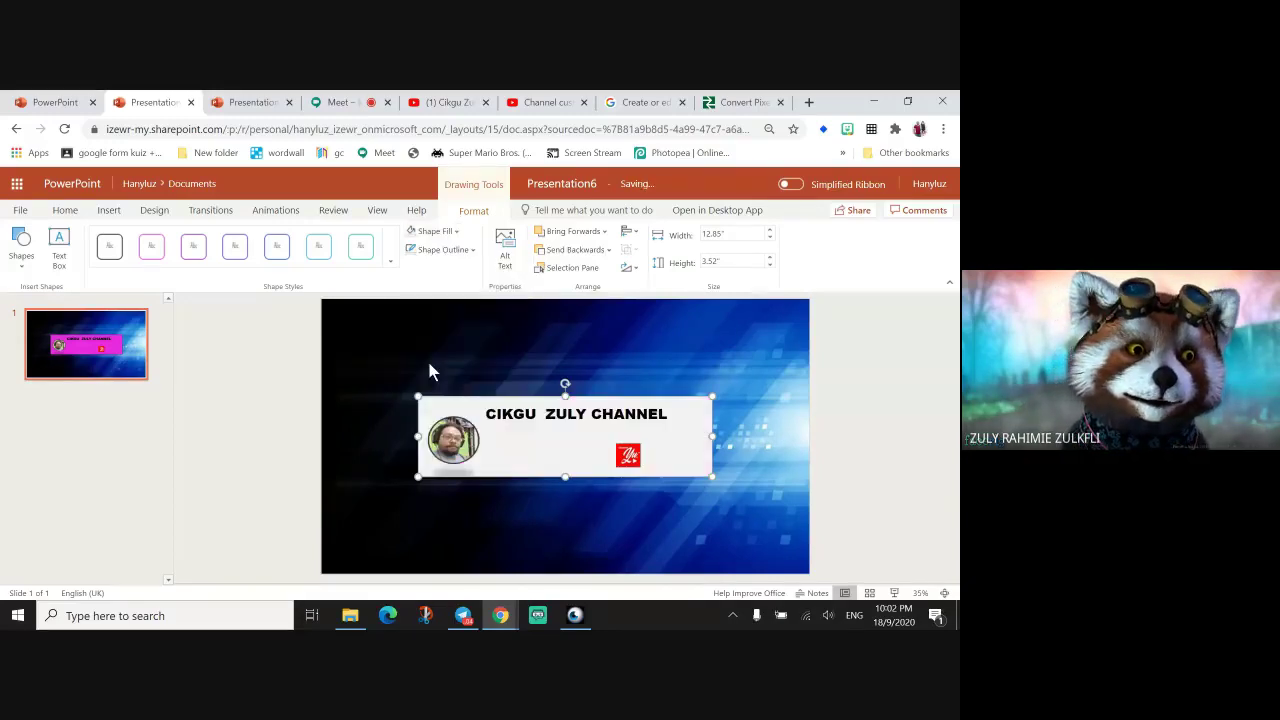
Widen the light grey rectangle to about 22.01" so it spans past both side edges of the slide, and deselect it.
left_click_drag(418, 436, 316, 436)
left_click_drag(710, 436, 819, 437)
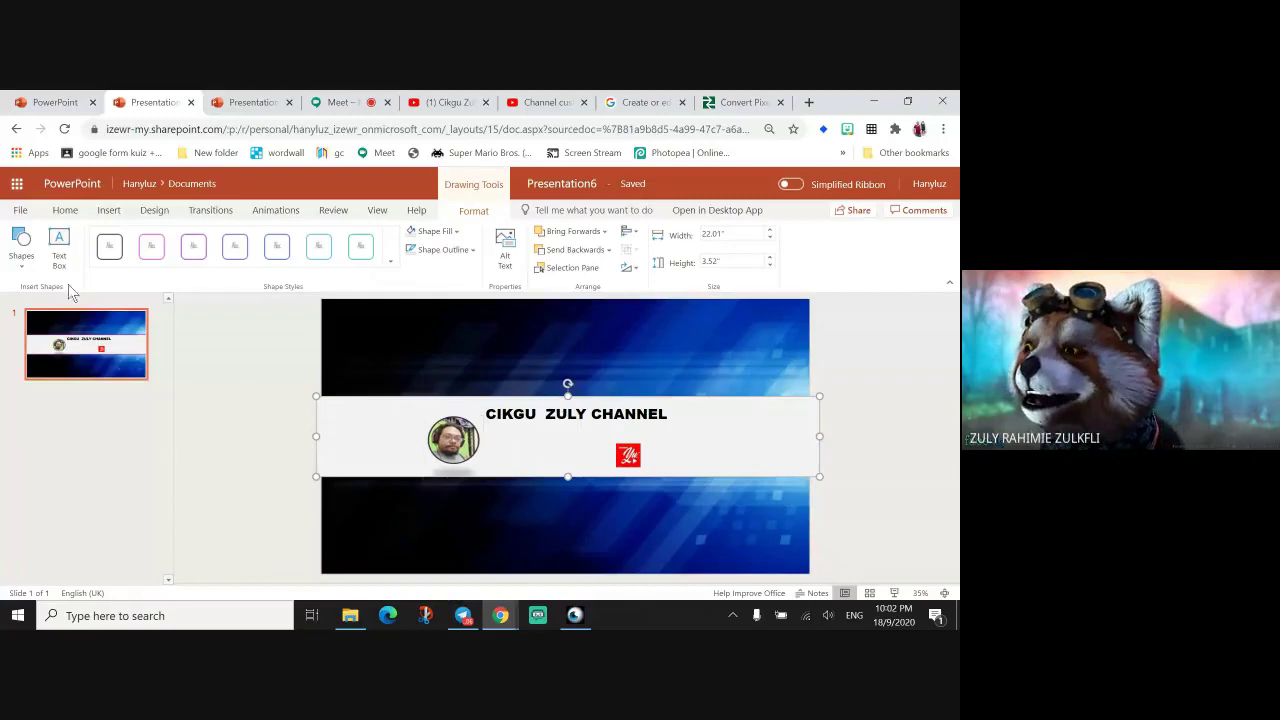
left_click(22, 262)
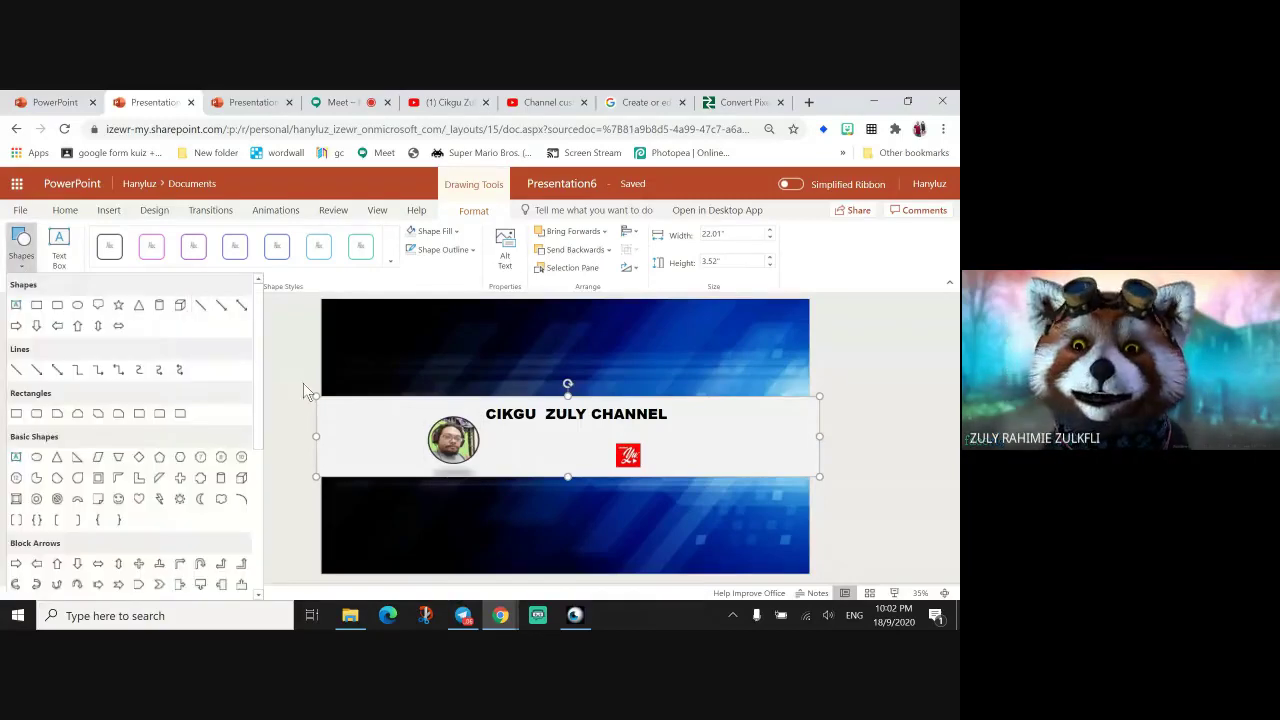
left_click(303, 383)
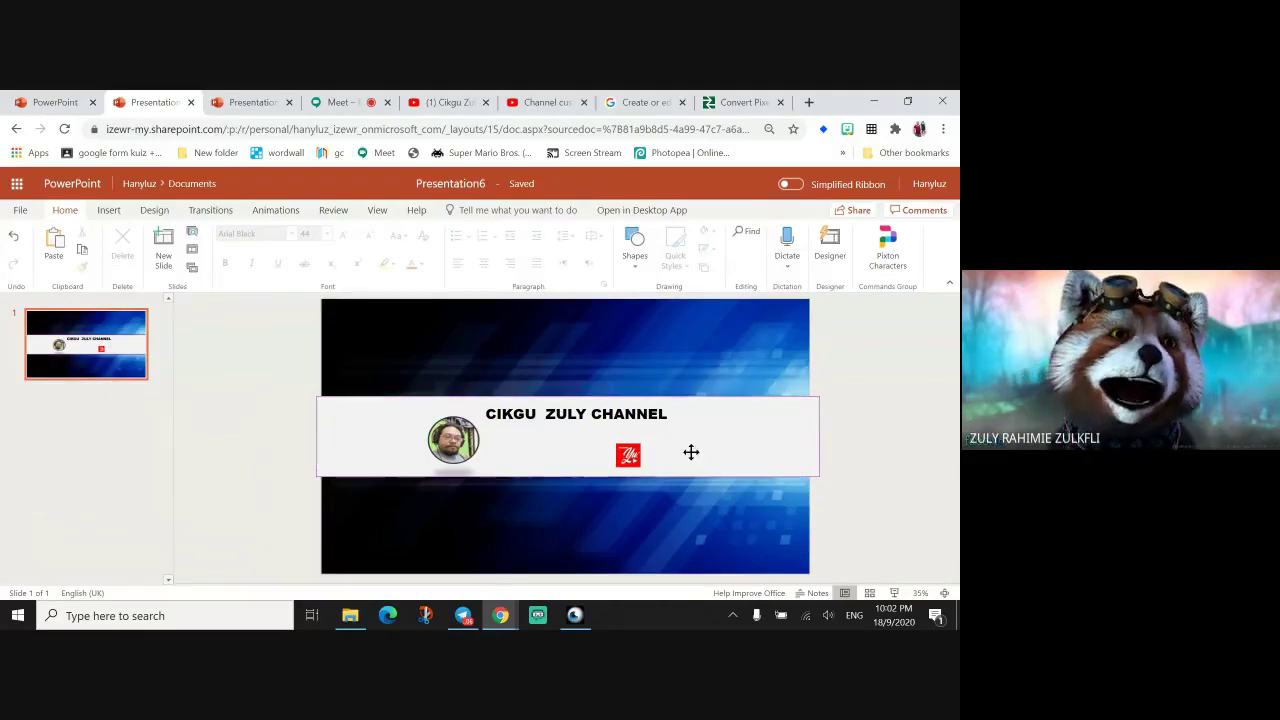
Open the banner presentation from the browser in the desktop PowerPoint app.
left_click(636, 250)
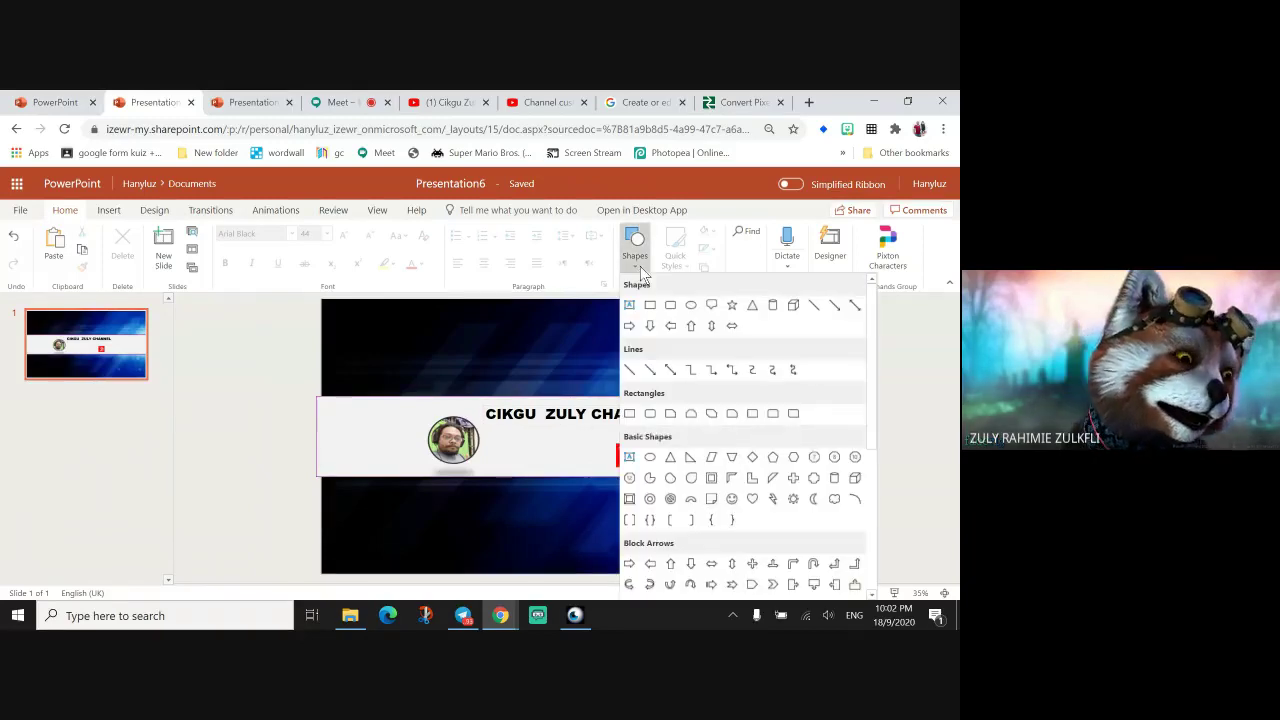
left_click(641, 268)
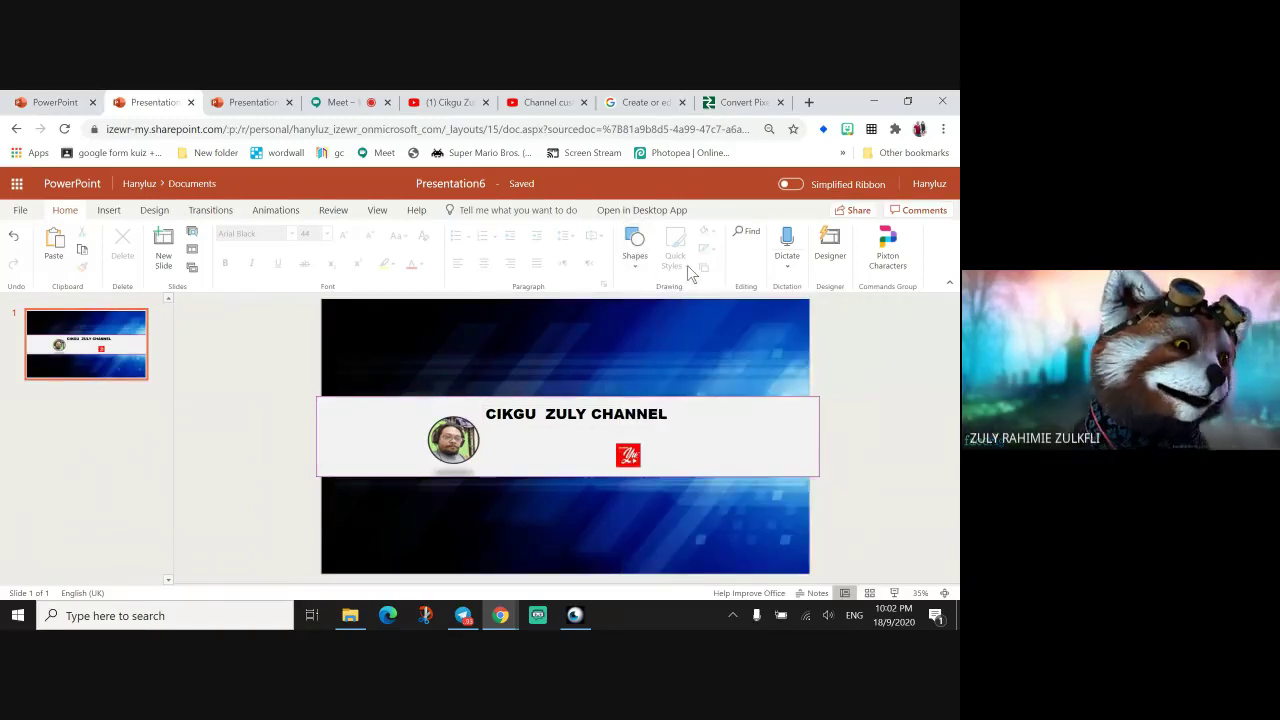
left_click(520, 451)
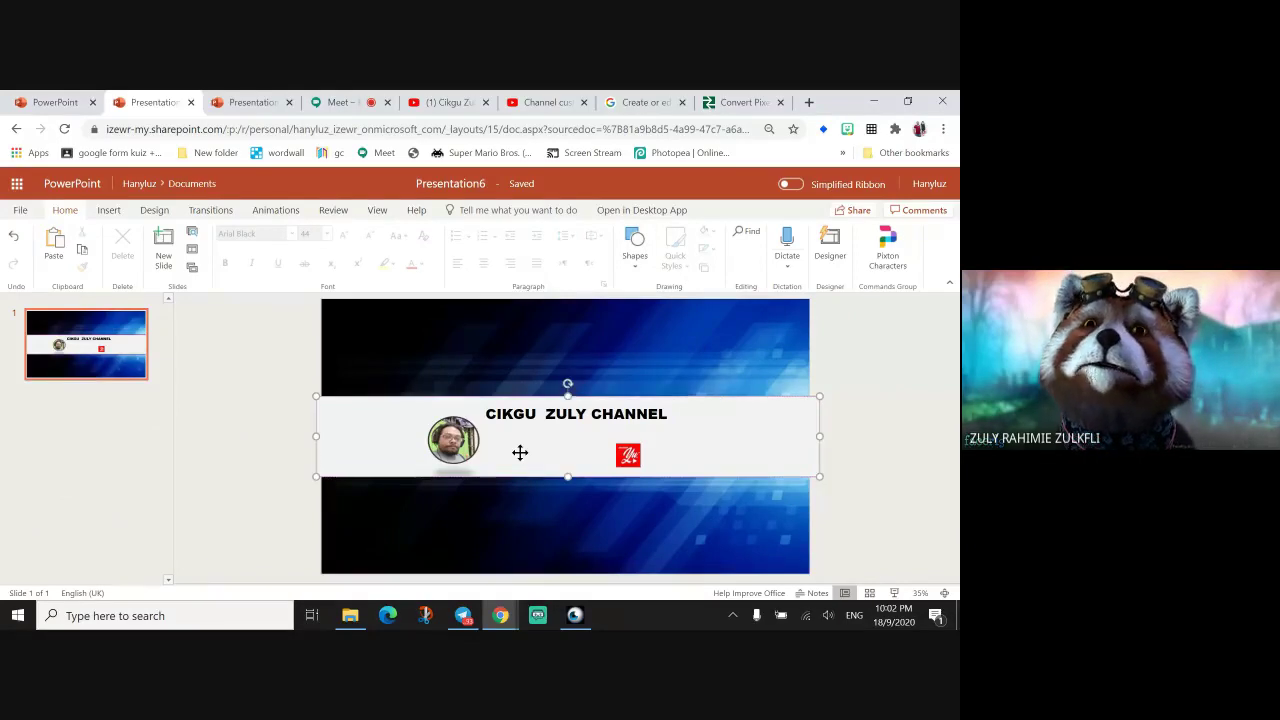
left_click(474, 212)
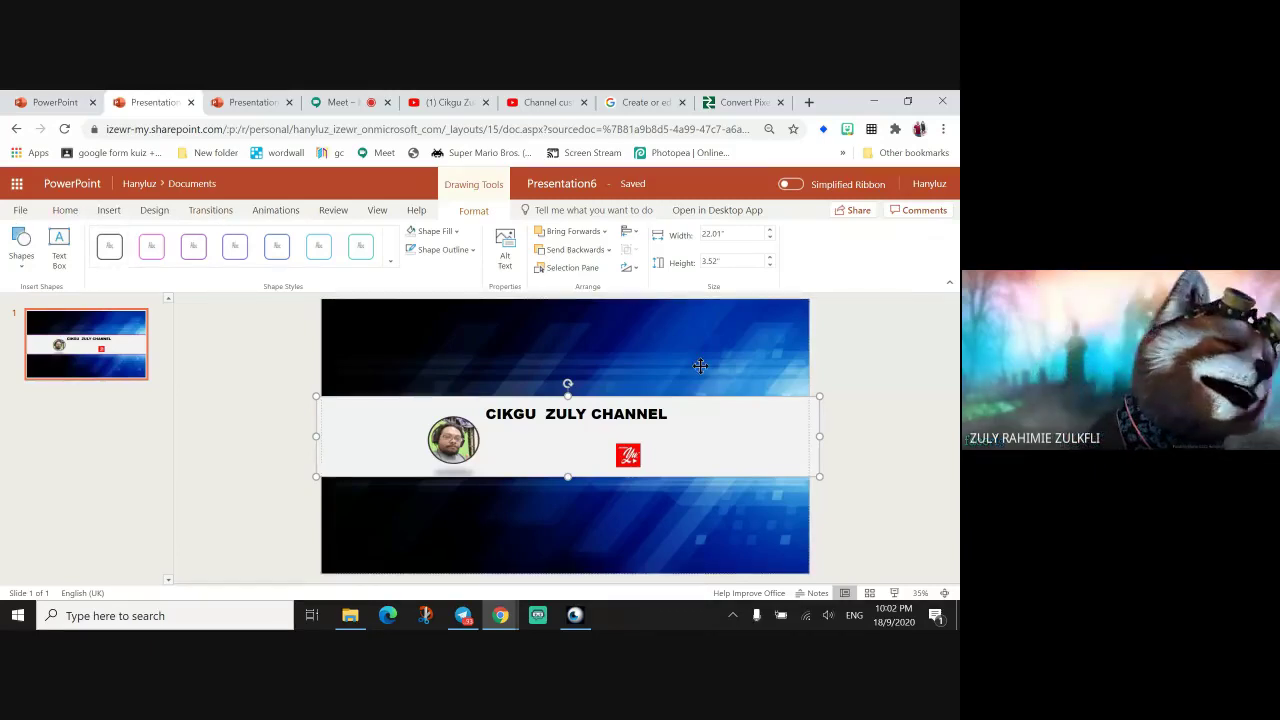
left_click(734, 209)
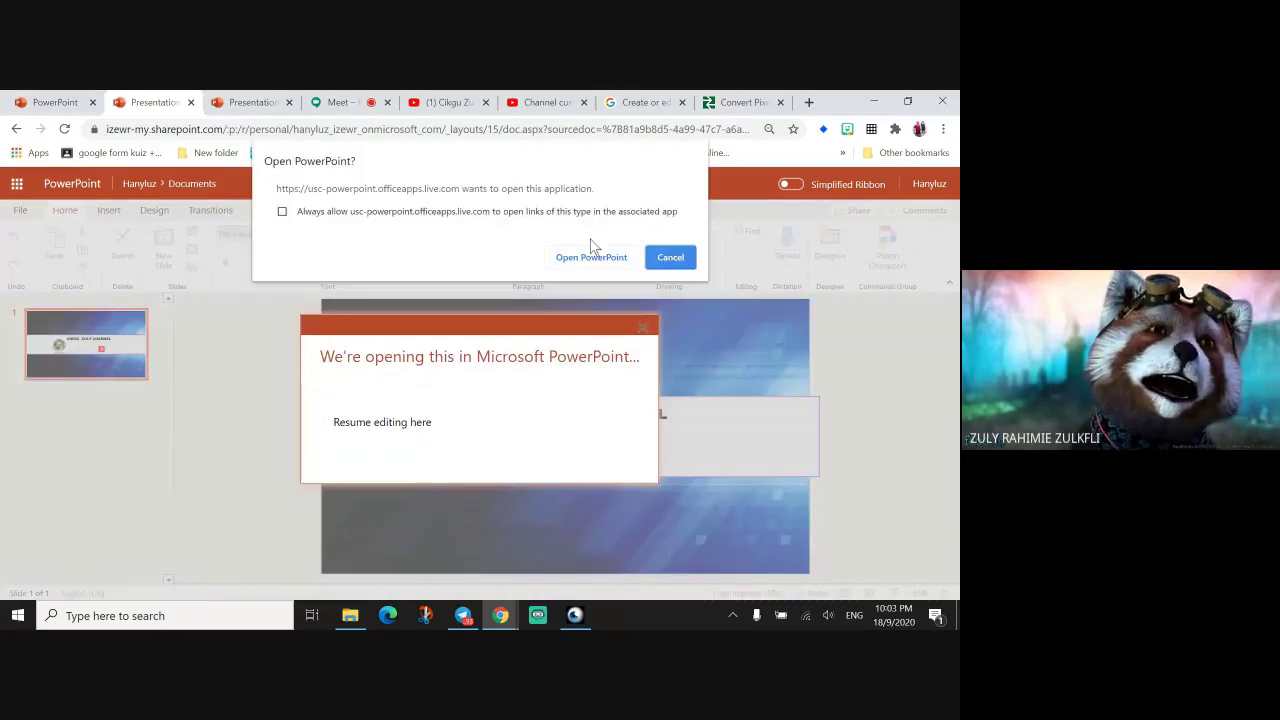
left_click(615, 259)
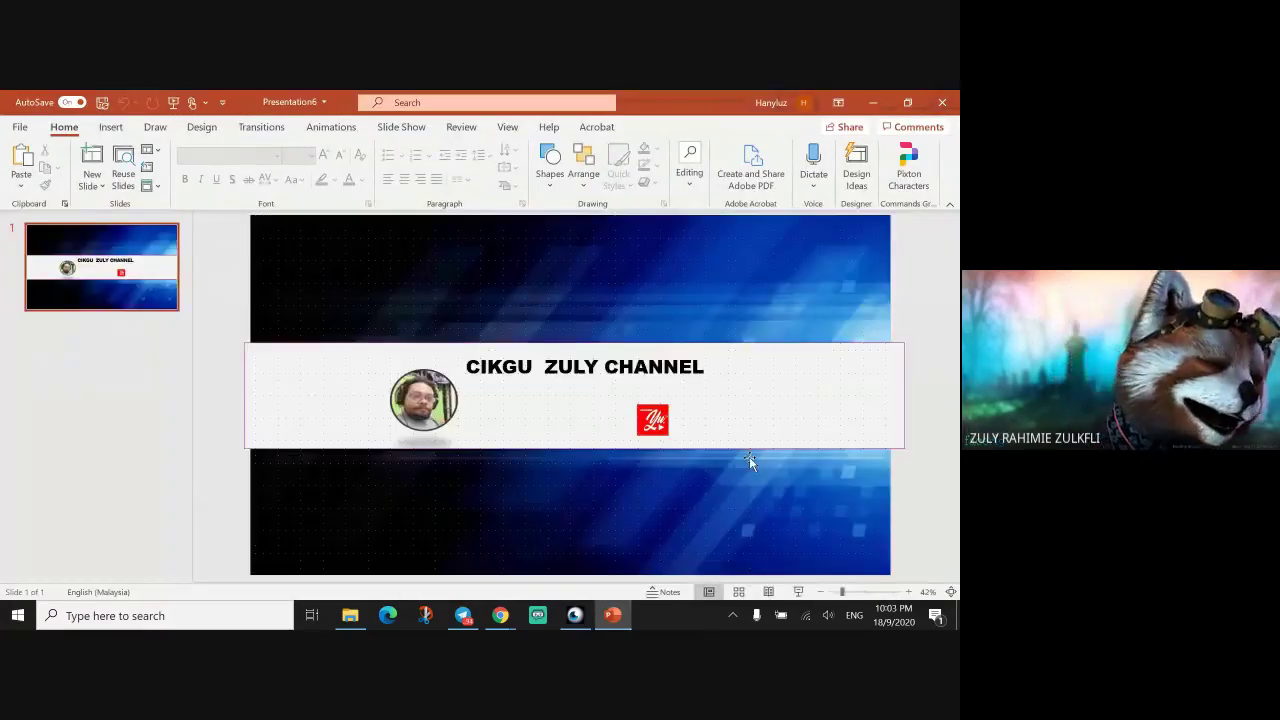
Set the light grey rectangle's solid fill to 47% transparency and close the shape formatting options.
left_click(751, 402)
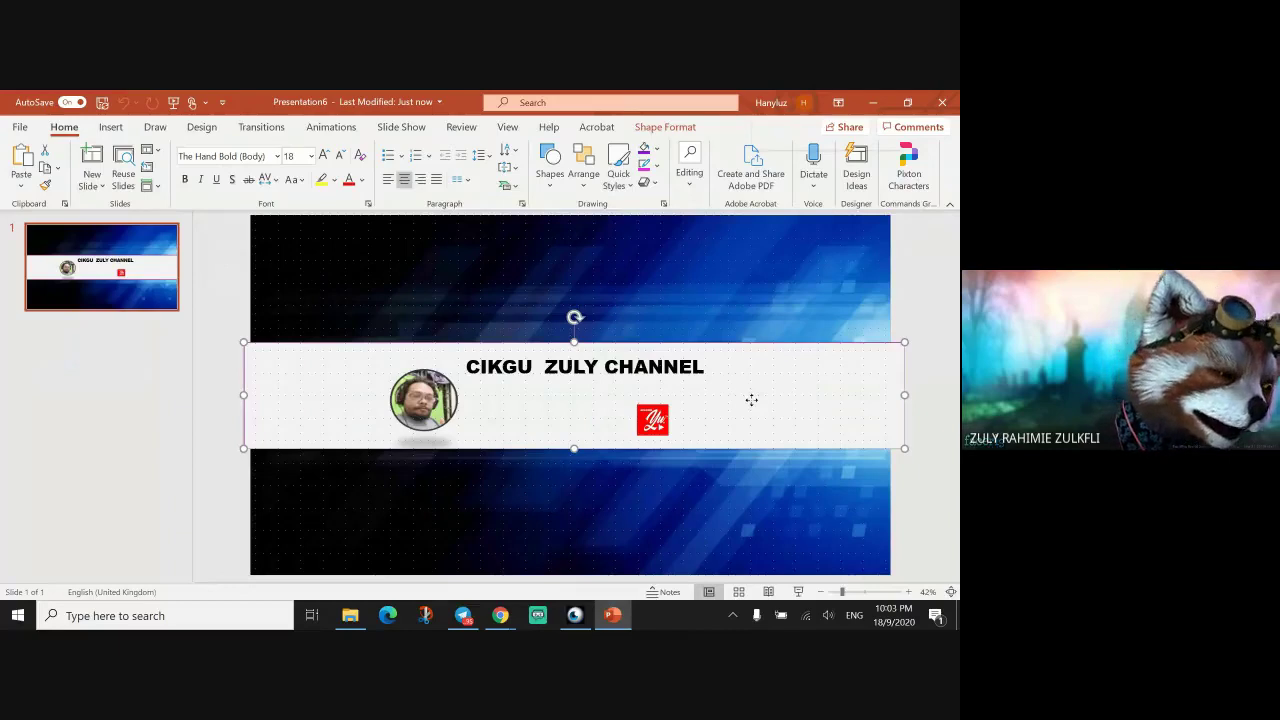
right_click(751, 400)
left_click(808, 563)
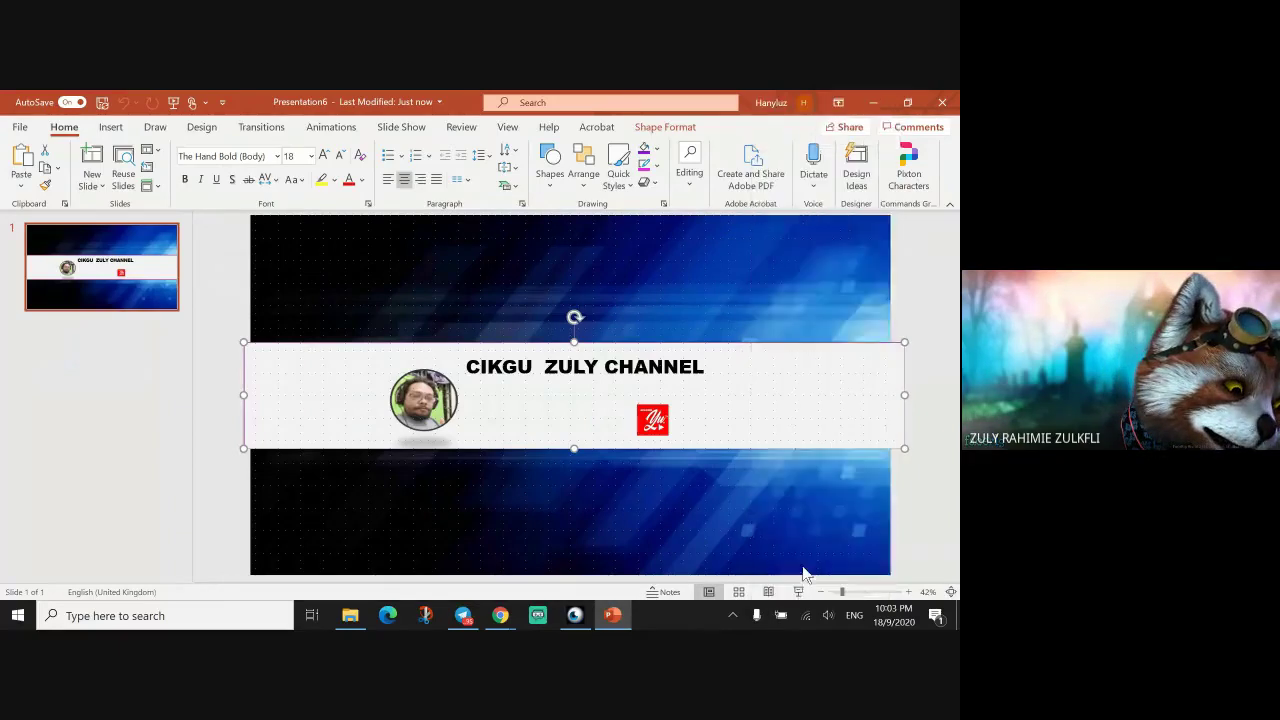
left_click(791, 281)
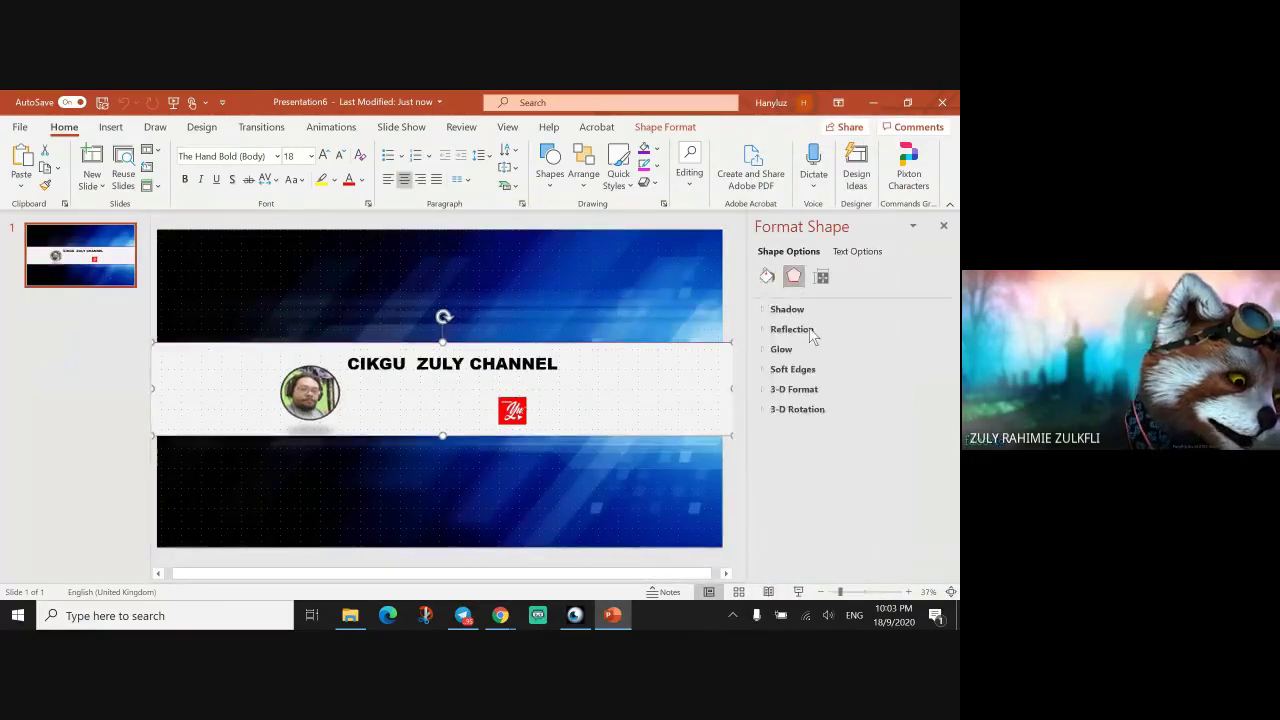
left_click(822, 276)
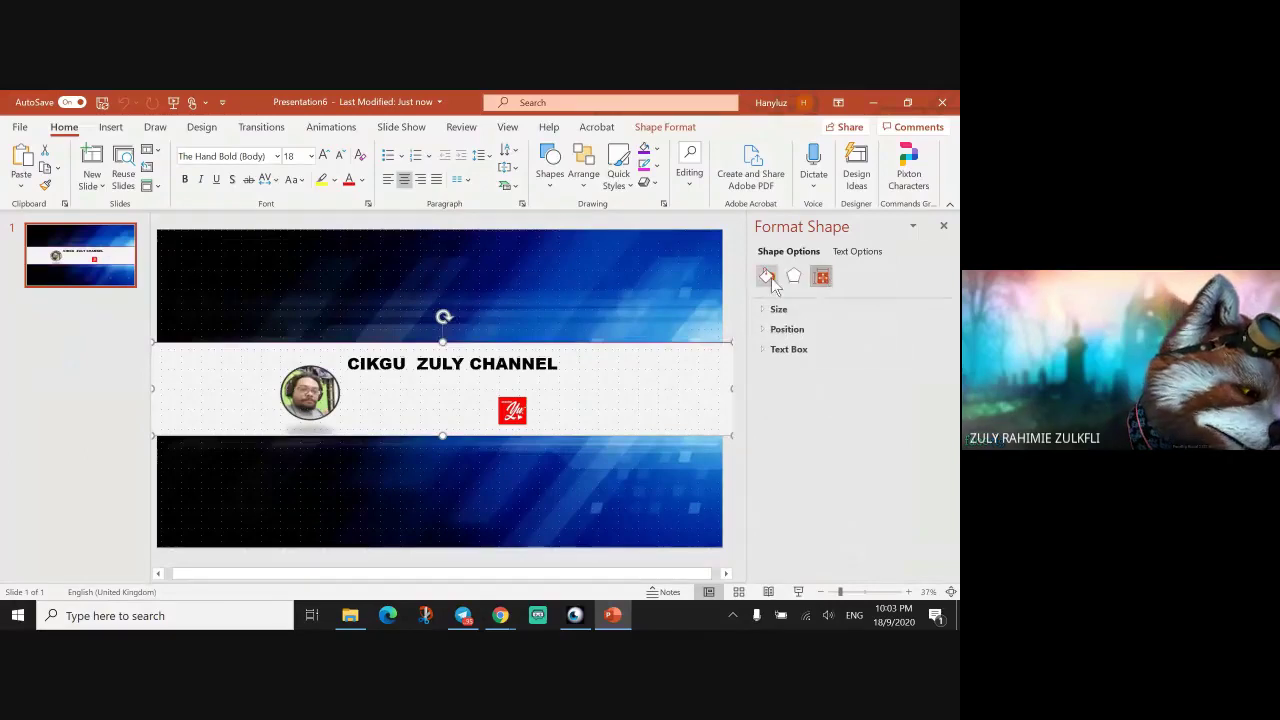
left_click(769, 277)
left_click(792, 310)
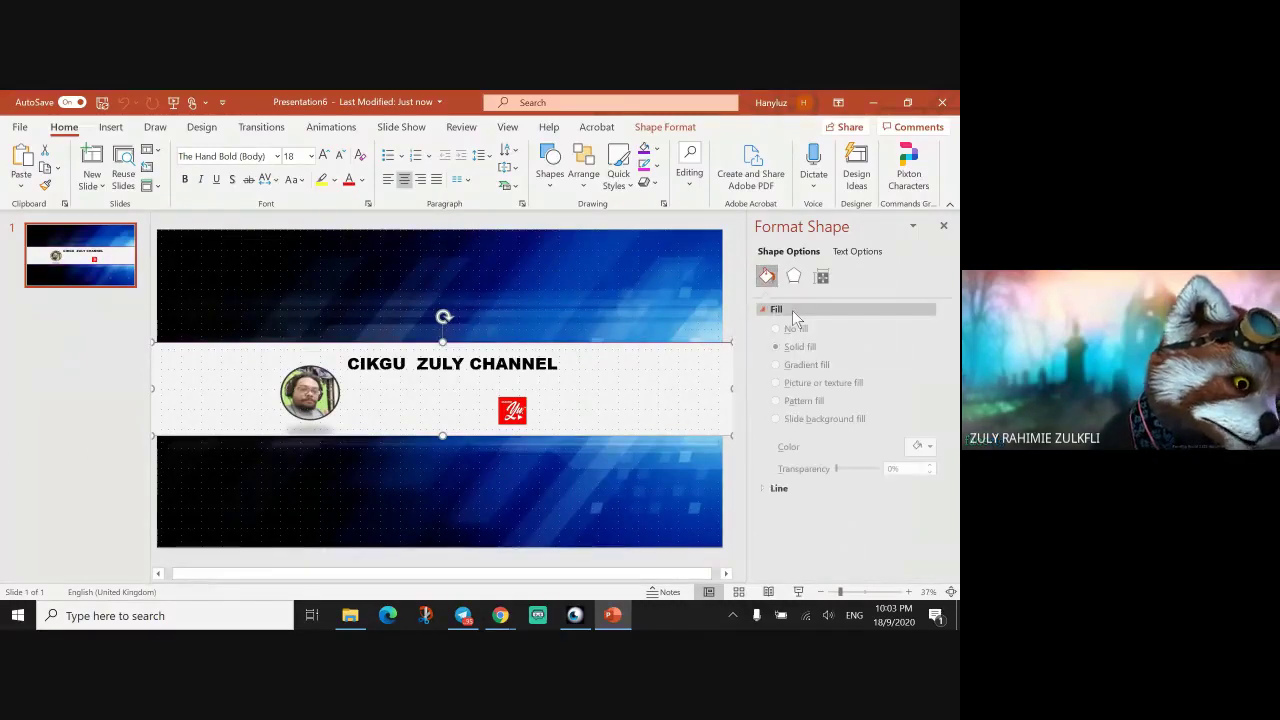
left_click_drag(839, 471, 858, 469)
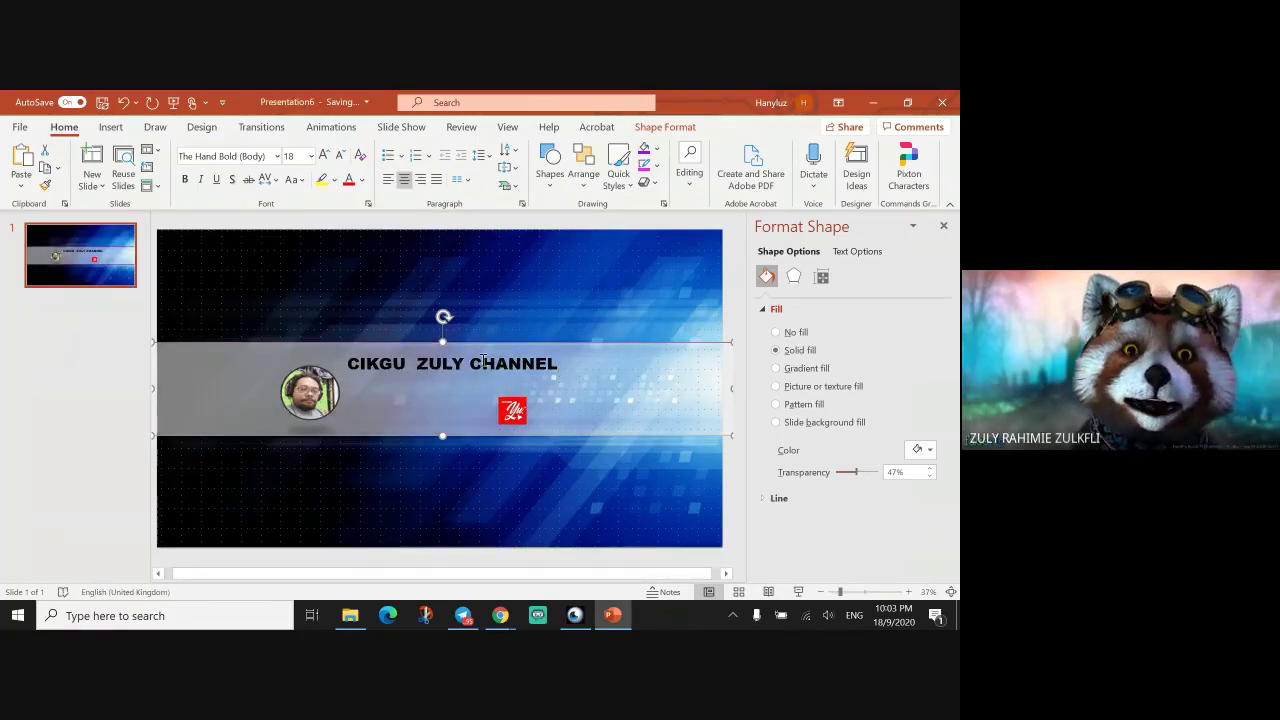
left_click(594, 379)
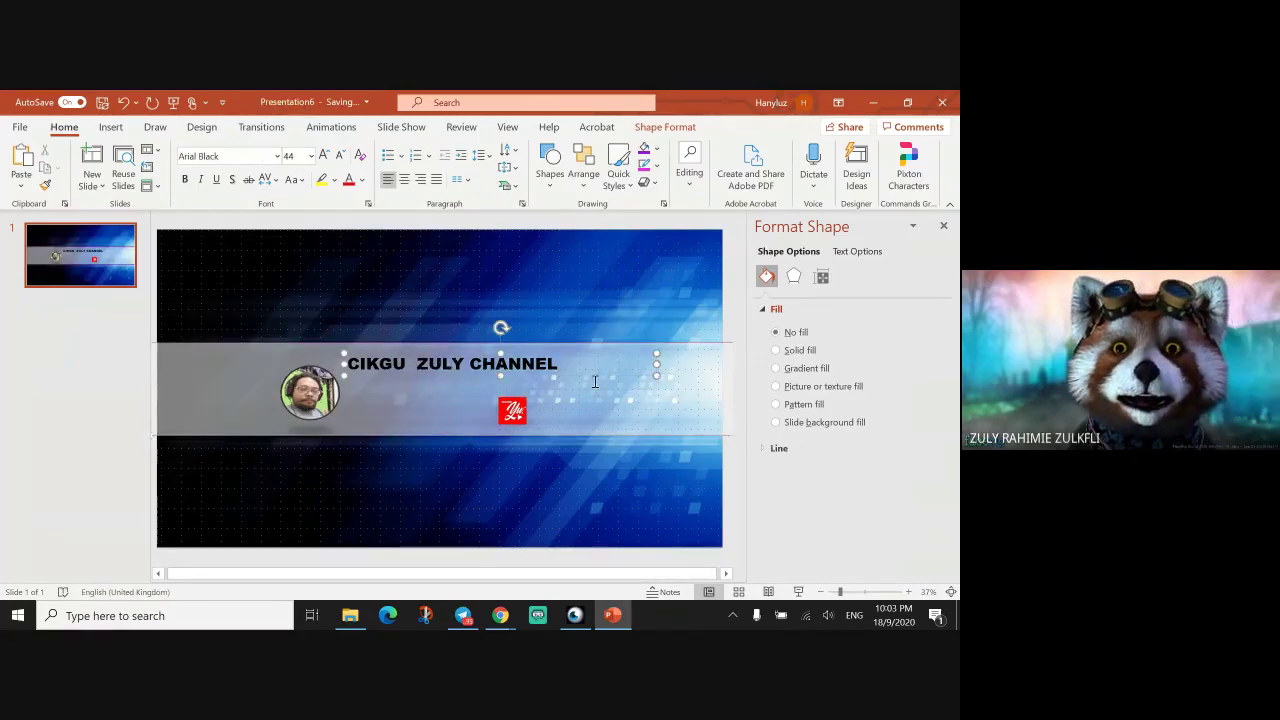
left_click(944, 229)
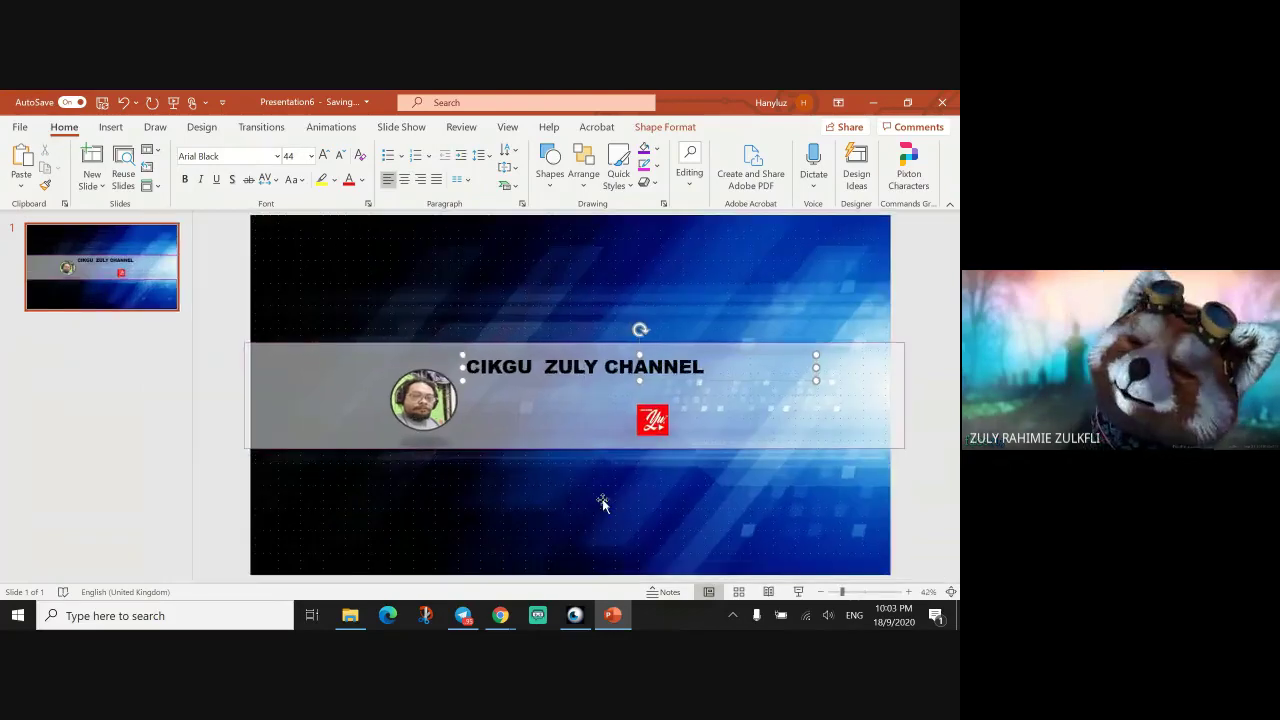
triple_click(601, 367)
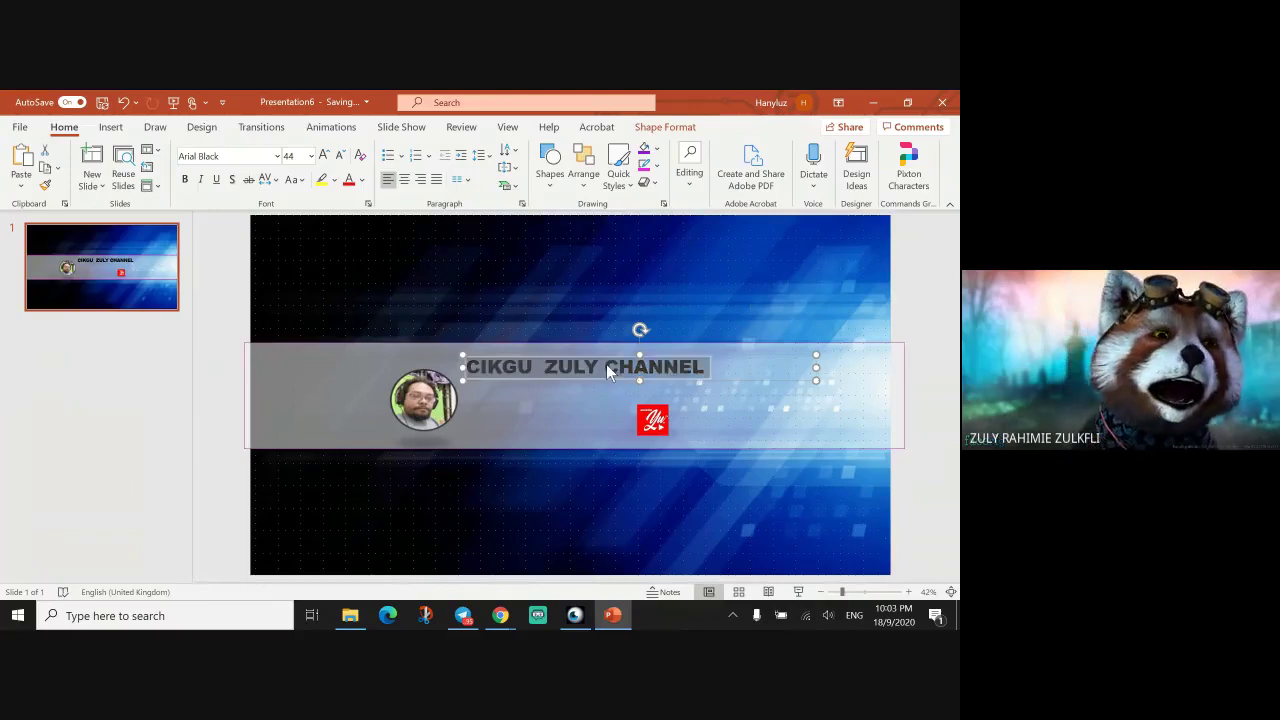
left_click(670, 129)
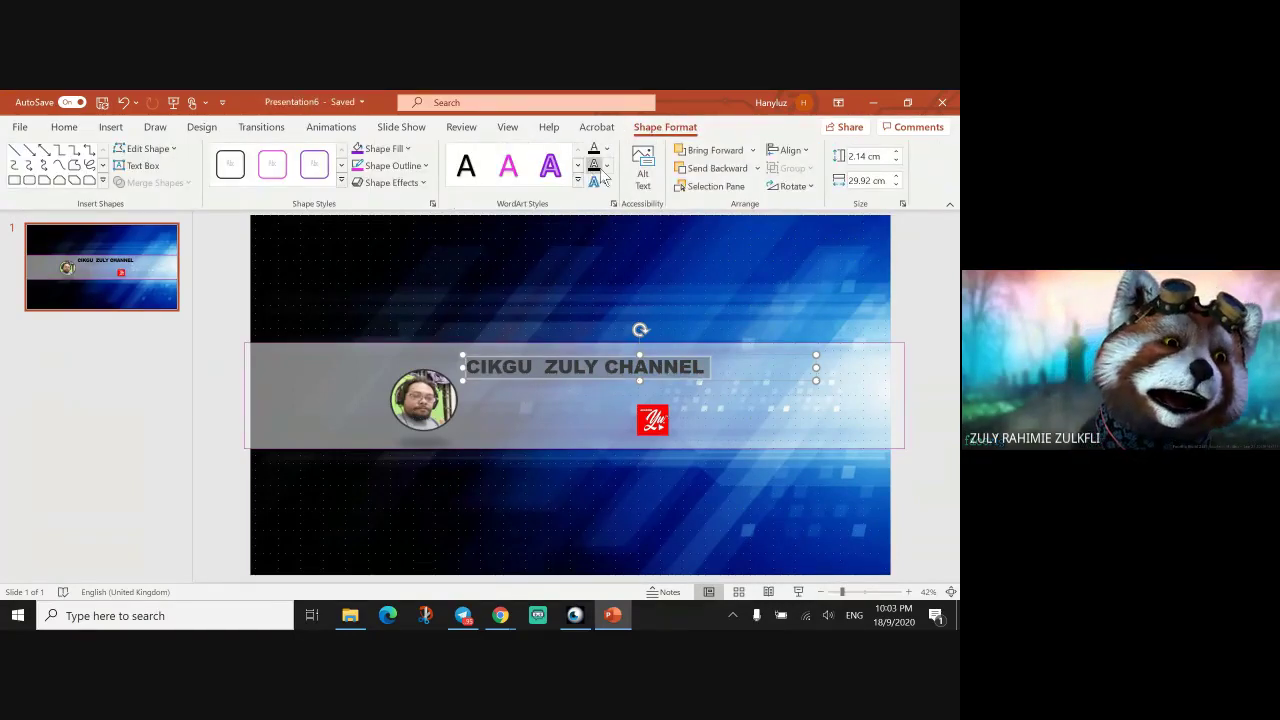
left_click(602, 184)
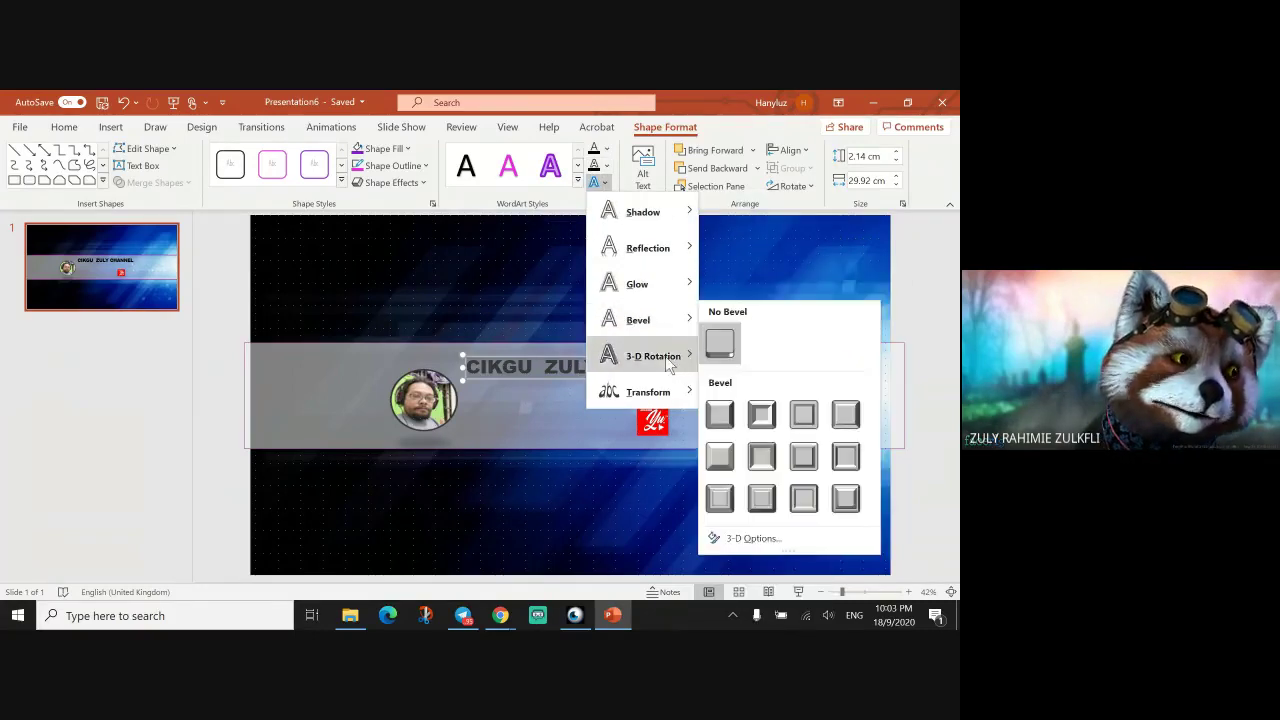
mouse_move(668, 366)
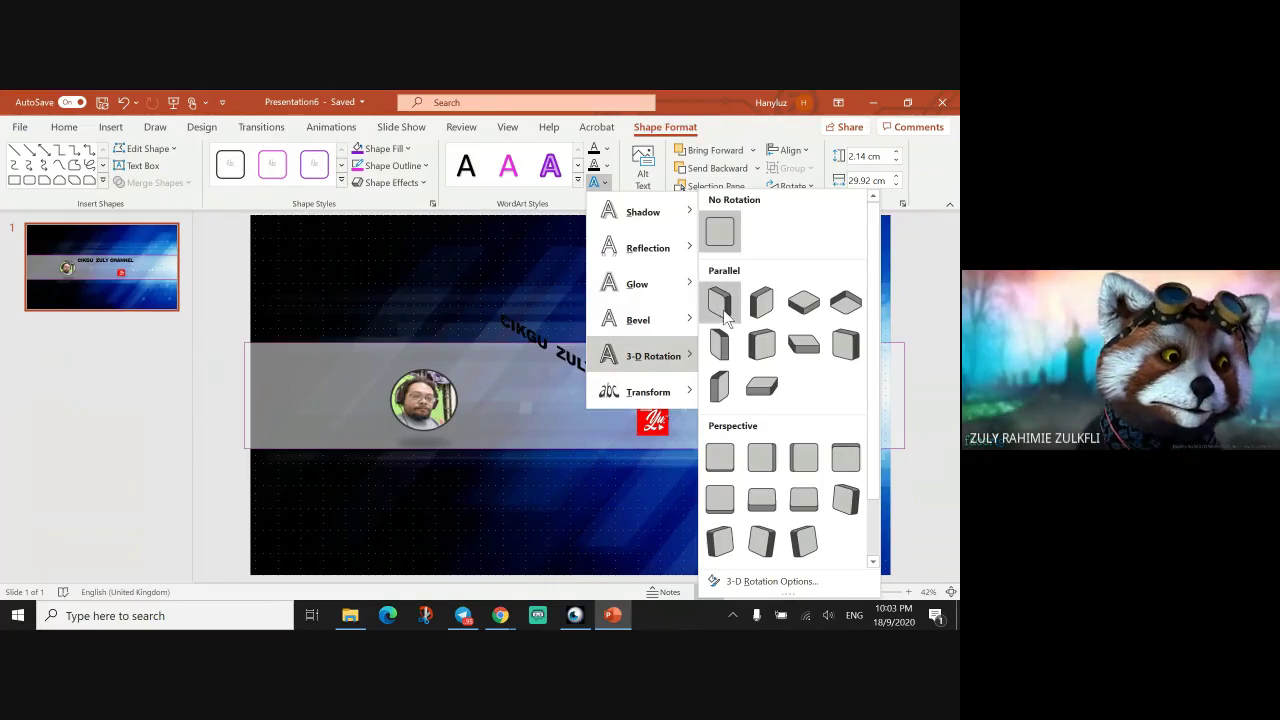
left_click(757, 477)
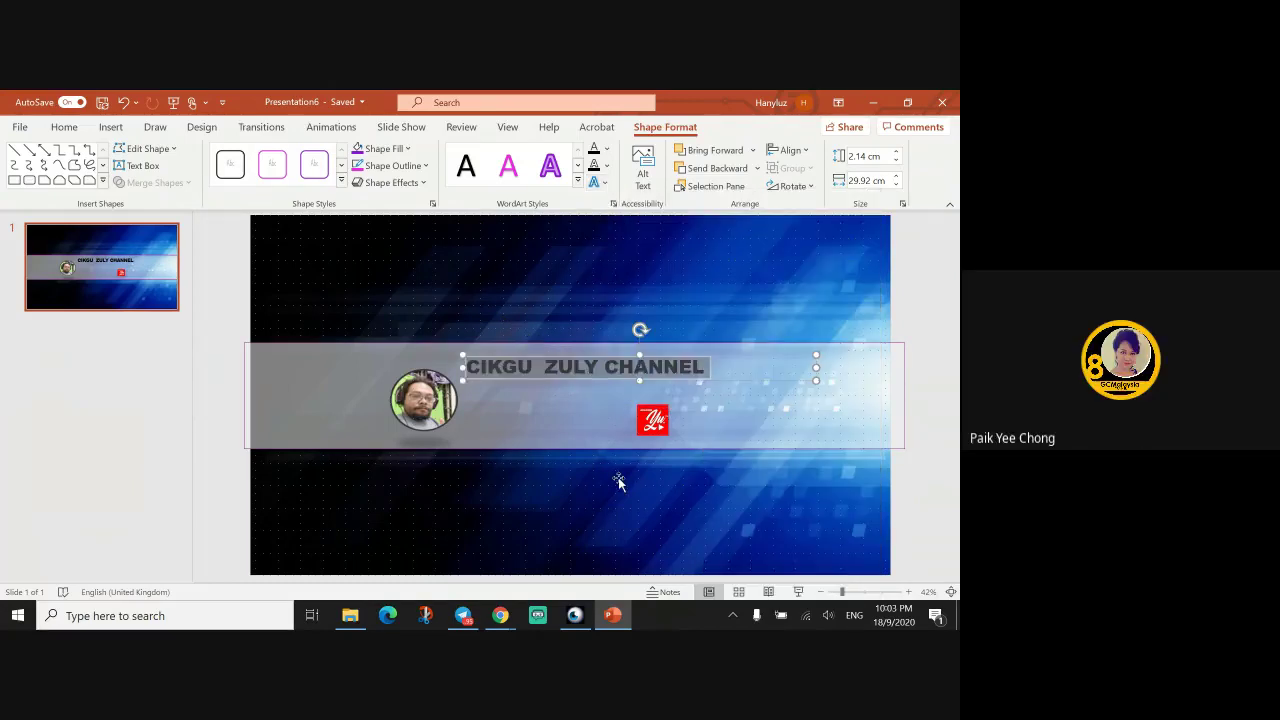
left_click(731, 451)
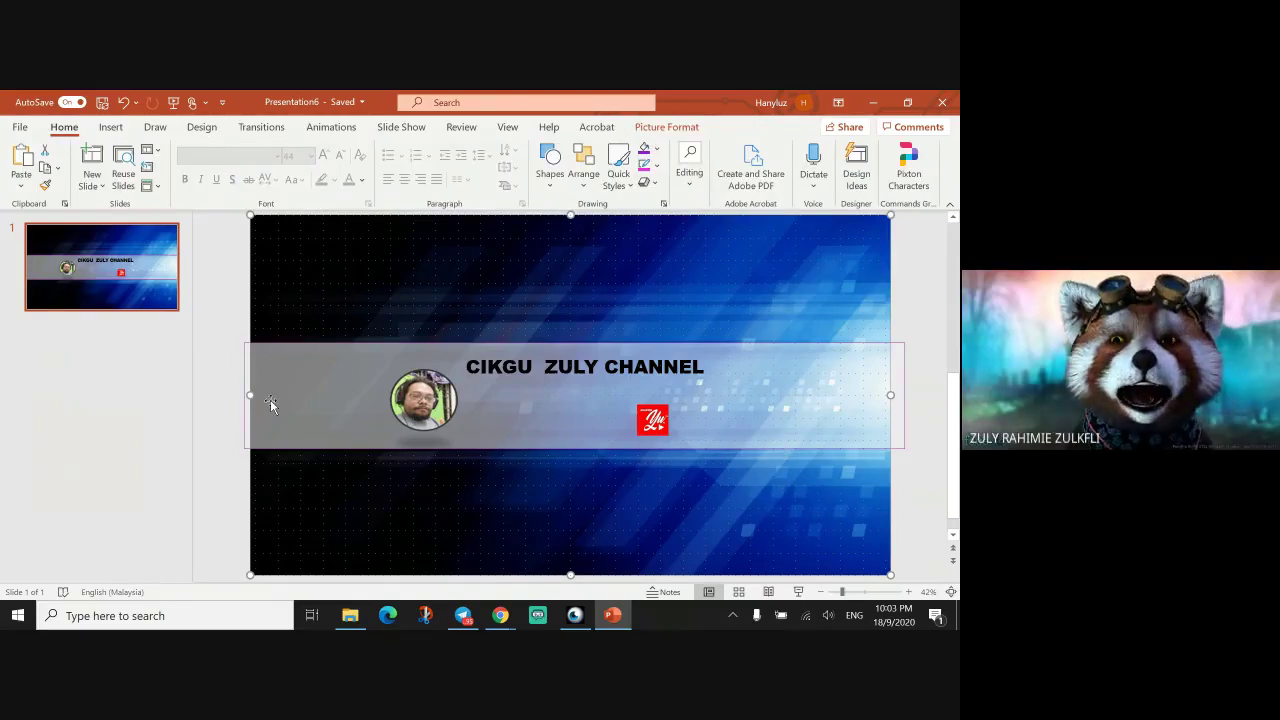
Raise the fill transparency of the light grey rectangle to 59% and deselect it to check the look.
left_click(288, 395)
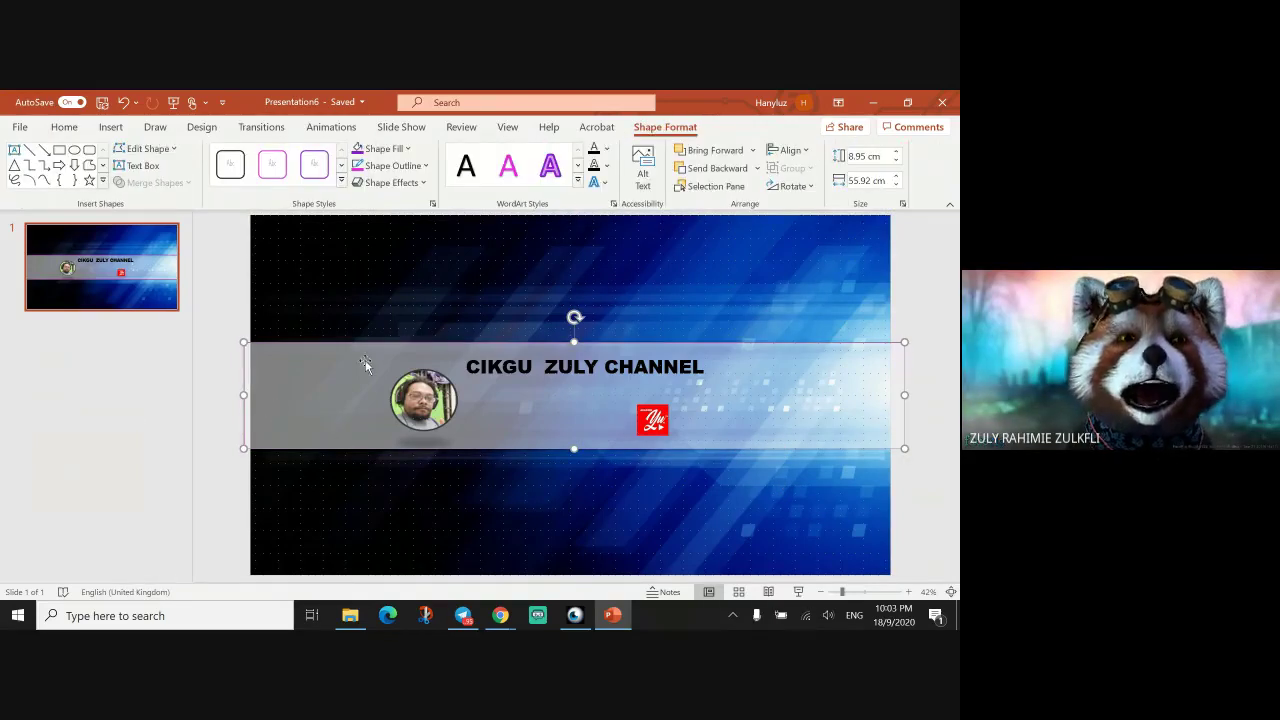
right_click(305, 362)
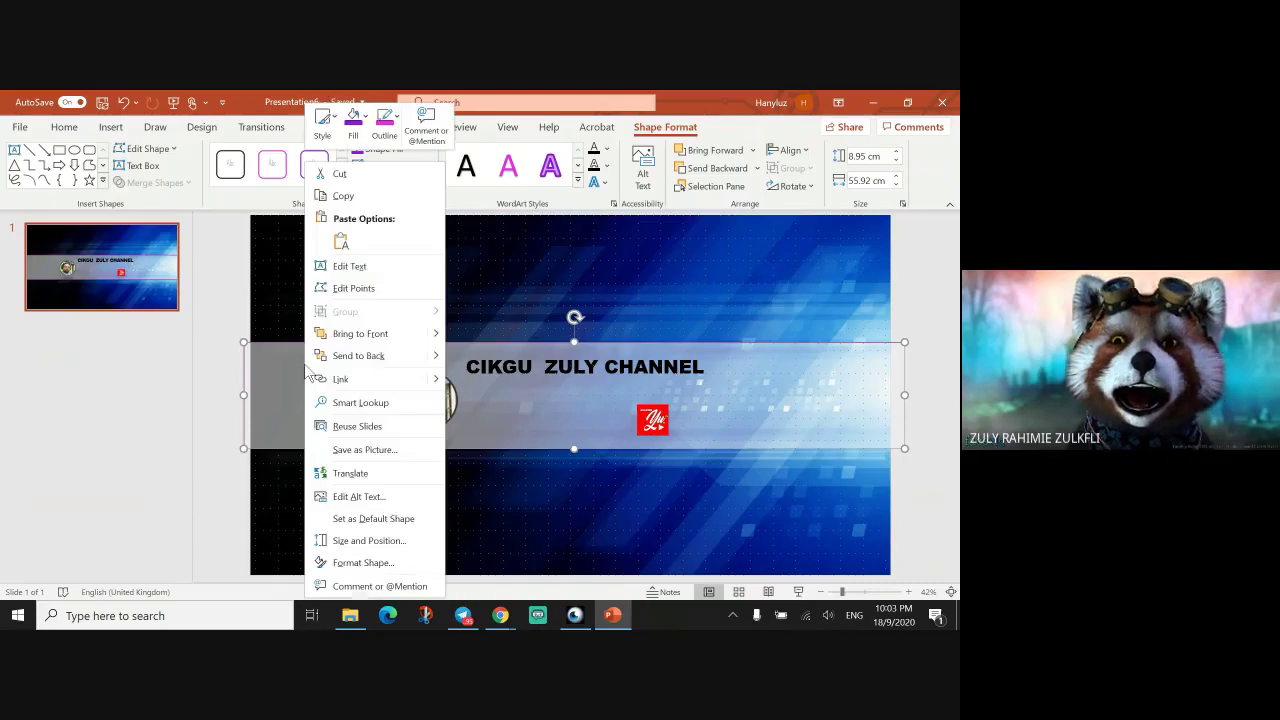
left_click(380, 563)
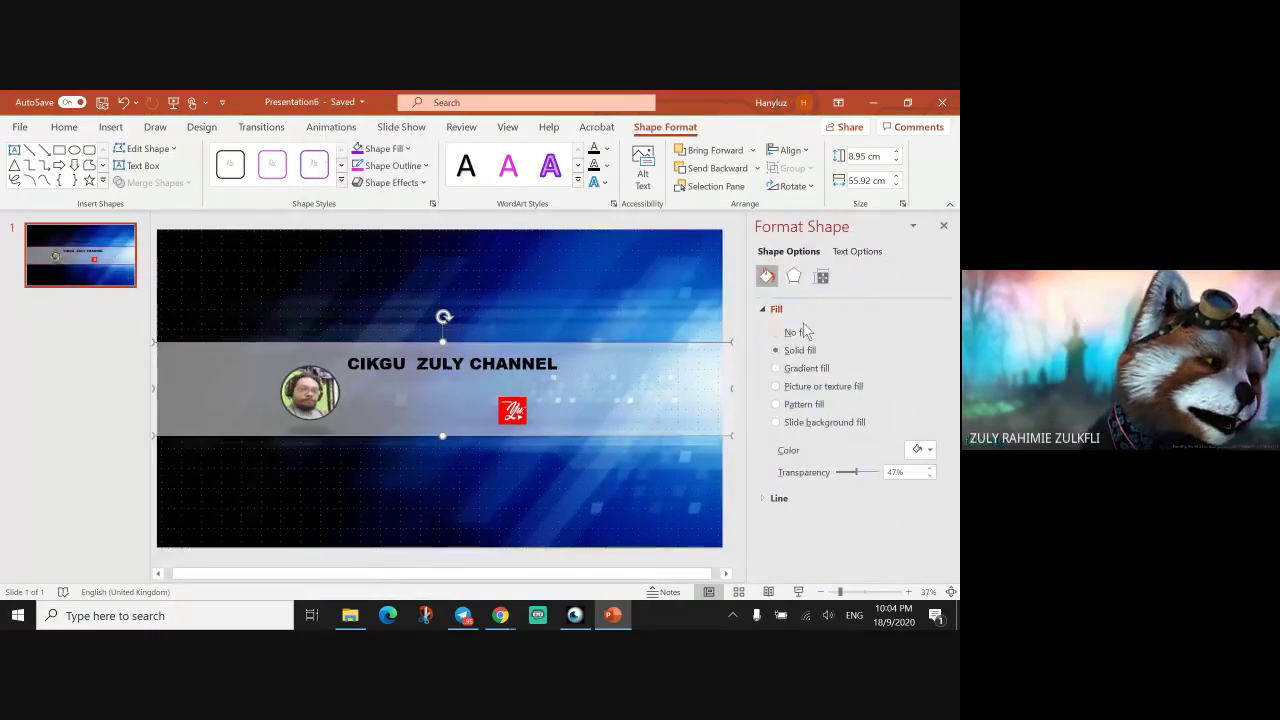
left_click(767, 311)
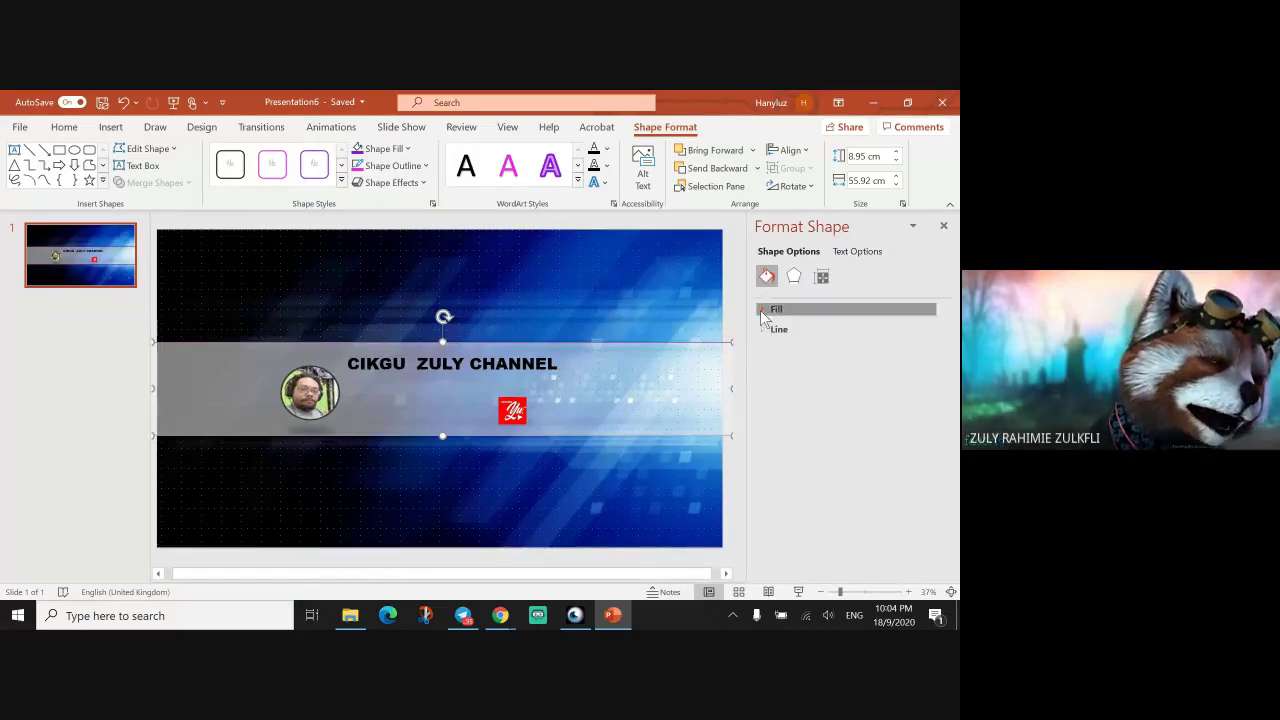
left_click(765, 312)
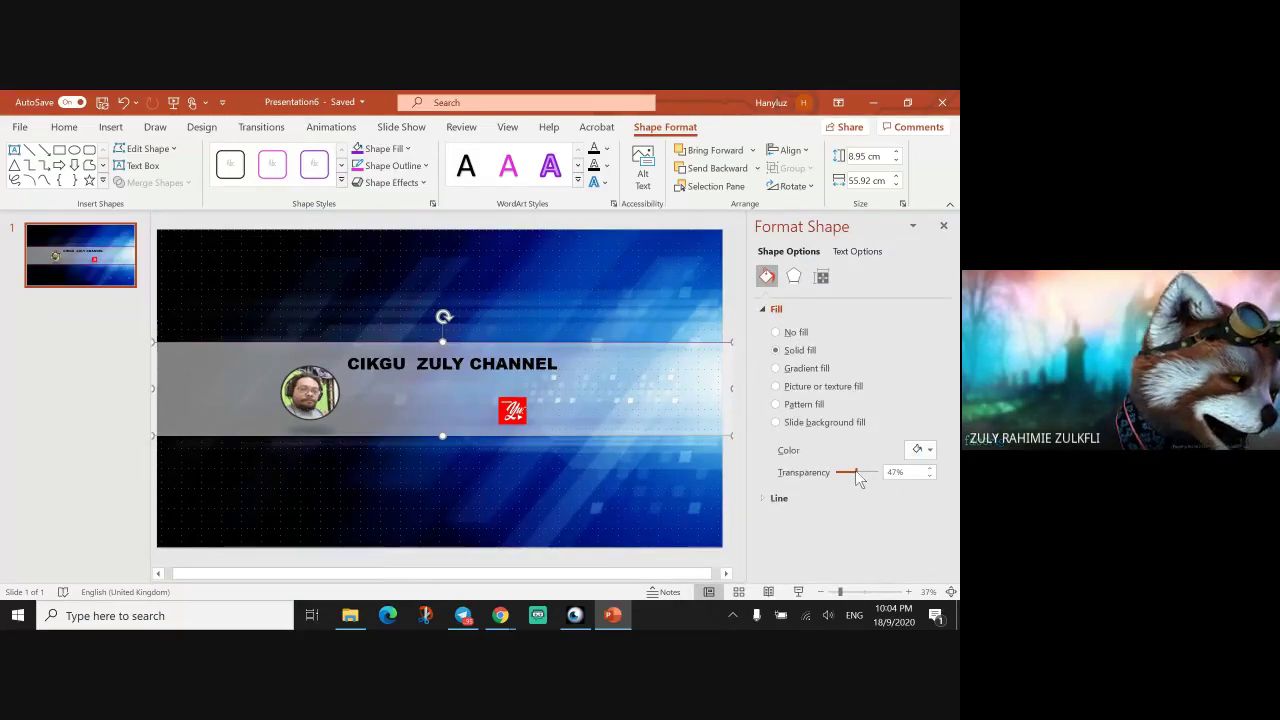
left_click_drag(855, 471, 860, 473)
left_click(594, 290)
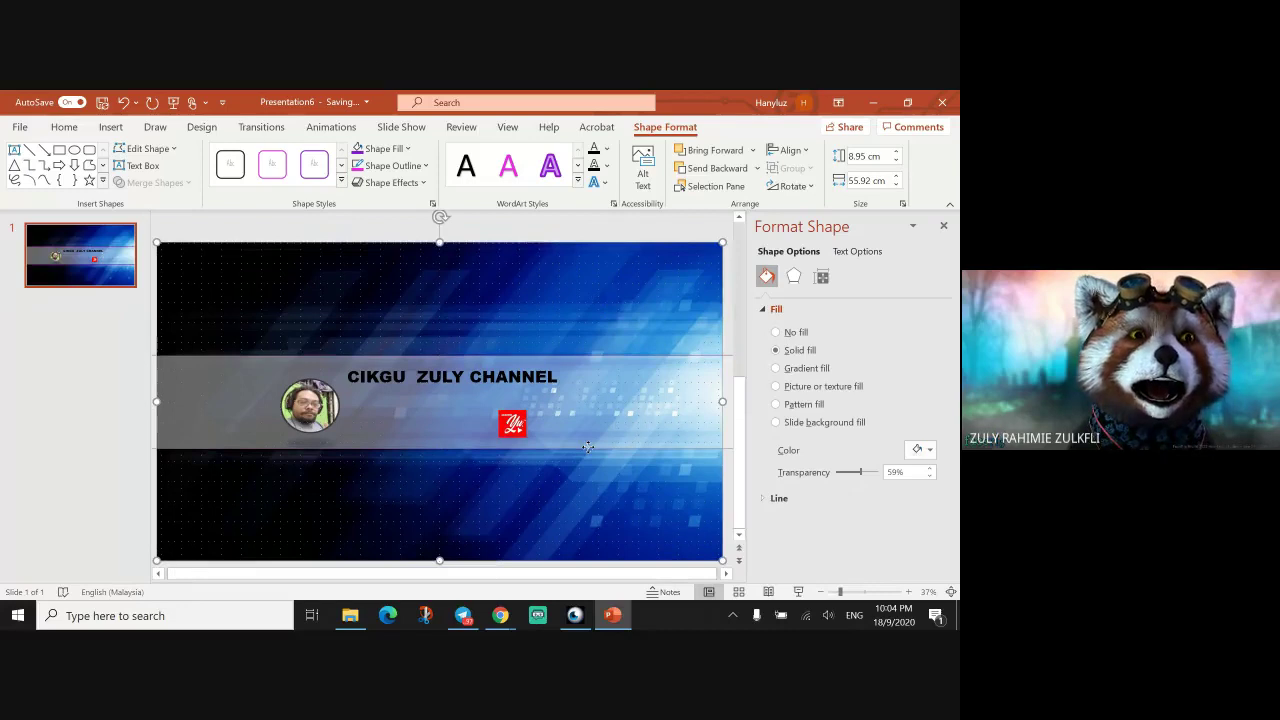
left_click(589, 446)
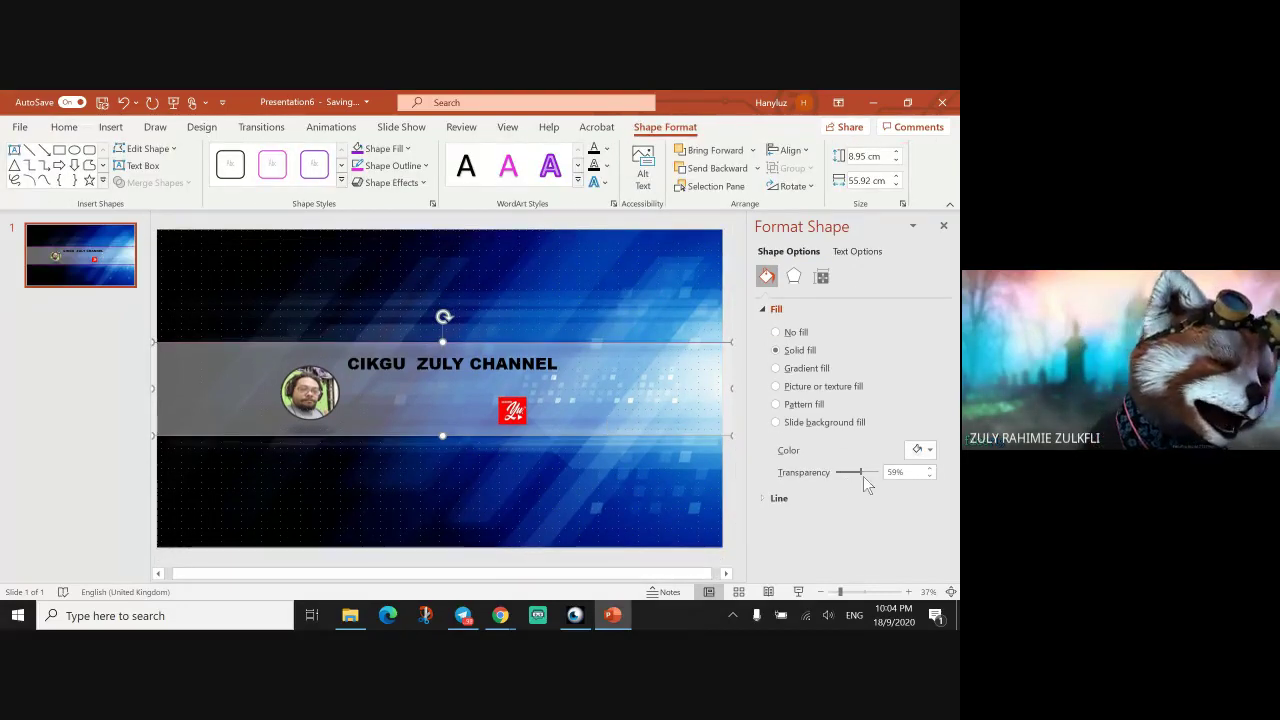
left_click(666, 495)
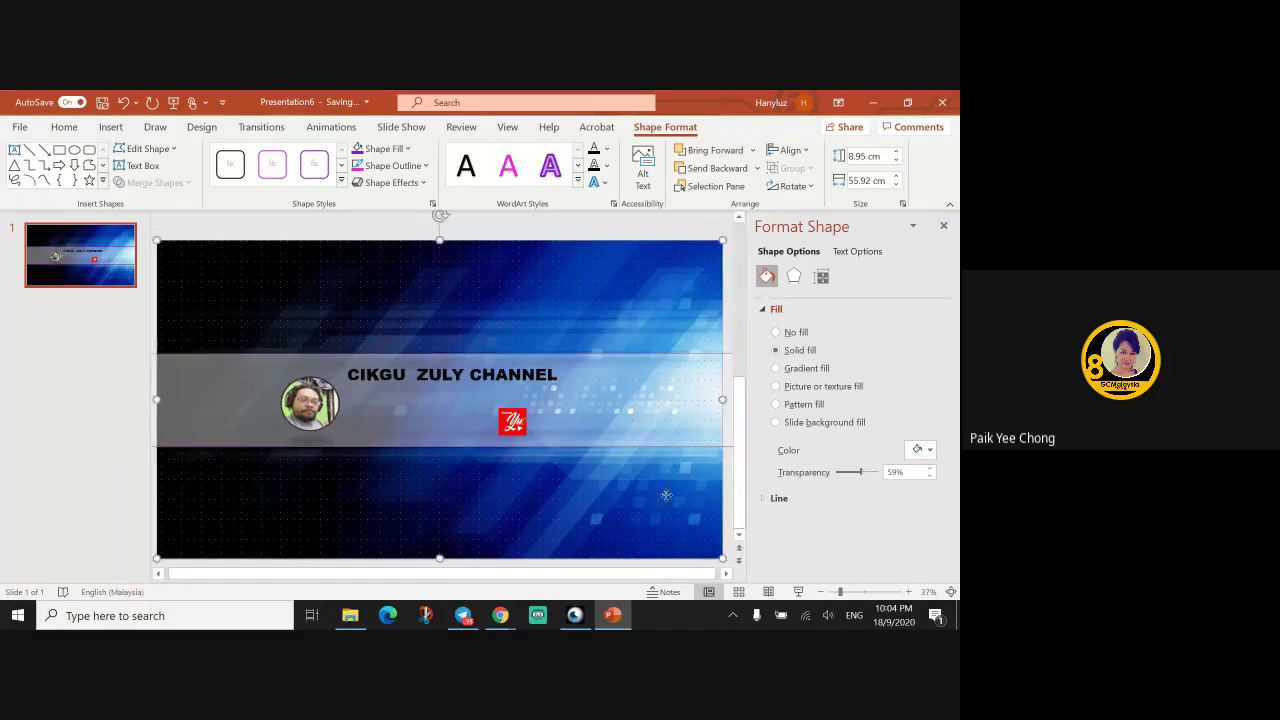
left_click(223, 223)
Remove the outline from the semi-transparent grey rectangle.
left_click(630, 390)
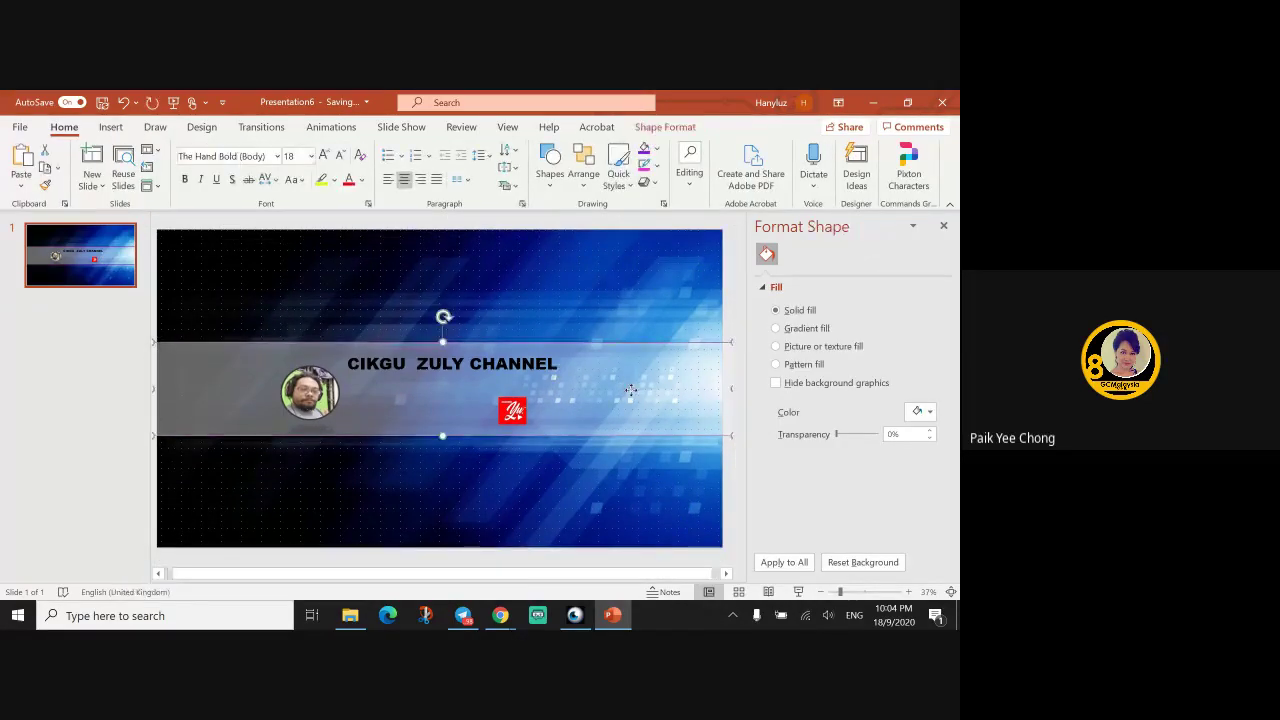
left_click(665, 127)
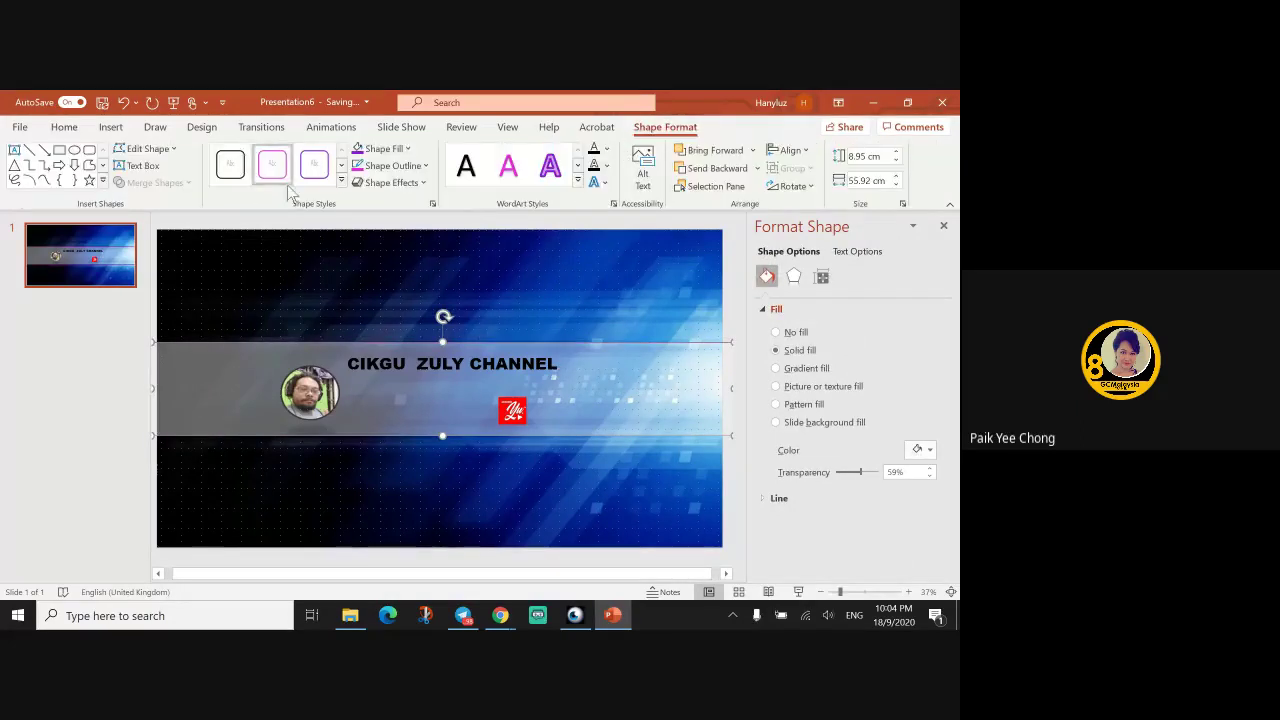
left_click(405, 172)
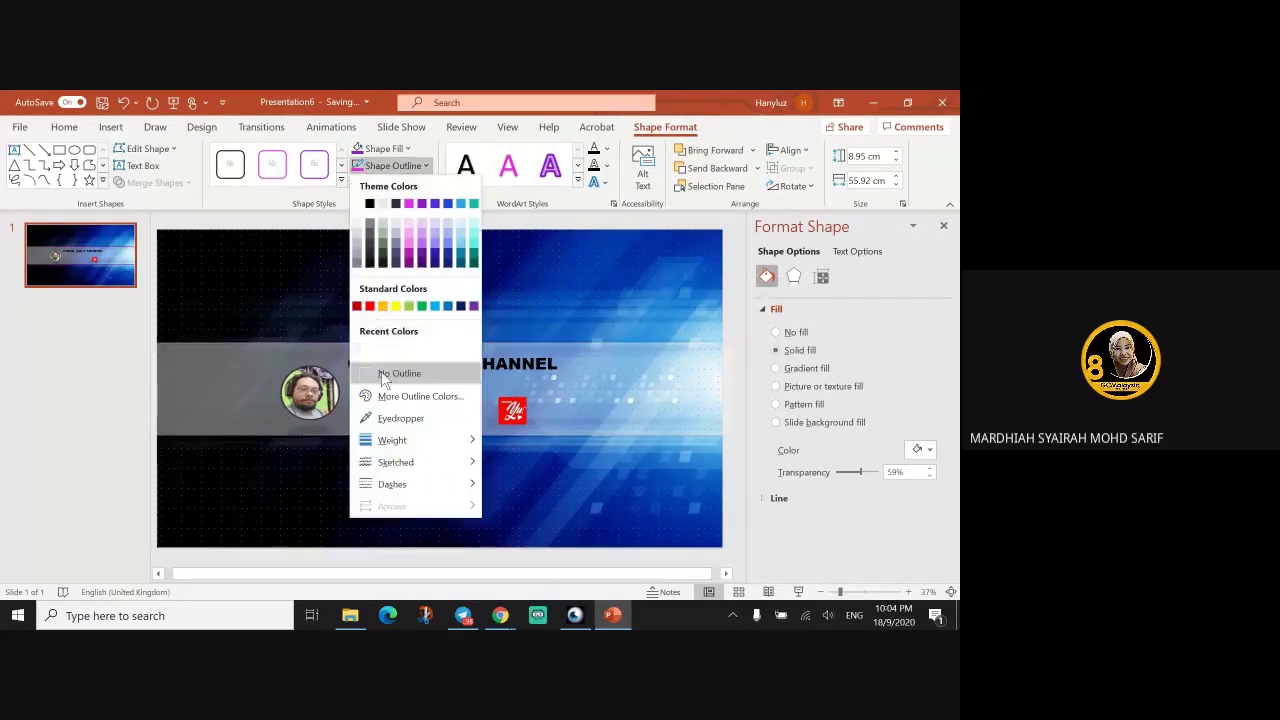
left_click(385, 372)
left_click(426, 333)
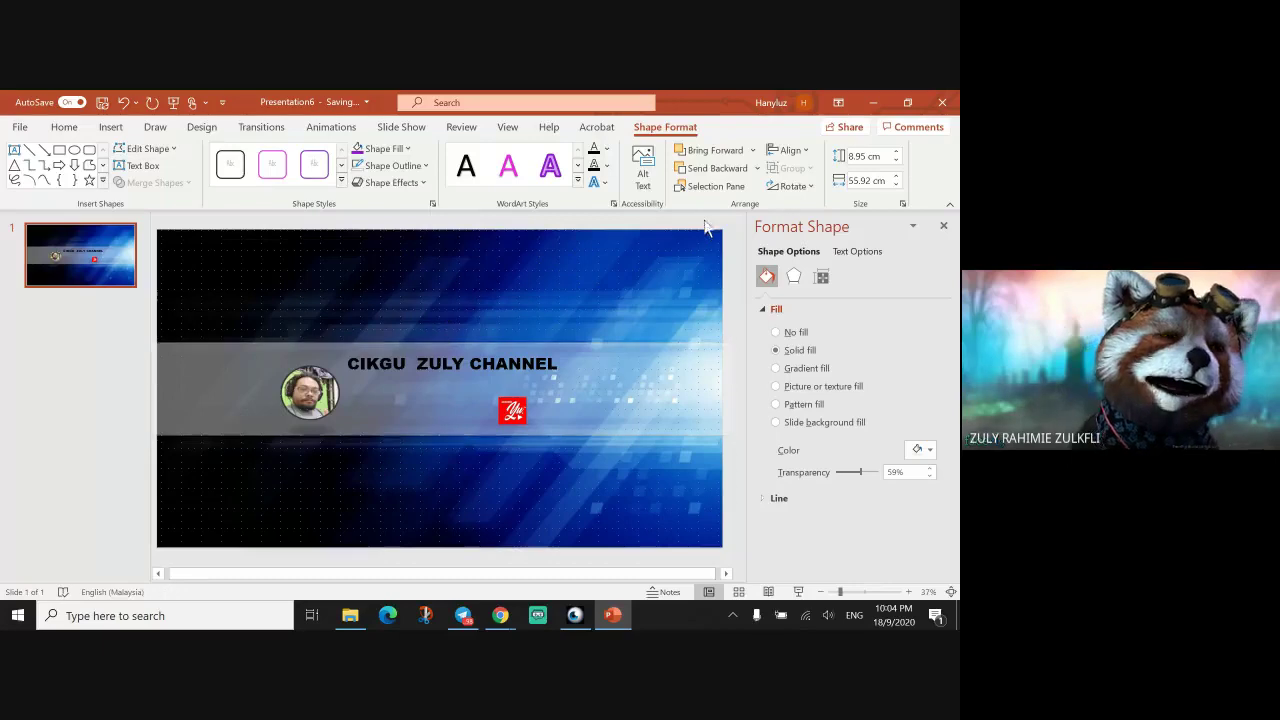
Switch to the Chrome window that holds the online copy of the banner presentation.
left_click(480, 358)
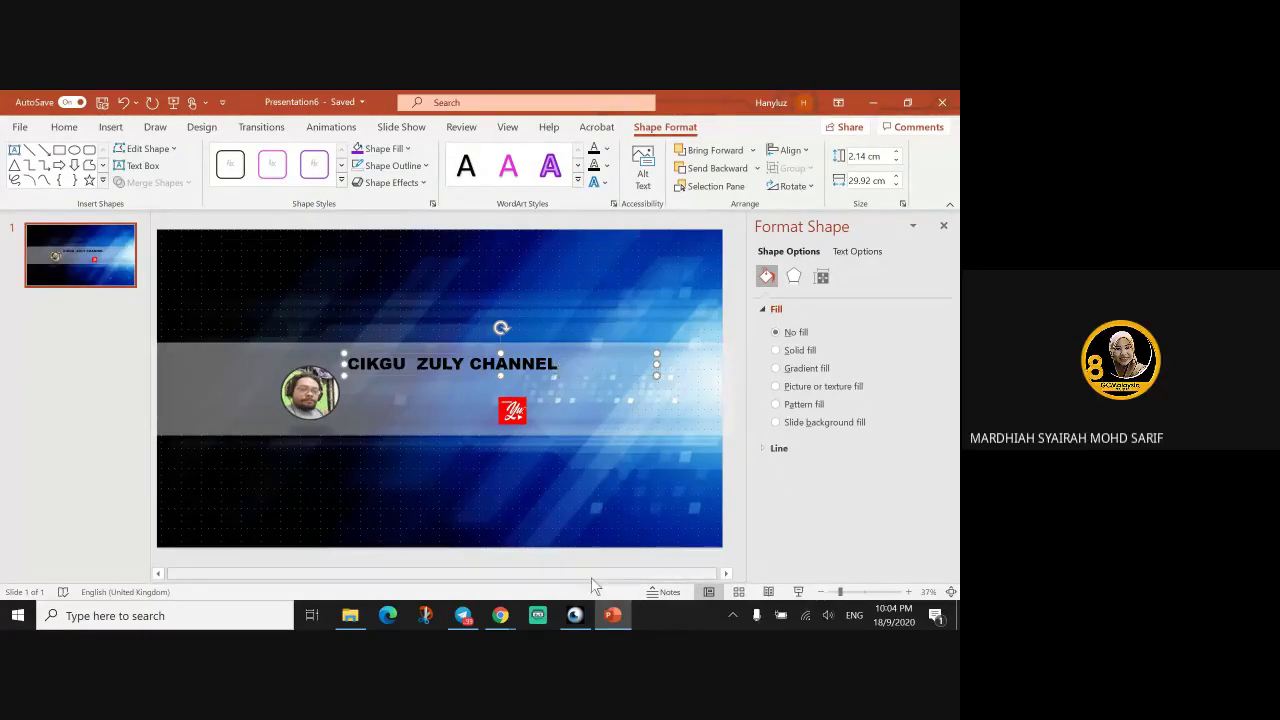
mouse_move(500, 615)
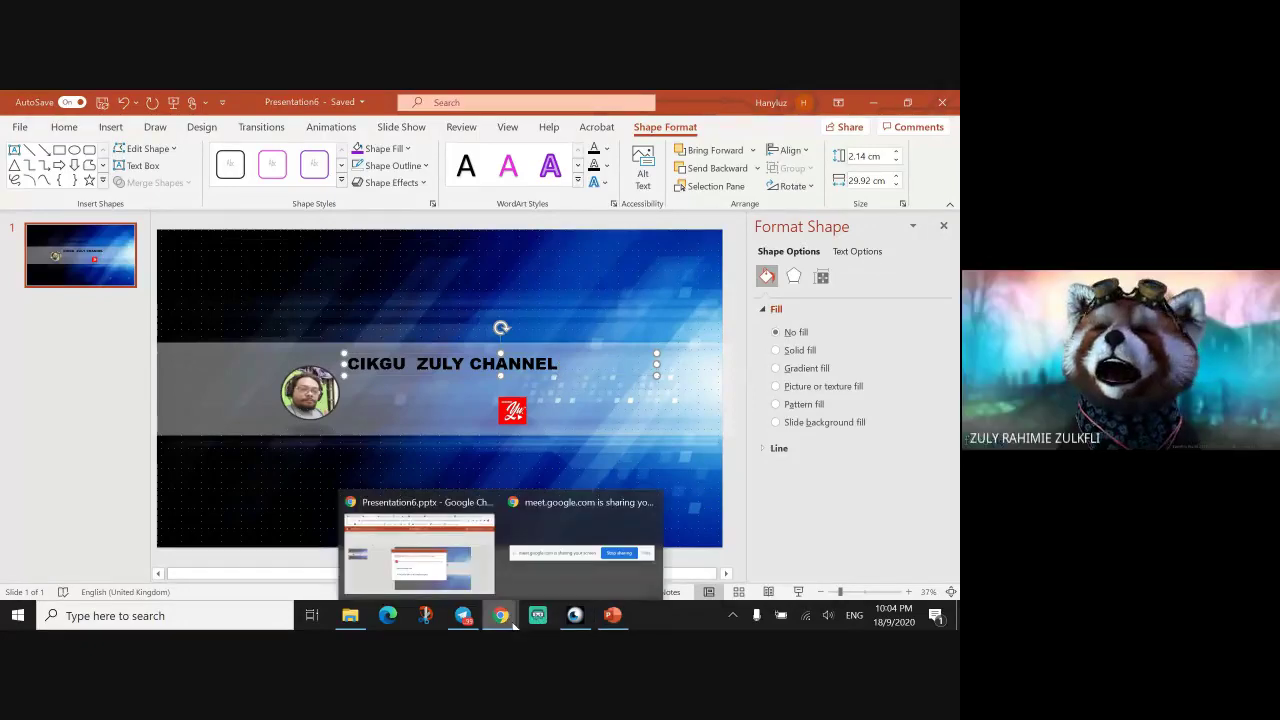
left_click(482, 576)
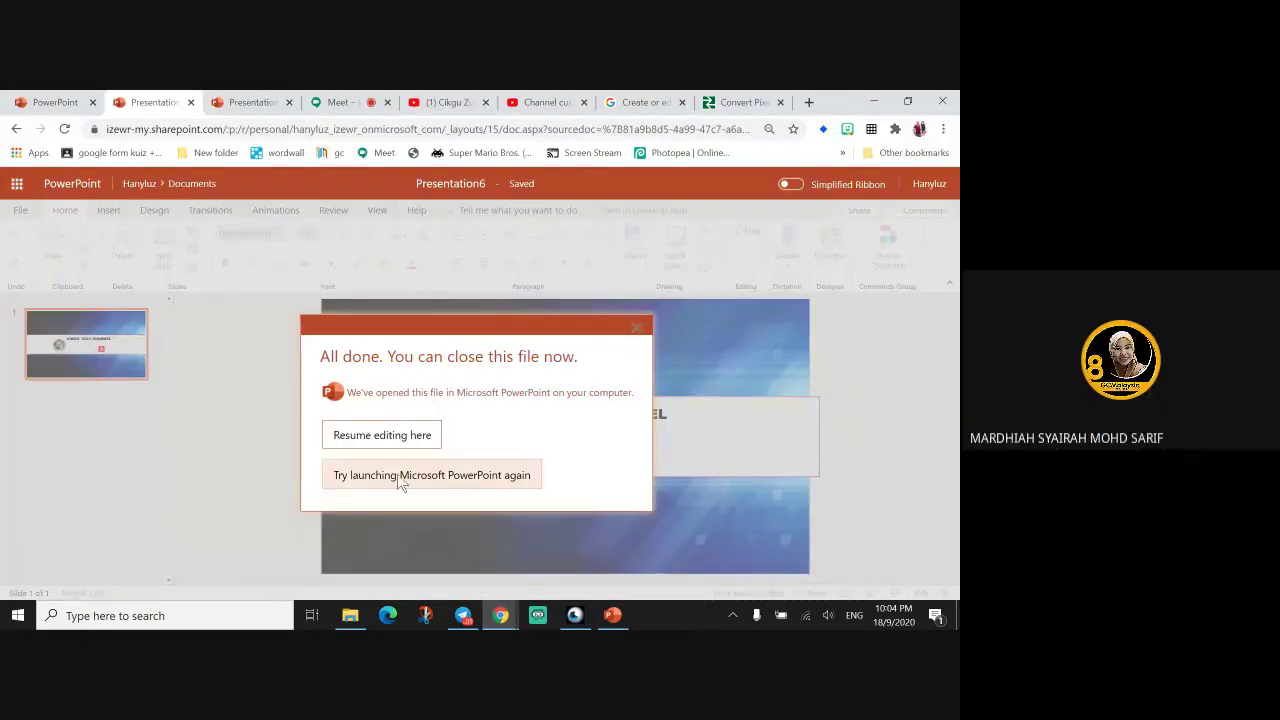
Dismiss the desktop-app notice in online Presentation6, bring up online Presentation5 and reduce the browser page zoom.
left_click(636, 327)
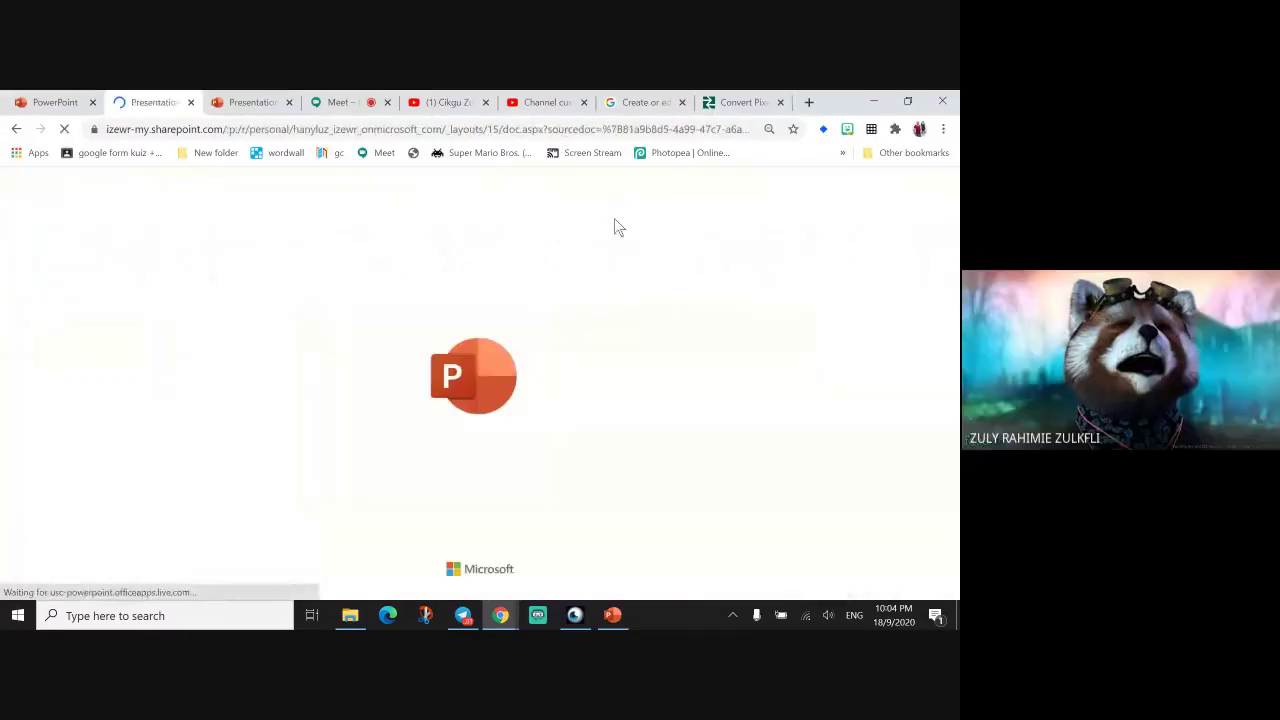
left_click(230, 99)
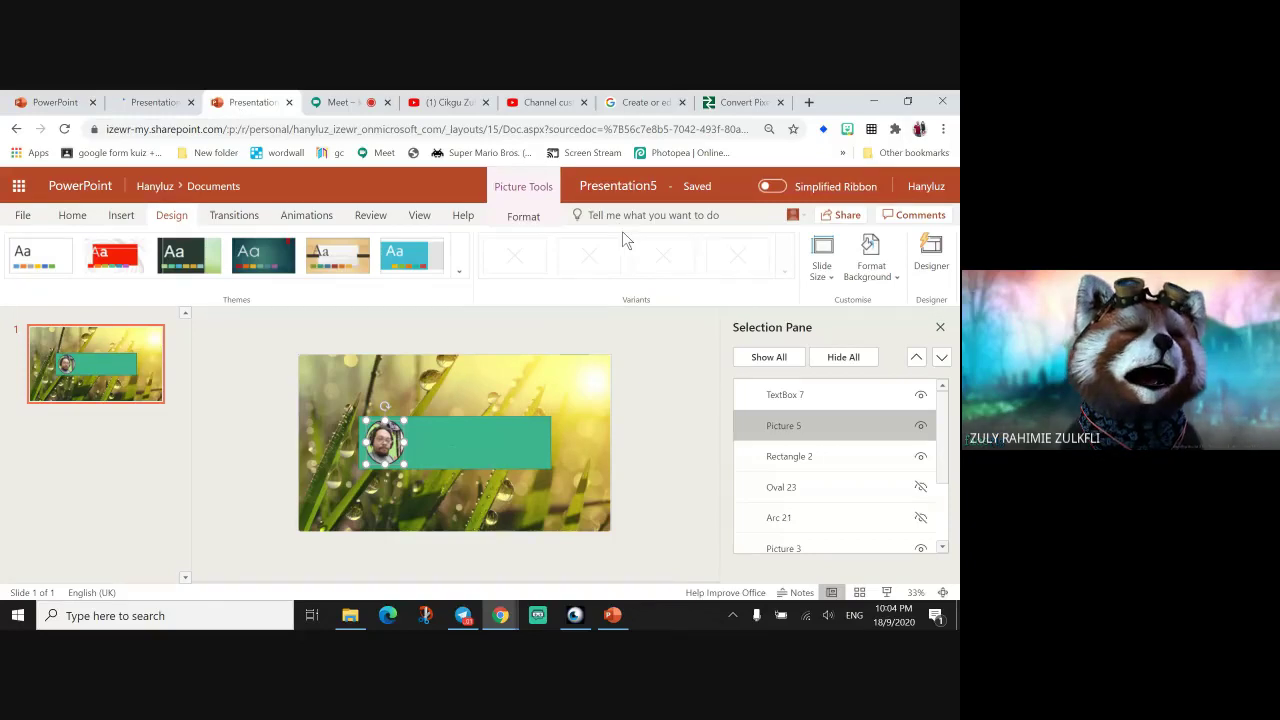
key("ctrl+minus")
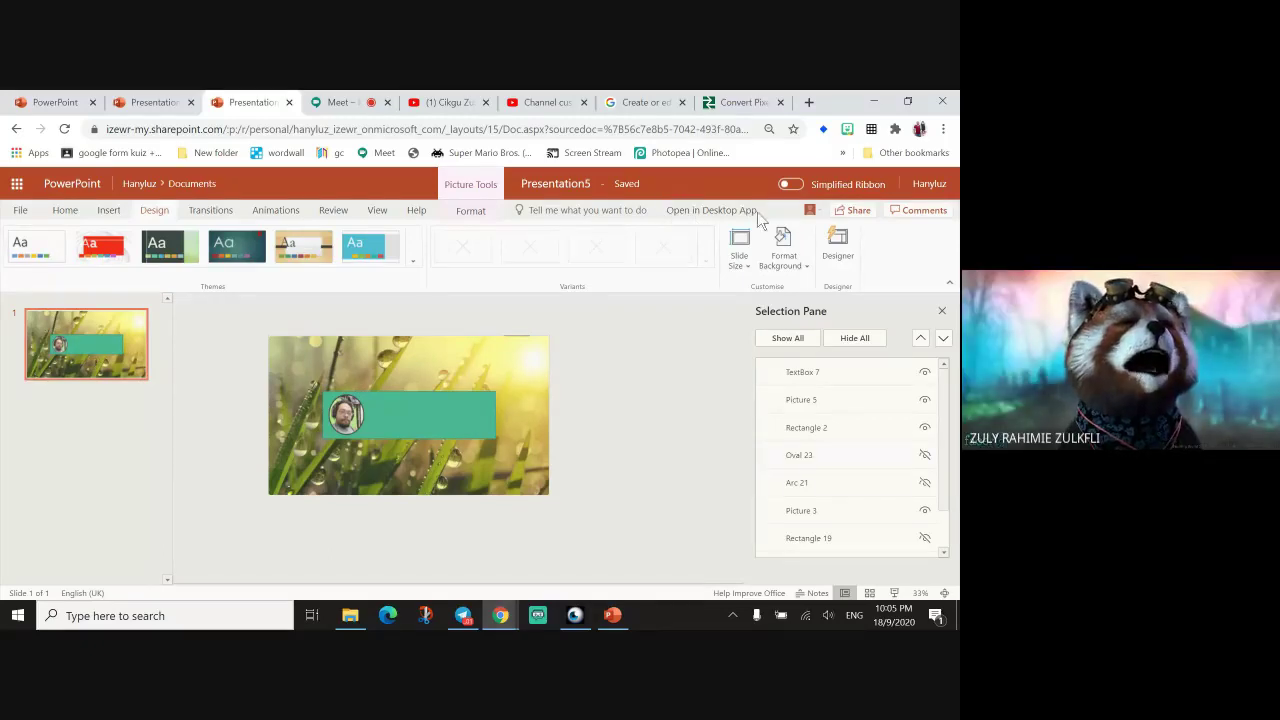
Glance at the banner in desktop PowerPoint, return to Chrome and examine the Save a Copy options of online Presentation5.
left_click(627, 615)
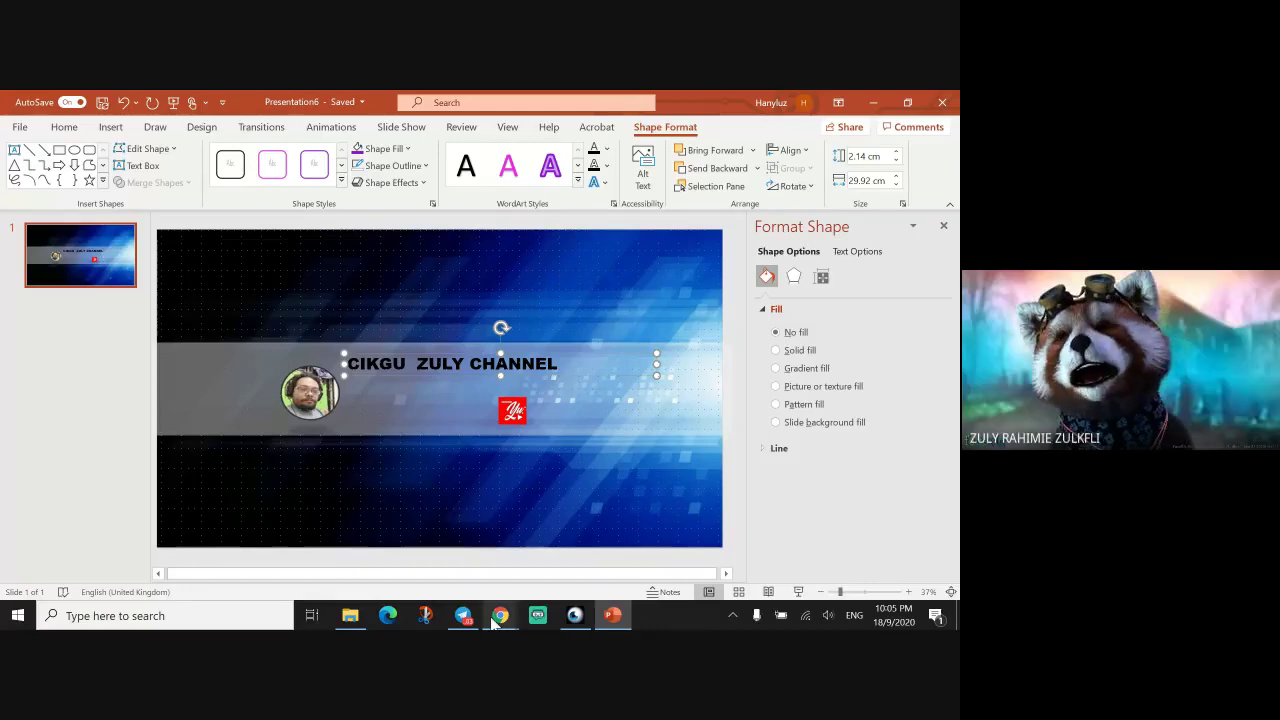
mouse_move(496, 618)
left_click(380, 550)
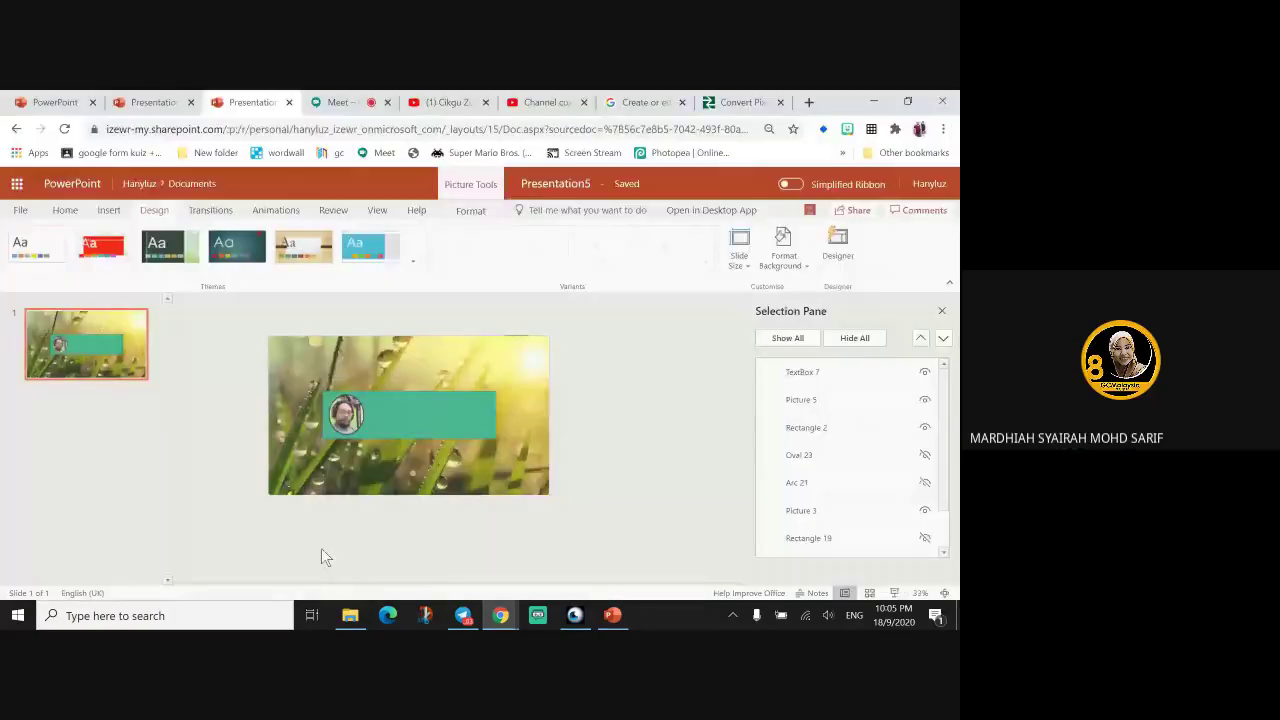
left_click(20, 211)
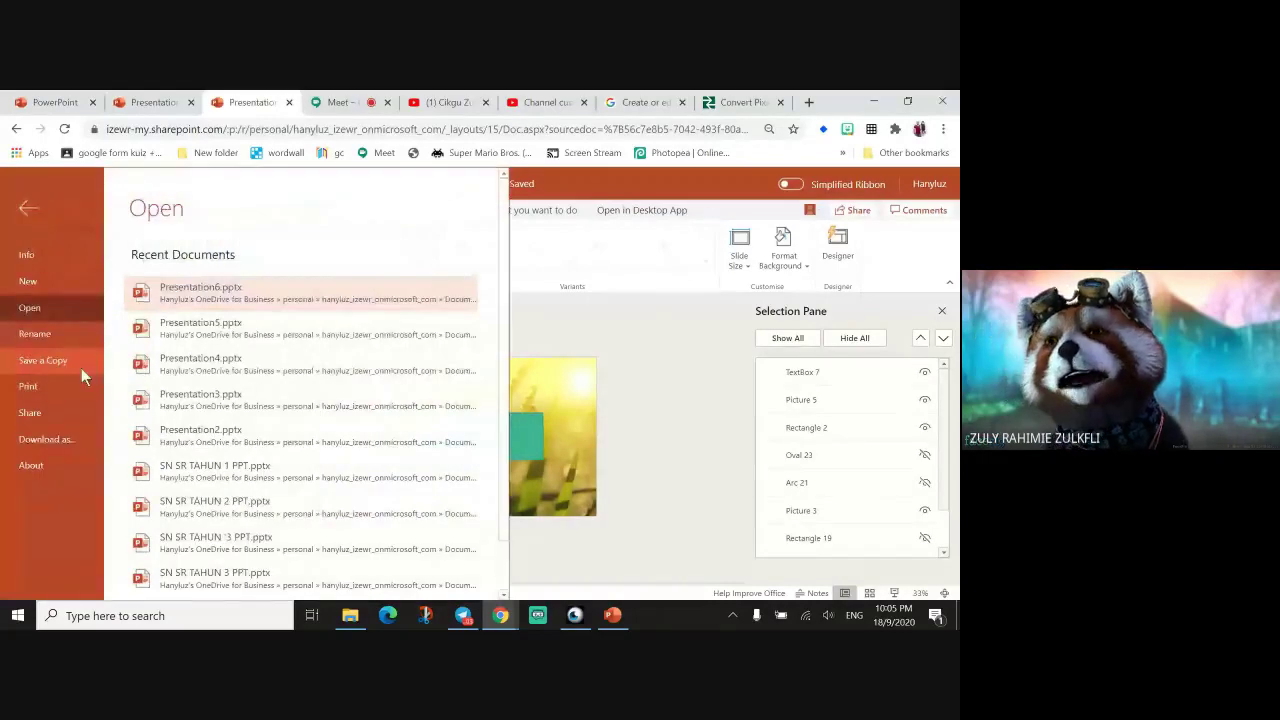
left_click(81, 365)
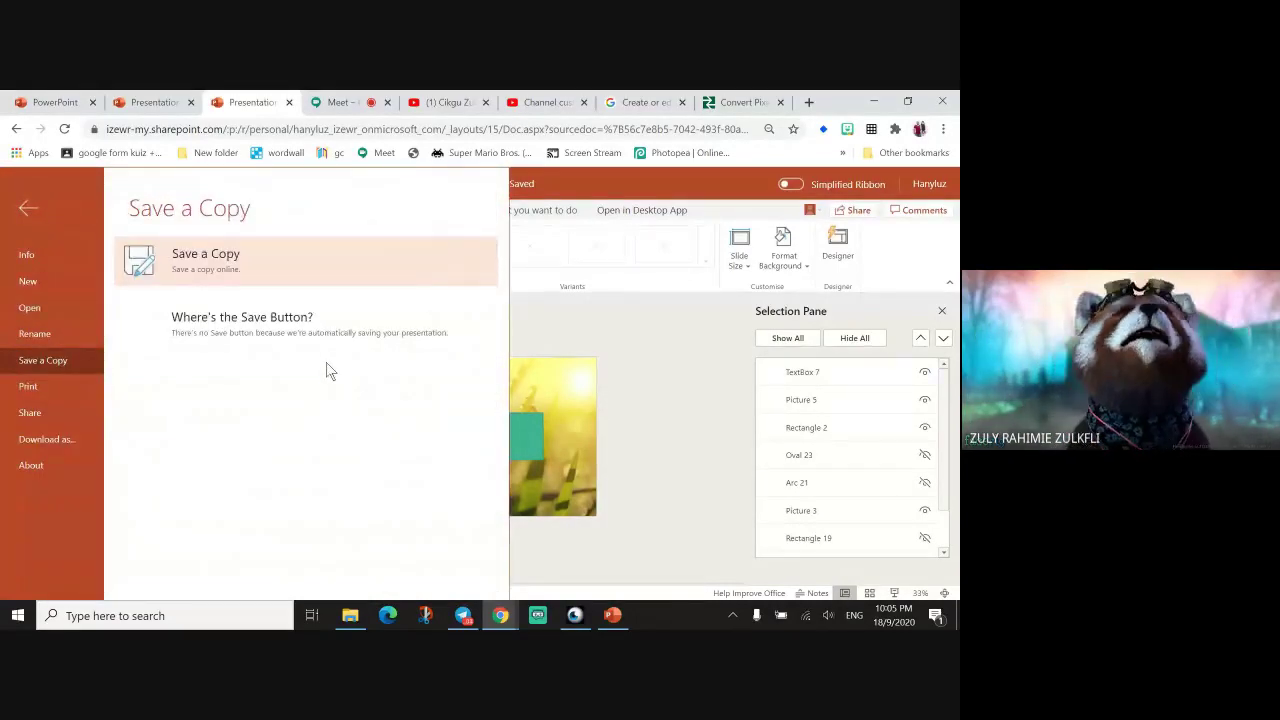
left_click(672, 391)
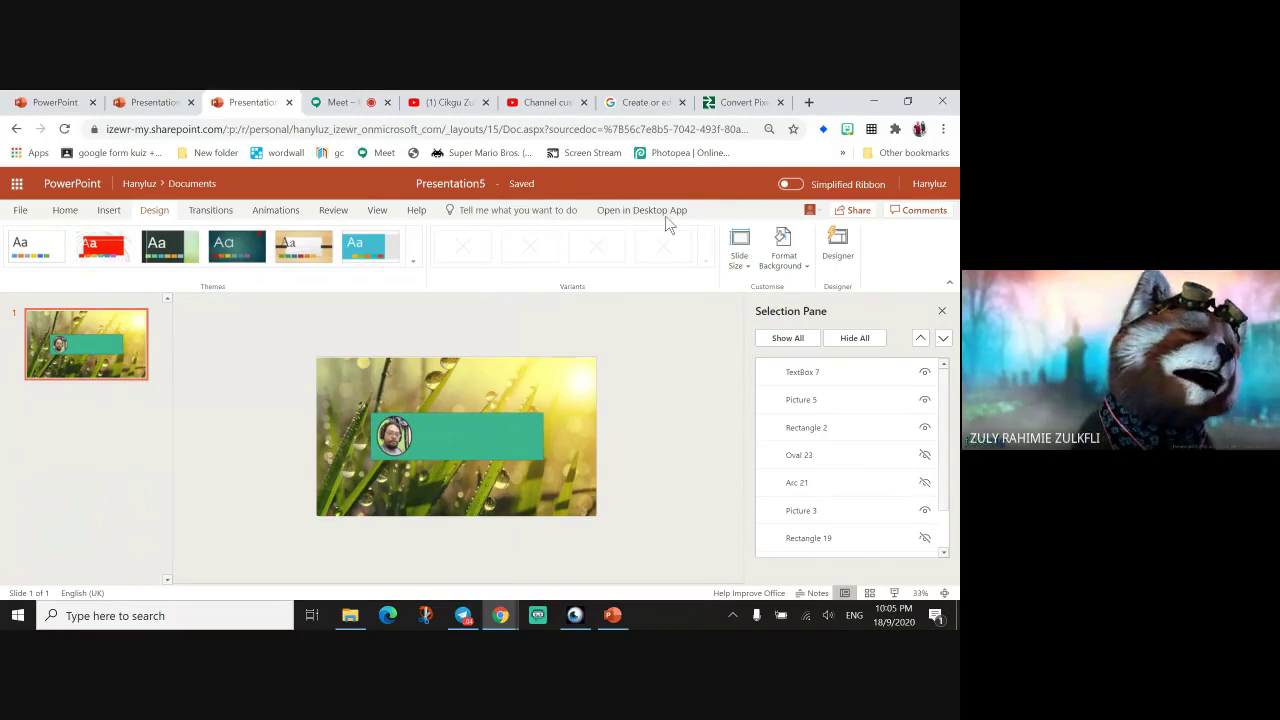
Compare the desktop PowerPoint banner with online Presentation5 and bring up the online PowerPoint home page with its recent files.
left_click(617, 618)
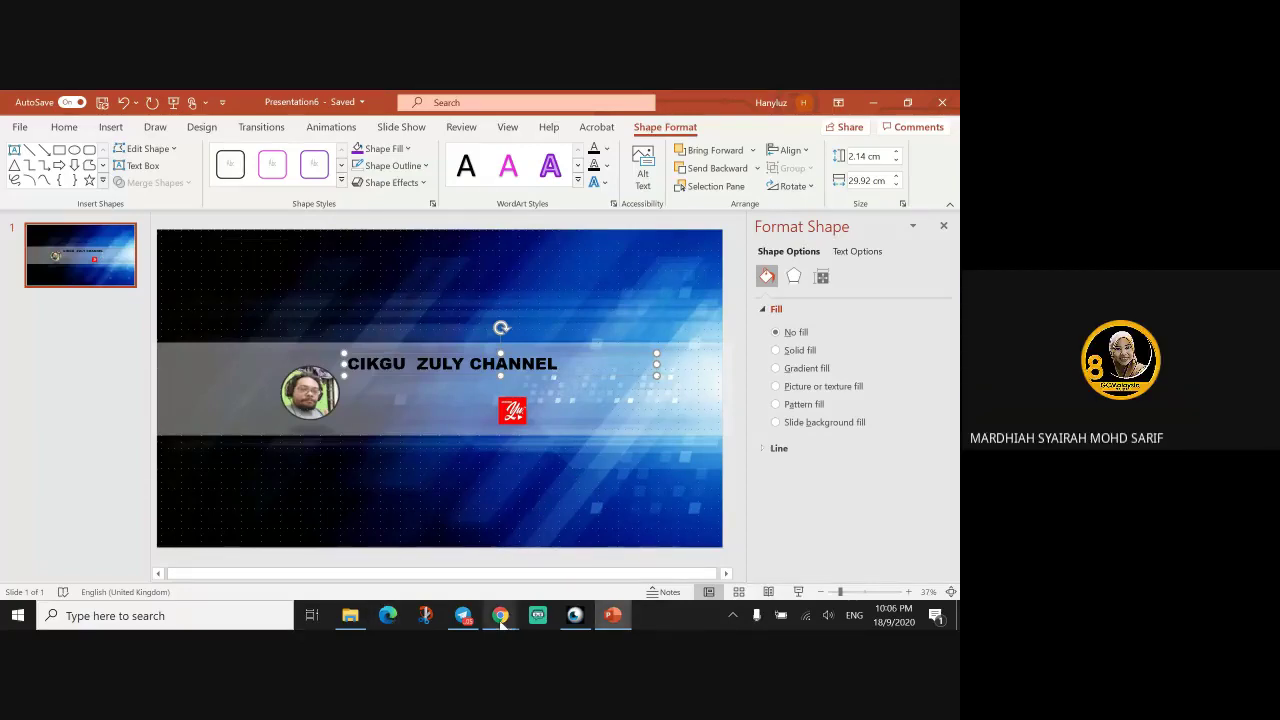
mouse_move(500, 615)
left_click(375, 572)
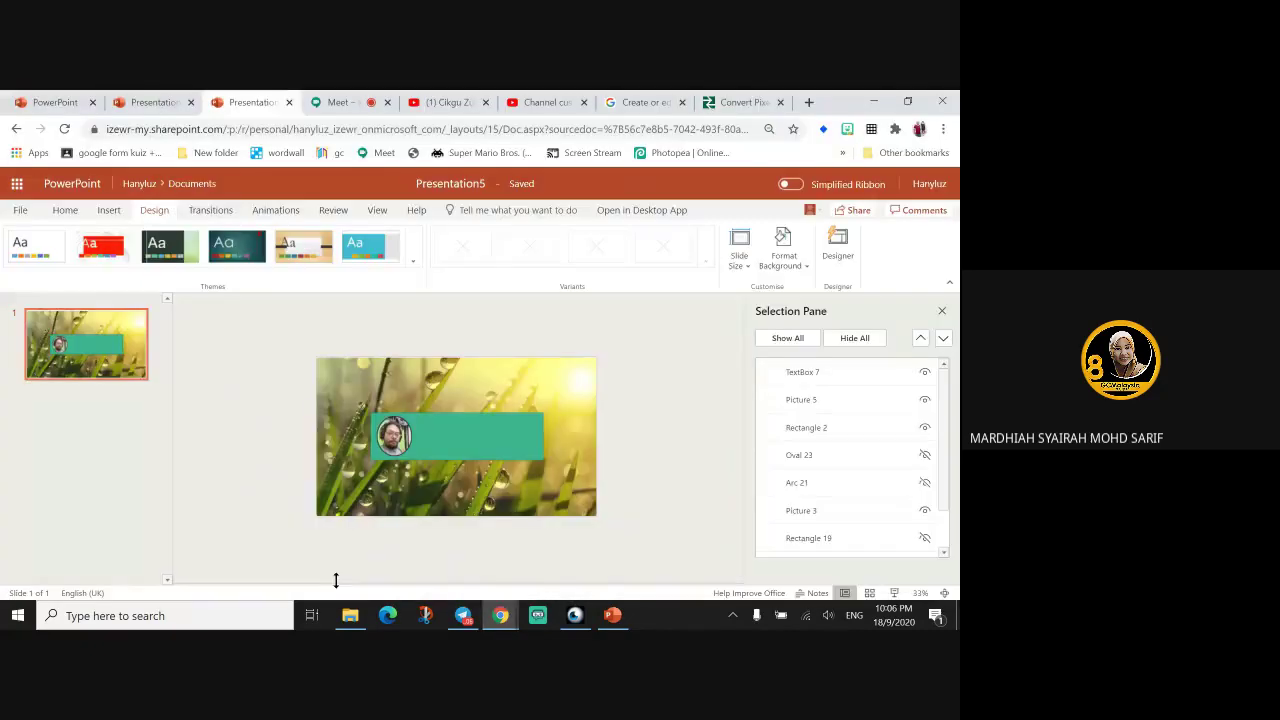
left_click(45, 103)
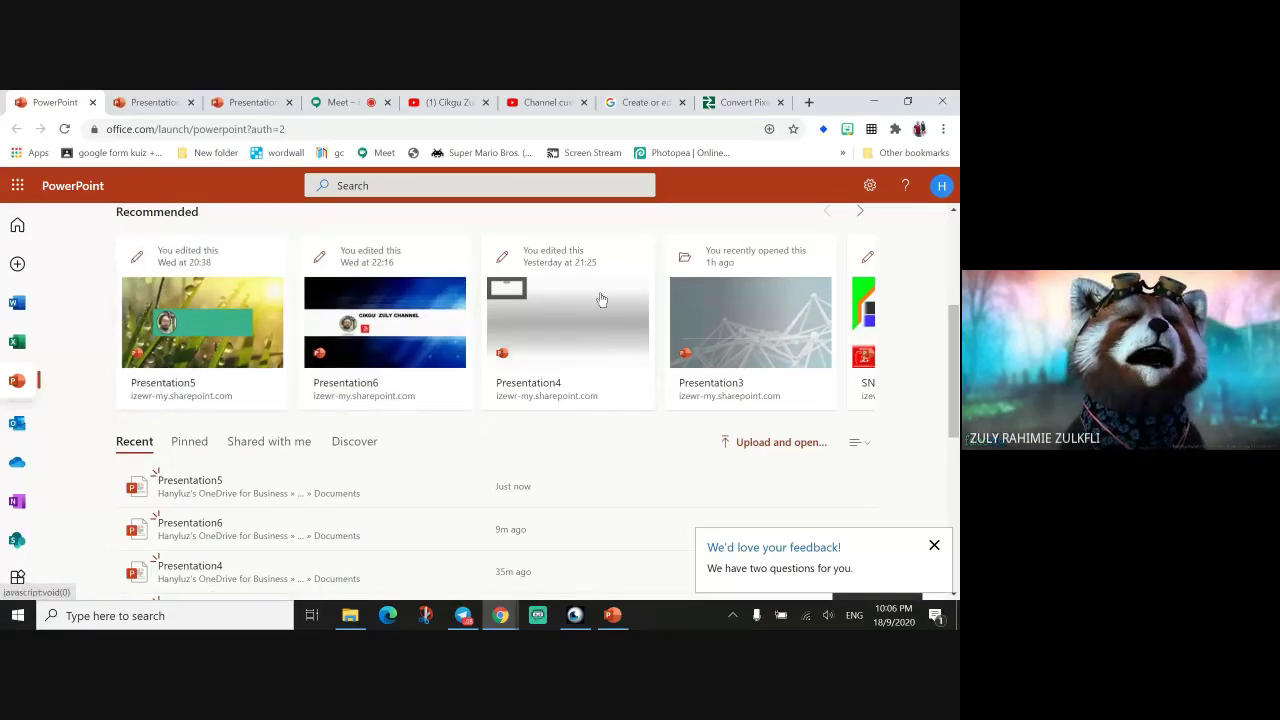
Switch to desktop PowerPoint and select the channel title text on the banner's semi-transparent band.
left_click(613, 622)
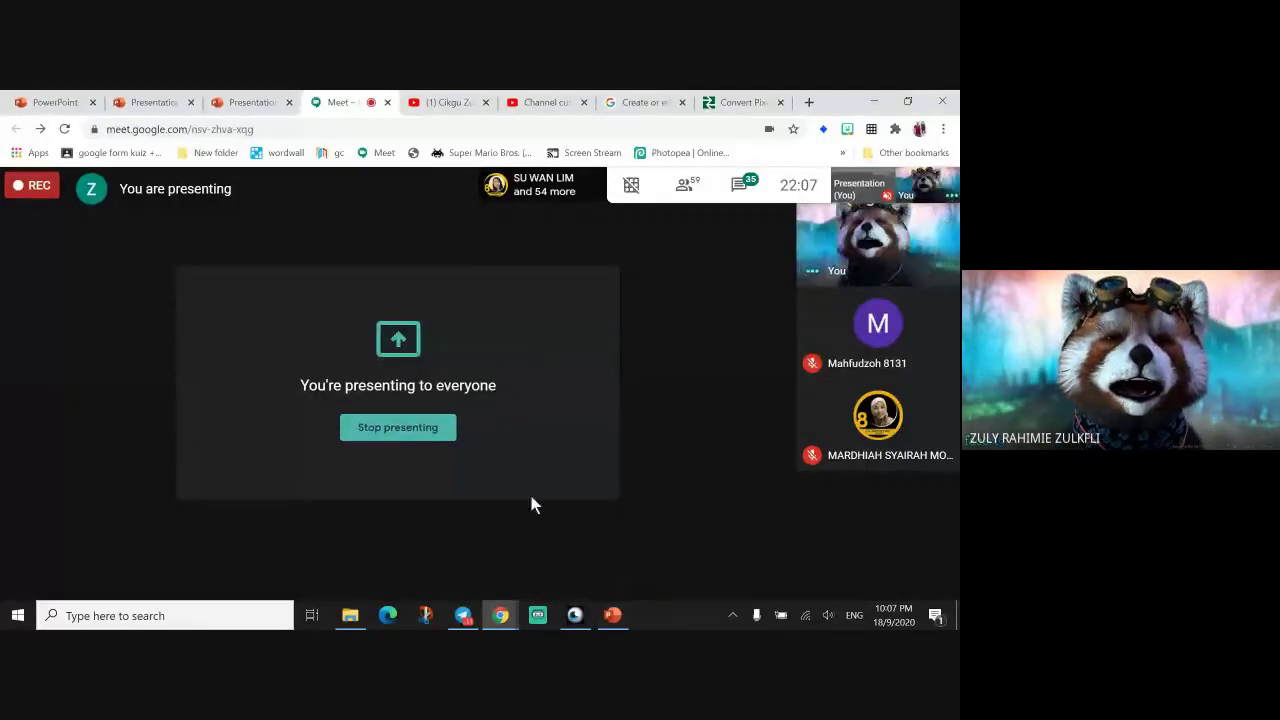
left_click(623, 617)
left_click(508, 357)
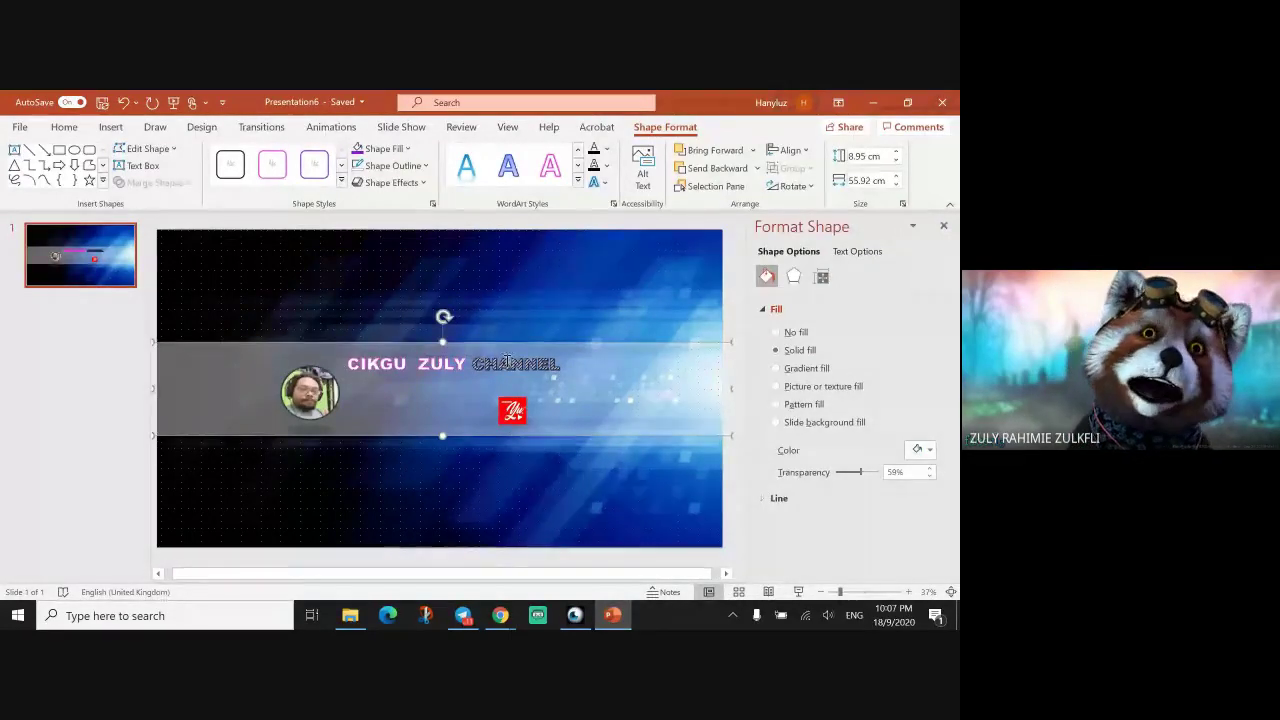
left_click(552, 364)
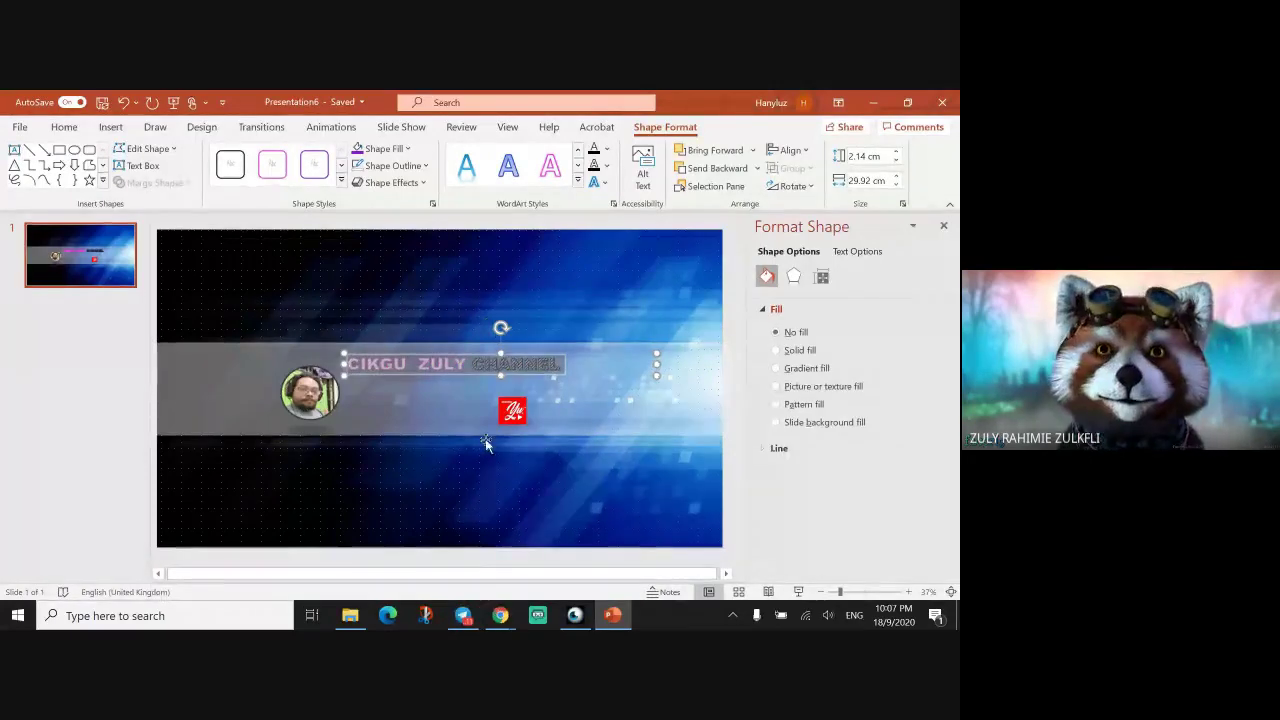
Switch to Chrome and close the pixel conversion, Create or edit, Channel customisation and Presentation5 pages.
mouse_move(500, 615)
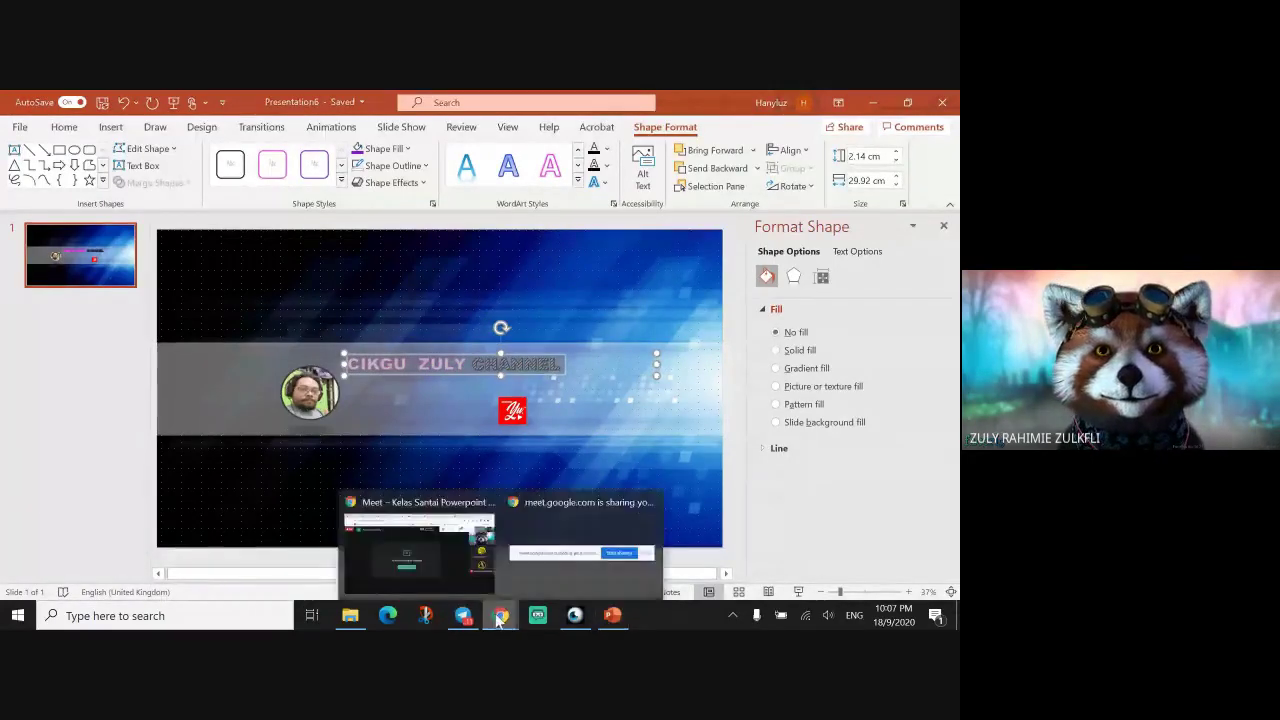
left_click(438, 559)
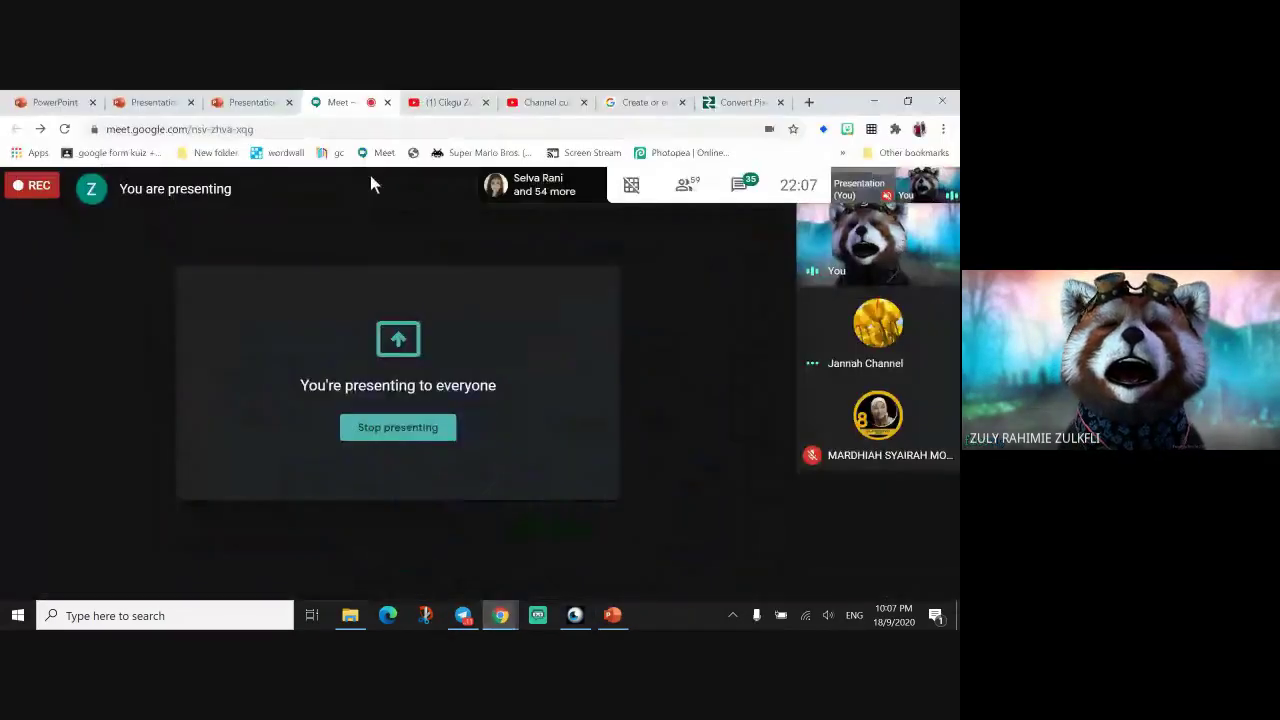
left_click(780, 102)
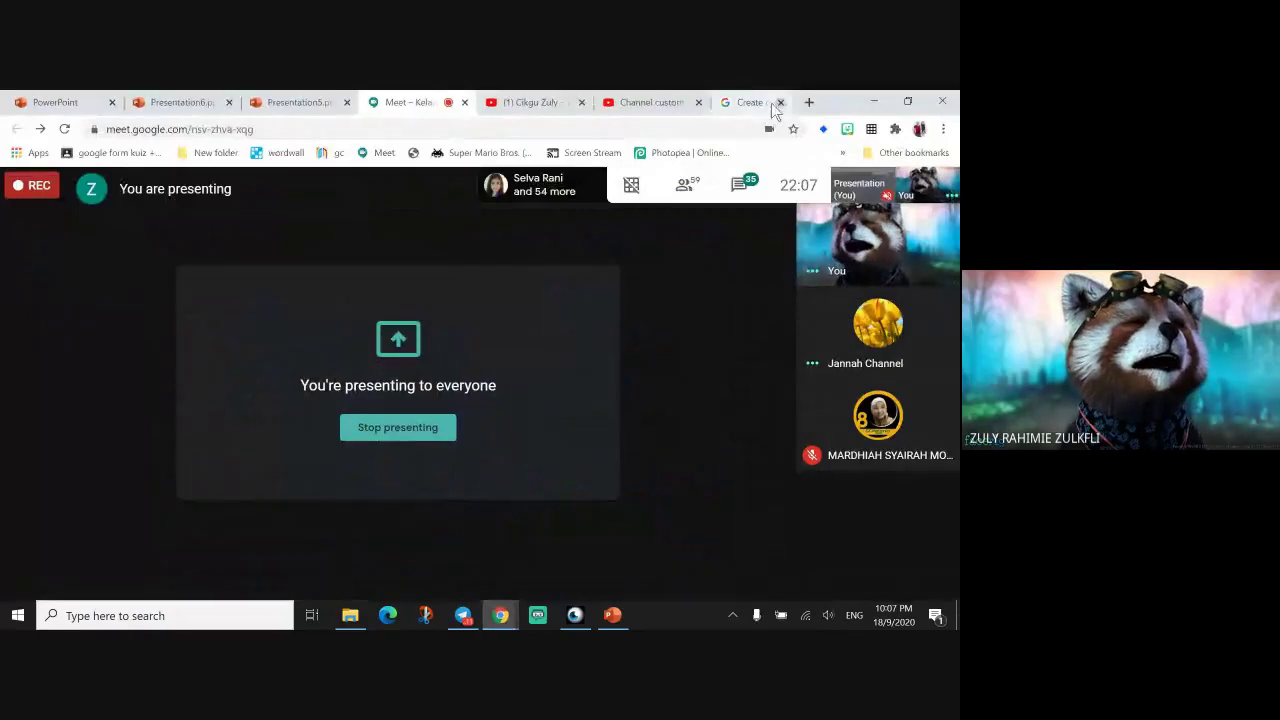
left_click(780, 102)
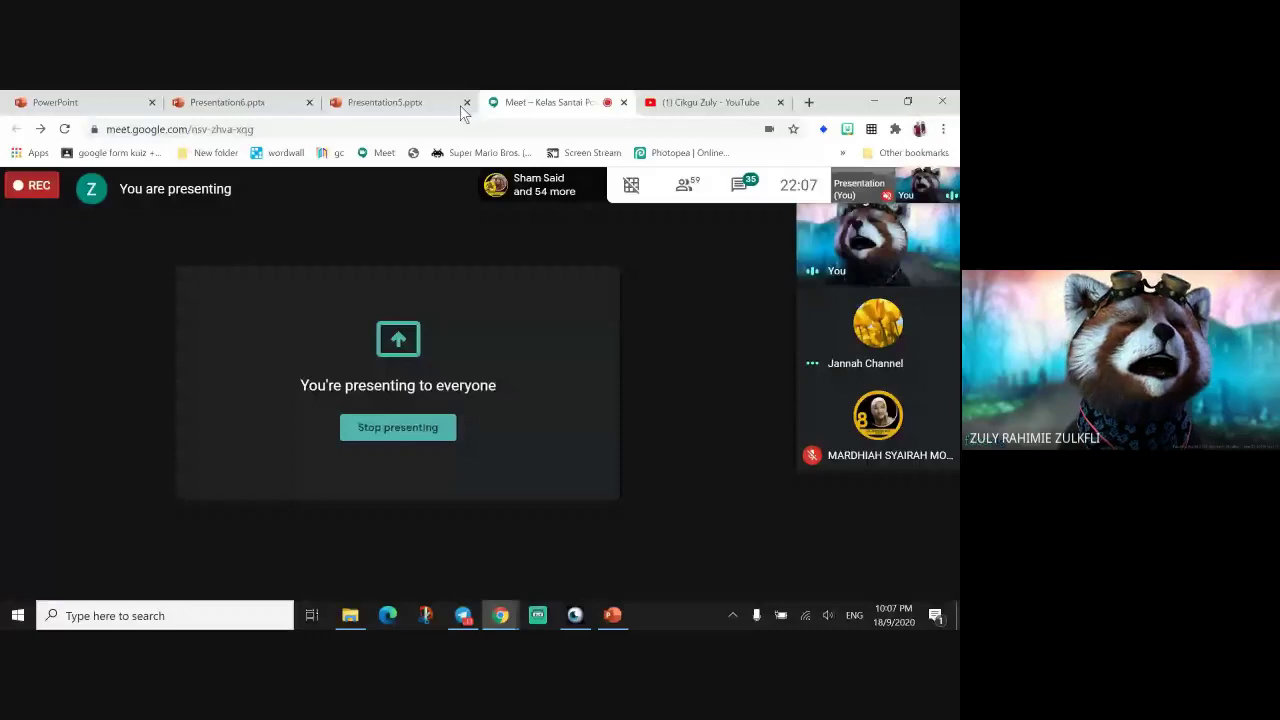
left_click(466, 102)
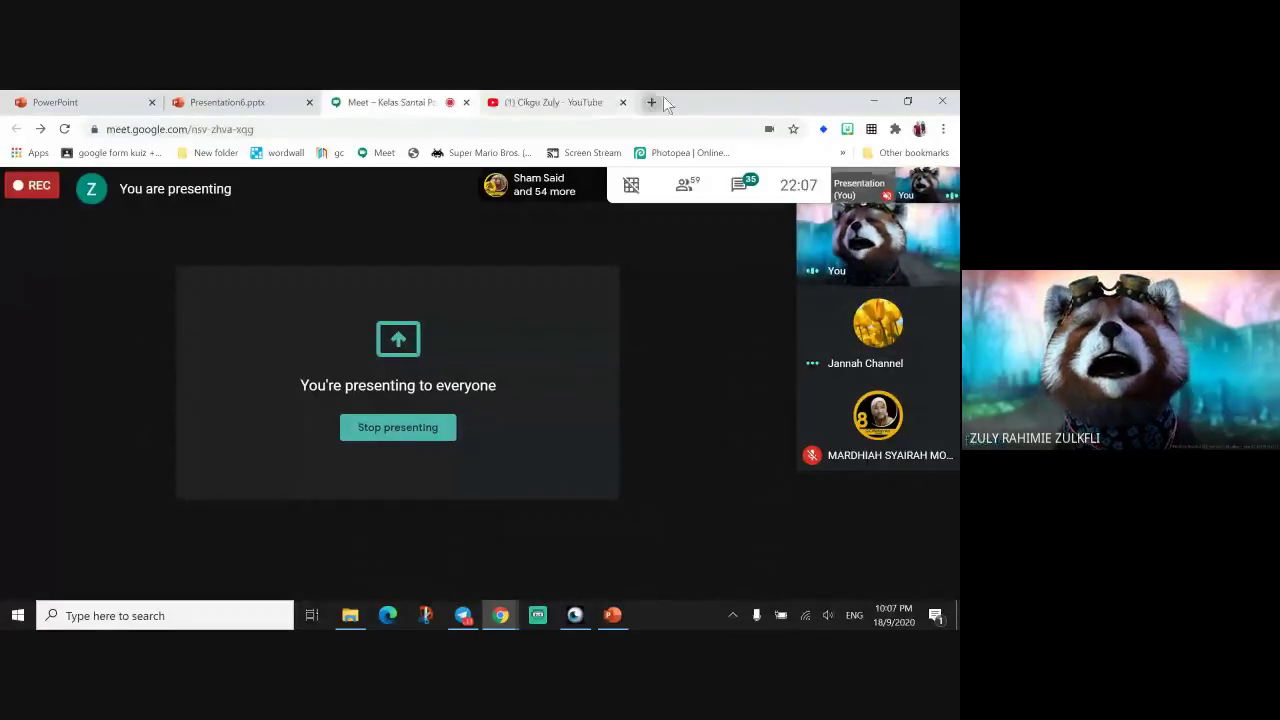
Load google.com in place of the YouTube channel page.
left_click(580, 102)
left_click(455, 129)
type("google.com")
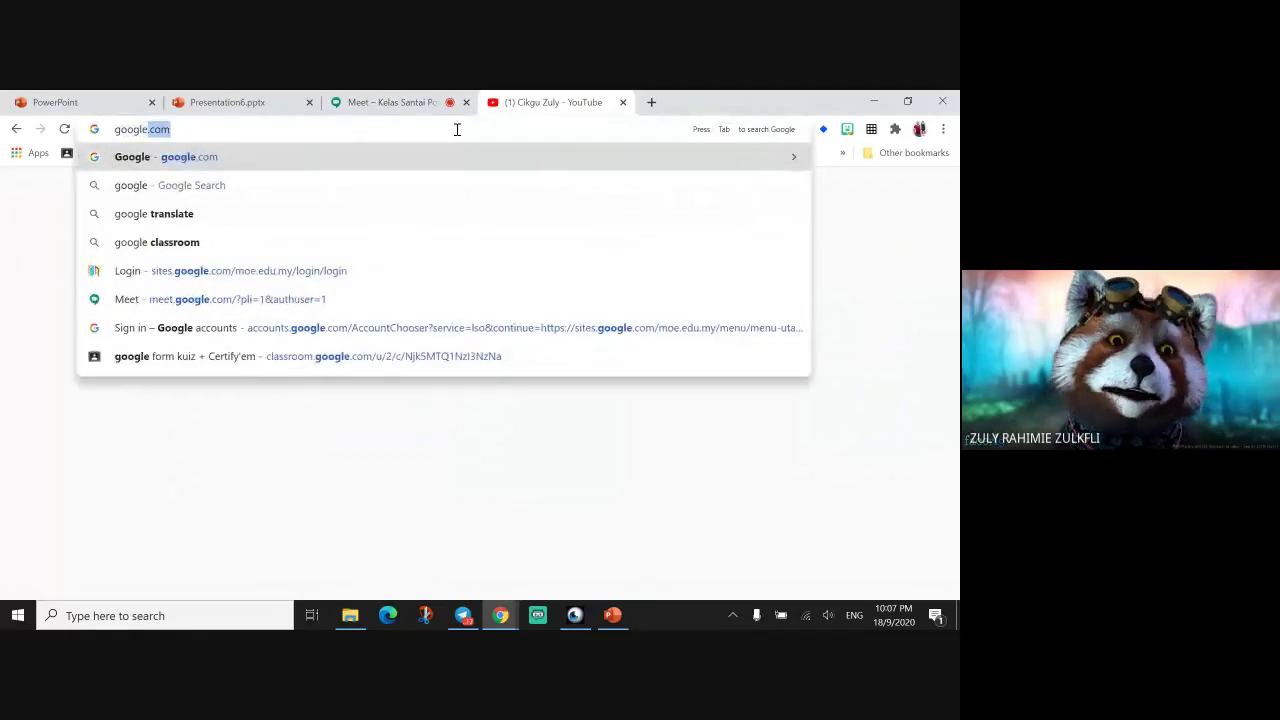
key("Return")
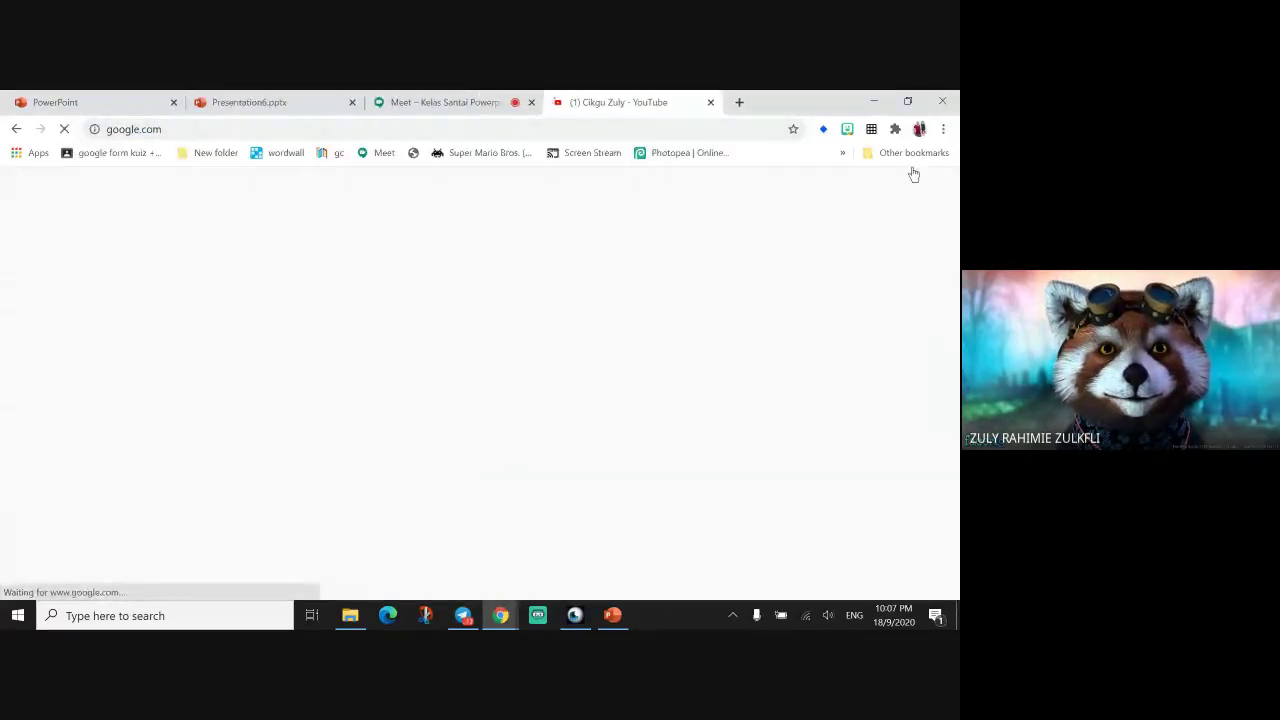
left_click(841, 154)
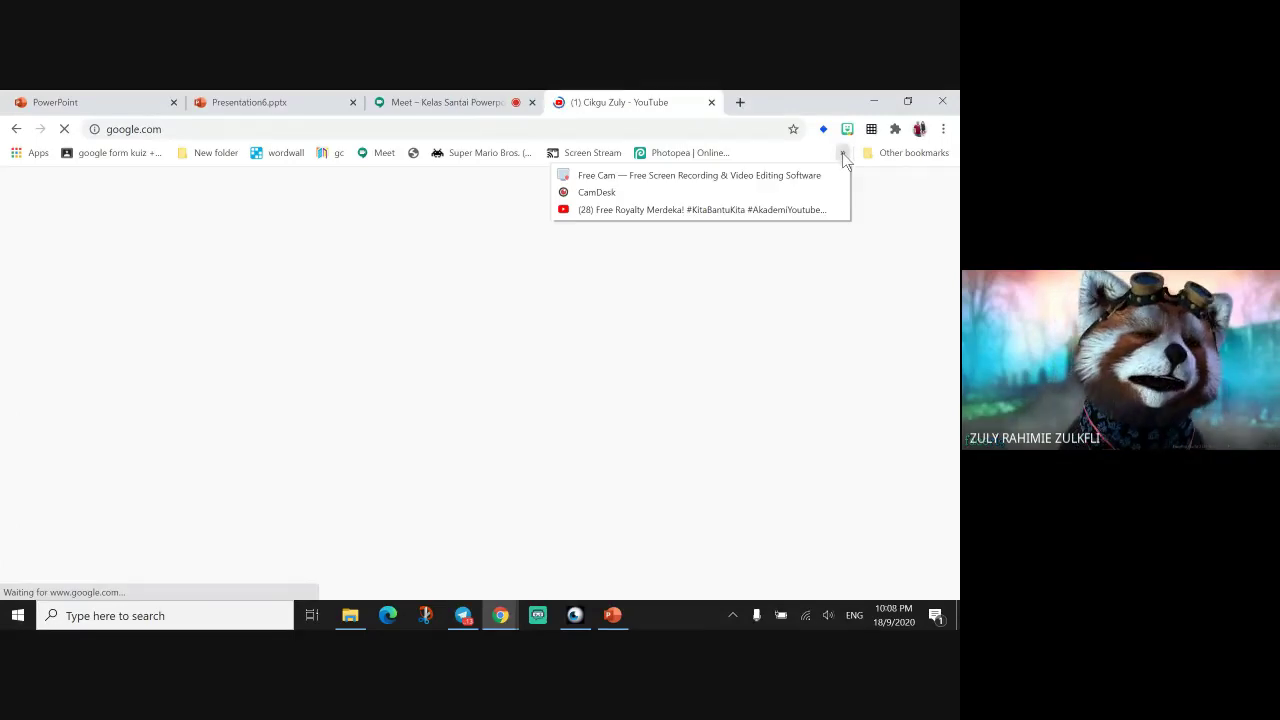
left_click(853, 289)
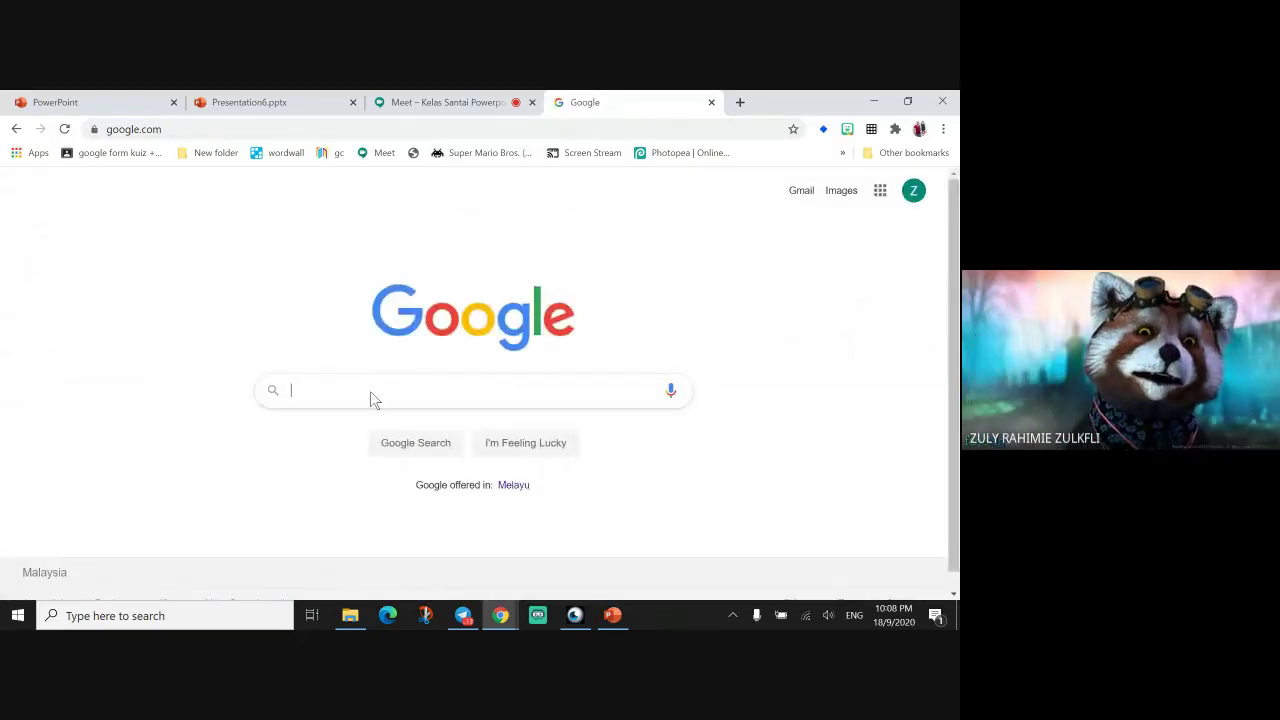
Search Google for "3d text free".
type("3d")
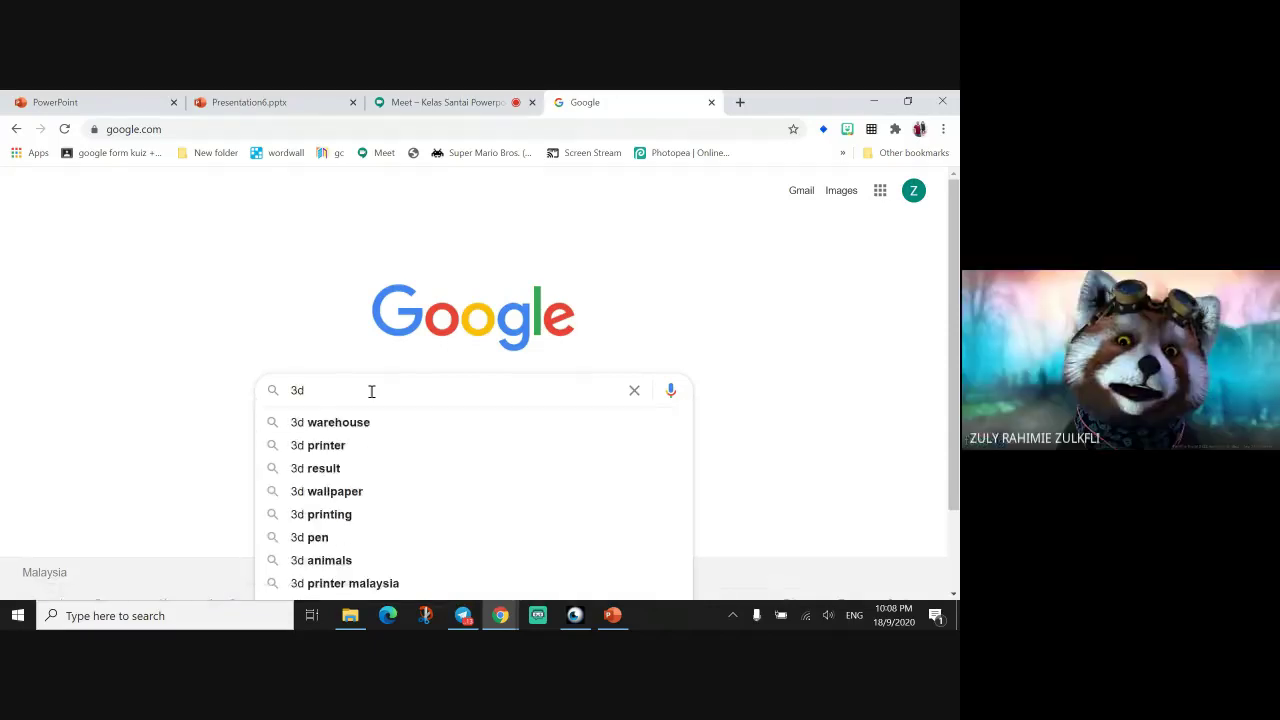
type(" text")
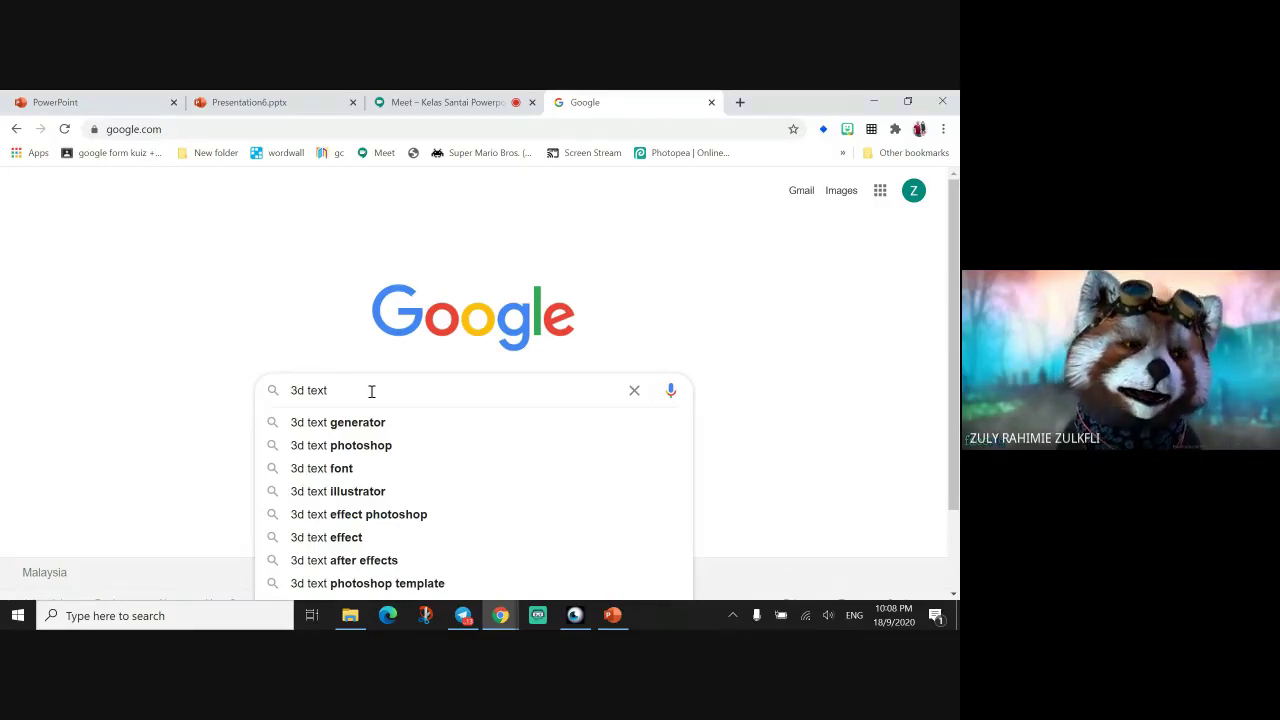
type("free")
key("Return")
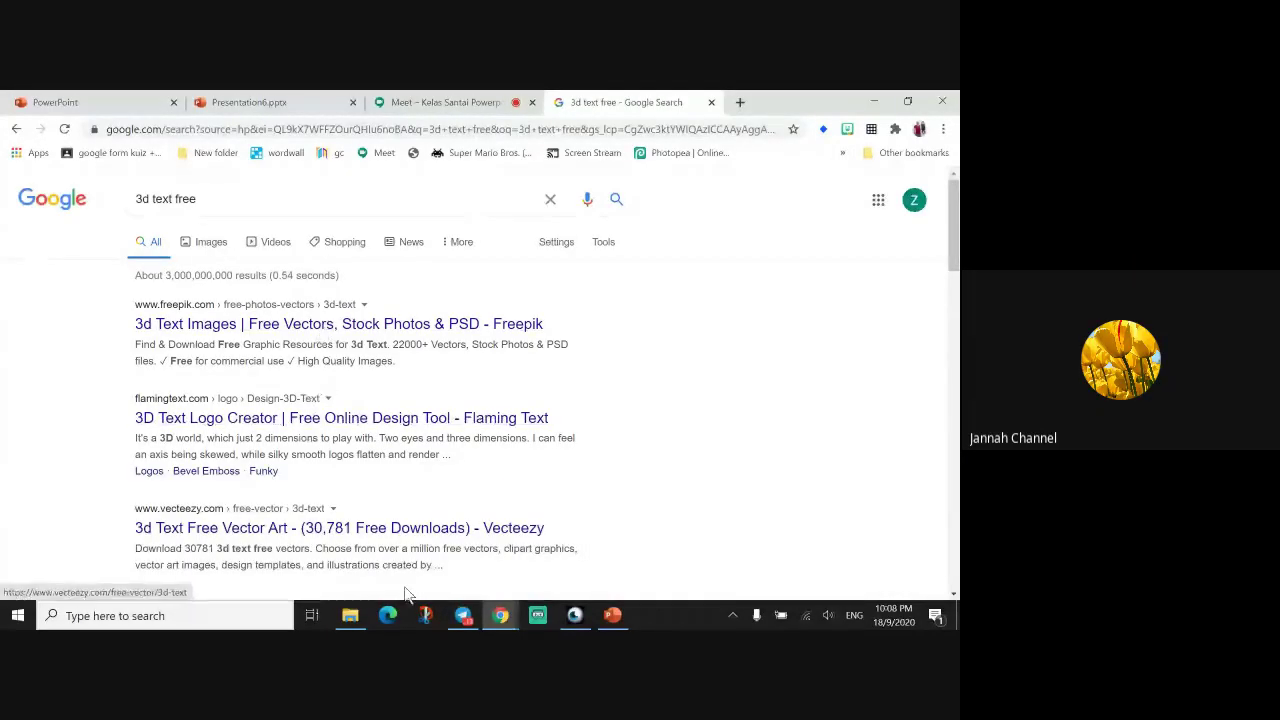
Go to the Google Meet call and mute the participant whose microphone is on for everyone.
left_click(500, 615)
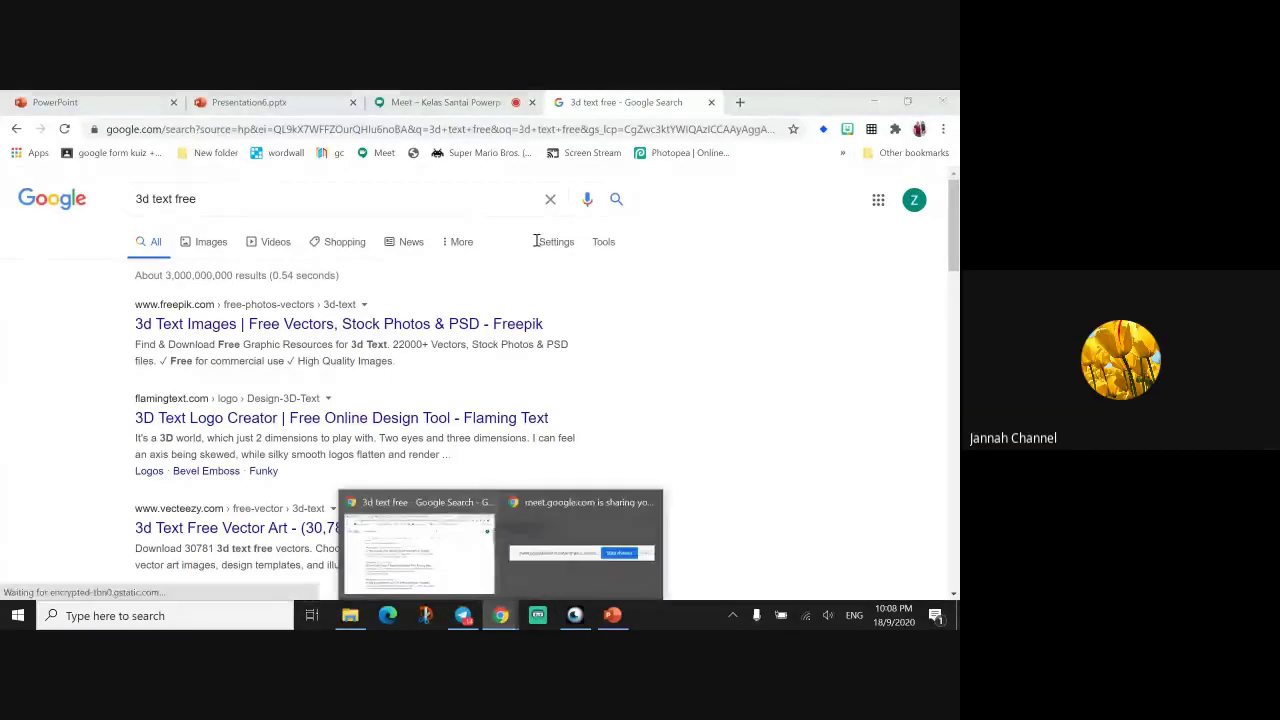
left_click(470, 104)
left_click(879, 336)
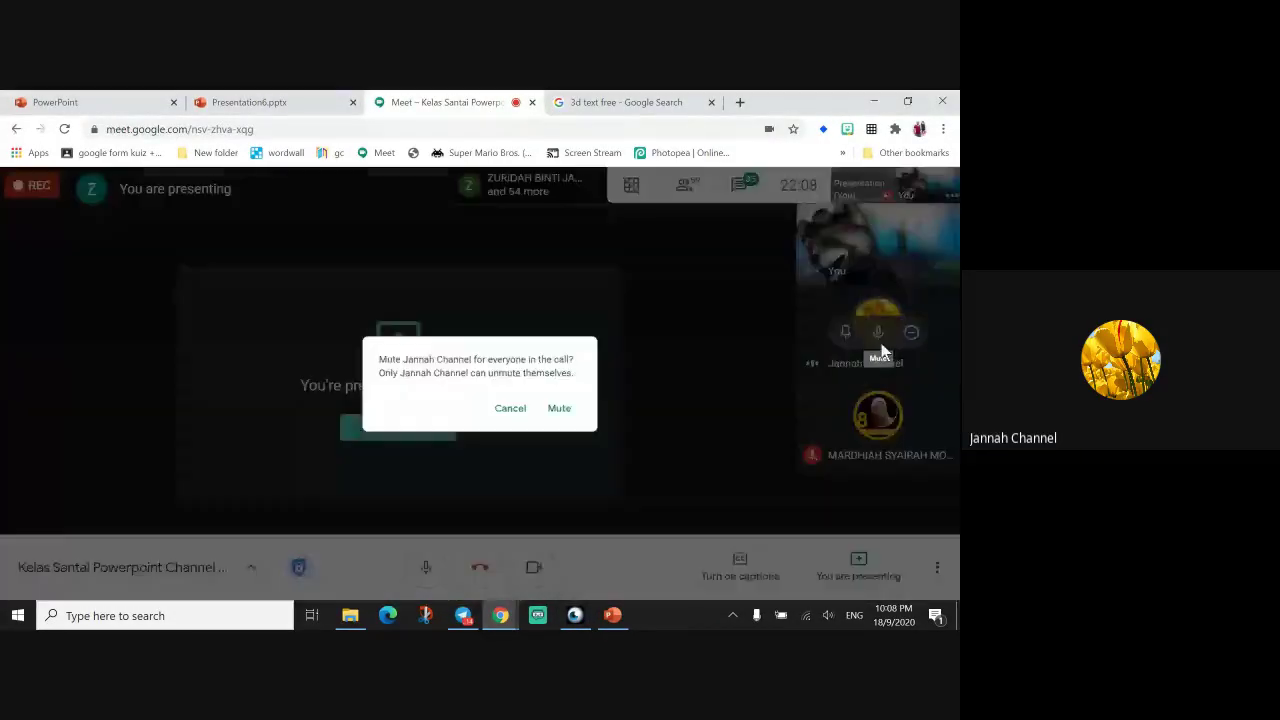
left_click(560, 412)
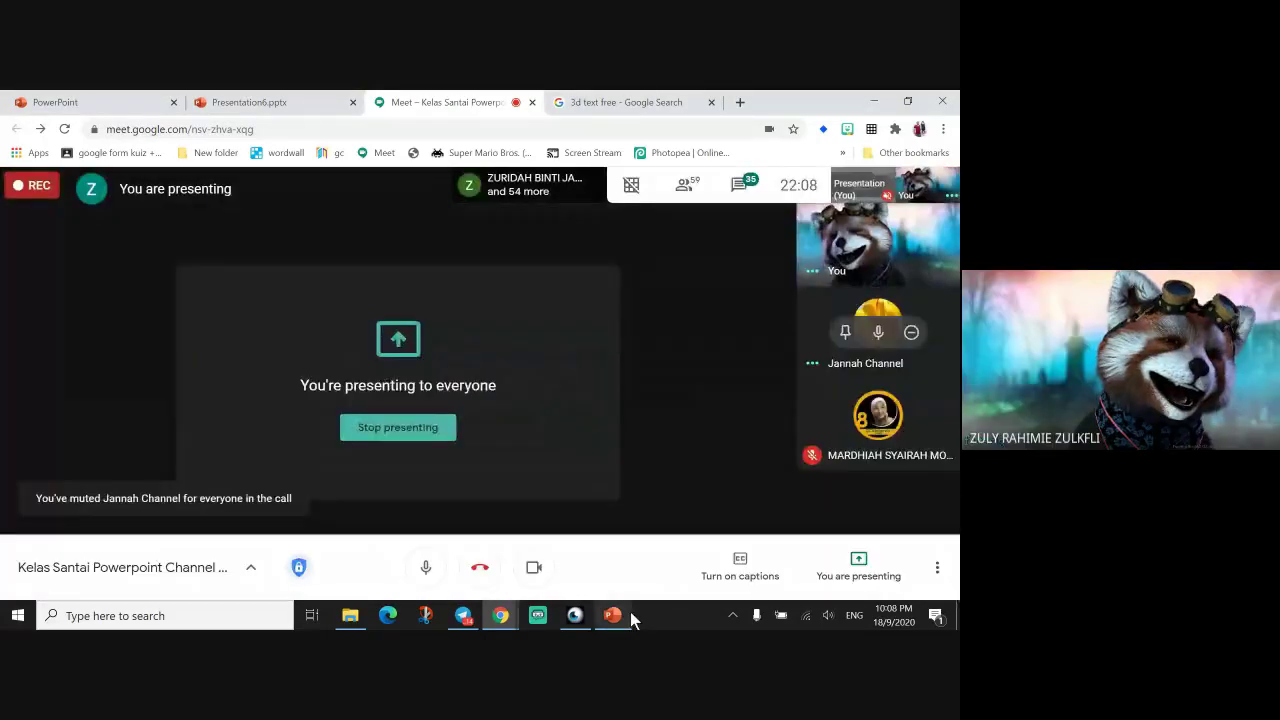
Open the Flaming Text 3D Text Logo Creator from the search results and look over its text settings and styles.
left_click(588, 105)
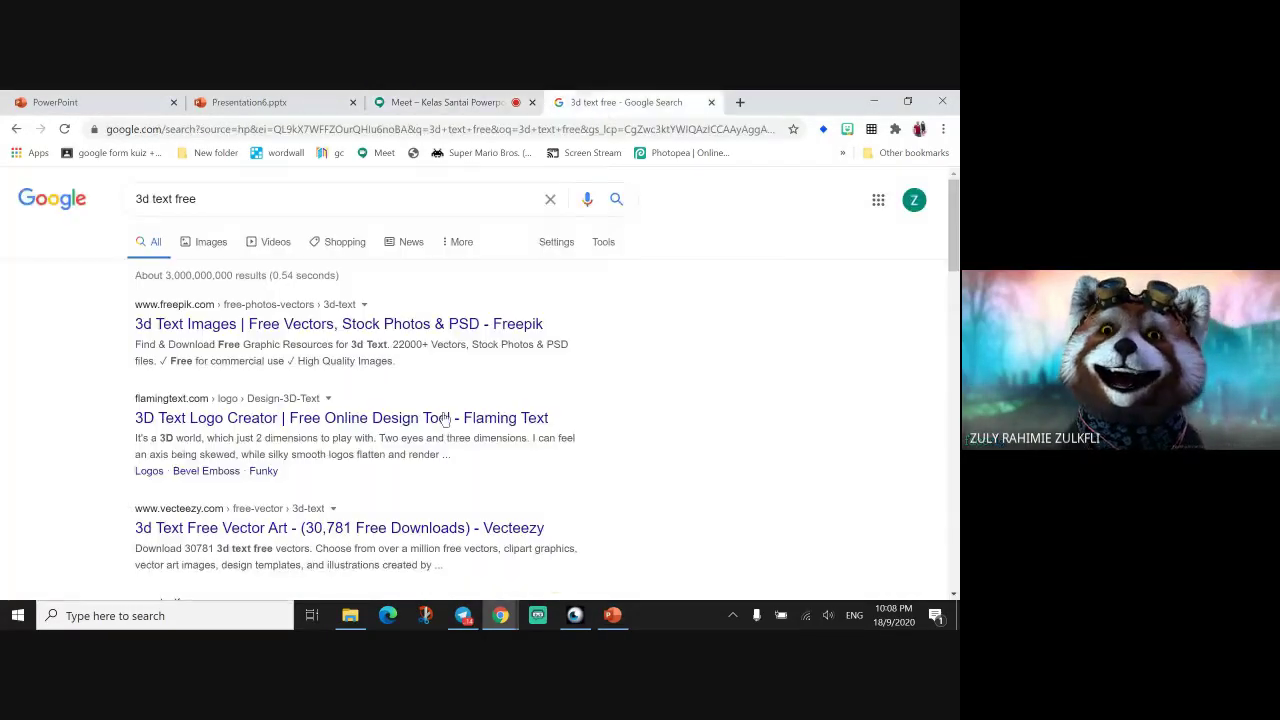
left_click(277, 424)
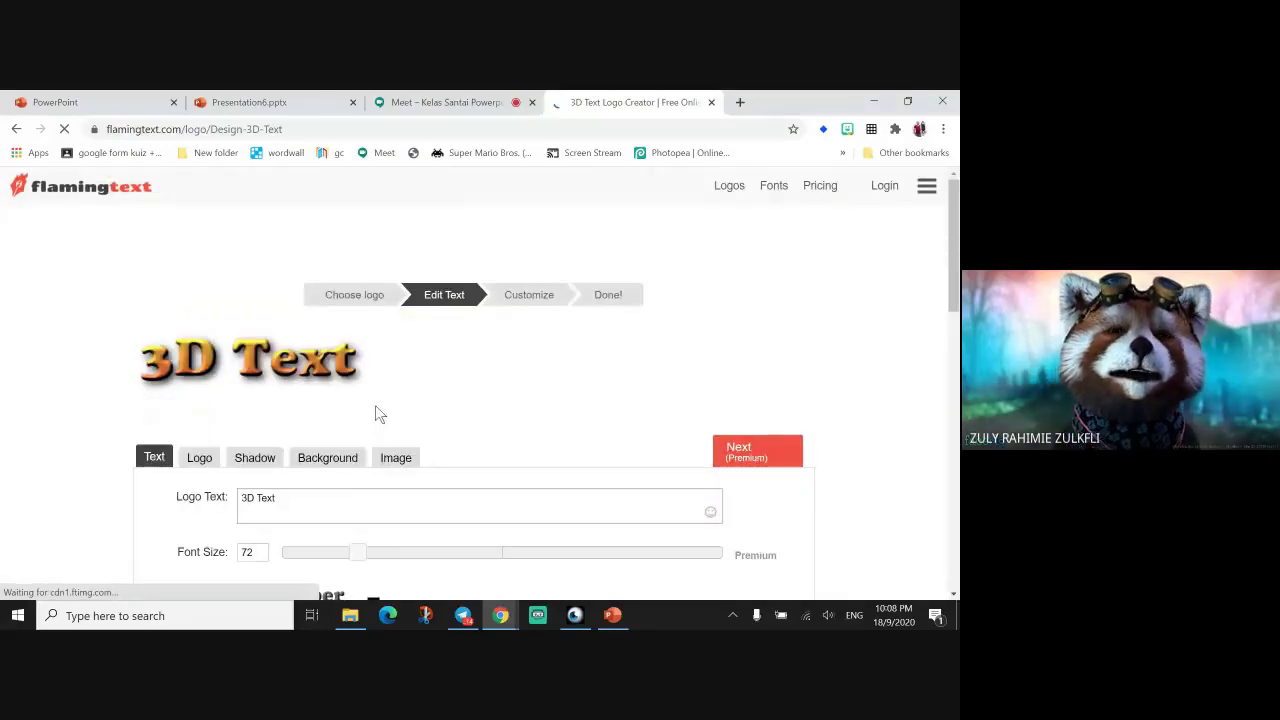
scroll(375, 405, "down", 3)
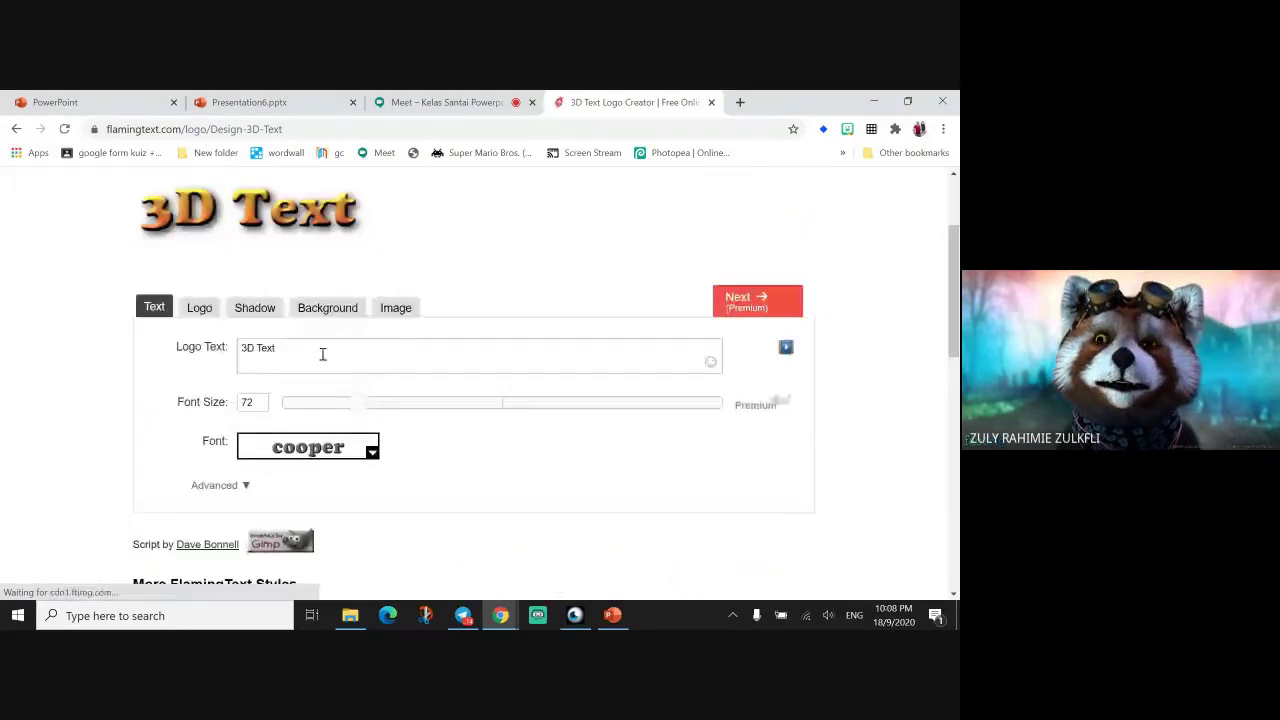
scroll(441, 402, "down", 4)
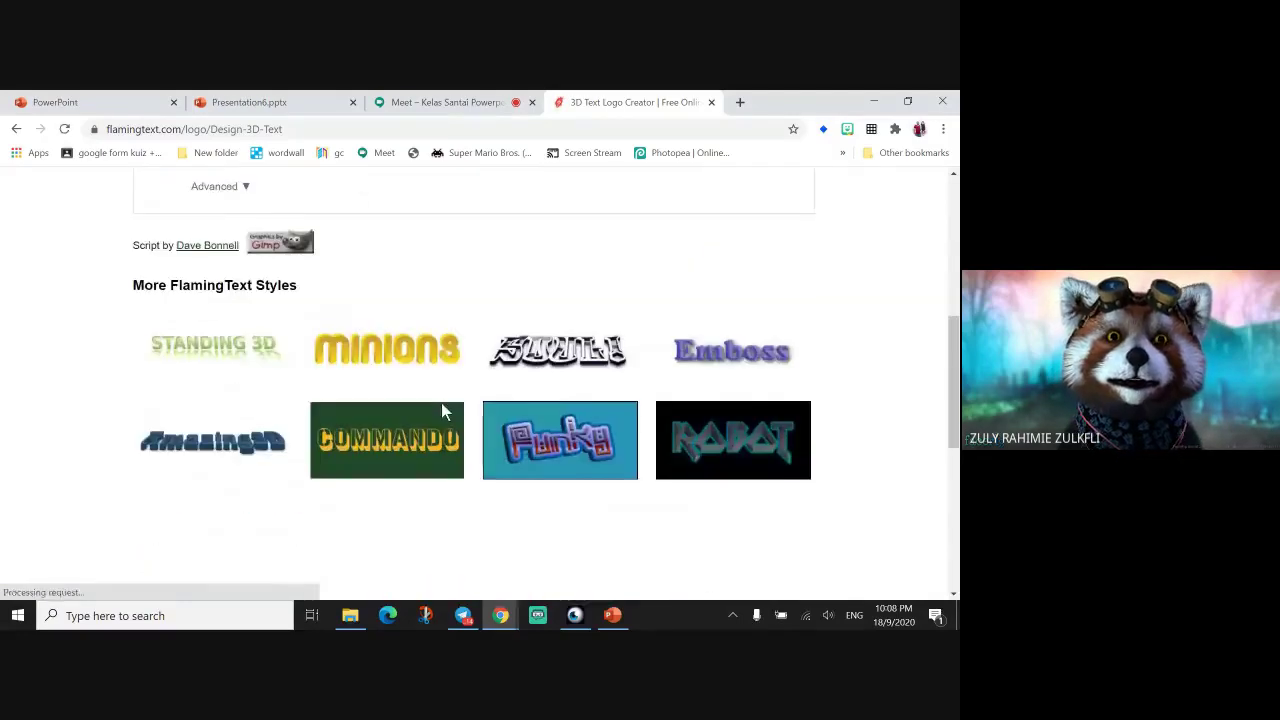
Replace the 3D Text style's logo text with the channel name.
scroll(441, 402, "up", 3)
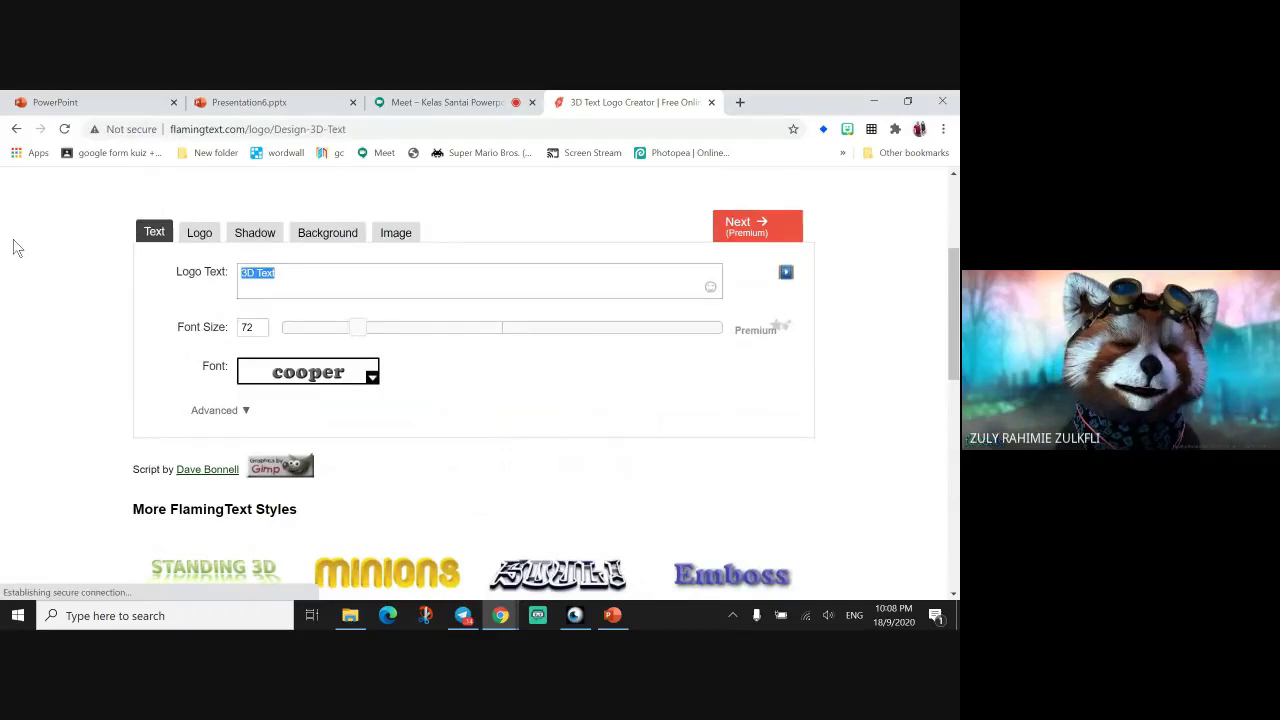
type("Cha")
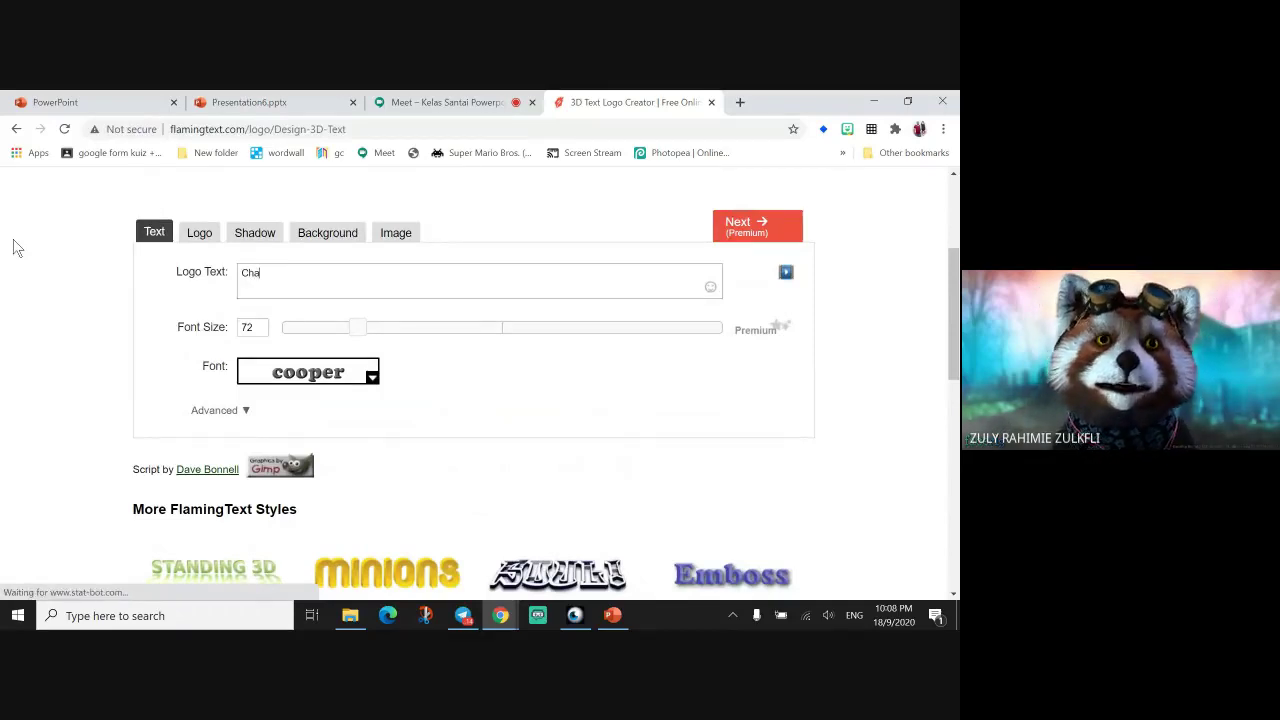
type("nnel Cikgu Zuly")
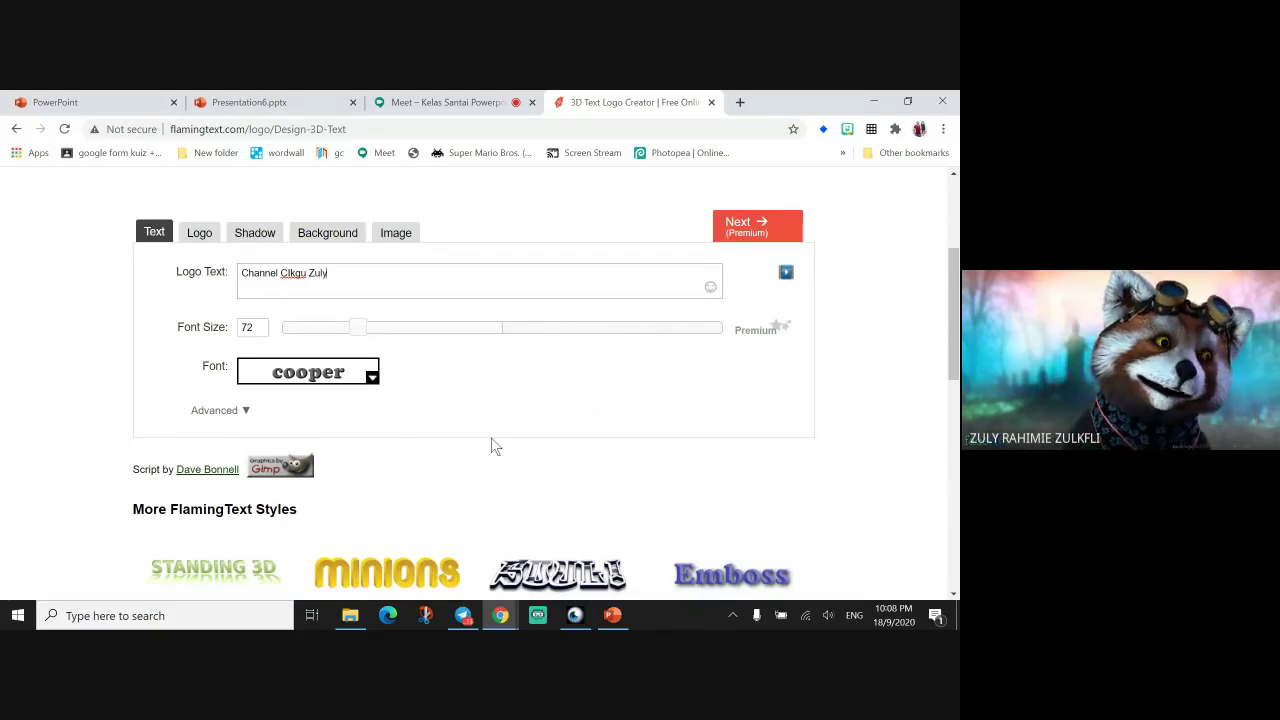
Browse the additional FlamingText styles and open the Standing 3D logo style.
scroll(491, 446, "down", 1)
scroll(585, 533, "down", 2)
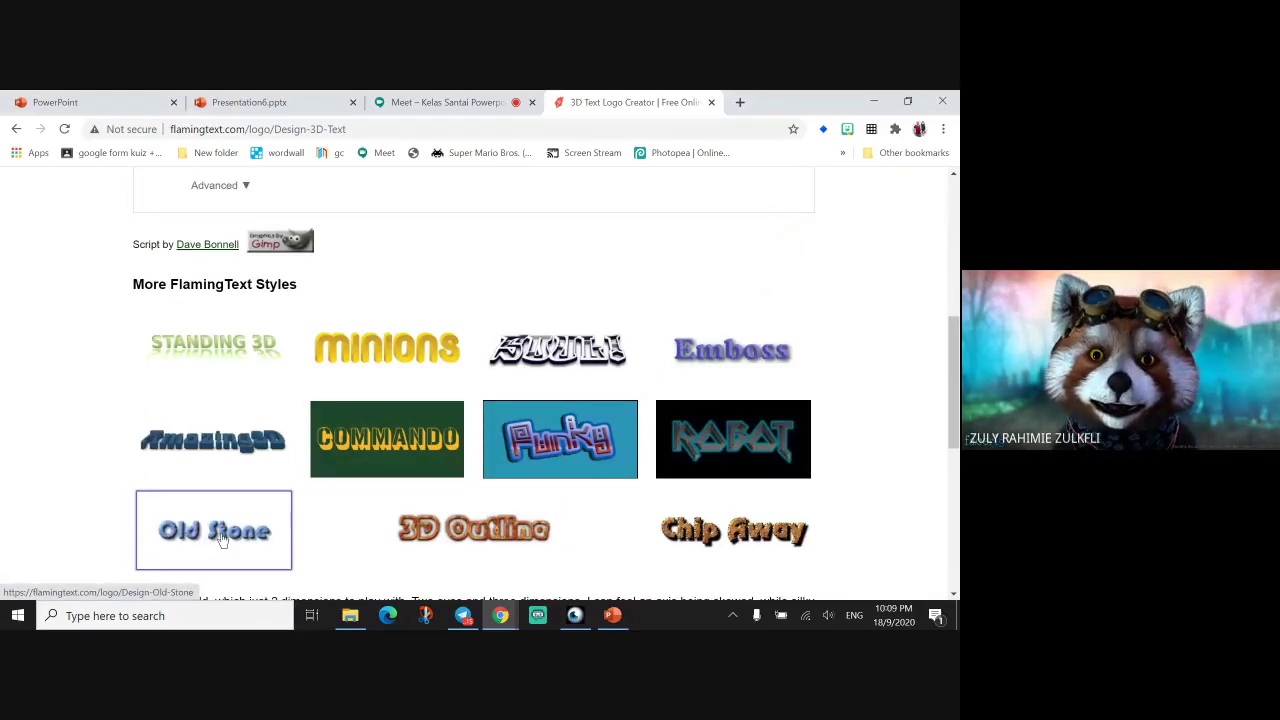
scroll(230, 535, "down", 1)
left_click(216, 270)
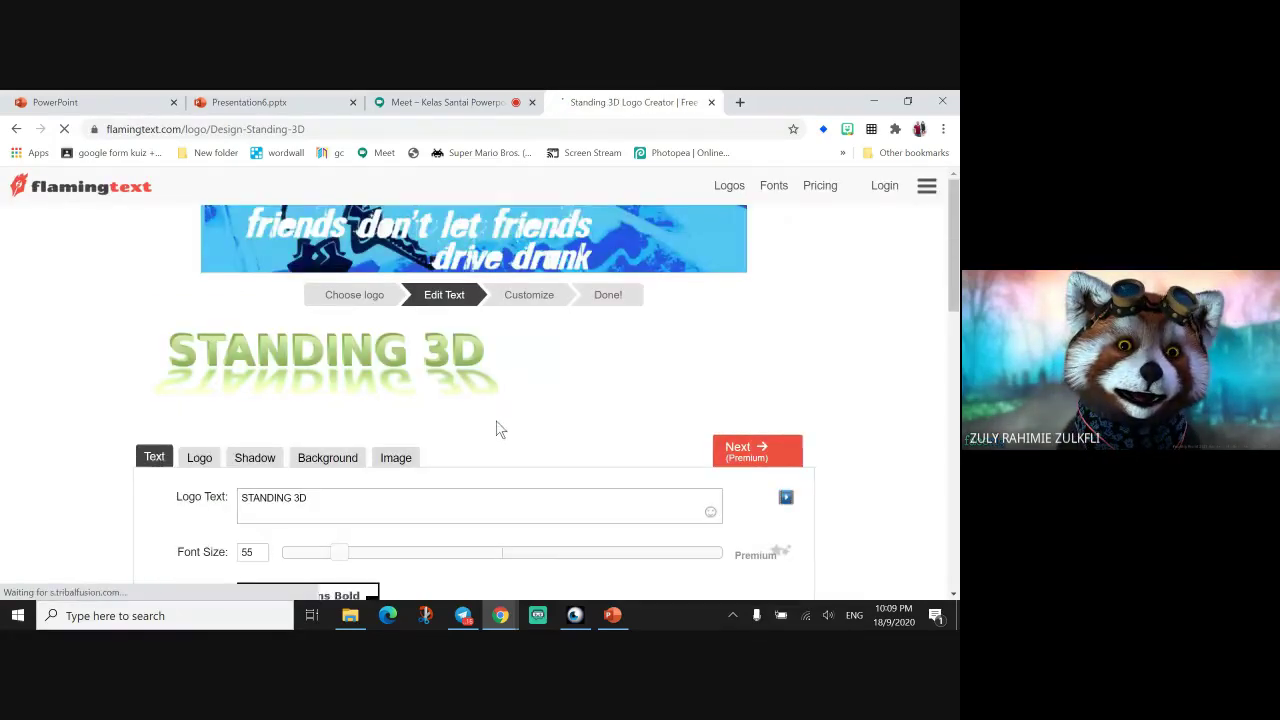
Replace the STANDING 3D sample logo text with the channel name followed by "Channel".
scroll(457, 437, "down", 1)
left_click_drag(349, 428, 128, 423)
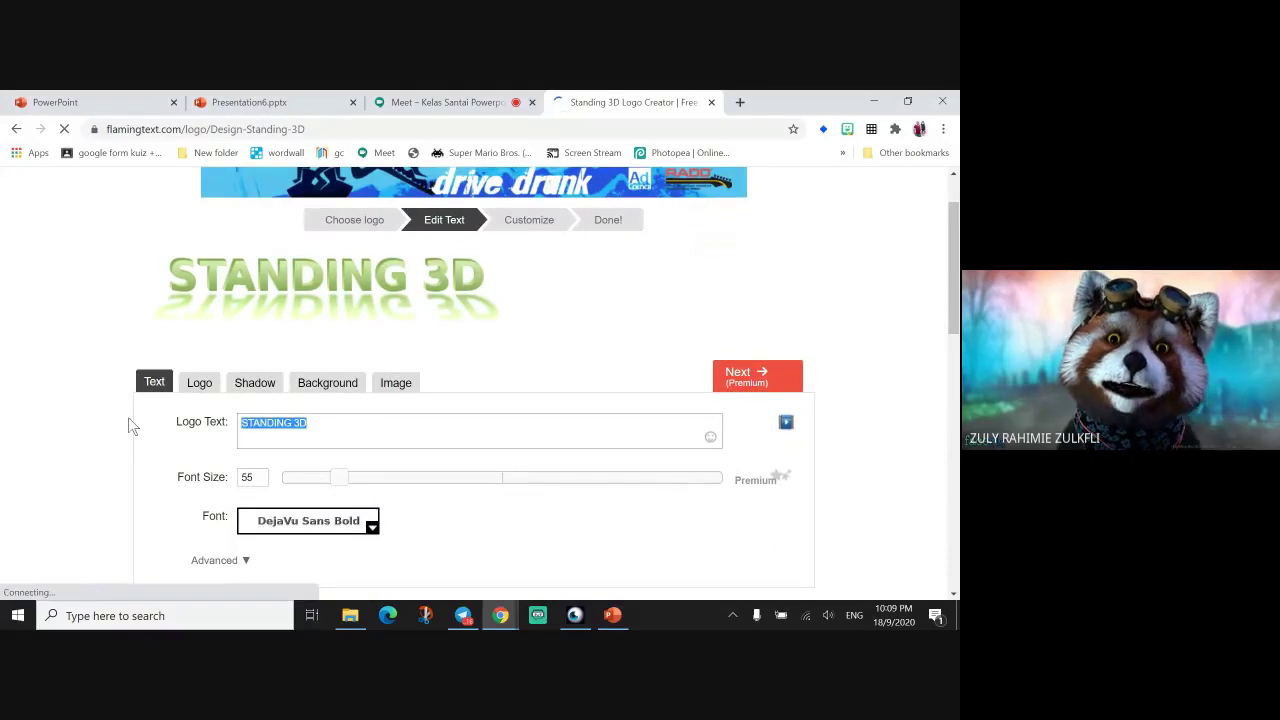
type("Cik")
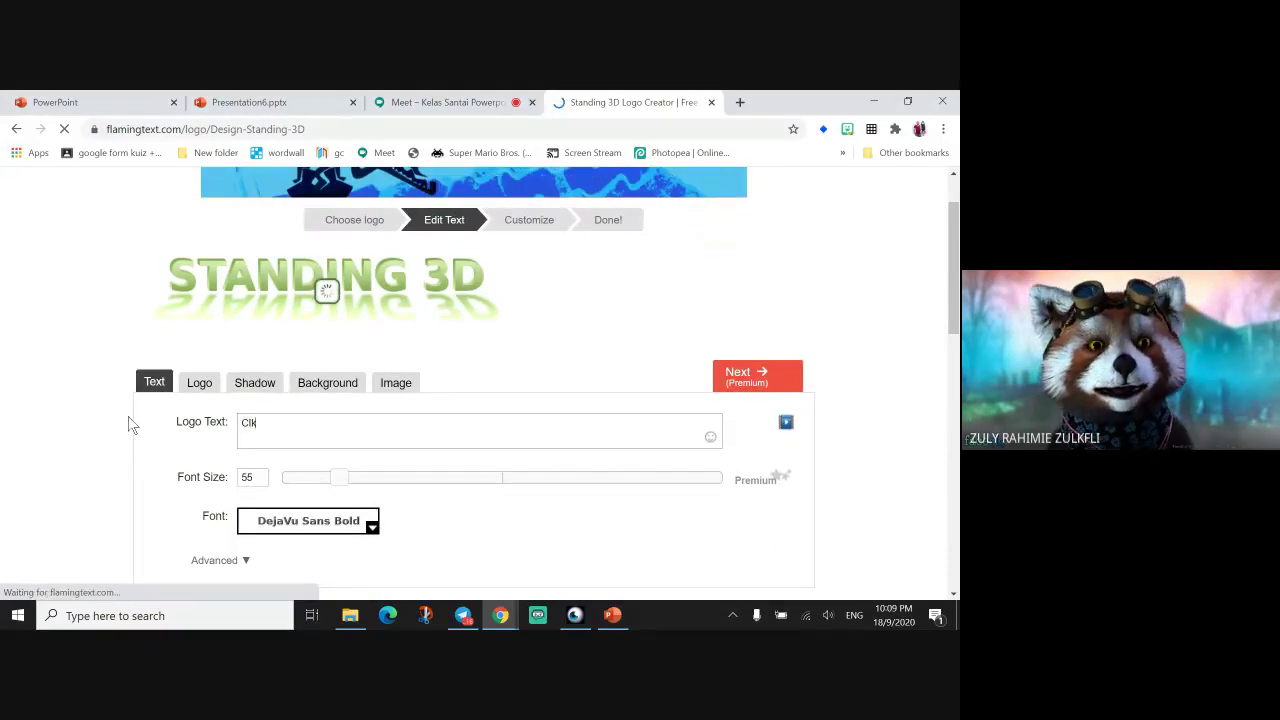
type("gu ZUly")
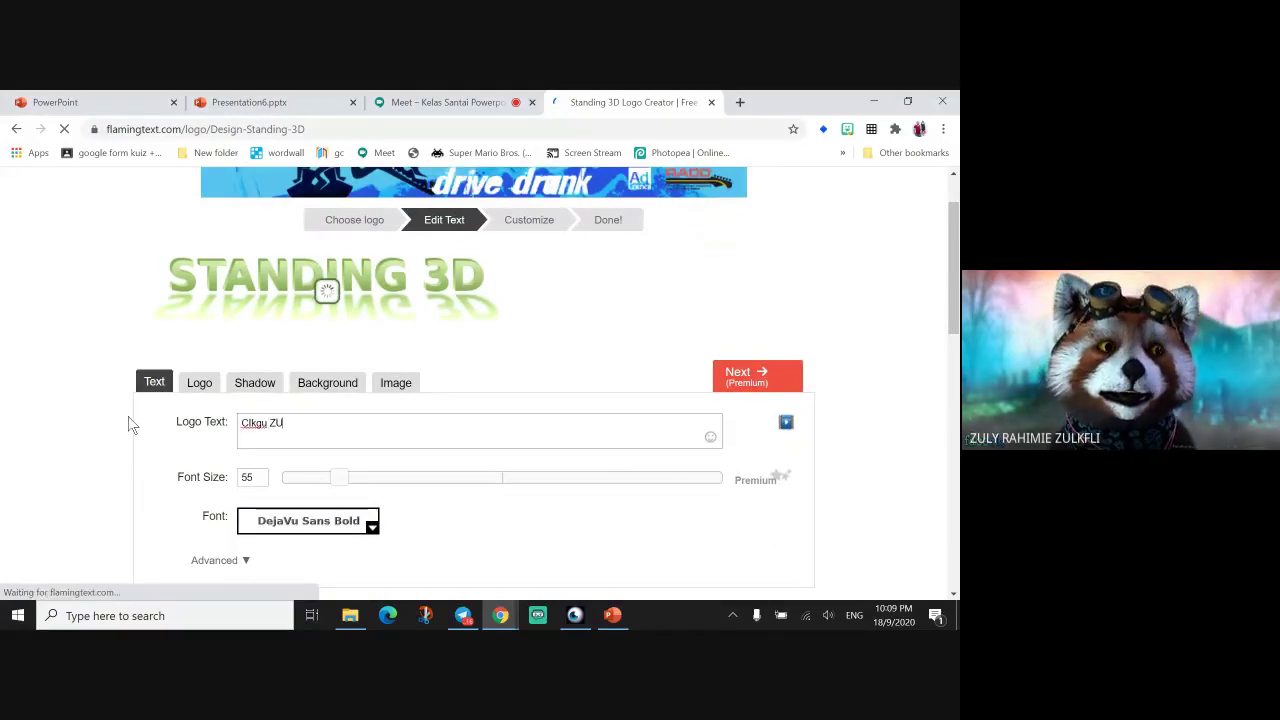
key("BackSpace")
key("BackSpace")
key("BackSpace")
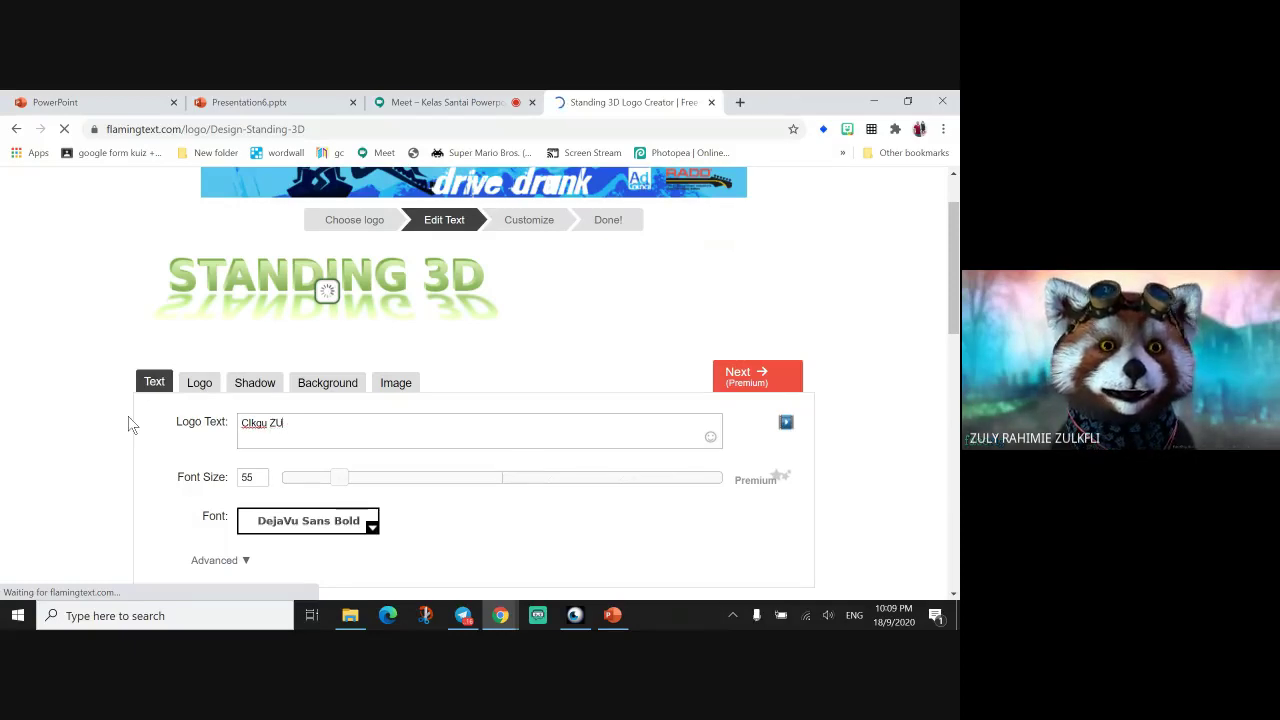
type("uly")
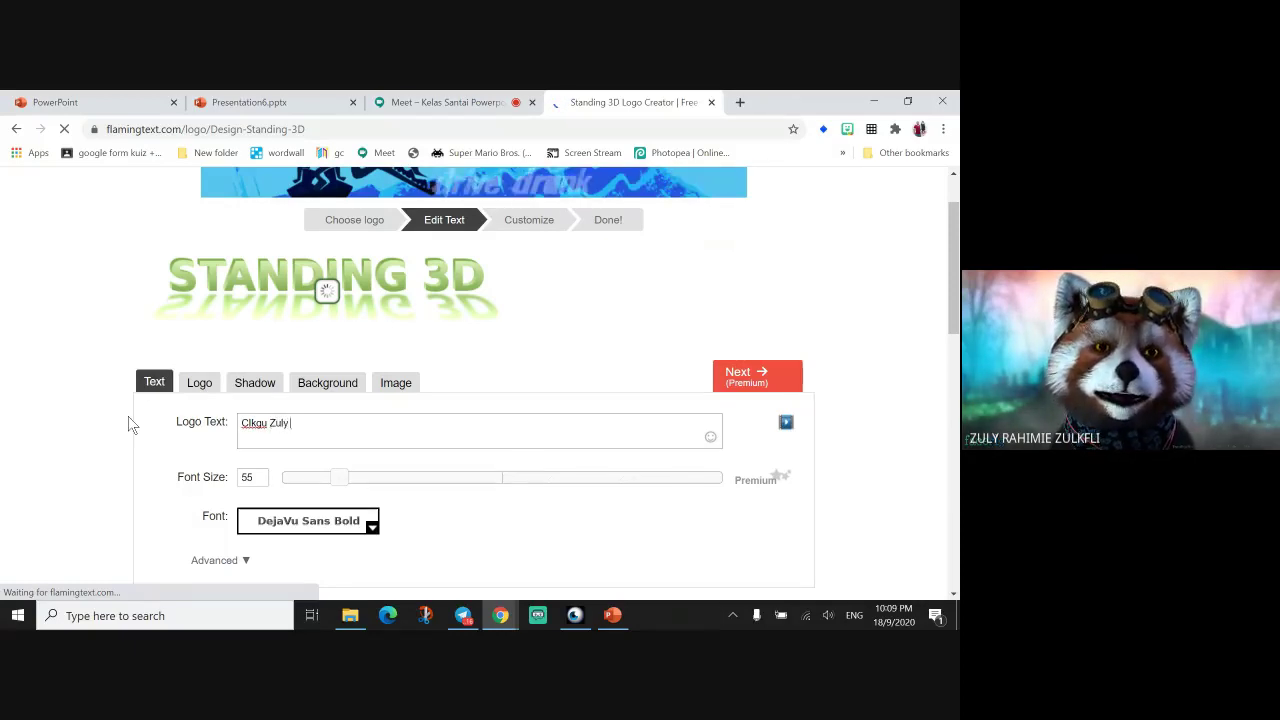
type(" Channel")
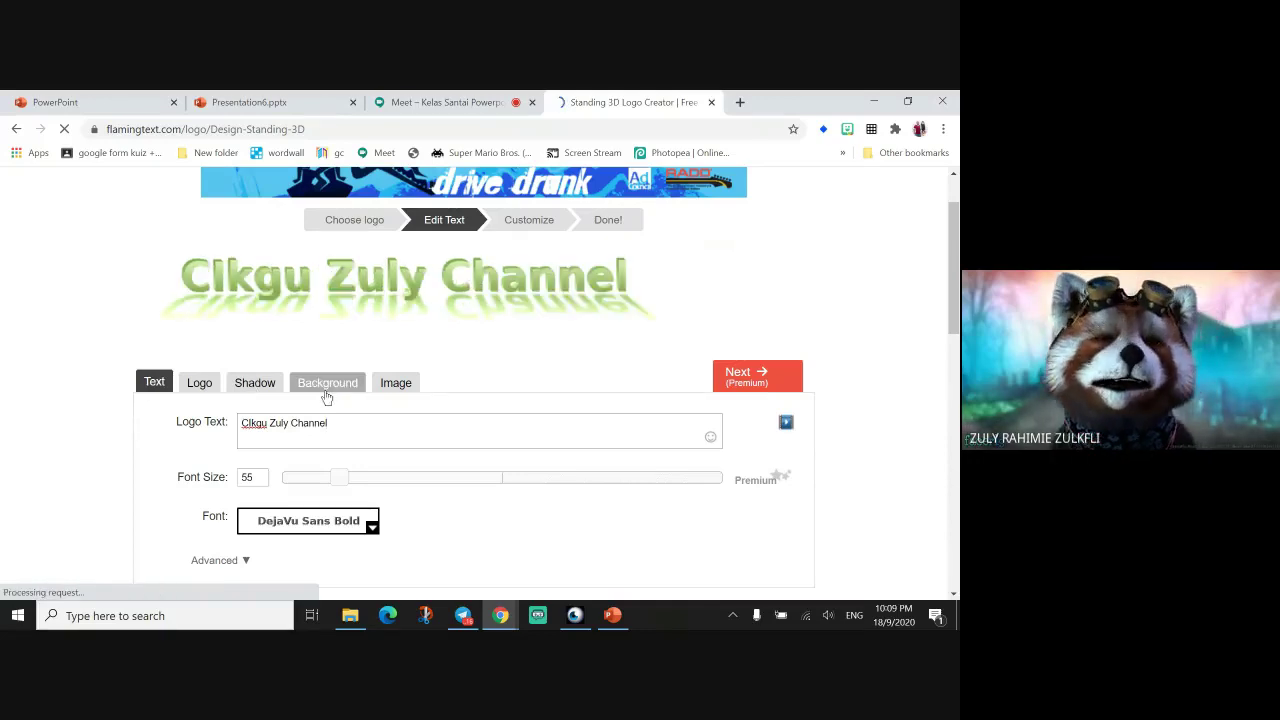
Try to save the logo preview image and check the Logo settings.
right_click(363, 272)
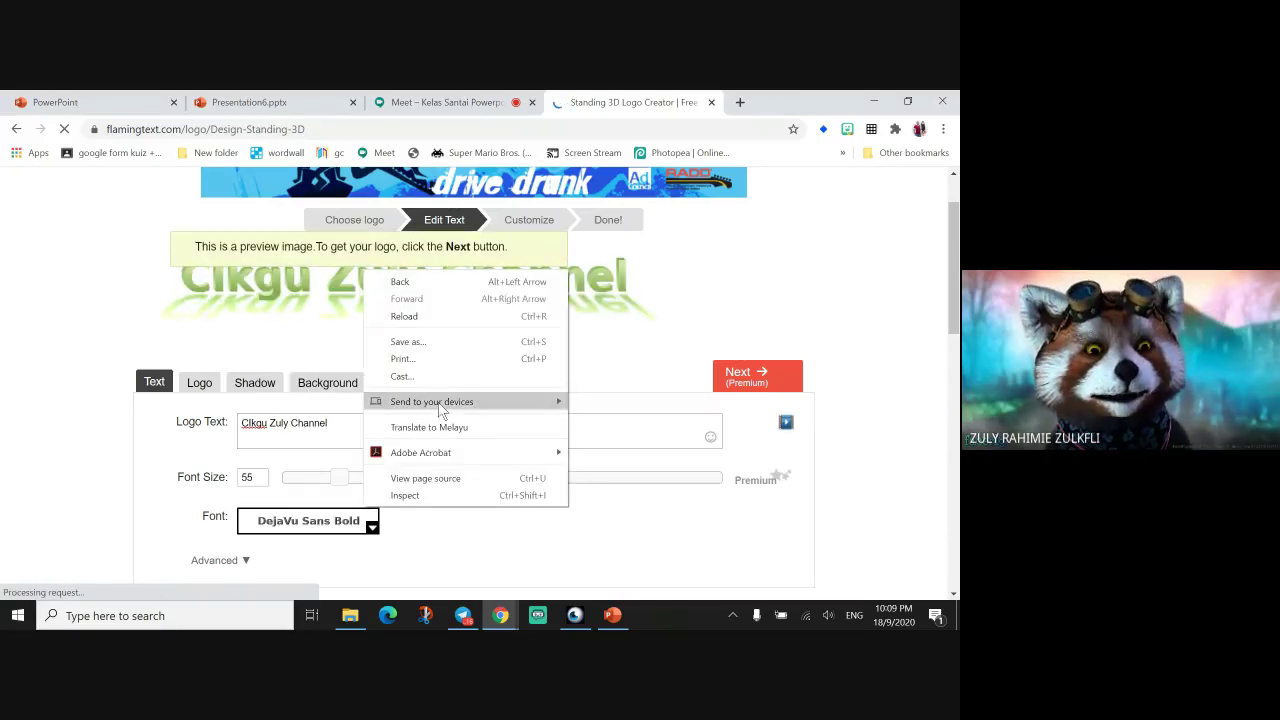
left_click(338, 305)
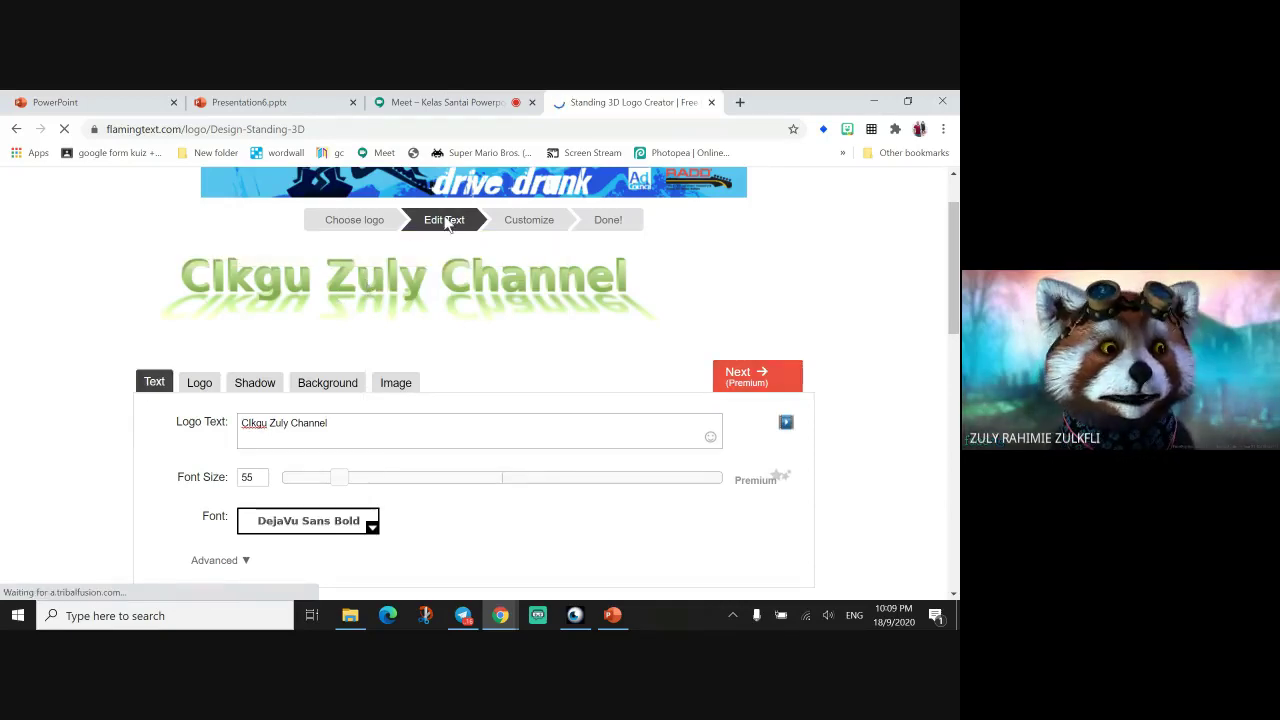
scroll(564, 357, "down", 1)
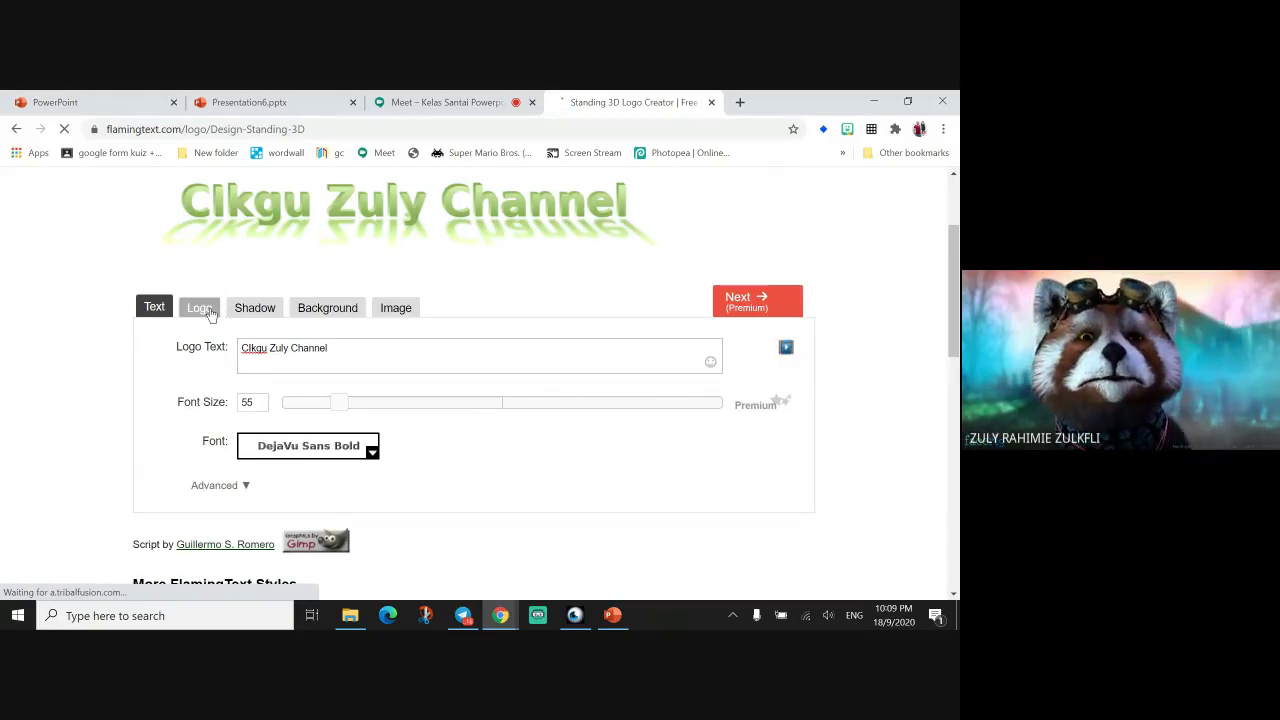
left_click(201, 309)
left_click(154, 307)
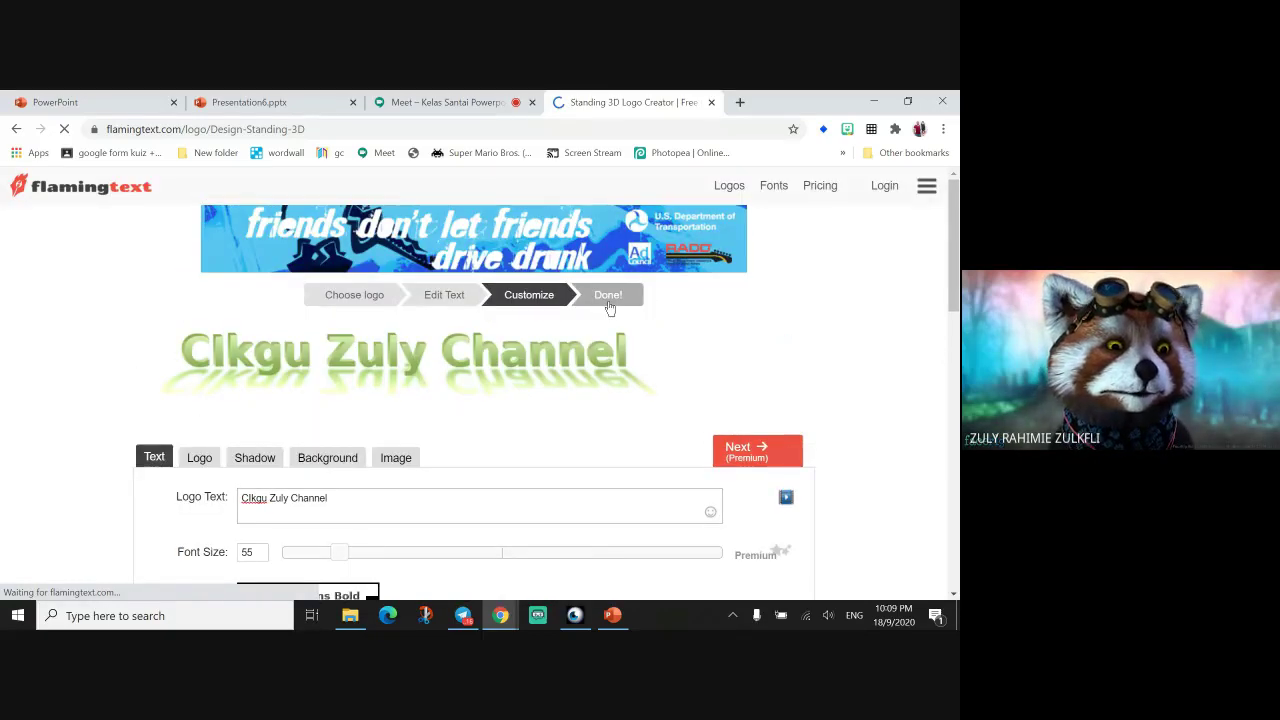
Finish the Standing 3D logo and save its image to the Desktop as the PNG coollogo_com-1949242.
left_click(608, 296)
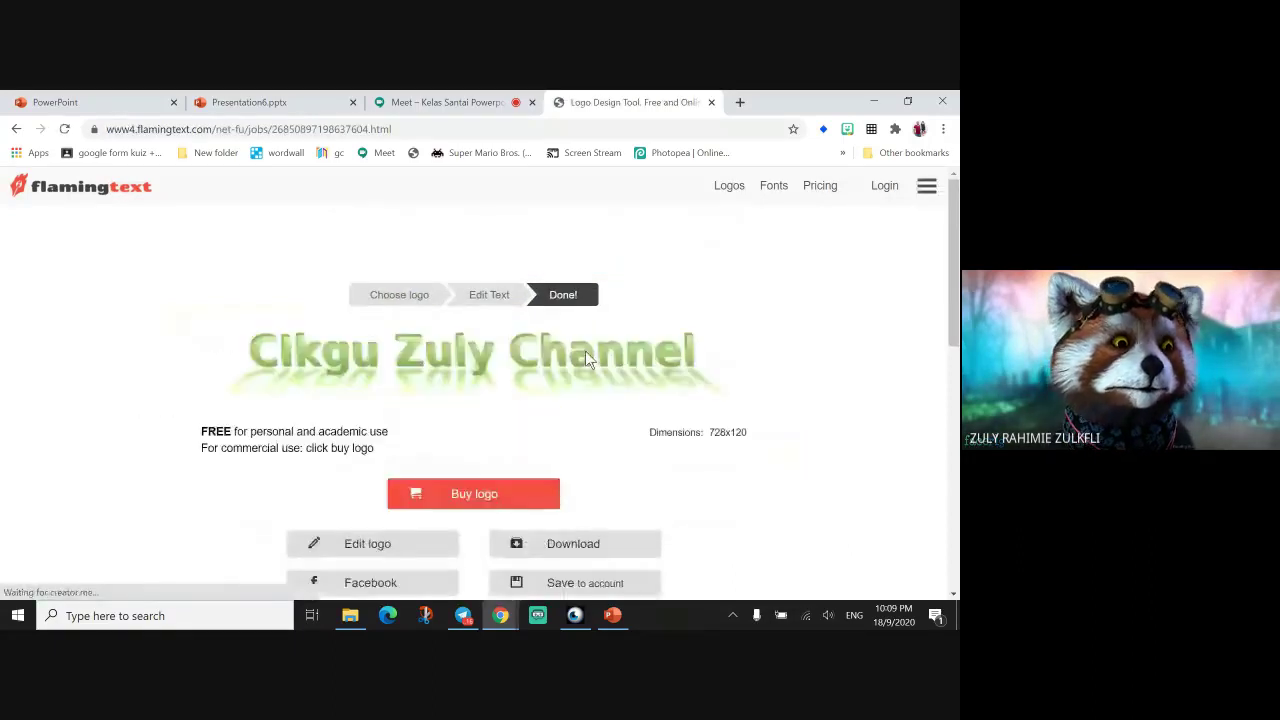
right_click(586, 352)
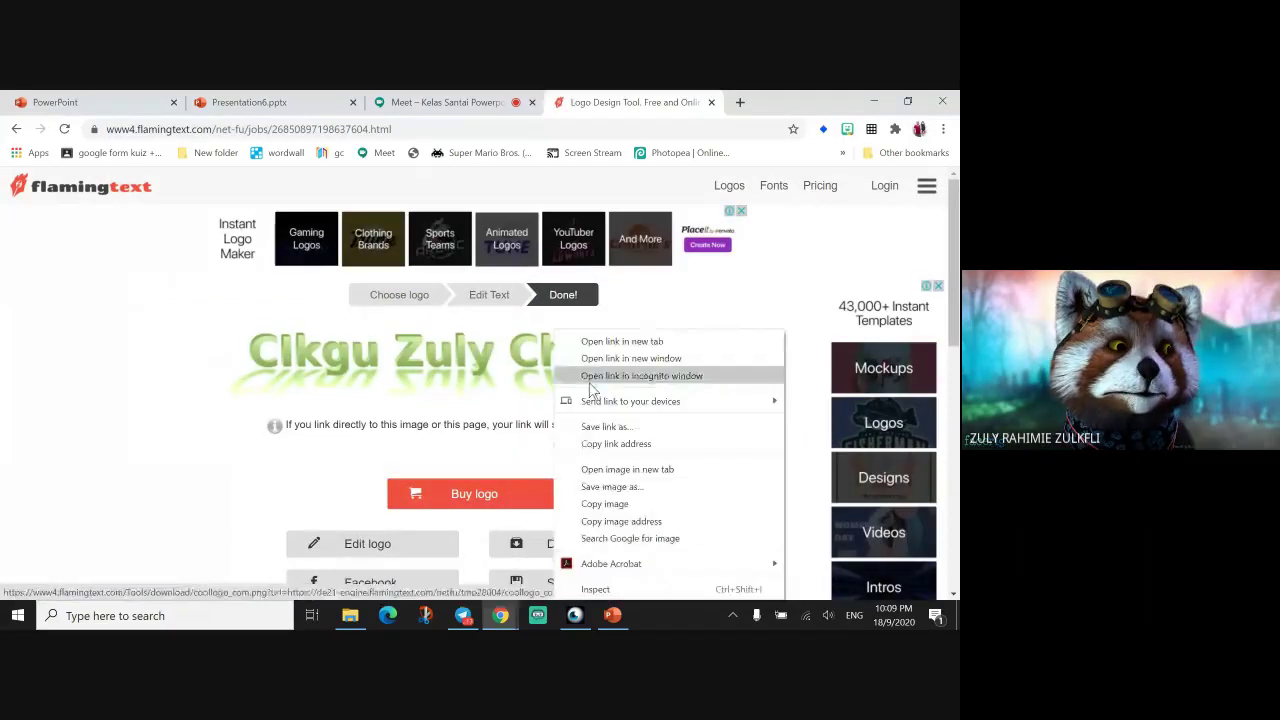
left_click(640, 488)
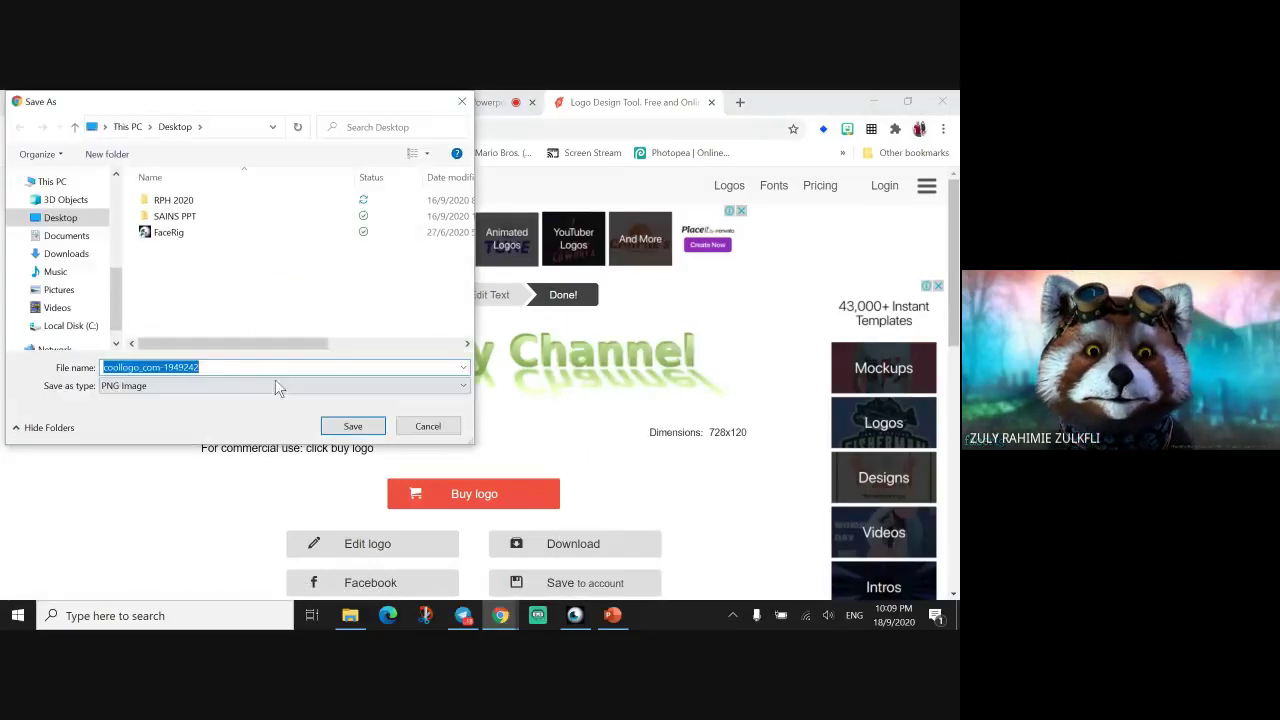
left_click(346, 426)
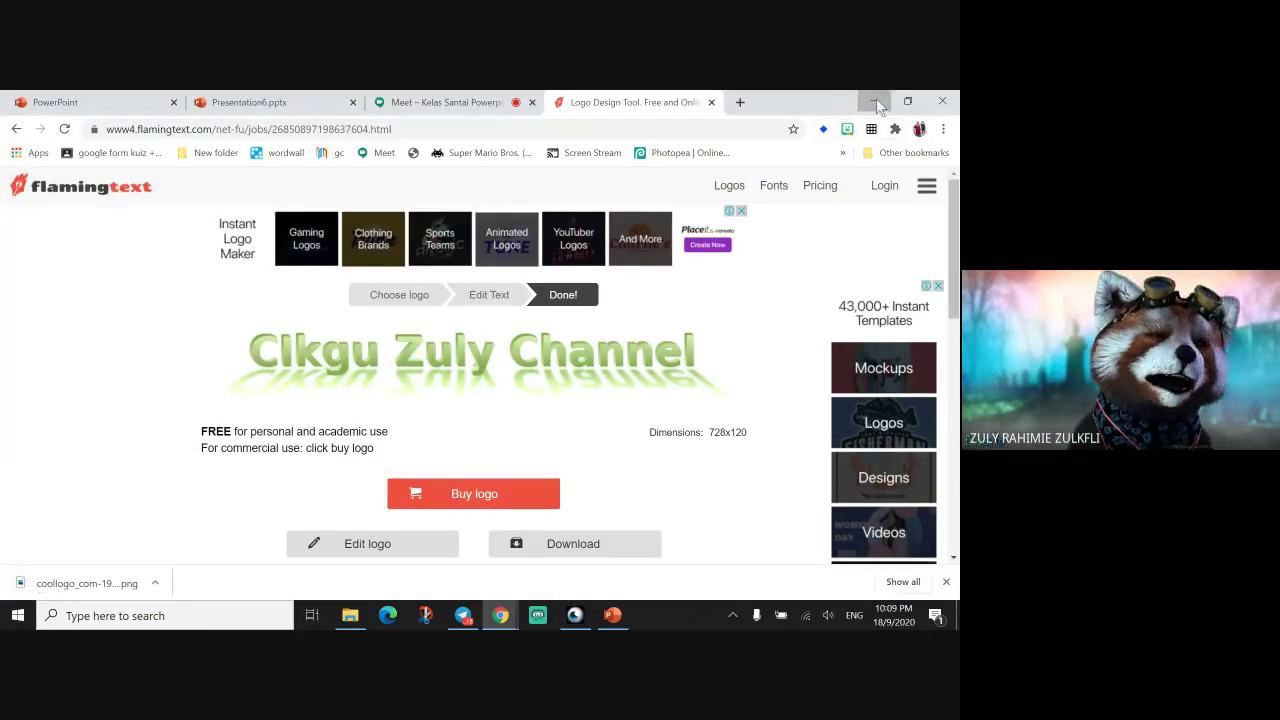
Look for the saved logo image in the Downloads folder and check which folder the browser saves it to.
left_click(874, 102)
left_click(350, 615)
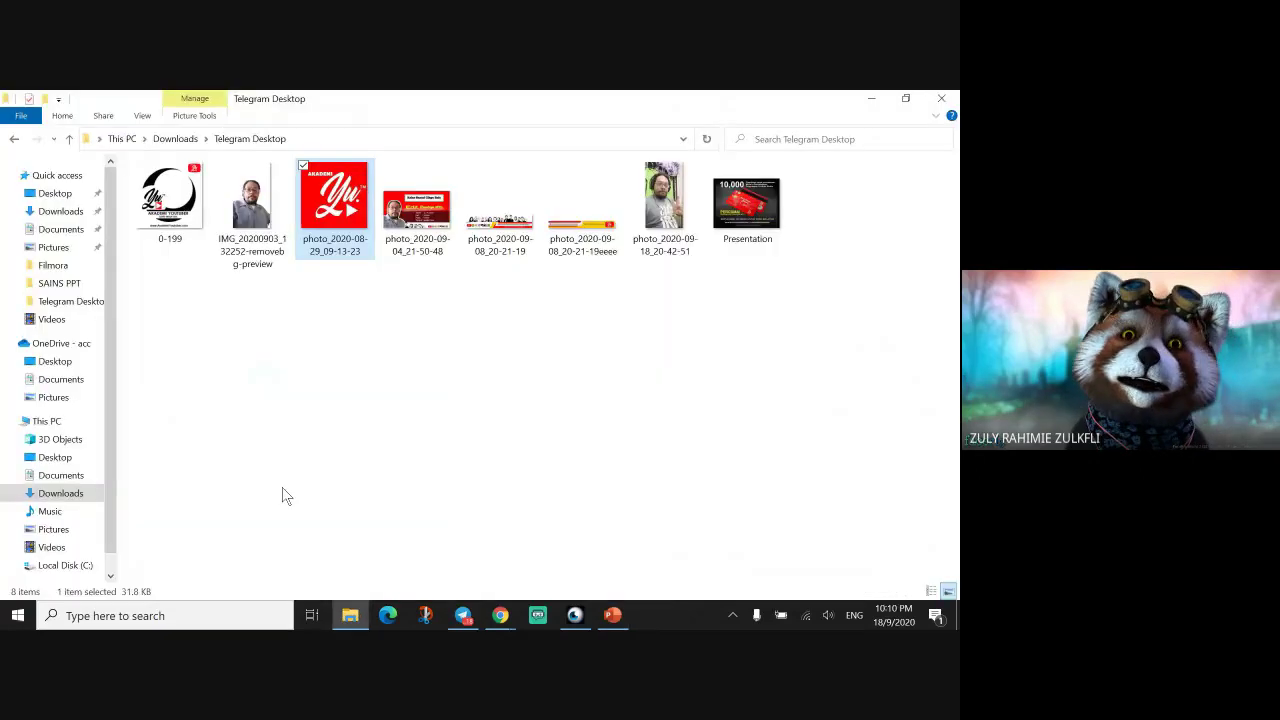
left_click(170, 139)
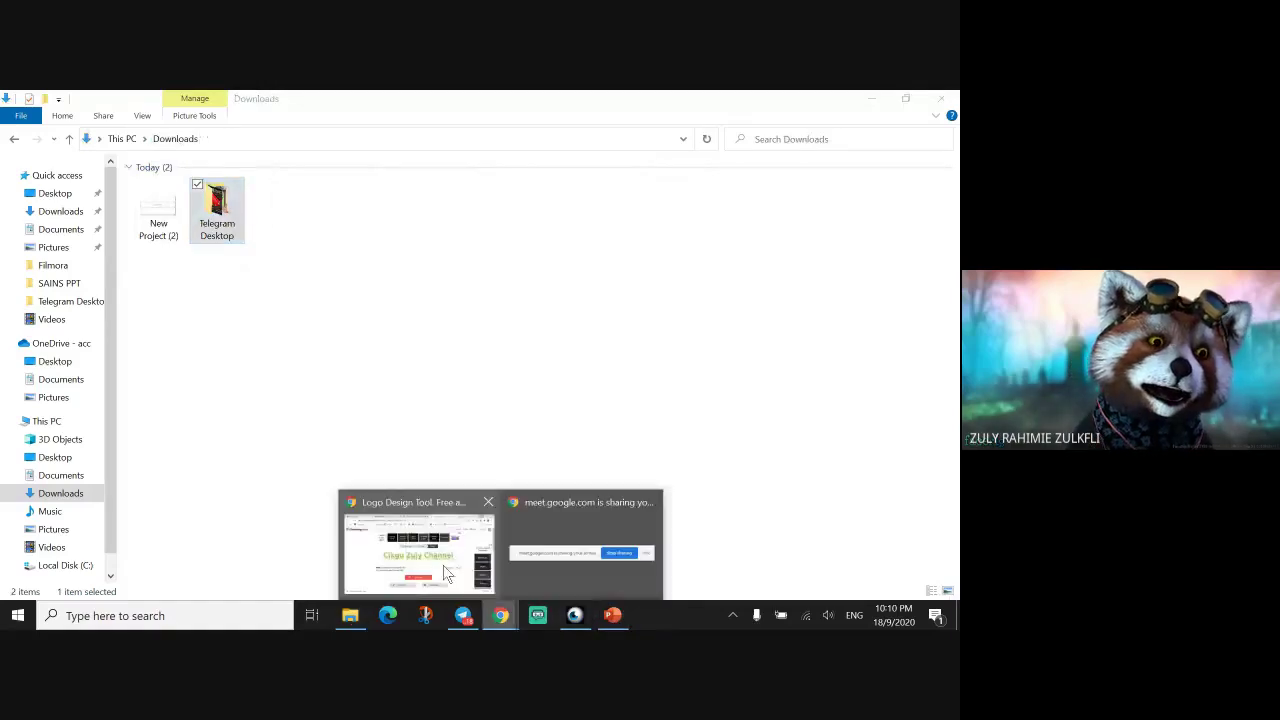
left_click(443, 565)
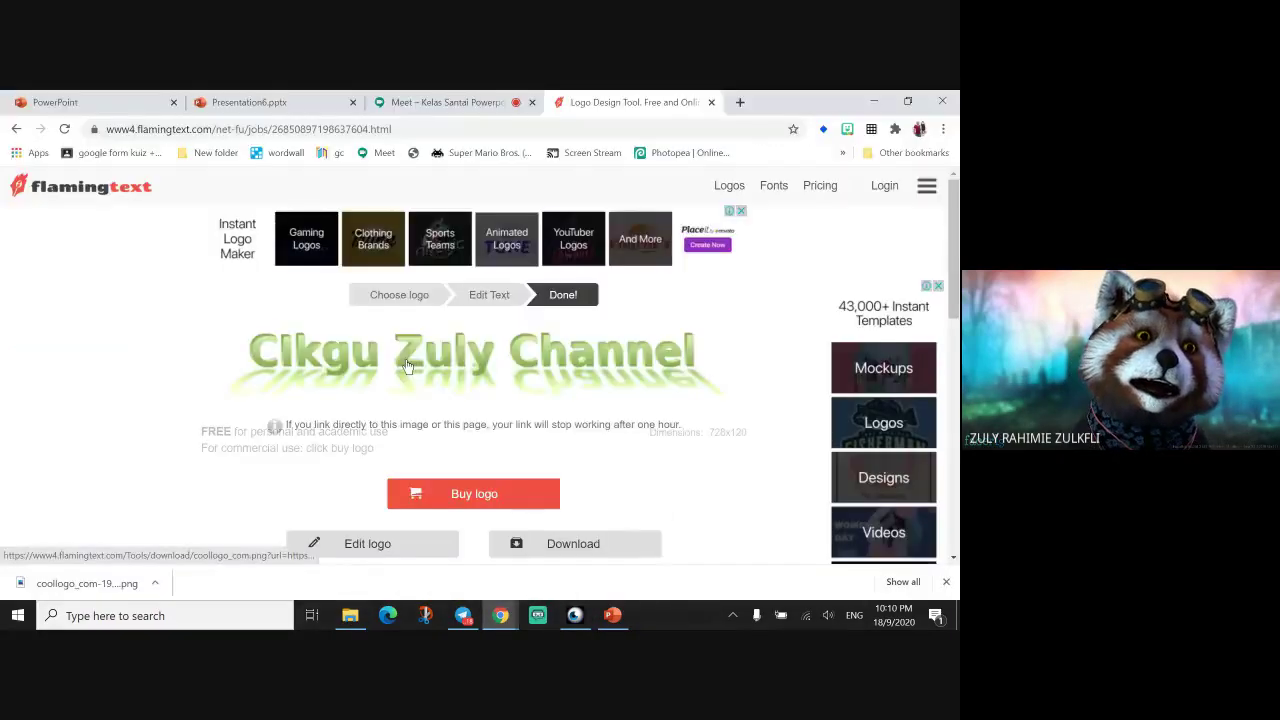
right_click(412, 332)
left_click(505, 494)
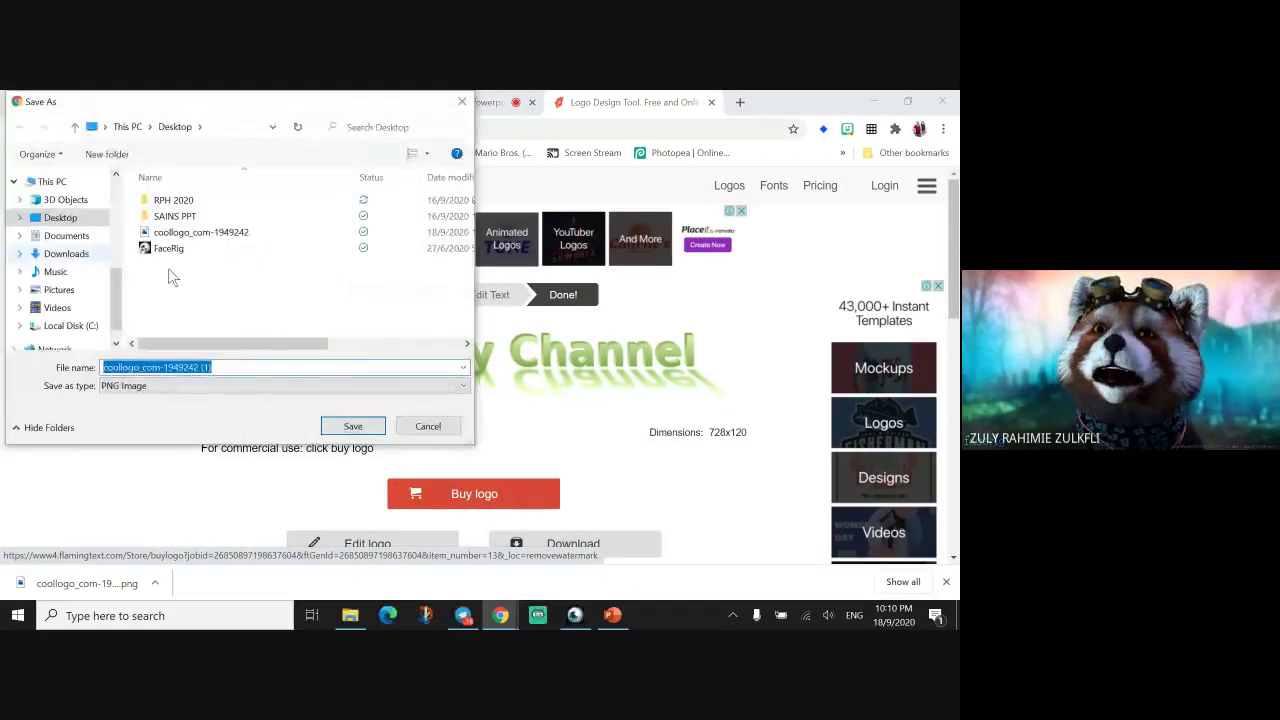
left_click(427, 426)
Place the coollogo_com image from the desktop onto the banner slide in PowerPoint.
left_click(873, 101)
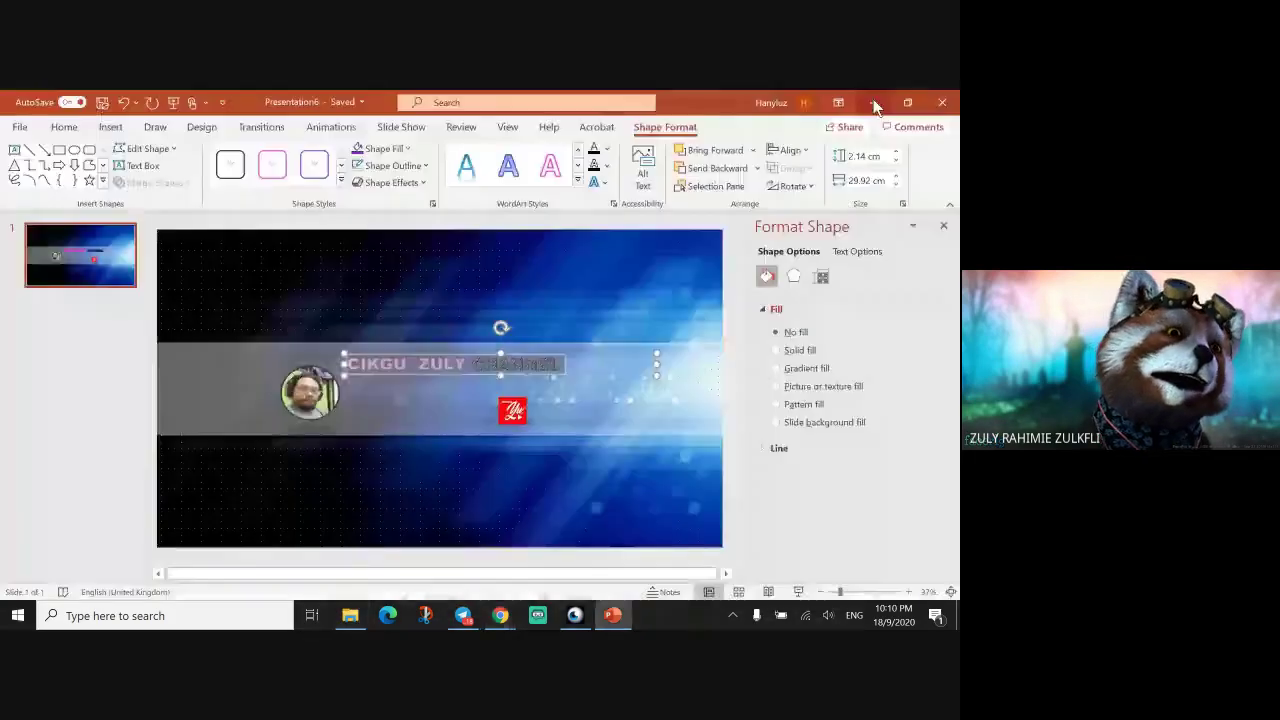
left_click(871, 101)
left_click_drag(195, 478, 470, 433)
Delete the old title text box and move the 3D logo picture into its place beside the portrait.
left_click(452, 366)
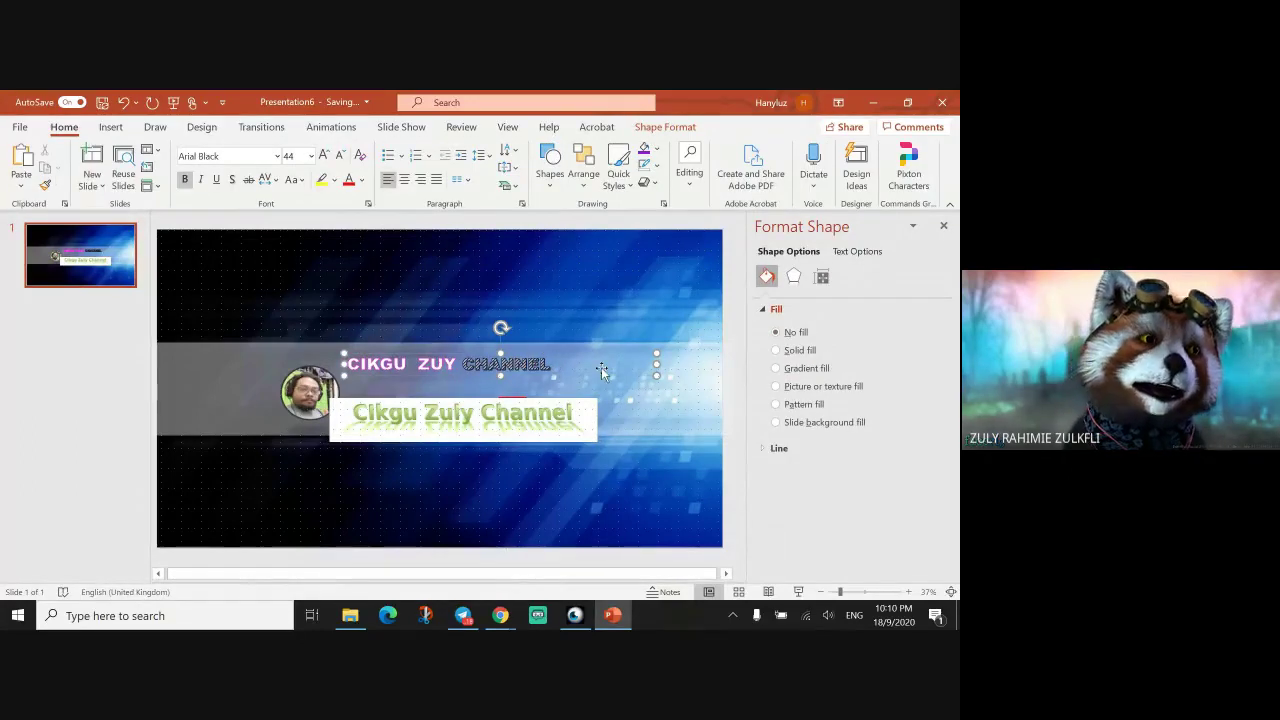
key("Delete")
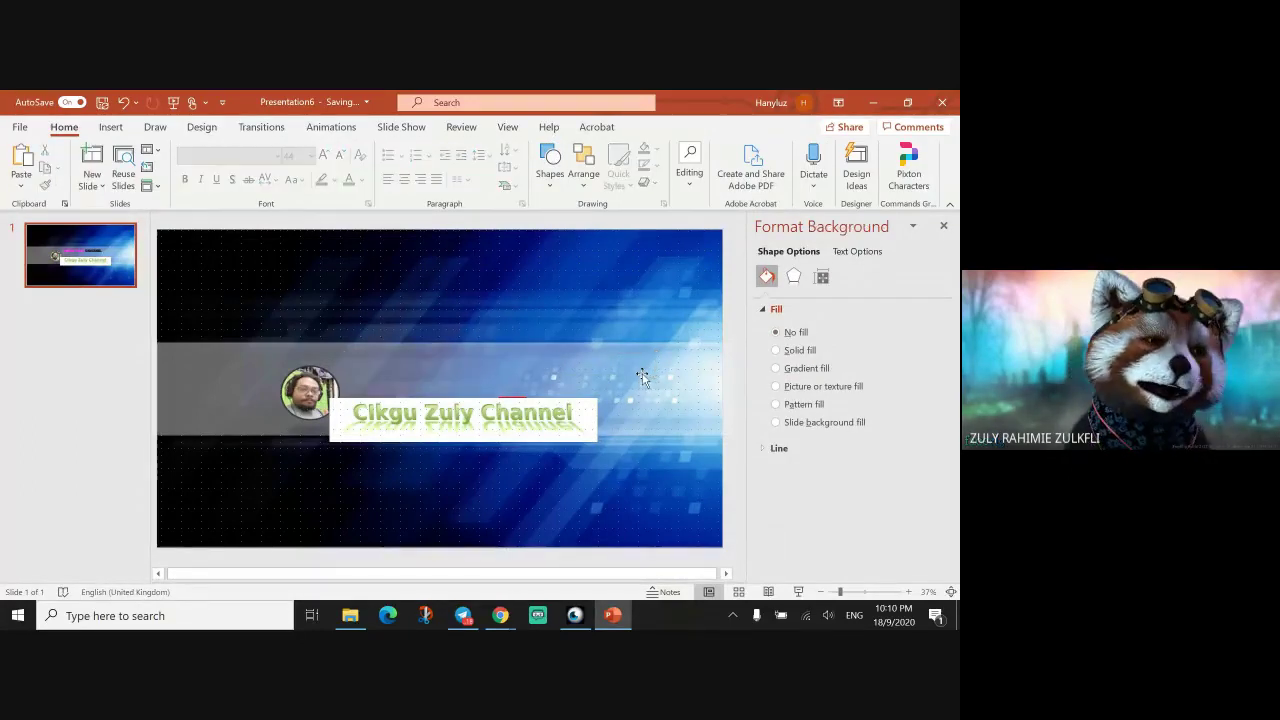
left_click(478, 400)
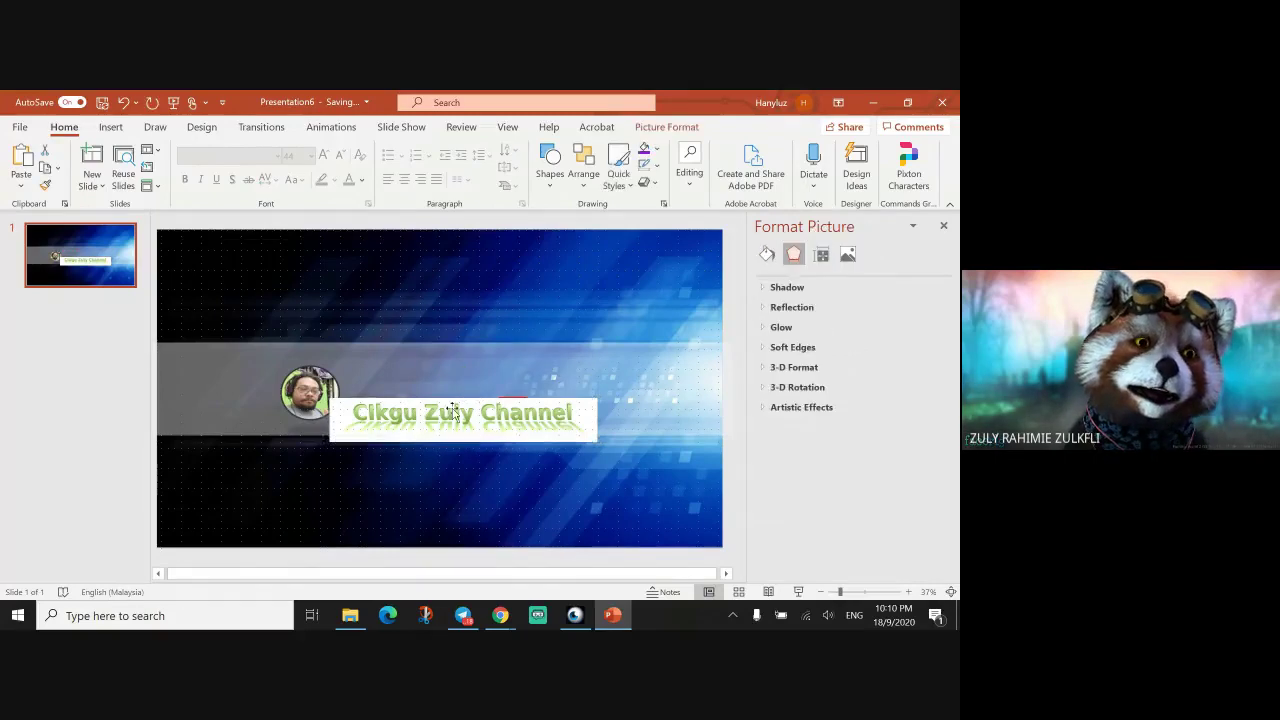
key("ctrl+z")
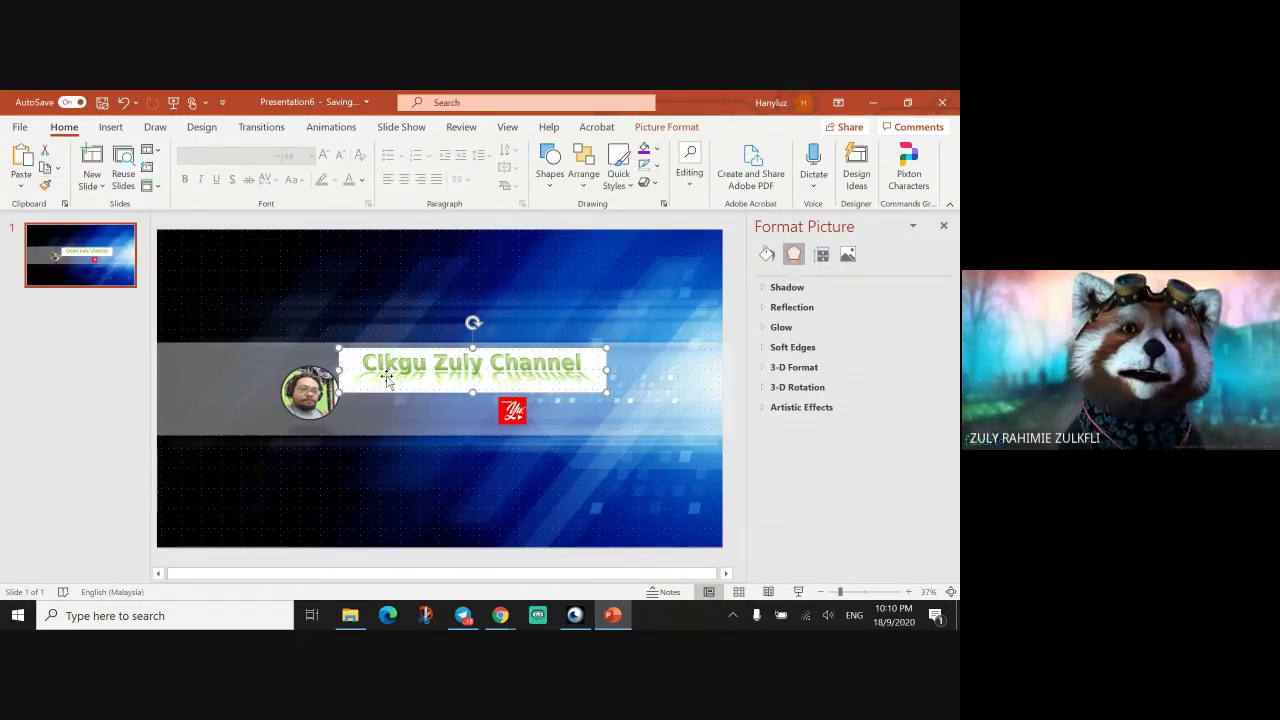
Try to remove the logo picture's white background, marking the 3D lettering as an area to keep.
left_click(660, 127)
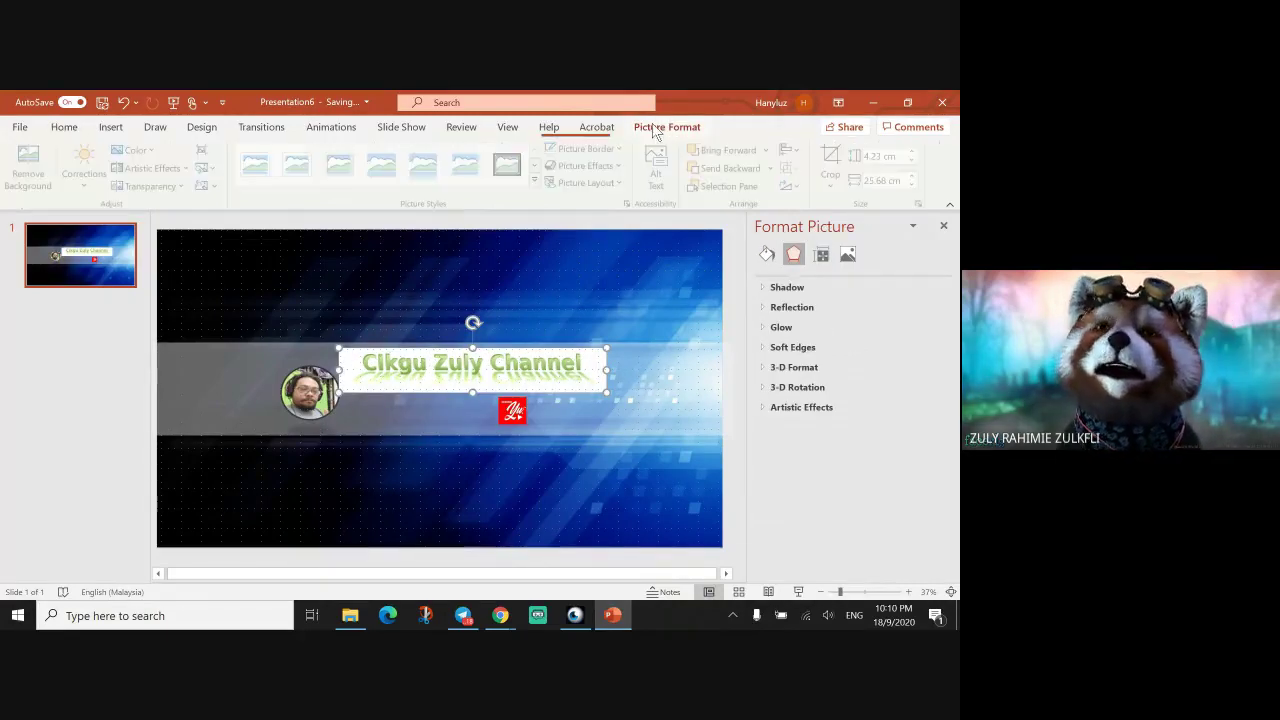
left_click(28, 165)
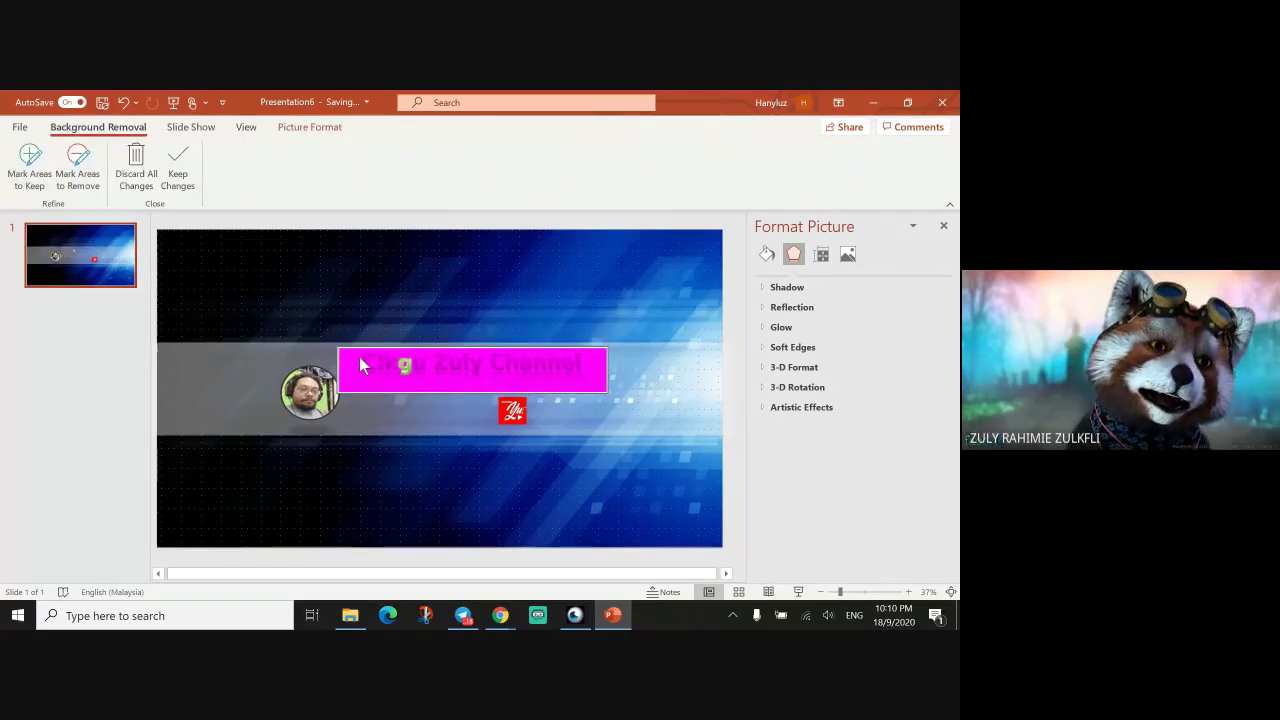
left_click(43, 175)
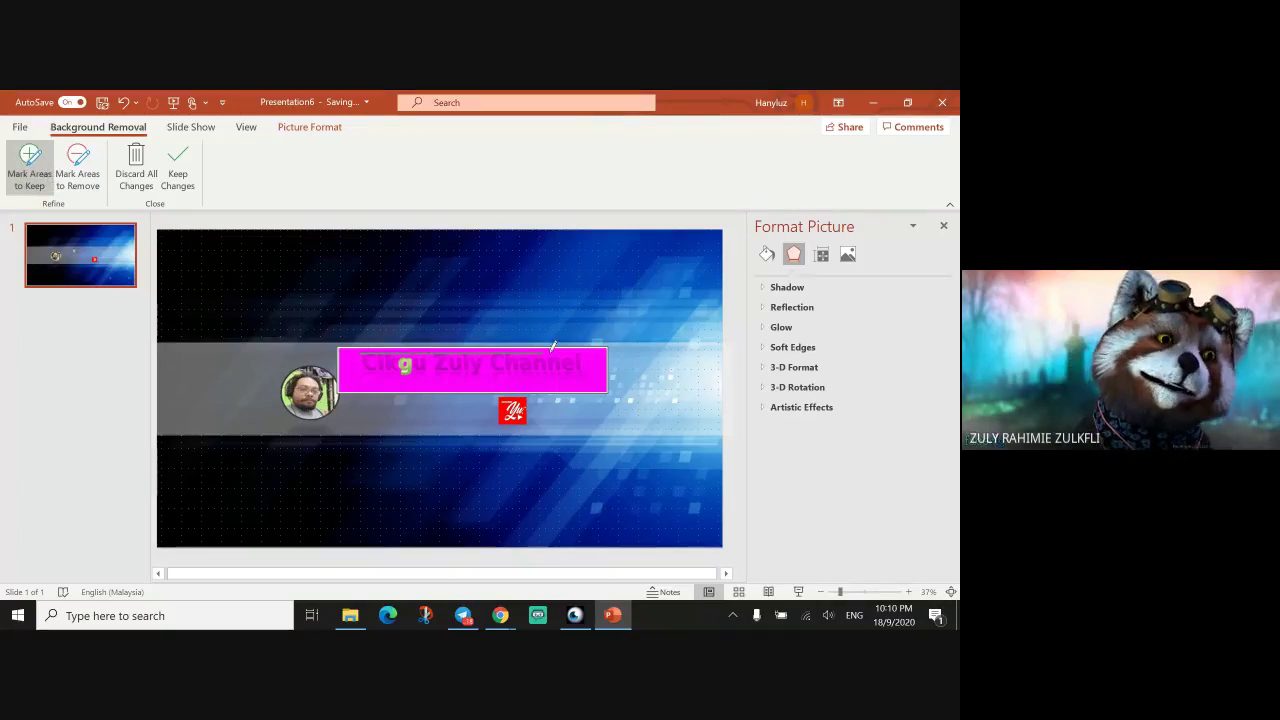
mouse_move(590, 364)
left_mouse_down()
mouse_move(390, 370)
mouse_move(356, 368)
mouse_move(358, 352)
left_mouse_up()
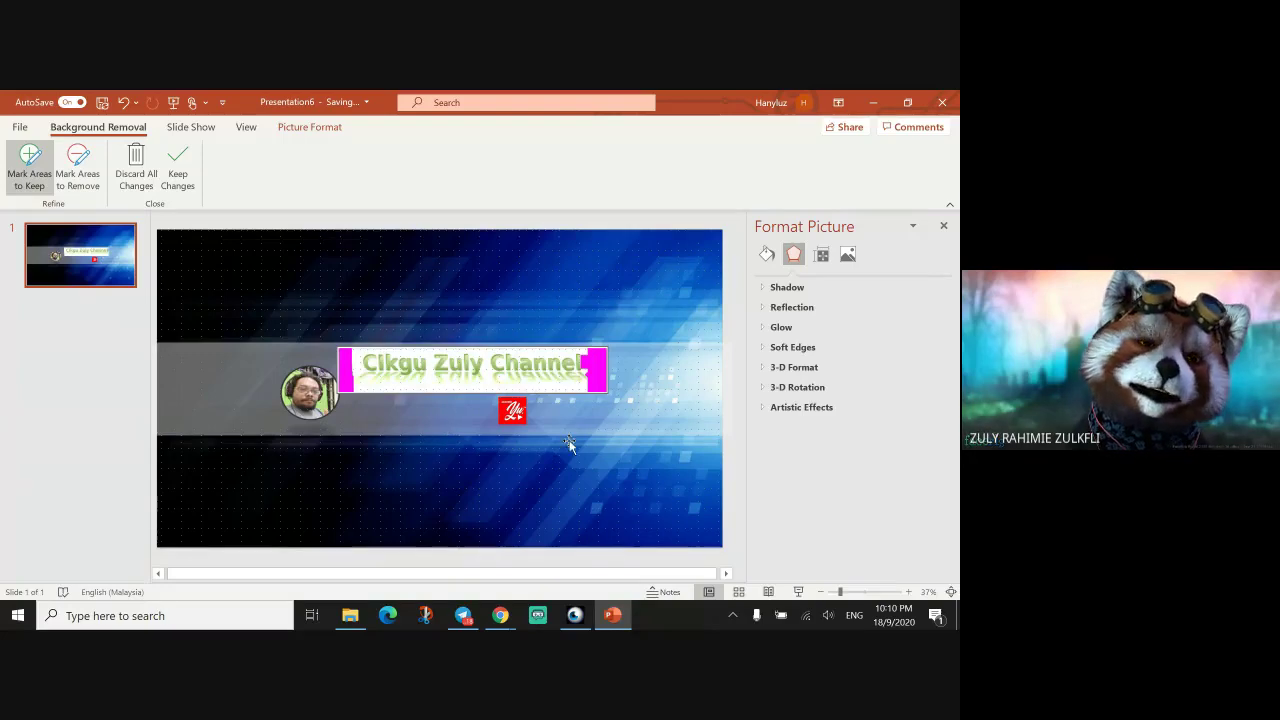
left_click(20, 128)
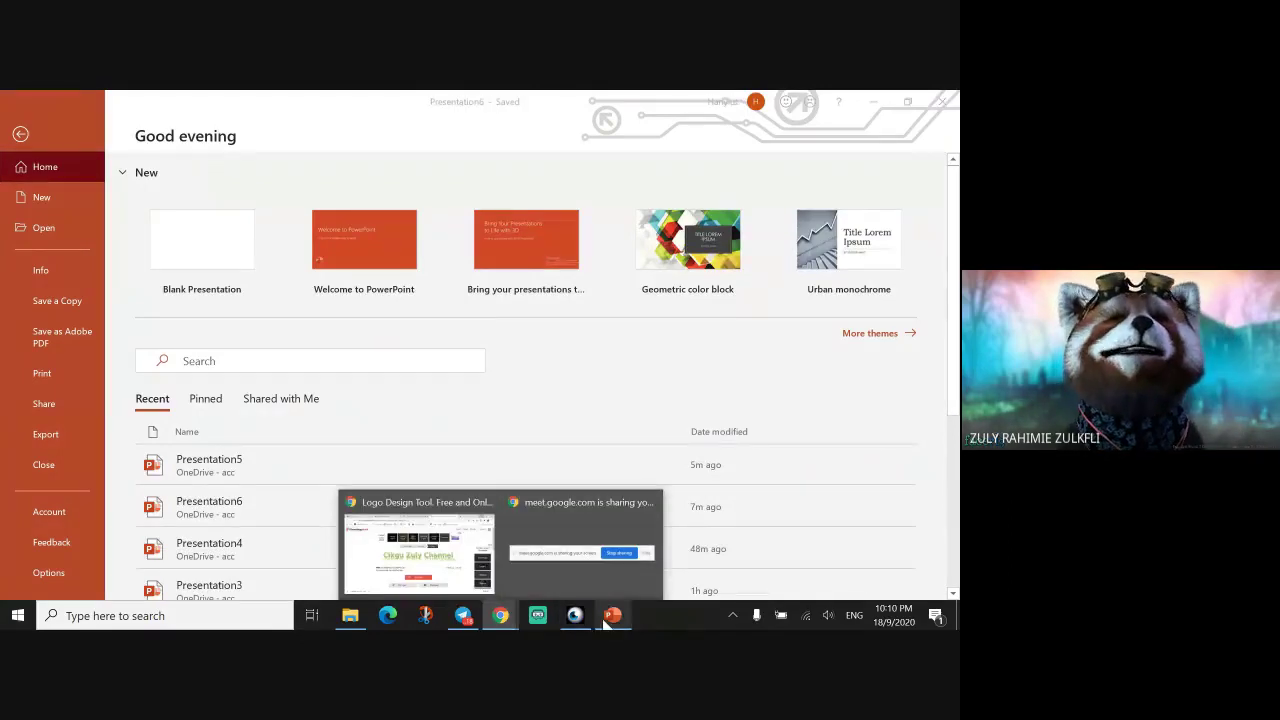
mouse_move(618, 616)
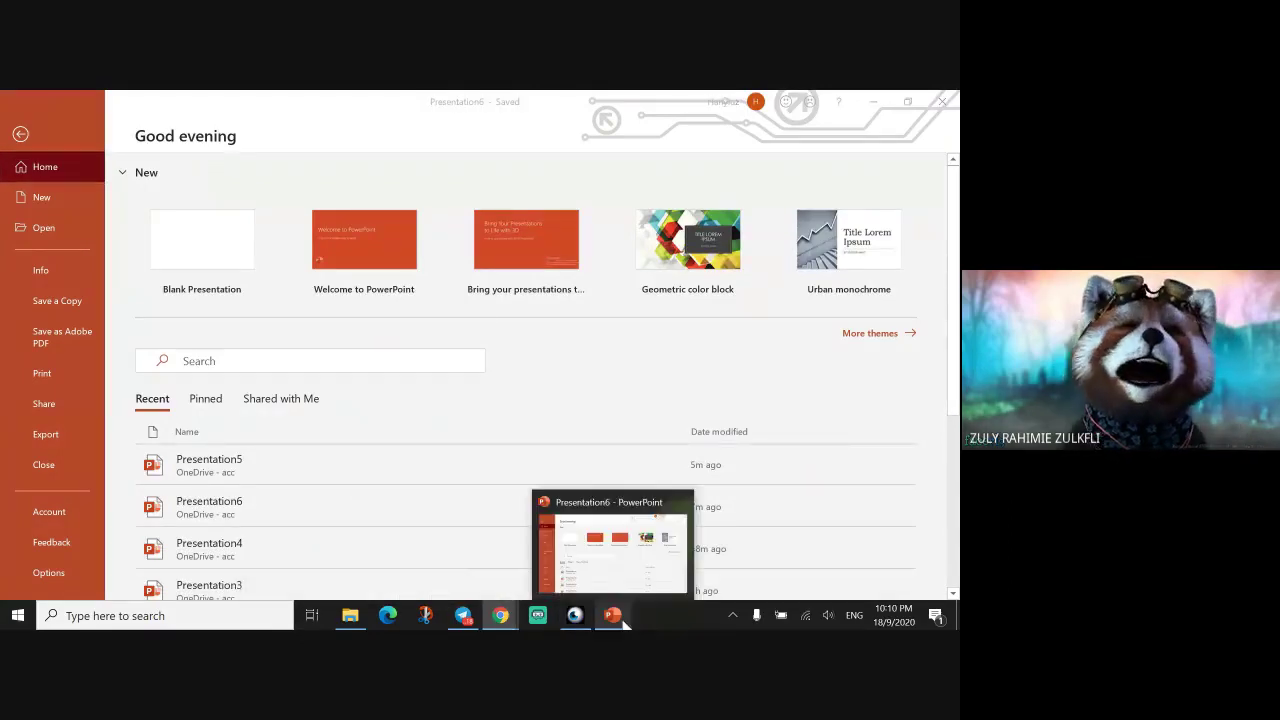
left_click(613, 616)
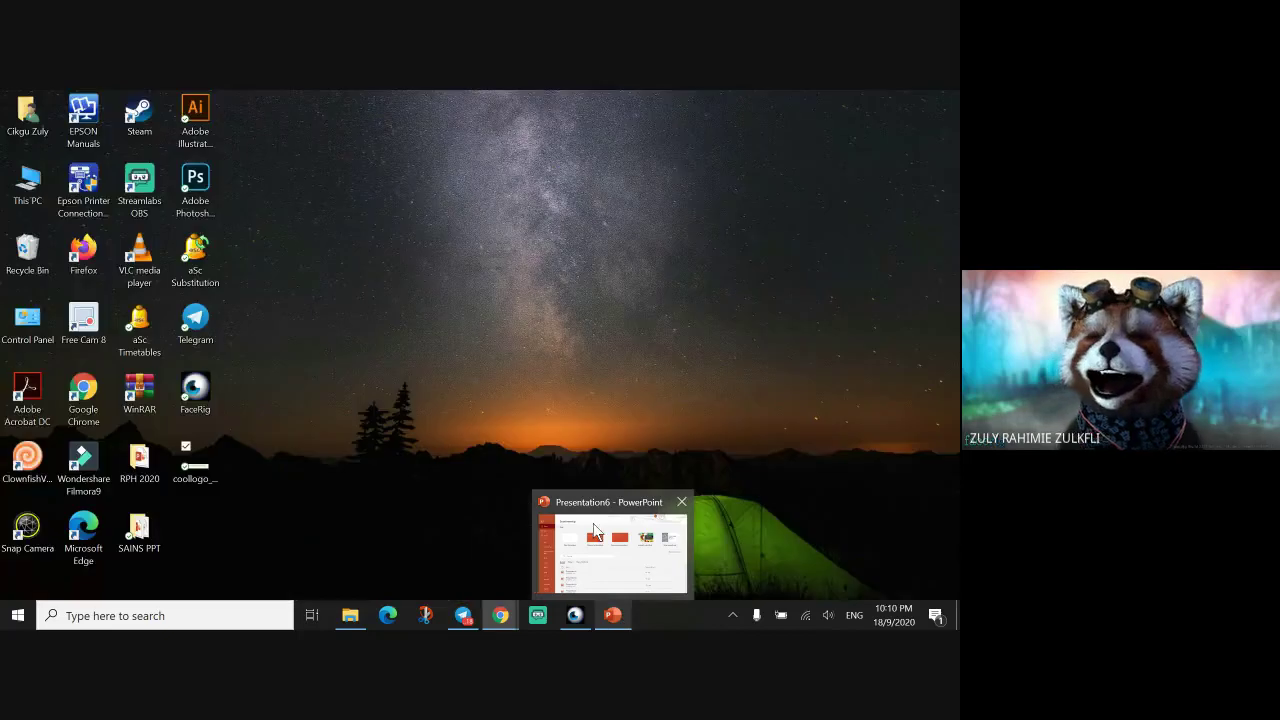
Return to PowerPoint, discard the background-removal changes and delete the green 3D logo picture from the slide.
left_click(613, 616)
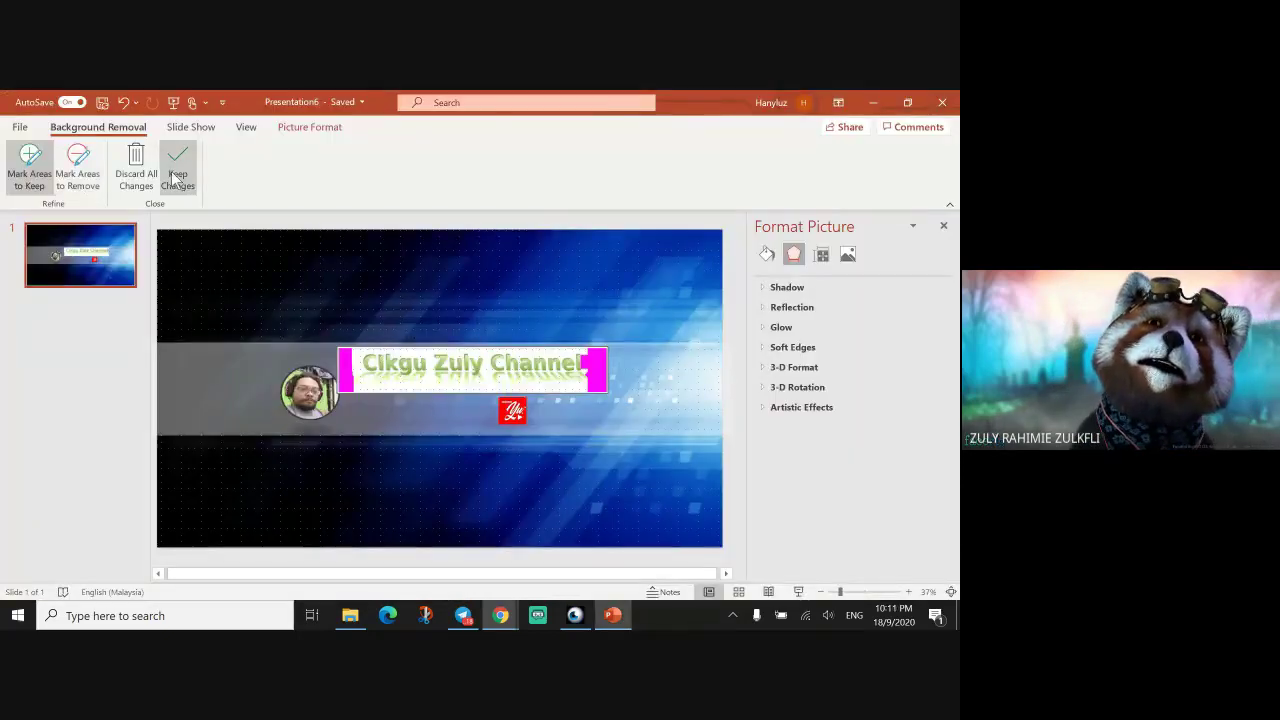
left_click(136, 163)
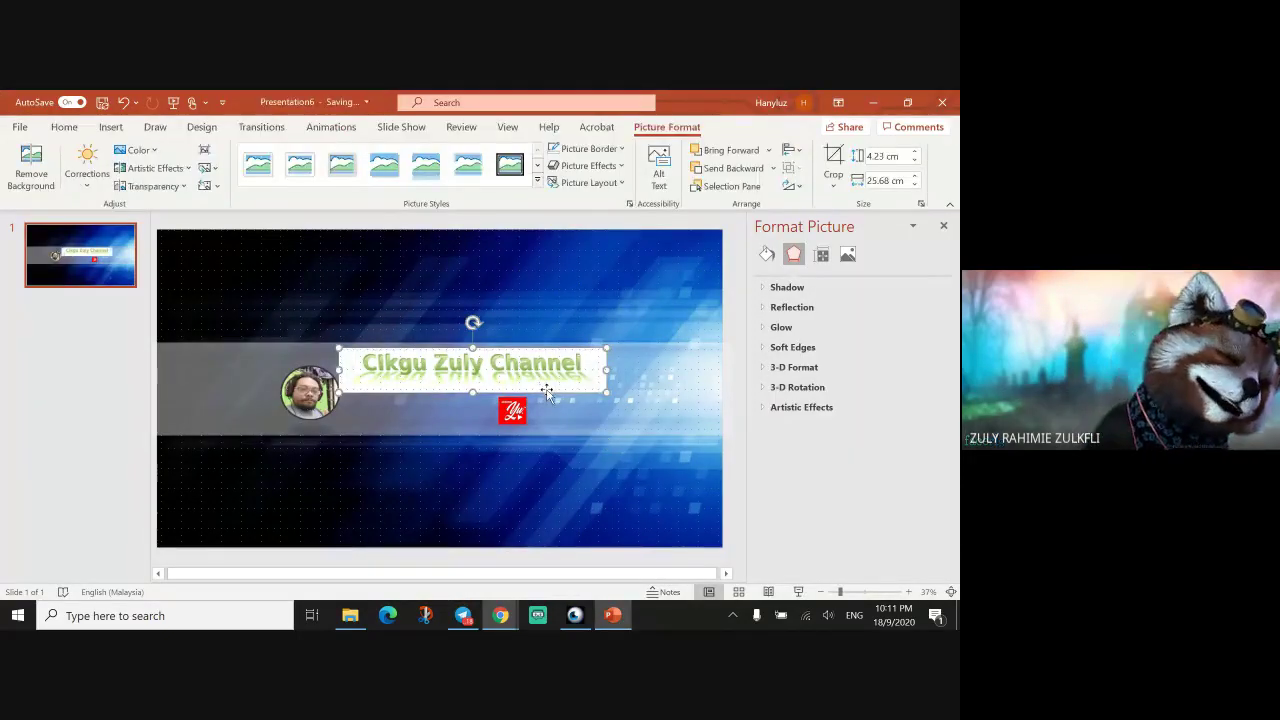
key("Delete")
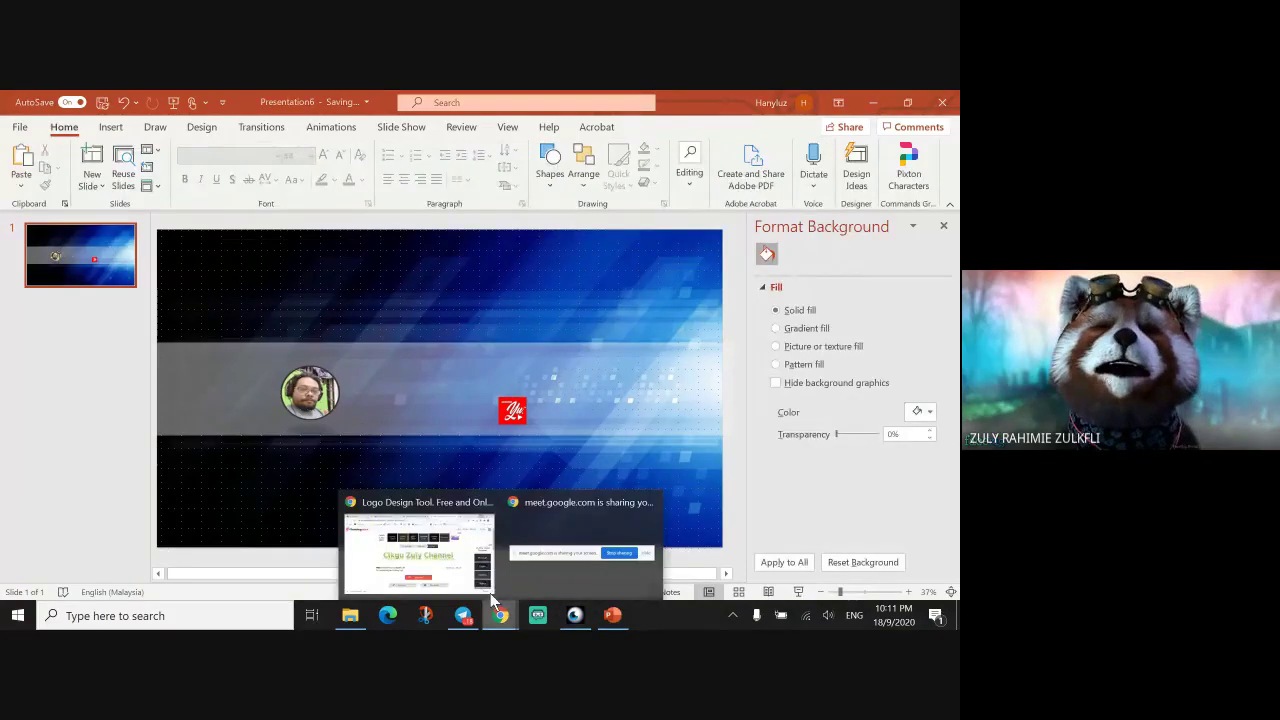
Switch to Chrome, go back to the "3d text free" search results and open the textfx.co Text Generator.
left_click(490, 593)
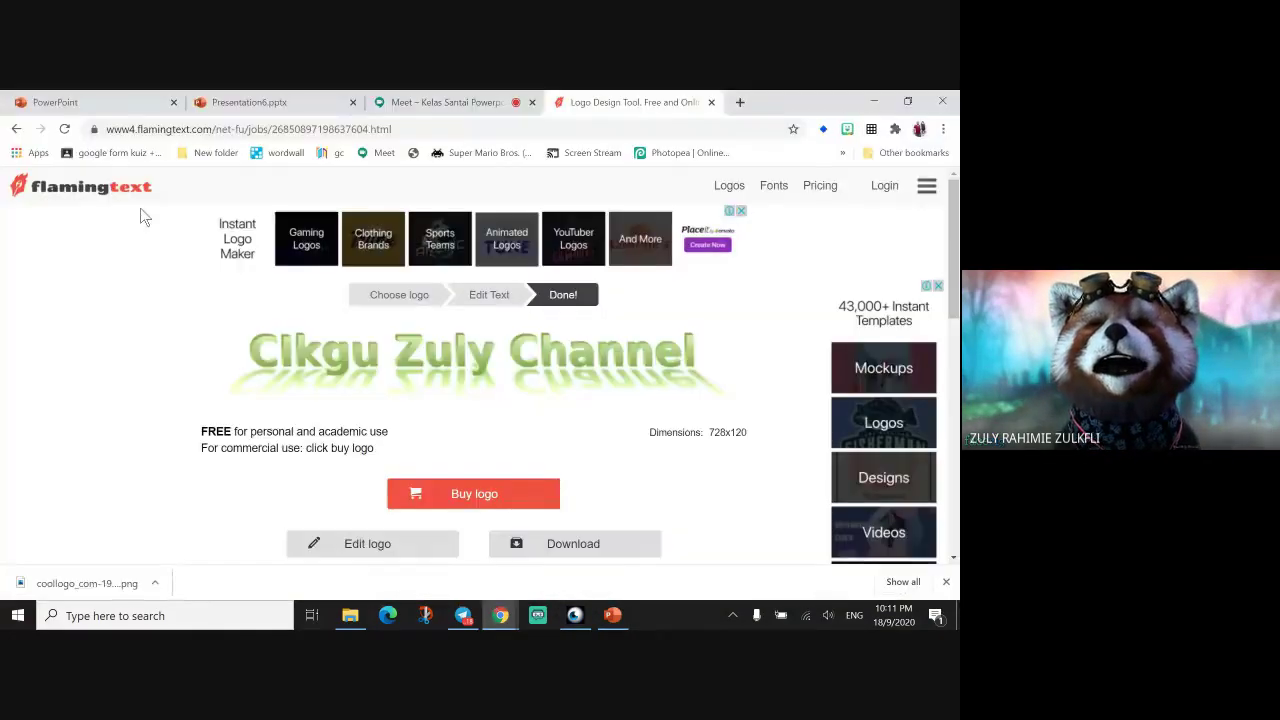
left_click(16, 129)
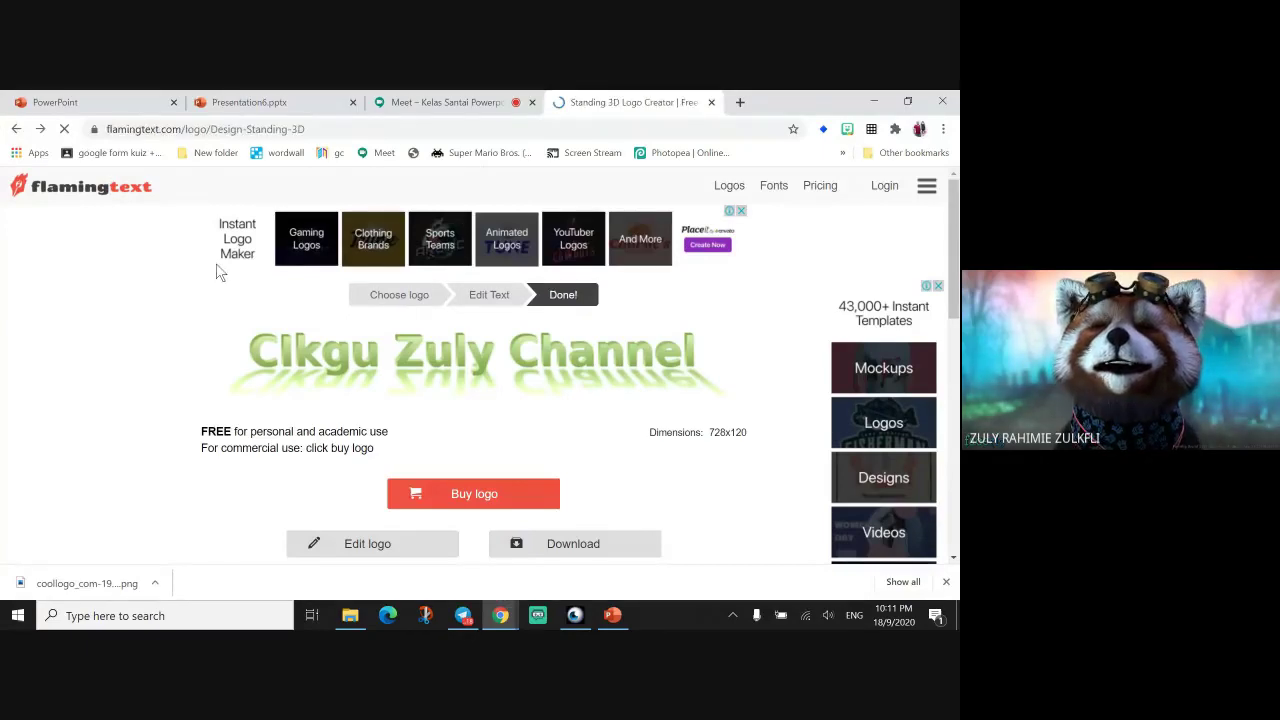
left_click(16, 129)
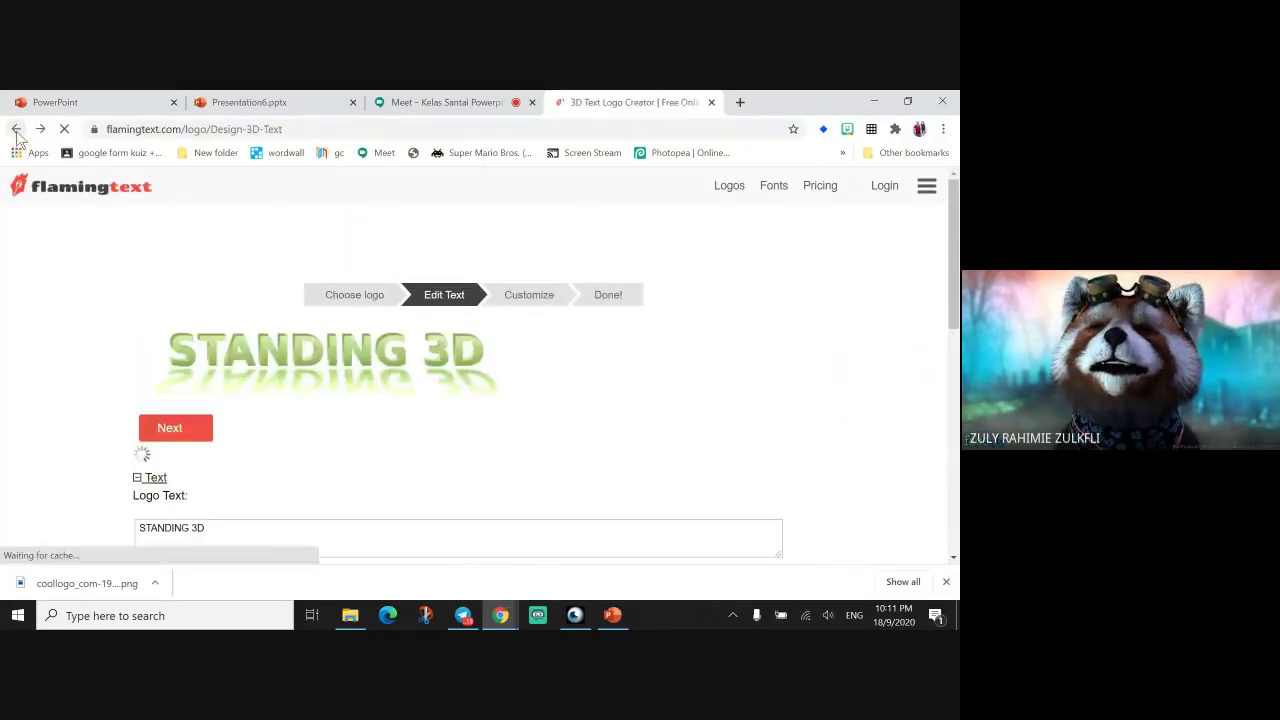
left_click(16, 131)
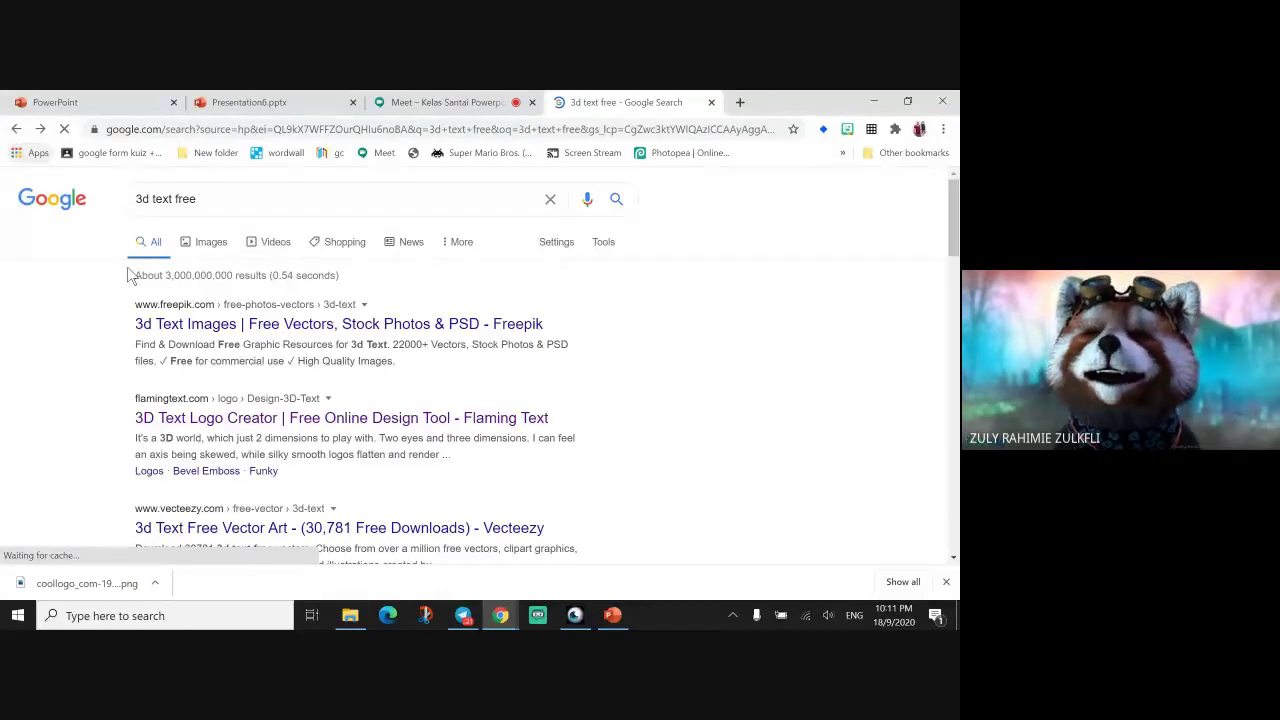
scroll(150, 300, "down", 5)
left_click(218, 406)
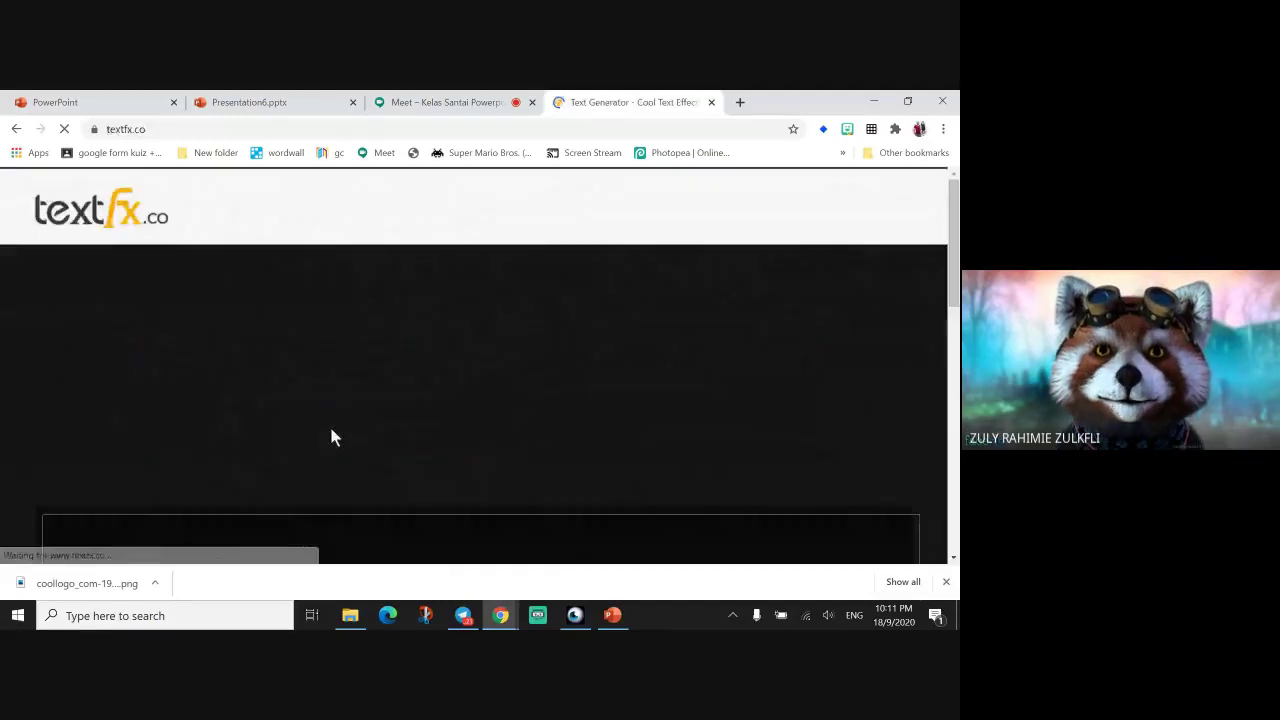
Enter the full channel name in capitals as the text generator's logo text.
scroll(331, 437, "down", 3)
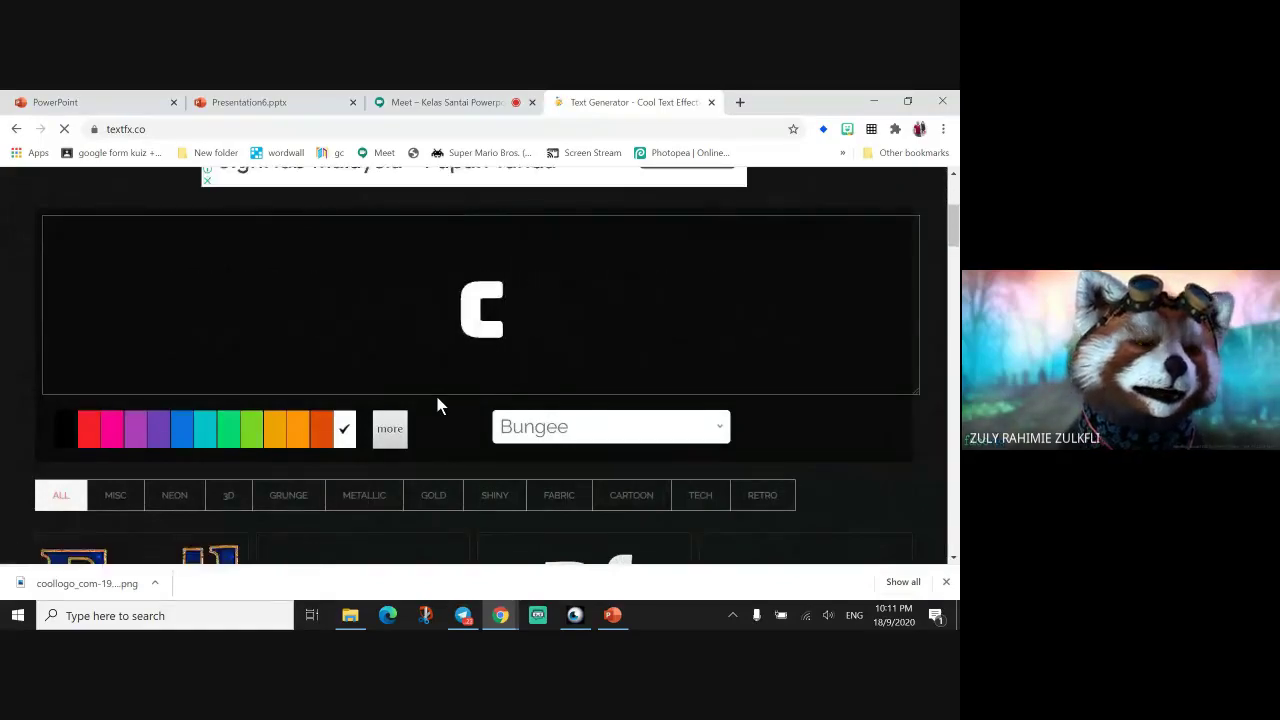
type("IKGU")
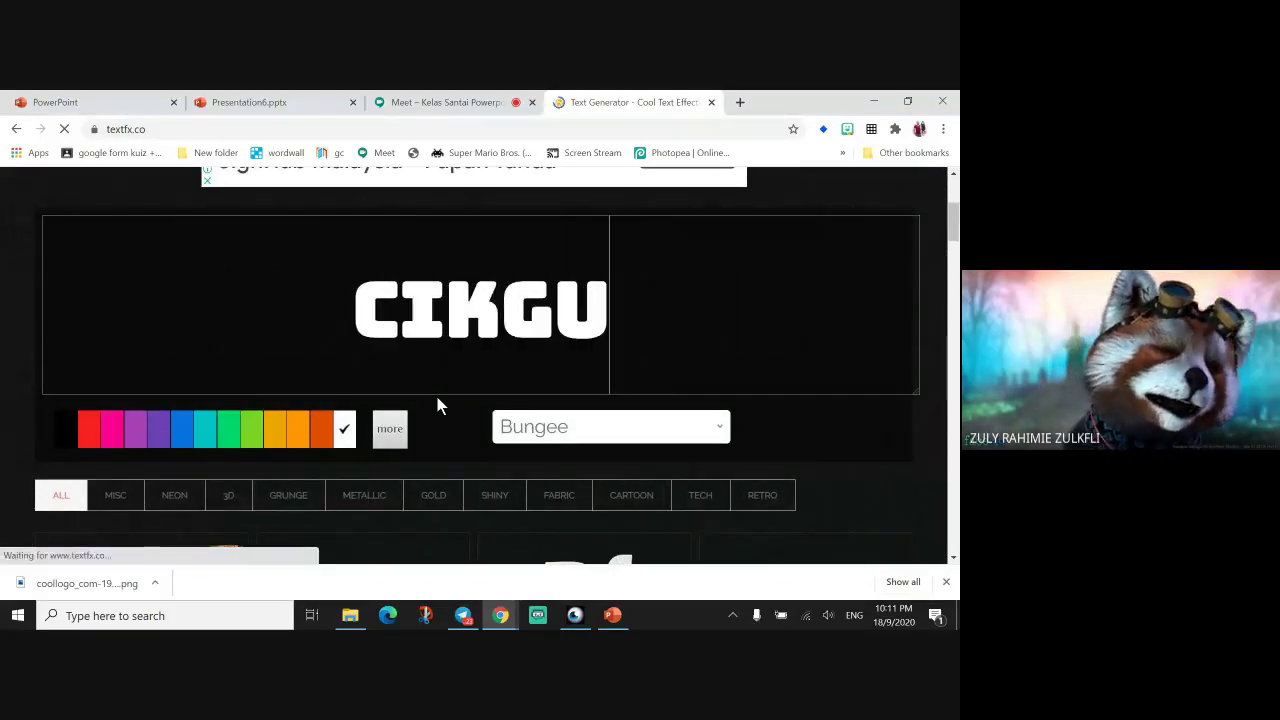
type(" ZUL")
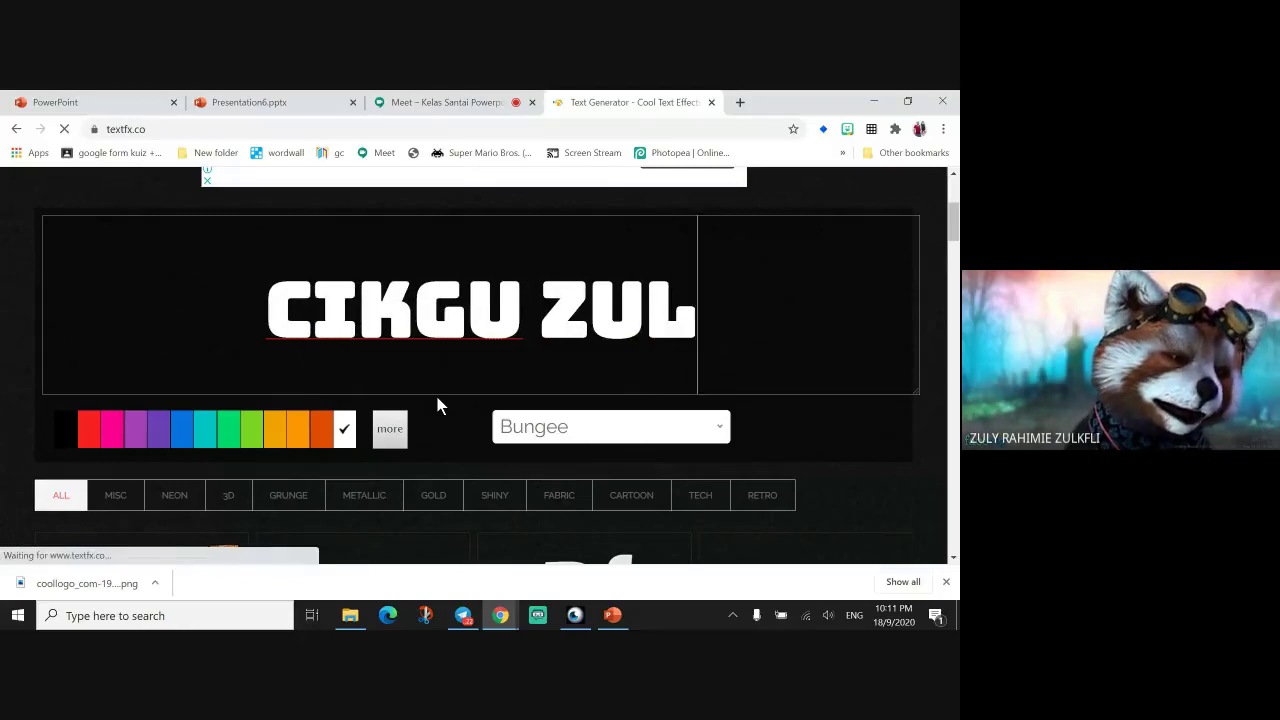
type("Y CHA")
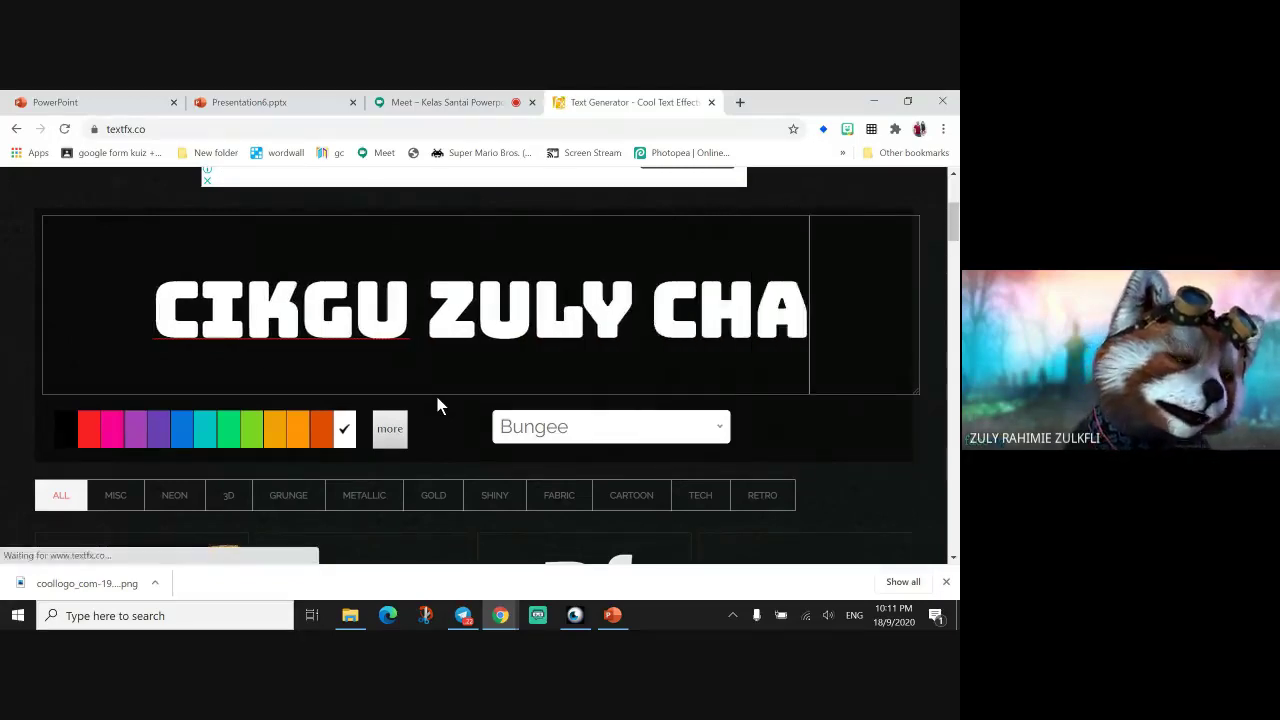
type("NNE;")
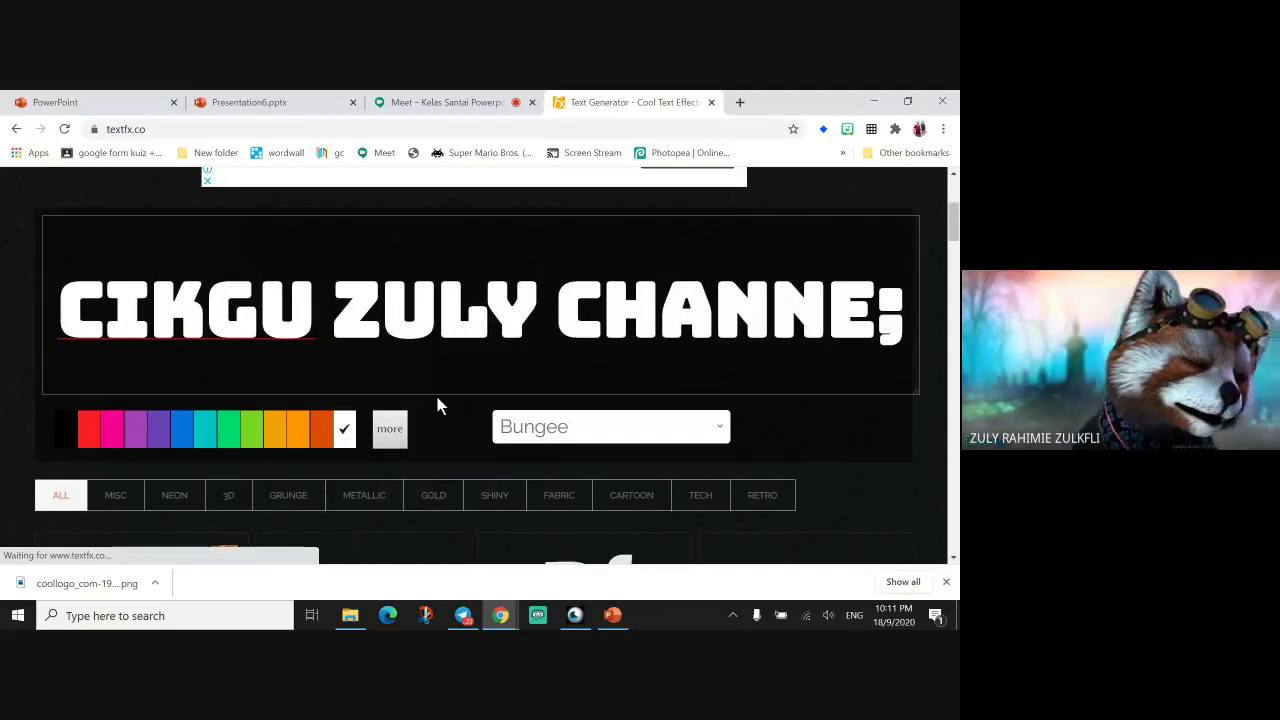
key("BackSpace")
type("L")
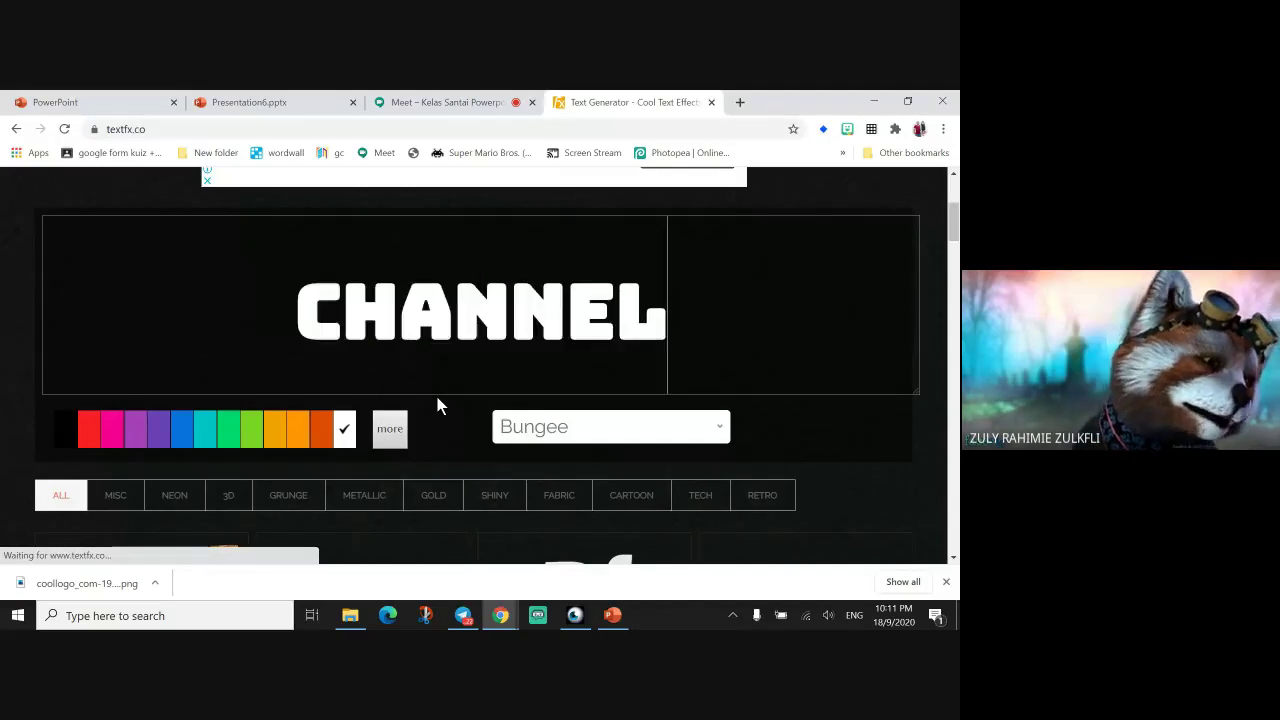
Browse the text effects and generate the lettering with the Larv effect.
scroll(439, 396, "up", 3)
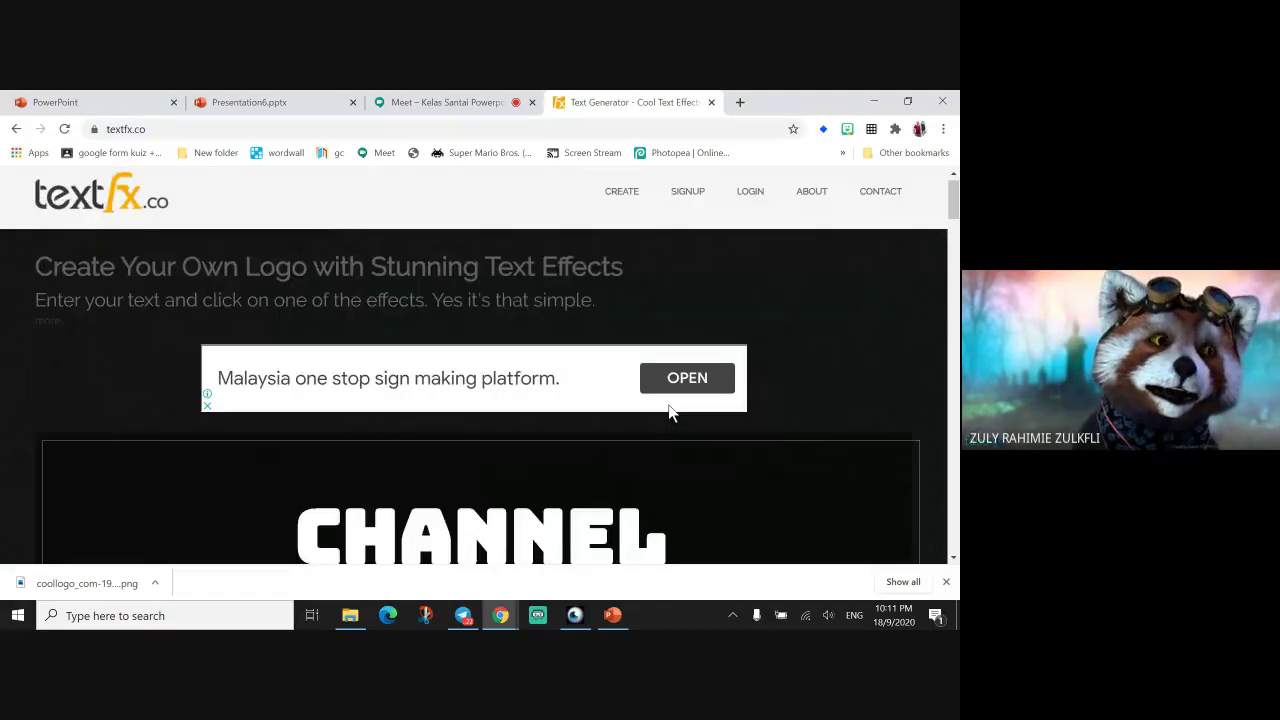
scroll(672, 415, "down", 2)
scroll(672, 415, "down", 3)
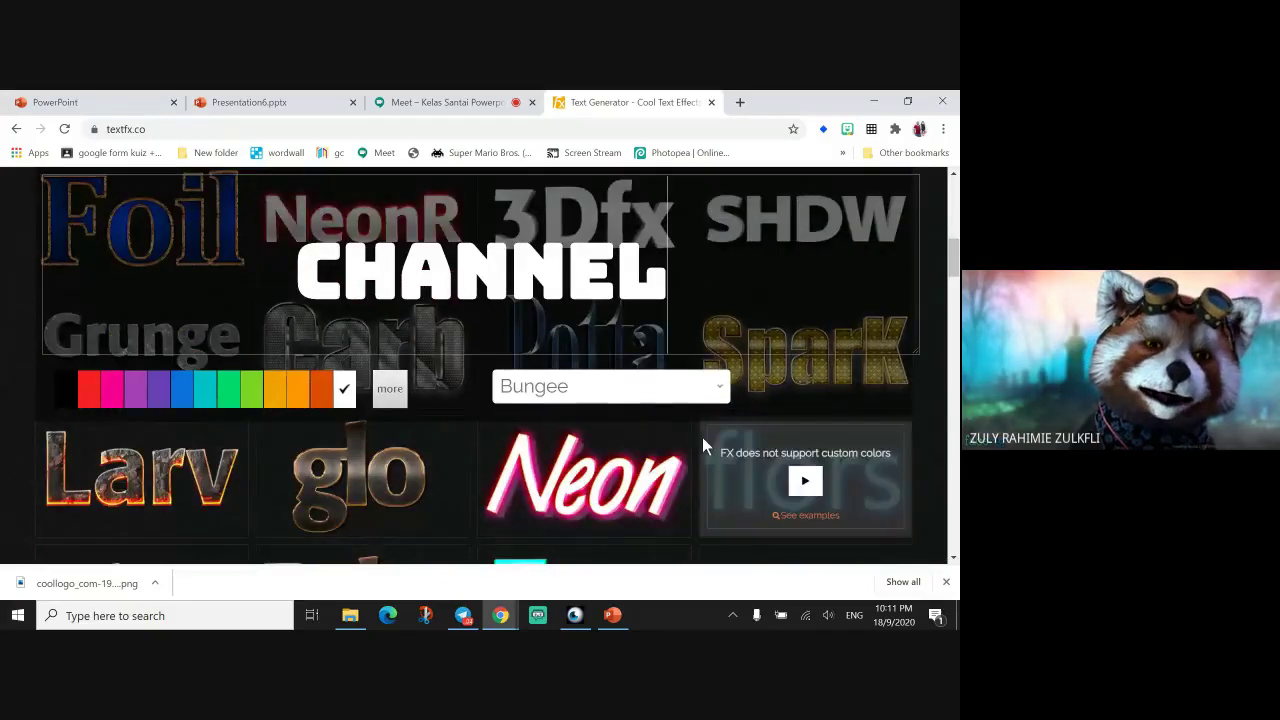
left_click(142, 486)
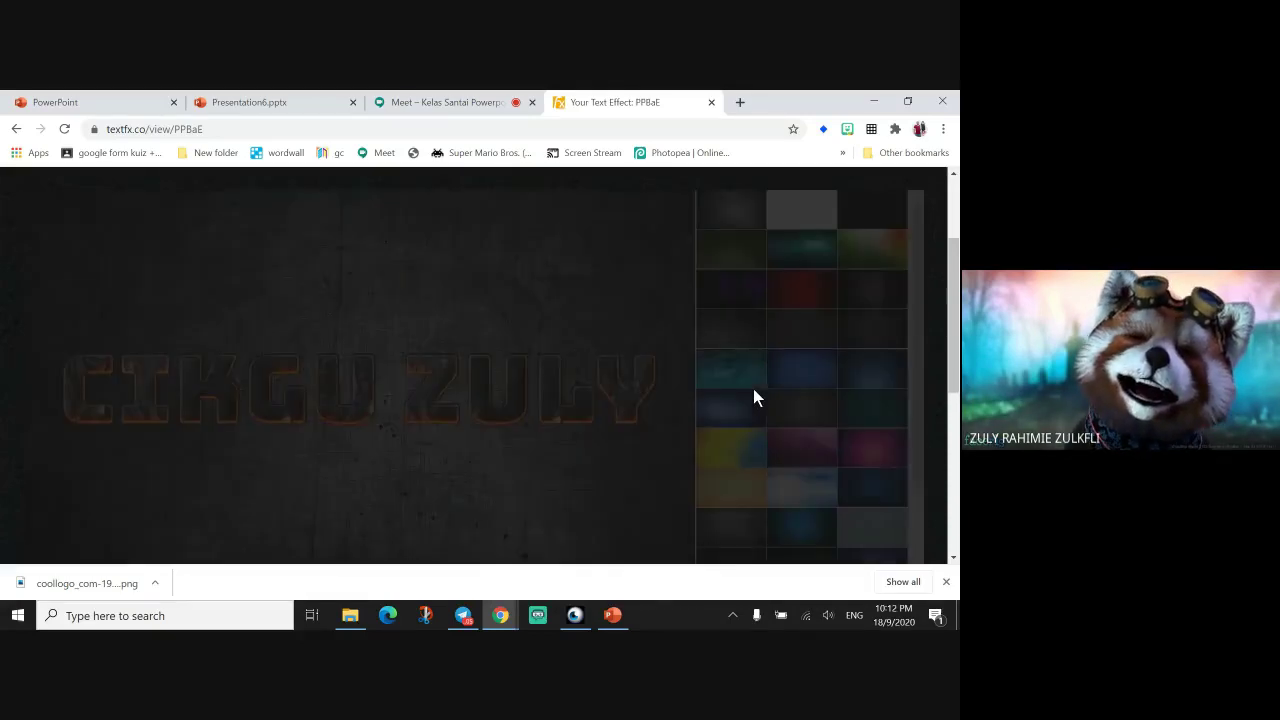
Preview the generated lava lettering against different backgrounds, including scratched grey metal, yellow-blue, purple and red nebula.
scroll(558, 348, "down", 3)
scroll(558, 345, "up", 2)
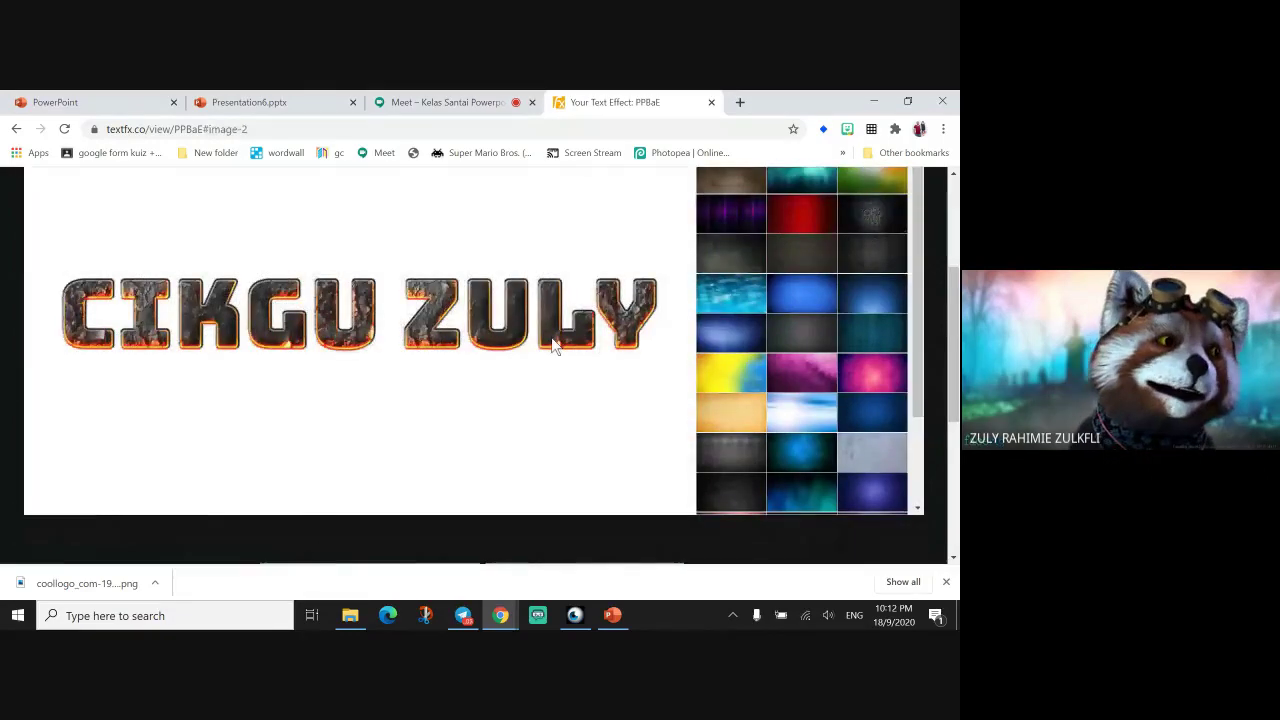
scroll(553, 345, "up", 2)
scroll(553, 347, "down", 1)
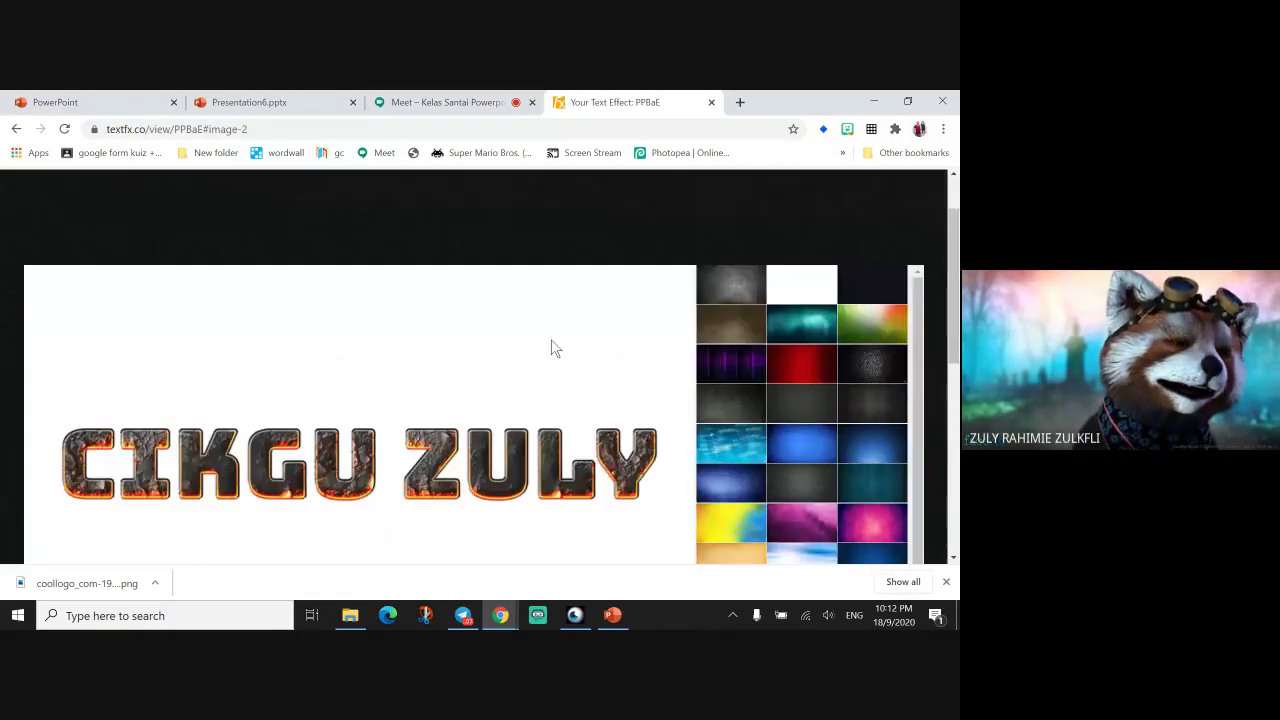
left_click(733, 306)
scroll(681, 394, "down", 1)
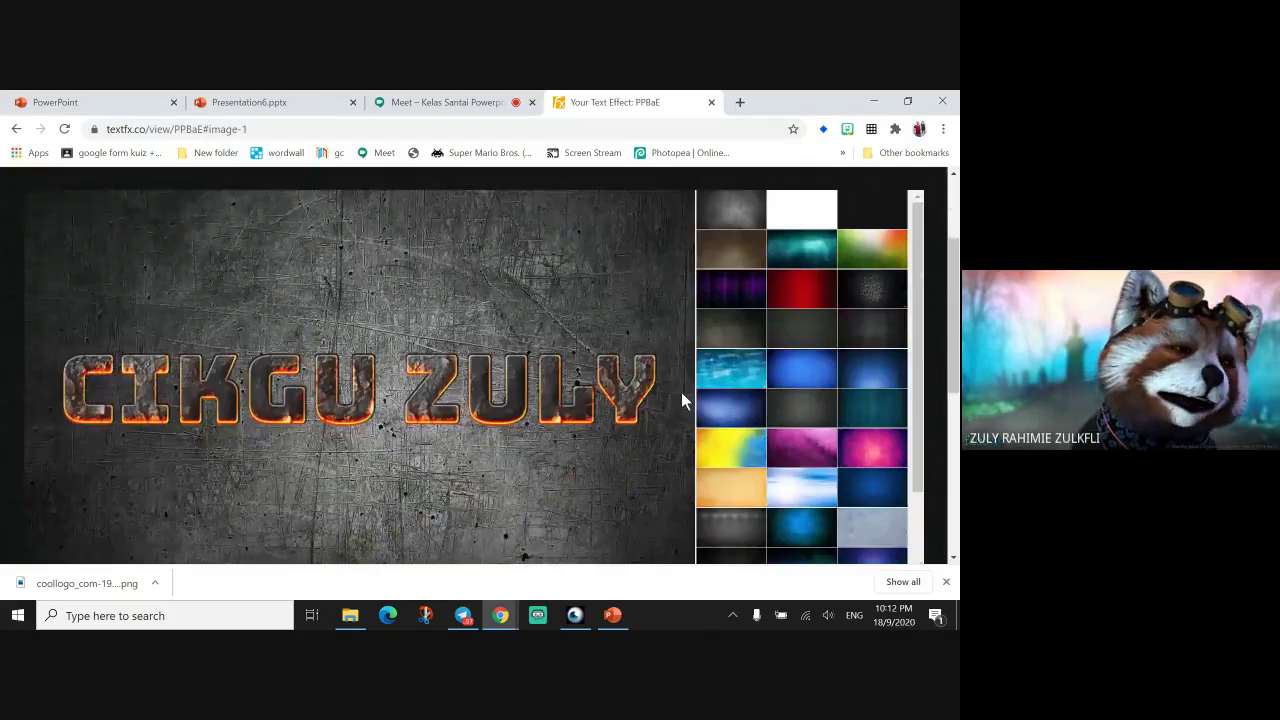
left_click(724, 460)
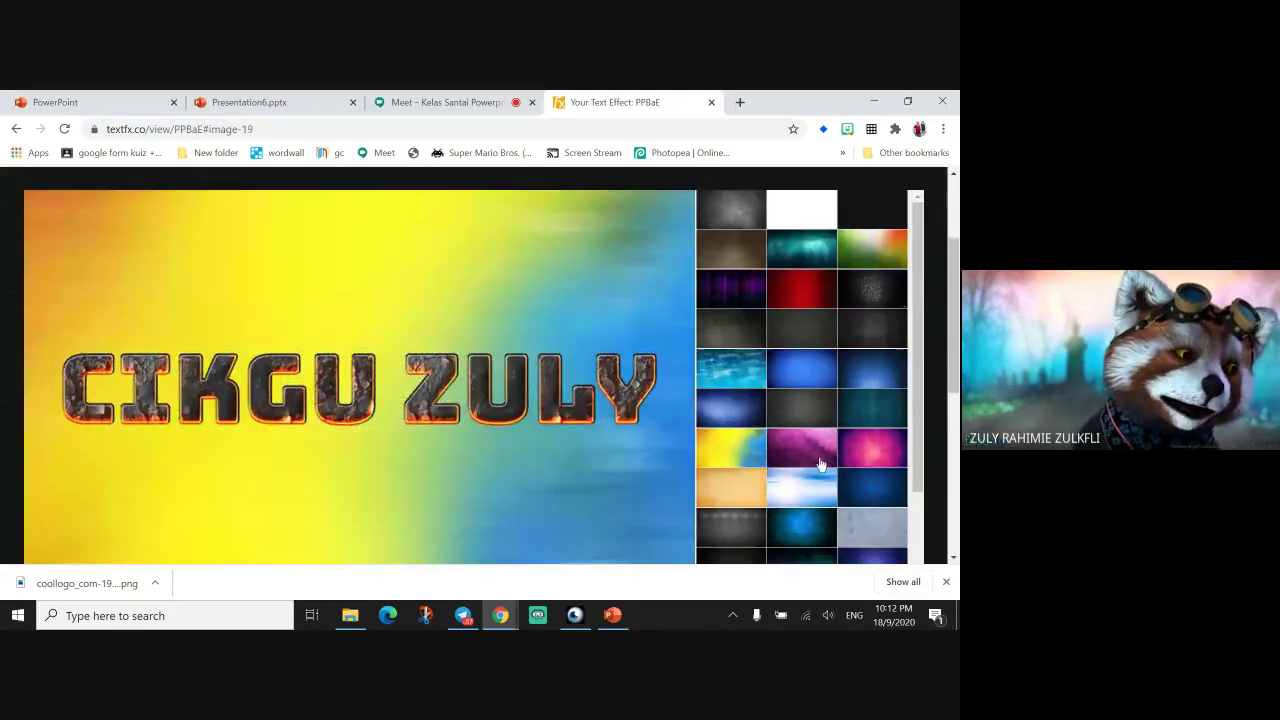
left_click(818, 465)
left_click(877, 467)
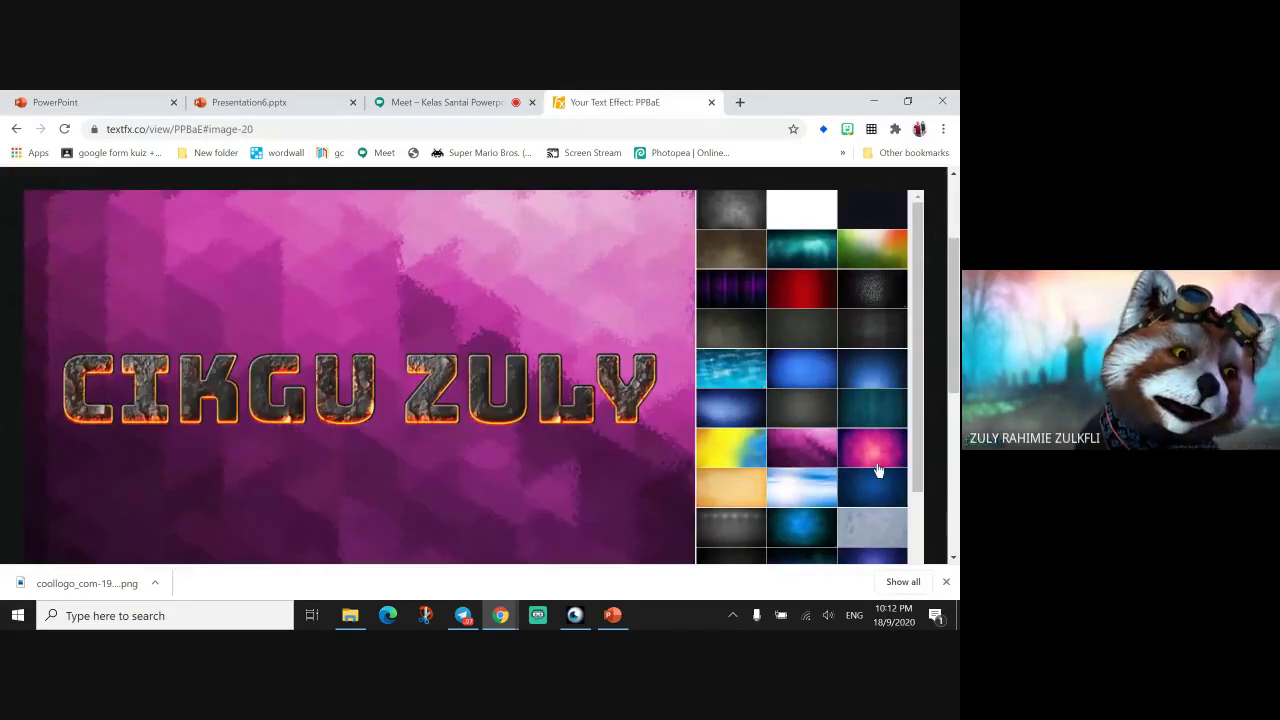
scroll(870, 475, "down", 5)
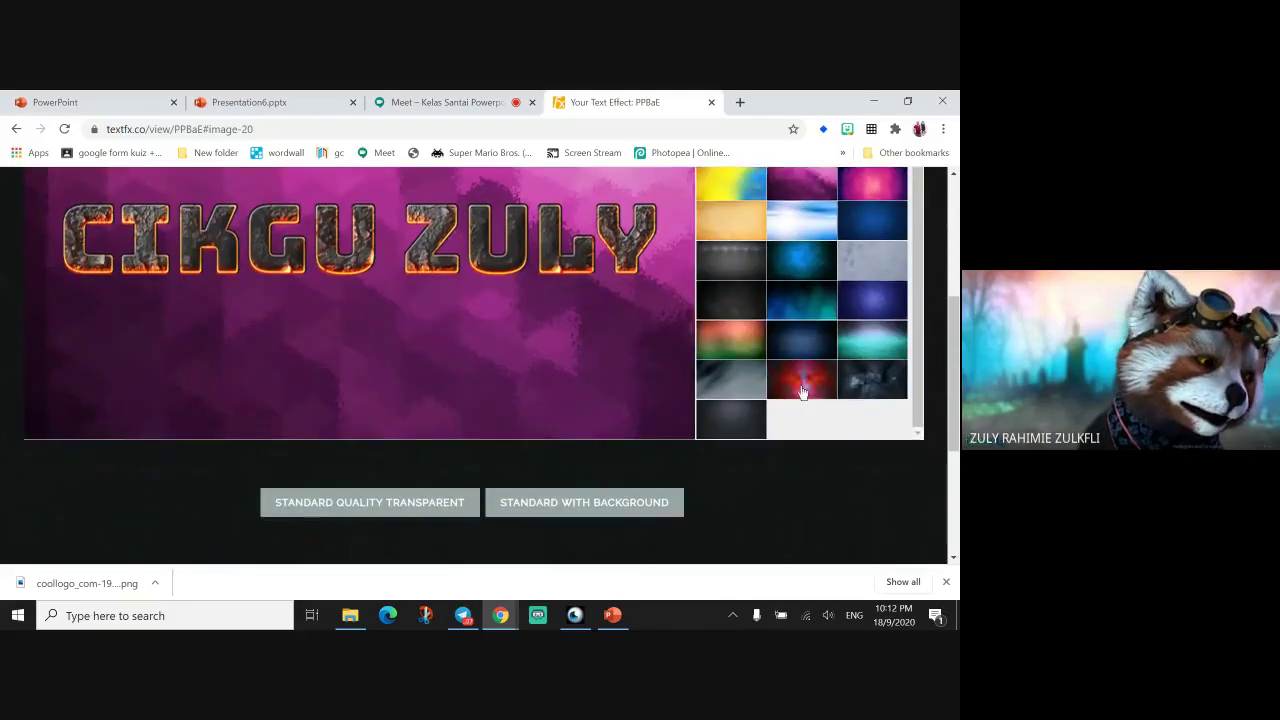
left_click(801, 391)
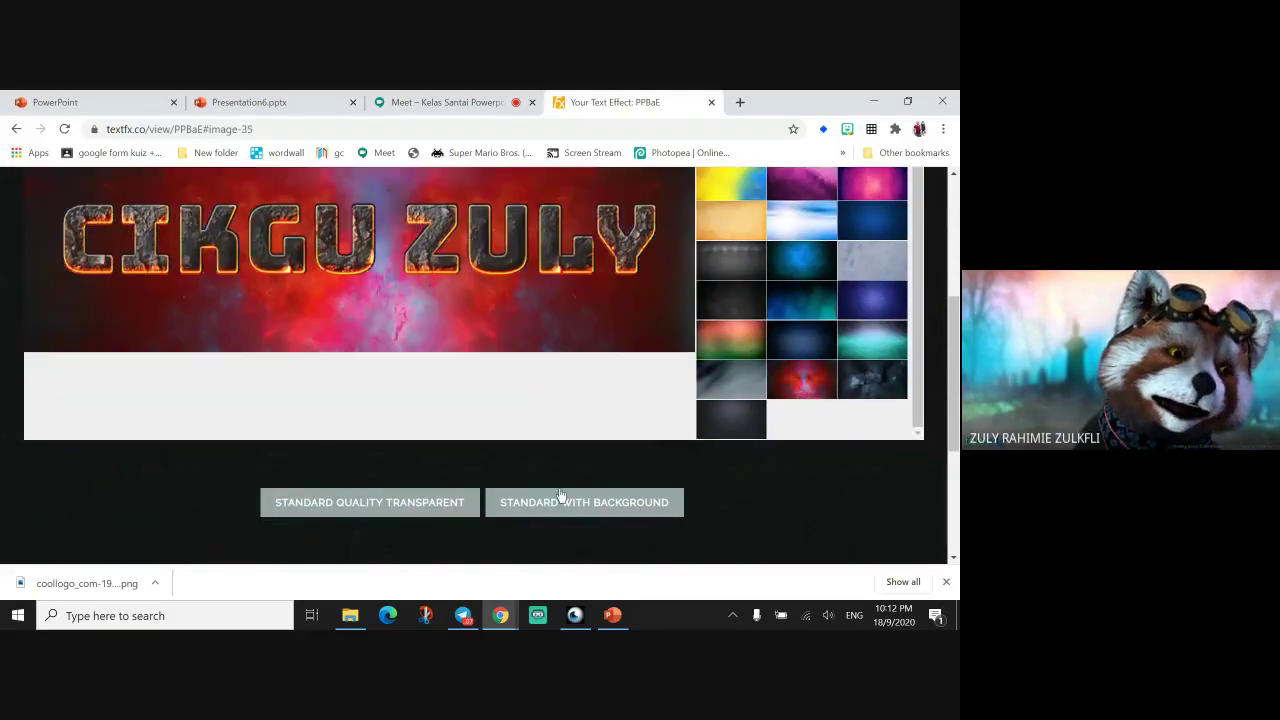
Download the lettering as a standard quality transparent image and show textfx.png in its folder.
left_click(435, 508)
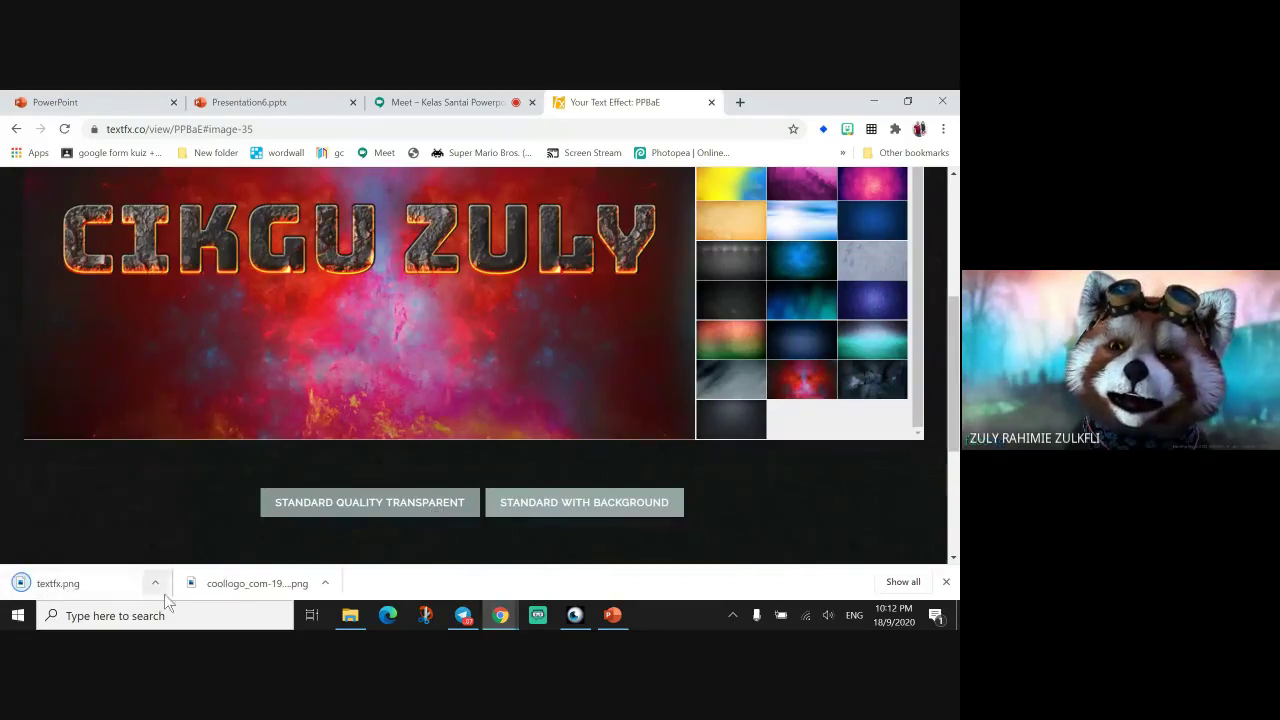
left_click(158, 584)
left_click(210, 524)
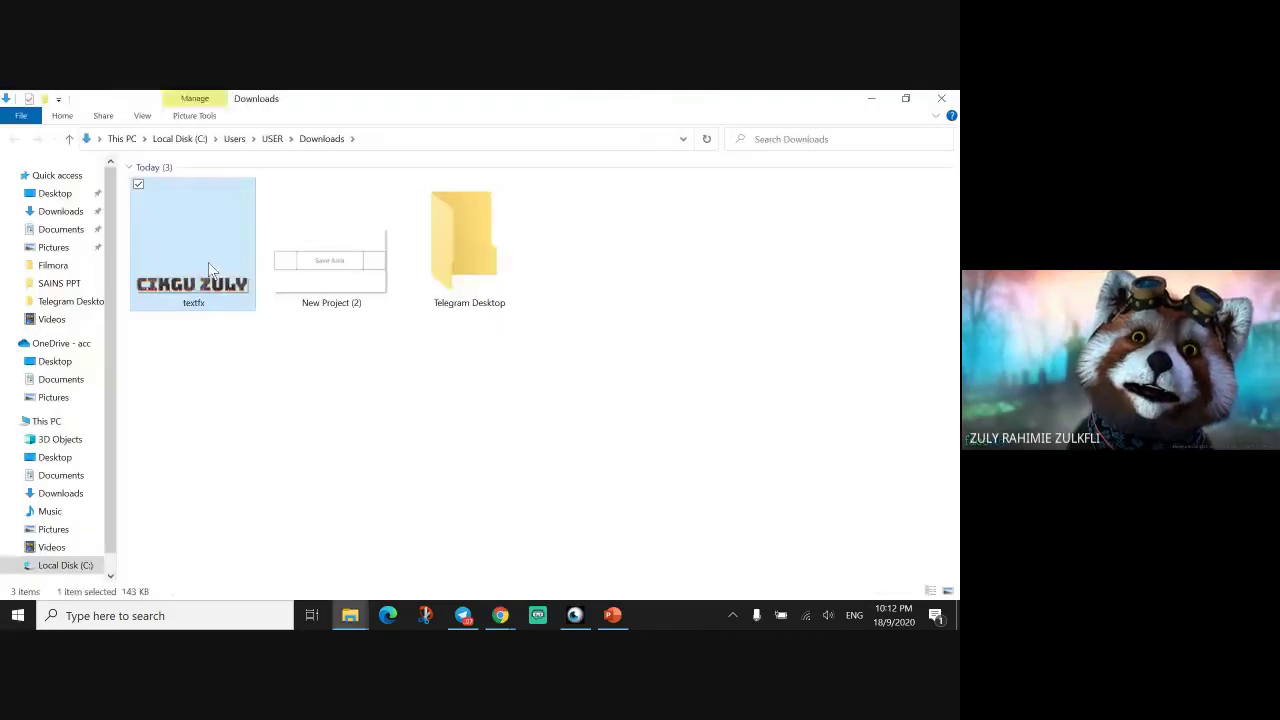
Place the textfx image from Downloads on the PowerPoint slide, beside the portrait and above the red logo.
left_click_drag(208, 262, 478, 368)
left_click(475, 405)
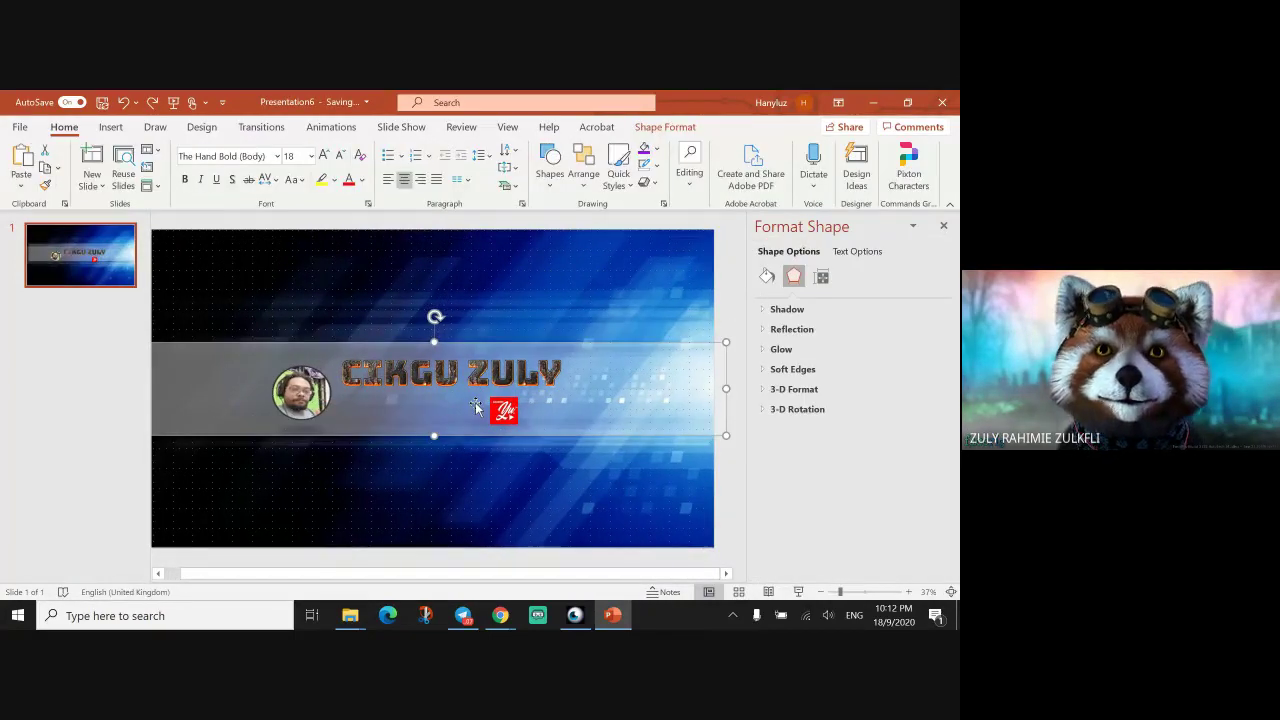
left_click(515, 468)
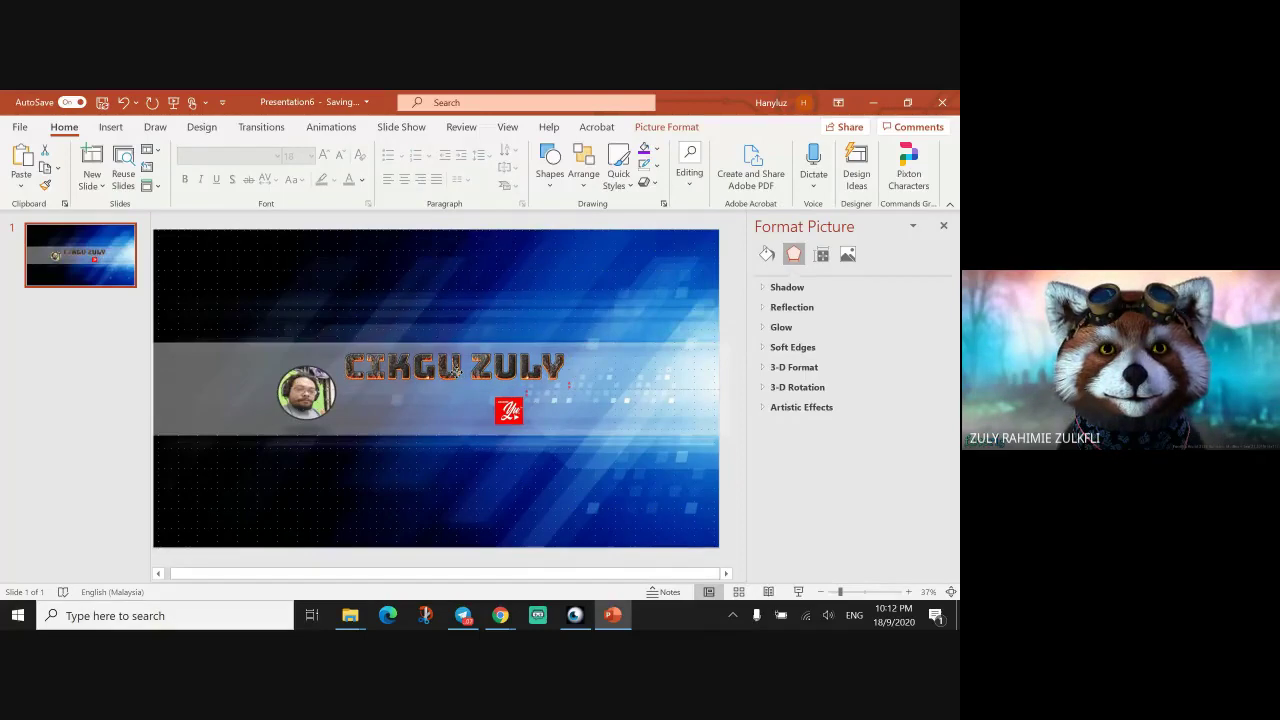
left_click(455, 368)
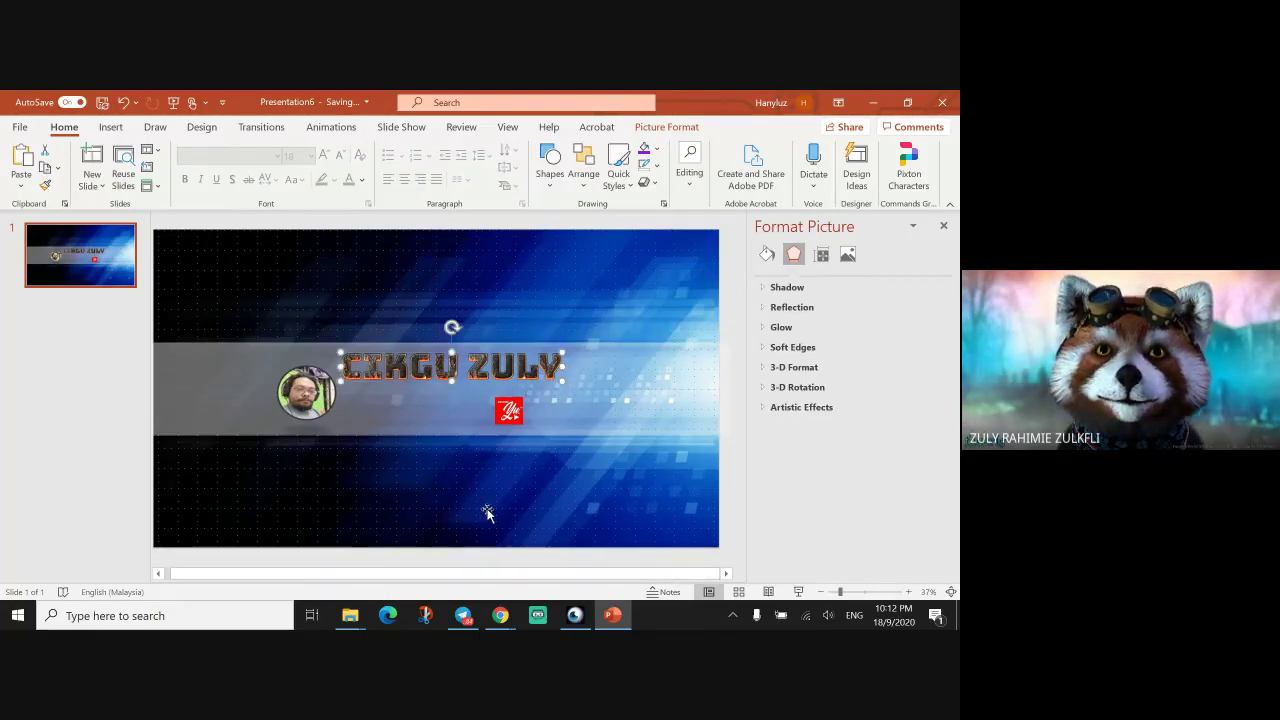
left_click(487, 513)
Switch back to Chrome and reopen the textfx.co Text Generator from the search results at its blank text area.
mouse_move(500, 615)
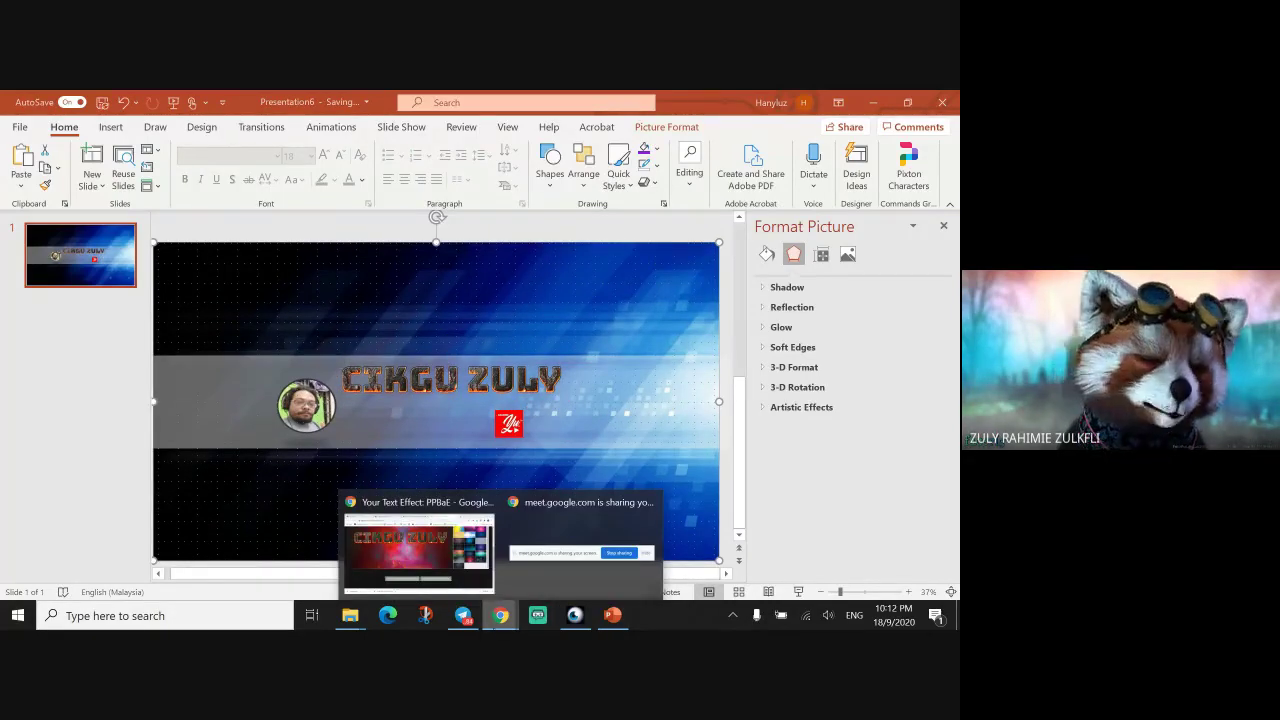
left_click(427, 519)
scroll(400, 268, "up", 3)
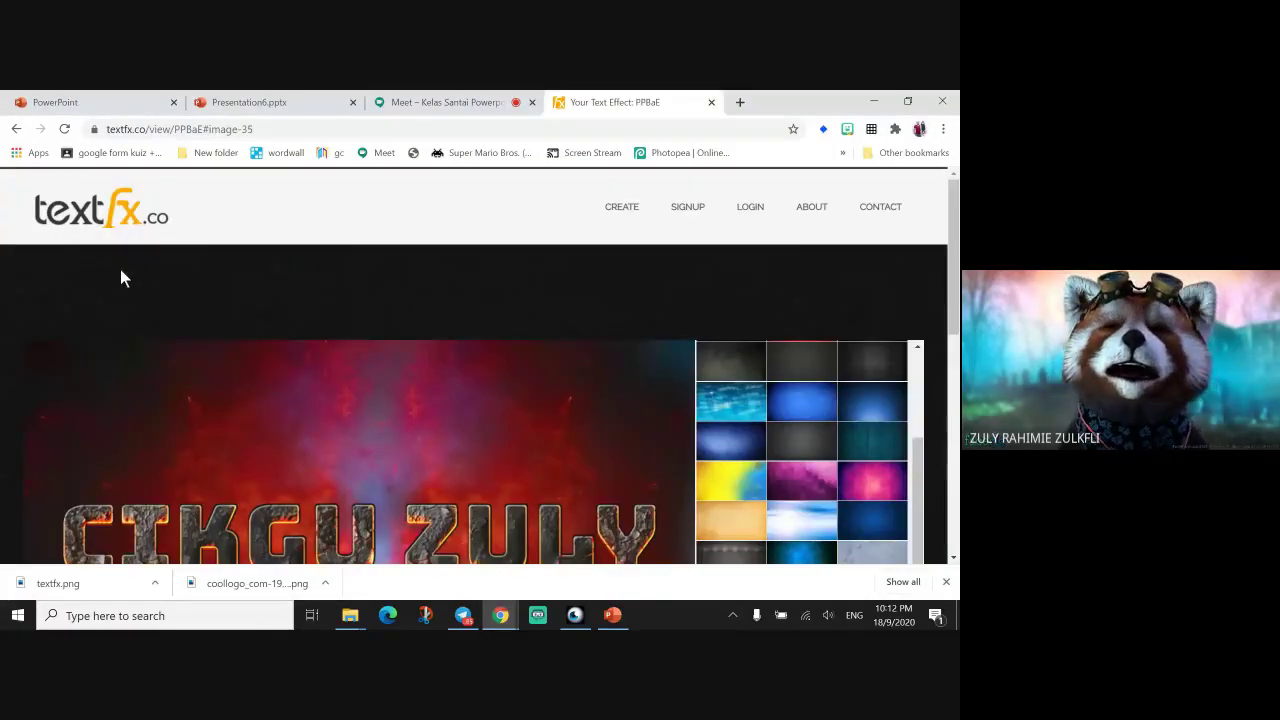
scroll(116, 360, "down", 2)
scroll(120, 372, "up", 2)
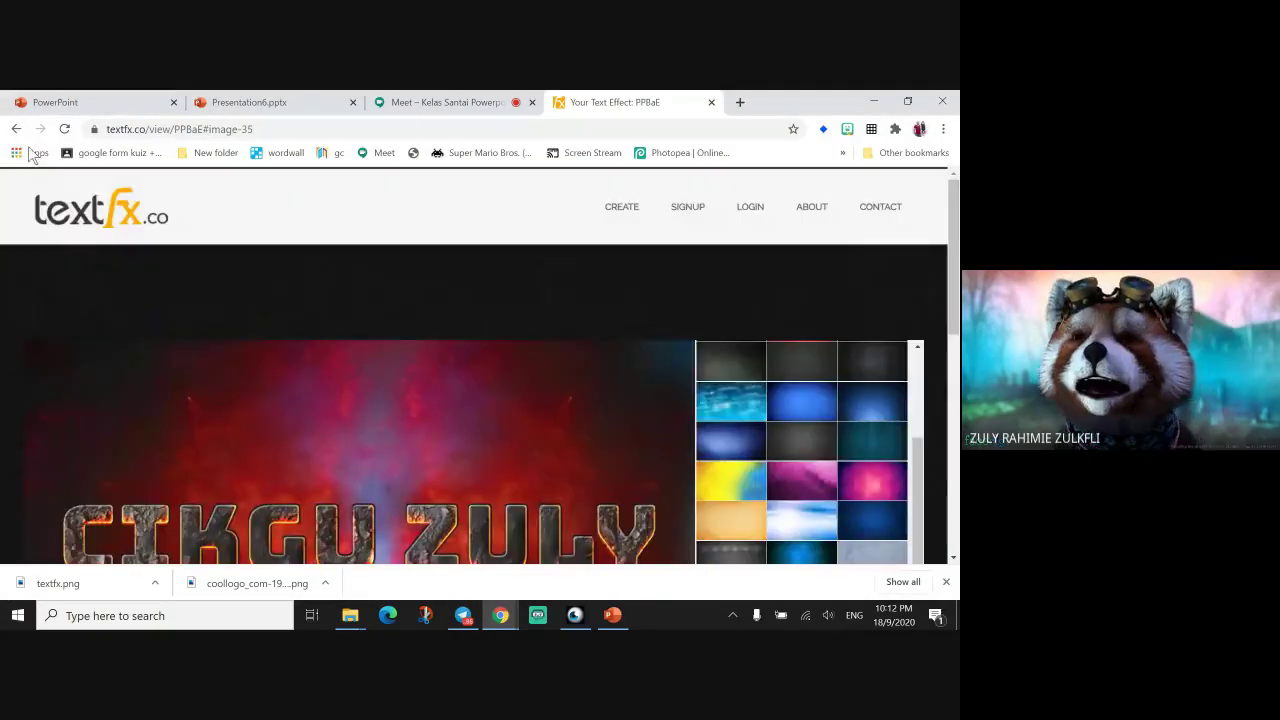
left_click(16, 129)
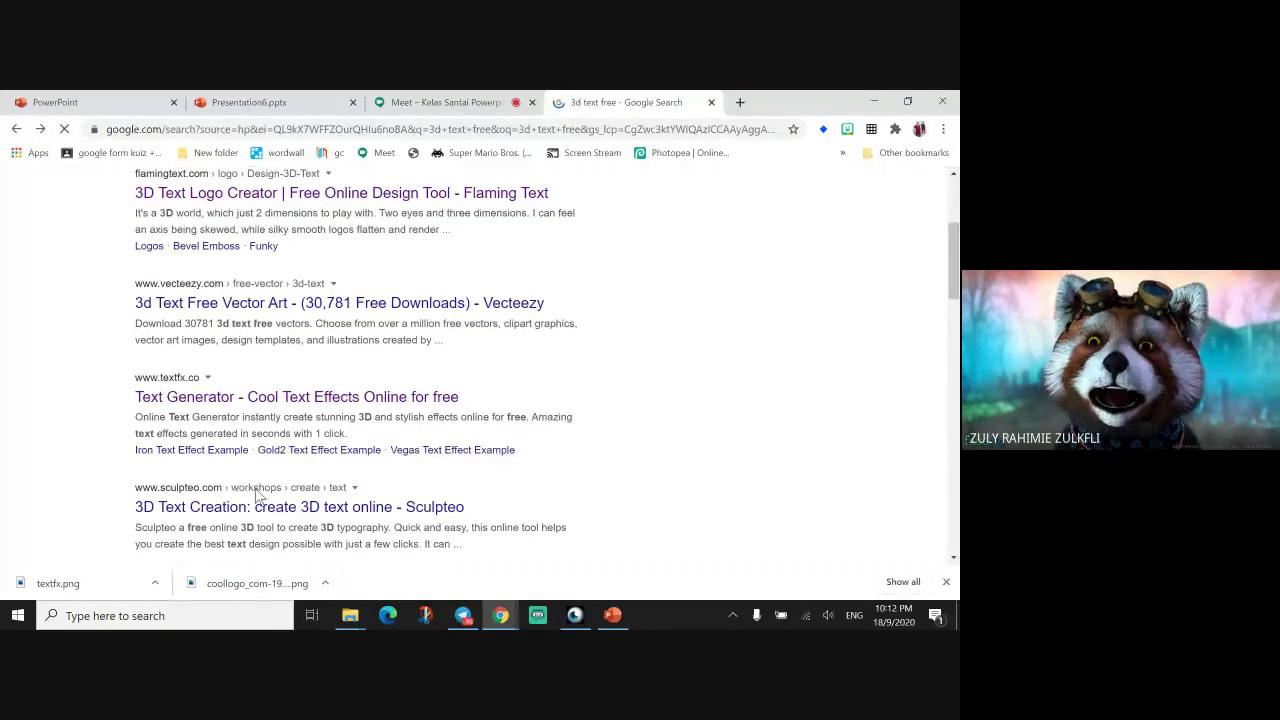
left_click(227, 487)
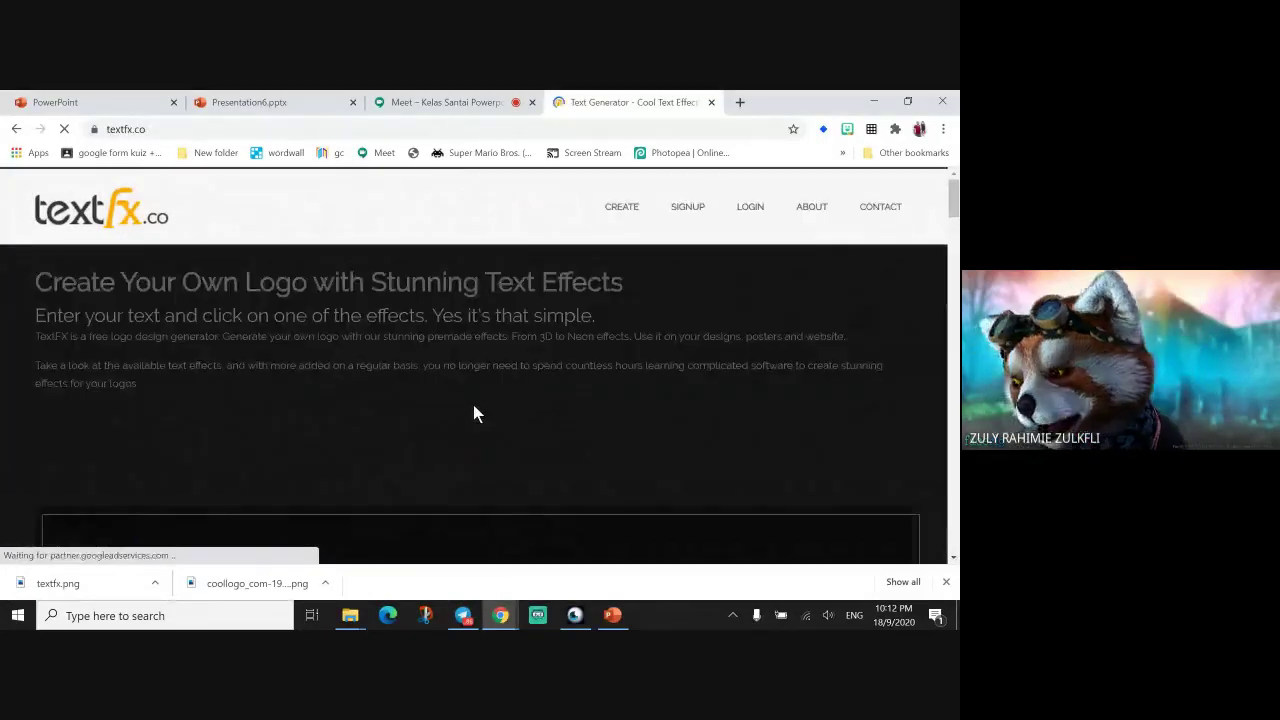
scroll(500, 400, "down", 5)
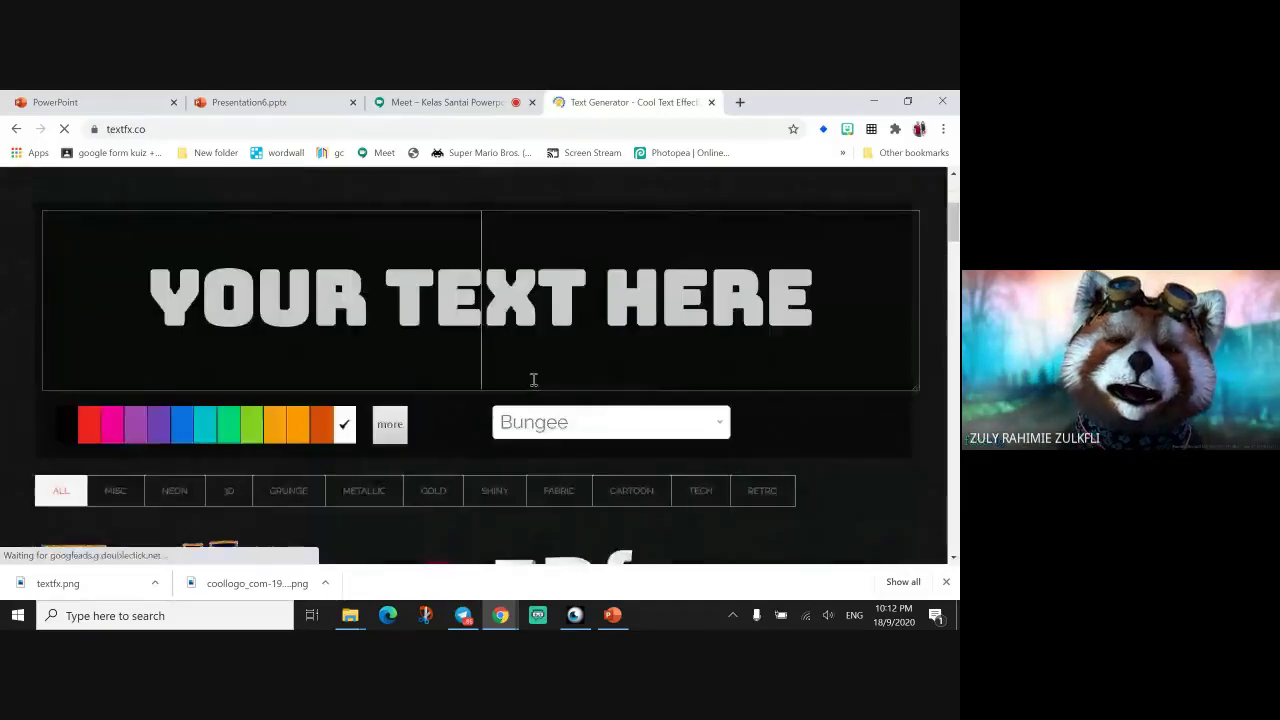
Enter CHANNEL as the text in the textfx.co generator.
left_click(533, 379)
type("C")
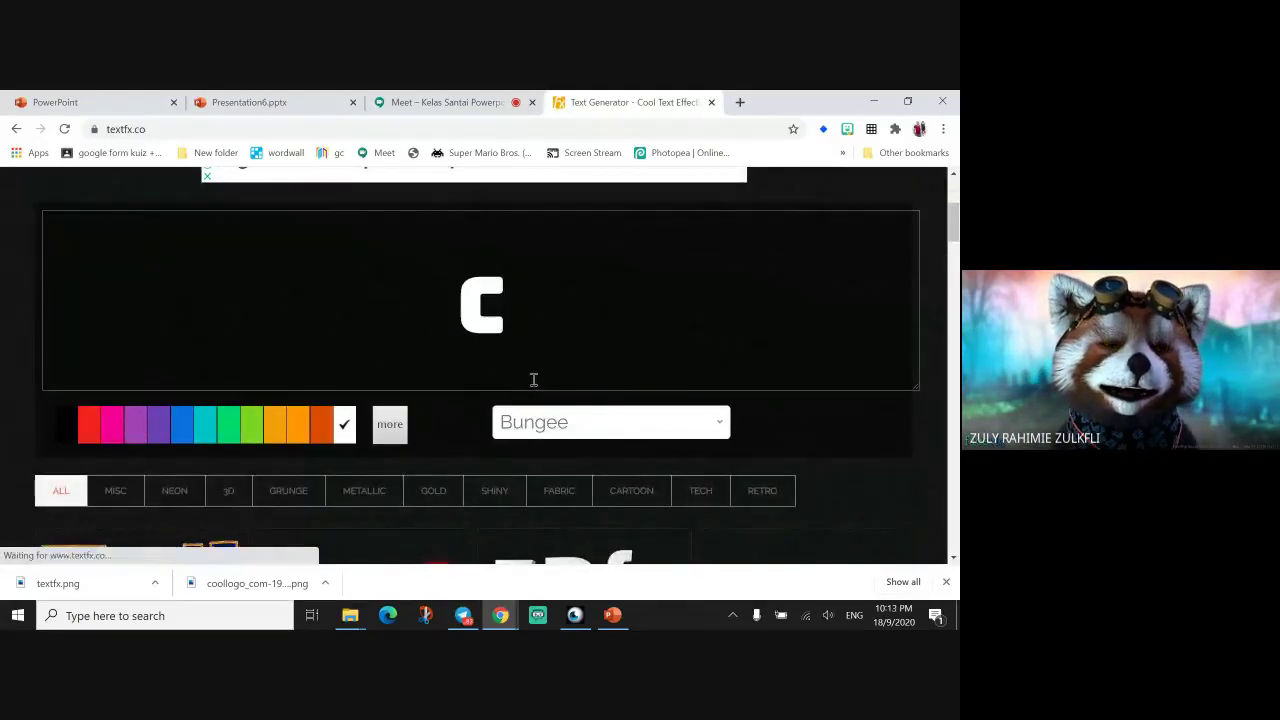
type("HANNEL")
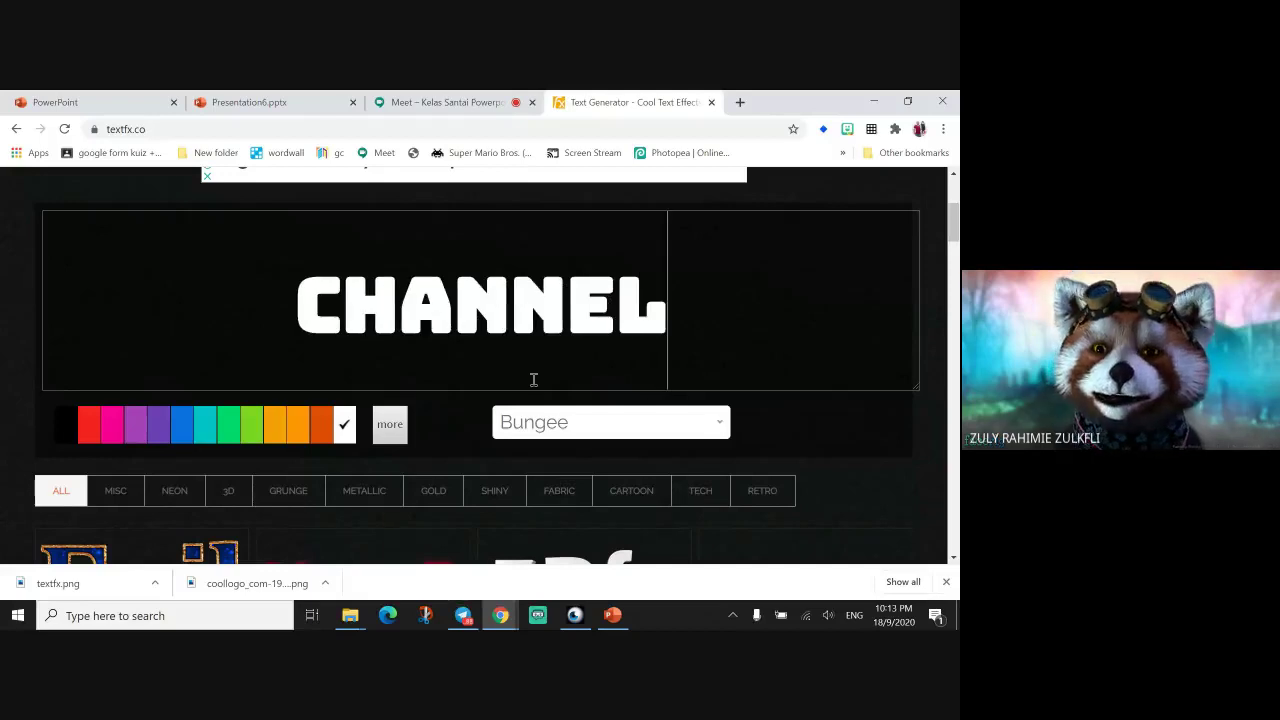
Generate the CHANNEL lettering with the rust effect found between the Rust2 and Scra1 samples.
scroll(489, 529, "down", 3)
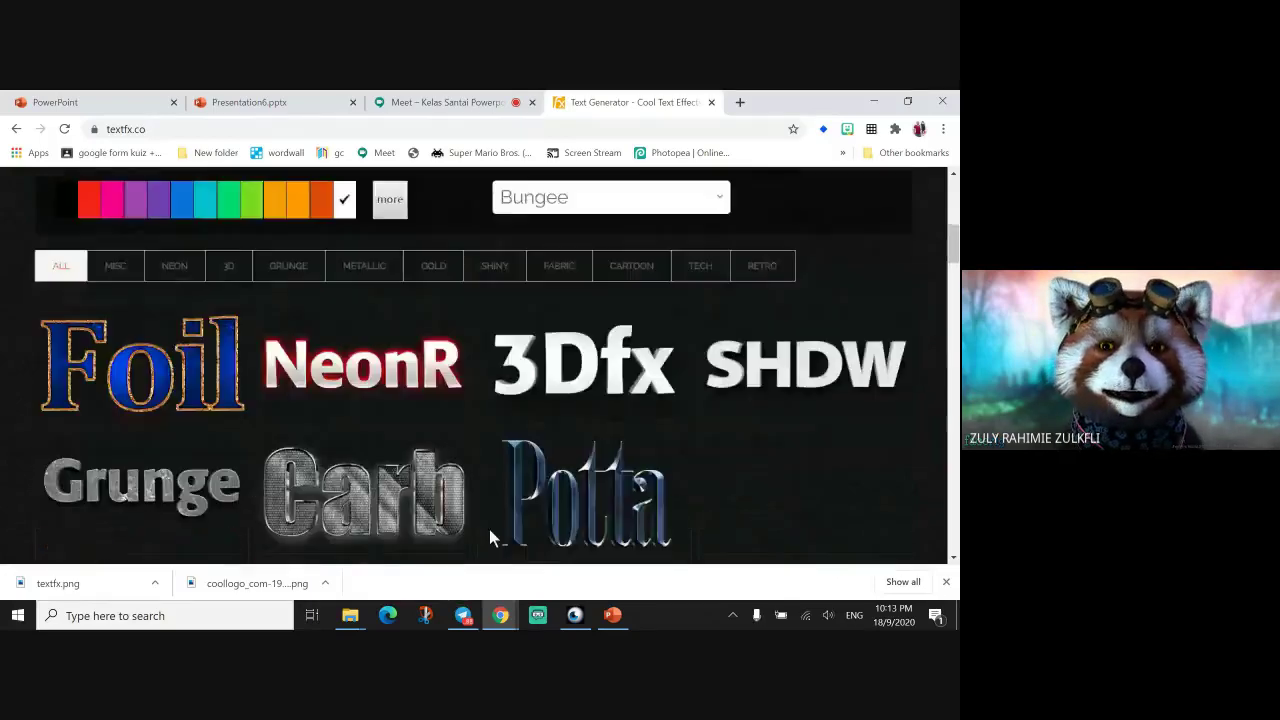
scroll(395, 520, "down", 1)
scroll(395, 520, "down", 2)
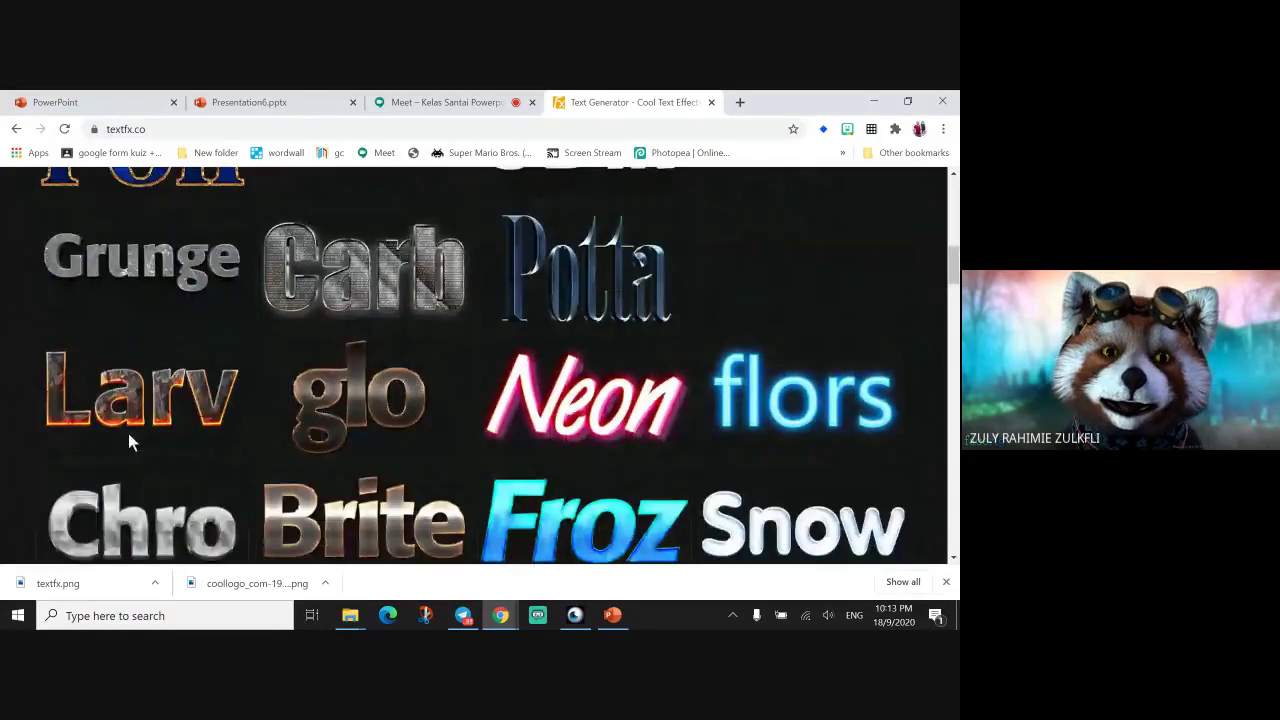
left_click(570, 423)
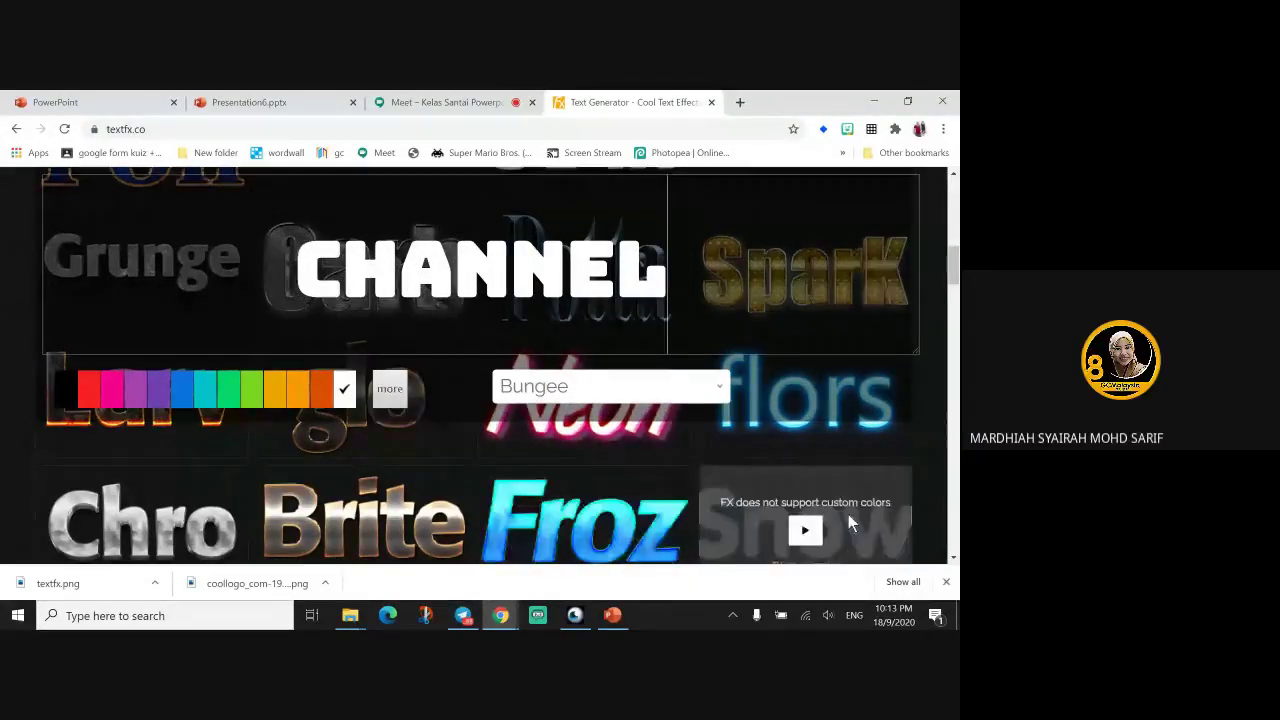
scroll(848, 514, "down", 1)
scroll(848, 514, "down", 3)
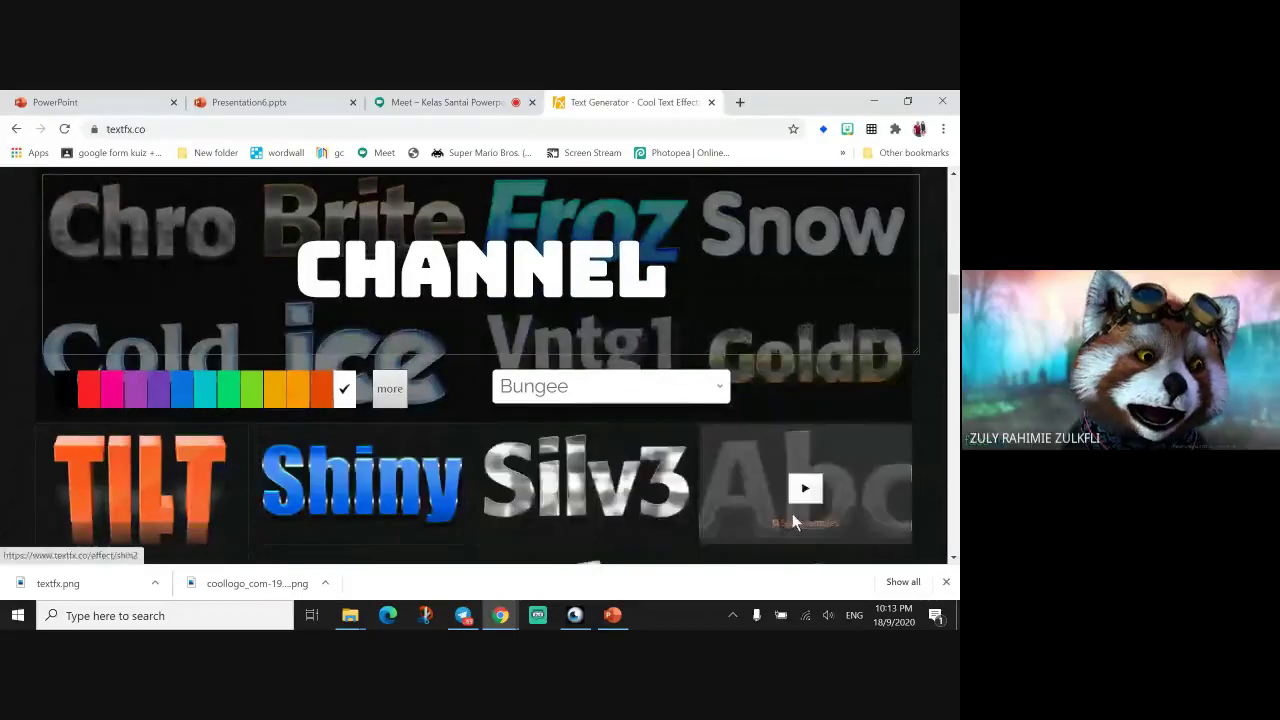
scroll(792, 513, "down", 5)
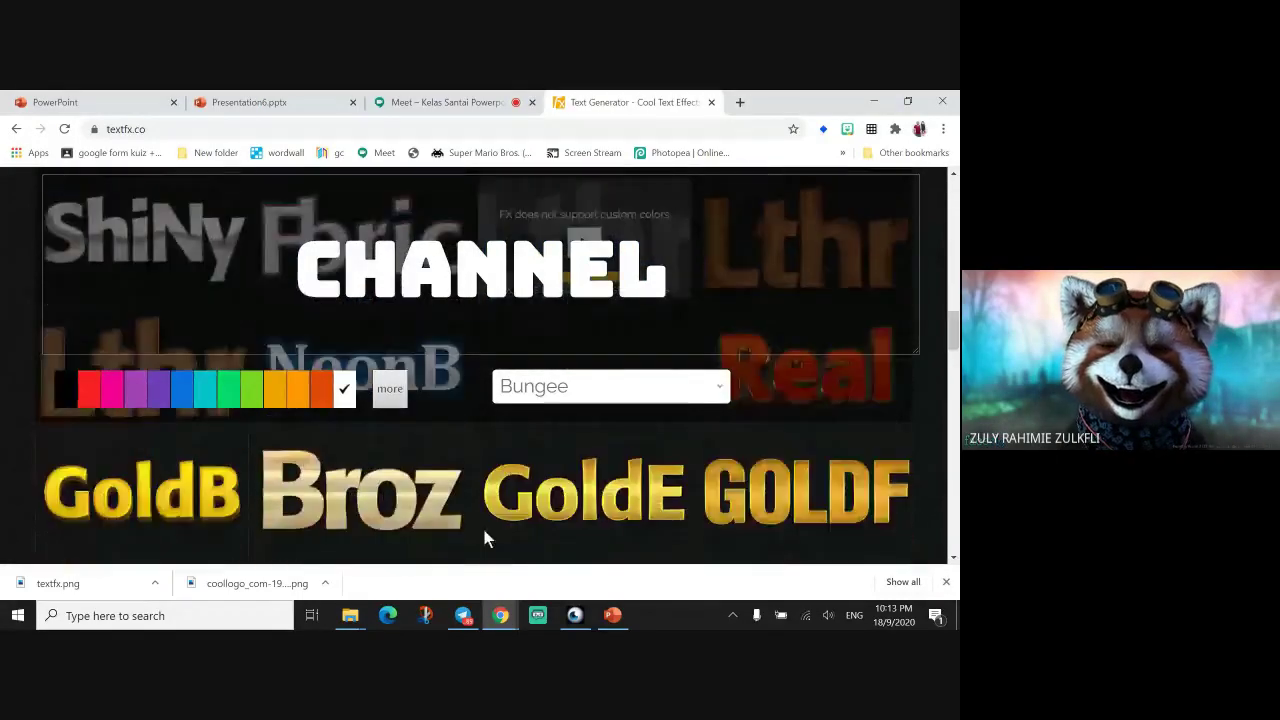
scroll(456, 524, "down", 3)
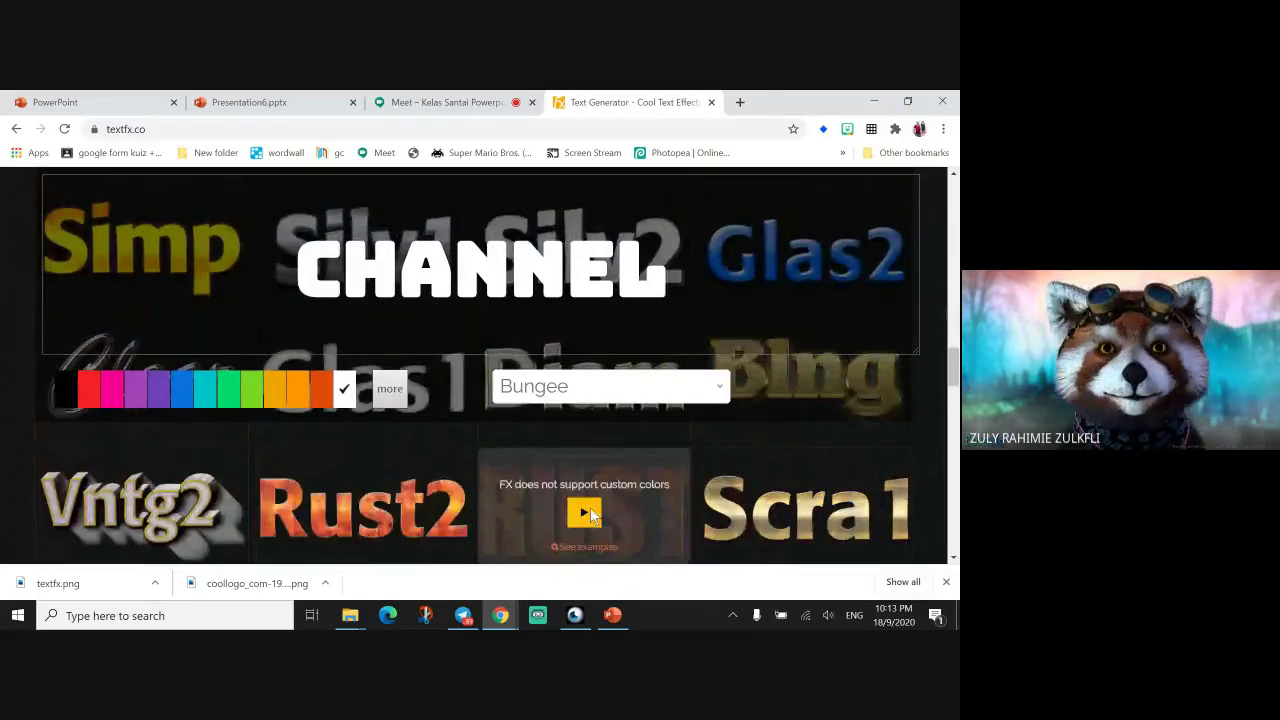
left_click(585, 513)
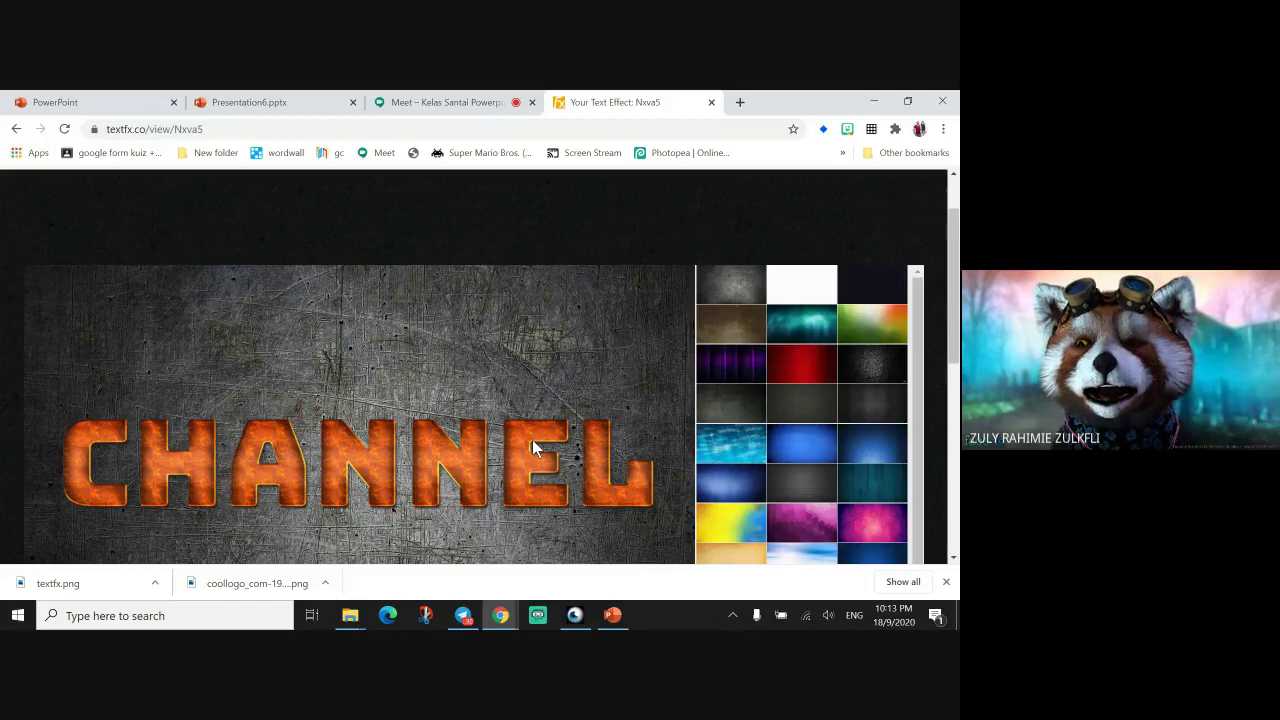
Download the CHANNEL lettering as a standard quality transparent image and show textfx (1).png in its folder.
scroll(532, 439, "down", 4)
left_click(400, 428)
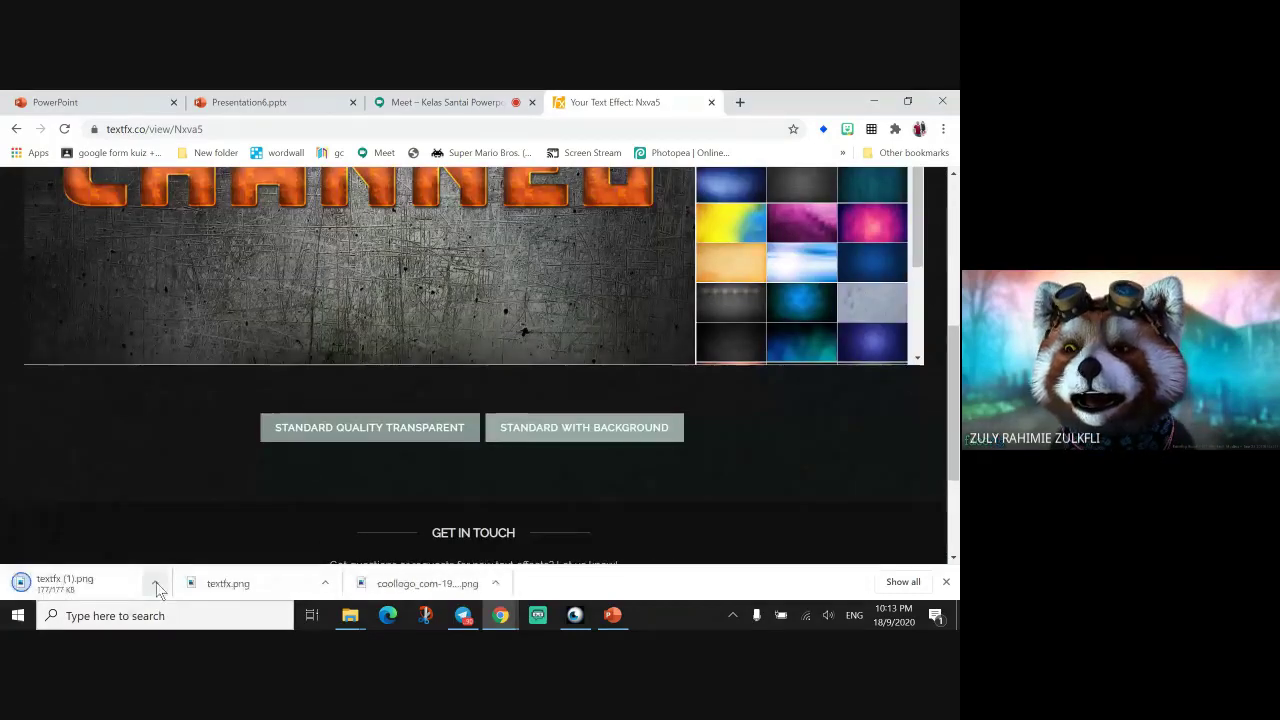
left_click(156, 582)
left_click(205, 531)
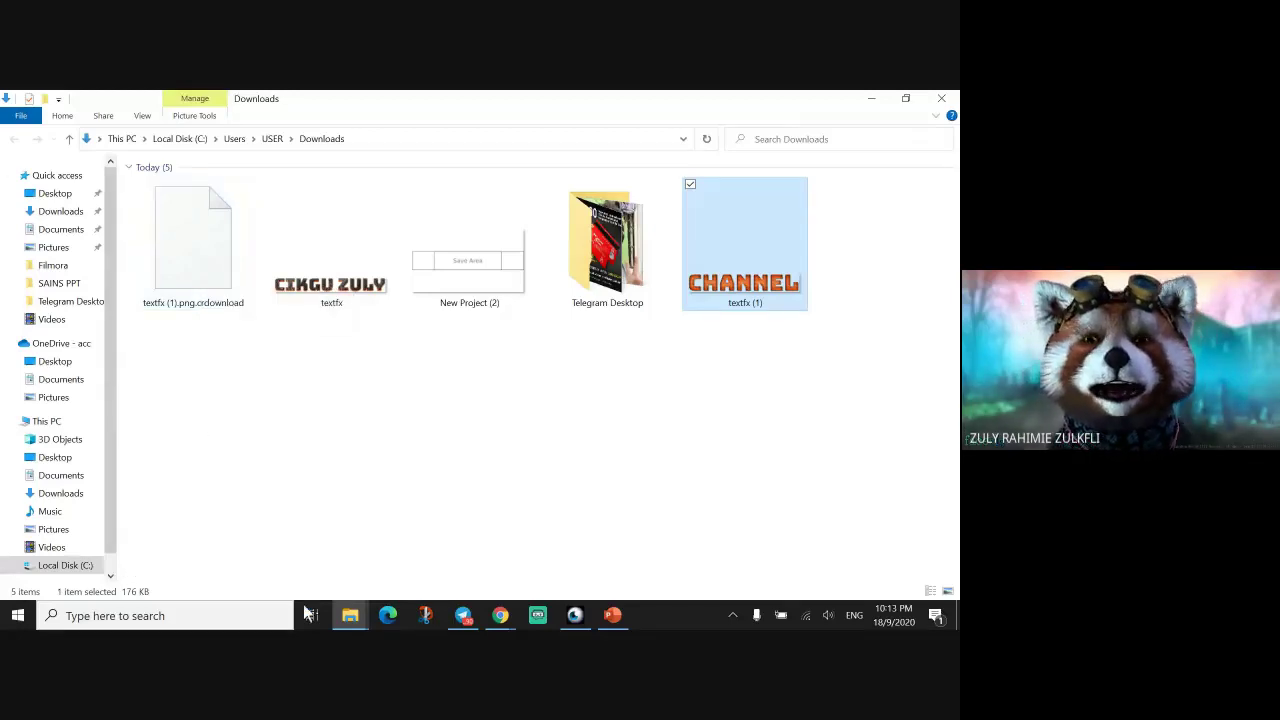
left_click(503, 620)
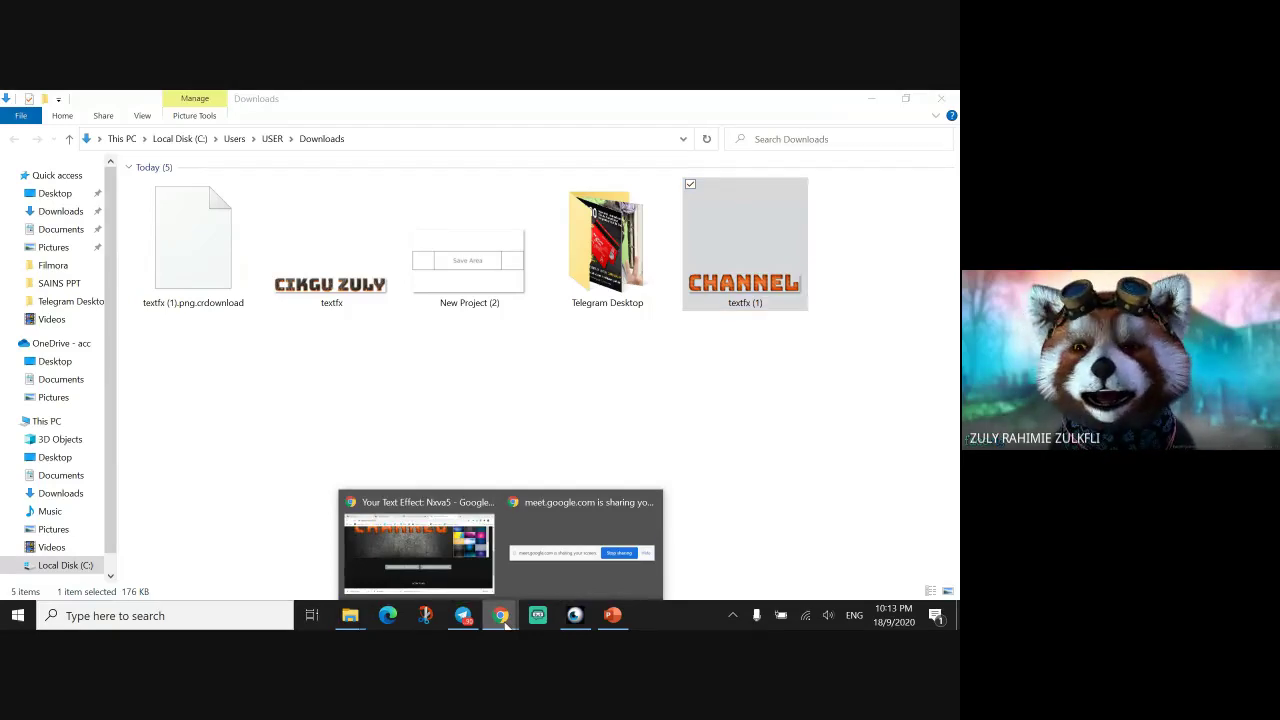
left_click(415, 590)
left_click(154, 585)
left_click(189, 537)
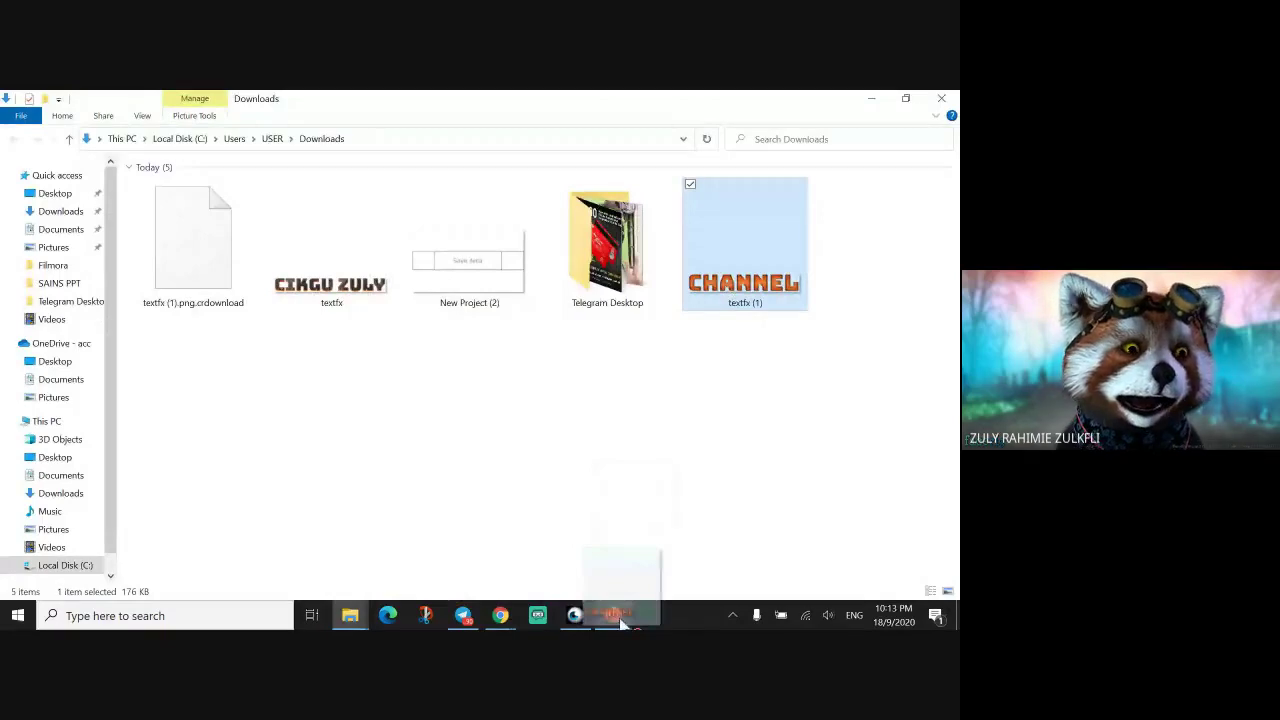
Place the textfx (1) image from Downloads on the PowerPoint slide and shrink it to about 8.89 cm wide, beneath the main title lettering.
left_click_drag(620, 622, 517, 470)
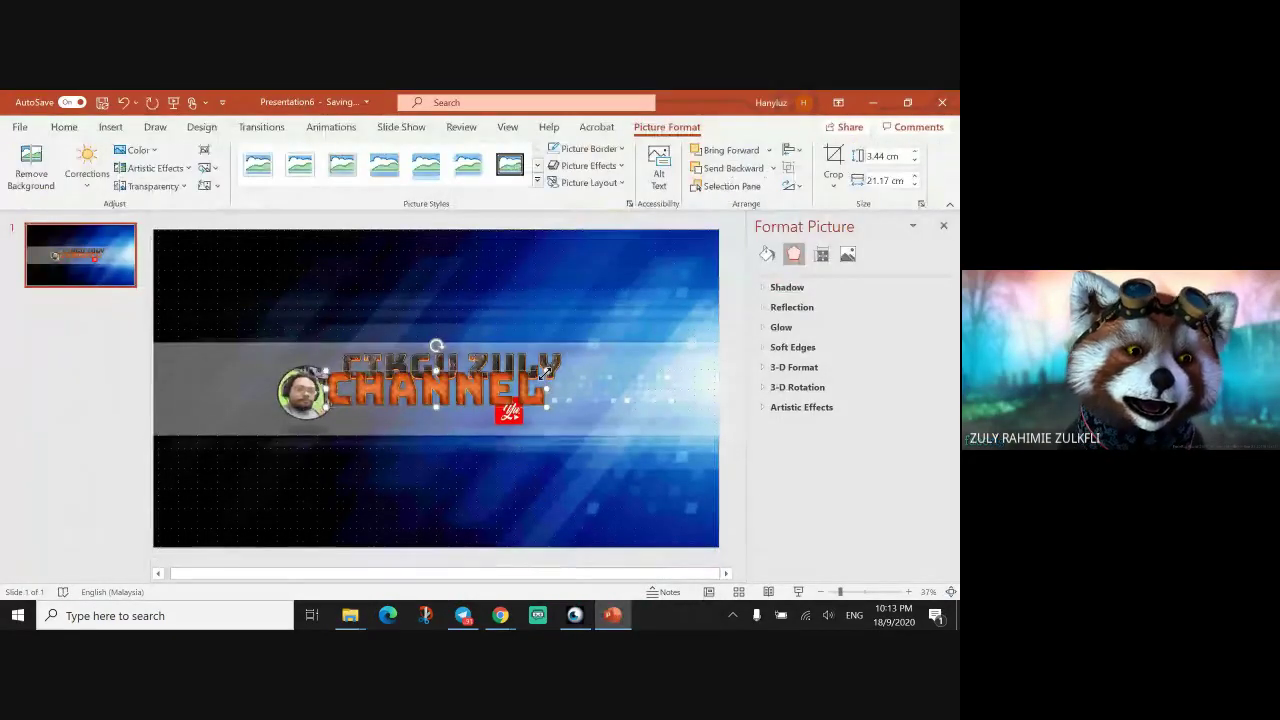
left_click_drag(545, 372, 414, 392)
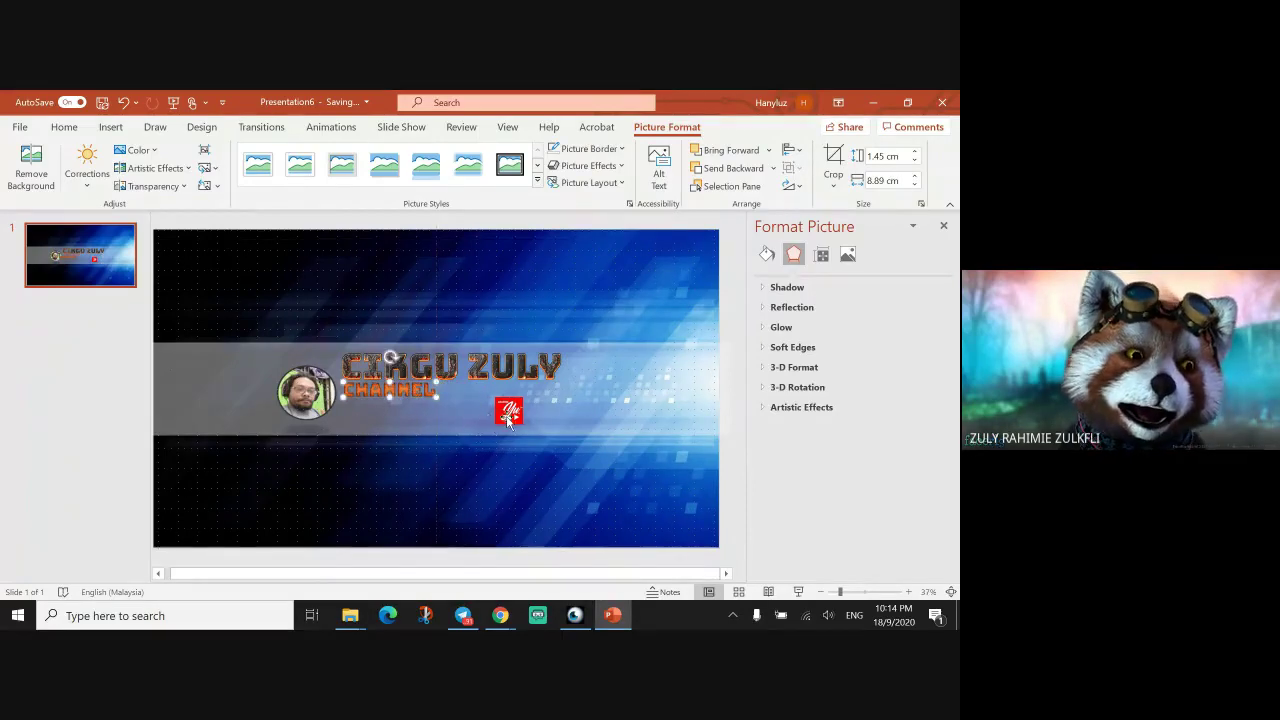
Move the red logo closer to the end of the CHANNEL lettering, beneath the main title.
left_click_drag(508, 412, 462, 418)
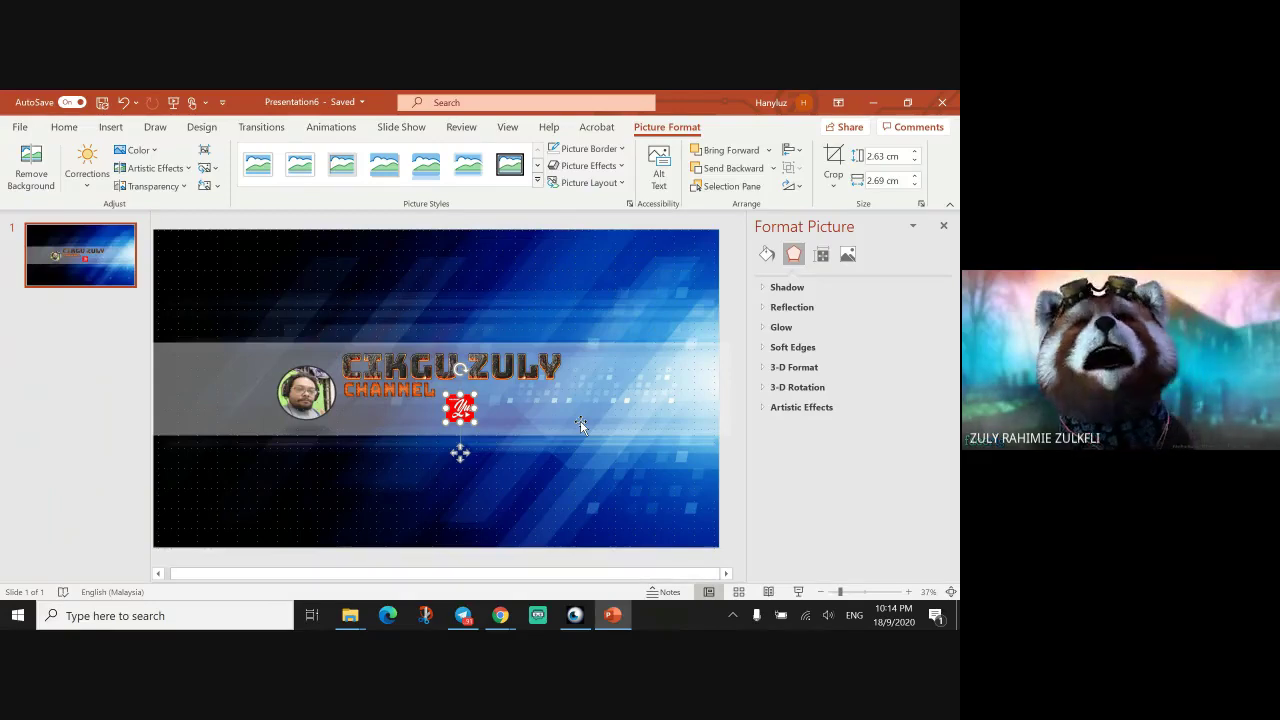
left_click(486, 322)
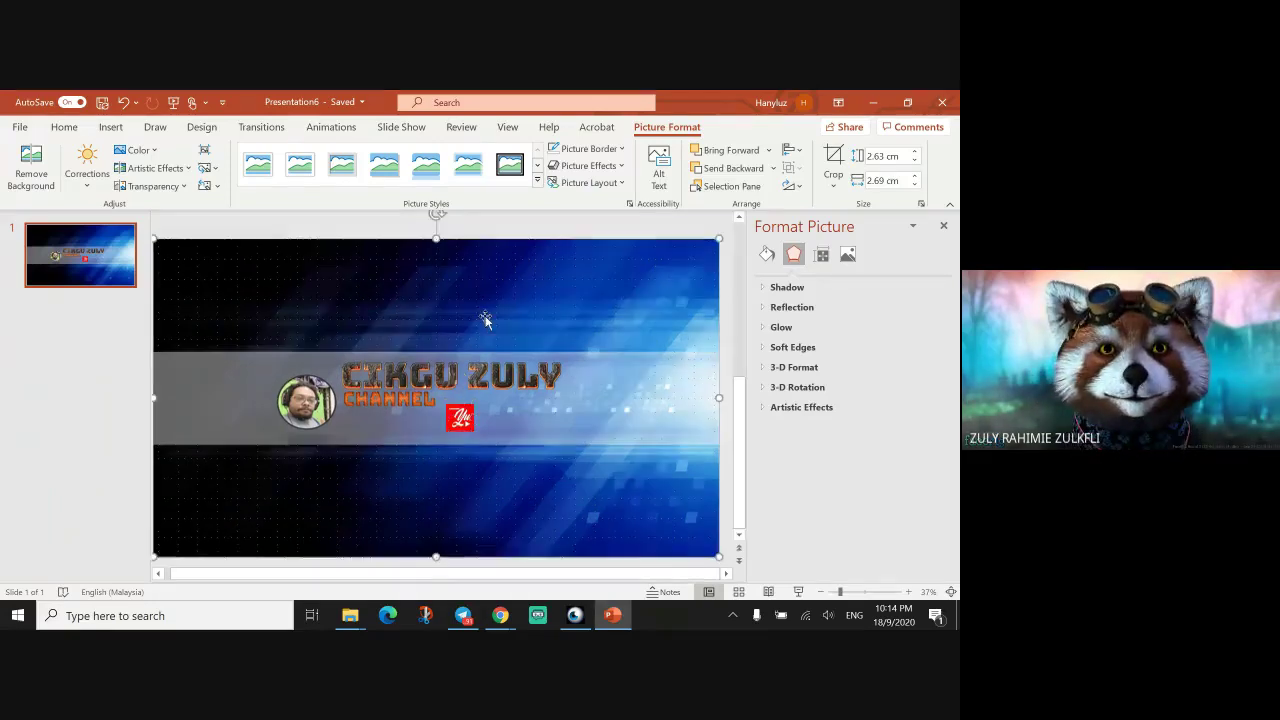
left_click(463, 428)
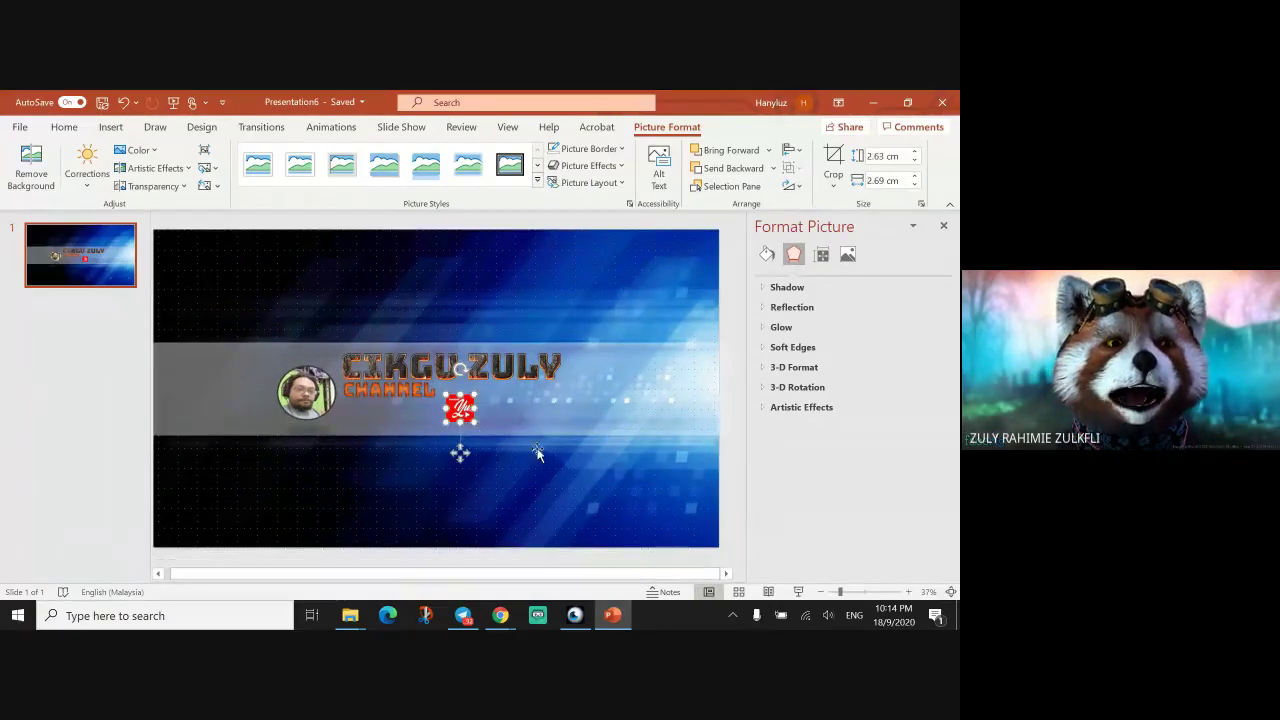
Draw a circle about 2.69 cm in diameter exactly covering the square red logo, undoing the first slightly smaller attempt.
scroll(585, 465, "up", 10)
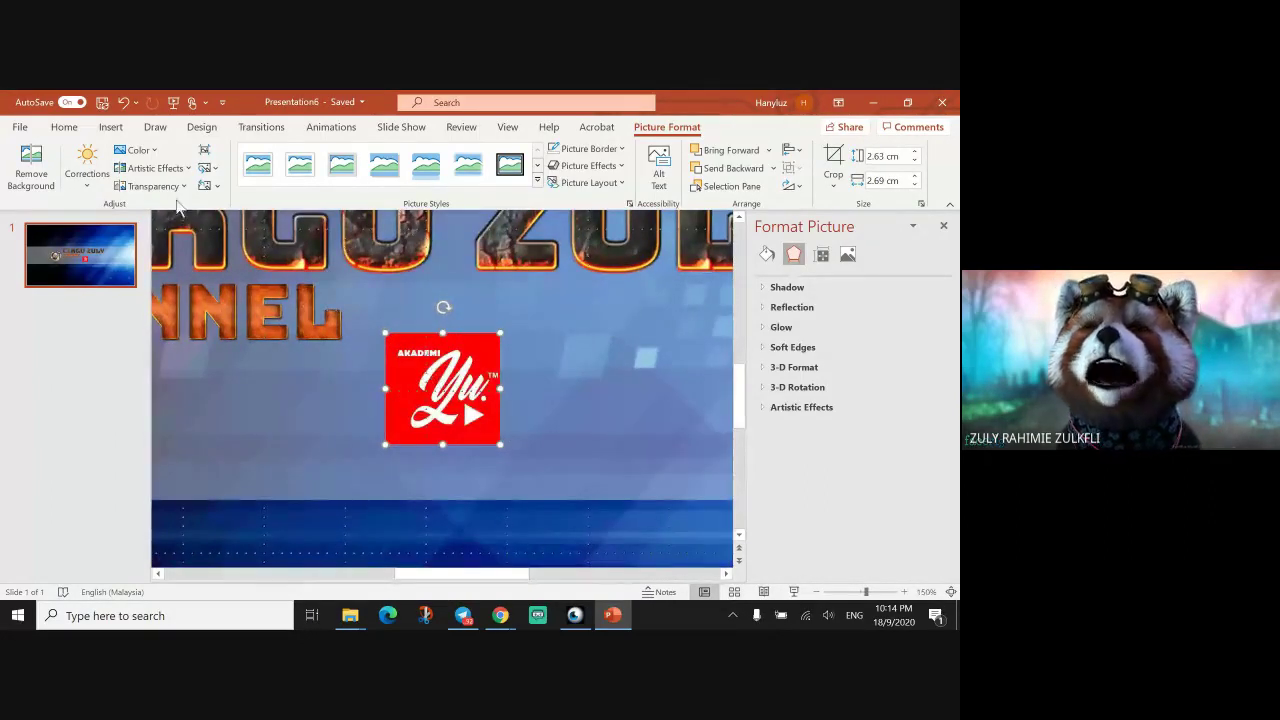
left_click(62, 128)
left_click(110, 127)
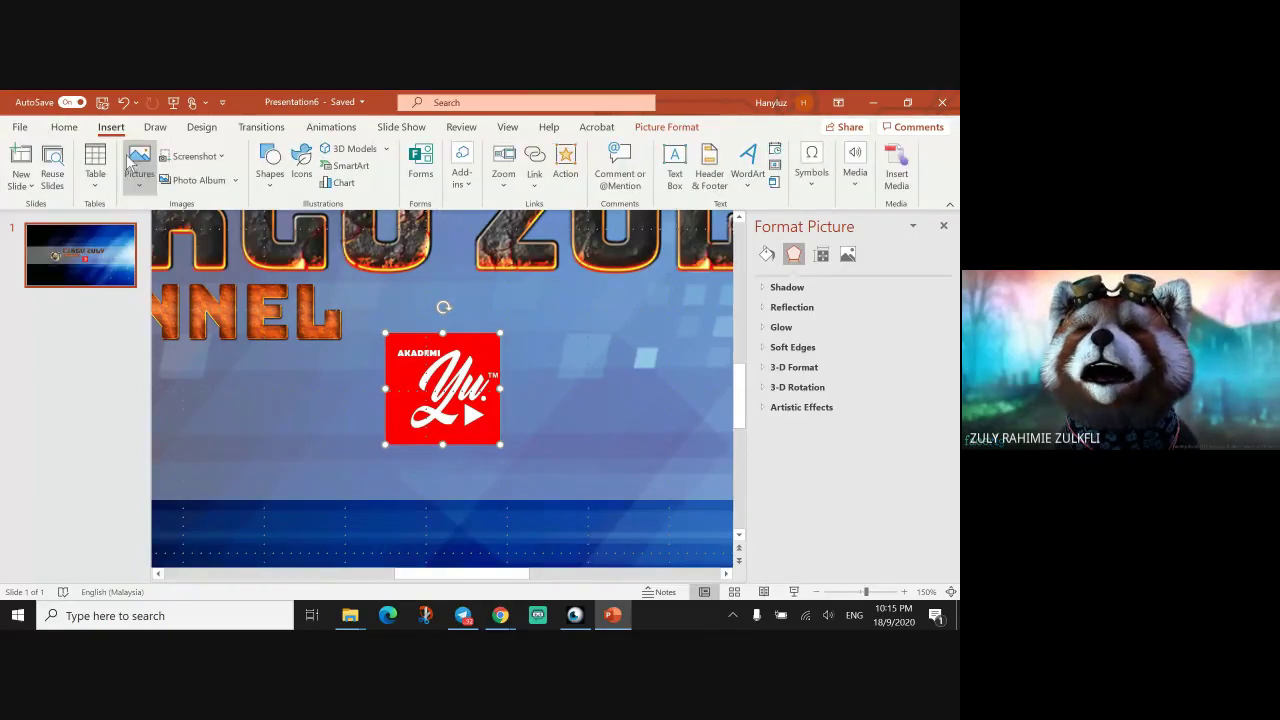
left_click(270, 168)
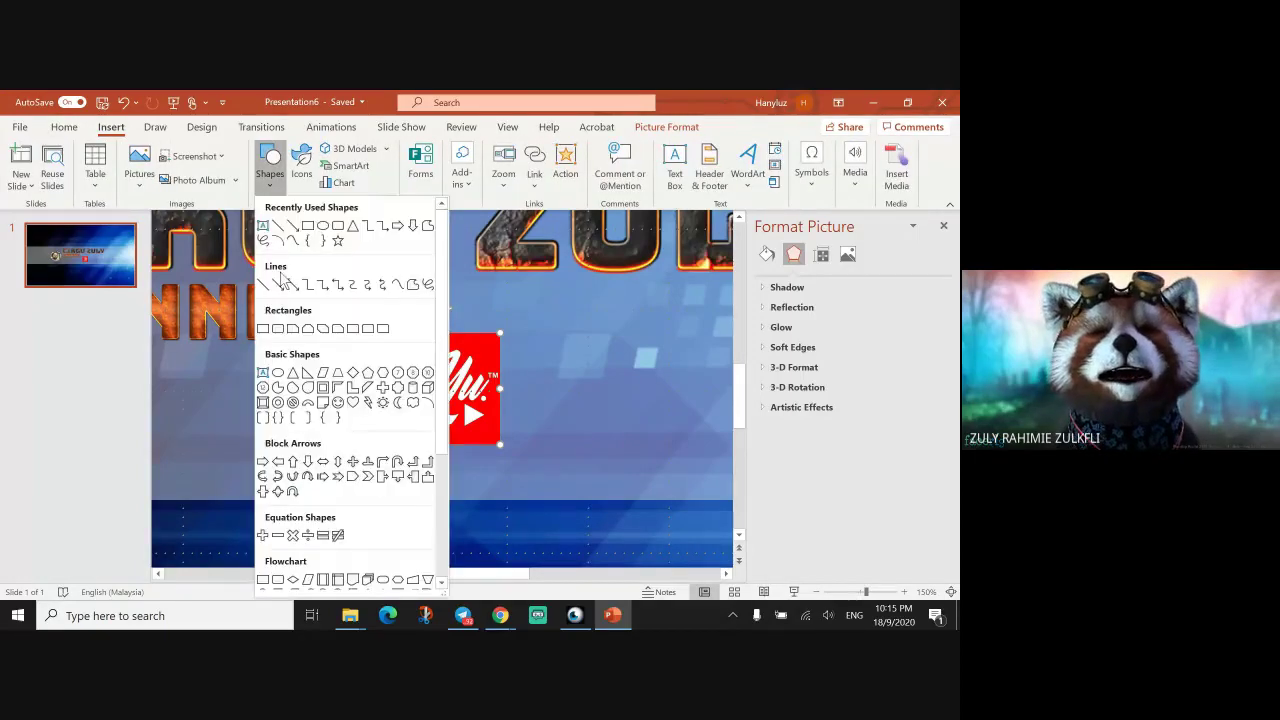
left_click(323, 227)
left_click_drag(386, 334, 488, 451)
key("ctrl+z")
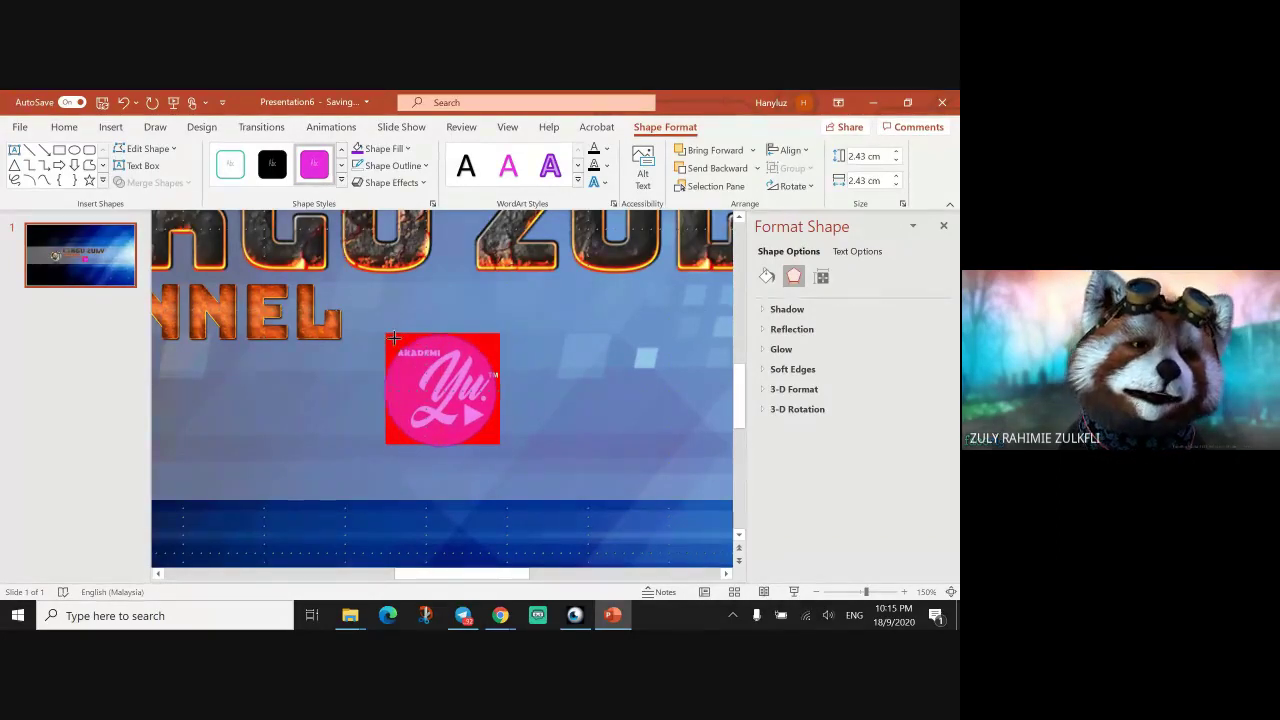
mouse_move(386, 334)
left_mouse_down()
mouse_move(500, 451)
mouse_move(465, 419)
left_mouse_up()
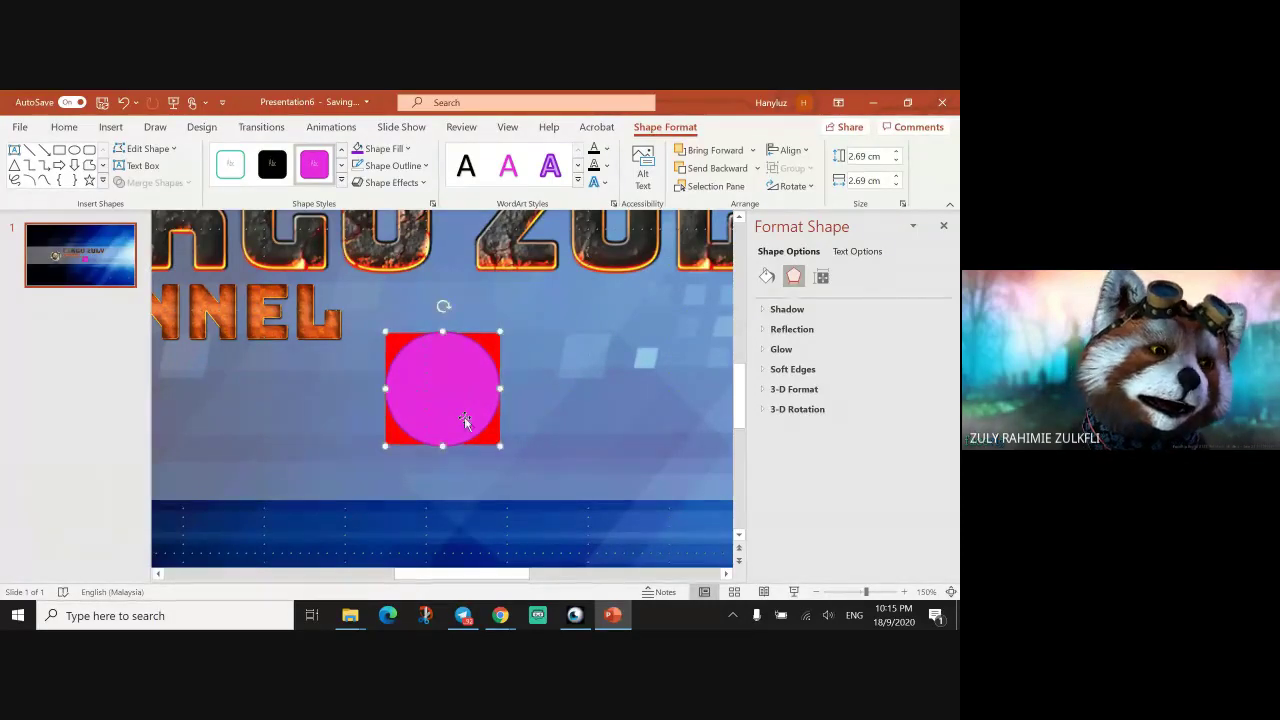
Crop the red logo to a round shape by intersecting the logo picture with the circle, and close the object list.
left_click(475, 384)
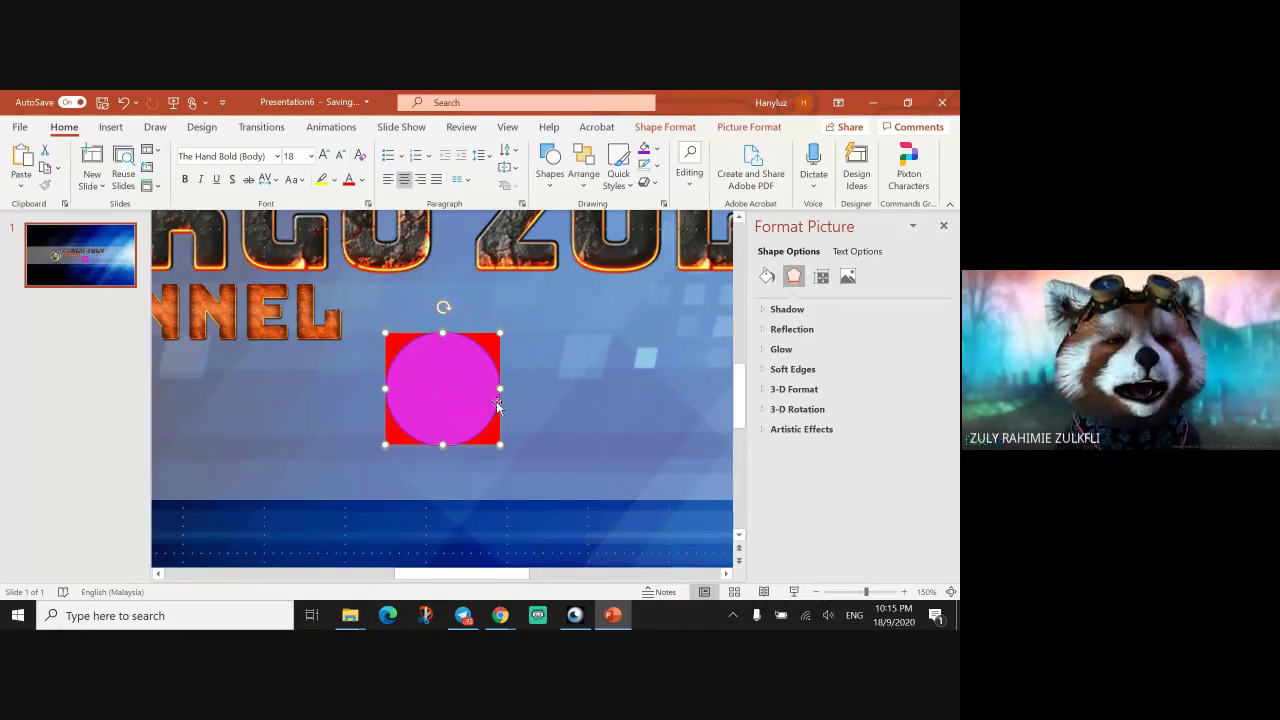
left_click(583, 166)
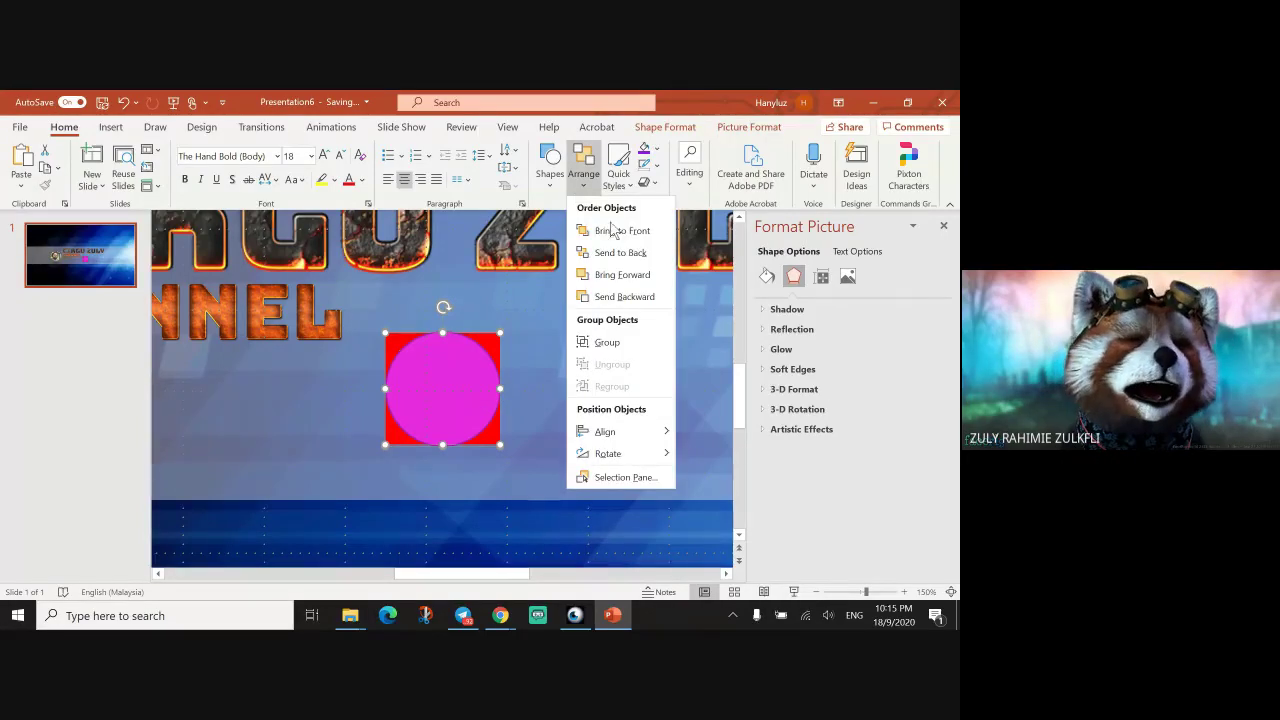
left_click(625, 479)
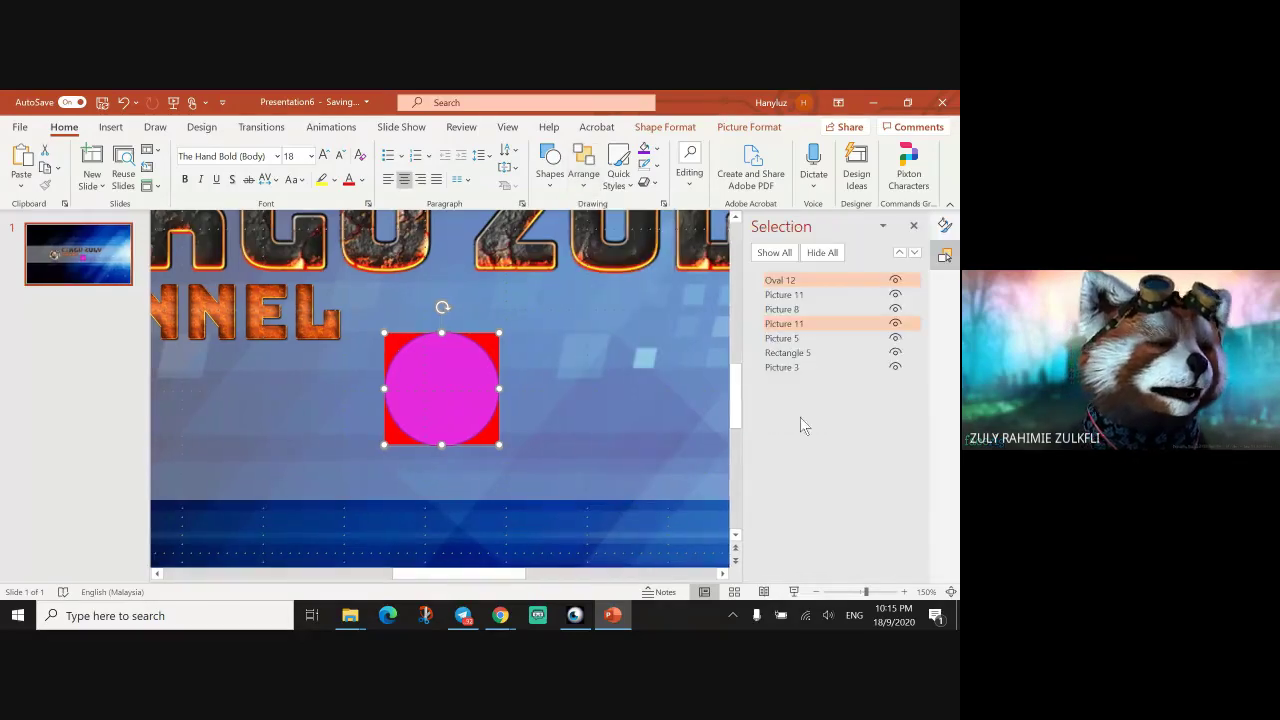
left_click(830, 353)
left_click(820, 324)
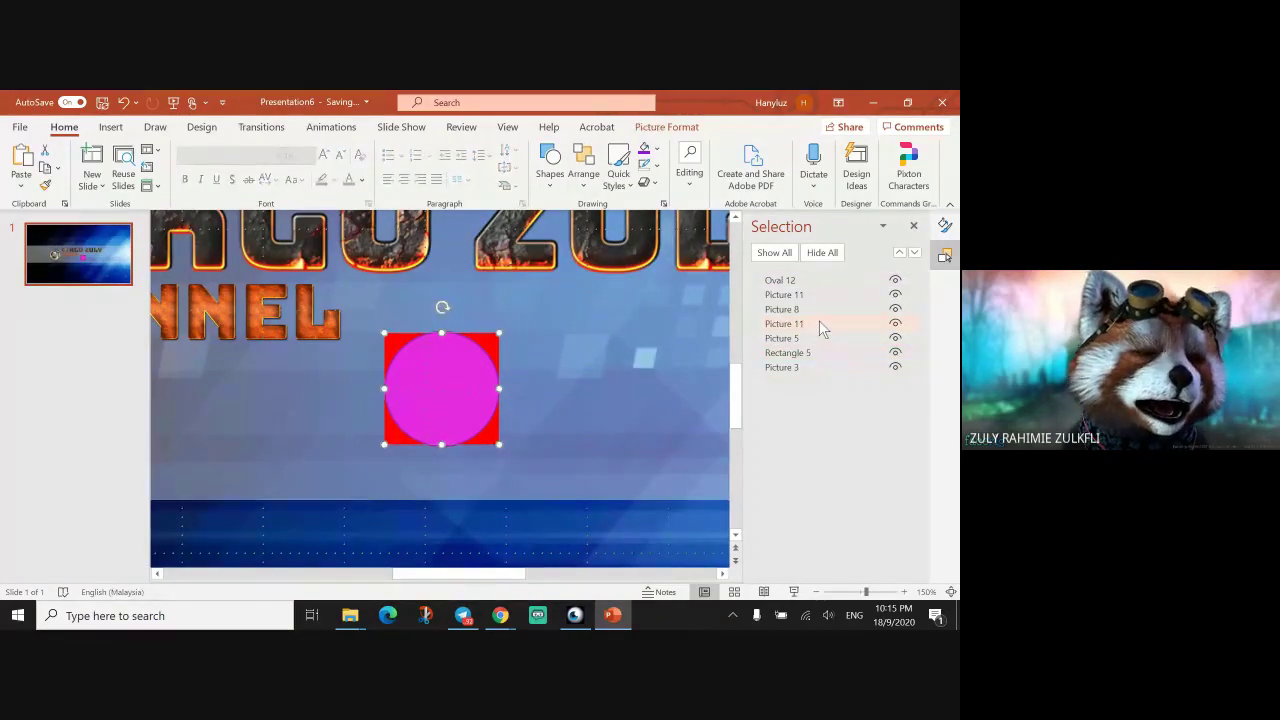
left_click(823, 284, "ctrl")
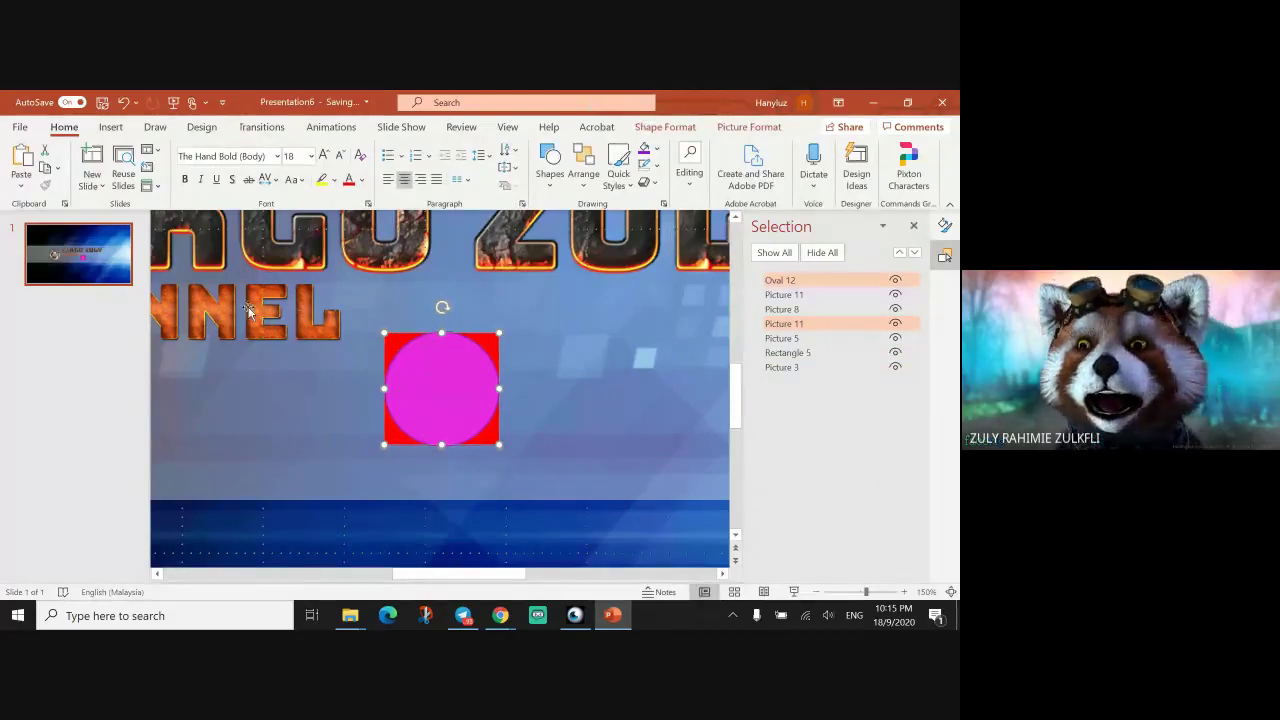
left_click(665, 127)
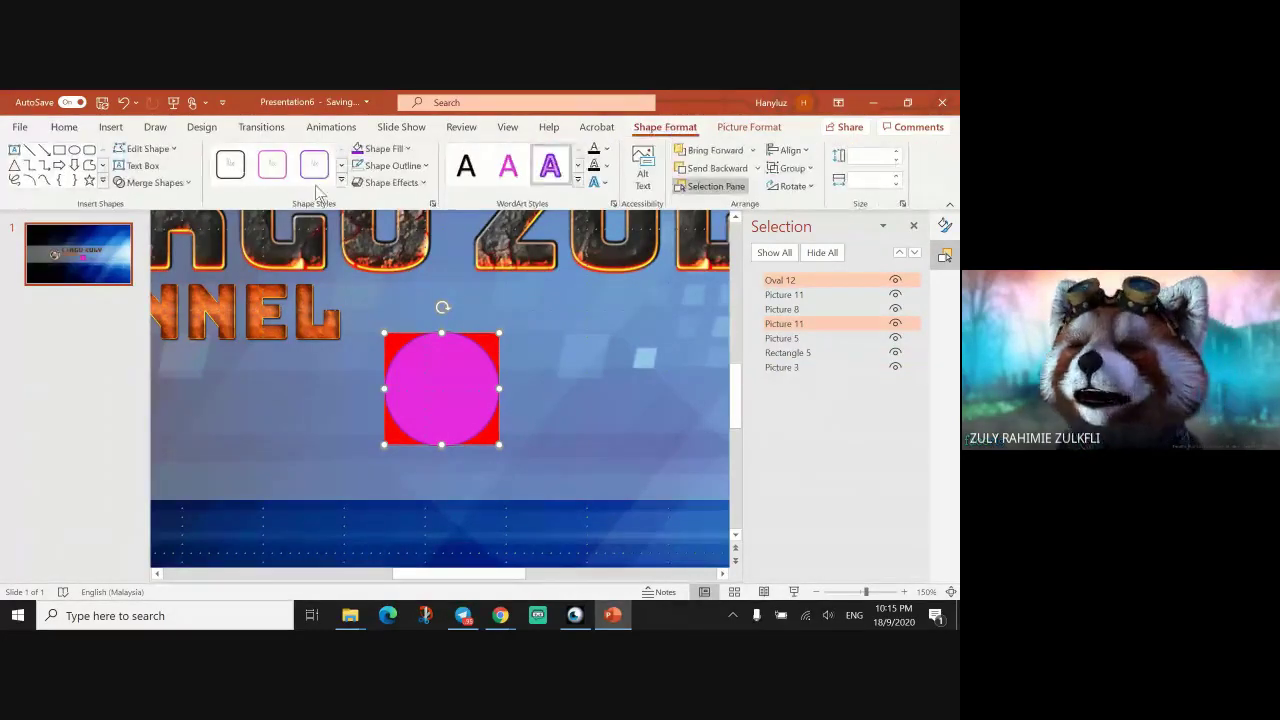
left_click(186, 186)
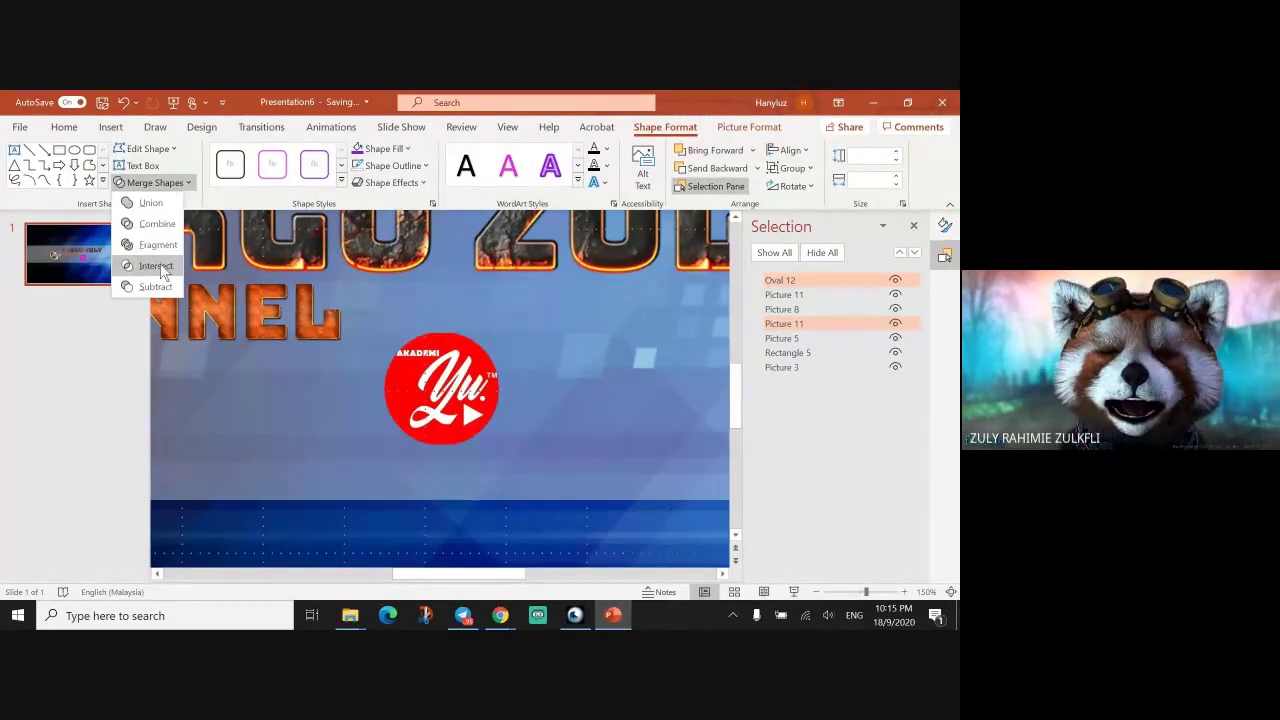
left_click(156, 266)
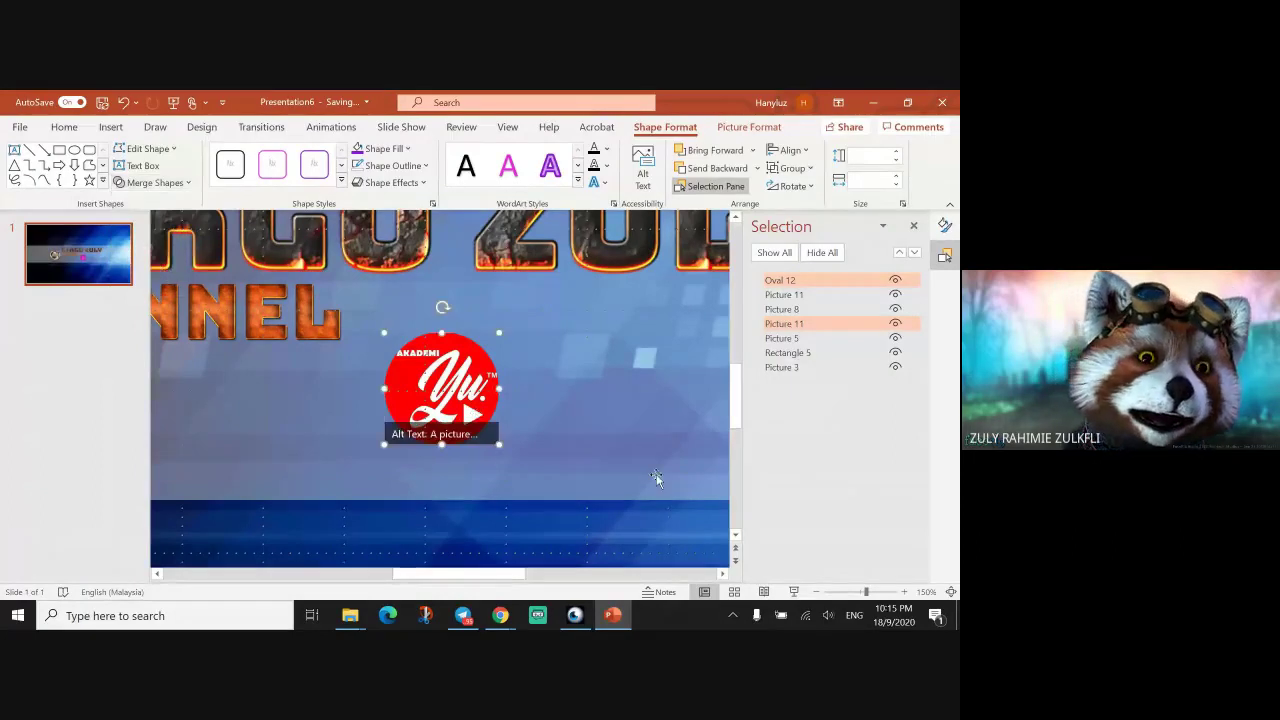
left_click(657, 449)
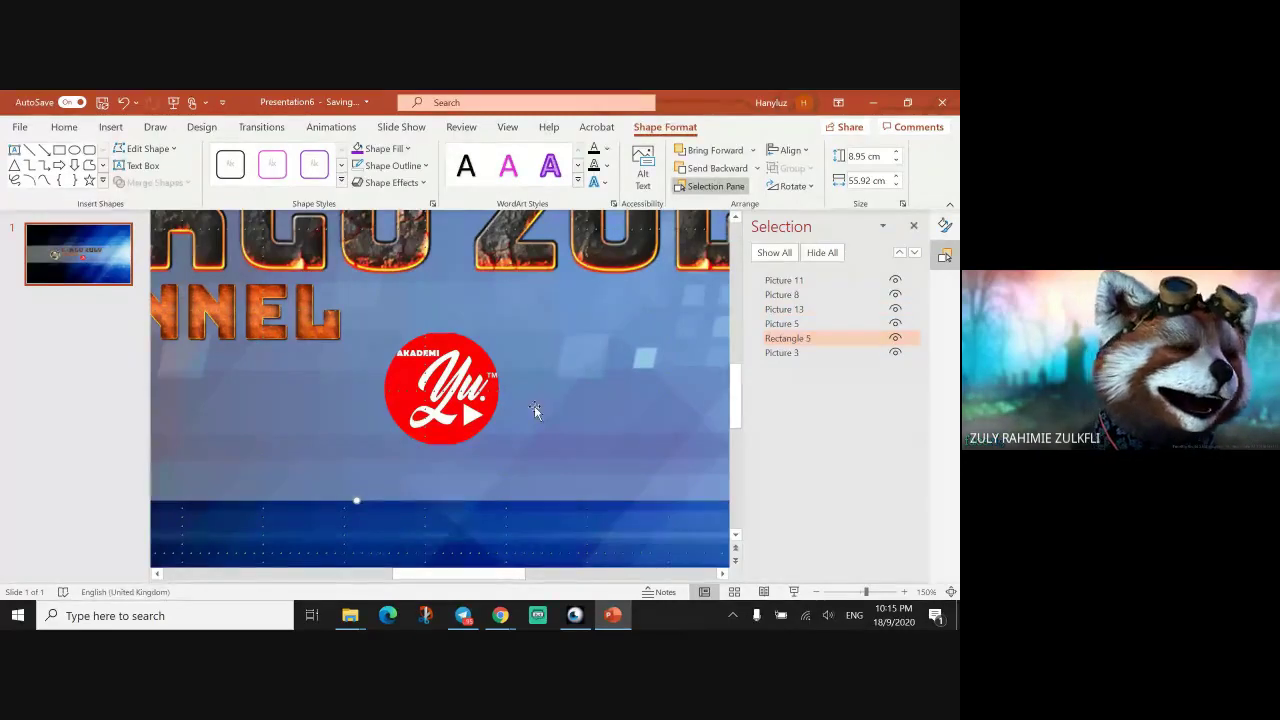
left_click(912, 230)
Try to move the round red logo beneath the end of the main title lettering, undoing the accidental squash of its height.
left_click(465, 410)
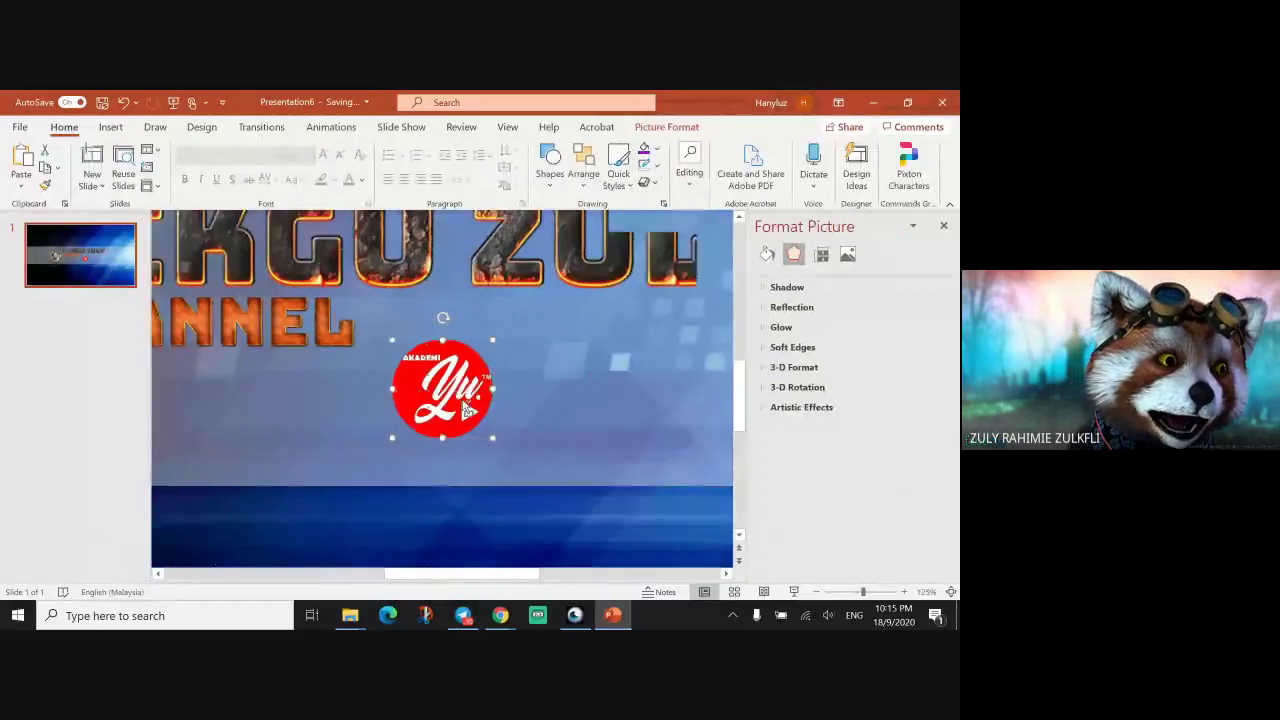
scroll(466, 410, "down", 6)
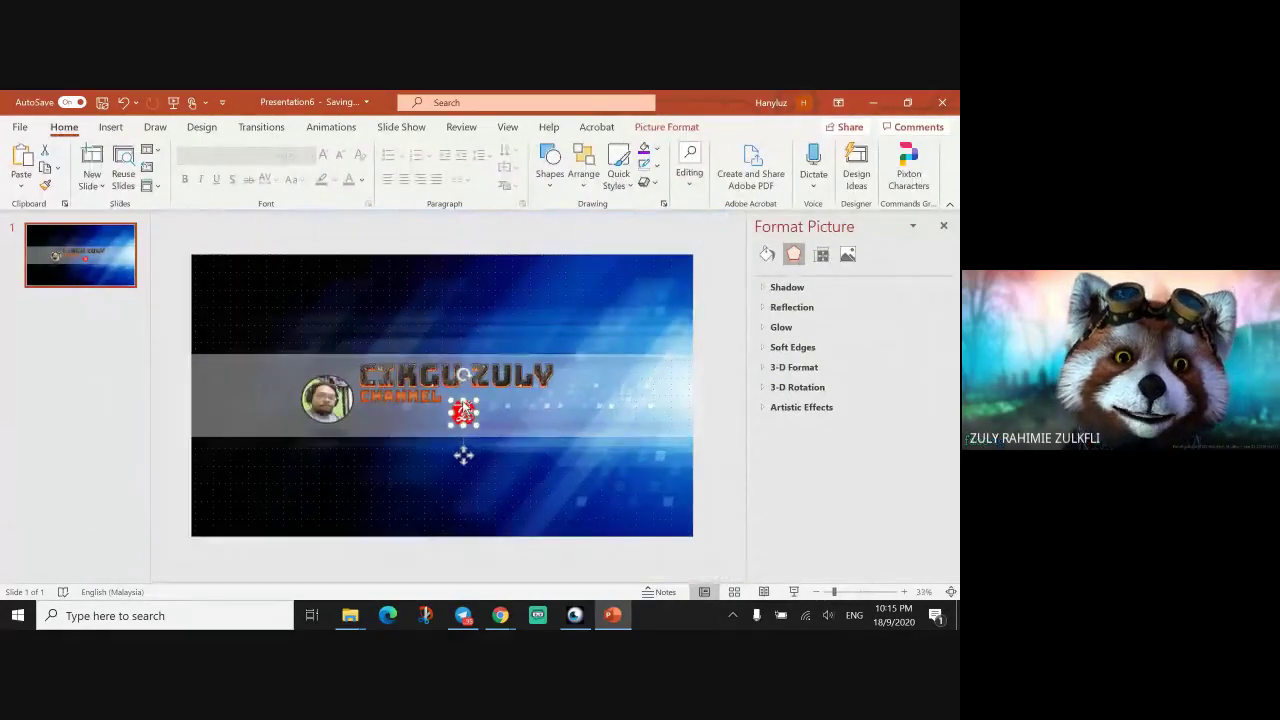
left_click_drag(463, 426, 465, 403)
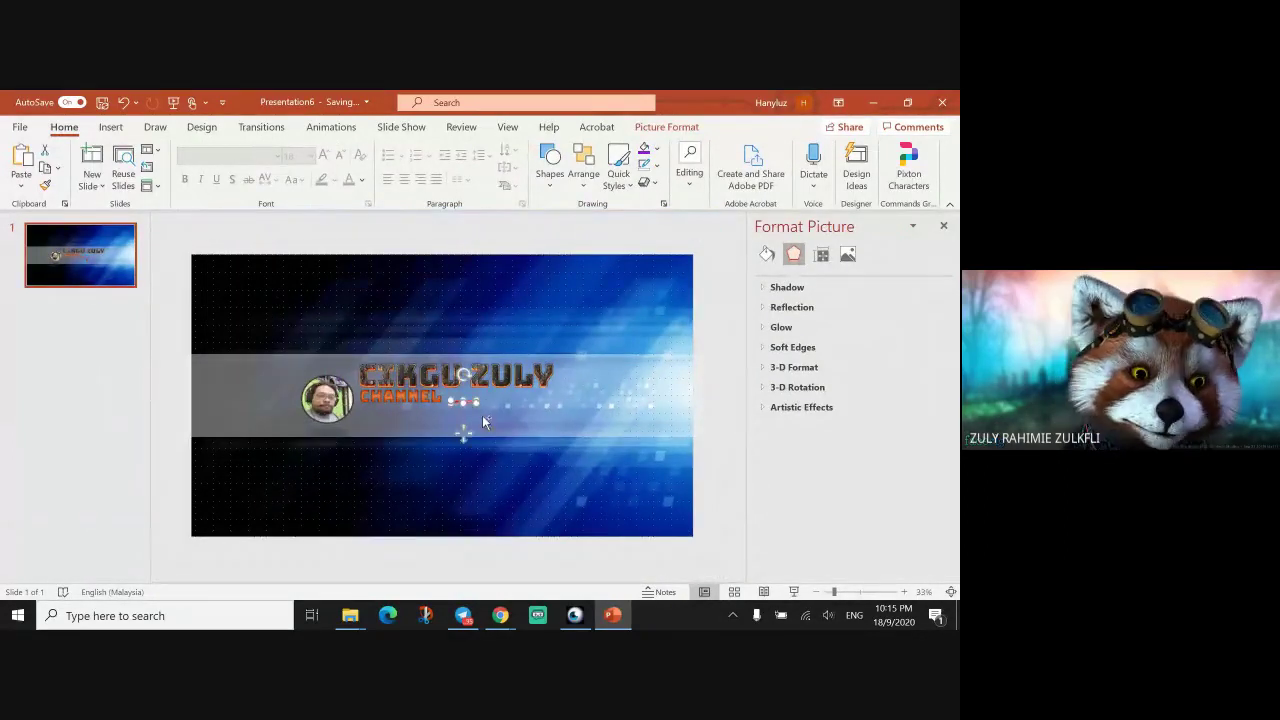
key("ctrl+z")
left_click_drag(463, 456, 538, 451)
left_click_drag(538, 407, 538, 452)
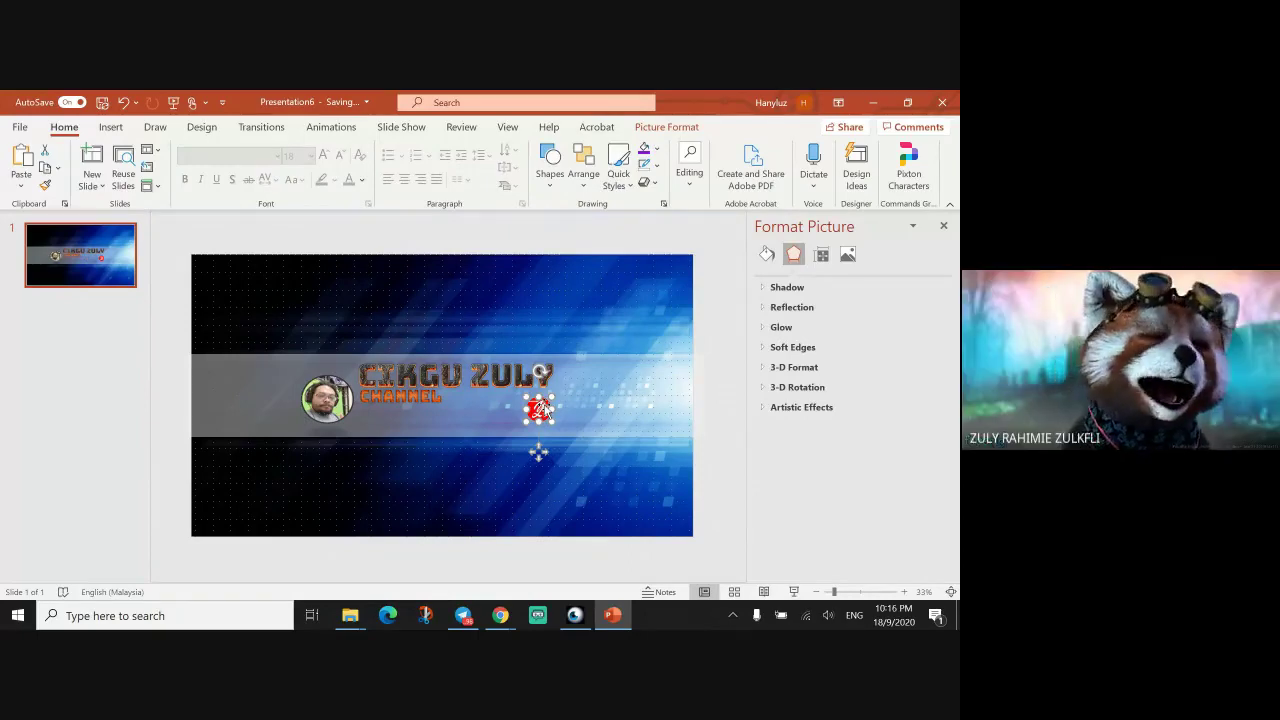
Undo the red logo's move, its round crop and the covering circle to get back to the square logo picture.
key("ctrl+z")
key("ctrl+z")
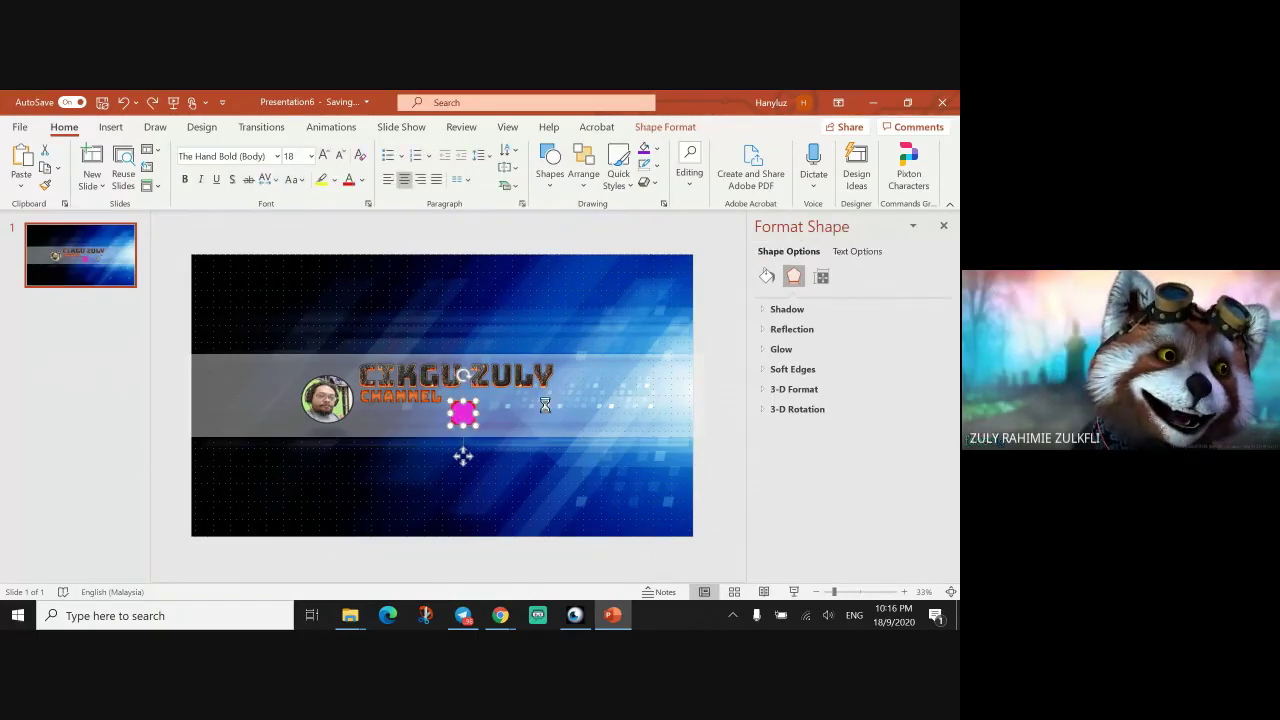
key("ctrl+y")
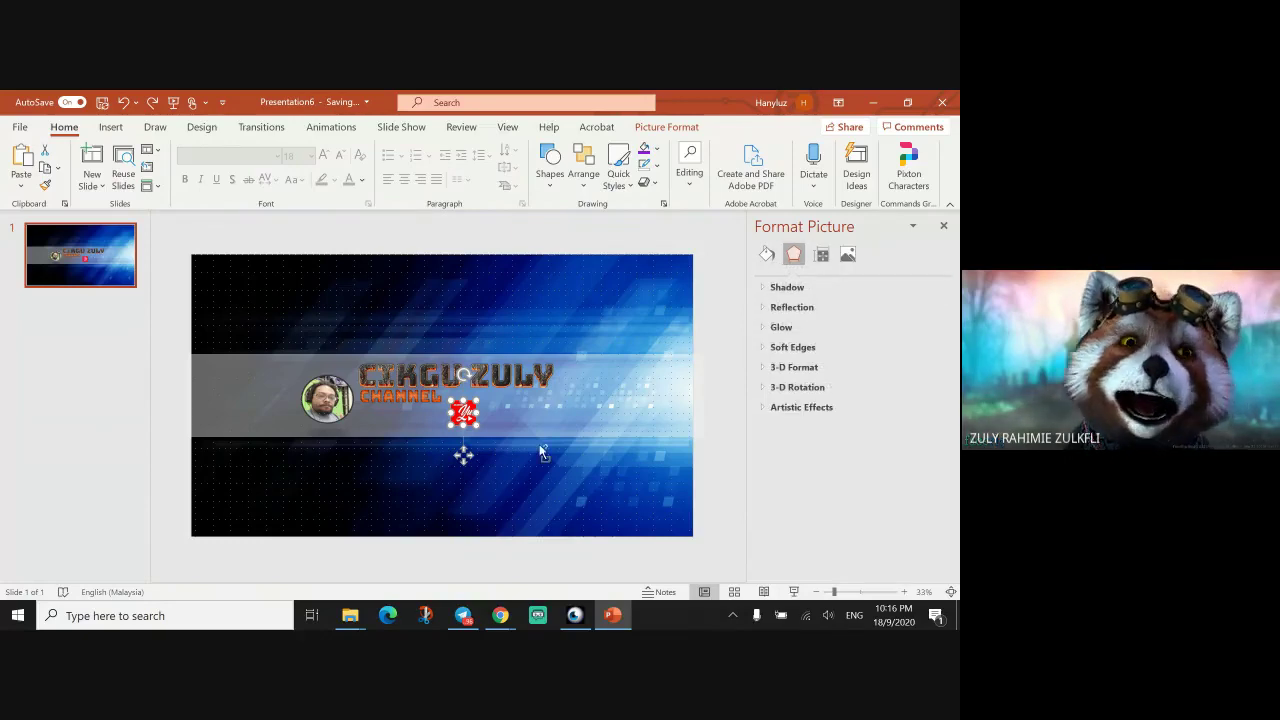
Draw a new circle over the square red logo, slightly smaller than the picture.
scroll(540, 453, "up", 10)
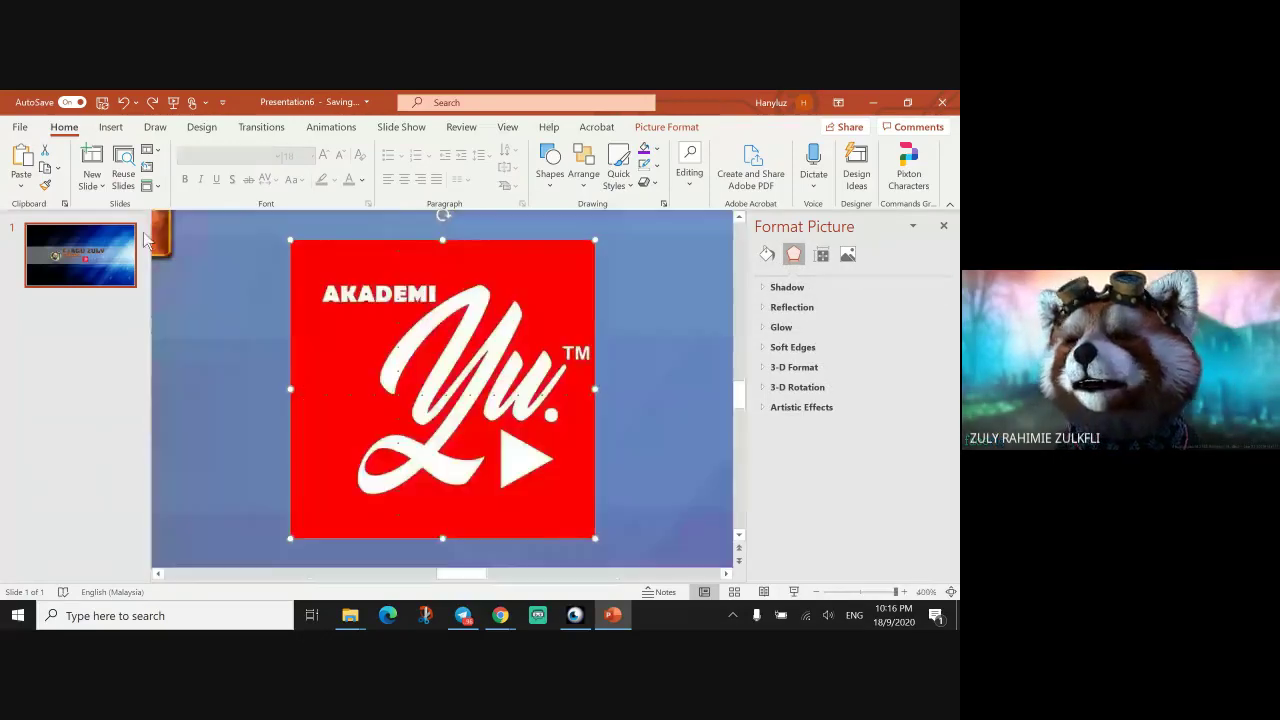
left_click(110, 127)
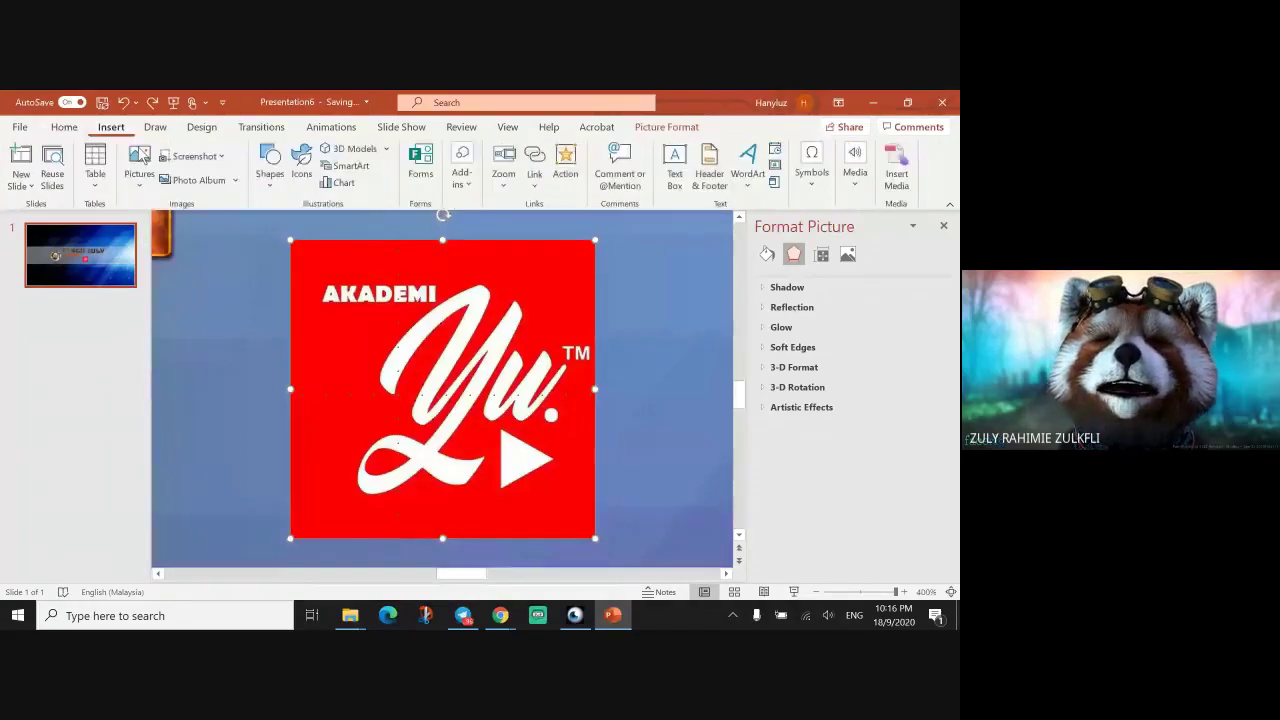
left_click(272, 183)
left_click(283, 352)
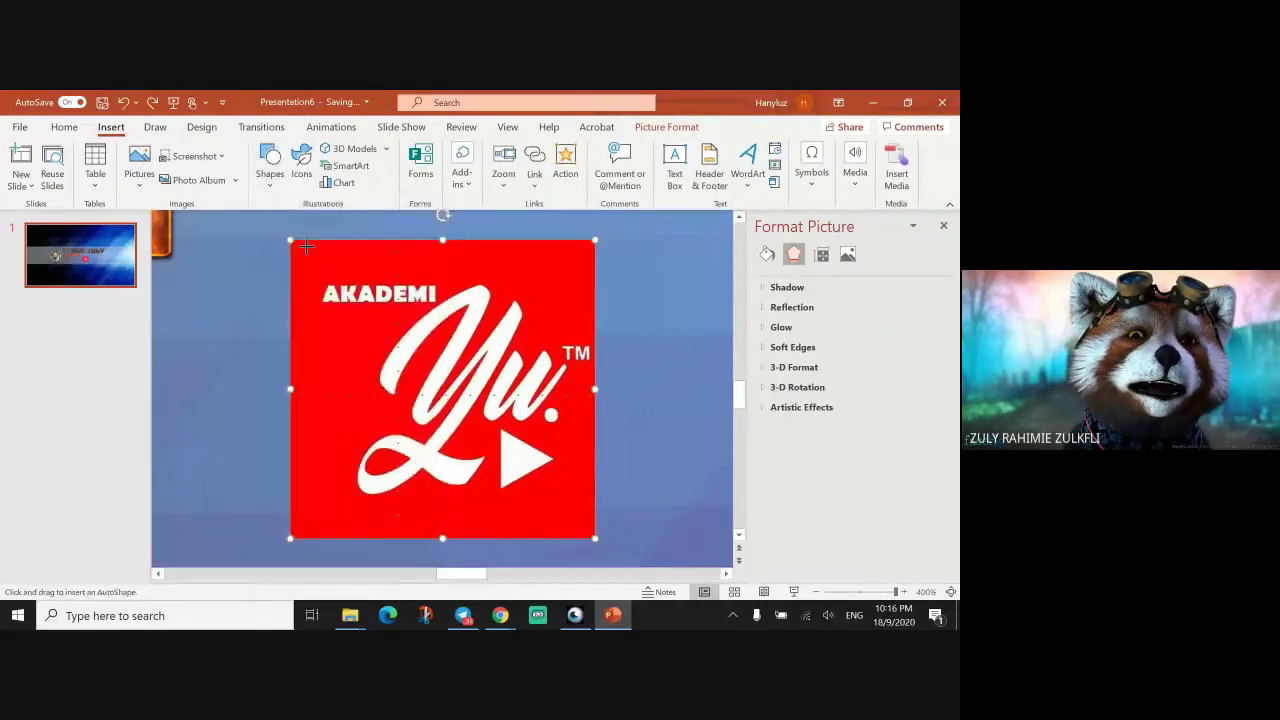
left_click_drag(307, 246, 587, 532)
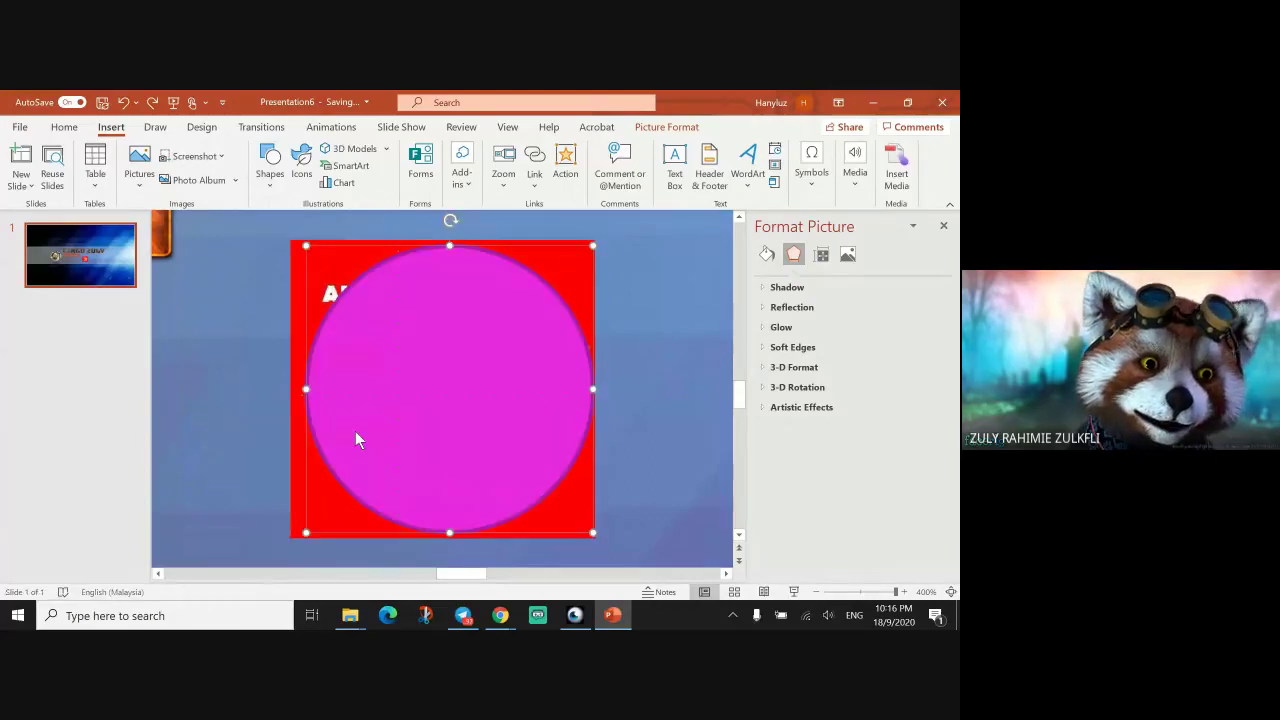
Resize and shift the circle to about 2.63 cm in diameter, aligned with the square logo's upper, lower and left edges.
left_click_drag(307, 246, 301, 243)
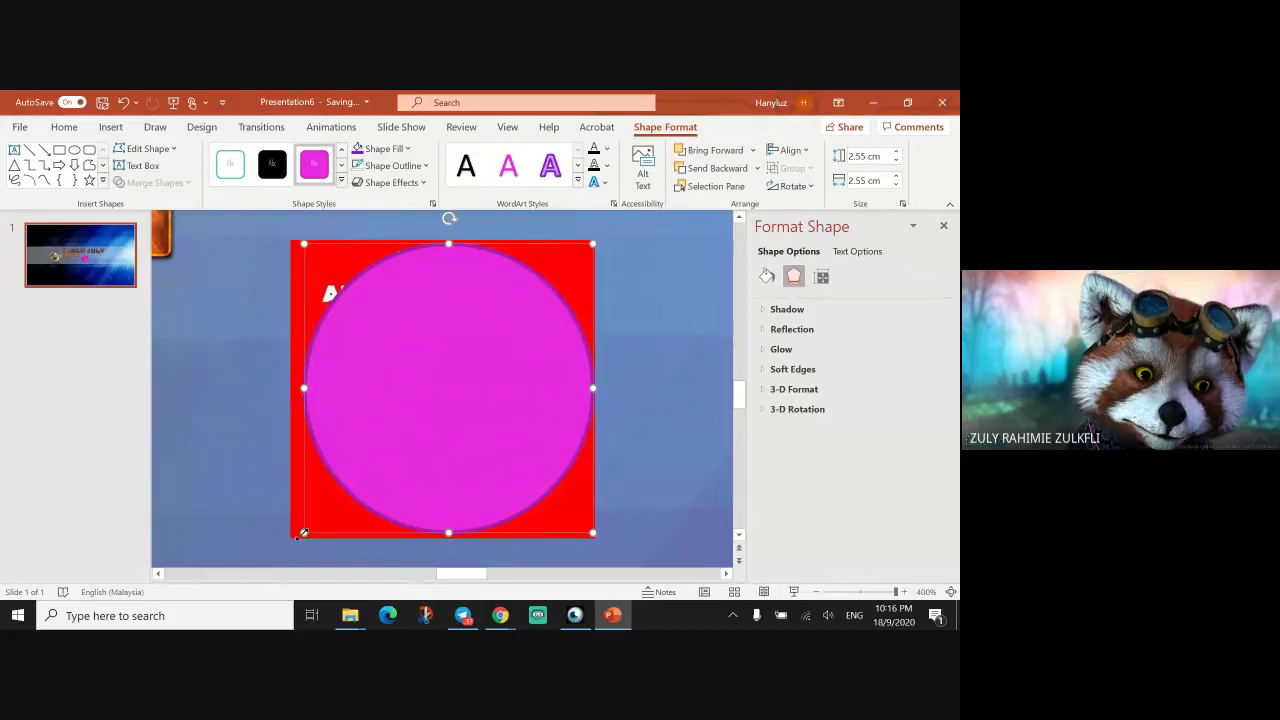
left_click_drag(293, 536, 290, 546)
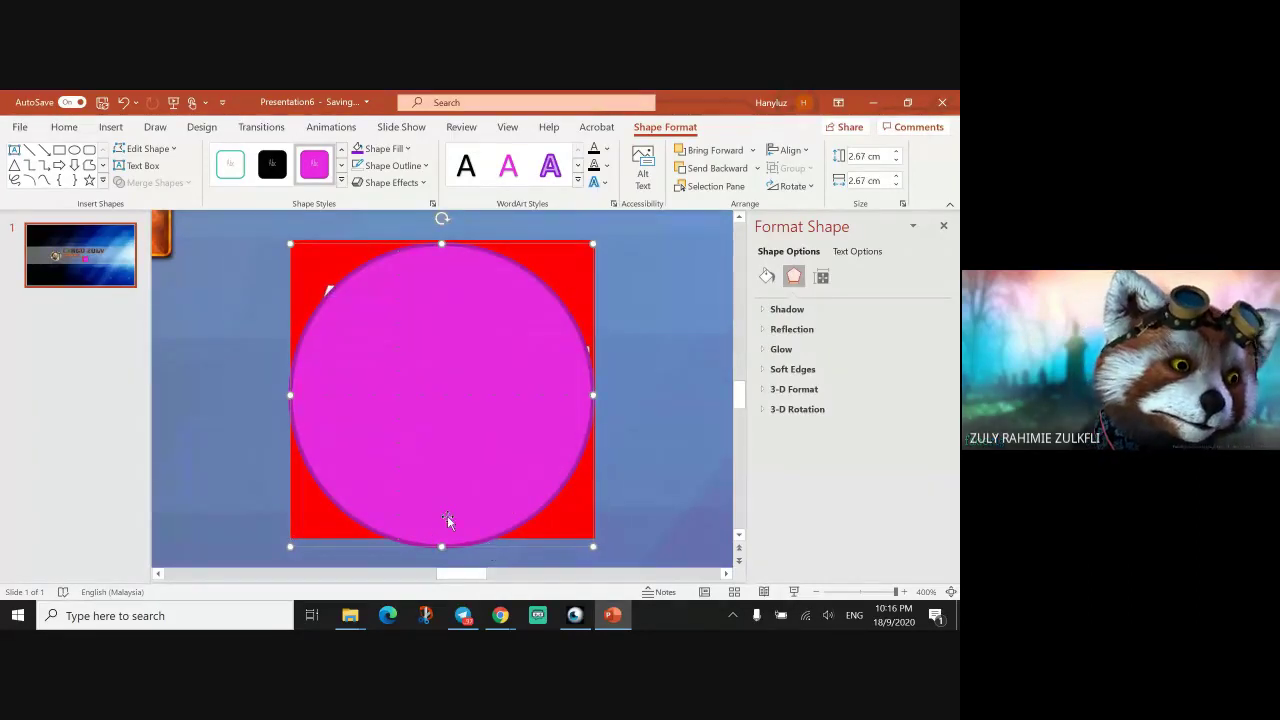
left_click_drag(447, 514, 447, 511)
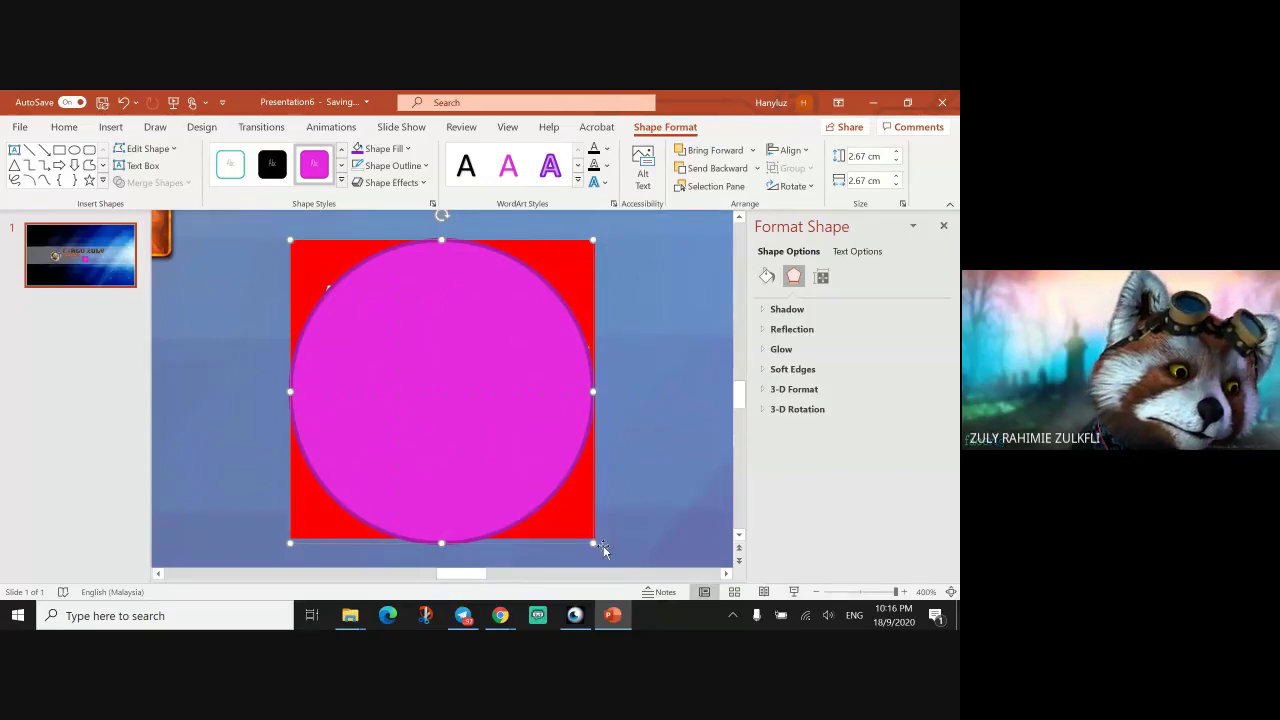
left_click(658, 516)
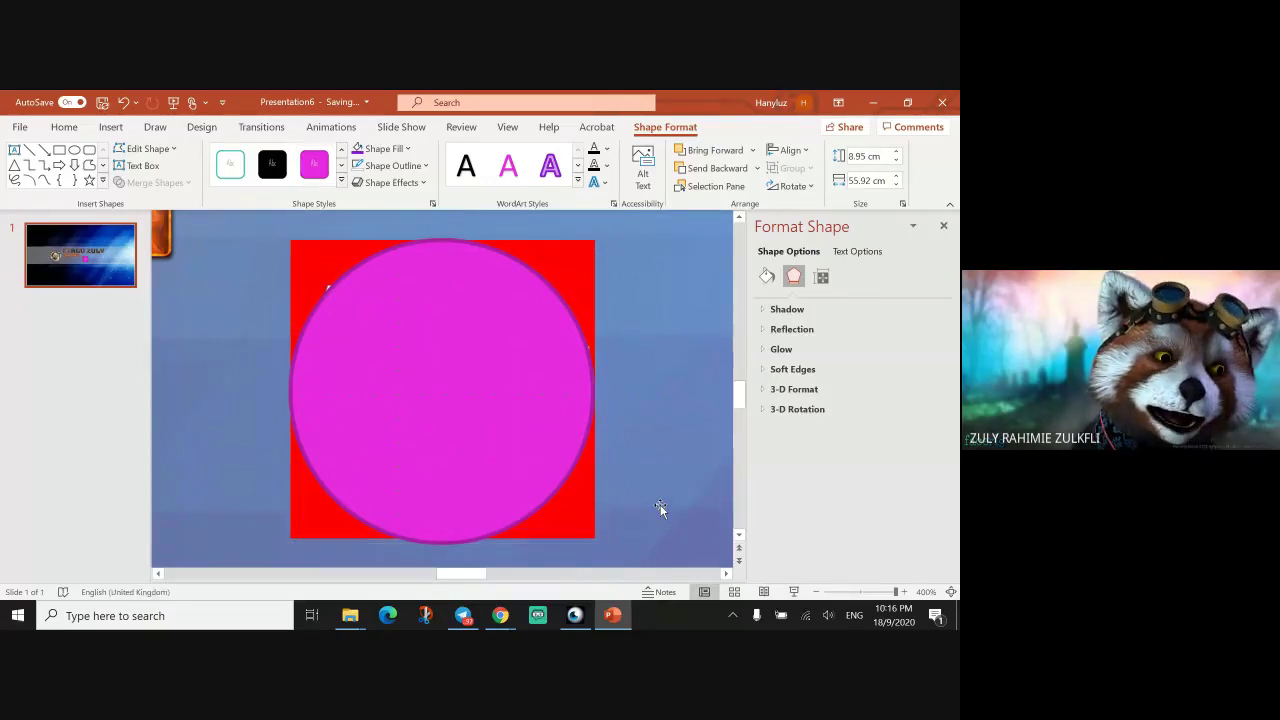
left_click(463, 466)
left_click_drag(593, 539, 588, 538)
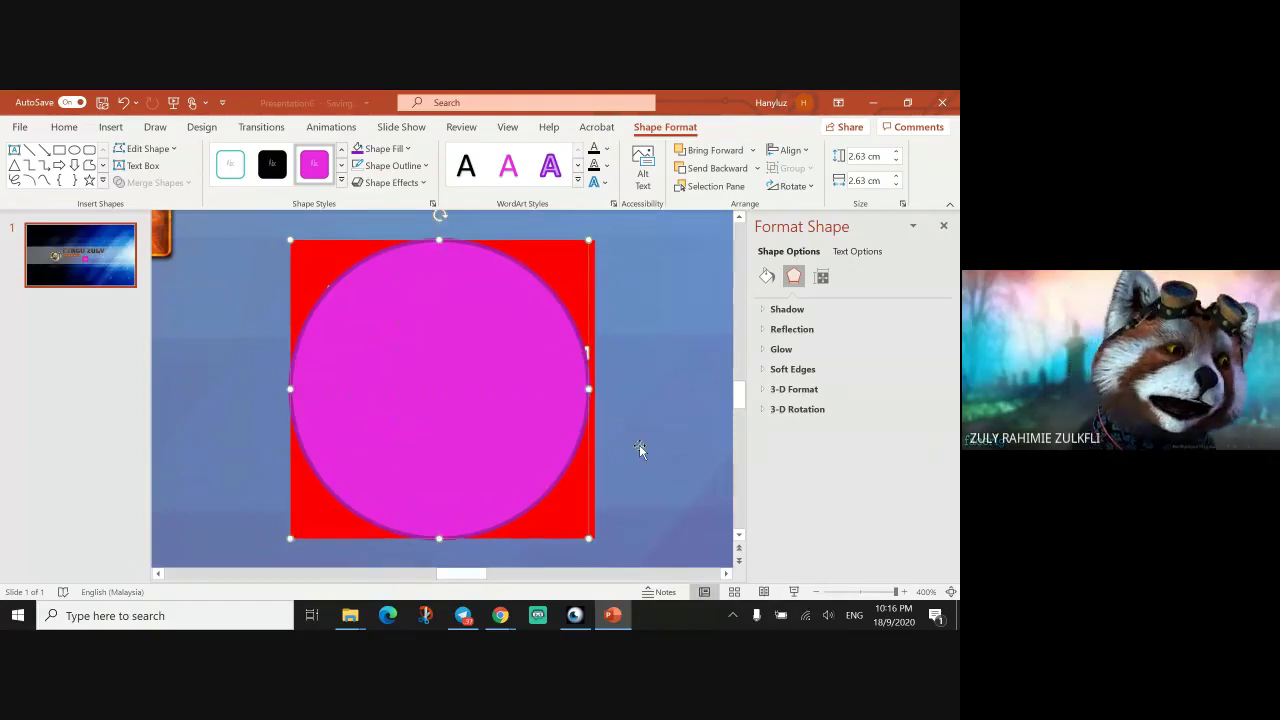
left_click(656, 415)
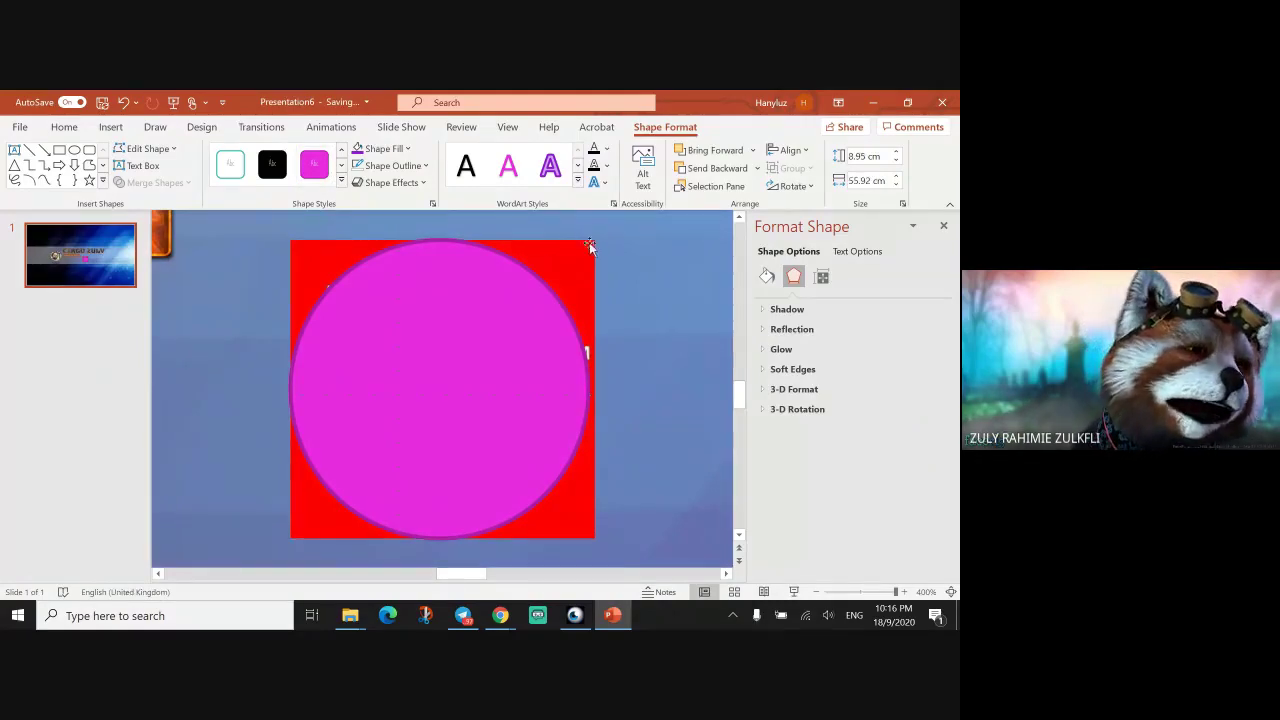
Intersect the circle with the square red logo, selecting the circle first and the logo picture second.
left_click(587, 249)
left_click(473, 386)
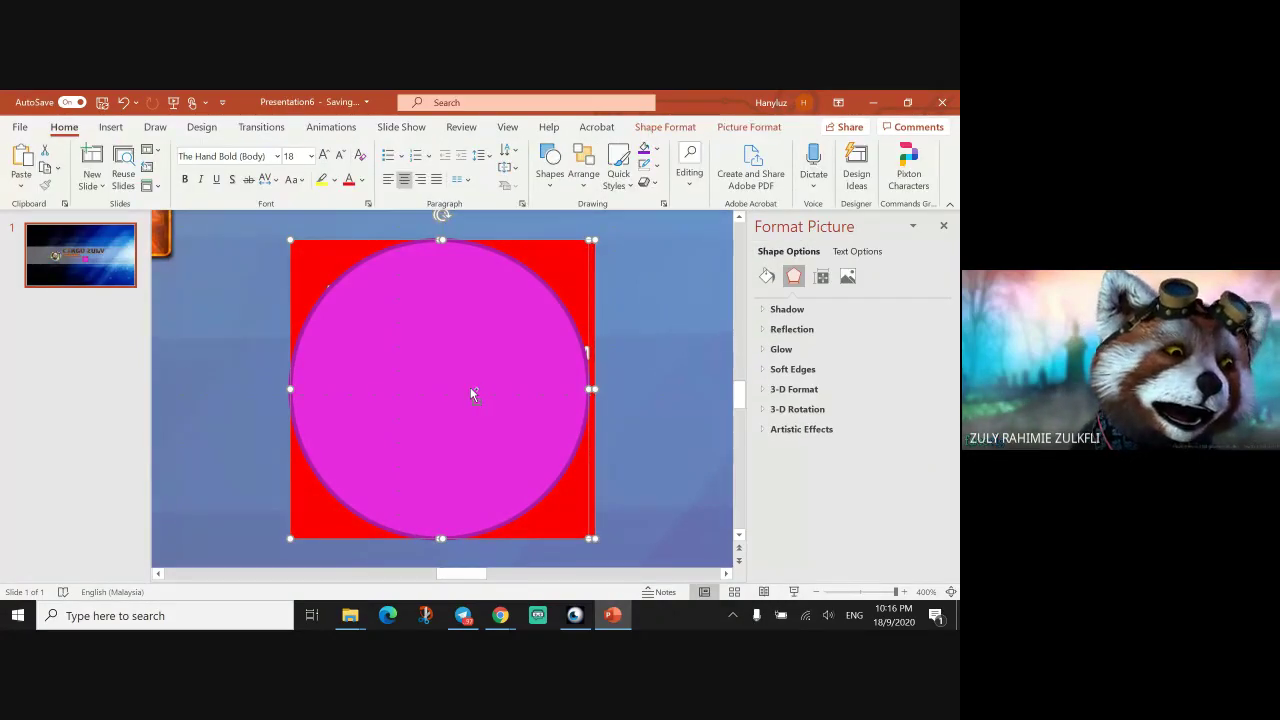
left_click(477, 386)
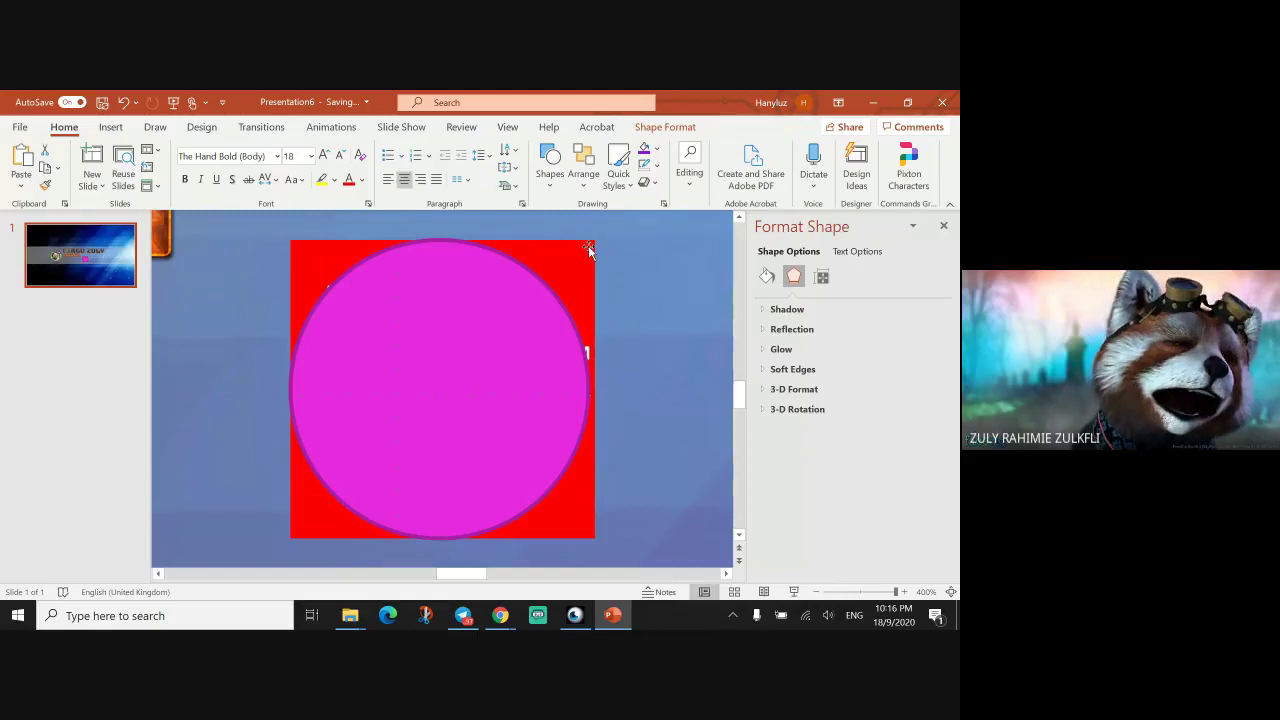
left_click(468, 389)
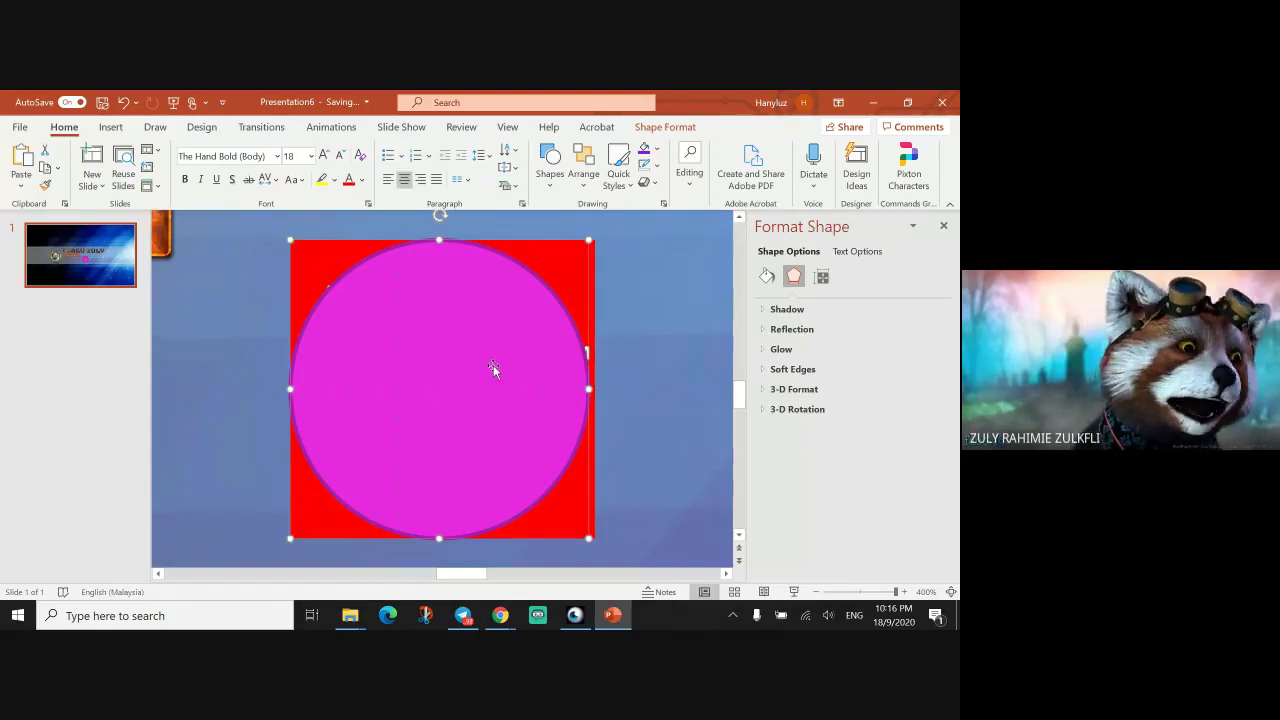
left_click(592, 283)
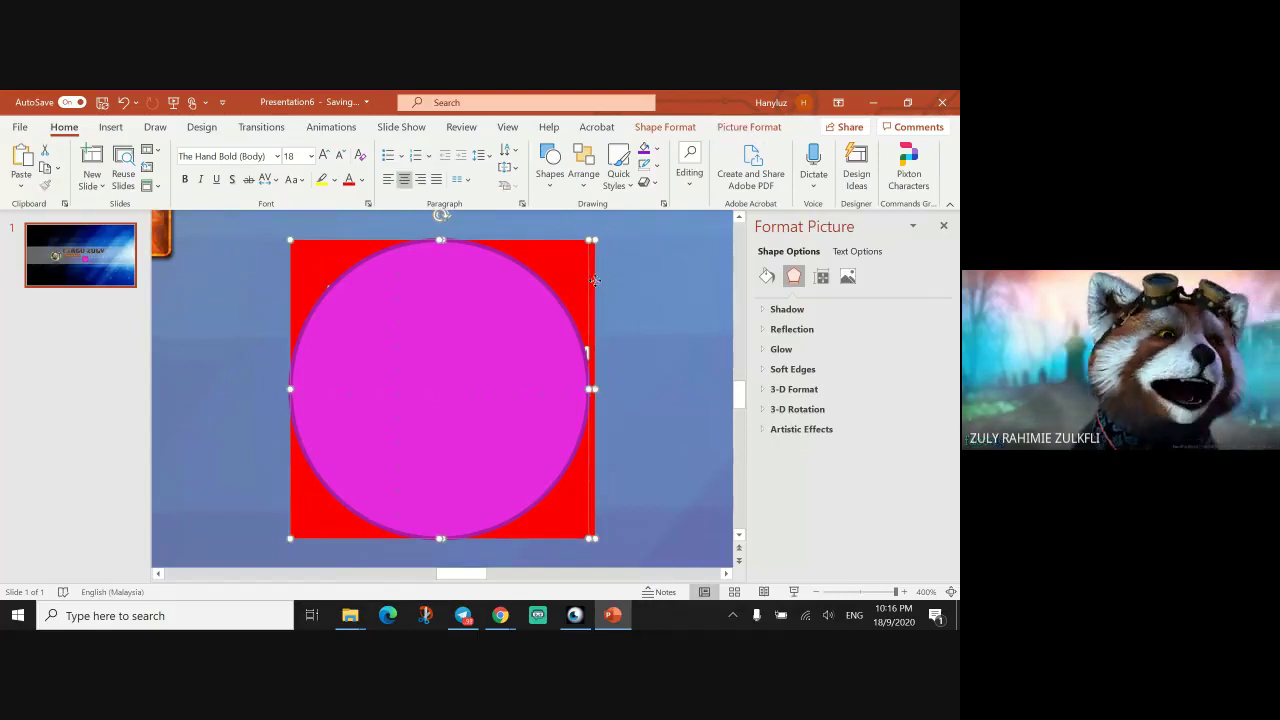
left_click(663, 127)
left_click(155, 182)
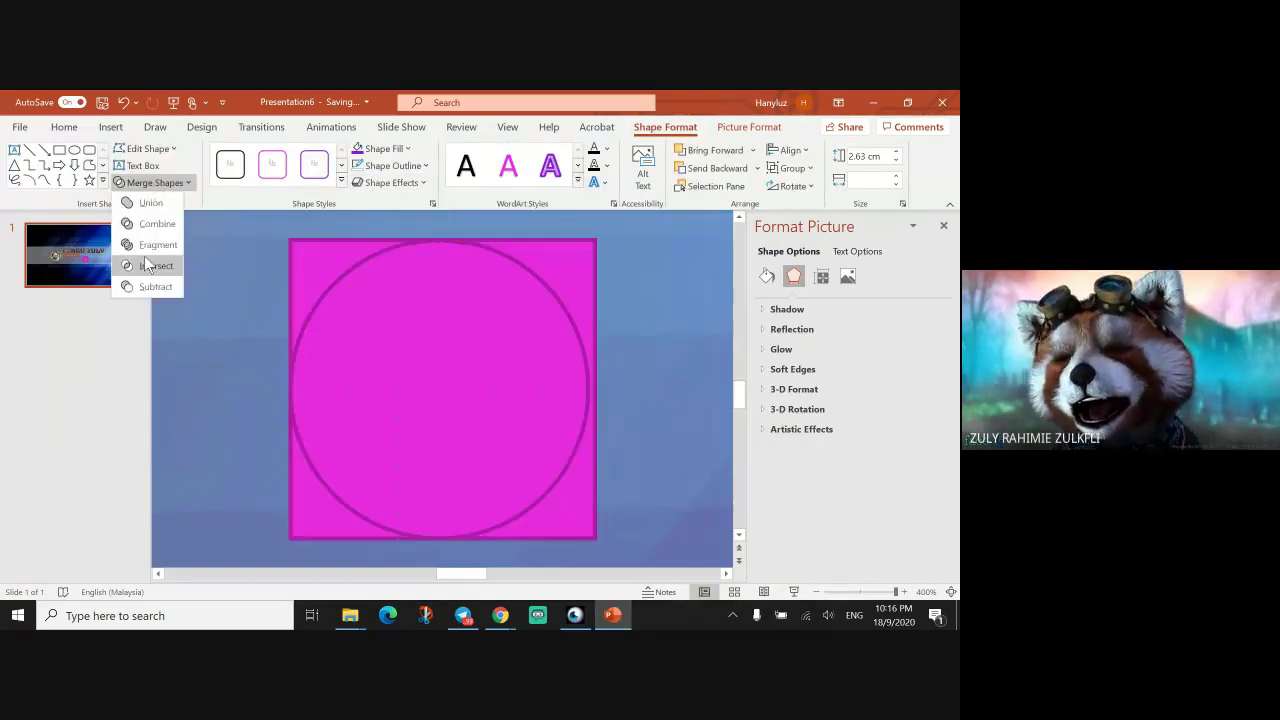